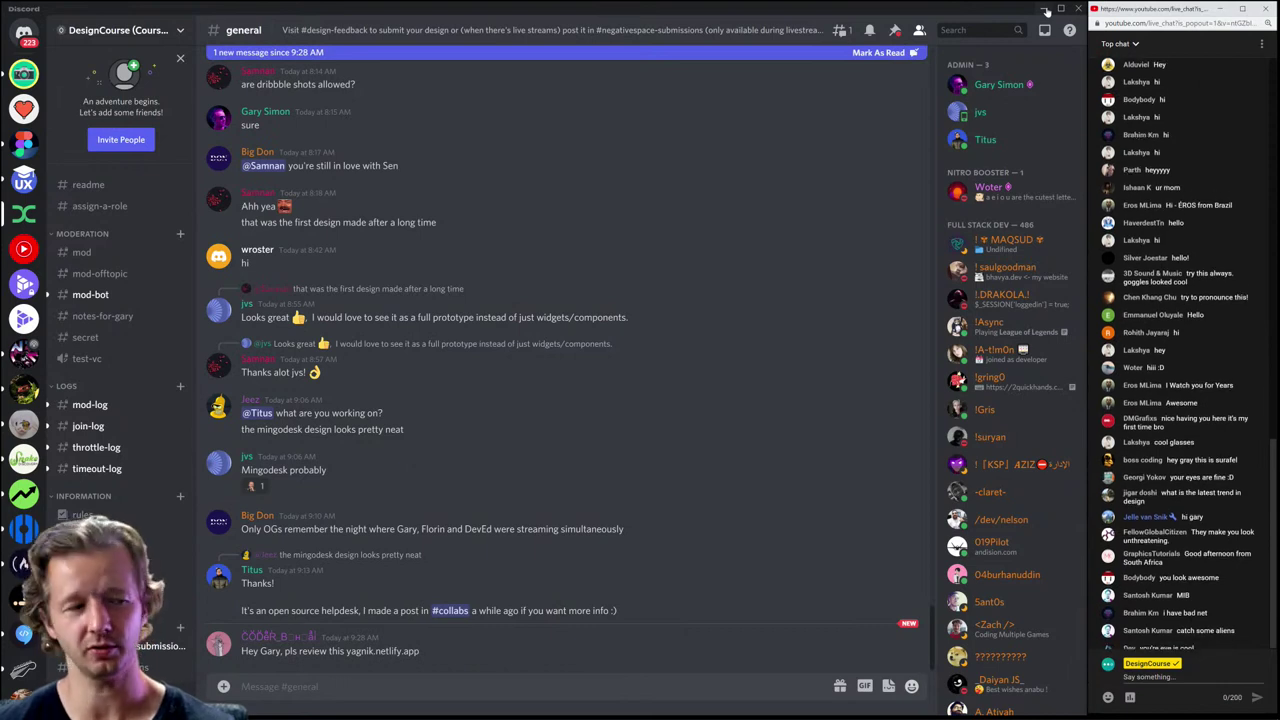
Step: Open the negativespace-submissions channel and browse the submitted designs and website links
{"action": "left_click", "coordinate": [760, 192]}
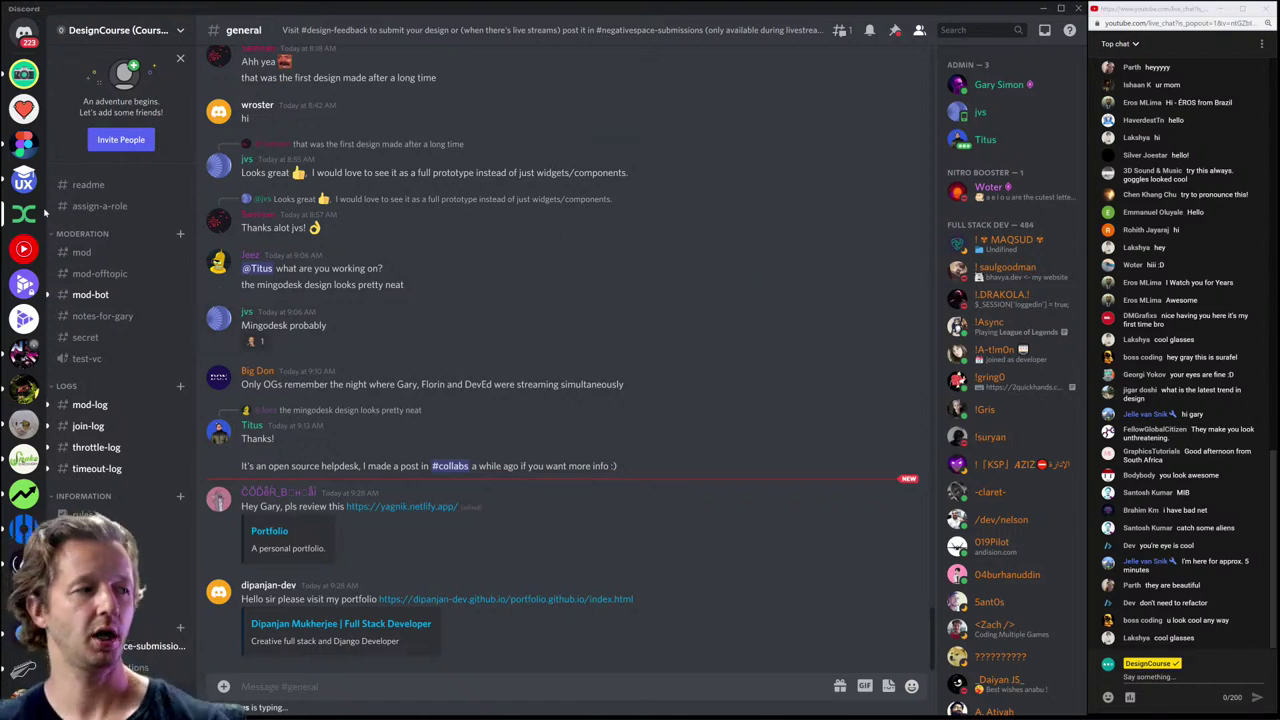
{"action": "scroll", "coordinate": [115, 400], "scroll_direction": "down", "scroll_amount": 5}
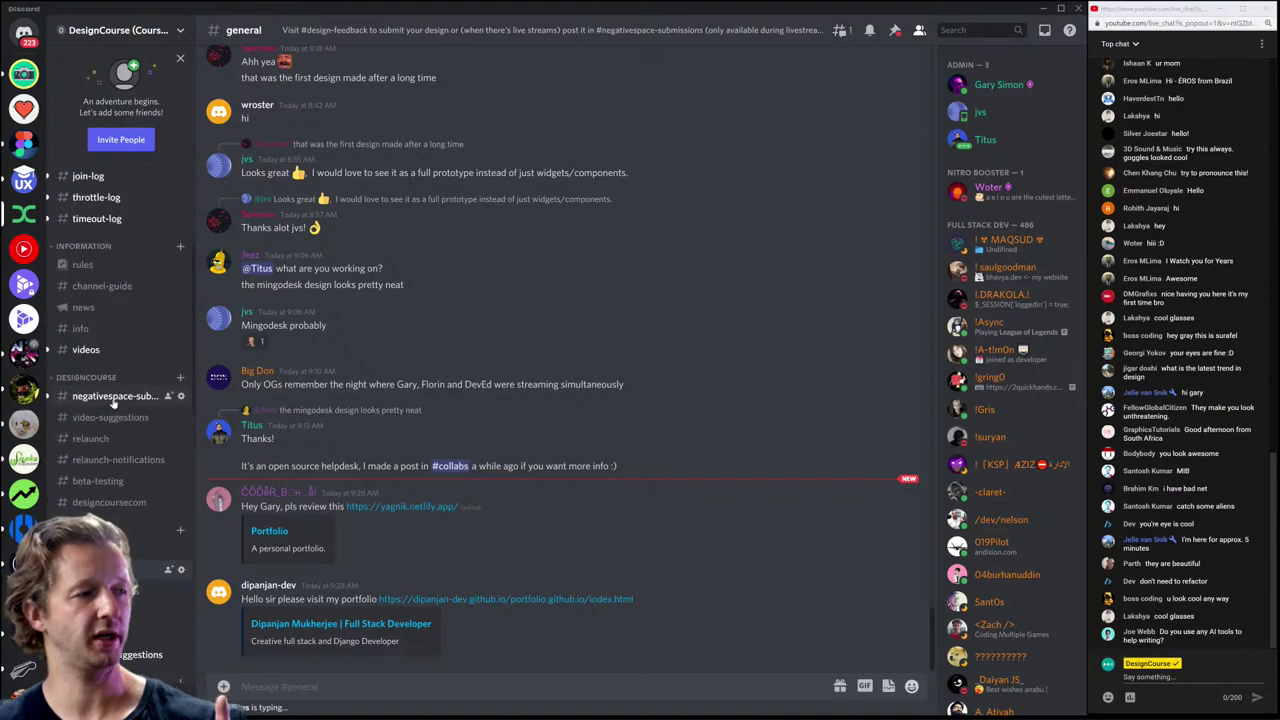
{"action": "left_click", "coordinate": [115, 397]}
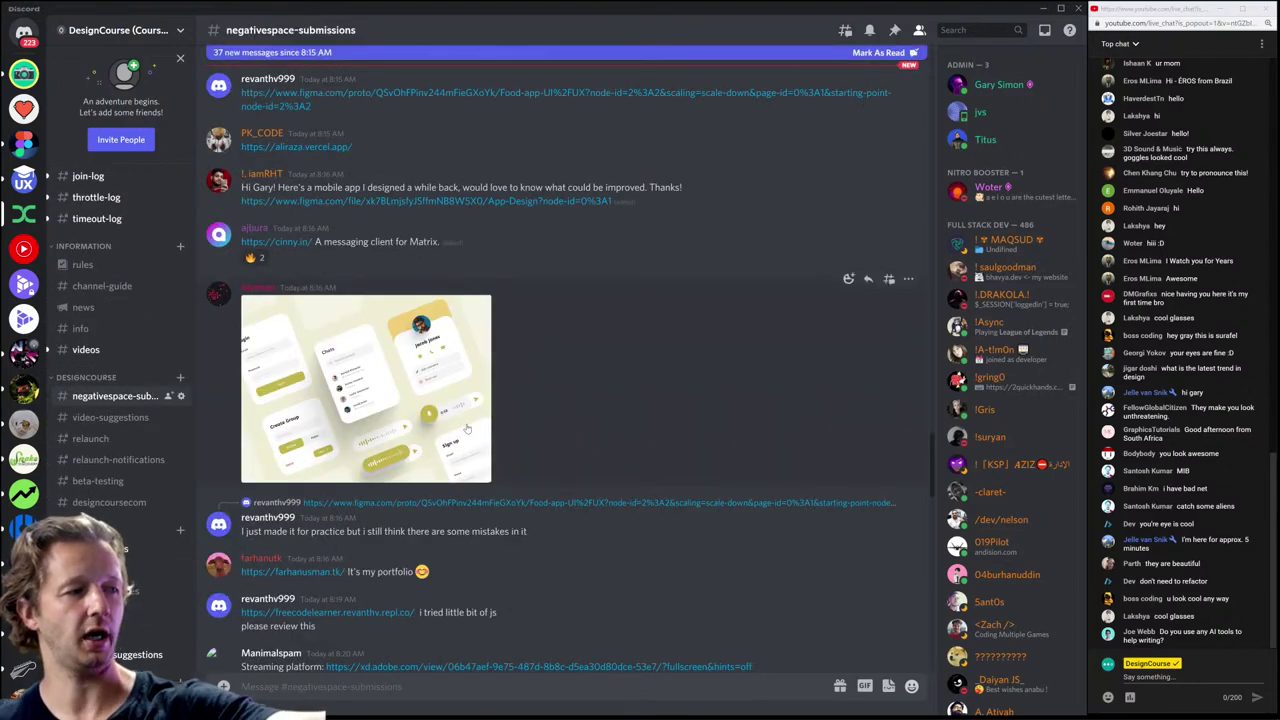
{"action": "scroll", "coordinate": [739, 487], "scroll_direction": "up", "scroll_amount": 5}
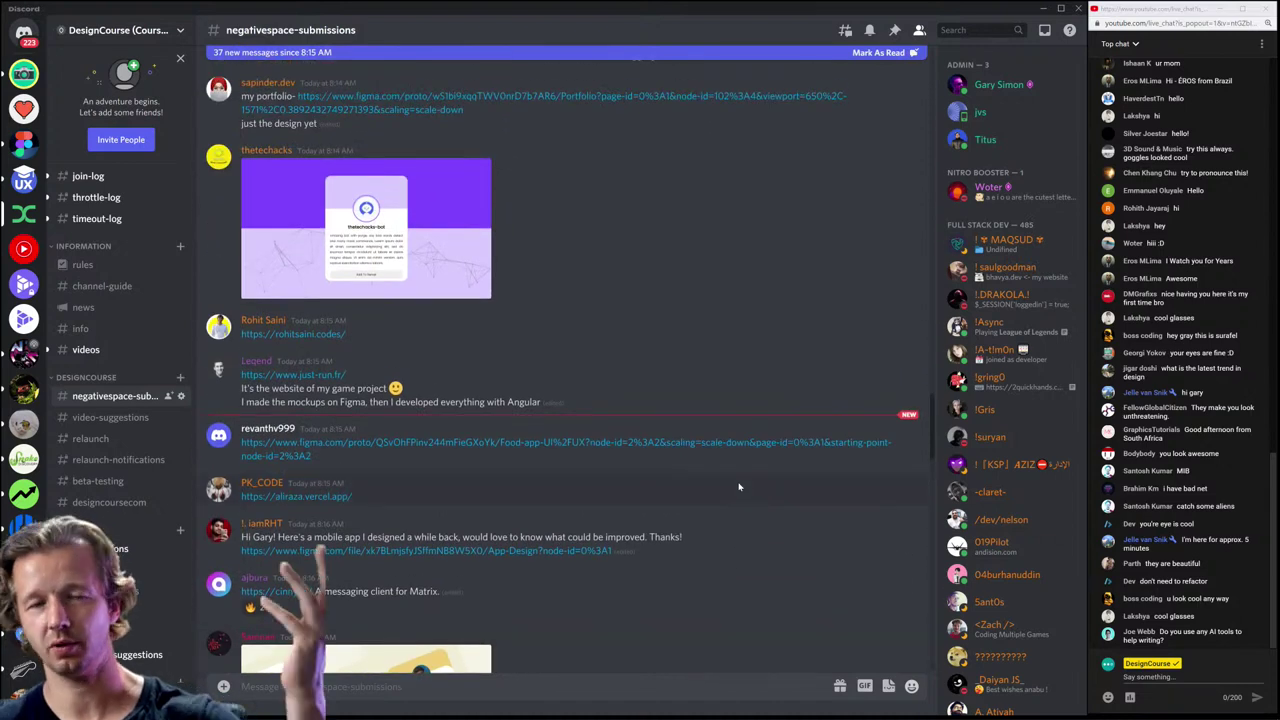
{"action": "scroll", "coordinate": [739, 487], "scroll_direction": "up", "scroll_amount": 1}
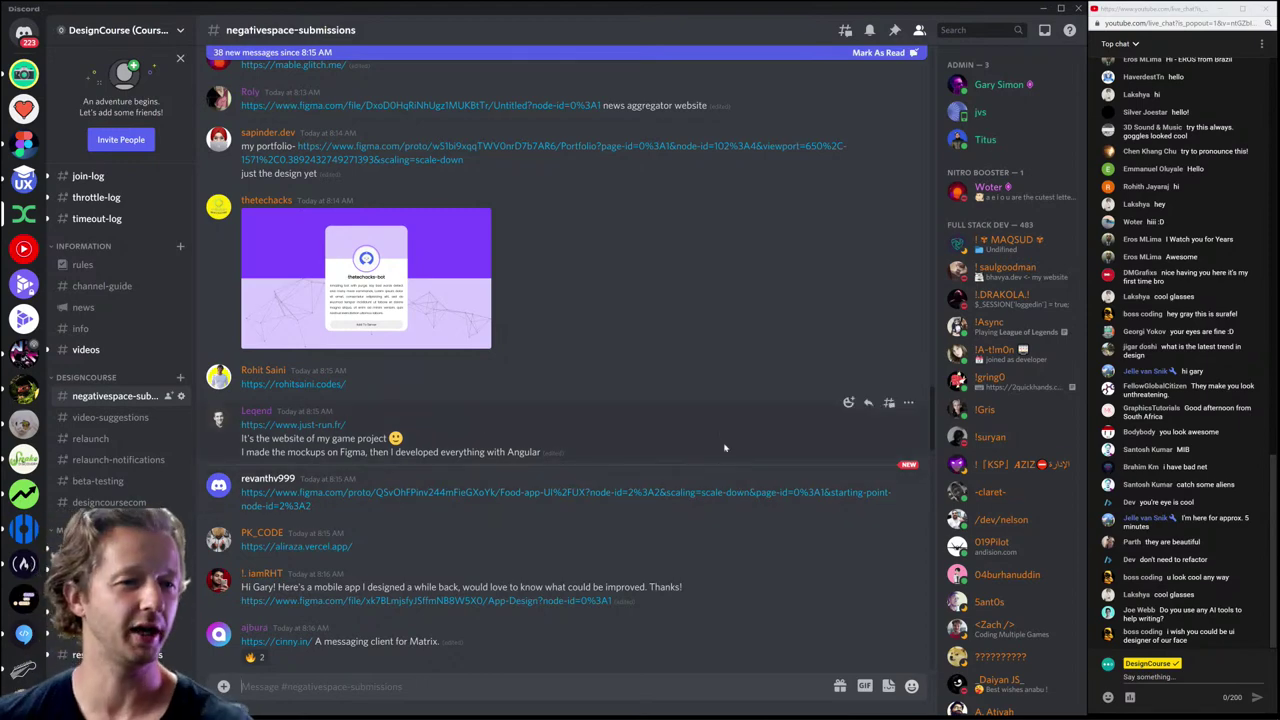
{"action": "scroll", "coordinate": [729, 540], "scroll_direction": "up", "scroll_amount": 12}
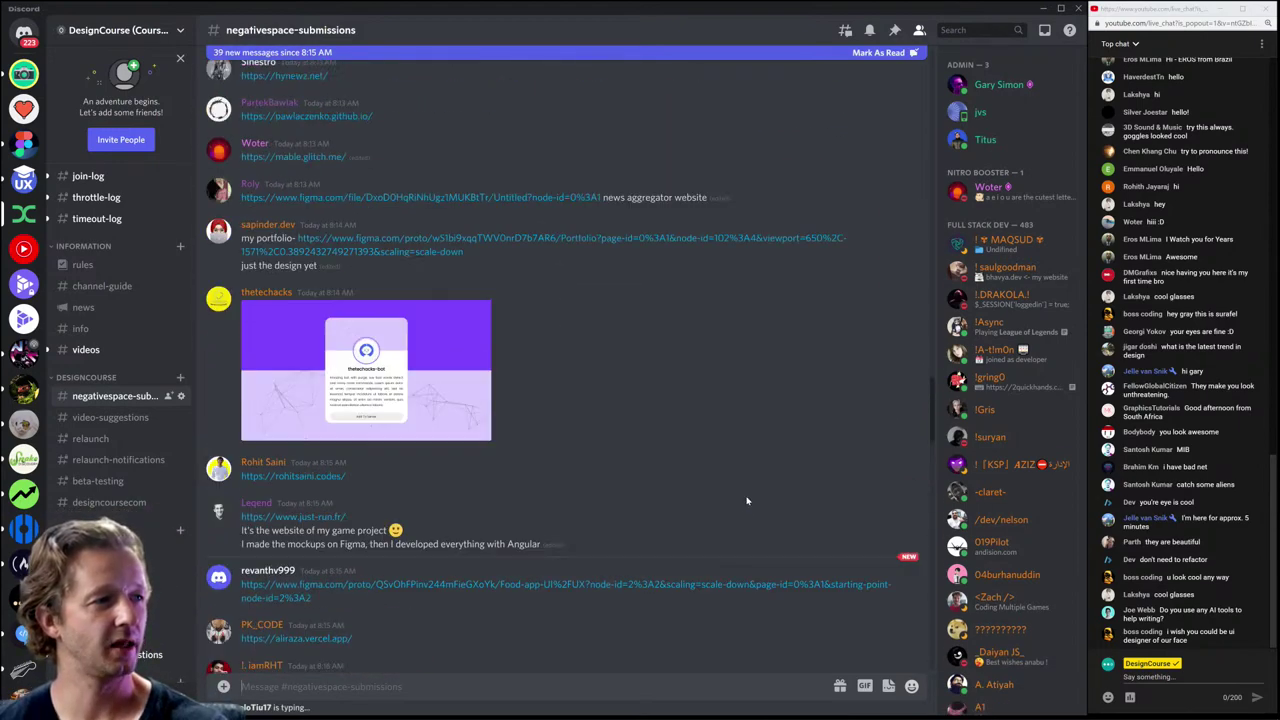
{"action": "scroll", "coordinate": [746, 500], "scroll_direction": "down", "scroll_amount": 1}
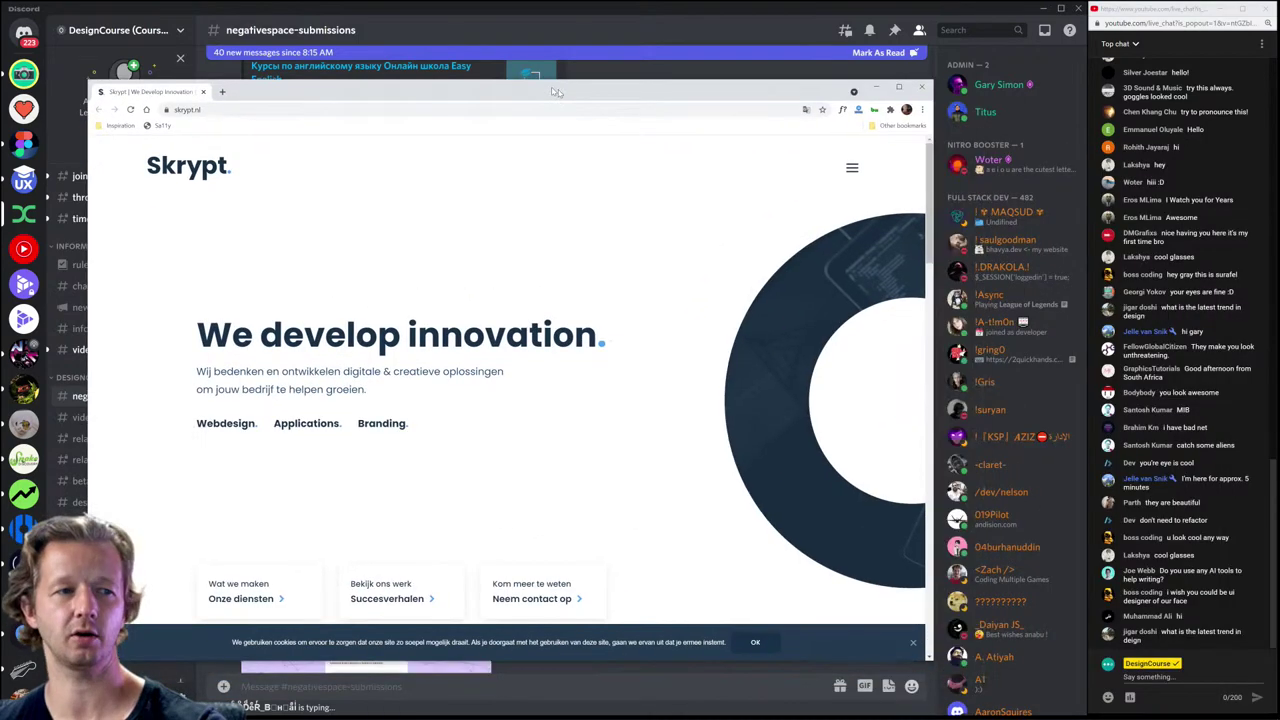
Step: Reposition and enlarge the browser window showing skrypt.nl, and check the hero headline's font with WhatFont
{"action": "left_click_drag", "start_coordinate": [517, 90], "coordinate": [479, 21]}
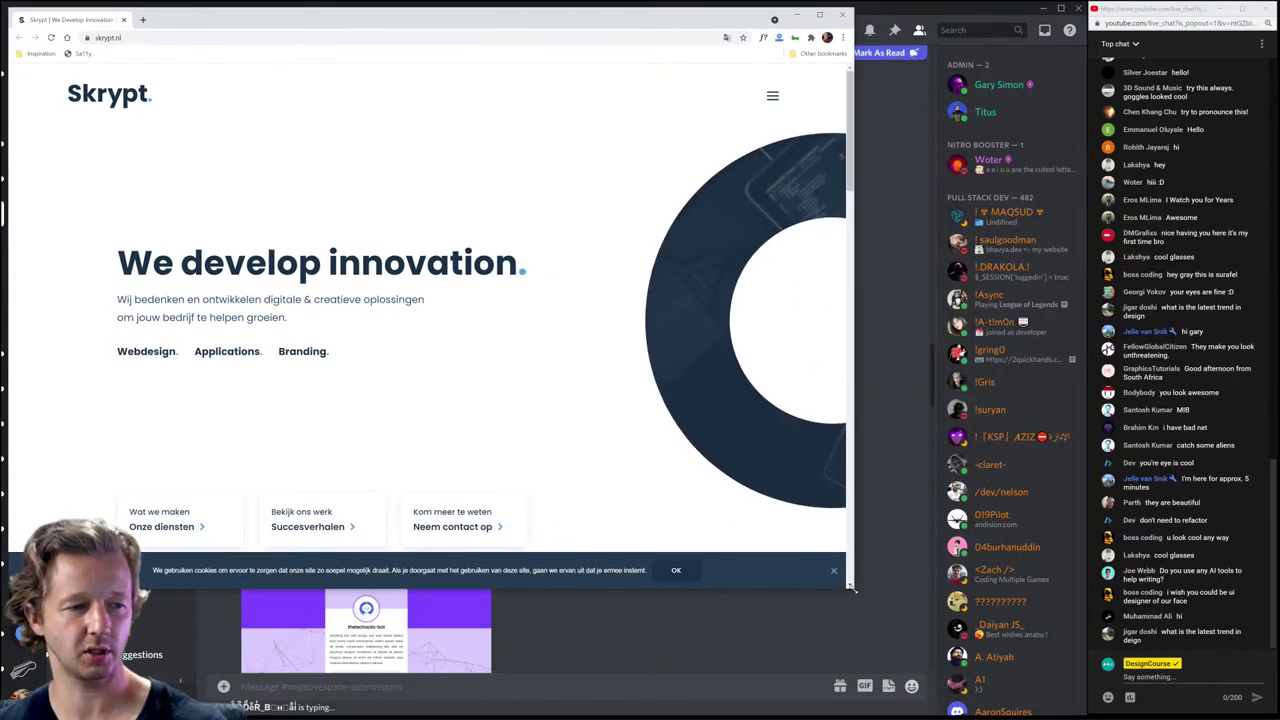
{"action": "left_click_drag", "start_coordinate": [851, 590], "coordinate": [1083, 710]}
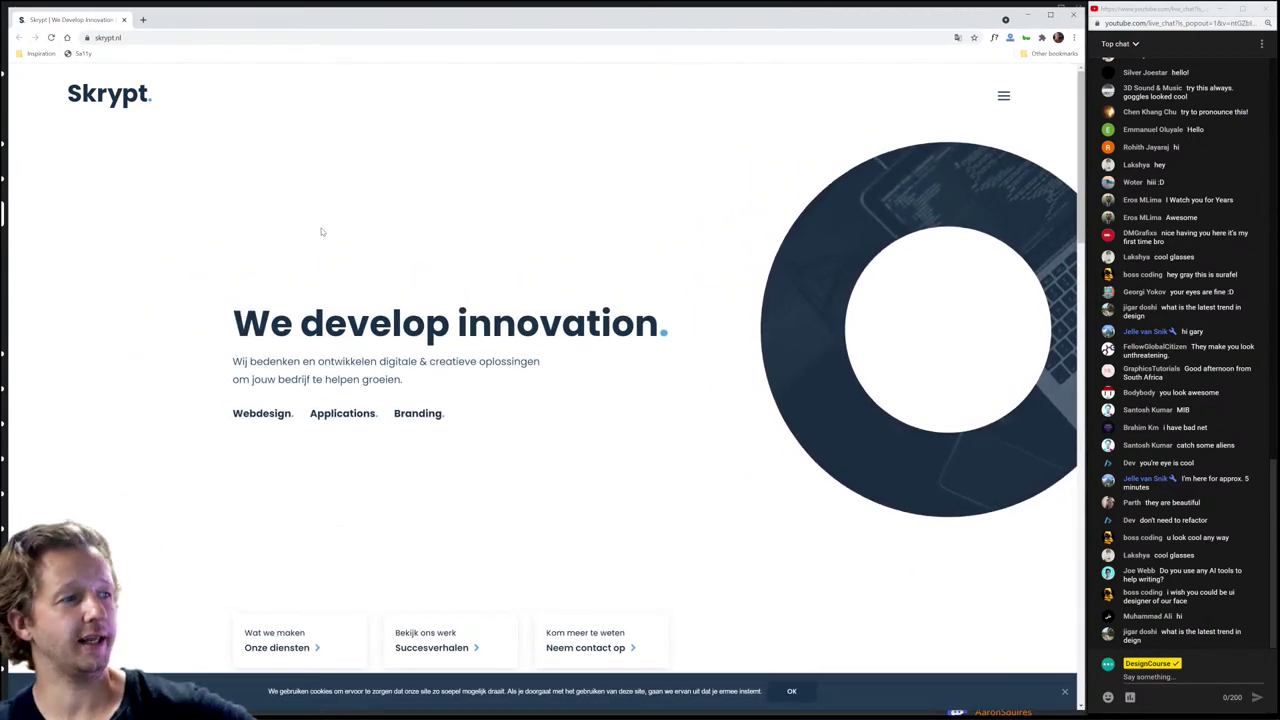
{"action": "left_click", "coordinate": [995, 38]}
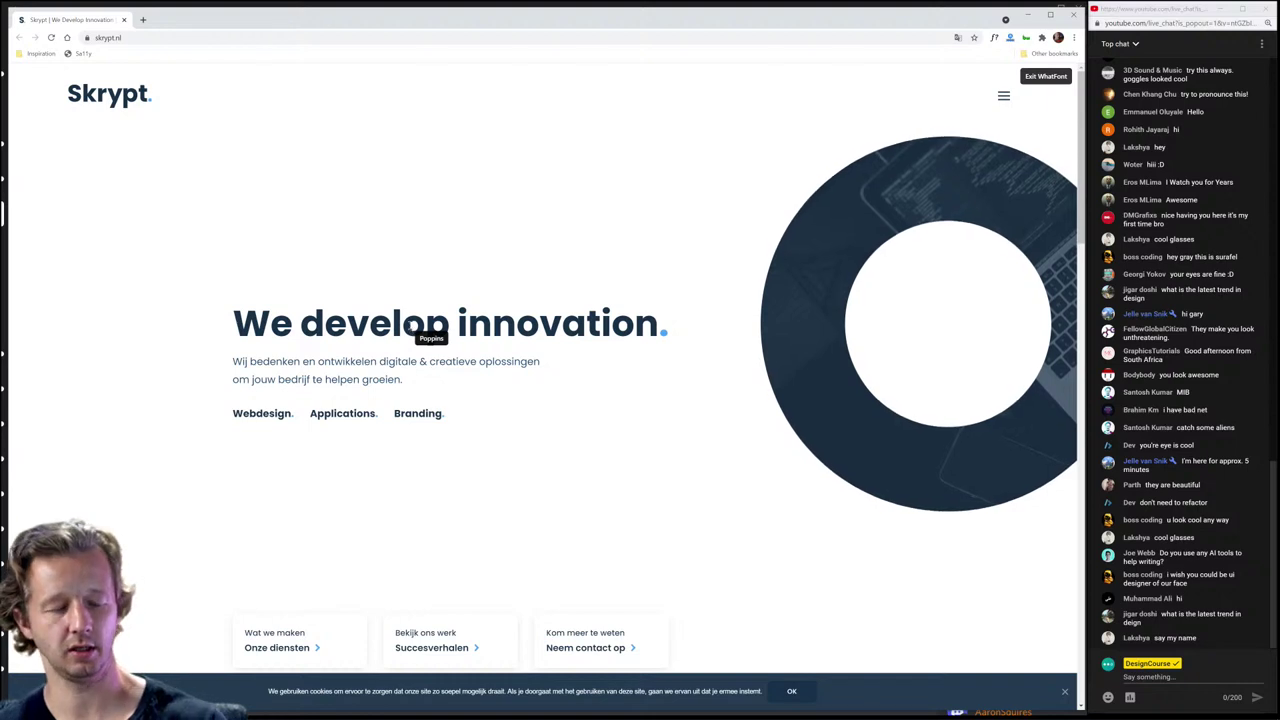
{"action": "key", "text": "Escape"}
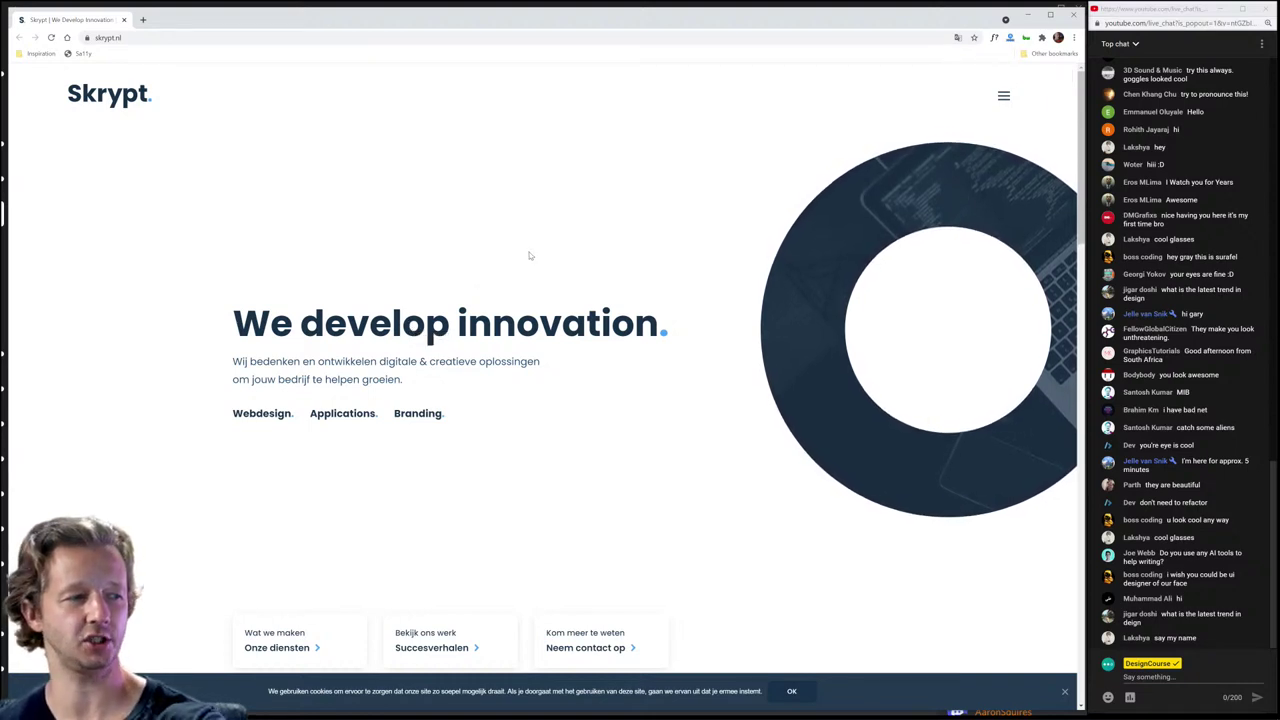
Step: Highlight the "We develop innovation." headline and the supporting text beneath it to examine the hero copy block
{"action": "left_click_drag", "start_coordinate": [245, 326], "coordinate": [631, 342]}
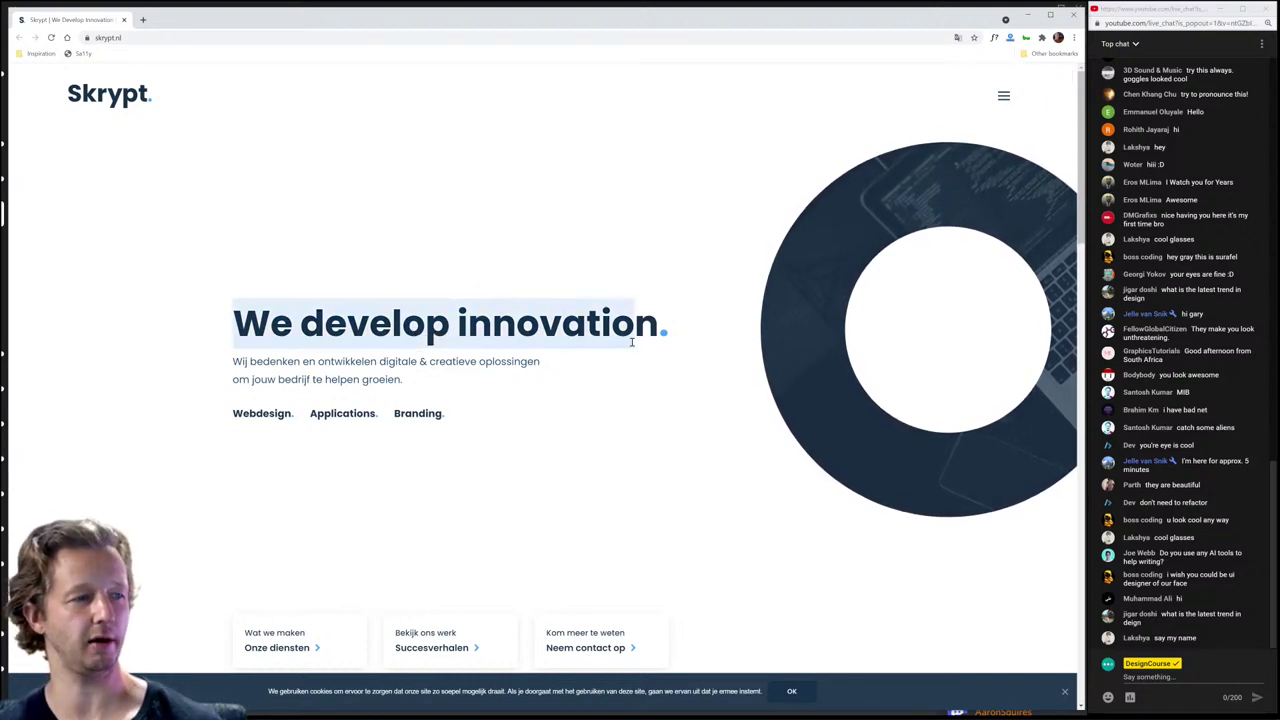
{"action": "left_click", "coordinate": [635, 422]}
{"action": "left_click_drag", "start_coordinate": [238, 320], "coordinate": [611, 437]}
{"action": "left_click", "coordinate": [614, 440]}
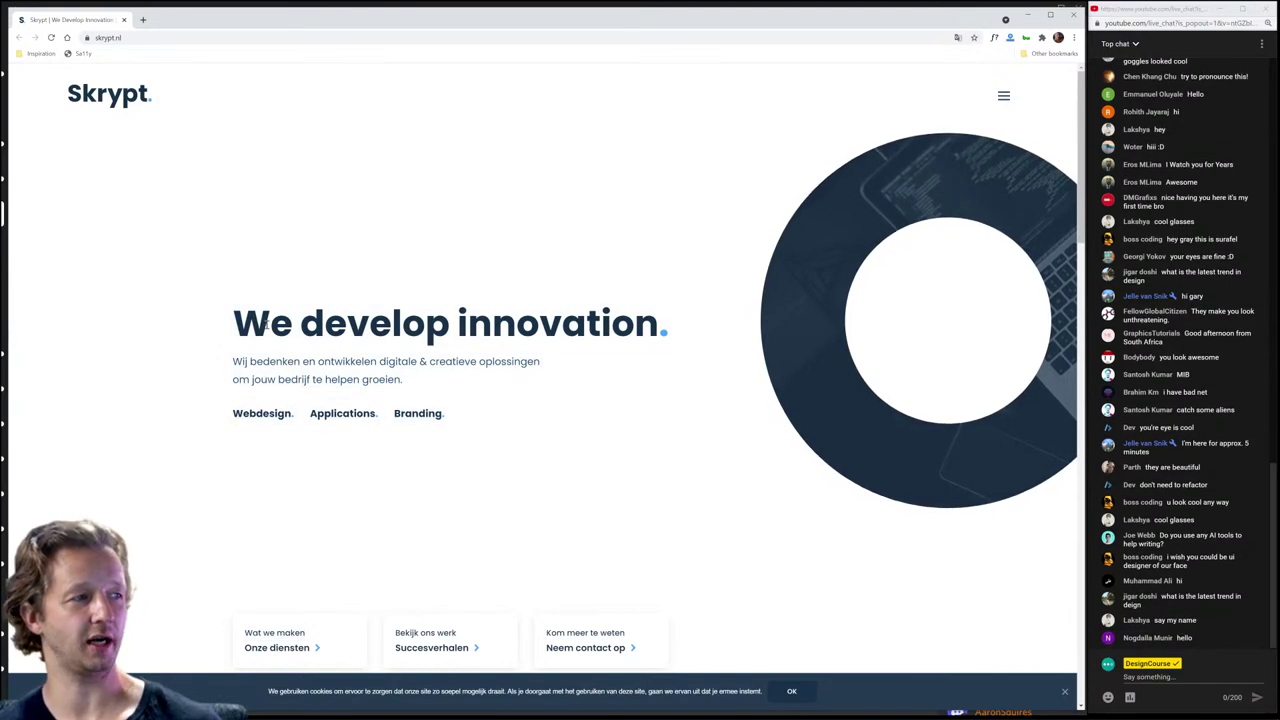
{"action": "left_click_drag", "start_coordinate": [238, 322], "coordinate": [666, 448]}
{"action": "left_click", "coordinate": [506, 443]}
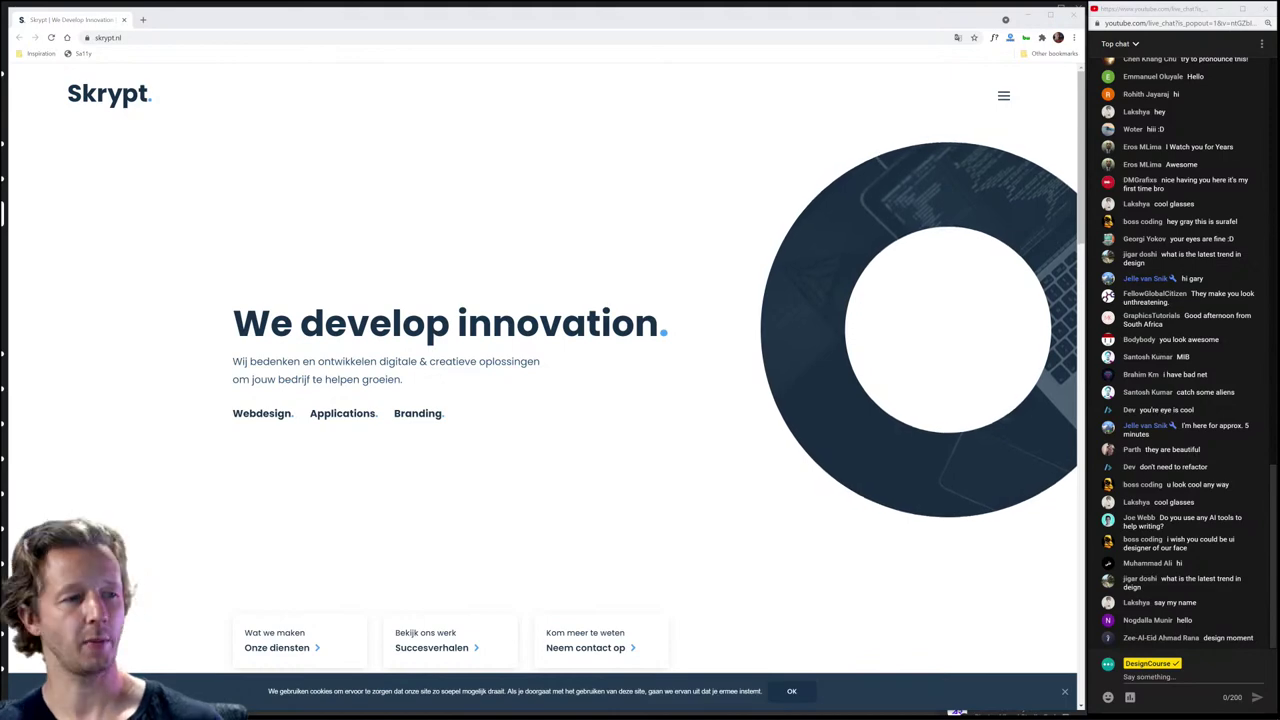
Step: Review the rest of the Skrypt homepage, from the services and about sections through the cases to the footer
{"action": "scroll", "coordinate": [641, 409], "scroll_direction": "down", "scroll_amount": 5}
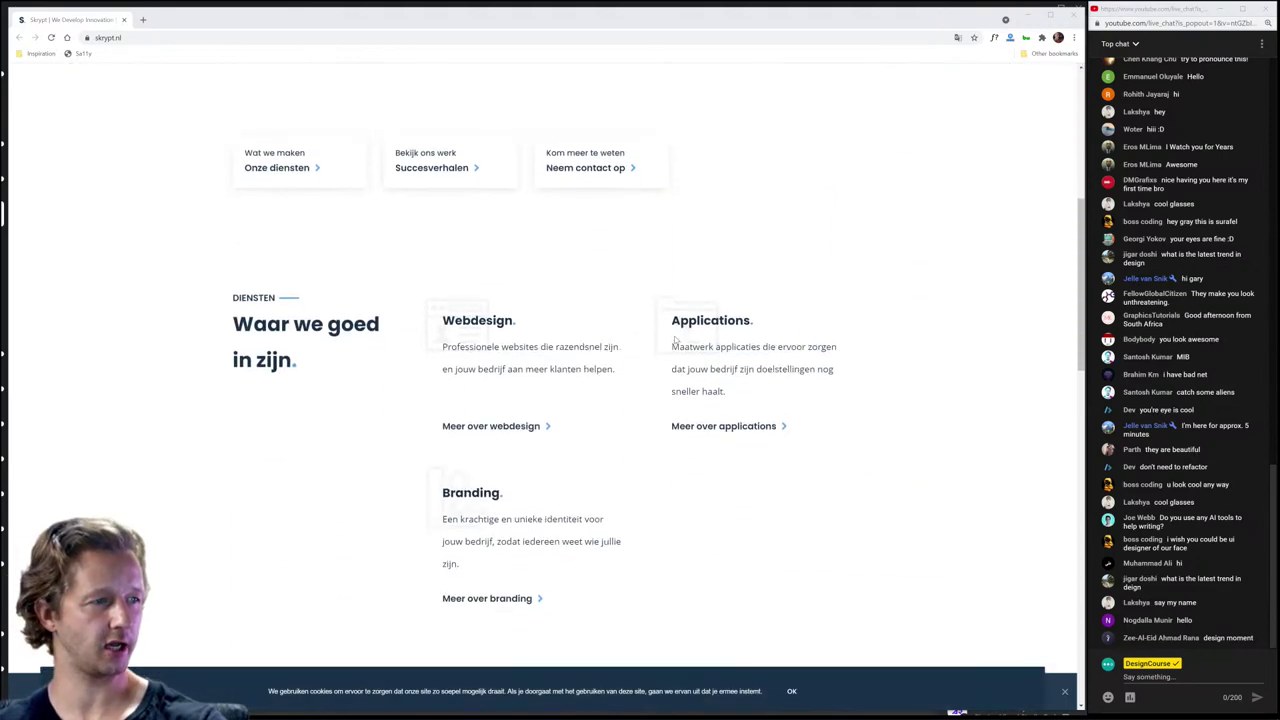
{"action": "scroll", "coordinate": [877, 286], "scroll_direction": "down", "scroll_amount": 1}
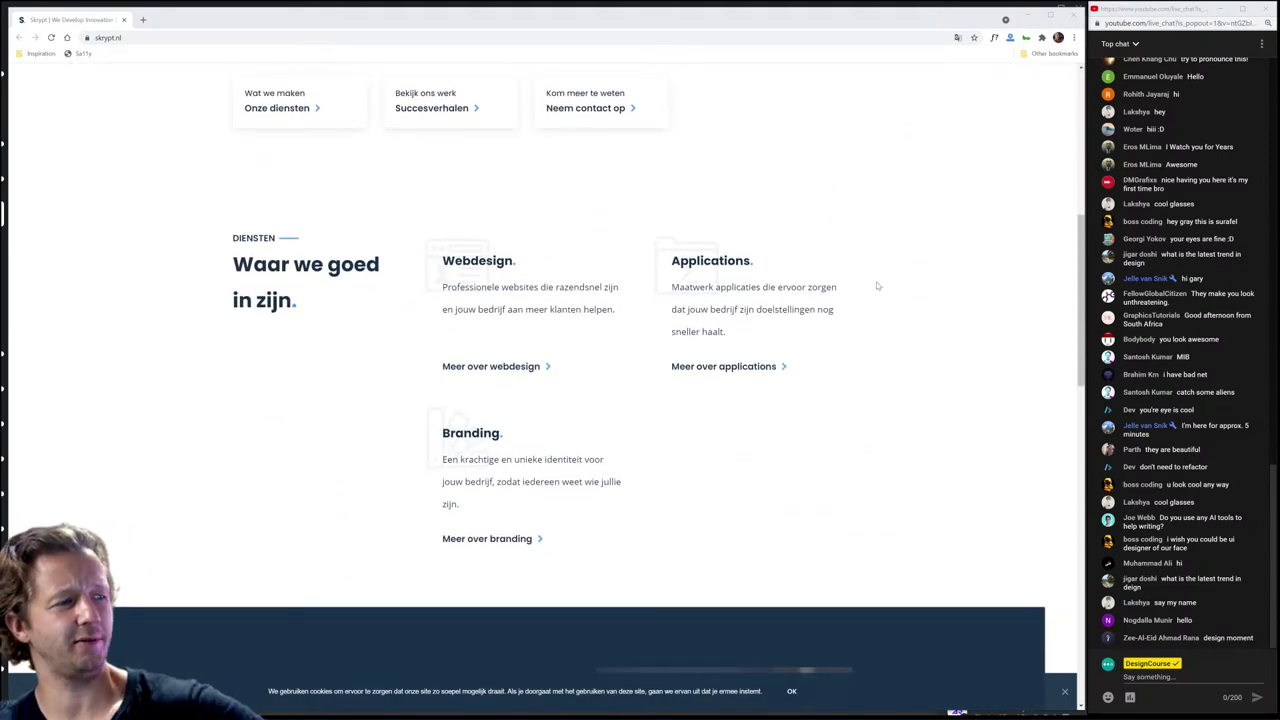
{"action": "scroll", "coordinate": [849, 380], "scroll_direction": "down", "scroll_amount": 1}
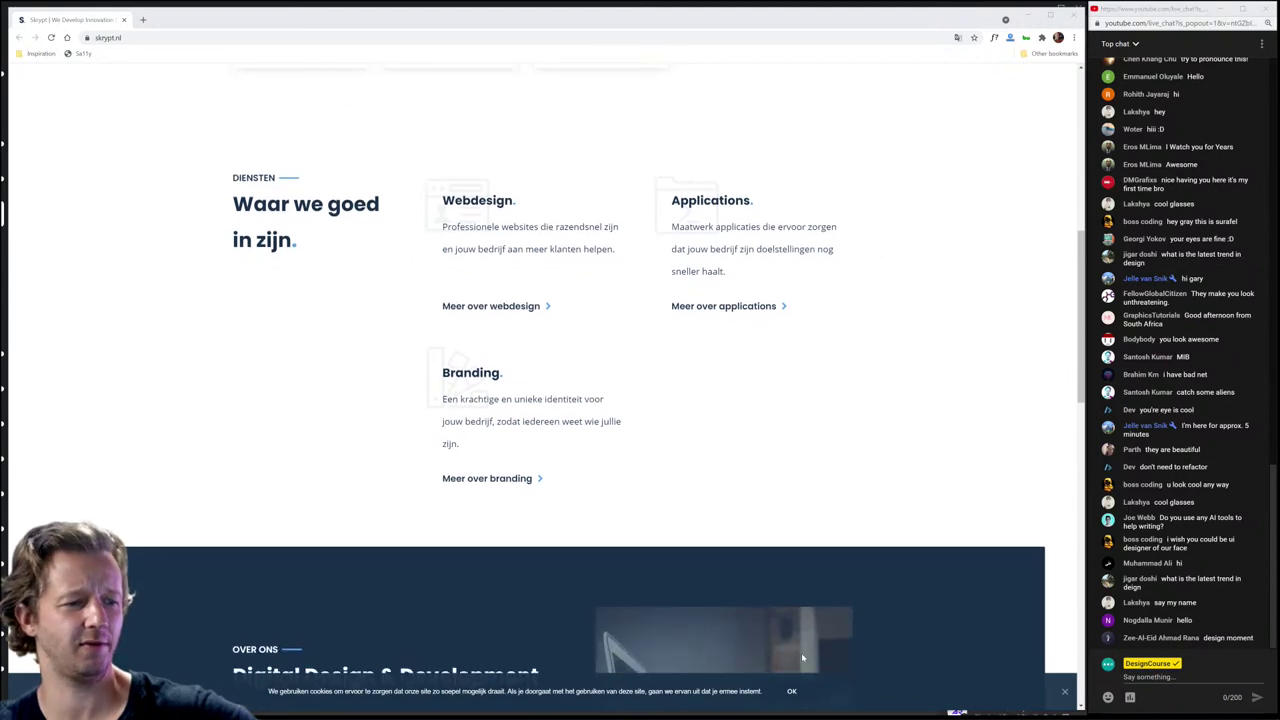
{"action": "scroll", "coordinate": [885, 374], "scroll_direction": "down", "scroll_amount": 5}
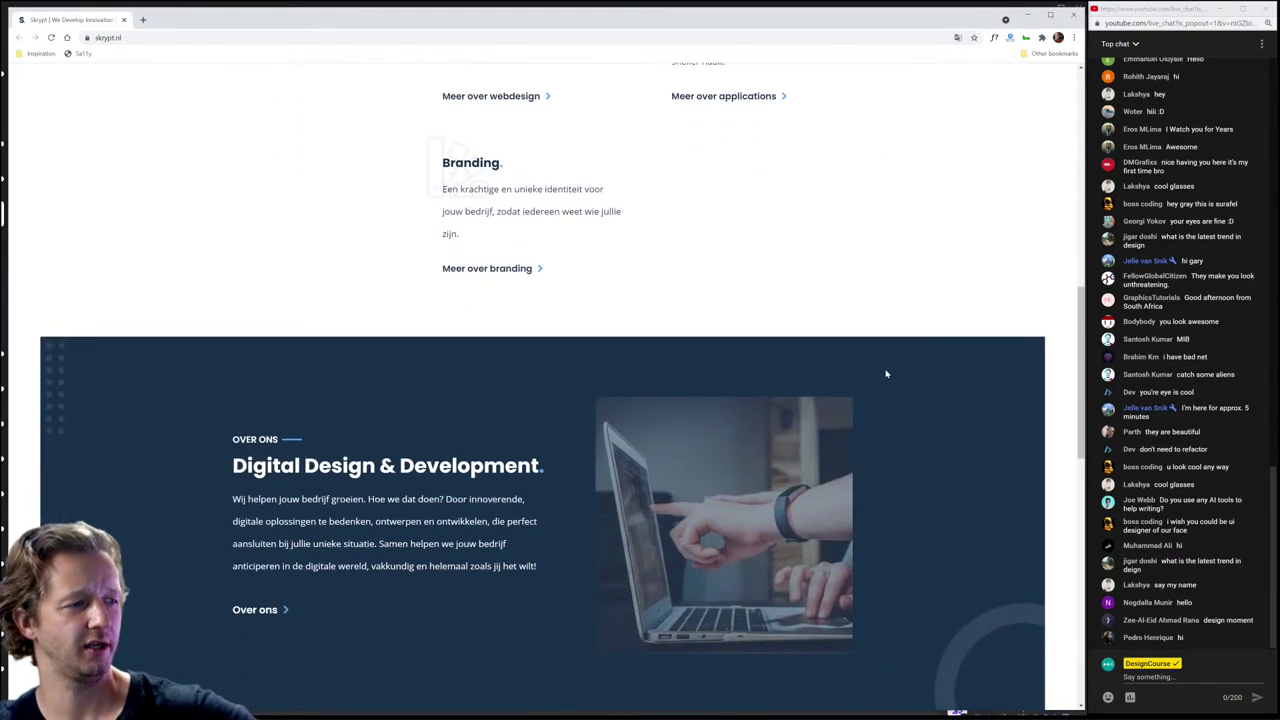
{"action": "scroll", "coordinate": [885, 374], "scroll_direction": "down", "scroll_amount": 3}
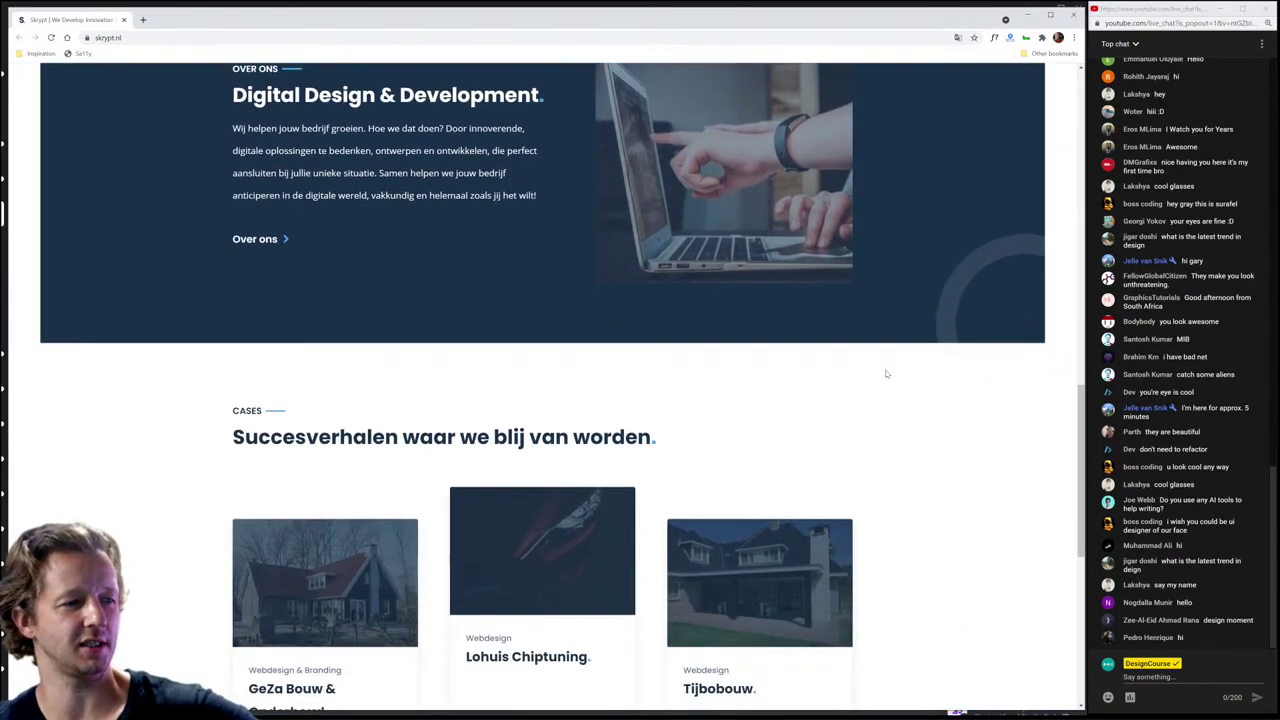
{"action": "scroll", "coordinate": [885, 374], "scroll_direction": "down", "scroll_amount": 4}
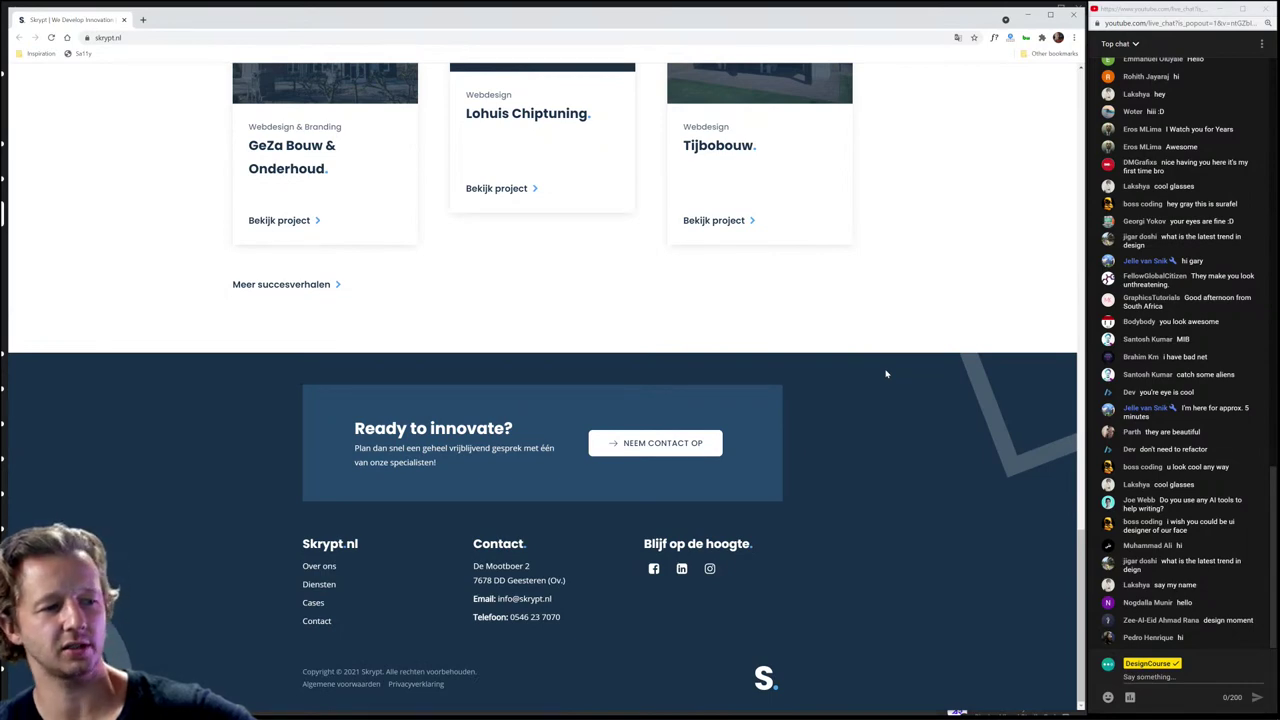
Step: Return to the hero section and open the site's navigation menu to inspect it, closing it again
{"action": "scroll", "coordinate": [886, 421], "scroll_direction": "up", "scroll_amount": 20}
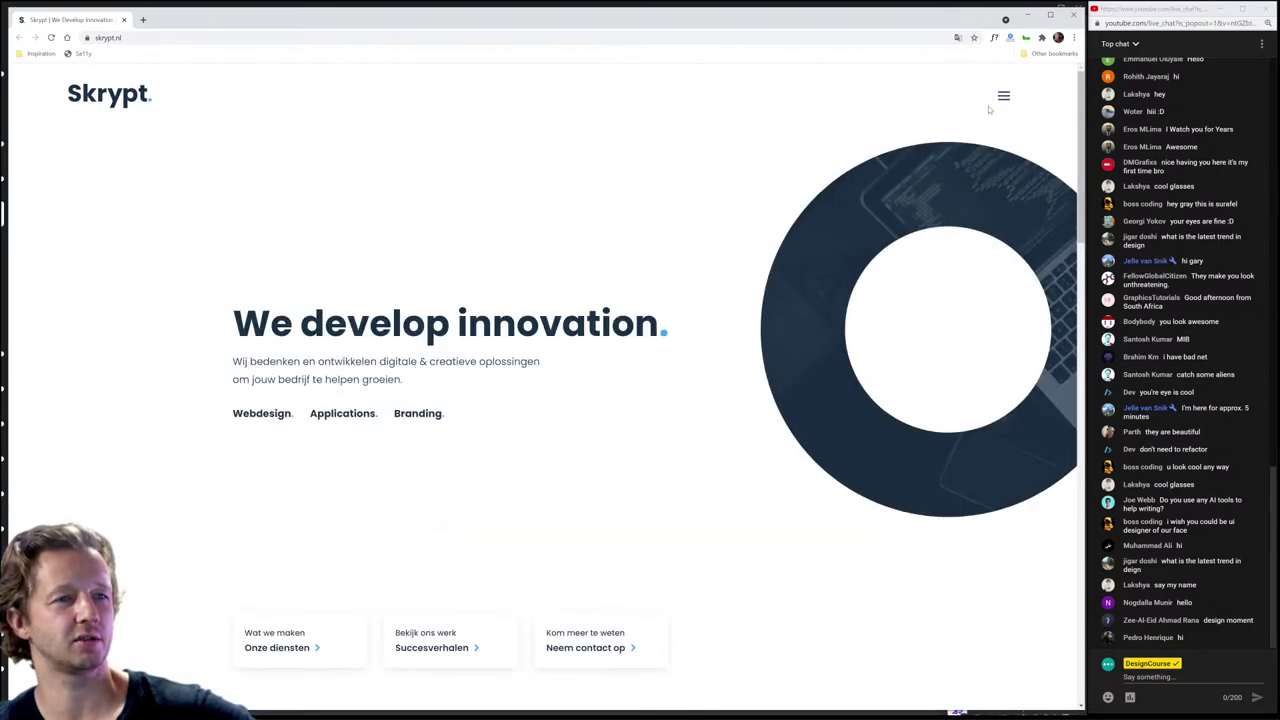
{"action": "left_click", "coordinate": [1001, 100]}
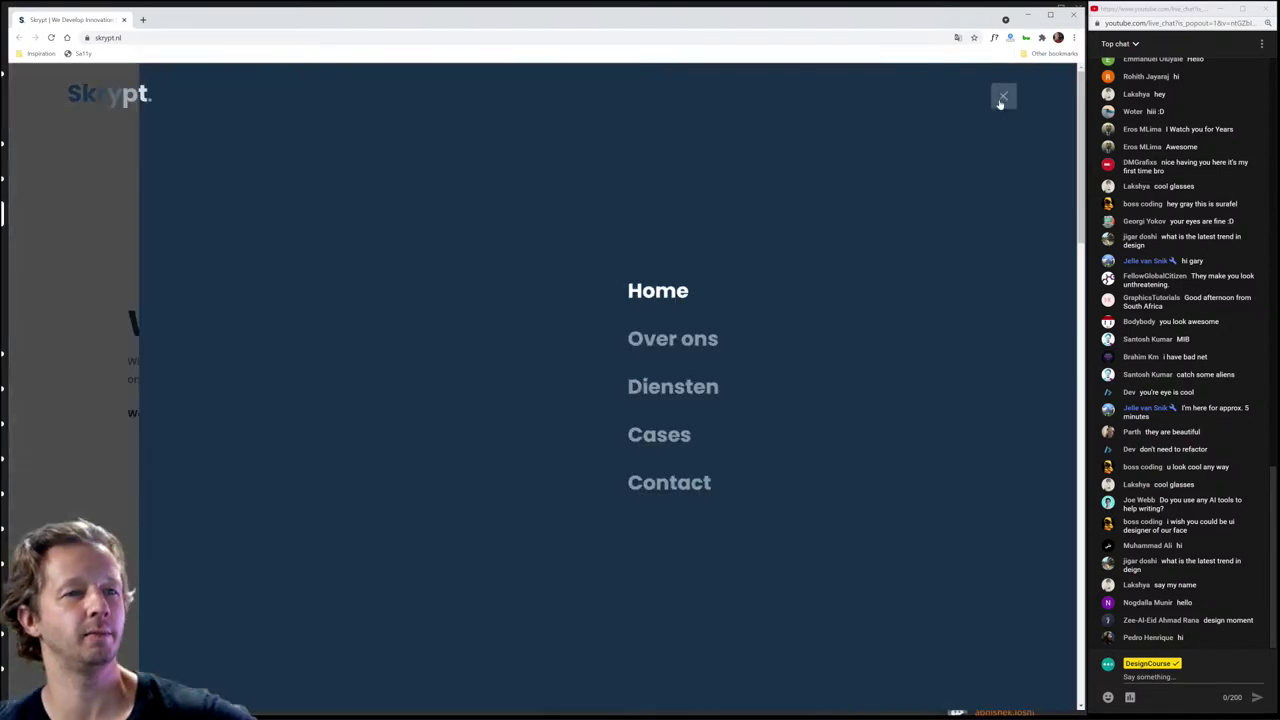
{"action": "left_click", "coordinate": [1001, 100]}
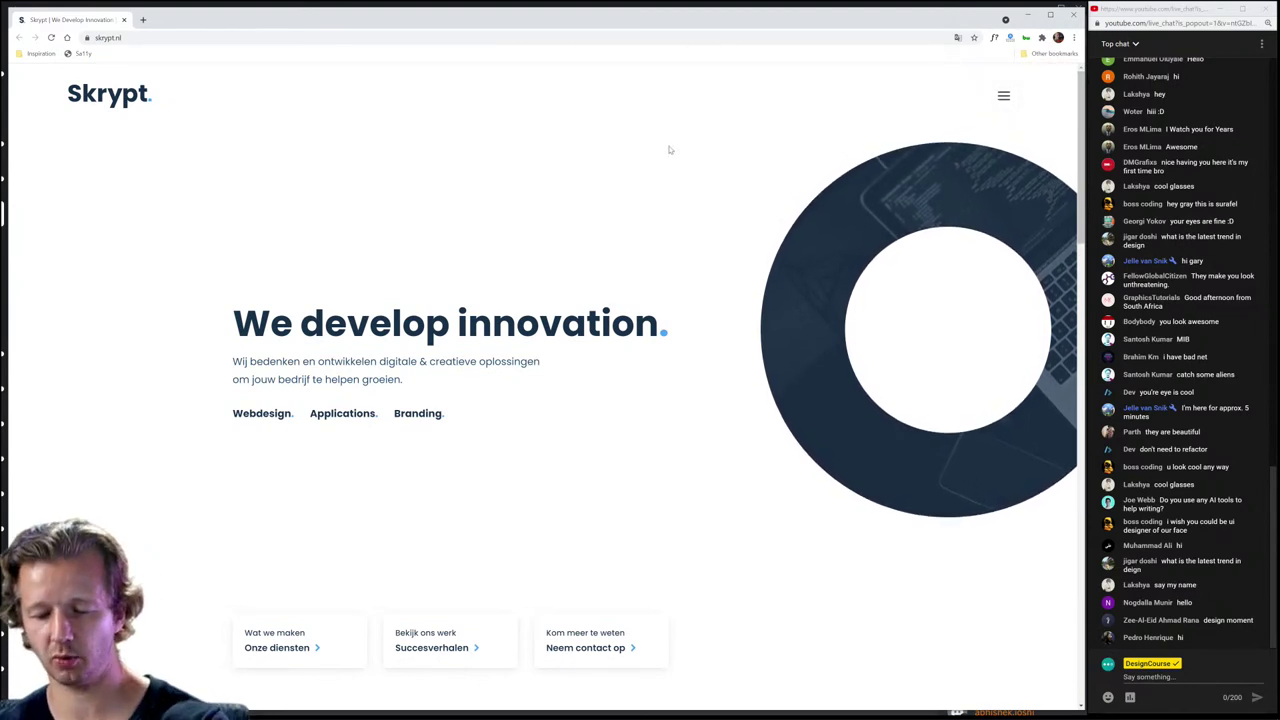
Step: Capture the visible Skrypt hero area as a screenshot, switch to Adobe XD and enlarge its window over the browser
{"action": "key", "text": "ctrl+Print"}
{"action": "left_click_drag", "start_coordinate": [14, 64], "coordinate": [1080, 710]}
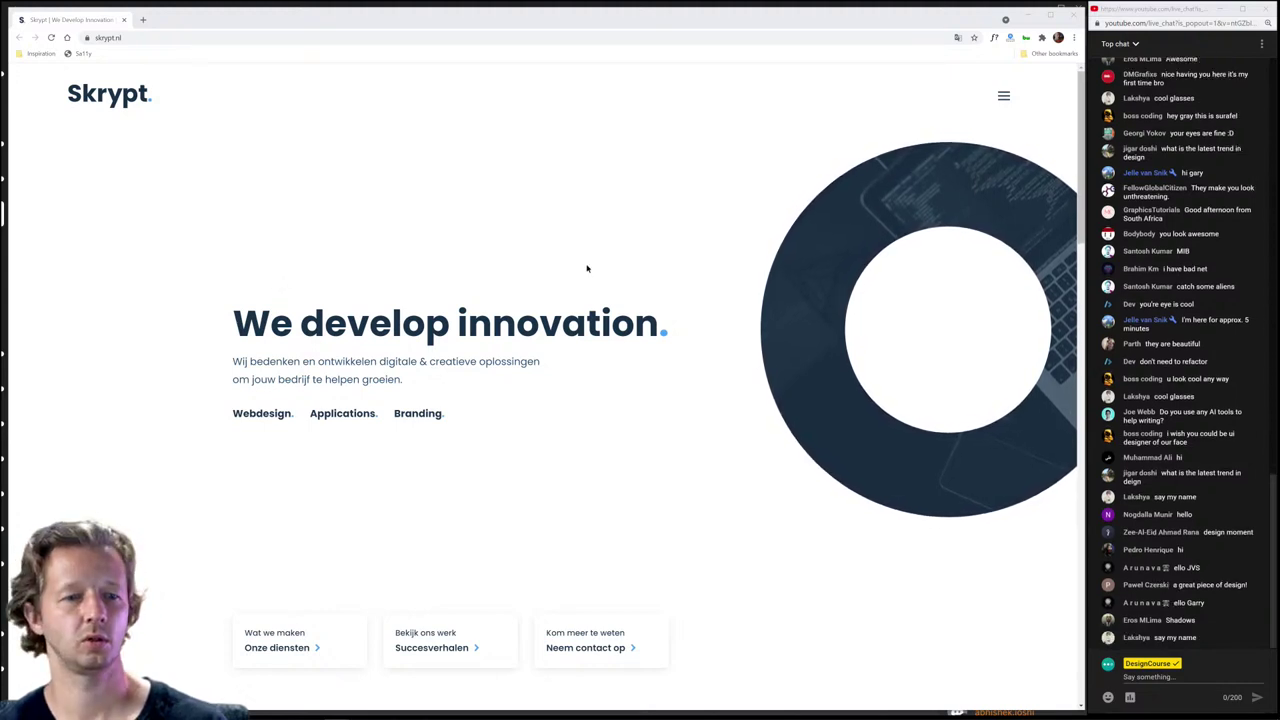
{"action": "key", "text": "alt+Tab"}
{"action": "left_click_drag", "start_coordinate": [486, 286], "coordinate": [348, 17]}
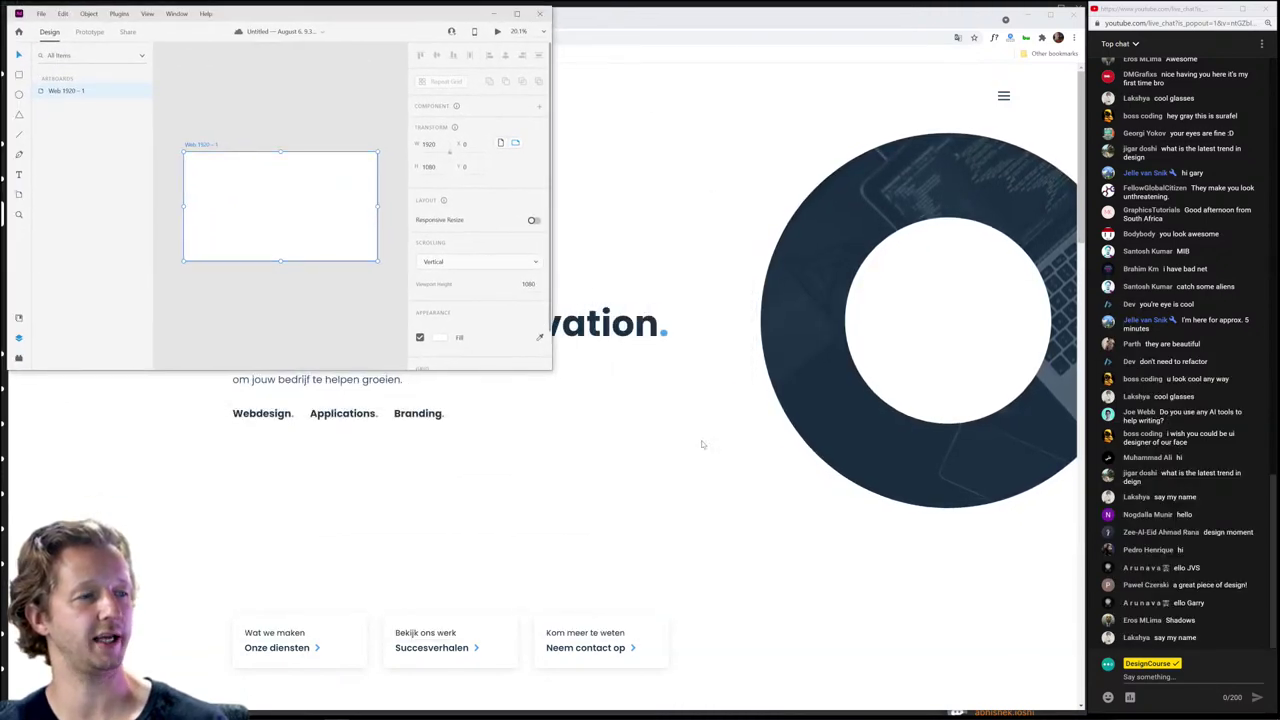
{"action": "left_click_drag", "start_coordinate": [551, 370], "coordinate": [1083, 706]}
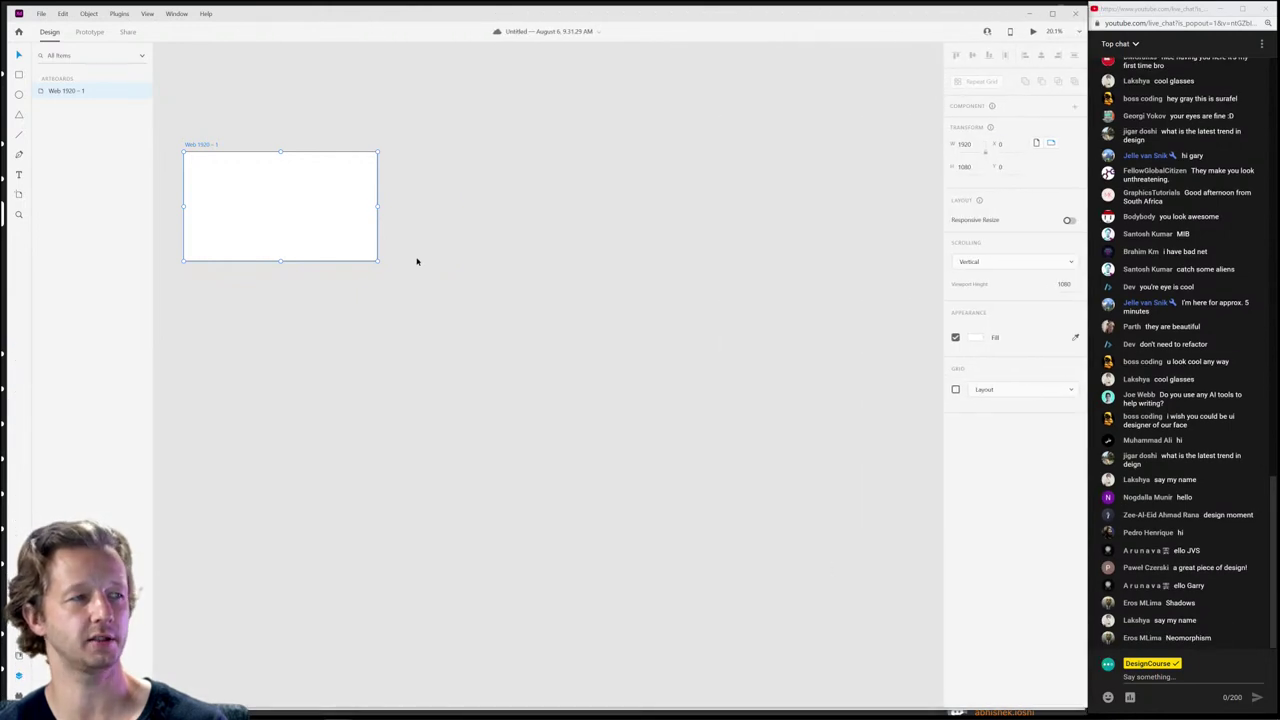
Step: Move the Web 1920 – 1 artboard toward the canvas centre and place the captured hero screenshot on it
{"action": "left_click_drag", "start_coordinate": [278, 191], "coordinate": [577, 346]}
{"action": "scroll", "coordinate": [577, 346], "scroll_direction": "up", "scroll_amount": 10}
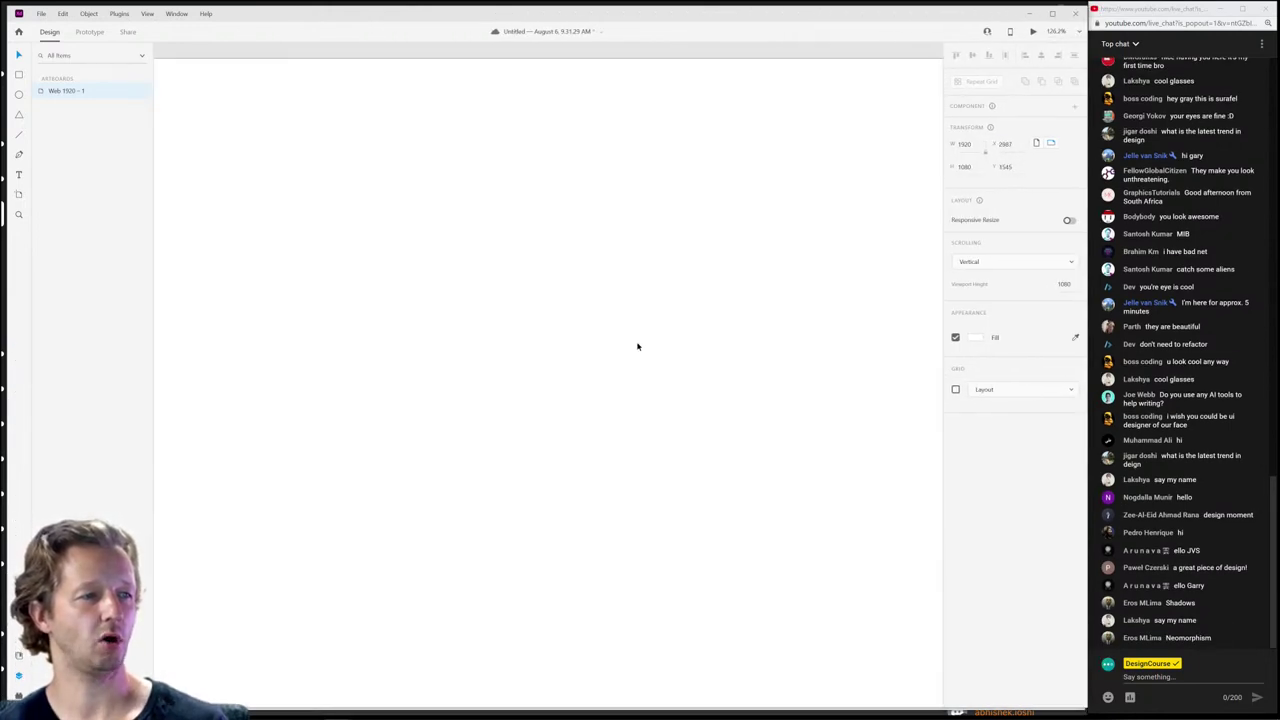
{"action": "key", "text": "ctrl+v"}
{"action": "scroll", "coordinate": [637, 346], "scroll_direction": "down", "scroll_amount": 9}
{"action": "left_click_drag", "start_coordinate": [881, 190], "coordinate": [794, 267]}
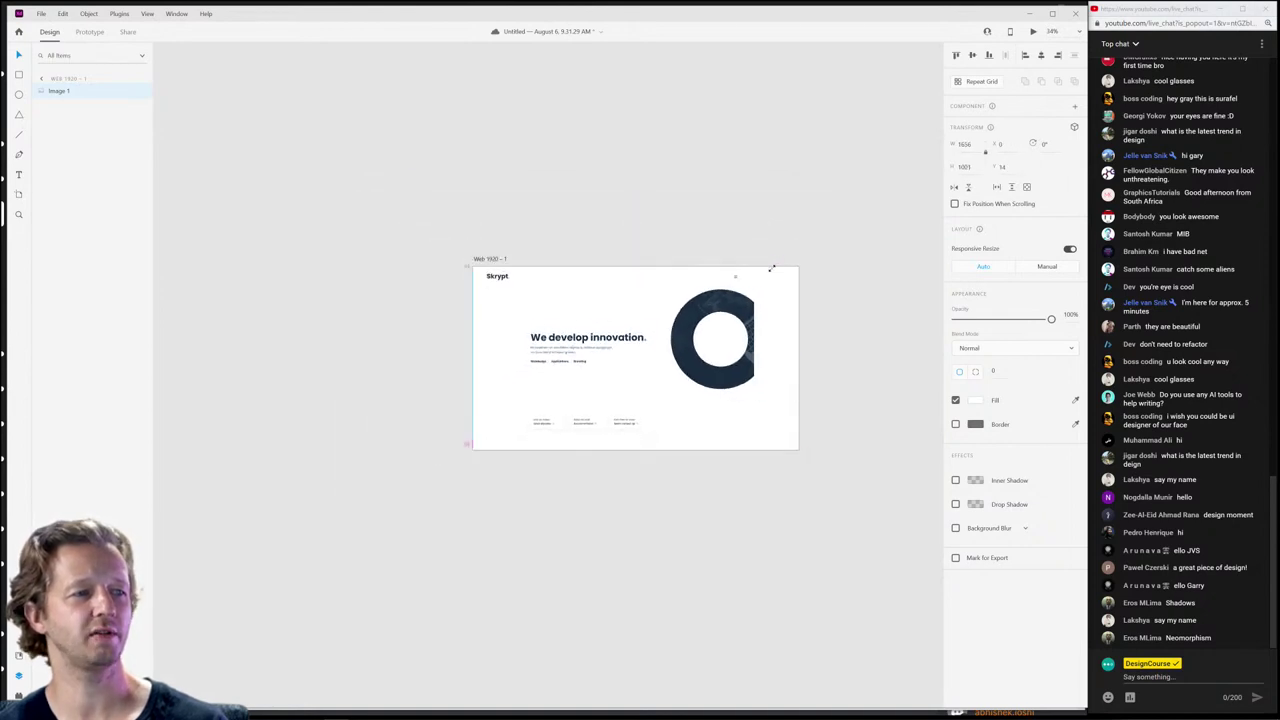
{"action": "mouse_move", "coordinate": [733, 326]}
{"action": "left_mouse_down"}
{"action": "mouse_move", "coordinate": [752, 333]}
{"action": "mouse_move", "coordinate": [726, 331]}
{"action": "mouse_move", "coordinate": [737, 337]}
{"action": "left_mouse_up"}
Step: Narrow the Web 1920 – 1 artboard from its right edge to fit the width of the pasted screenshot
{"action": "left_click", "coordinate": [504, 261]}
{"action": "left_click", "coordinate": [788, 353]}
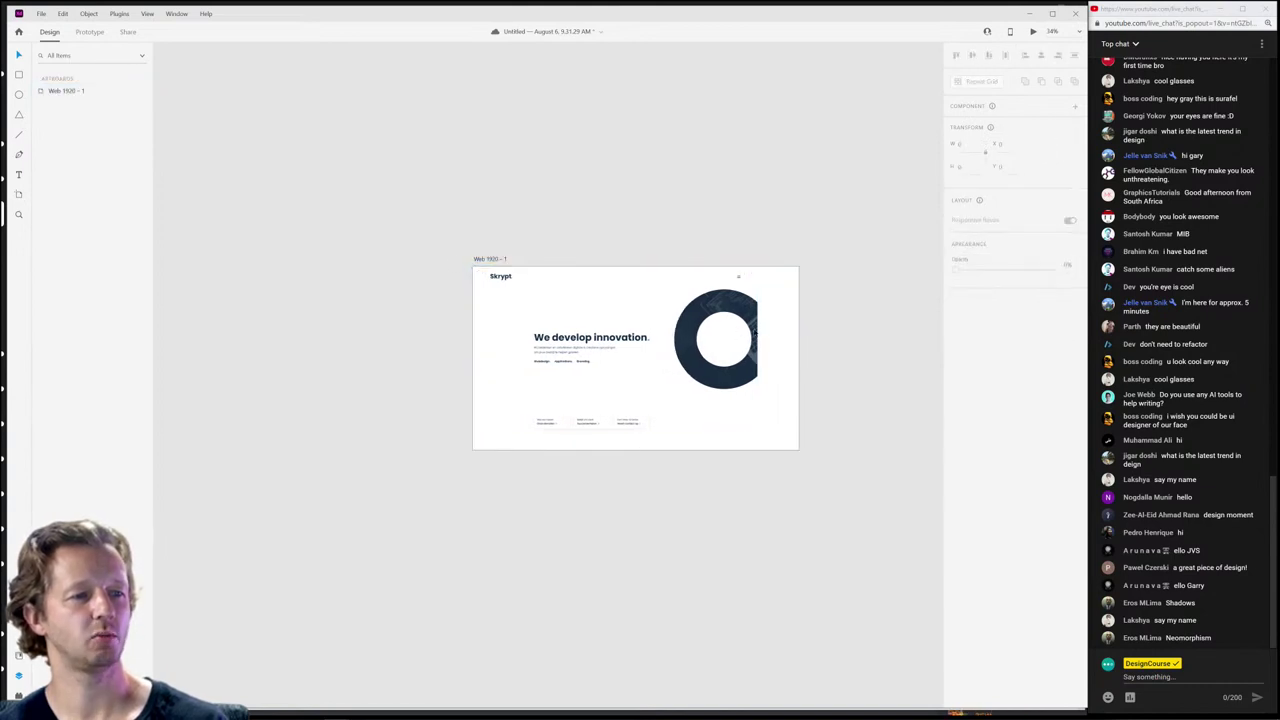
{"action": "left_click", "coordinate": [493, 260]}
{"action": "left_click_drag", "start_coordinate": [800, 358], "coordinate": [757, 357]}
{"action": "left_click", "coordinate": [685, 355]}
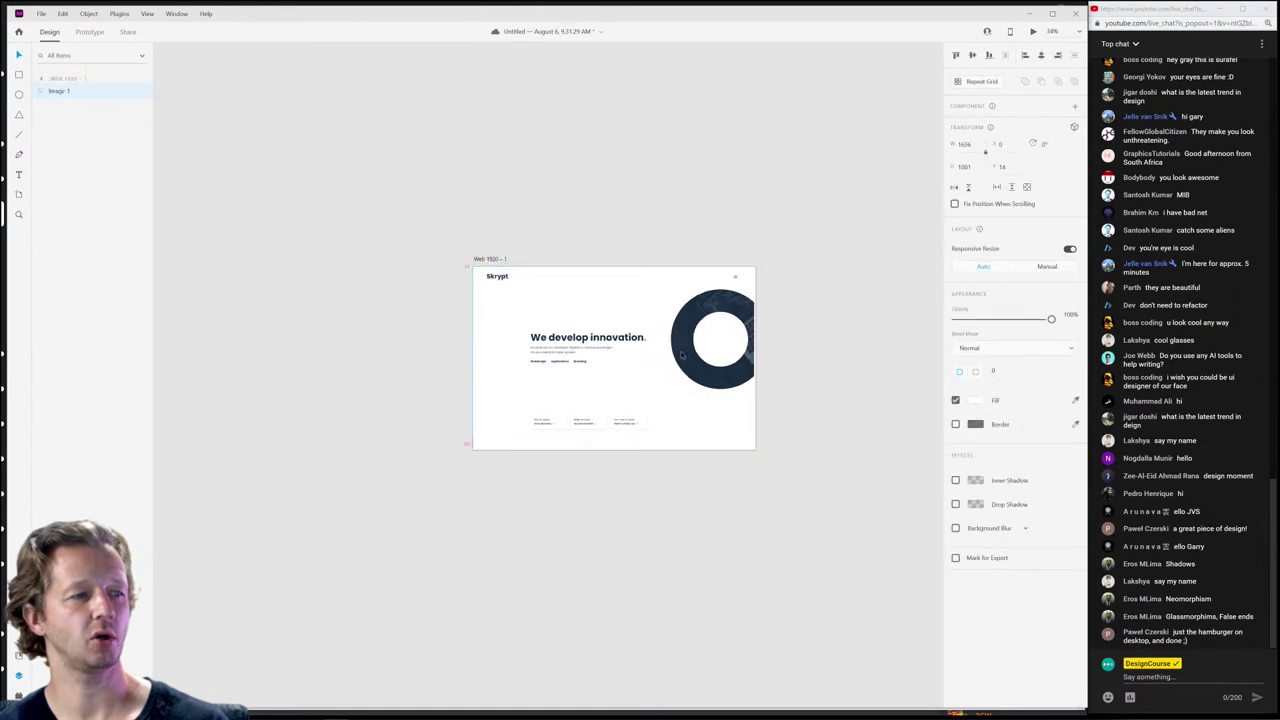
{"action": "left_click", "coordinate": [803, 351]}
Step: Cover the hamburger menu icon in the screenshot with a borderless white rectangle about 62 by 40
{"action": "key", "text": "ctrl+0"}
{"action": "left_click", "coordinate": [705, 310]}
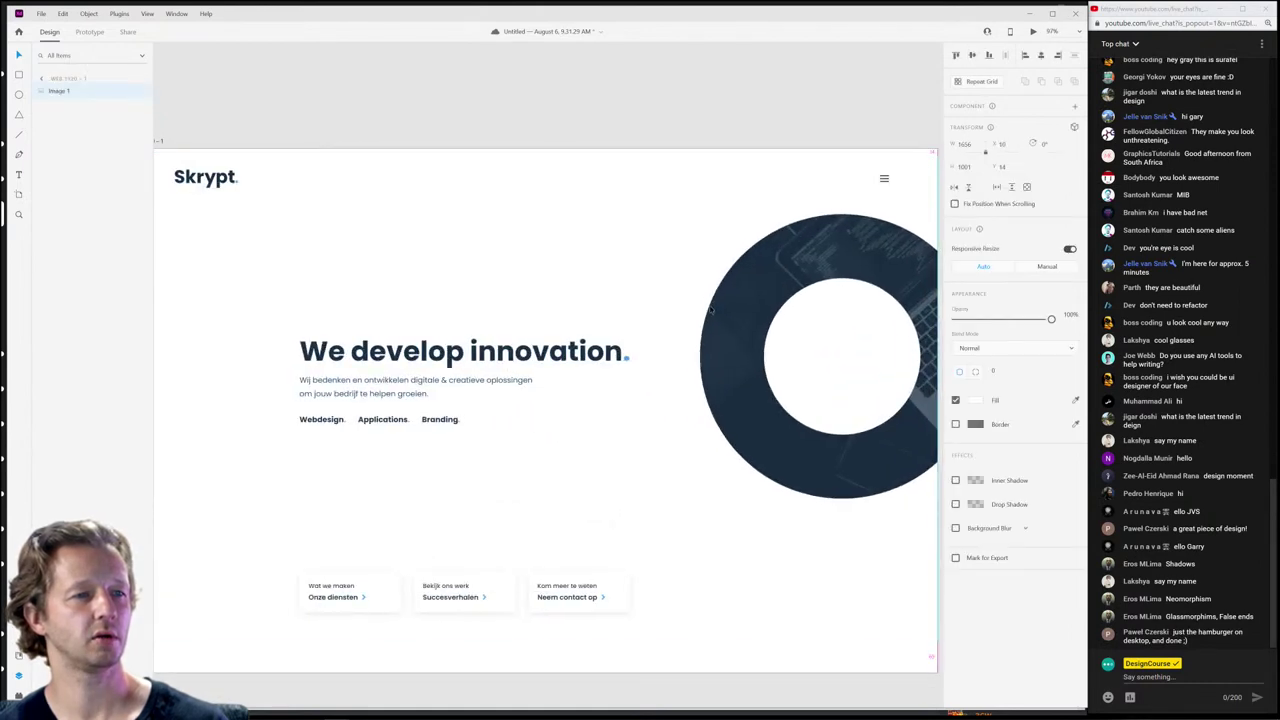
{"action": "scroll", "coordinate": [837, 223], "scroll_direction": "up", "scroll_amount": 5}
{"action": "left_click", "coordinate": [242, 90]}
{"action": "left_click_drag", "start_coordinate": [680, 197], "coordinate": [766, 251]}
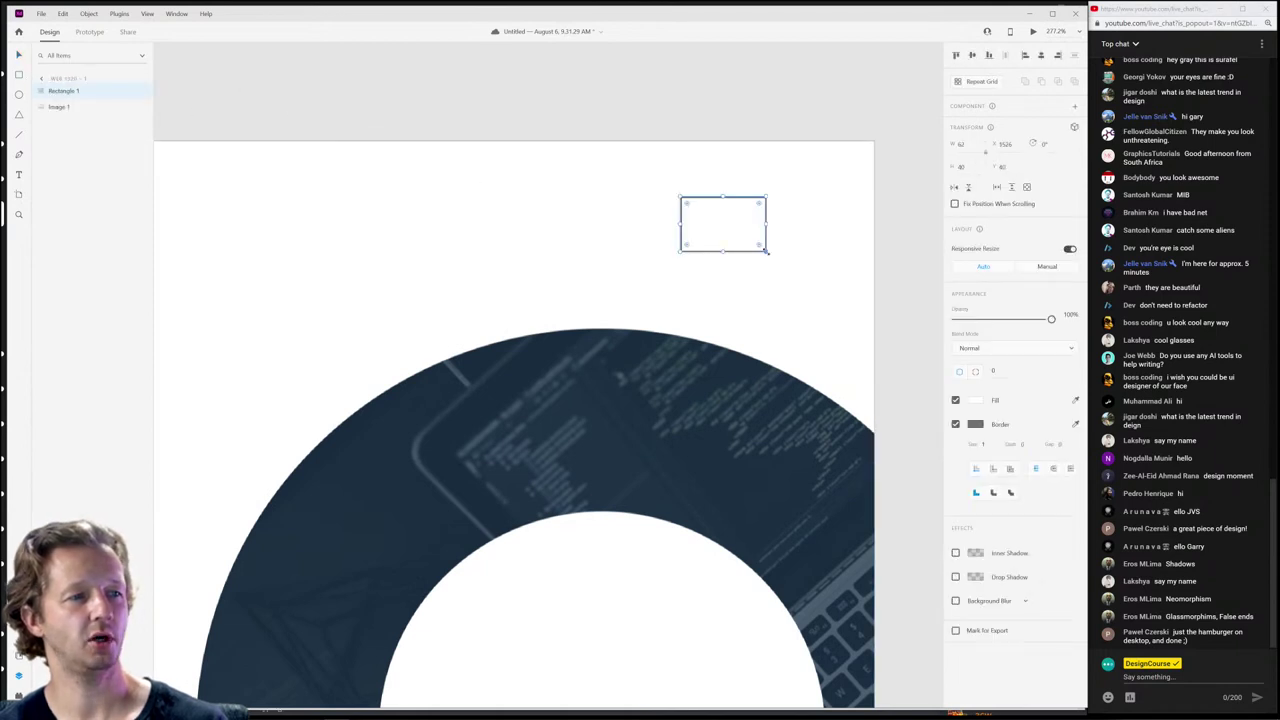
{"action": "left_click", "coordinate": [955, 425]}
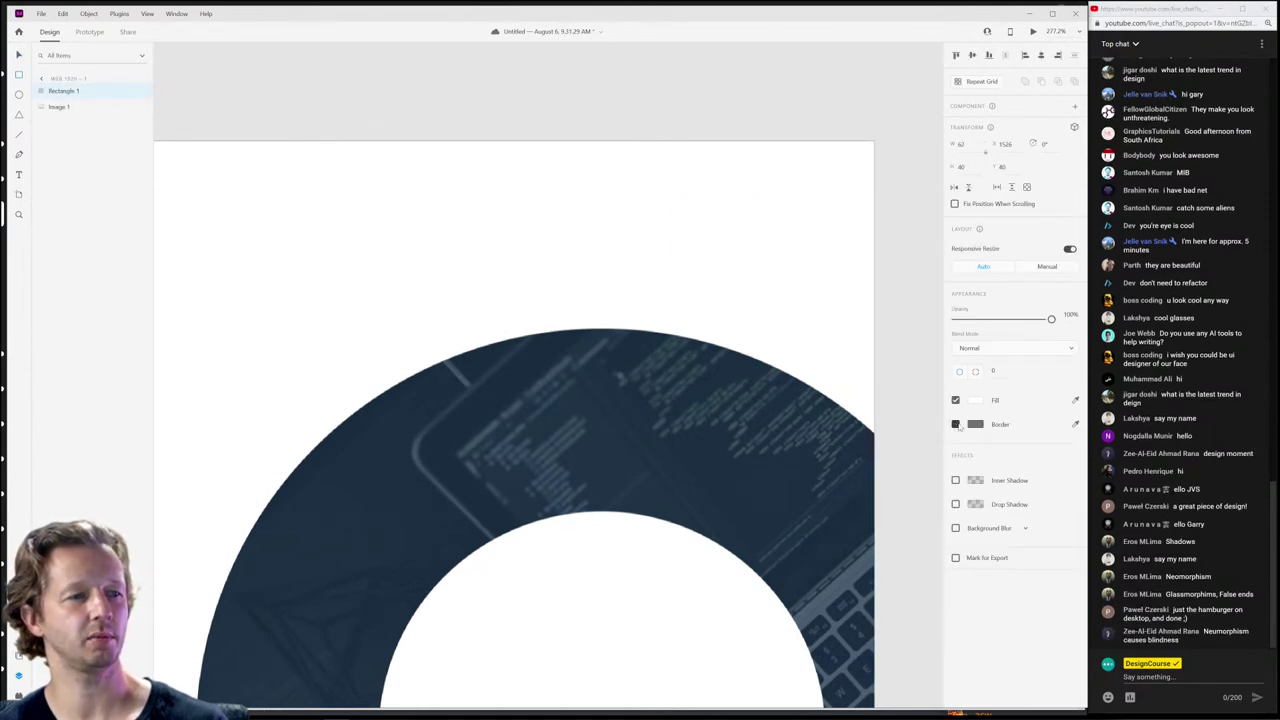
{"action": "left_click", "coordinate": [427, 79]}
{"action": "key", "text": "ctrl+0"}
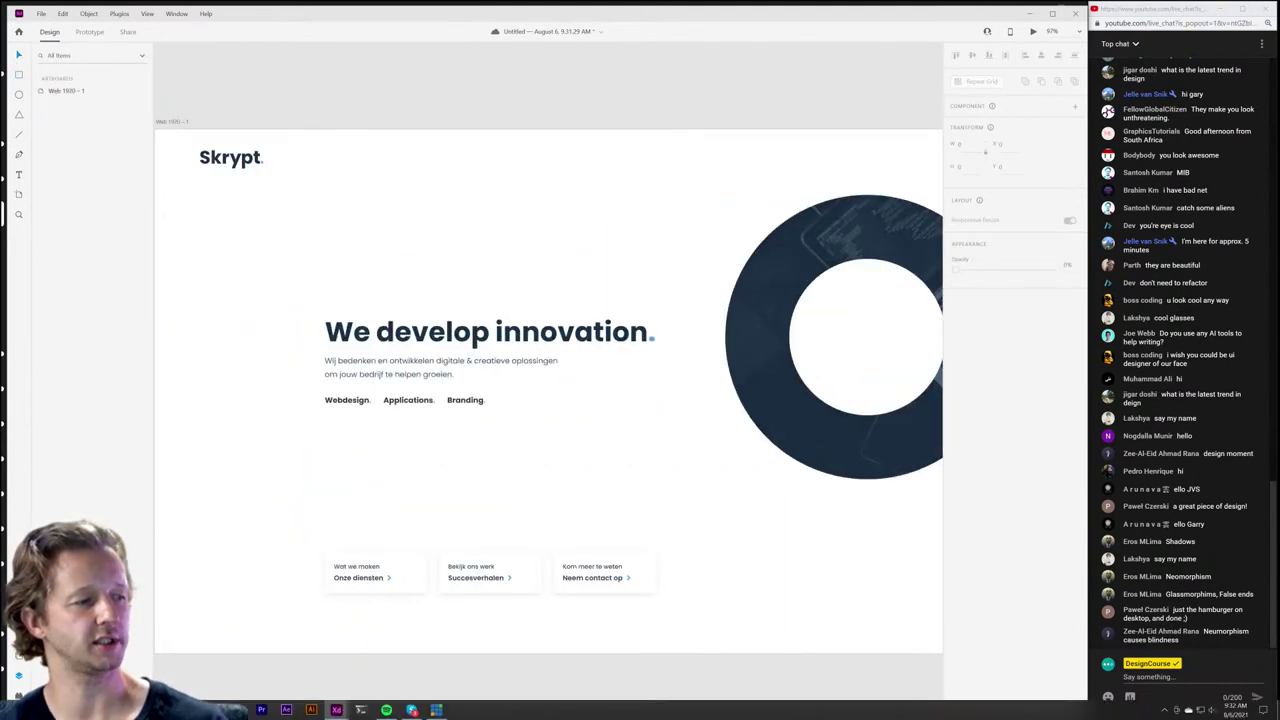
Step: Switch back to the browser window showing the Skrypt homepage
{"action": "mouse_move", "coordinate": [236, 710]}
{"action": "left_click", "coordinate": [279, 665]}
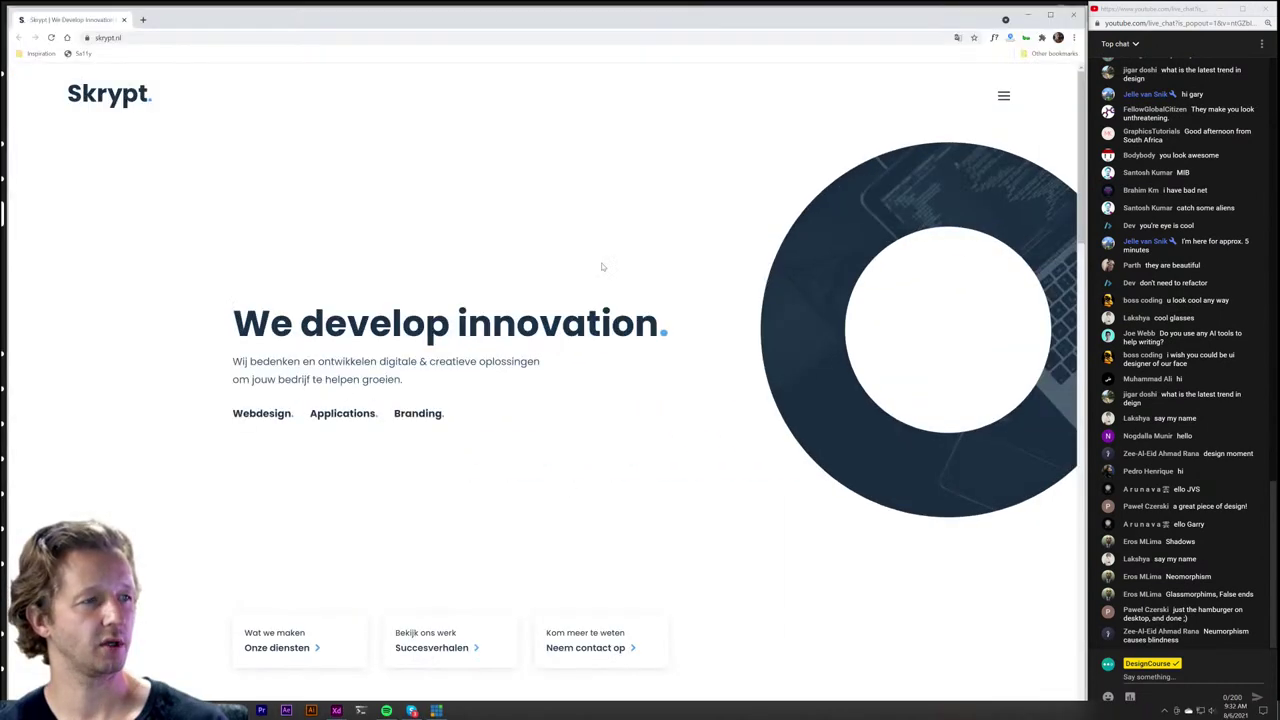
Step: Check the links in the Skrypt site's navigation menu and add a "Home" text label to the header of the XD mockup
{"action": "left_click", "coordinate": [1003, 95]}
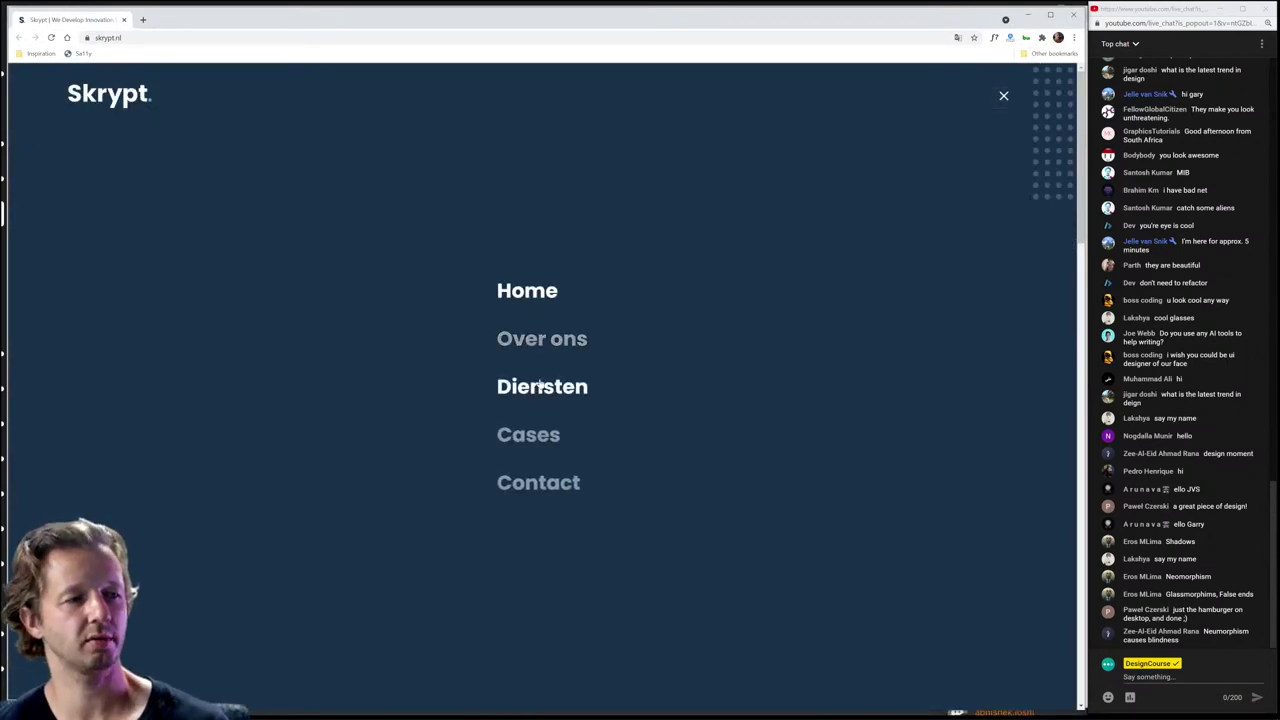
{"action": "left_click", "coordinate": [1003, 95]}
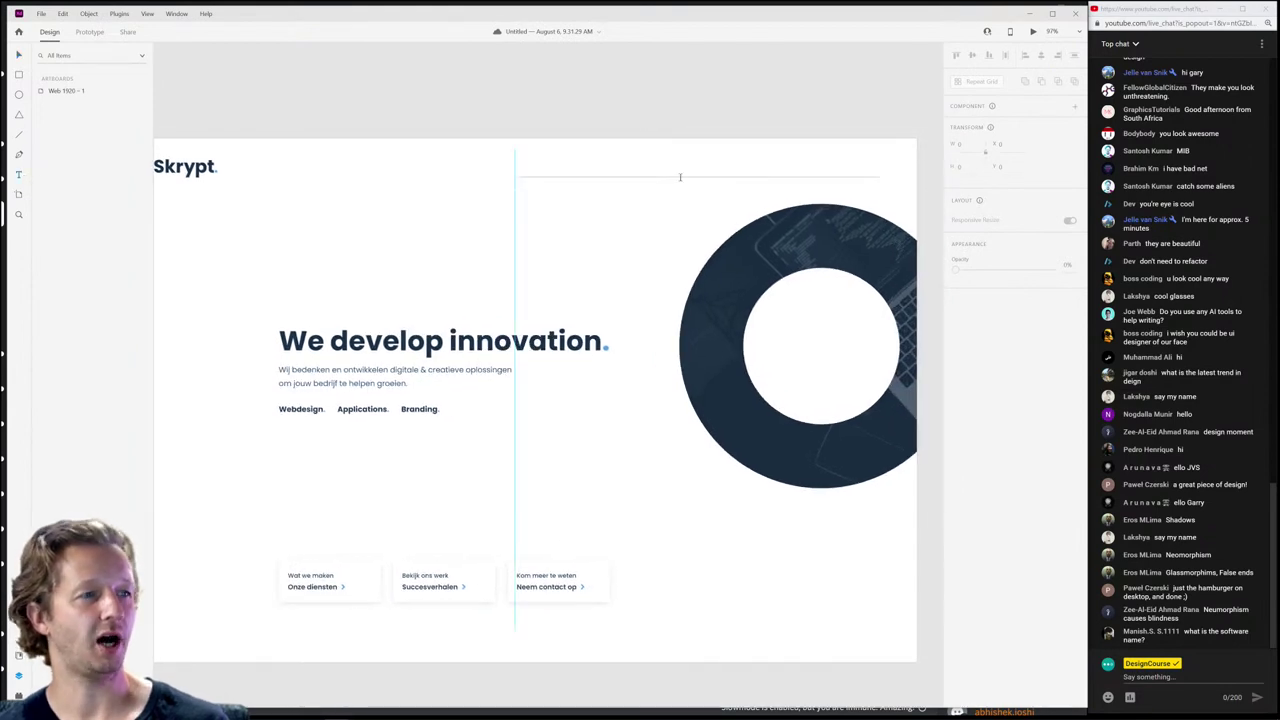
{"action": "left_click", "coordinate": [593, 172]}
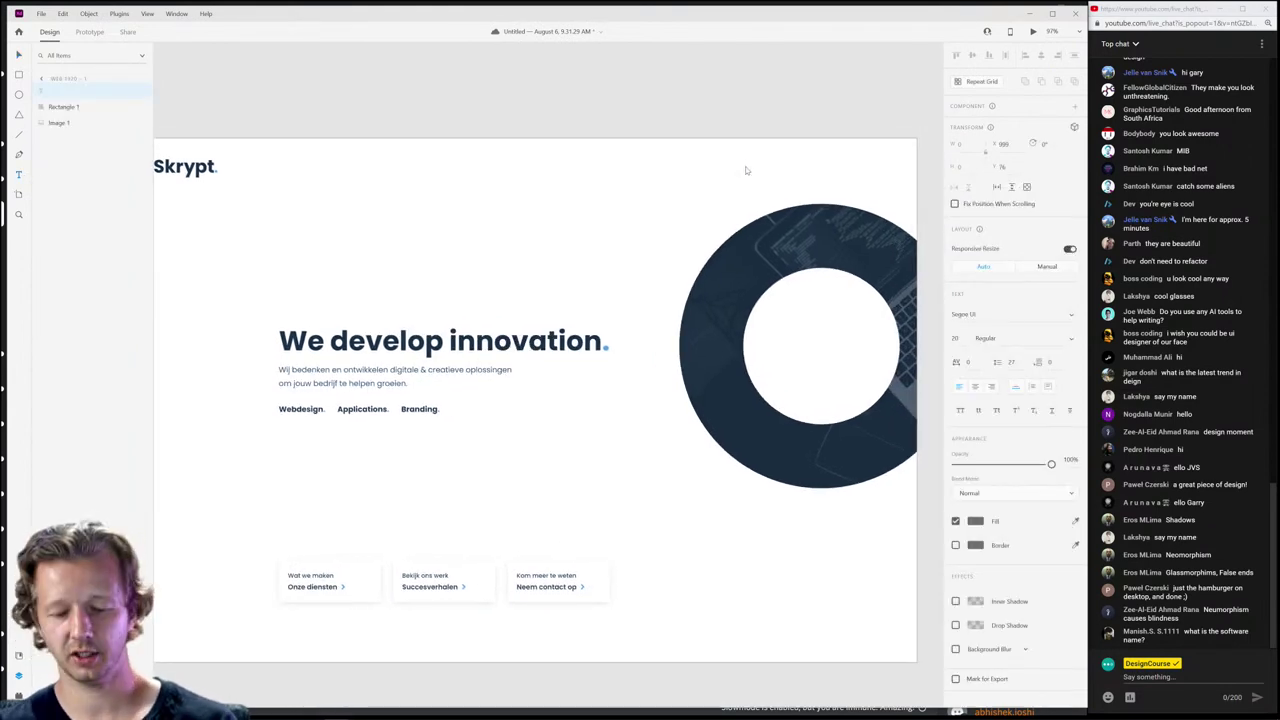
{"action": "key", "text": "Escape"}
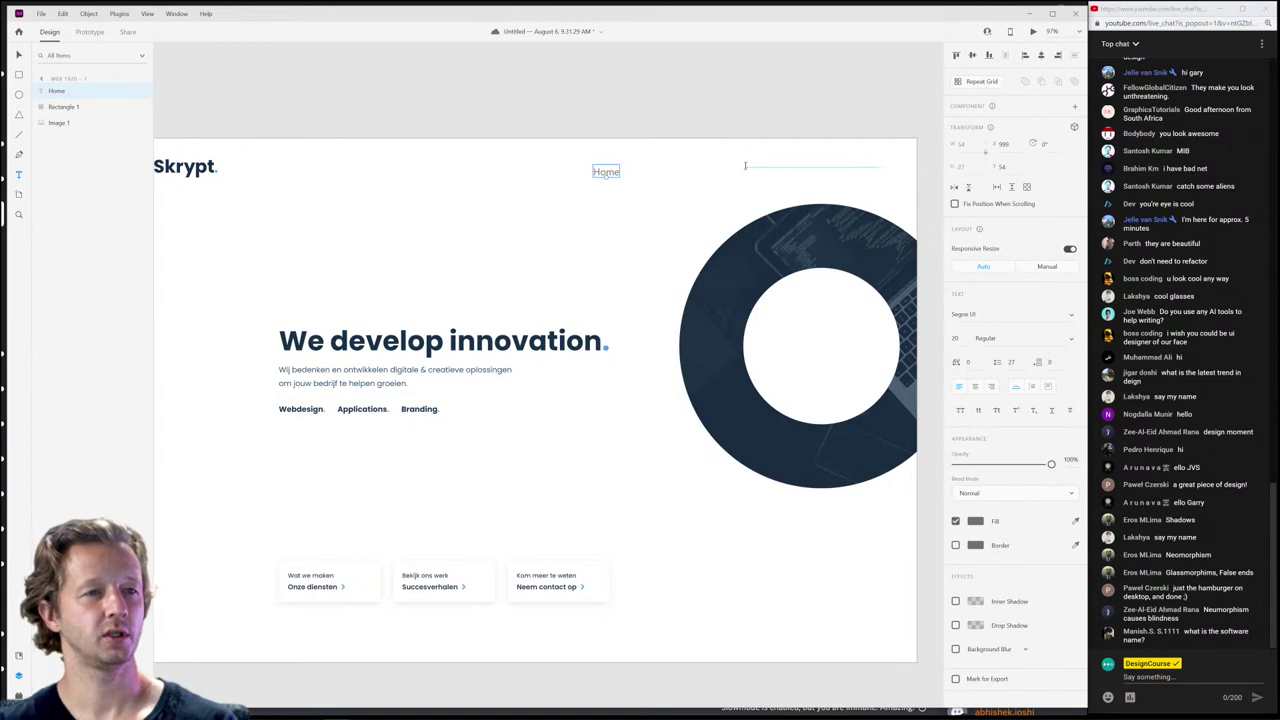
{"action": "key", "text": "Escape"}
{"action": "left_click", "coordinate": [607, 173]}
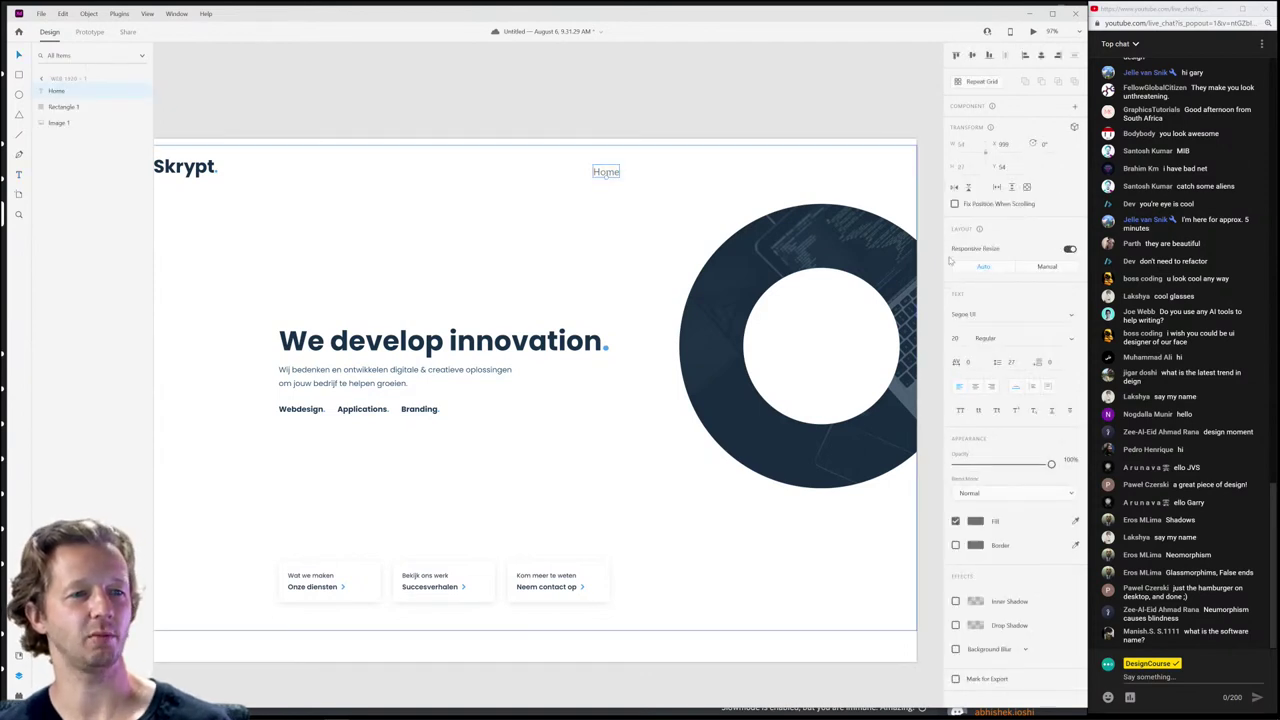
Step: Style the Home label with a 000000 fill and the Poppins font in Bold
{"action": "left_click", "coordinate": [975, 521]}
{"action": "type", "text": "000000"}
{"action": "key", "text": "Return"}
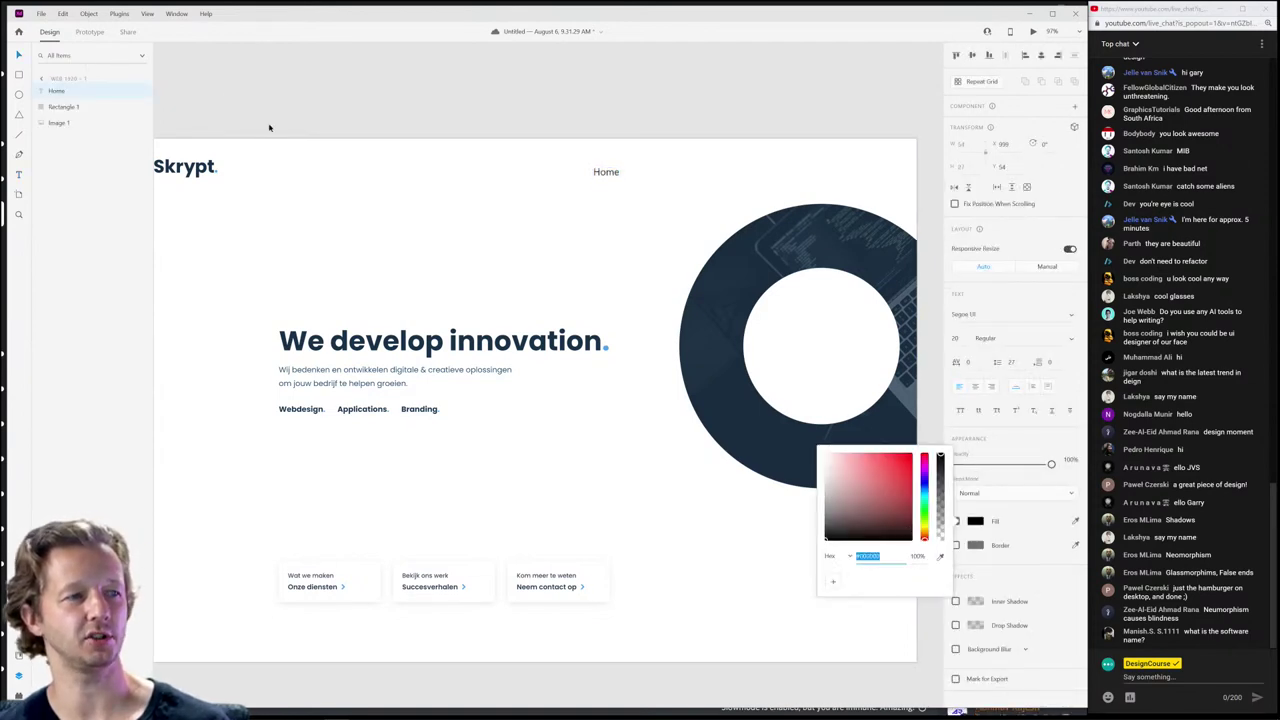
{"action": "left_click", "coordinate": [606, 171]}
{"action": "left_click", "coordinate": [988, 315]}
{"action": "key", "text": "Return"}
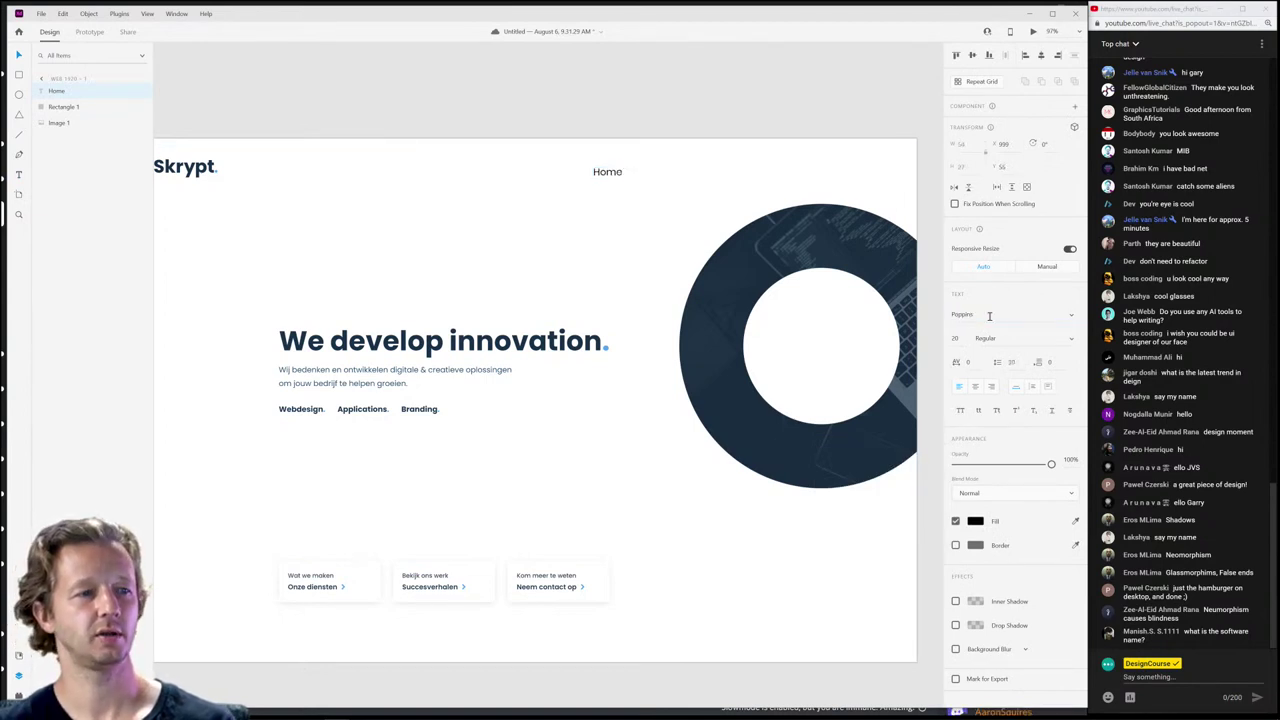
{"action": "left_click", "coordinate": [1068, 339]}
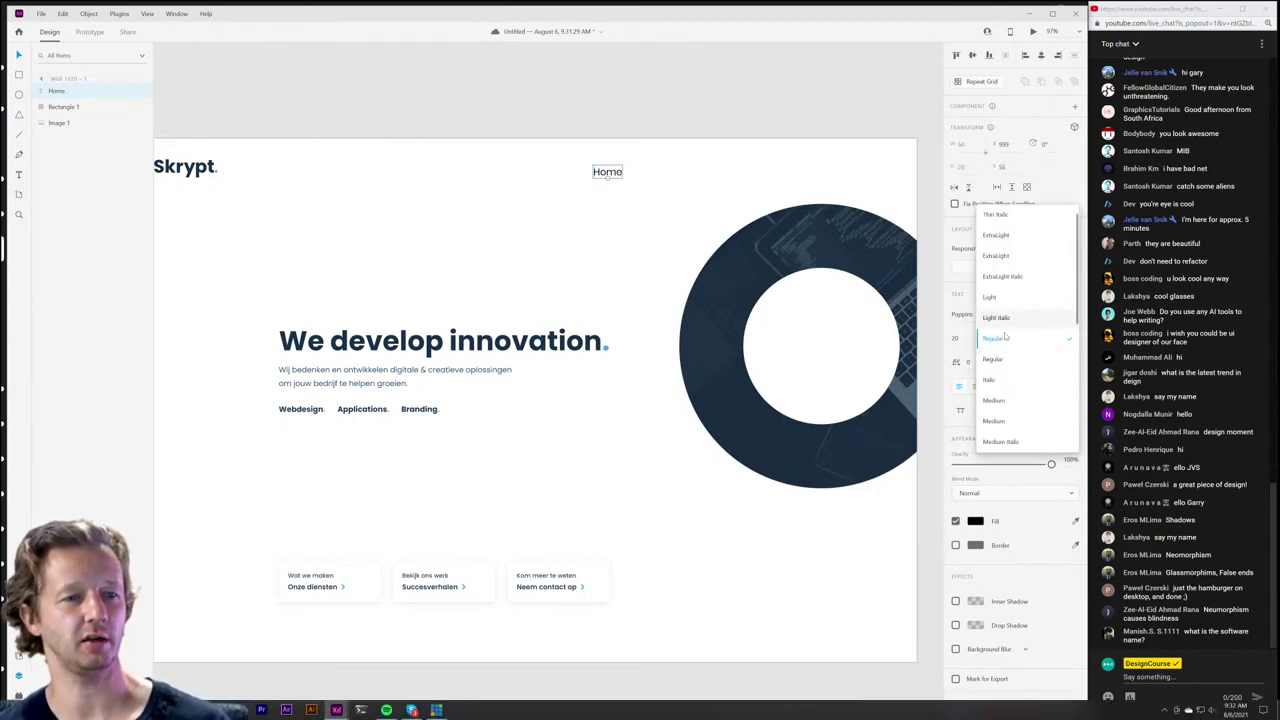
{"action": "scroll", "coordinate": [1008, 400], "scroll_direction": "down", "scroll_amount": 3}
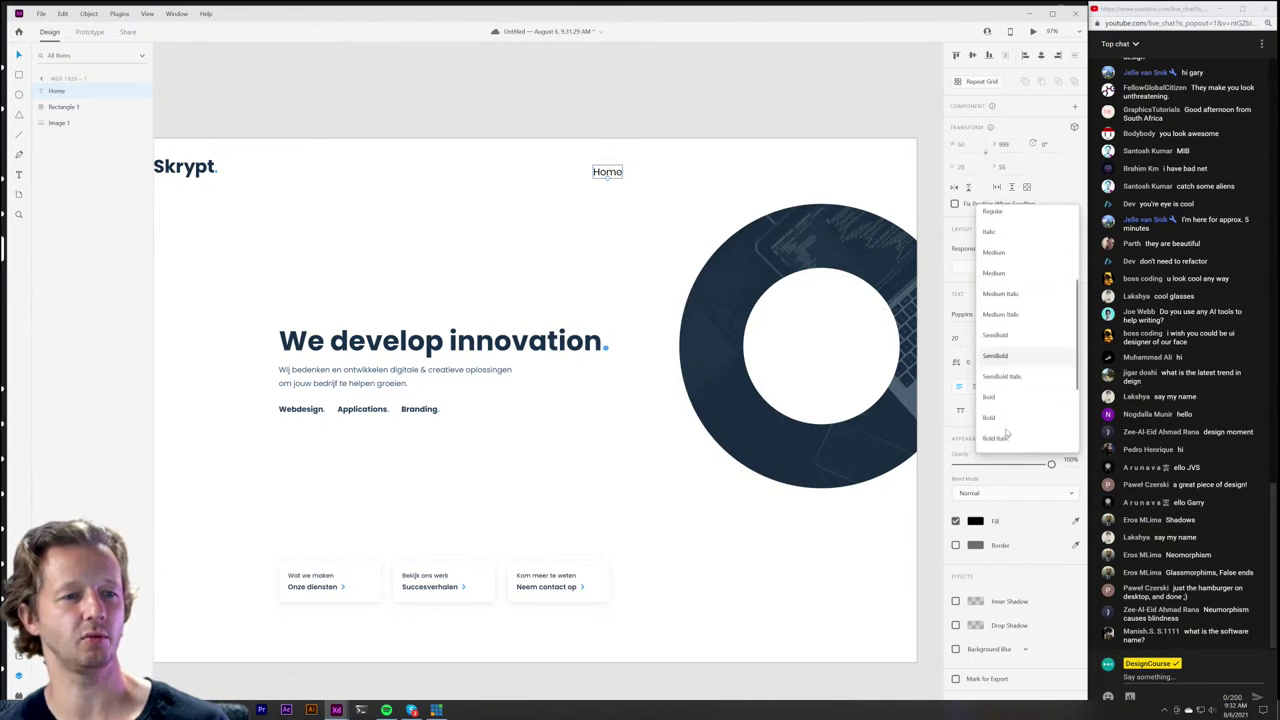
{"action": "left_click", "coordinate": [1003, 406]}
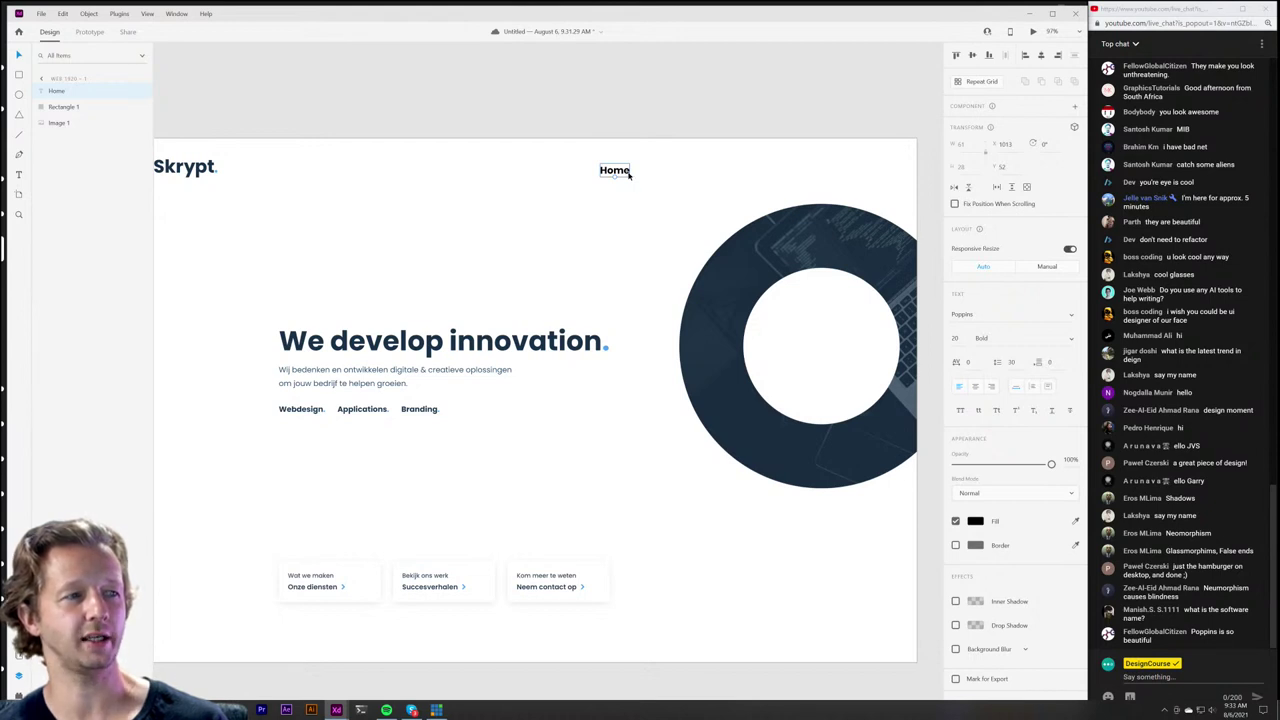
Step: Duplicate the Home label into an evenly spaced row of four navigation links across the header
{"action": "key", "text": "ctrl+d"}
{"action": "left_click_drag", "start_coordinate": [616, 172], "coordinate": [782, 176]}
{"action": "key", "text": "ctrl+d"}
{"action": "key", "text": "ctrl+d"}
Step: Delete the white rectangle covering the hamburger icon and the four Home labels, and clear the remaining artboard content
{"action": "left_click", "coordinate": [855, 172]}
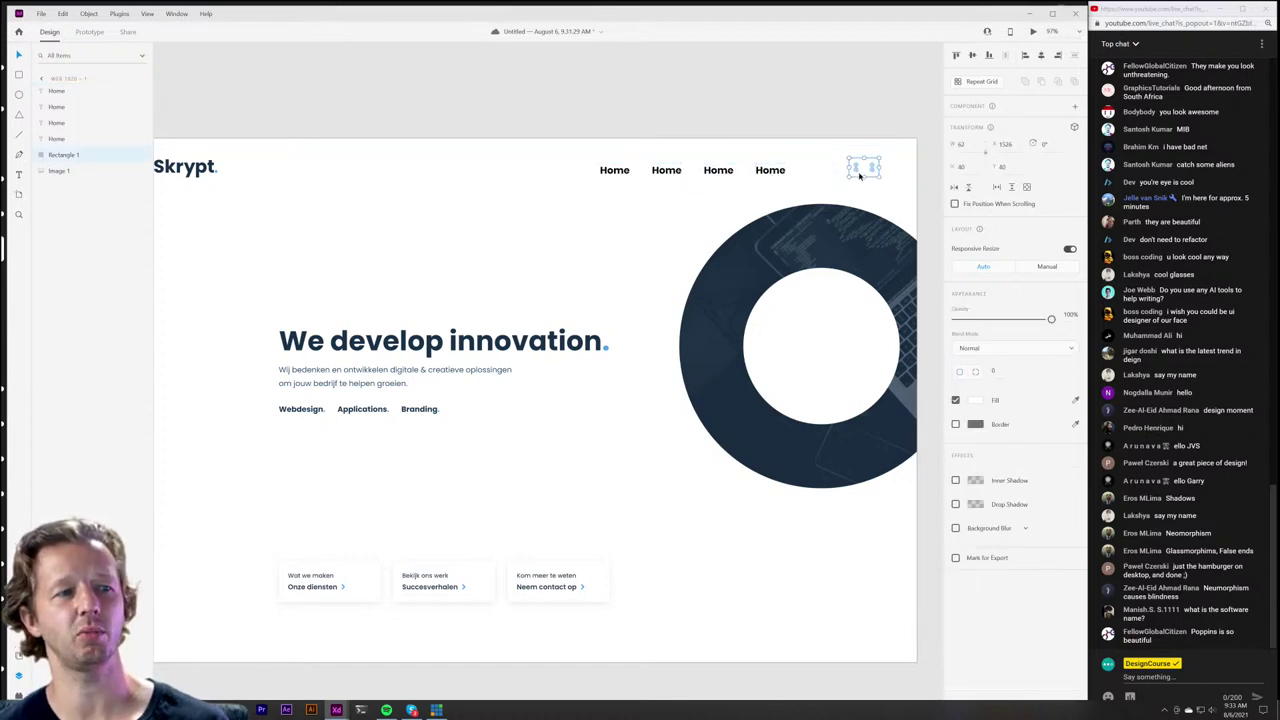
{"action": "key", "text": "Escape"}
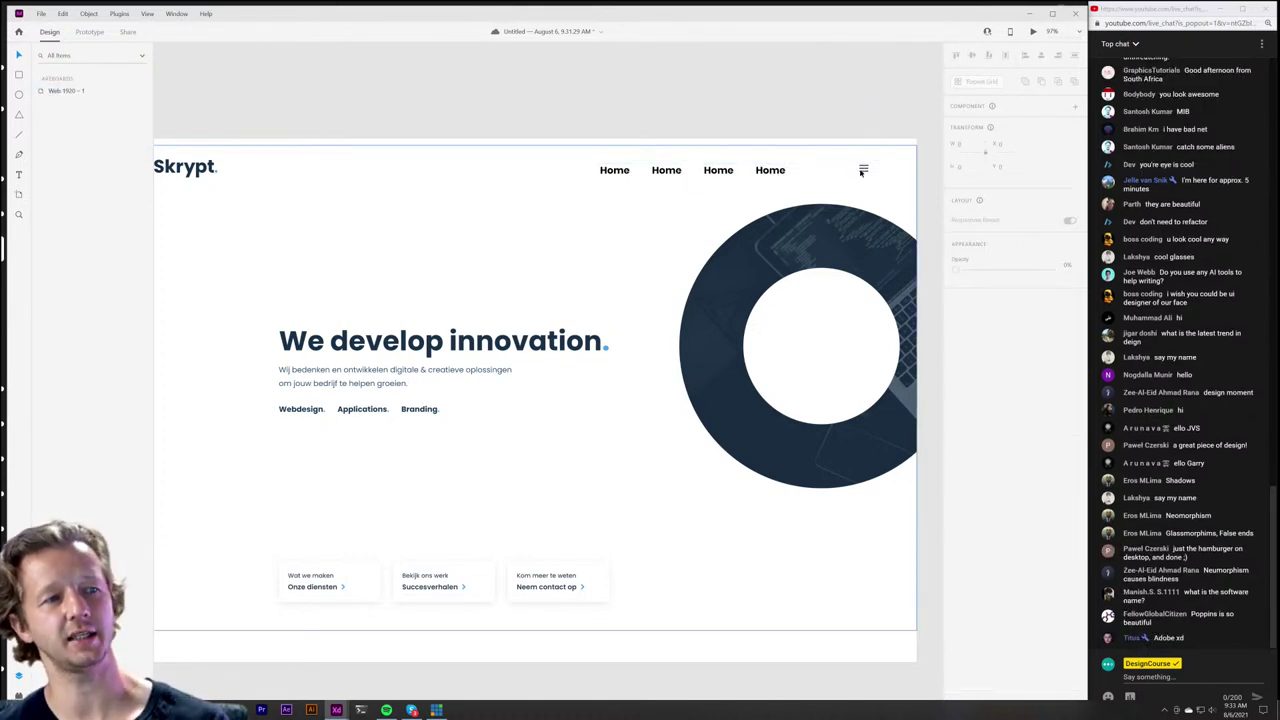
{"action": "left_click", "coordinate": [770, 170]}
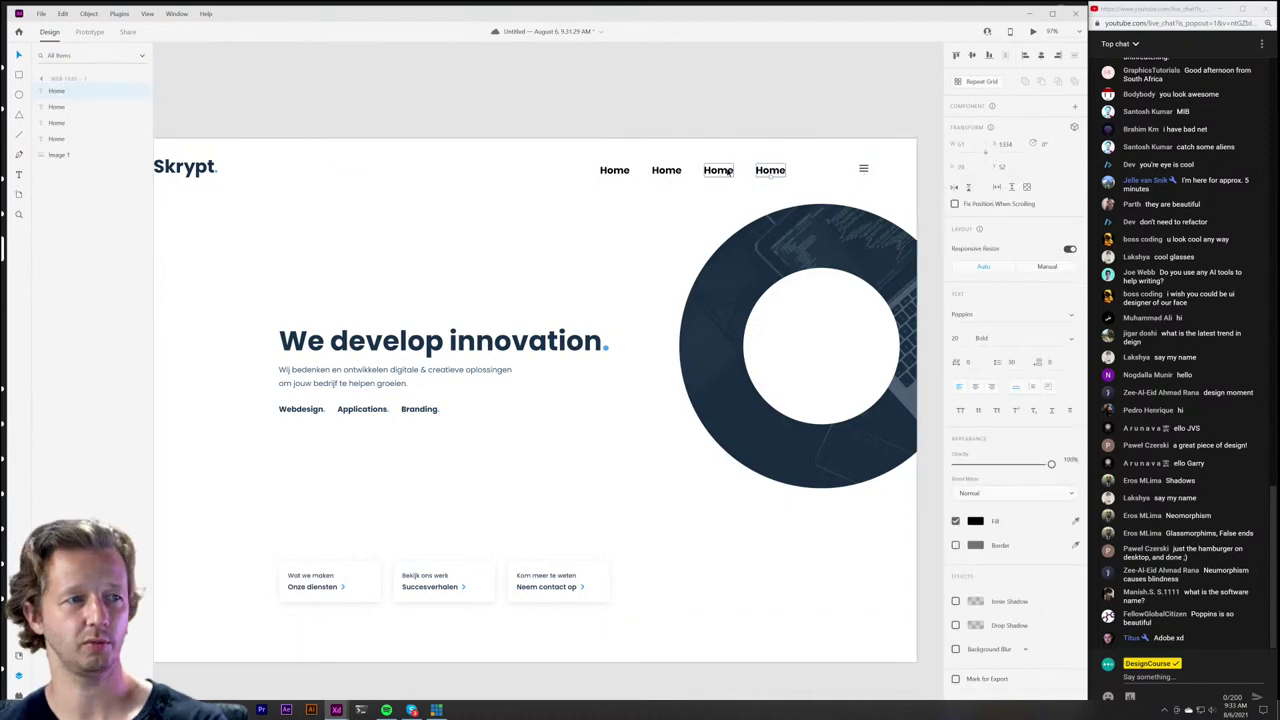
{"action": "key", "text": "Delete"}
{"action": "left_click", "coordinate": [718, 170]}
{"action": "key", "text": "Delete"}
{"action": "left_click", "coordinate": [666, 170]}
{"action": "key", "text": "Delete"}
{"action": "left_click", "coordinate": [620, 170]}
{"action": "key", "text": "Delete"}
{"action": "key", "text": "ctrl+a"}
{"action": "key", "text": "Delete"}
Step: Switch to the Discord submissions channel and open the portfolio link submitted right below skrypt.nl
{"action": "left_click", "coordinate": [1031, 14]}
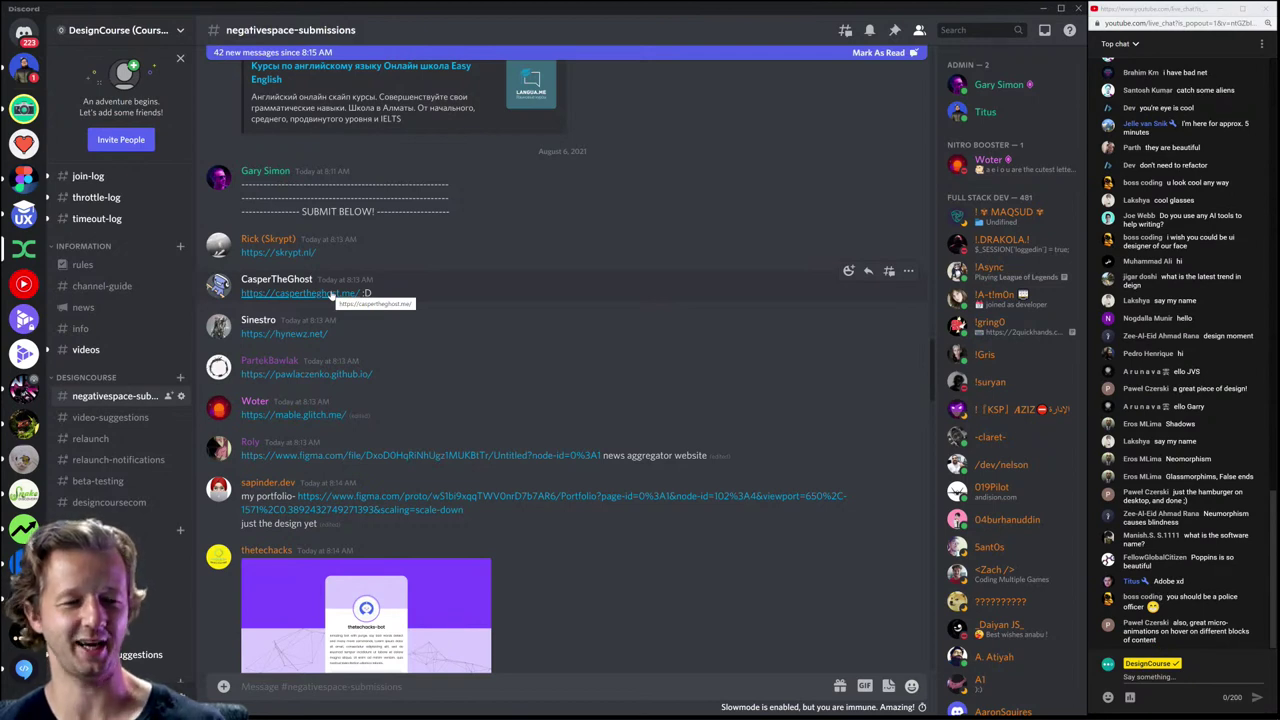
{"action": "left_click", "coordinate": [331, 294]}
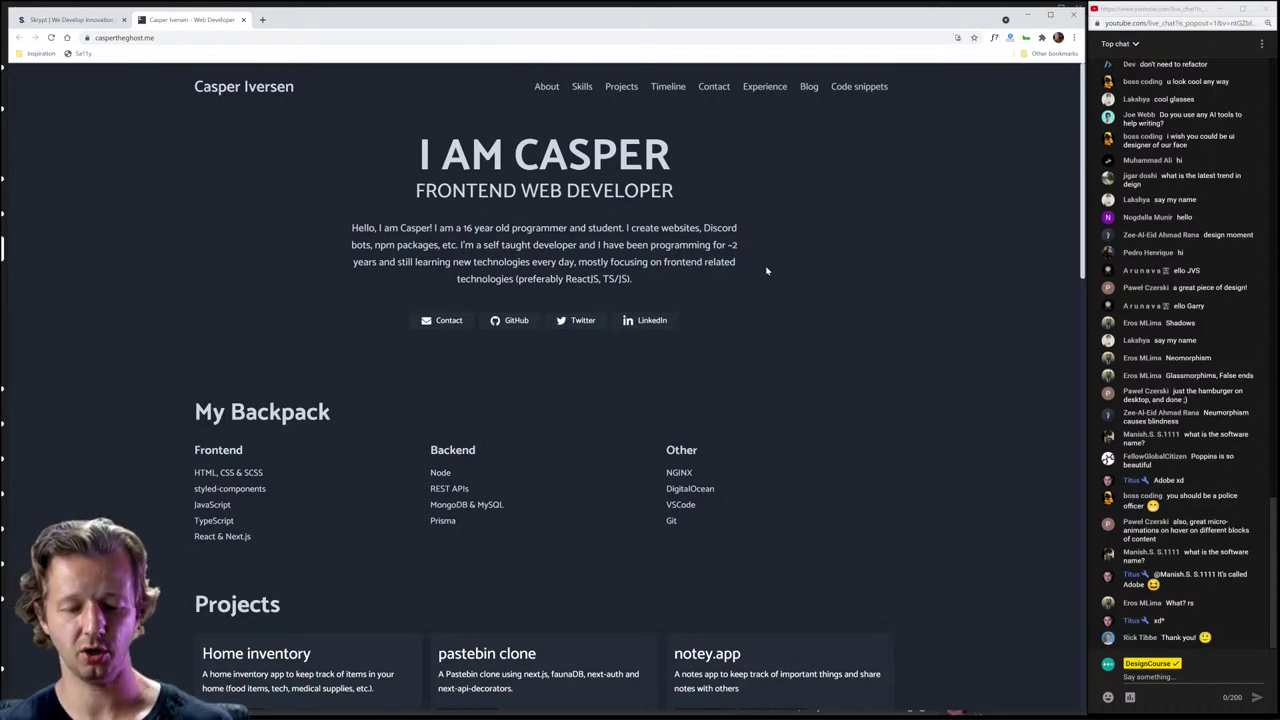
Step: Bring up the Tutorial Ideas 2019 document in its own browser window and enlarge the page to 200%
{"action": "key", "text": "ctrl+n"}
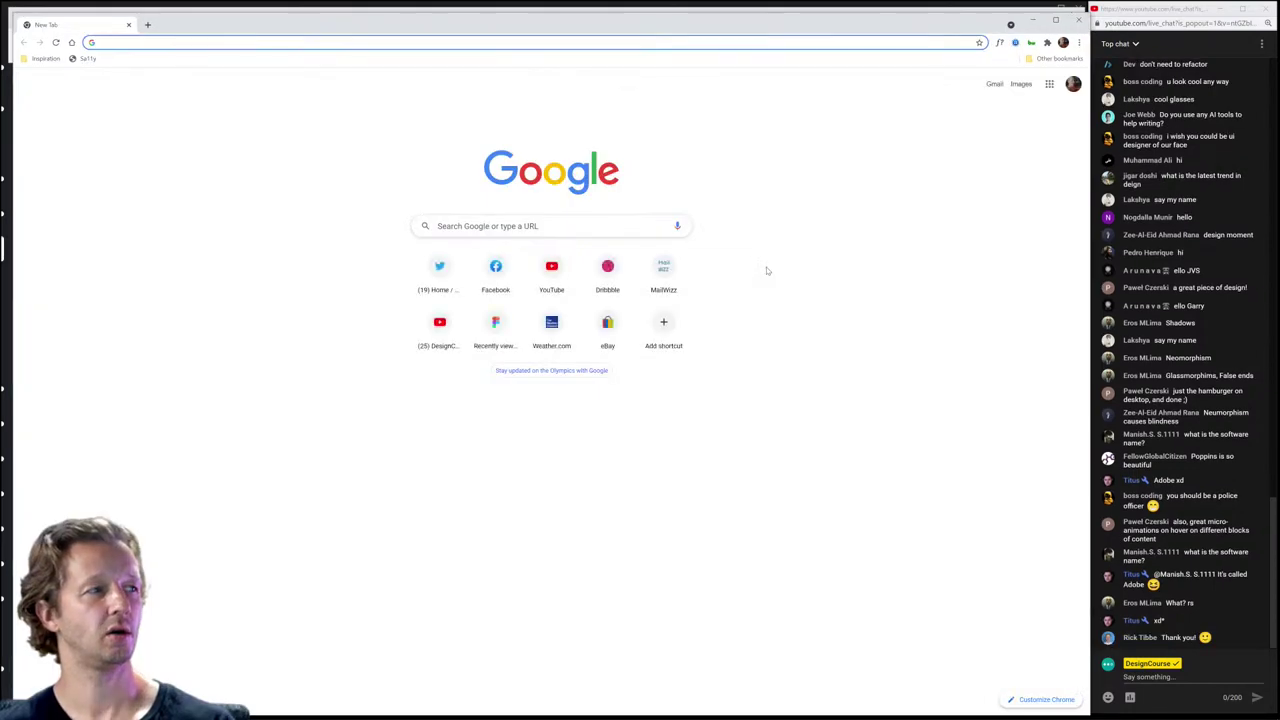
{"action": "key", "text": "ctrl+w"}
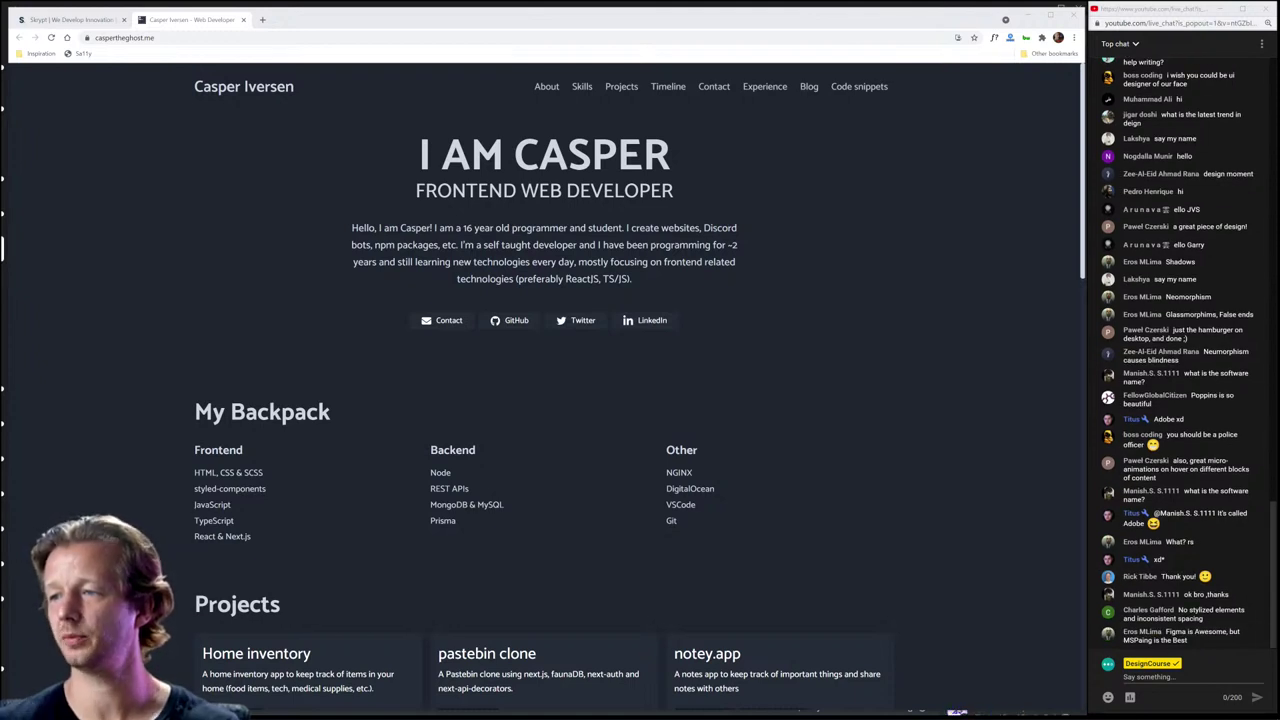
{"action": "key", "text": "alt+Tab"}
{"action": "double_click", "coordinate": [1037, 14]}
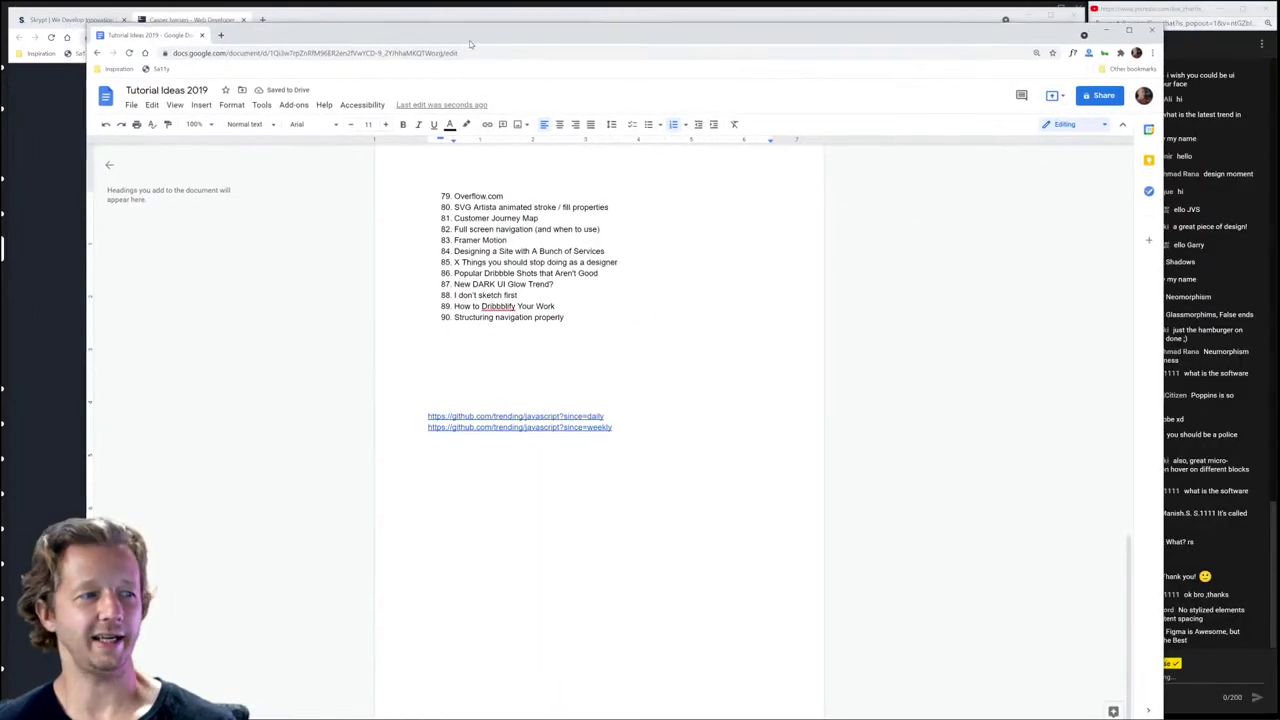
{"action": "key", "text": "ctrl+plus"}
{"action": "key", "text": "ctrl+plus"}
{"action": "key", "text": "ctrl+plus"}
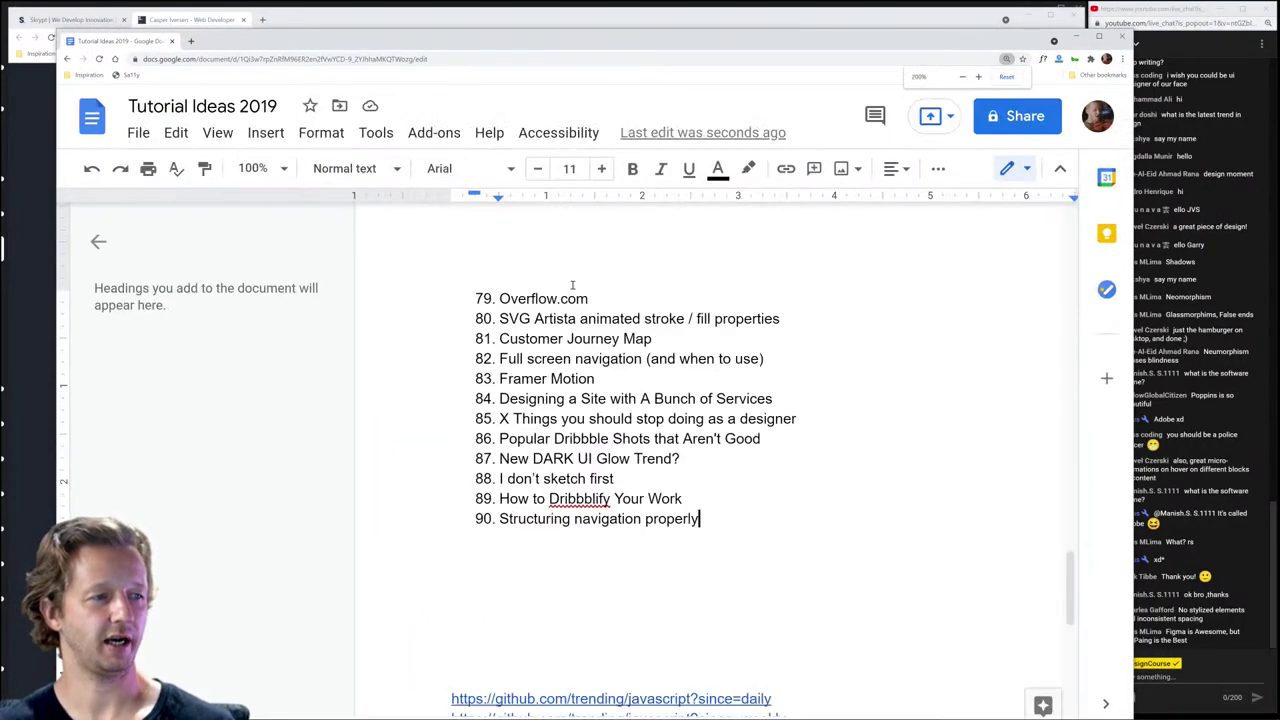
Step: Look through the numbered list of tutorial ideas, including the entries on the last page, and return to the portfolio website
{"action": "scroll", "coordinate": [747, 437], "scroll_direction": "up", "scroll_amount": 10}
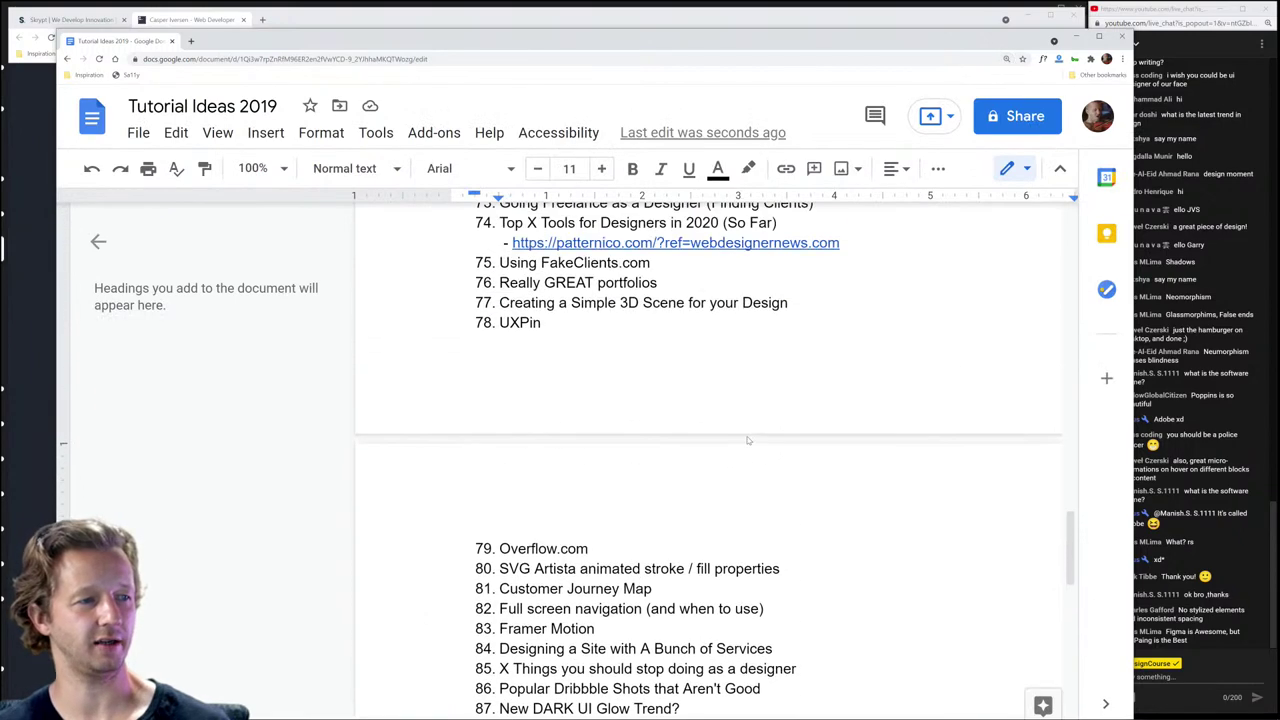
{"action": "scroll", "coordinate": [747, 437], "scroll_direction": "up", "scroll_amount": 5}
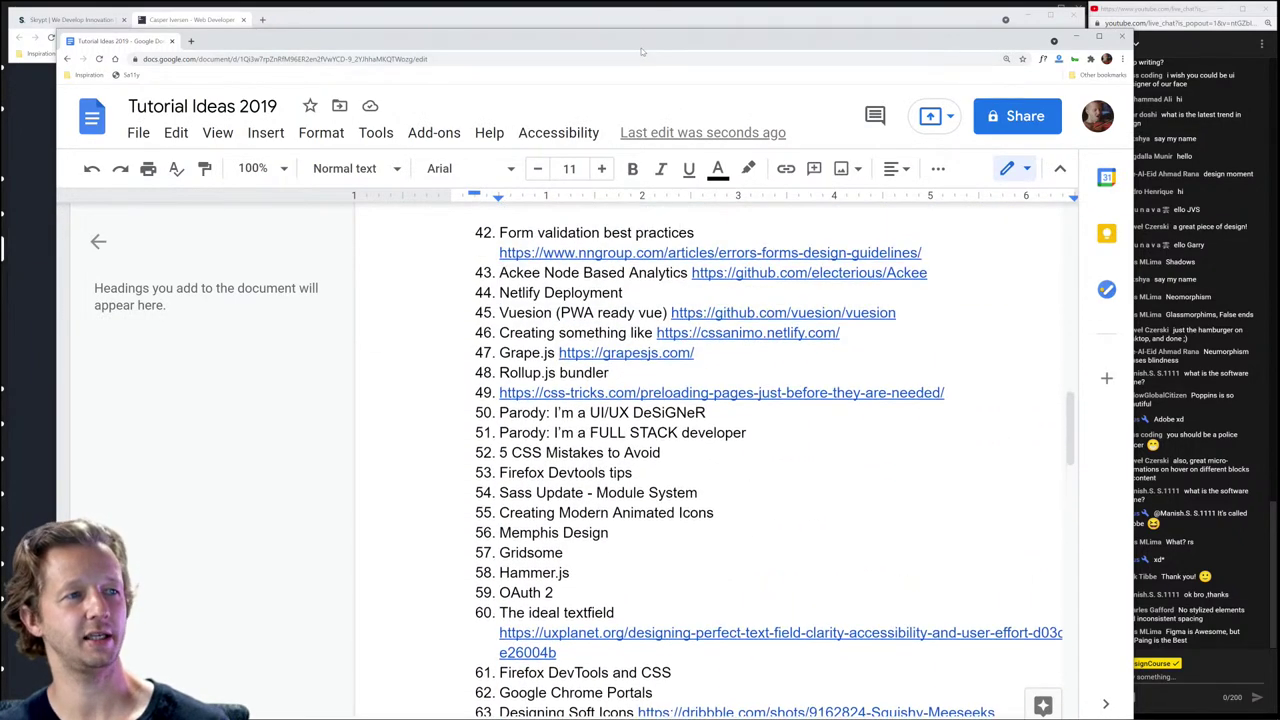
{"action": "double_click", "coordinate": [640, 47]}
{"action": "scroll", "coordinate": [748, 365], "scroll_direction": "up", "scroll_amount": 7}
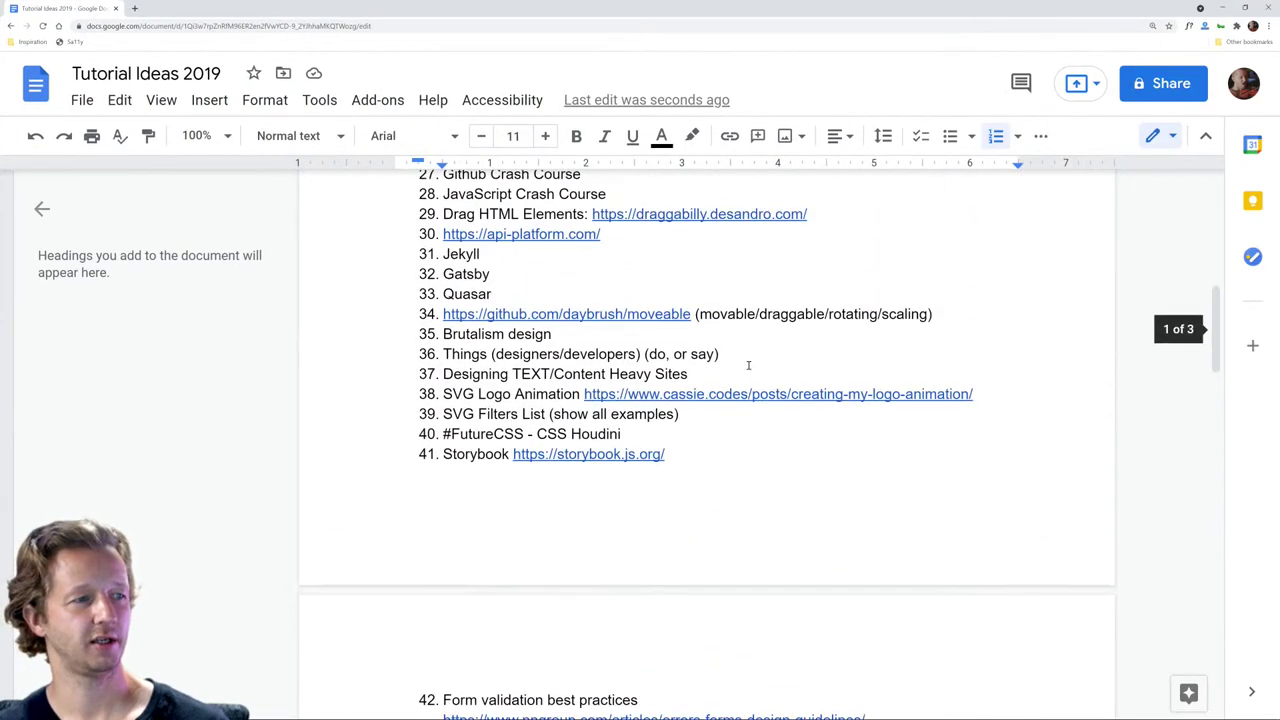
{"action": "scroll", "coordinate": [748, 366], "scroll_direction": "up", "scroll_amount": 2}
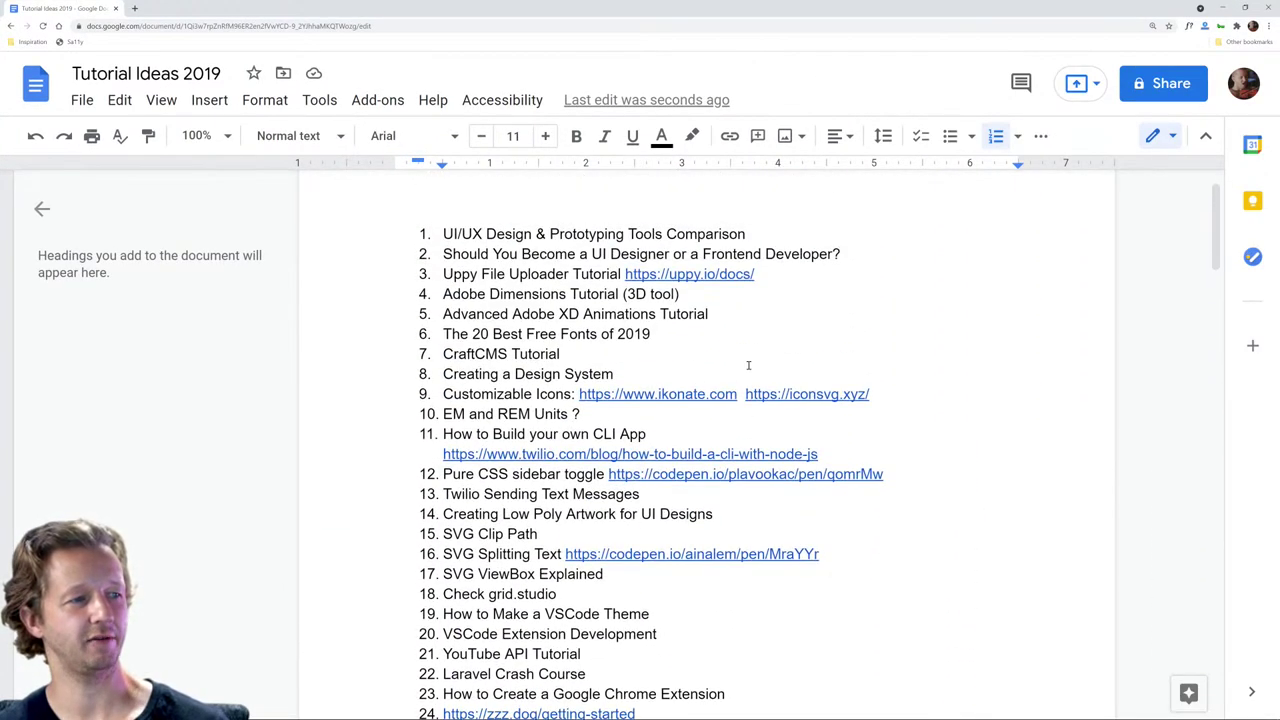
{"action": "scroll", "coordinate": [748, 365], "scroll_direction": "down", "scroll_amount": 10}
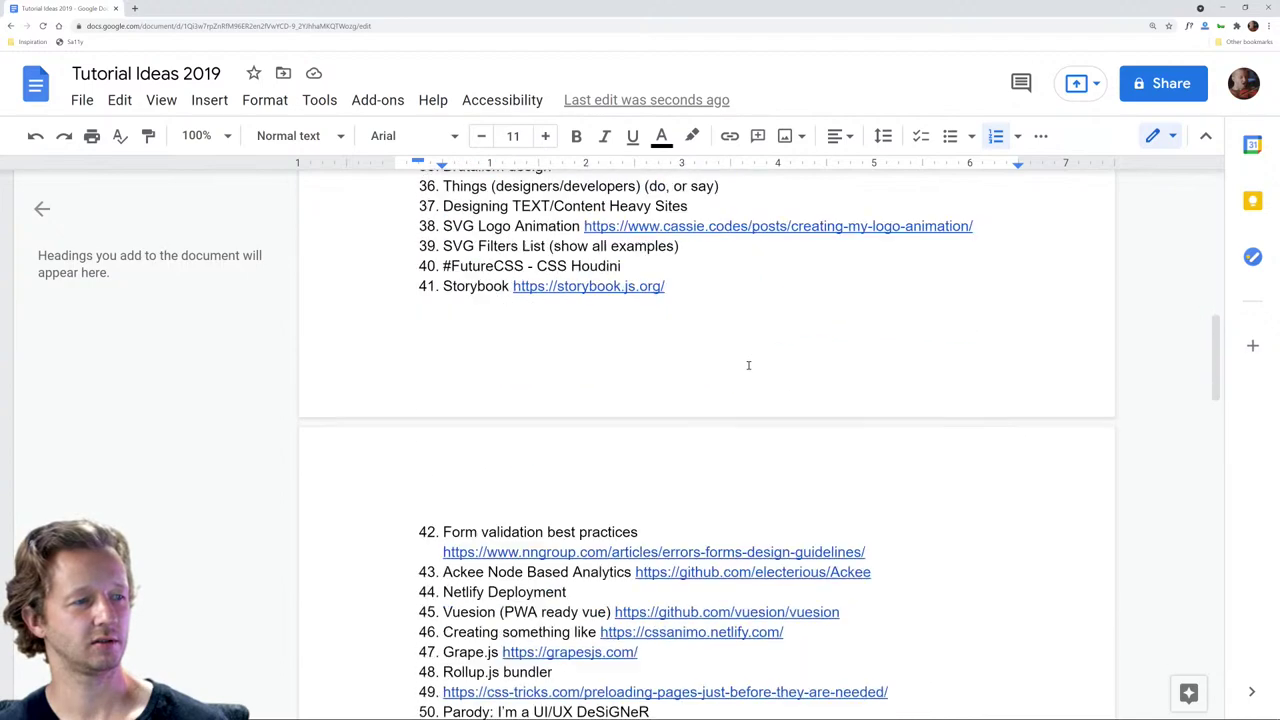
{"action": "scroll", "coordinate": [748, 365], "scroll_direction": "down", "scroll_amount": 10}
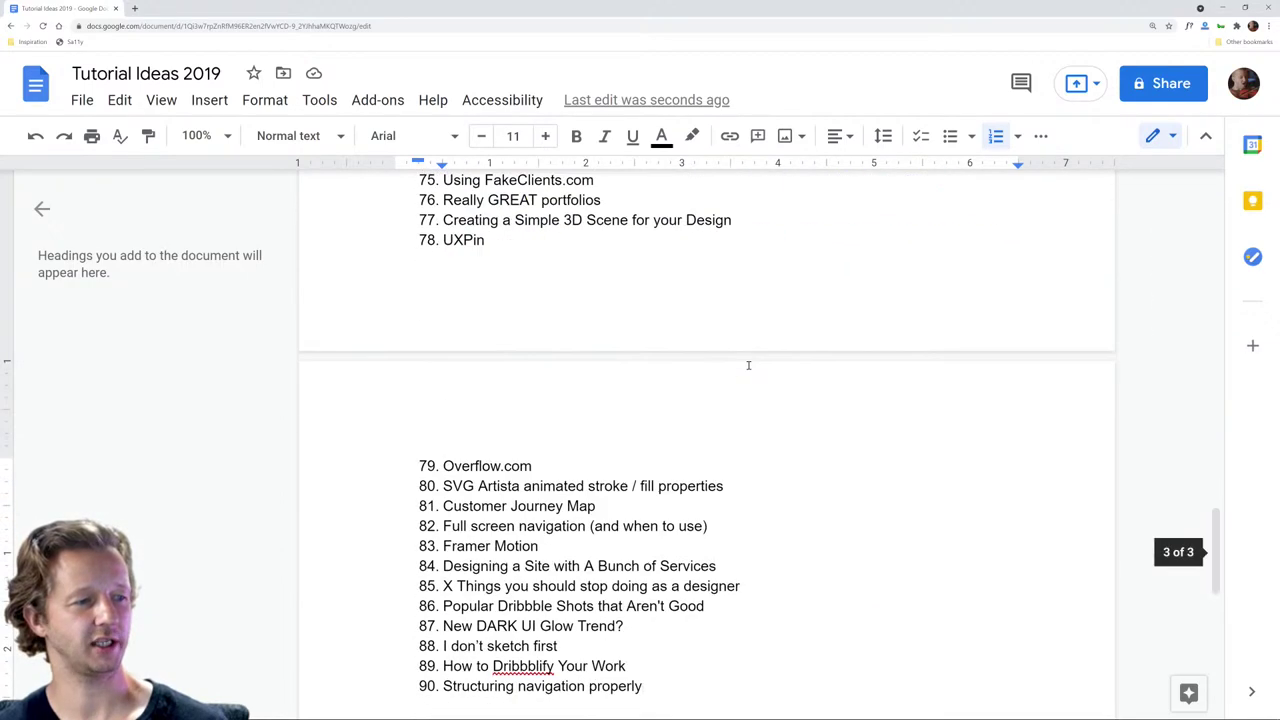
{"action": "left_click", "coordinate": [709, 428]}
{"action": "left_click_drag", "start_coordinate": [557, 446], "coordinate": [443, 446]}
{"action": "left_click", "coordinate": [582, 406]}
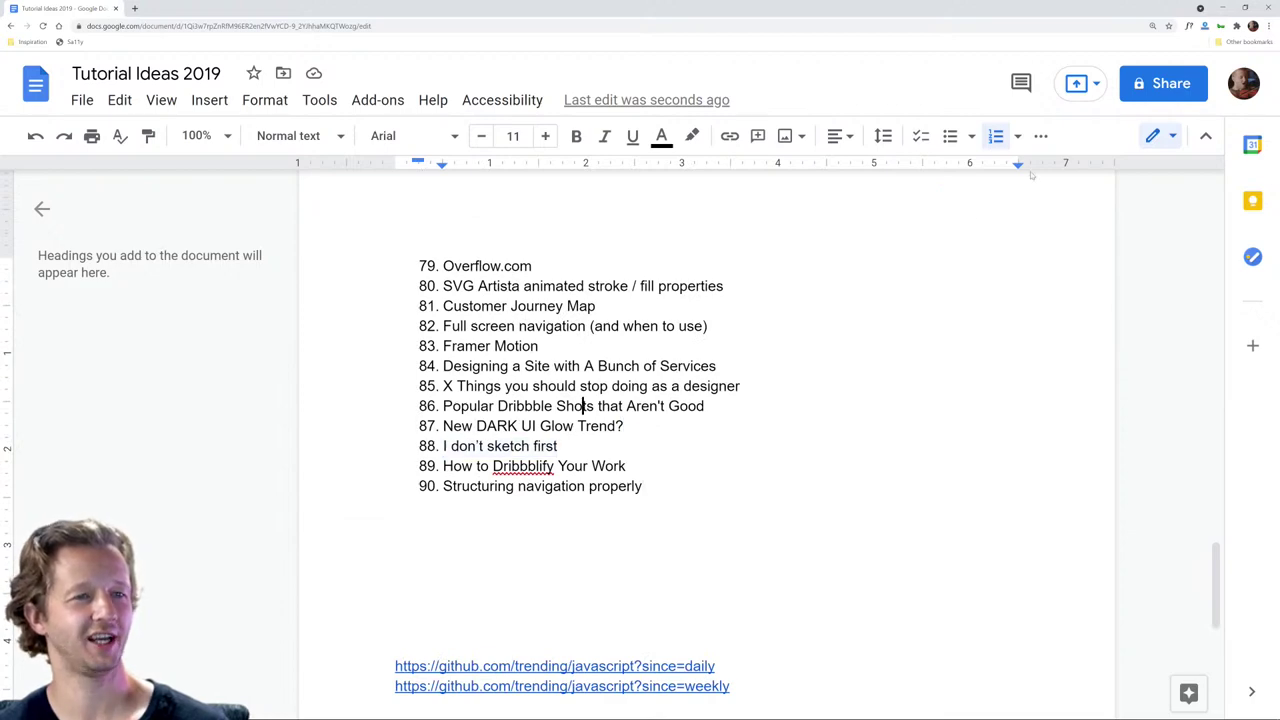
{"action": "key", "text": "alt+Tab"}
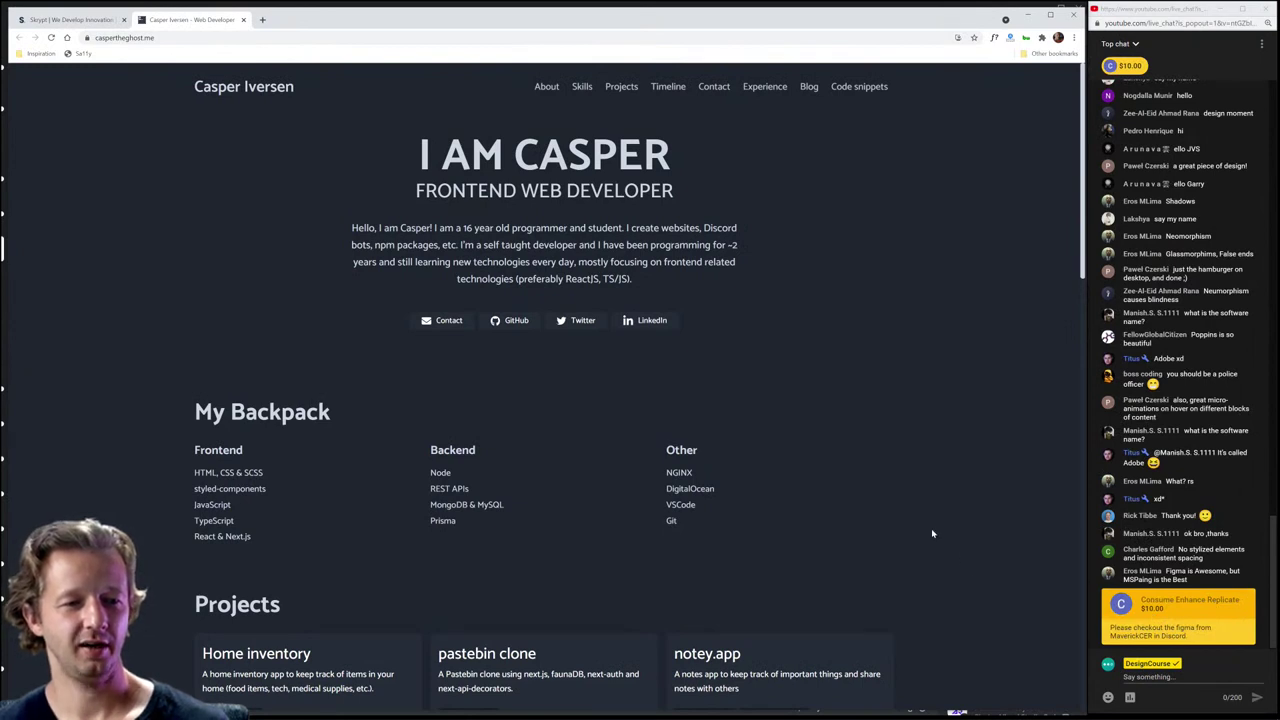
Step: Copy the text of the $10.00 paid chat message asking for a Figma submission to be checked
{"action": "left_click", "coordinate": [1162, 608]}
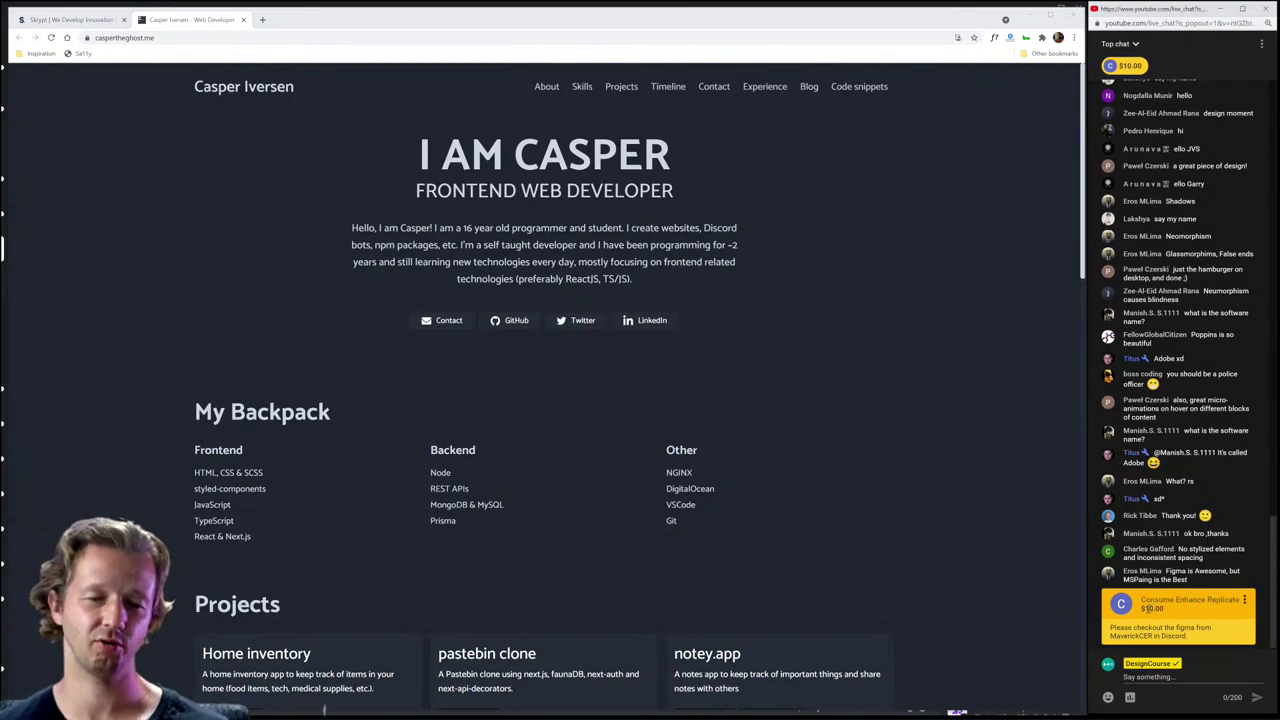
{"action": "double_click", "coordinate": [1140, 636]}
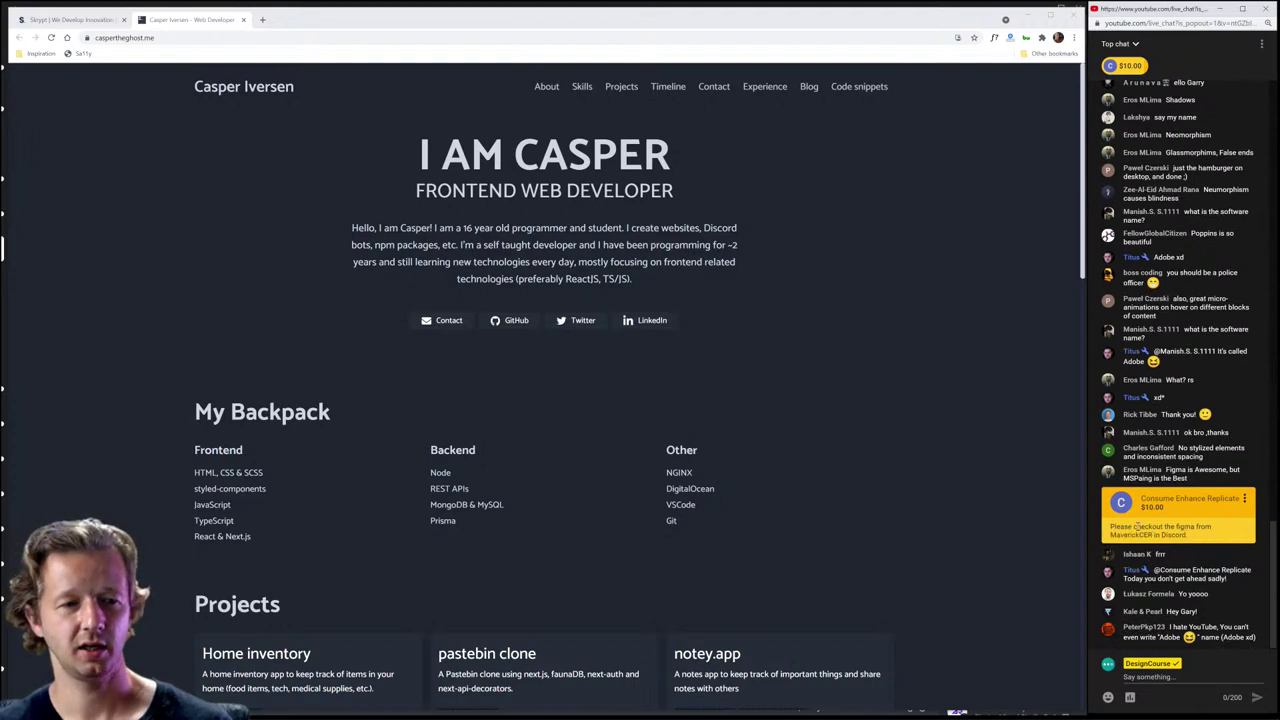
{"action": "left_click_drag", "start_coordinate": [1111, 527], "coordinate": [1201, 537]}
{"action": "key", "text": "ctrl+c"}
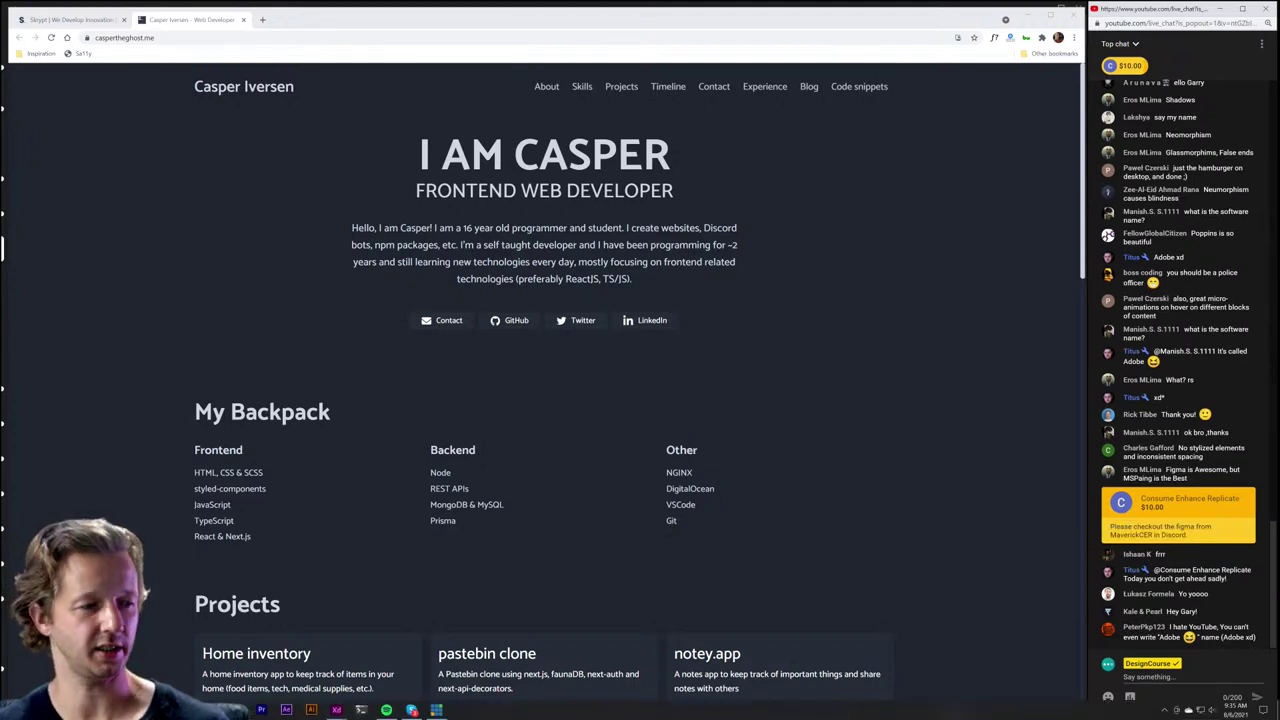
Step: Paste the copied chat message into a new Notepad window, shrink that window to fit the text, and return to the portfolio website
{"action": "right_click", "coordinate": [211, 710]}
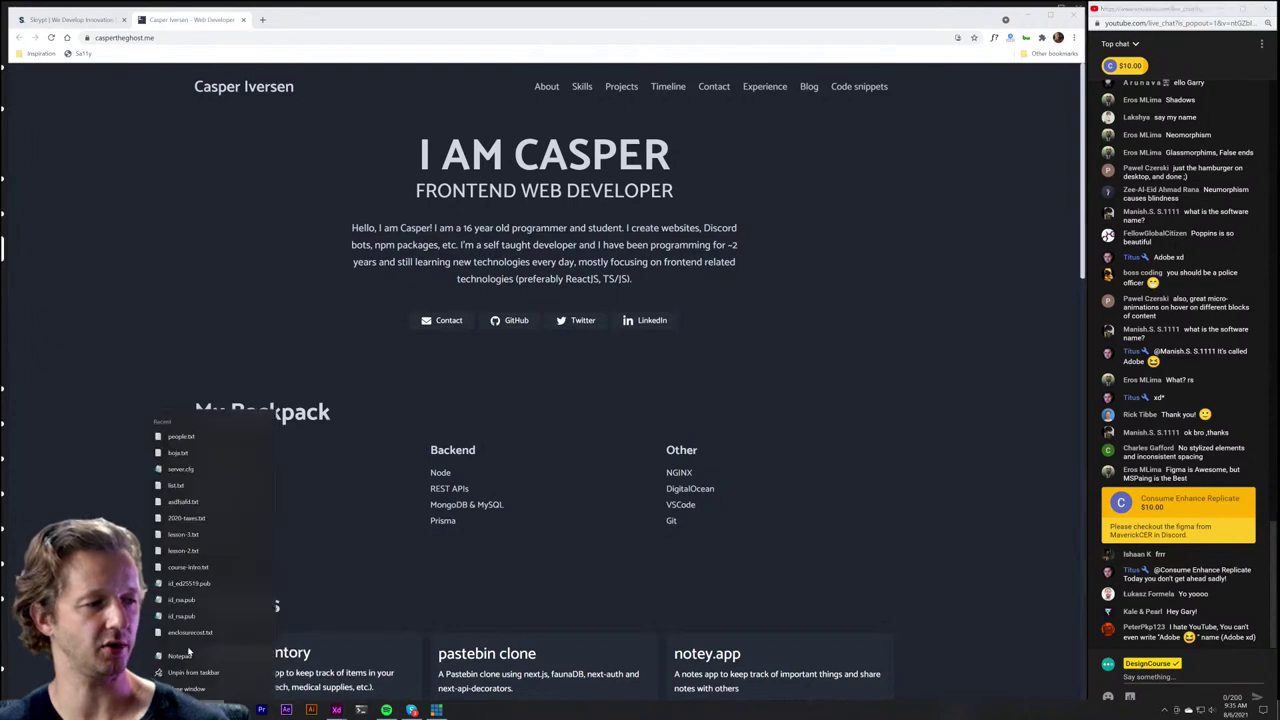
{"action": "left_click", "coordinate": [210, 656]}
{"action": "key", "text": "ctrl+v"}
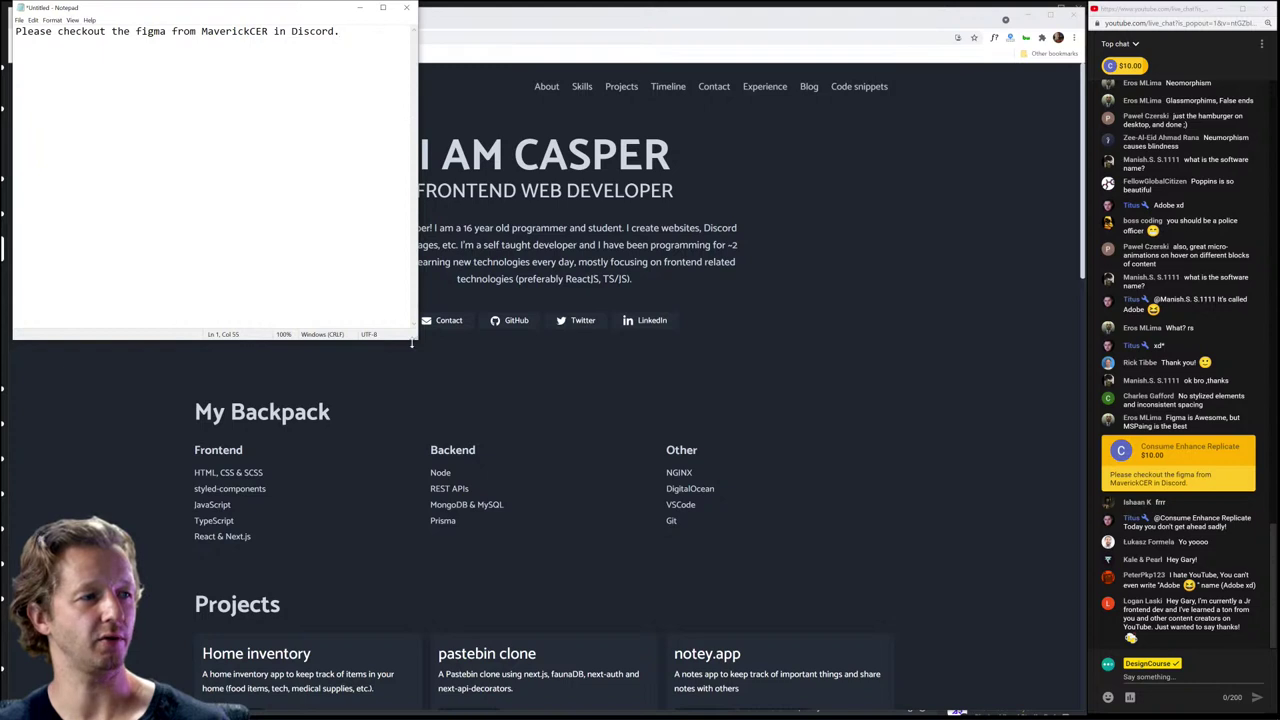
{"action": "left_click_drag", "start_coordinate": [417, 340], "coordinate": [316, 68]}
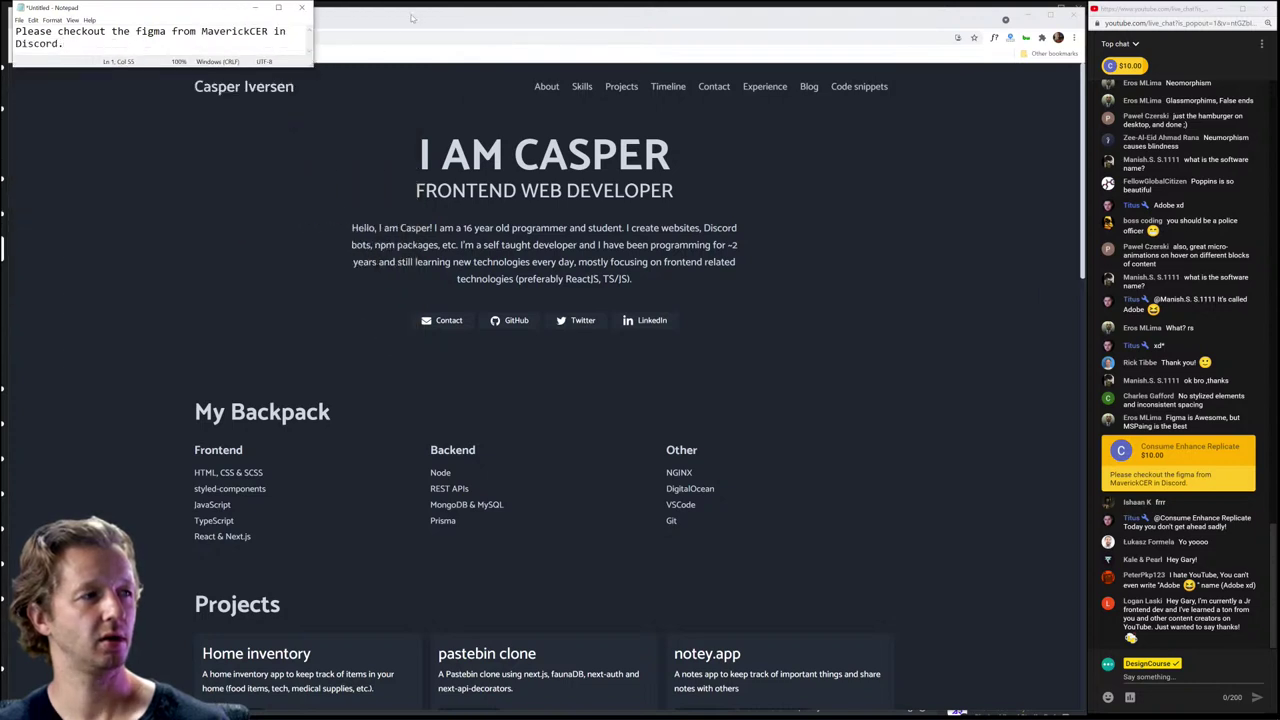
{"action": "left_click", "coordinate": [740, 301]}
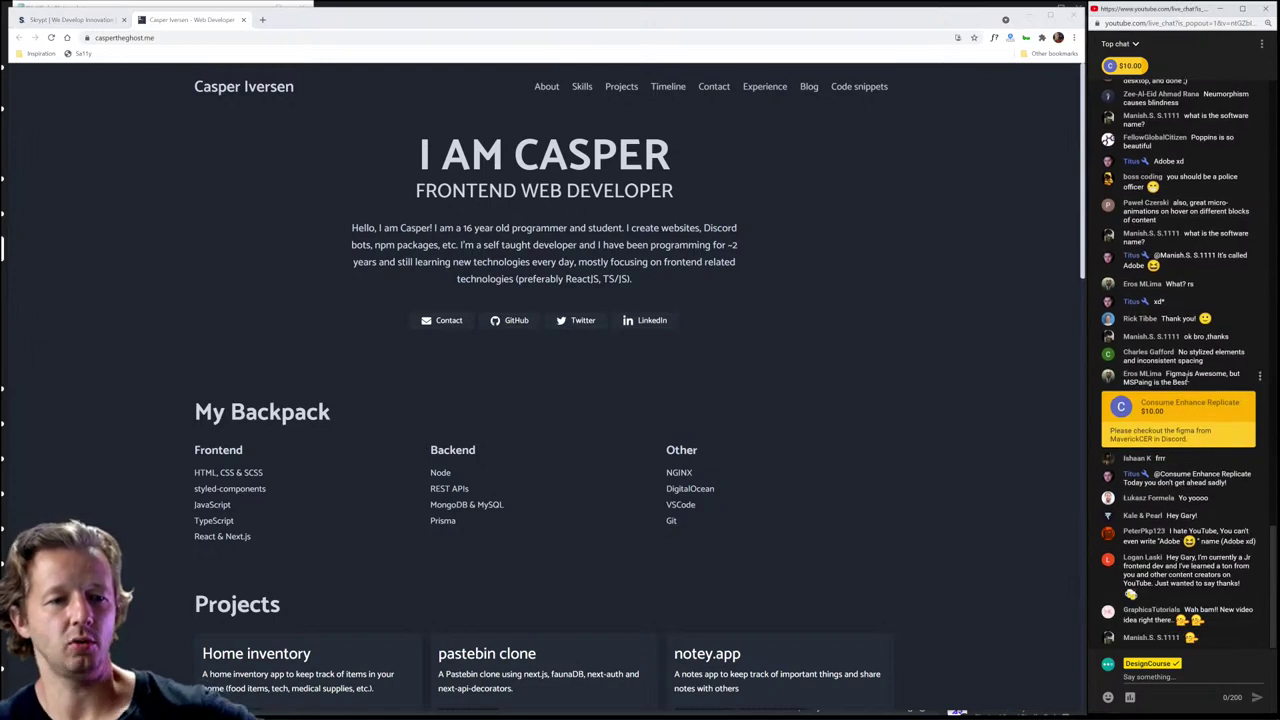
{"action": "left_click", "coordinate": [617, 222]}
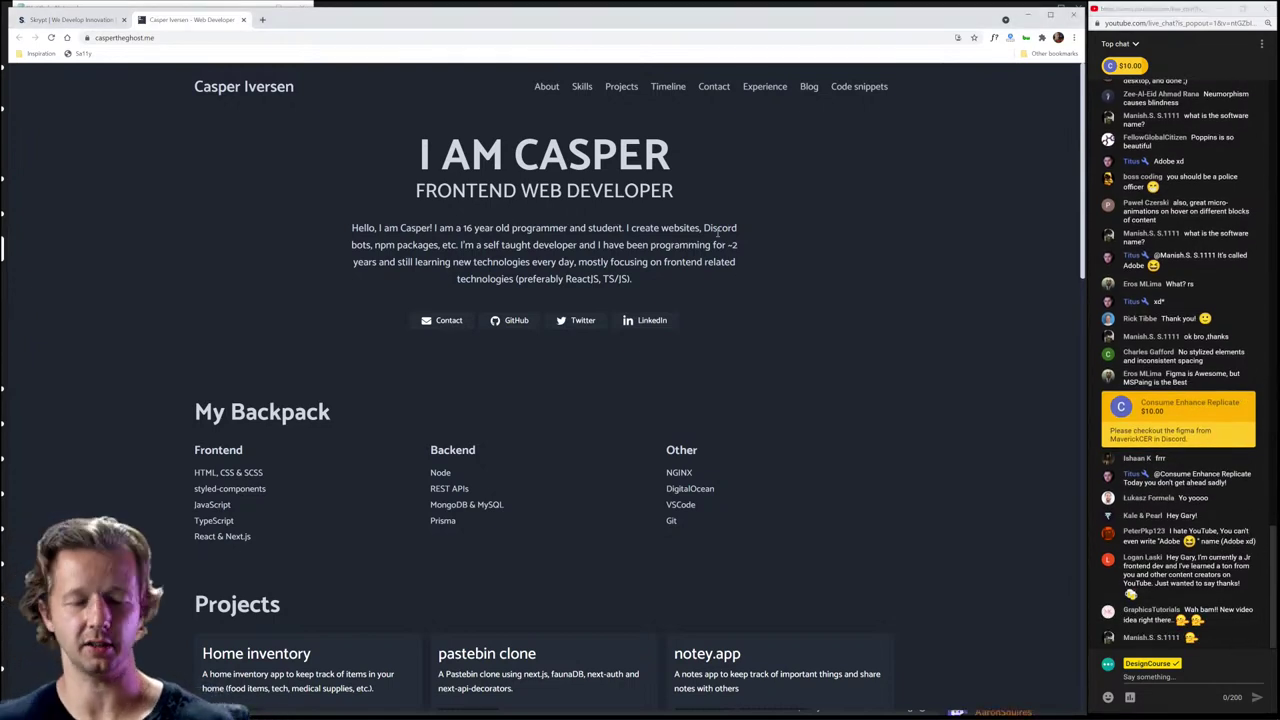
Step: Inspect the portfolio's hero section (the main element with id "about"), try an inline margin of 5em followed by 10em, and close the developer tools
{"action": "key", "text": "ctrl+shift+c"}
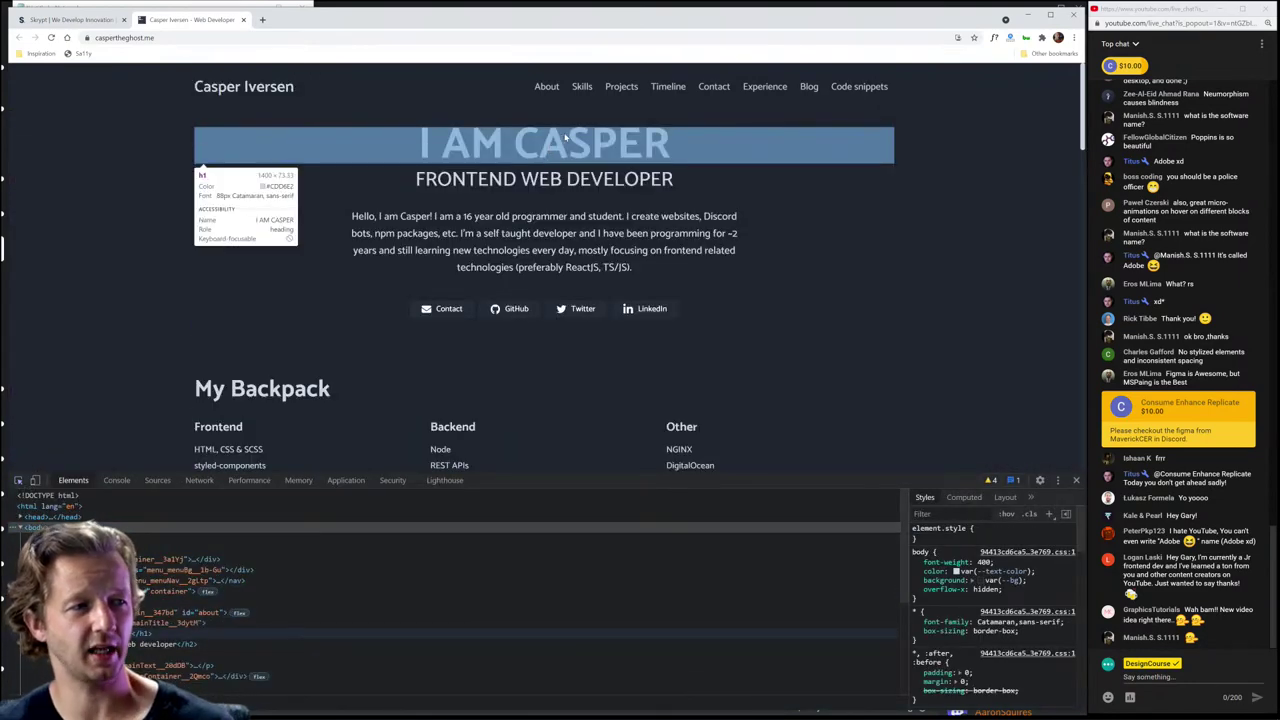
{"action": "left_click", "coordinate": [565, 137]}
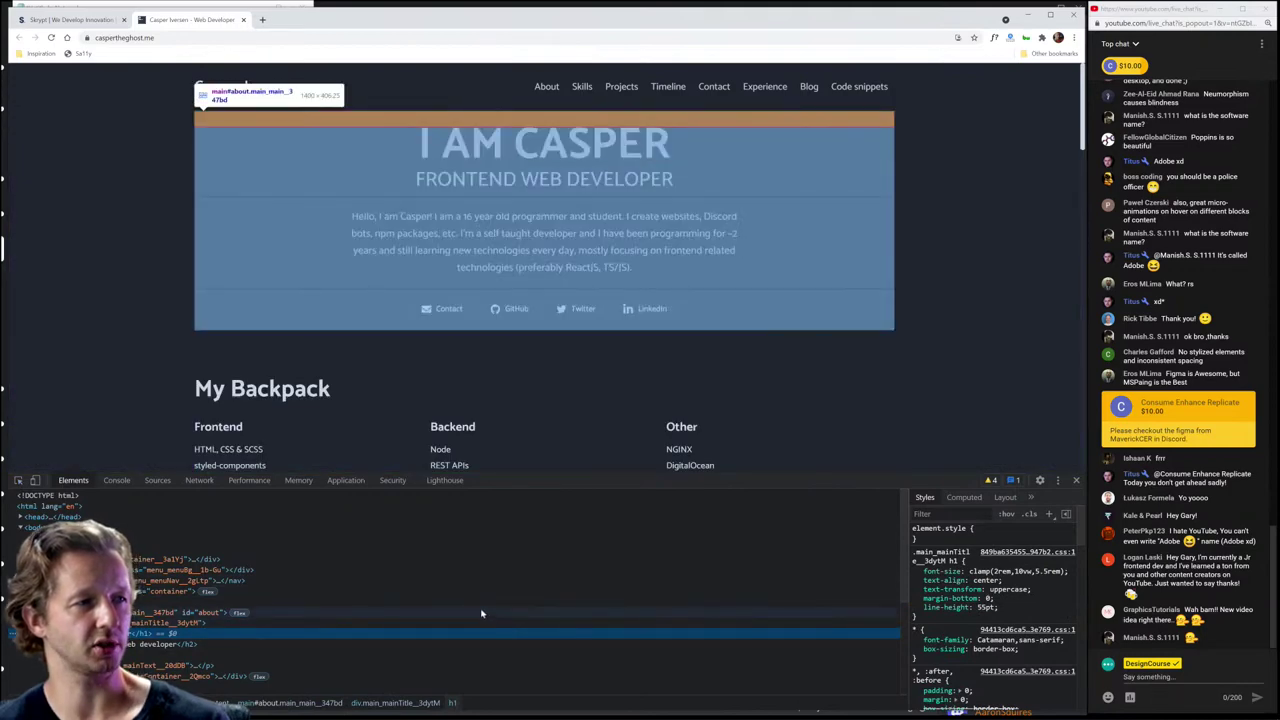
{"action": "left_click", "coordinate": [481, 613]}
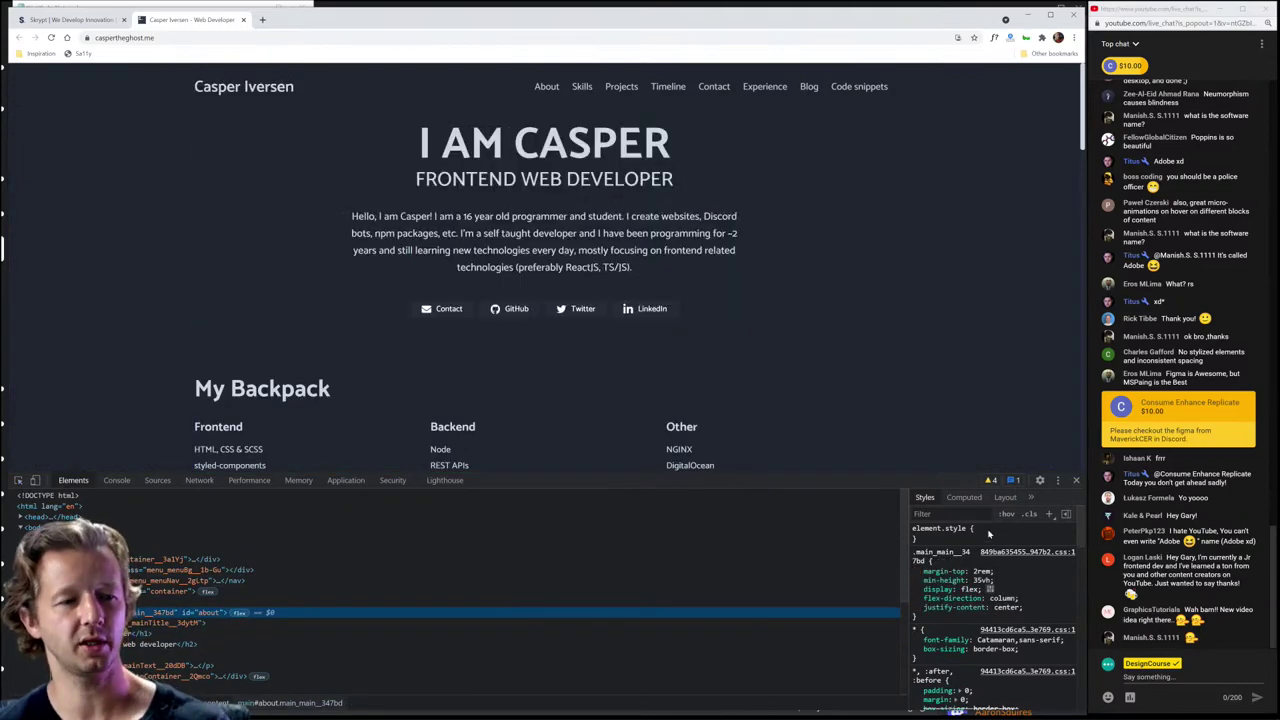
{"action": "left_click", "coordinate": [988, 533]}
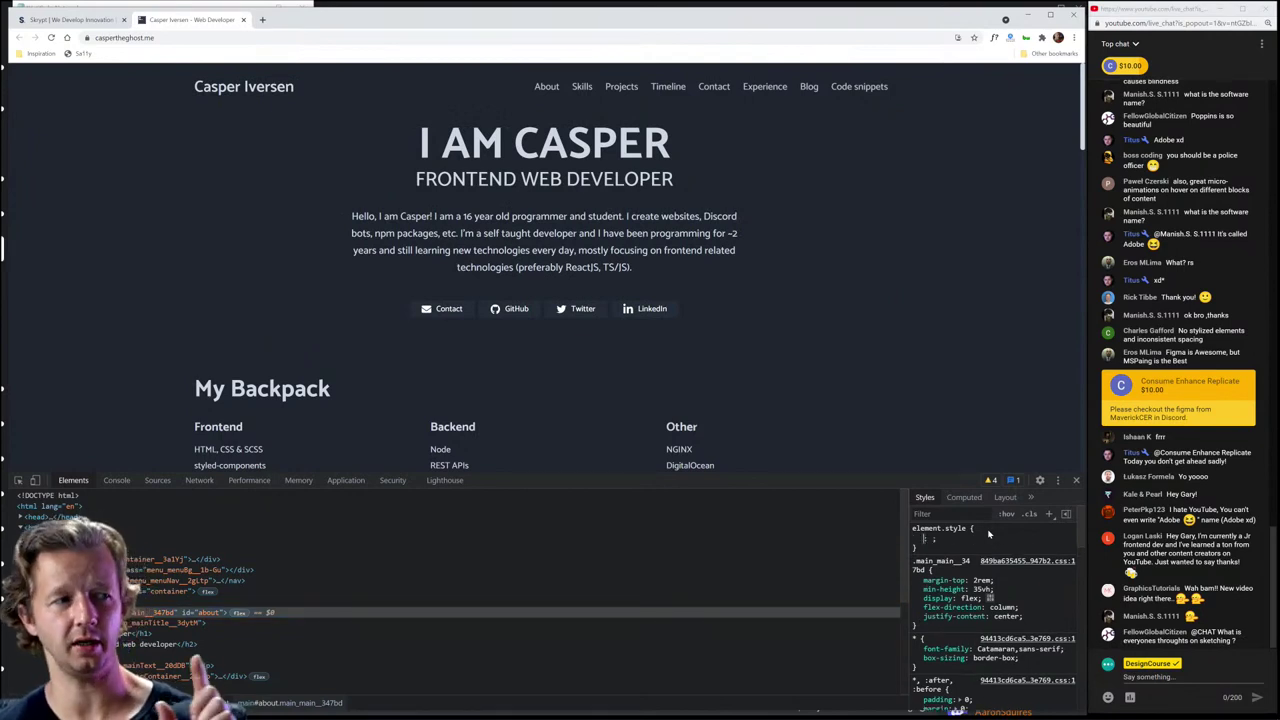
{"action": "type", "text": "margin: "}
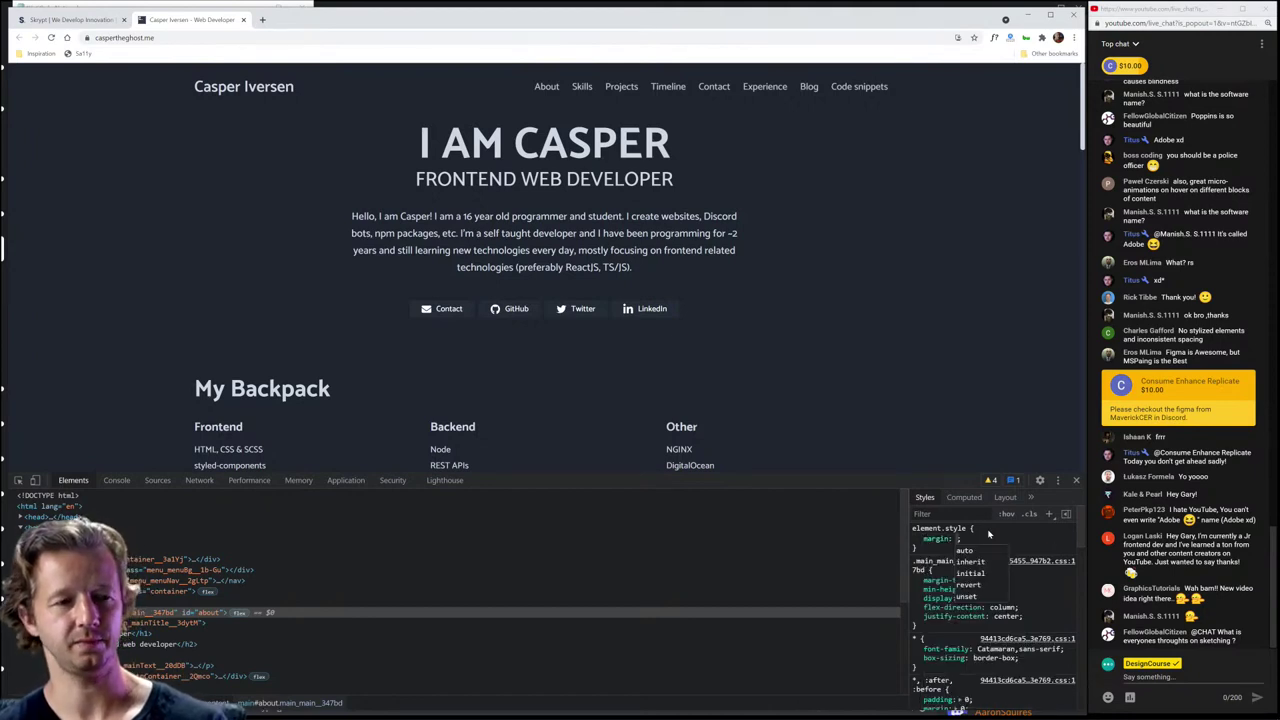
{"action": "type", "text": "5em"}
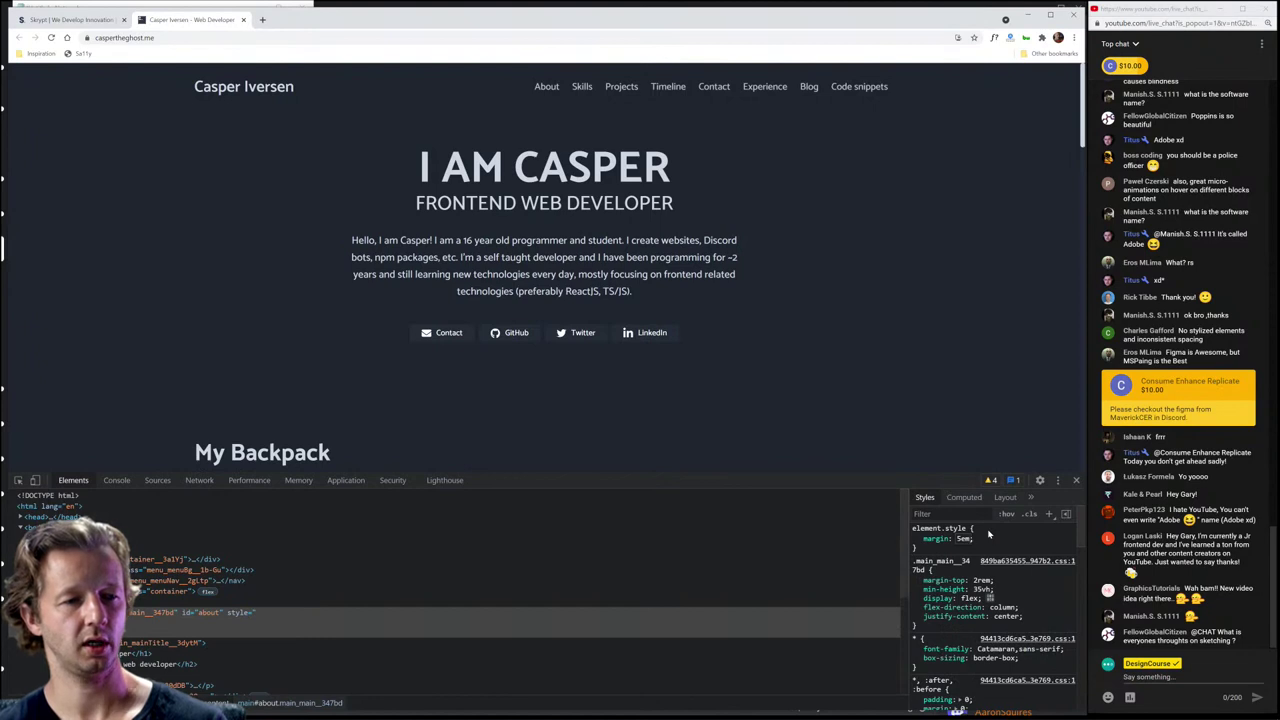
{"action": "type", "text": "10em"}
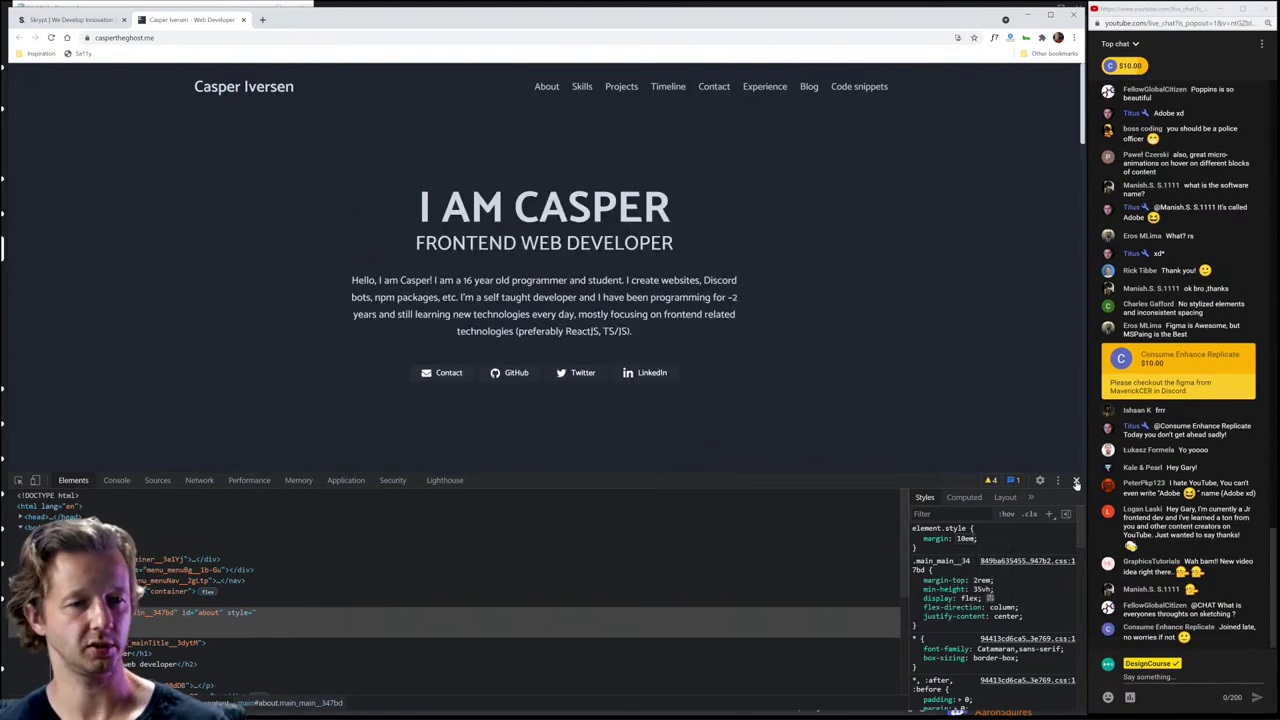
{"action": "left_click", "coordinate": [1075, 481]}
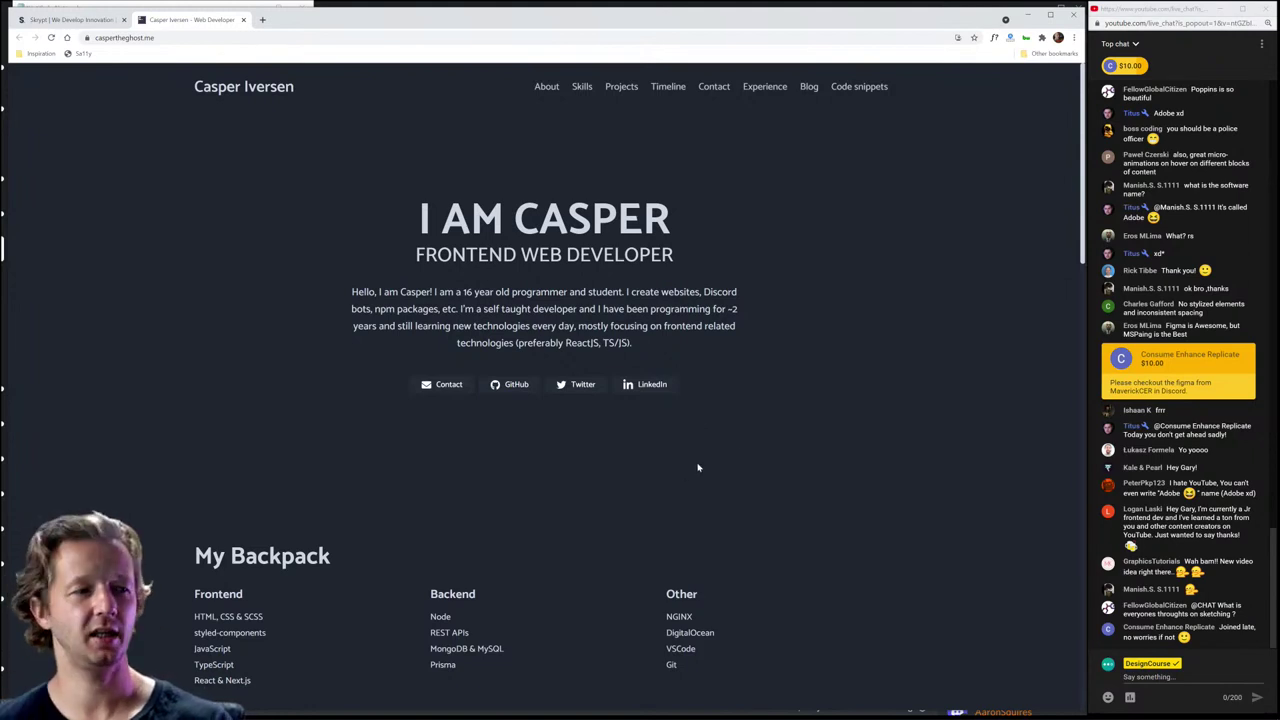
Step: Examine the spacing around the hero heading and intro paragraph by highlighting them, and reload the portfolio page
{"action": "left_click_drag", "start_coordinate": [700, 358], "coordinate": [817, 429]}
{"action": "left_click", "coordinate": [309, 213]}
{"action": "left_click", "coordinate": [355, 197]}
{"action": "left_click_drag", "start_coordinate": [355, 197], "coordinate": [725, 232]}
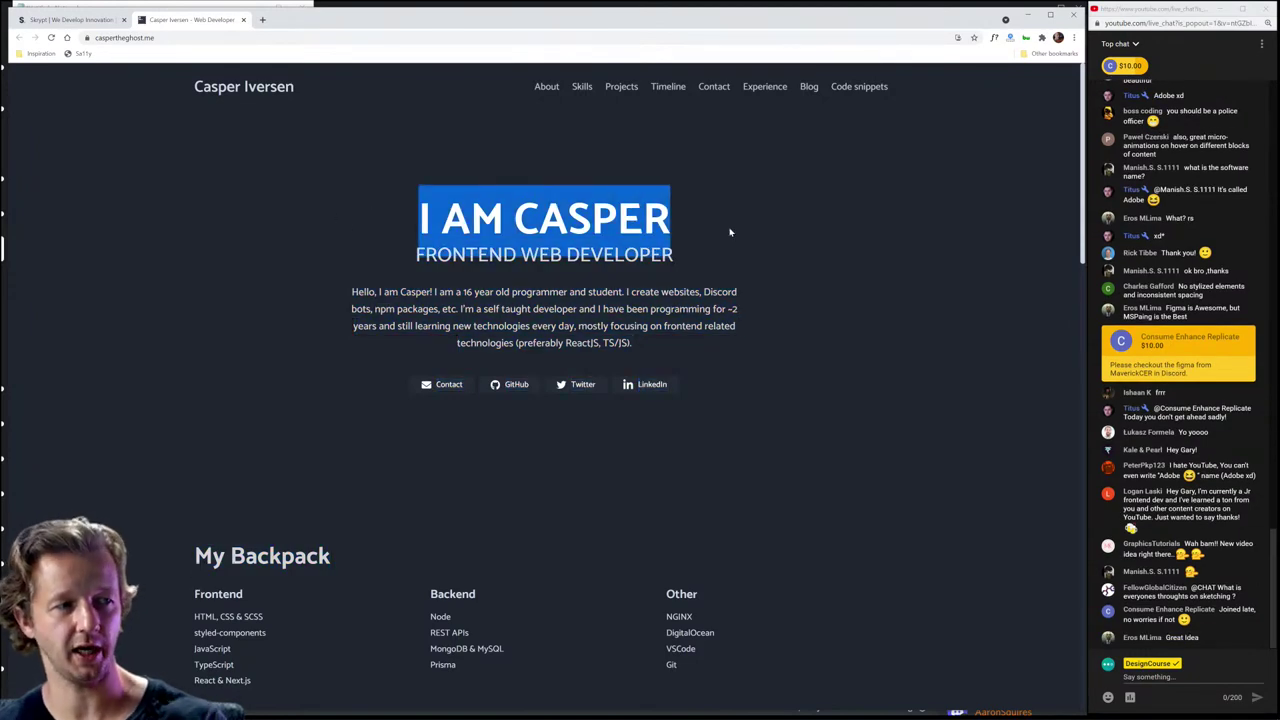
{"action": "double_click", "coordinate": [608, 309]}
{"action": "left_click", "coordinate": [737, 398]}
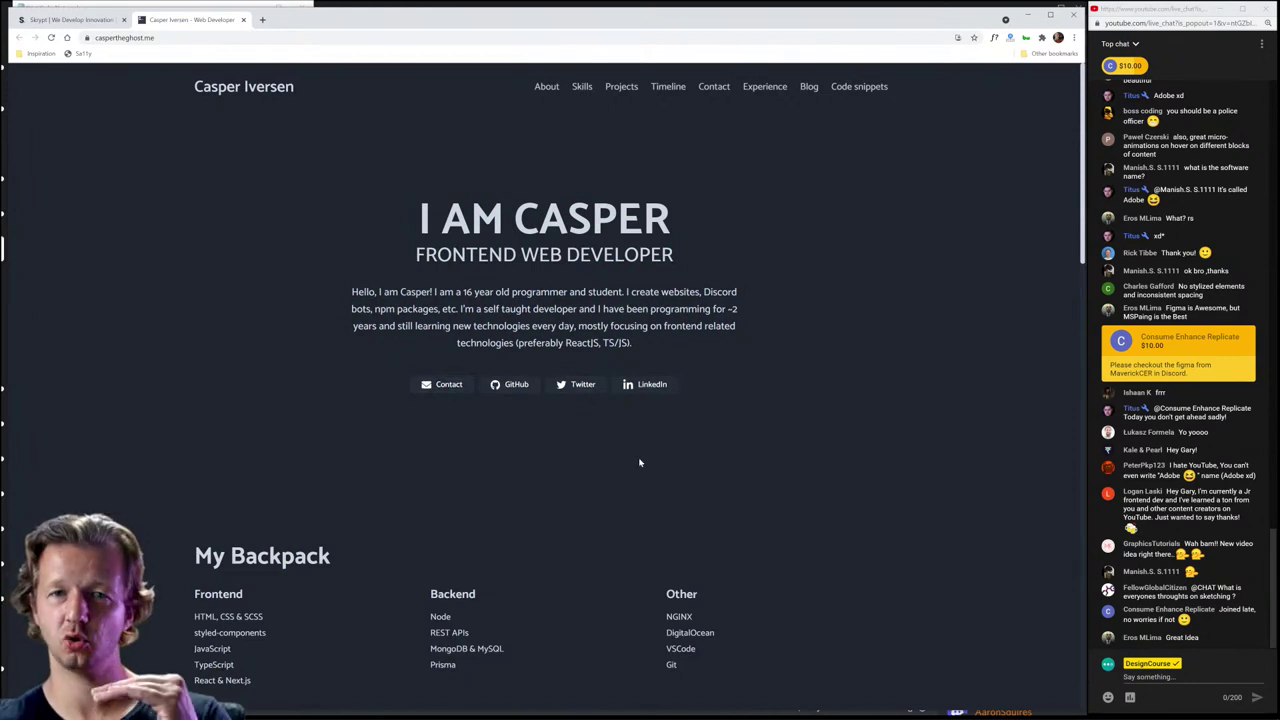
{"action": "left_click", "coordinate": [52, 37]}
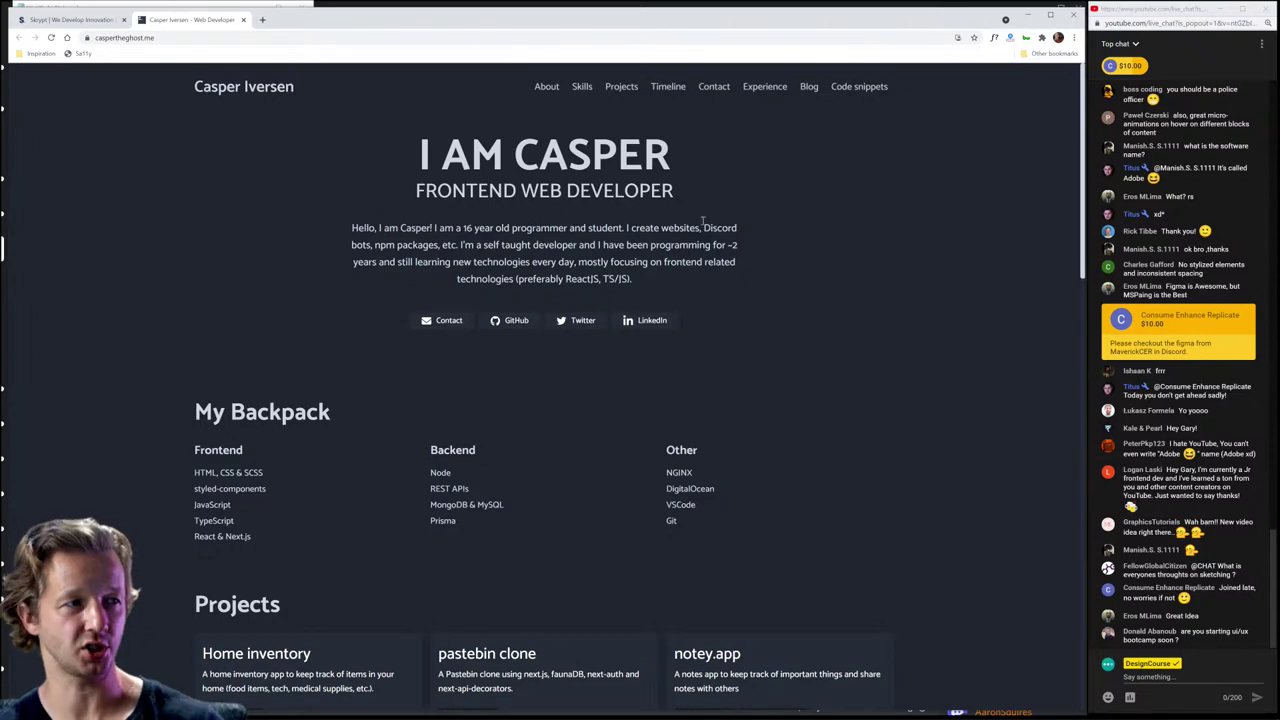
Step: Close the portfolio page, open the hynewz.net submission from Discord, and place its reduced window beside the live chat
{"action": "left_click", "coordinate": [243, 19]}
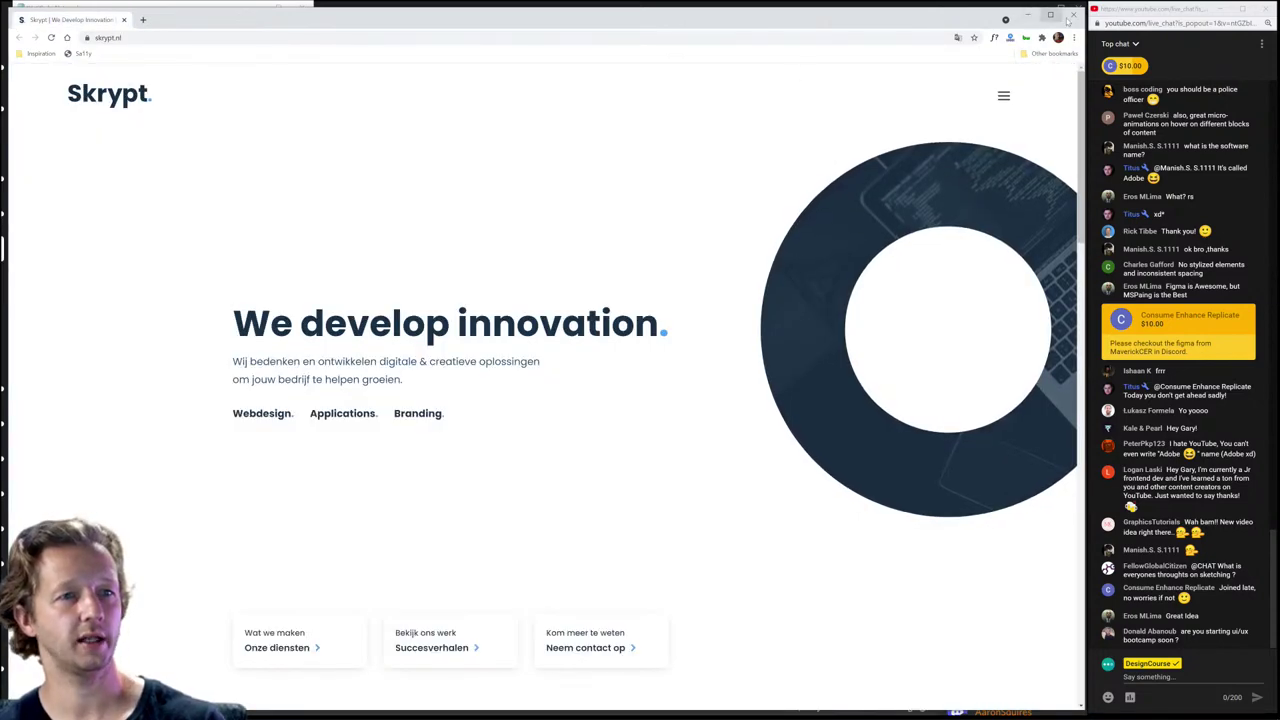
{"action": "key", "text": "alt+Tab"}
{"action": "left_click", "coordinate": [286, 335]}
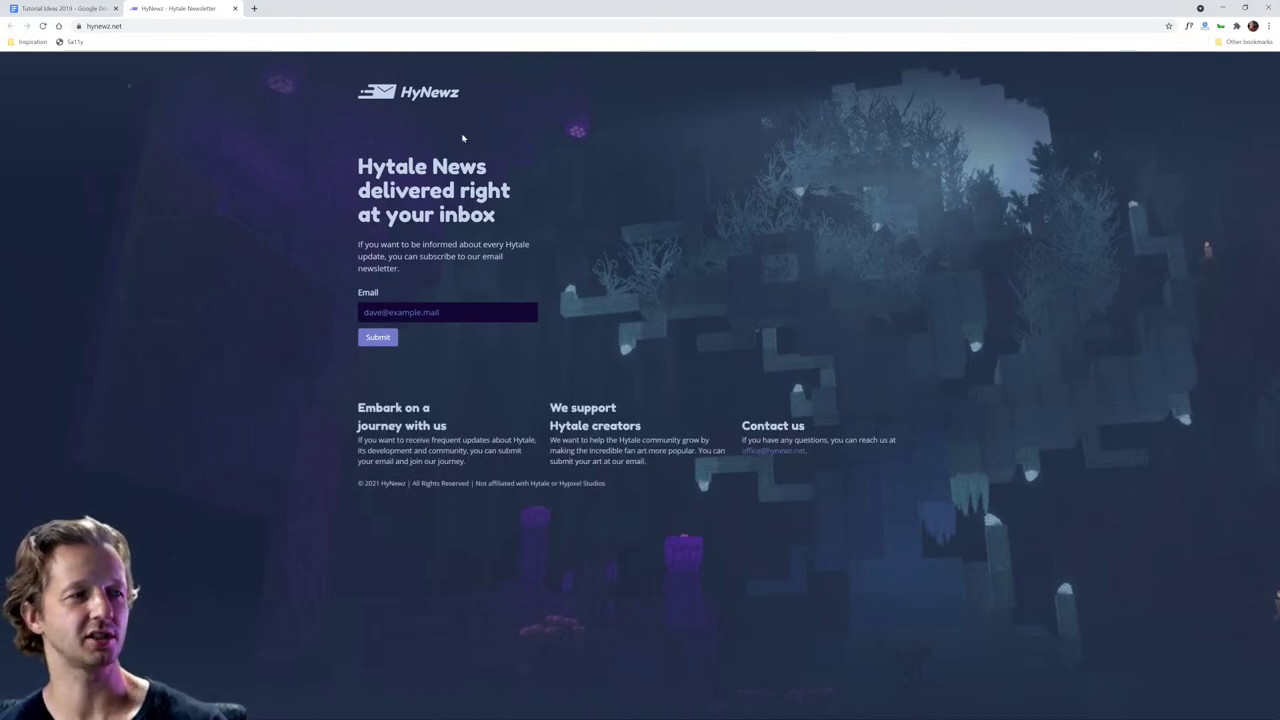
{"action": "double_click", "coordinate": [1101, 4]}
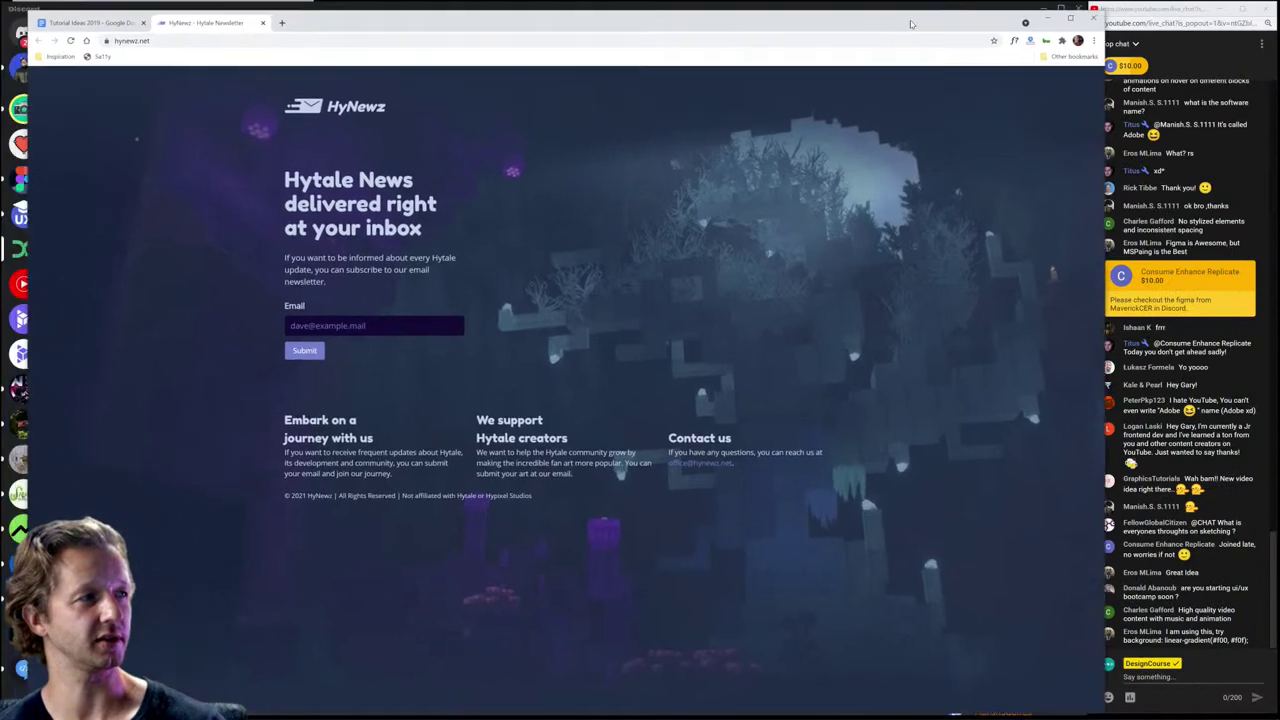
{"action": "left_click_drag", "start_coordinate": [884, 13], "coordinate": [893, 17]}
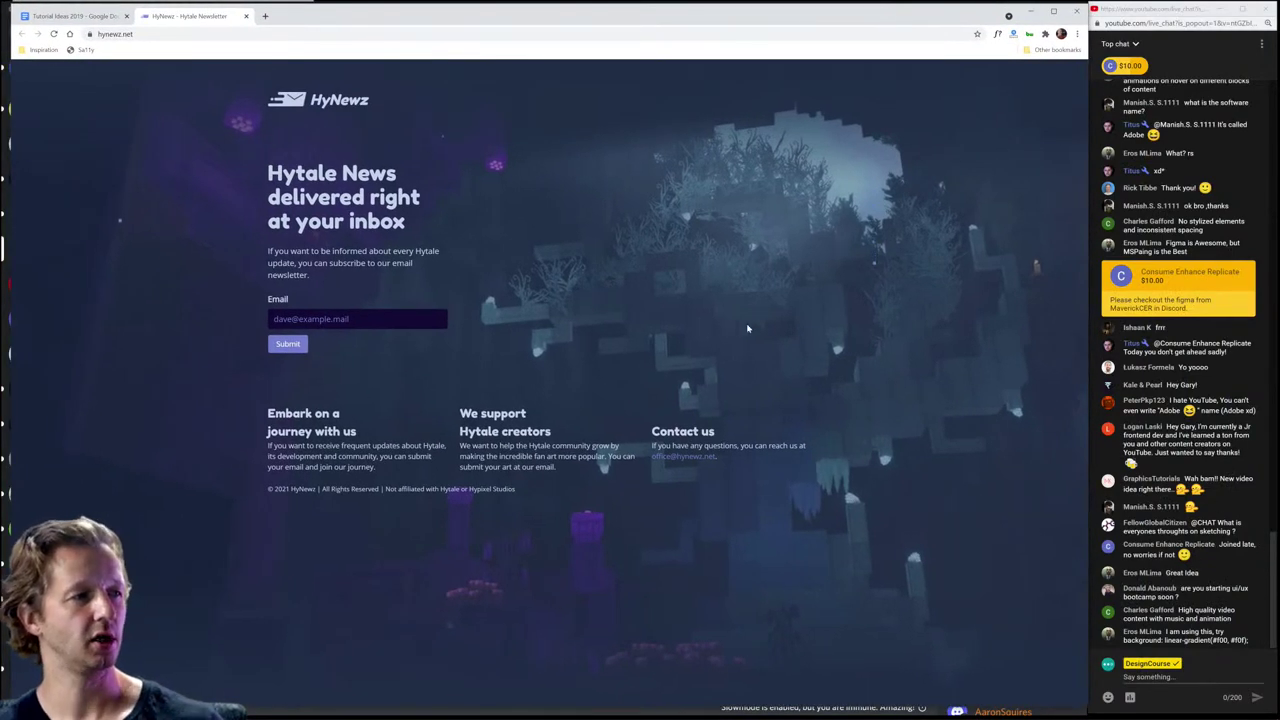
Step: Examine the HyNewz headline, intro text and footer columns, highlighting the heading and paragraph of "Embark on a journey with us"
{"action": "left_click_drag", "start_coordinate": [281, 172], "coordinate": [425, 230]}
{"action": "left_click", "coordinate": [425, 230]}
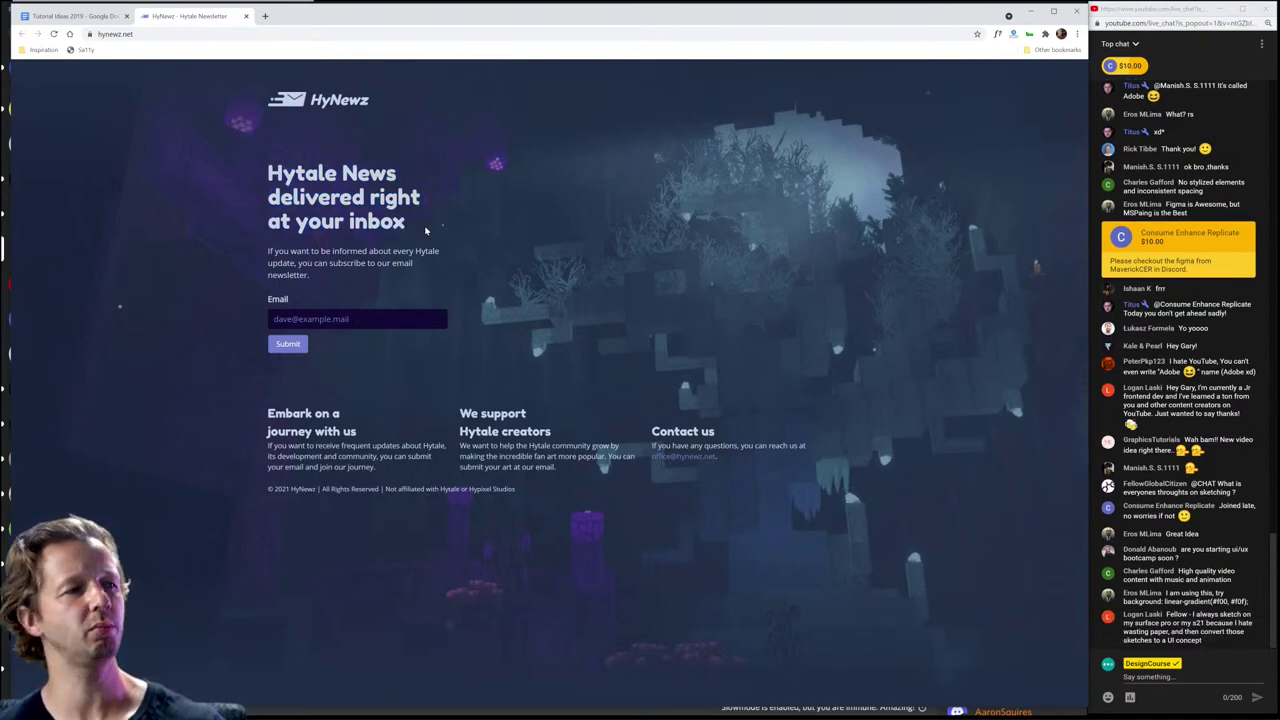
{"action": "left_click_drag", "start_coordinate": [265, 256], "coordinate": [310, 278]}
{"action": "left_click", "coordinate": [310, 278]}
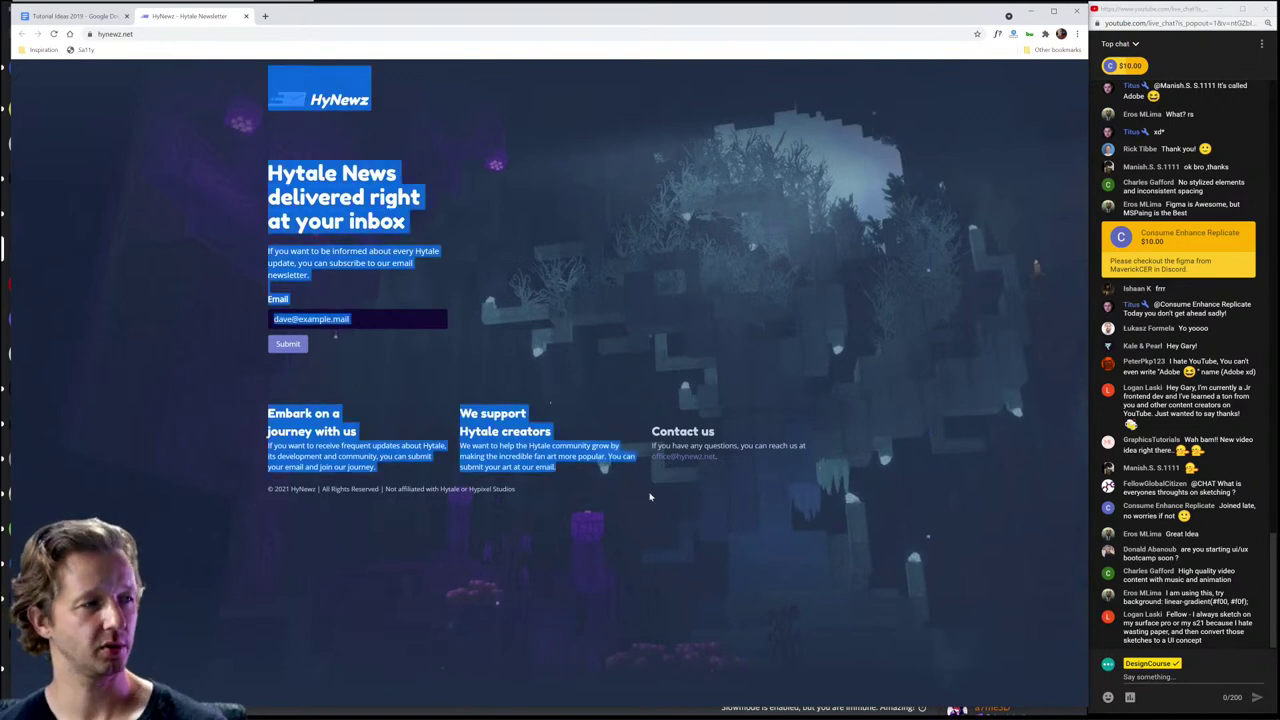
{"action": "left_click_drag", "start_coordinate": [268, 413], "coordinate": [720, 492]}
{"action": "left_click", "coordinate": [773, 537]}
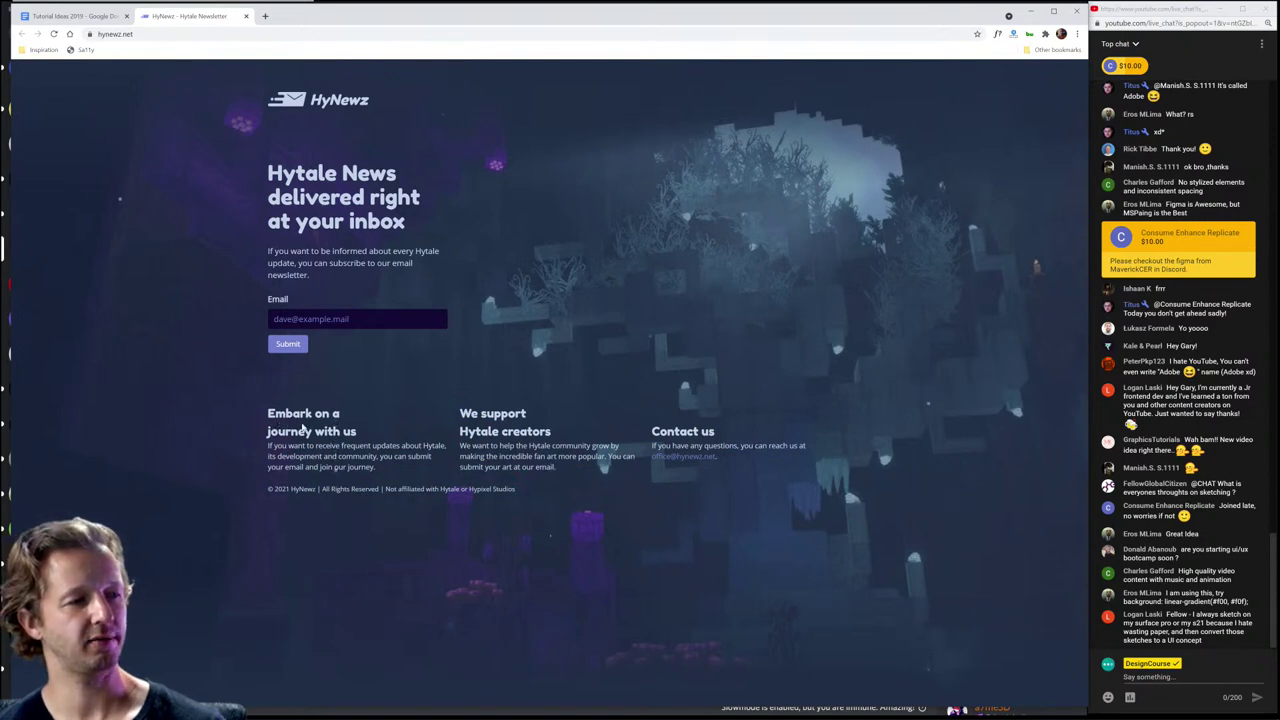
{"action": "left_click_drag", "start_coordinate": [270, 413], "coordinate": [268, 446]}
{"action": "left_click", "coordinate": [269, 446]}
{"action": "left_click", "coordinate": [386, 473]}
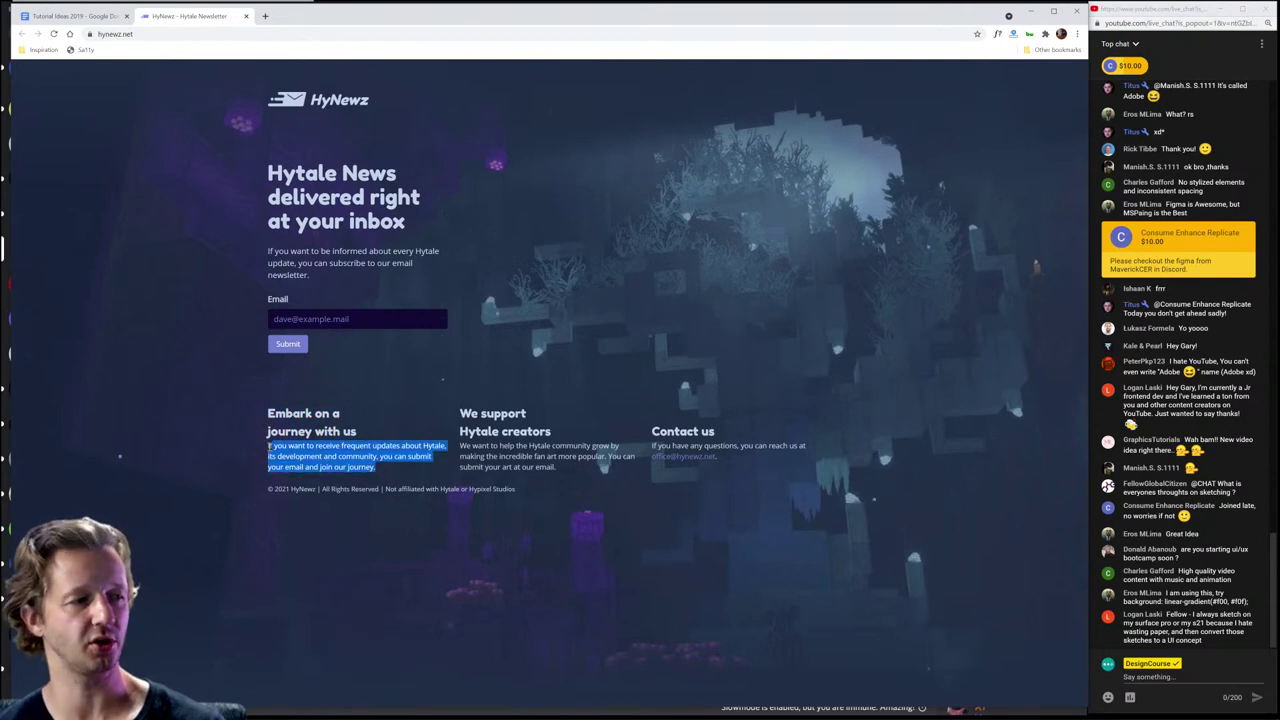
{"action": "left_click", "coordinate": [268, 449]}
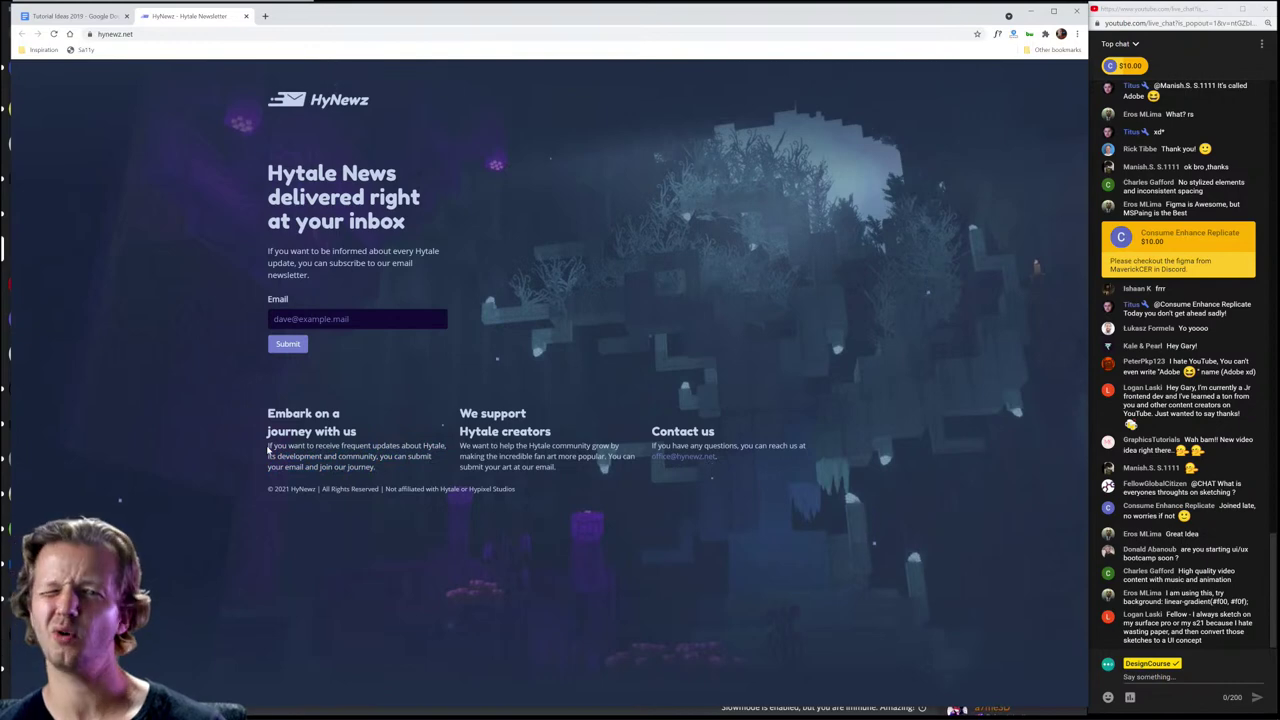
Step: Inspect the "Embark on a journey with us" footer heading and add a line-height of 1.2em to its .footer-title rule
{"action": "key", "text": "ctrl+shift+i"}
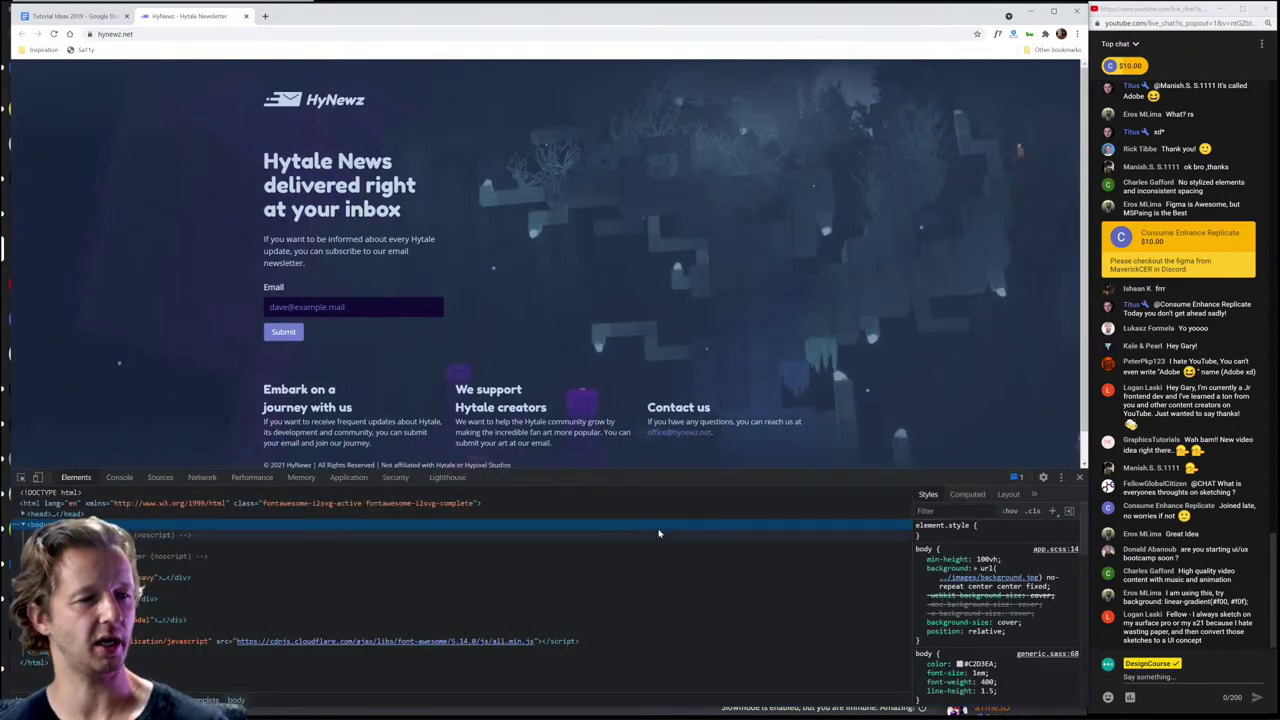
{"action": "scroll", "coordinate": [259, 378], "scroll_direction": "down", "scroll_amount": 2}
{"action": "left_click", "coordinate": [21, 477]}
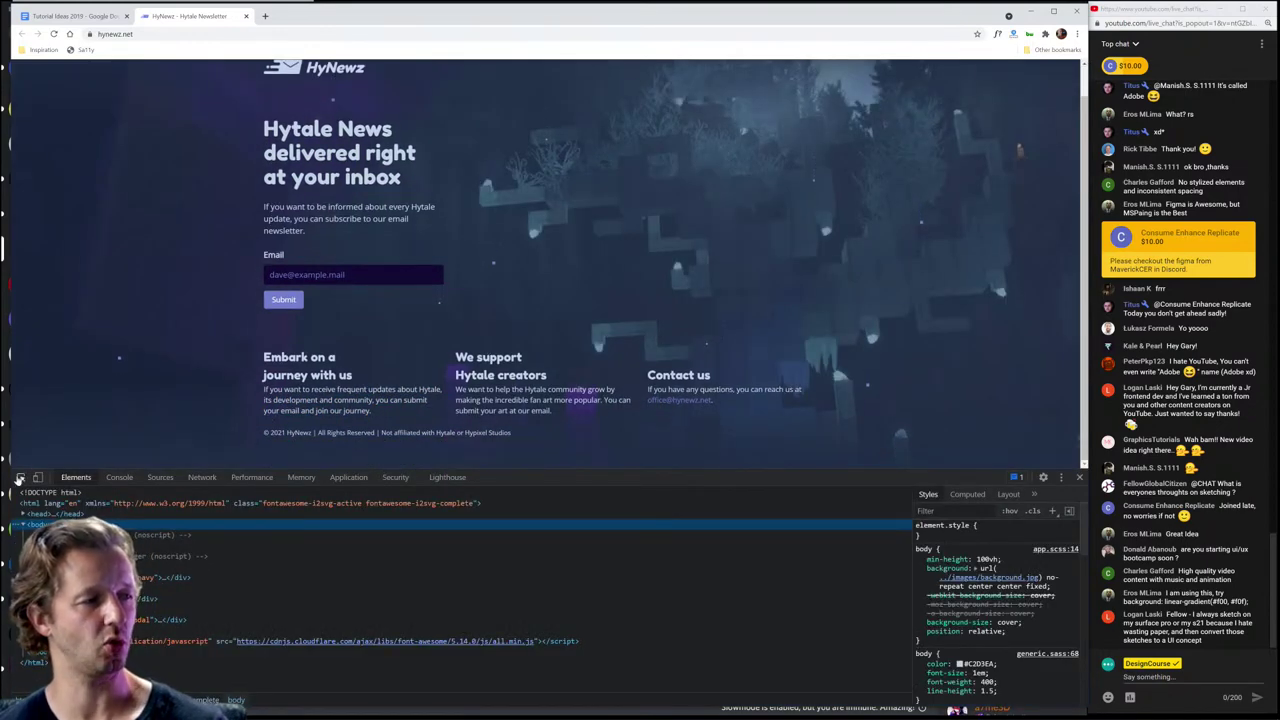
{"action": "left_click", "coordinate": [311, 372]}
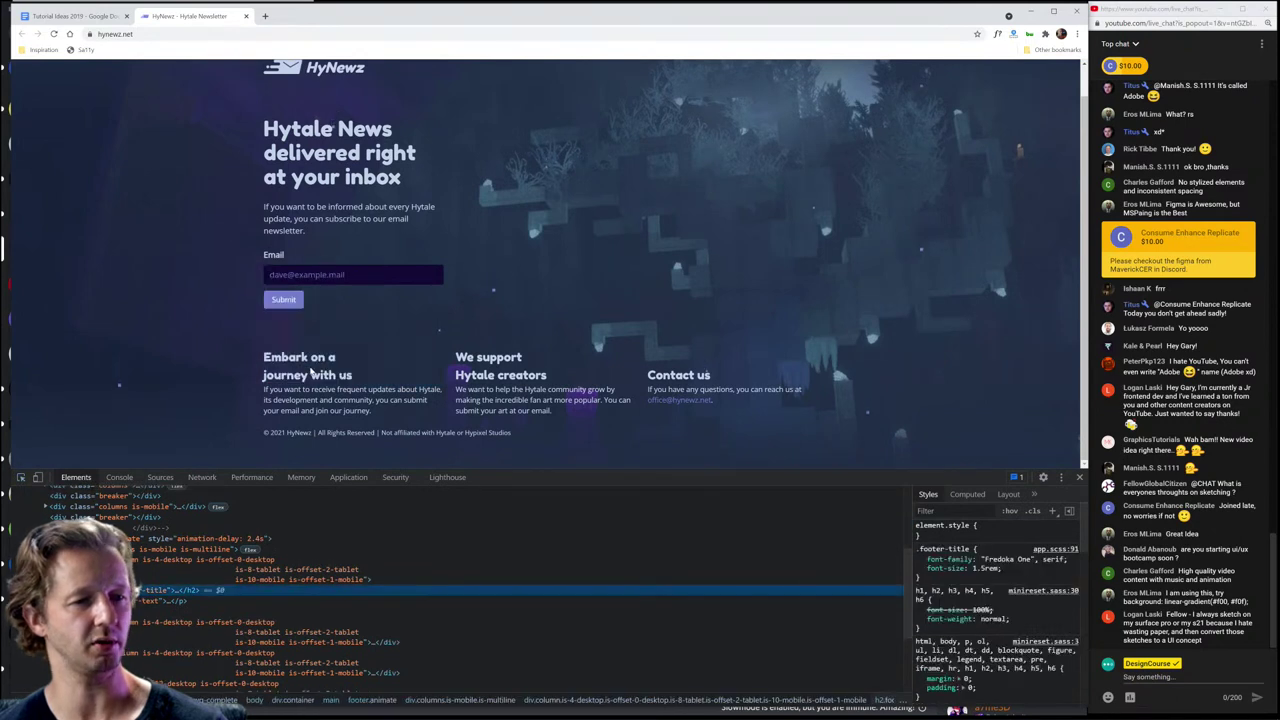
{"action": "left_click", "coordinate": [1017, 576]}
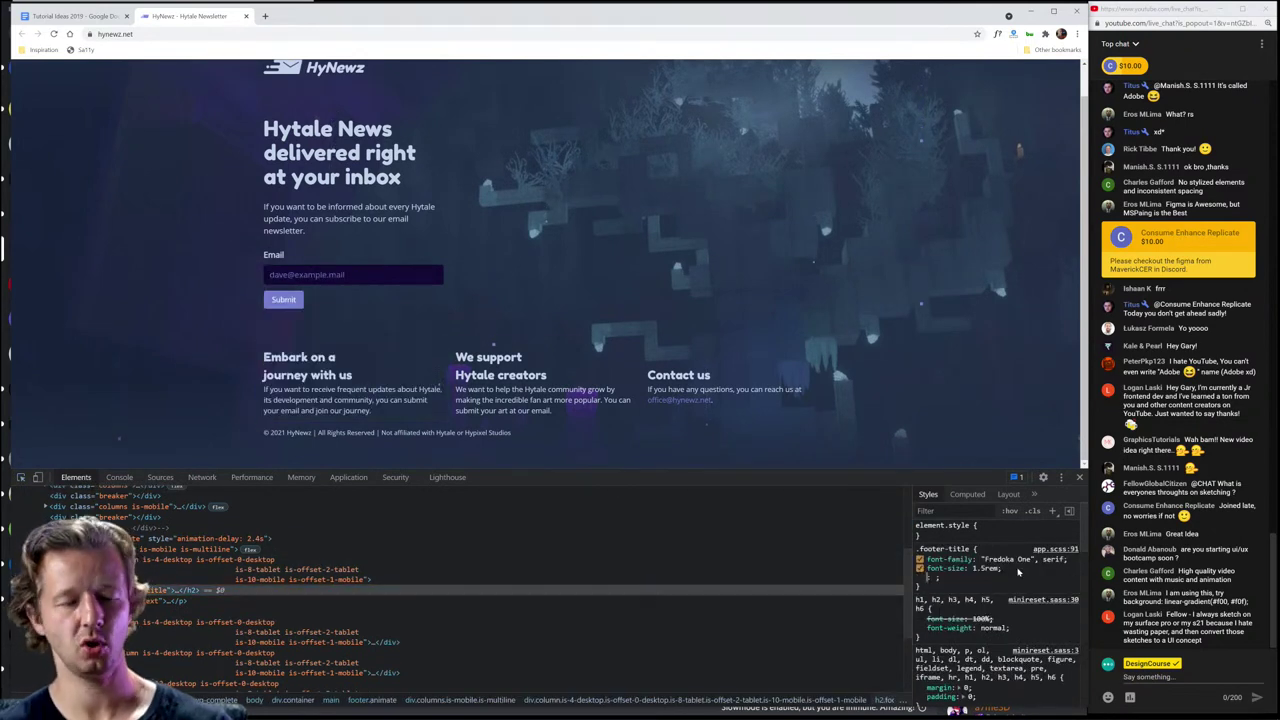
{"action": "type", "text": "line-height"}
{"action": "key", "text": "Tab"}
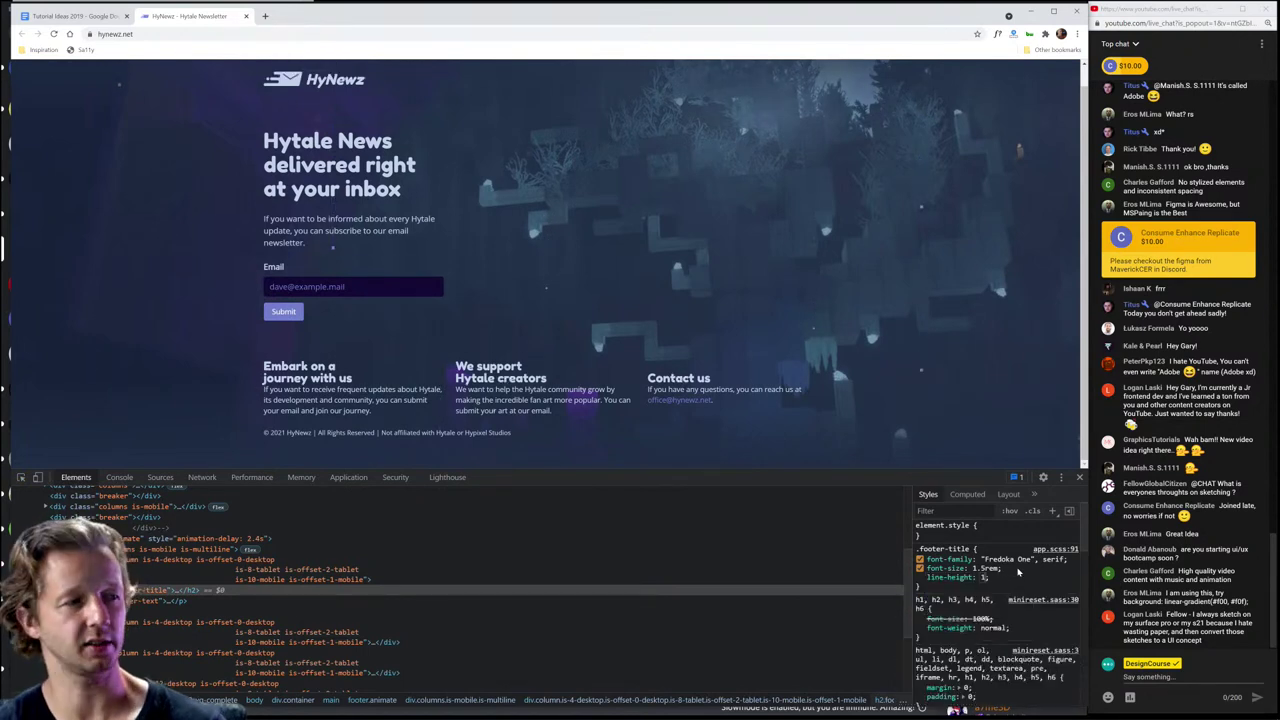
{"action": "type", "text": "1em"}
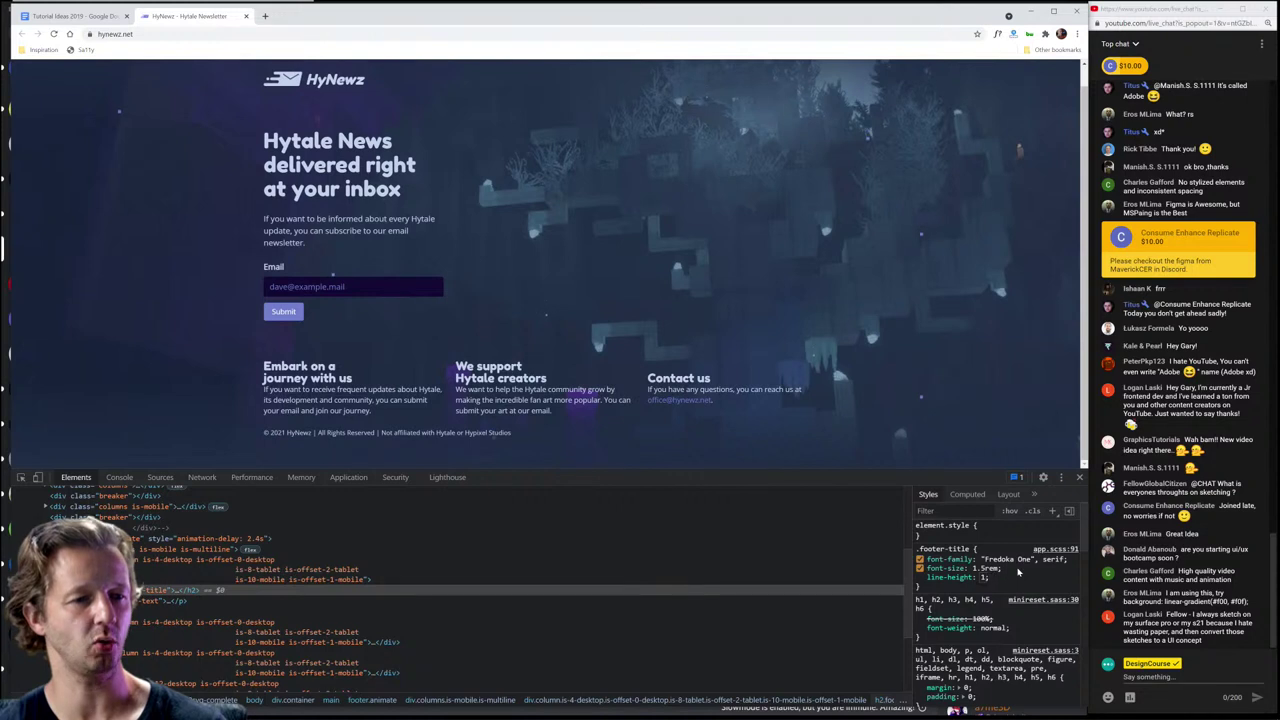
{"action": "key", "text": "Left"}
{"action": "key", "text": "Left"}
{"action": "type", "text": ".2"}
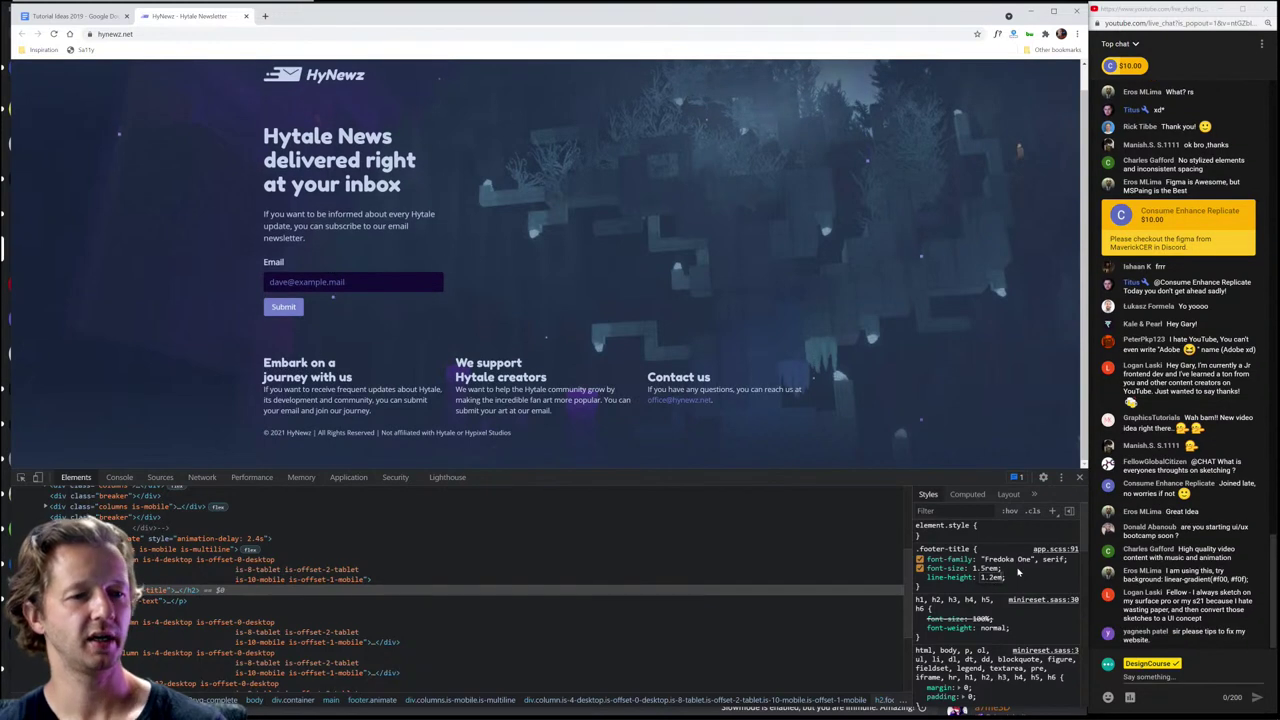
{"action": "key", "text": "Return"}
Step: Add a margin-bottom of .8em to the .footer-title rule, trying 1em first
{"action": "type", "text": "margin-bottom: "}
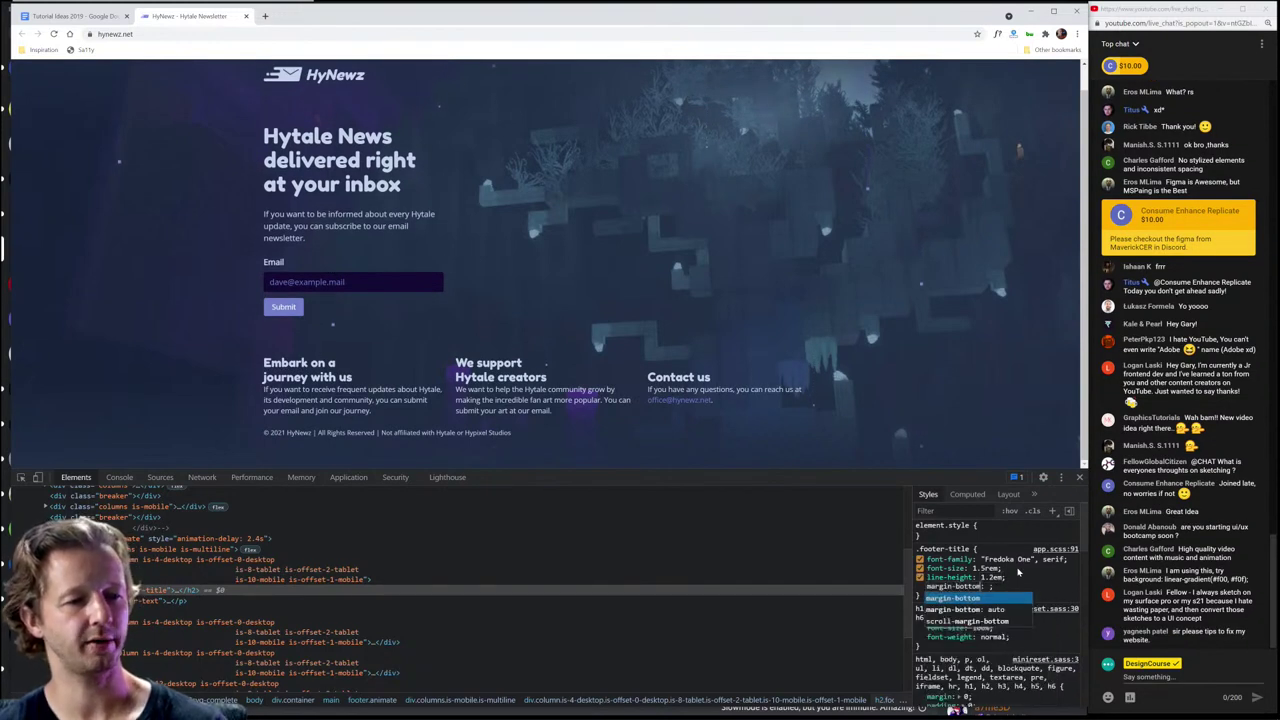
{"action": "type", "text": "1em"}
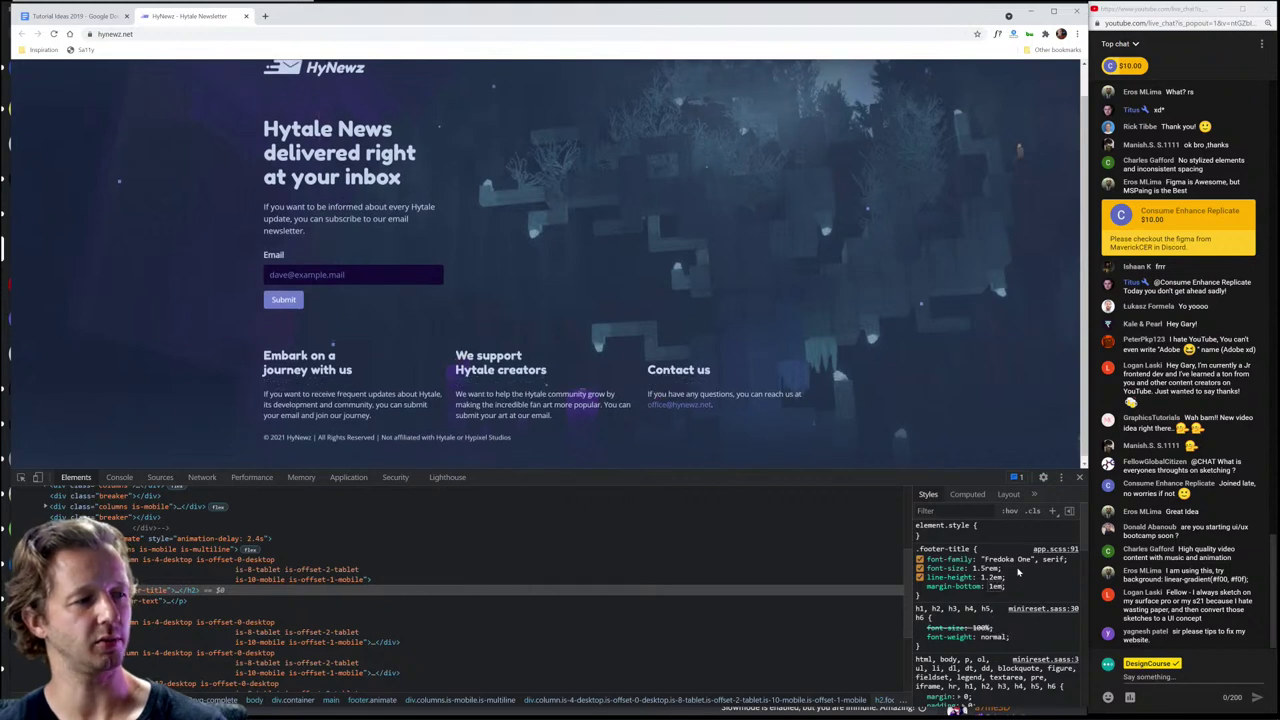
{"action": "key", "text": "BackSpace"}
{"action": "key", "text": "BackSpace"}
{"action": "key", "text": "BackSpace"}
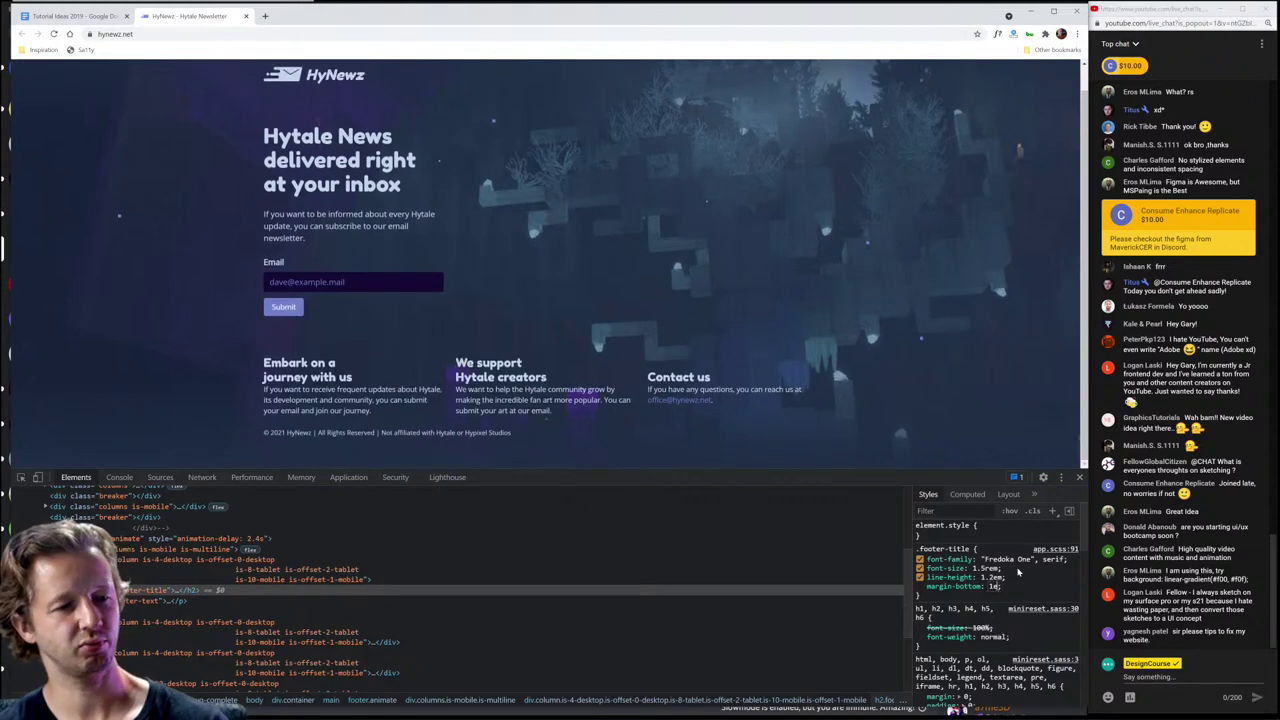
{"action": "type", "text": ".8em"}
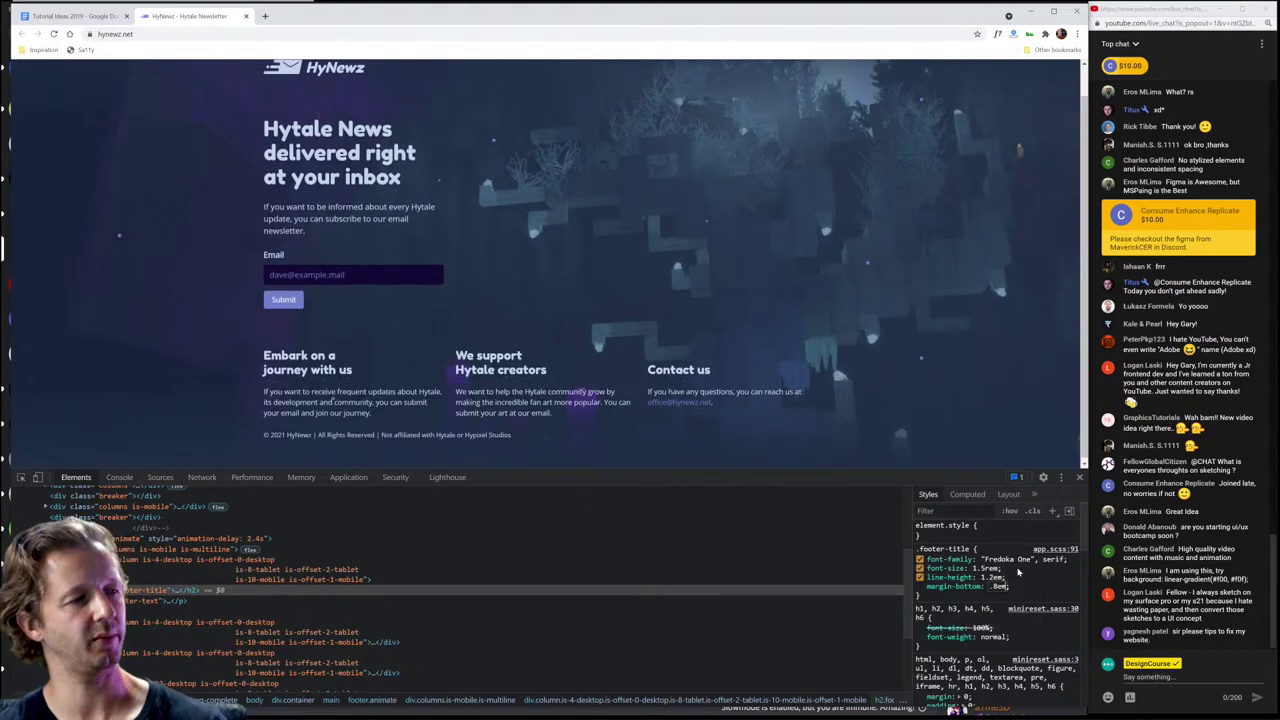
{"action": "key", "text": "Return"}
{"action": "key", "text": "Return"}
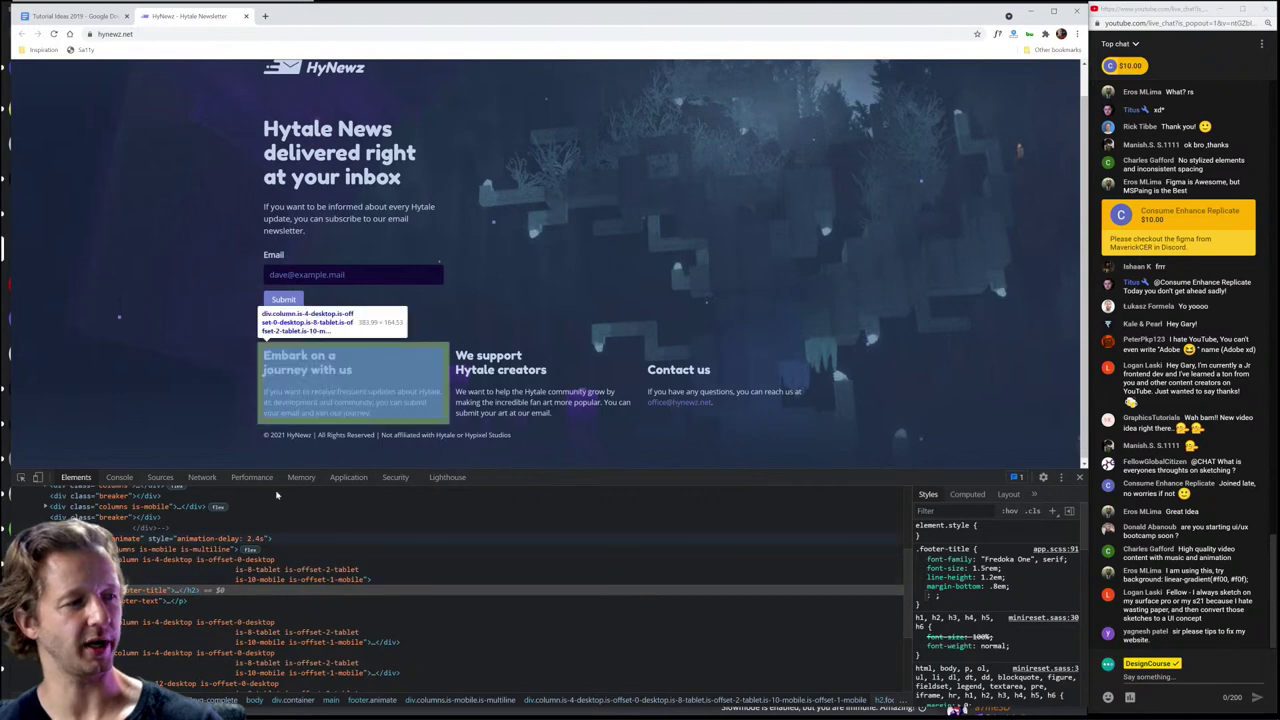
Step: Inspect the column holding the copyright footnote and add an inline margin-top of 5em to it
{"action": "left_click", "coordinate": [21, 477]}
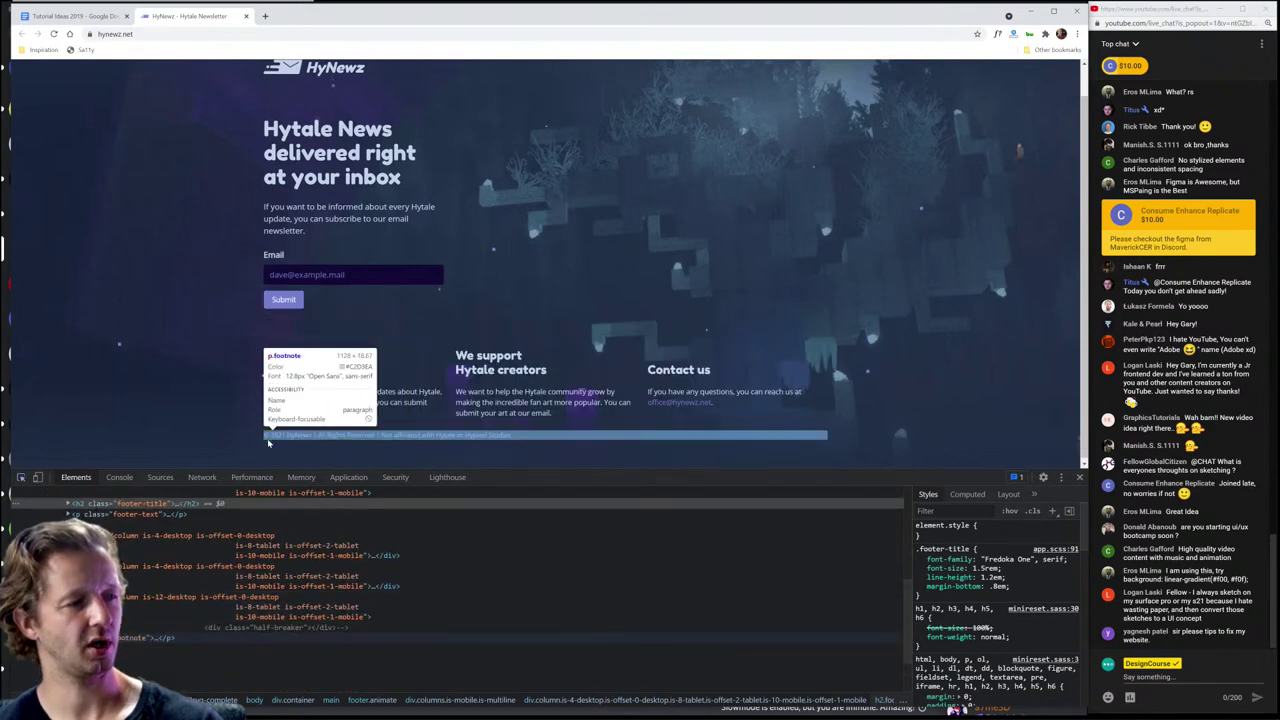
{"action": "left_click", "coordinate": [270, 437]}
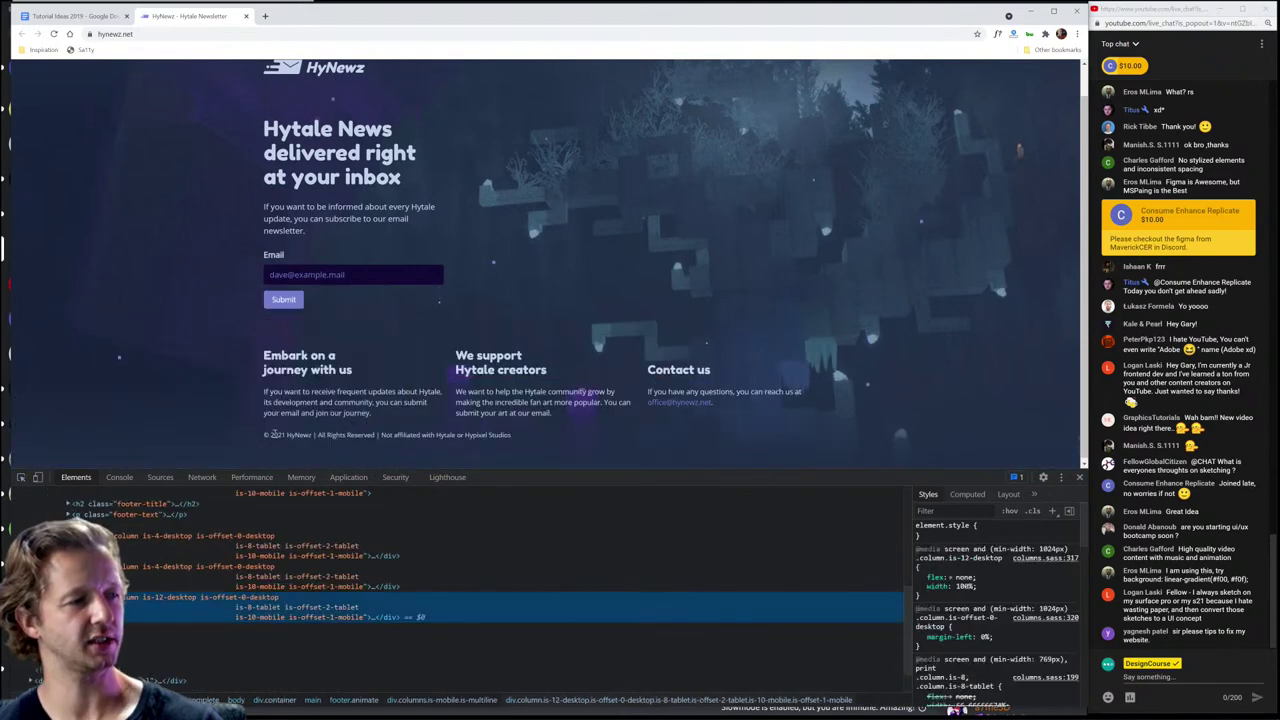
{"action": "left_click", "coordinate": [1013, 525]}
{"action": "type", "text": "margin-top"}
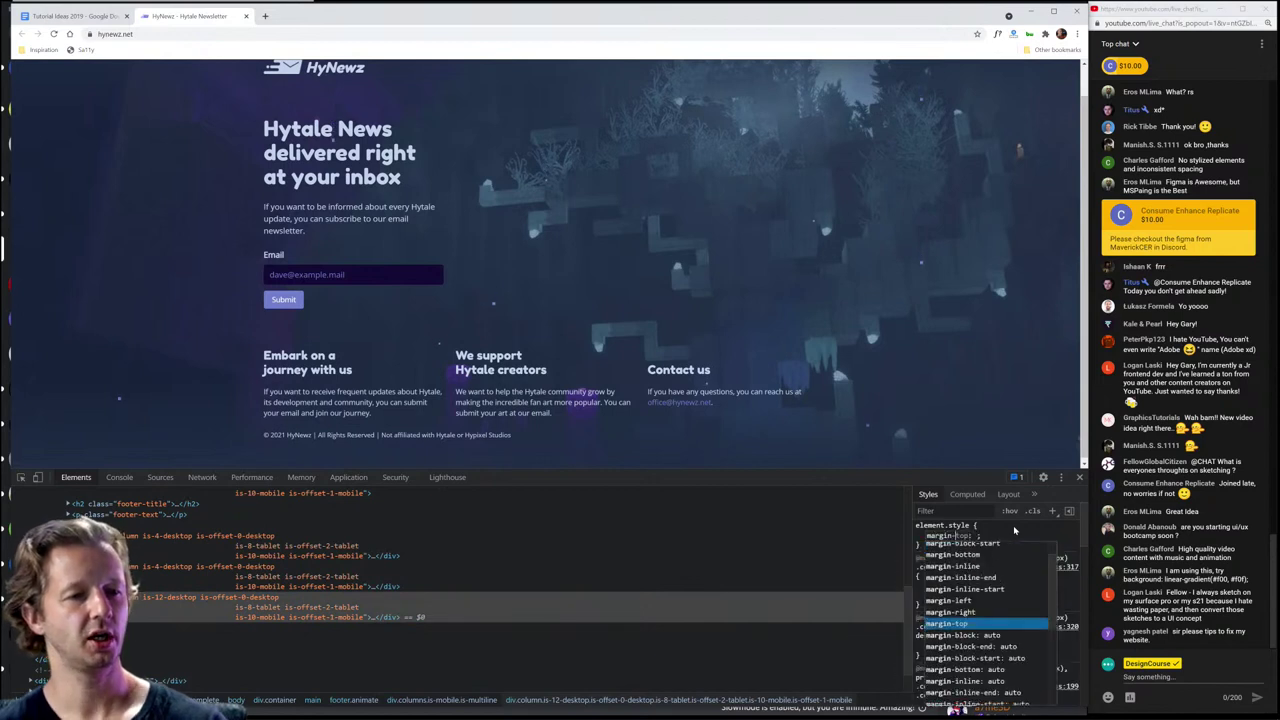
{"action": "key", "text": "Tab"}
{"action": "type", "text": "5d"}
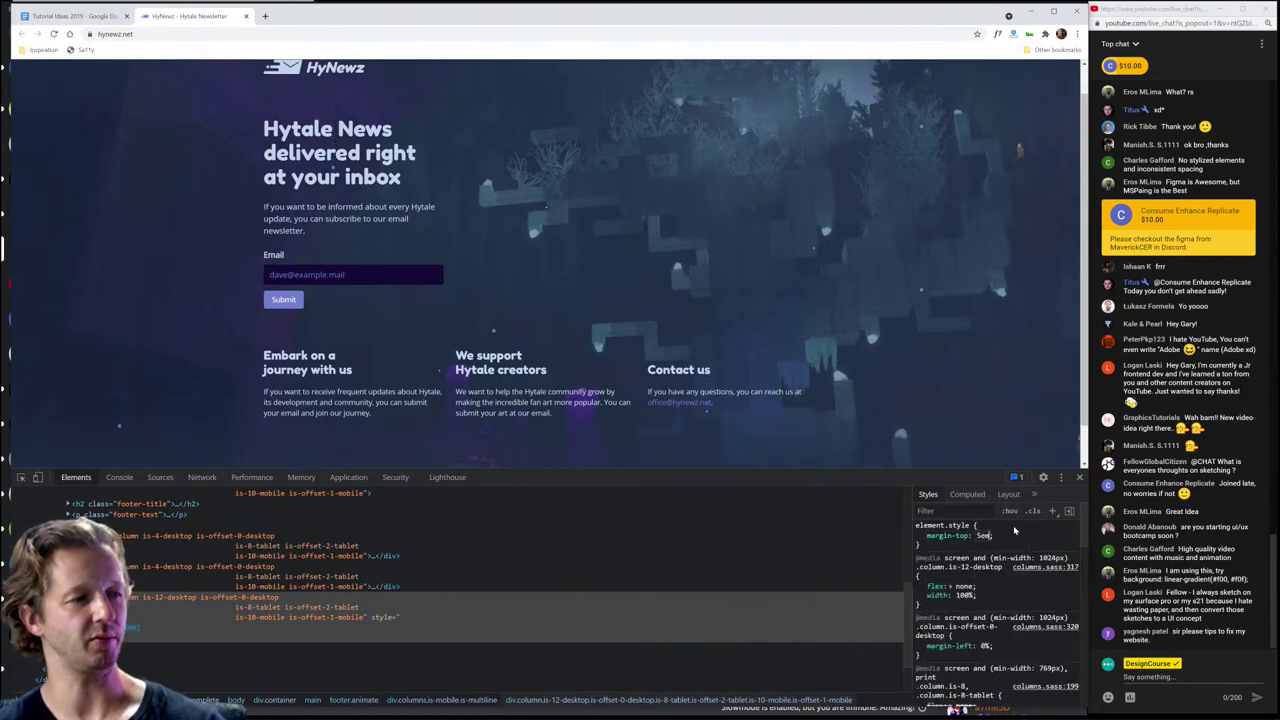
{"action": "key", "text": "BackSpace"}
{"action": "type", "text": "em"}
{"action": "key", "text": "Return"}
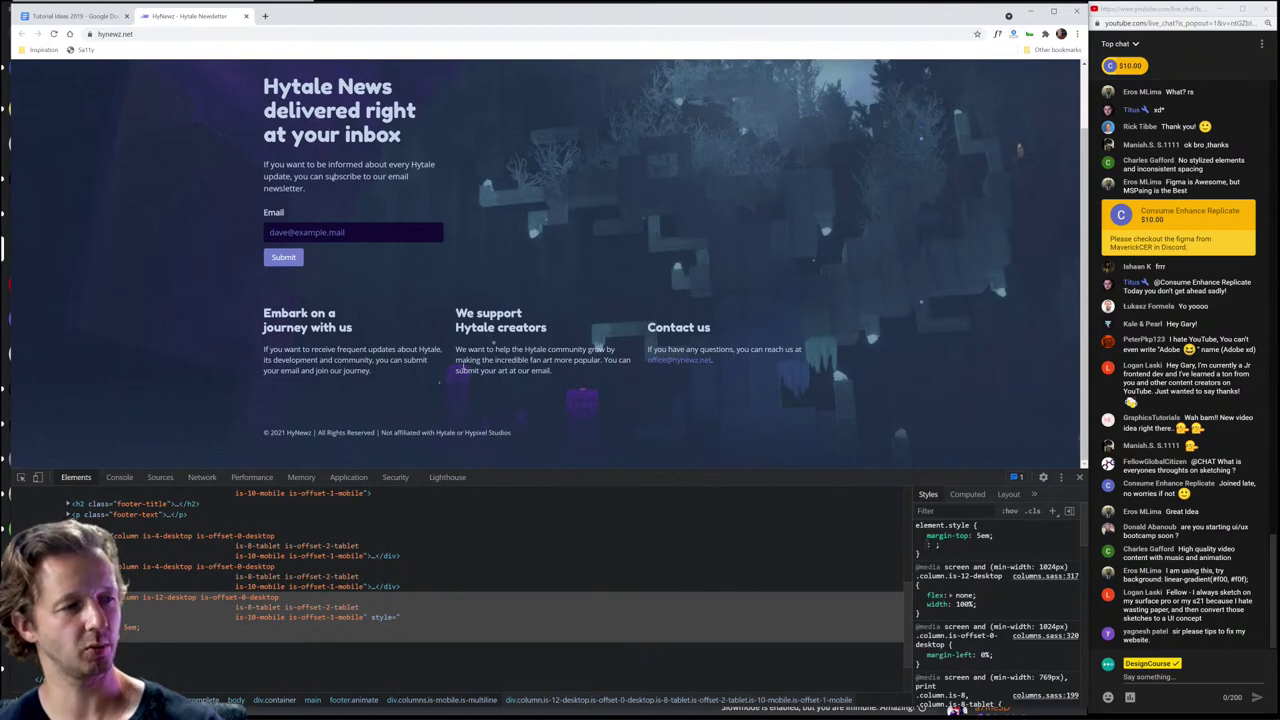
Step: Inspect the "Embark on a journey with us" heading and add color: white to its .footer-title rule
{"action": "key", "text": "ctrl+shift+c"}
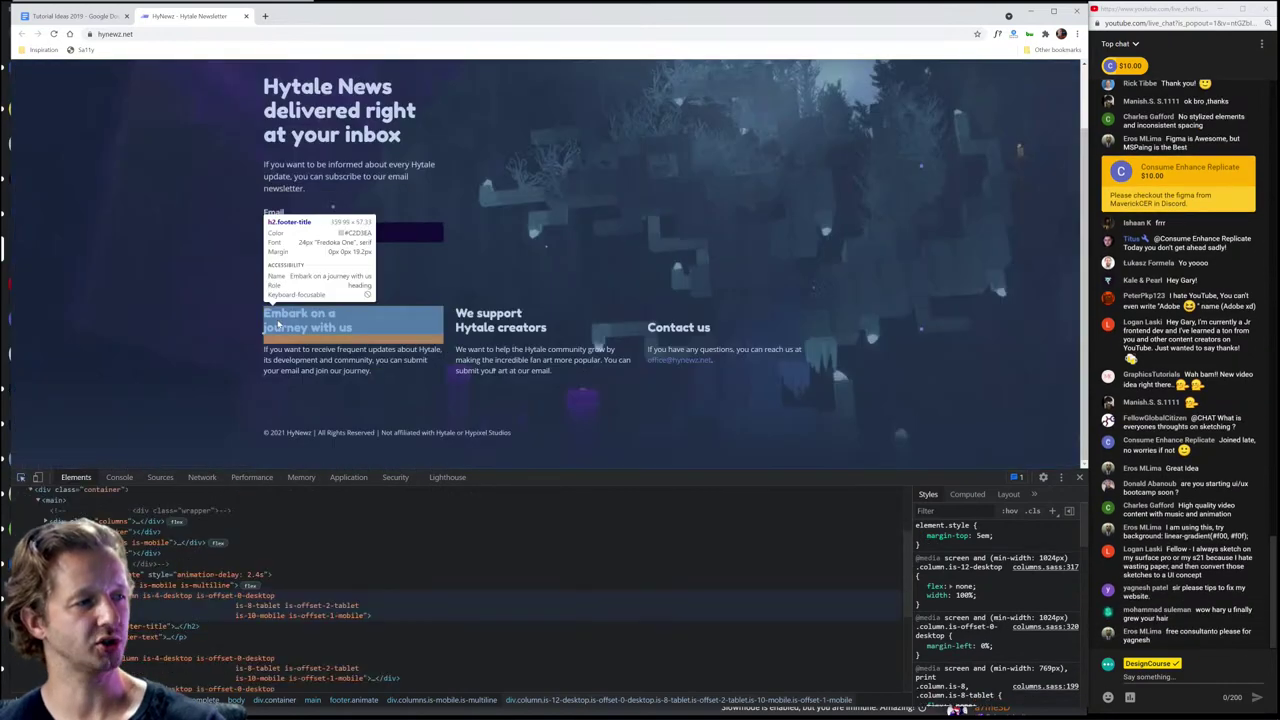
{"action": "left_click", "coordinate": [278, 326]}
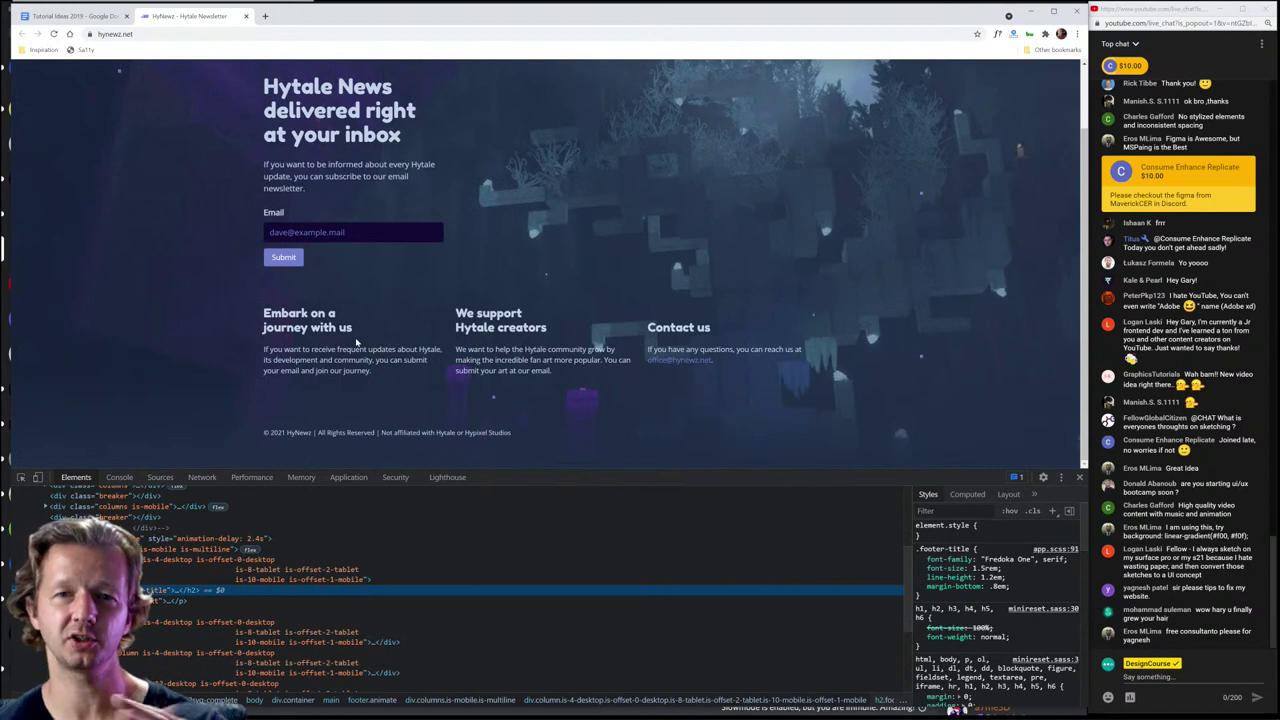
{"action": "left_click_drag", "start_coordinate": [329, 323], "coordinate": [375, 372]}
{"action": "left_click", "coordinate": [332, 259]}
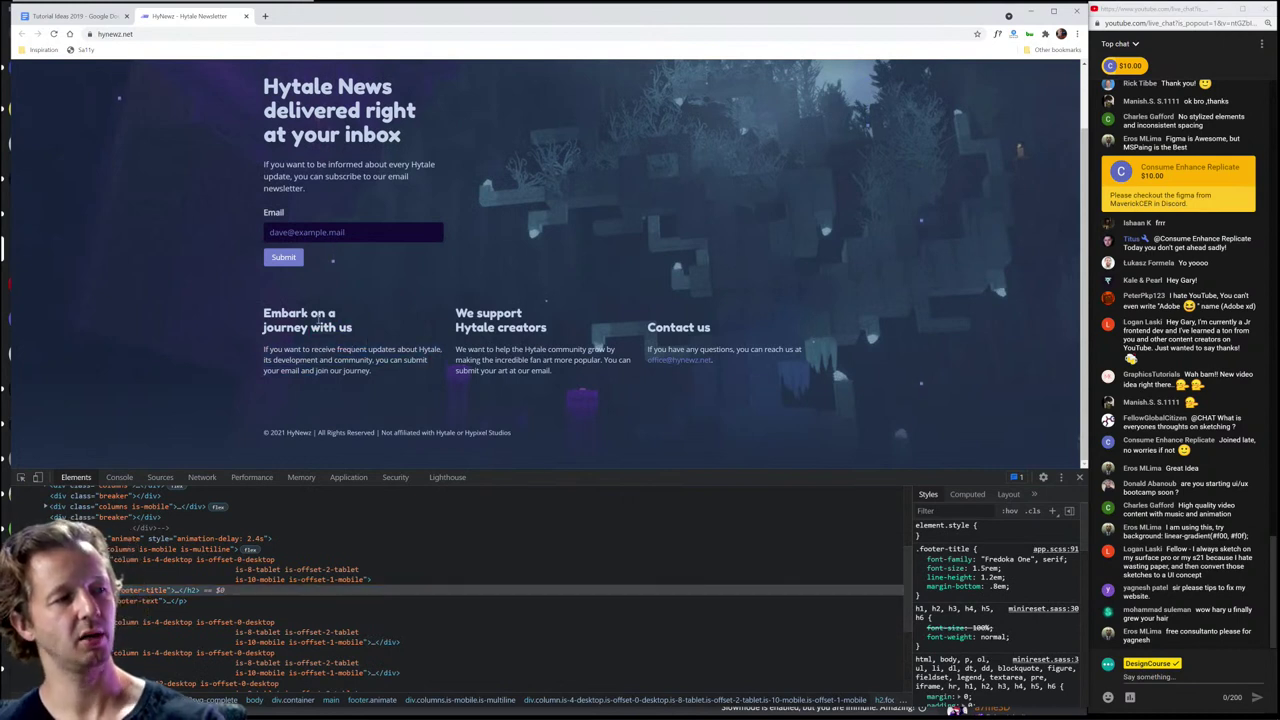
{"action": "left_click", "coordinate": [1033, 590]}
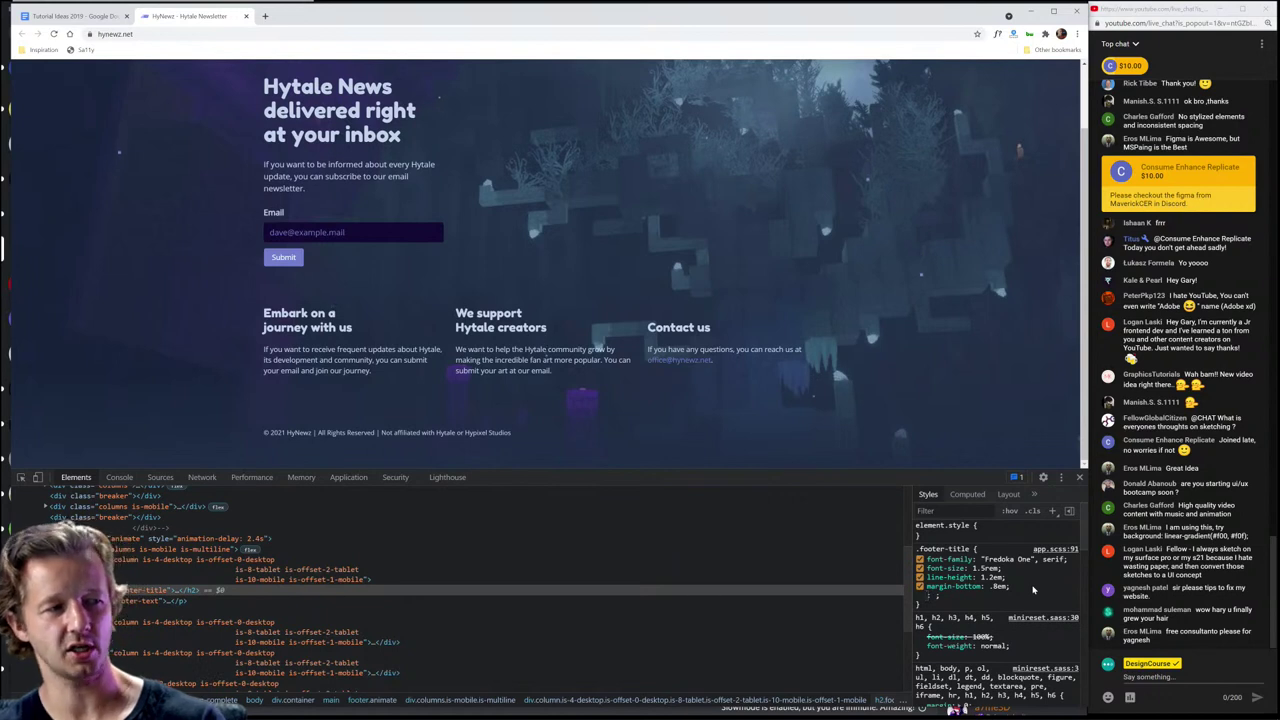
{"action": "type", "text": "color: white;"}
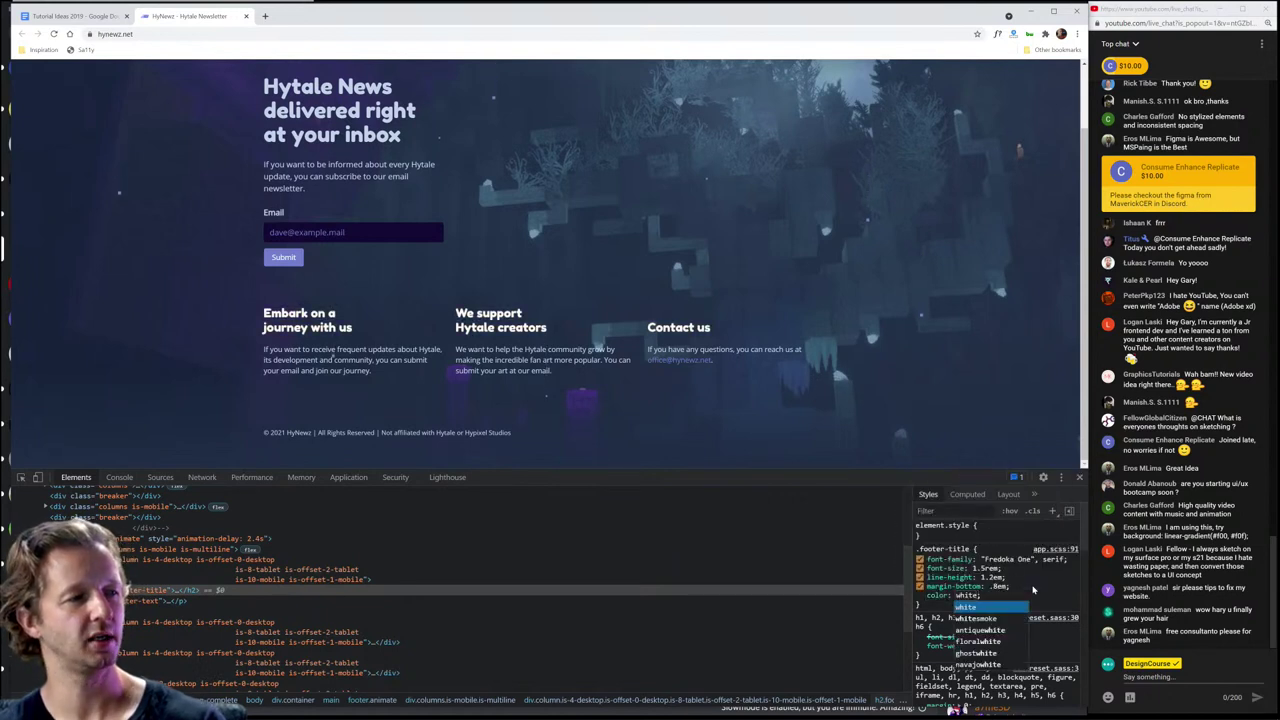
{"action": "key", "text": "Return"}
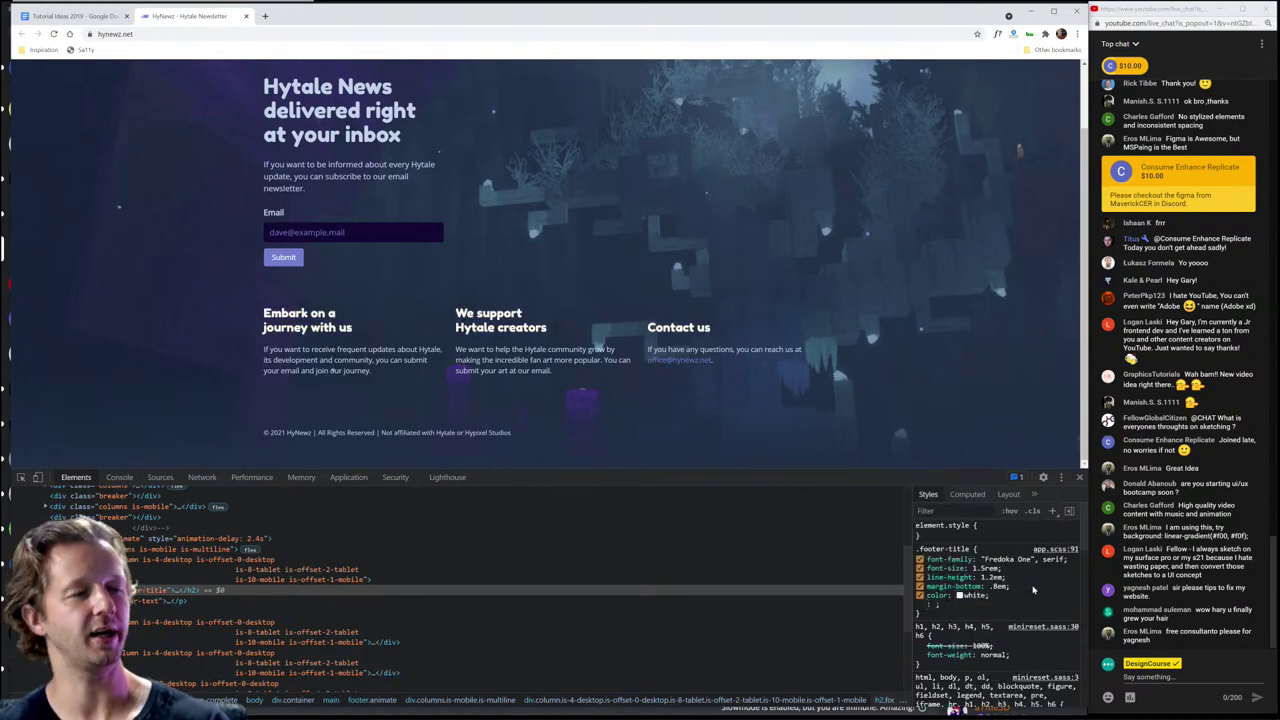
Step: Inspect the "Hytale News delivered right at your inbox" headline and give it an inline color of white
{"action": "left_click", "coordinate": [21, 477]}
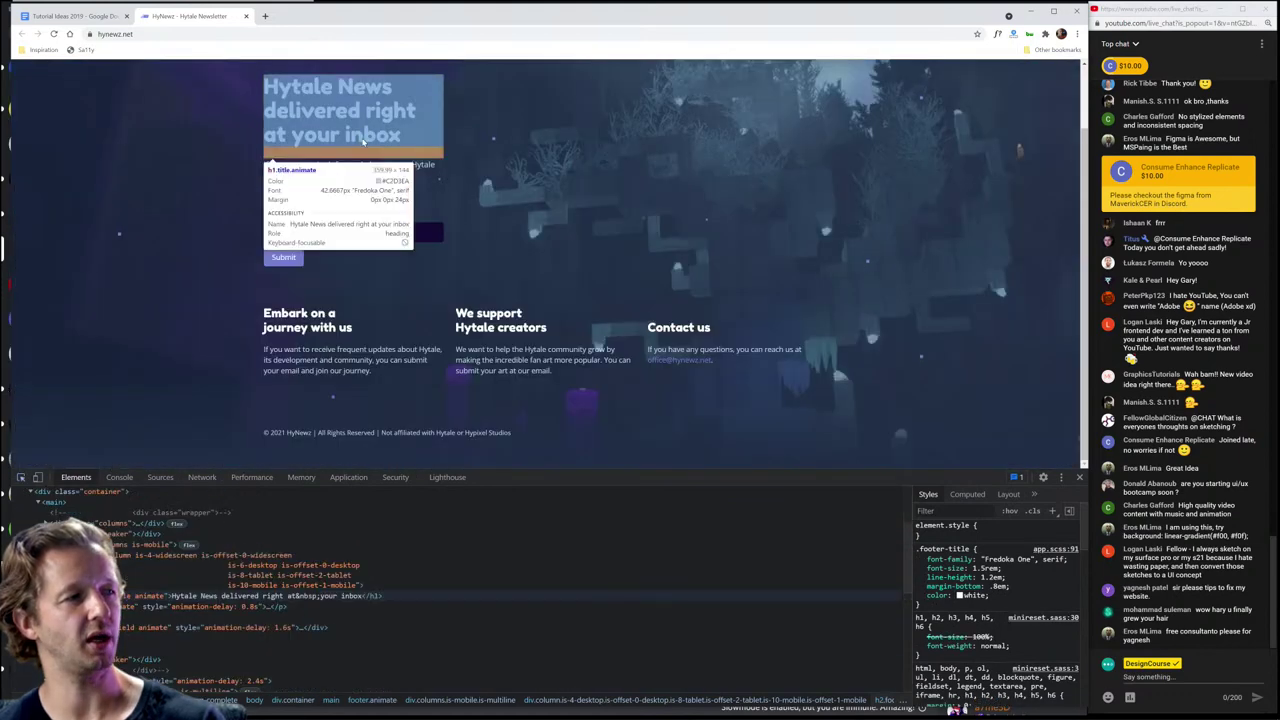
{"action": "left_click", "coordinate": [363, 140]}
{"action": "left_click", "coordinate": [993, 530]}
{"action": "type", "text": "color"}
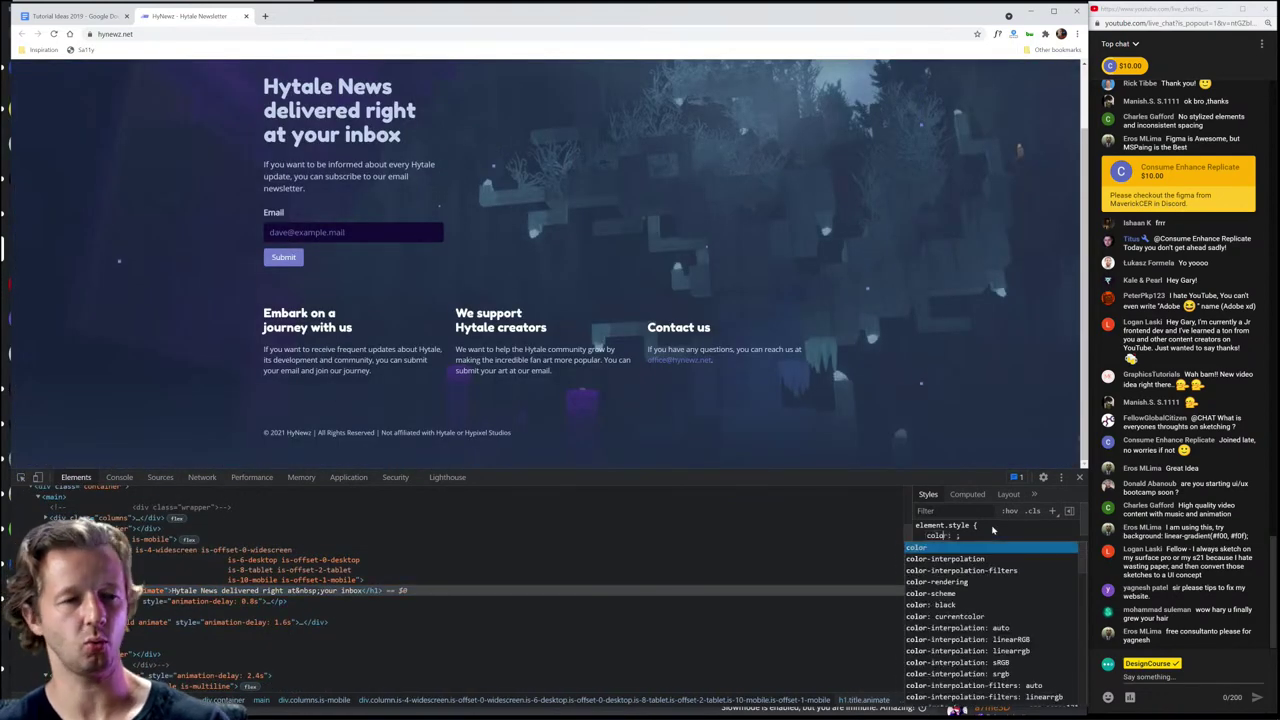
{"action": "key", "text": "Tab"}
{"action": "type", "text": "white"}
{"action": "key", "text": "Return"}
{"action": "left_click", "coordinate": [800, 266]}
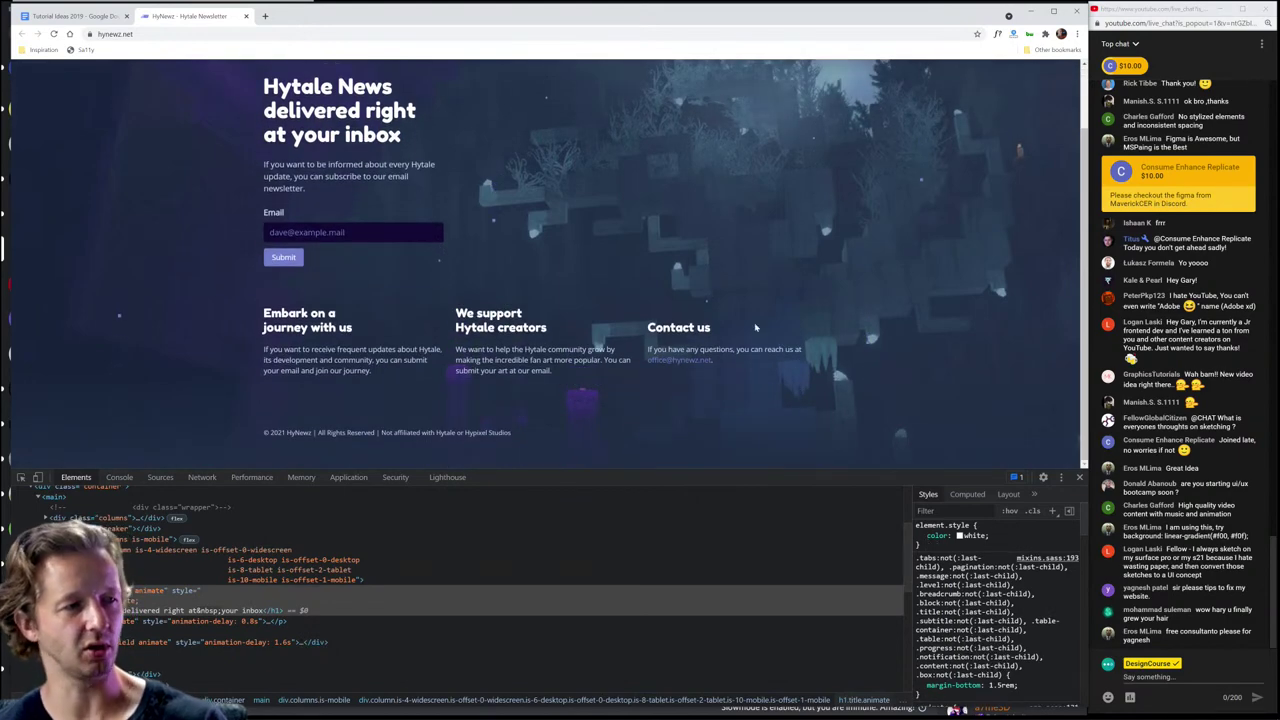
{"action": "key", "text": "ctrl+shift+c"}
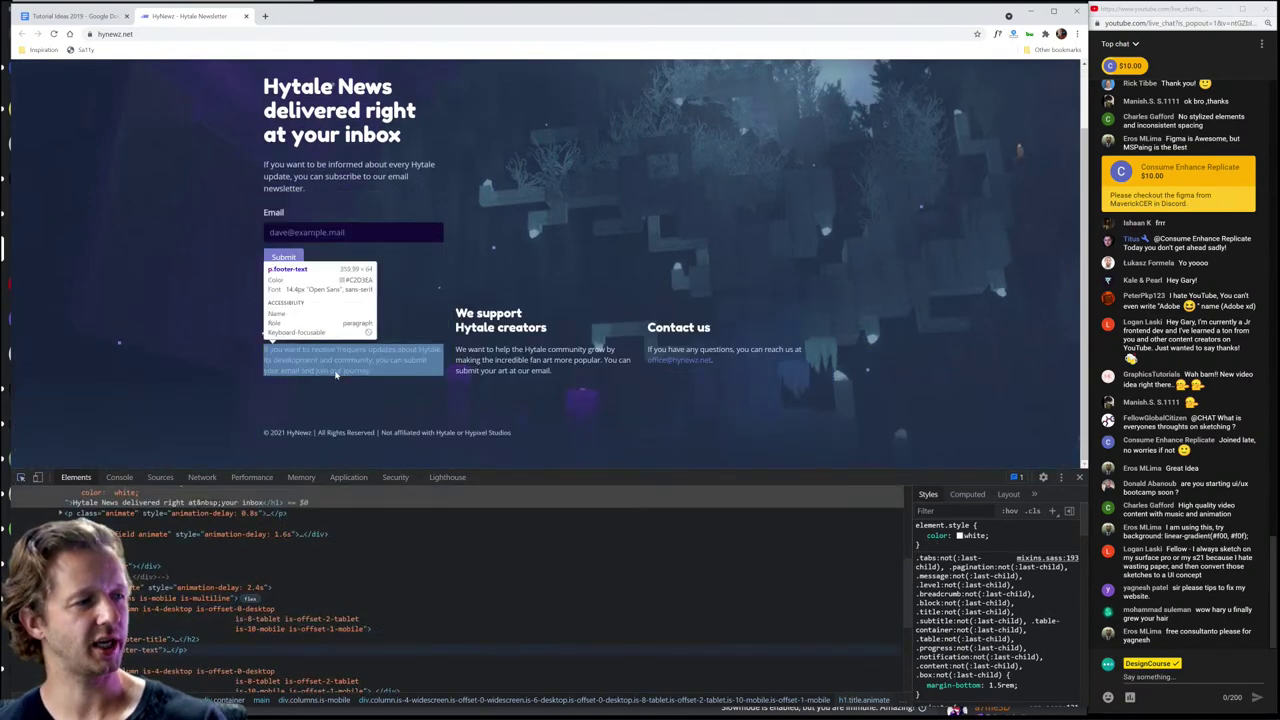
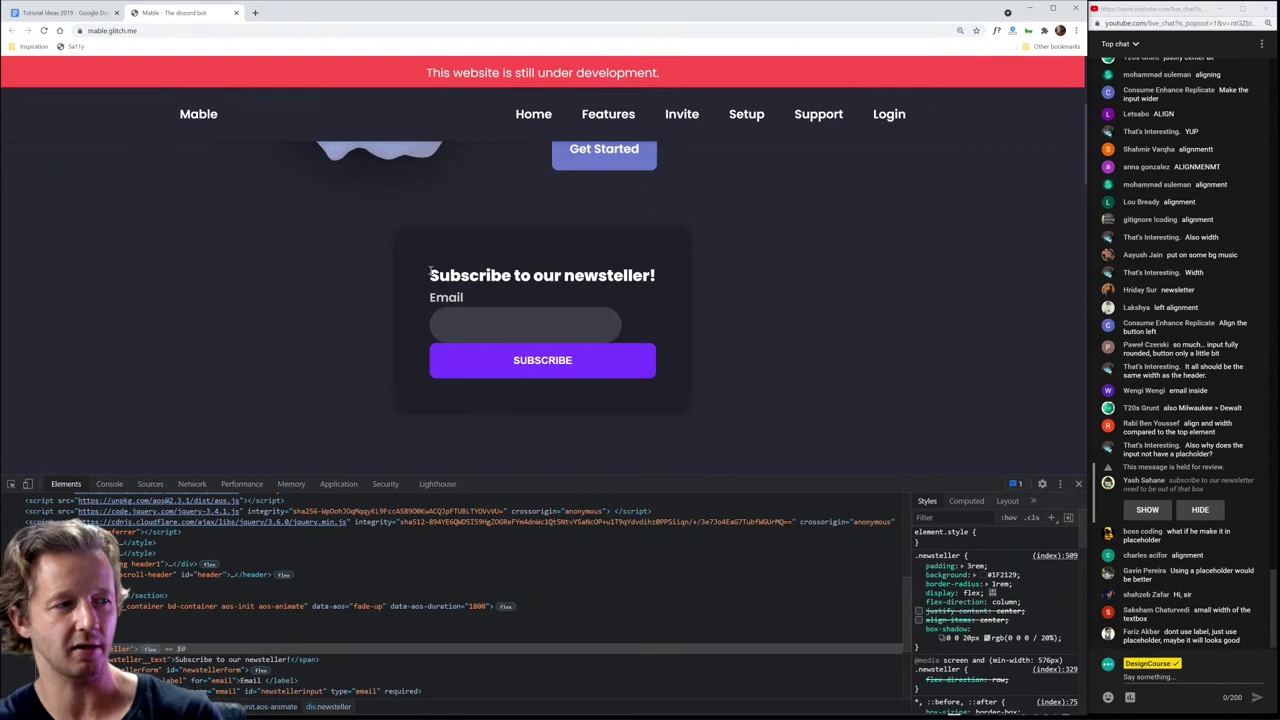
Step: On the Mable page, inspect the "Subscribe to our newsteller!" heading and add an inline margin-bottom of .7em, trying 2em first
{"action": "left_click_drag", "start_coordinate": [430, 270], "coordinate": [446, 403]}
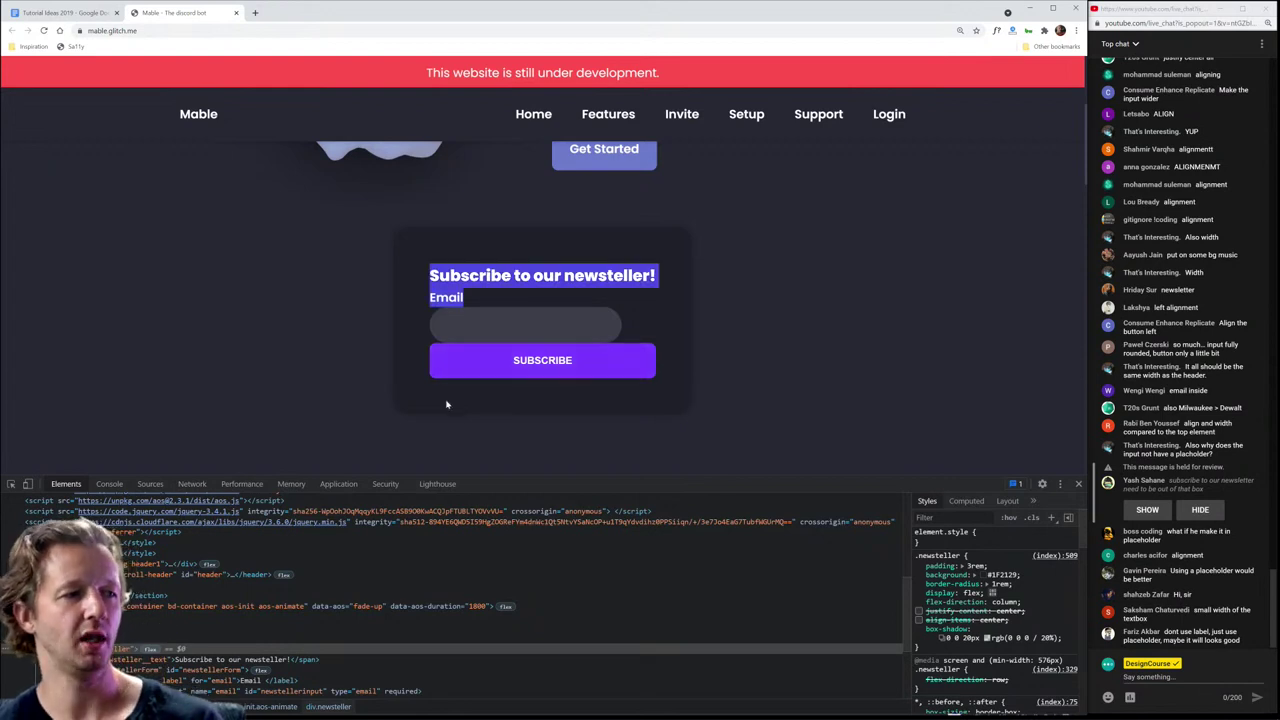
{"action": "left_click", "coordinate": [35, 430]}
{"action": "key", "text": "ctrl+shift+c"}
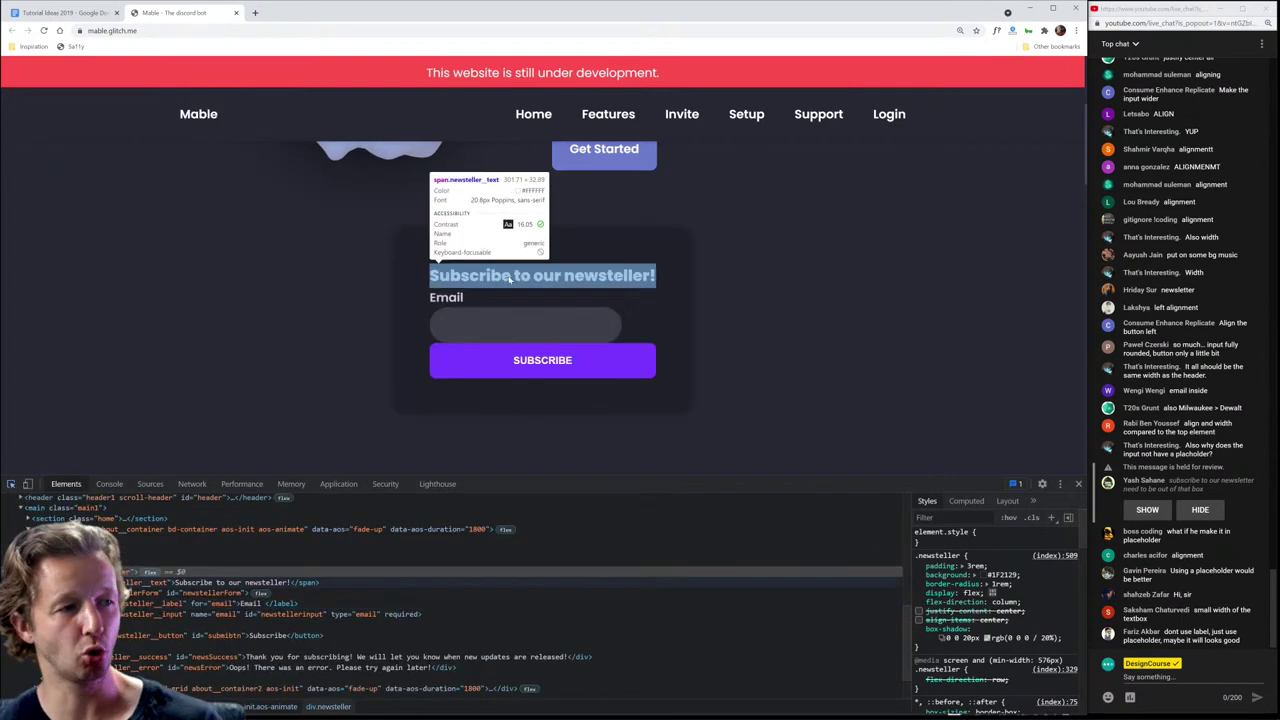
{"action": "left_click", "coordinate": [600, 277]}
{"action": "left_click", "coordinate": [1030, 540]}
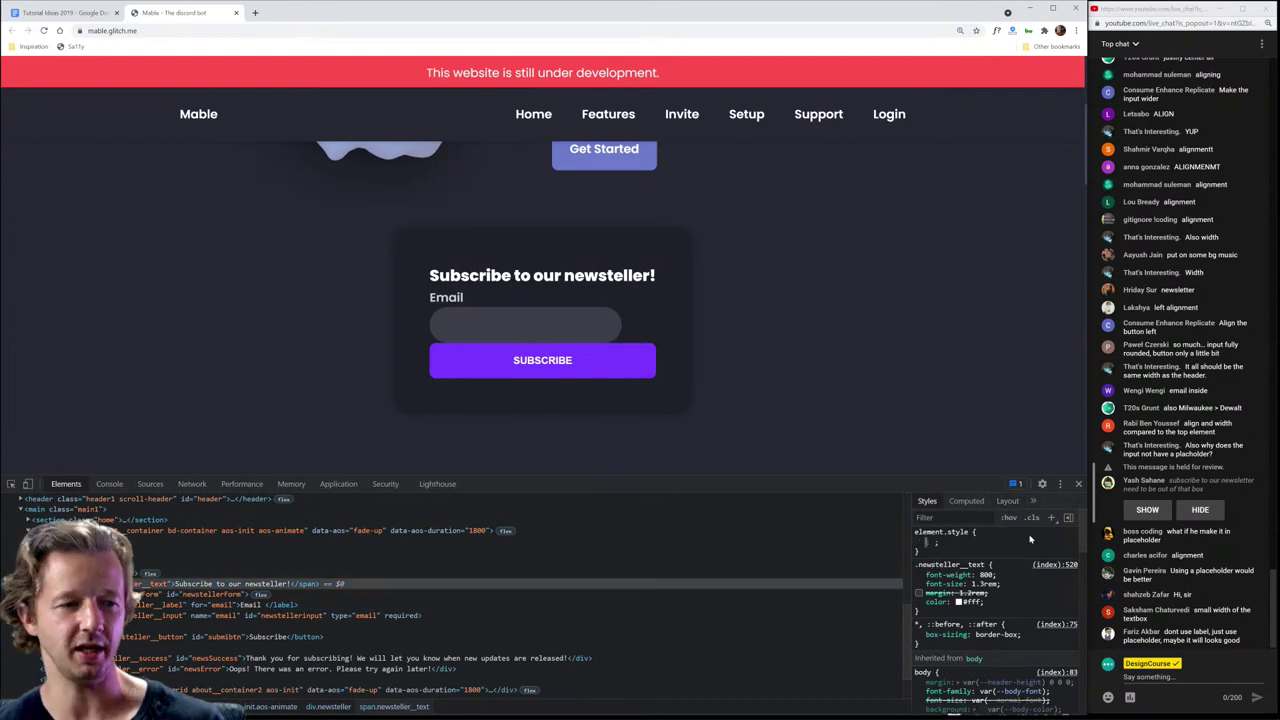
{"action": "type", "text": "margin-bottom: "}
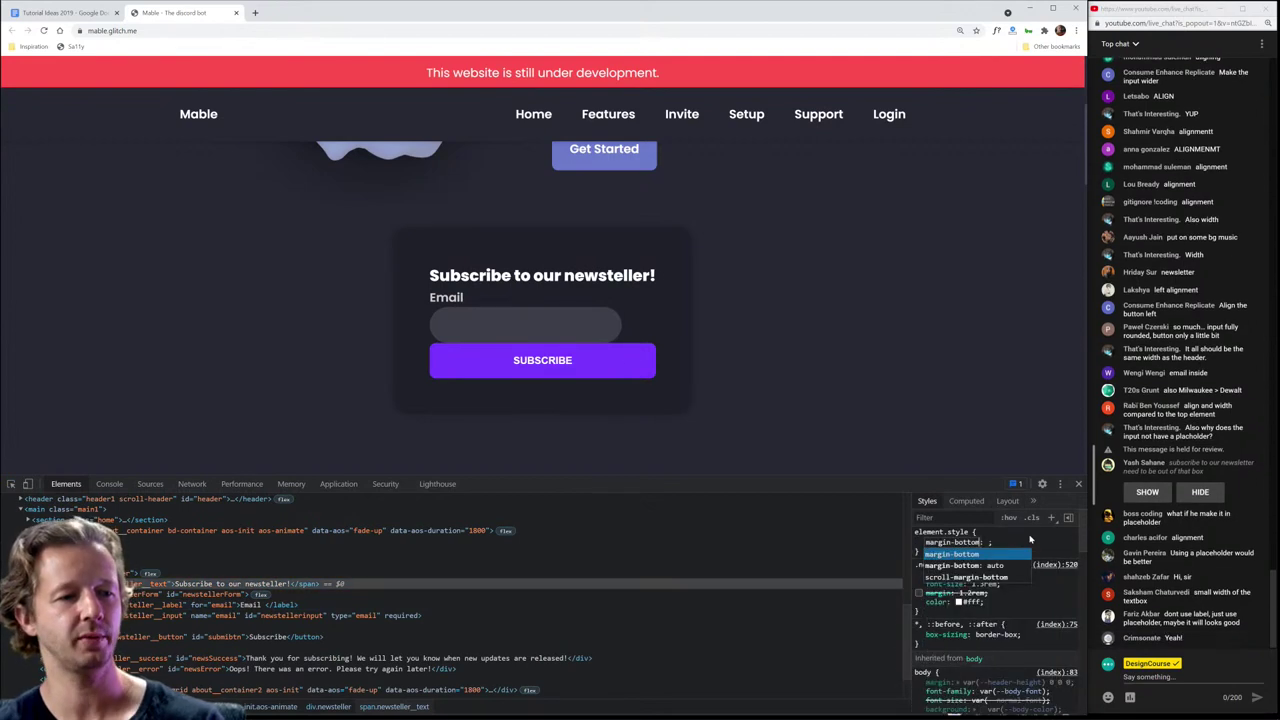
{"action": "type", "text": "2em"}
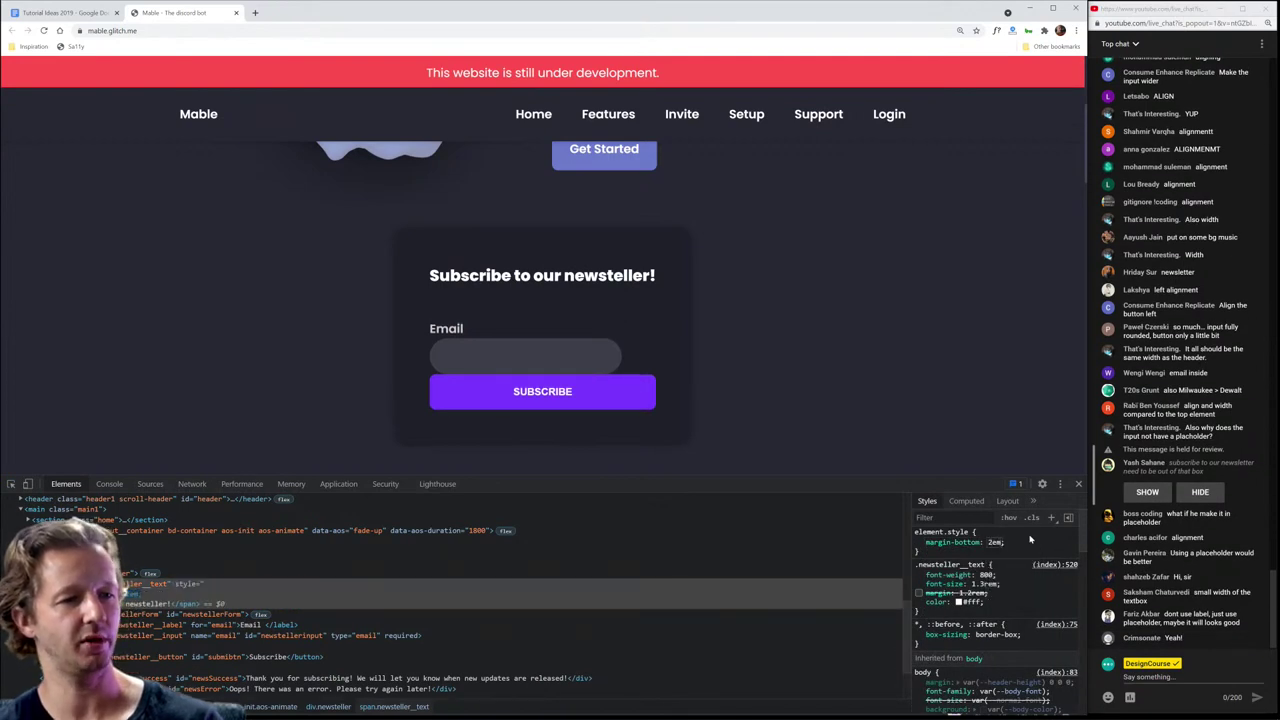
{"action": "key", "text": "BackSpace"}
{"action": "type", "text": ".7"}
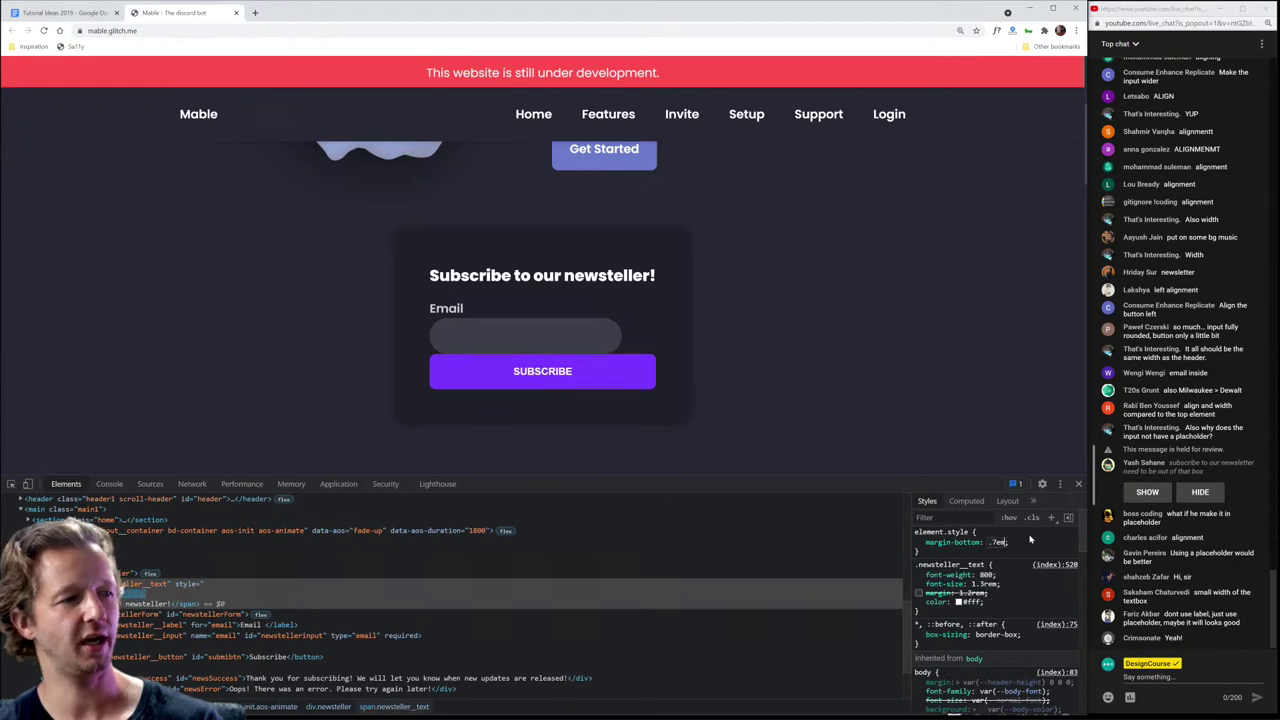
{"action": "key", "text": "Return"}
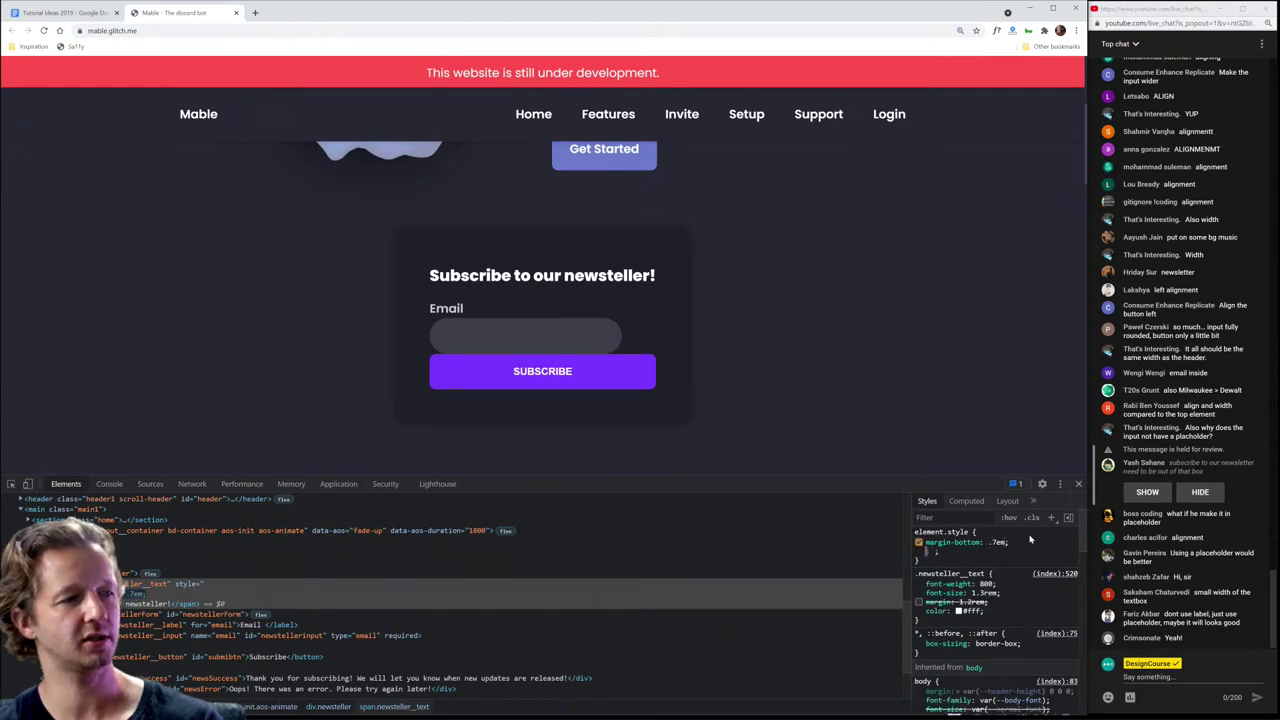
Step: Inspect the newsletter form's Email label and add an inline margin-bottom of .4em, trying .3em and .5em first
{"action": "left_click", "coordinate": [11, 483]}
{"action": "left_click", "coordinate": [433, 309]}
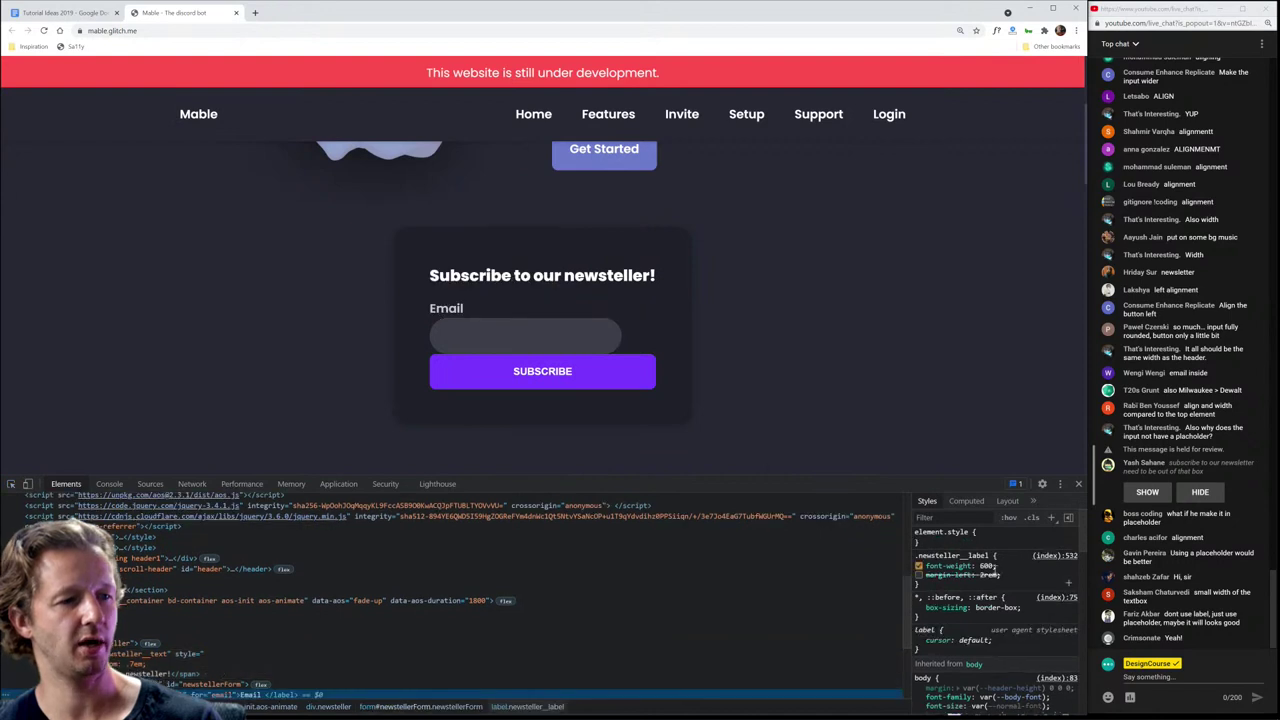
{"action": "left_click", "coordinate": [1016, 538]}
{"action": "type", "text": "margin"}
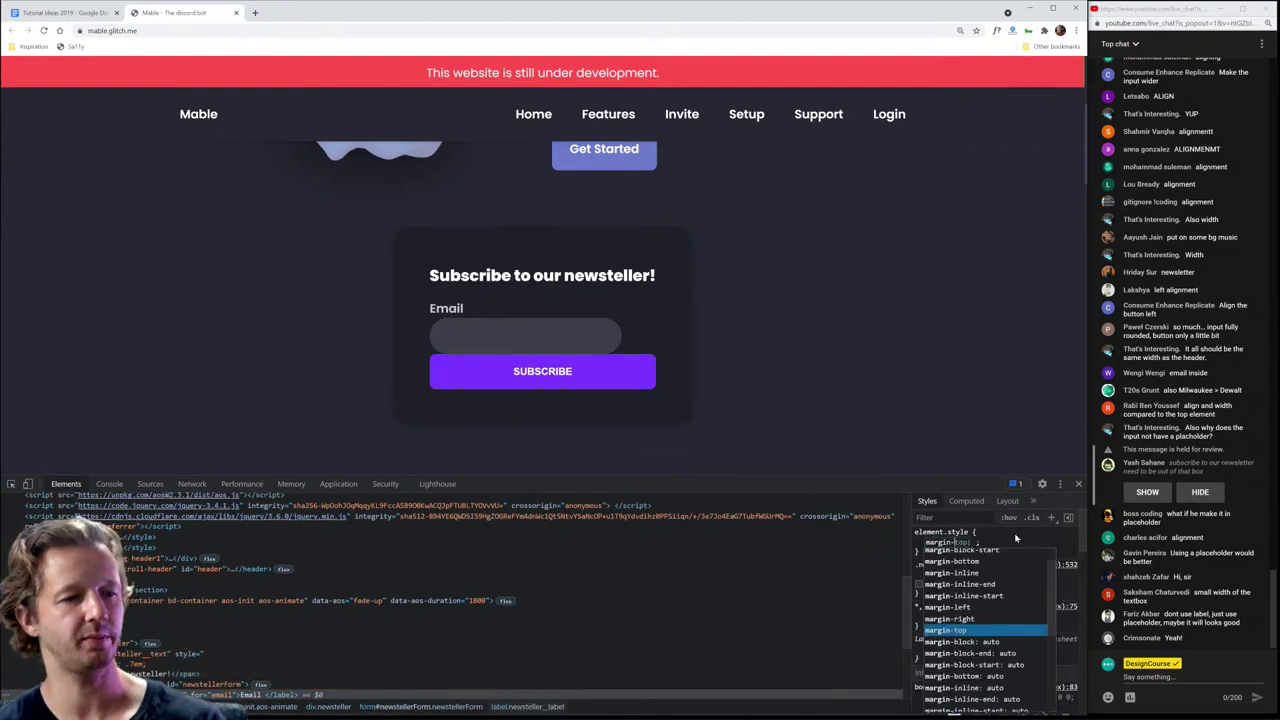
{"action": "type", "text": "-bottom"}
{"action": "key", "text": "Tab"}
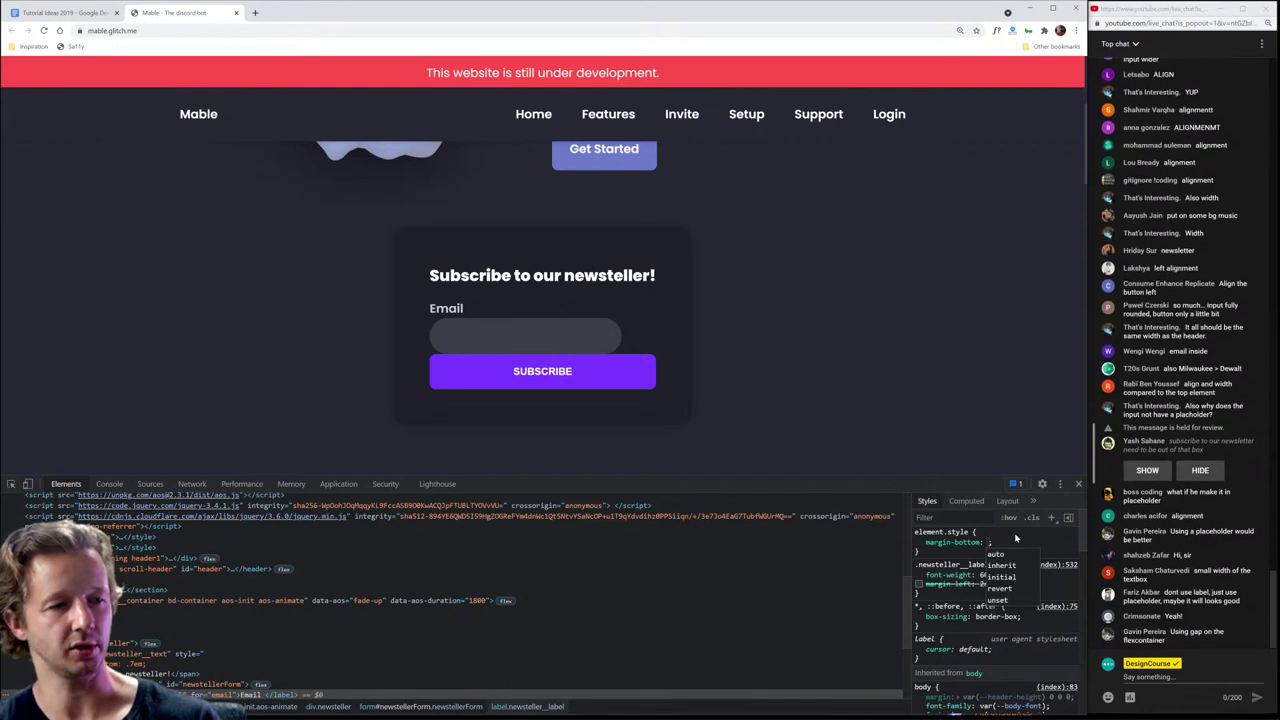
{"action": "type", "text": ".3"}
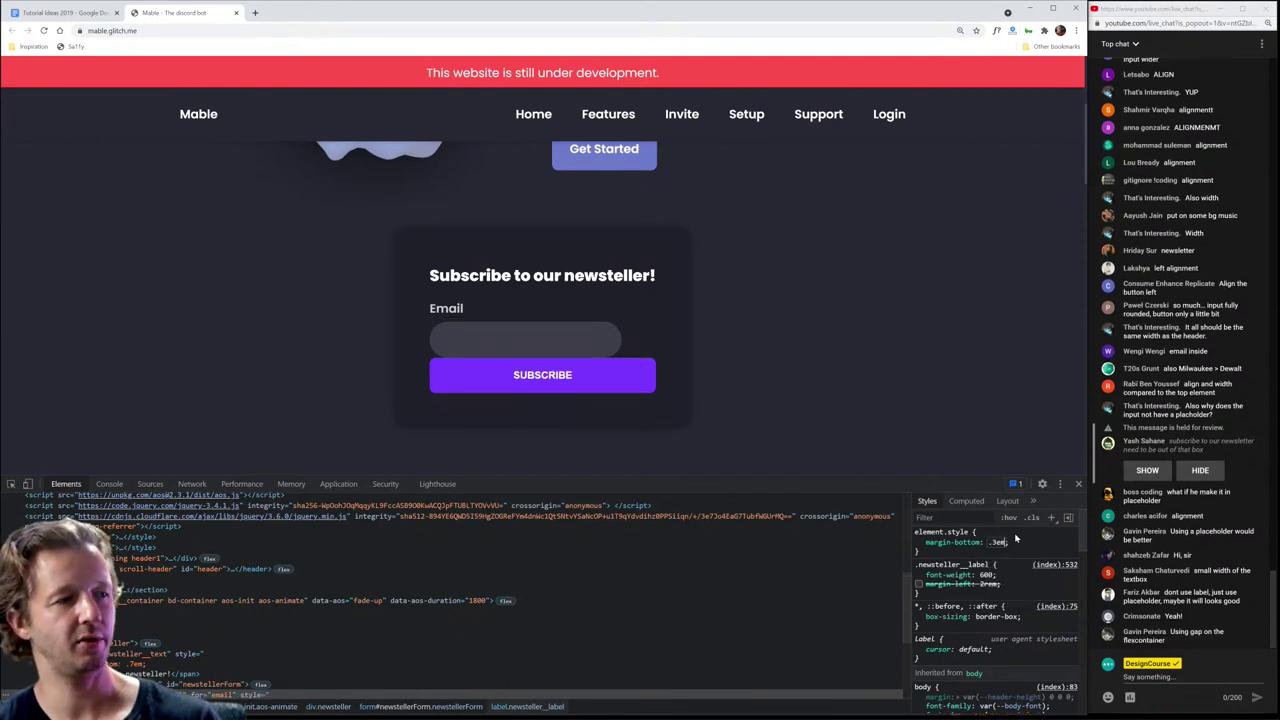
{"action": "key", "text": "BackSpace"}
{"action": "type", "text": "5em"}
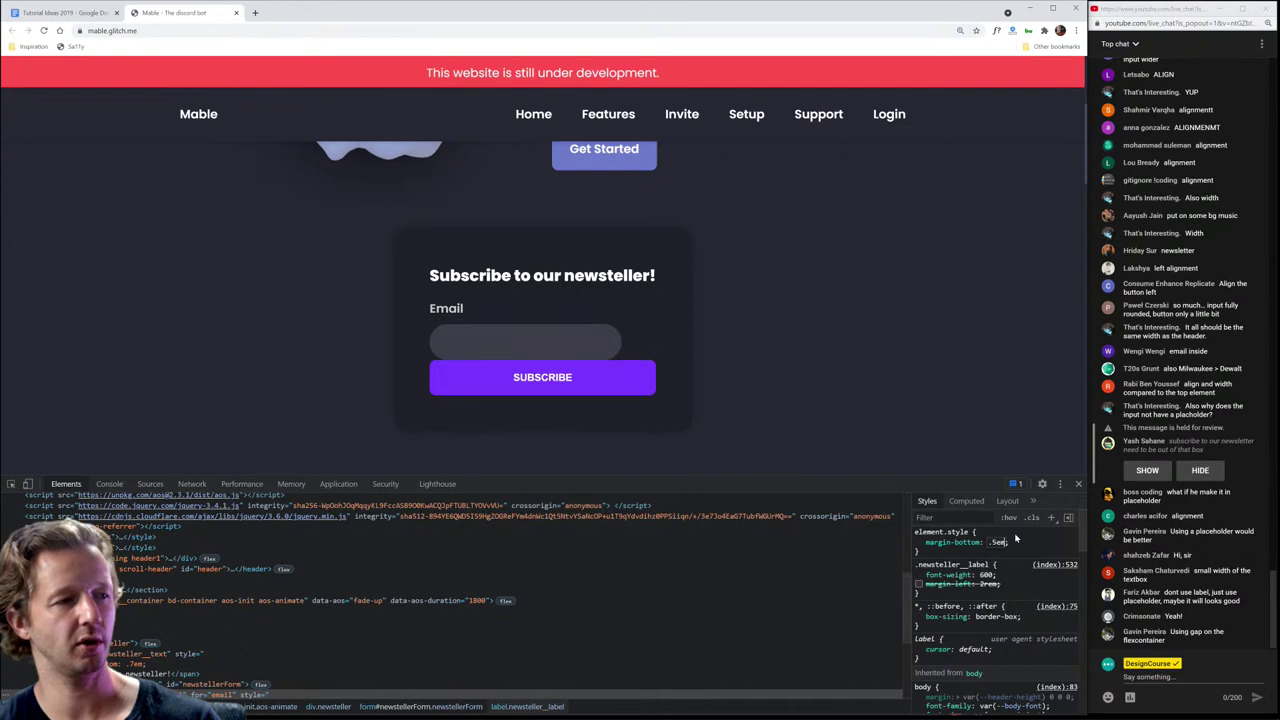
{"action": "key", "text": "BackSpace"}
{"action": "key", "text": "BackSpace"}
{"action": "key", "text": "BackSpace"}
{"action": "type", "text": "3"}
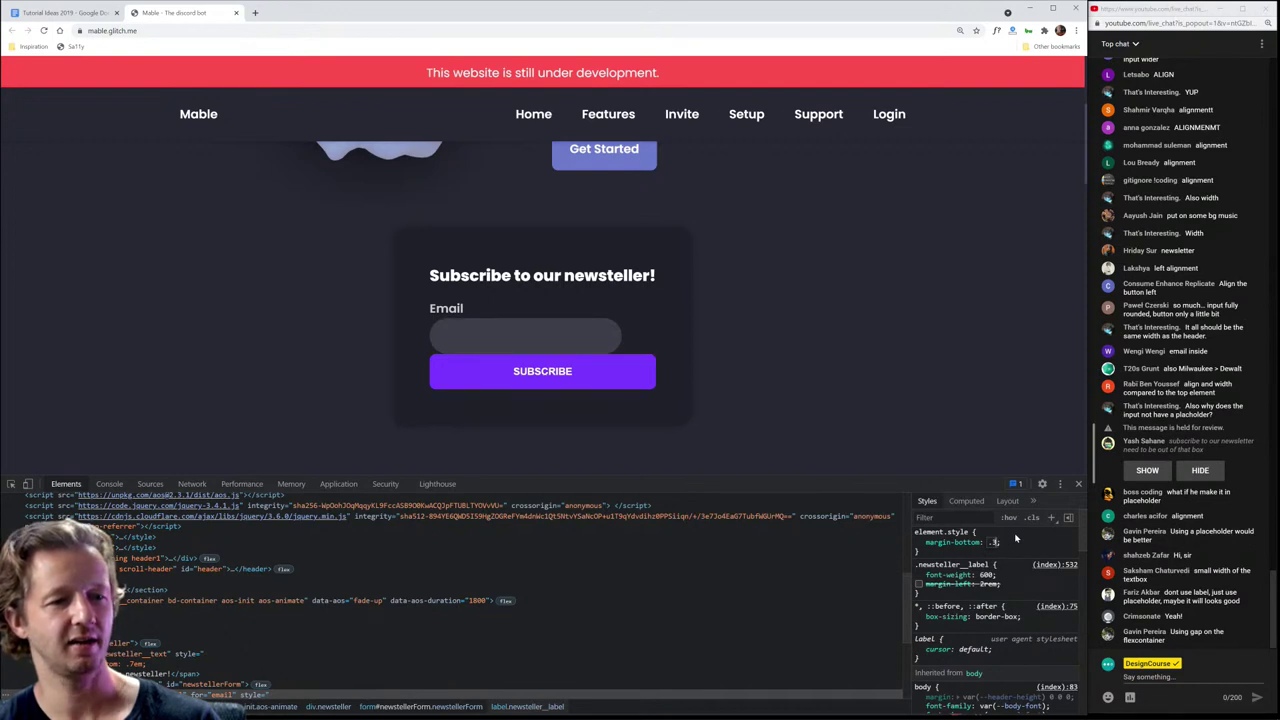
{"action": "key", "text": "BackSpace"}
{"action": "type", "text": "4em"}
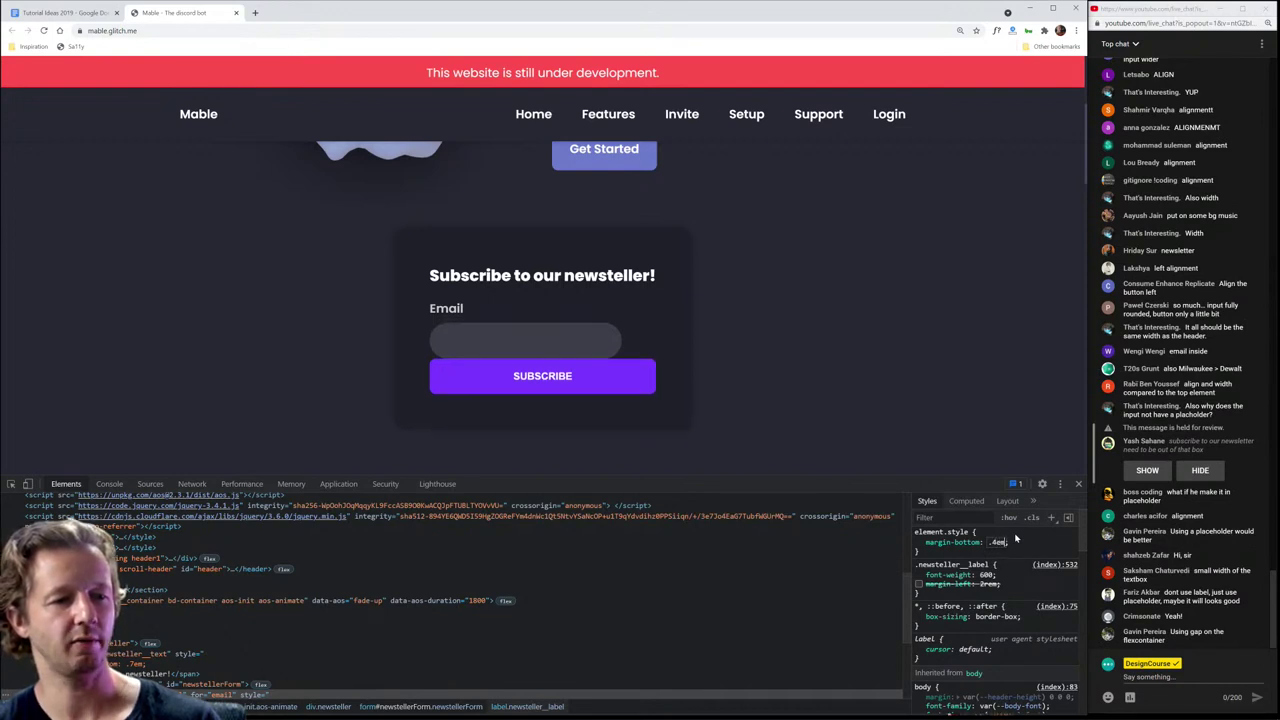
{"action": "left_click", "coordinate": [914, 537]}
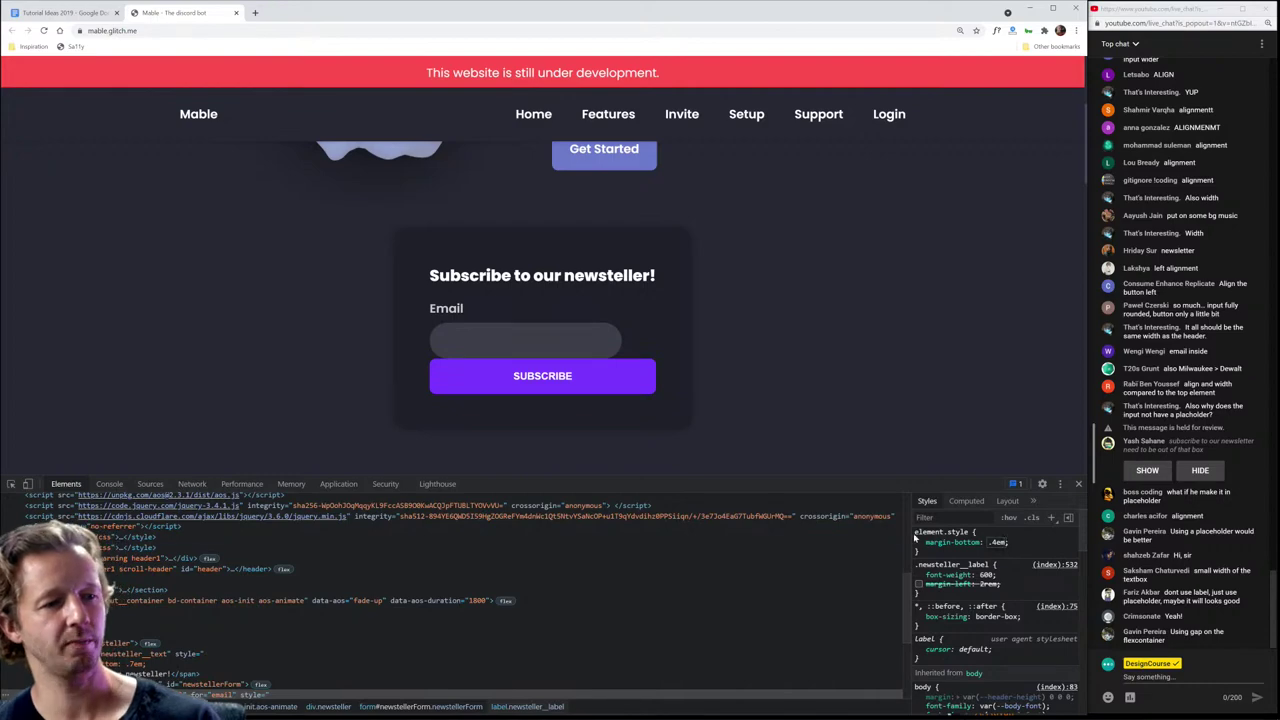
Step: Inspect the section container around the newsletter card and the styles of its Email input field
{"action": "left_click", "coordinate": [11, 483]}
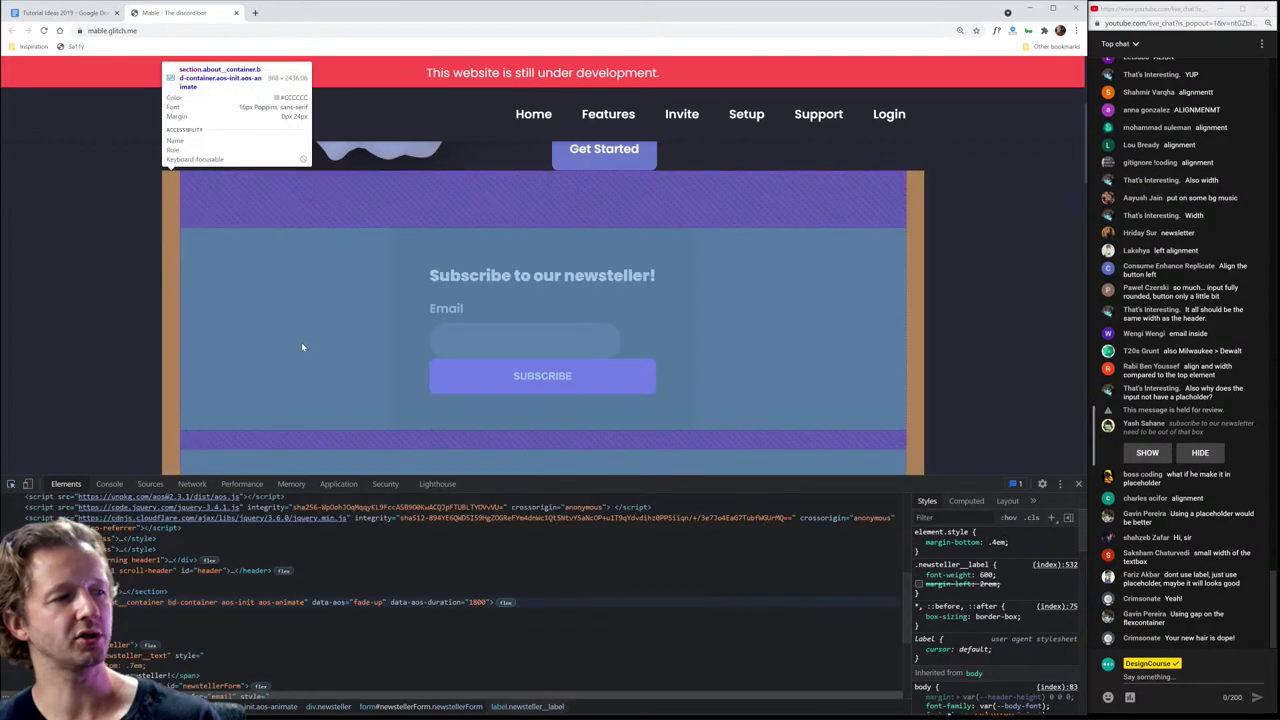
{"action": "left_click", "coordinate": [302, 347]}
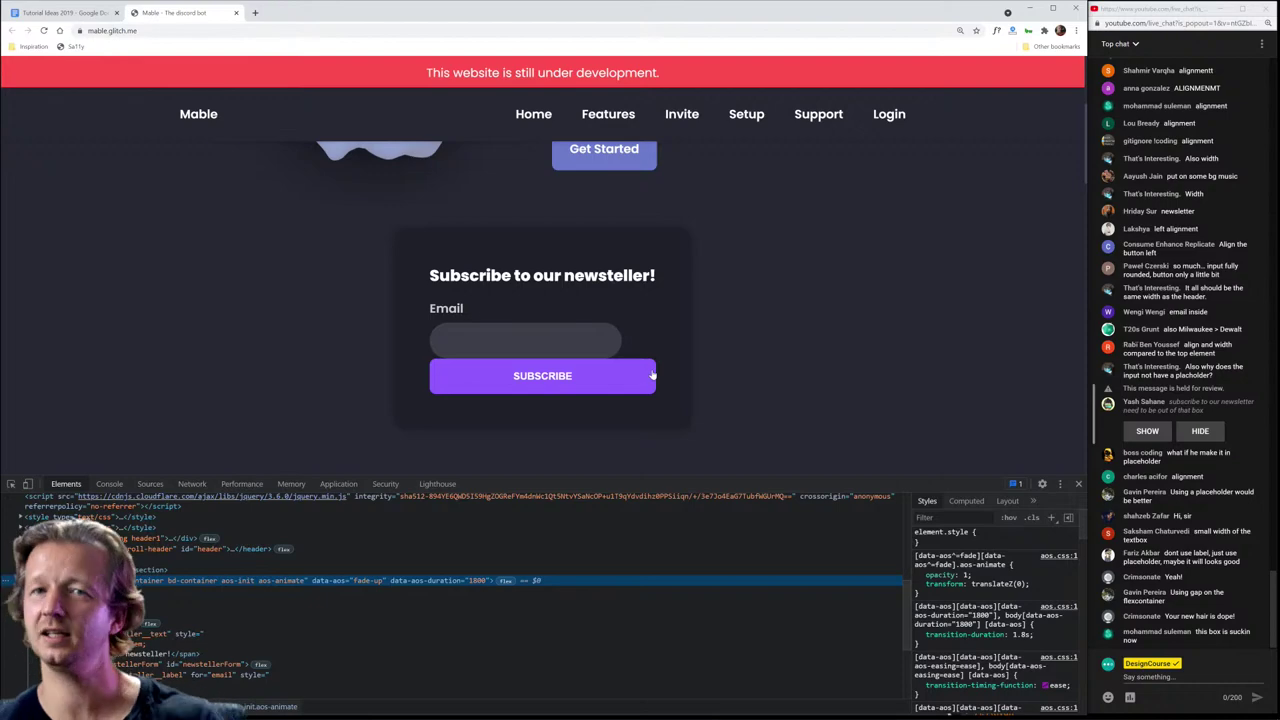
{"action": "left_click", "coordinate": [11, 484]}
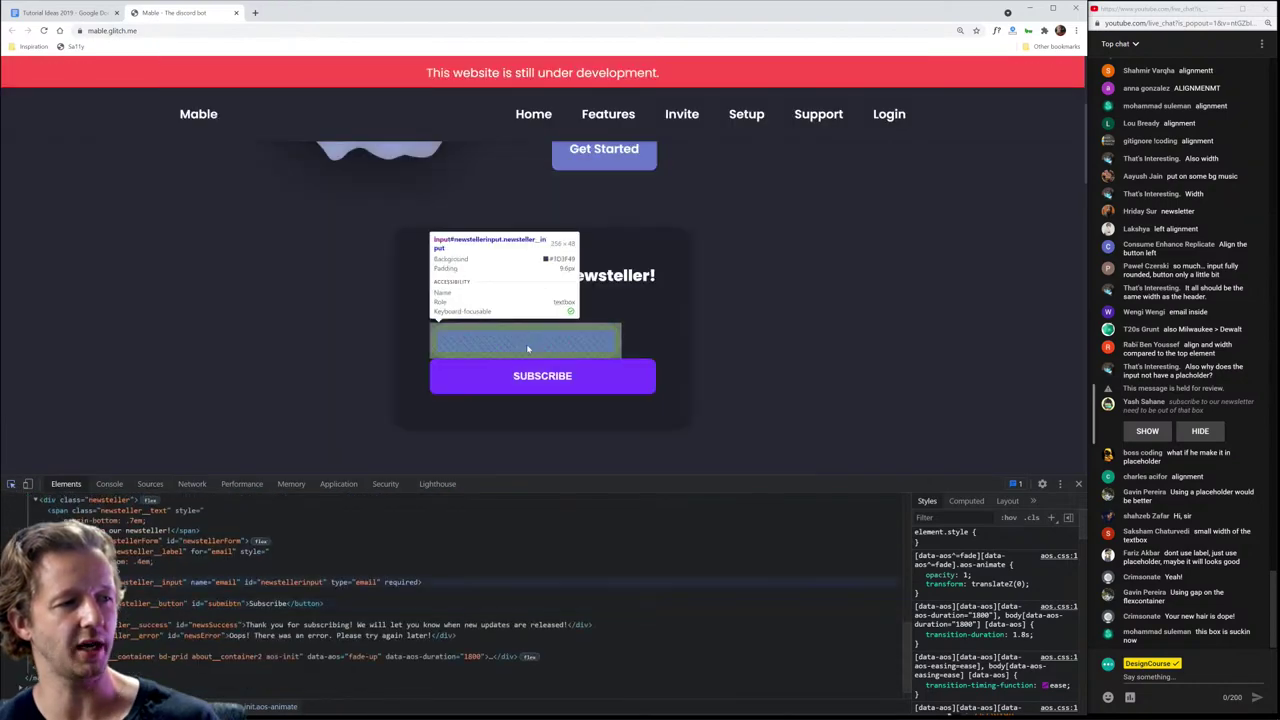
{"action": "left_click", "coordinate": [545, 346]}
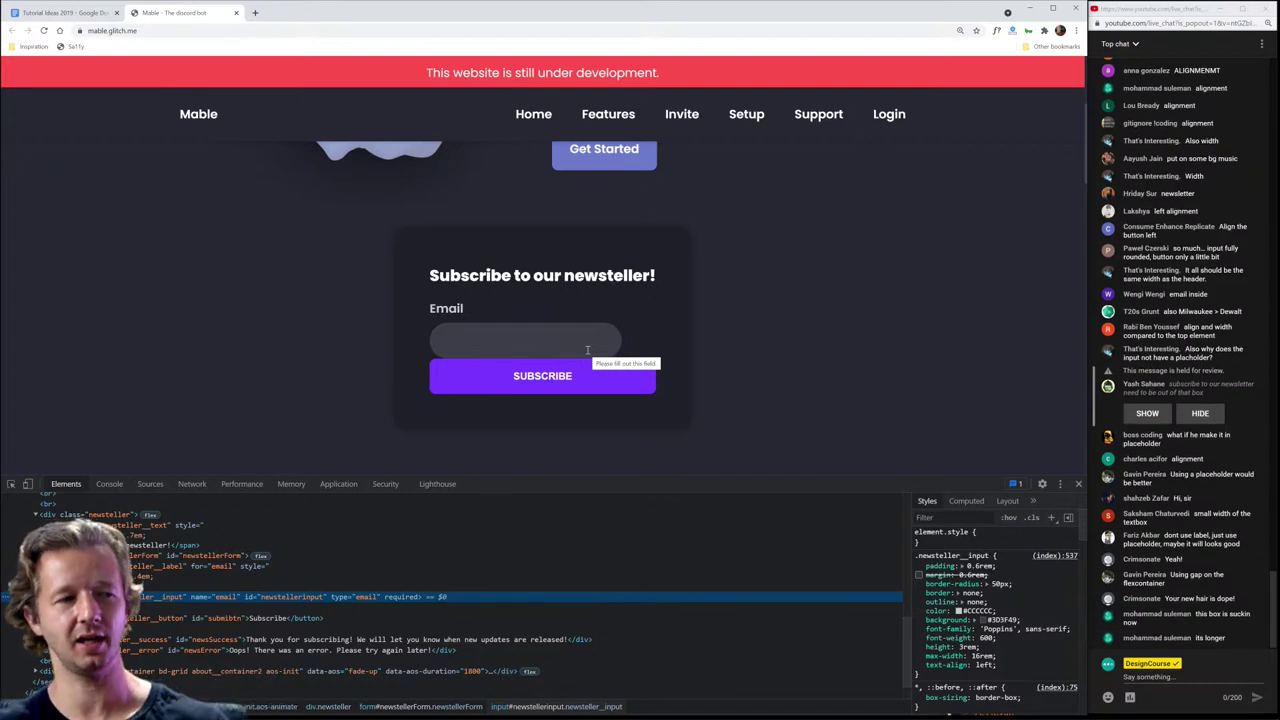
Step: Inspect the newsletter's Subscribe button and set border-radius to .4em in its .newsteller__button rule
{"action": "left_click", "coordinate": [9, 485]}
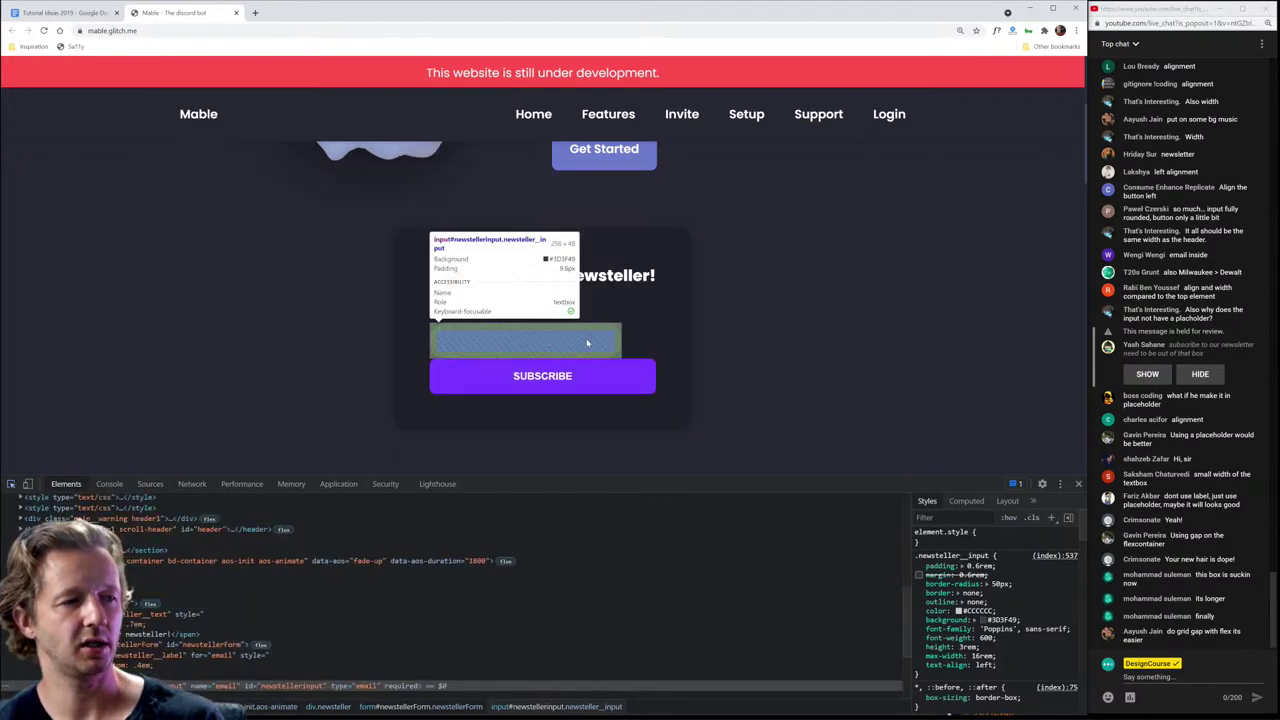
{"action": "left_click", "coordinate": [595, 376]}
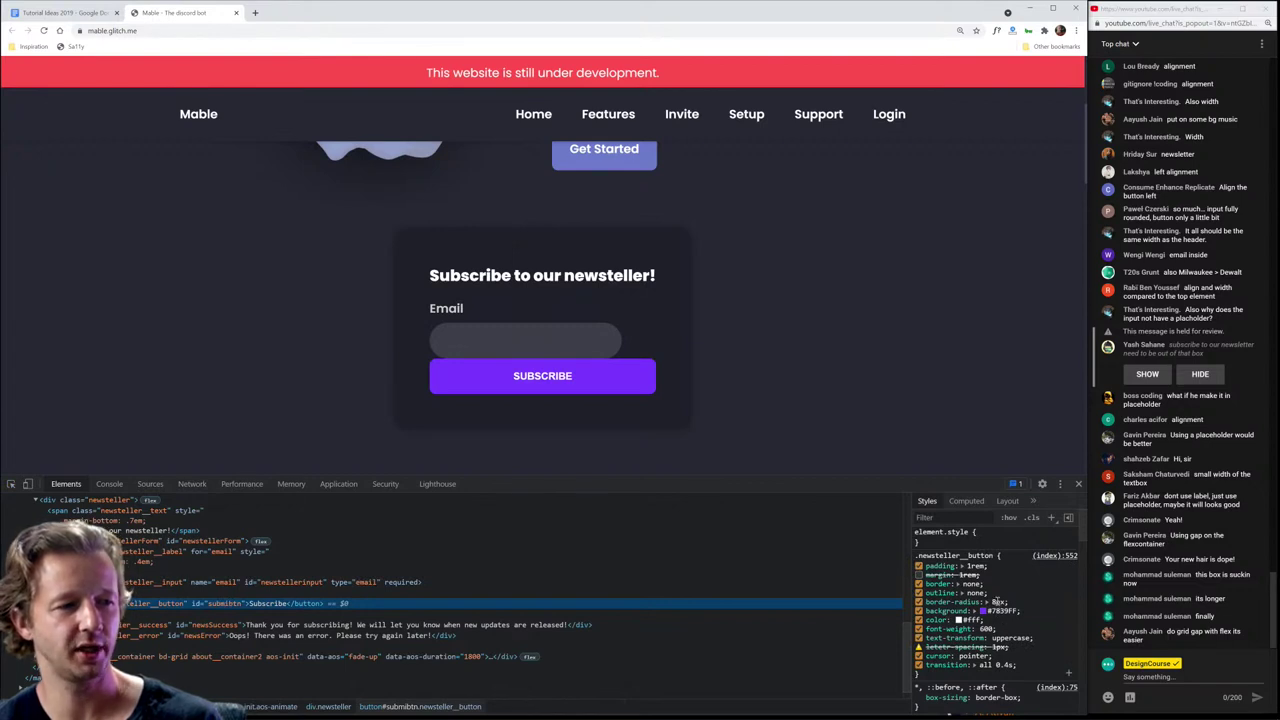
{"action": "left_click", "coordinate": [996, 601]}
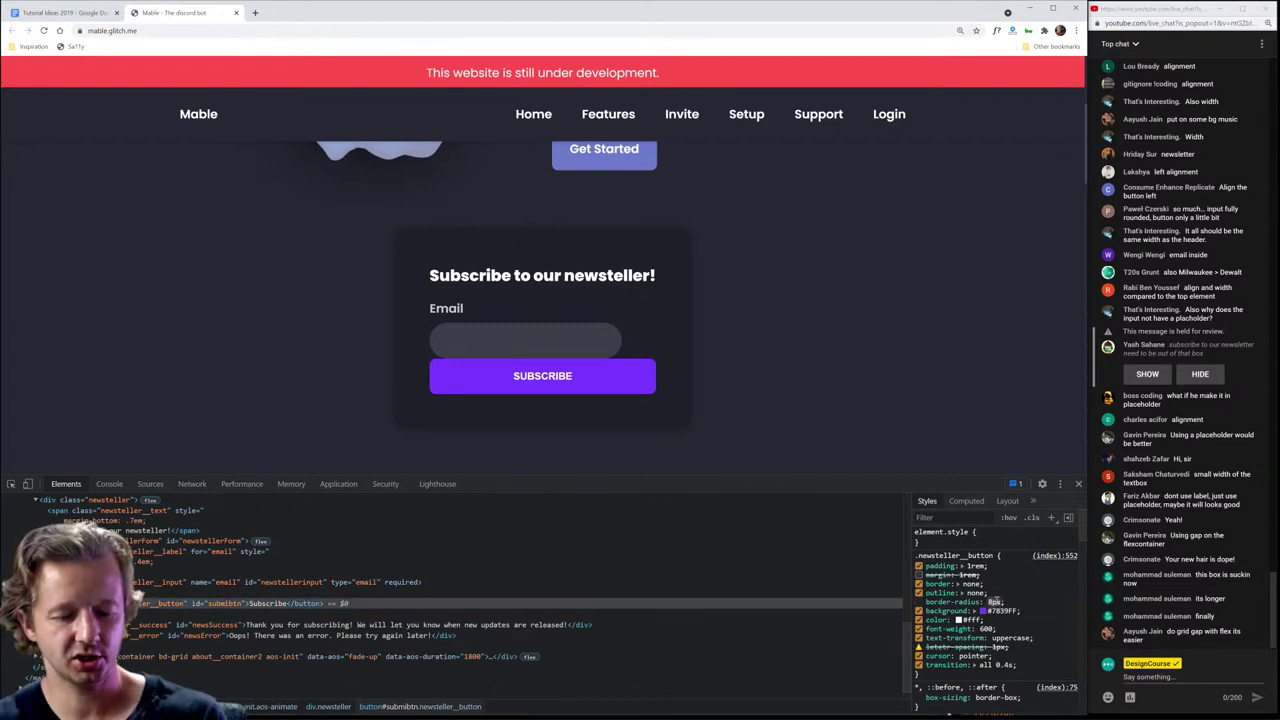
{"action": "type", "text": ".4"}
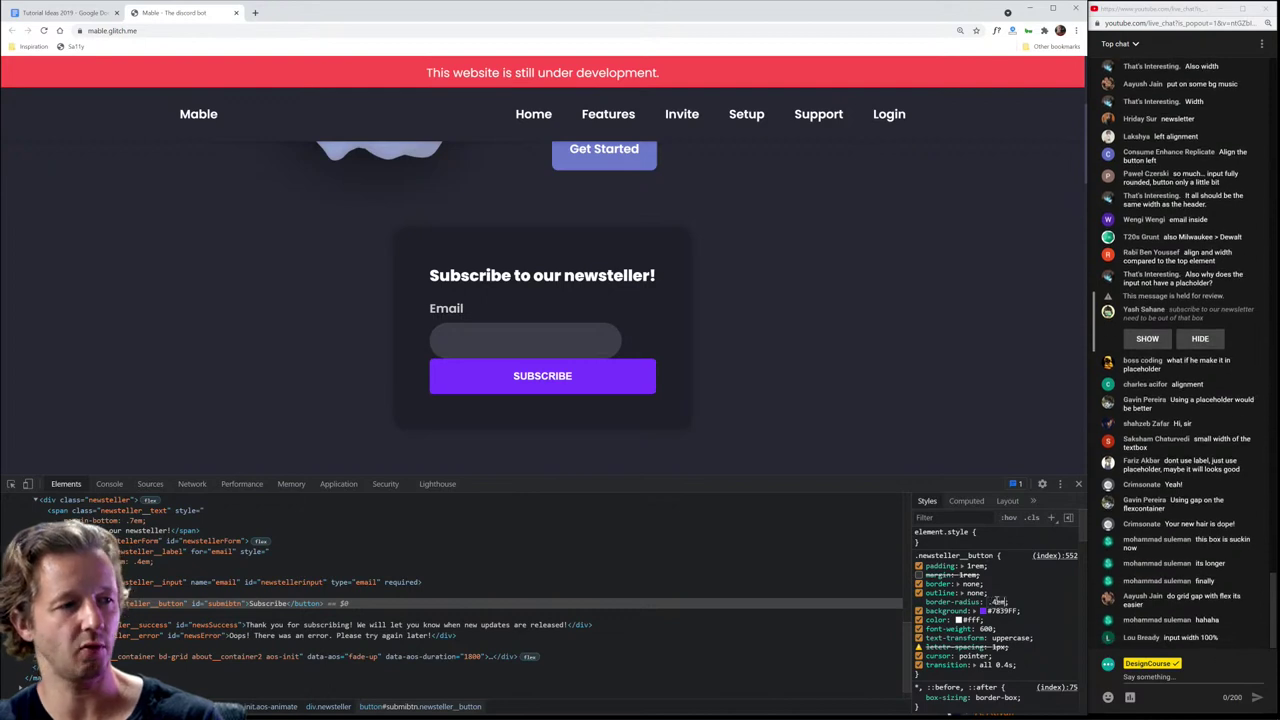
{"action": "type", "text": "em"}
{"action": "key", "text": "Tab"}
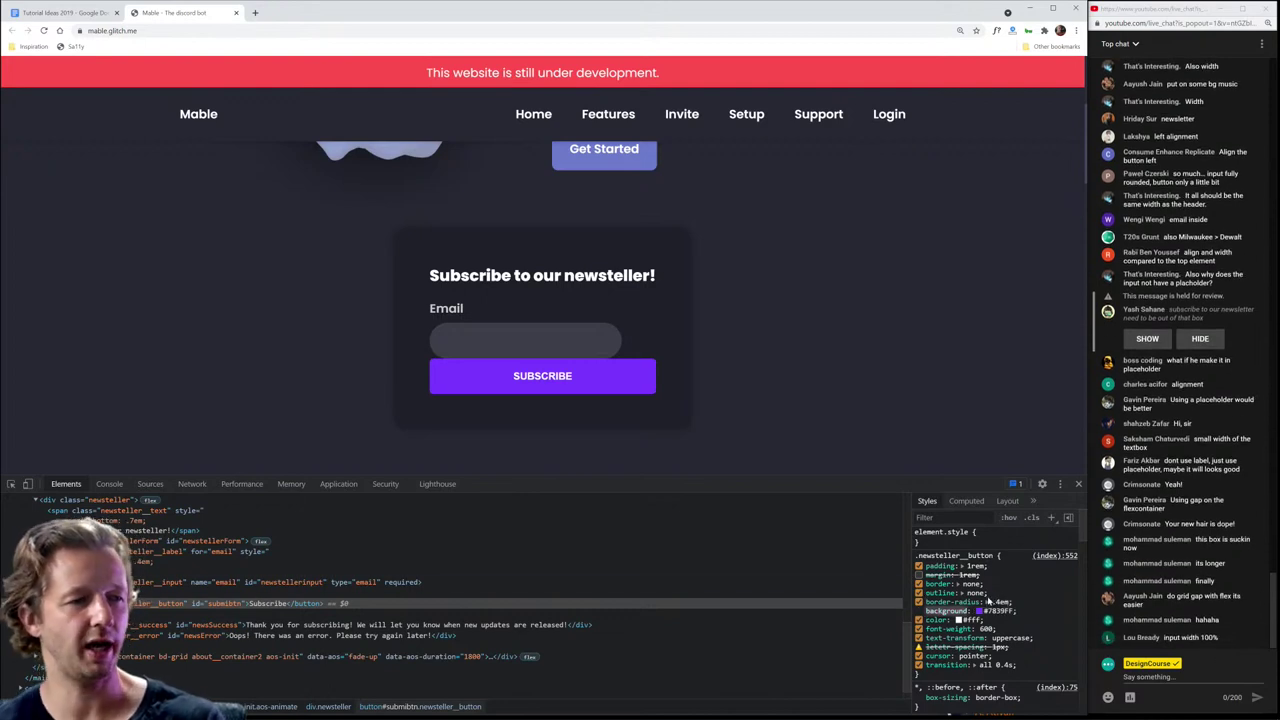
{"action": "key", "text": "shift+Tab"}
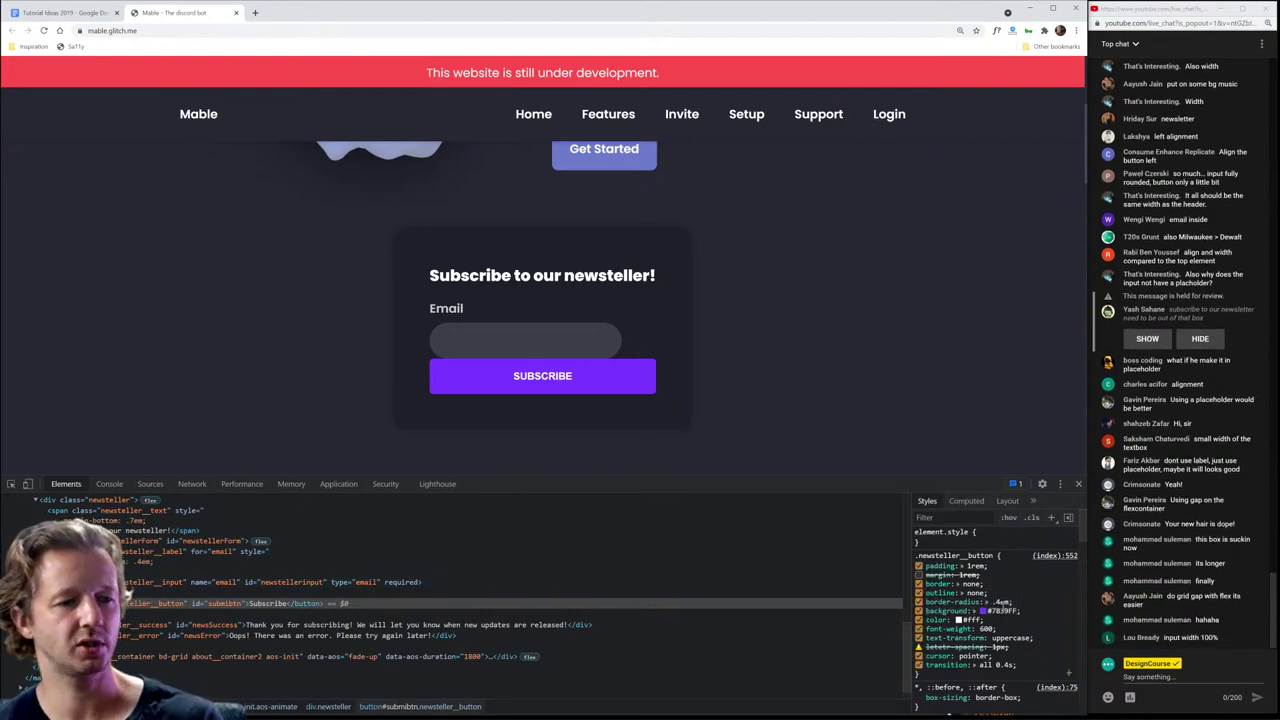
Step: Inspect the newsletter's Email input field and set border-radius to .4em in its .newsteller__input rule
{"action": "left_click", "coordinate": [571, 342]}
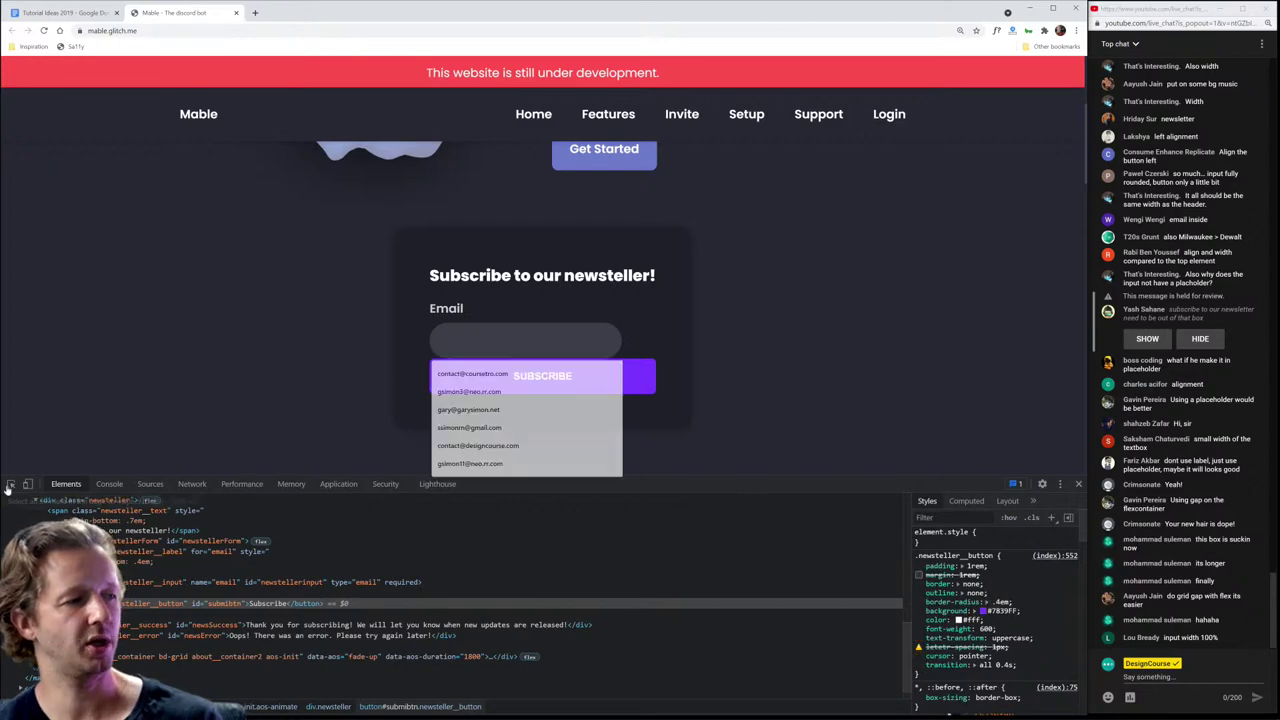
{"action": "left_click", "coordinate": [11, 484]}
{"action": "left_click", "coordinate": [487, 335]}
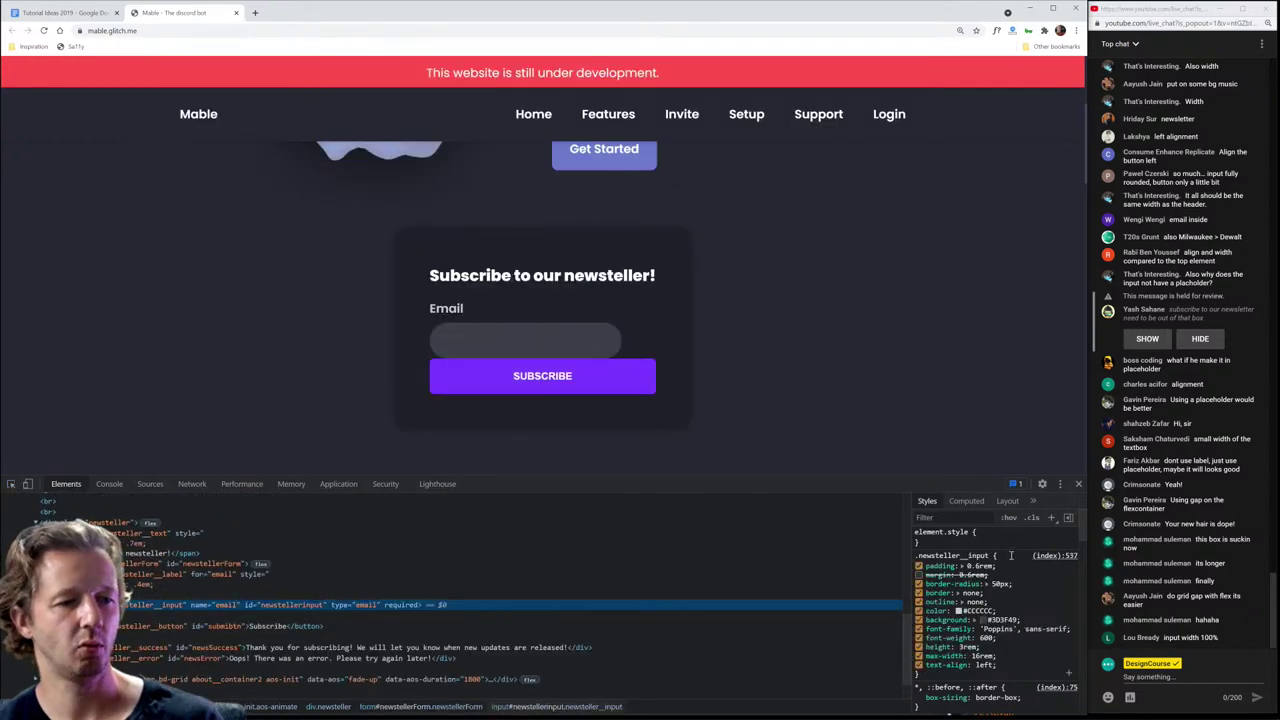
{"action": "left_click", "coordinate": [1003, 669]}
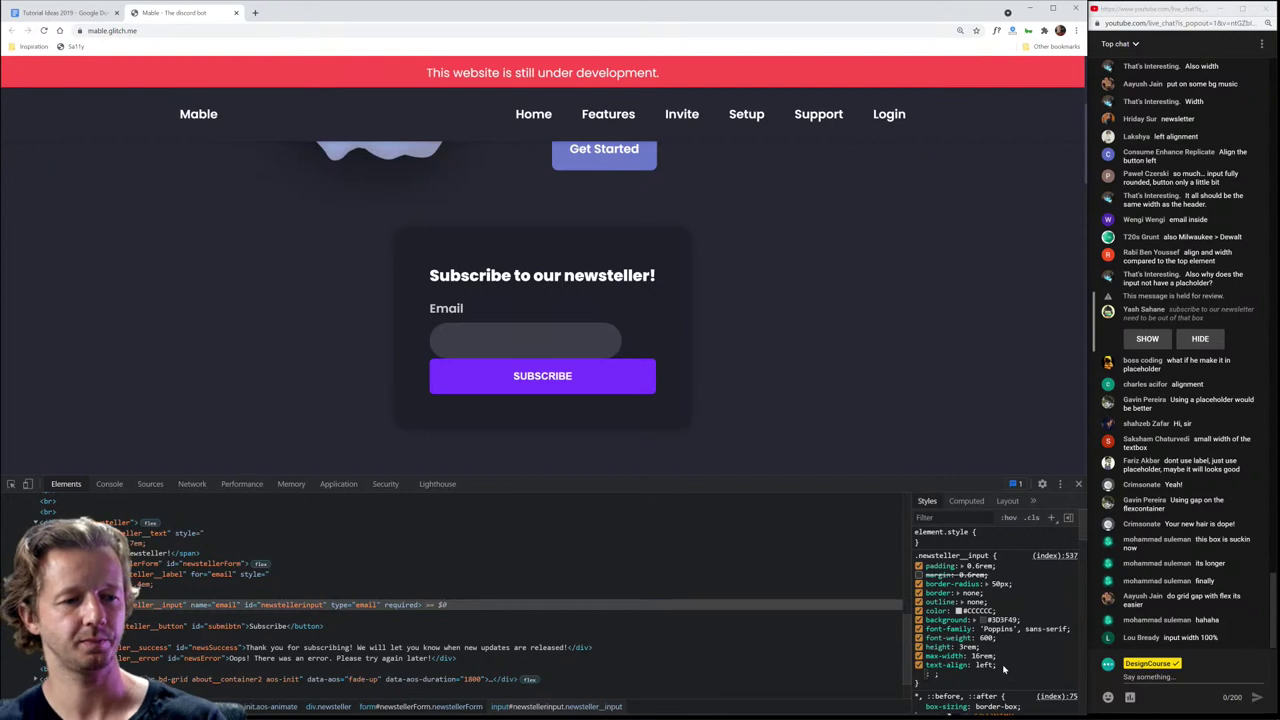
{"action": "left_click", "coordinate": [998, 584]}
{"action": "type", "text": ".4em"}
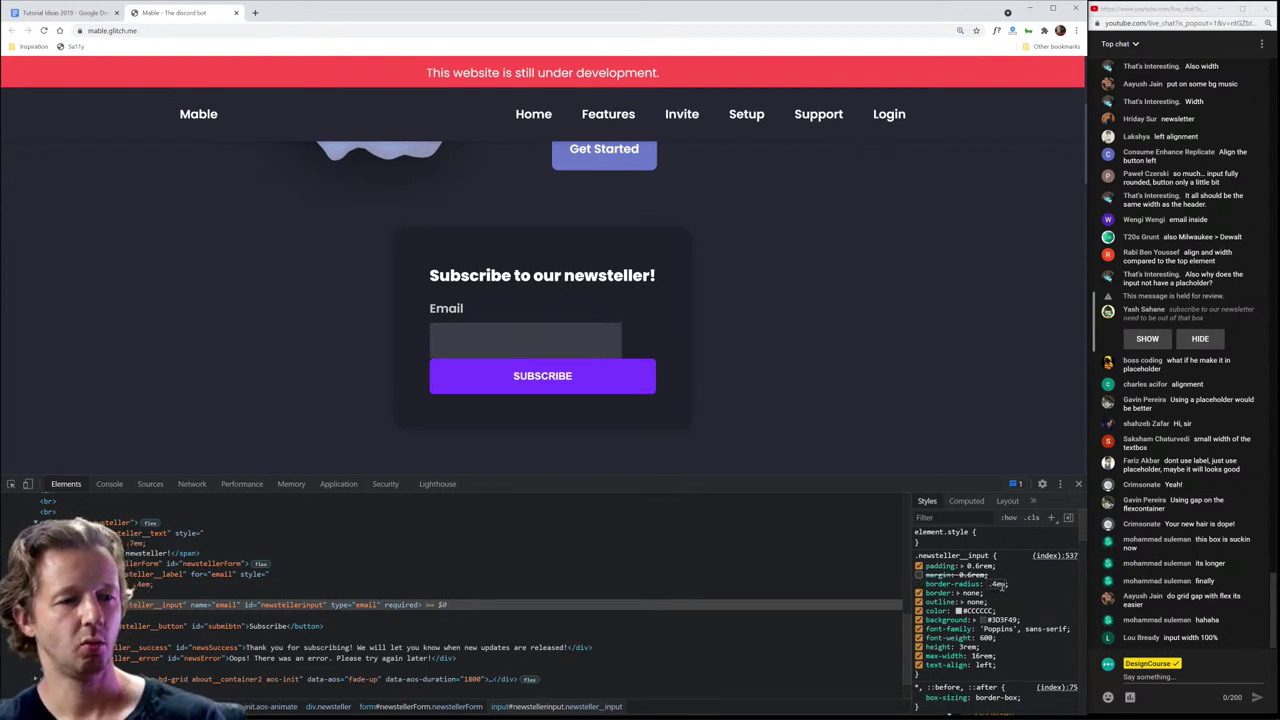
Step: Add margin-bottom: 3em to the .newsteller__input rule, trying 2em first
{"action": "left_click", "coordinate": [1034, 591]}
{"action": "left_click", "coordinate": [1034, 591]}
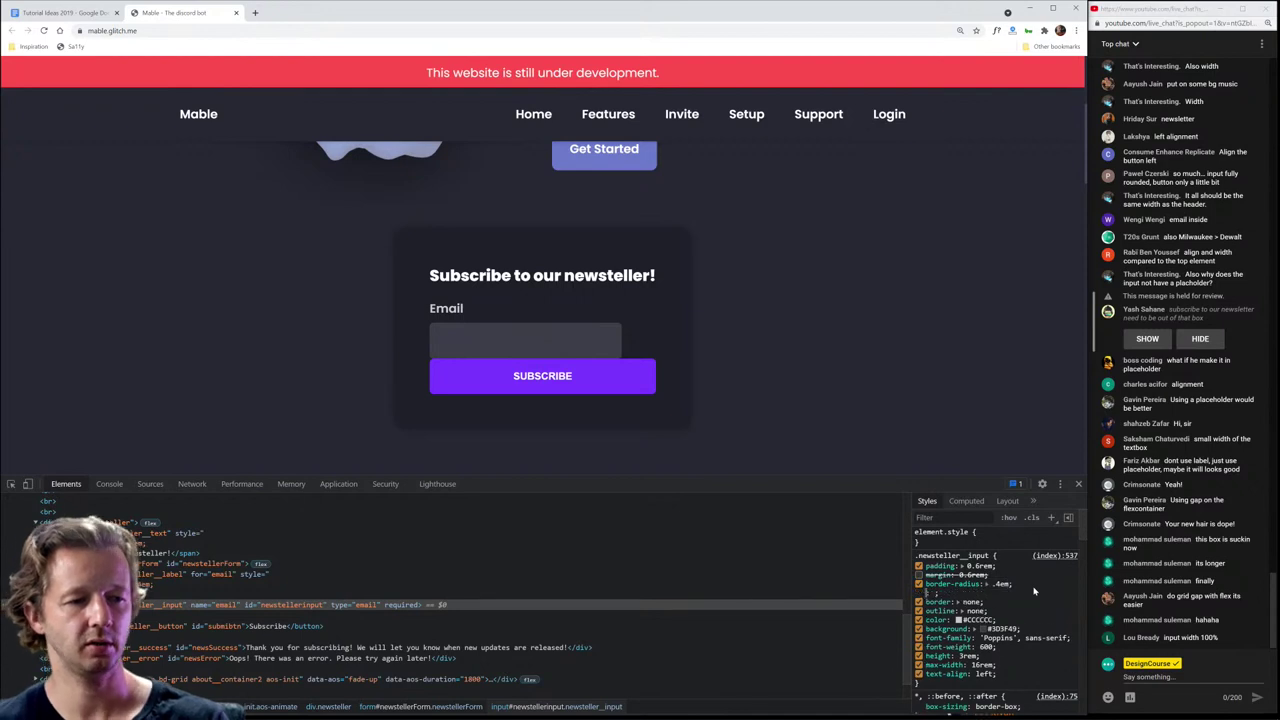
{"action": "type", "text": "margin-bottom"}
{"action": "key", "text": "Tab"}
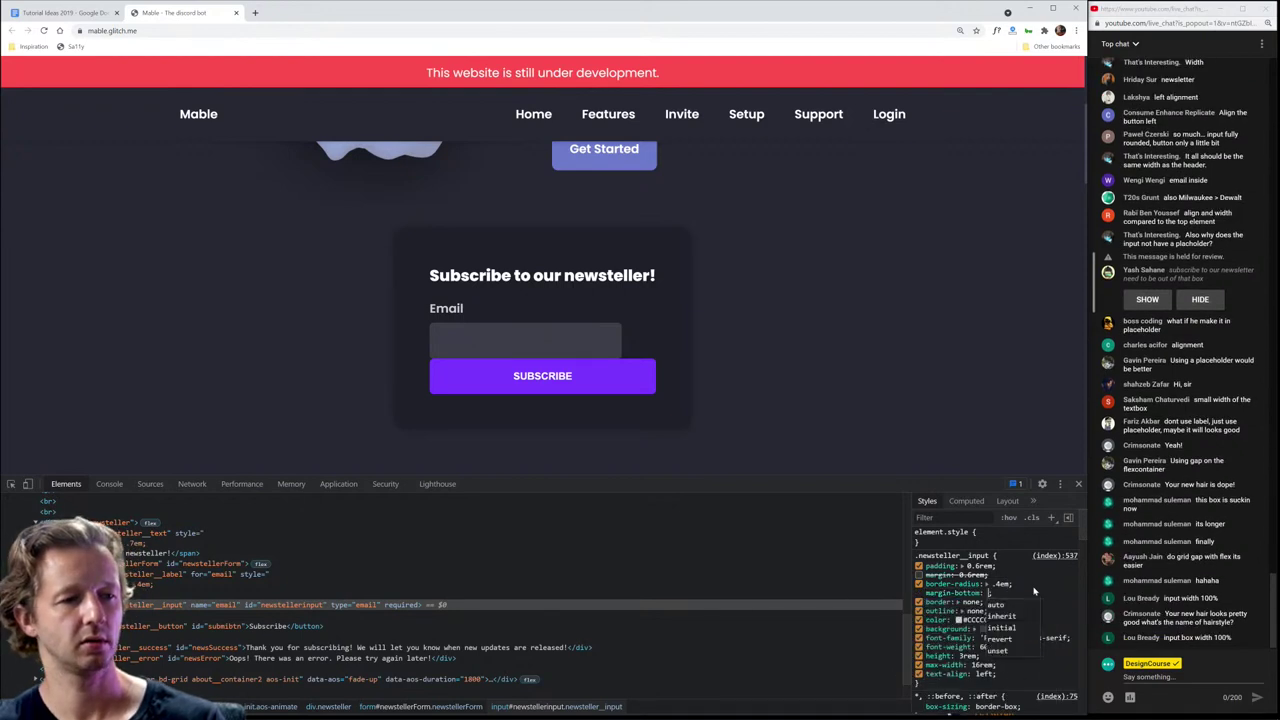
{"action": "type", "text": "2em"}
{"action": "key", "text": "BackSpace"}
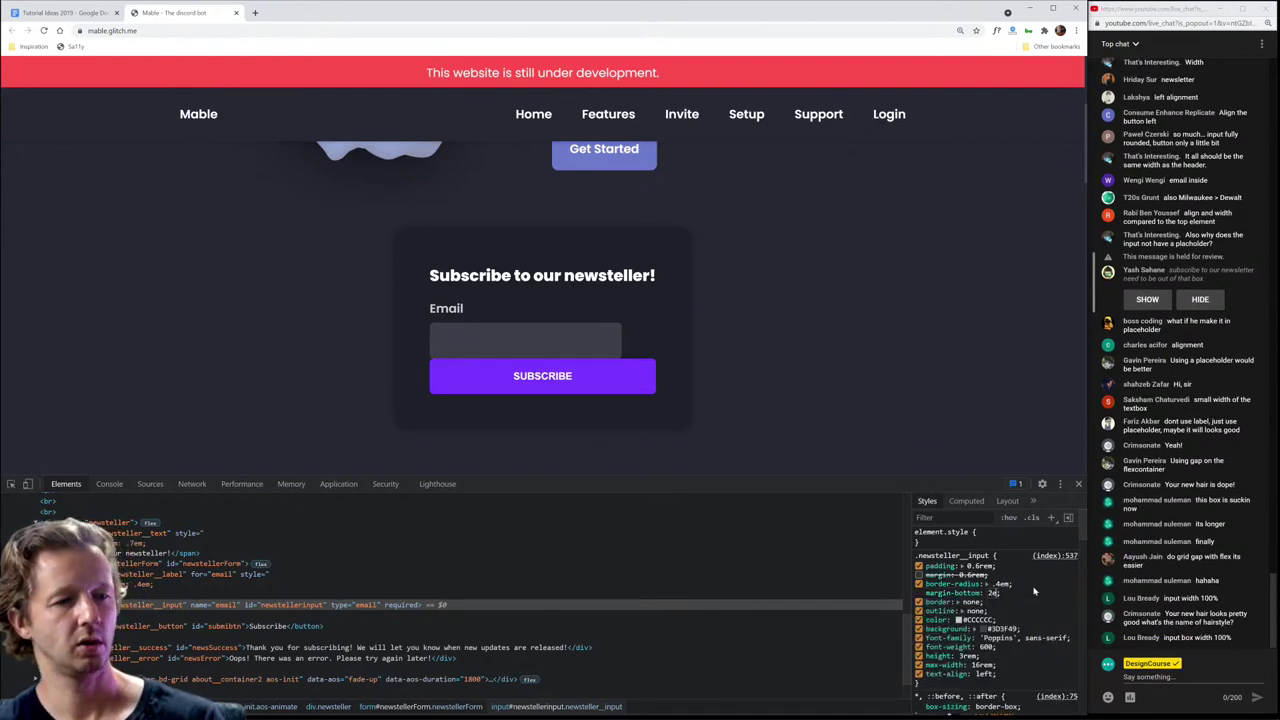
{"action": "type", "text": "4"}
{"action": "key", "text": "BackSpace"}
{"action": "type", "text": "3em"}
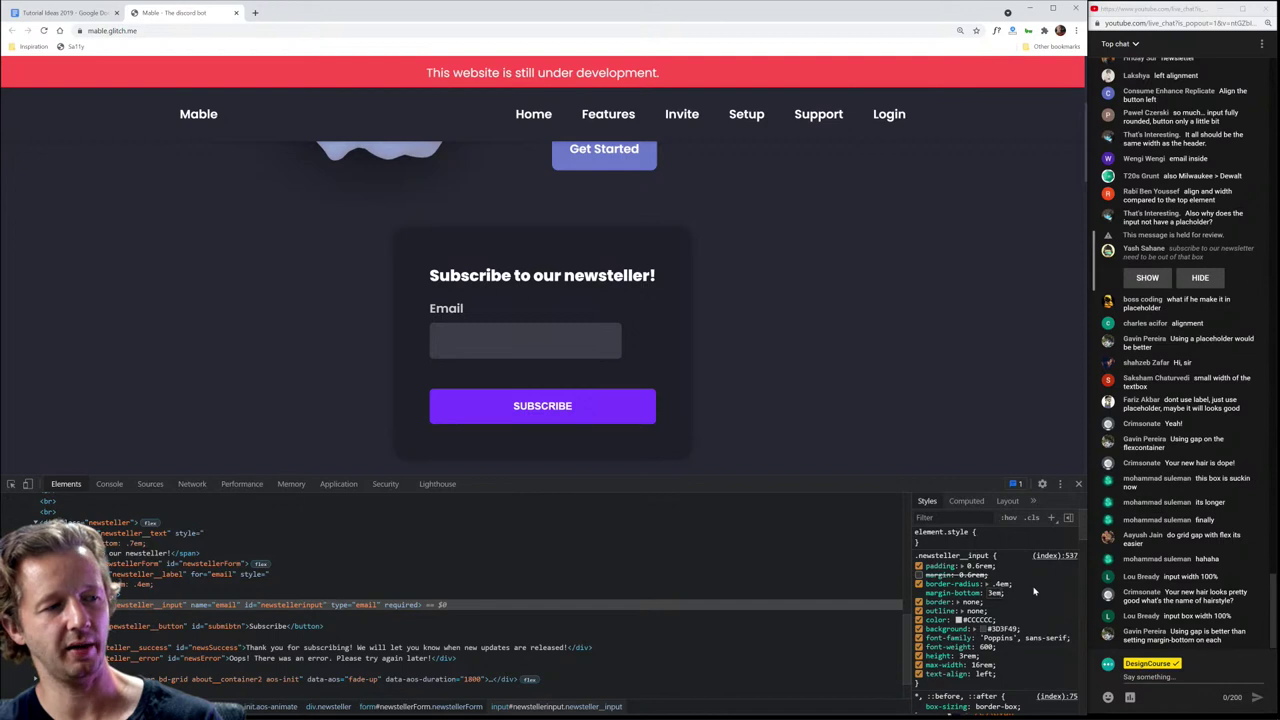
Step: Disable the max-width declaration in the .newsteller__input rule so the field fills the form's width
{"action": "left_click", "coordinate": [12, 484]}
{"action": "left_click", "coordinate": [12, 484]}
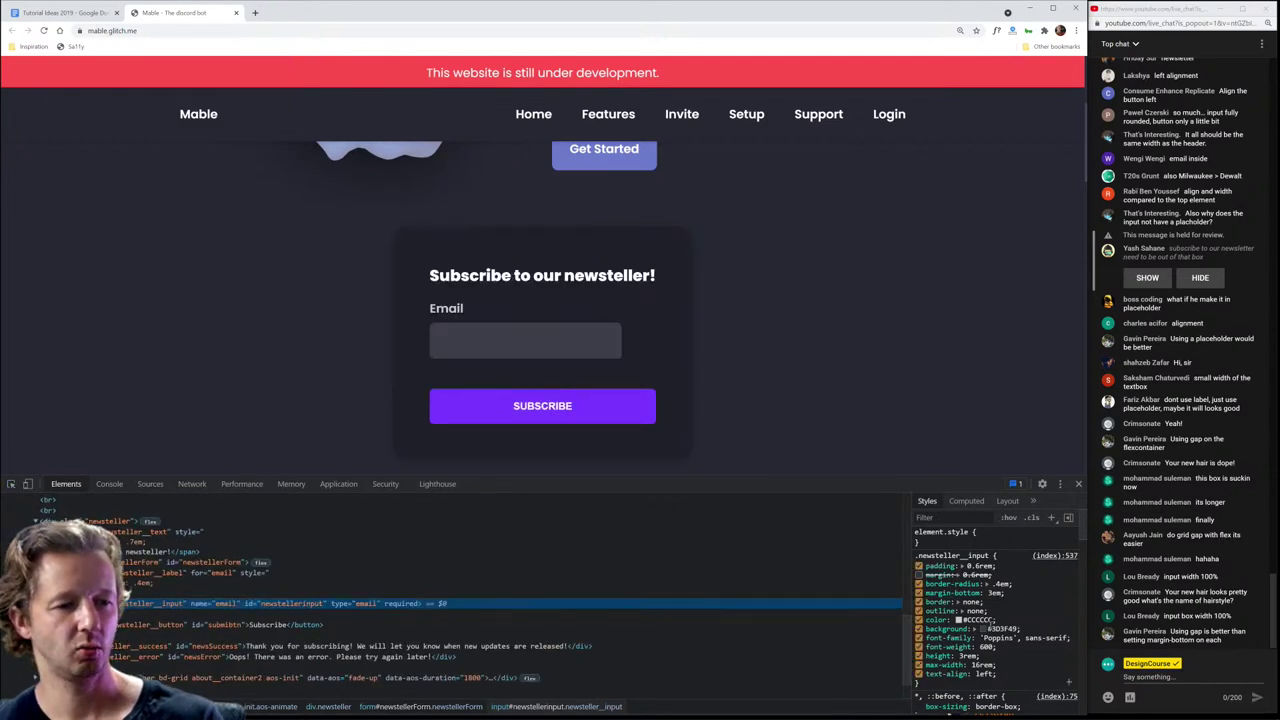
{"action": "left_click", "coordinate": [919, 665]}
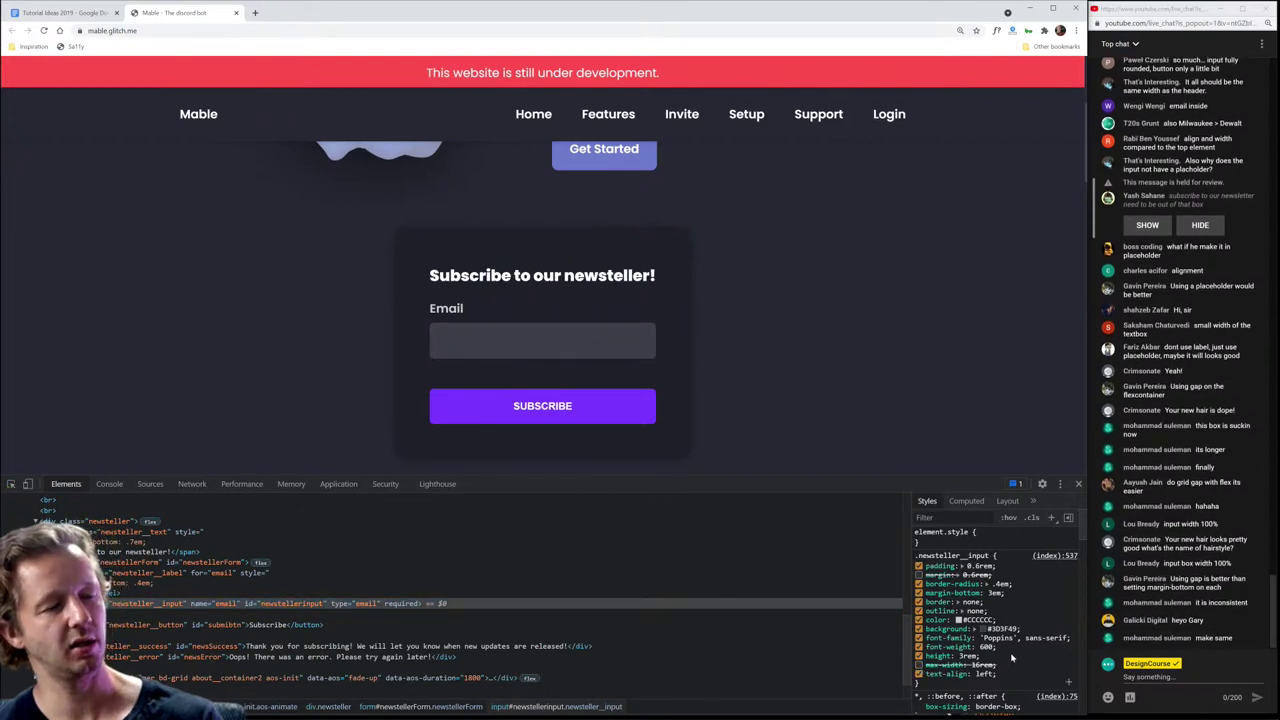
Step: Inspect the newsletter form's Email label and add an inline margin-top of 1em
{"action": "left_click", "coordinate": [12, 484]}
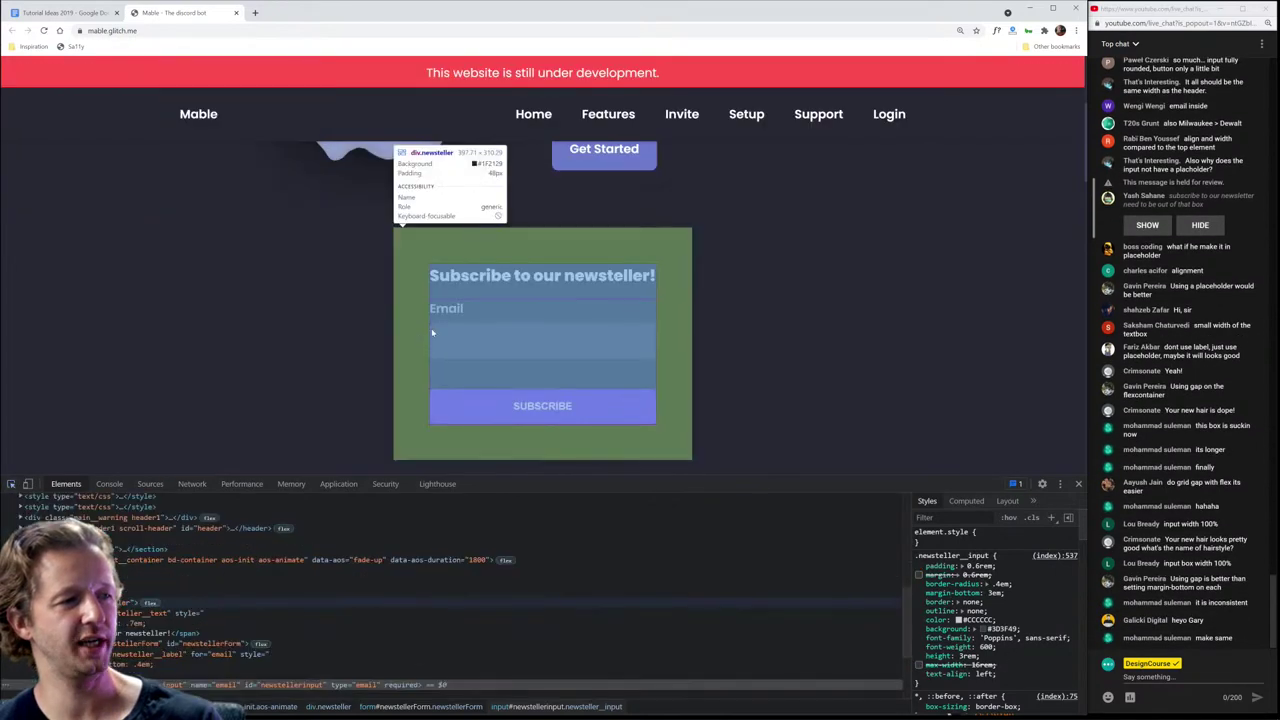
{"action": "left_click", "coordinate": [446, 309]}
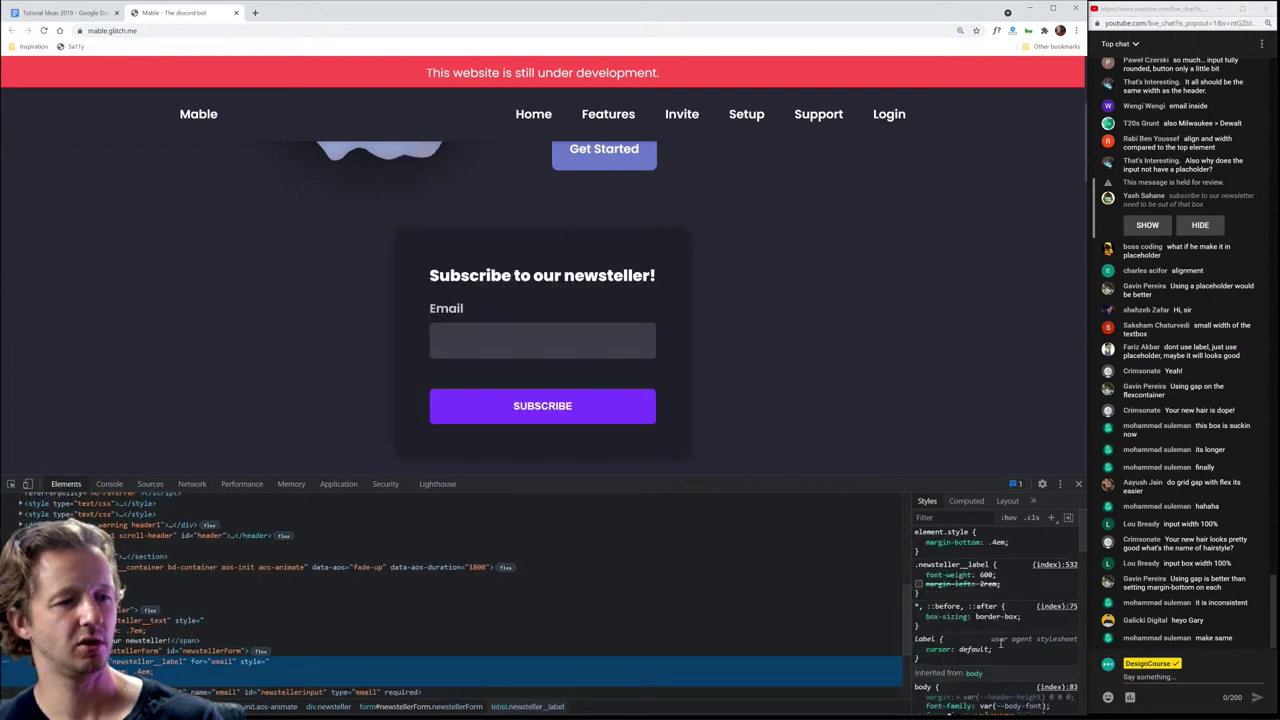
{"action": "left_click", "coordinate": [1018, 546]}
{"action": "type", "text": "margin-top"}
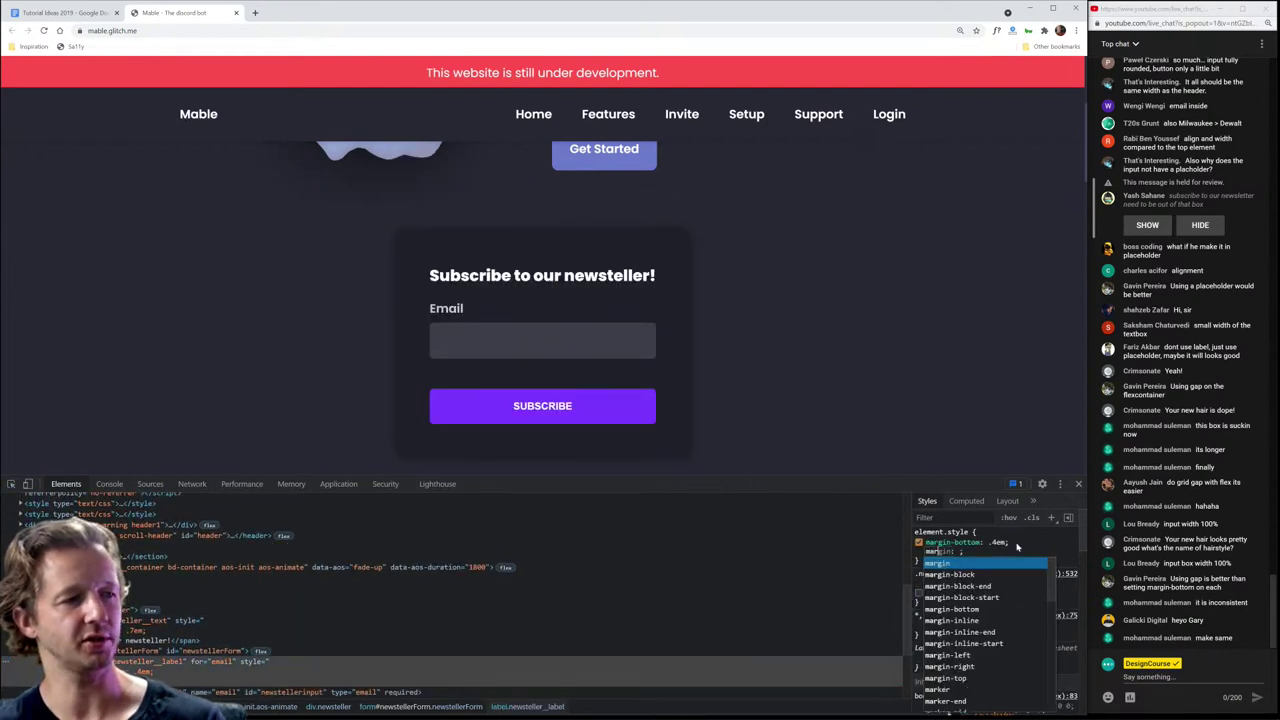
{"action": "key", "text": "Tab"}
{"action": "type", "text": "1em"}
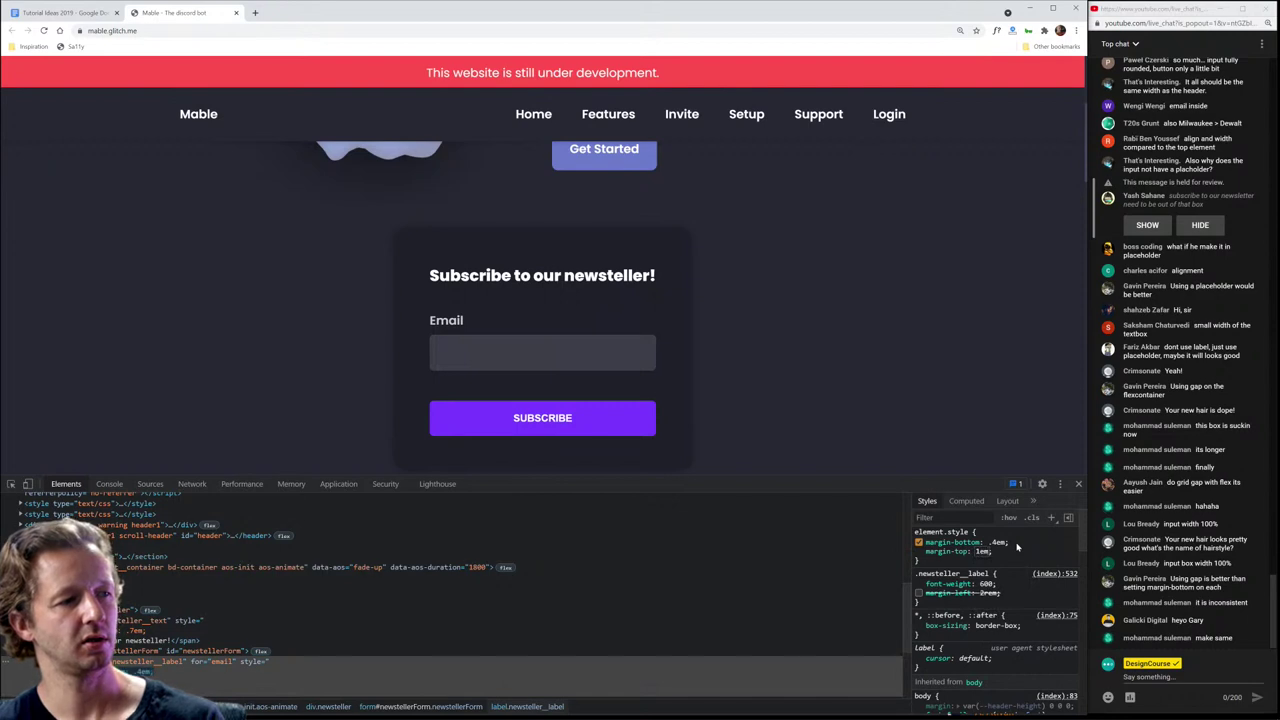
{"action": "key", "text": "Return"}
{"action": "key", "text": "Escape"}
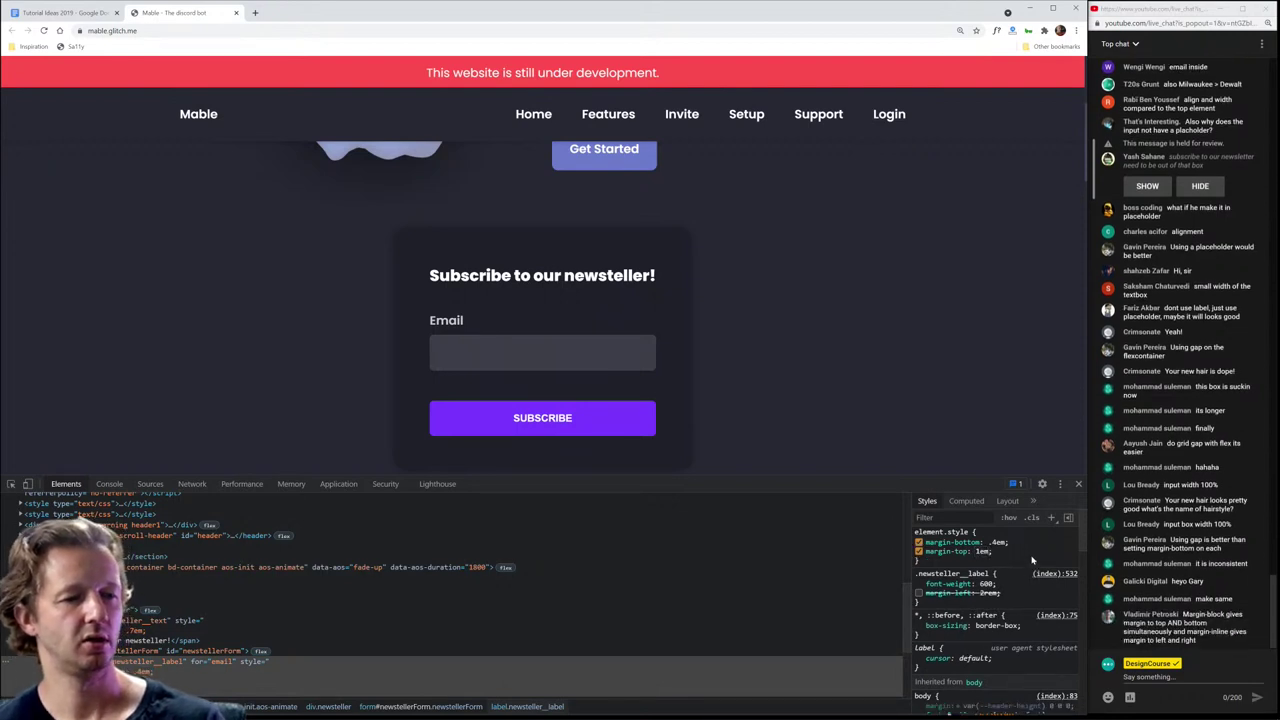
Step: Close the developer tools and review the restyled newsletter card beneath the Mable hero section
{"action": "left_click", "coordinate": [1078, 483]}
{"action": "scroll", "coordinate": [758, 401], "scroll_direction": "up", "scroll_amount": 3}
{"action": "scroll", "coordinate": [785, 405], "scroll_direction": "down", "scroll_amount": 1}
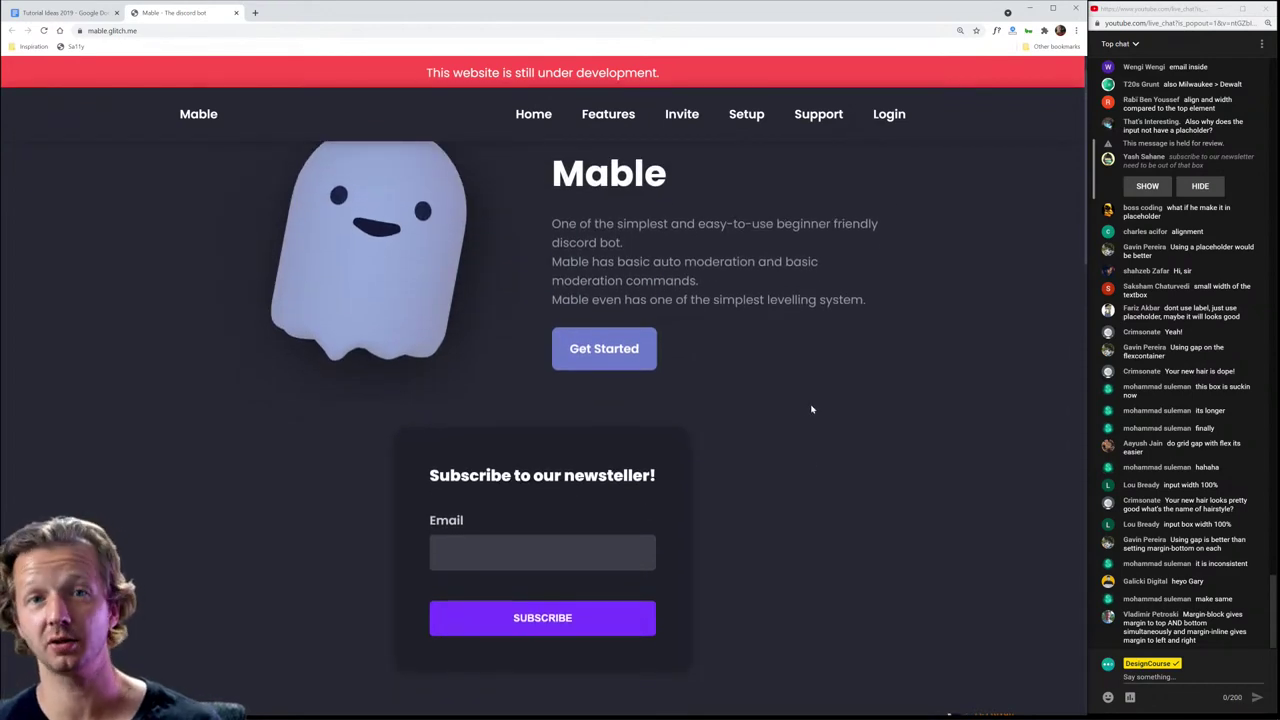
{"action": "scroll", "coordinate": [804, 431], "scroll_direction": "down", "scroll_amount": 3}
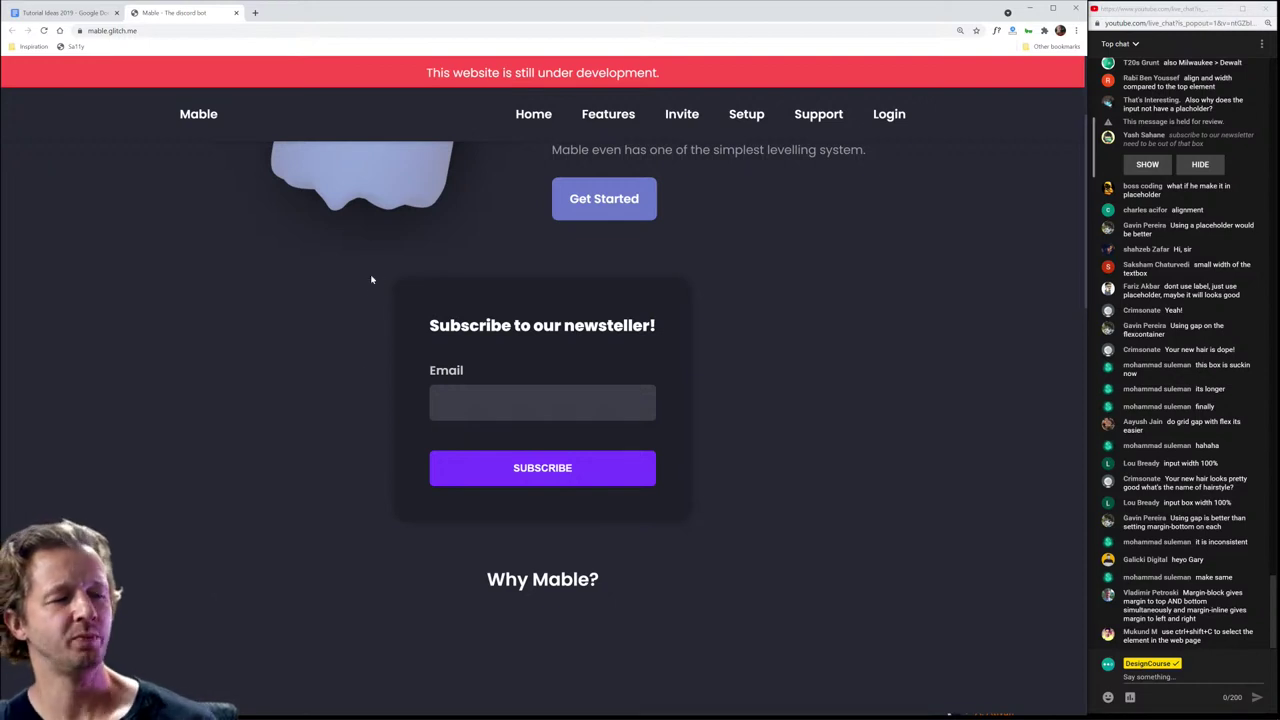
Step: Capture a screenshot of the area around the newsletter card at the enlarged page zoom
{"action": "left_click_drag", "start_coordinate": [351, 268], "coordinate": [731, 508]}
{"action": "left_click", "coordinate": [731, 510]}
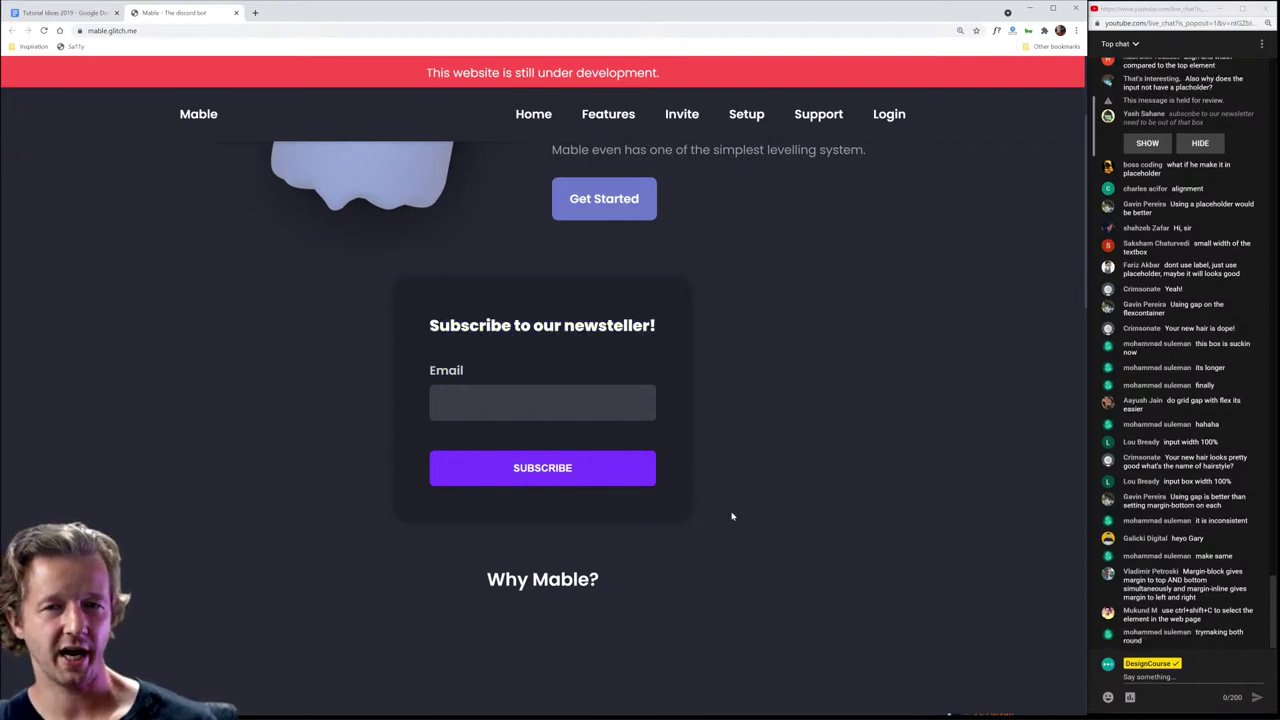
{"action": "key", "text": "Print"}
{"action": "left_click_drag", "start_coordinate": [269, 200], "coordinate": [810, 589]}
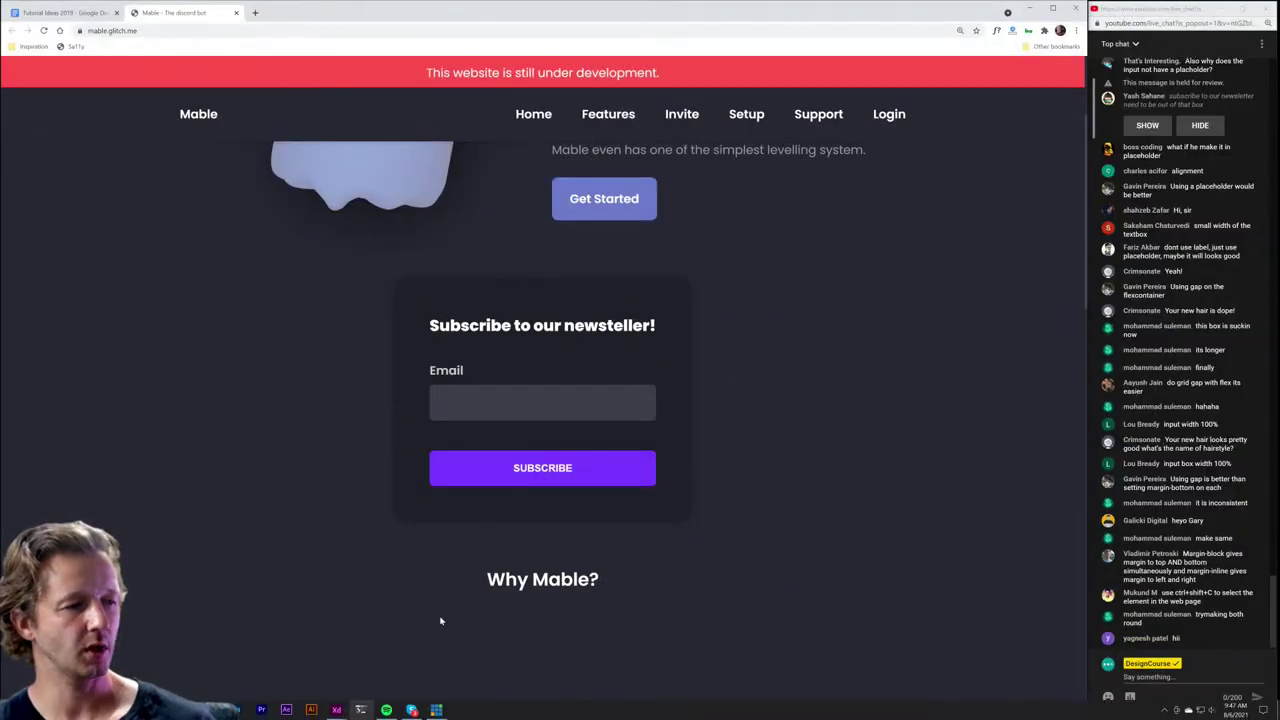
Step: Reset the page zoom and capture a screenshot of the Mable page from the navigation bar through the newsletter card
{"action": "left_click", "coordinate": [959, 32]}
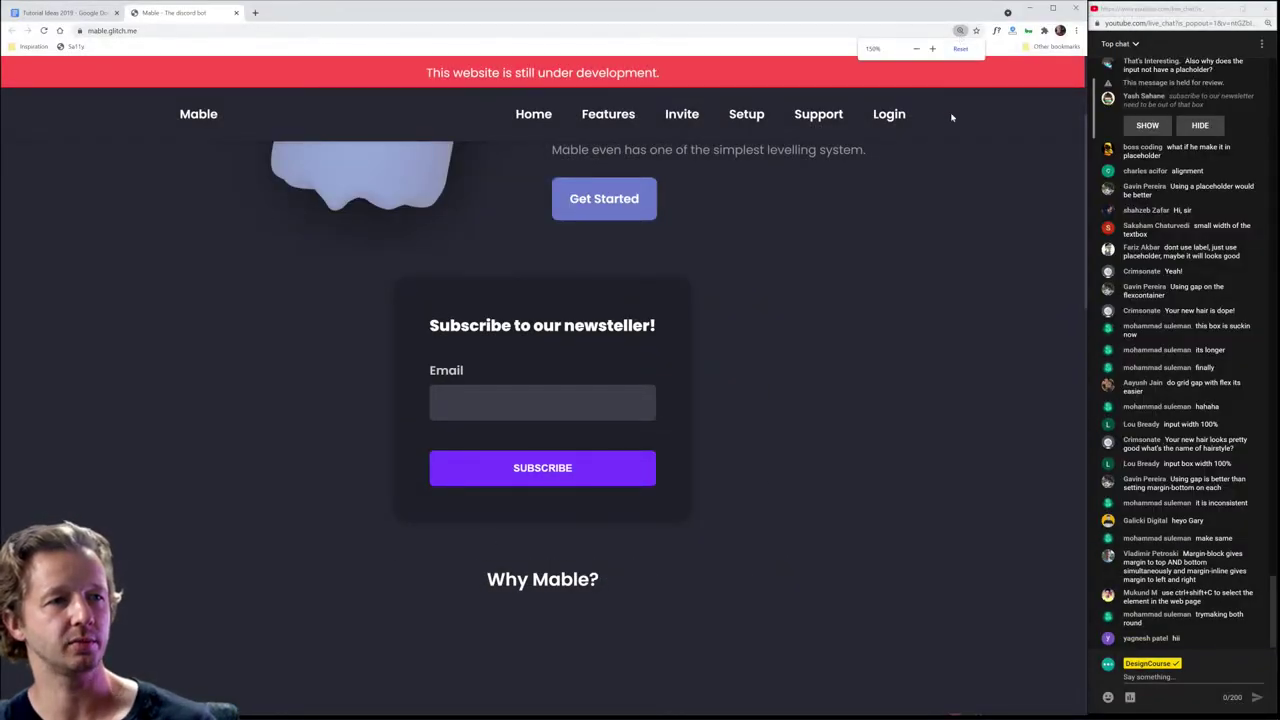
{"action": "left_click", "coordinate": [960, 49]}
{"action": "scroll", "coordinate": [811, 280], "scroll_direction": "up", "scroll_amount": 2}
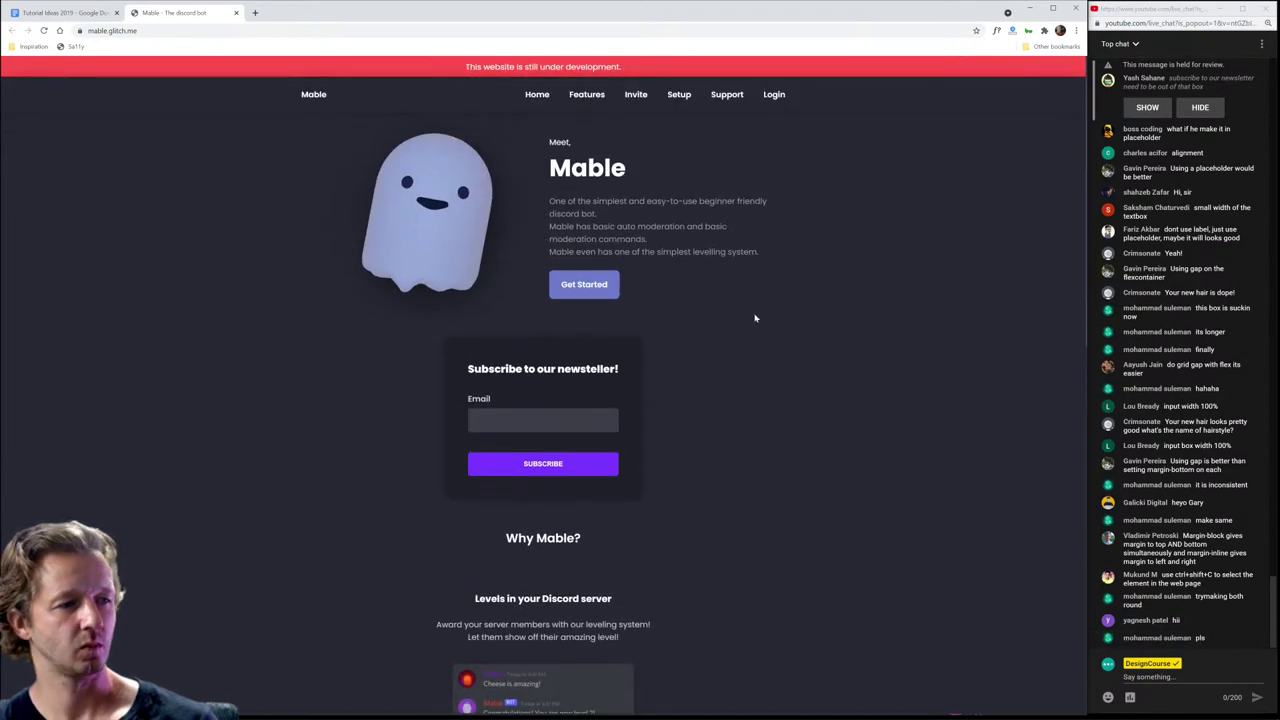
{"action": "key", "text": "Print"}
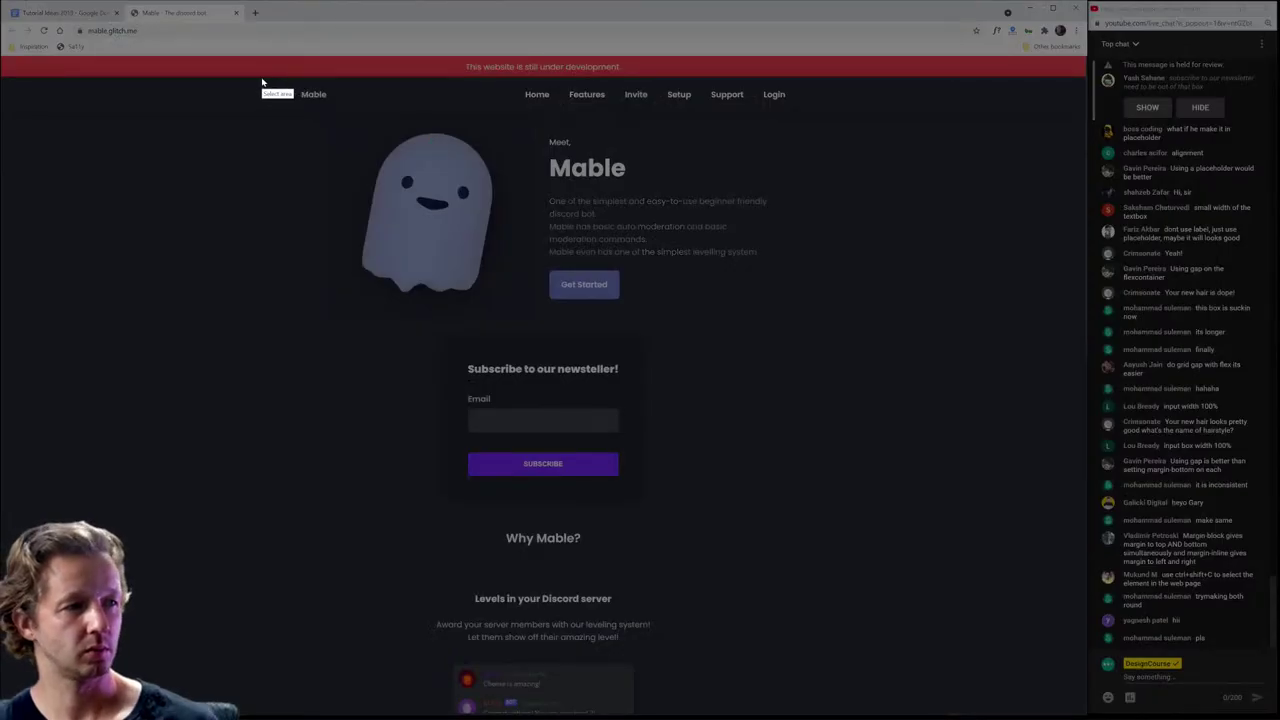
{"action": "left_click_drag", "start_coordinate": [262, 78], "coordinate": [825, 522]}
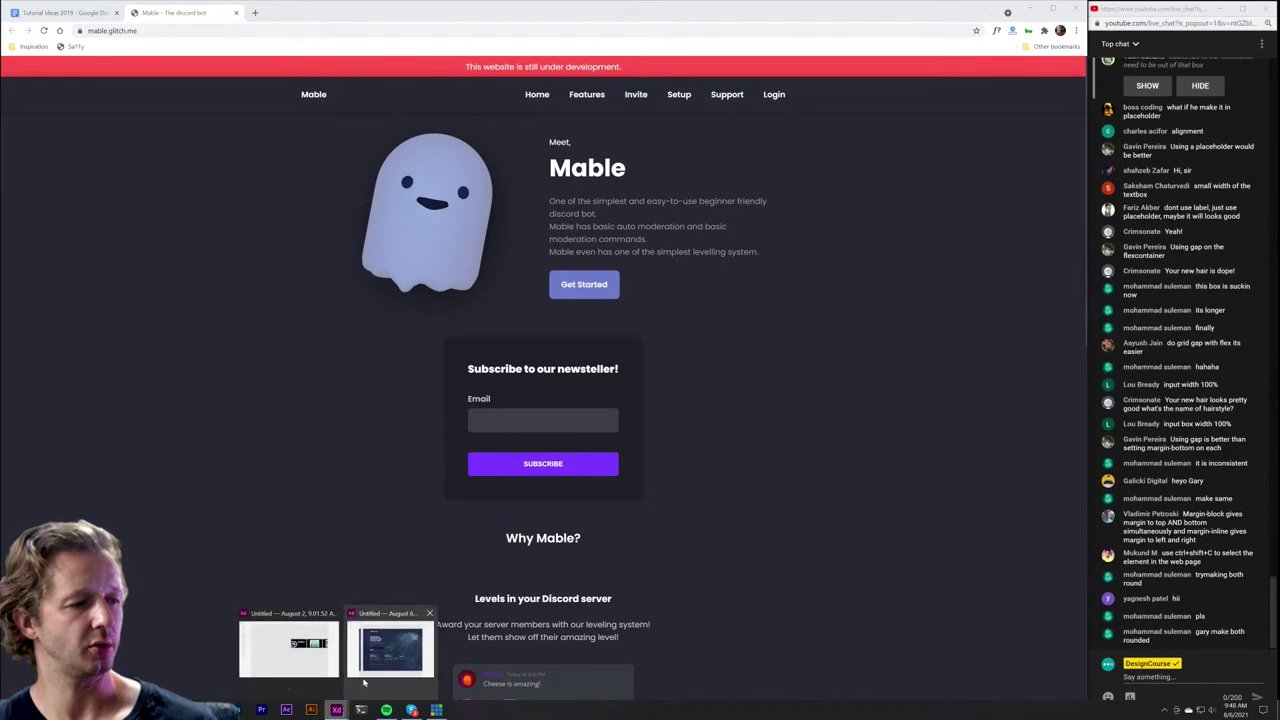
Step: Switch to the August 6 Adobe XD document and paste the Mable screenshot below the Hytale News designs, aligned with their left edge
{"action": "left_click", "coordinate": [390, 645]}
{"action": "scroll", "coordinate": [530, 525], "scroll_direction": "down", "scroll_amount": 5}
{"action": "left_click_drag", "start_coordinate": [660, 540], "coordinate": [751, 228]}
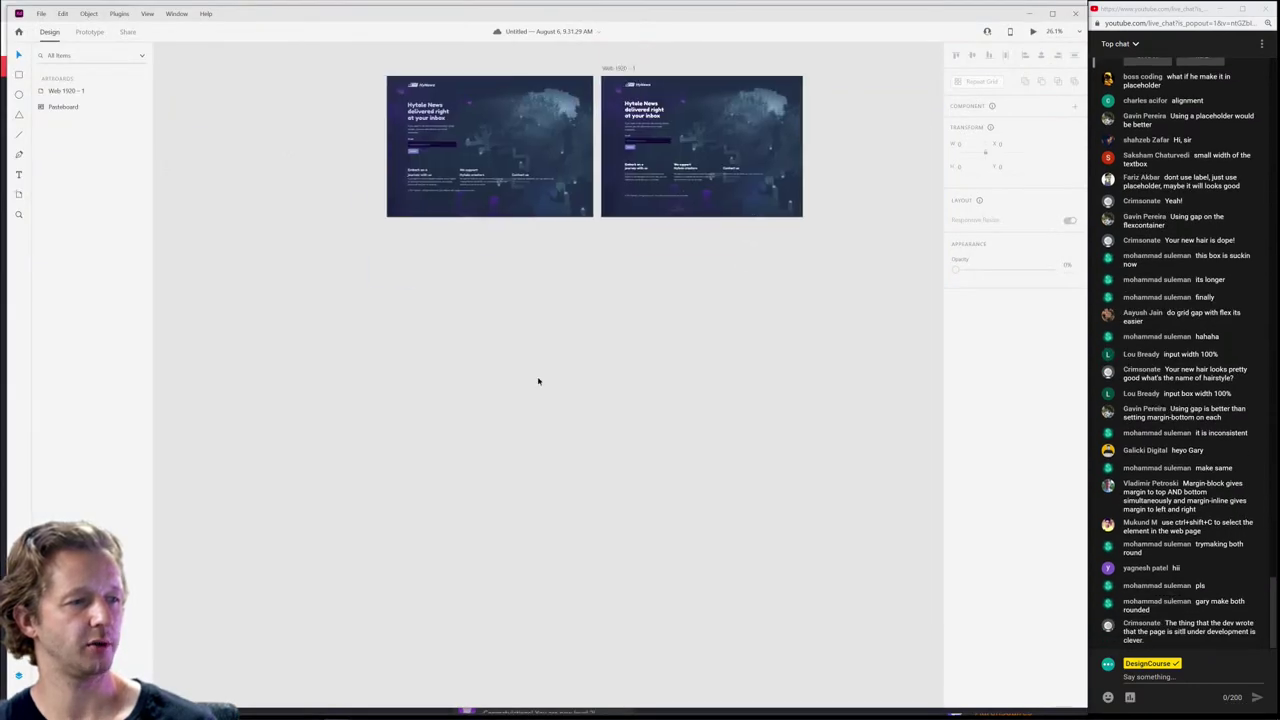
{"action": "key", "text": "ctrl+v"}
{"action": "left_click_drag", "start_coordinate": [559, 367], "coordinate": [508, 387]}
{"action": "left_click", "coordinate": [760, 331]}
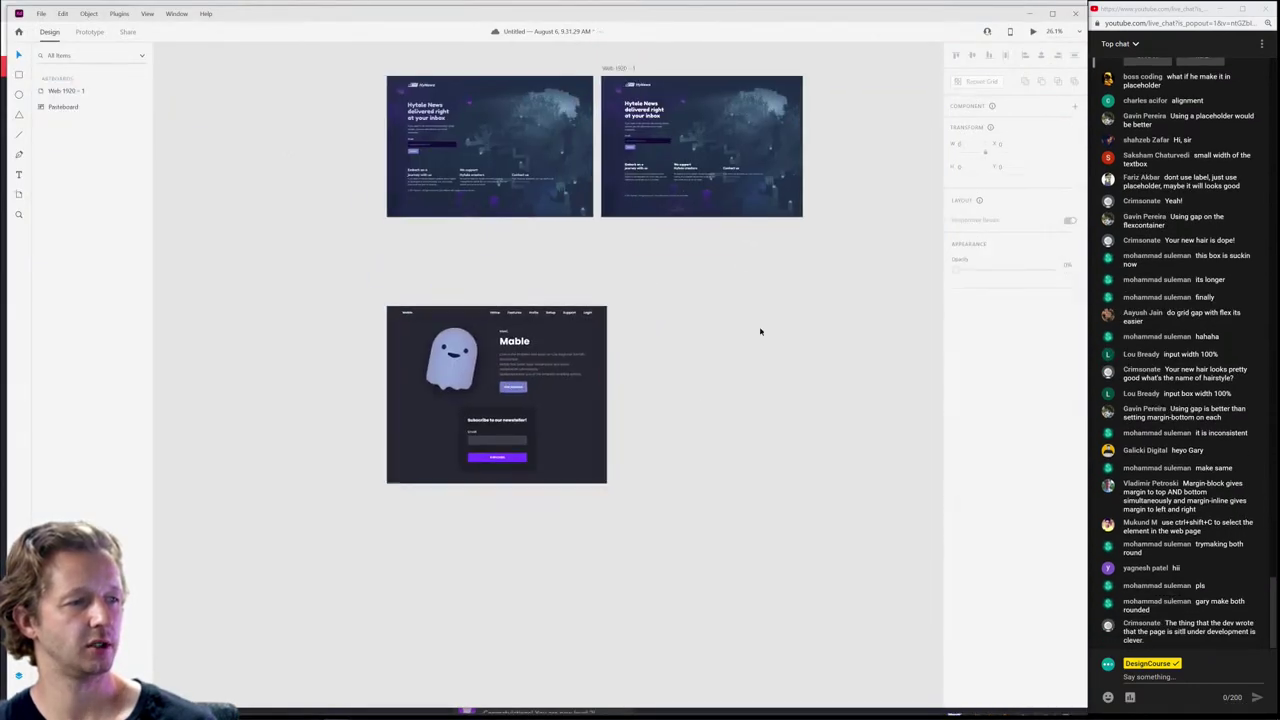
Step: Switch to the browser, reload the Mable page to restore its original styling, and screenshot it from the navigation bar through the newsletter card
{"action": "left_click", "coordinate": [1028, 14]}
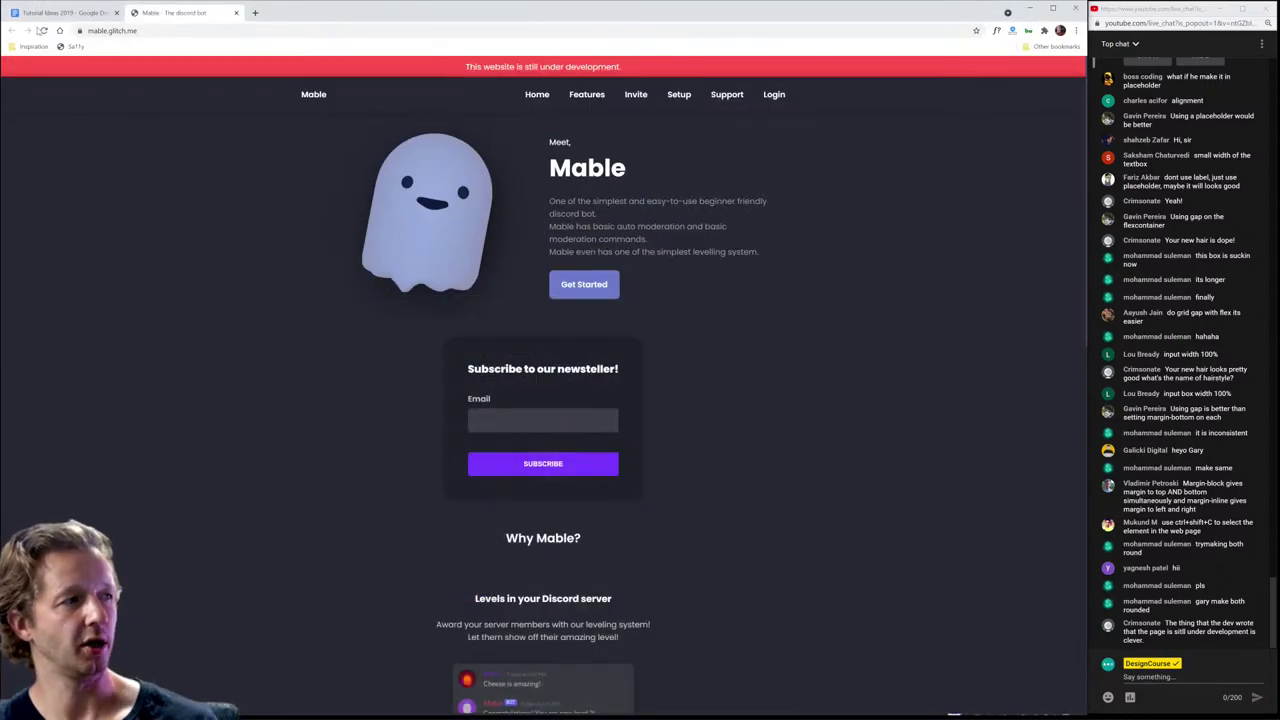
{"action": "left_click", "coordinate": [43, 30]}
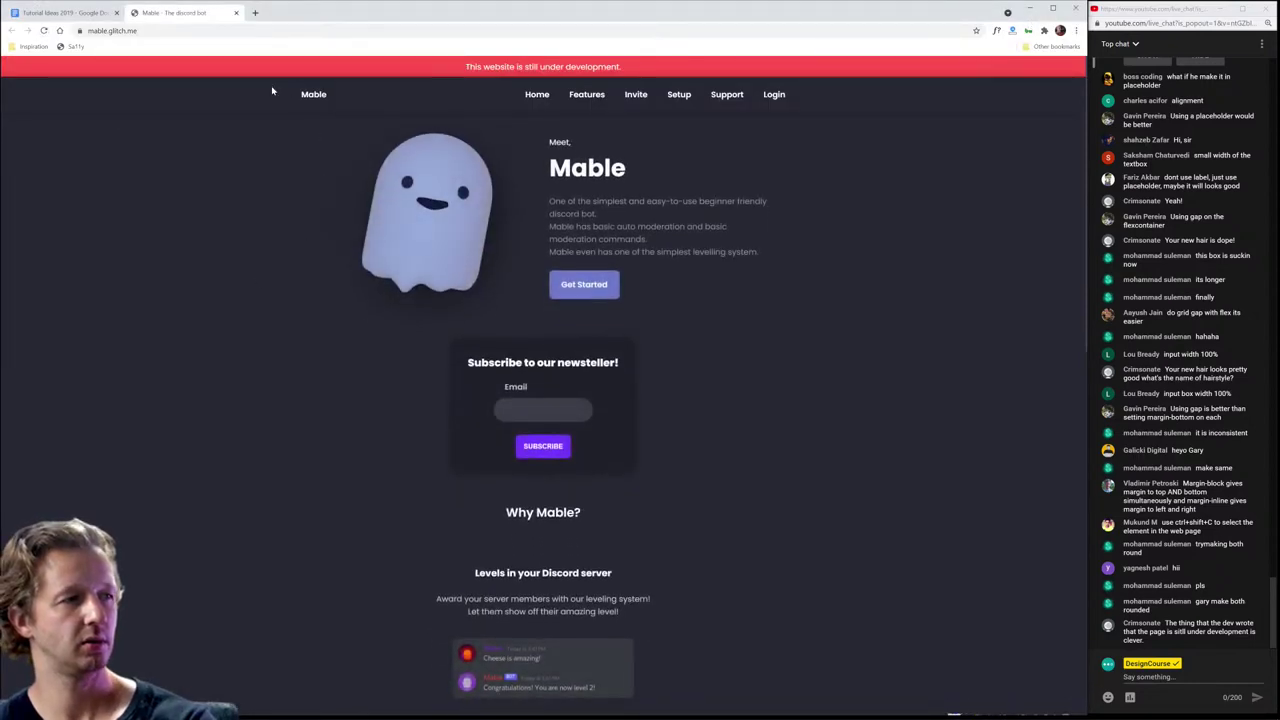
{"action": "key", "text": "Print"}
{"action": "left_click_drag", "start_coordinate": [268, 76], "coordinate": [819, 504]}
Step: Return to the August 6 Adobe XD document and paste the original Mable screenshot left of the restyled one, aligning their top edges
{"action": "left_click", "coordinate": [1030, 8]}
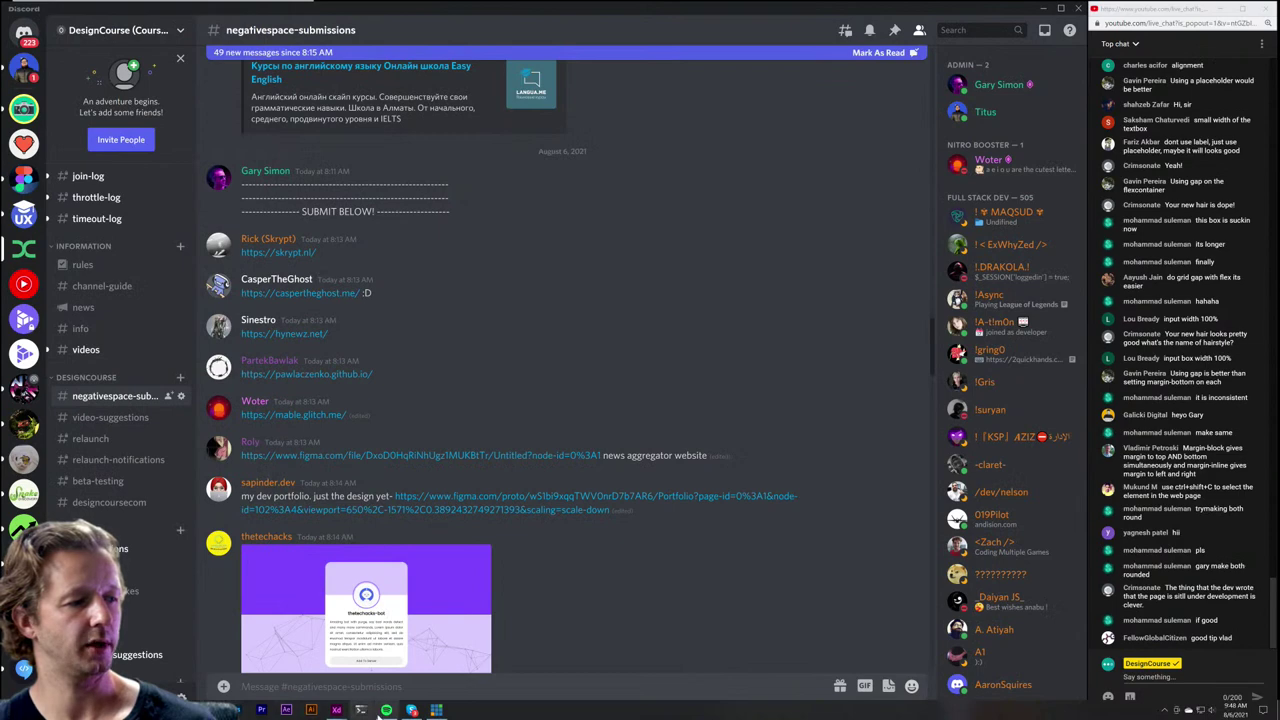
{"action": "mouse_move", "coordinate": [336, 710]}
{"action": "left_click", "coordinate": [396, 662]}
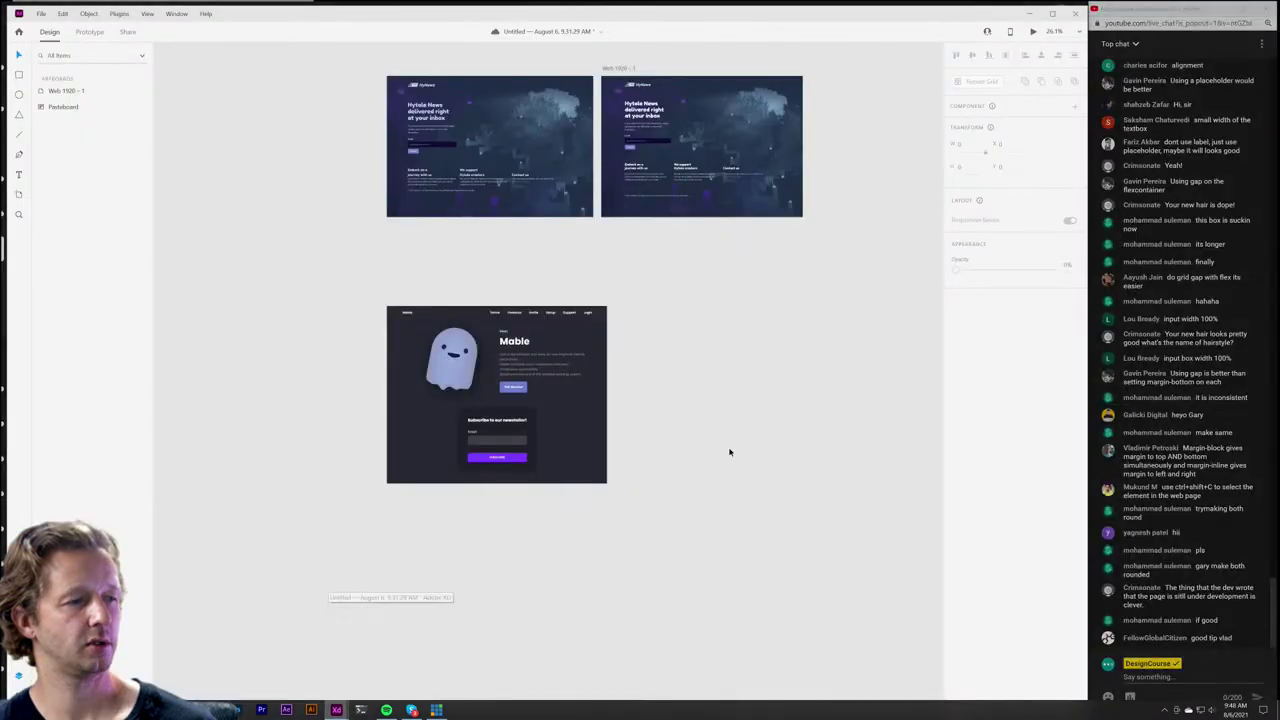
{"action": "key", "text": "ctrl+v"}
{"action": "left_click_drag", "start_coordinate": [722, 374], "coordinate": [278, 378]}
{"action": "left_click", "coordinate": [671, 500]}
{"action": "scroll", "coordinate": [569, 403], "scroll_direction": "up", "scroll_amount": 3}
{"action": "scroll", "coordinate": [569, 403], "scroll_direction": "up", "scroll_amount": 2}
{"action": "scroll", "coordinate": [569, 403], "scroll_direction": "down", "scroll_amount": 5}
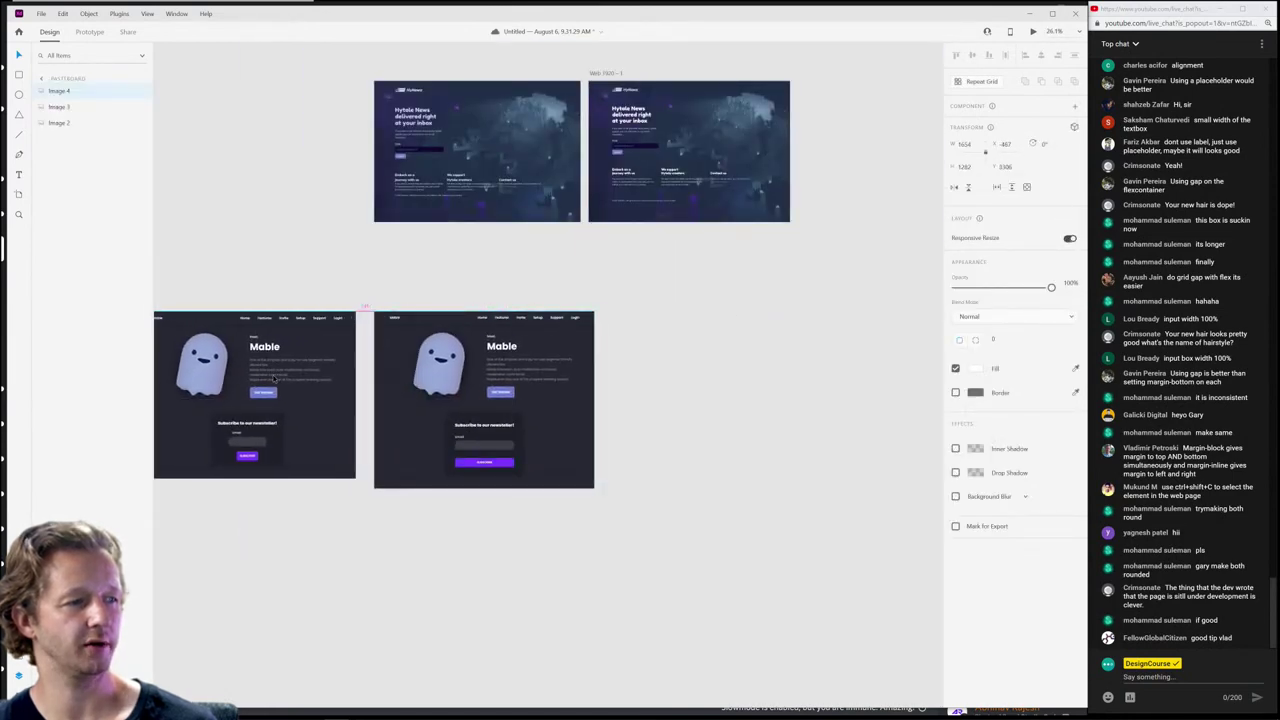
Step: Shift both Mable screenshots right so they sit close together beneath the Hytale designs, with the original left of the restyled version
{"action": "left_click", "coordinate": [508, 386]}
{"action": "left_click_drag", "start_coordinate": [508, 386], "coordinate": [684, 388]}
{"action": "left_click", "coordinate": [714, 549]}
{"action": "left_click", "coordinate": [740, 425]}
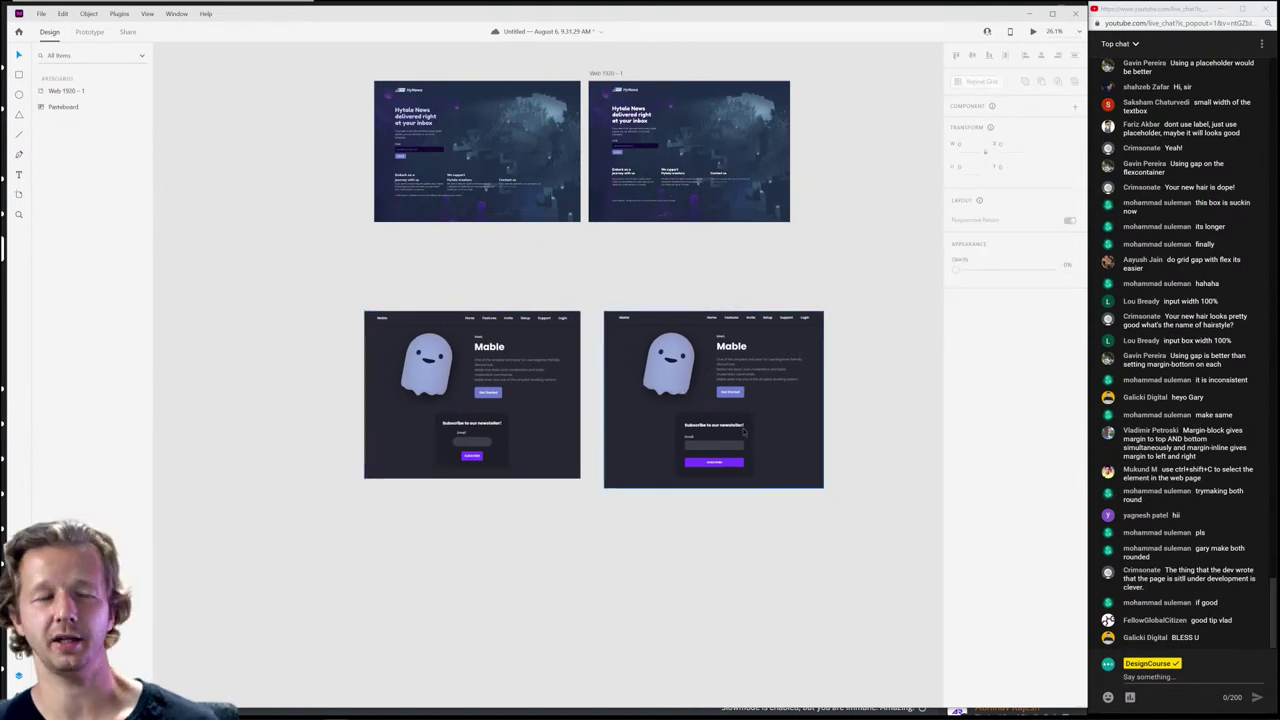
{"action": "left_click_drag", "start_coordinate": [740, 425], "coordinate": [729, 425]}
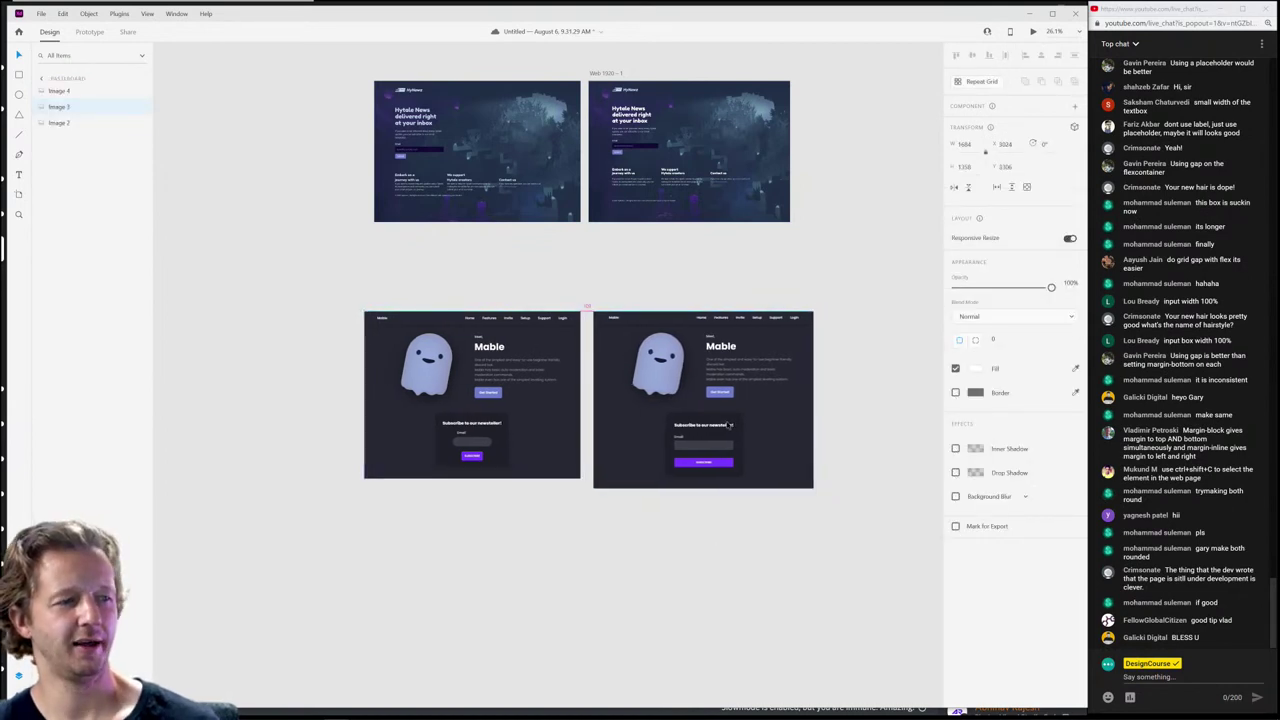
{"action": "left_click", "coordinate": [758, 538]}
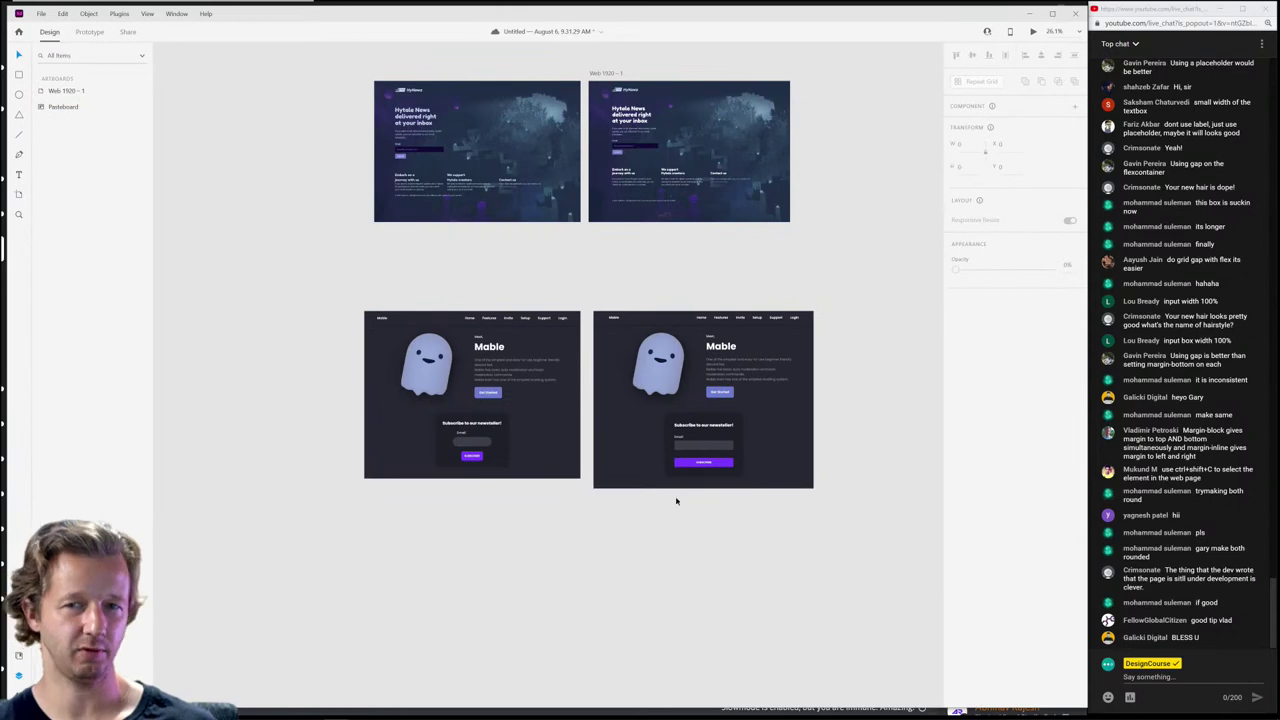
Step: Compare the newsletter cards in the original and restyled Mable screenshots, and return to the negativespace-submissions channel in Discord
{"action": "scroll", "coordinate": [452, 448], "scroll_direction": "up", "scroll_amount": 5}
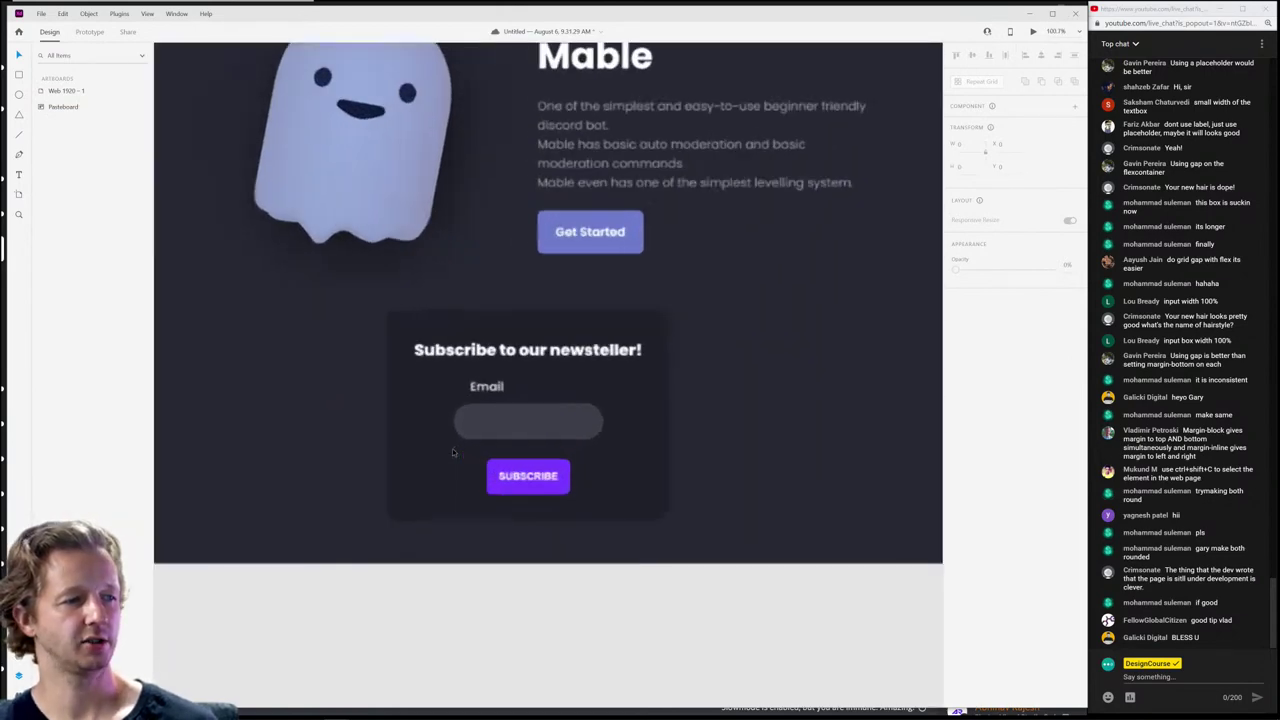
{"action": "scroll", "coordinate": [580, 280], "scroll_direction": "down", "scroll_amount": 5}
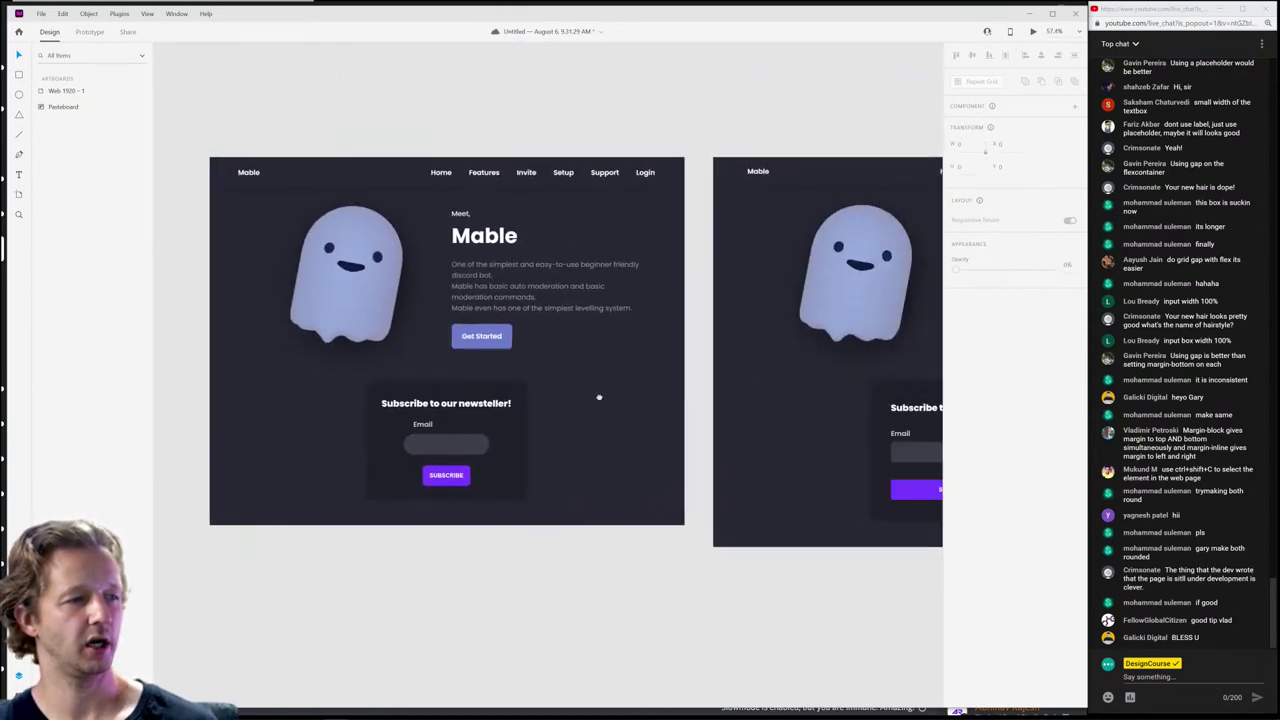
{"action": "scroll", "coordinate": [599, 397], "scroll_direction": "right", "scroll_amount": 5}
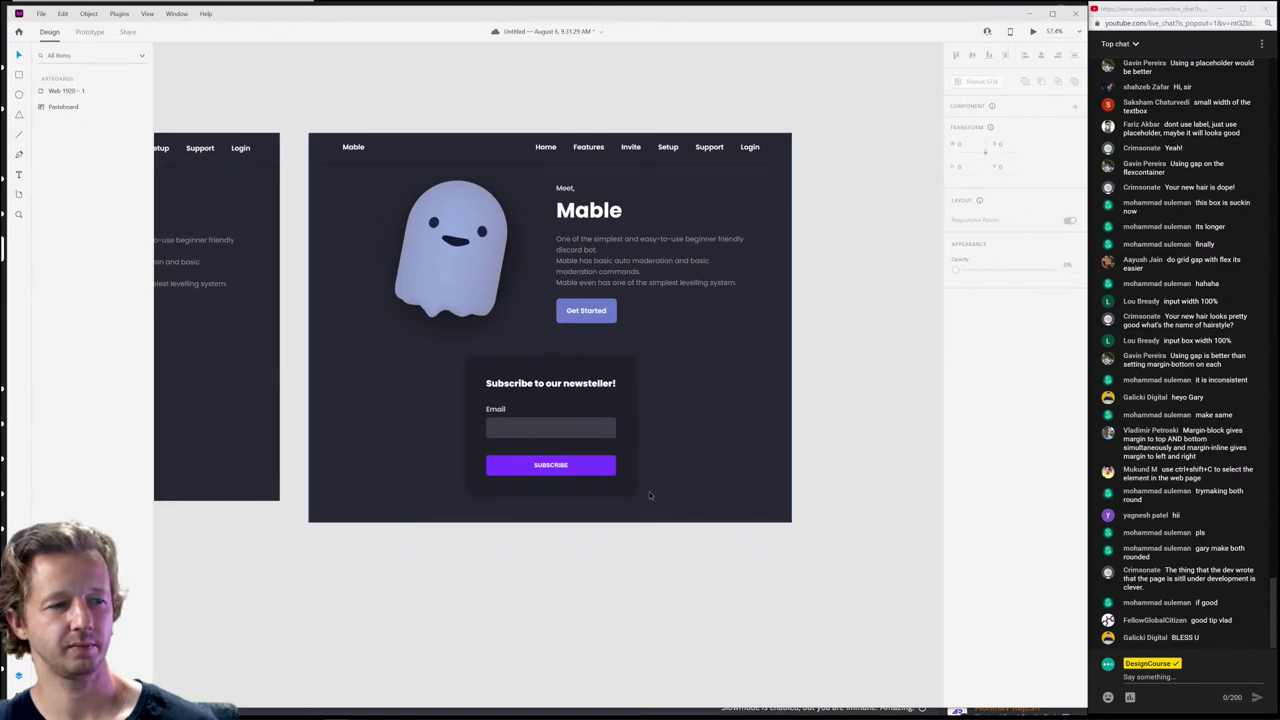
{"action": "left_click_drag", "start_coordinate": [393, 515], "coordinate": [795, 518]}
{"action": "scroll", "coordinate": [645, 523], "scroll_direction": "right", "scroll_amount": 5}
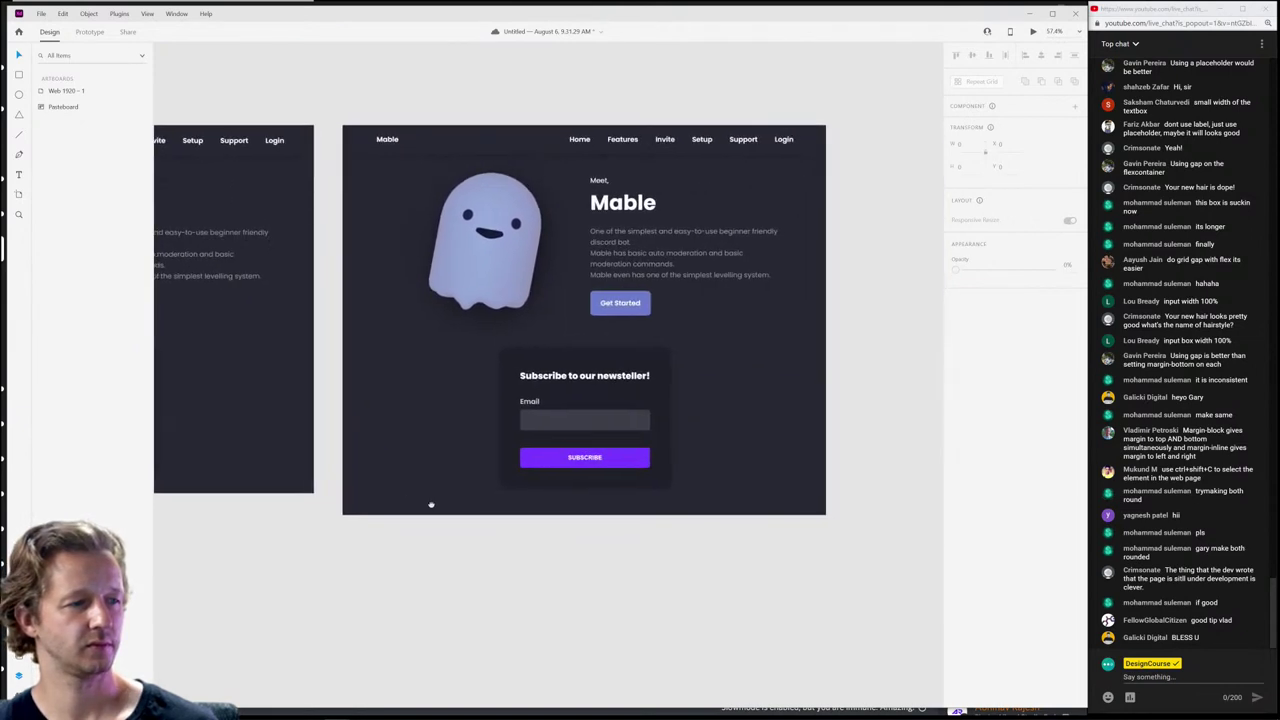
{"action": "scroll", "coordinate": [600, 470], "scroll_direction": "left", "scroll_amount": 6}
{"action": "scroll", "coordinate": [773, 430], "scroll_direction": "left", "scroll_amount": 2}
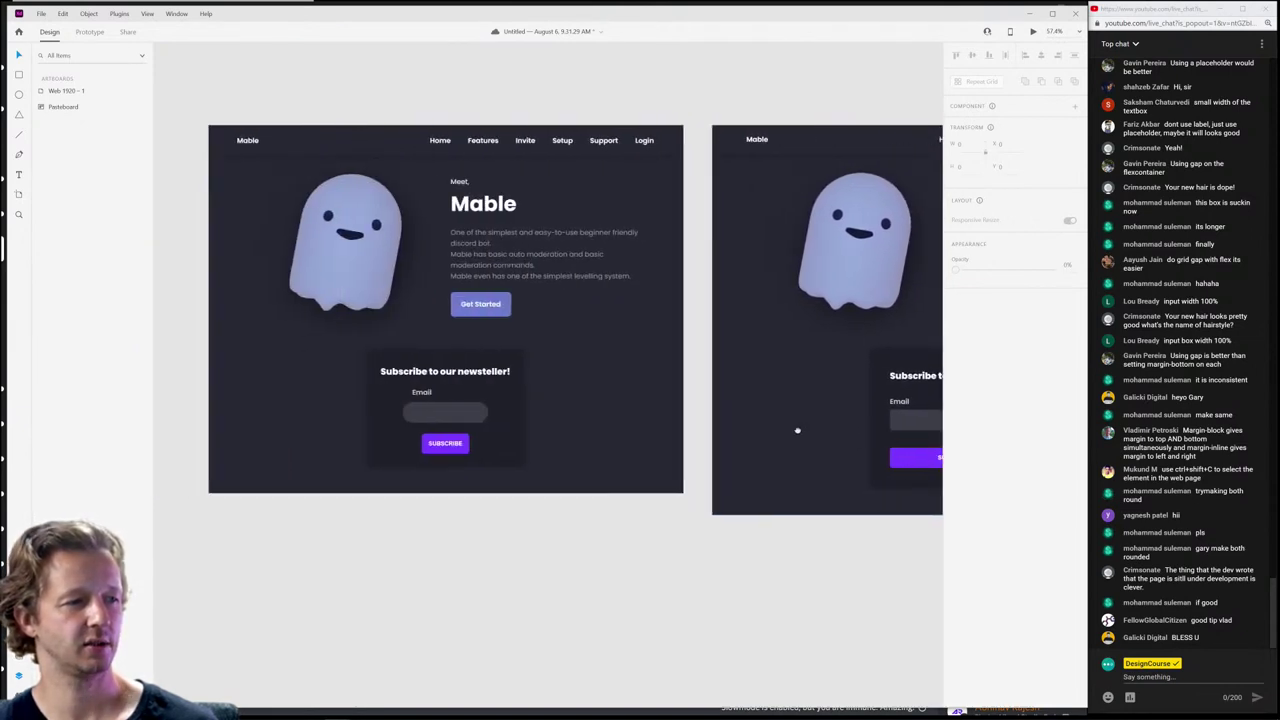
{"action": "scroll", "coordinate": [794, 429], "scroll_direction": "right", "scroll_amount": 6}
{"action": "scroll", "coordinate": [609, 409], "scroll_direction": "left", "scroll_amount": 5}
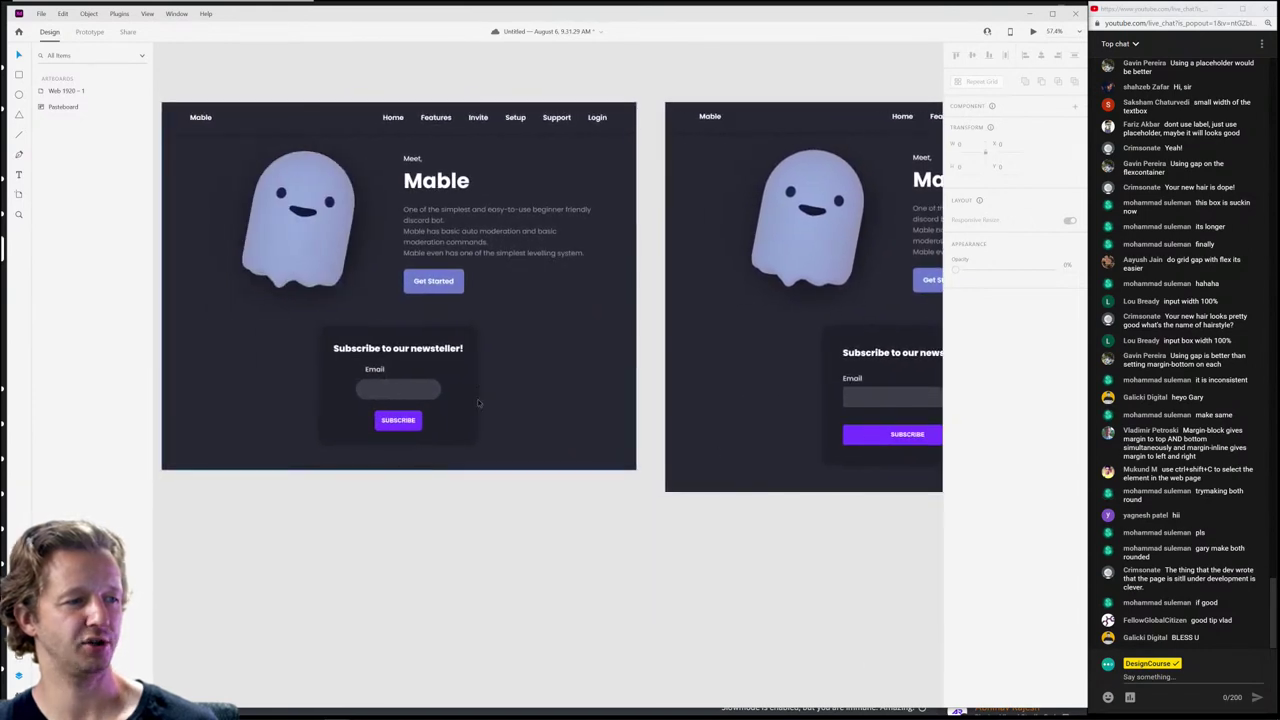
{"action": "scroll", "coordinate": [510, 414], "scroll_direction": "right", "scroll_amount": 6}
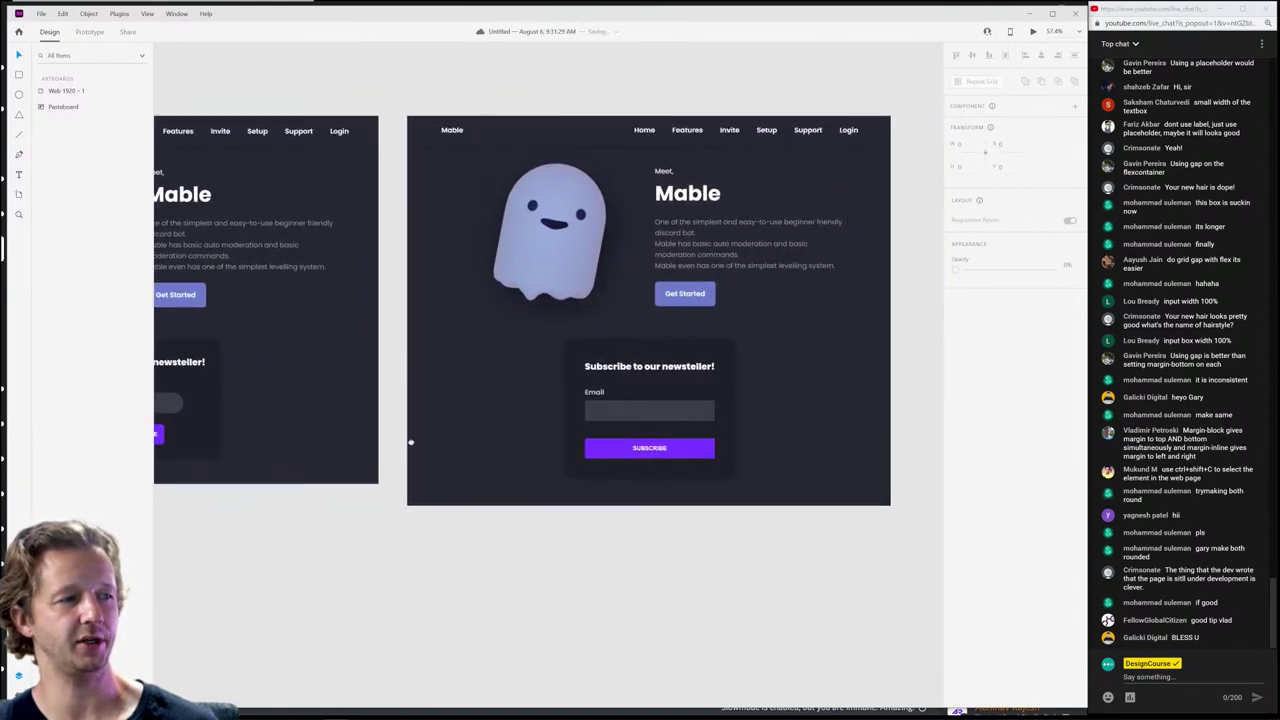
{"action": "scroll", "coordinate": [363, 446], "scroll_direction": "left", "scroll_amount": 1}
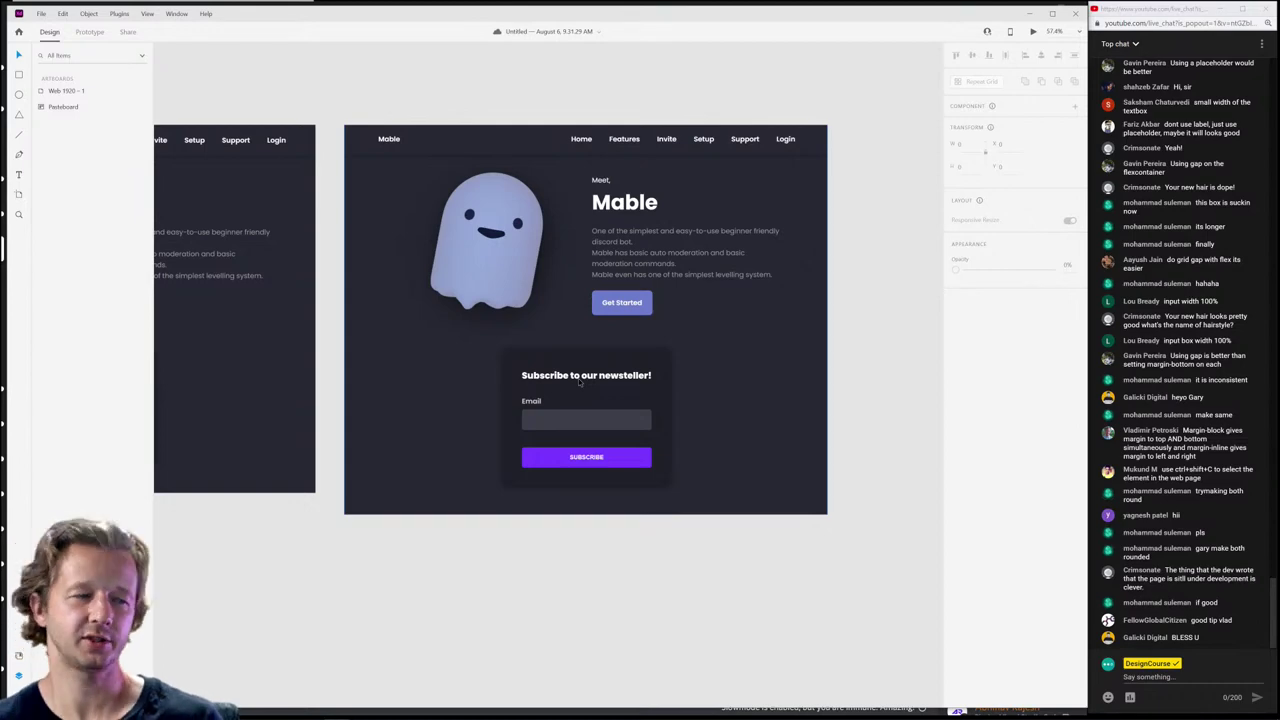
{"action": "scroll", "coordinate": [613, 408], "scroll_direction": "down", "scroll_amount": 3}
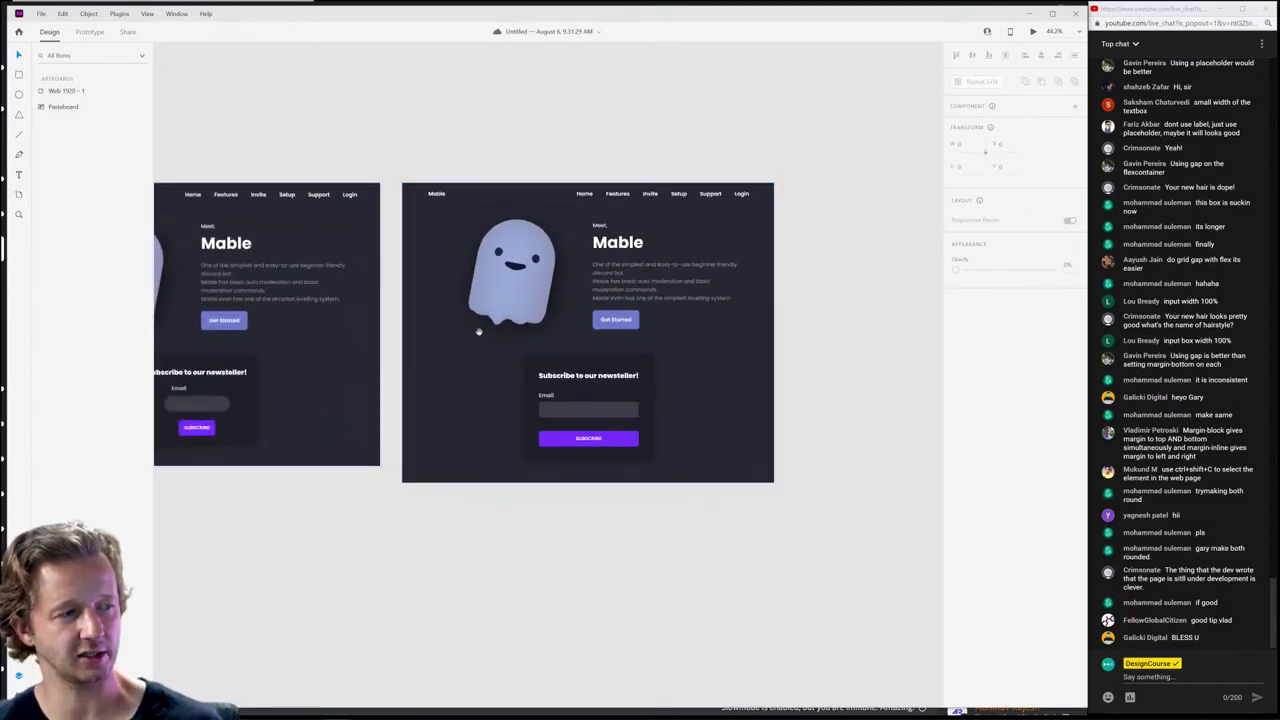
{"action": "scroll", "coordinate": [660, 260], "scroll_direction": "up", "scroll_amount": 2}
{"action": "left_click", "coordinate": [1030, 14]}
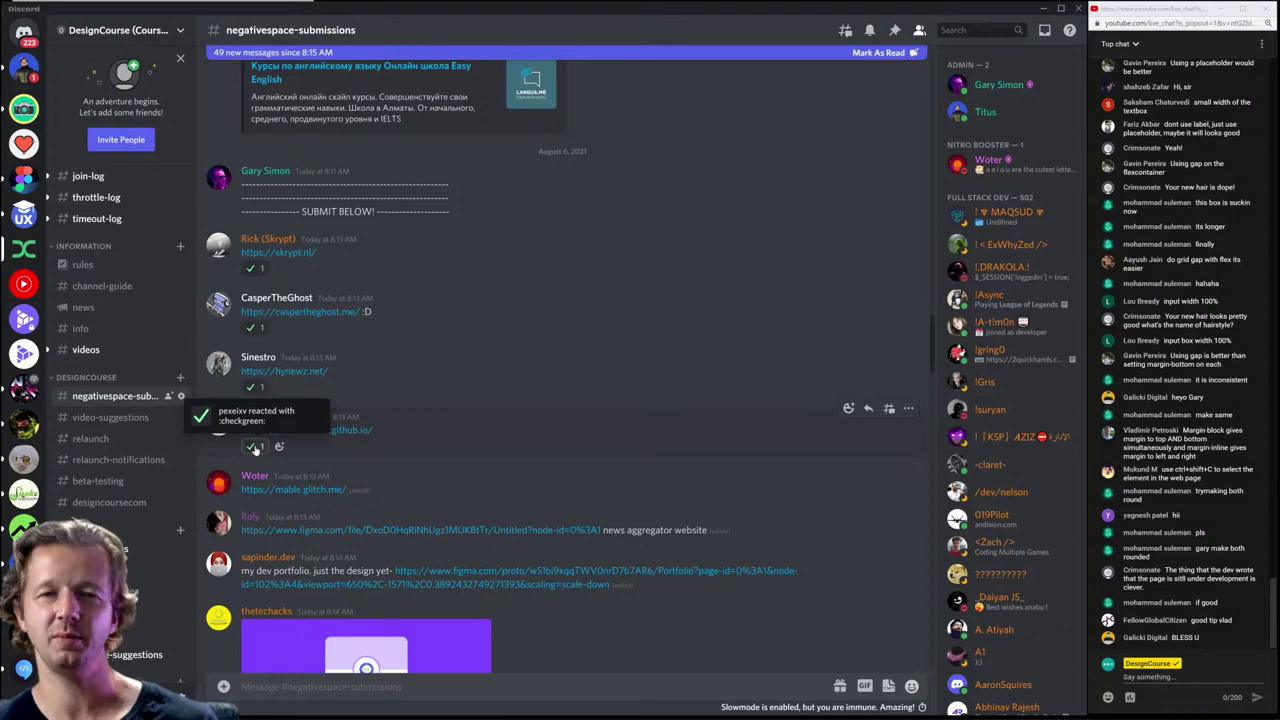
{"action": "left_click", "coordinate": [290, 490]}
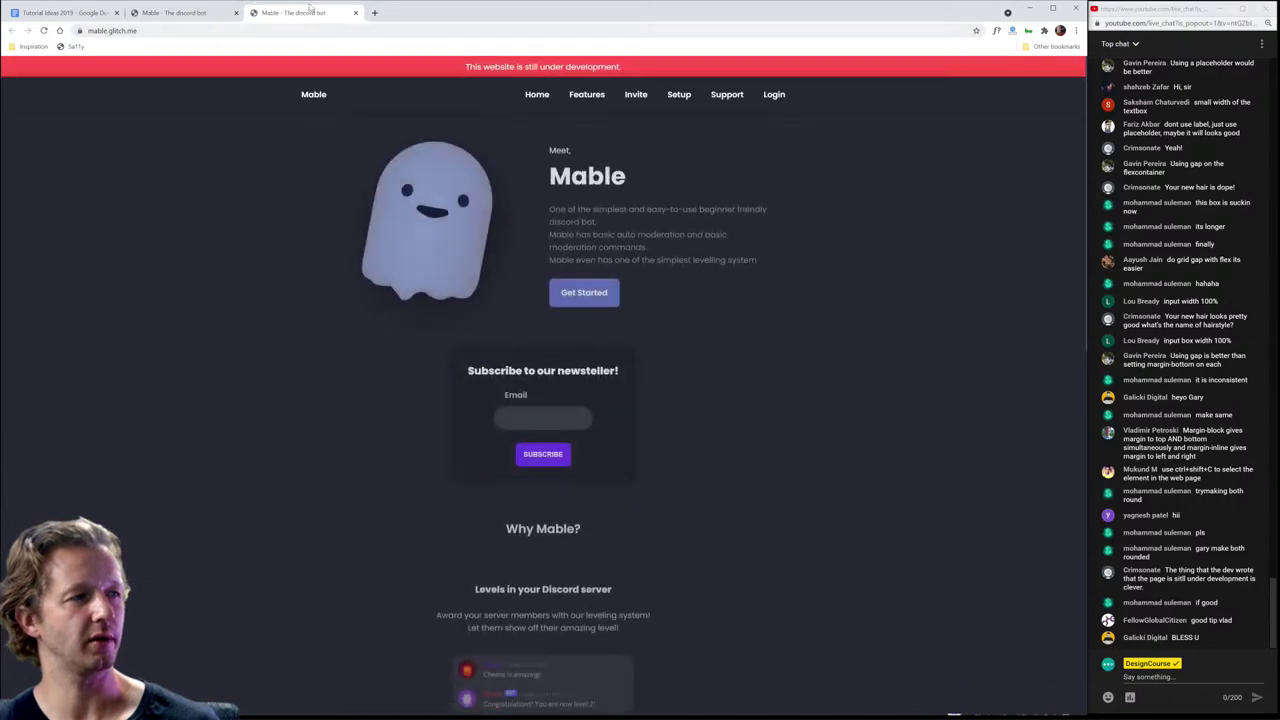
{"action": "left_click", "coordinate": [355, 13]}
{"action": "double_click", "coordinate": [700, 12]}
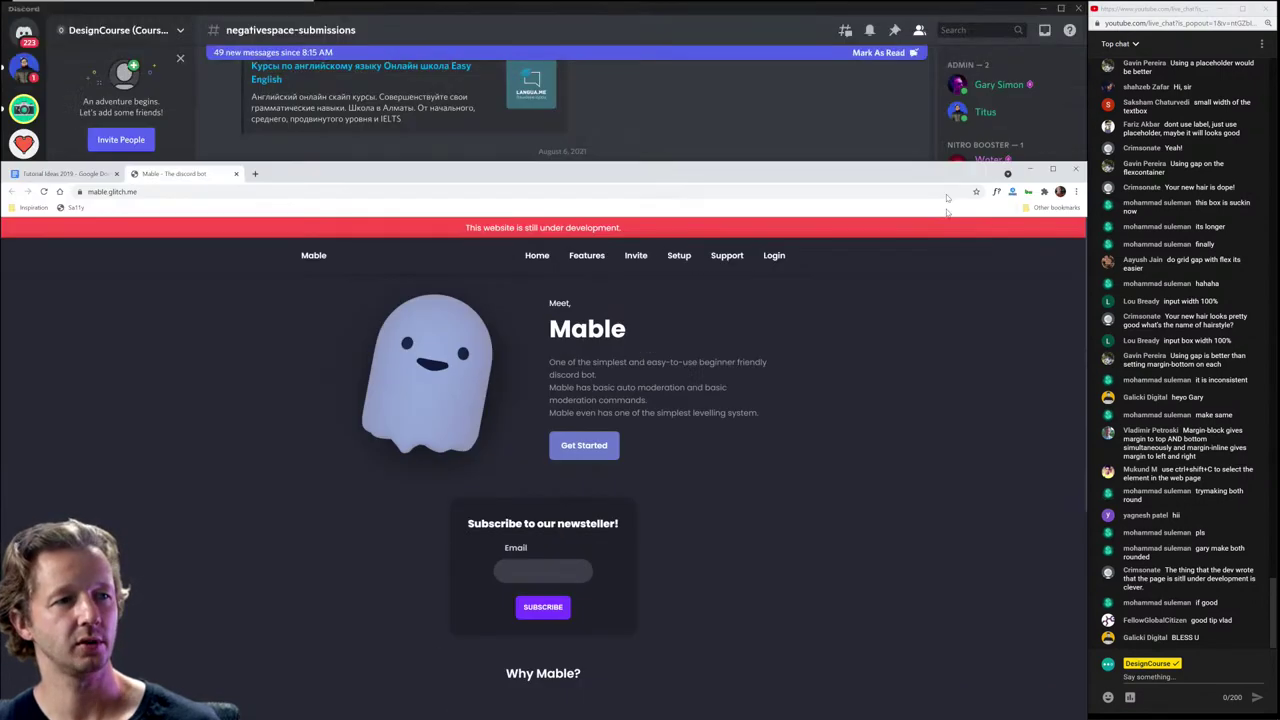
{"action": "left_click", "coordinate": [696, 340]}
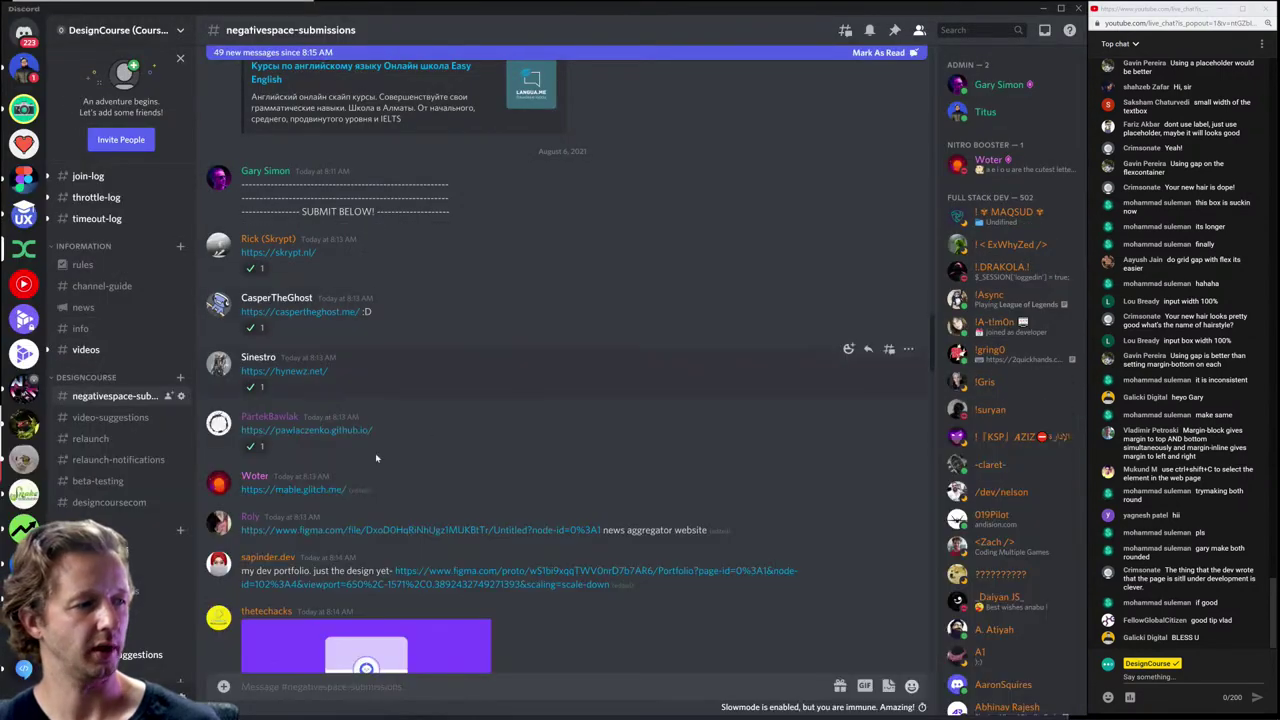
Step: Open the submitted Figma link for the news aggregator website in a maximized browser window and survey its artboards
{"action": "left_click", "coordinate": [311, 533]}
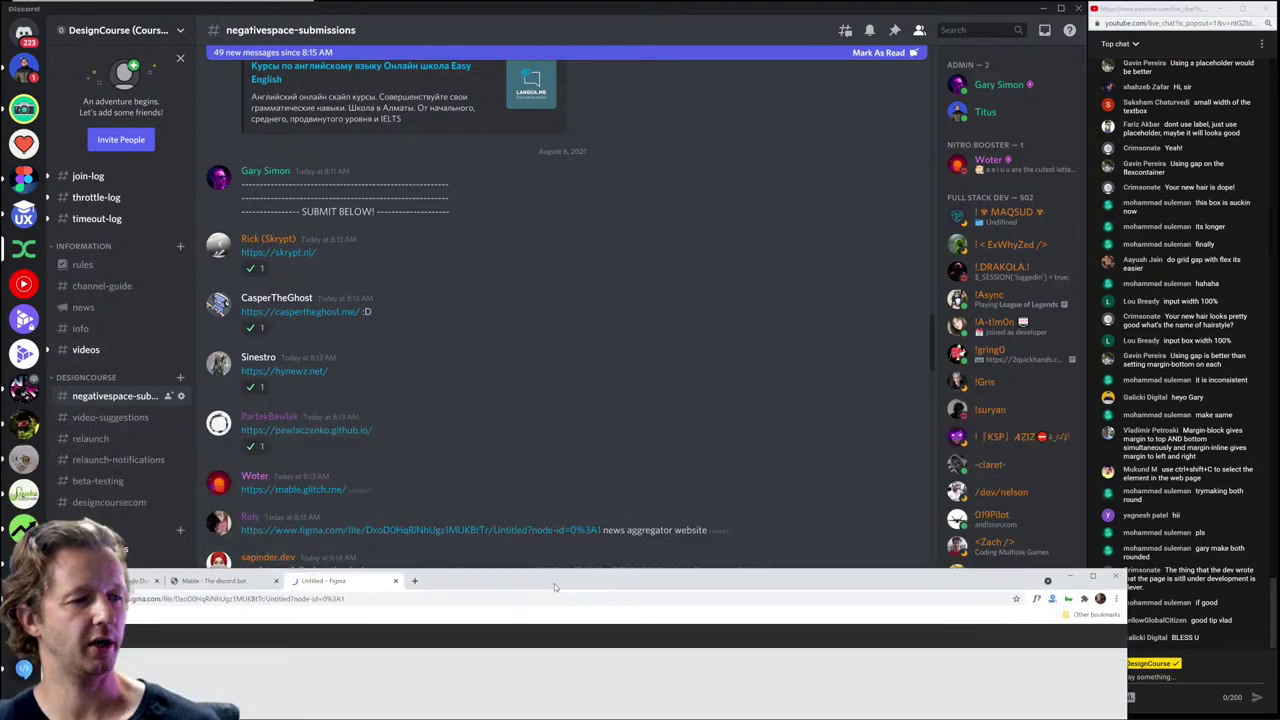
{"action": "double_click", "coordinate": [555, 587]}
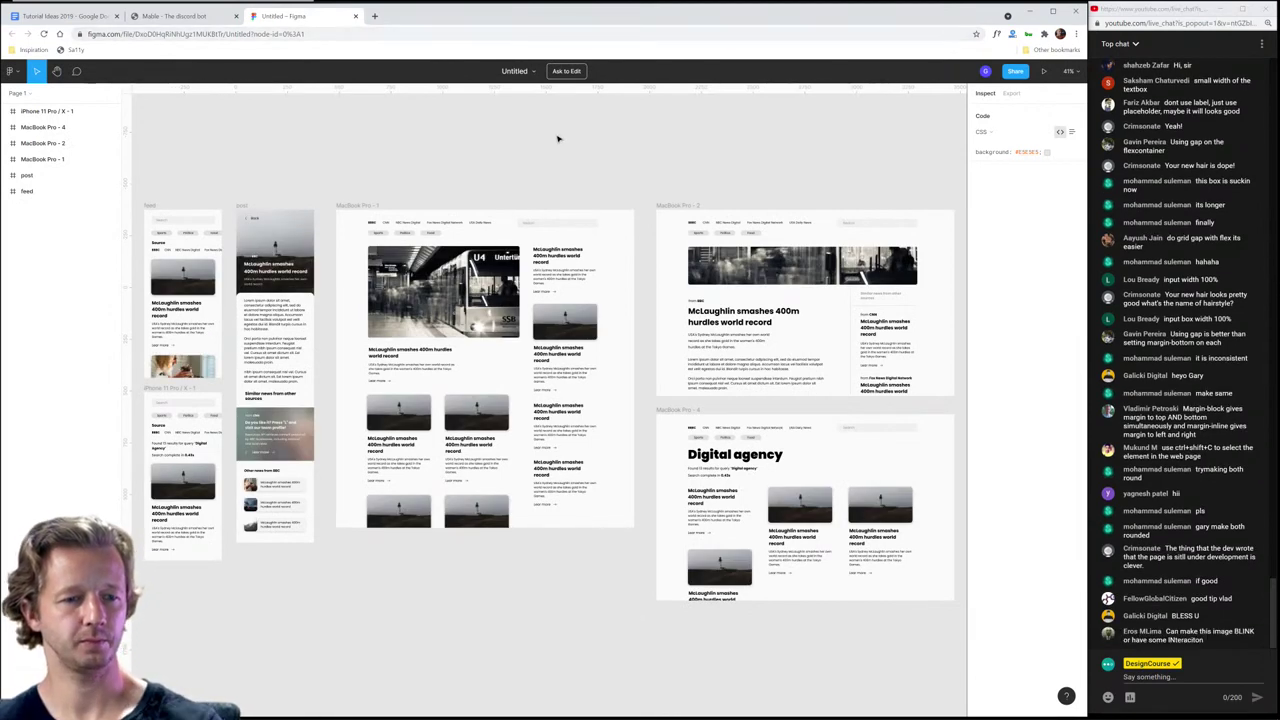
{"action": "scroll", "coordinate": [468, 147], "scroll_direction": "left", "scroll_amount": 3}
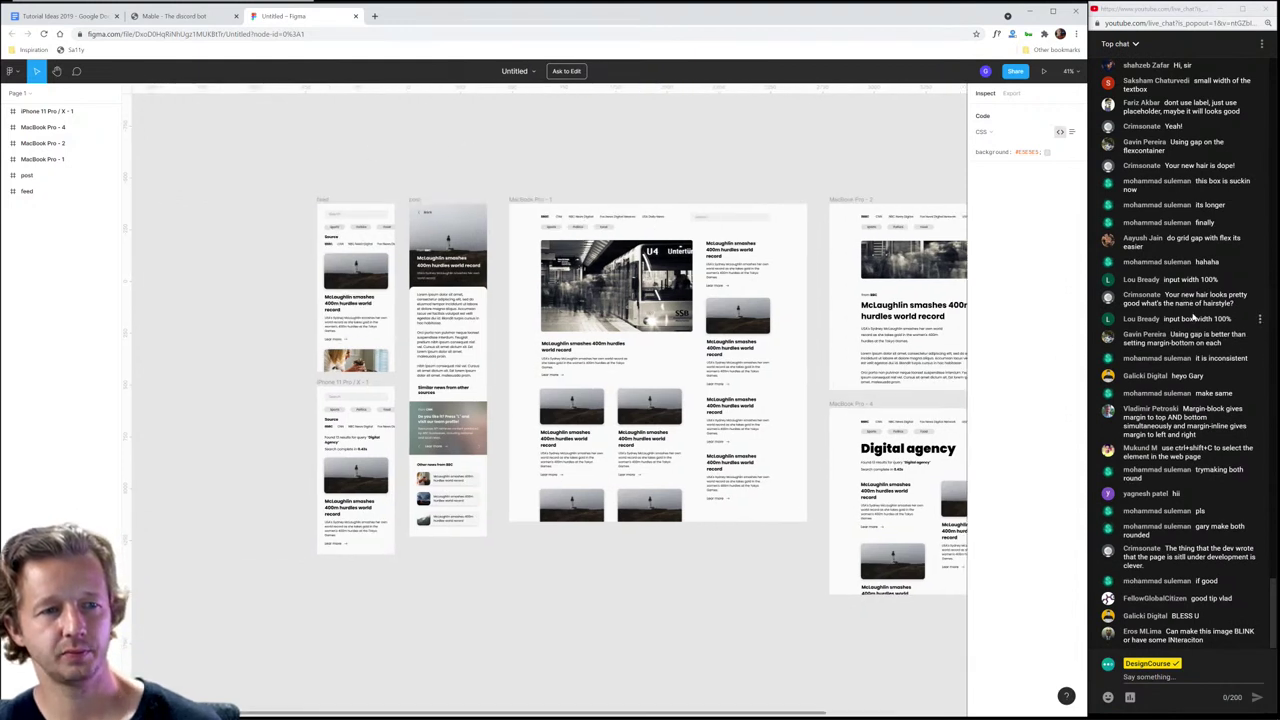
Step: Read the viewer comment about the hairstyle in the YouTube live chat and enlarge the chat text
{"action": "left_click_drag", "start_coordinate": [1183, 297], "coordinate": [1244, 309]}
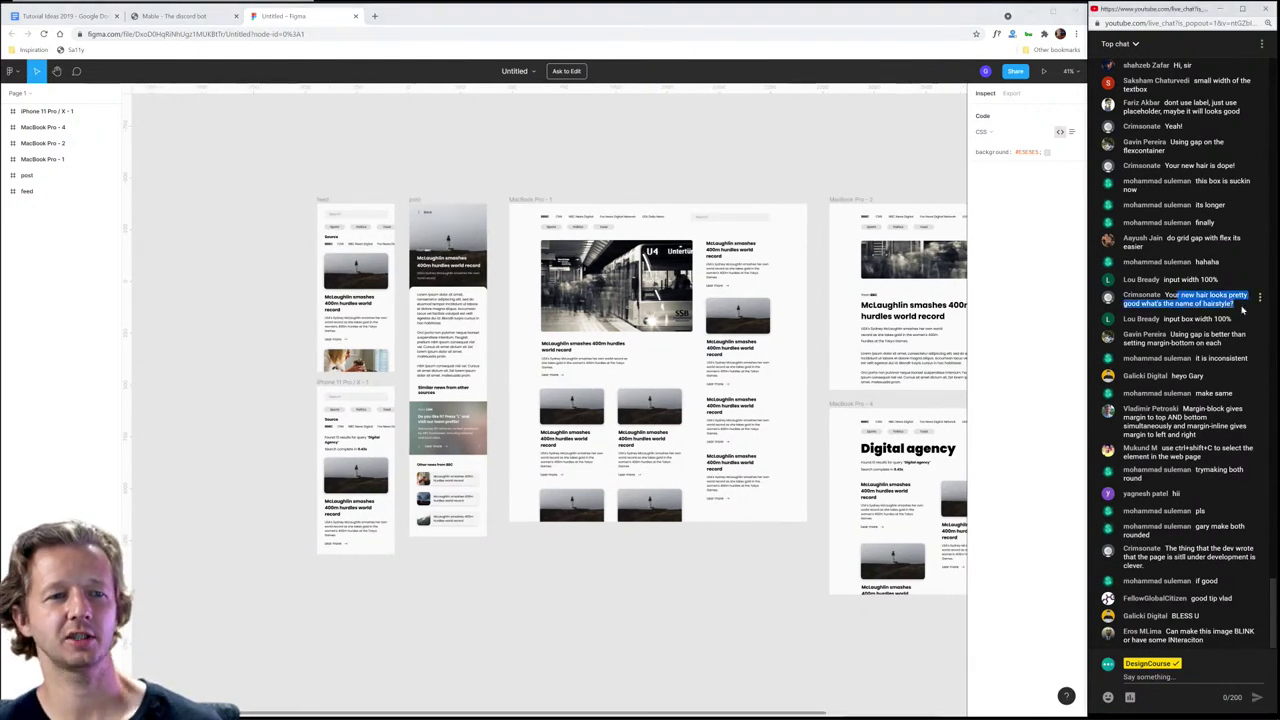
{"action": "left_click", "coordinate": [1243, 311]}
{"action": "key", "text": "ctrl+plus"}
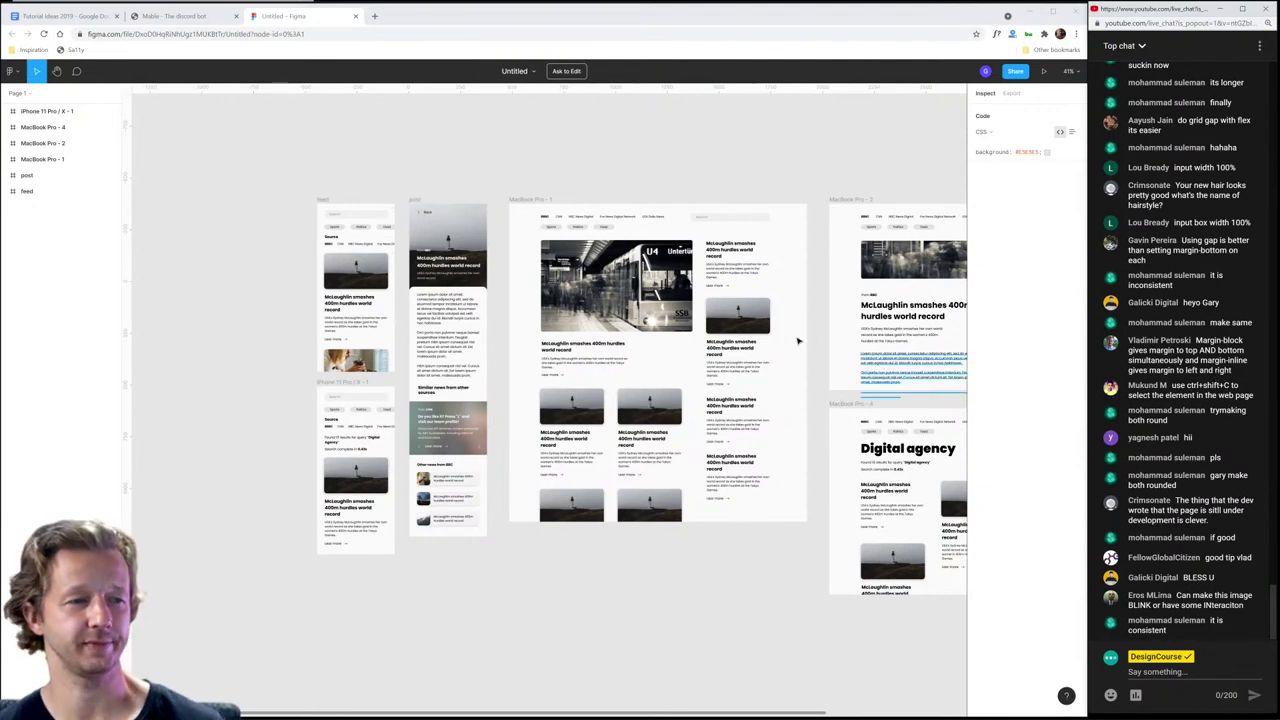
Step: Examine the mobile and desktop artboards of the news aggregator, with a close look at the MacBook Pro - 2 article page
{"action": "scroll", "coordinate": [649, 189], "scroll_direction": "right", "scroll_amount": 3}
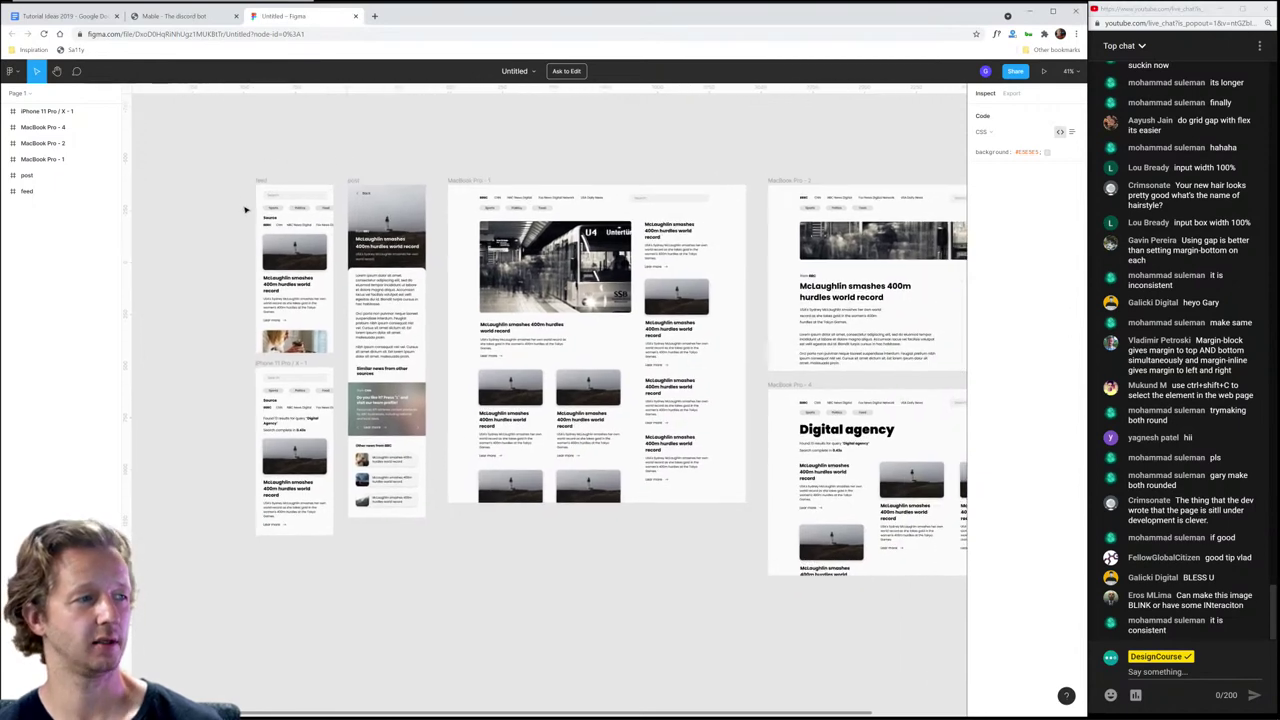
{"action": "scroll", "coordinate": [600, 160], "scroll_direction": "right", "scroll_amount": 5}
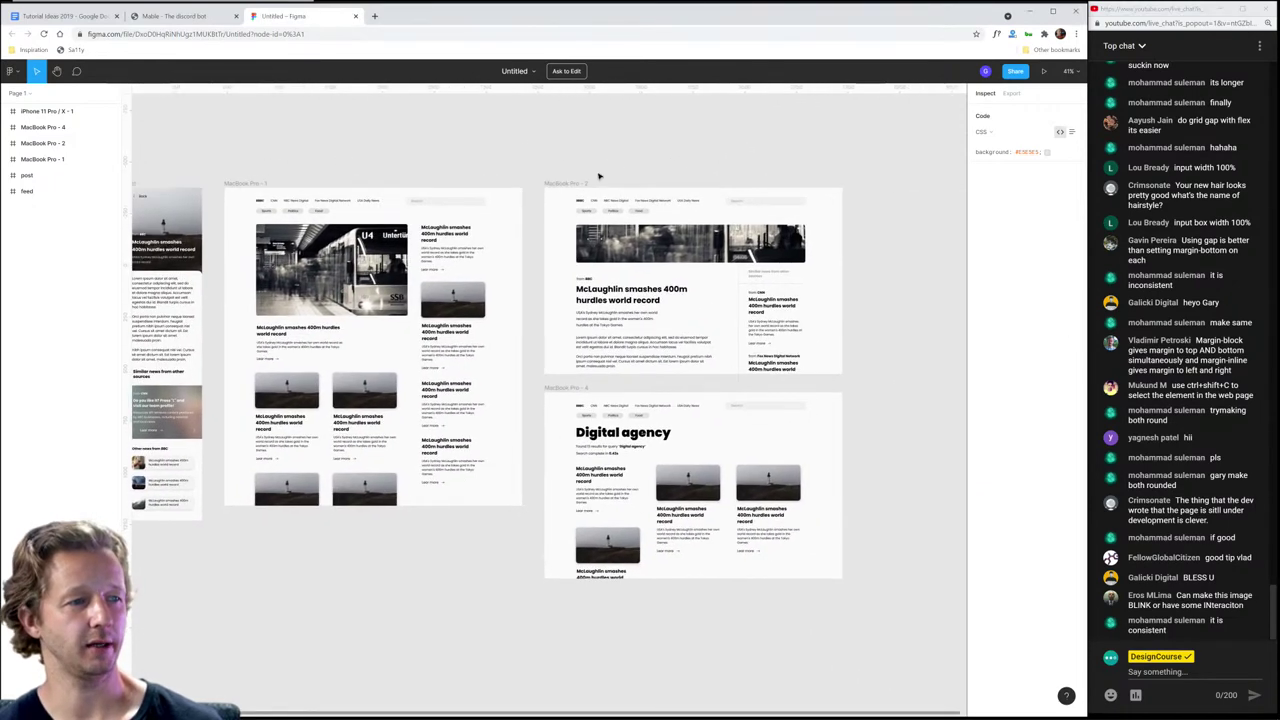
{"action": "scroll", "coordinate": [746, 163], "scroll_direction": "up", "scroll_amount": 3}
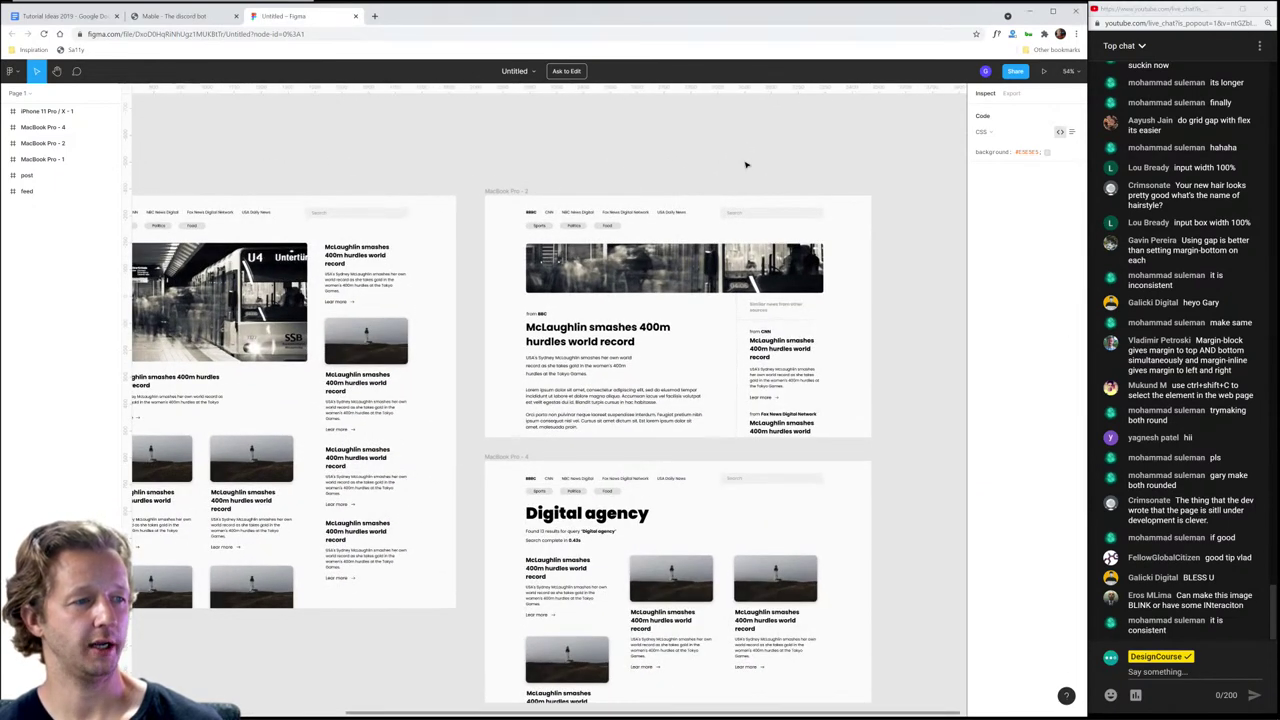
{"action": "scroll", "coordinate": [746, 163], "scroll_direction": "up", "scroll_amount": 5}
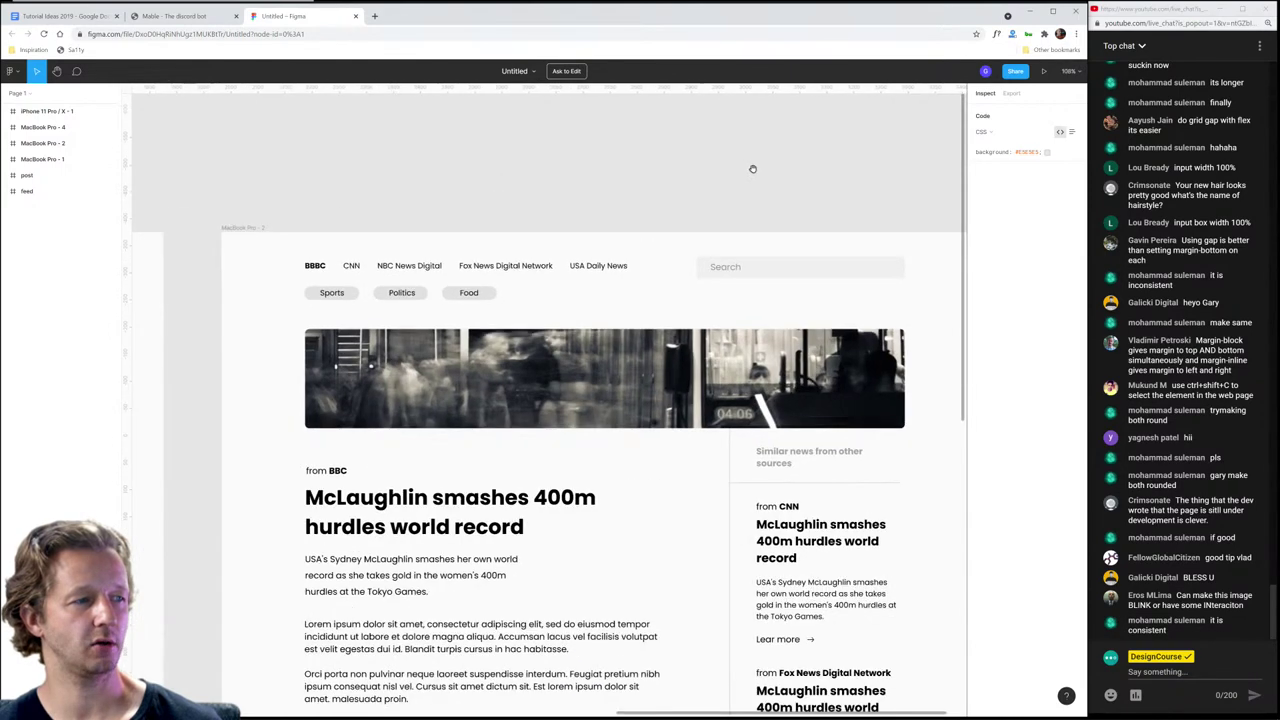
{"action": "left_click_drag", "start_coordinate": [746, 163], "coordinate": [700, 83]}
{"action": "scroll", "coordinate": [708, 161], "scroll_direction": "down", "scroll_amount": 2}
{"action": "scroll", "coordinate": [710, 150], "scroll_direction": "down", "scroll_amount": 6}
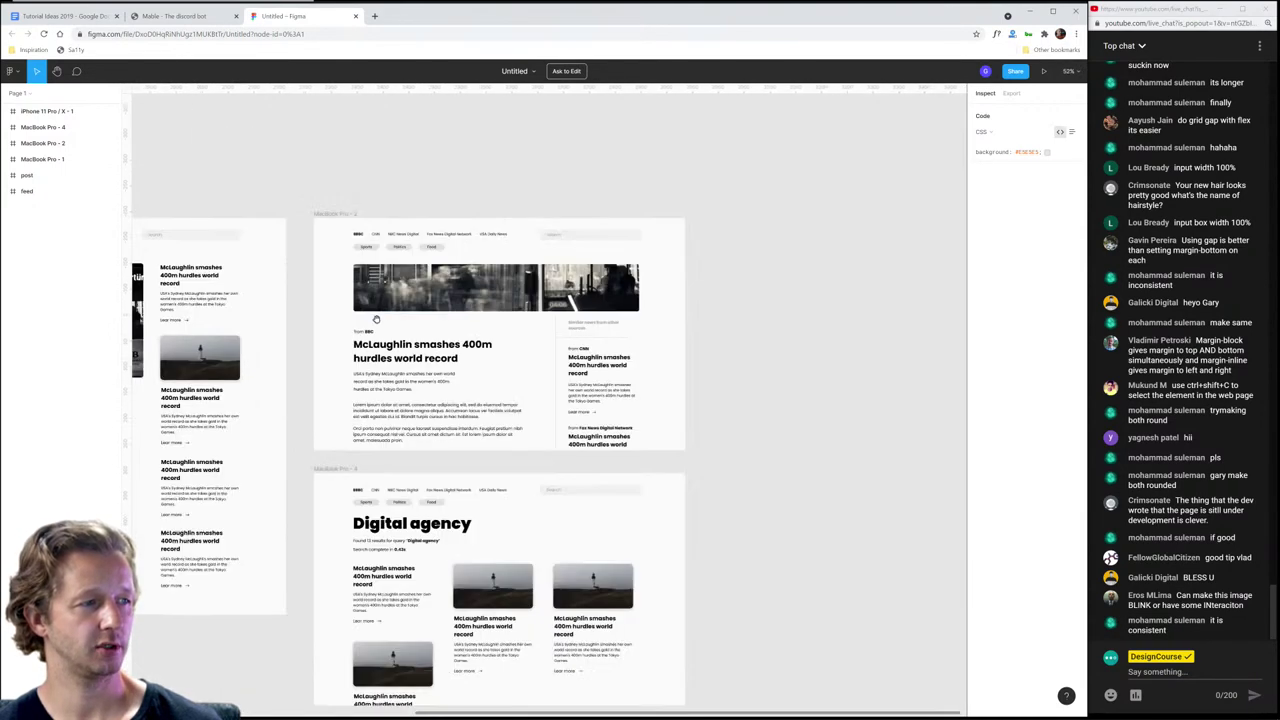
Step: Inspect the source links, search field and category pills in the header of the MacBook Pro - 1 artboard
{"action": "left_click_drag", "start_coordinate": [376, 319], "coordinate": [695, 308]}
{"action": "scroll", "coordinate": [512, 280], "scroll_direction": "up", "scroll_amount": 5}
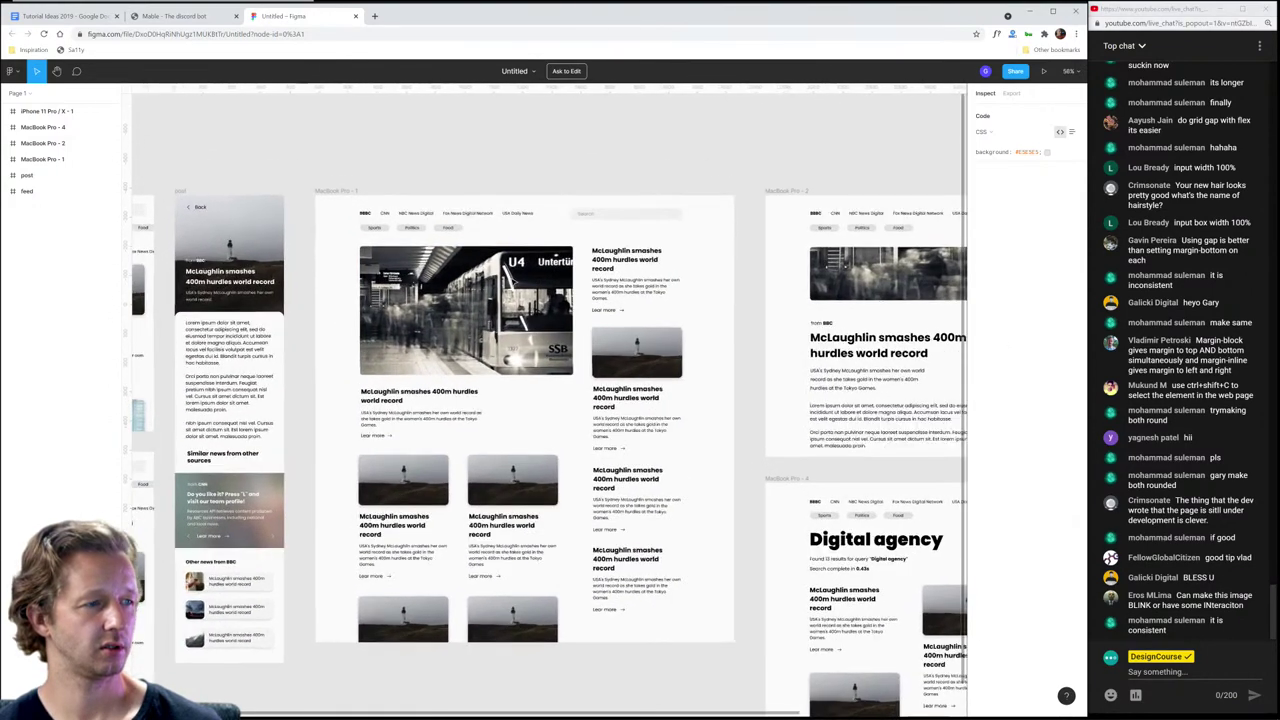
{"action": "scroll", "coordinate": [568, 236], "scroll_direction": "up", "scroll_amount": 3}
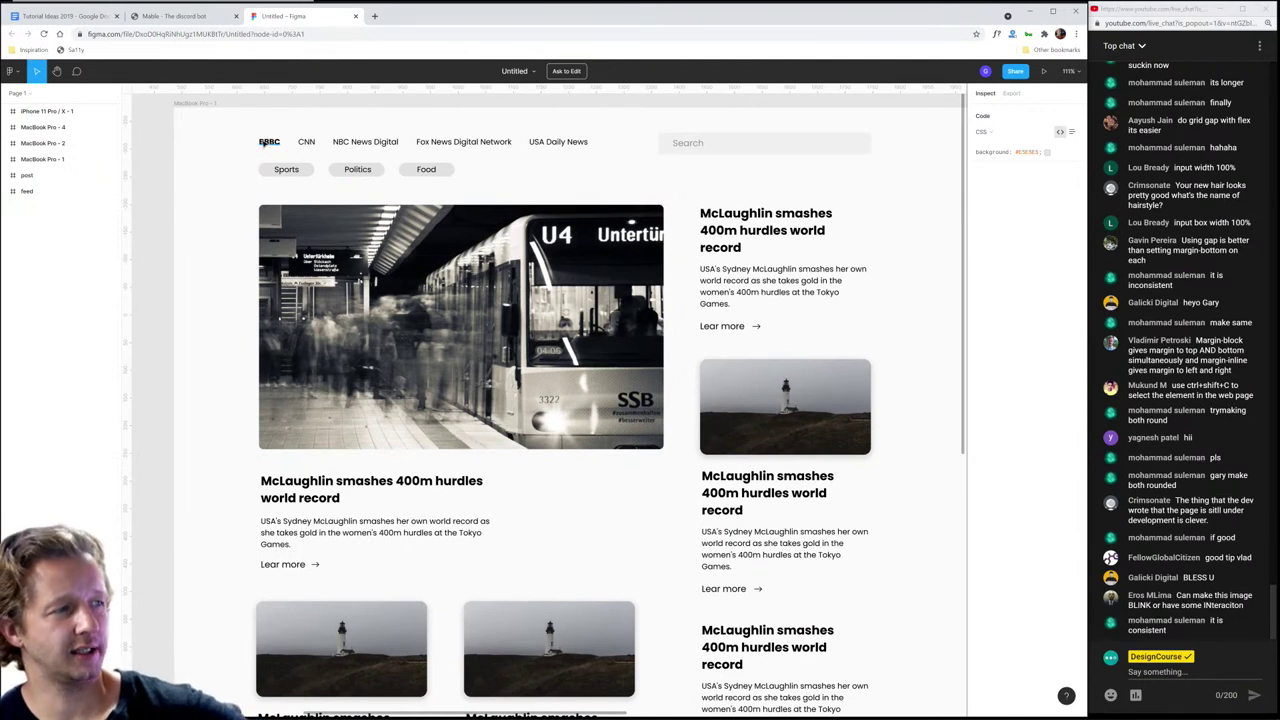
{"action": "left_click", "coordinate": [640, 135]}
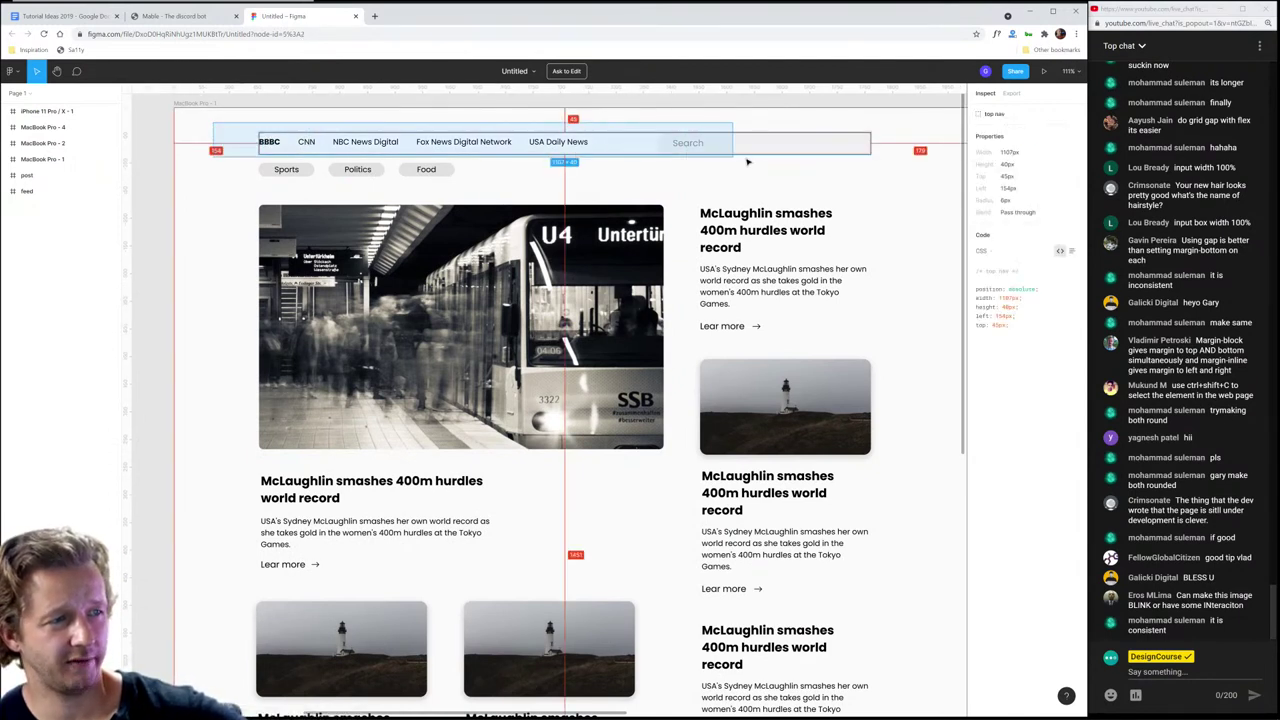
{"action": "left_click", "coordinate": [880, 176]}
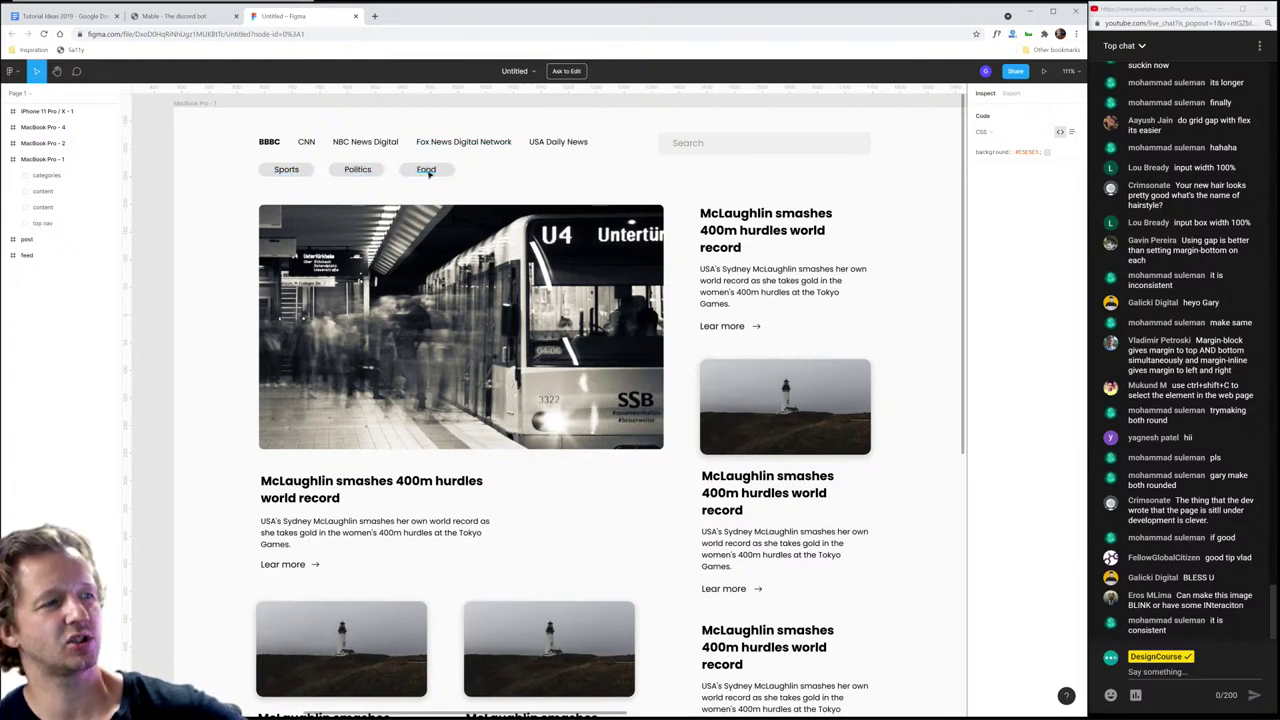
Step: Inspect the category pills group and its alignment with the top nav and content blocks on the MacBook Pro - 1 artboard
{"action": "left_click", "coordinate": [309, 166]}
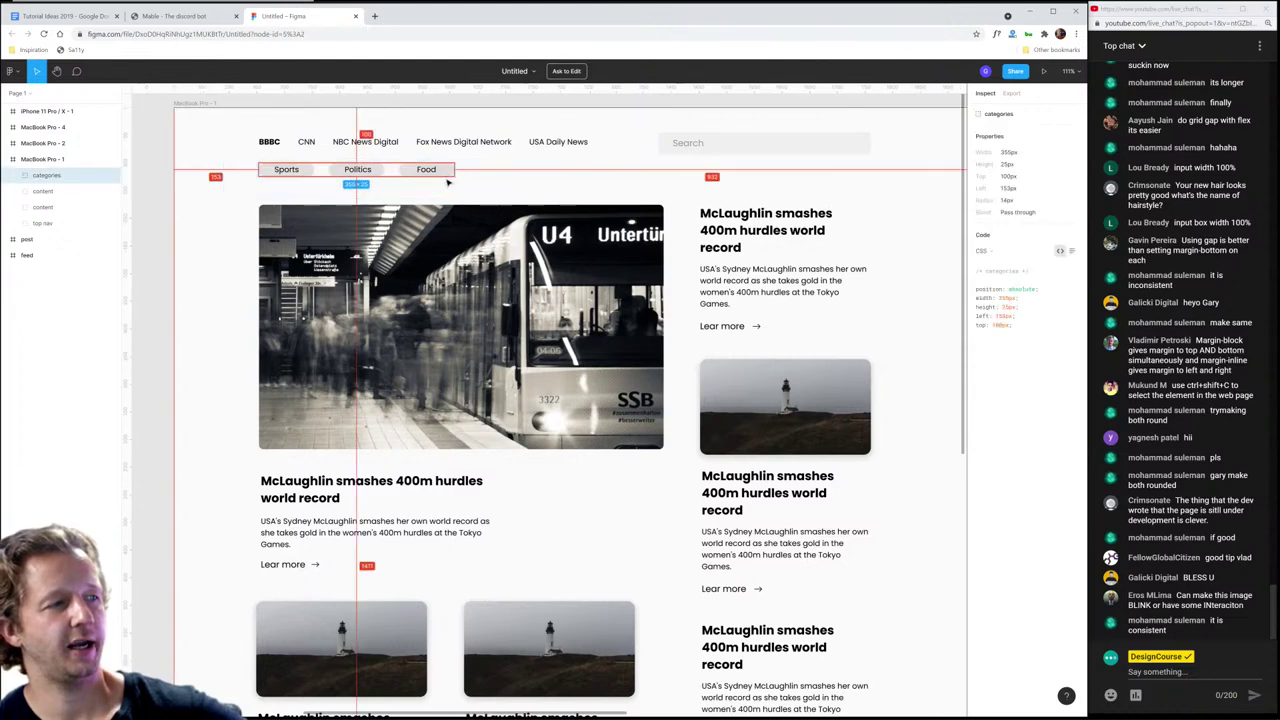
{"action": "left_click_drag", "start_coordinate": [215, 152], "coordinate": [843, 613]}
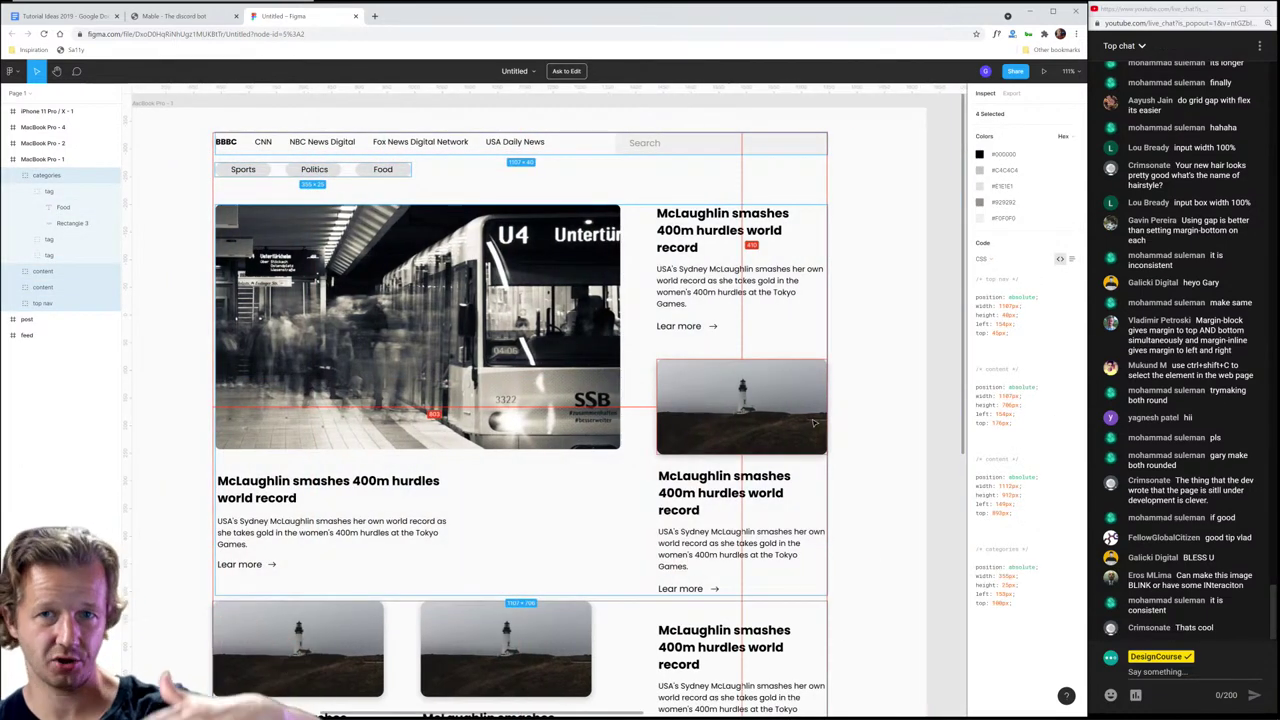
{"action": "left_click", "coordinate": [846, 187]}
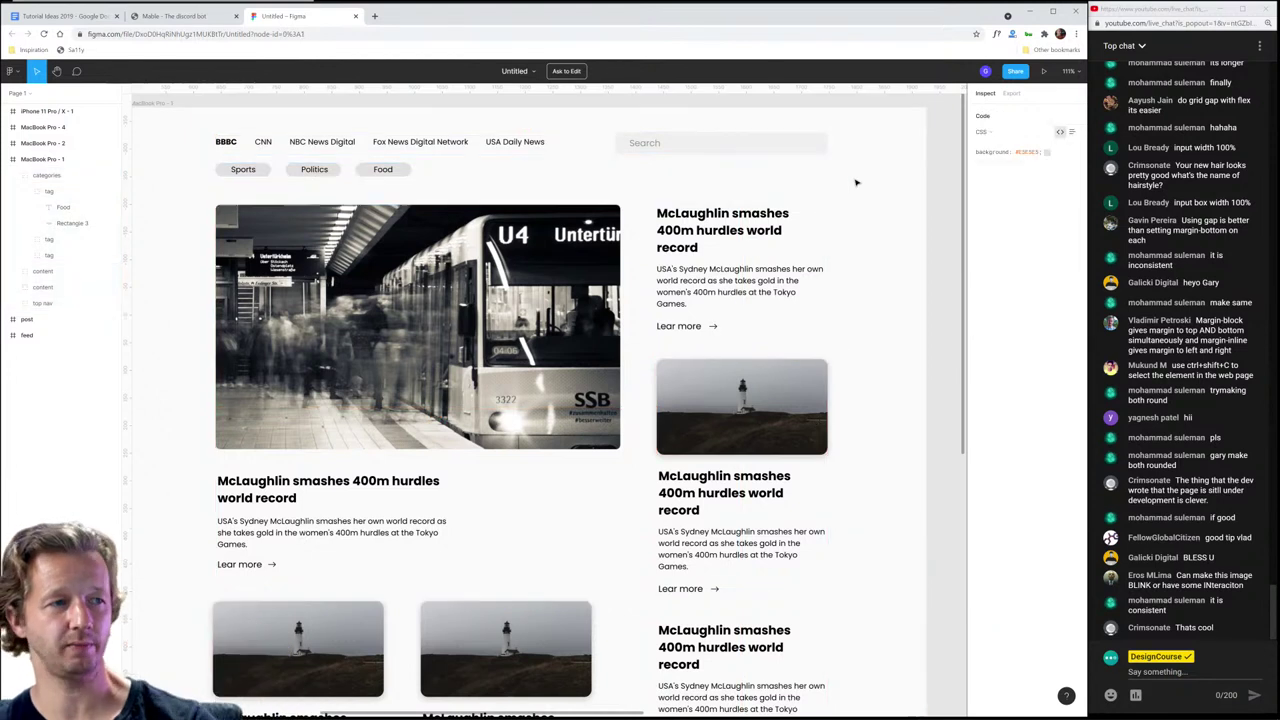
Step: Inspect the text styling of the BBBC and CNN source links and the extent of the top nav group
{"action": "left_click", "coordinate": [227, 143]}
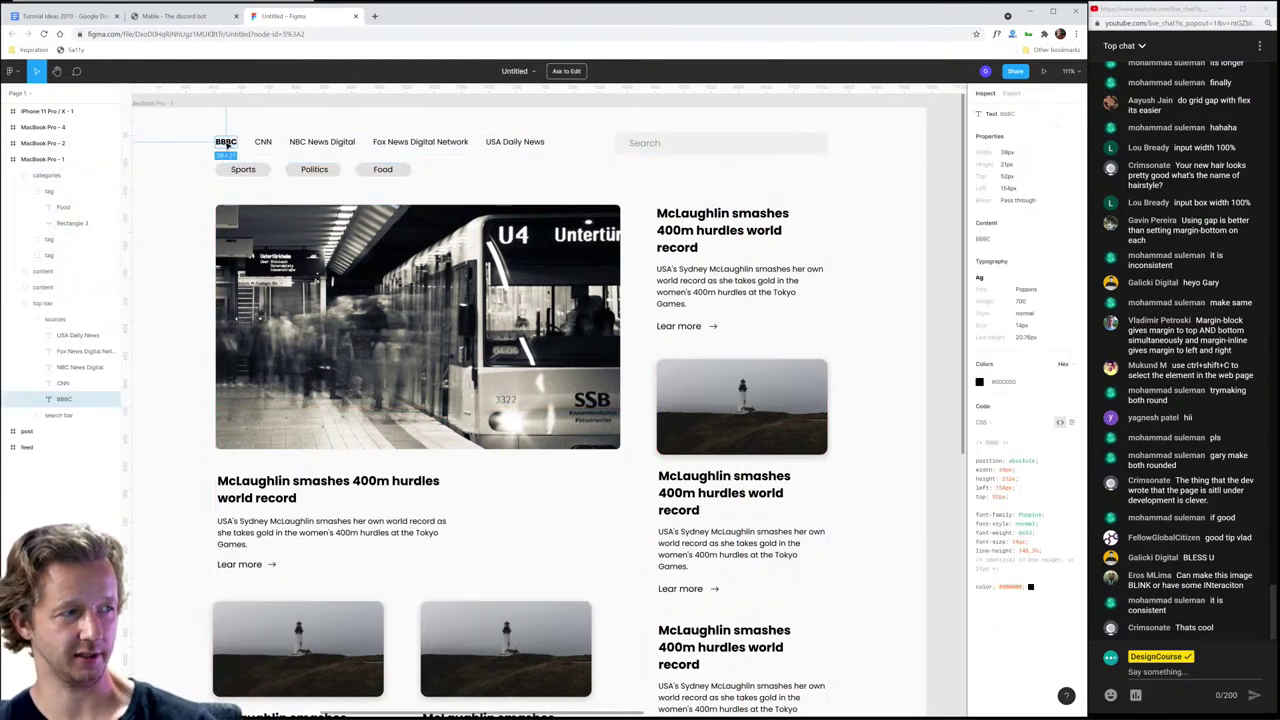
{"action": "left_click", "coordinate": [200, 148]}
{"action": "scroll", "coordinate": [200, 148], "scroll_direction": "left", "scroll_amount": 3}
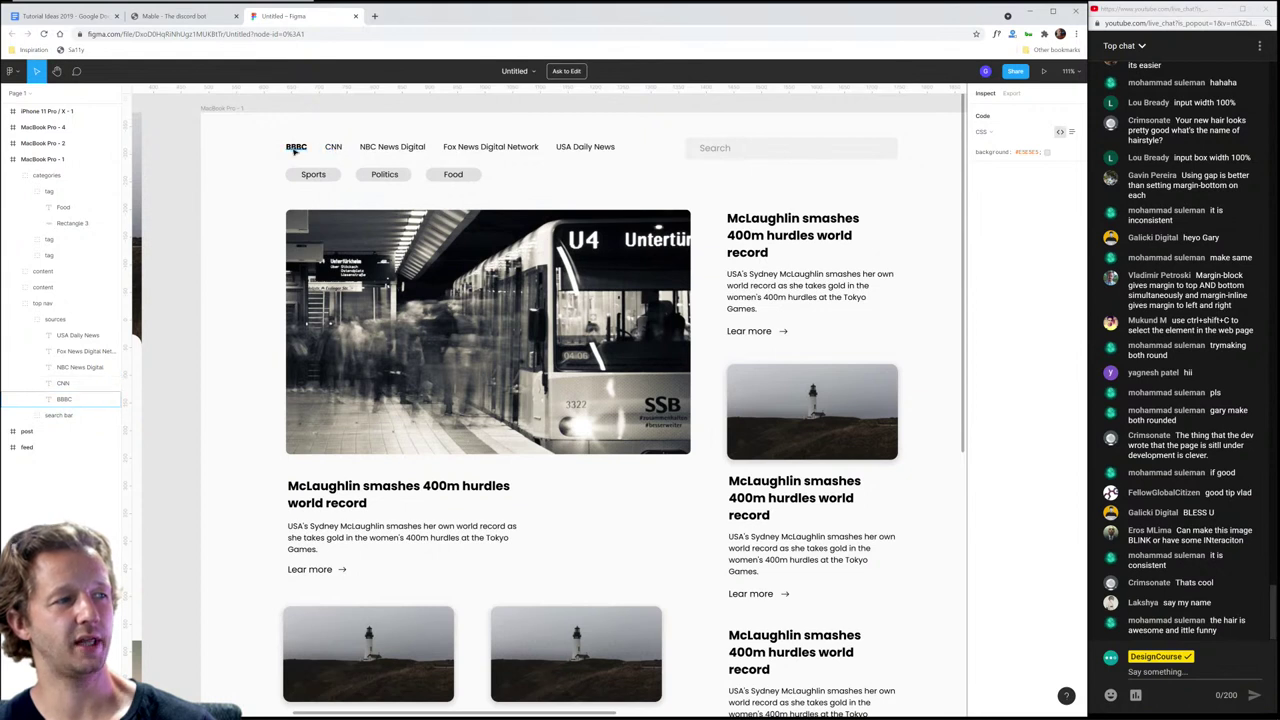
{"action": "left_click", "coordinate": [297, 150]}
{"action": "key", "text": "Escape"}
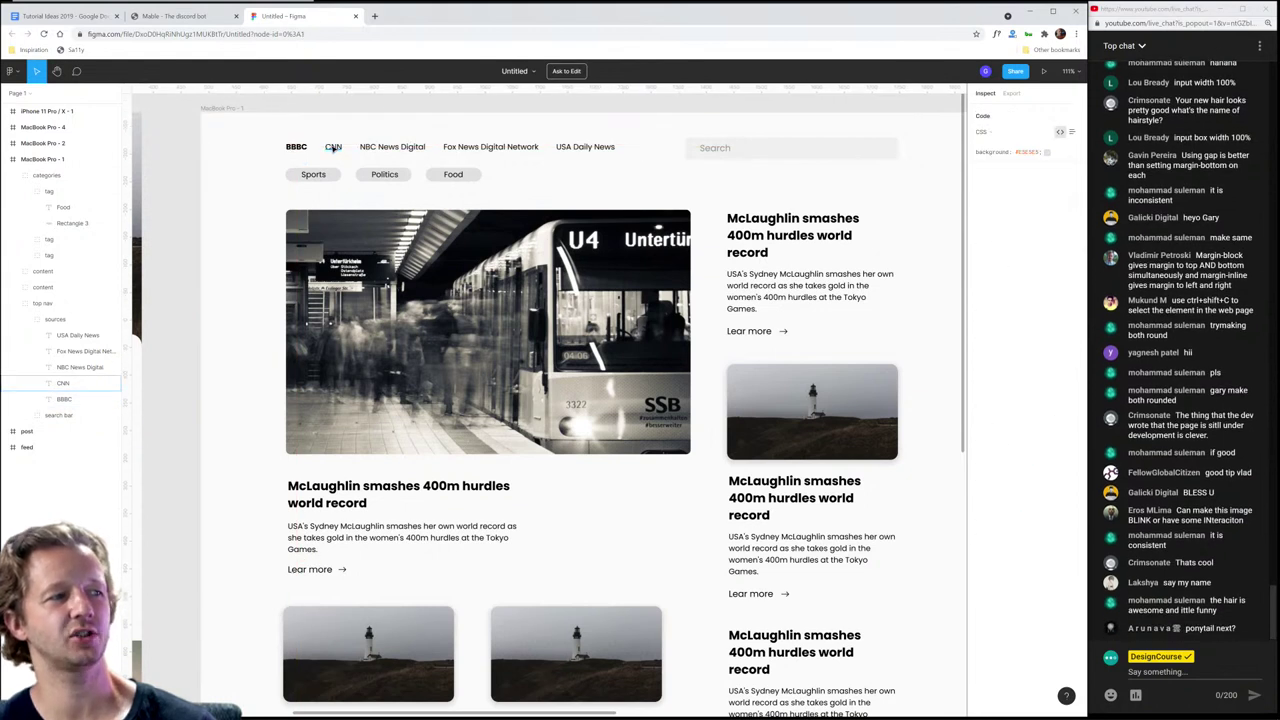
{"action": "left_click", "coordinate": [323, 143]}
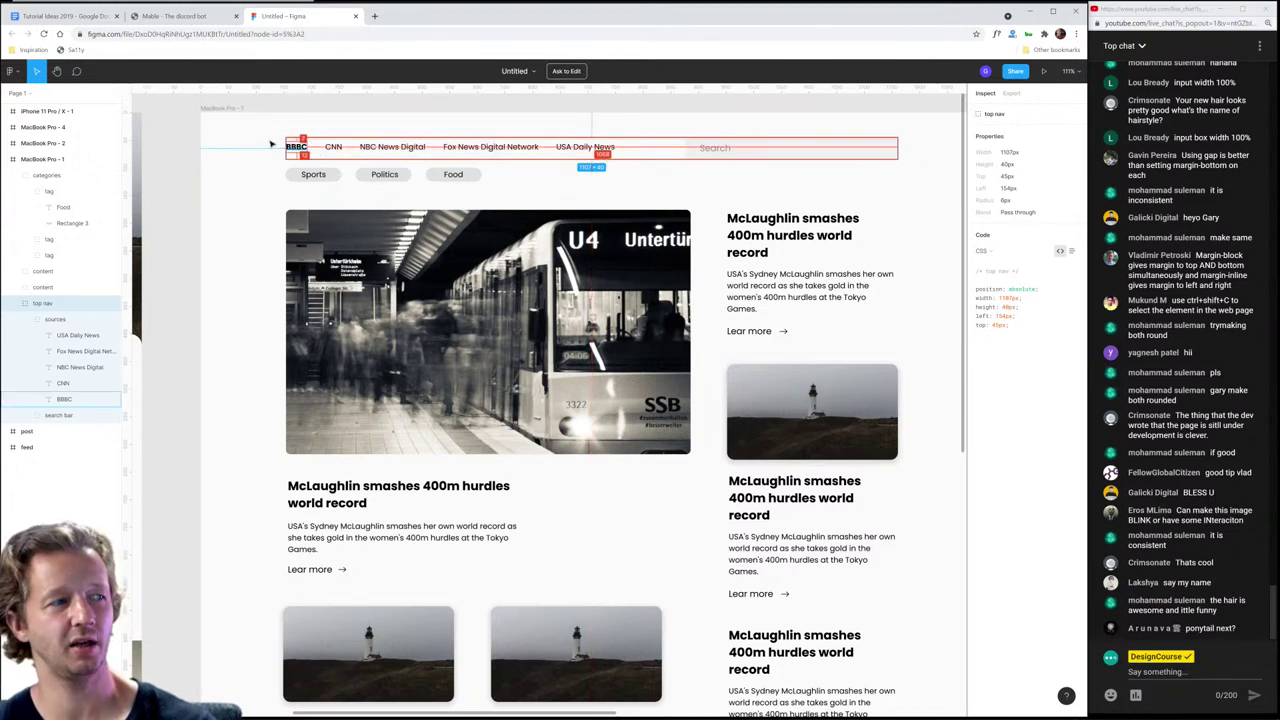
{"action": "left_click", "coordinate": [333, 147]}
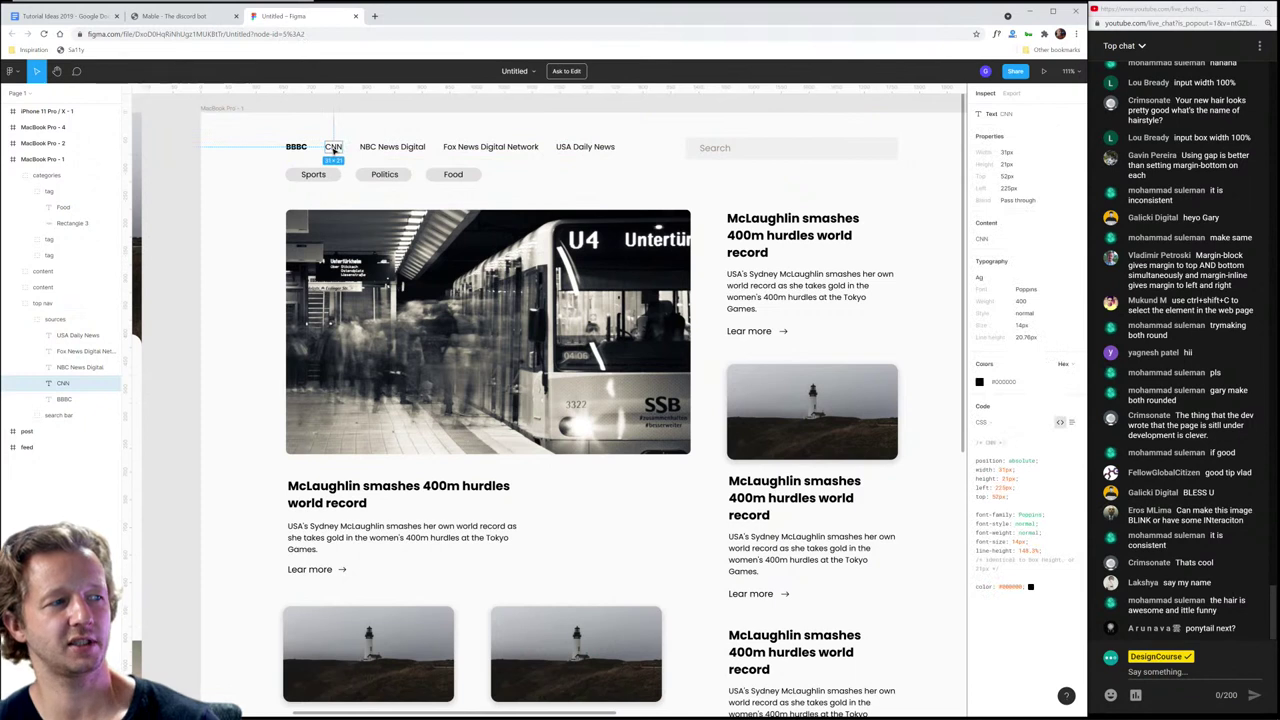
{"action": "left_click", "coordinate": [254, 146]}
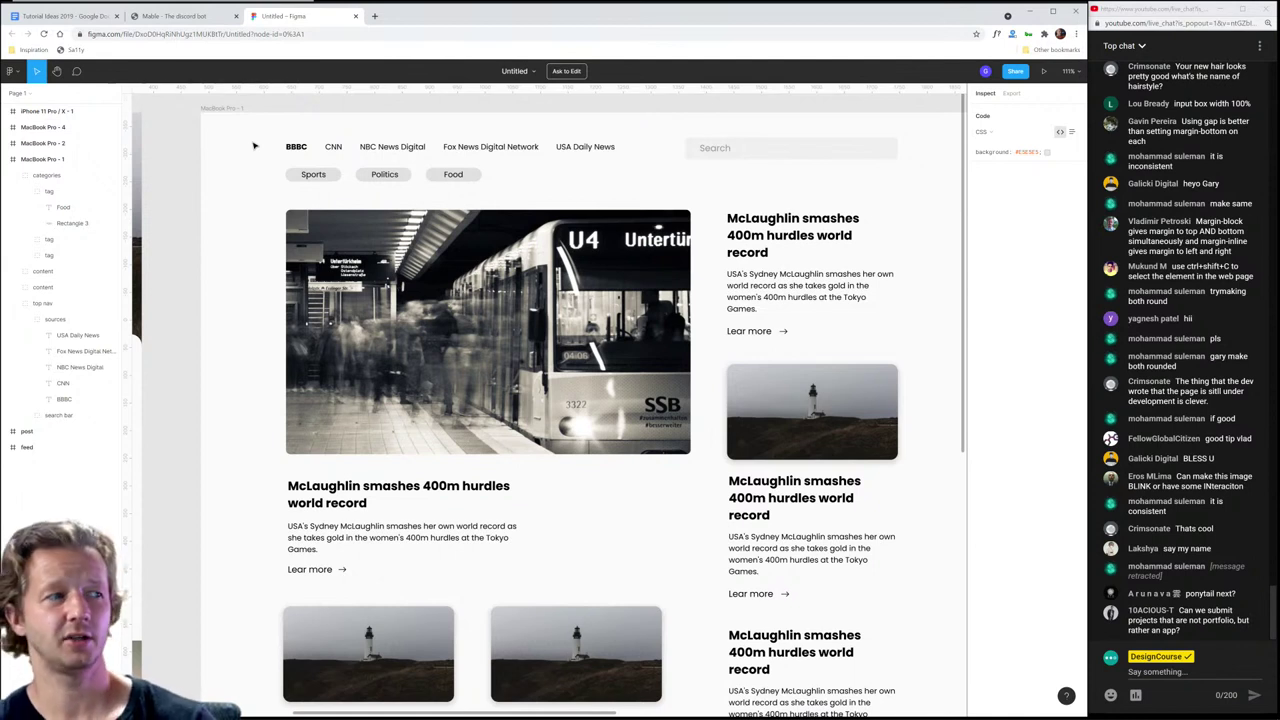
{"action": "left_click", "coordinate": [328, 146]}
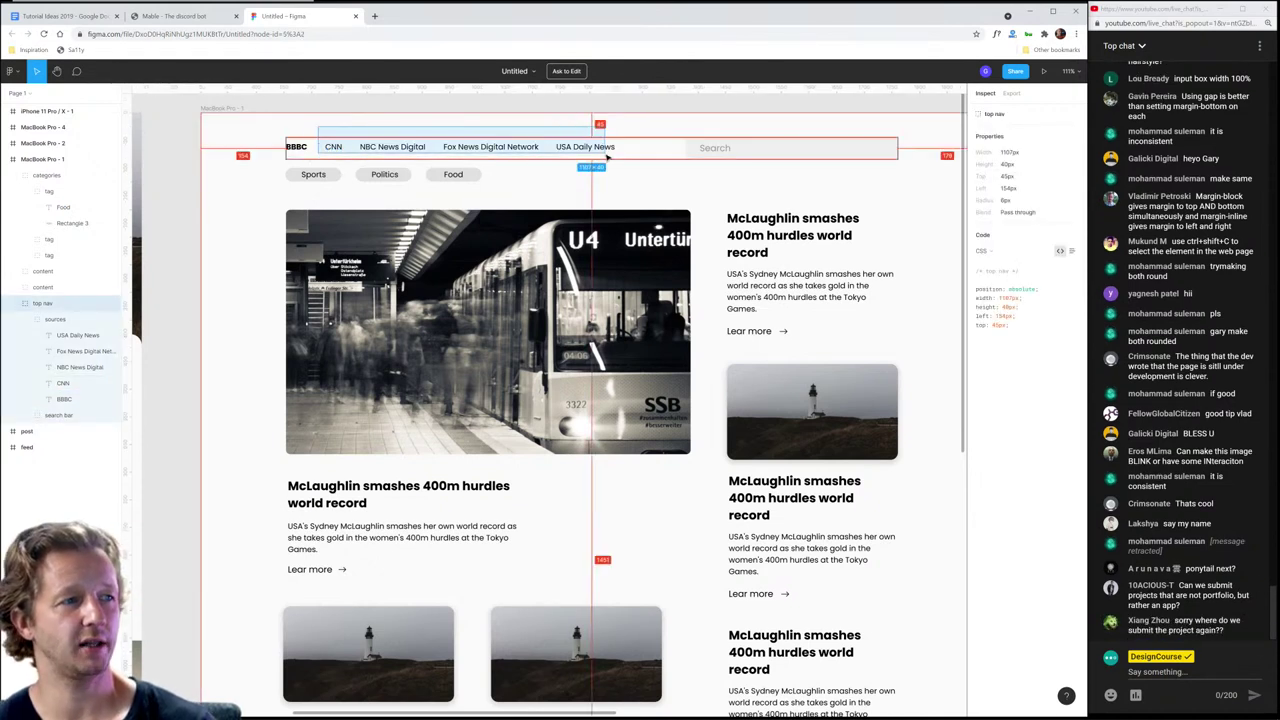
{"action": "left_click", "coordinate": [580, 135]}
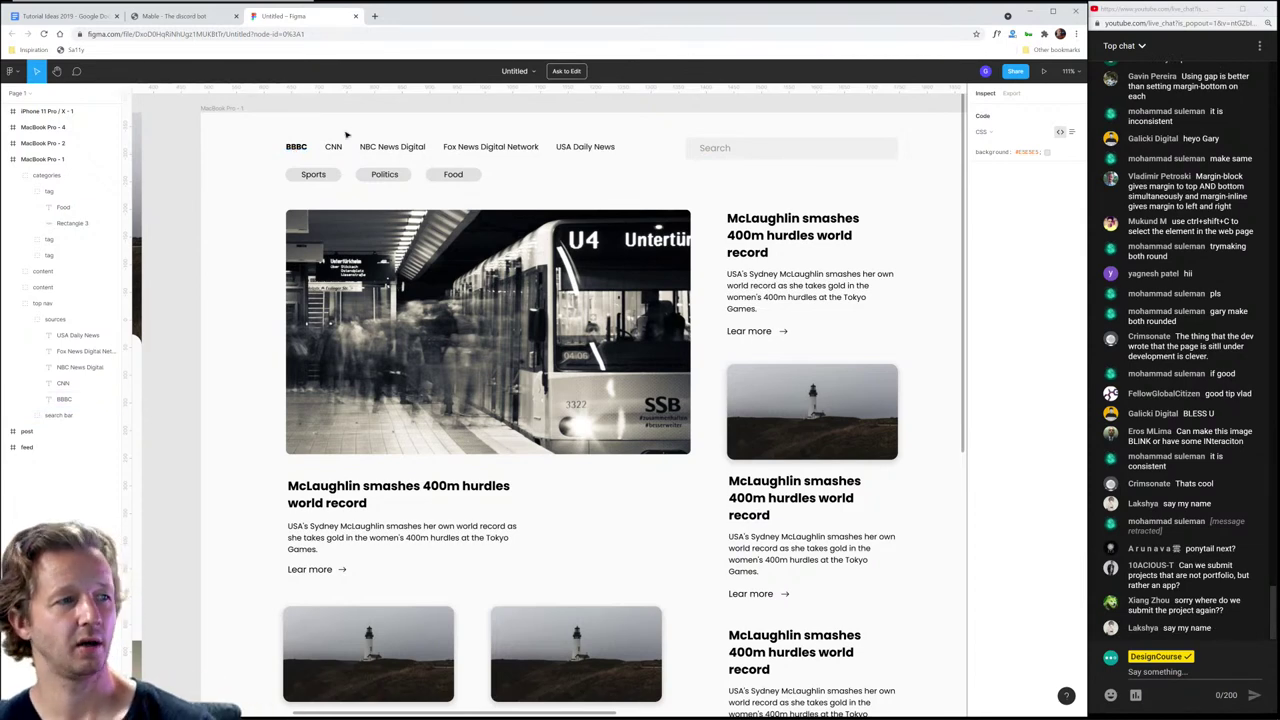
Step: Examine the "Lear more" link under the first side-column article of the news feed up close
{"action": "scroll", "coordinate": [352, 158], "scroll_direction": "down", "scroll_amount": 4}
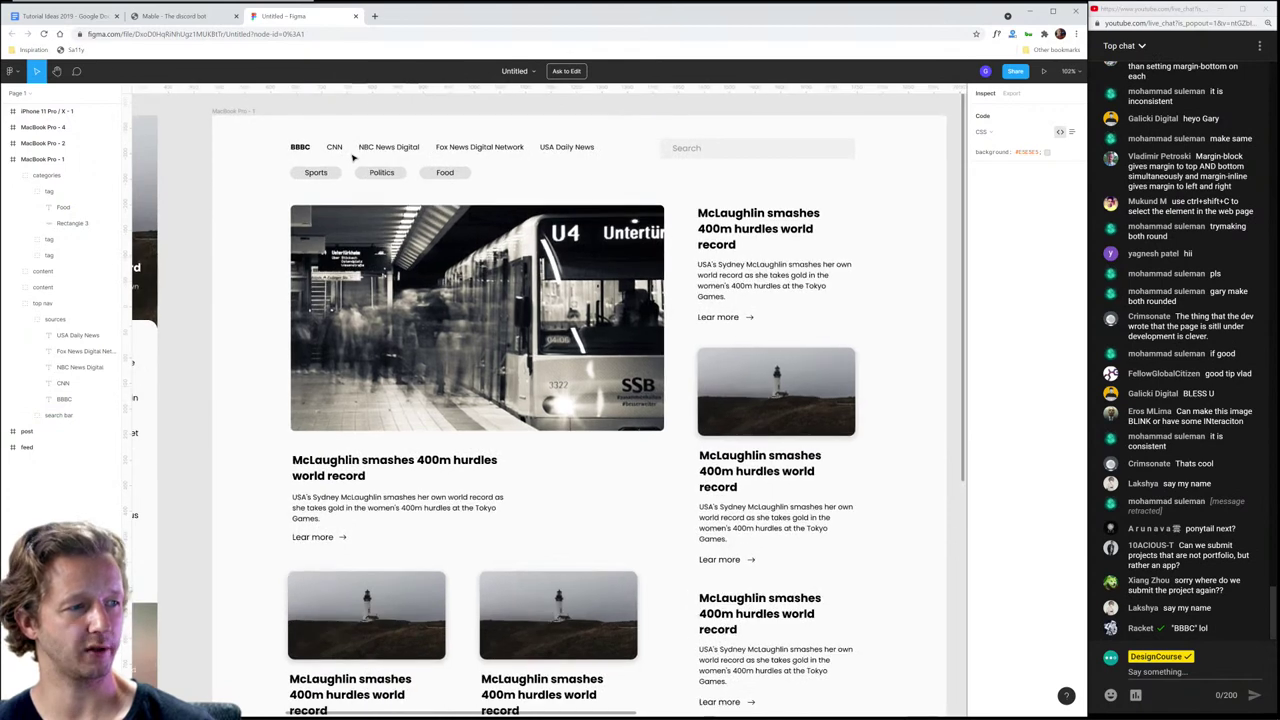
{"action": "scroll", "coordinate": [352, 158], "scroll_direction": "down", "scroll_amount": 1}
{"action": "scroll", "coordinate": [656, 451], "scroll_direction": "down", "scroll_amount": 2}
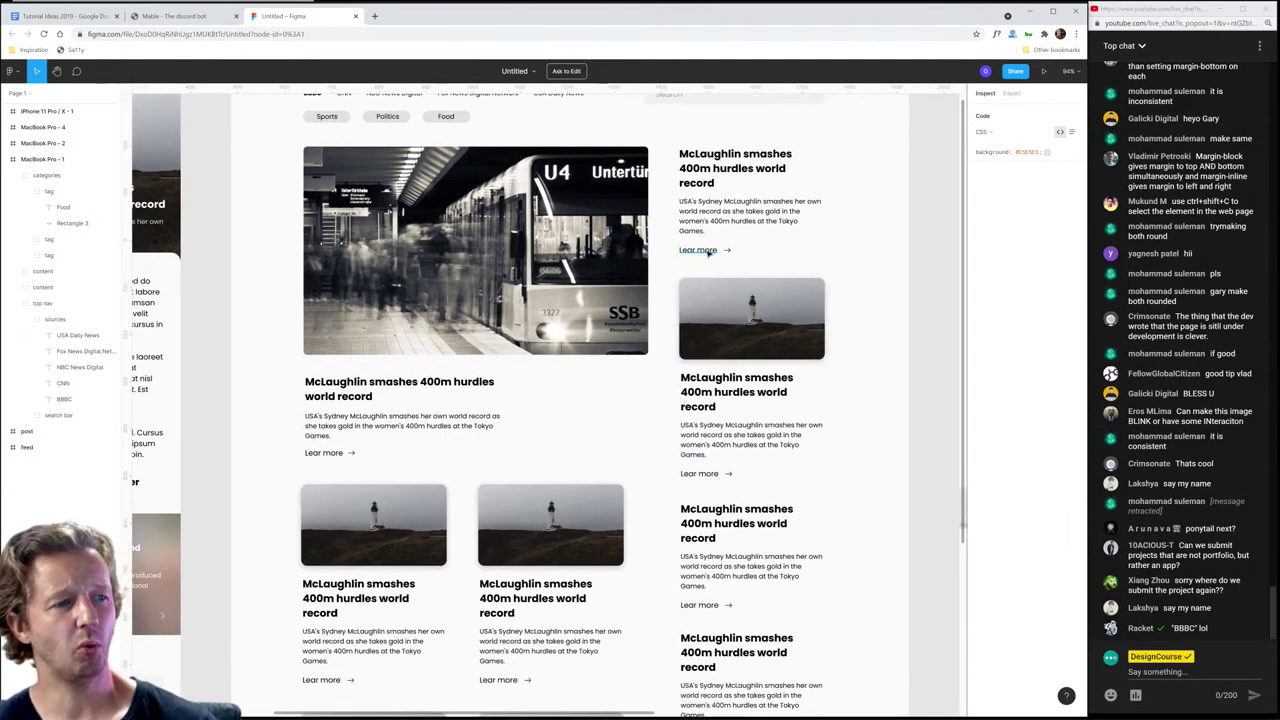
{"action": "scroll", "coordinate": [708, 253], "scroll_direction": "up", "scroll_amount": 5}
{"action": "scroll", "coordinate": [700, 250], "scroll_direction": "down", "scroll_amount": 1}
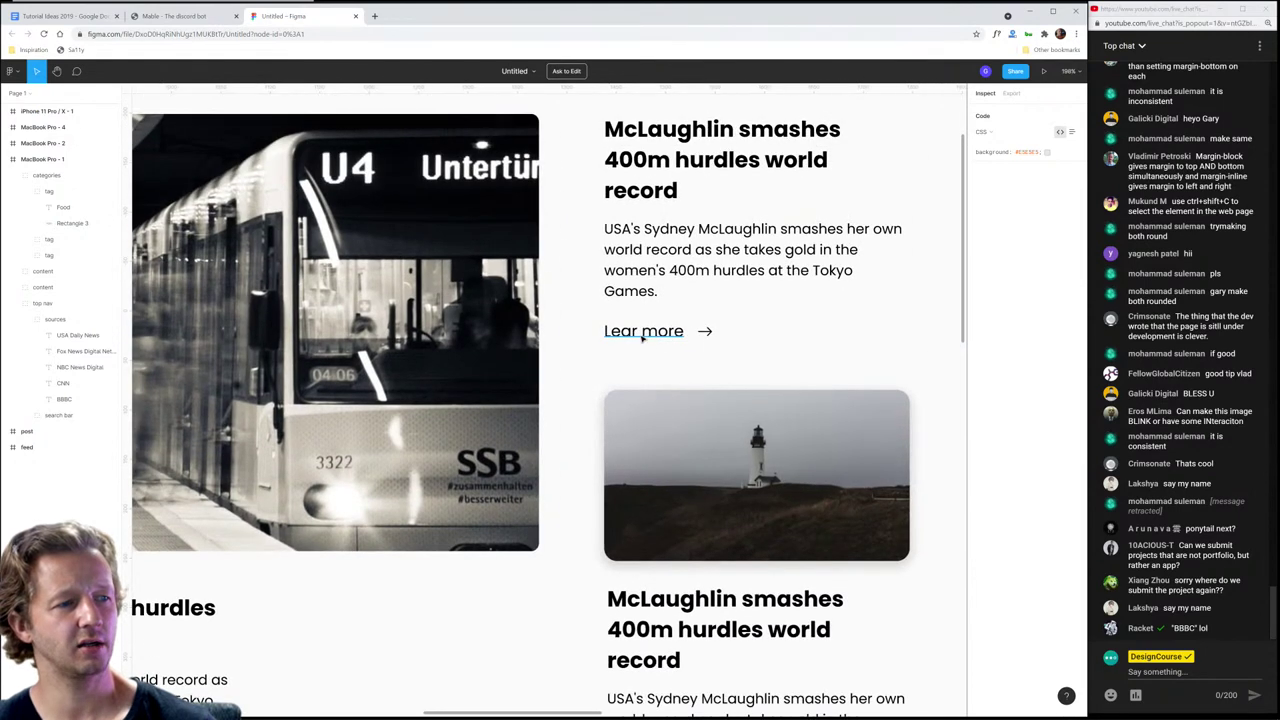
{"action": "left_click", "coordinate": [642, 338]}
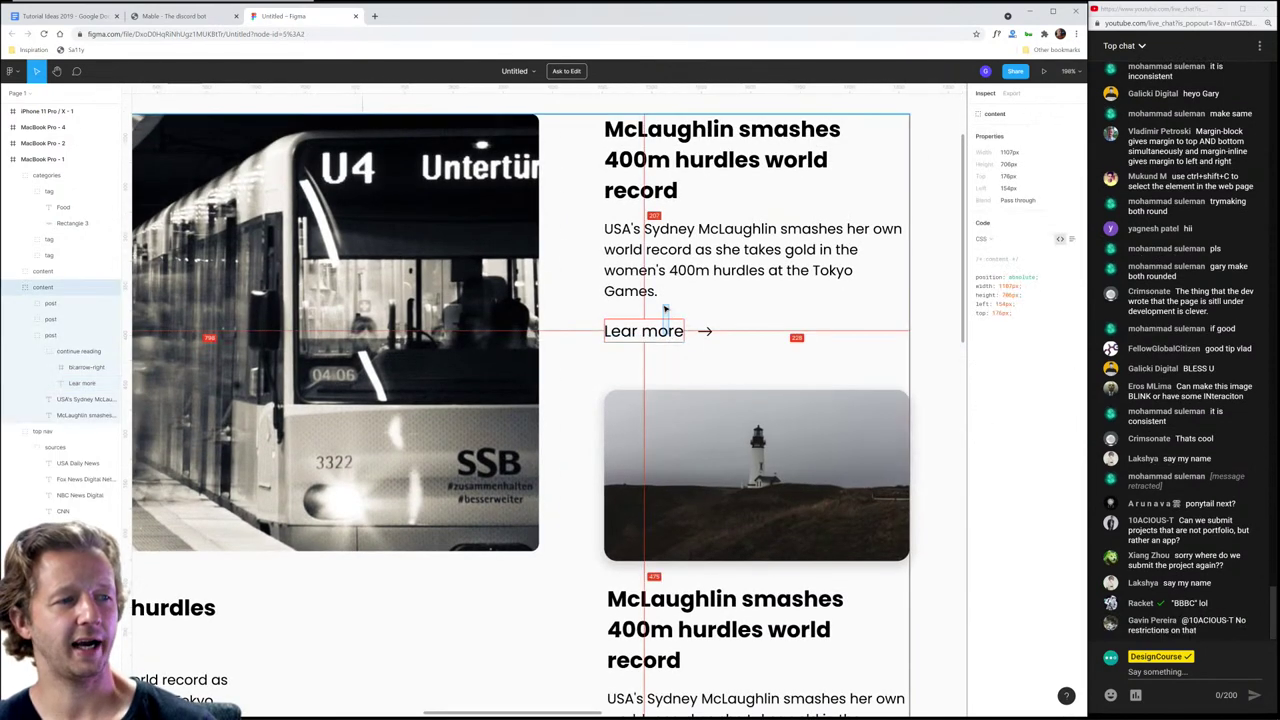
{"action": "left_click", "coordinate": [674, 338]}
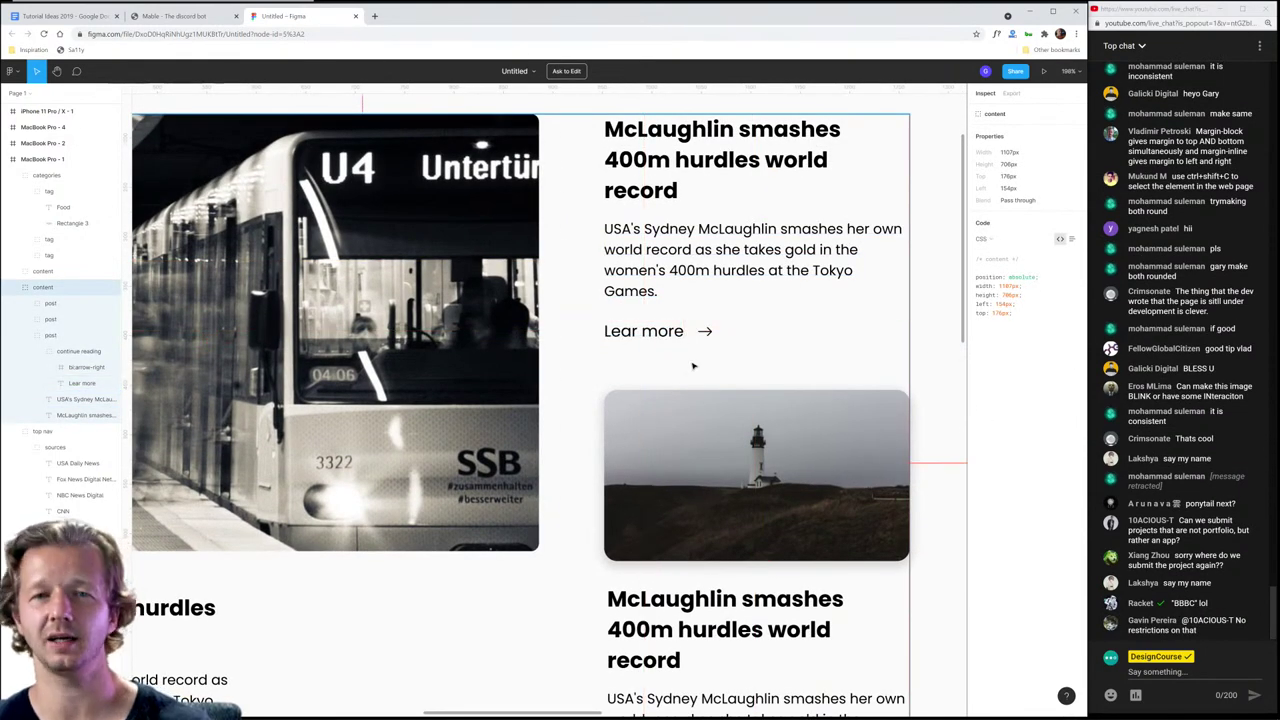
{"action": "left_click", "coordinate": [688, 356]}
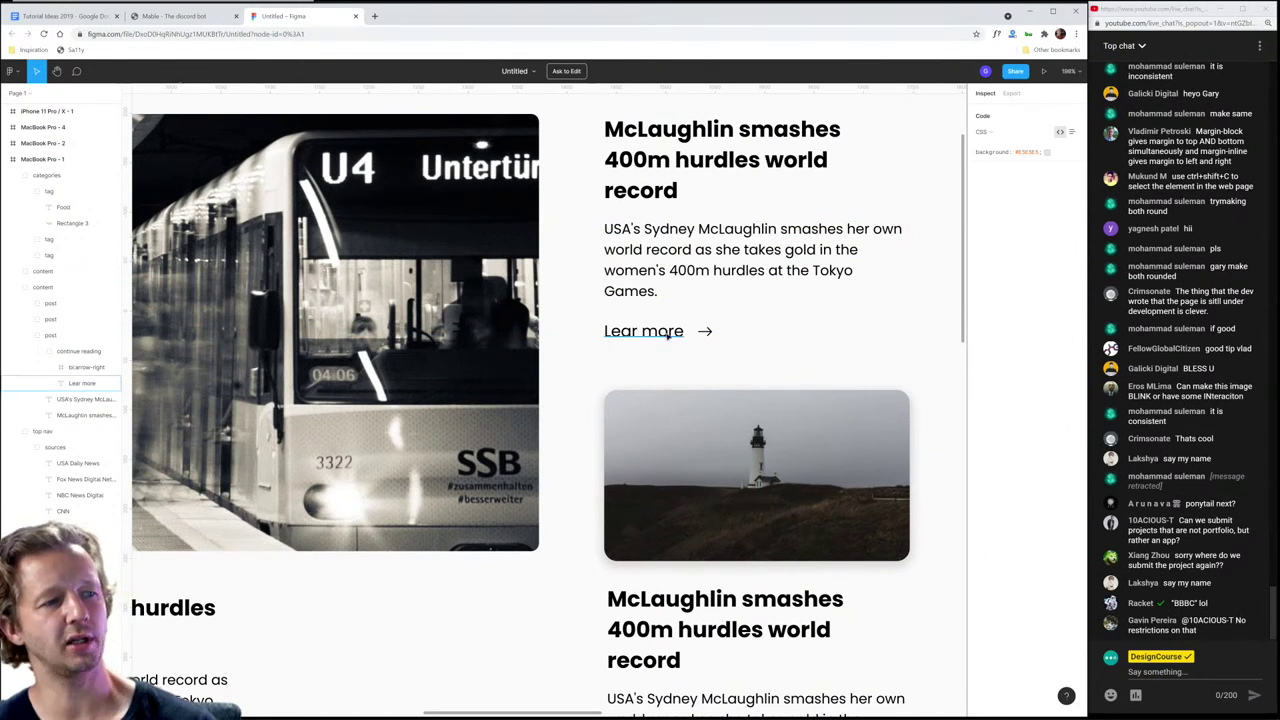
Step: Compare the typography of the side article's paragraph with that of its "Lear more" link
{"action": "left_click", "coordinate": [646, 254]}
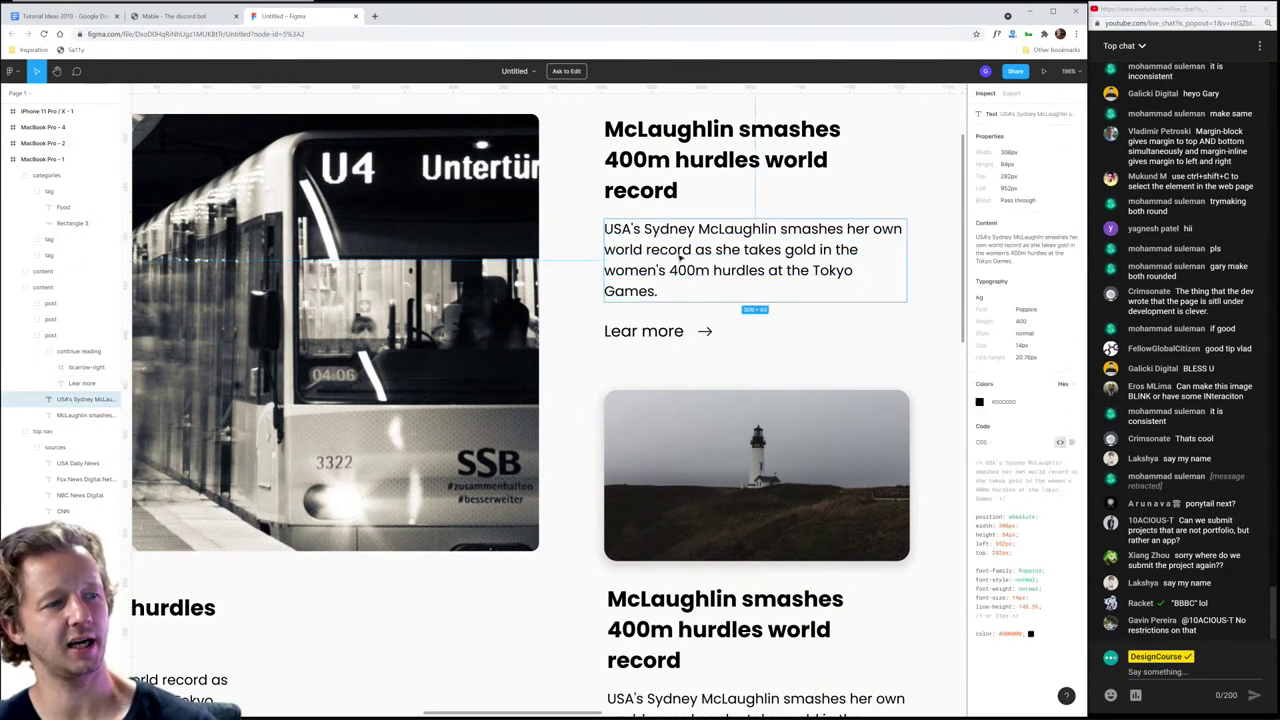
{"action": "left_click", "coordinate": [664, 328]}
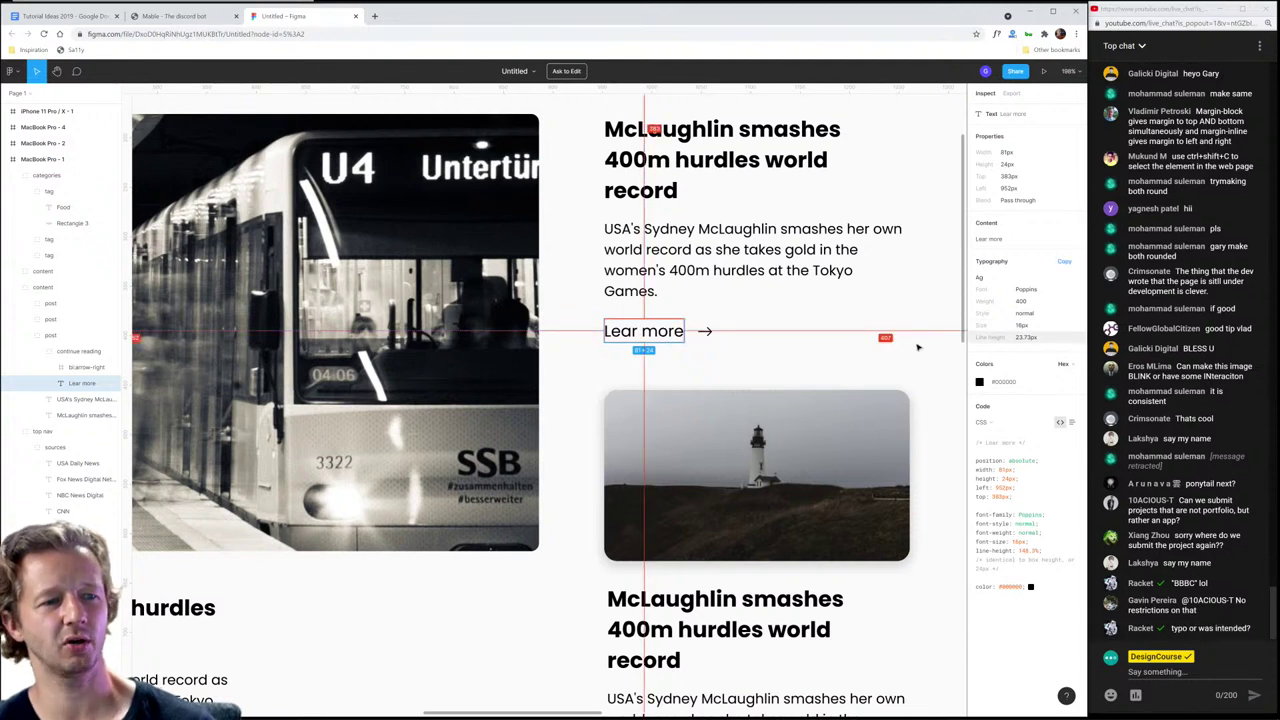
{"action": "left_click", "coordinate": [668, 268]}
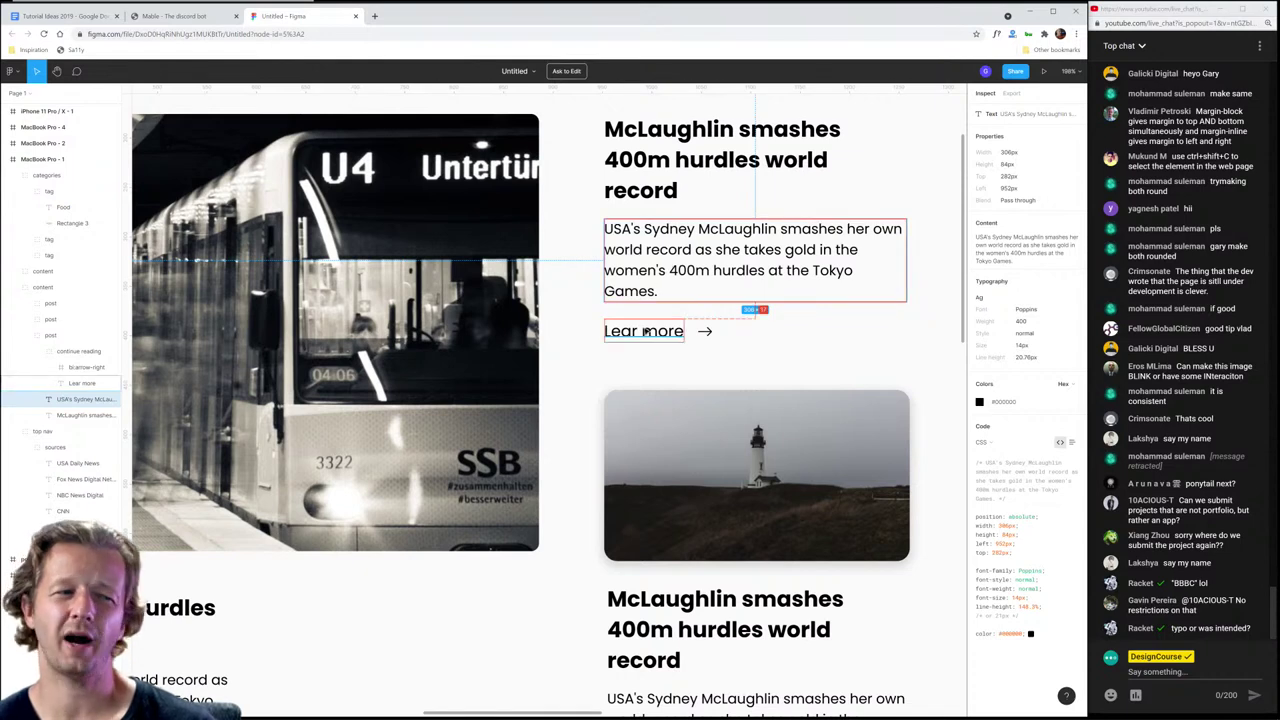
{"action": "left_click", "coordinate": [645, 333]}
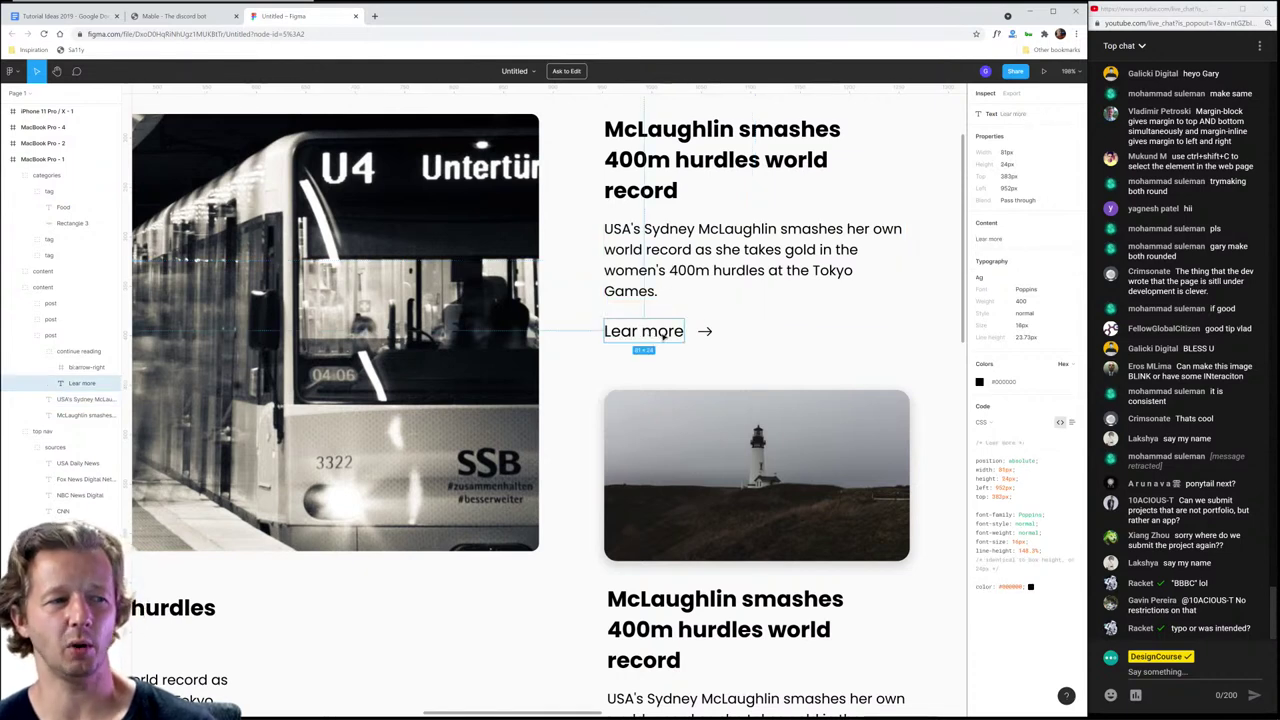
{"action": "left_click", "coordinate": [690, 268]}
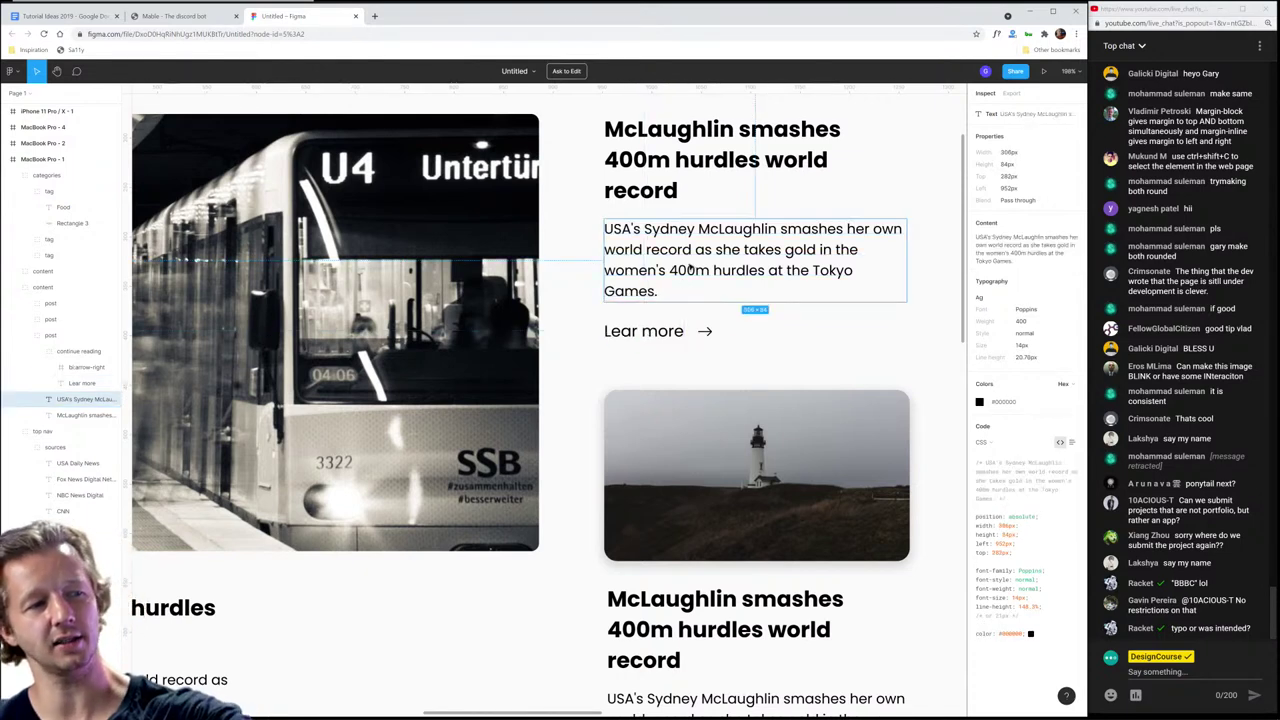
{"action": "left_click", "coordinate": [644, 336]}
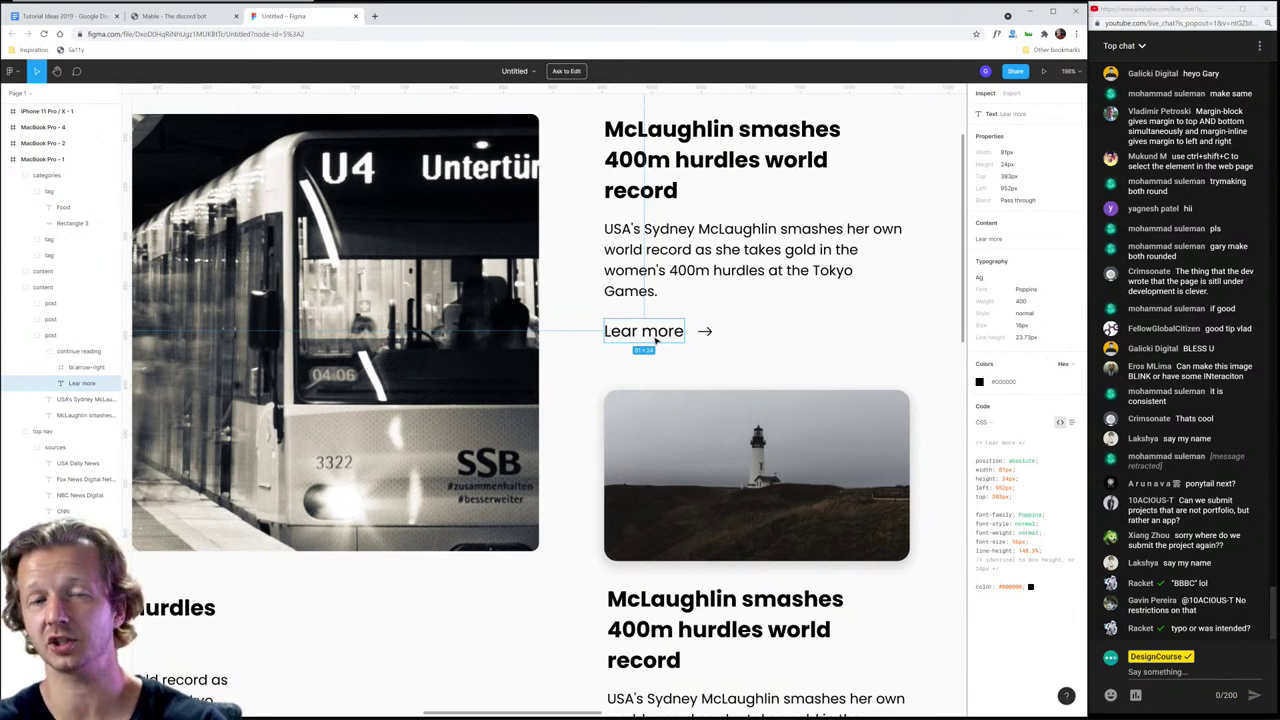
{"action": "left_click", "coordinate": [662, 288]}
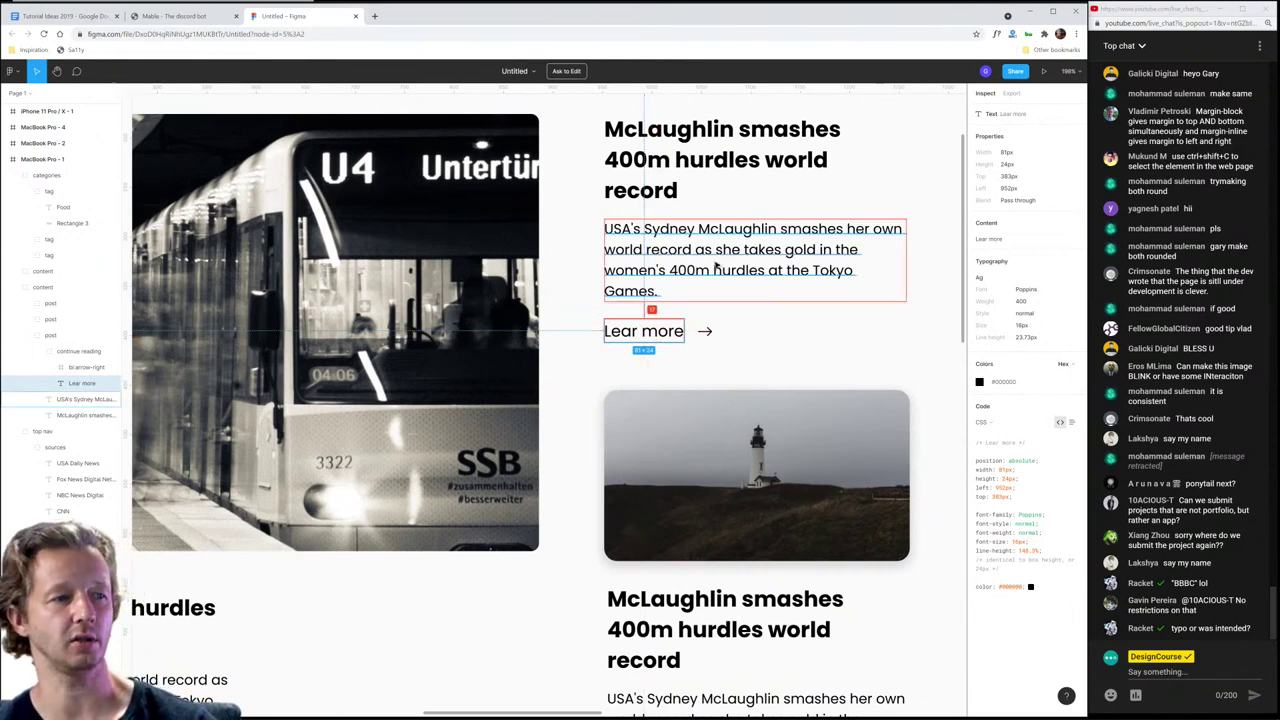
Step: Close the browser tabs of the reviewed news aggregator design and the Mable website
{"action": "scroll", "coordinate": [680, 310], "scroll_direction": "down", "scroll_amount": 5, "text": "ctrl"}
{"action": "left_click", "coordinate": [355, 16]}
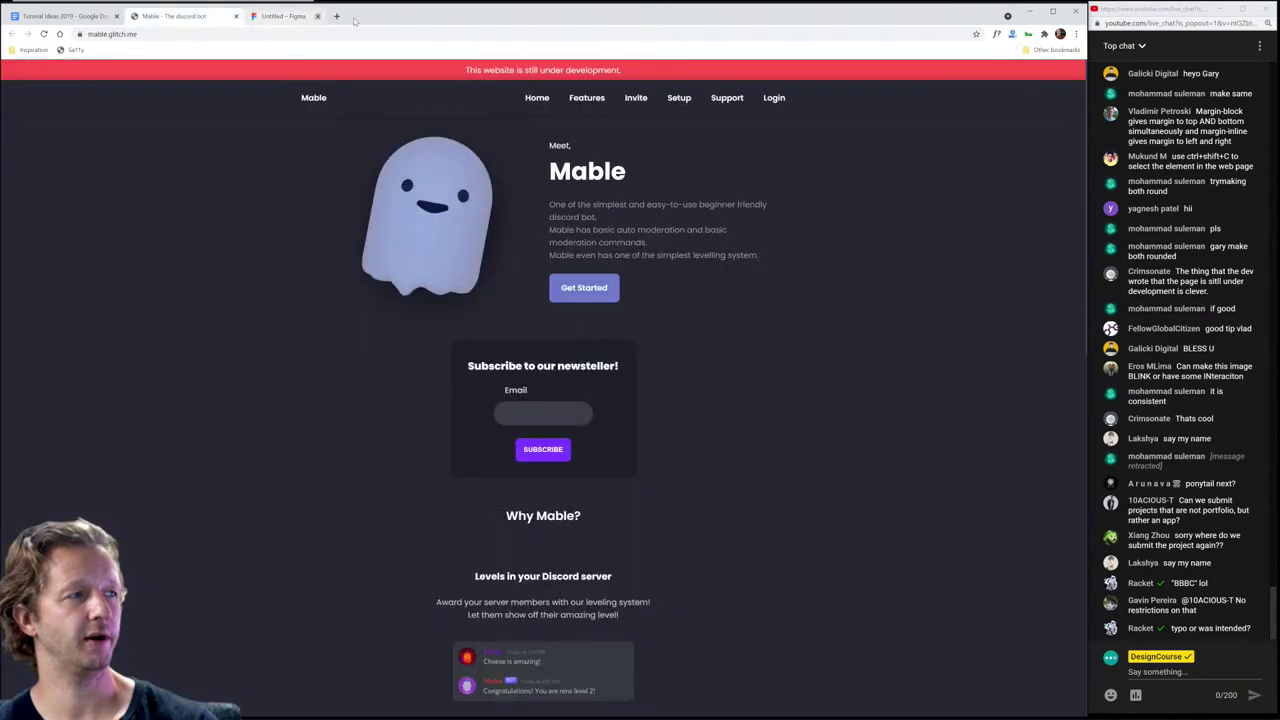
{"action": "left_click", "coordinate": [235, 17]}
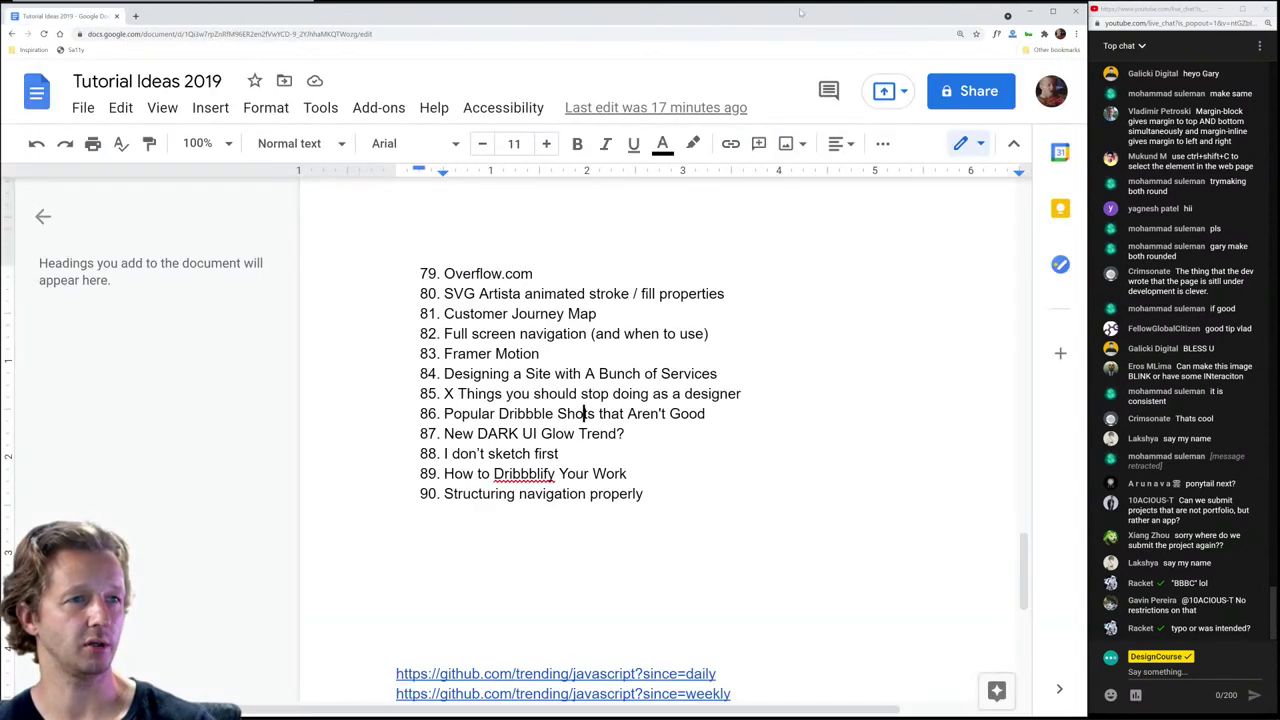
Step: Switch to Discord and open the dev portfolio Figma prototype link from the negativespace-submissions channel
{"action": "key", "text": "alt+Tab"}
{"action": "scroll", "coordinate": [408, 473], "scroll_direction": "down", "scroll_amount": 3}
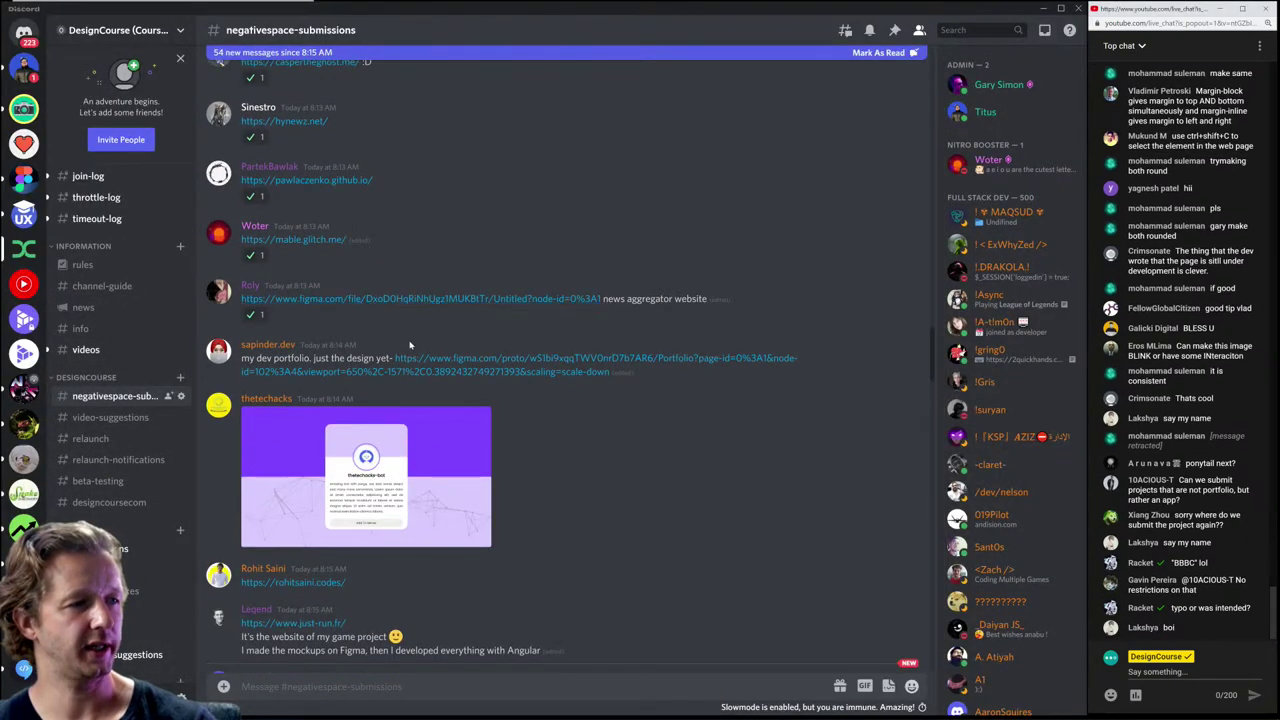
{"action": "left_click", "coordinate": [415, 365]}
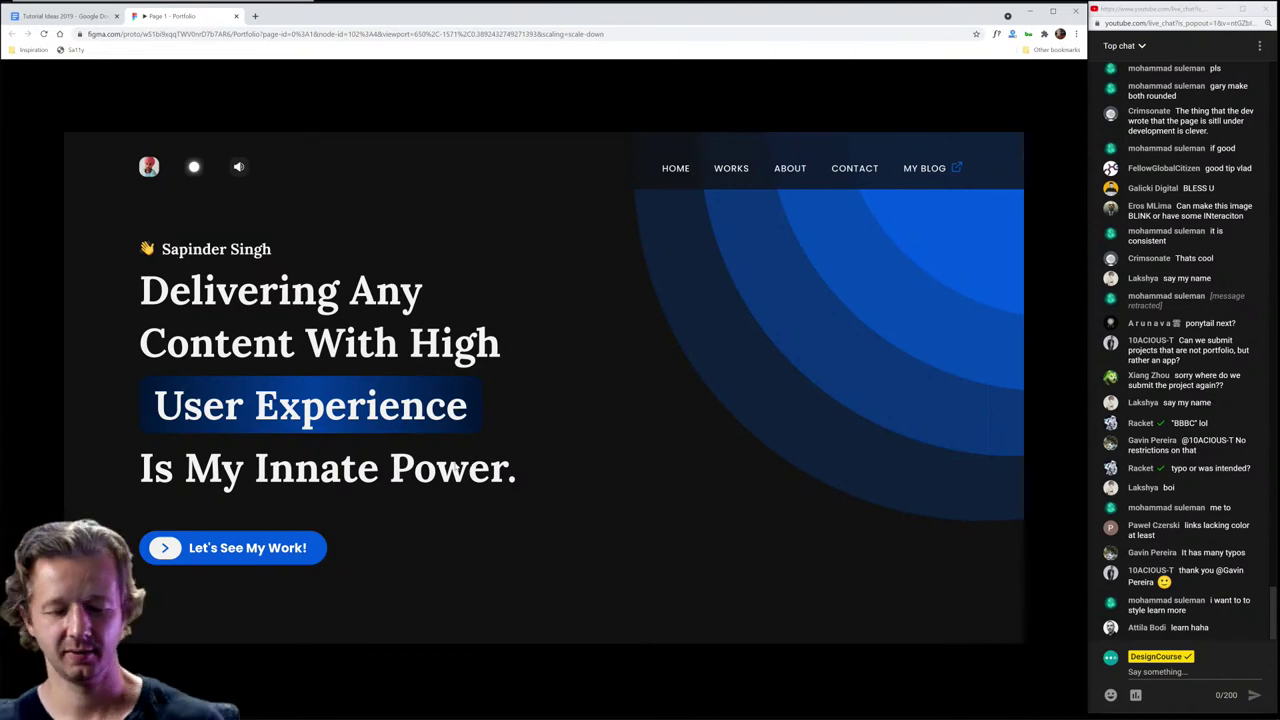
Step: Look up "innate definition" on Google in a new browser tab, read the dictionary entry, and close the tab
{"action": "key", "text": "ctrl+t"}
{"action": "type", "text": "innate definitio"}
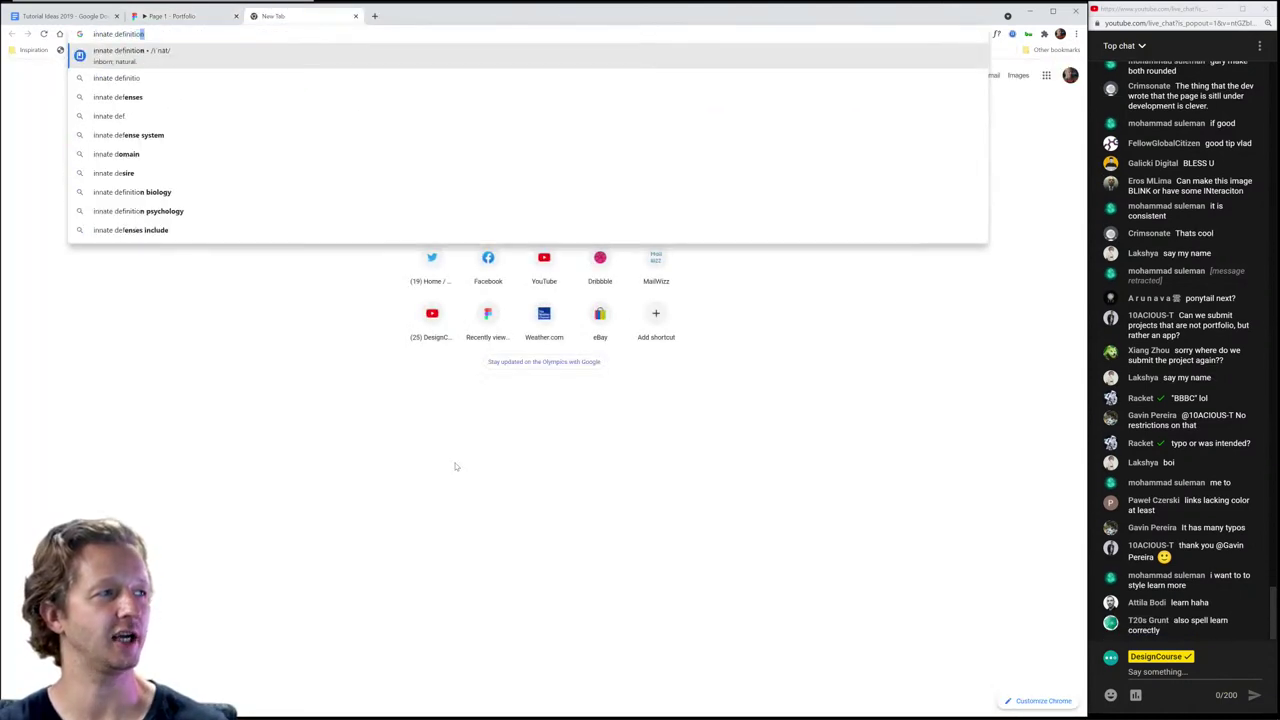
{"action": "type", "text": "n"}
{"action": "key", "text": "Return"}
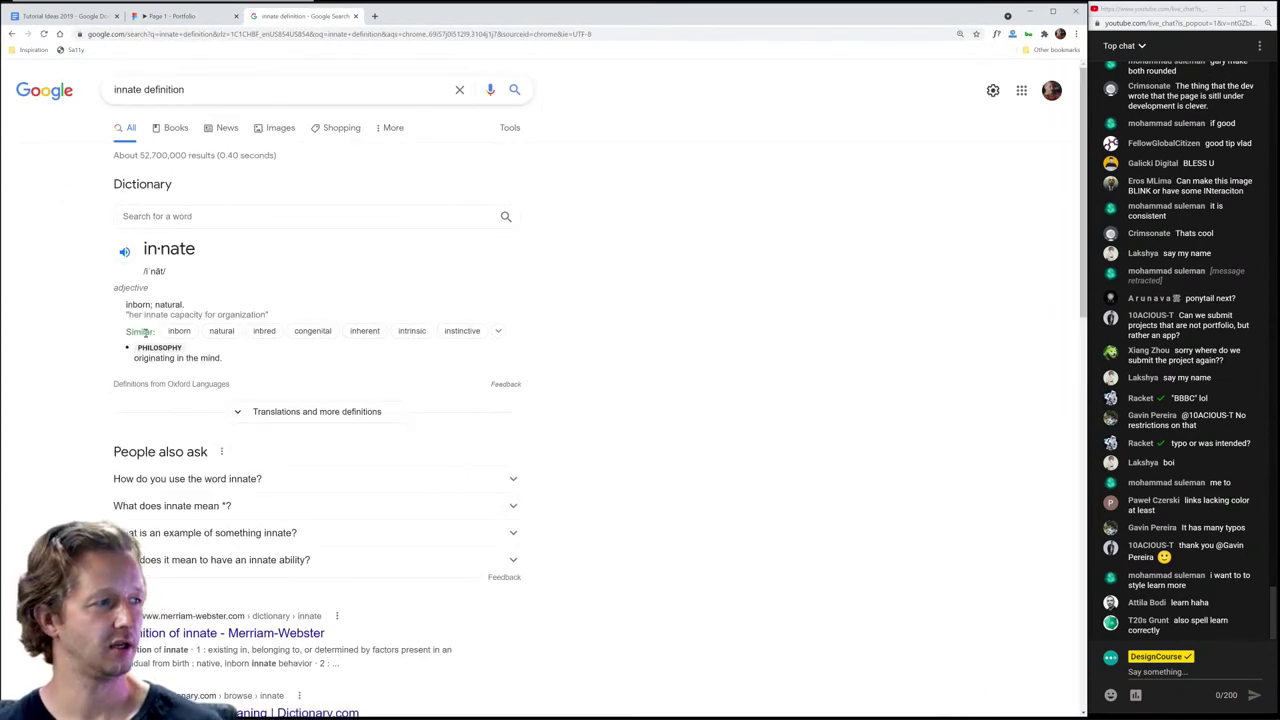
{"action": "left_click_drag", "start_coordinate": [126, 305], "coordinate": [223, 310]}
{"action": "left_click", "coordinate": [223, 310]}
{"action": "left_click", "coordinate": [355, 16]}
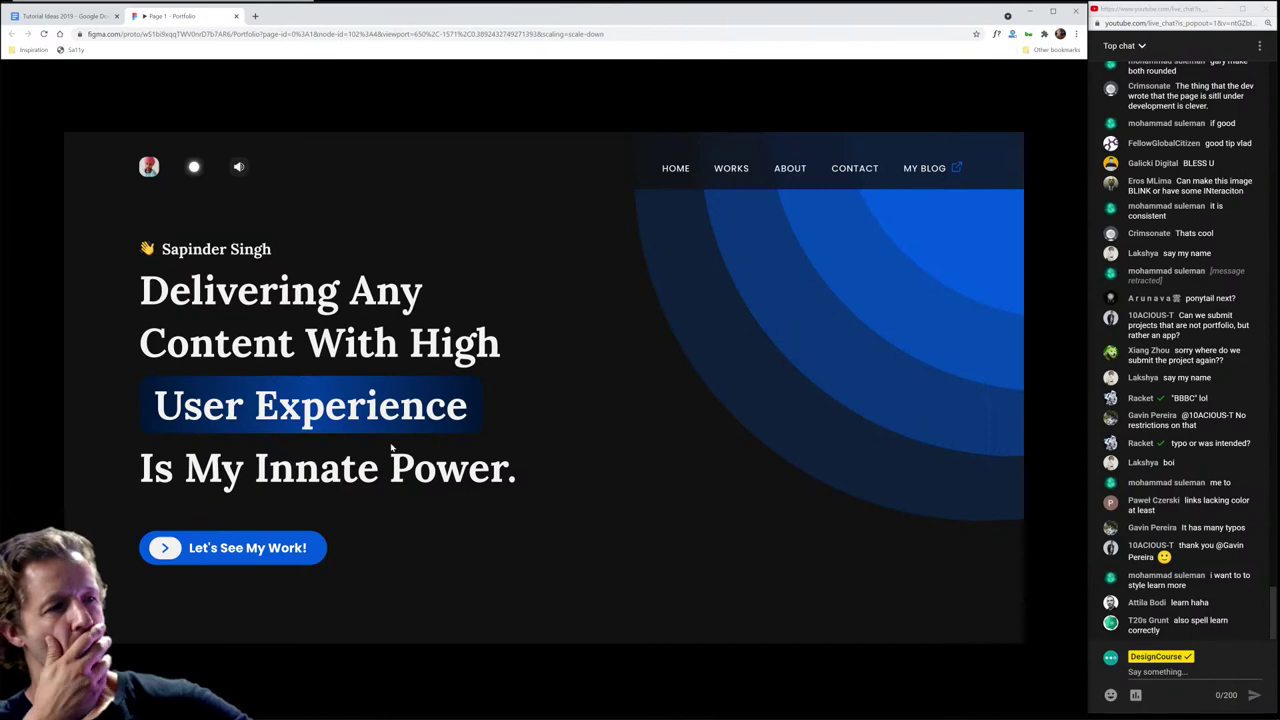
Step: Review the portfolio prototype from the hero through the Portfolio heading to the first two project sections
{"action": "scroll", "coordinate": [780, 236], "scroll_direction": "down", "scroll_amount": 1}
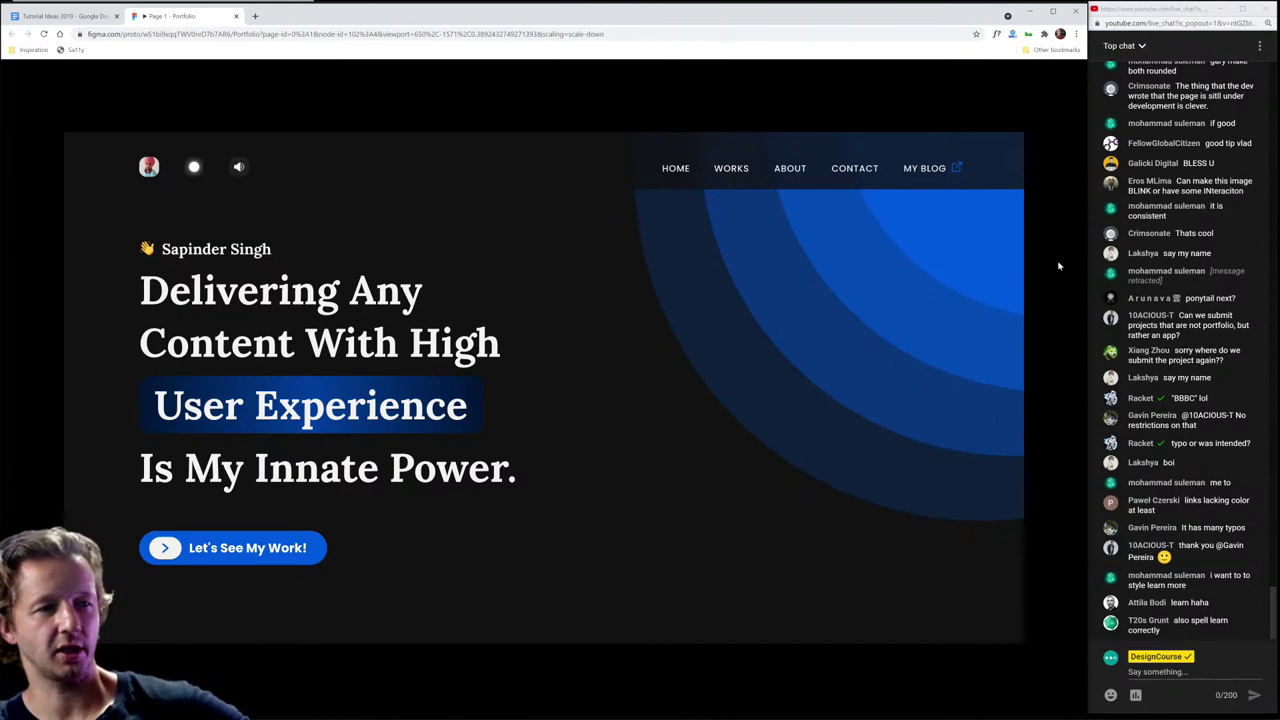
{"action": "scroll", "coordinate": [851, 277], "scroll_direction": "down", "scroll_amount": 8}
{"action": "scroll", "coordinate": [808, 348], "scroll_direction": "up", "scroll_amount": 6}
{"action": "scroll", "coordinate": [808, 348], "scroll_direction": "down", "scroll_amount": 5}
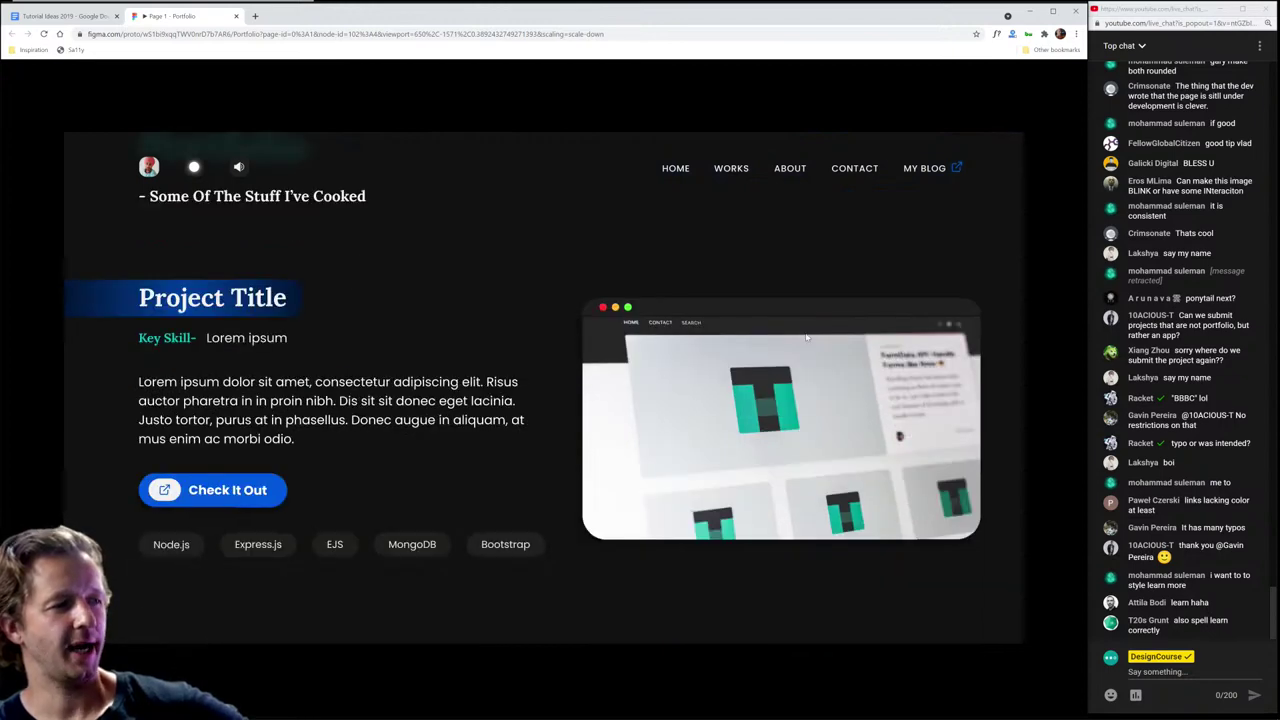
{"action": "scroll", "coordinate": [807, 337], "scroll_direction": "up", "scroll_amount": 5}
{"action": "scroll", "coordinate": [655, 332], "scroll_direction": "down", "scroll_amount": 3}
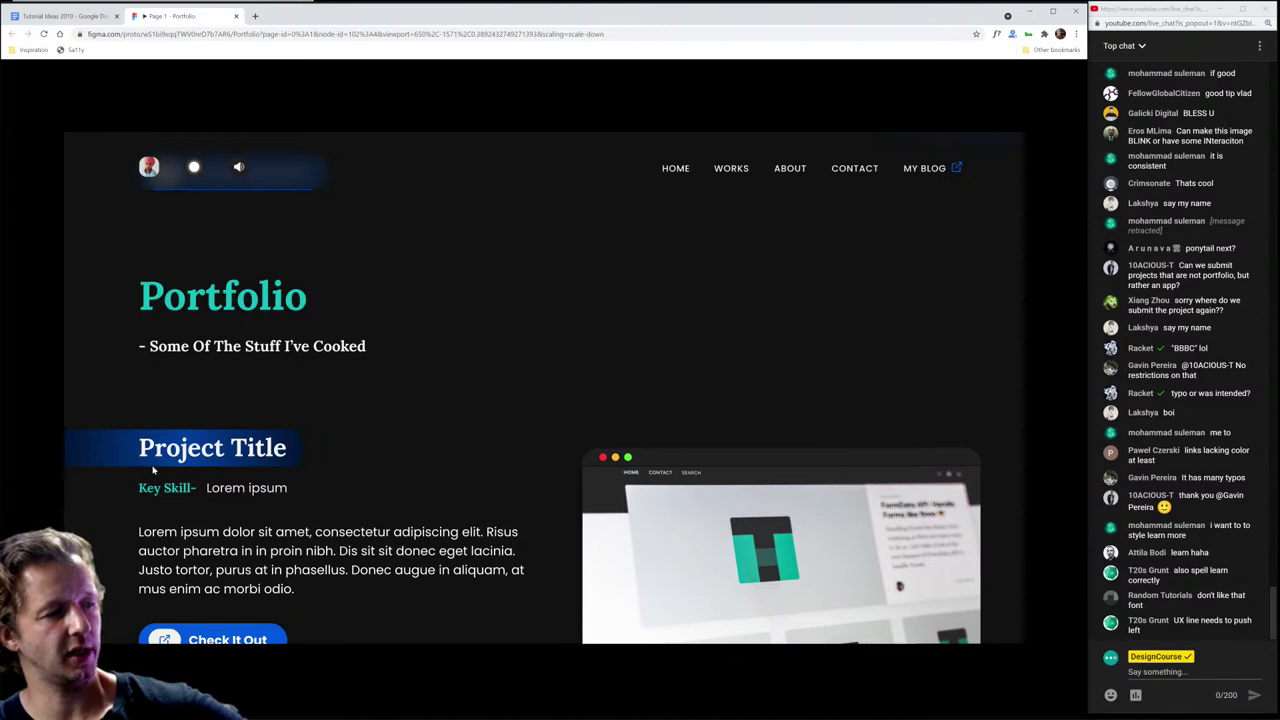
{"action": "scroll", "coordinate": [505, 290], "scroll_direction": "down", "scroll_amount": 3}
{"action": "scroll", "coordinate": [524, 270], "scroll_direction": "down", "scroll_amount": 3}
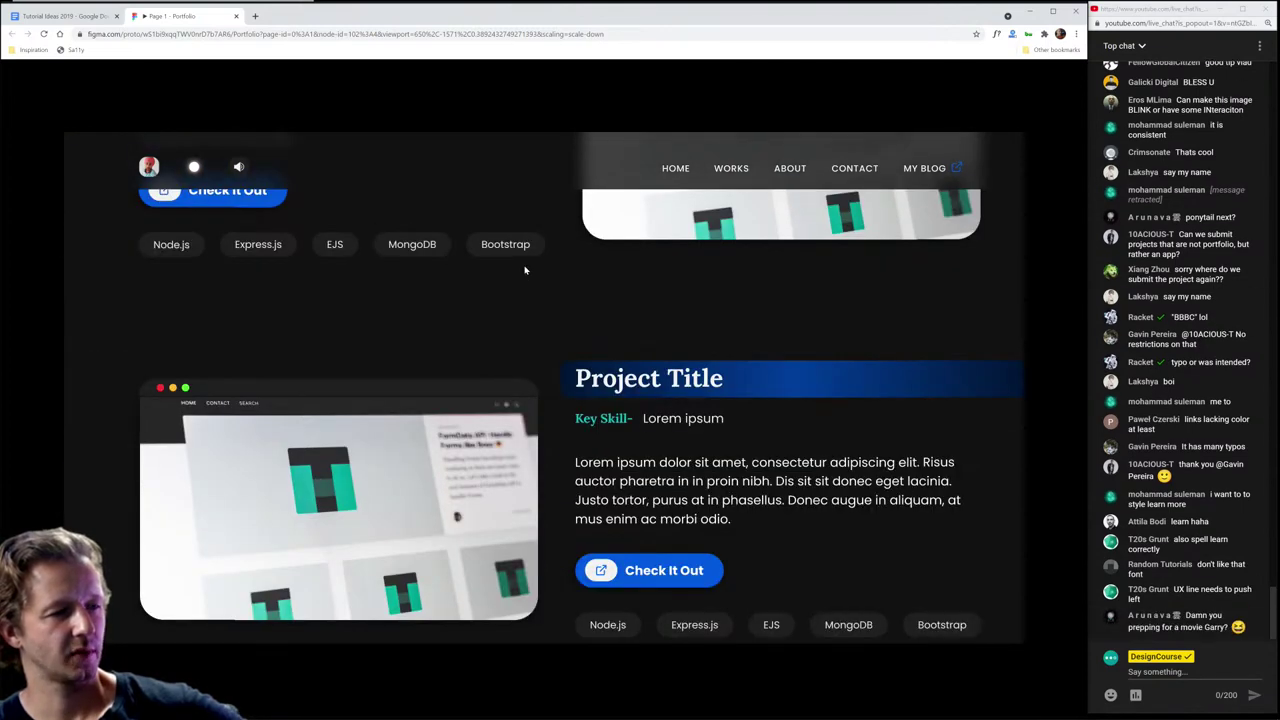
Step: Review the rest of the portfolio prototype, from the remaining project sections through About Me and the skills grid to the contact form
{"action": "scroll", "coordinate": [524, 270], "scroll_direction": "up", "scroll_amount": 5}
{"action": "scroll", "coordinate": [524, 270], "scroll_direction": "down", "scroll_amount": 3}
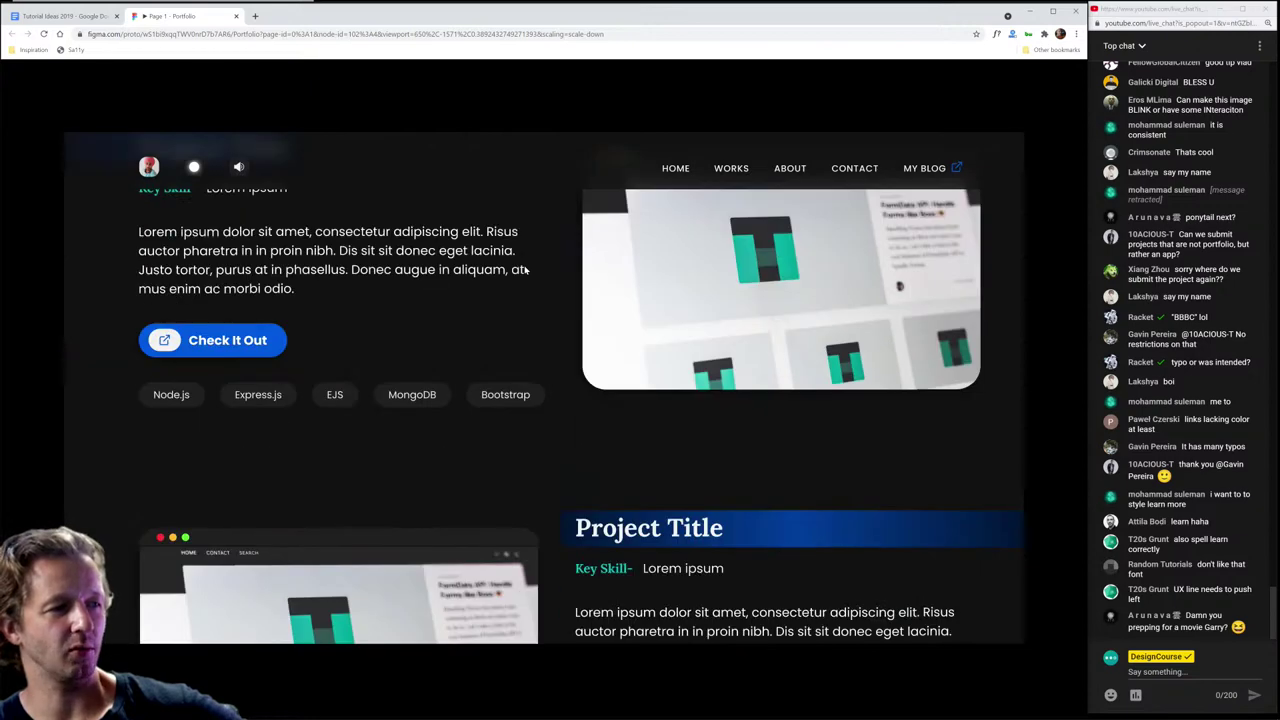
{"action": "scroll", "coordinate": [524, 270], "scroll_direction": "down", "scroll_amount": 6}
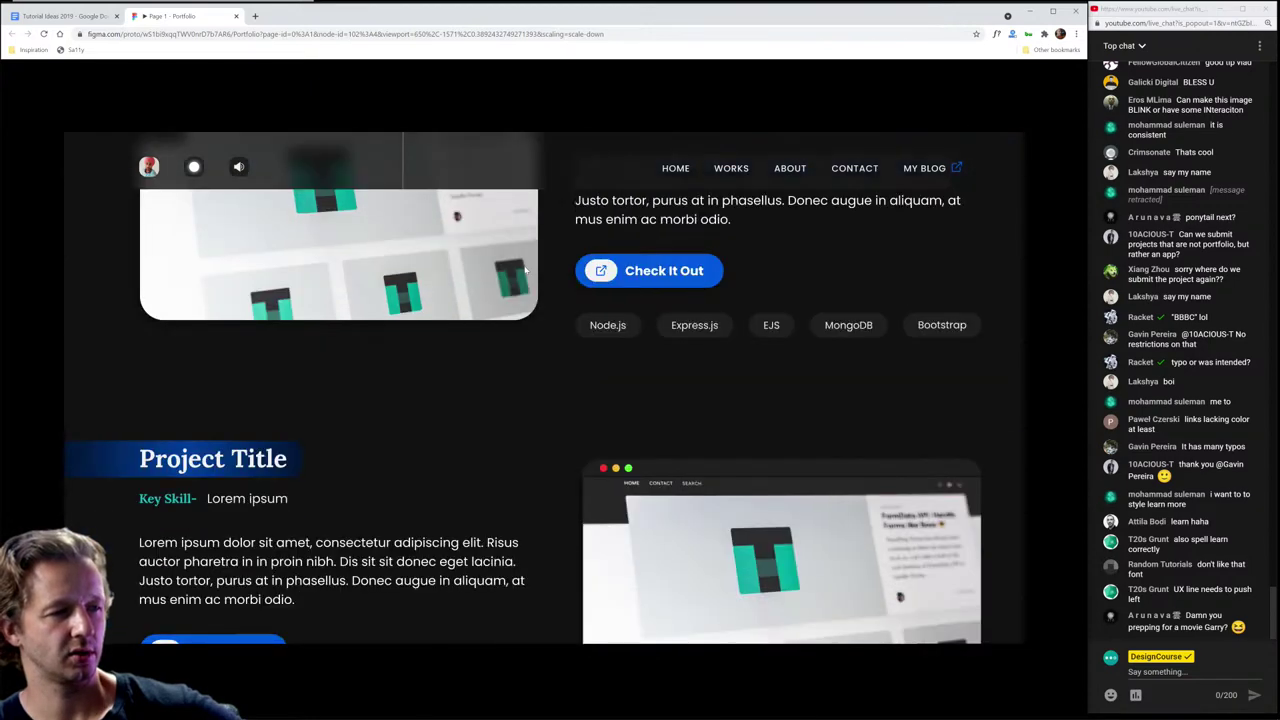
{"action": "scroll", "coordinate": [524, 270], "scroll_direction": "down", "scroll_amount": 10}
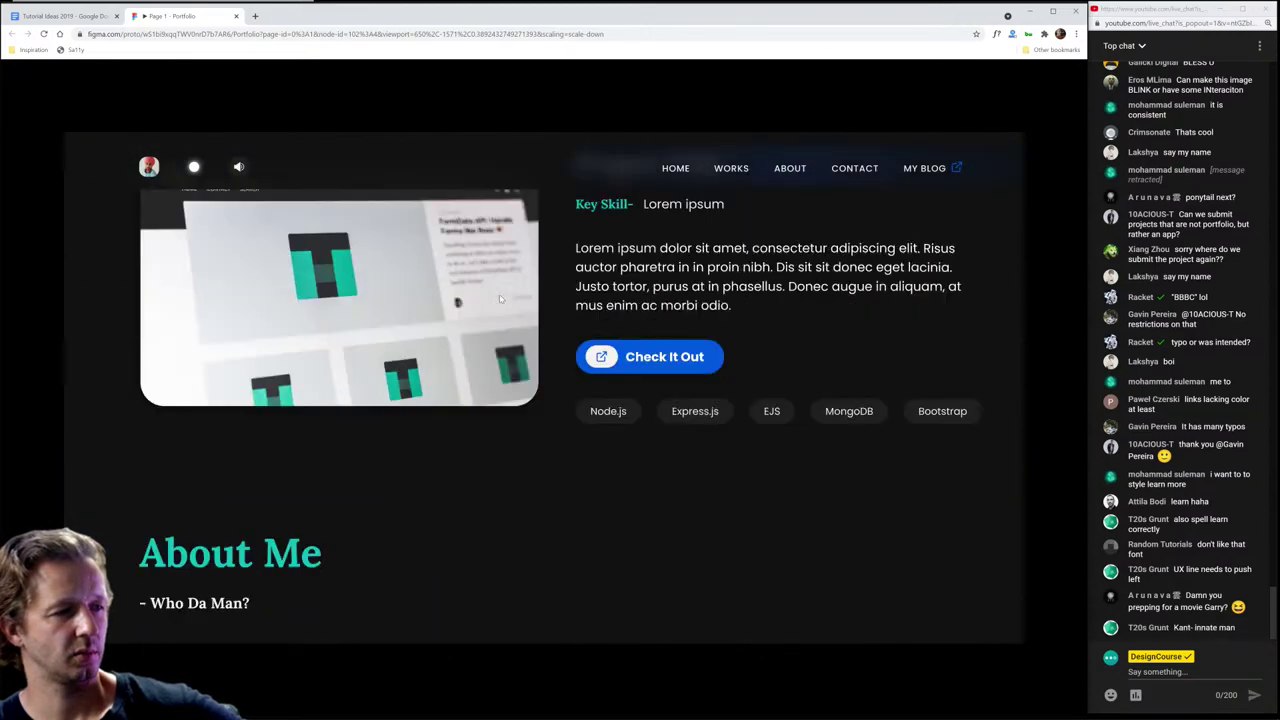
{"action": "scroll", "coordinate": [500, 298], "scroll_direction": "down", "scroll_amount": 6}
{"action": "scroll", "coordinate": [252, 258], "scroll_direction": "up", "scroll_amount": 1}
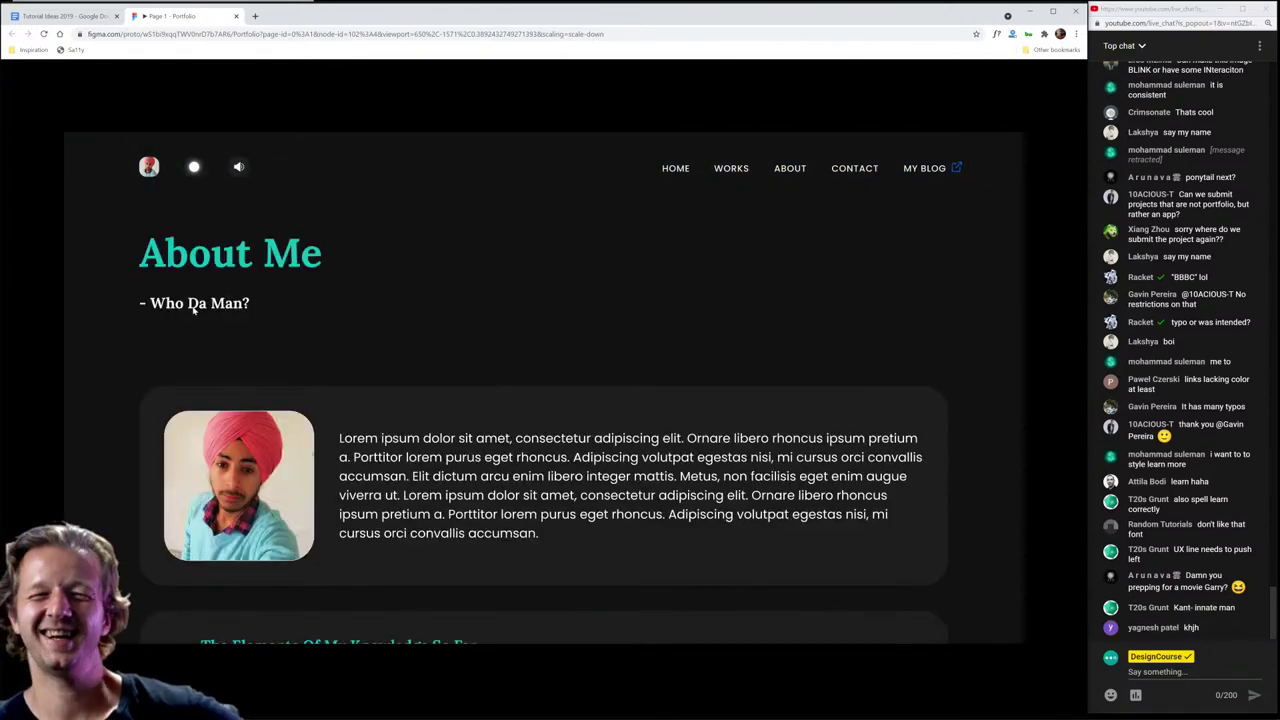
{"action": "scroll", "coordinate": [605, 356], "scroll_direction": "down", "scroll_amount": 2}
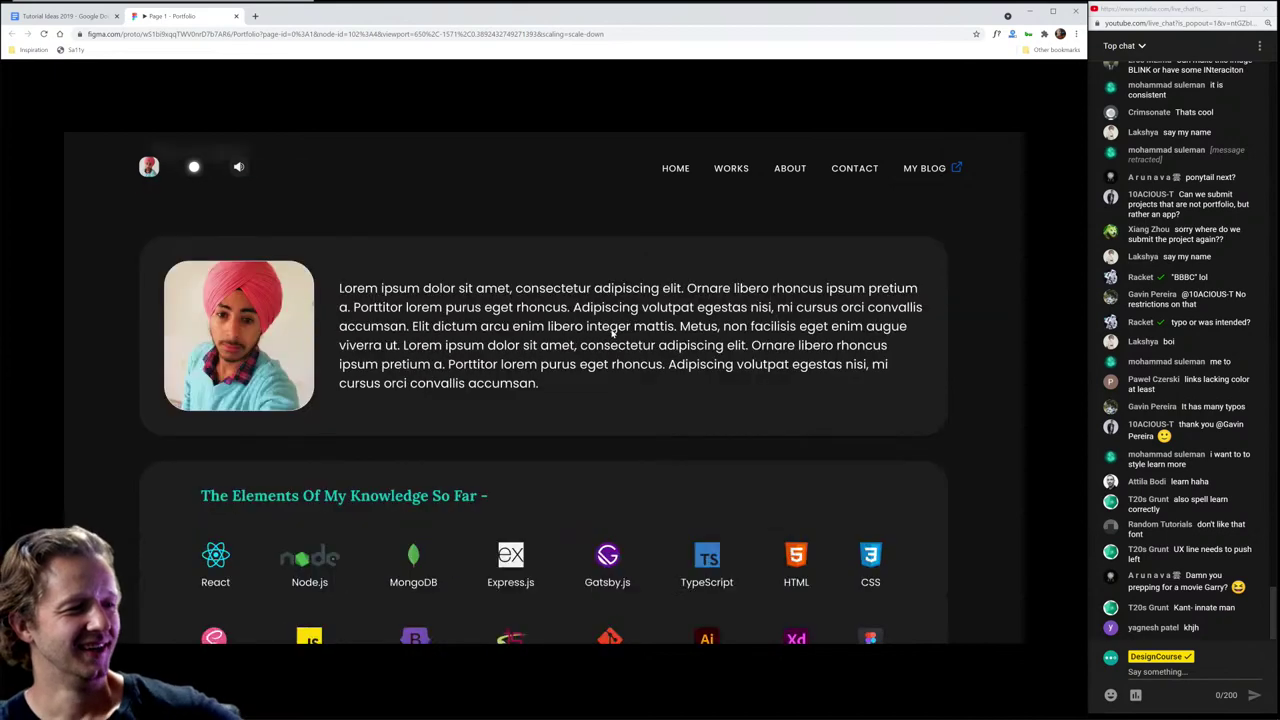
{"action": "scroll", "coordinate": [612, 333], "scroll_direction": "down", "scroll_amount": 5}
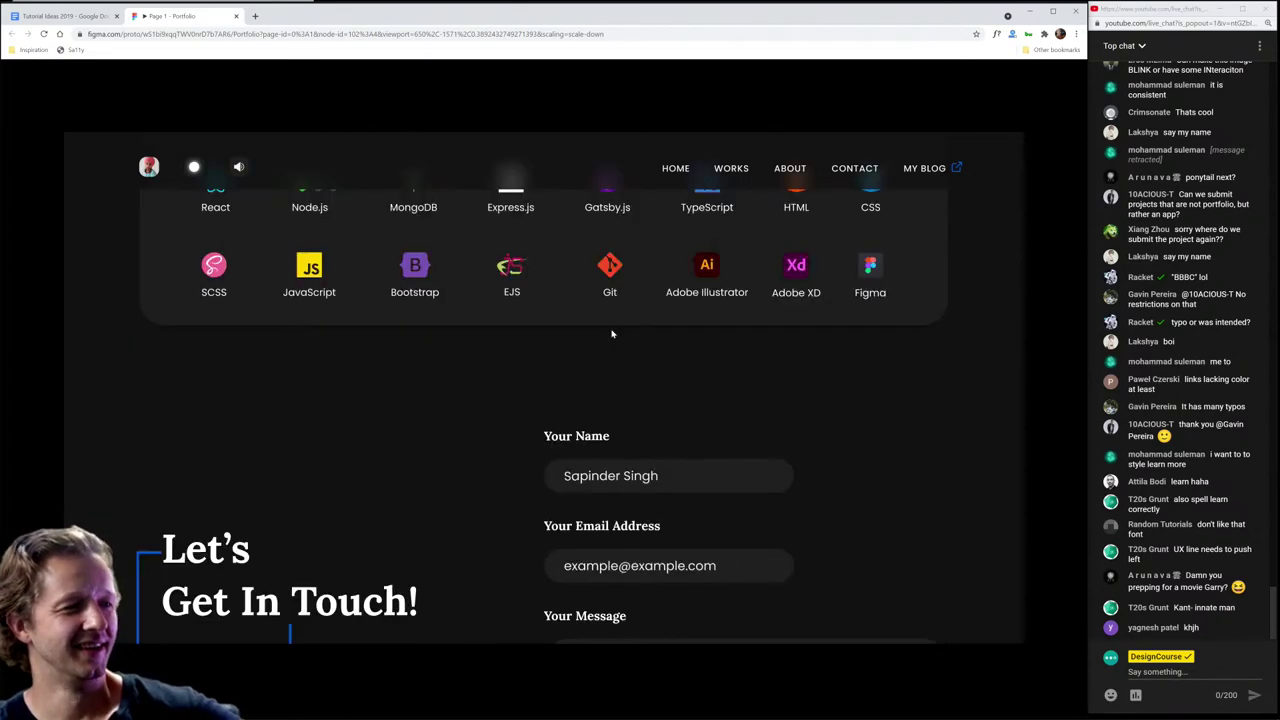
{"action": "scroll", "coordinate": [612, 333], "scroll_direction": "down", "scroll_amount": 2}
{"action": "scroll", "coordinate": [846, 306], "scroll_direction": "down", "scroll_amount": 1}
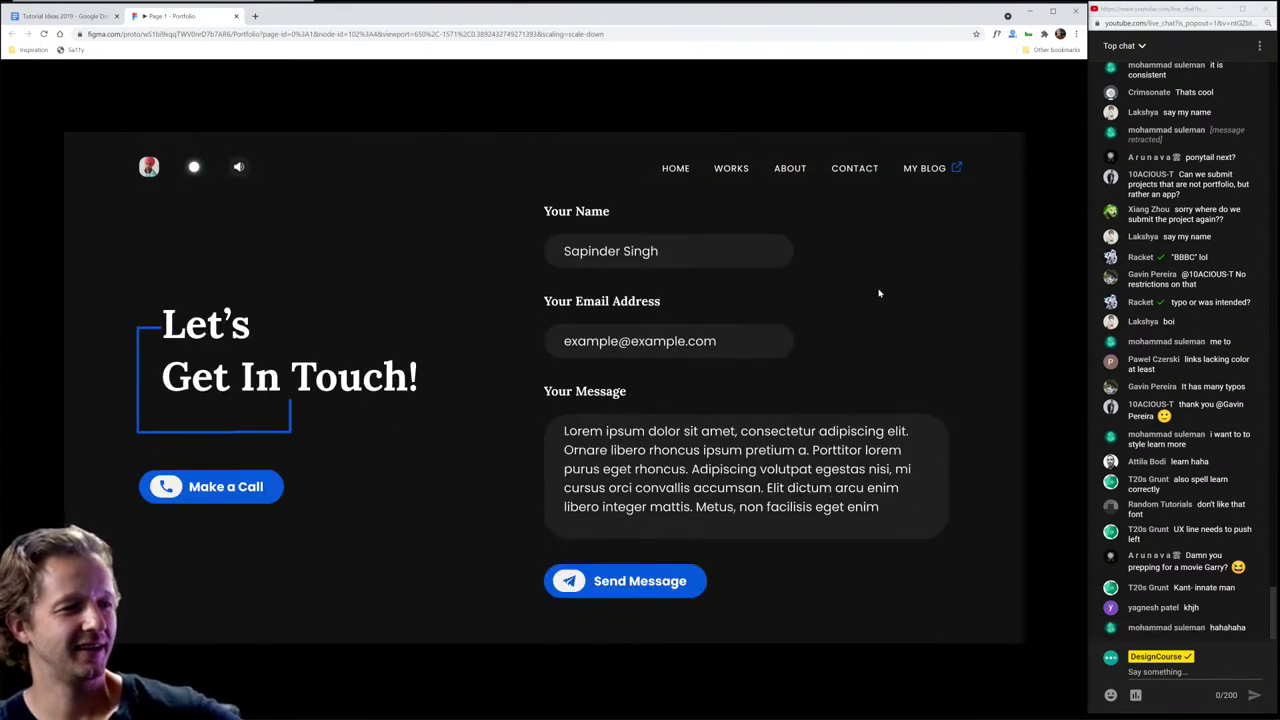
{"action": "scroll", "coordinate": [892, 282], "scroll_direction": "down", "scroll_amount": 1}
{"action": "scroll", "coordinate": [898, 278], "scroll_direction": "up", "scroll_amount": 1}
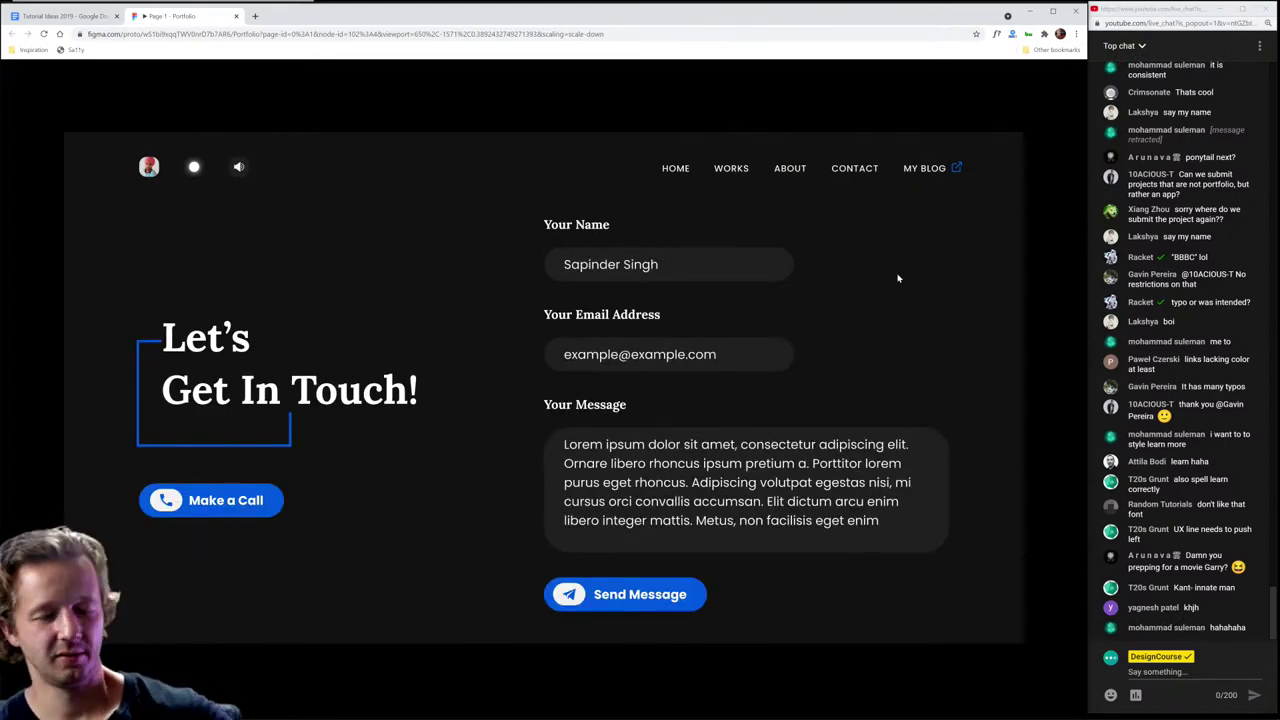
Step: Capture a screenshot of the prototype's contact form and switch to Adobe XD
{"action": "key", "text": "Print"}
{"action": "left_click_drag", "start_coordinate": [465, 178], "coordinate": [1015, 642]}
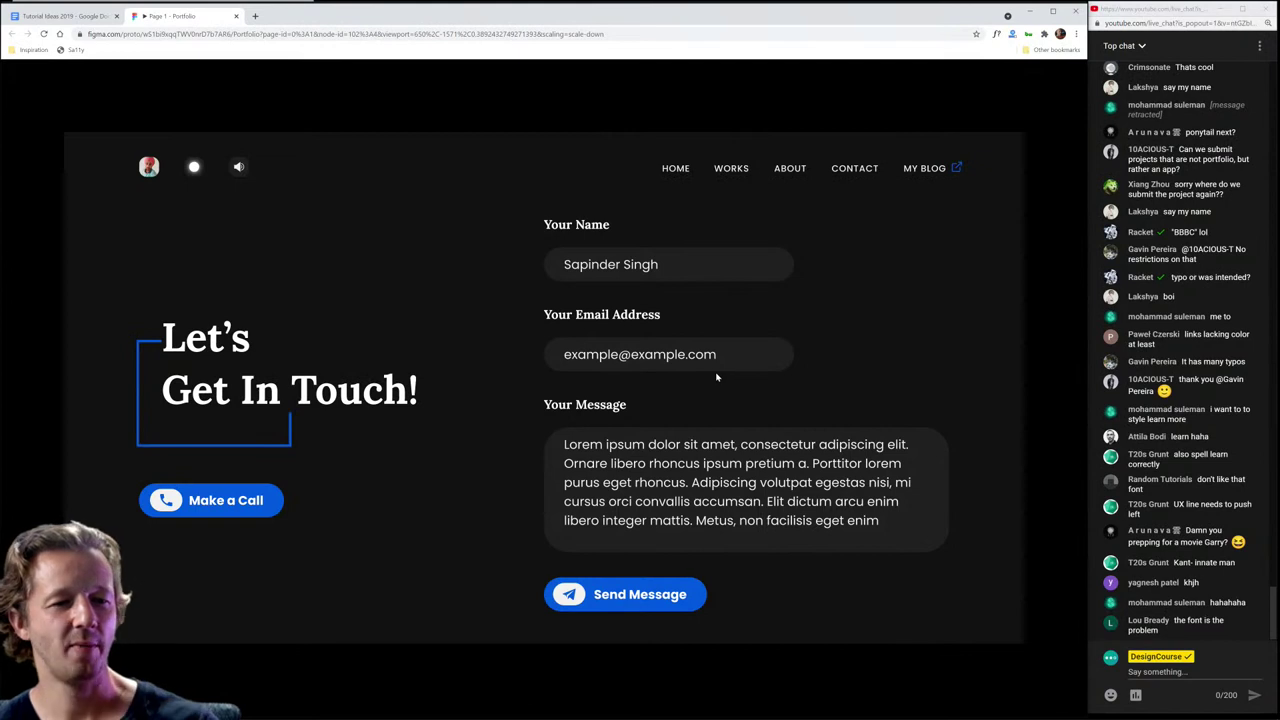
{"action": "mouse_move", "coordinate": [580, 718]}
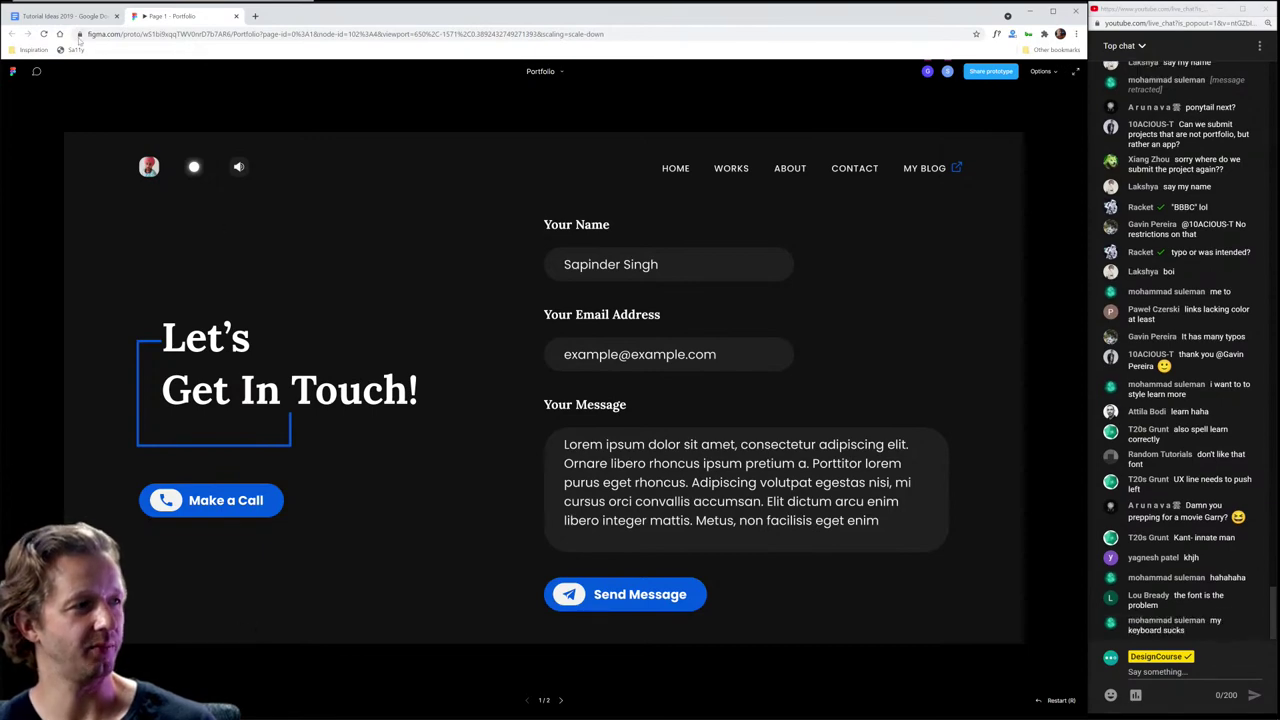
{"action": "mouse_move", "coordinate": [300, 718]}
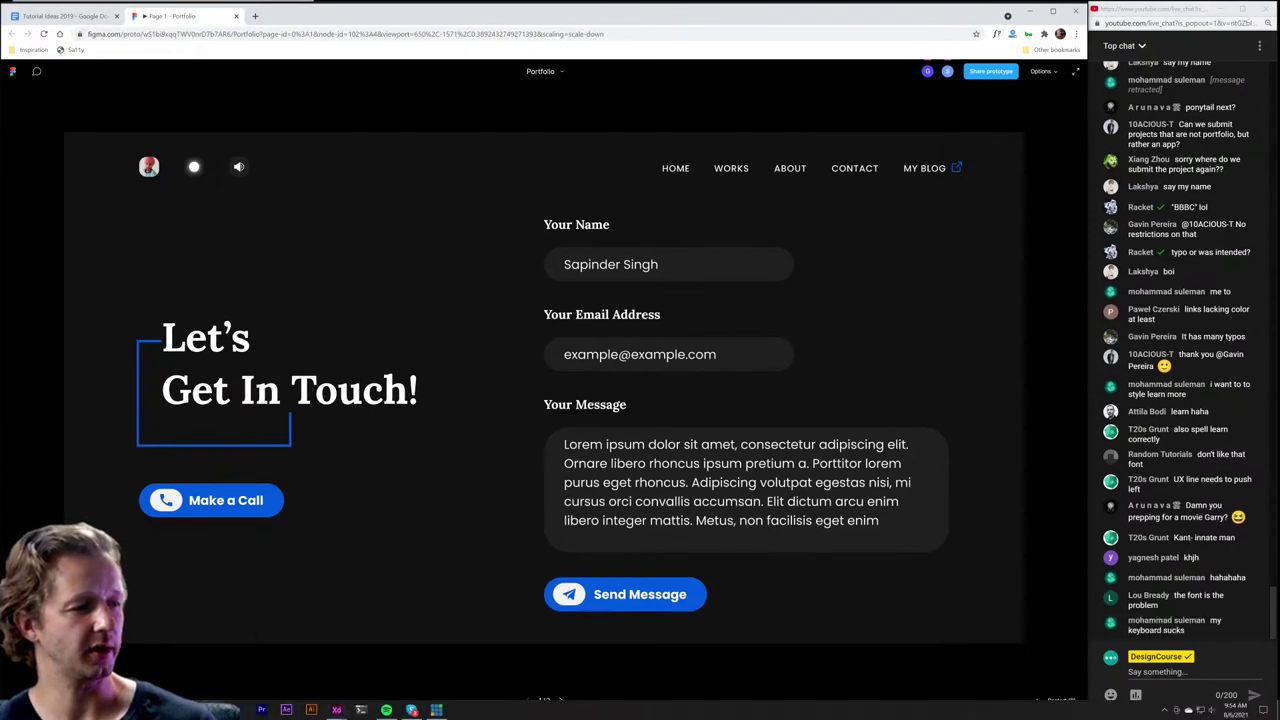
{"action": "mouse_move", "coordinate": [336, 710]}
{"action": "left_click", "coordinate": [388, 648]}
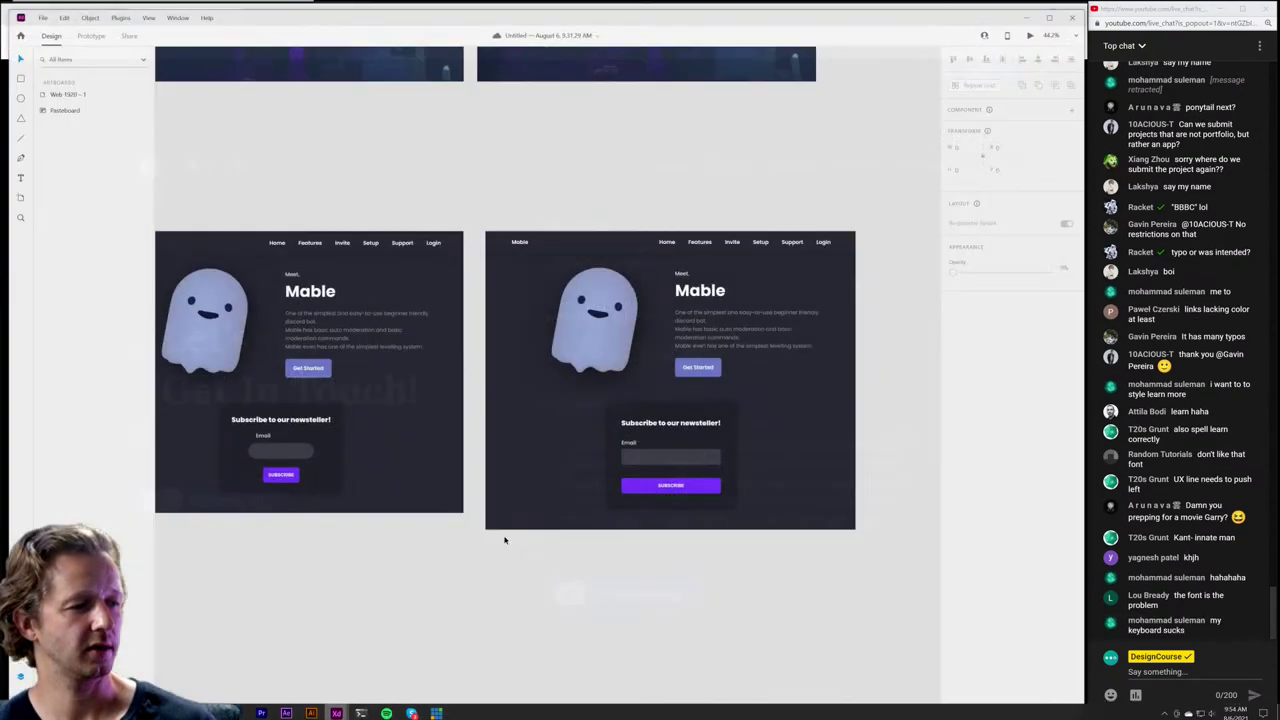
Step: Paste the contact form screenshot and place it beneath the left Mable screenshot
{"action": "scroll", "coordinate": [560, 160], "scroll_direction": "down", "scroll_amount": 5}
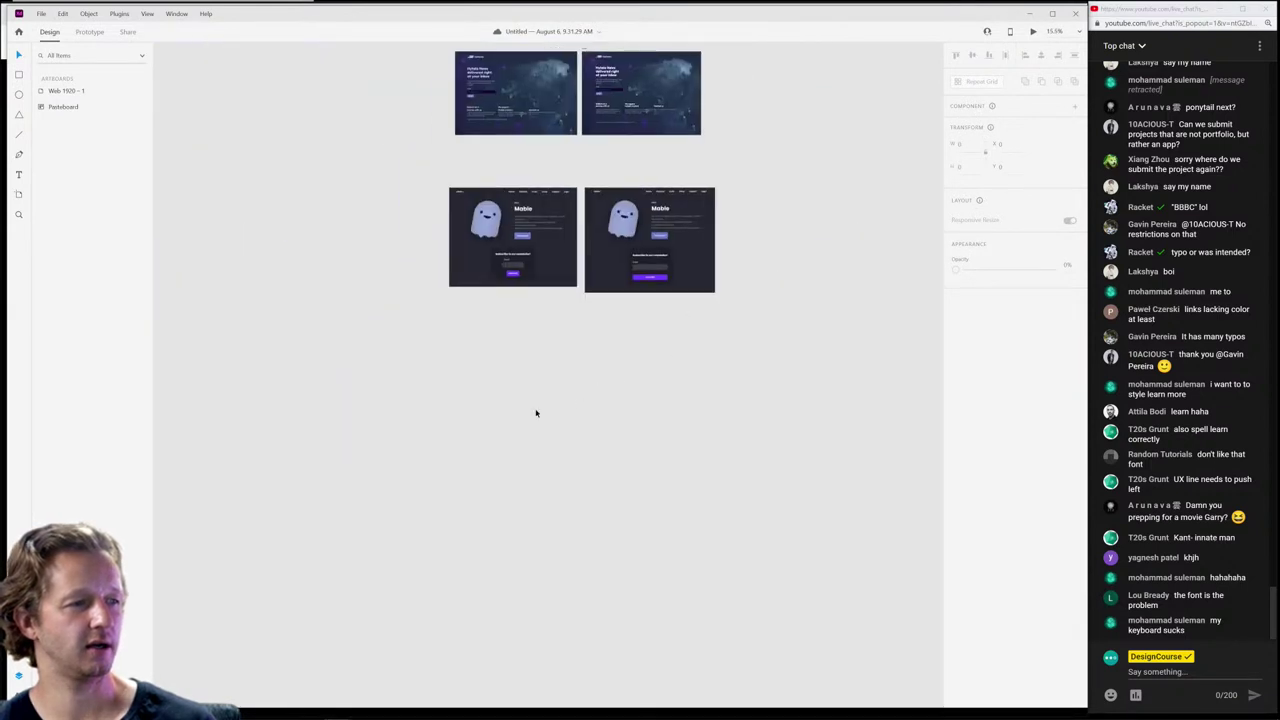
{"action": "key", "text": "ctrl+v"}
{"action": "left_click_drag", "start_coordinate": [535, 413], "coordinate": [498, 436]}
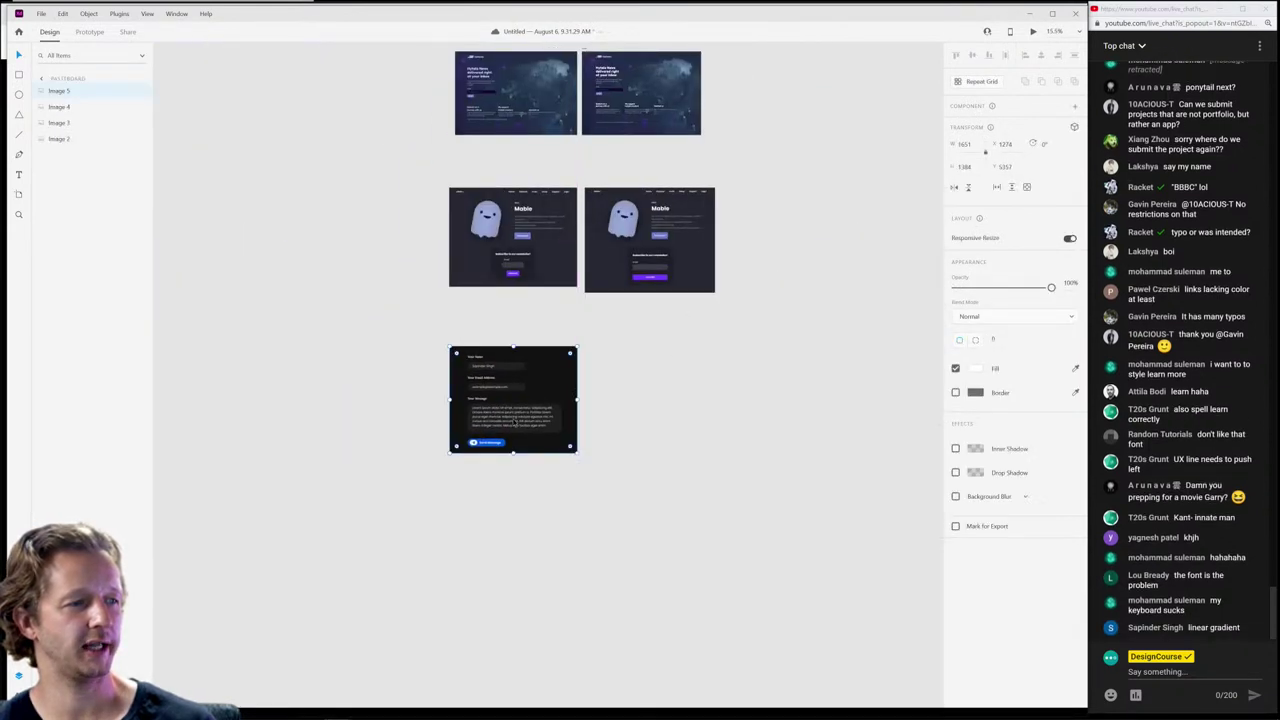
Step: Paste a second copy of the contact form screenshot and position it beside the first one
{"action": "key", "text": "ctrl+v"}
{"action": "scroll", "coordinate": [515, 422], "scroll_direction": "up", "scroll_amount": 5}
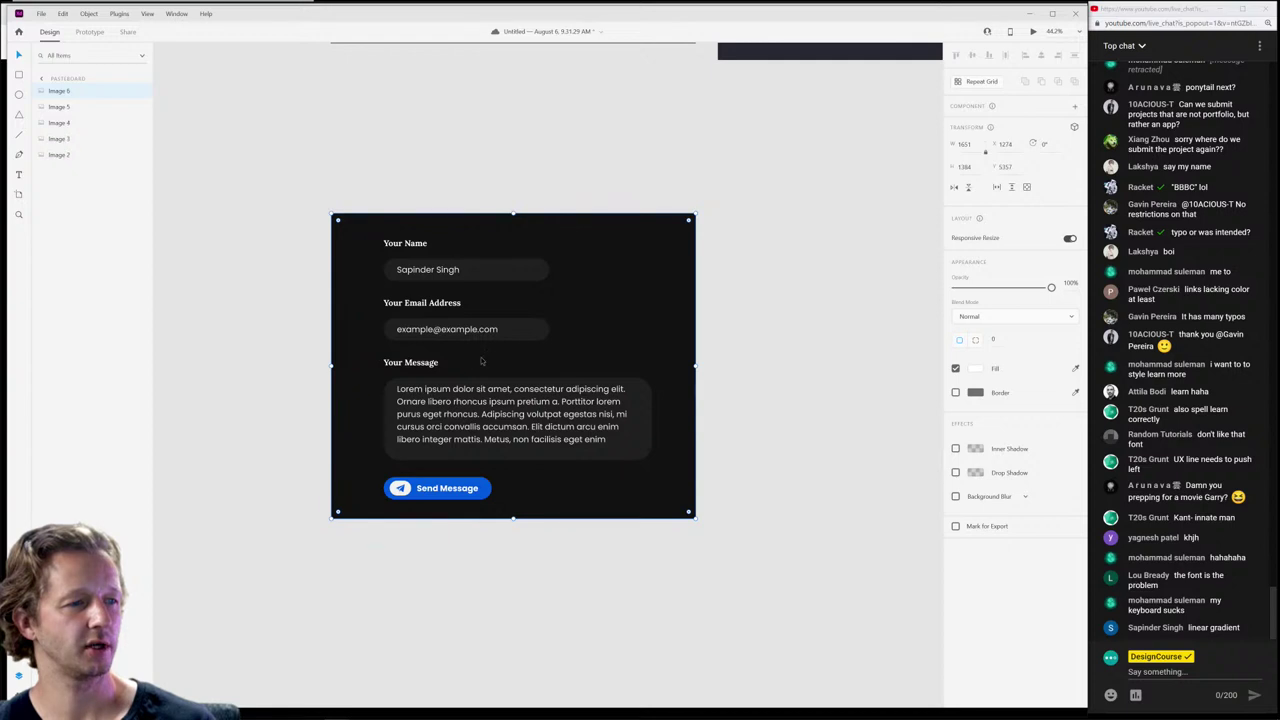
{"action": "left_click_drag", "start_coordinate": [481, 361], "coordinate": [882, 361]}
{"action": "scroll", "coordinate": [882, 361], "scroll_direction": "right", "scroll_amount": 3}
{"action": "scroll", "coordinate": [748, 370], "scroll_direction": "up", "scroll_amount": 4}
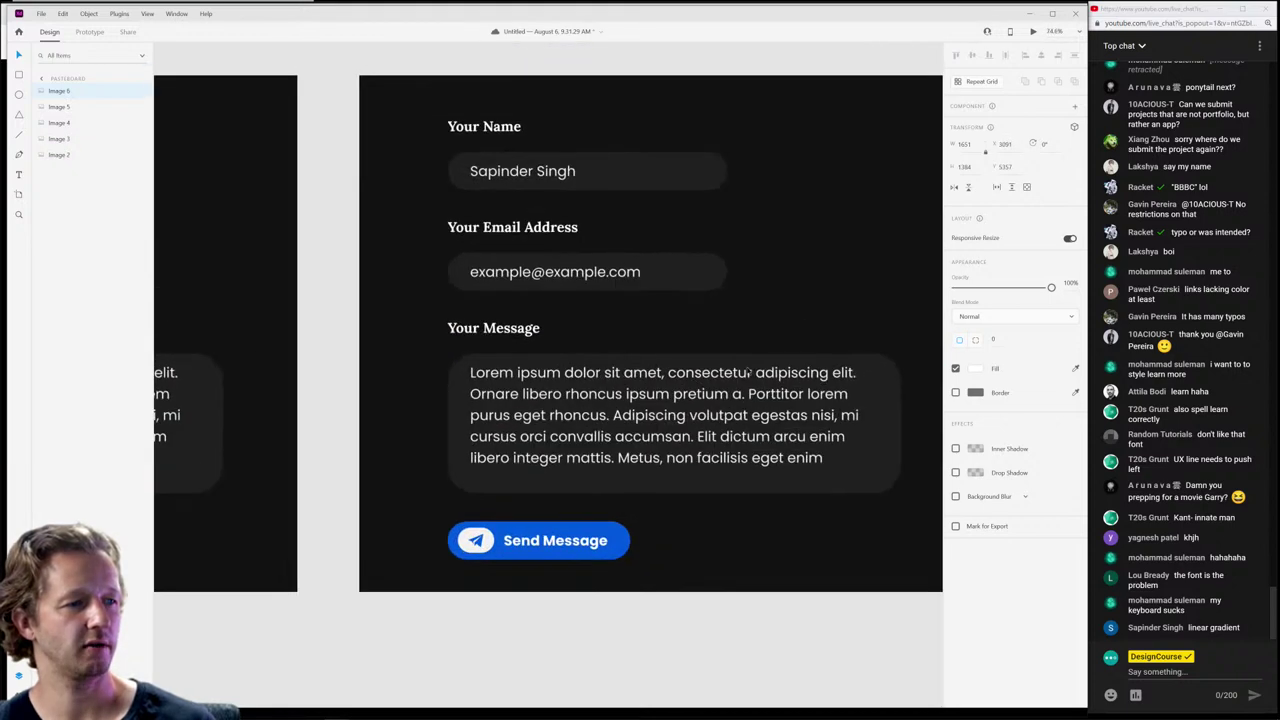
{"action": "scroll", "coordinate": [748, 370], "scroll_direction": "right", "scroll_amount": 1}
{"action": "left_click", "coordinate": [734, 665]}
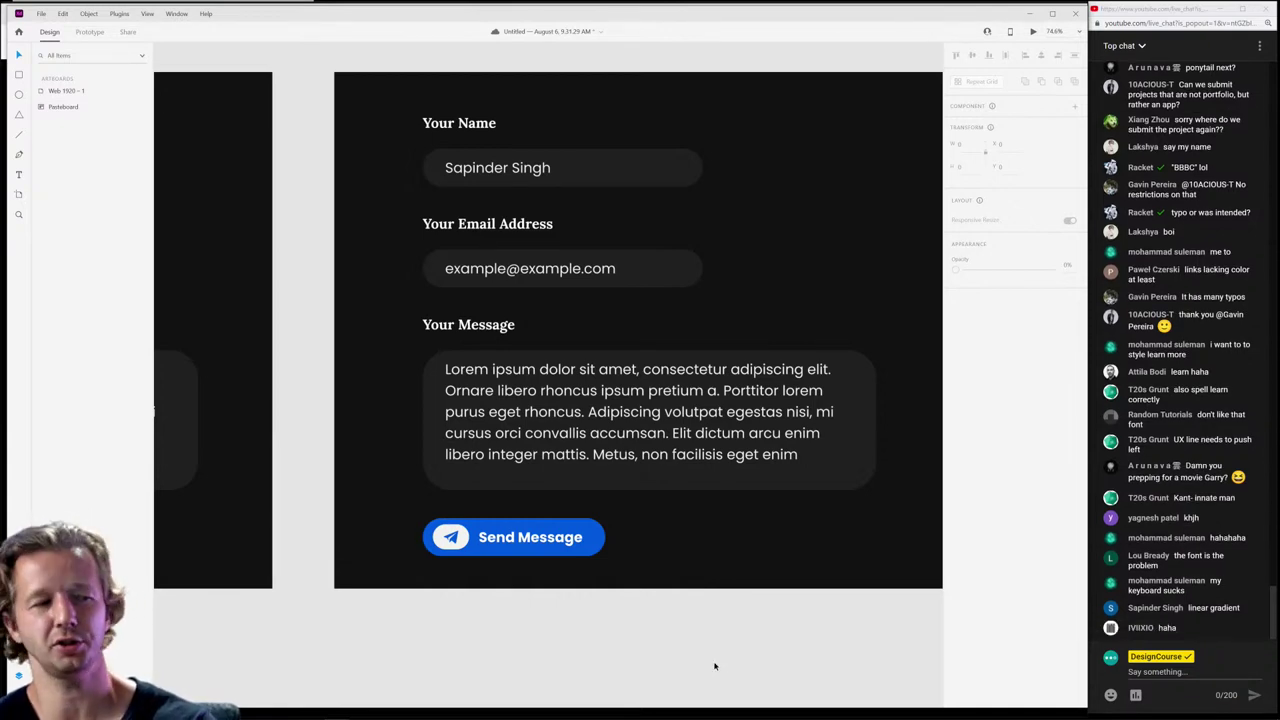
Step: Cover the placeholder text in the copy's Your Message field with a borderless rectangle filled with the field's sampled background colour
{"action": "double_click", "coordinate": [434, 429]}
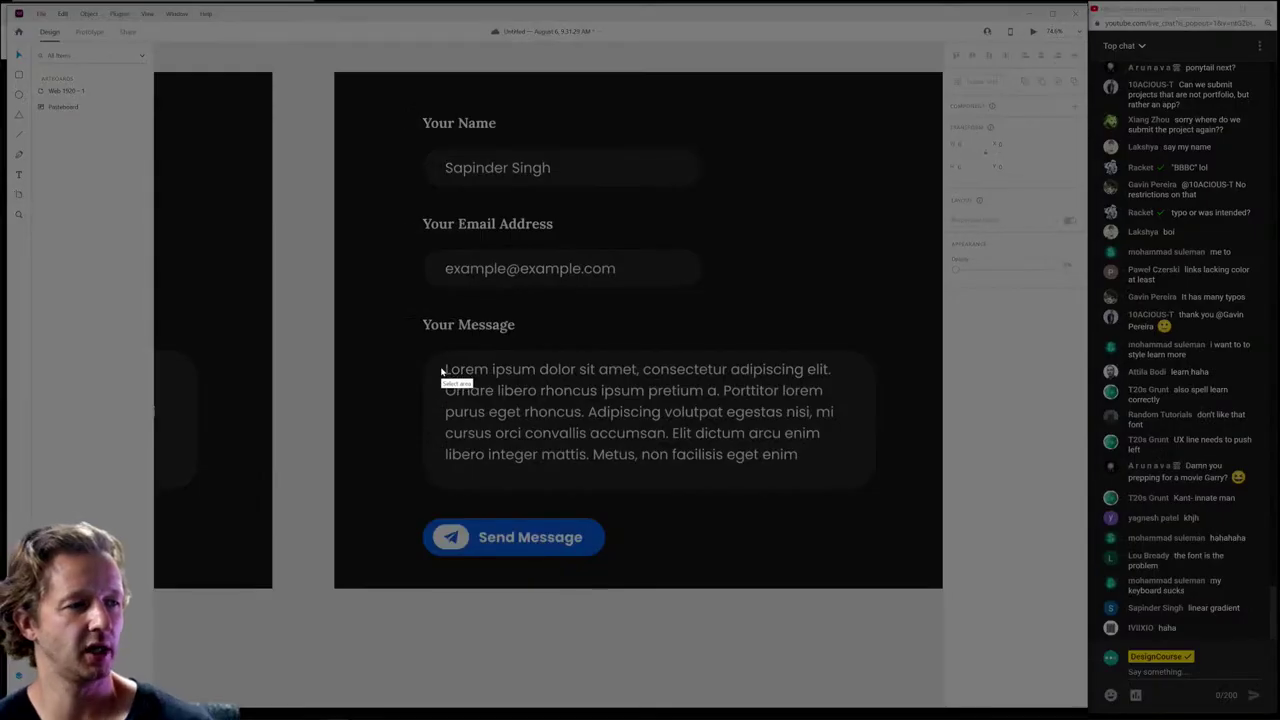
{"action": "left_click", "coordinate": [329, 264]}
{"action": "key", "text": "r"}
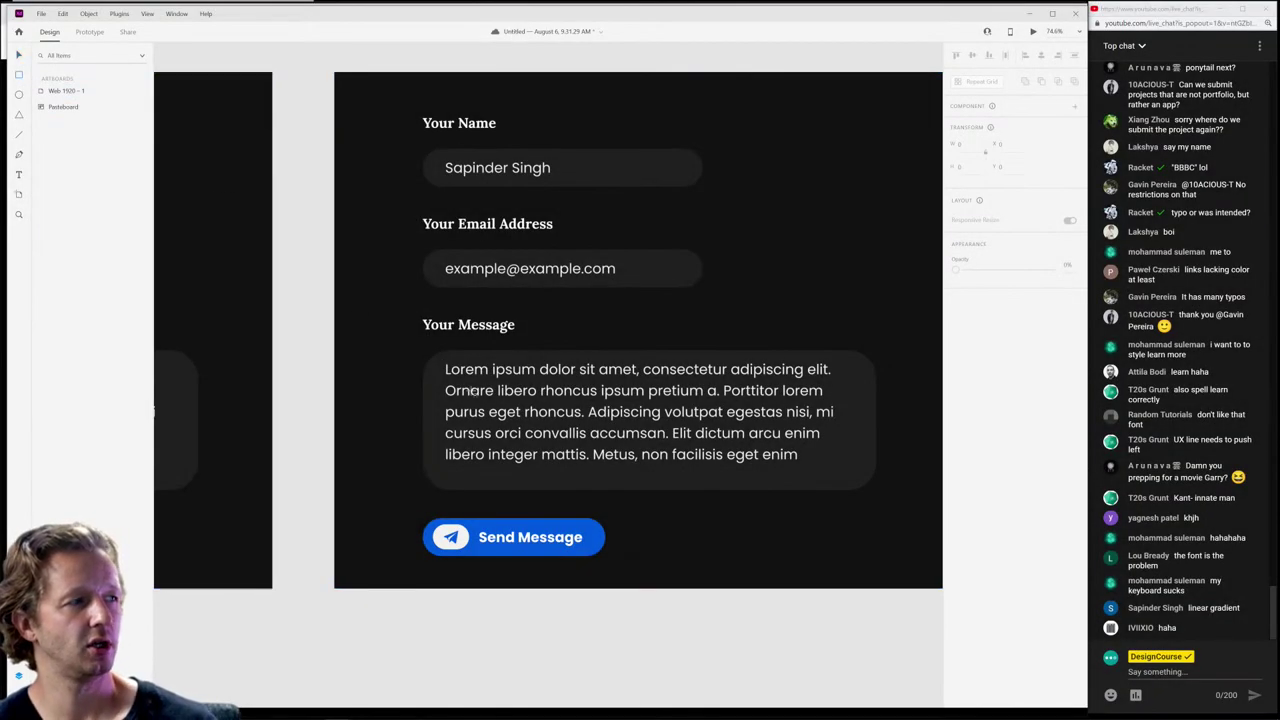
{"action": "left_click_drag", "start_coordinate": [440, 357], "coordinate": [845, 477]}
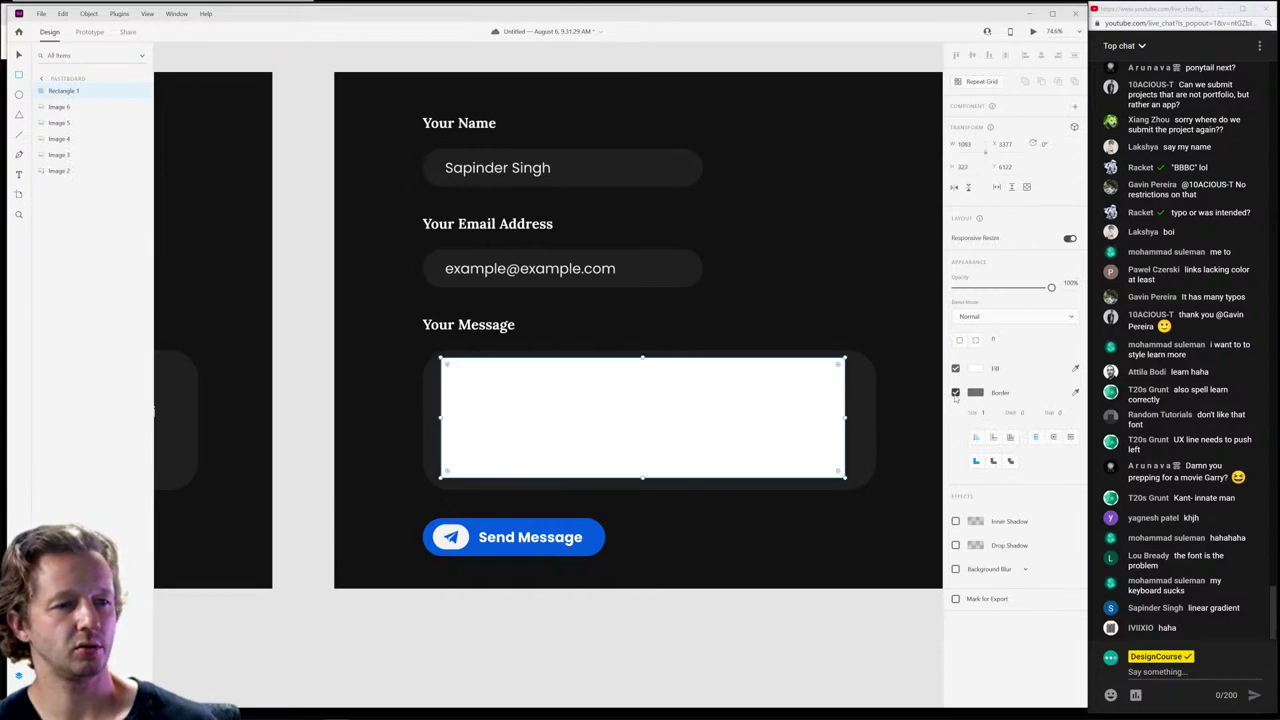
{"action": "left_click", "coordinate": [955, 393]}
{"action": "left_click", "coordinate": [1075, 368]}
{"action": "left_click", "coordinate": [863, 380]}
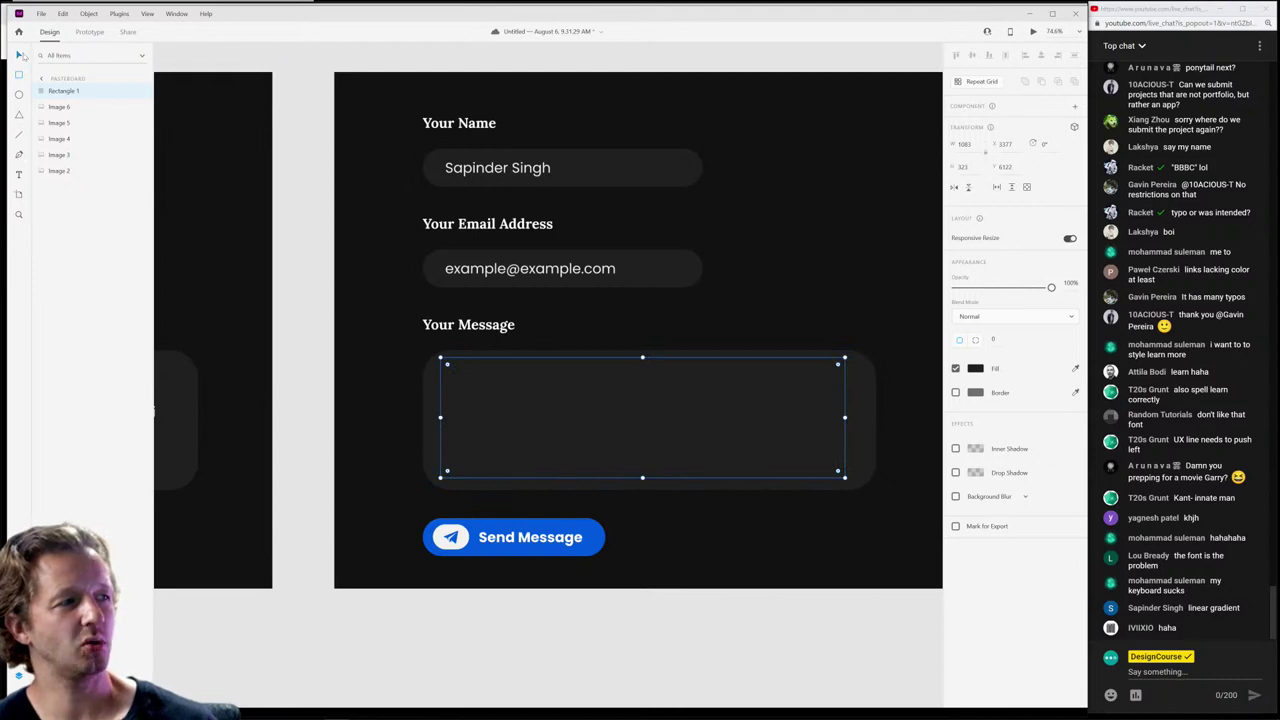
{"action": "left_click", "coordinate": [430, 151]}
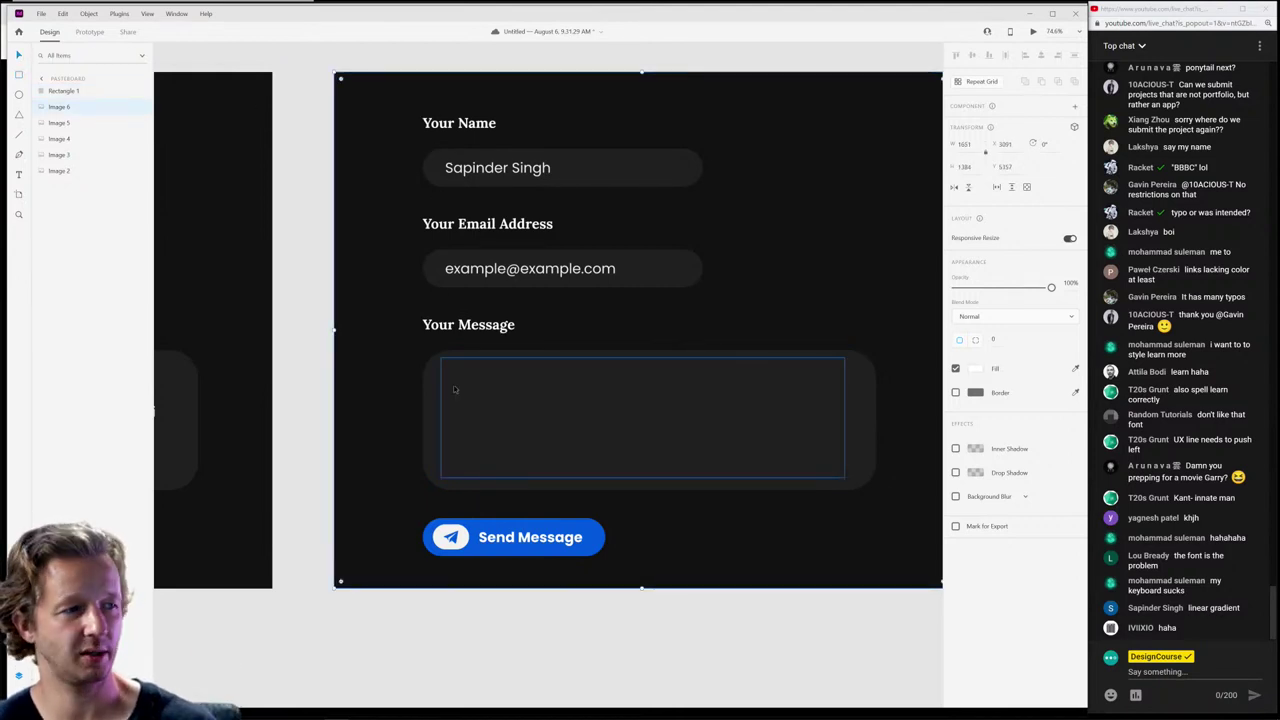
{"action": "left_click", "coordinate": [314, 337]}
Step: Add a text box reading "asdfsadf" inside the Your Message field and set its text fill to fff
{"action": "key", "text": "t"}
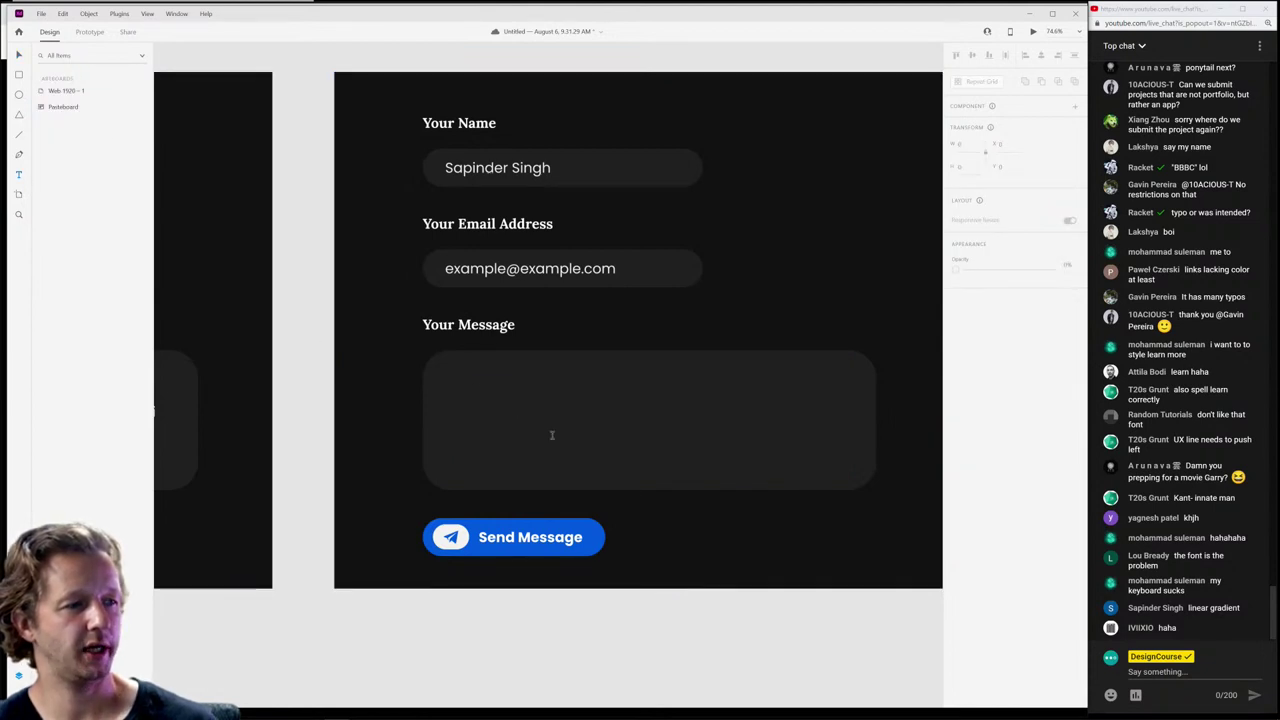
{"action": "left_click_drag", "start_coordinate": [446, 380], "coordinate": [847, 472]}
{"action": "type", "text": "asdf"}
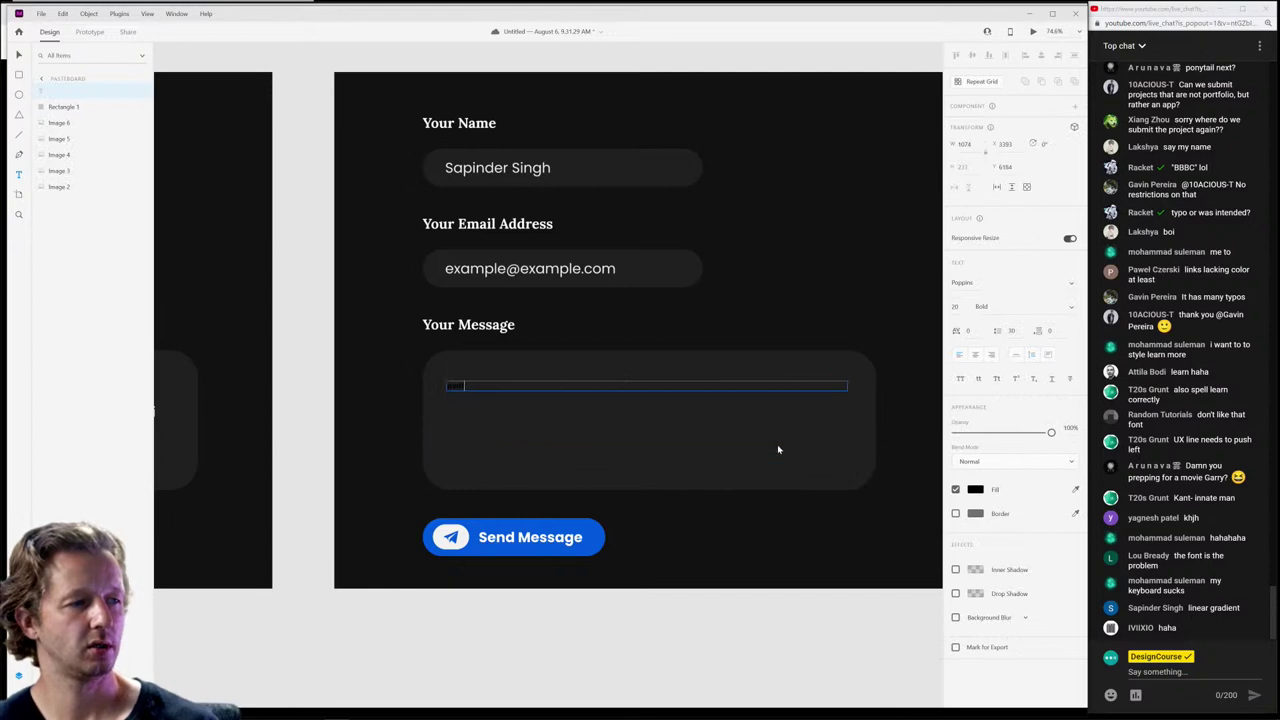
{"action": "type", "text": "sadf"}
{"action": "key", "text": "Escape"}
{"action": "left_click", "coordinate": [975, 489]}
{"action": "type", "text": "fff"}
{"action": "key", "text": "Return"}
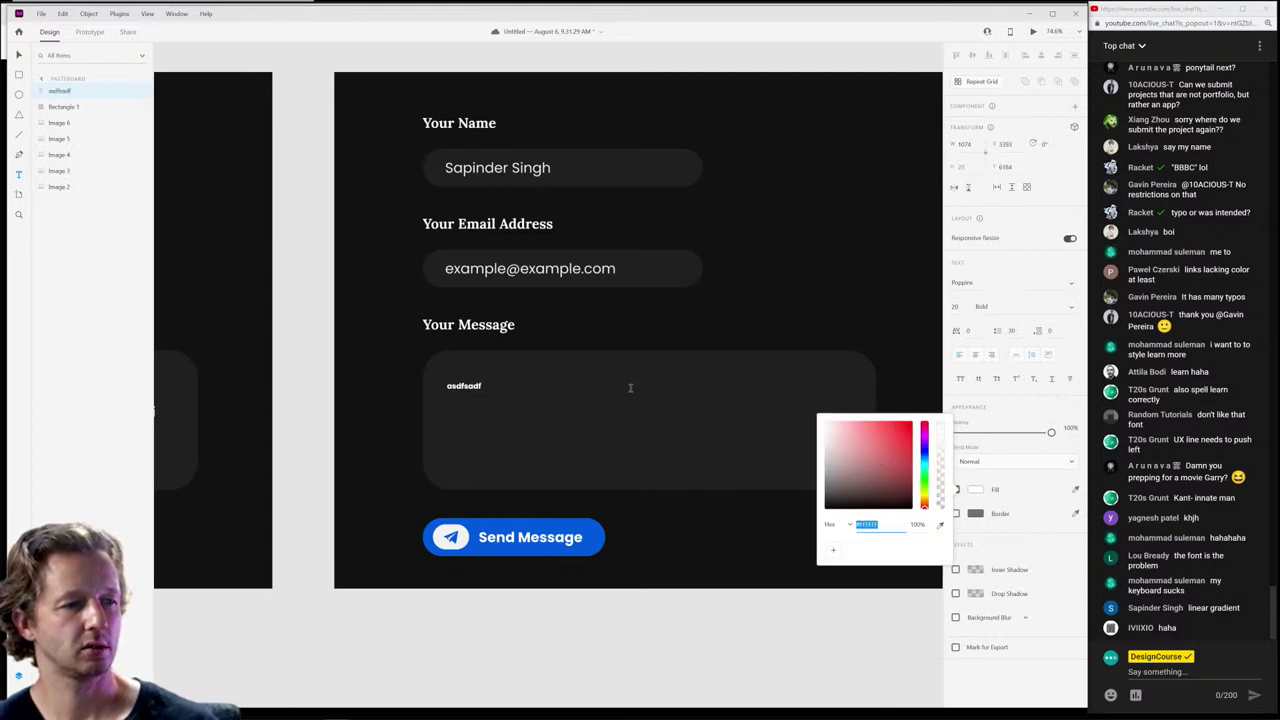
Step: Extend the message text box to about 232 high and fill it with Latin Standard placeholder text from the Lorem Ipsum plugin
{"action": "left_click", "coordinate": [630, 387]}
{"action": "left_click_drag", "start_coordinate": [646, 383], "coordinate": [652, 467]}
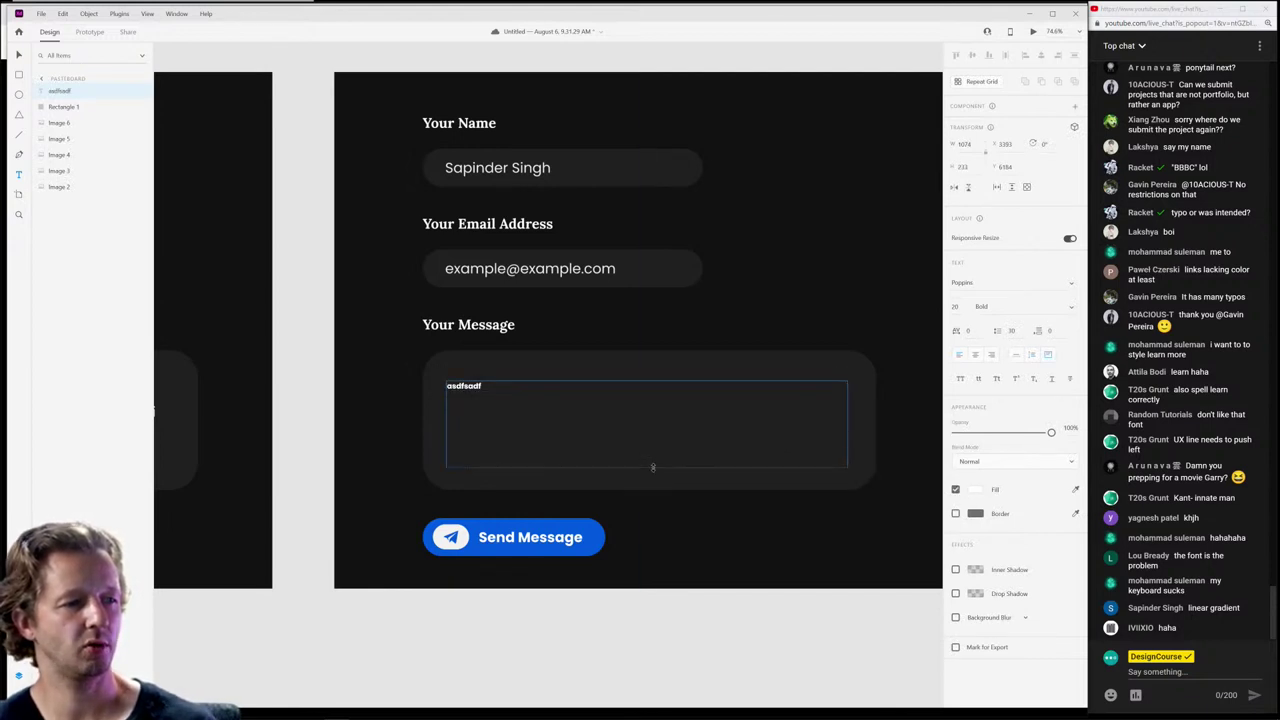
{"action": "left_click", "coordinate": [42, 14]}
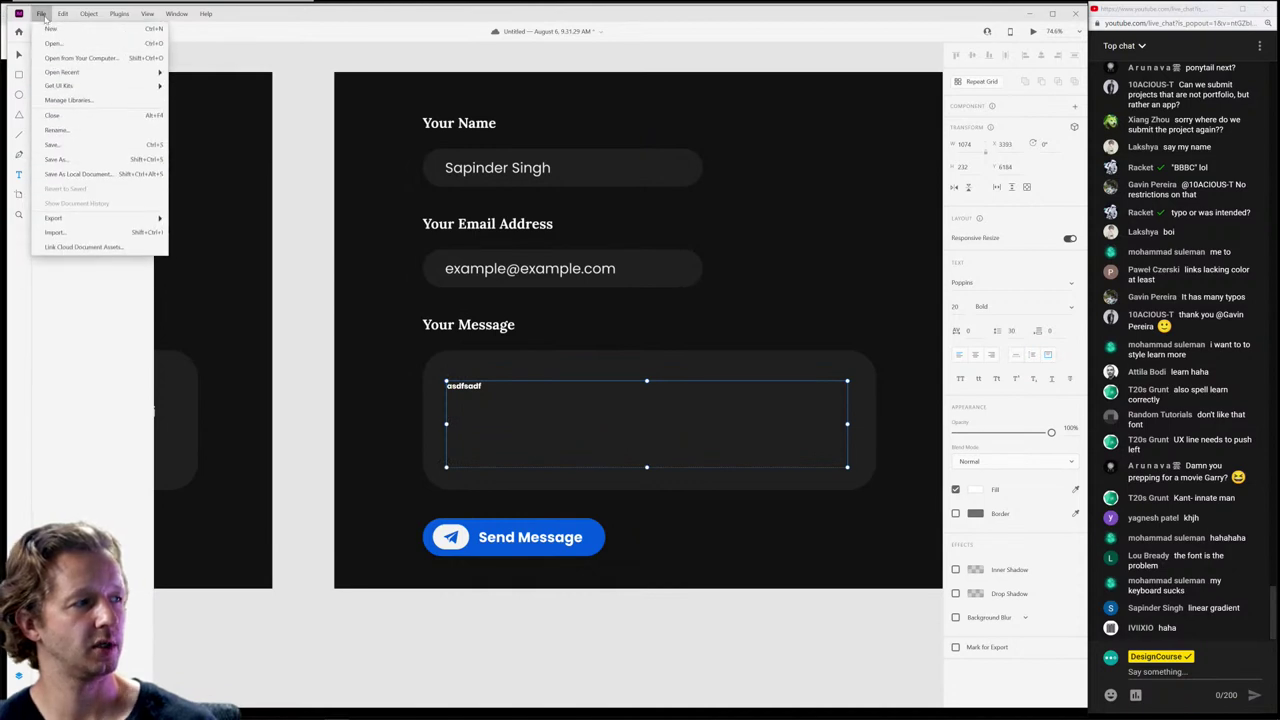
{"action": "left_click", "coordinate": [42, 14]}
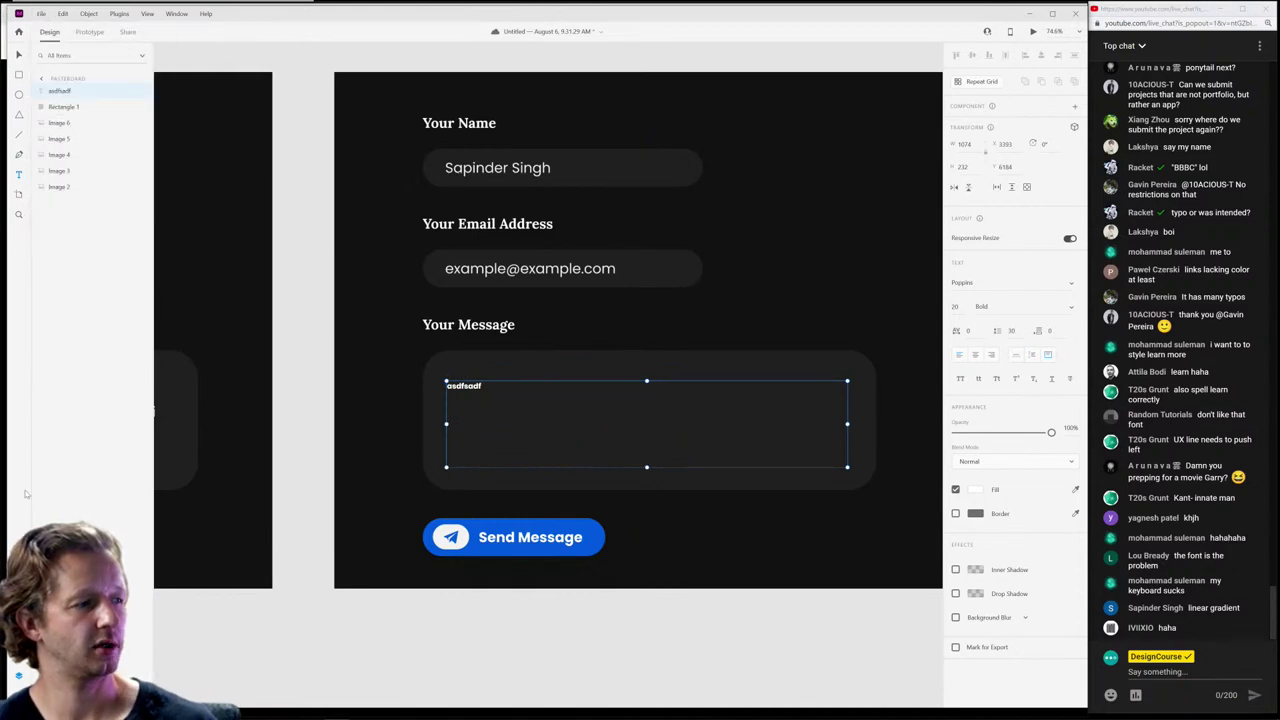
{"action": "left_click", "coordinate": [18, 676]}
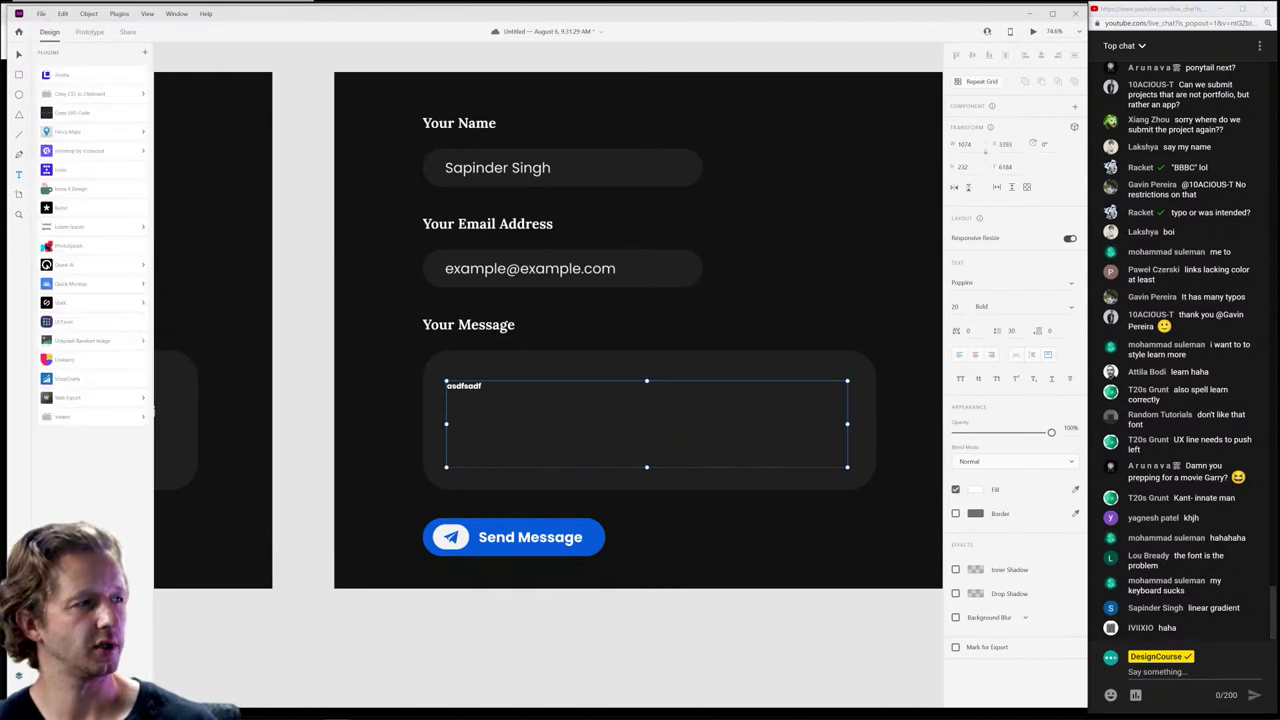
{"action": "left_click", "coordinate": [72, 228]}
{"action": "left_click", "coordinate": [100, 252]}
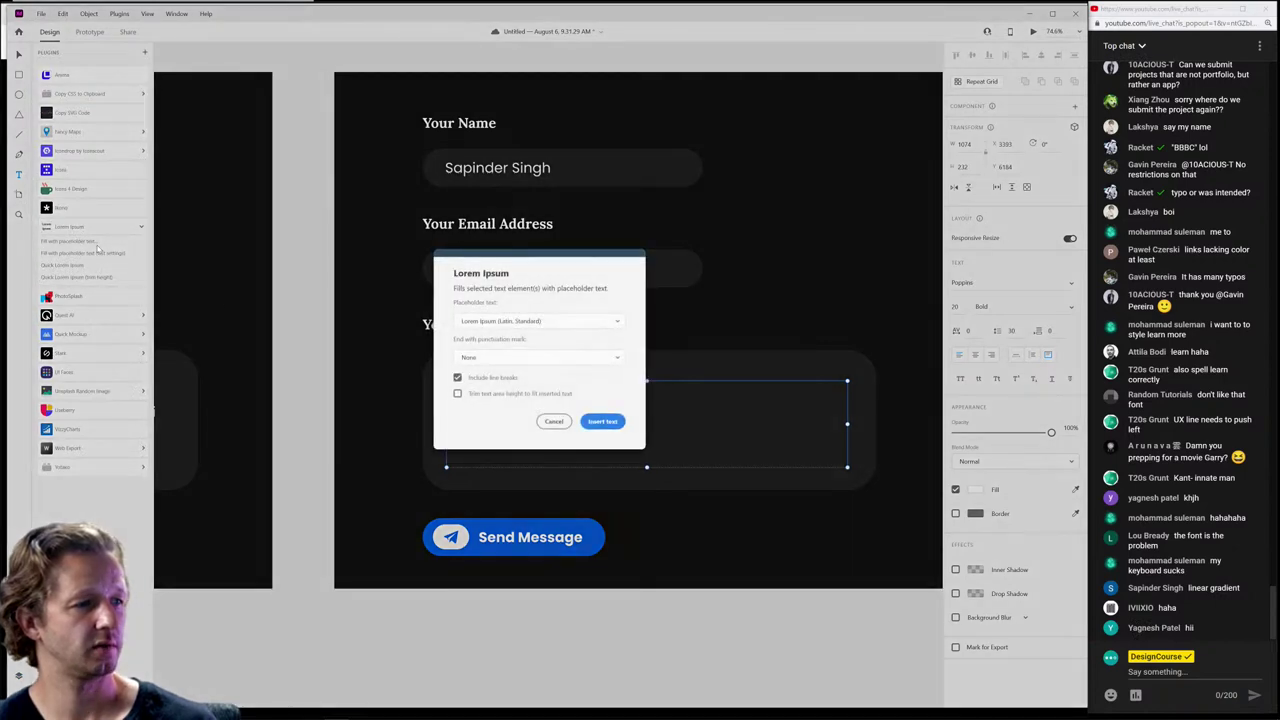
{"action": "left_click", "coordinate": [601, 421]}
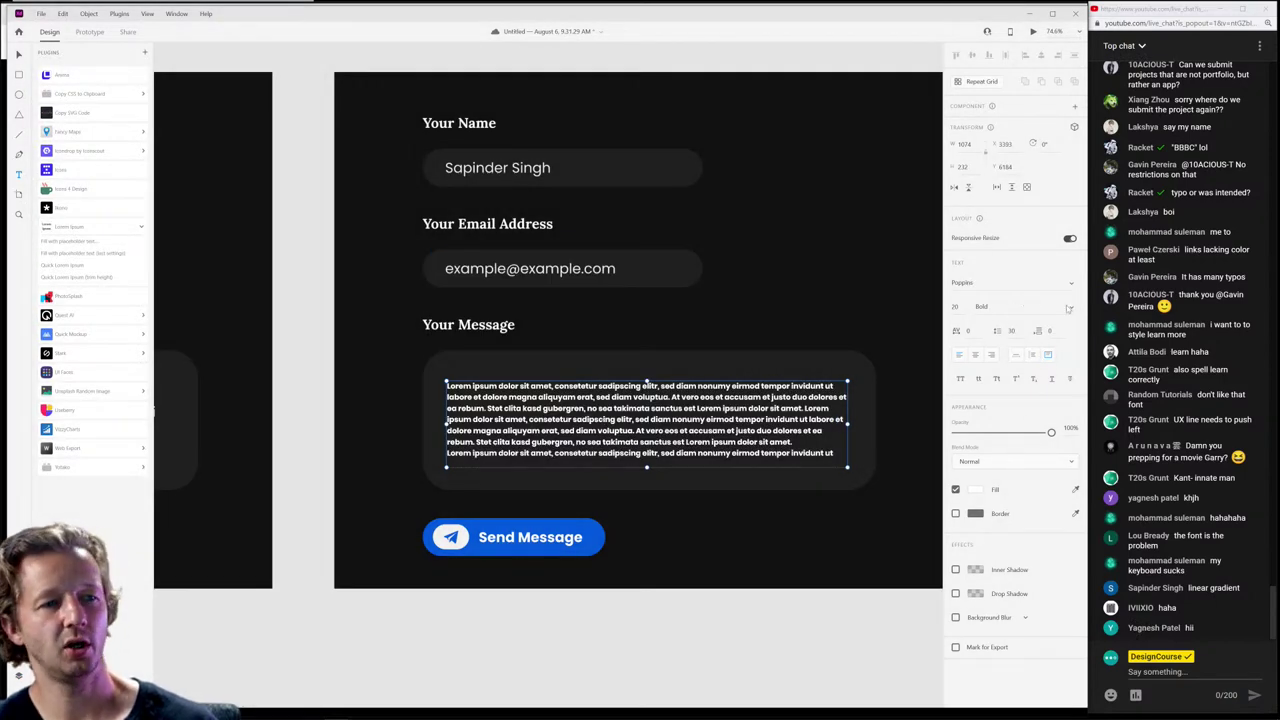
Step: Set the message text to Regular weight with a line spacing of 39 and reposition it slightly higher within the field
{"action": "left_click", "coordinate": [1068, 308]}
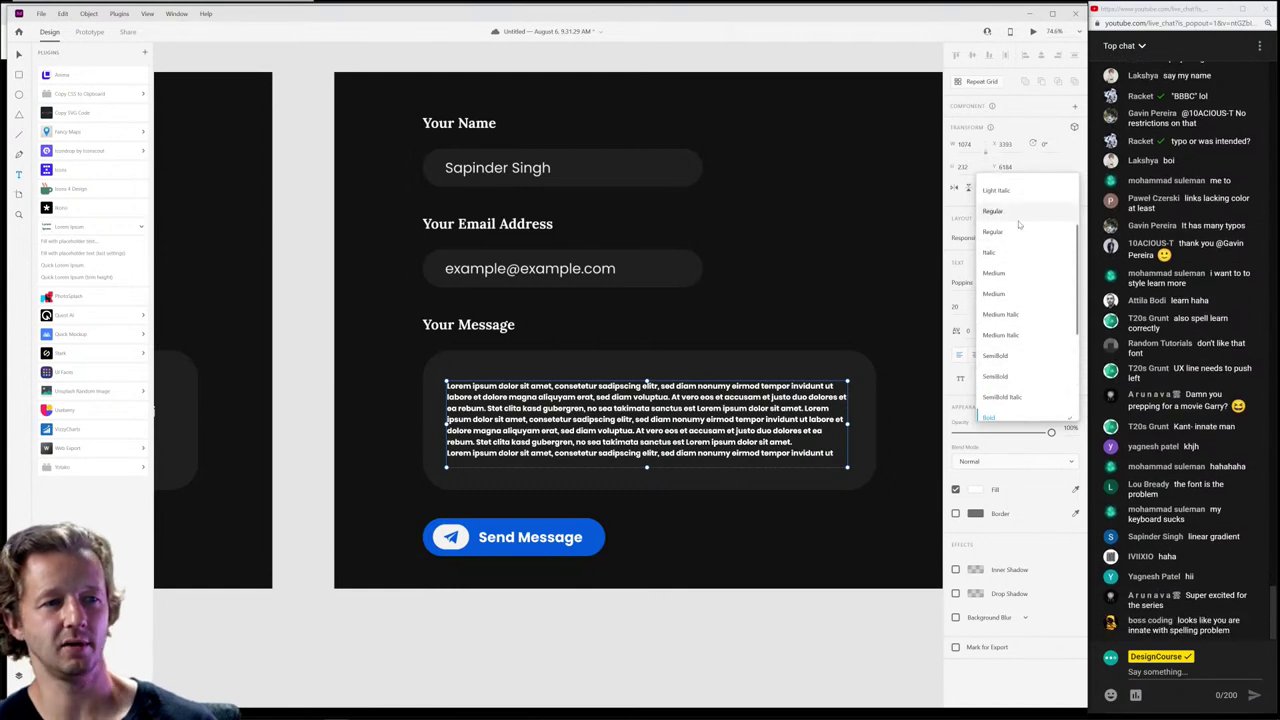
{"action": "left_click", "coordinate": [1022, 215]}
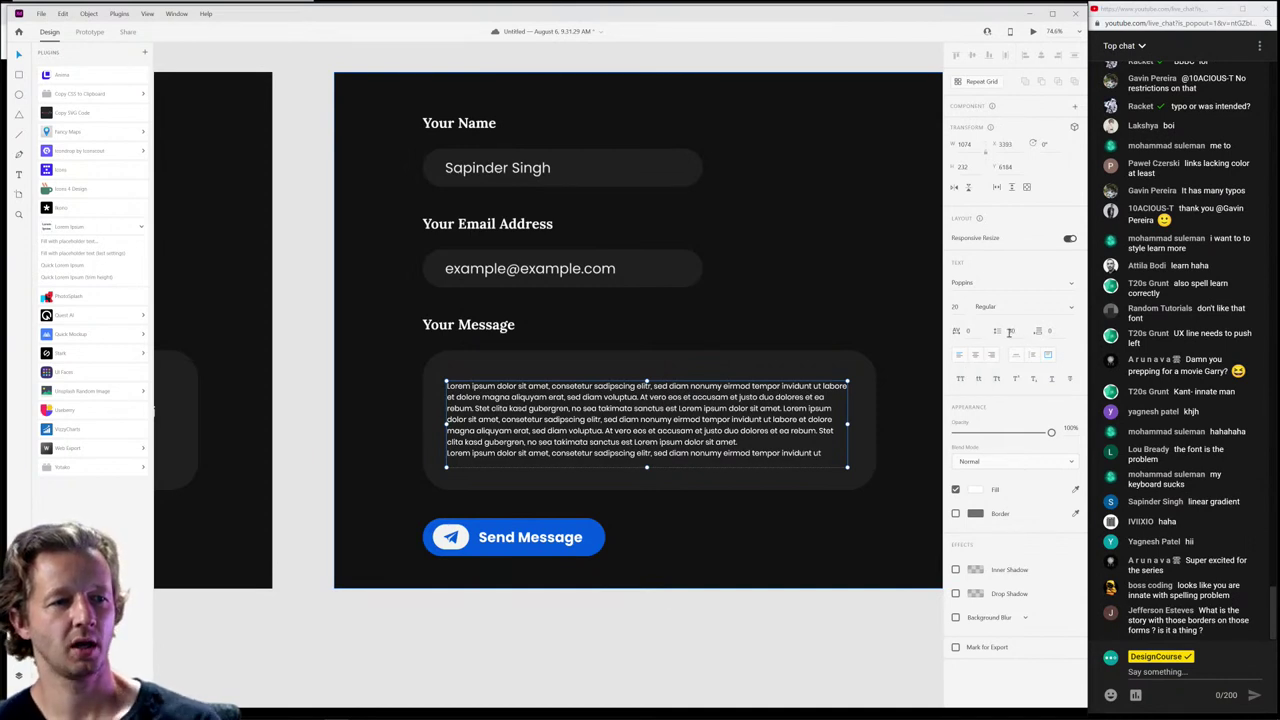
{"action": "left_click", "coordinate": [1014, 331]}
{"action": "key", "text": "Up"}
{"action": "key", "text": "Up"}
{"action": "key", "text": "Up"}
{"action": "key", "text": "Up"}
{"action": "key", "text": "Up"}
{"action": "key", "text": "Up"}
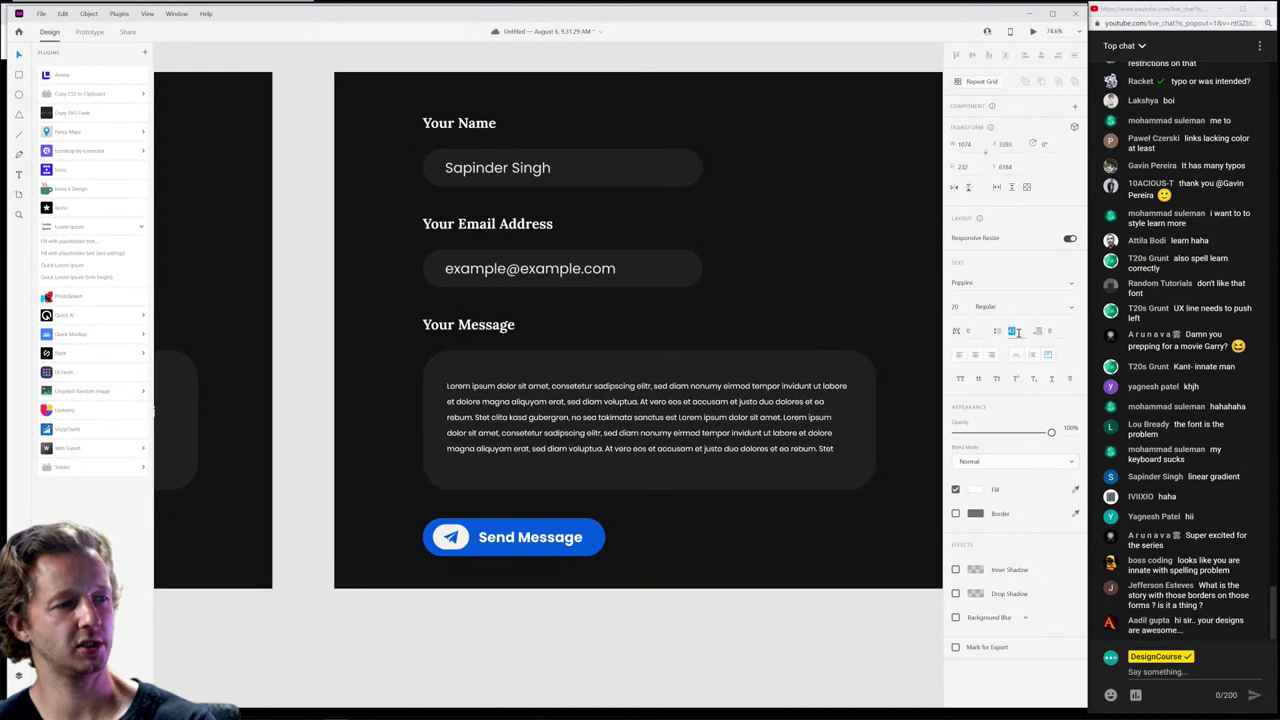
{"action": "left_click", "coordinate": [548, 404]}
{"action": "left_click", "coordinate": [596, 400]}
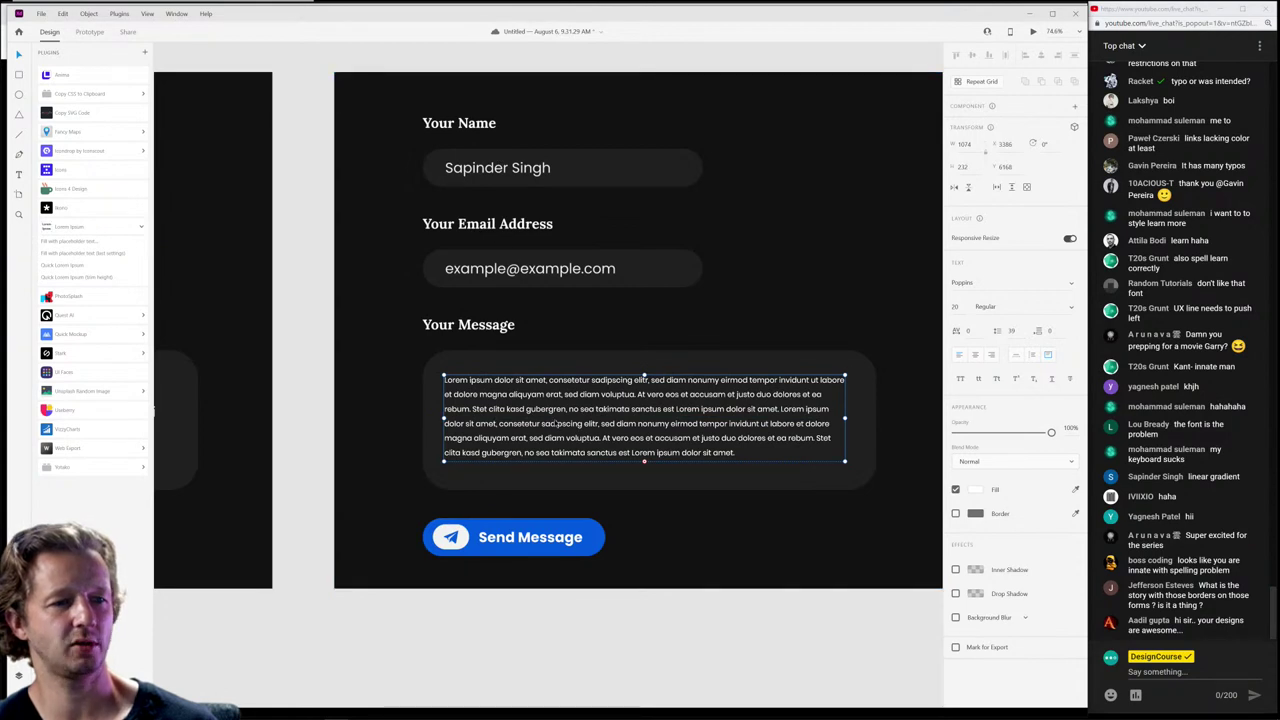
Step: Shift the placeholder message text slightly right and down to centre it within the copy's Your Message field
{"action": "double_click", "coordinate": [720, 441]}
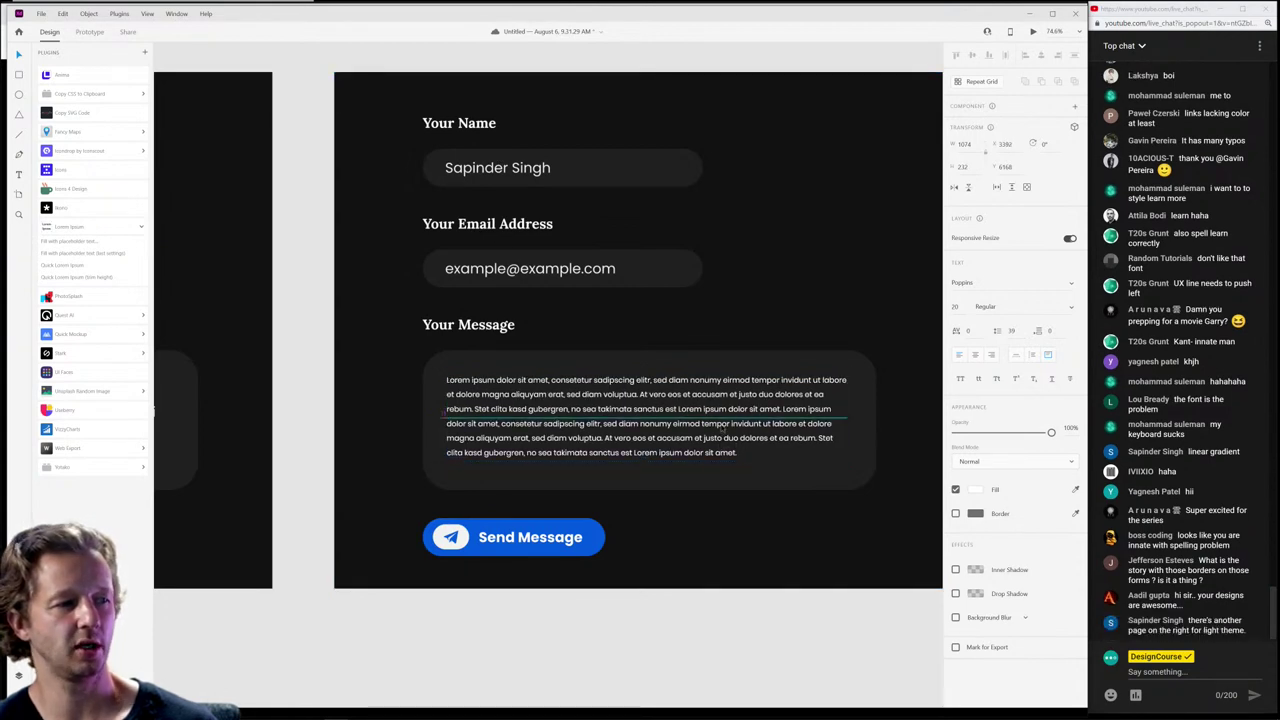
{"action": "left_click_drag", "start_coordinate": [721, 436], "coordinate": [723, 434]}
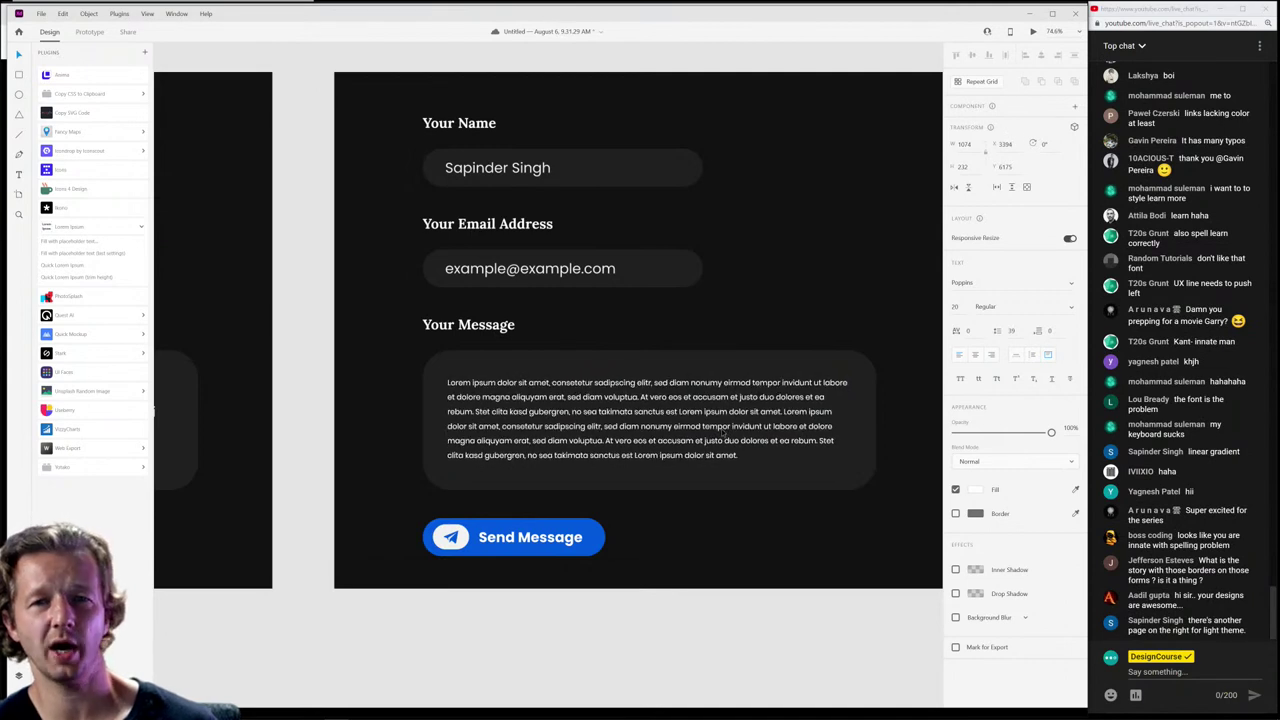
{"action": "left_click", "coordinate": [723, 434]}
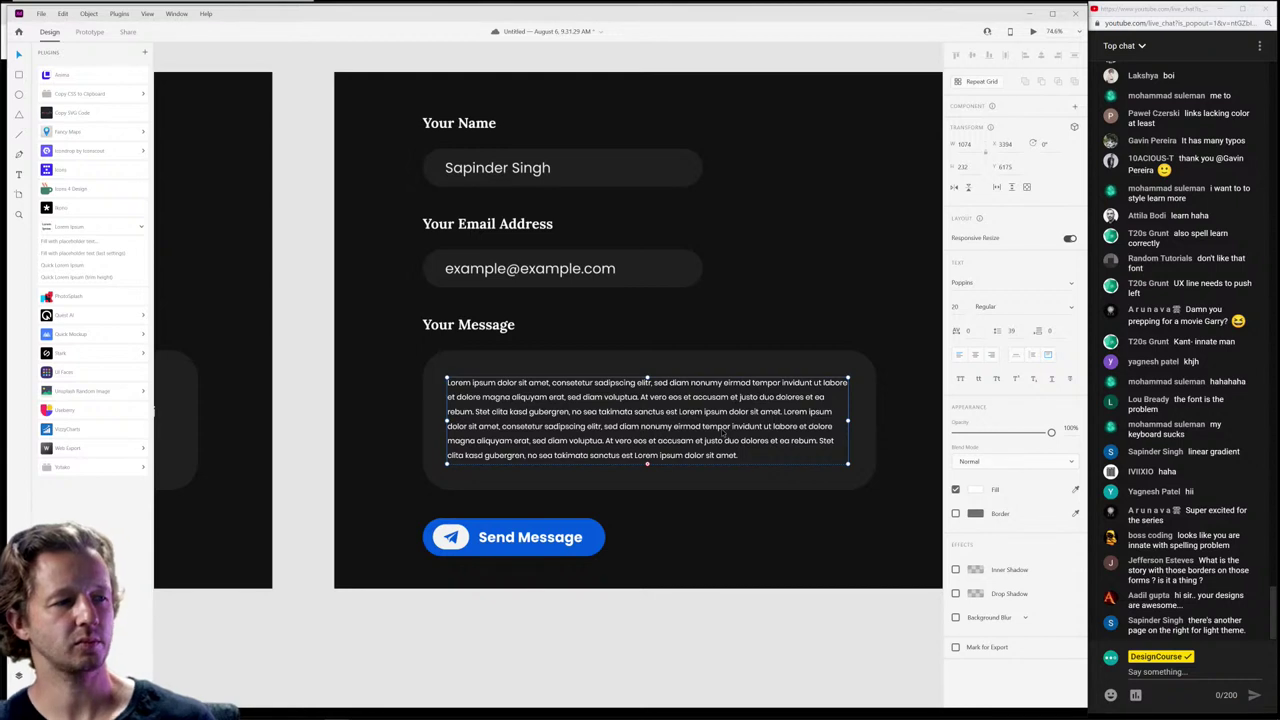
{"action": "left_click", "coordinate": [752, 538]}
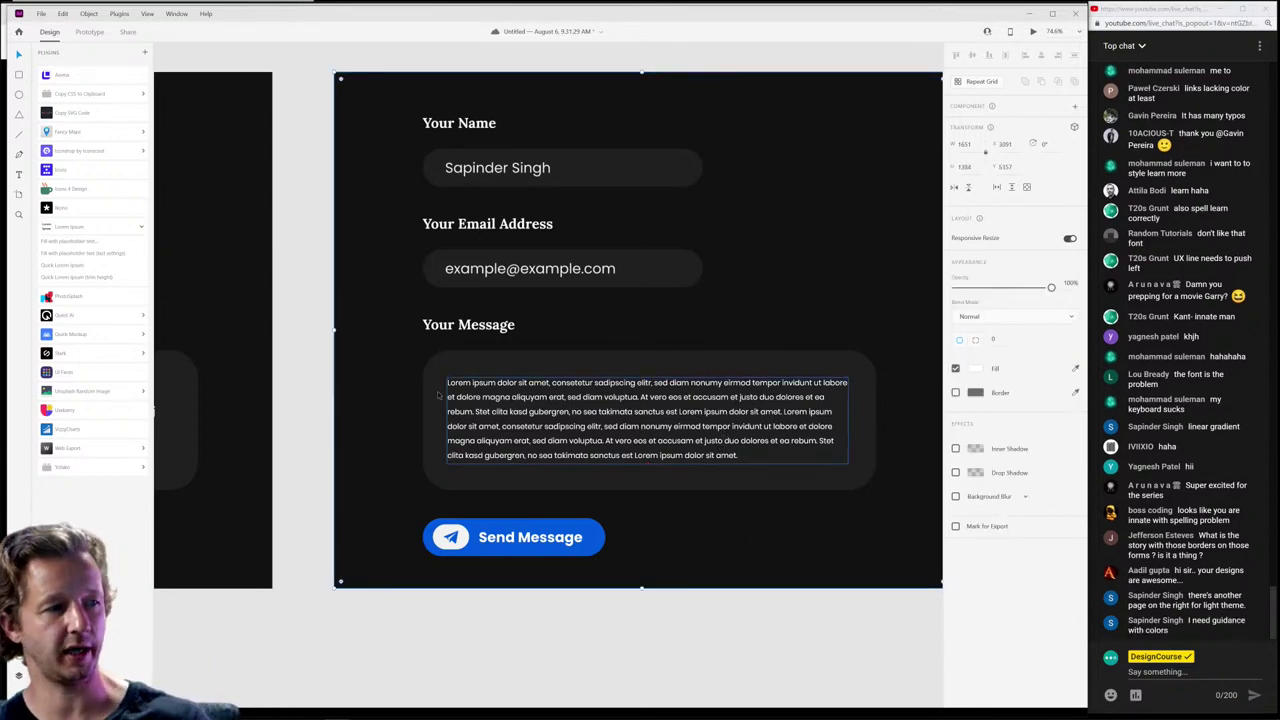
{"action": "left_click", "coordinate": [540, 390]}
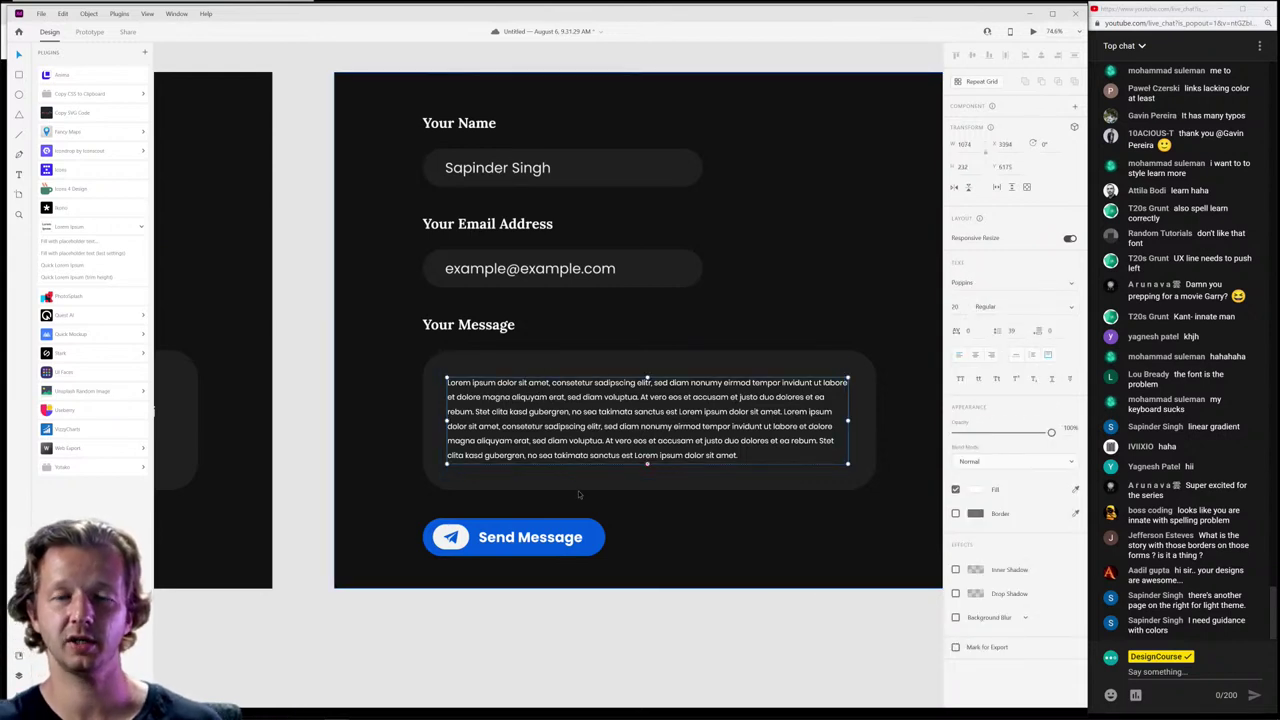
{"action": "left_click", "coordinate": [722, 493]}
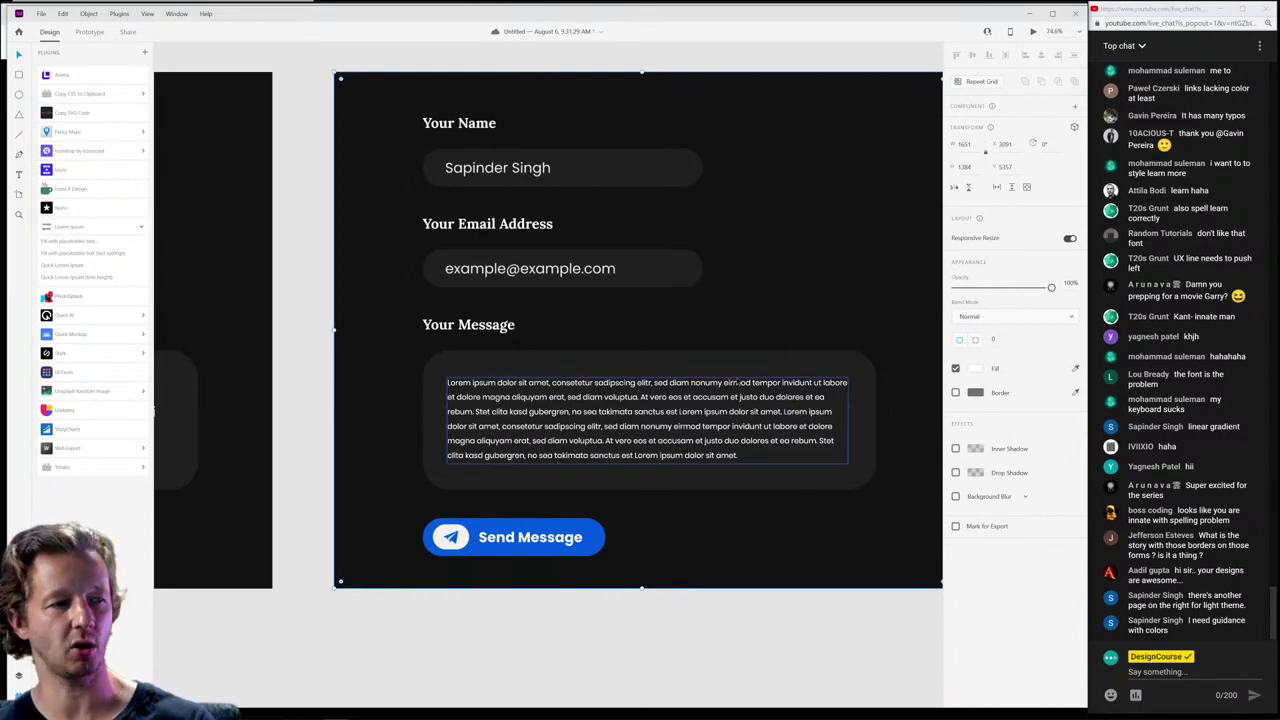
Step: Examine the original contact form's text size and spacing up close and compare it with the reworked copy
{"action": "scroll", "coordinate": [515, 460], "scroll_direction": "left", "scroll_amount": 10}
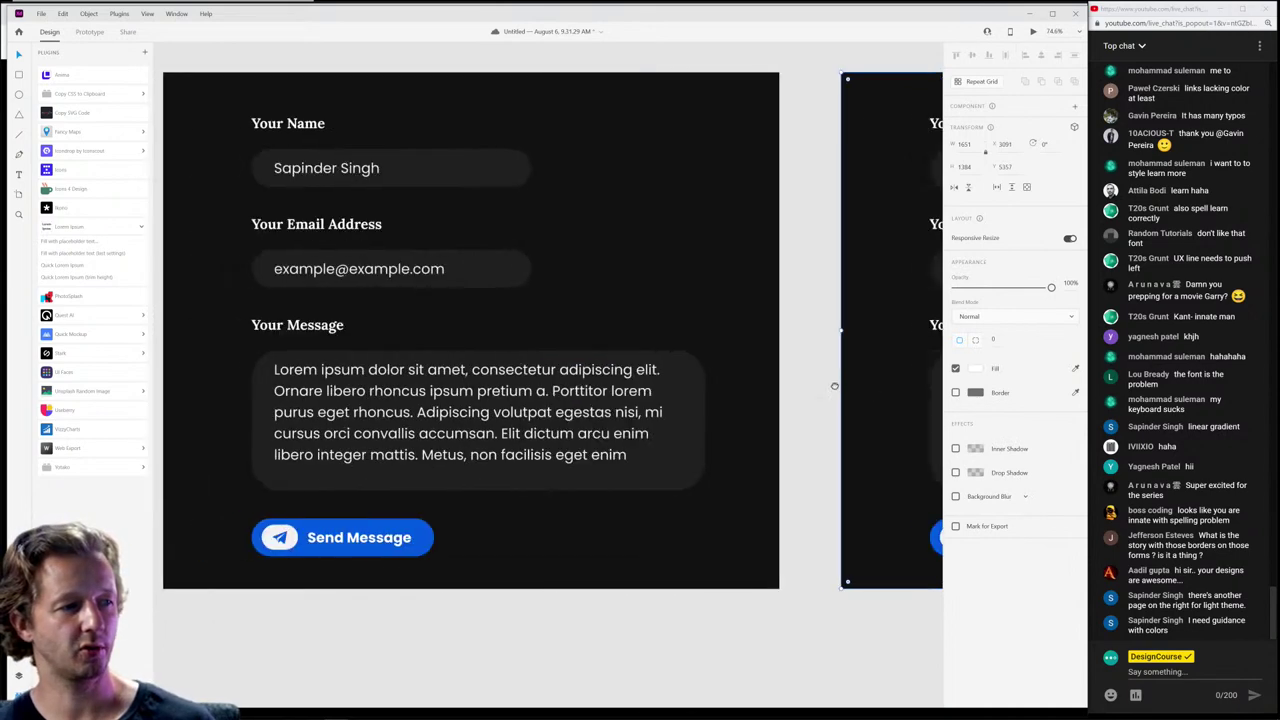
{"action": "scroll", "coordinate": [521, 471], "scroll_direction": "up", "scroll_amount": 5}
{"action": "scroll", "coordinate": [505, 450], "scroll_direction": "down", "scroll_amount": 5}
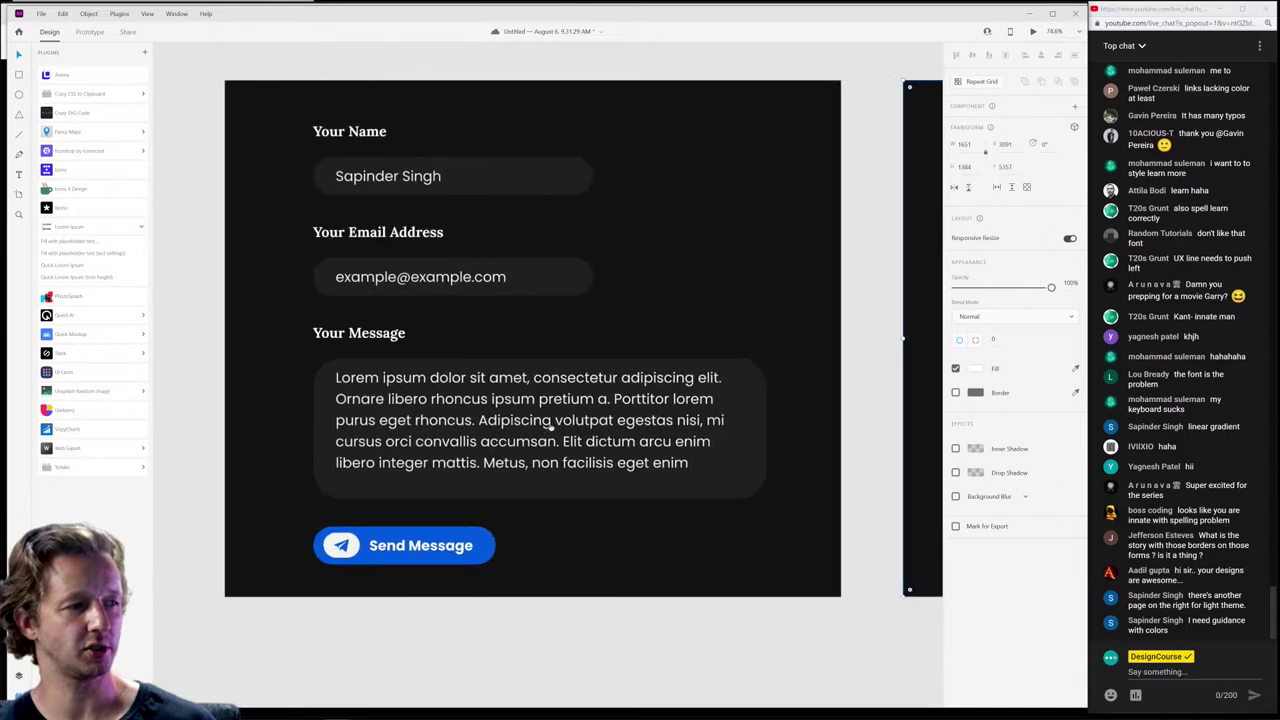
{"action": "scroll", "coordinate": [489, 431], "scroll_direction": "up", "scroll_amount": 3}
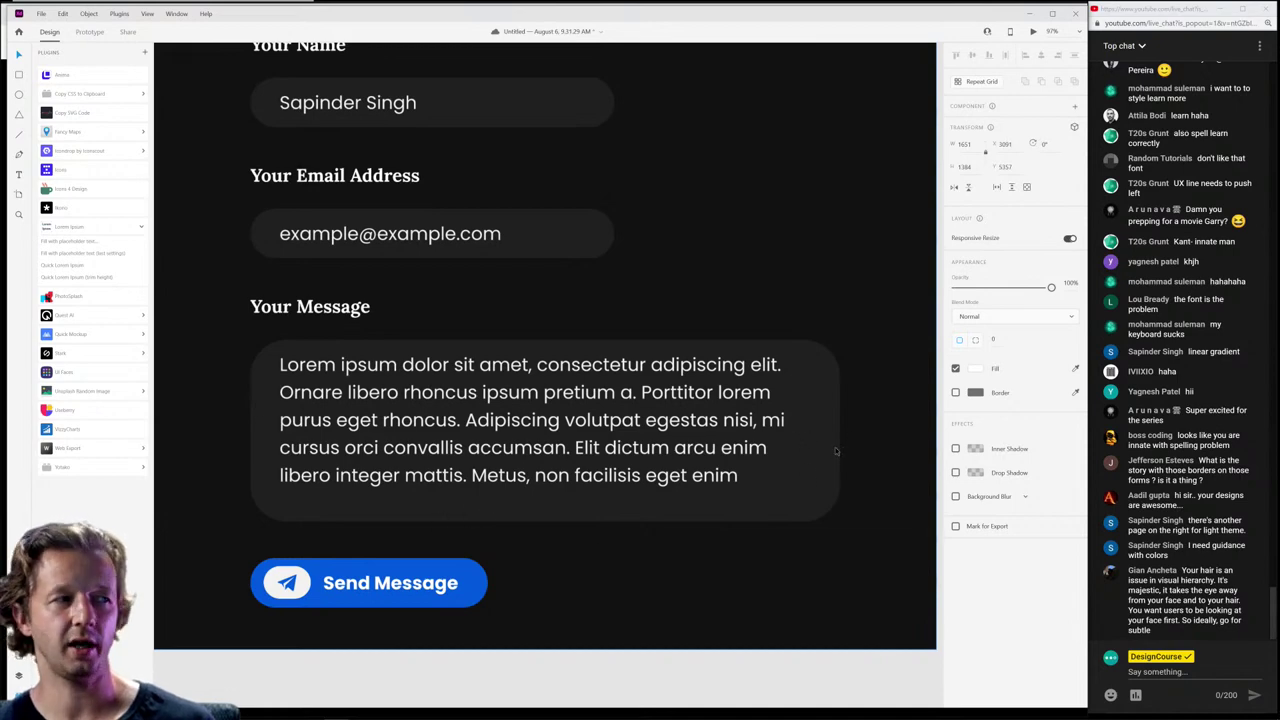
{"action": "scroll", "coordinate": [470, 315], "scroll_direction": "up", "scroll_amount": 3}
{"action": "scroll", "coordinate": [508, 331], "scroll_direction": "up", "scroll_amount": 3}
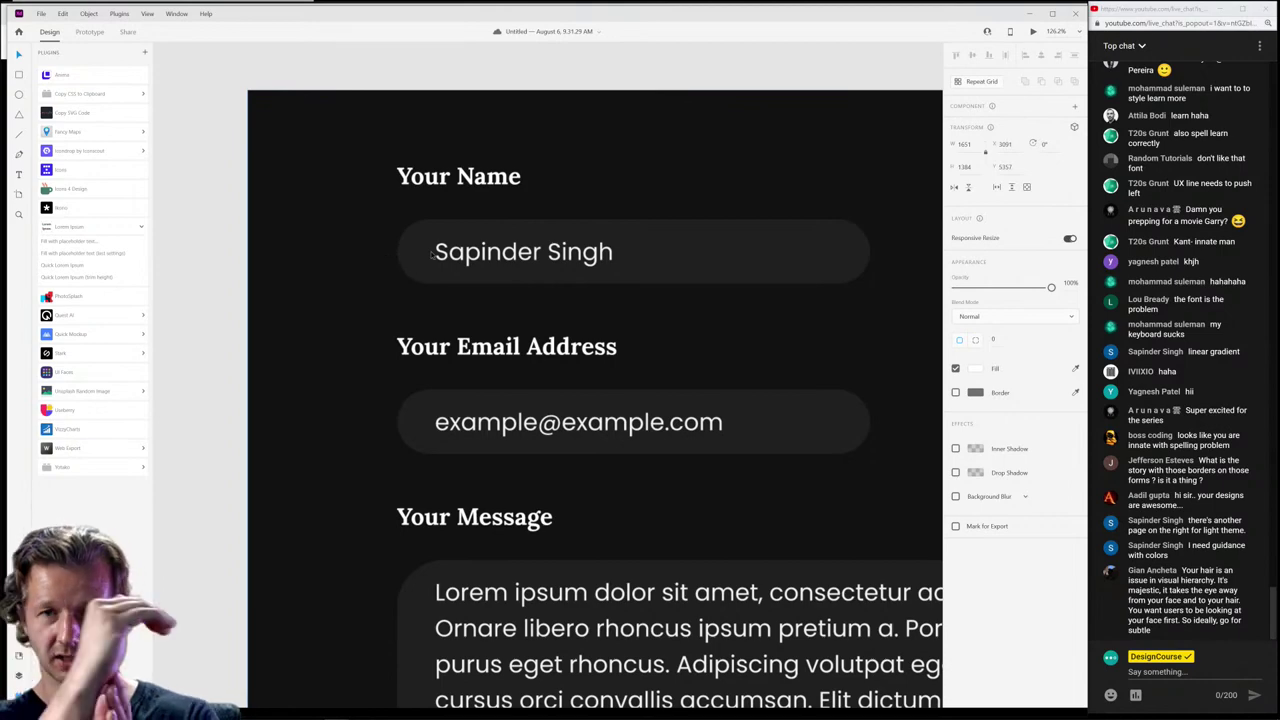
{"action": "key", "text": "ctrl+0"}
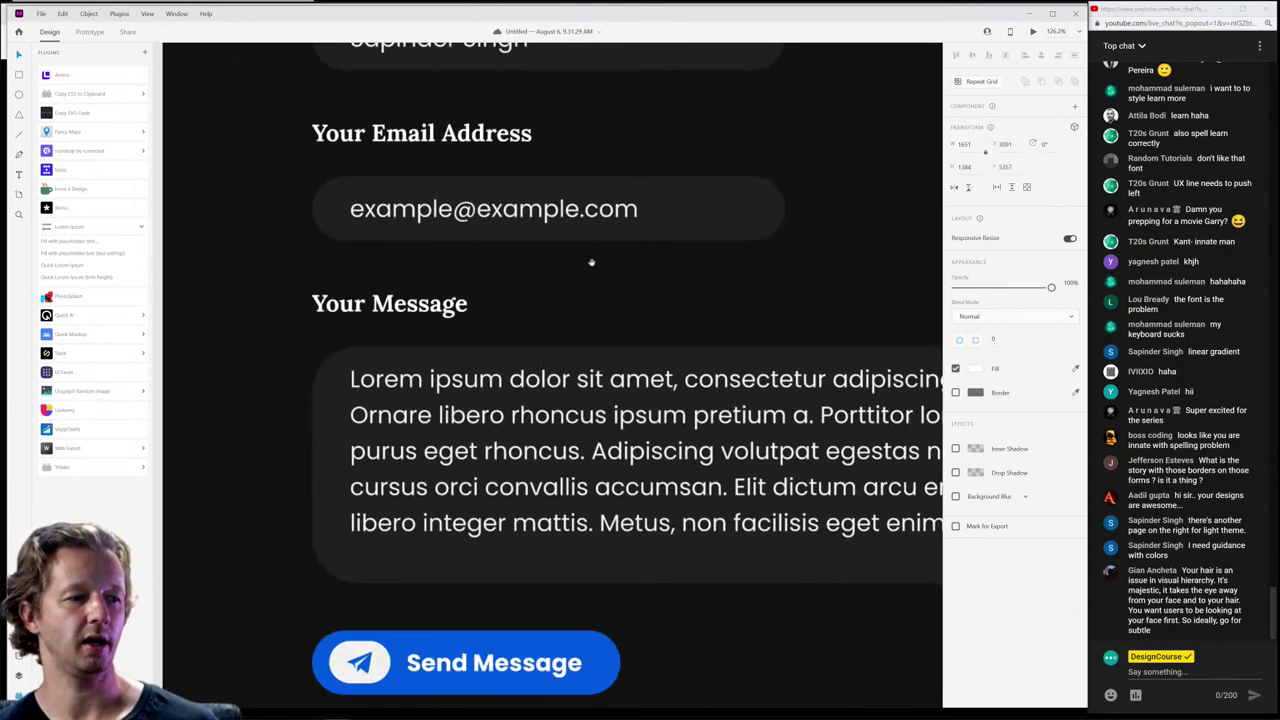
{"action": "scroll", "coordinate": [706, 429], "scroll_direction": "right", "scroll_amount": 10}
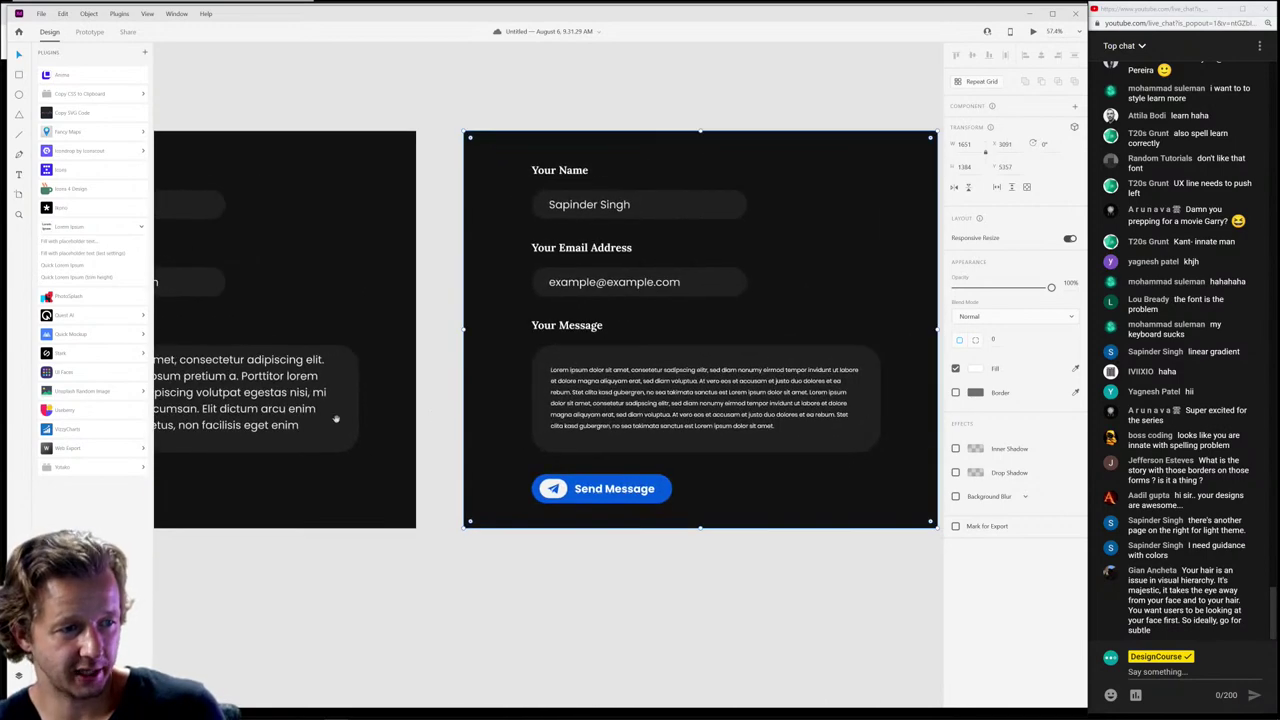
Step: Set the font size of the reworked form's message text to 21
{"action": "left_click", "coordinate": [652, 402]}
{"action": "scroll", "coordinate": [650, 404], "scroll_direction": "up", "scroll_amount": 5}
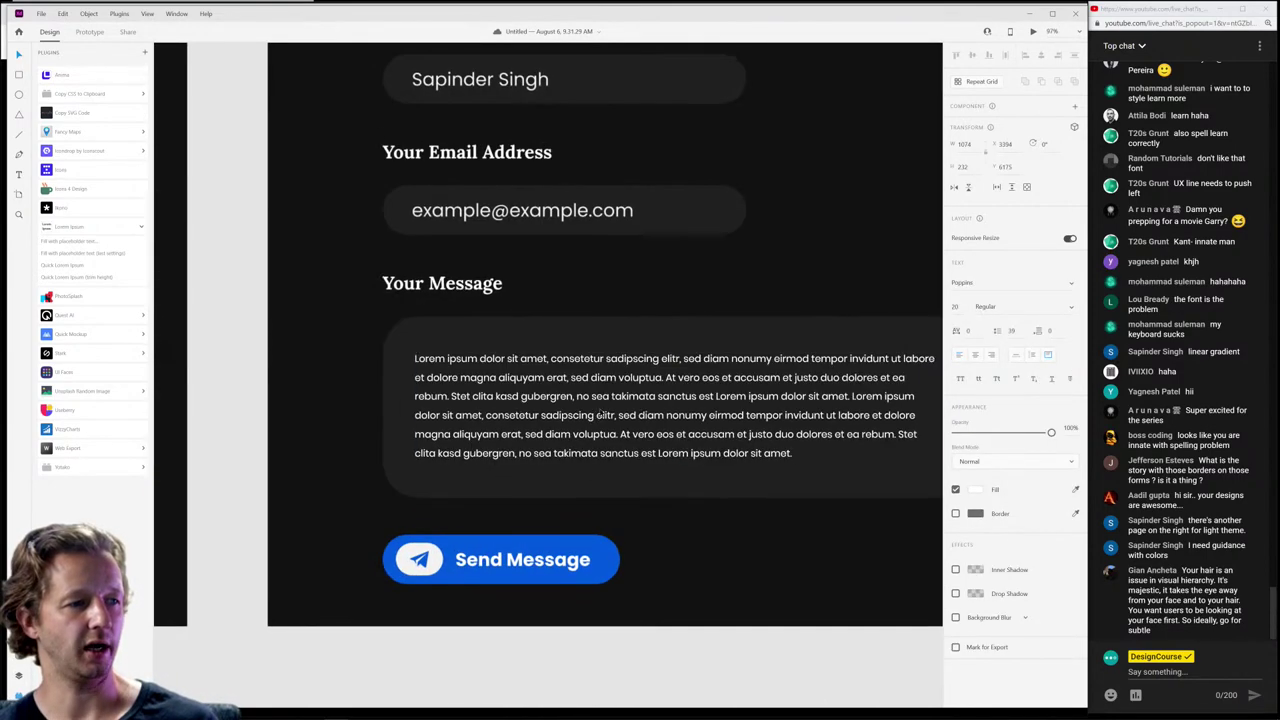
{"action": "left_click", "coordinate": [955, 307]}
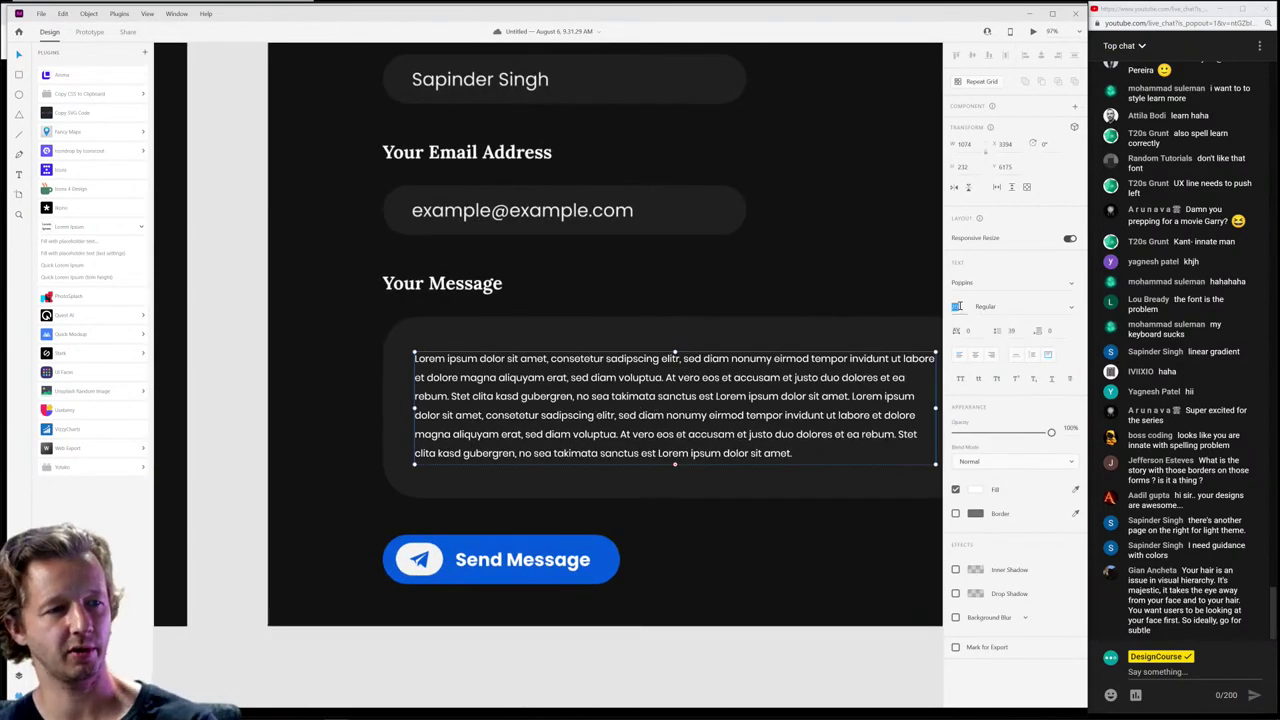
{"action": "key", "text": "Up"}
{"action": "key", "text": "Up"}
{"action": "key", "text": "Up"}
{"action": "key", "text": "Up"}
{"action": "key", "text": "Down"}
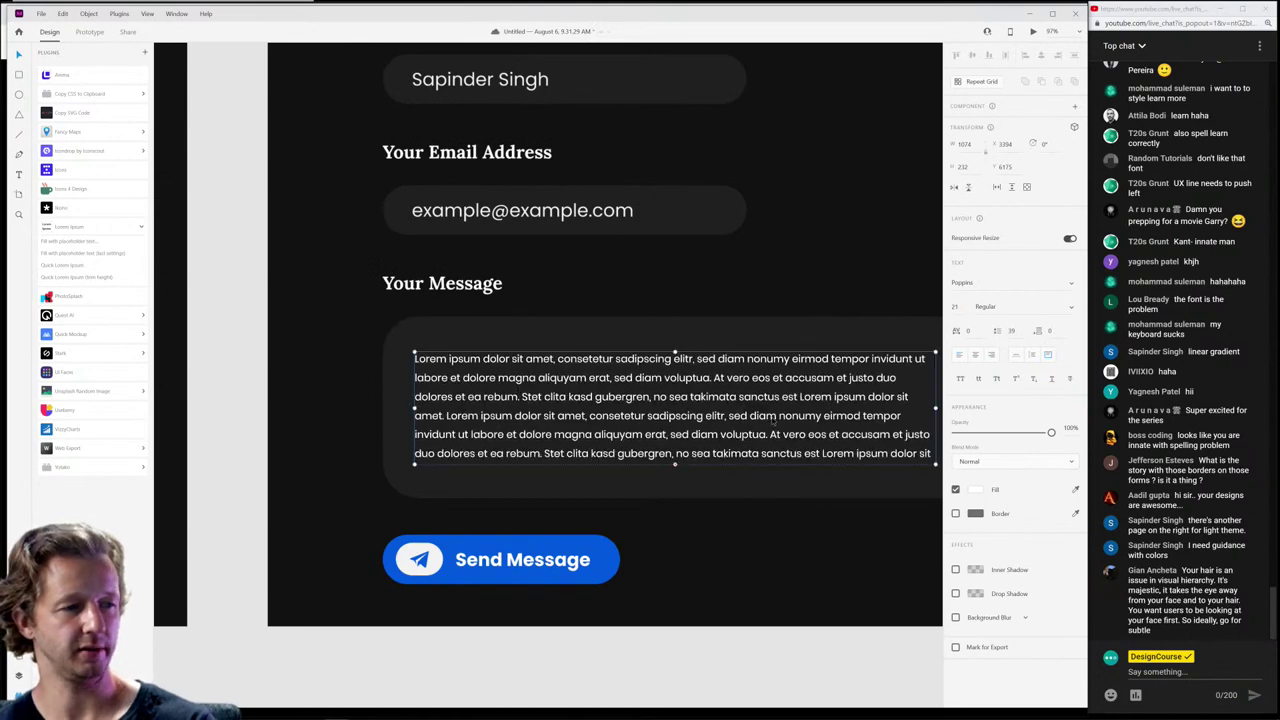
Step: Switch to the browser and close the Figma portfolio prototype tab
{"action": "scroll", "coordinate": [790, 450], "scroll_direction": "down", "scroll_amount": 8}
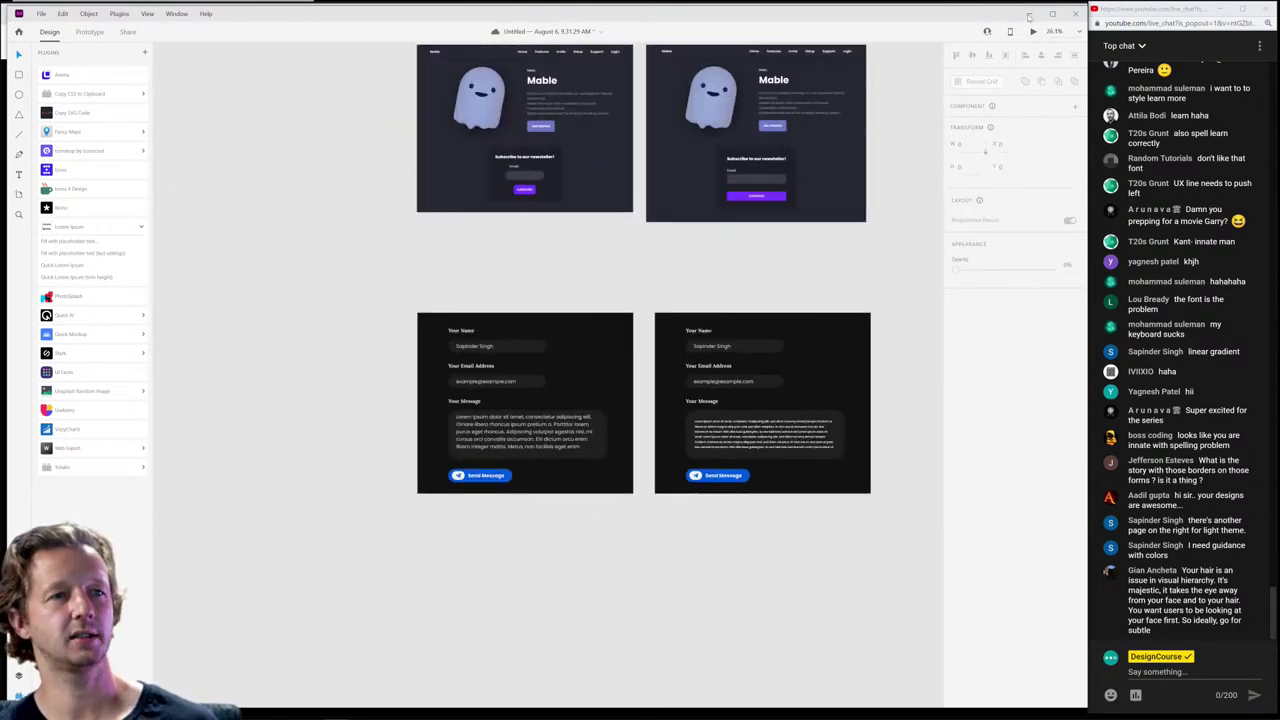
{"action": "key", "text": "alt+Tab"}
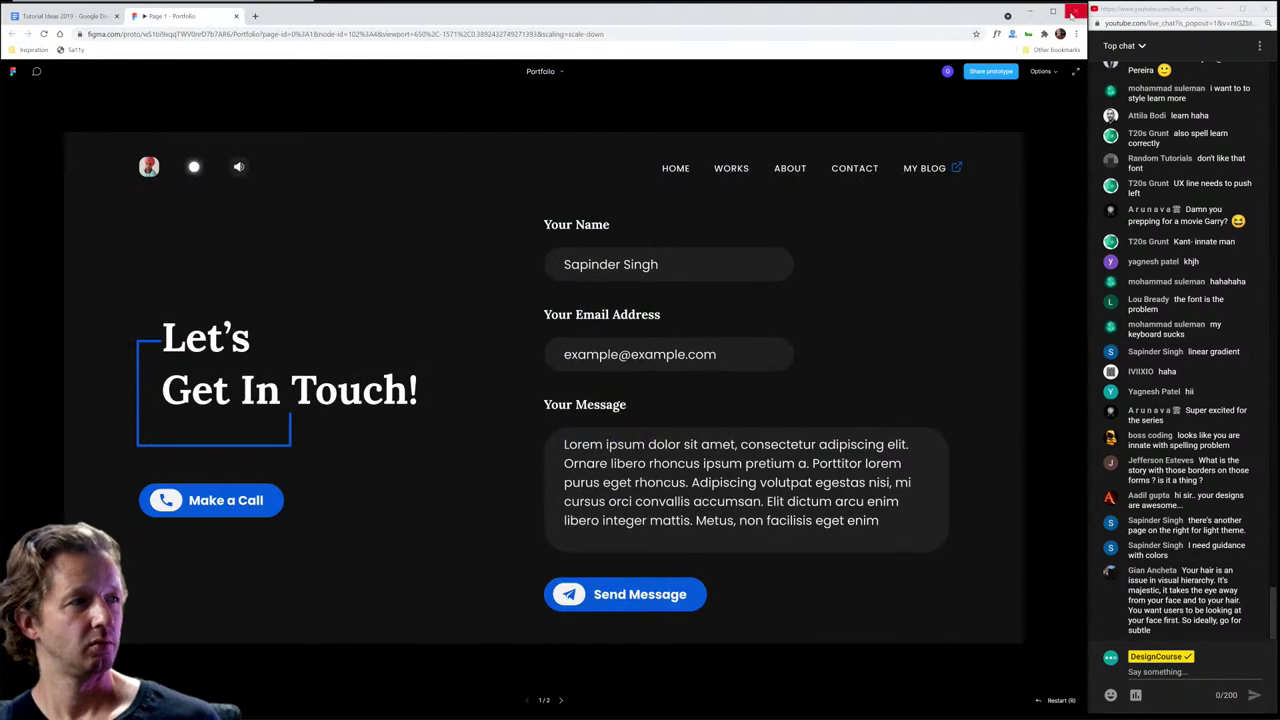
{"action": "left_click", "coordinate": [236, 17]}
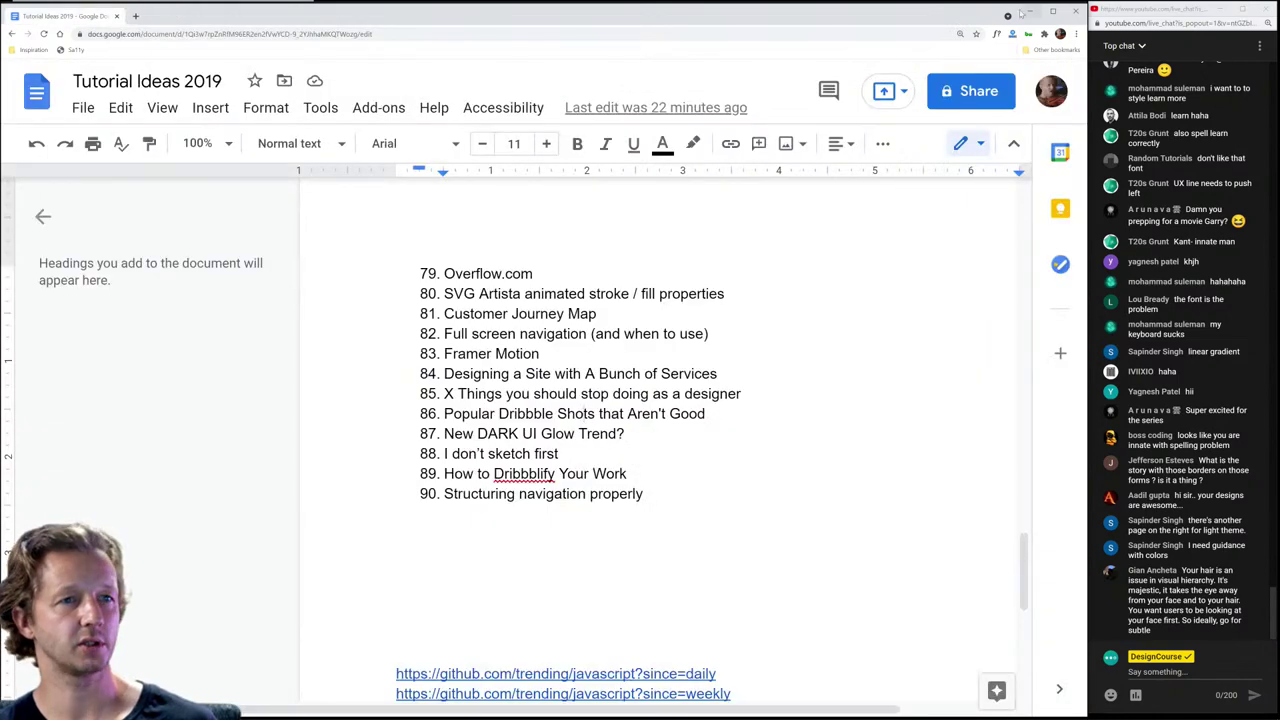
Step: Switch to Discord and open the purple bot card image in the negativespace-submissions channel at full size
{"action": "key", "text": "alt+Tab"}
{"action": "scroll", "coordinate": [547, 471], "scroll_direction": "down", "scroll_amount": 3}
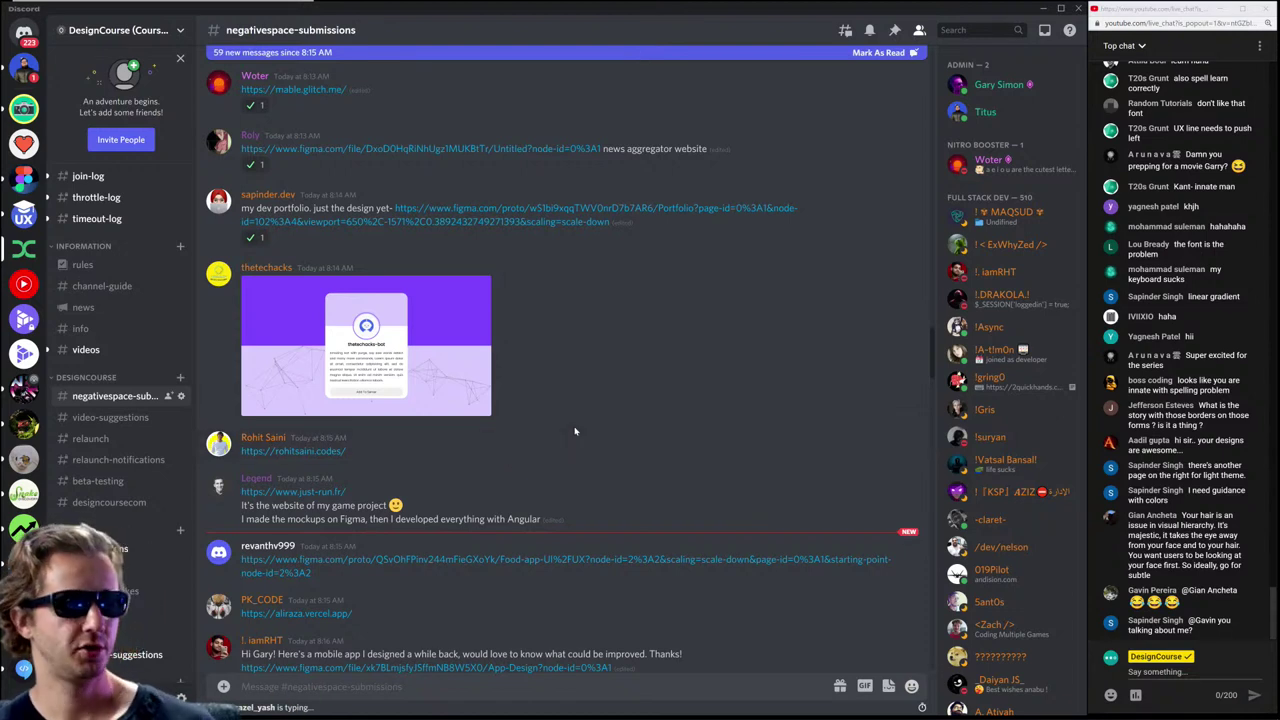
{"action": "scroll", "coordinate": [649, 455], "scroll_direction": "down", "scroll_amount": 1}
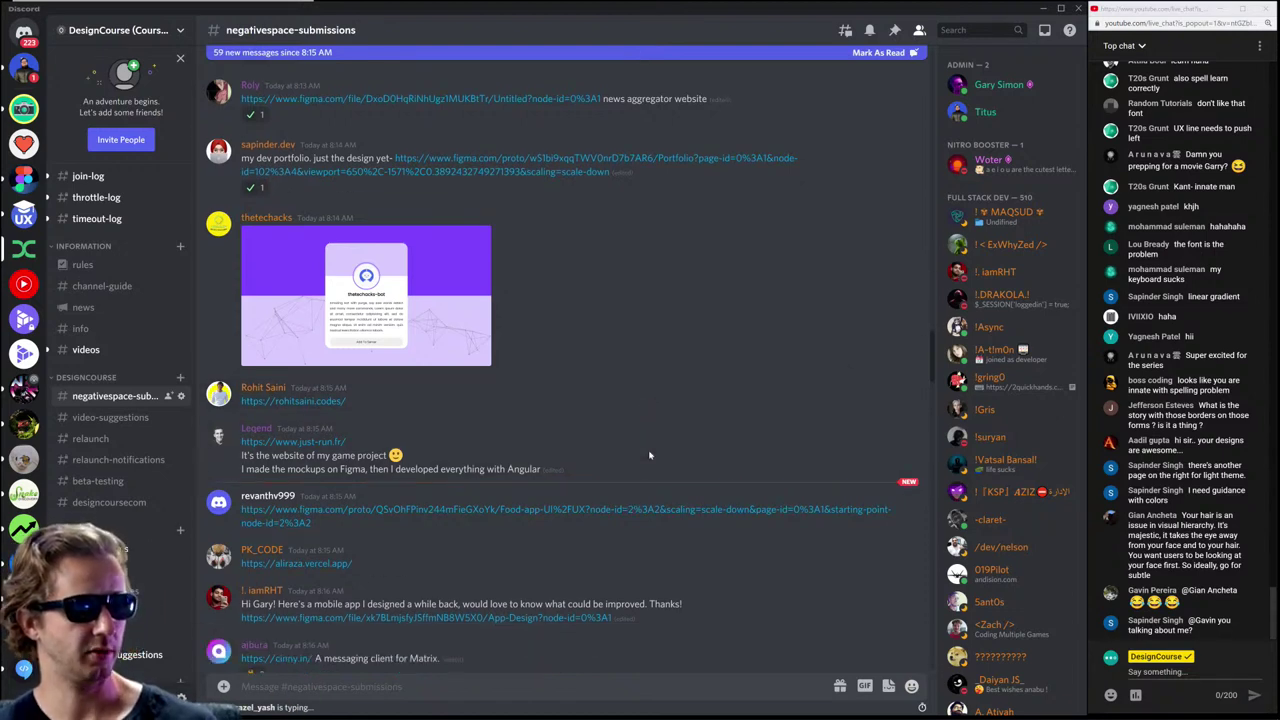
{"action": "left_click", "coordinate": [403, 320]}
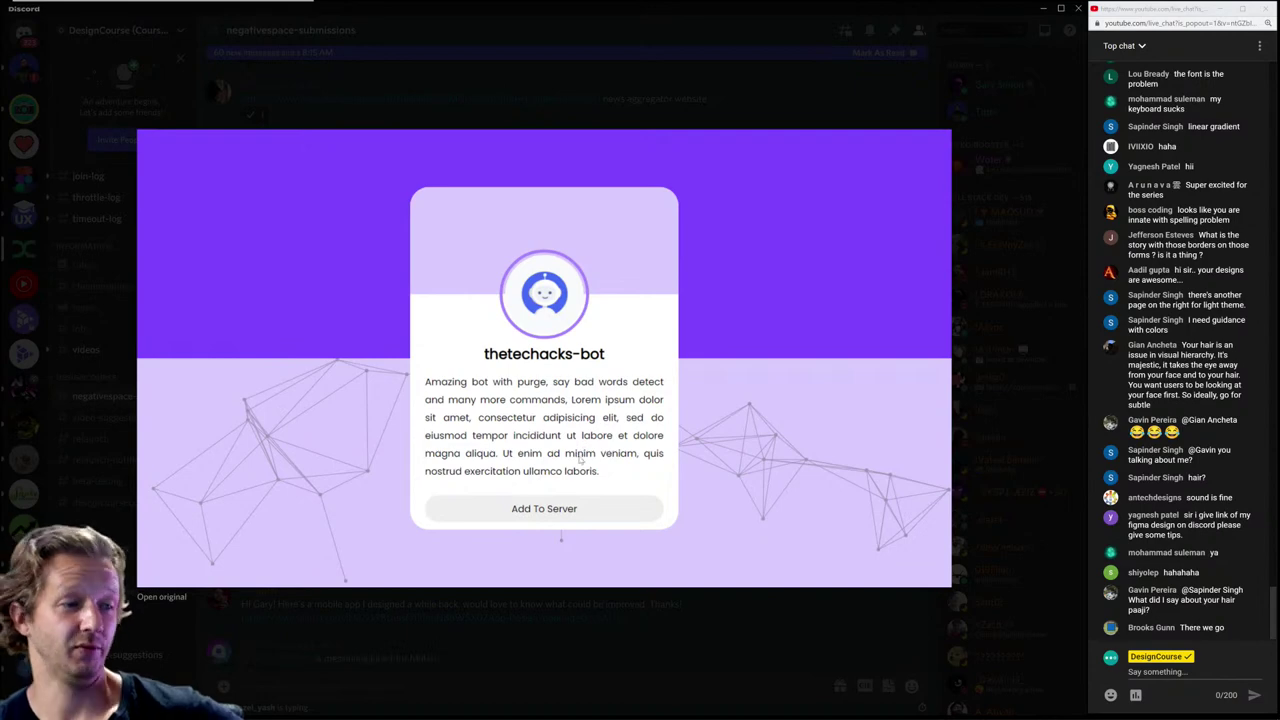
Step: Copy a screenshot of nearly the whole purple bot card design, then close the image preview and minimize Discord
{"action": "key", "text": "Print"}
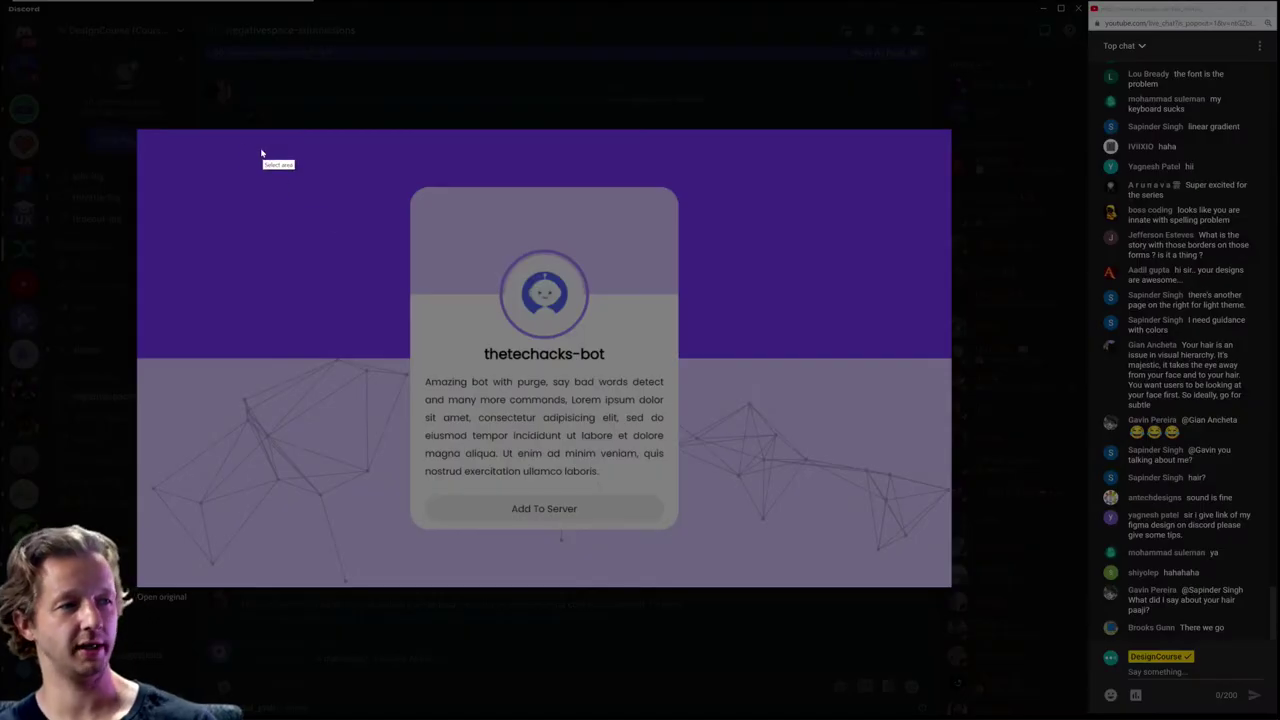
{"action": "left_click_drag", "start_coordinate": [203, 139], "coordinate": [897, 587]}
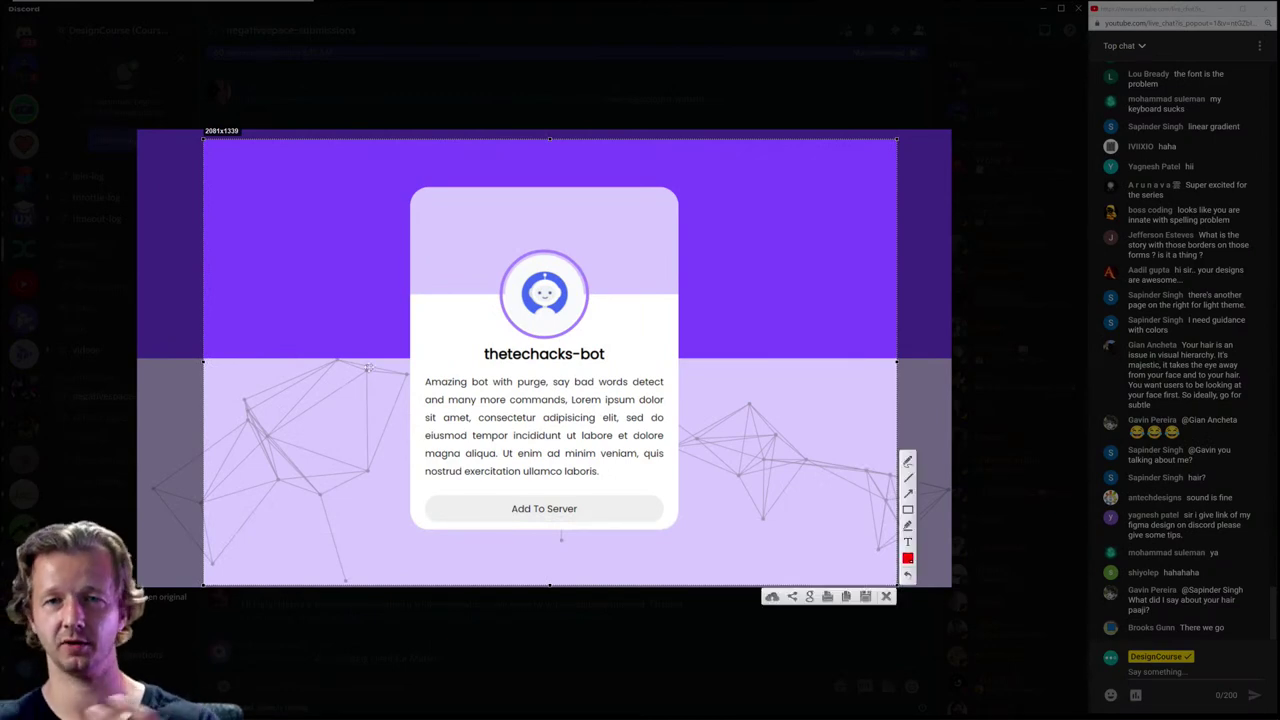
{"action": "key", "text": "ctrl+c"}
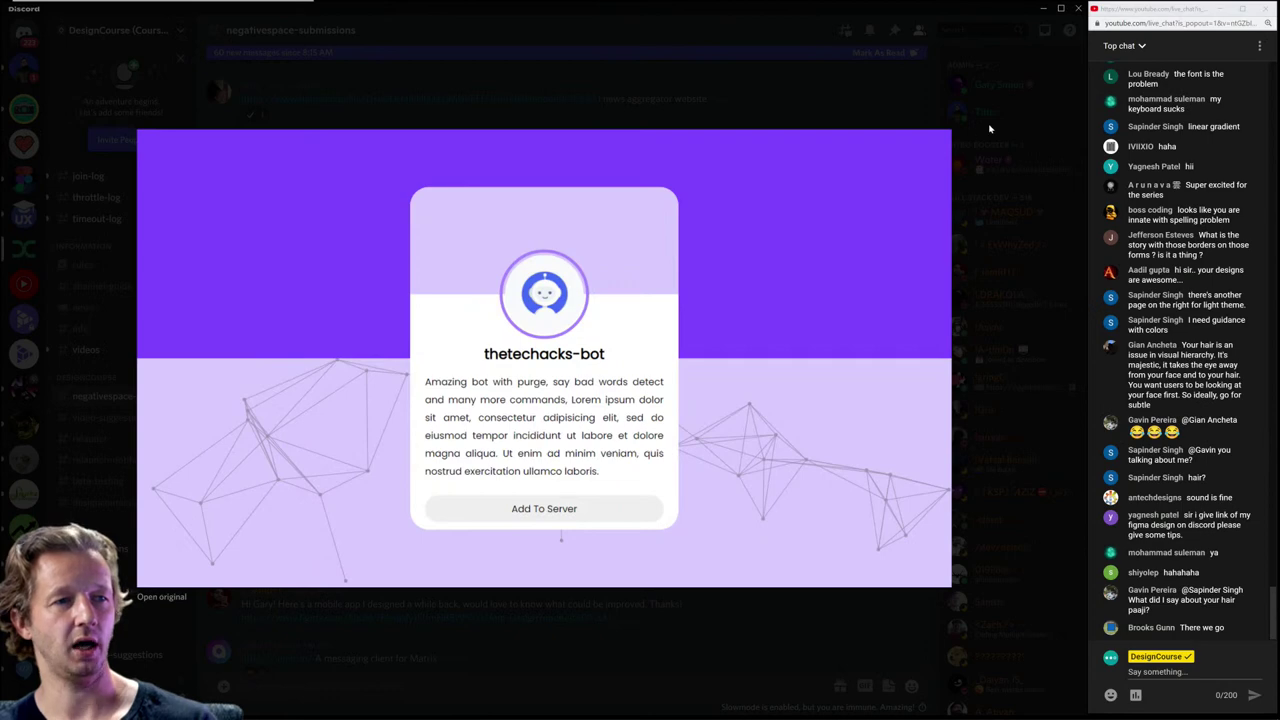
{"action": "left_click", "coordinate": [988, 127]}
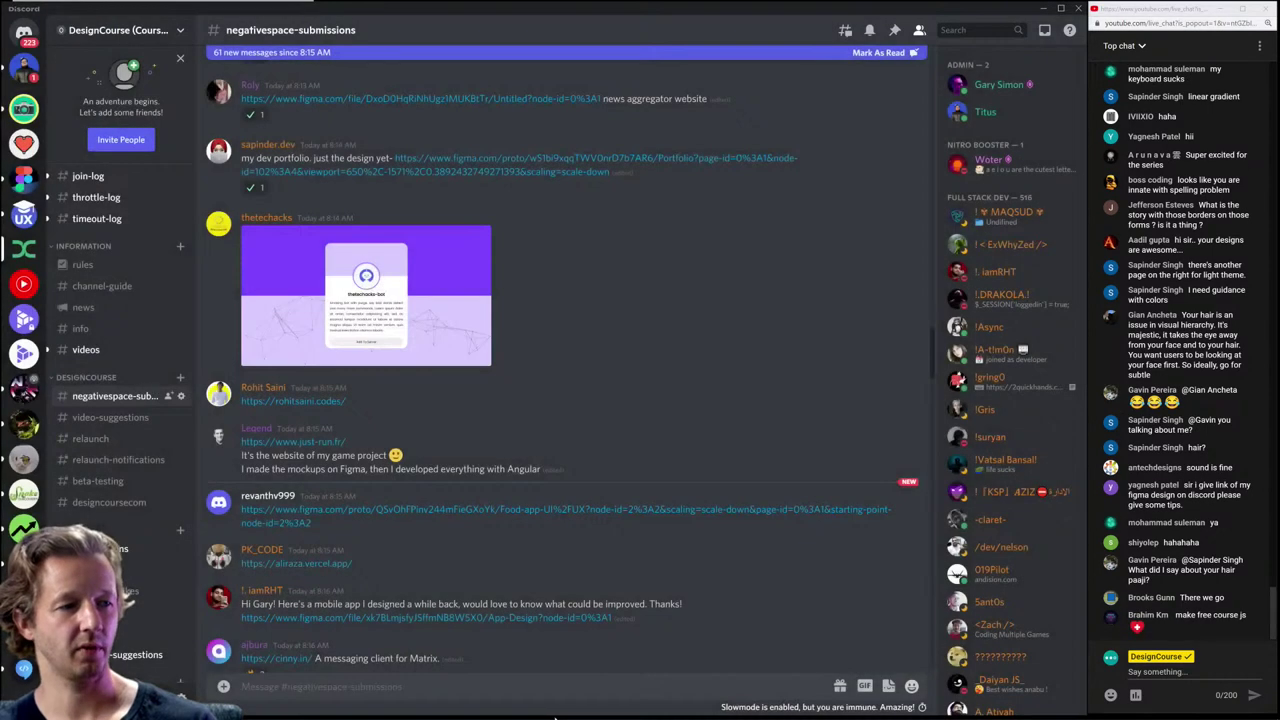
{"action": "left_click", "coordinate": [1041, 14]}
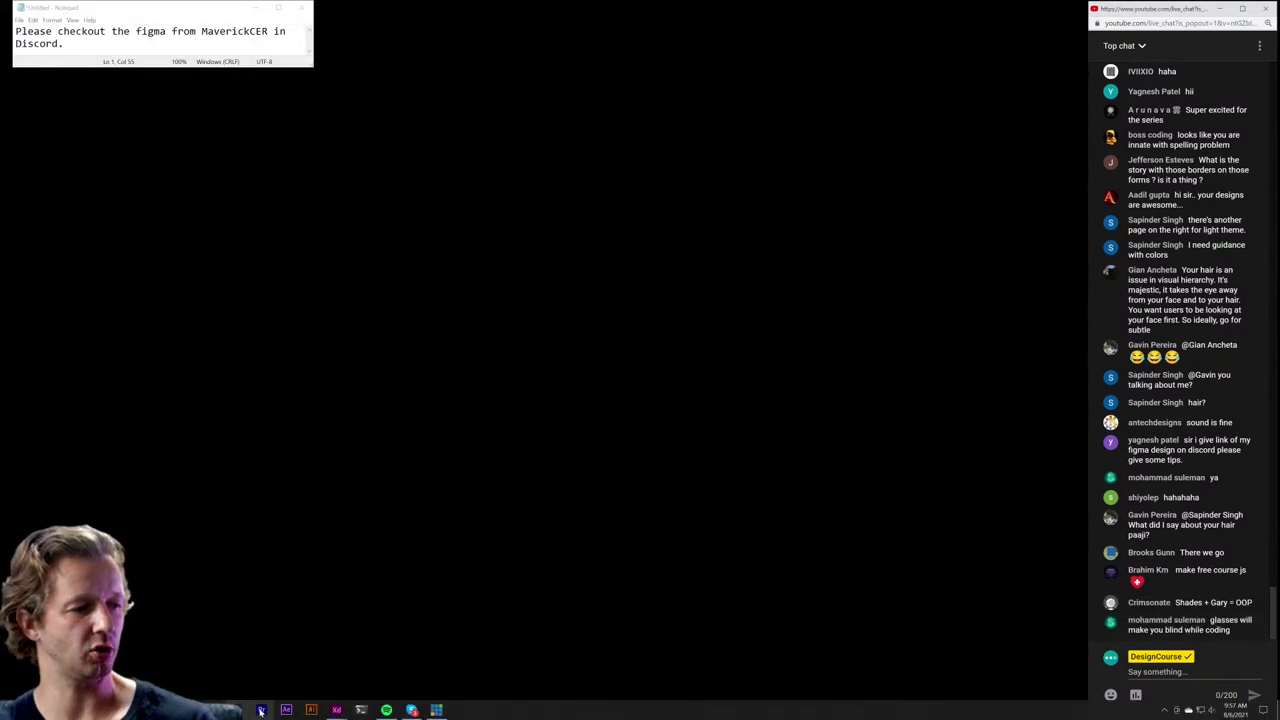
Step: Switch to Adobe XD and paste two copies of the bot card screenshot side by side below the contact forms
{"action": "mouse_move", "coordinate": [336, 709]}
{"action": "left_click", "coordinate": [376, 668]}
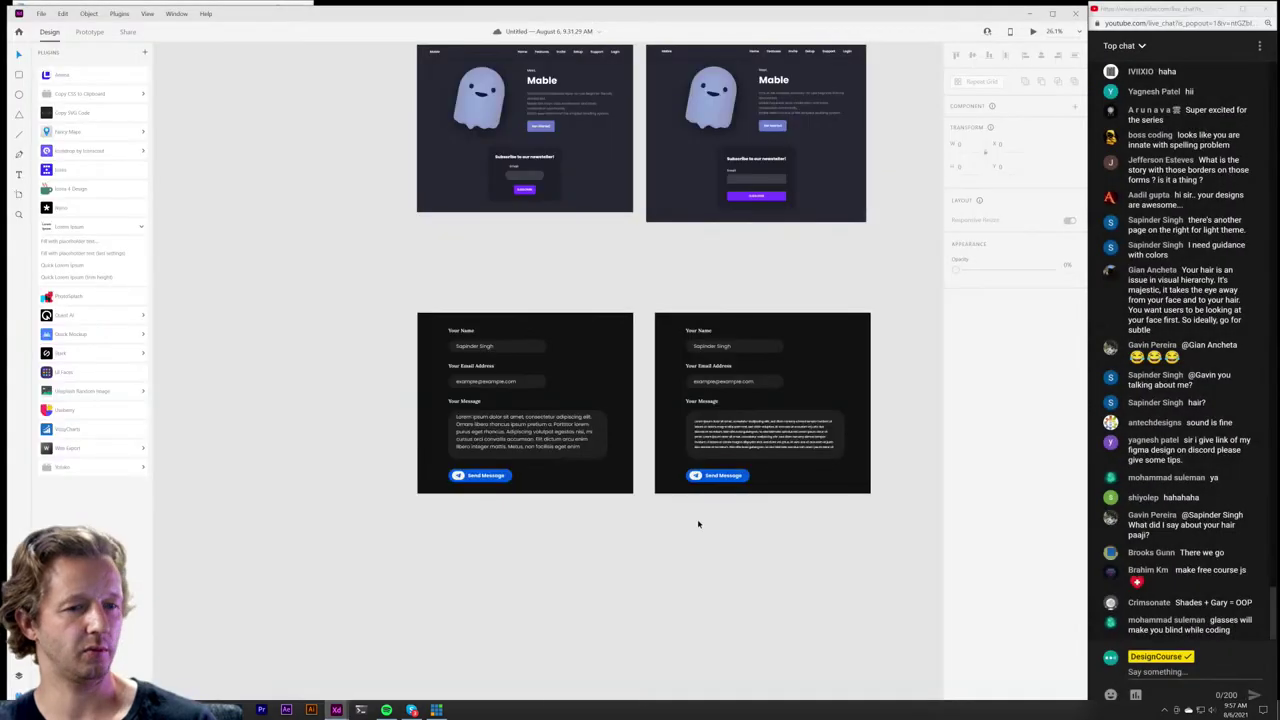
{"action": "scroll", "coordinate": [873, 574], "scroll_direction": "down", "scroll_amount": 5}
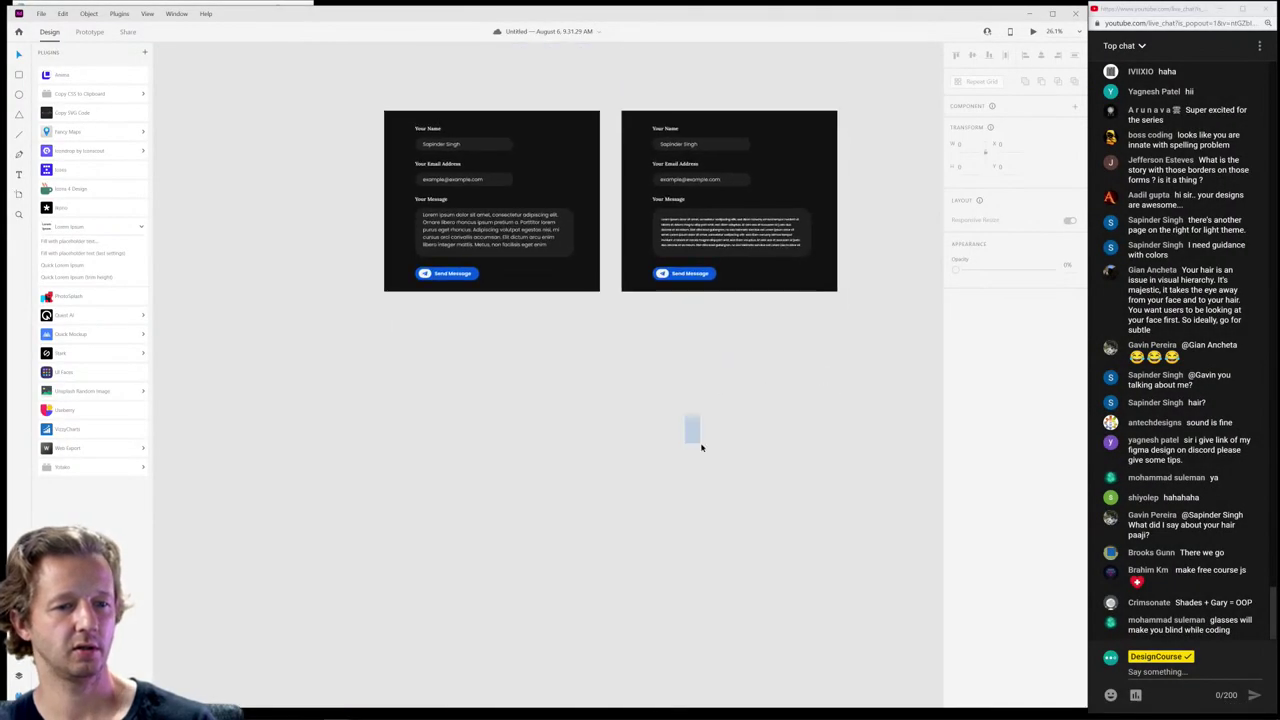
{"action": "key", "text": "ctrl+v"}
{"action": "left_click_drag", "start_coordinate": [621, 357], "coordinate": [843, 474]}
{"action": "key", "text": "ctrl+v"}
{"action": "left_click", "coordinate": [842, 581]}
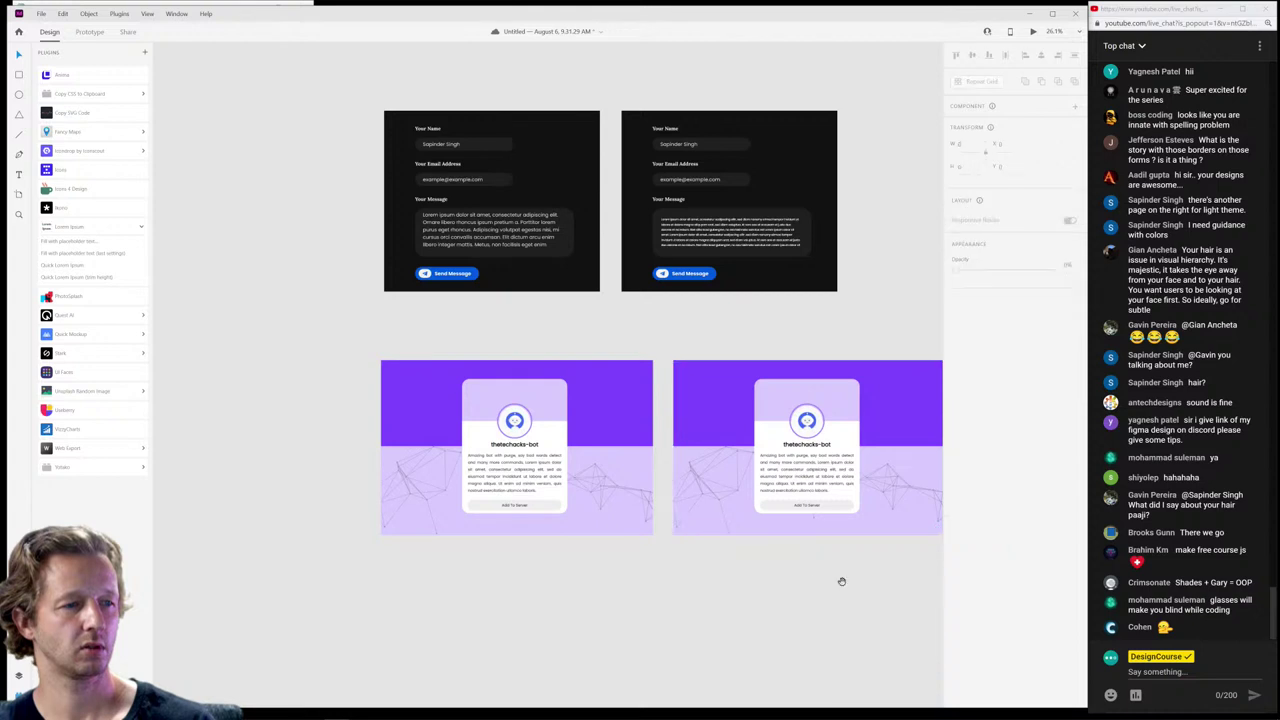
{"action": "scroll", "coordinate": [842, 581], "scroll_direction": "right", "scroll_amount": 1}
{"action": "scroll", "coordinate": [706, 583], "scroll_direction": "down", "scroll_amount": 5}
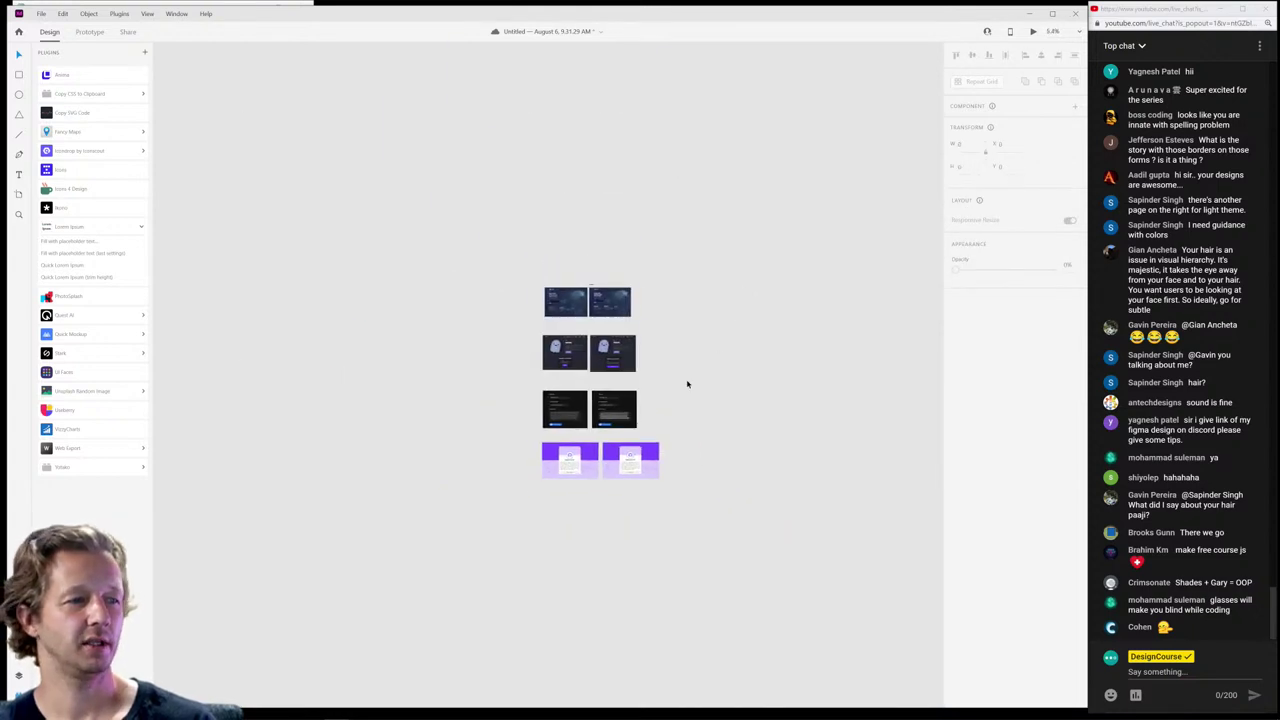
{"action": "scroll", "coordinate": [687, 384], "scroll_direction": "up", "scroll_amount": 4}
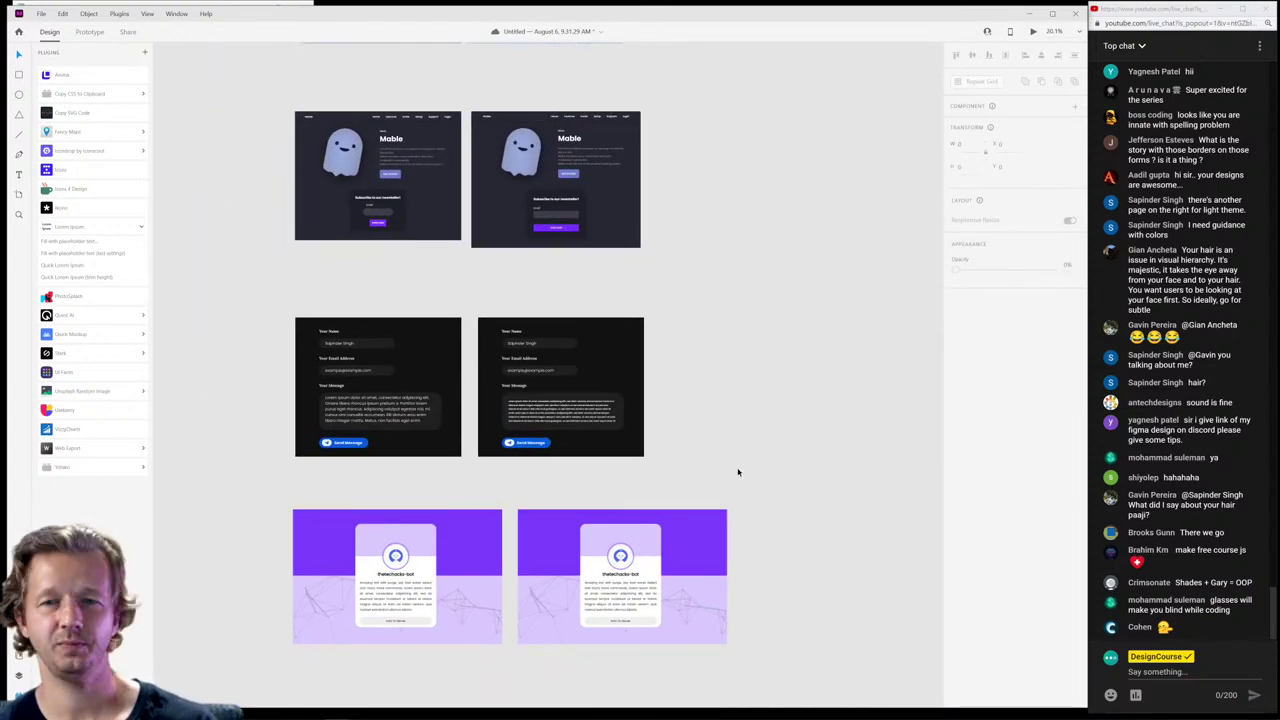
{"action": "scroll", "coordinate": [726, 504], "scroll_direction": "down", "scroll_amount": 2}
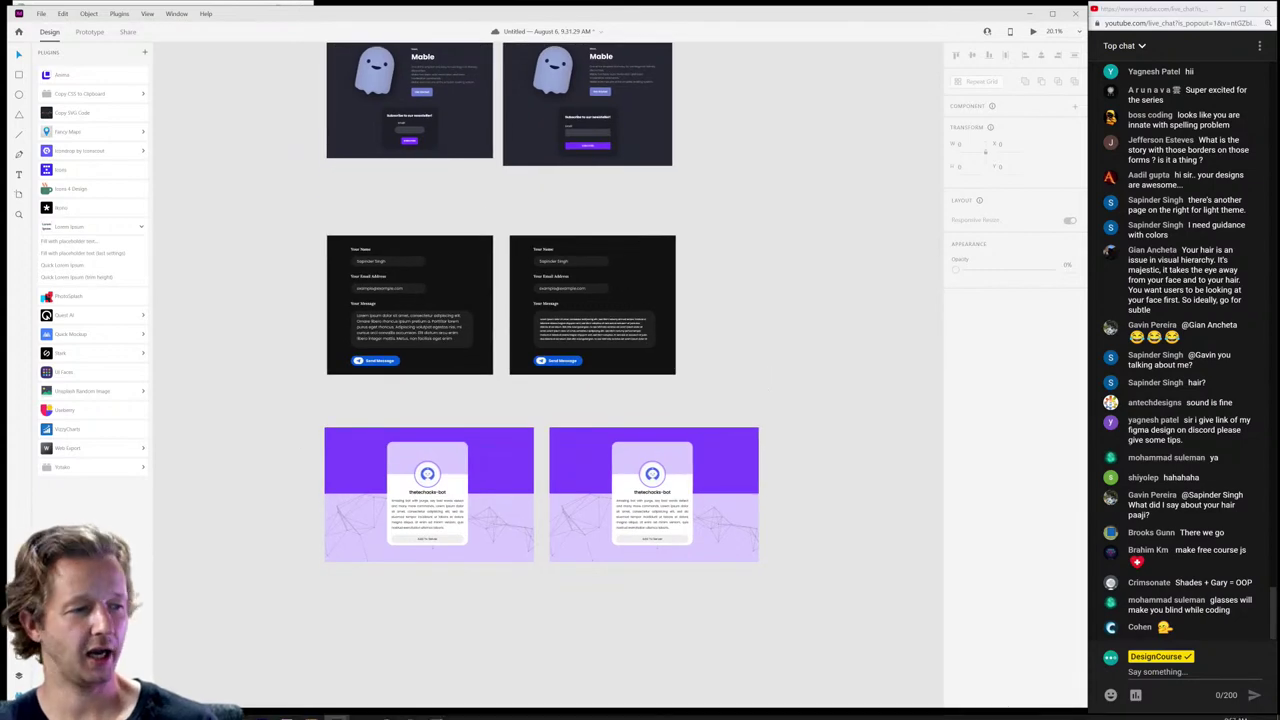
Step: Switch to the Tutorial Ideas 2019 document in the browser and add an empty list item after "Structuring navigation properly"
{"action": "mouse_move", "coordinate": [224, 709]}
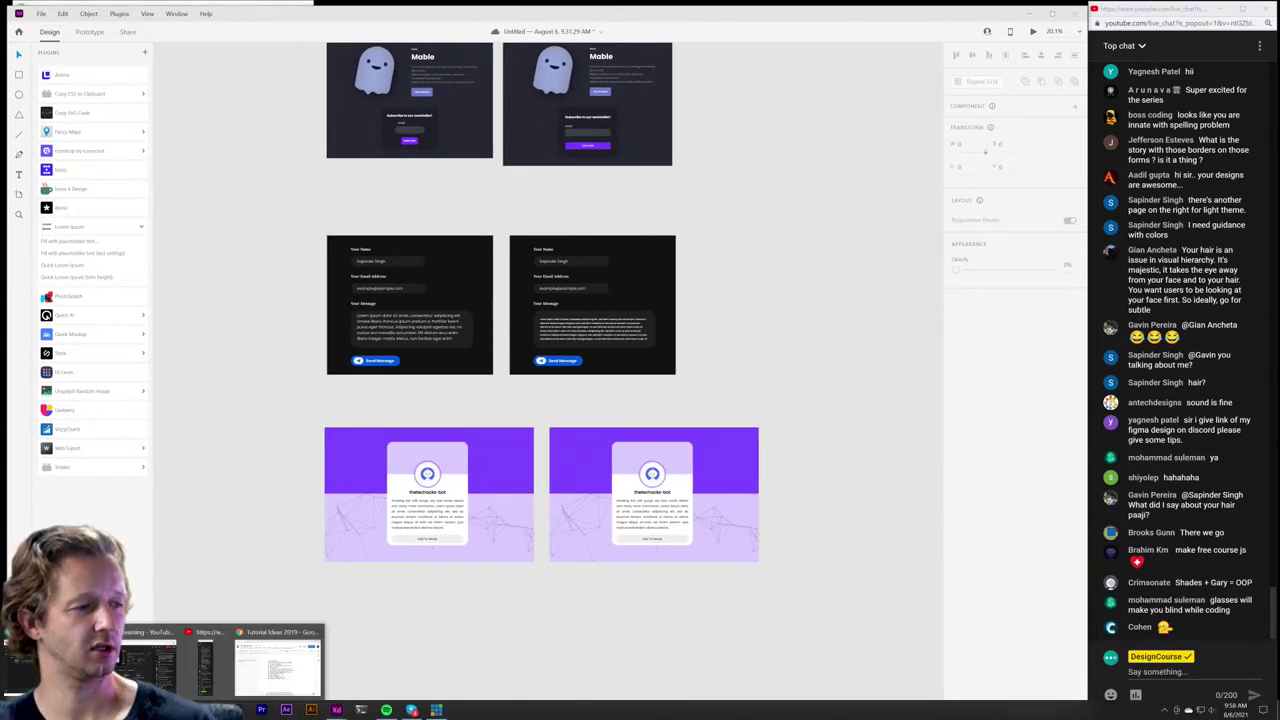
{"action": "left_click", "coordinate": [278, 662]}
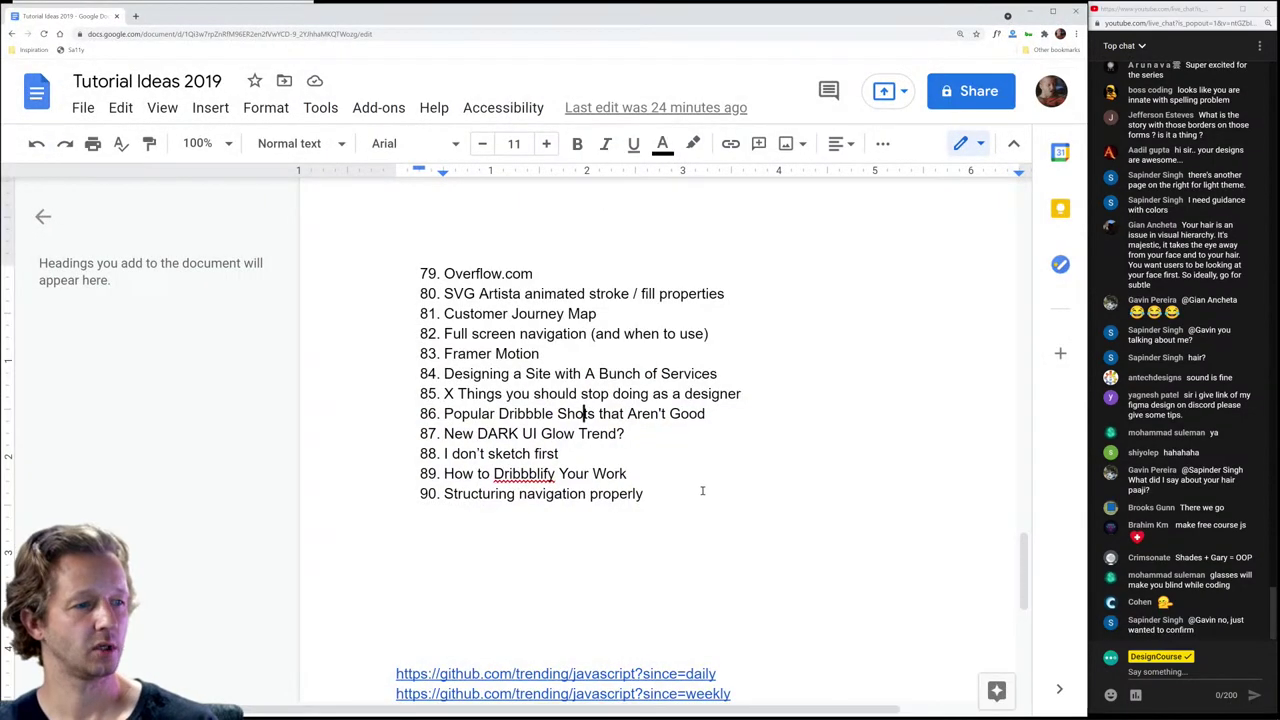
{"action": "left_click", "coordinate": [702, 491]}
{"action": "key", "text": "Return"}
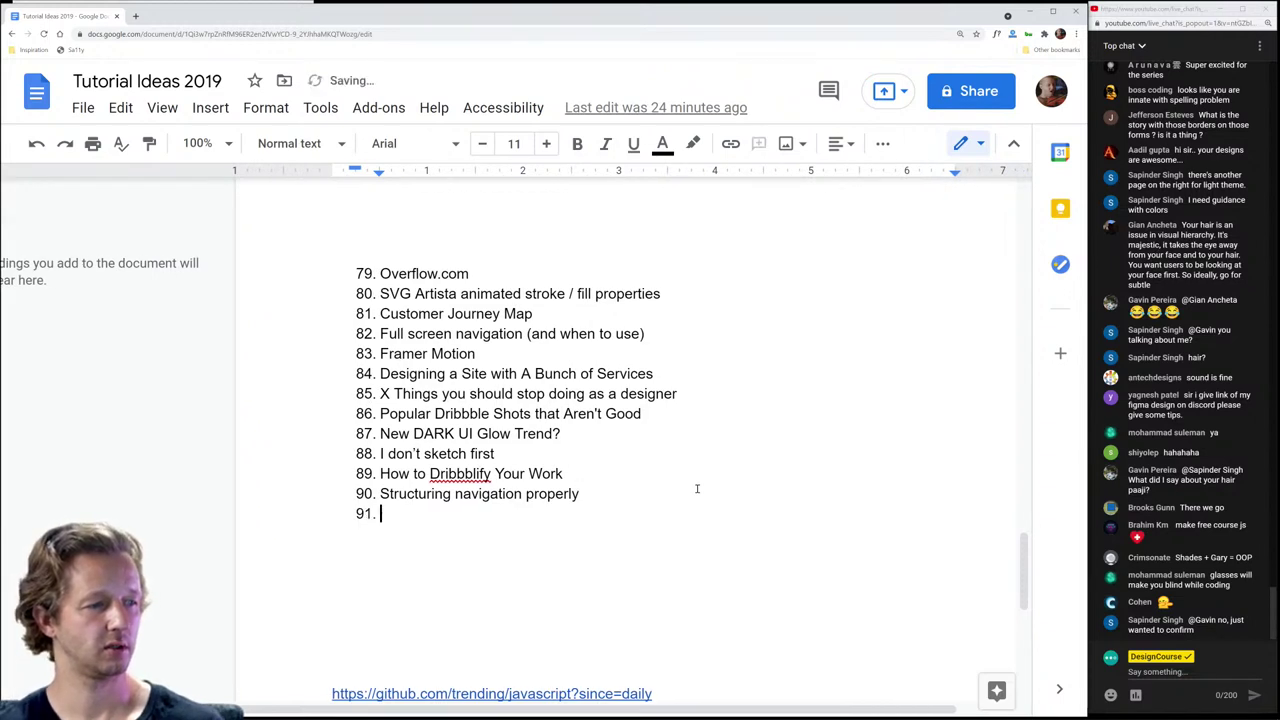
Step: Delete the "How to Dribbblify Your Work" item from the numbered list of ideas
{"action": "left_click_drag", "start_coordinate": [587, 474], "coordinate": [337, 465]}
{"action": "key", "text": "BackSpace"}
{"action": "key", "text": "BackSpace"}
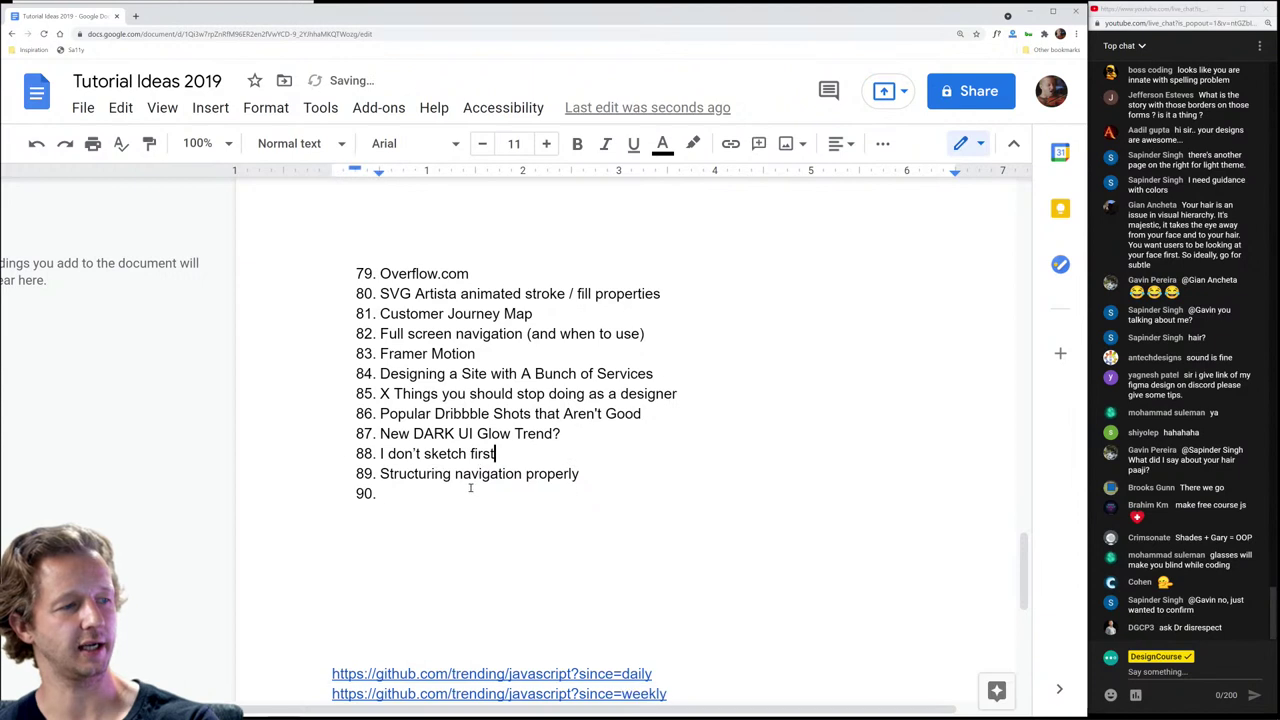
Step: Enter "Why I Have Moved from Adobe XD" in the empty last list item, then minimize the browser to return to Adobe XD
{"action": "left_click", "coordinate": [470, 489]}
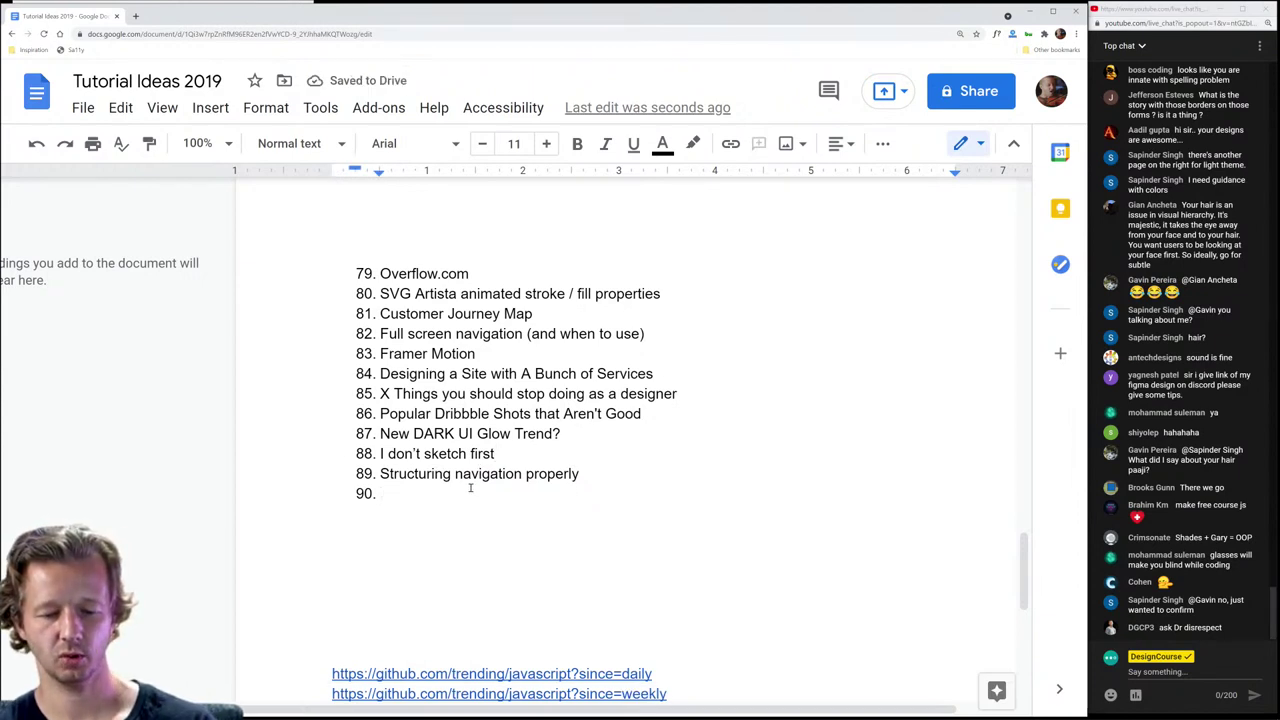
{"action": "type", "text": "Why I Have Mo"}
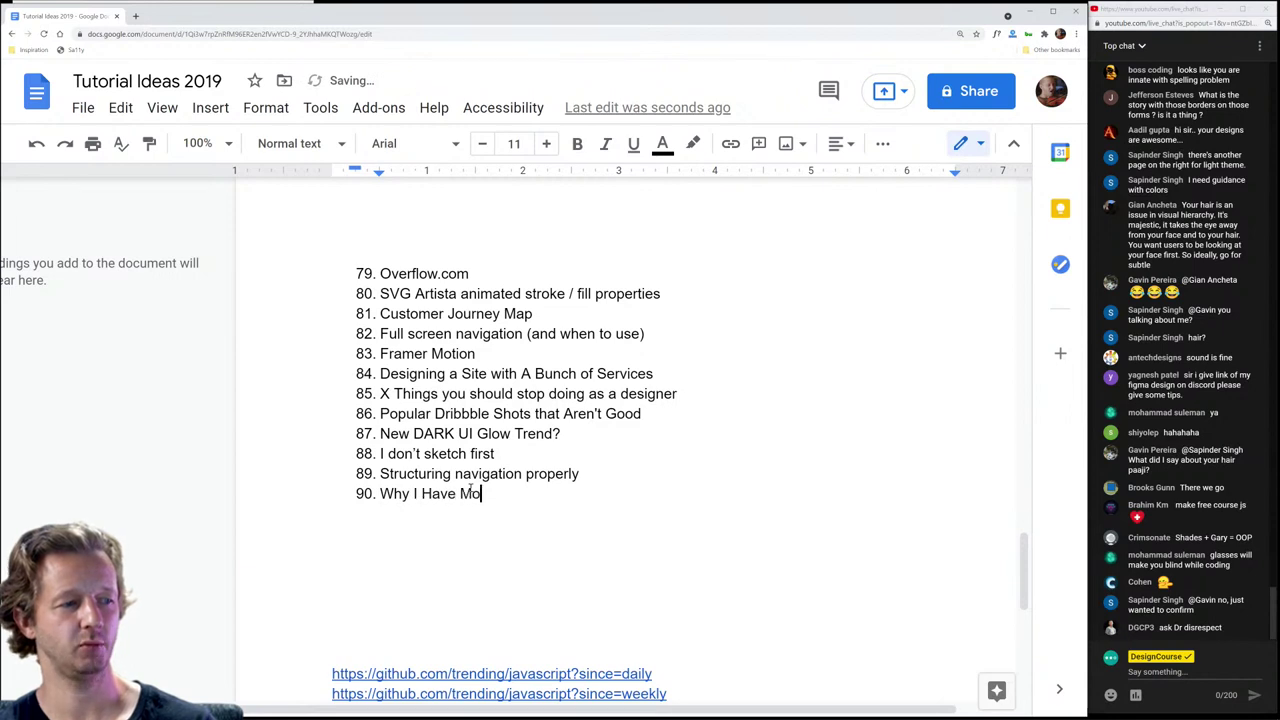
{"action": "type", "text": "ved from Adobe XD"}
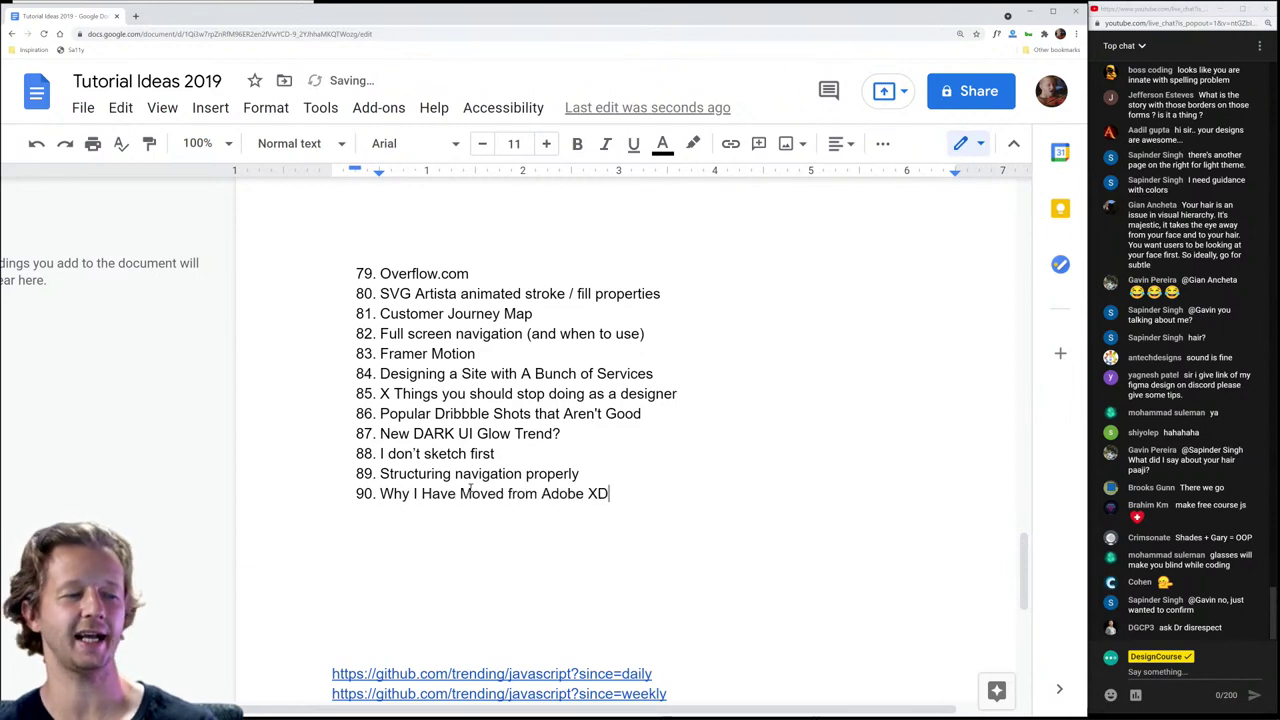
{"action": "left_click", "coordinate": [1027, 13]}
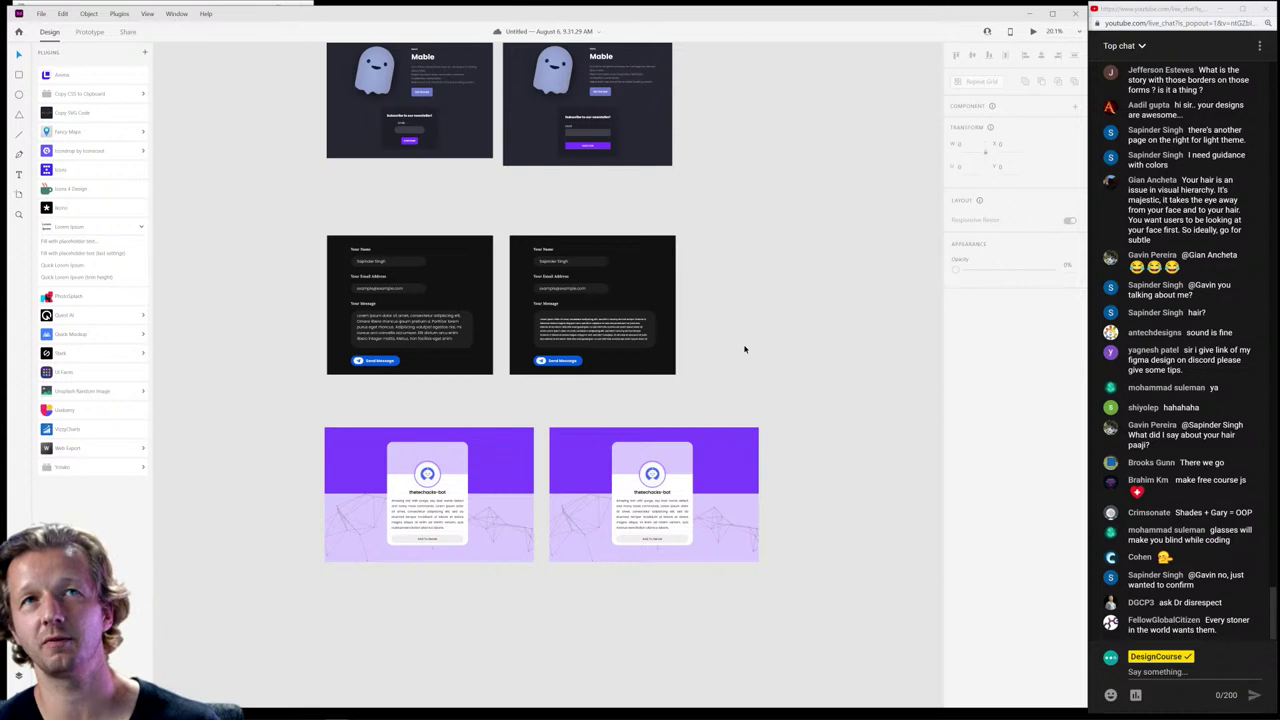
{"action": "left_click_drag", "start_coordinate": [760, 374], "coordinate": [801, 448]}
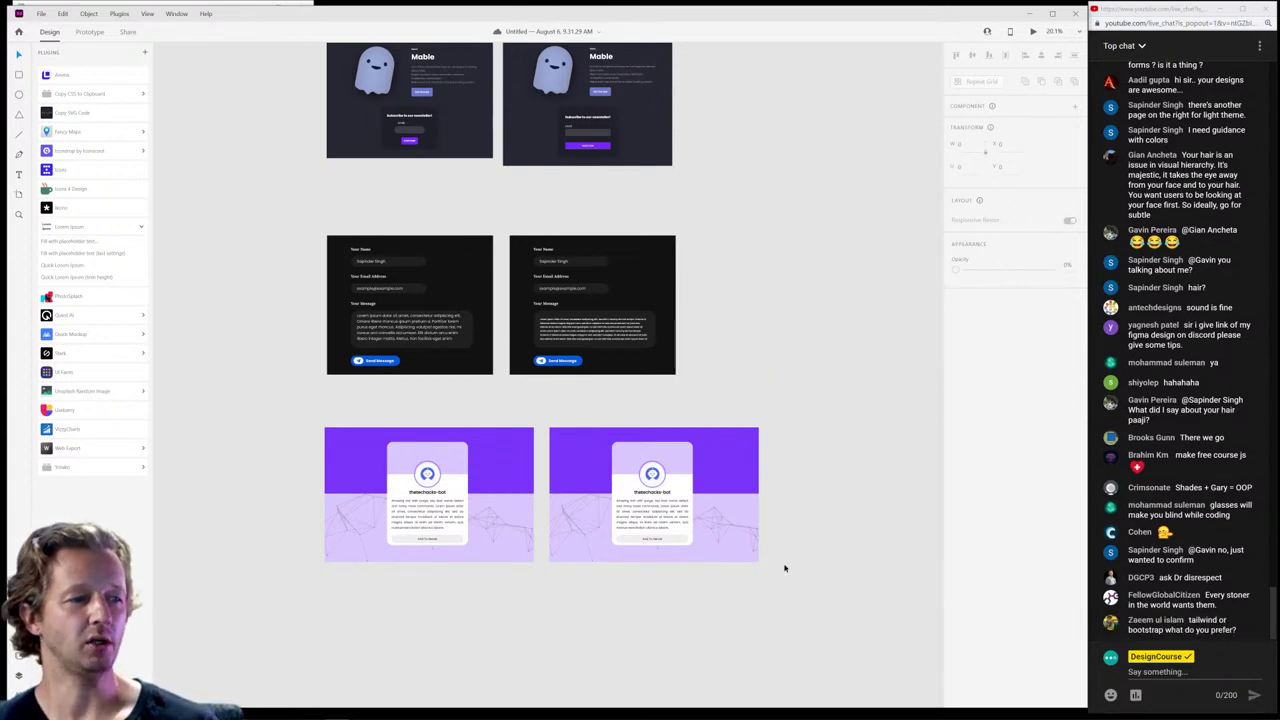
{"action": "scroll", "coordinate": [509, 568], "scroll_direction": "up", "scroll_amount": 8}
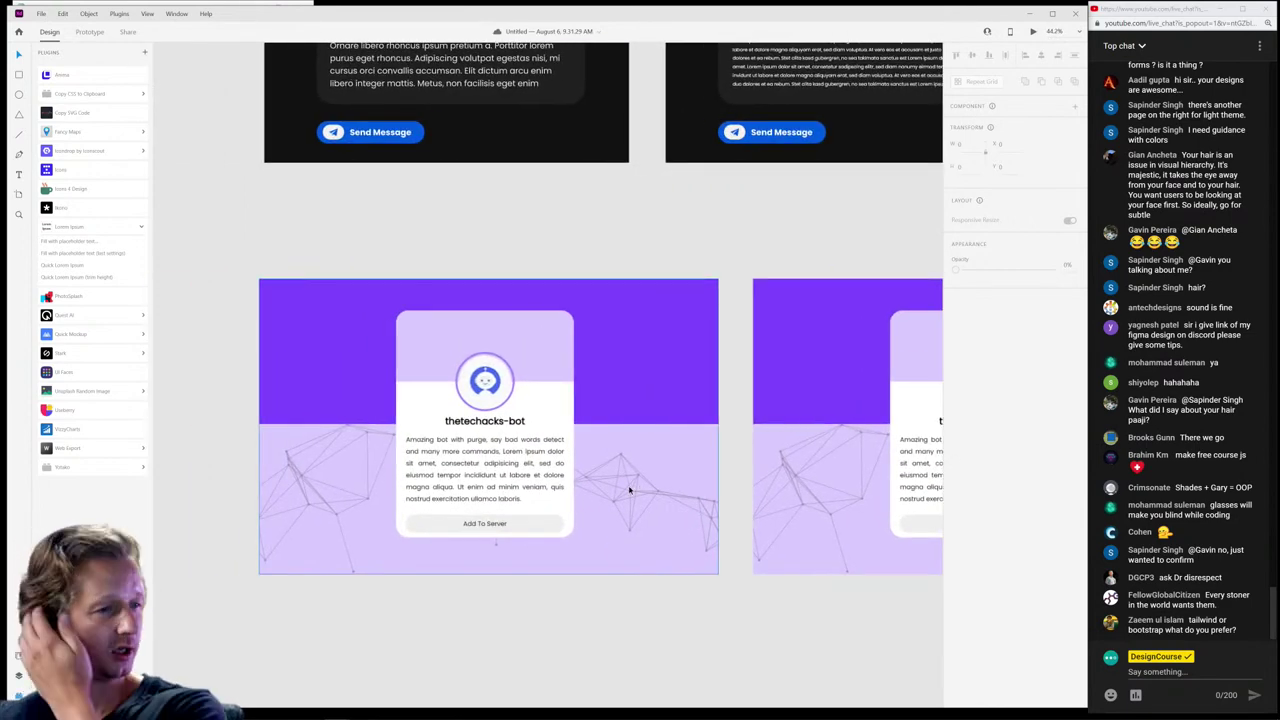
{"action": "scroll", "coordinate": [745, 503], "scroll_direction": "up", "scroll_amount": 15}
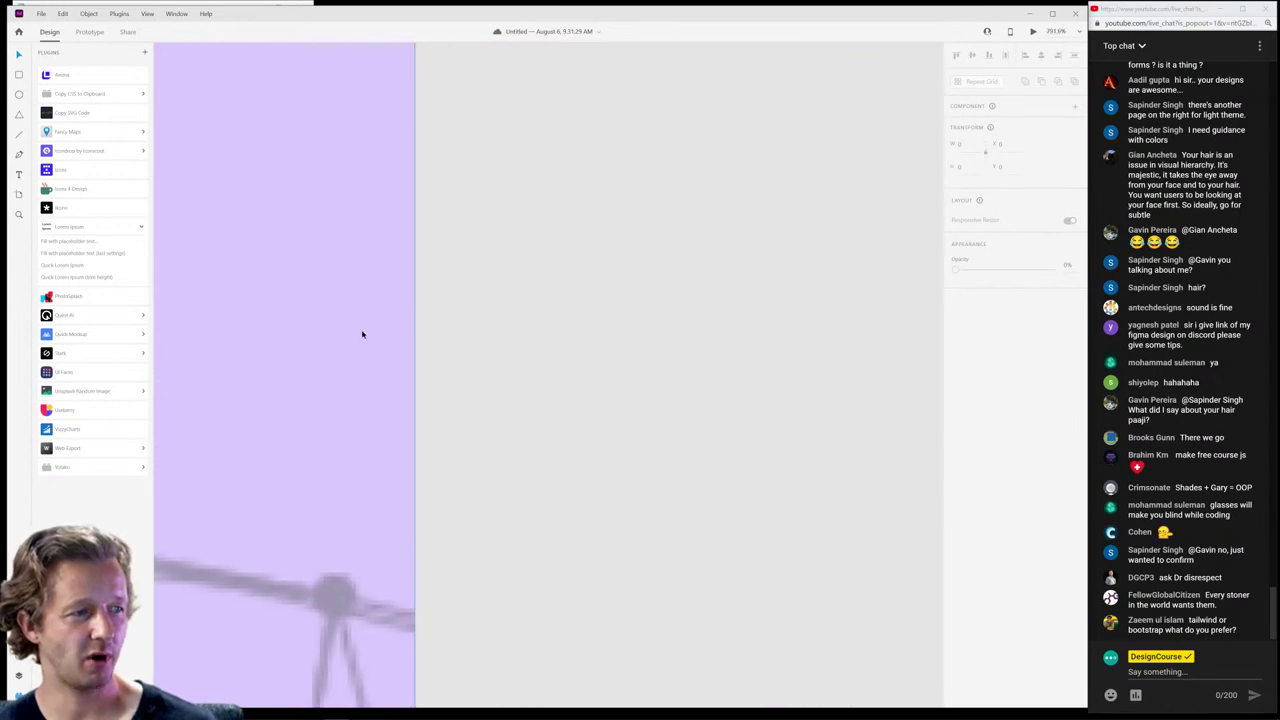
{"action": "left_click_drag", "start_coordinate": [424, 256], "coordinate": [475, 346]}
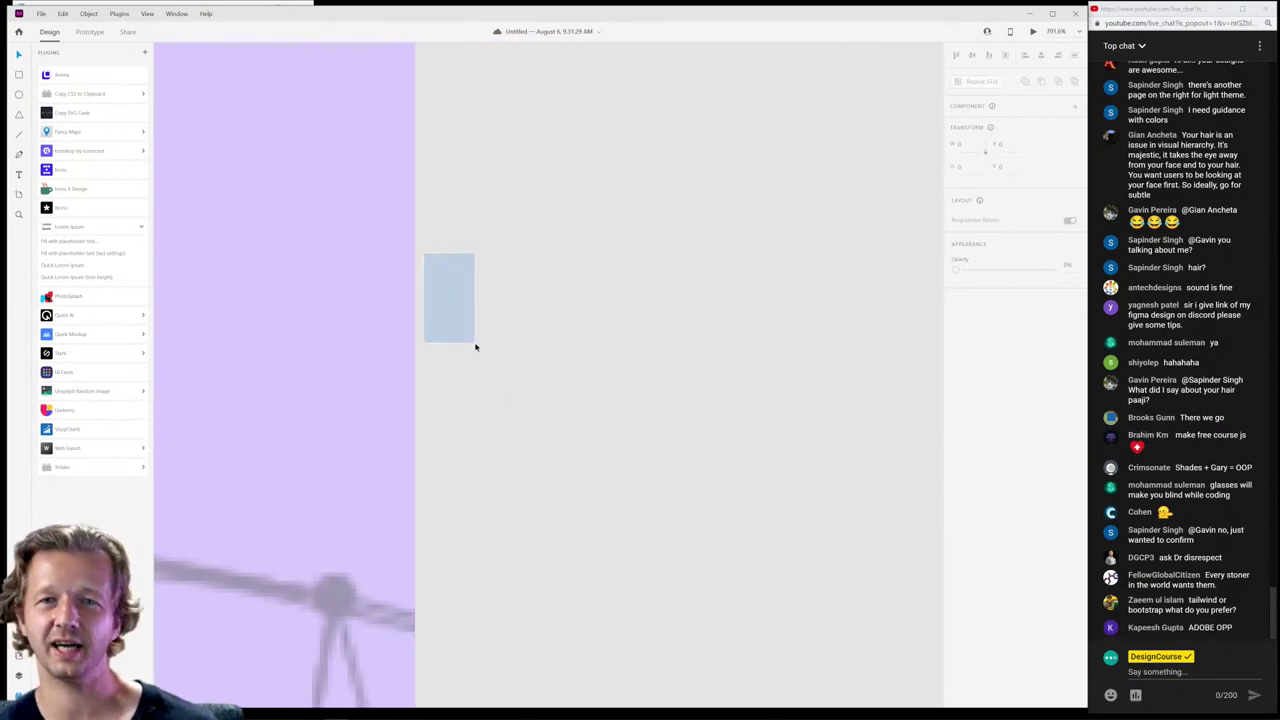
{"action": "left_click_drag", "start_coordinate": [437, 280], "coordinate": [543, 402]}
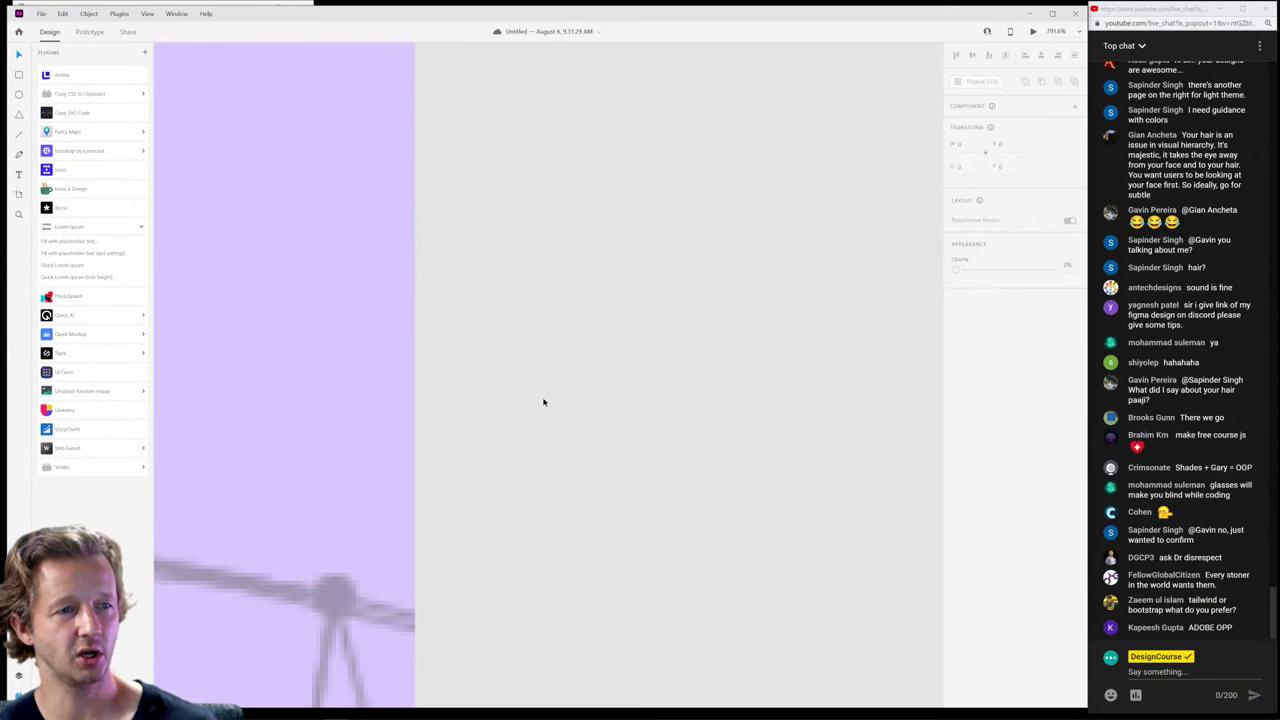
{"action": "left_click_drag", "start_coordinate": [466, 160], "coordinate": [711, 500]}
{"action": "left_click_drag", "start_coordinate": [516, 184], "coordinate": [726, 441]}
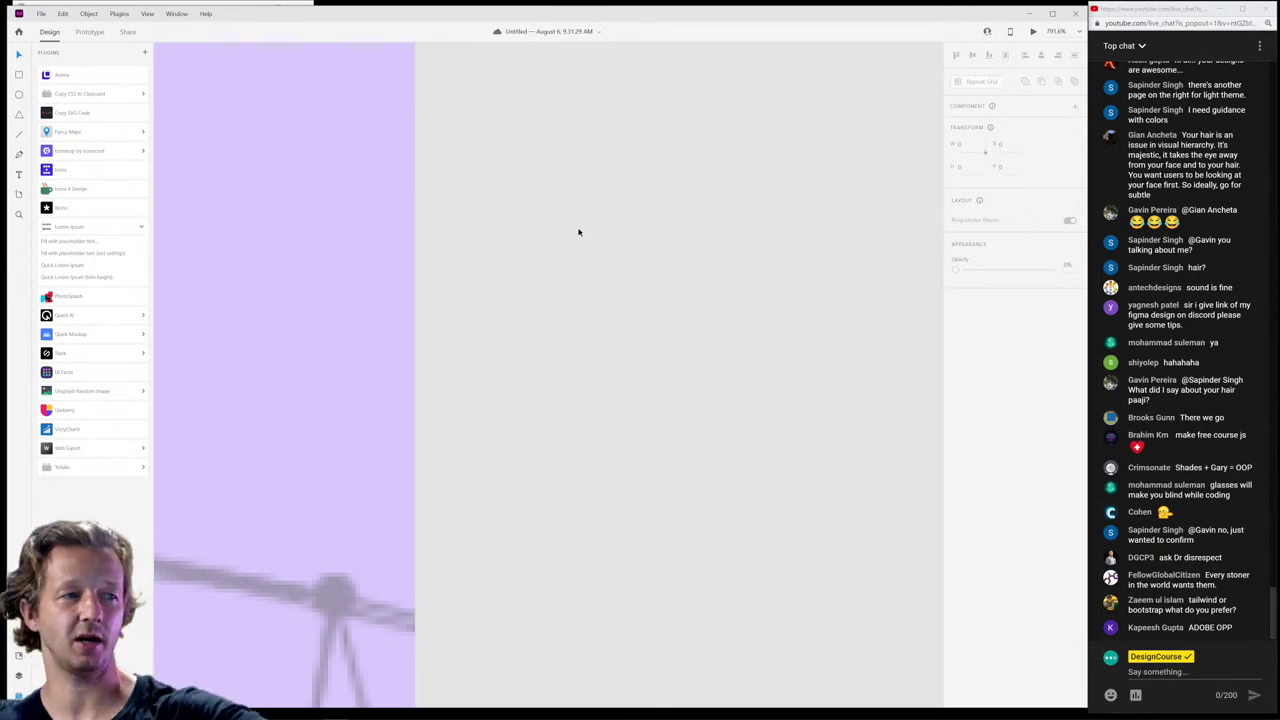
{"action": "left_click_drag", "start_coordinate": [577, 231], "coordinate": [643, 391]}
{"action": "scroll", "coordinate": [646, 312], "scroll_direction": "down", "scroll_amount": 1}
{"action": "scroll", "coordinate": [646, 312], "scroll_direction": "down", "scroll_amount": 10}
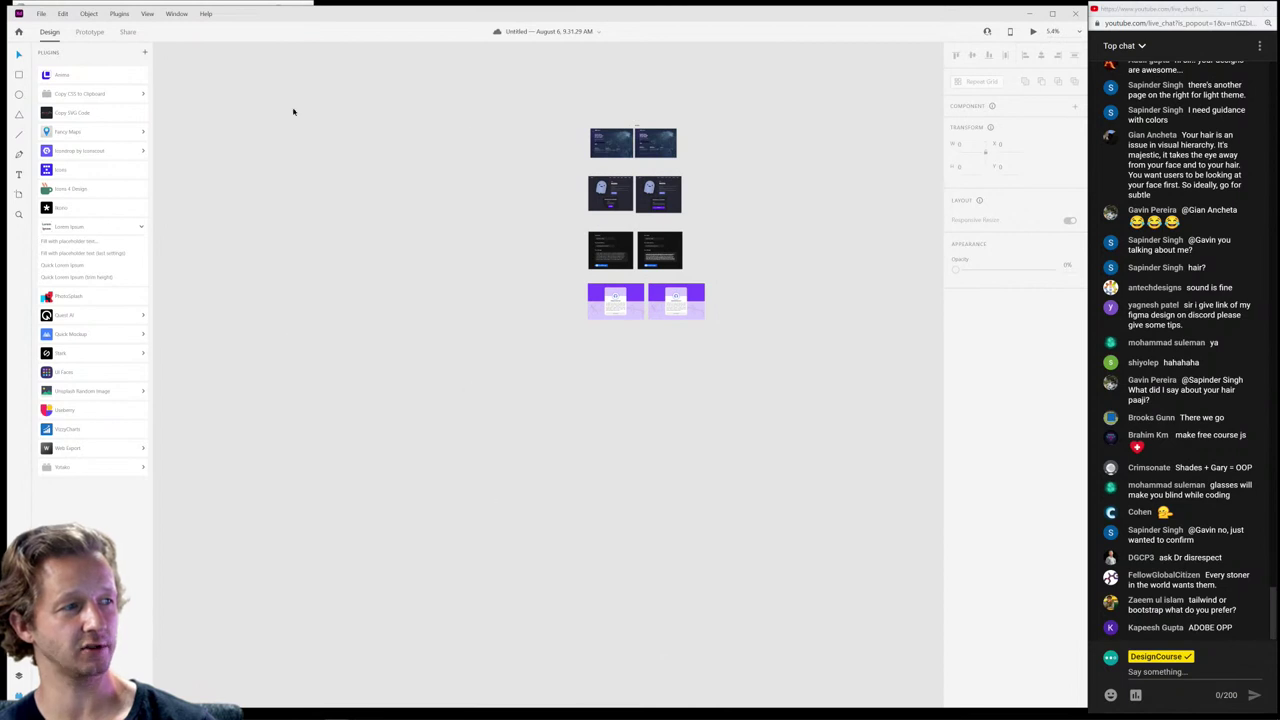
{"action": "left_click_drag", "start_coordinate": [486, 230], "coordinate": [528, 446]}
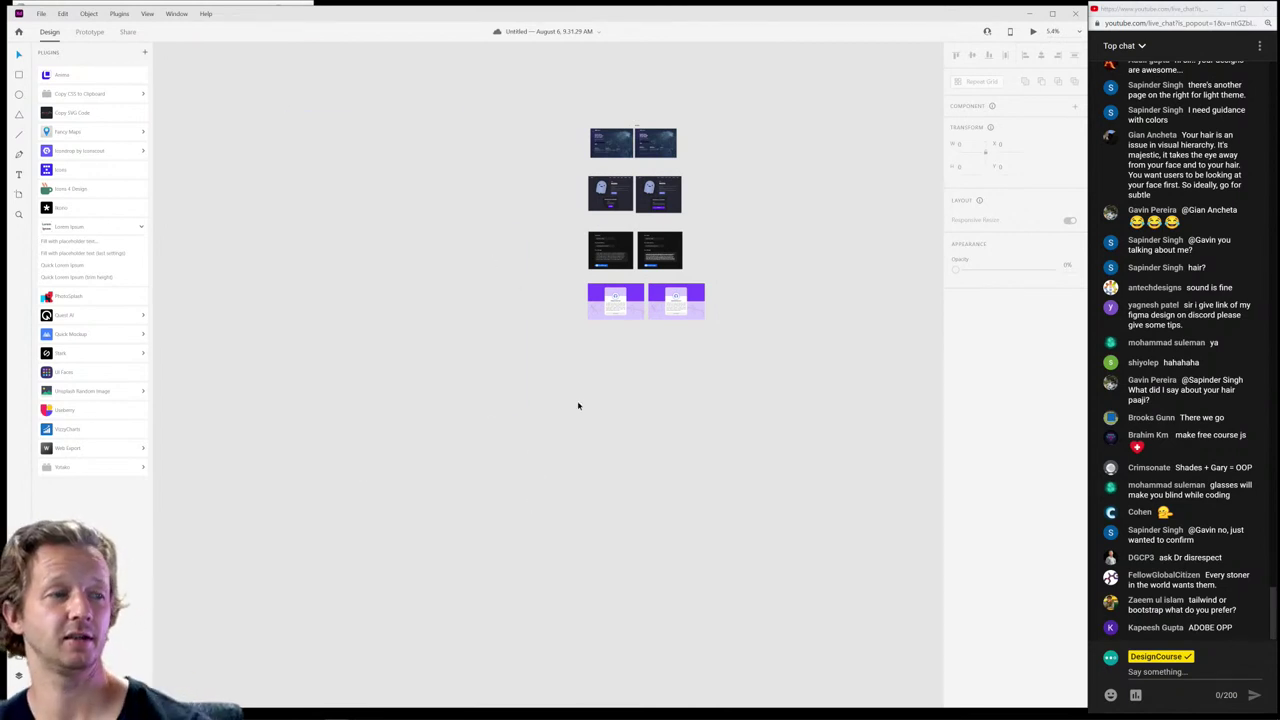
{"action": "left_click_drag", "start_coordinate": [662, 356], "coordinate": [715, 398]}
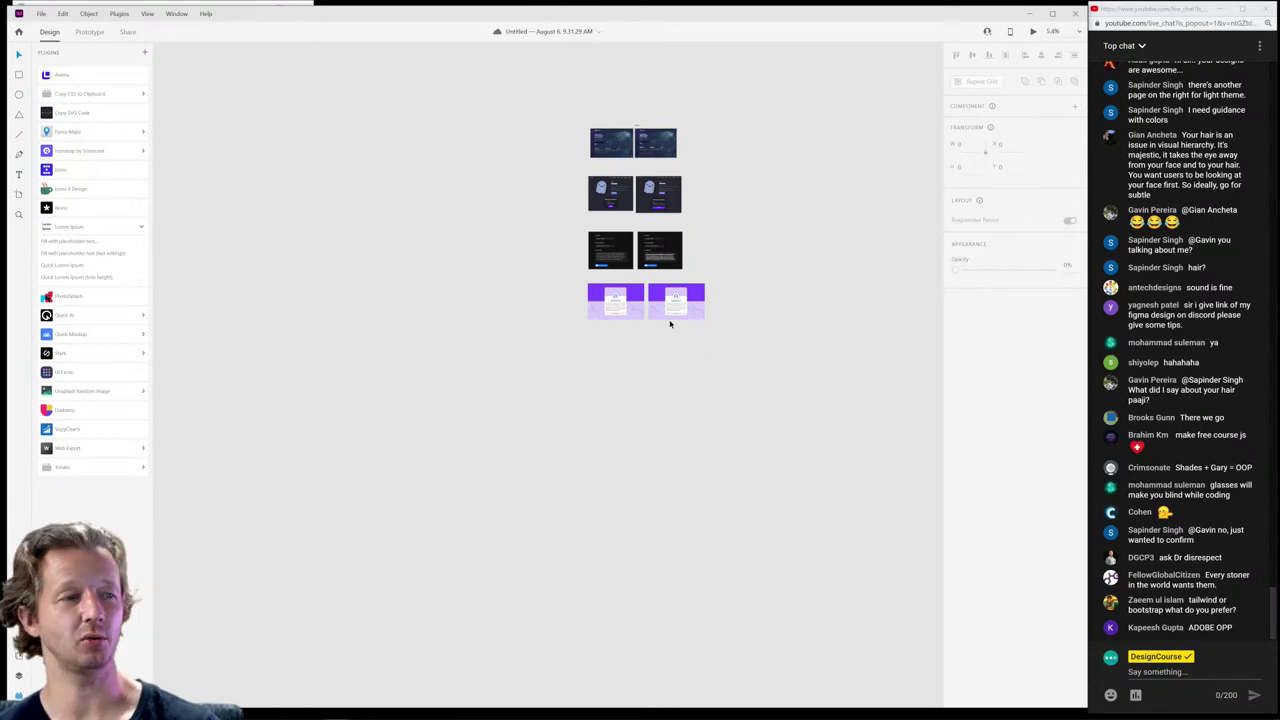
Step: Examine the second bot card copy up close, including its avatar, title, description text and Add To Server button
{"action": "scroll", "coordinate": [628, 282], "scroll_direction": "up", "scroll_amount": 10}
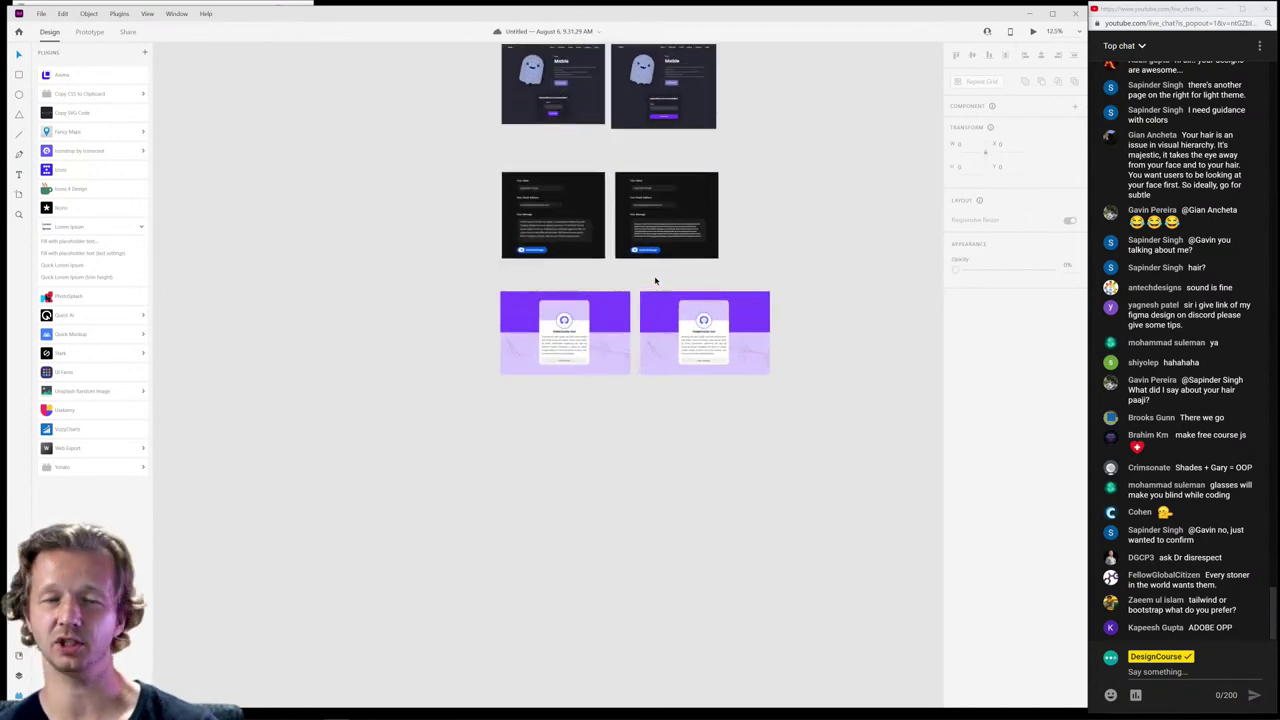
{"action": "scroll", "coordinate": [613, 309], "scroll_direction": "up", "scroll_amount": 8}
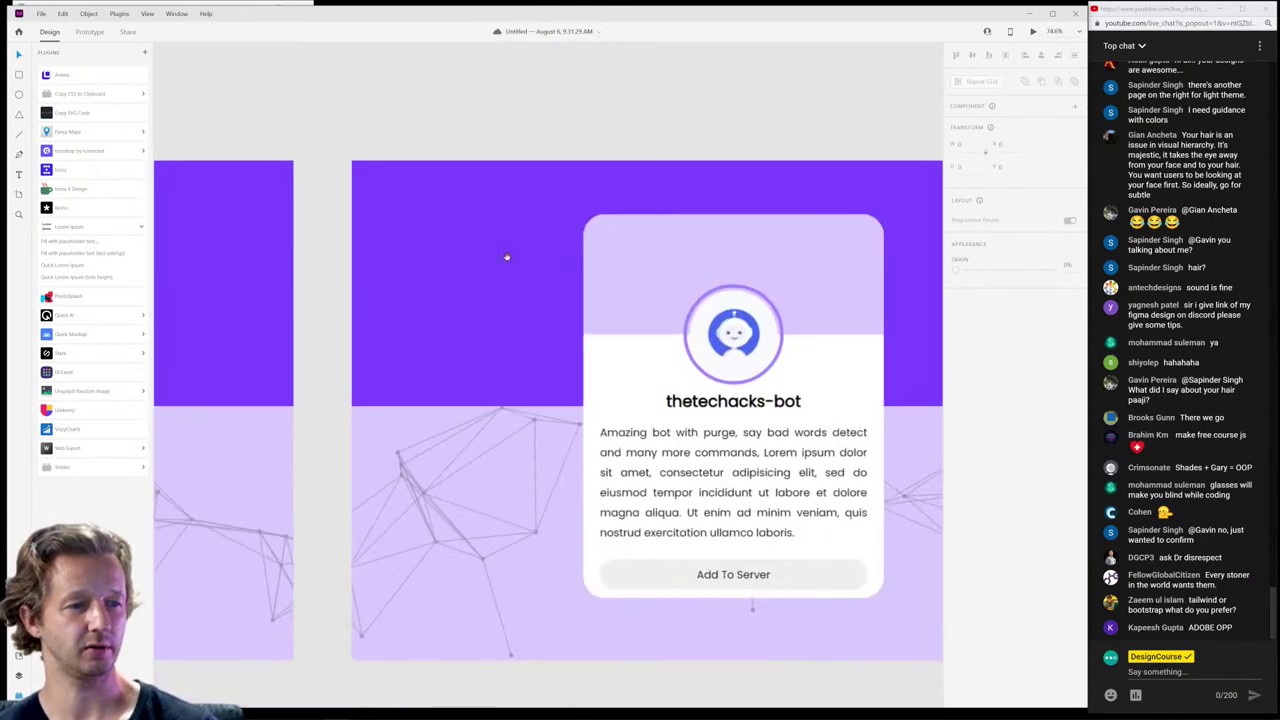
{"action": "scroll", "coordinate": [758, 493], "scroll_direction": "up", "scroll_amount": 3}
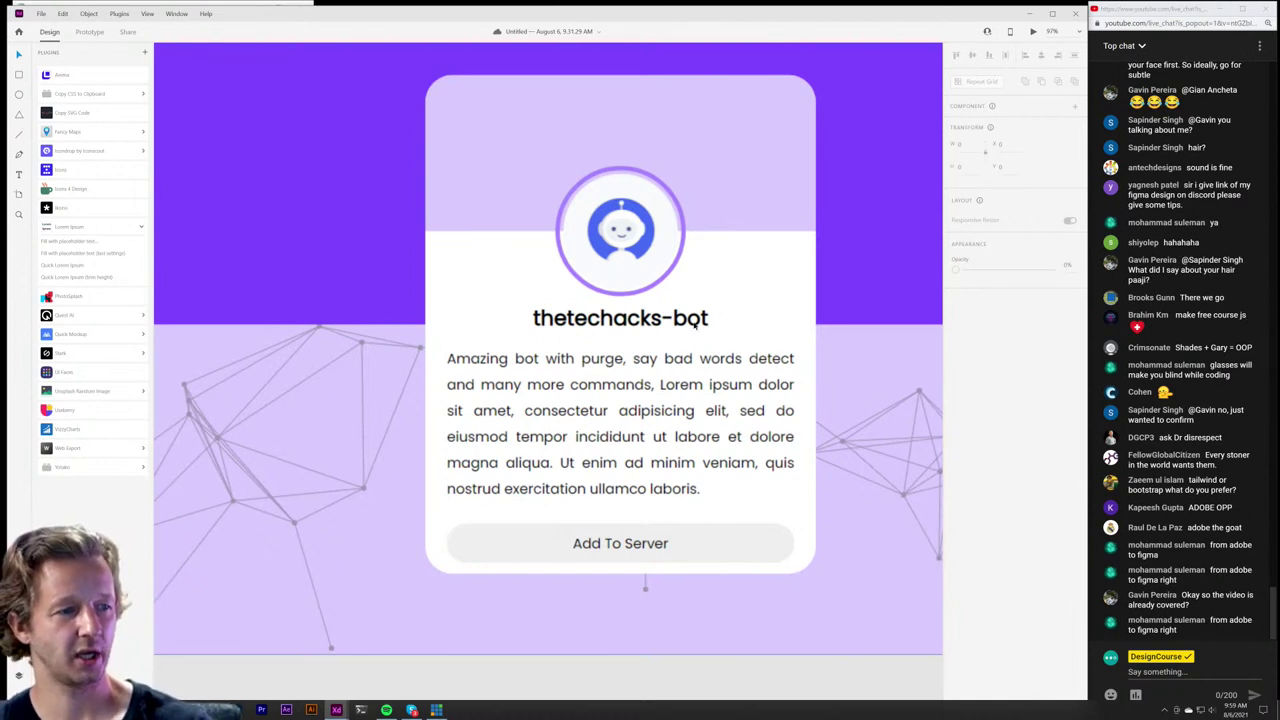
{"action": "scroll", "coordinate": [655, 512], "scroll_direction": "up", "scroll_amount": 3}
{"action": "scroll", "coordinate": [625, 490], "scroll_direction": "down", "scroll_amount": 5}
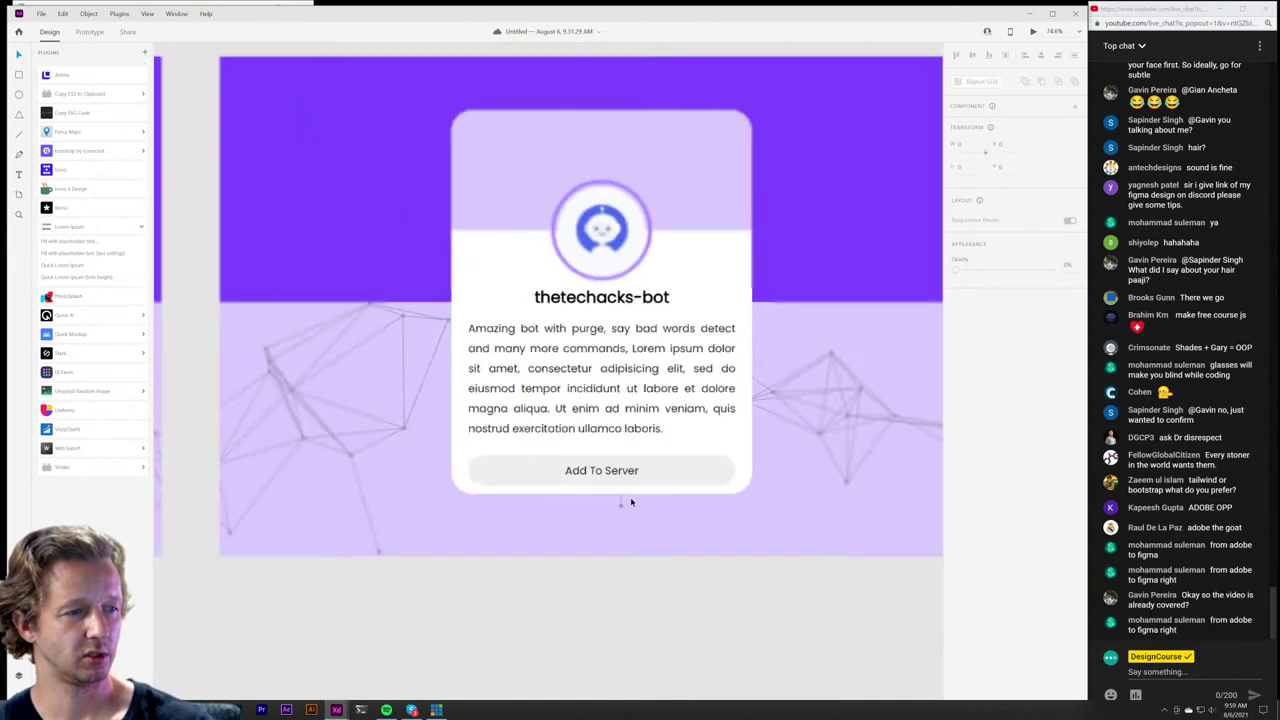
{"action": "scroll", "coordinate": [611, 477], "scroll_direction": "down", "scroll_amount": 5}
{"action": "scroll", "coordinate": [620, 478], "scroll_direction": "up", "scroll_amount": 6}
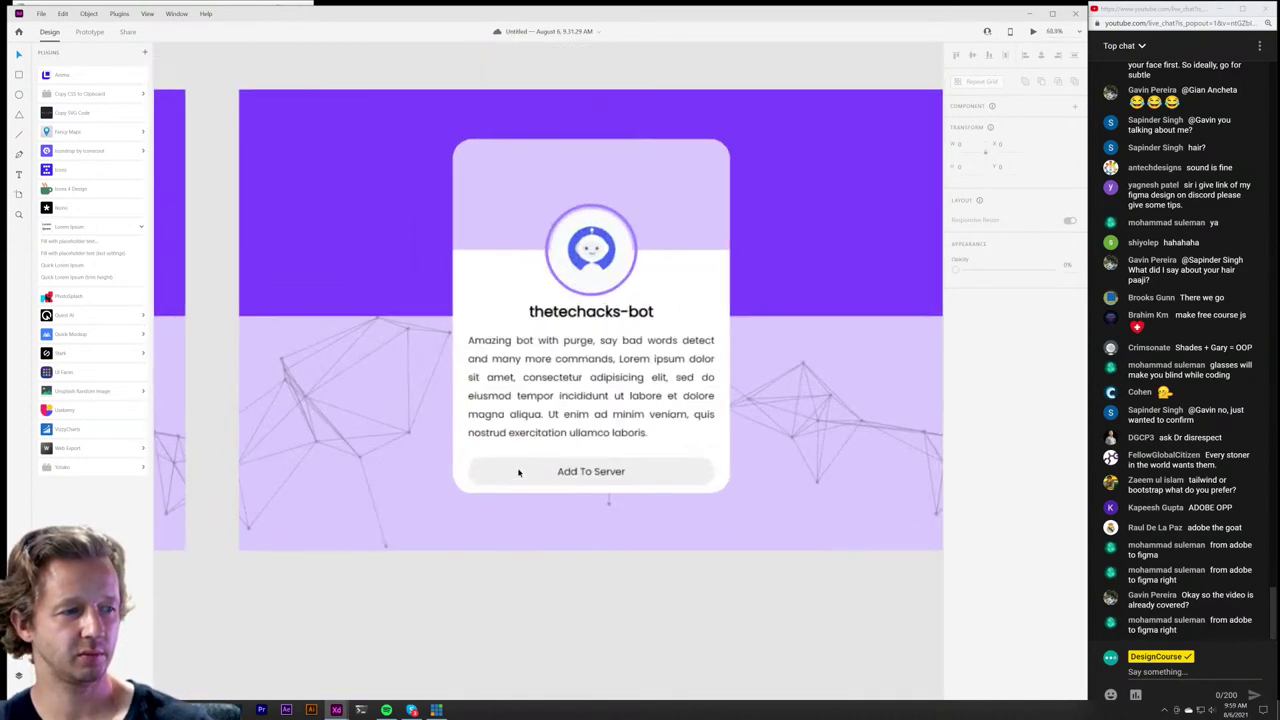
{"action": "scroll", "coordinate": [666, 478], "scroll_direction": "right", "scroll_amount": 2}
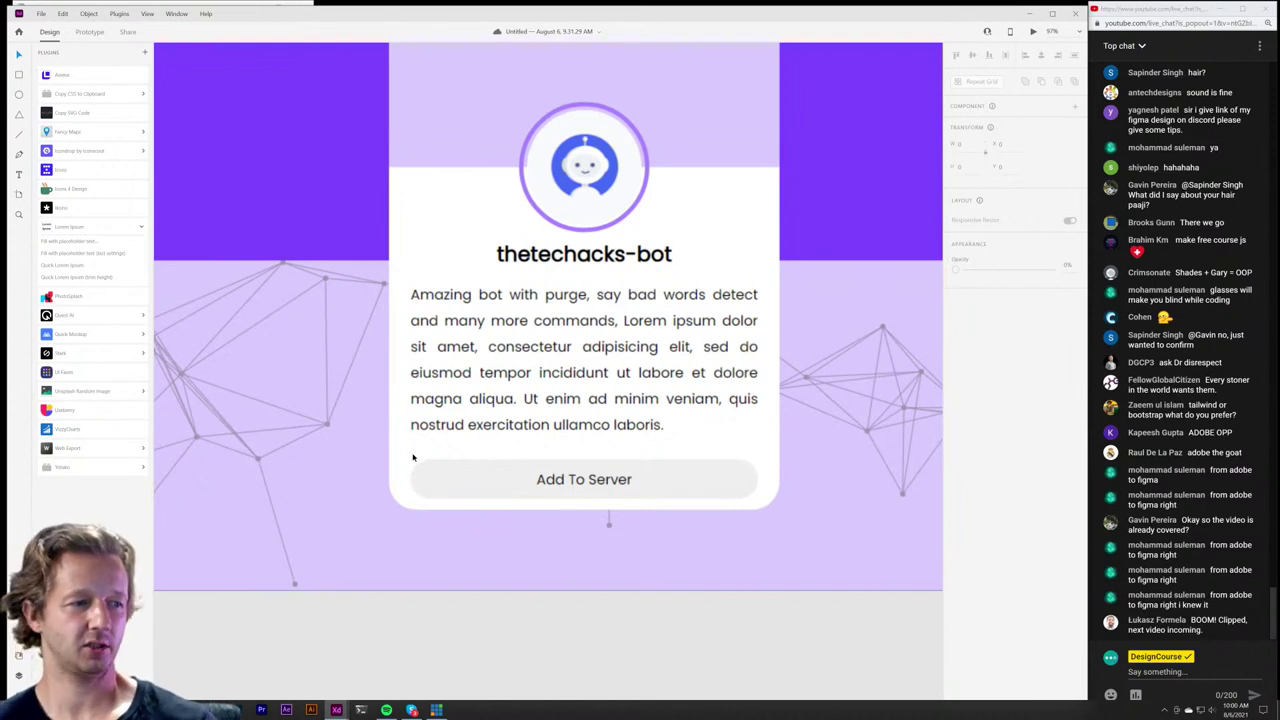
Step: Draw a rectangle about 718 by 95 over the Add To Server button on the second bot card copy
{"action": "scroll", "coordinate": [609, 398], "scroll_direction": "down", "scroll_amount": 2}
{"action": "scroll", "coordinate": [609, 398], "scroll_direction": "down", "scroll_amount": 1}
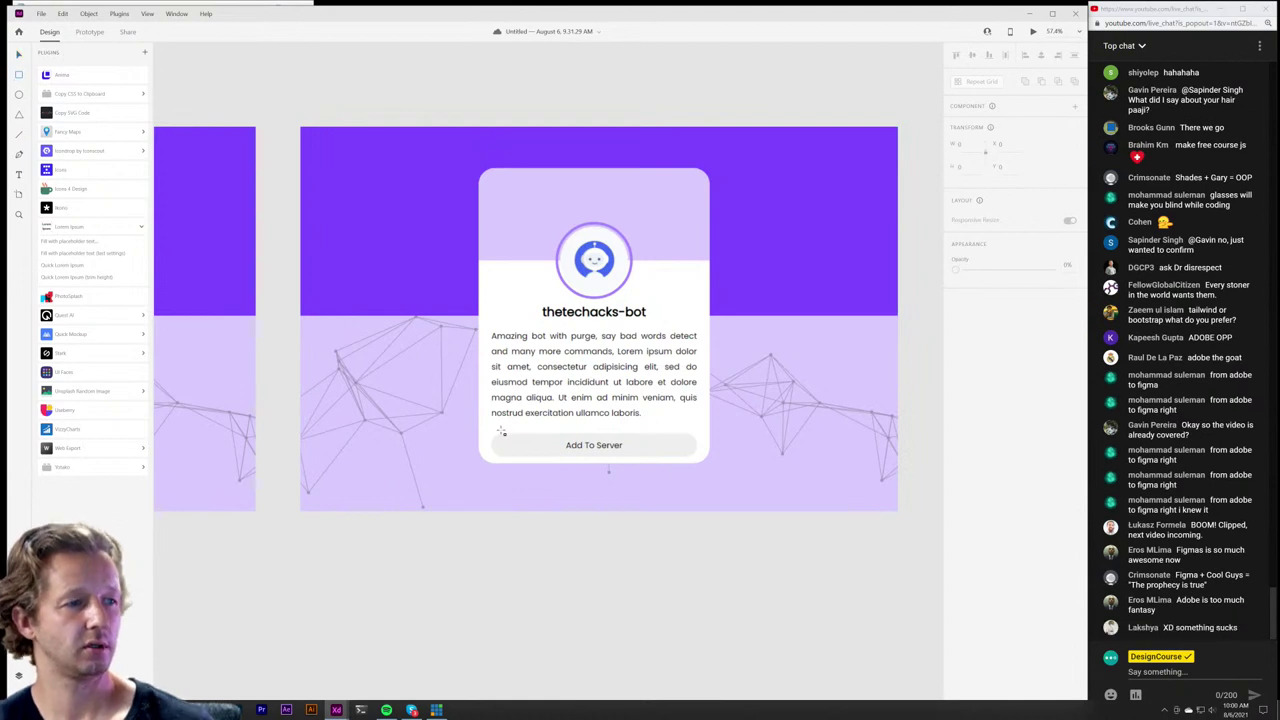
{"action": "left_click", "coordinate": [493, 434]}
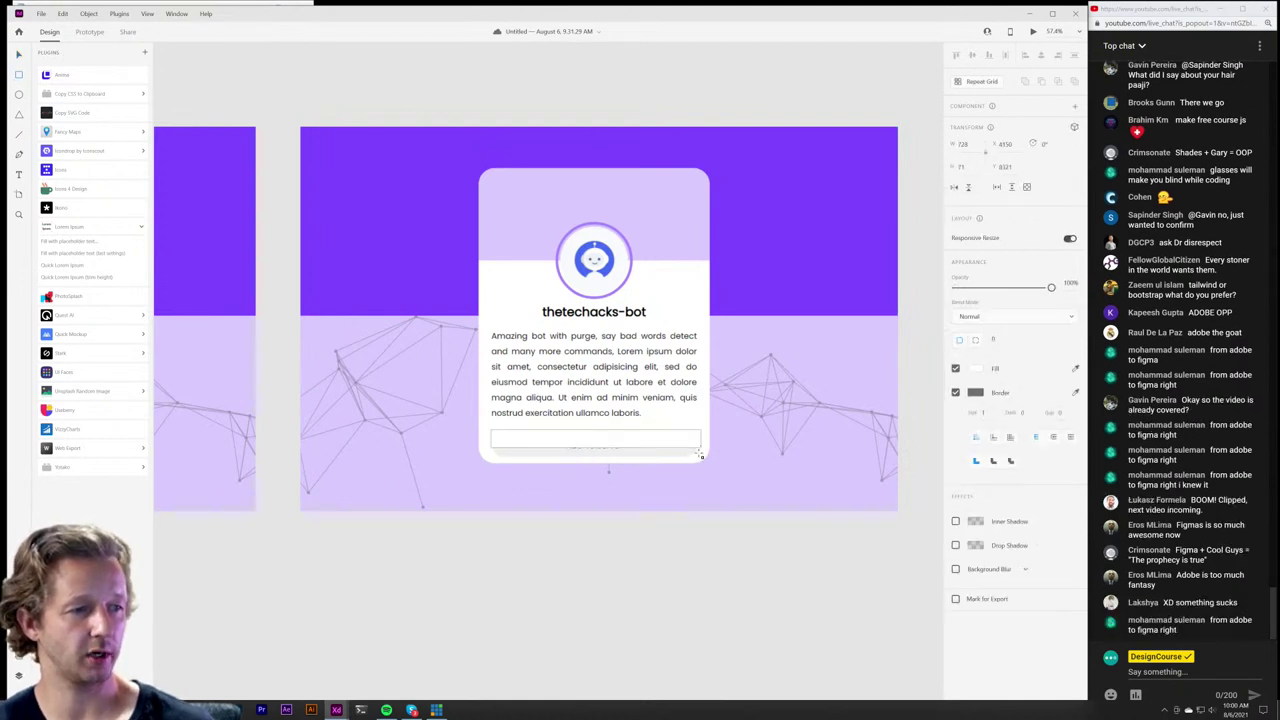
{"action": "left_click_drag", "start_coordinate": [699, 454], "coordinate": [699, 458]}
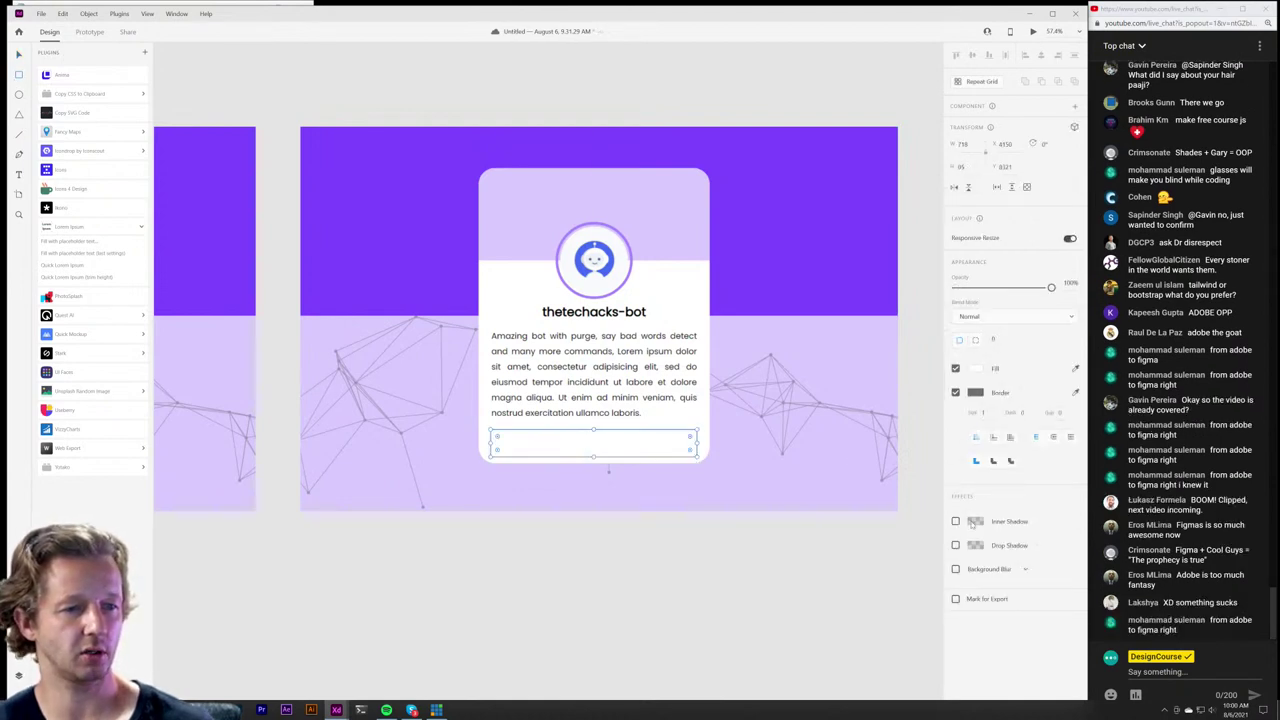
Step: Style the new button rectangle with no border, the background's vivid purple as fill and slightly rounded corners
{"action": "left_click", "coordinate": [955, 392]}
{"action": "left_click", "coordinate": [1075, 368]}
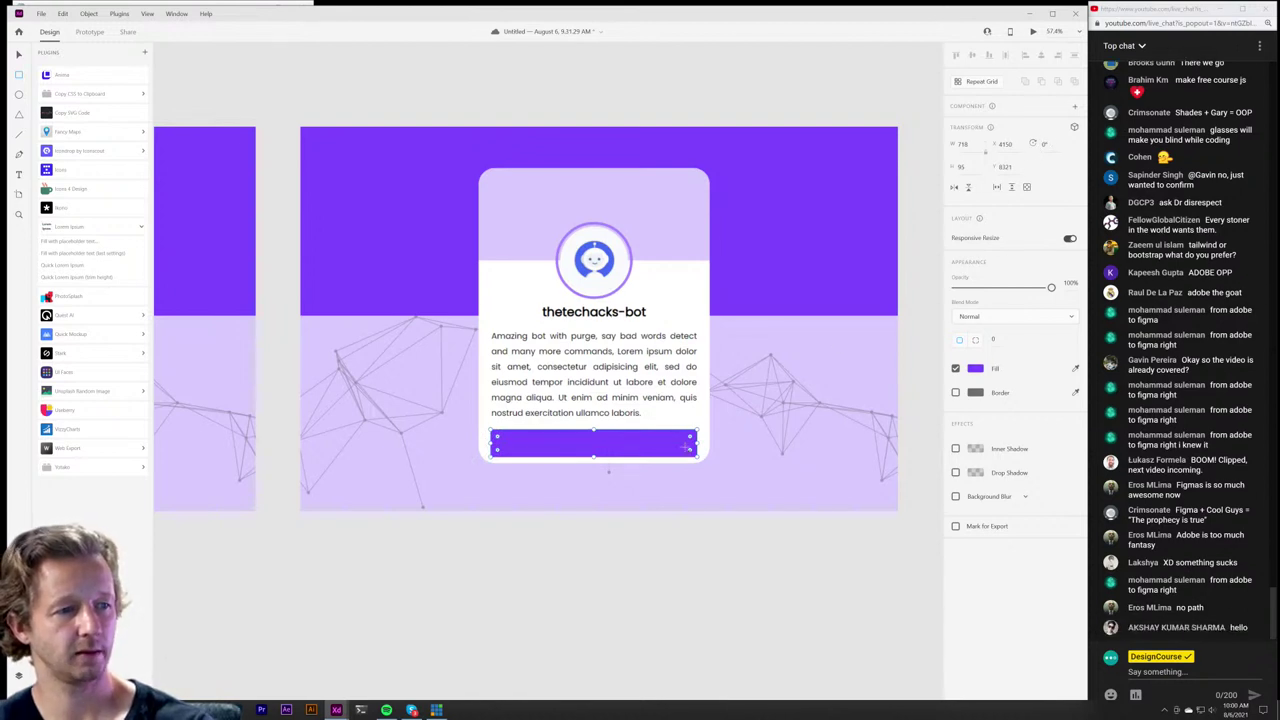
{"action": "left_click_drag", "start_coordinate": [689, 438], "coordinate": [692, 432]}
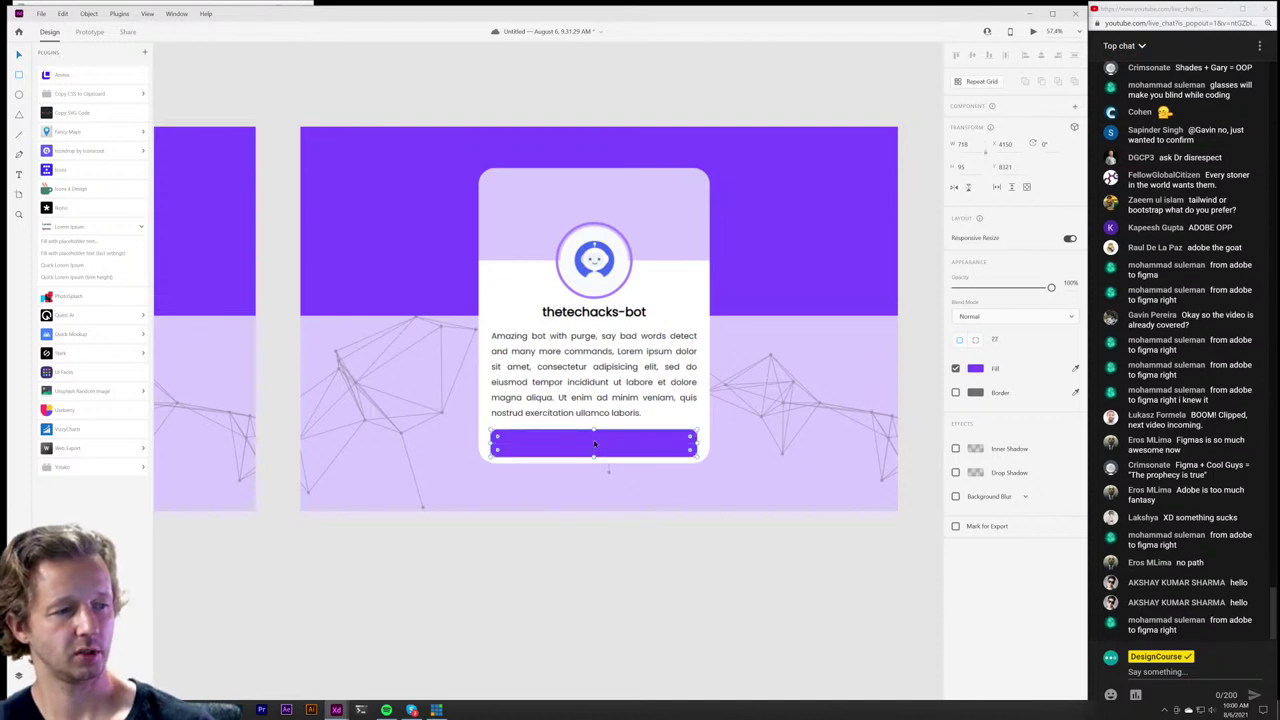
{"action": "left_click", "coordinate": [592, 552]}
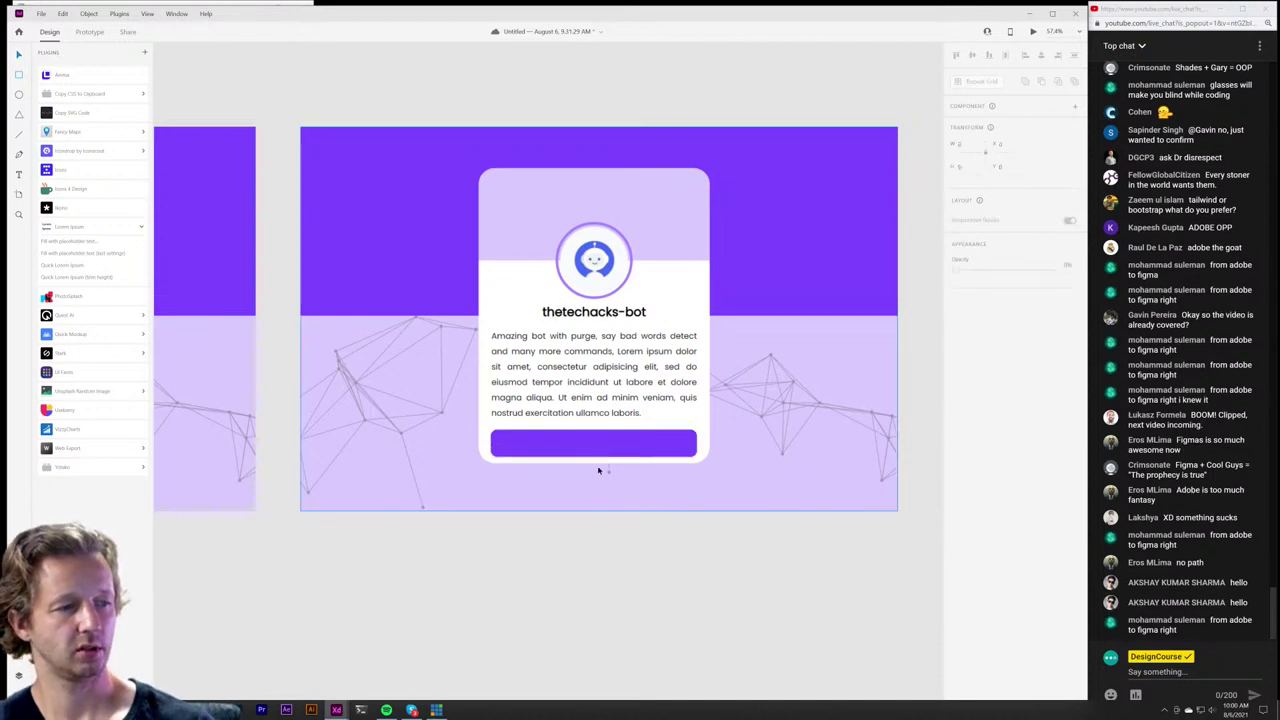
Step: Add an "Add to Server" text label across the purple button and center-align it
{"action": "left_click", "coordinate": [17, 173]}
{"action": "left_click_drag", "start_coordinate": [495, 437], "coordinate": [697, 455]}
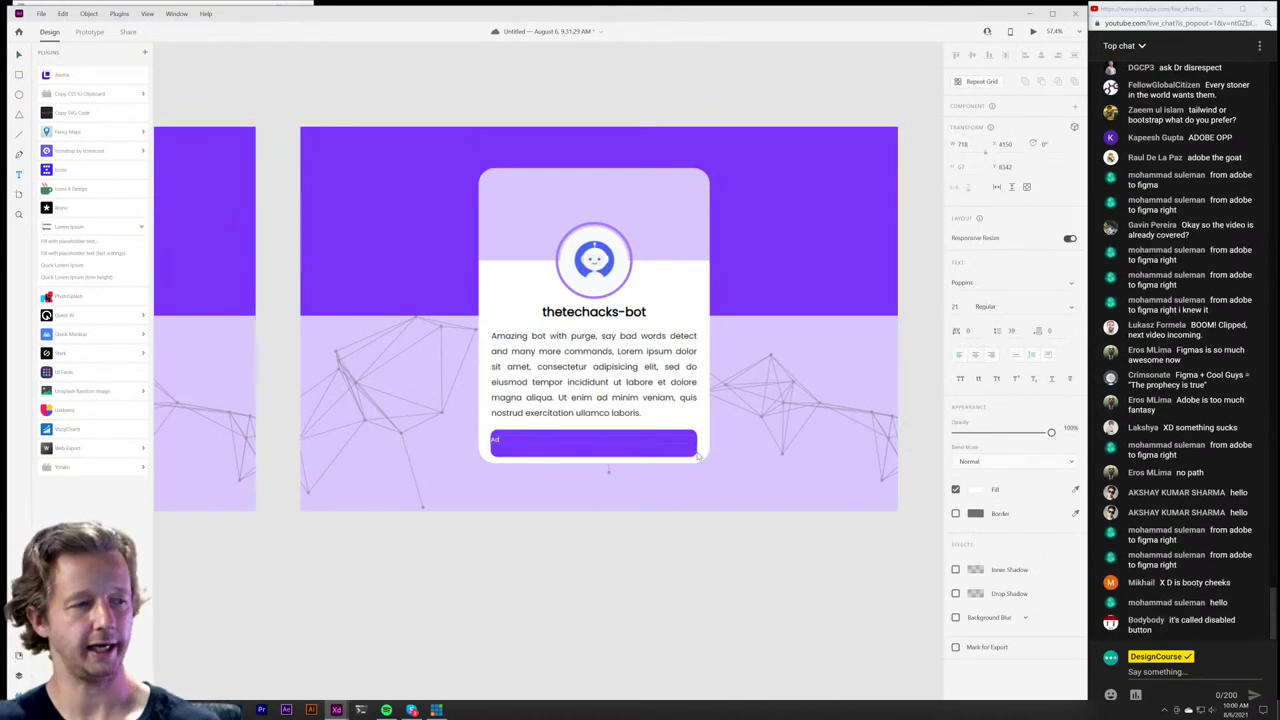
{"action": "type", "text": "Add to Server"}
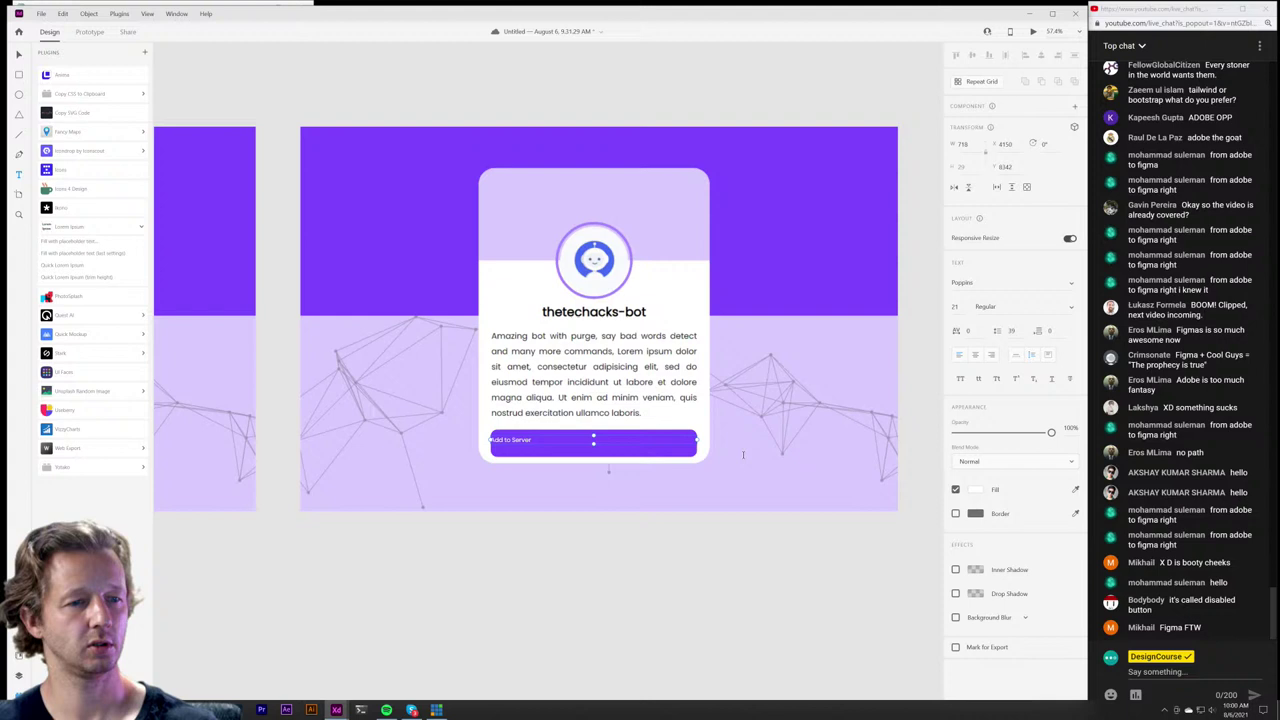
{"action": "left_click", "coordinate": [975, 354]}
Step: Set the button label's Poppins font weight to Bold and enlarge its text size
{"action": "left_click", "coordinate": [1009, 284]}
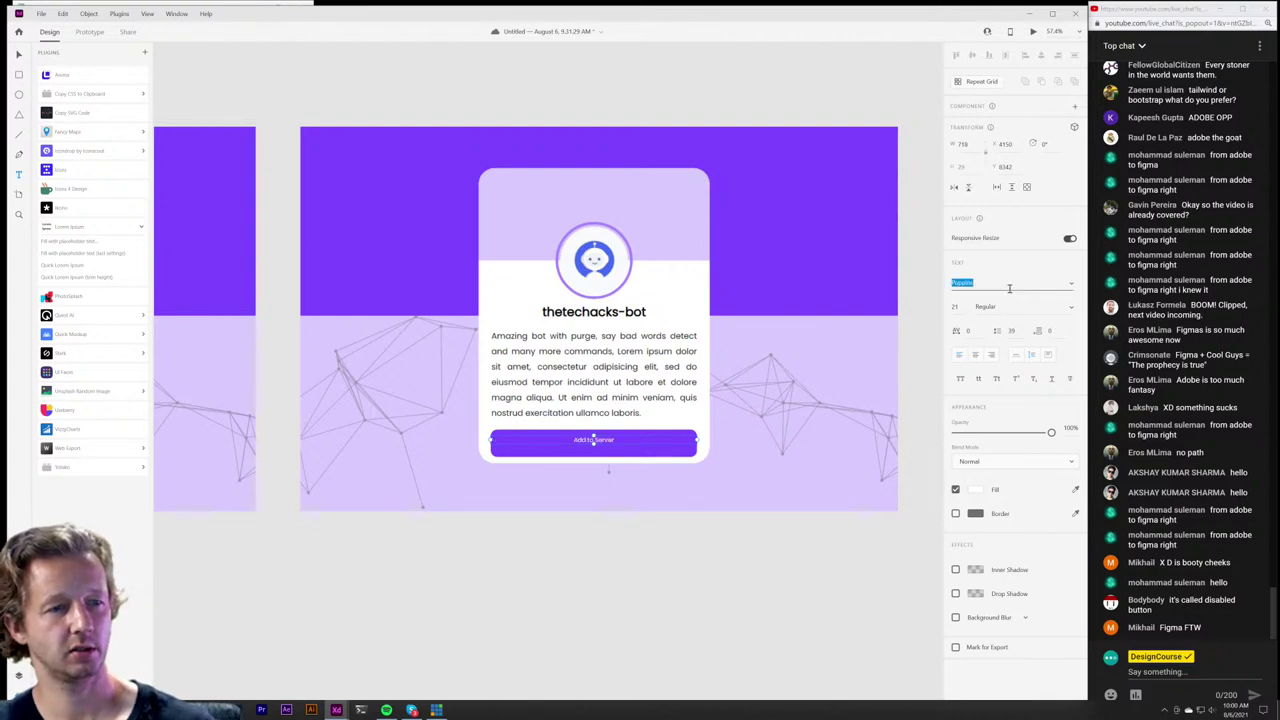
{"action": "left_click", "coordinate": [1068, 308]}
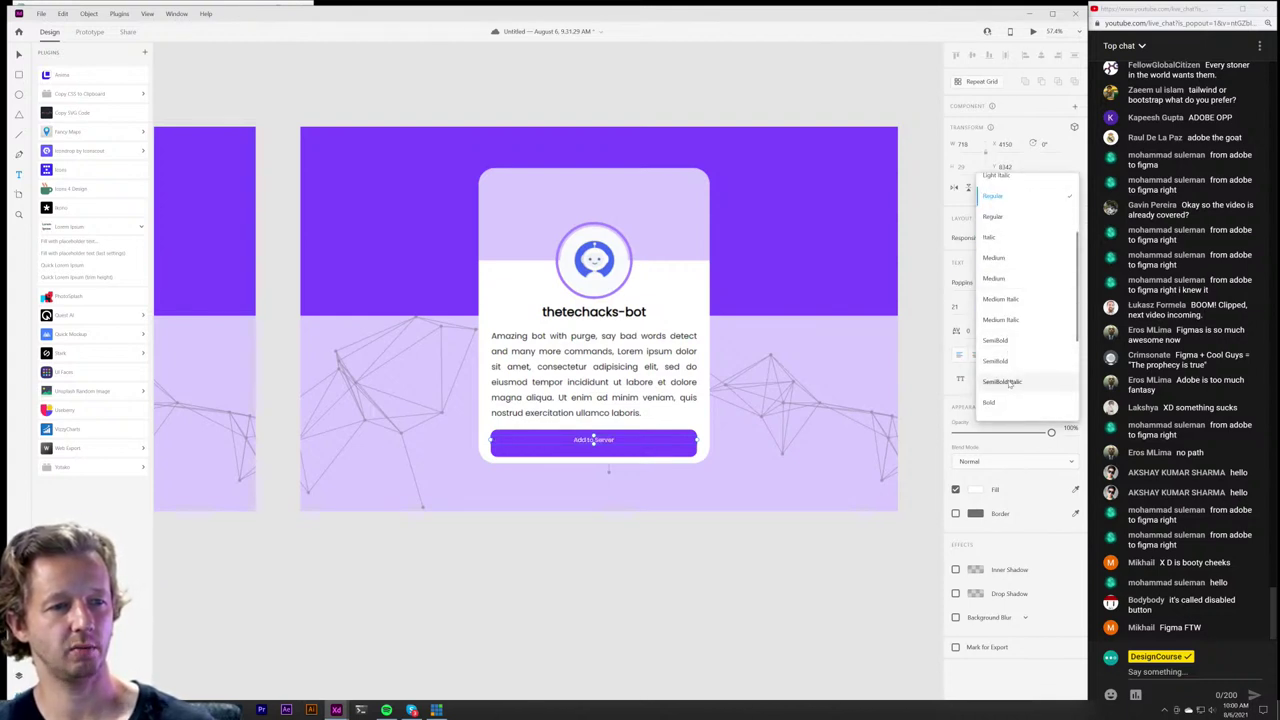
{"action": "left_click", "coordinate": [1010, 402]}
{"action": "double_click", "coordinate": [956, 306]}
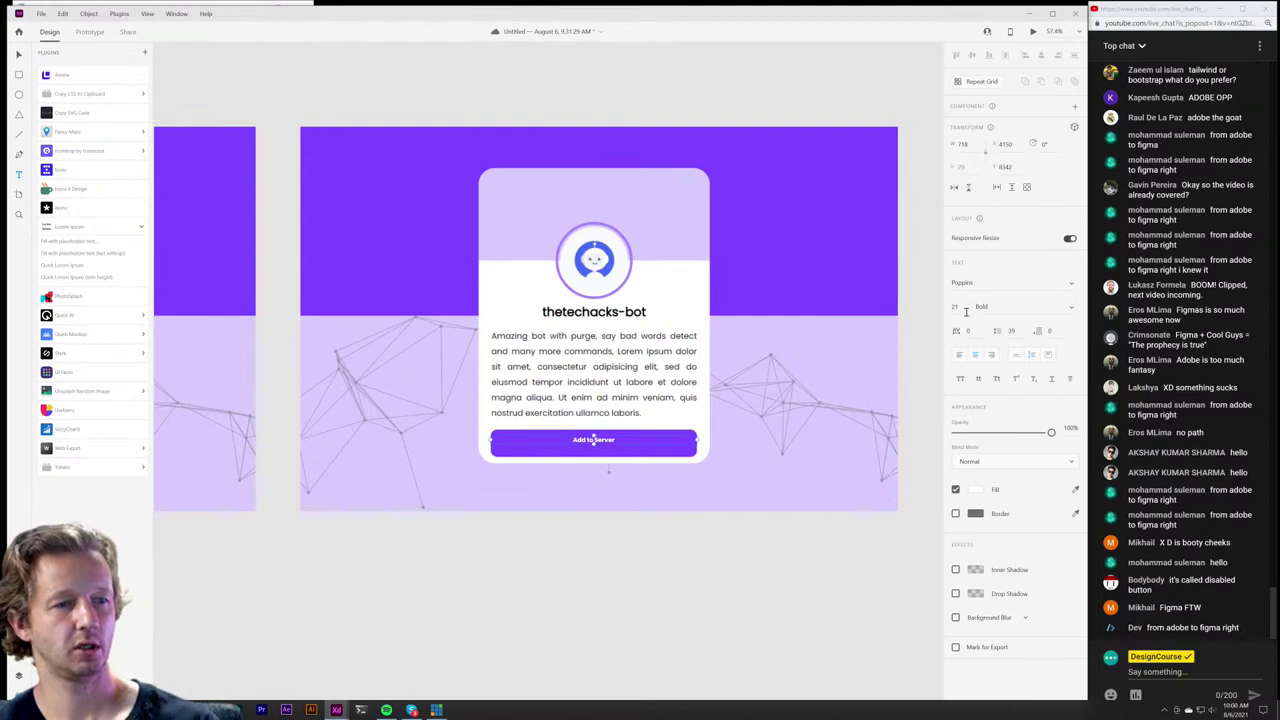
{"action": "type", "text": "17"}
{"action": "key", "text": "Return"}
{"action": "key", "text": "Up"}
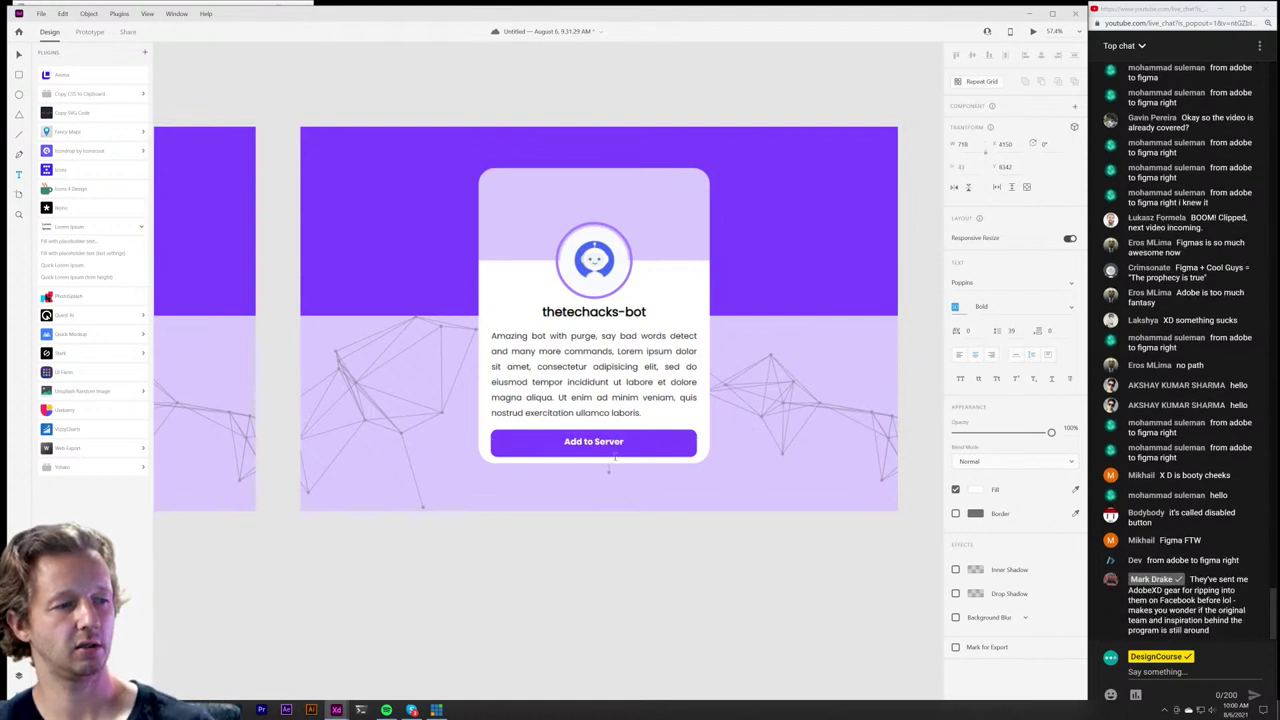
Step: Set the Add to Server label's text size to 30 and center it vertically on the purple button
{"action": "type", "text": "18"}
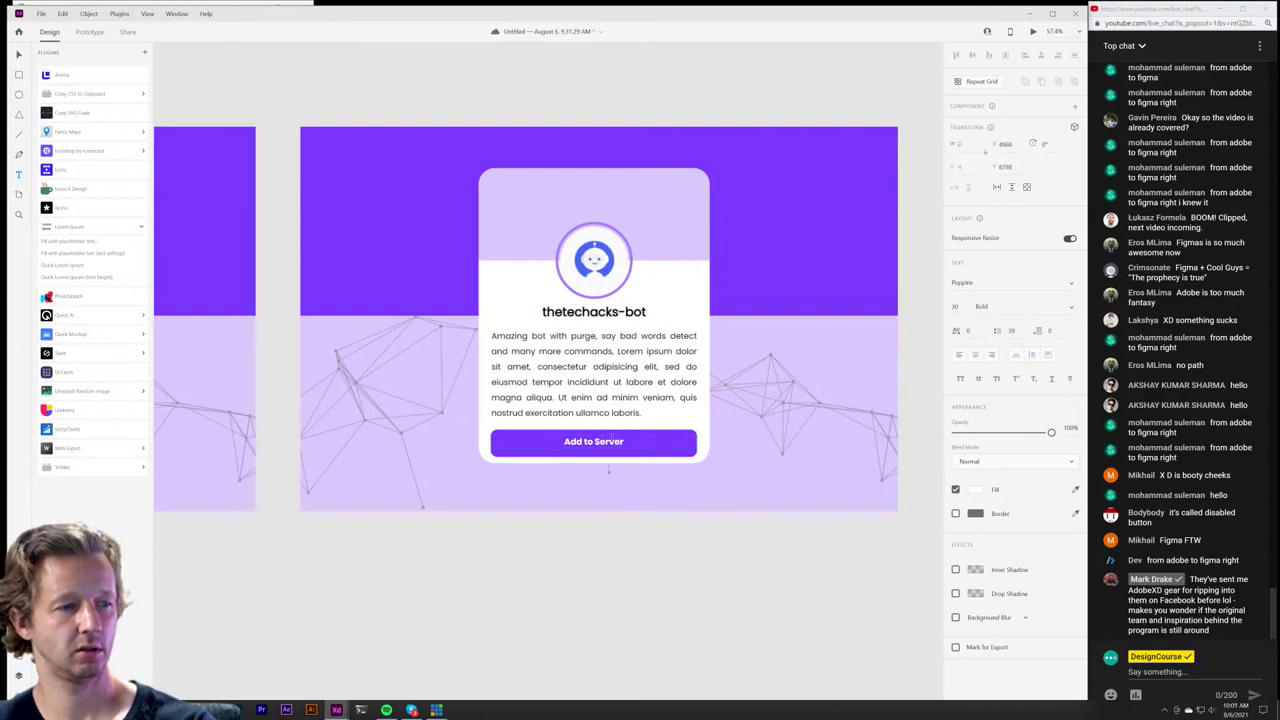
{"action": "key", "text": "Escape"}
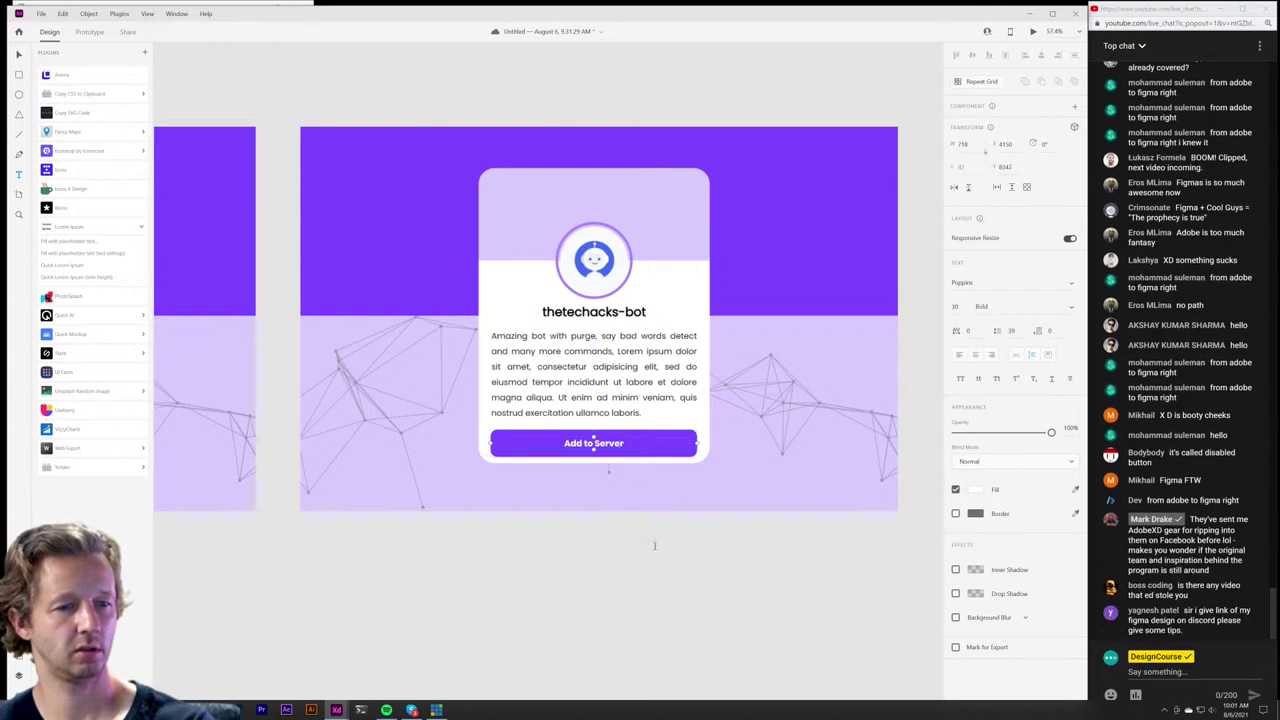
{"action": "key", "text": "Escape"}
{"action": "left_click", "coordinate": [1197, 533]}
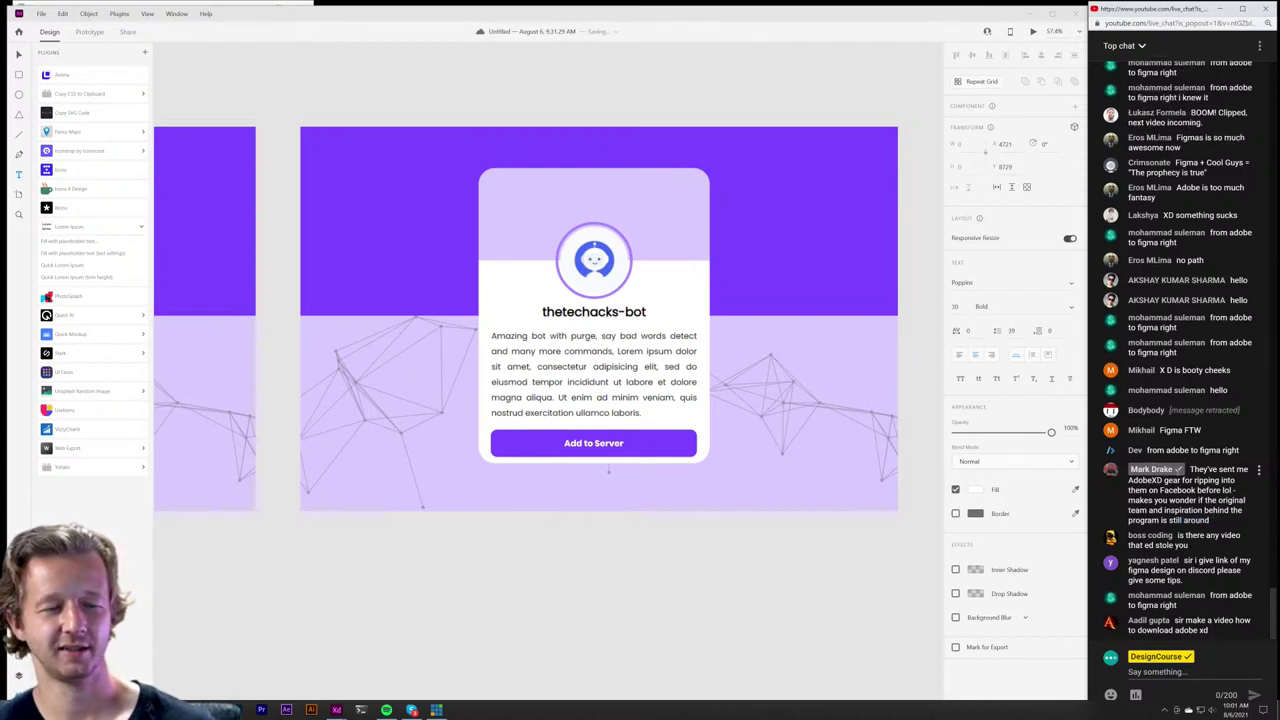
{"action": "left_click", "coordinate": [1258, 469]}
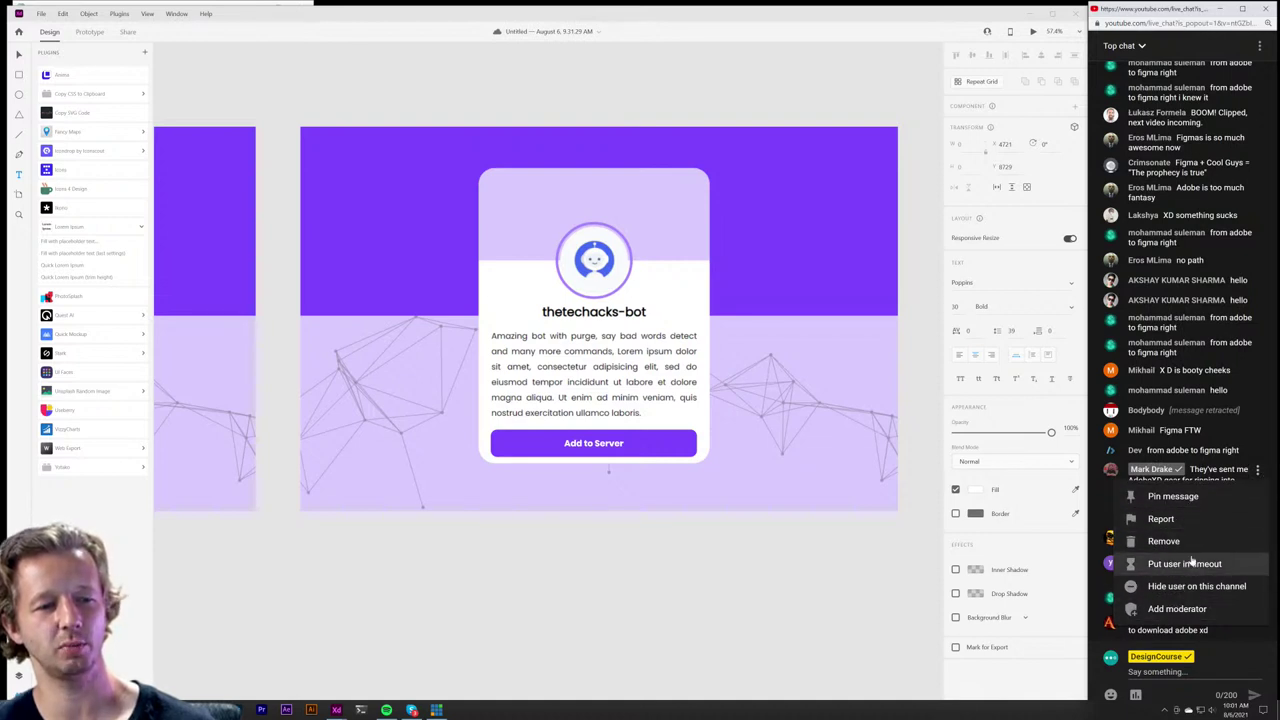
{"action": "key", "text": "Escape"}
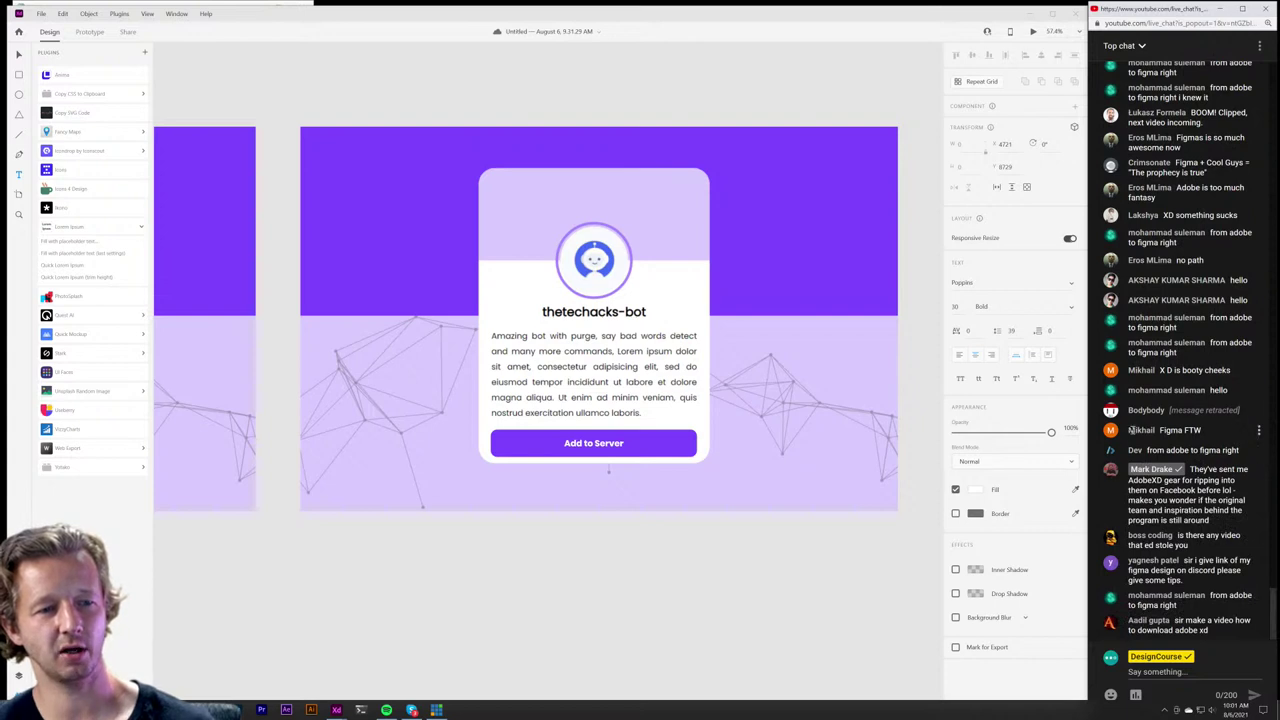
{"action": "left_click", "coordinate": [1133, 430]}
{"action": "key", "text": "Escape"}
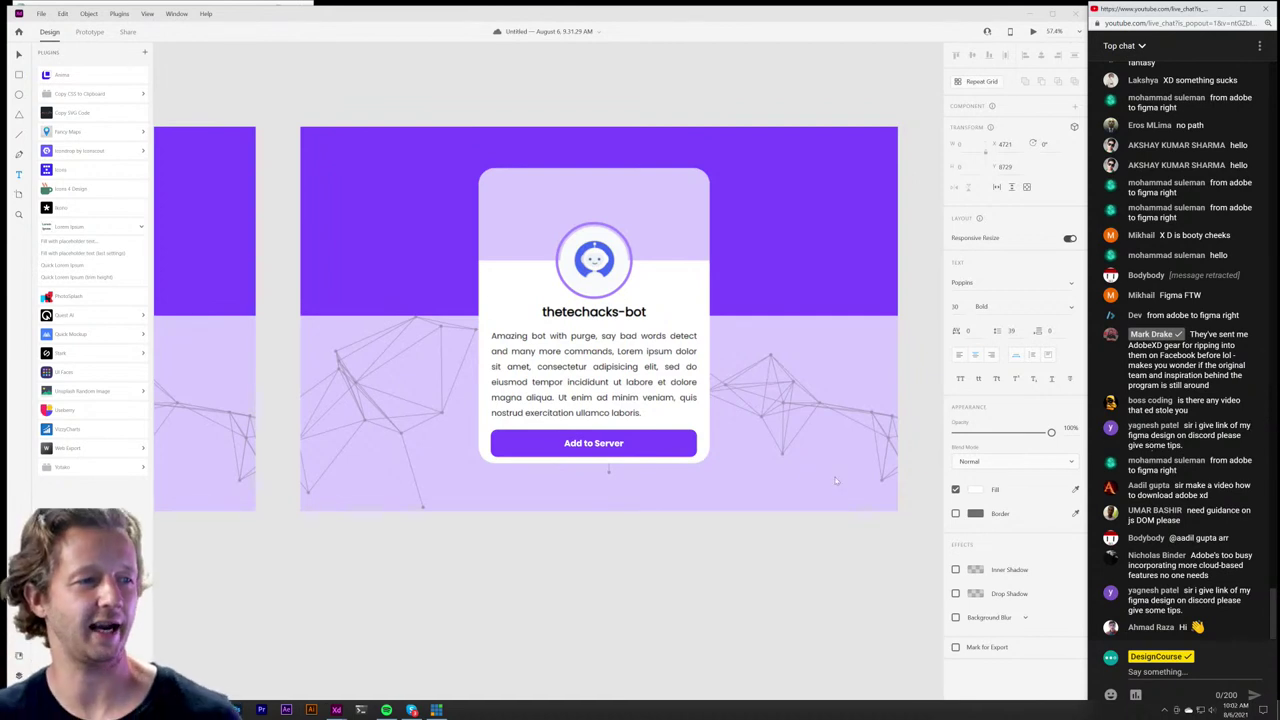
Step: Compare the original bot card with the reworked copy, examining how prominent the Add to Server button is in each
{"action": "left_click", "coordinate": [520, 583]}
{"action": "scroll", "coordinate": [640, 493], "scroll_direction": "up", "scroll_amount": 5}
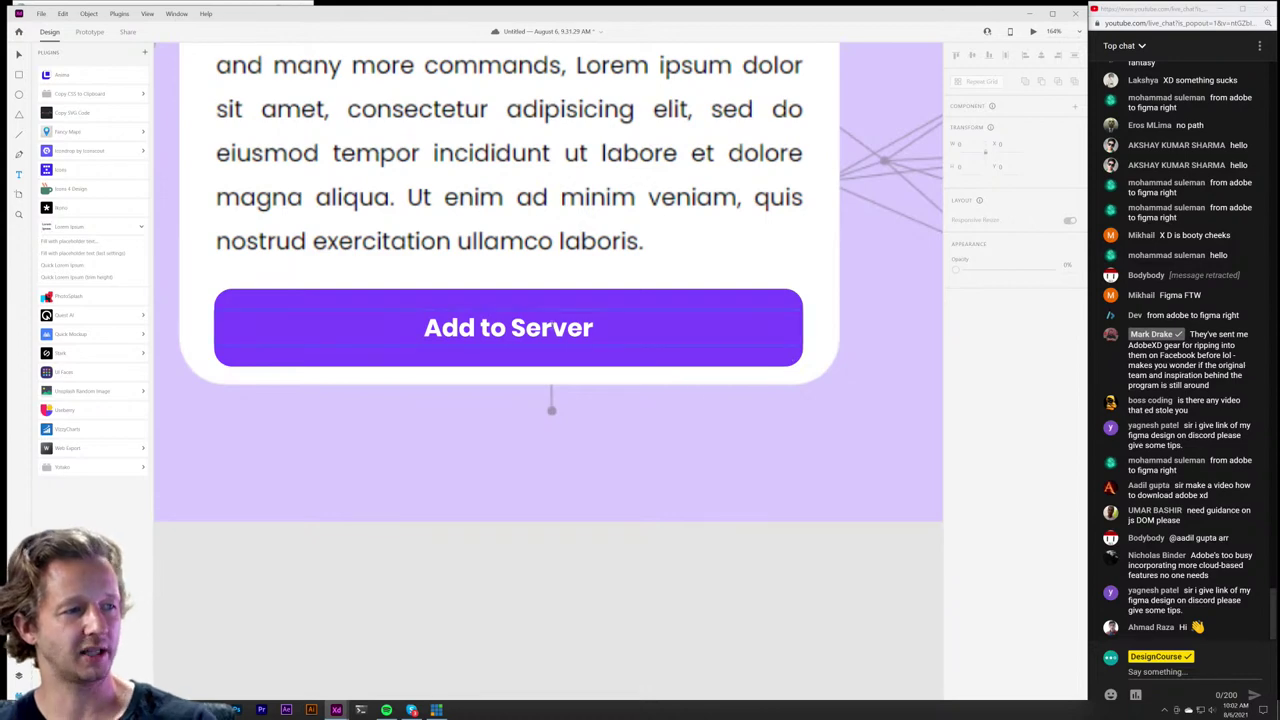
{"action": "left_click", "coordinate": [19, 60]}
{"action": "scroll", "coordinate": [329, 270], "scroll_direction": "down", "scroll_amount": 8}
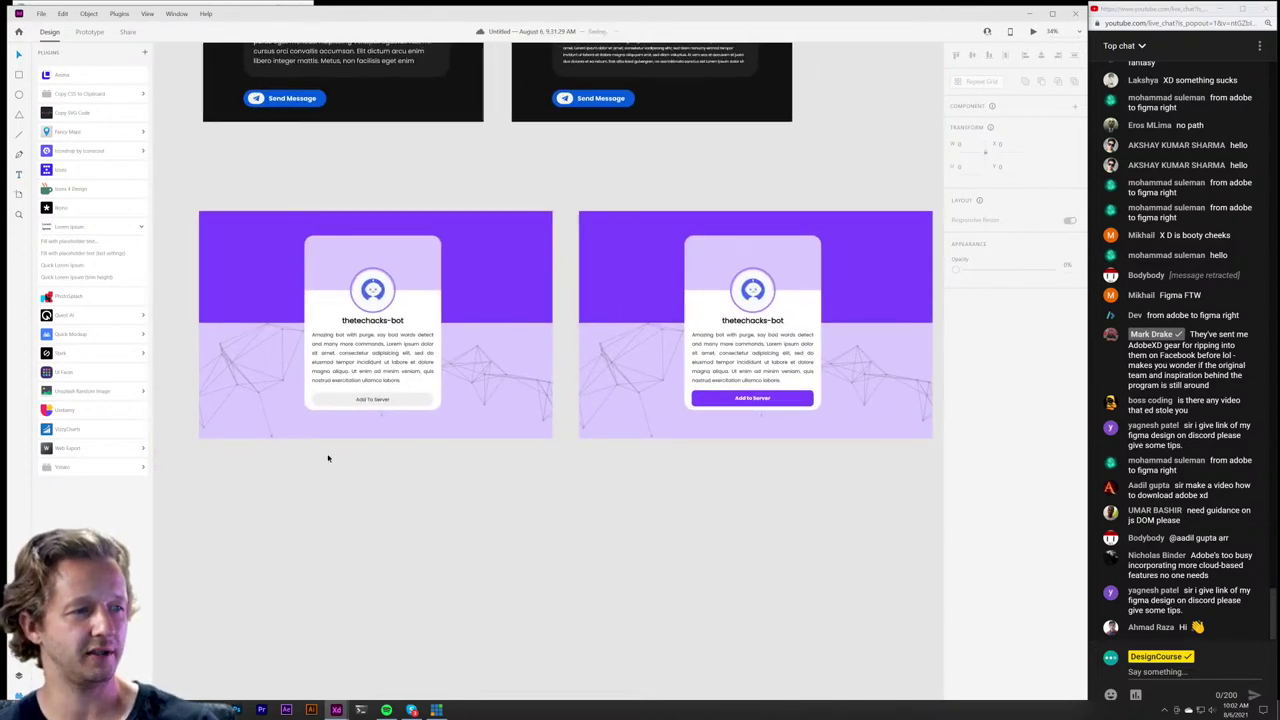
{"action": "scroll", "coordinate": [326, 457], "scroll_direction": "up", "scroll_amount": 6}
{"action": "scroll", "coordinate": [600, 511], "scroll_direction": "down", "scroll_amount": 3}
{"action": "scroll", "coordinate": [600, 511], "scroll_direction": "right", "scroll_amount": 1}
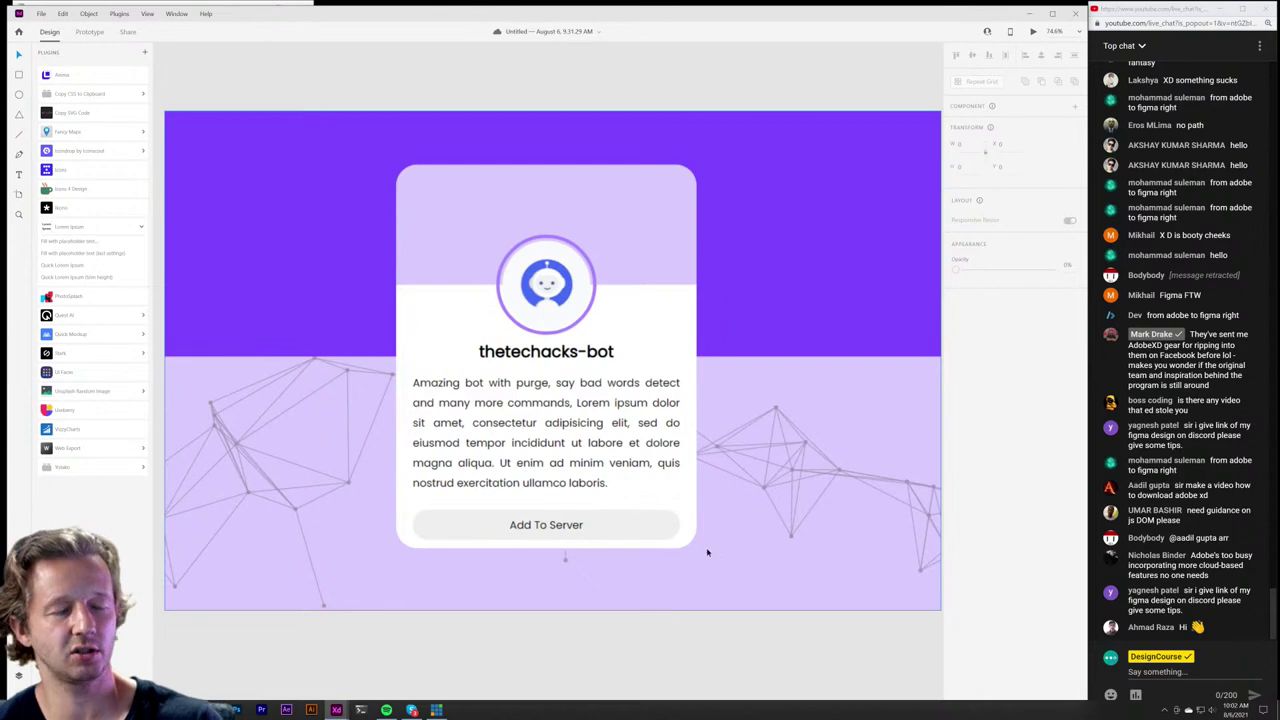
{"action": "scroll", "coordinate": [707, 552], "scroll_direction": "right", "scroll_amount": 10}
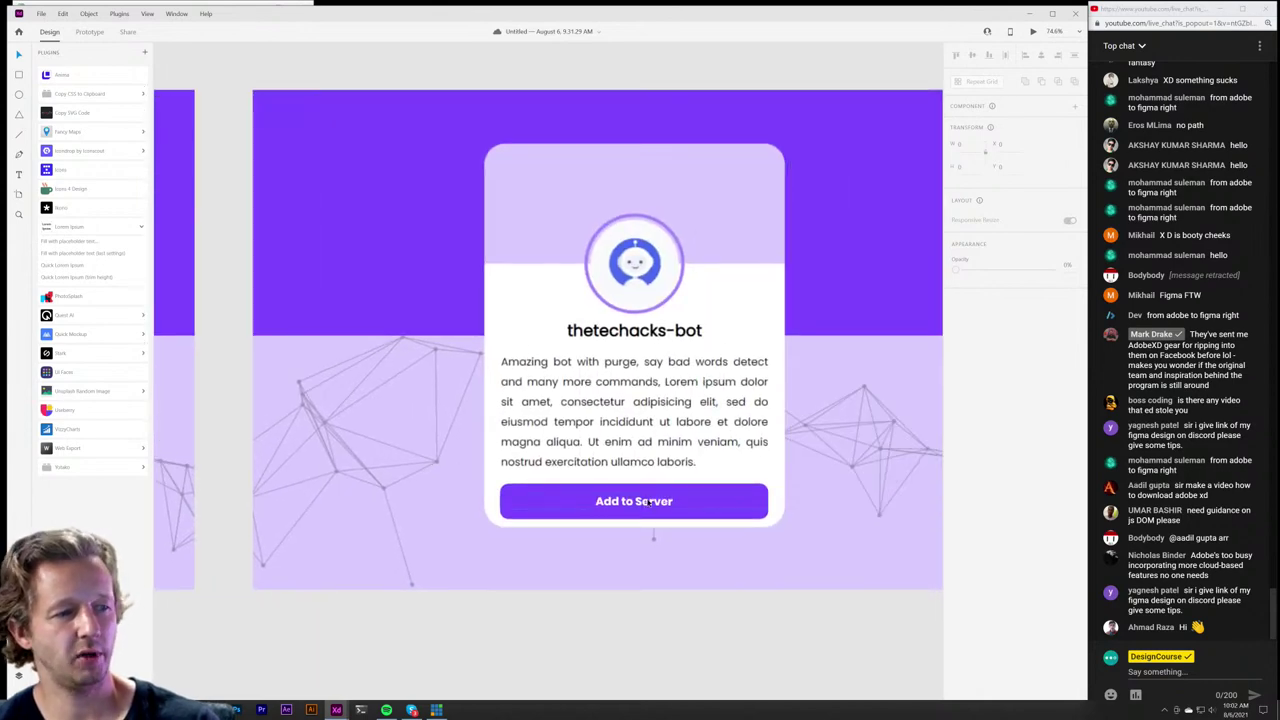
{"action": "scroll", "coordinate": [665, 538], "scroll_direction": "down", "scroll_amount": 5}
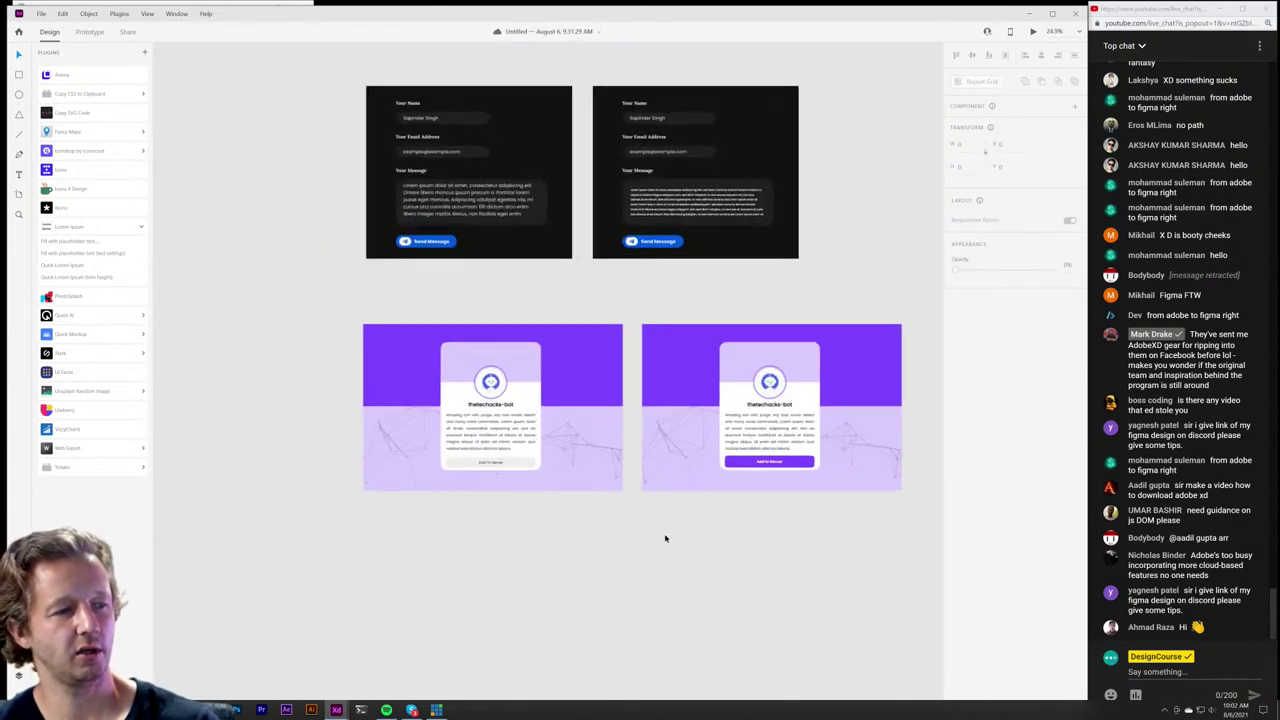
{"action": "scroll", "coordinate": [665, 538], "scroll_direction": "up", "scroll_amount": 3}
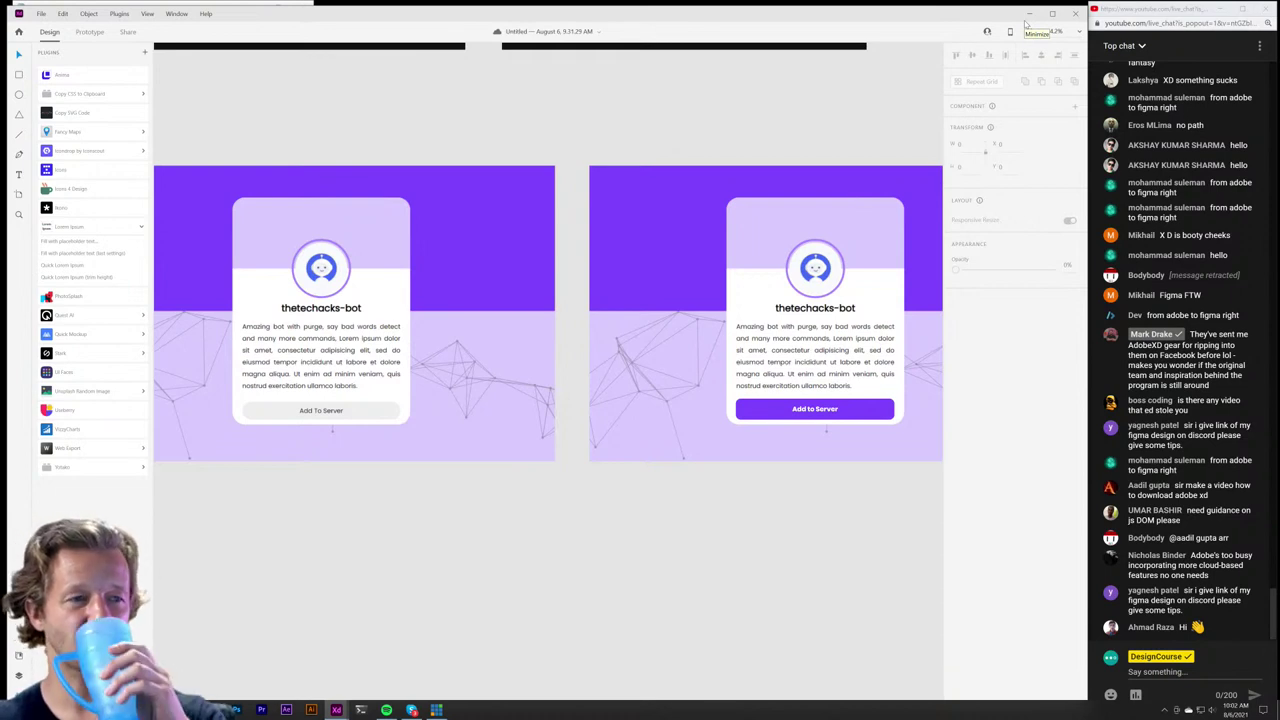
Step: Switch to Discord's negativespace-submissions channel and open the submitted Food app UI/UX Figma prototype link
{"action": "left_click", "coordinate": [1029, 21]}
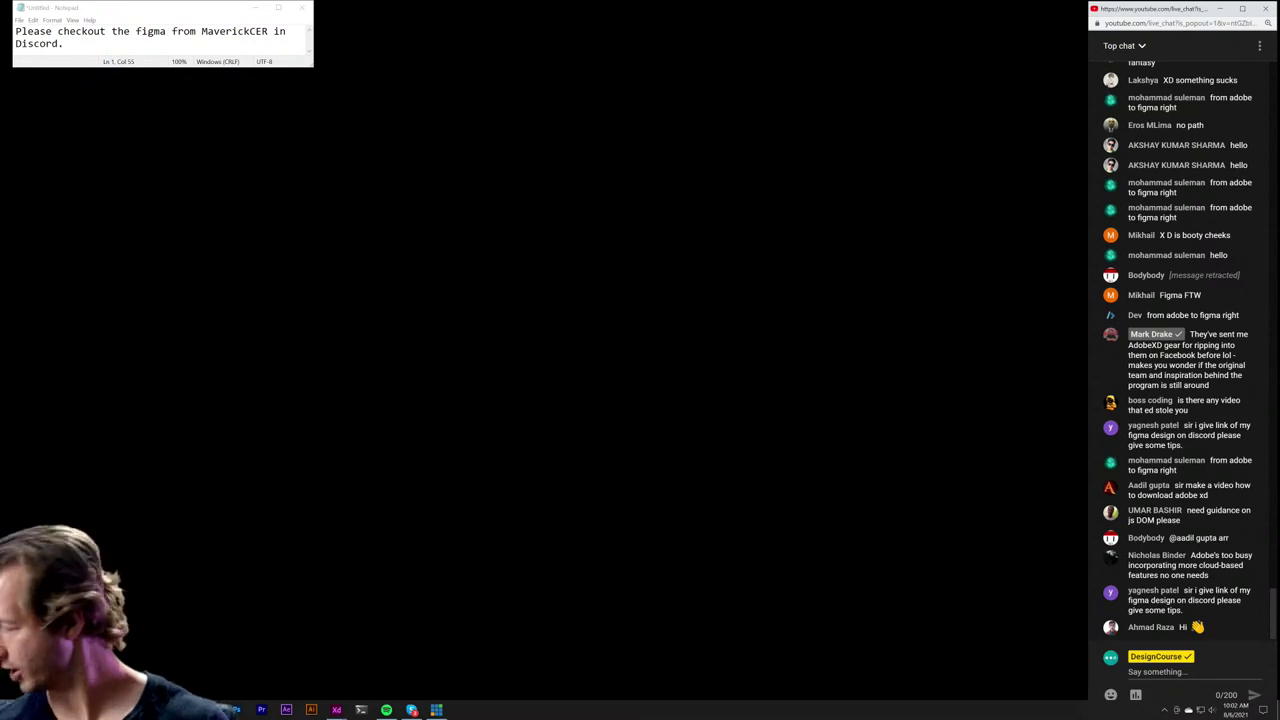
{"action": "mouse_move", "coordinate": [162, 710]}
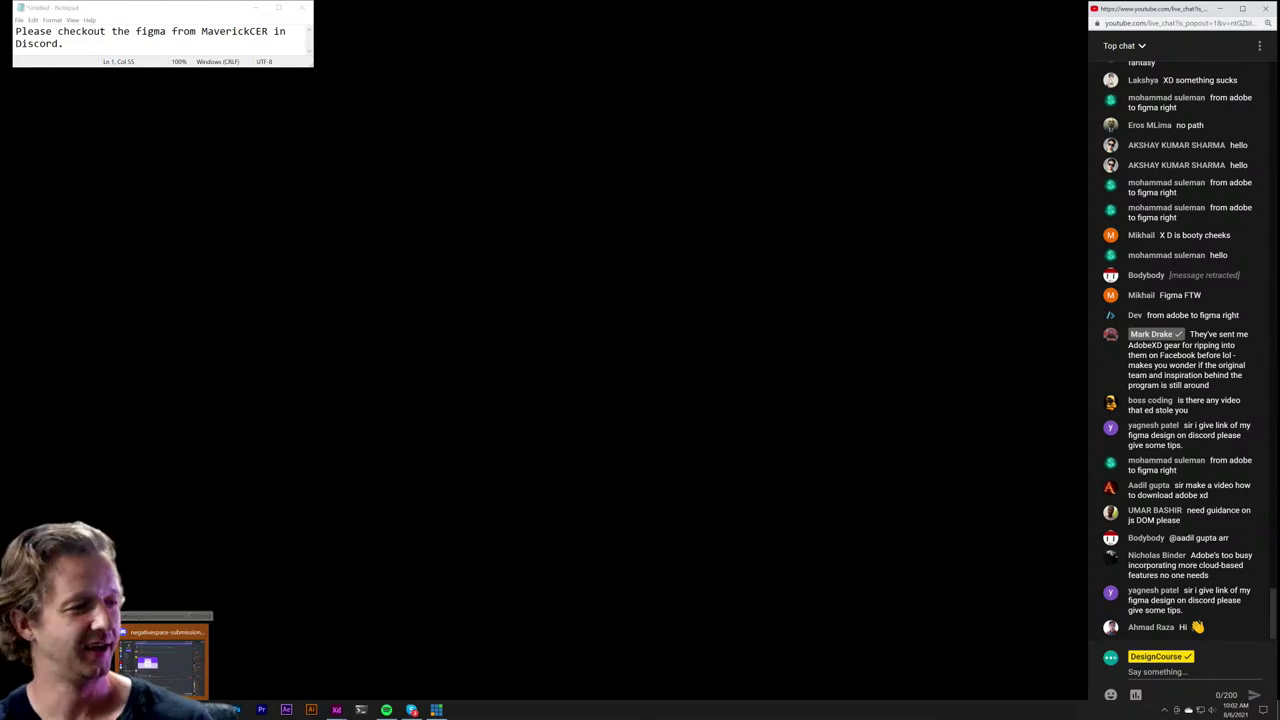
{"action": "left_click", "coordinate": [162, 660]}
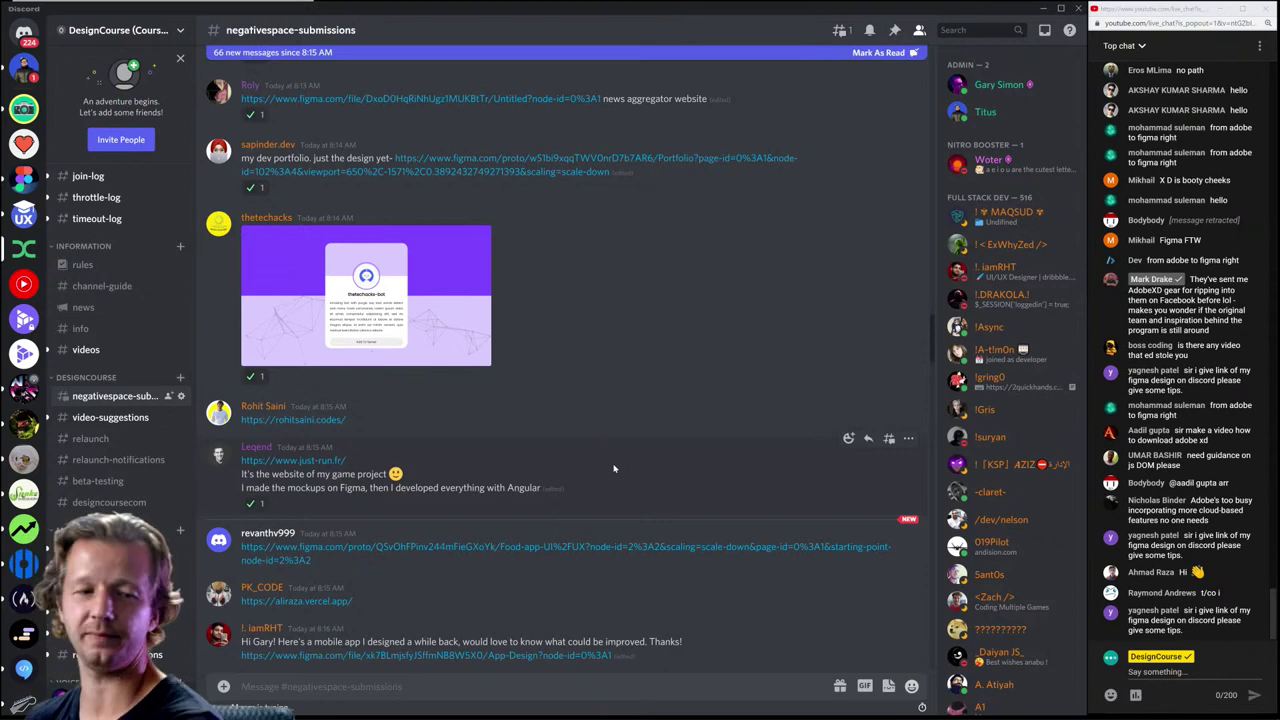
{"action": "scroll", "coordinate": [591, 431], "scroll_direction": "down", "scroll_amount": 2}
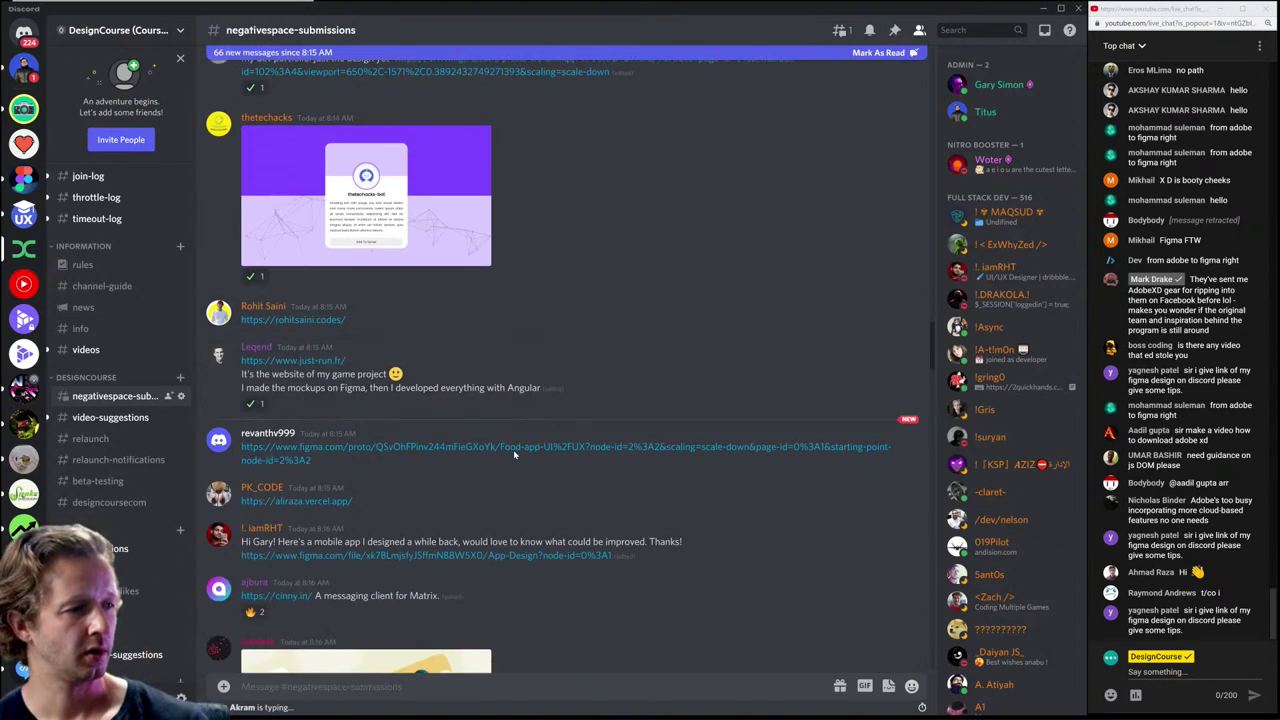
{"action": "left_click", "coordinate": [339, 454]}
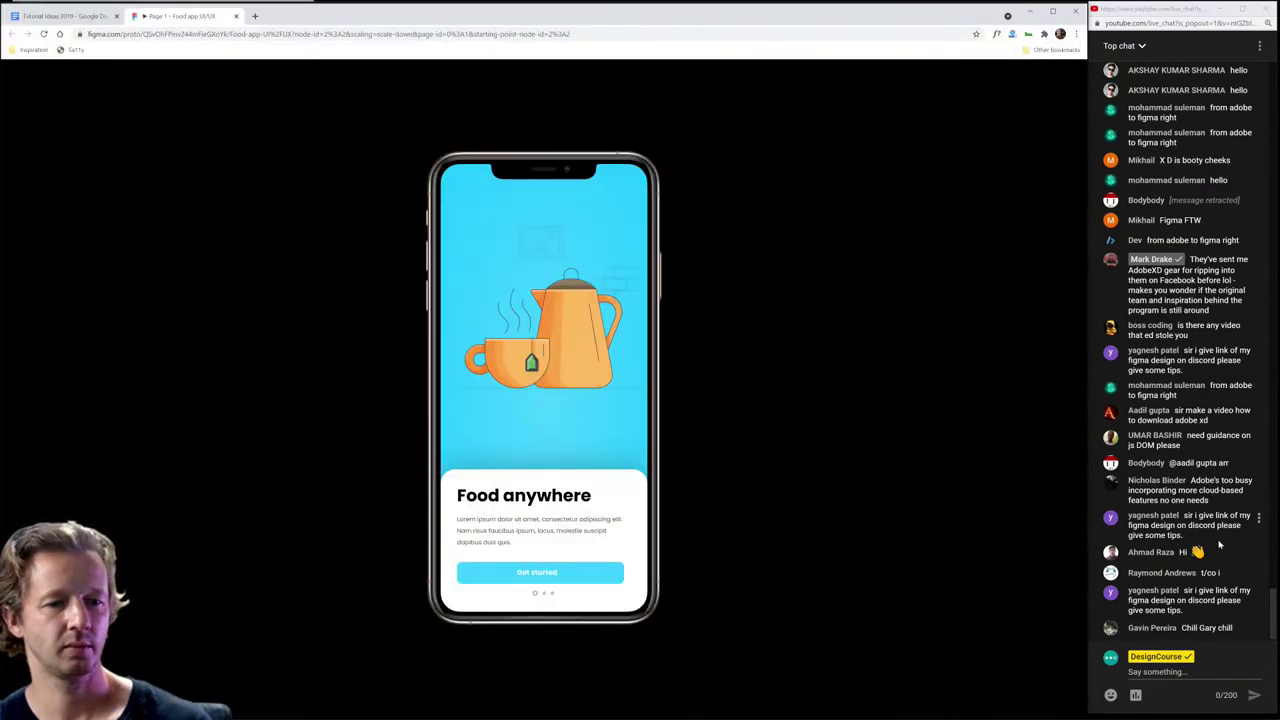
{"action": "left_click", "coordinate": [1148, 630]}
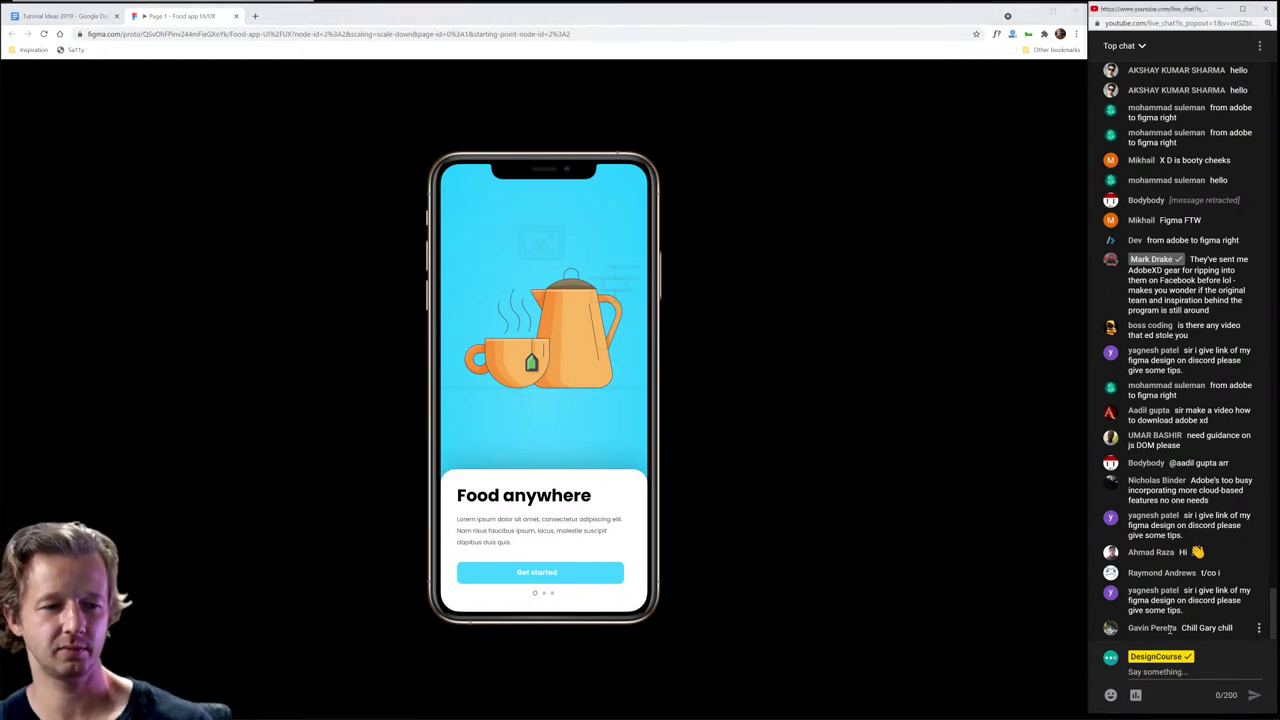
{"action": "double_click", "coordinate": [1225, 628]}
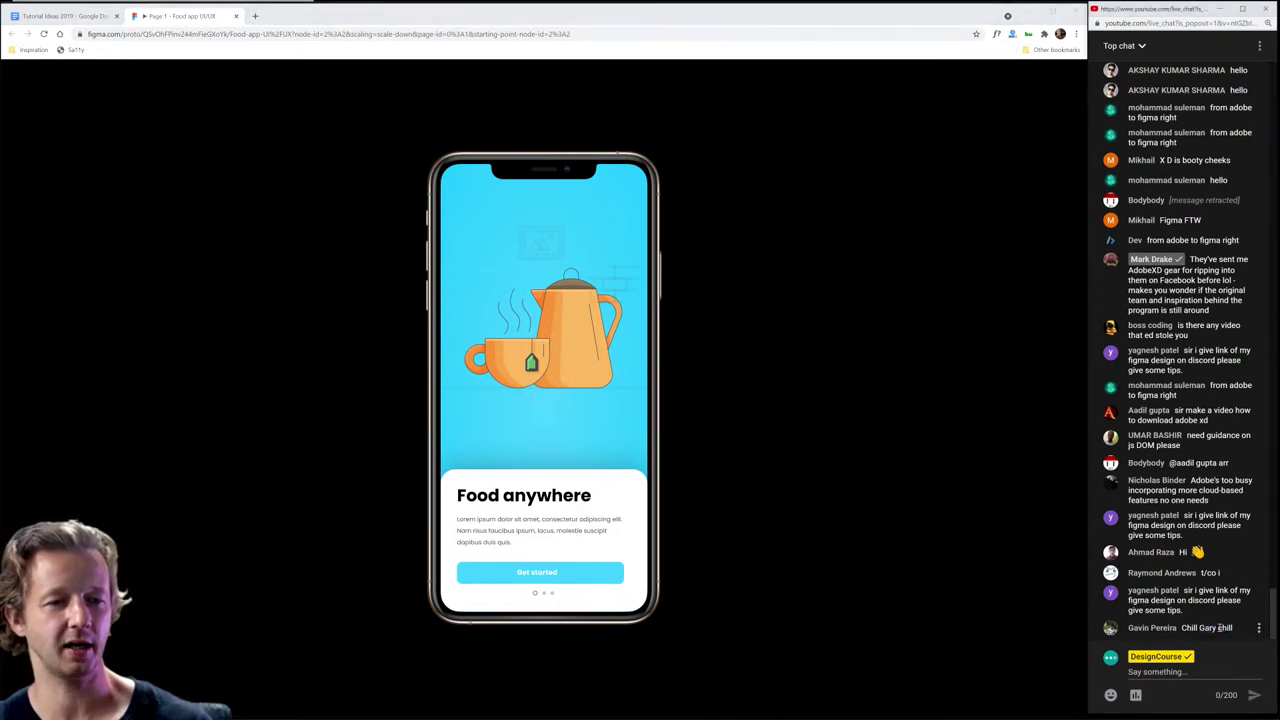
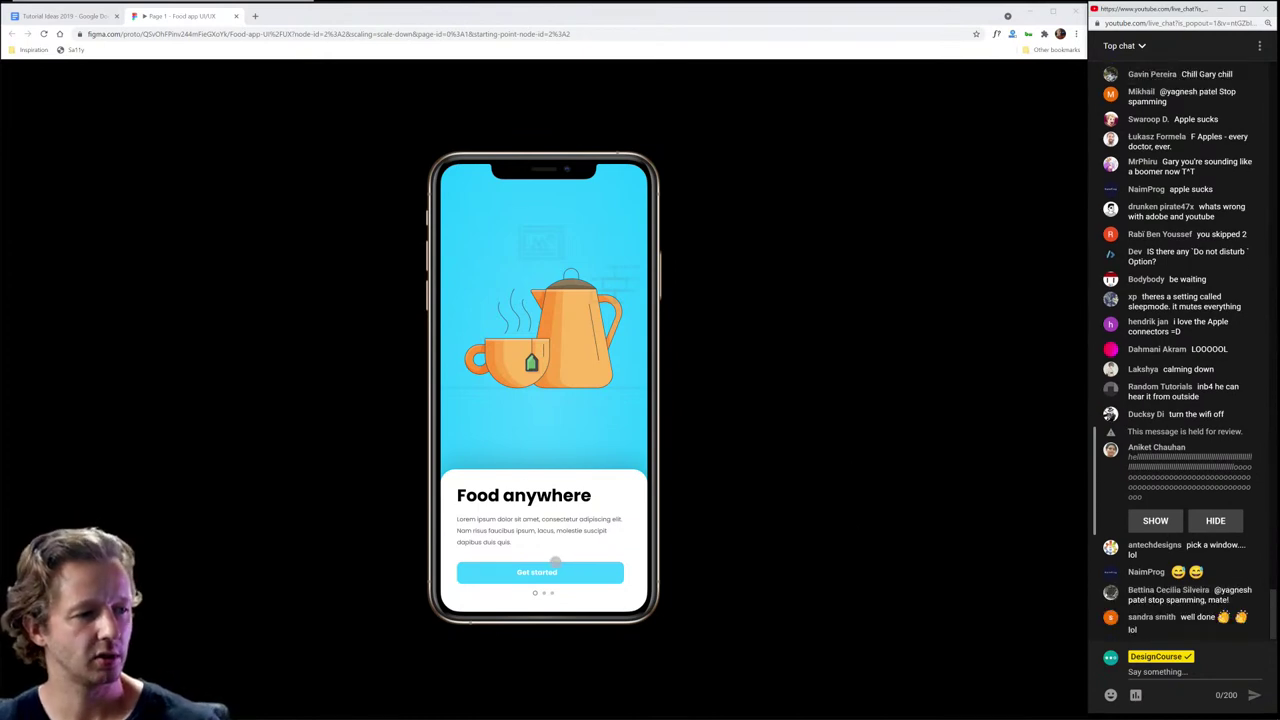
Step: Go through the food app prototype's onboarding screens and choose English on the language screen
{"action": "left_click", "coordinate": [586, 490]}
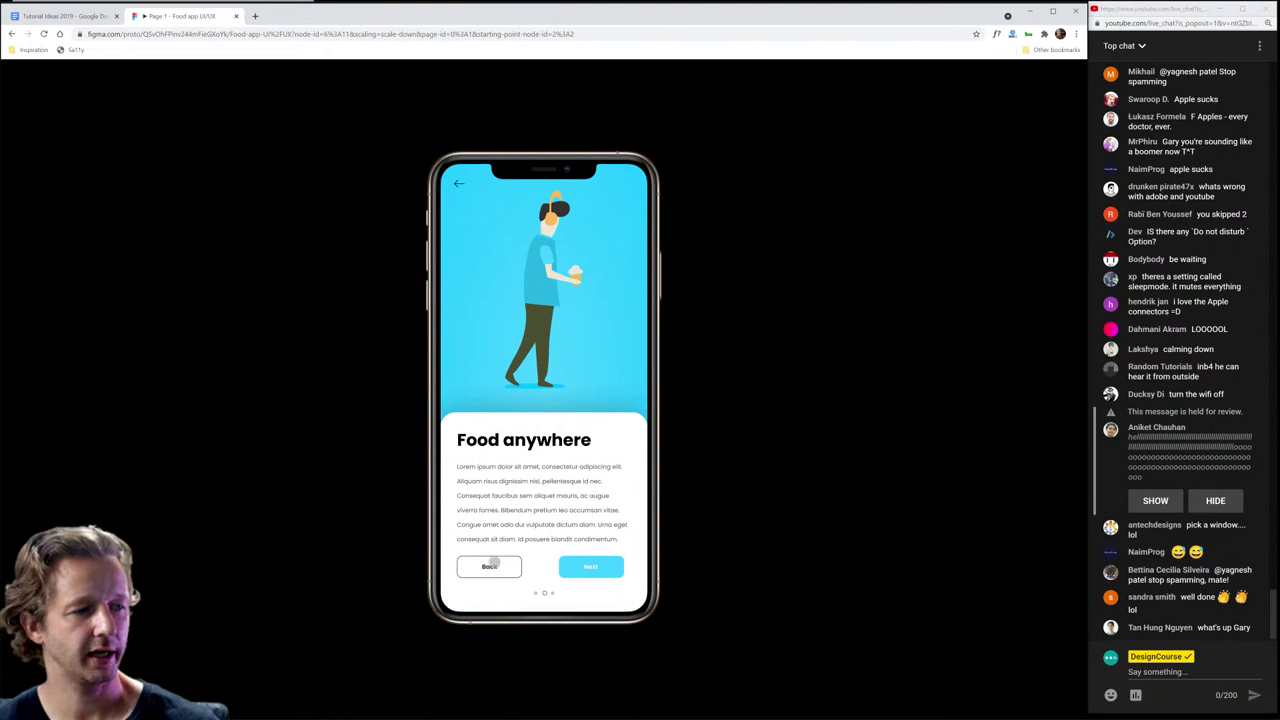
{"action": "left_click", "coordinate": [562, 577]}
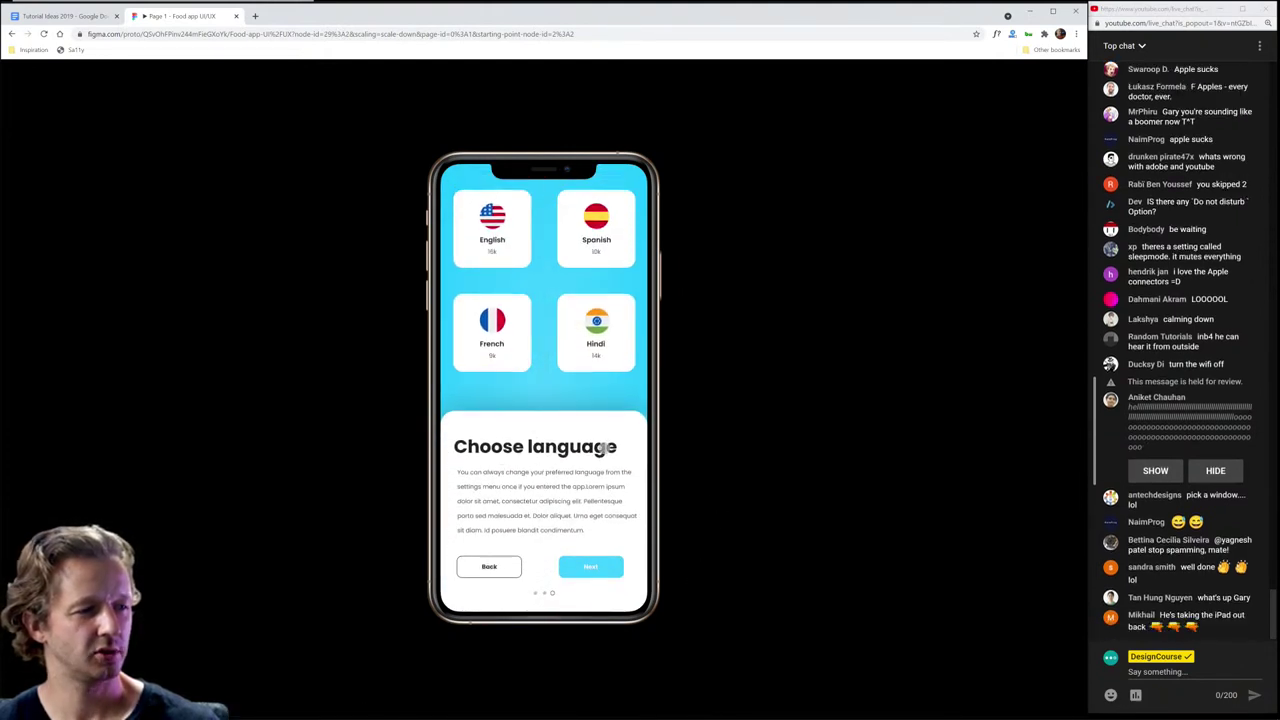
{"action": "left_click", "coordinate": [476, 222]}
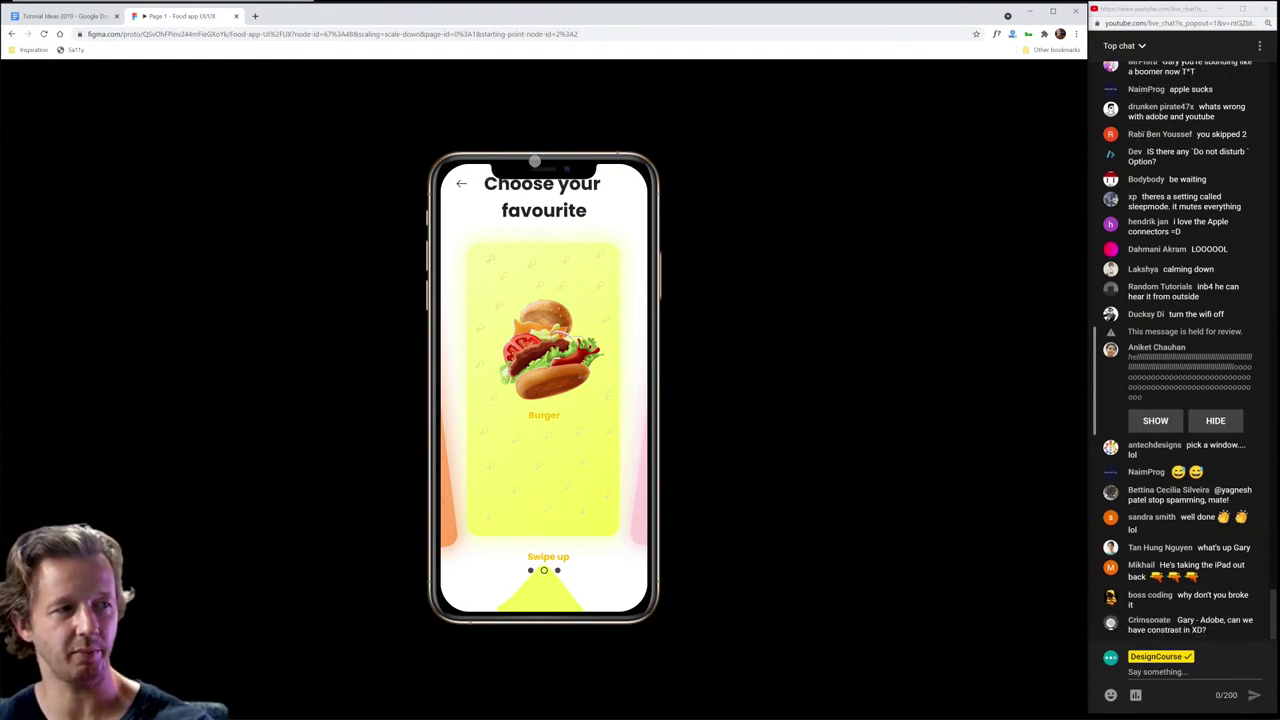
Step: Choose the Burger favourite, continue to the Burger home screen and try to scroll its category row sideways
{"action": "left_click", "coordinate": [536, 389]}
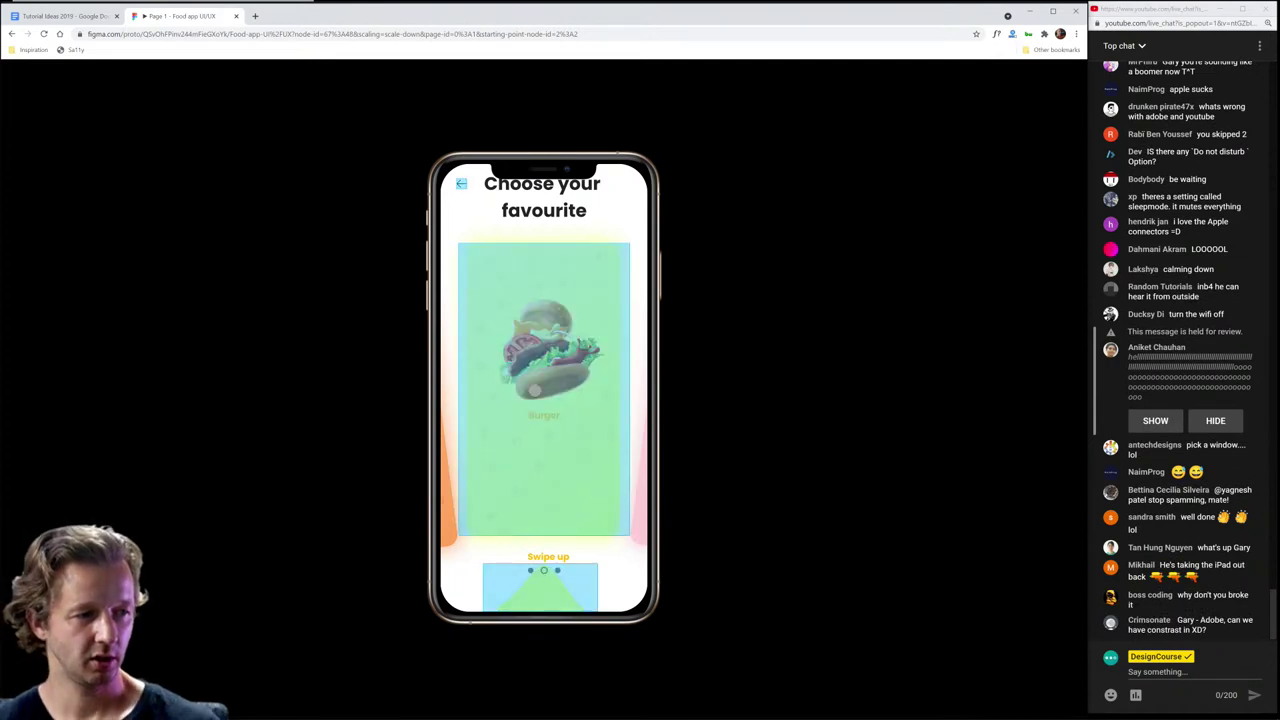
{"action": "left_click", "coordinate": [536, 391]}
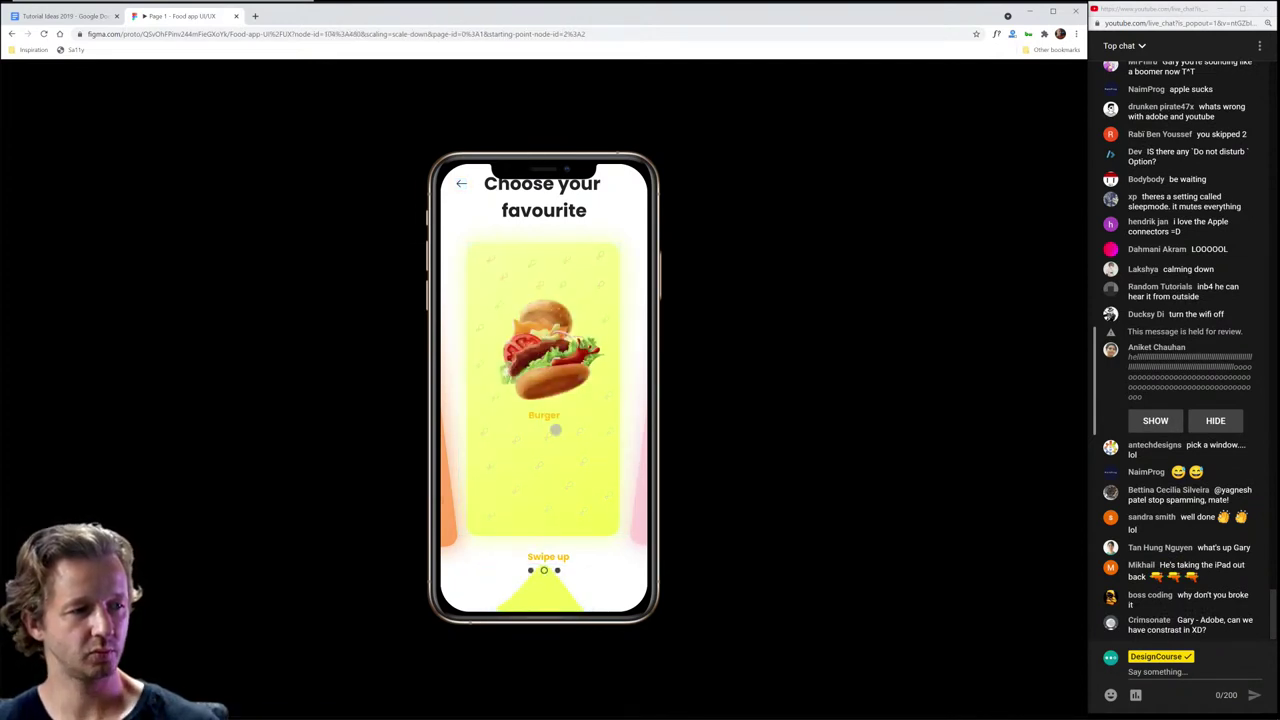
{"action": "left_click", "coordinate": [542, 270]}
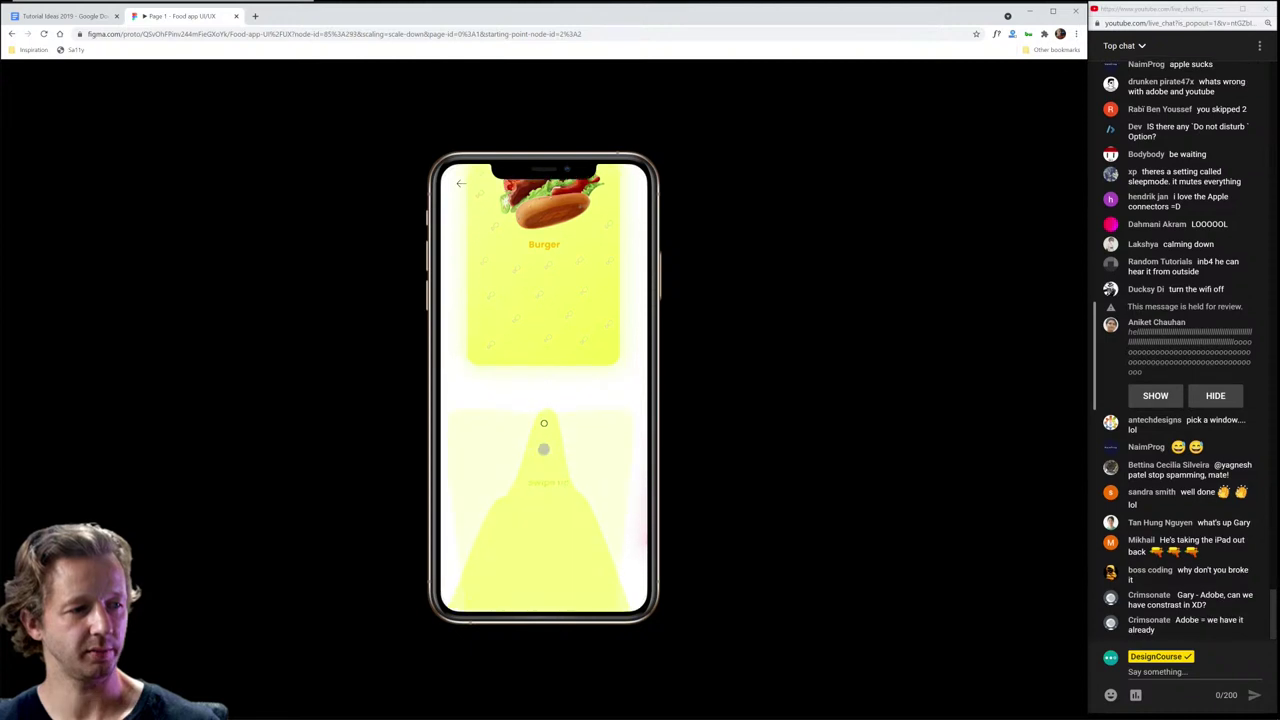
{"action": "left_click", "coordinate": [571, 397]}
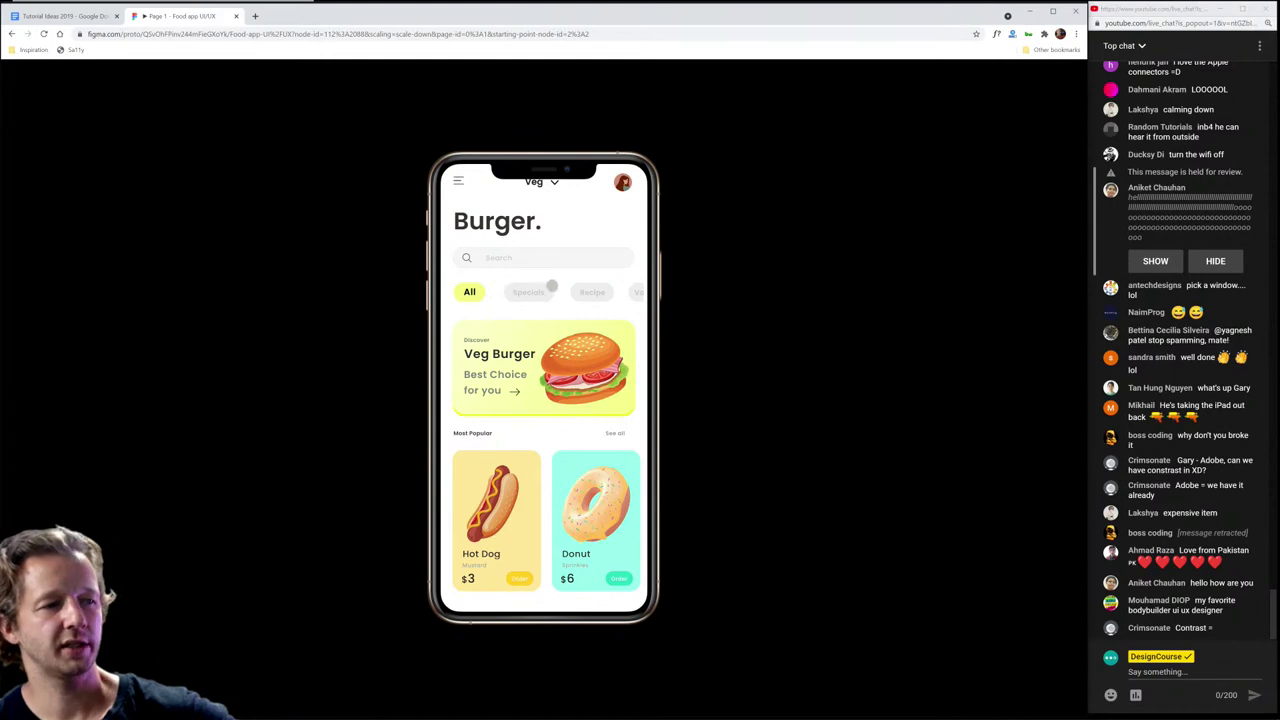
{"action": "left_click_drag", "start_coordinate": [564, 286], "coordinate": [494, 287]}
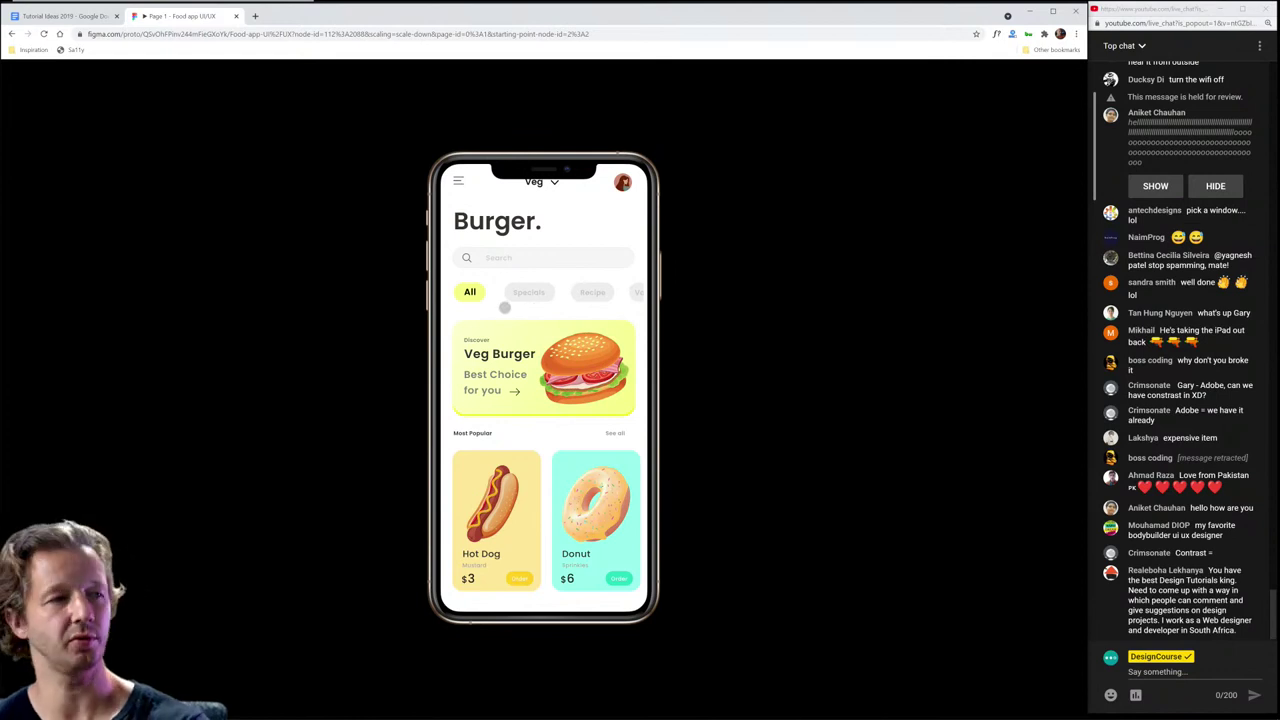
Step: Capture a screenshot of the phone mockup showing the Burger screen and switch to the Adobe XD document with the bot cards
{"action": "key", "text": "Print"}
{"action": "left_click_drag", "start_coordinate": [393, 128], "coordinate": [692, 620]}
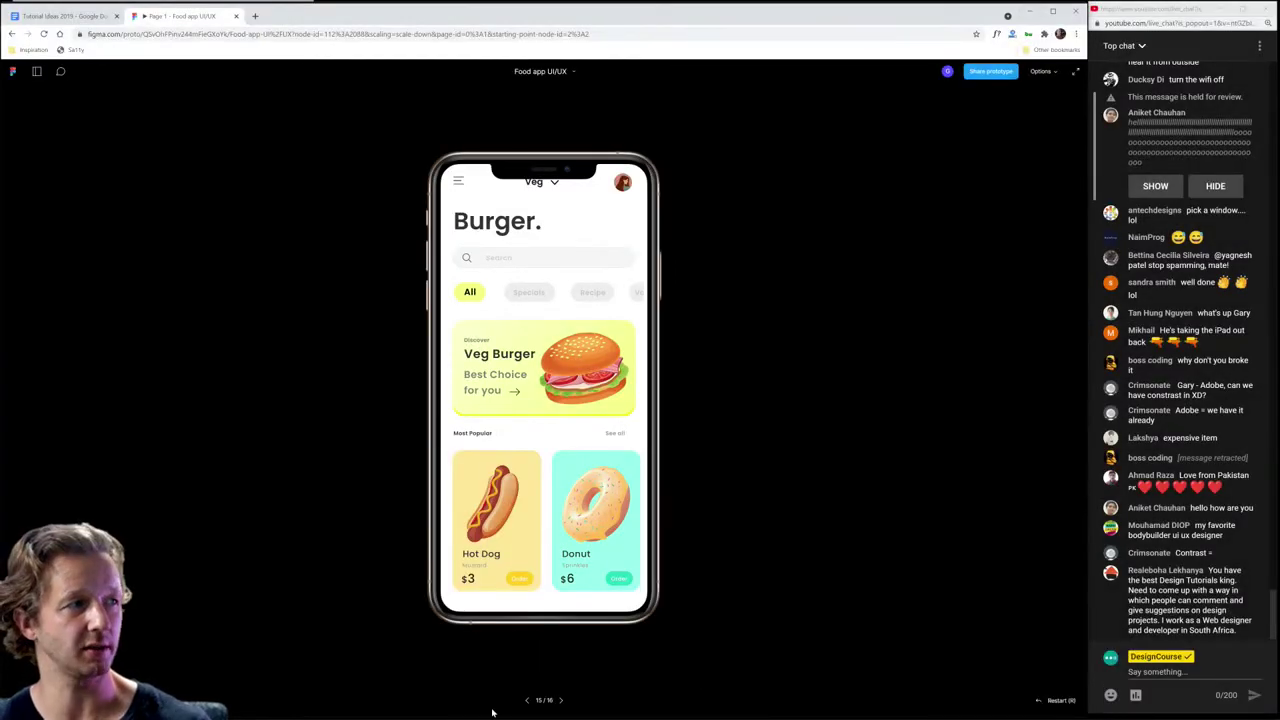
{"action": "left_click", "coordinate": [340, 710]}
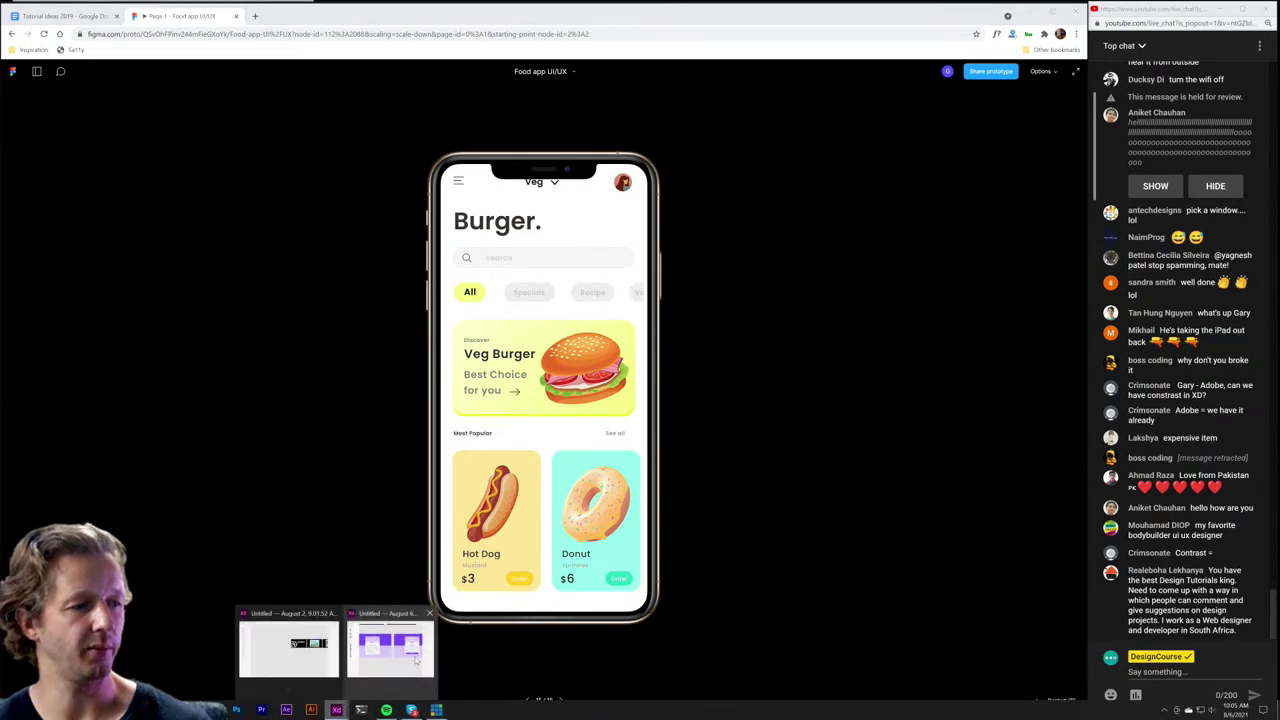
{"action": "left_click", "coordinate": [390, 645]}
Step: Paste the phone screenshot below the original bot card and place a duplicate beside it
{"action": "scroll", "coordinate": [559, 574], "scroll_direction": "down", "scroll_amount": 3}
{"action": "scroll", "coordinate": [559, 574], "scroll_direction": "down", "scroll_amount": 2}
{"action": "left_click_drag", "start_coordinate": [559, 574], "coordinate": [645, 256]}
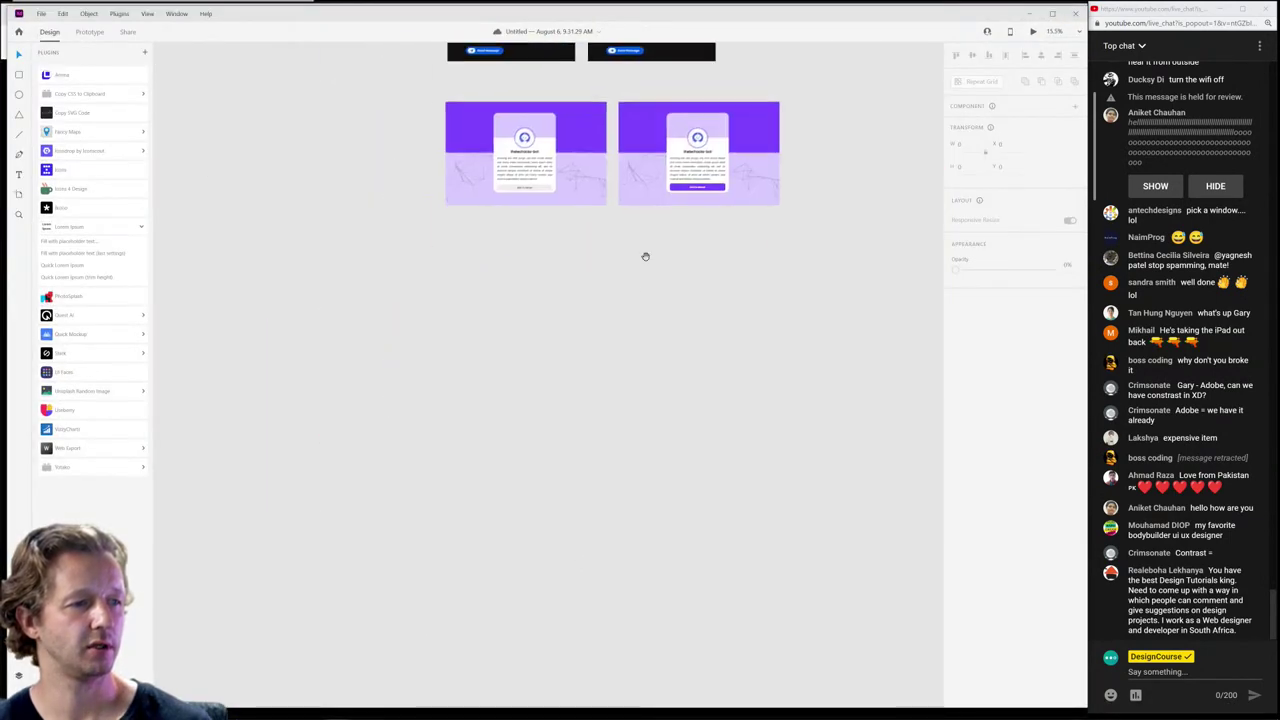
{"action": "key", "text": "ctrl+v"}
{"action": "left_click_drag", "start_coordinate": [551, 353], "coordinate": [484, 282]}
{"action": "key", "text": "ctrl+d"}
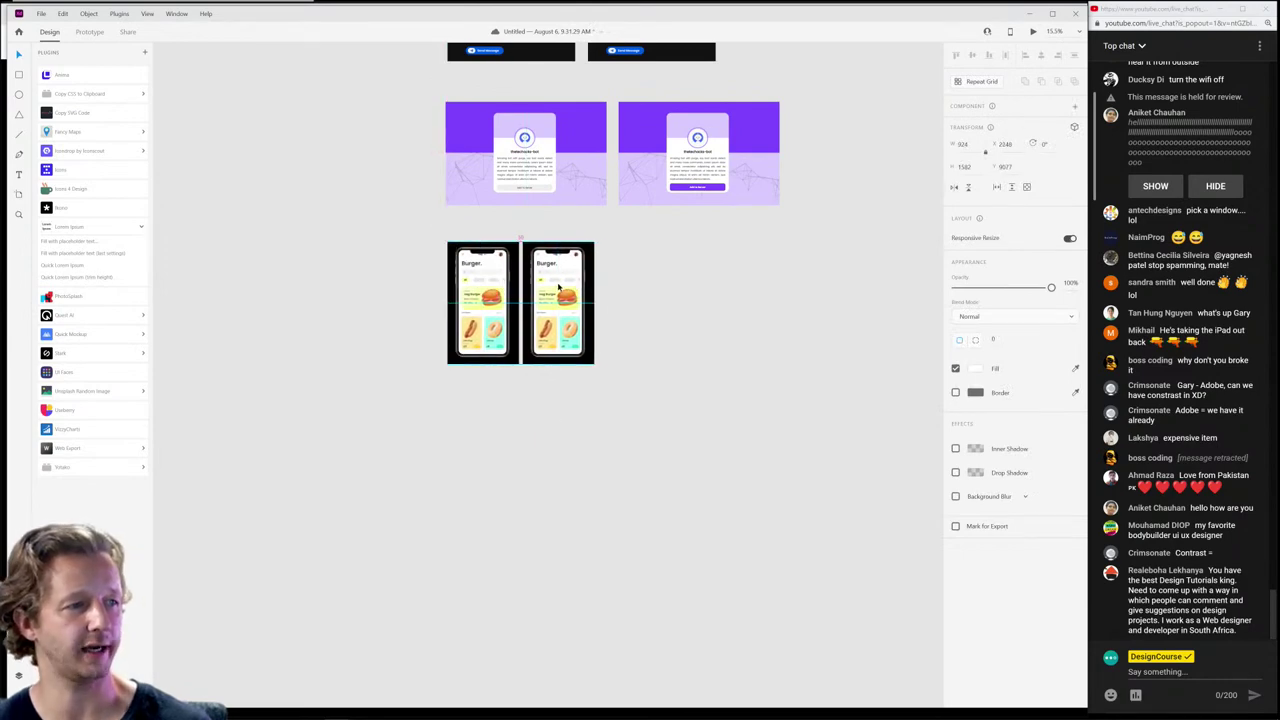
Step: Draw a rectangle about 450 by 93 over the Specials and Recipe category chips on the duplicated phone screenshot
{"action": "scroll", "coordinate": [484, 282], "scroll_direction": "up", "scroll_amount": 8}
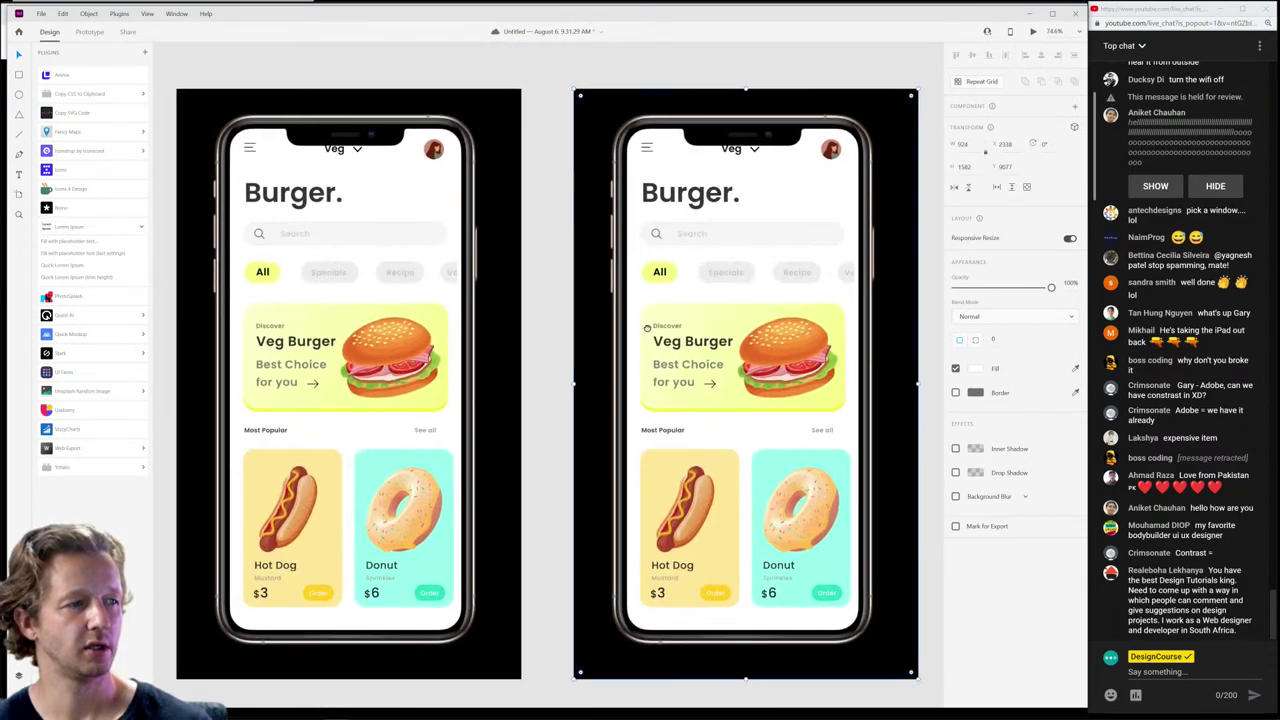
{"action": "left_click_drag", "start_coordinate": [647, 328], "coordinate": [600, 331]}
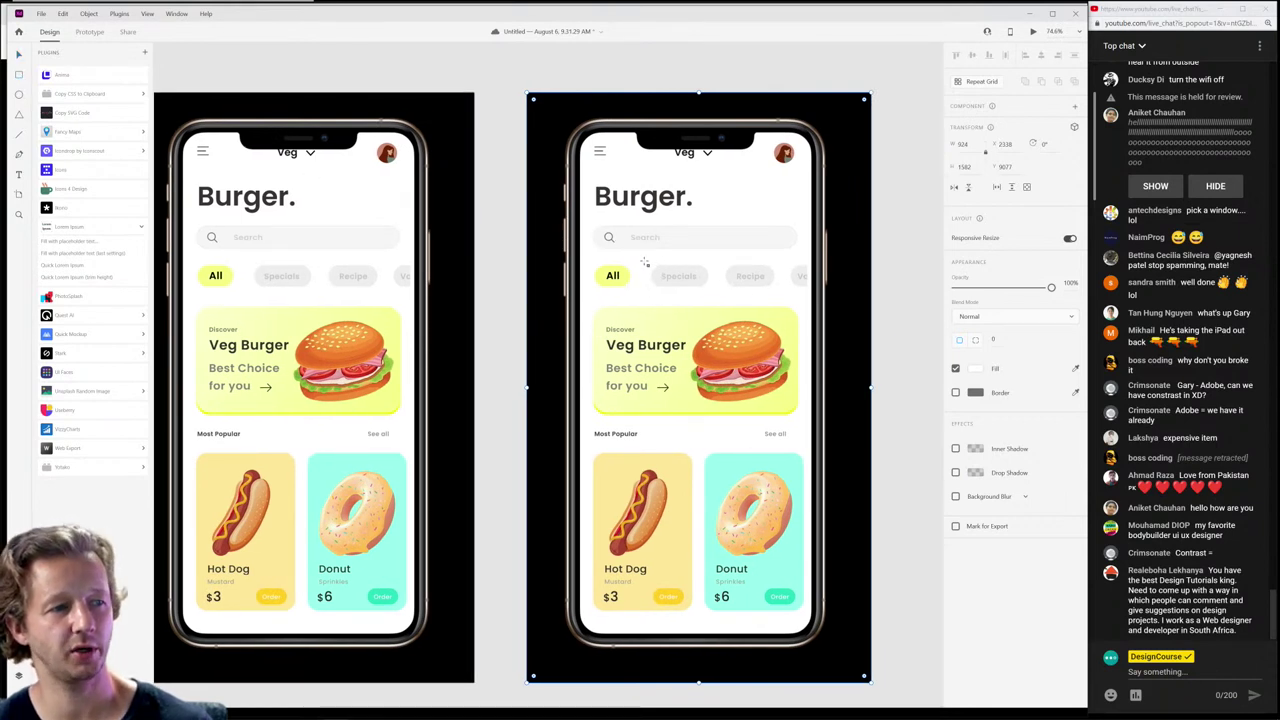
{"action": "key", "text": "r"}
{"action": "left_click_drag", "start_coordinate": [645, 262], "coordinate": [812, 296]}
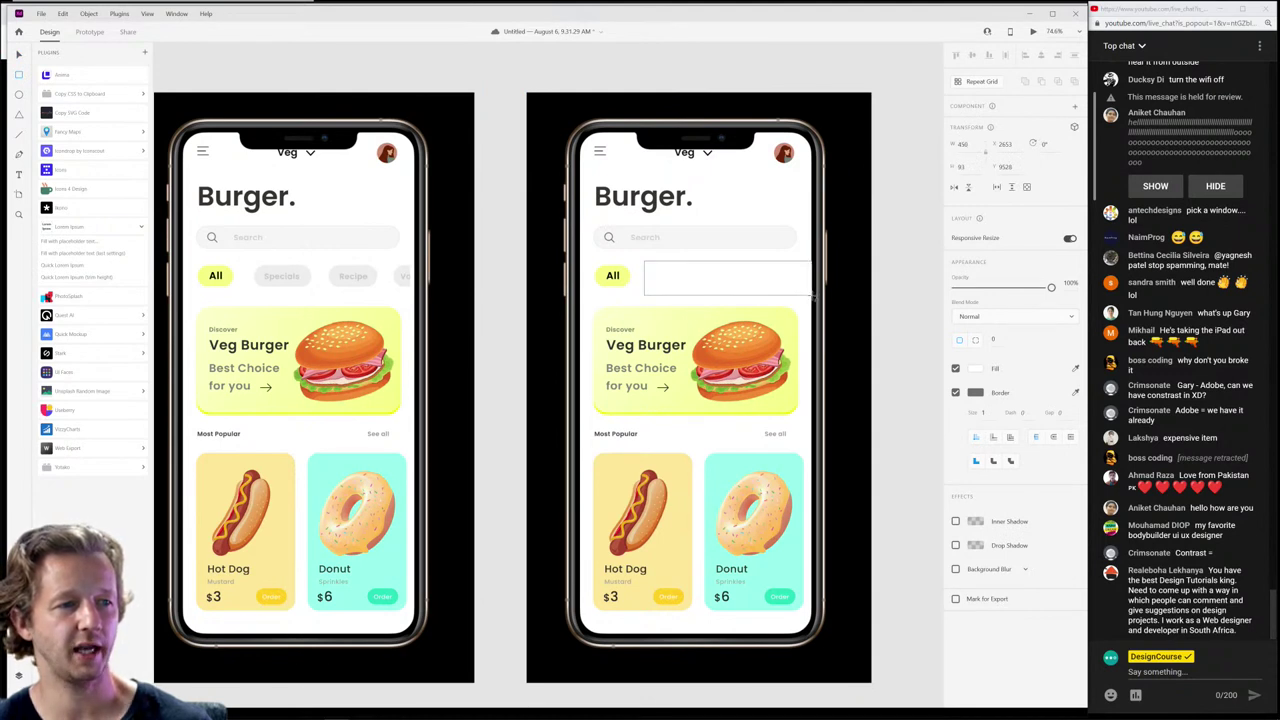
Step: Finish the white rectangle covering the Specials and Recipe chips at about 446 by 93 and remove its border
{"action": "left_click_drag", "start_coordinate": [812, 296], "coordinate": [812, 296]}
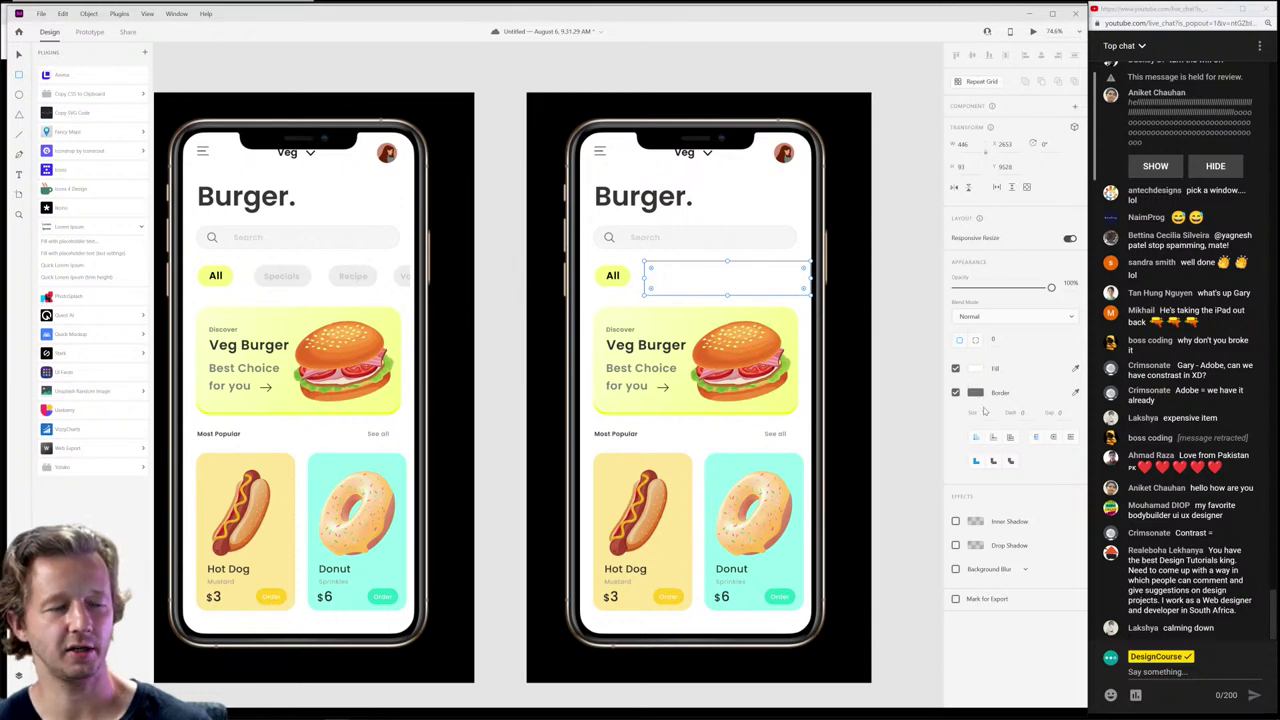
{"action": "left_click", "coordinate": [956, 393]}
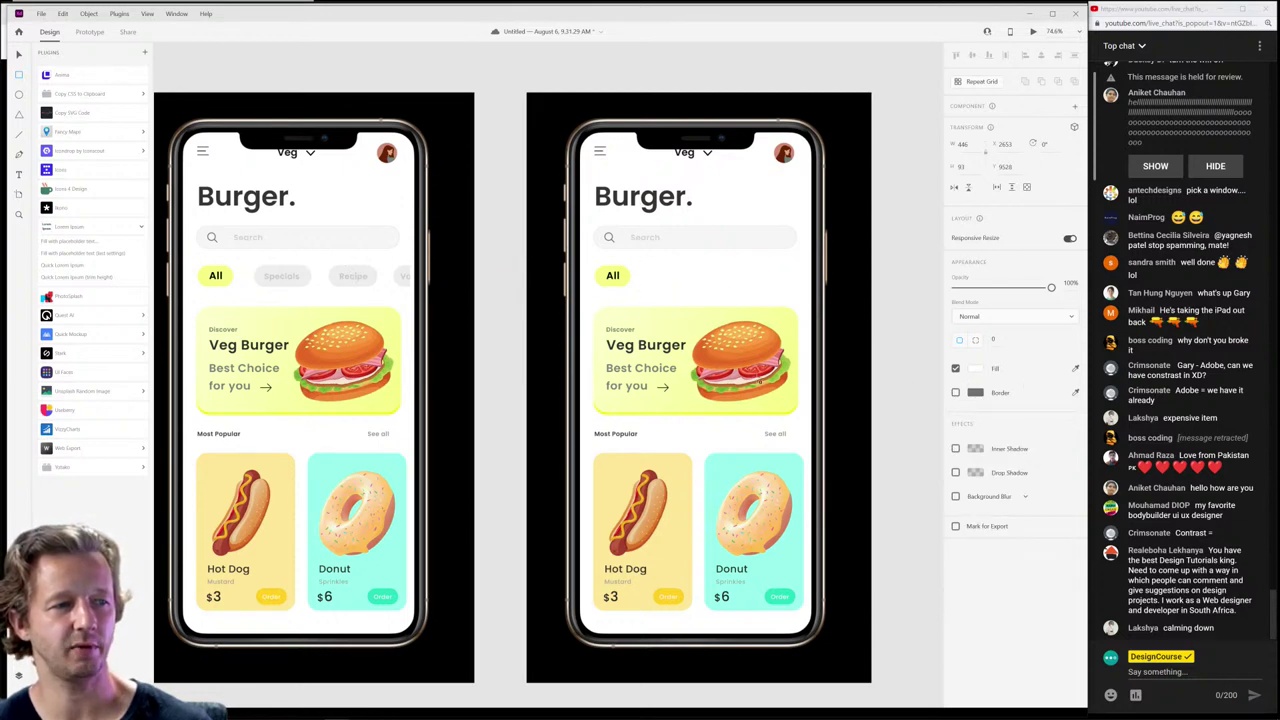
{"action": "left_click", "coordinate": [243, 76]}
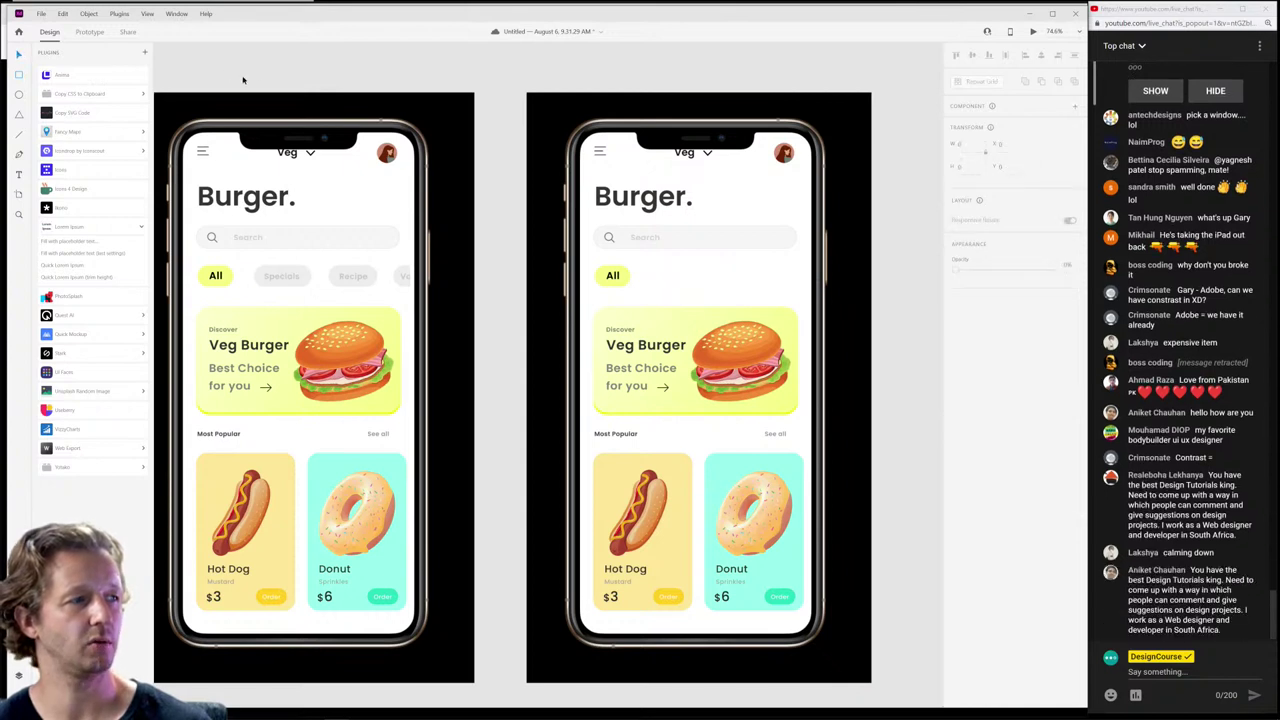
Step: Add a "Specials" text label in black on the covered area and place it just beside the All chip
{"action": "left_click", "coordinate": [644, 278]}
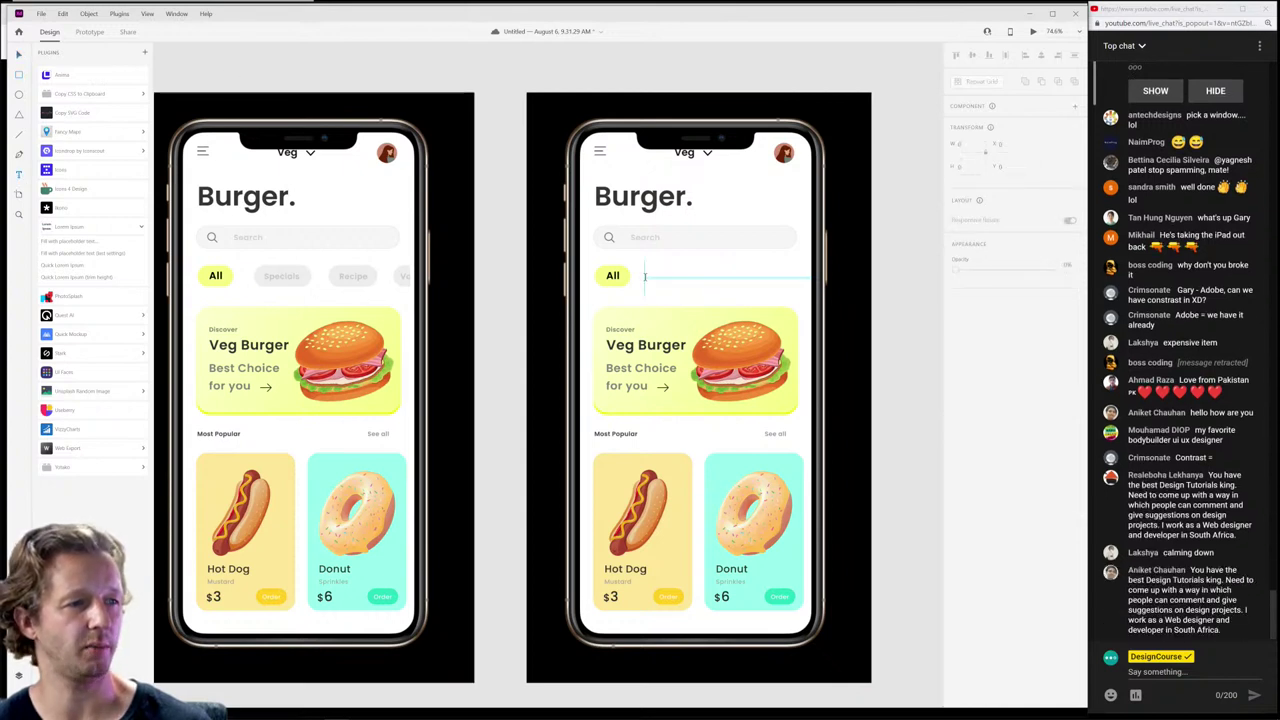
{"action": "type", "text": "Specials"}
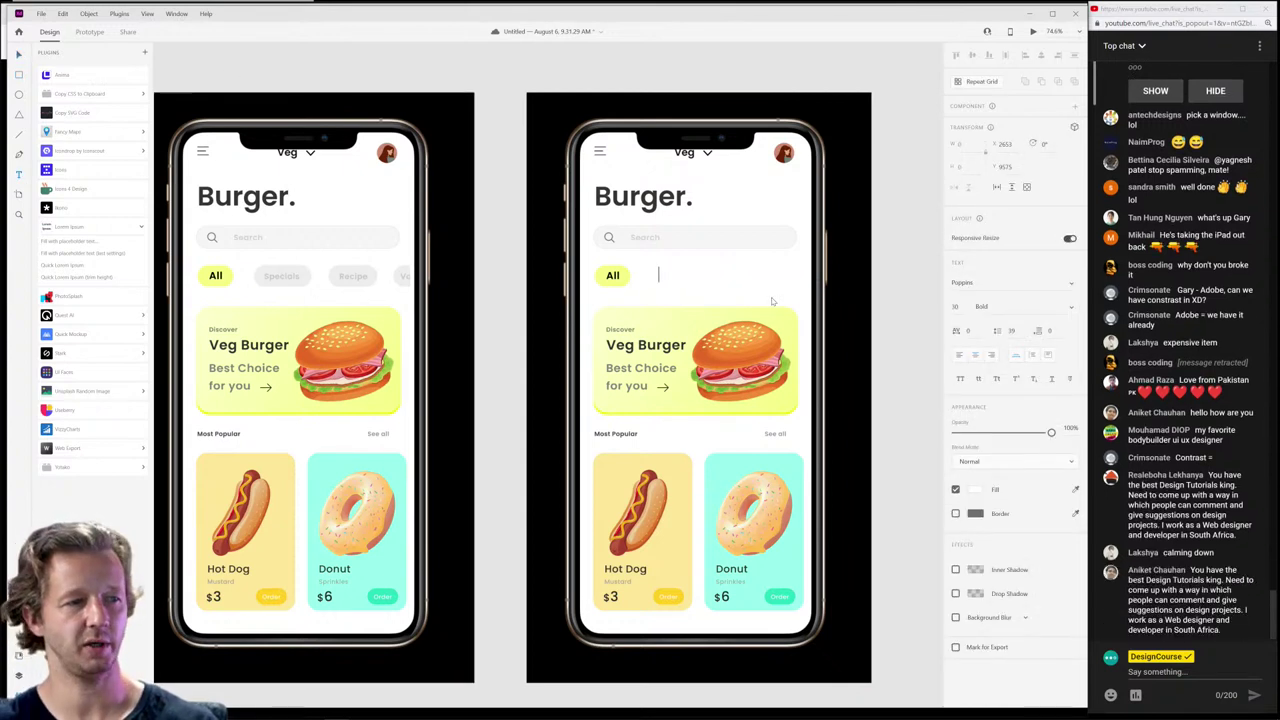
{"action": "key", "text": "Escape"}
{"action": "left_click", "coordinate": [975, 489]}
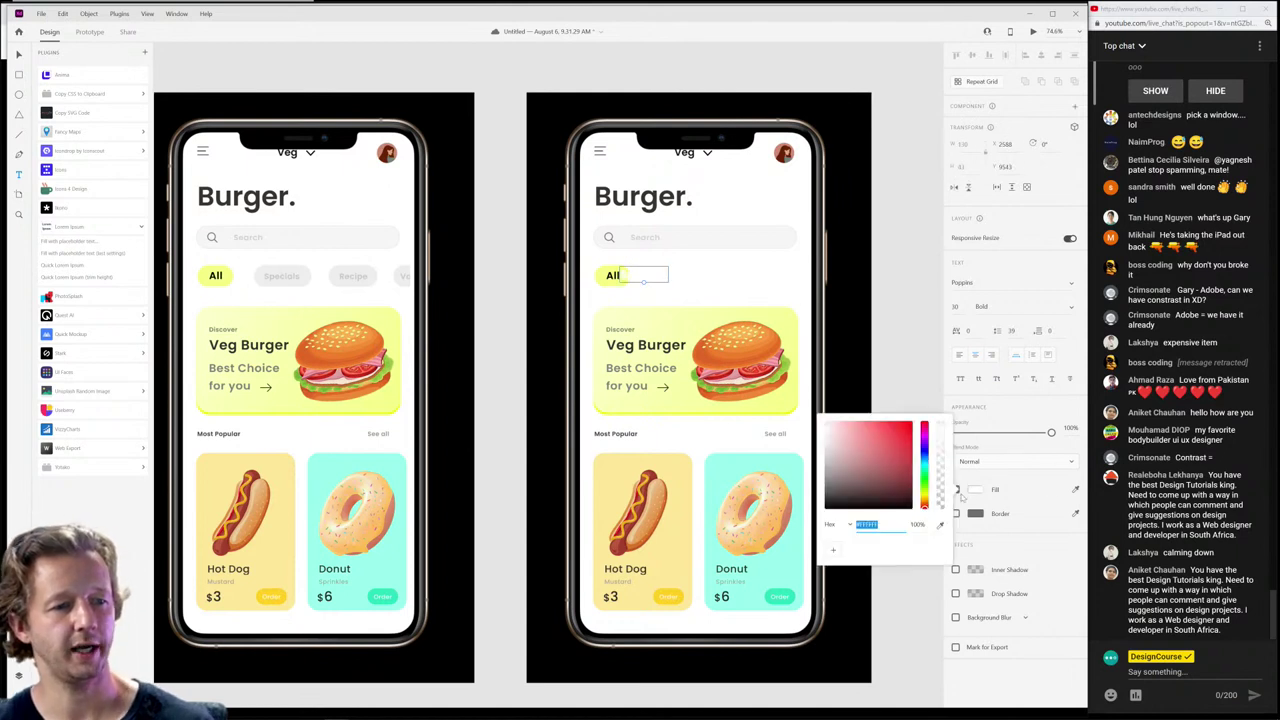
{"action": "left_click_drag", "start_coordinate": [860, 470], "coordinate": [787, 556]}
{"action": "key", "text": "Escape"}
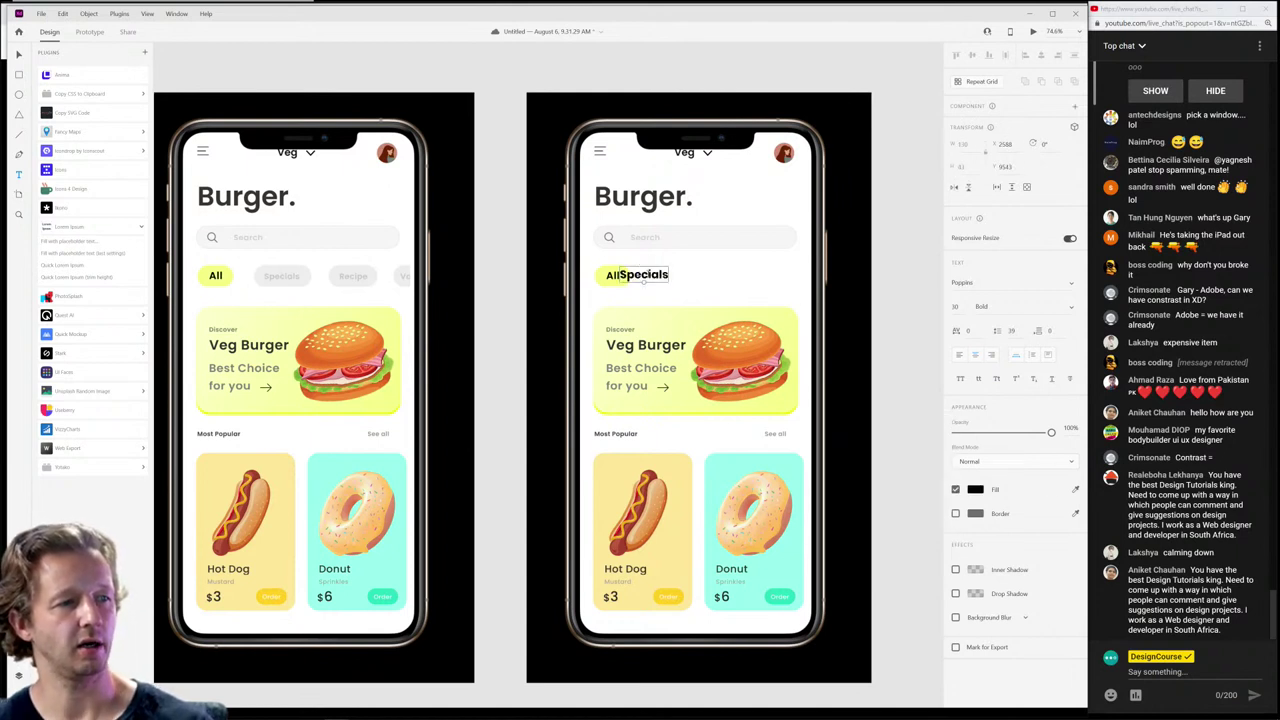
{"action": "left_click_drag", "start_coordinate": [641, 280], "coordinate": [660, 280]}
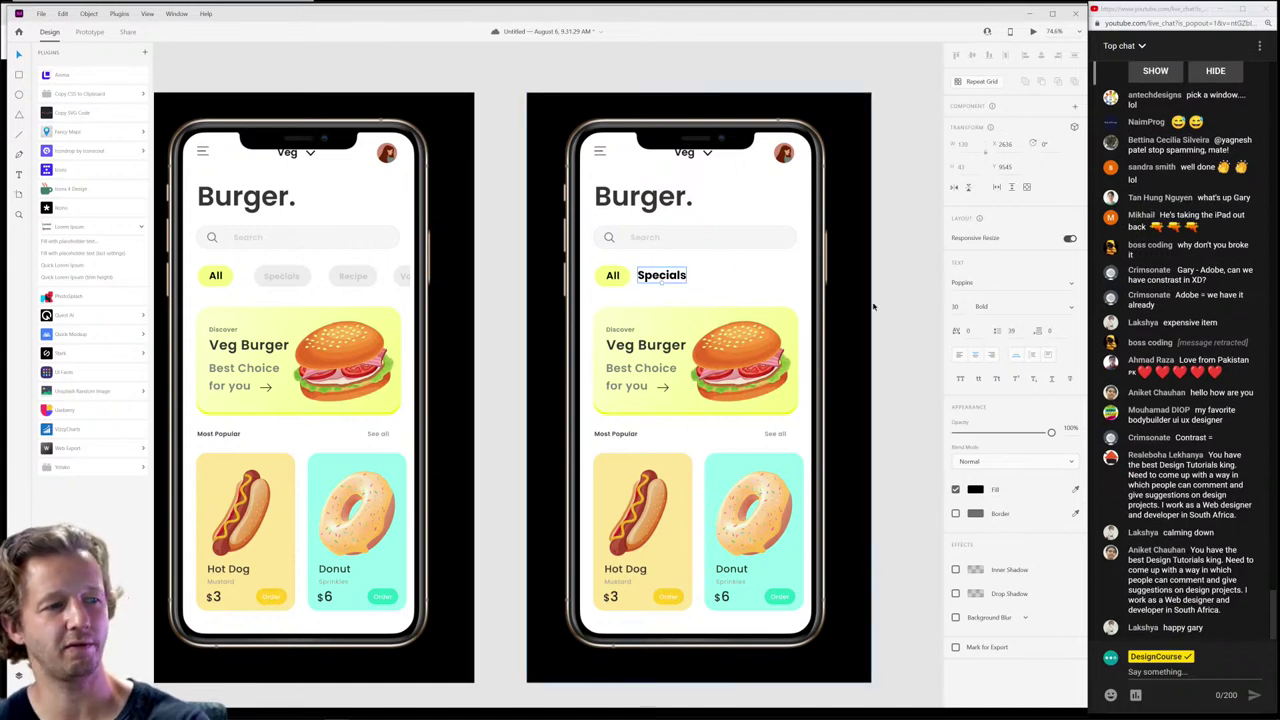
Step: Restyle the new Specials label as Poppins Regular at size 28 and shift it farther from the All chip
{"action": "key", "text": "shift+Tab"}
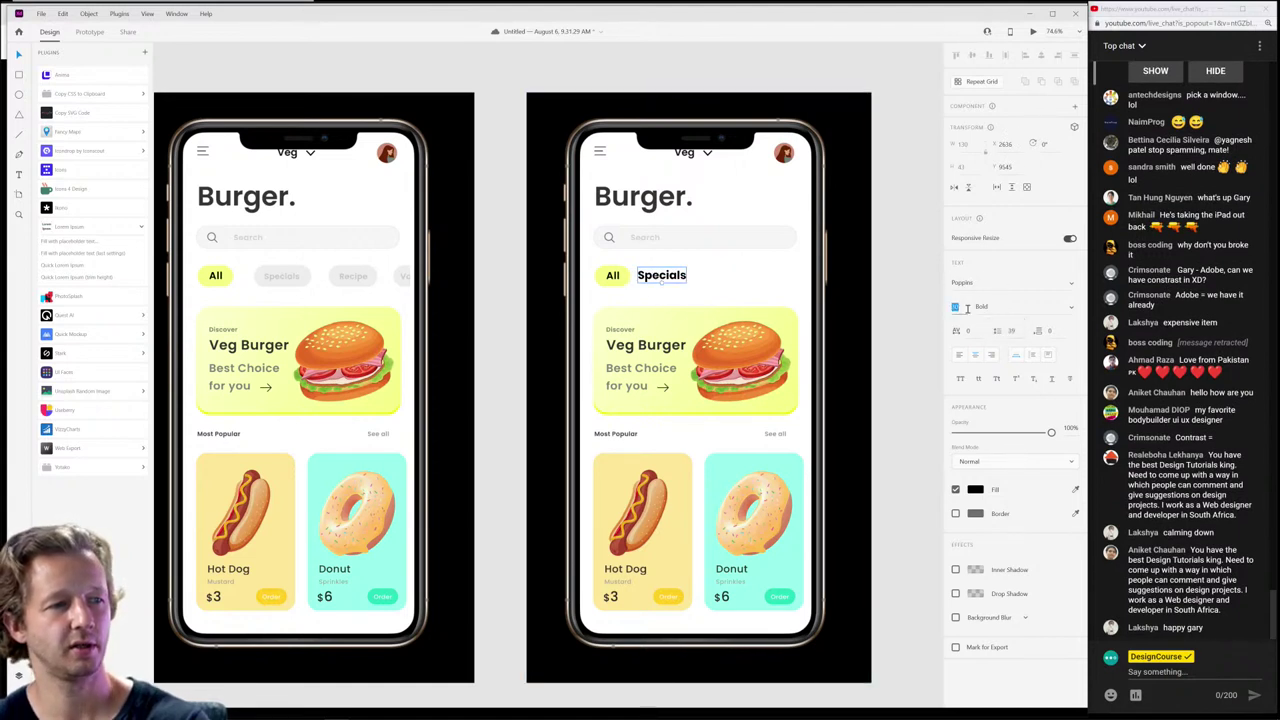
{"action": "left_click", "coordinate": [1069, 286]}
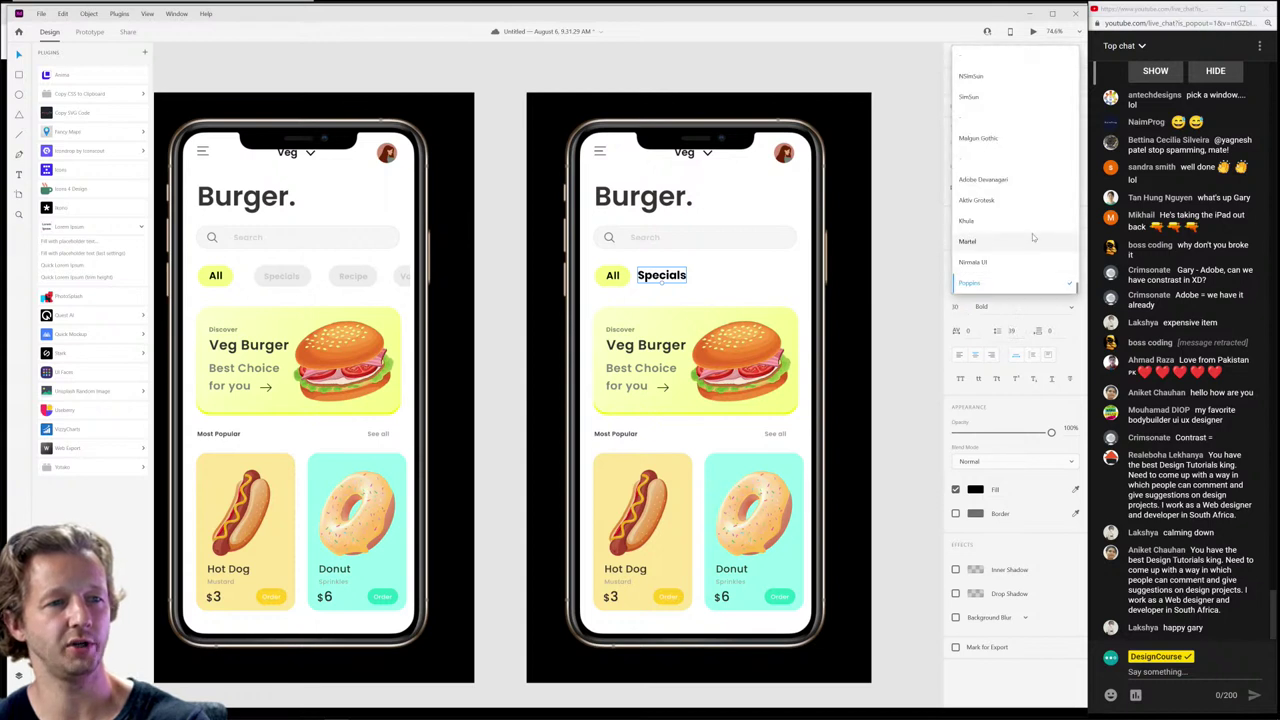
{"action": "left_click", "coordinate": [1016, 304]}
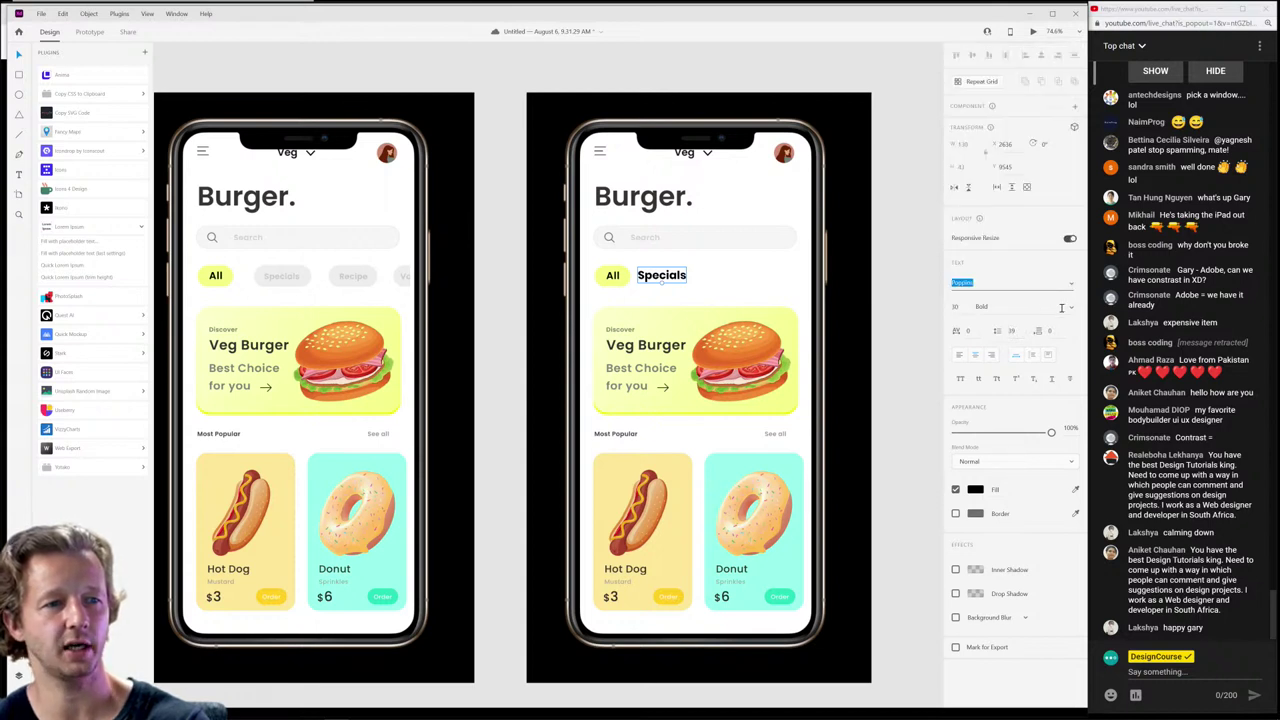
{"action": "left_click", "coordinate": [1070, 309]}
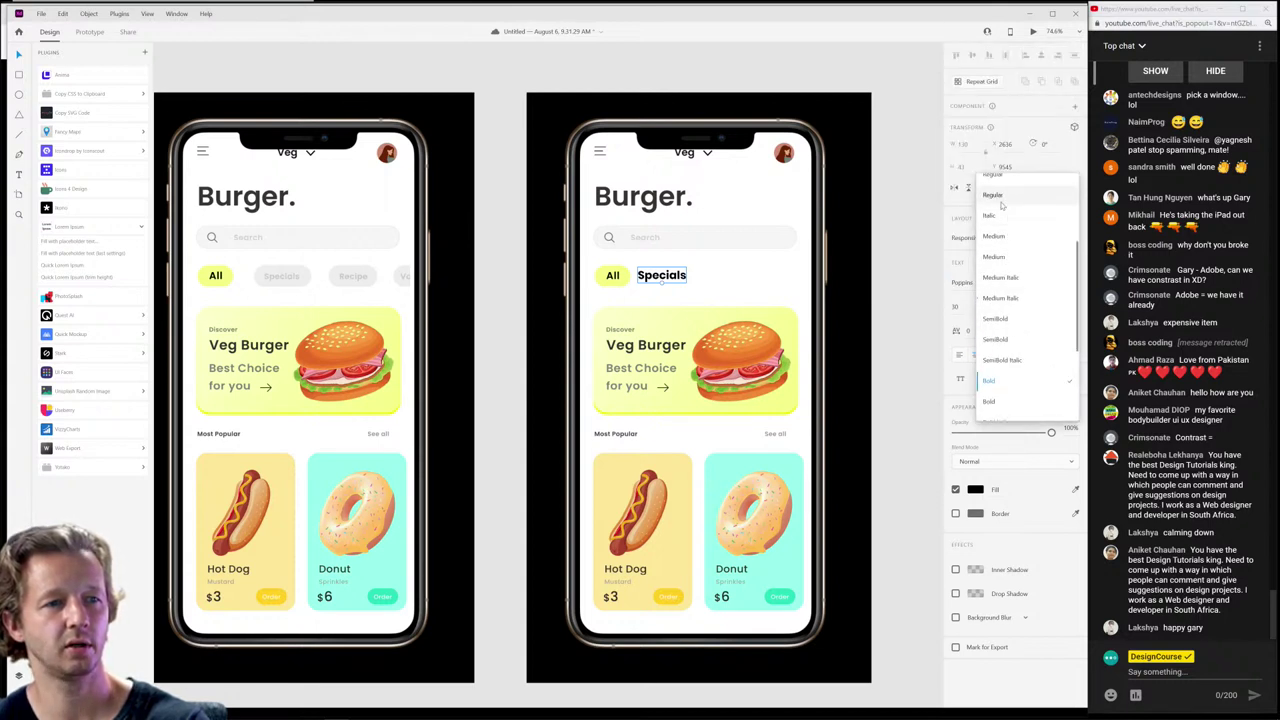
{"action": "left_click", "coordinate": [995, 186]}
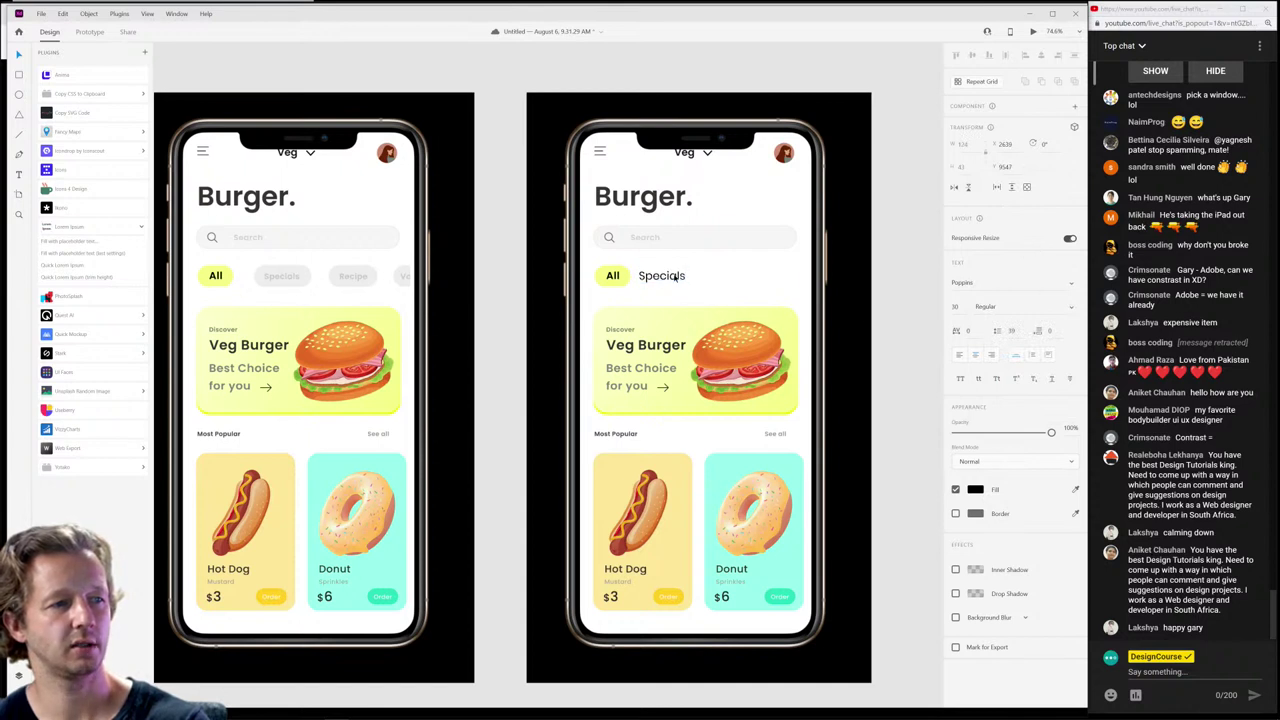
{"action": "left_click", "coordinate": [958, 306]}
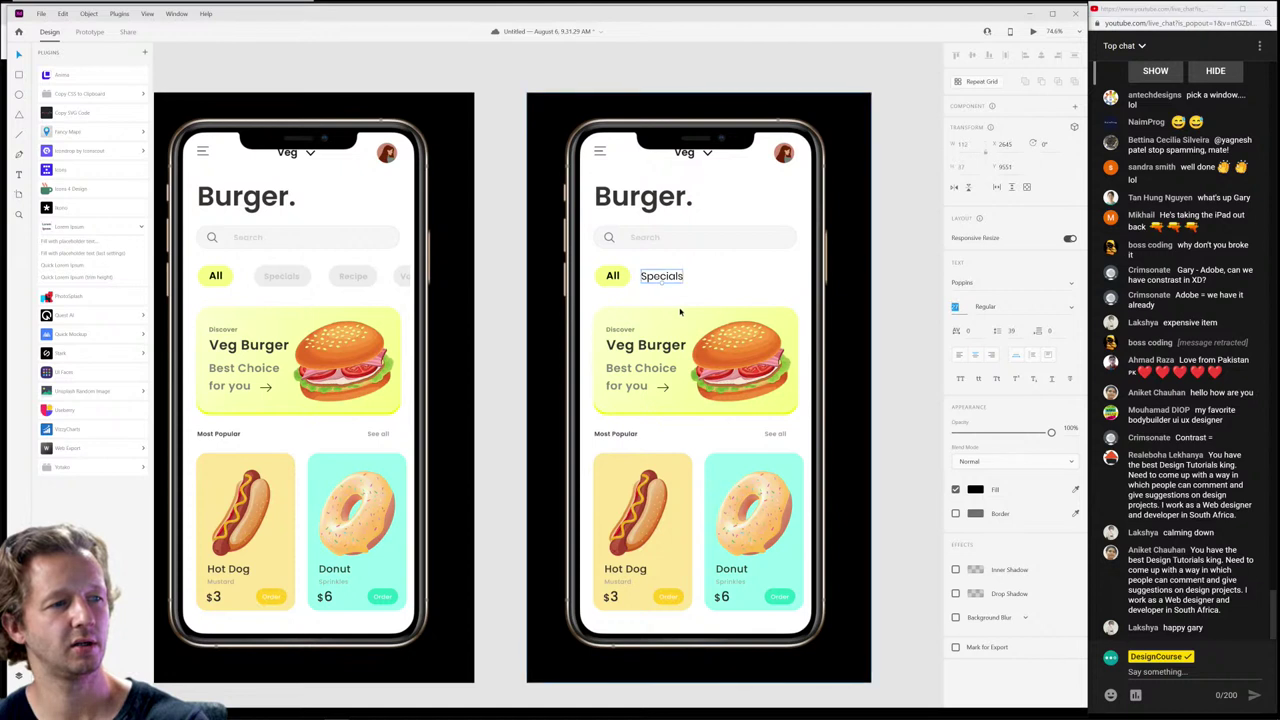
{"action": "left_click_drag", "start_coordinate": [673, 285], "coordinate": [674, 278]}
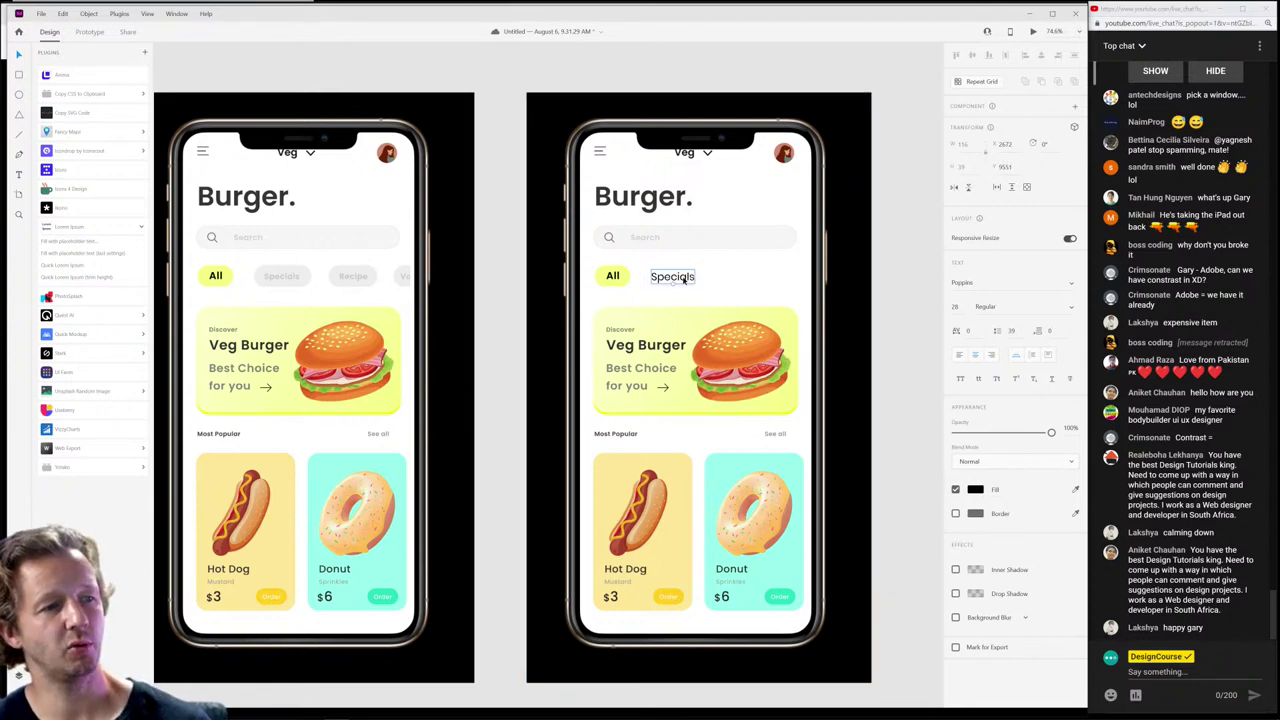
Step: Duplicate the Specials label alongside itself in the category row and change the copy's text to "Recipe"
{"action": "left_click_drag", "start_coordinate": [657, 279], "coordinate": [713, 278]}
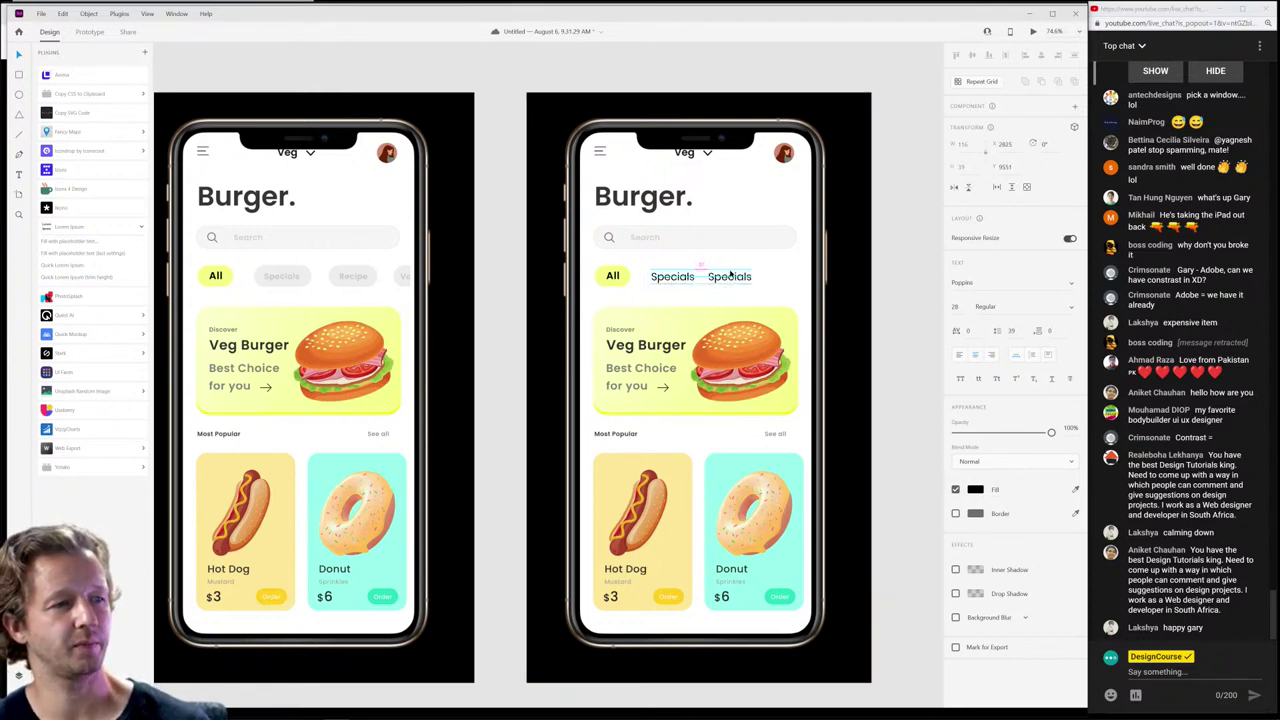
{"action": "double_click", "coordinate": [722, 277]}
{"action": "type", "text": "Recipe"}
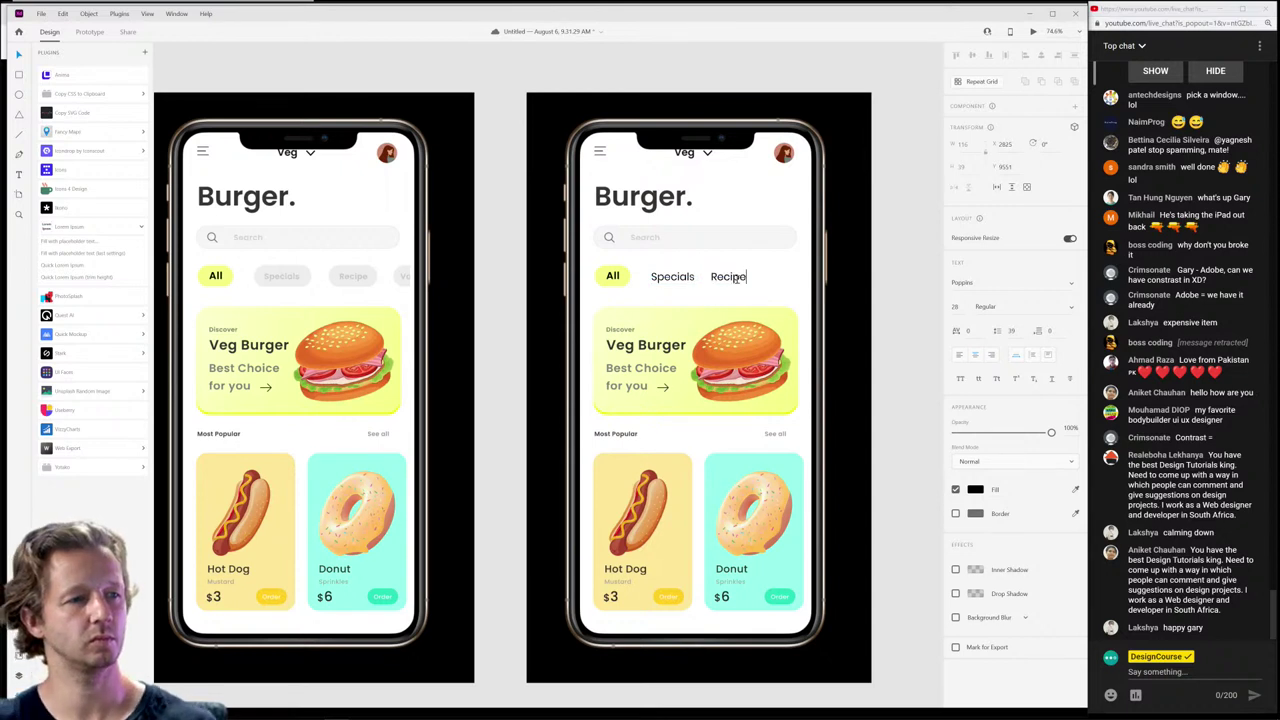
Step: Duplicate the Recipe label to its right in the second mockup's category row and change the copy's text to Menu
{"action": "key", "text": "Escape"}
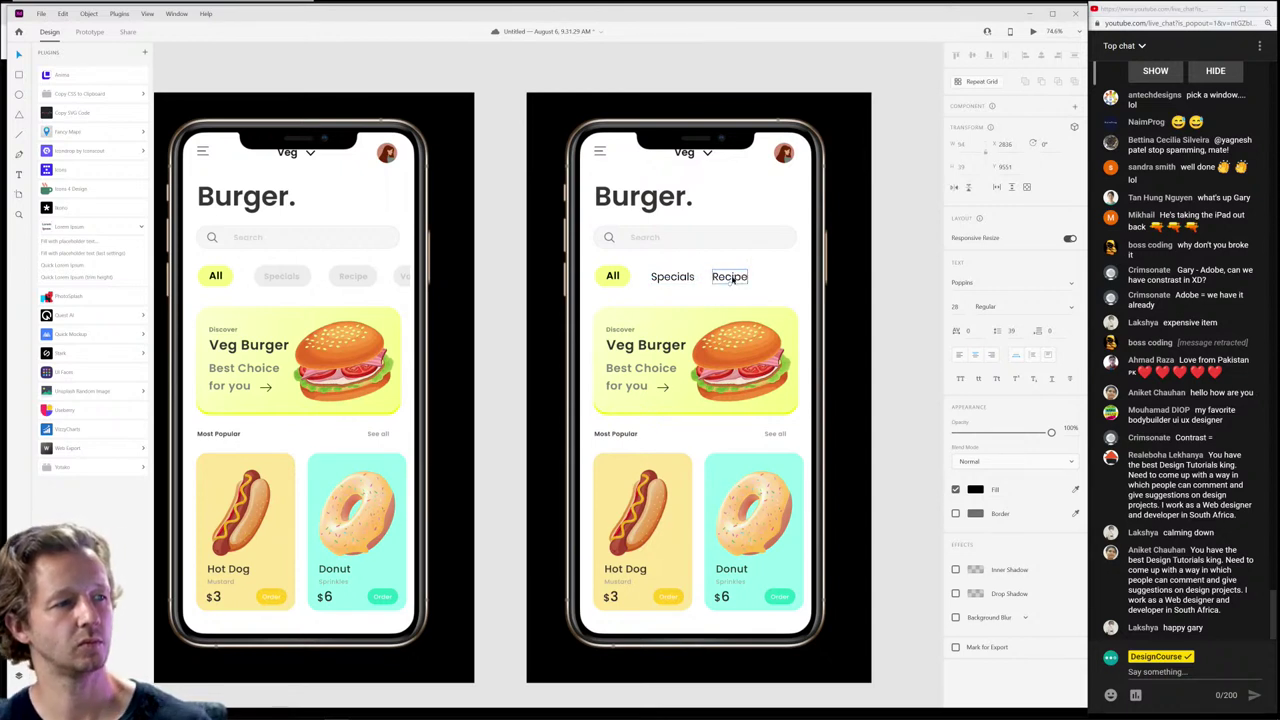
{"action": "left_click_drag", "start_coordinate": [733, 281], "coordinate": [787, 281]}
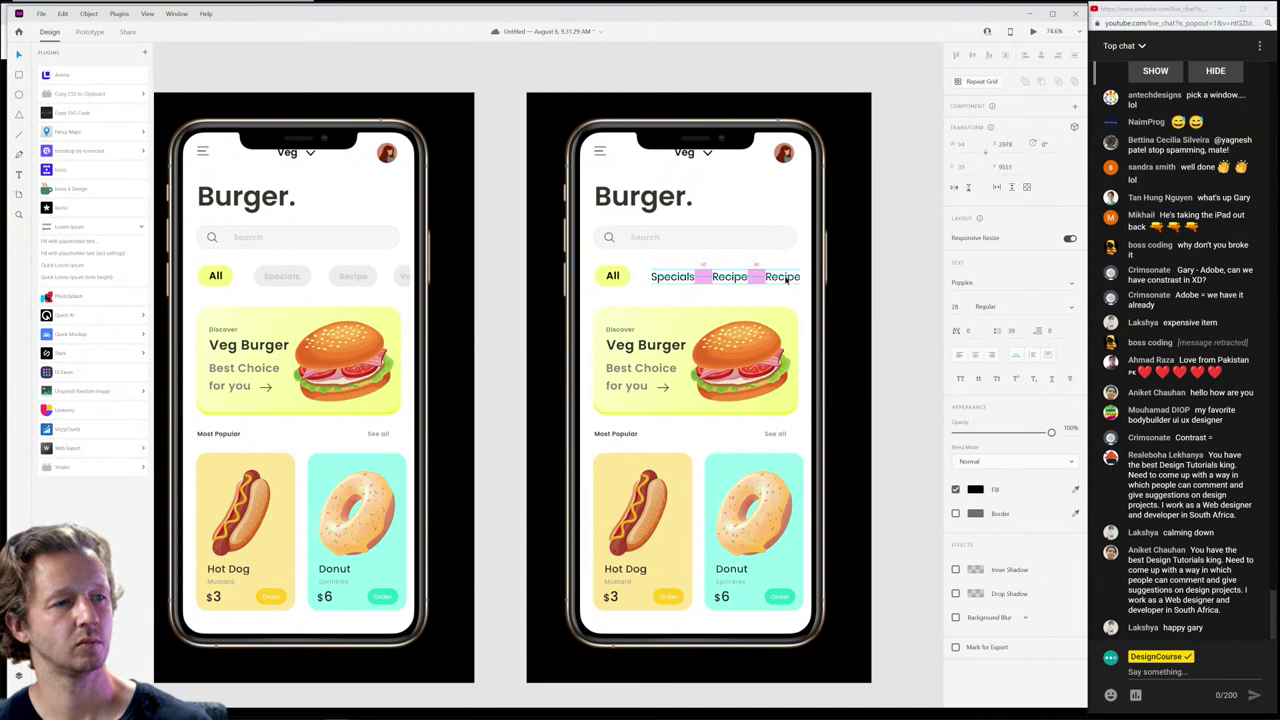
{"action": "double_click", "coordinate": [786, 279]}
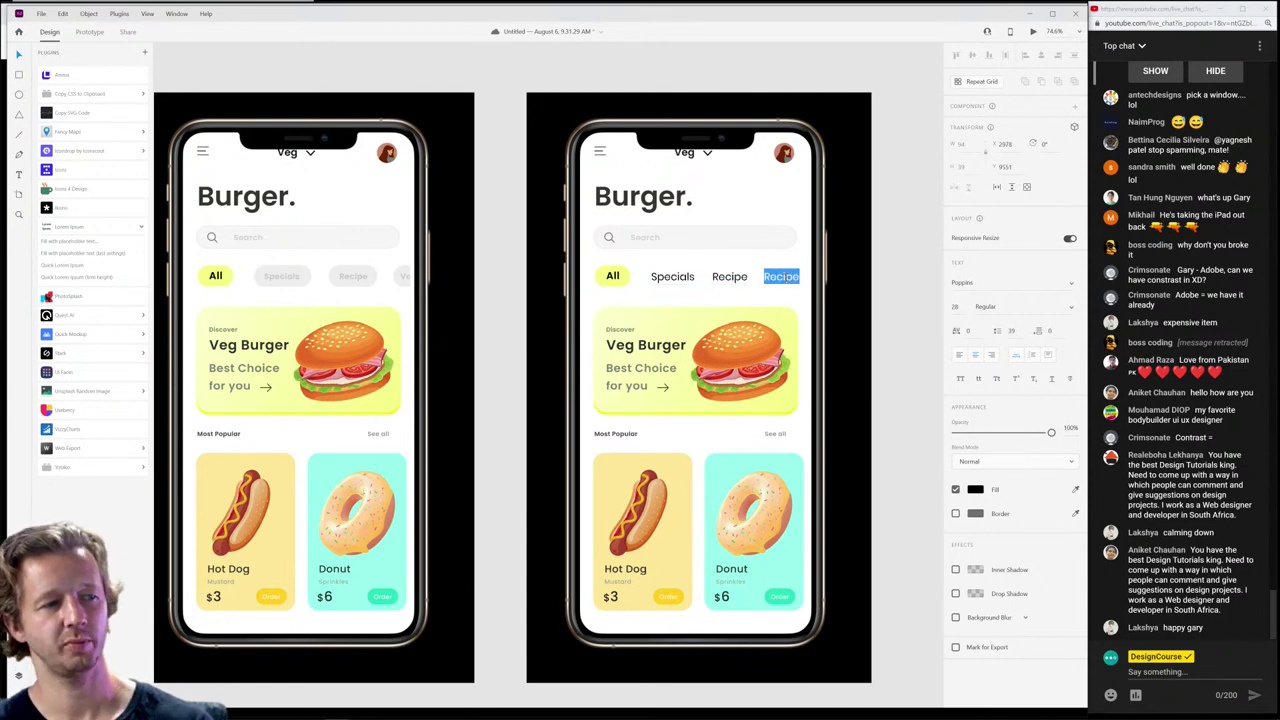
{"action": "type", "text": "Menu"}
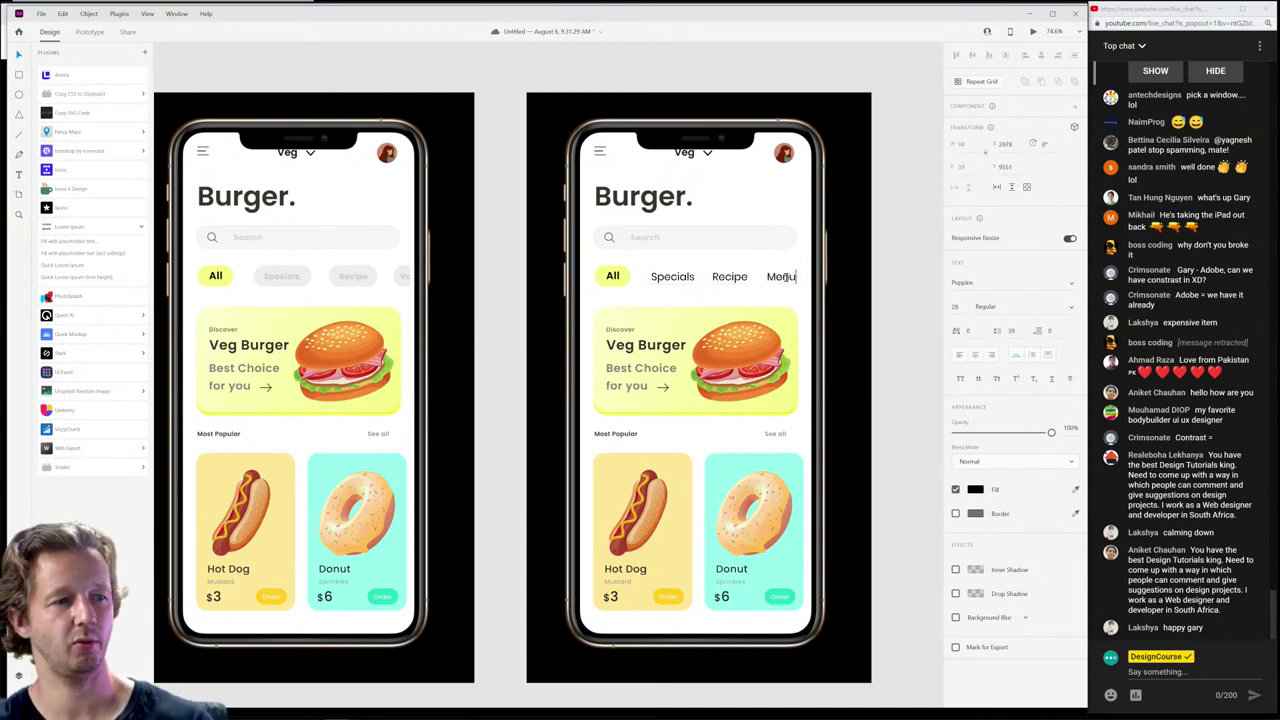
{"action": "key", "text": "Escape"}
{"action": "left_click", "coordinate": [870, 270]}
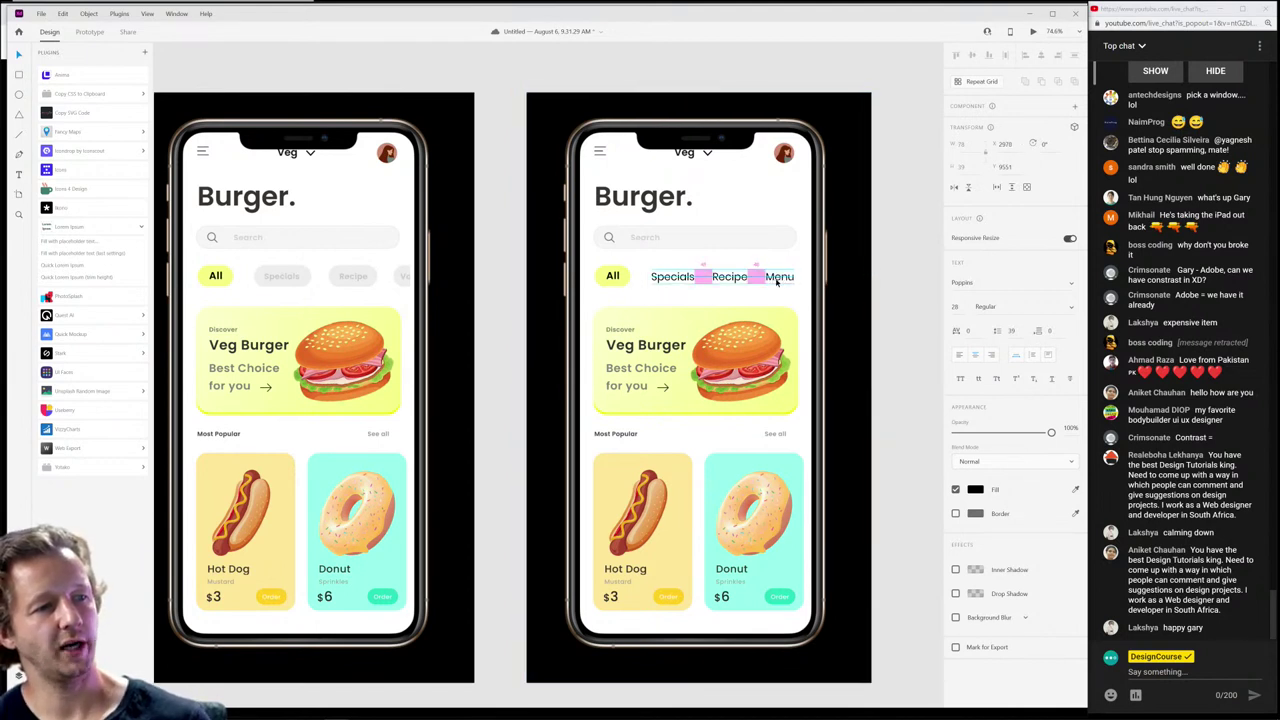
{"action": "left_click", "coordinate": [855, 265]}
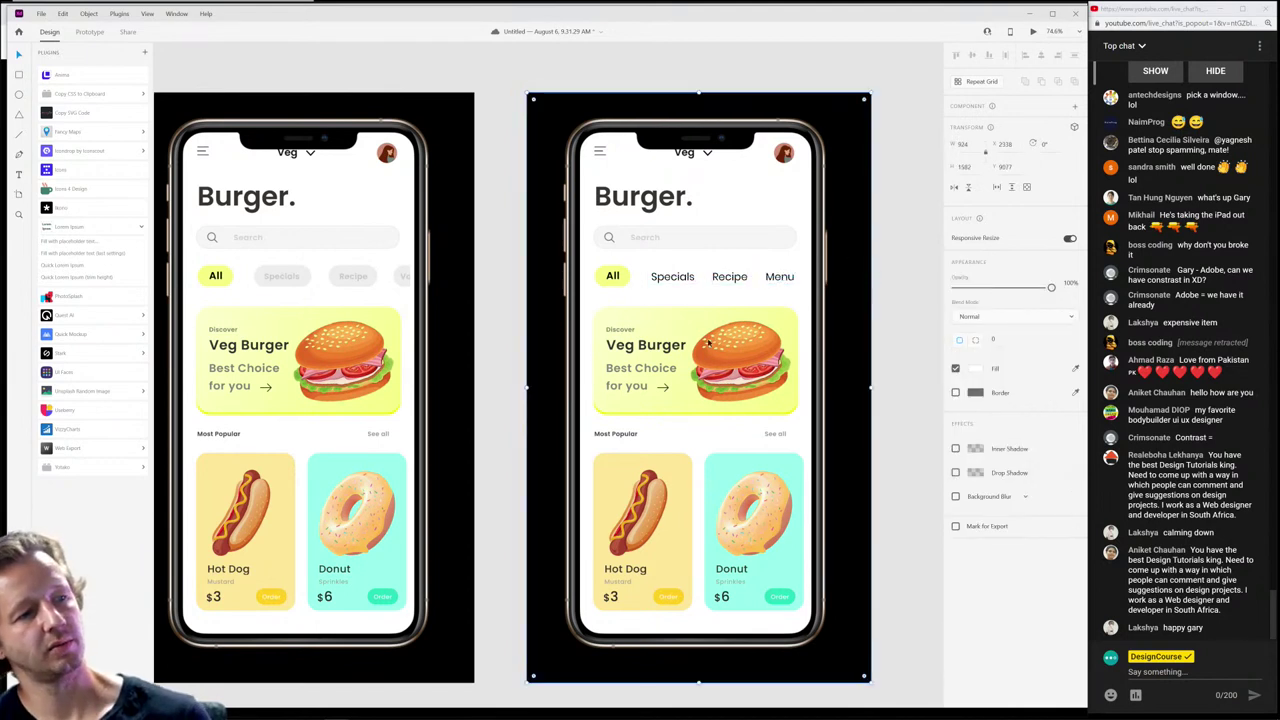
Step: Shift the Specials, Recipe and Menu labels slightly up and left toward the All pill
{"action": "double_click", "coordinate": [668, 276]}
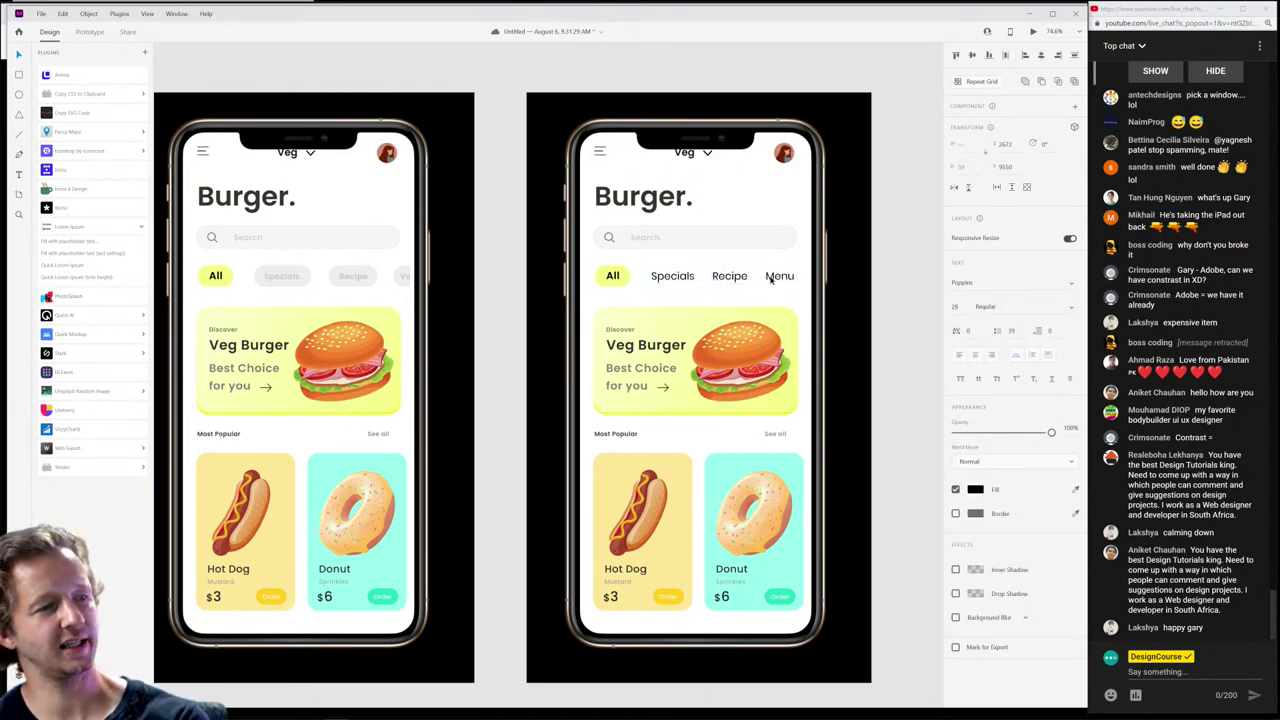
{"action": "left_click", "coordinate": [855, 270]}
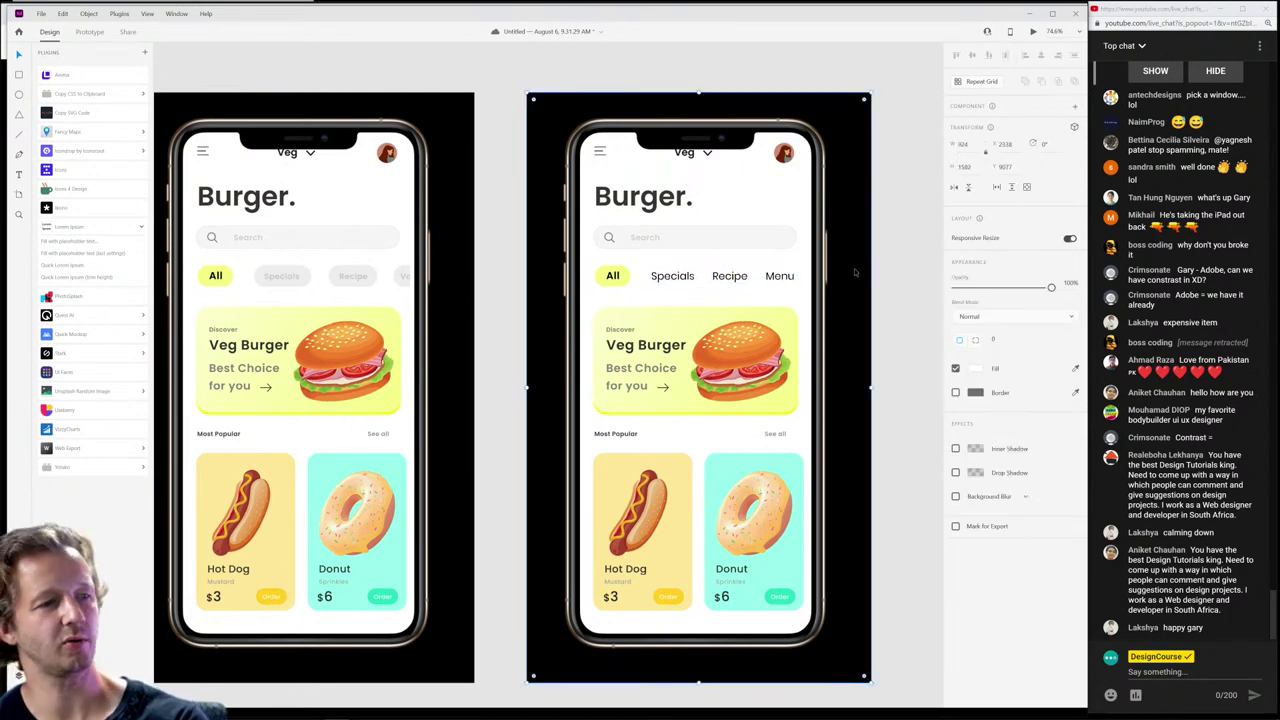
{"action": "double_click", "coordinate": [672, 276]}
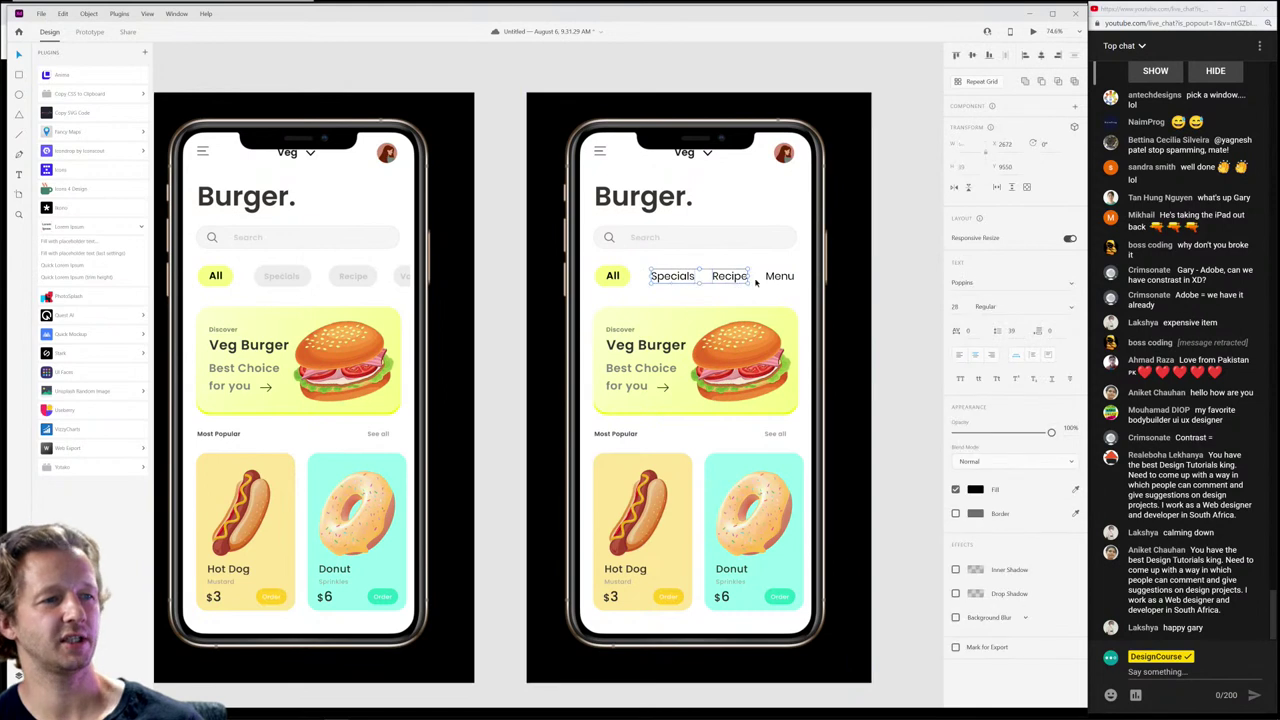
{"action": "left_click_drag", "start_coordinate": [793, 278], "coordinate": [726, 293]}
{"action": "scroll", "coordinate": [500, 285], "scroll_direction": "left", "scroll_amount": 2}
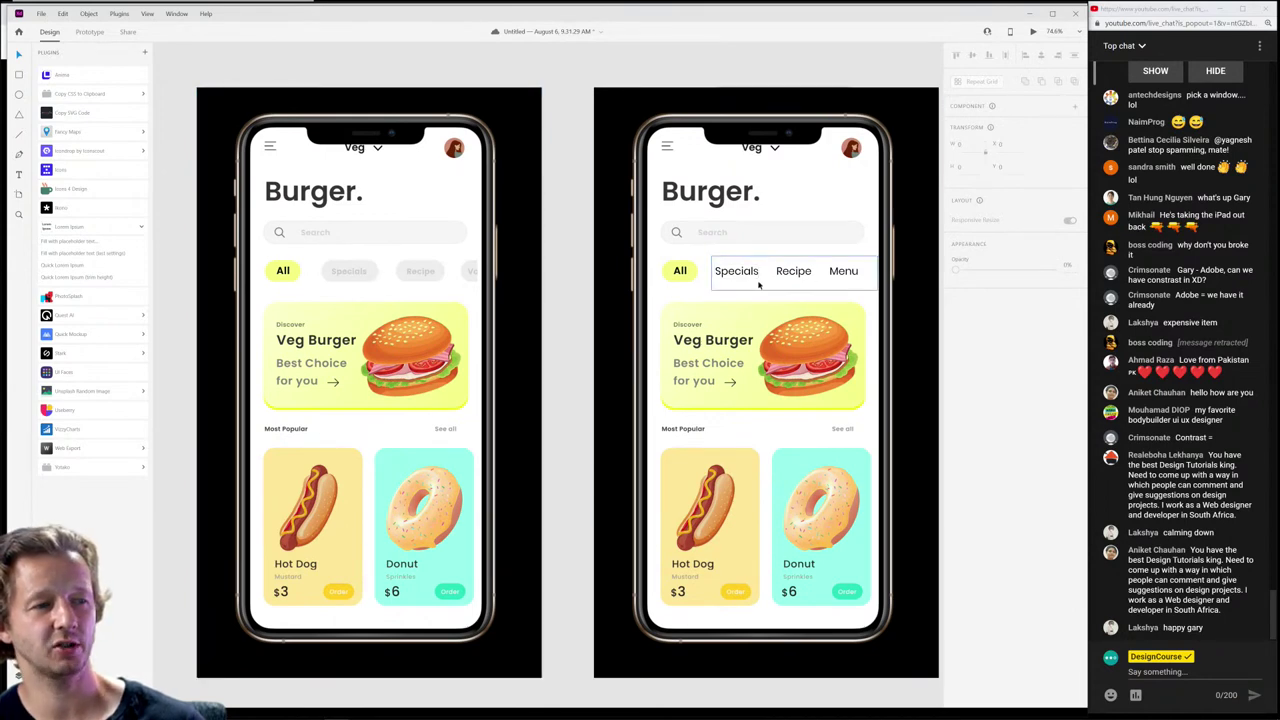
Step: Reduce the font size of the Specials, Recipe and Menu labels
{"action": "scroll", "coordinate": [739, 276], "scroll_direction": "up", "scroll_amount": 5}
{"action": "left_click_drag", "start_coordinate": [811, 283], "coordinate": [619, 307]}
{"action": "left_click", "coordinate": [600, 278]}
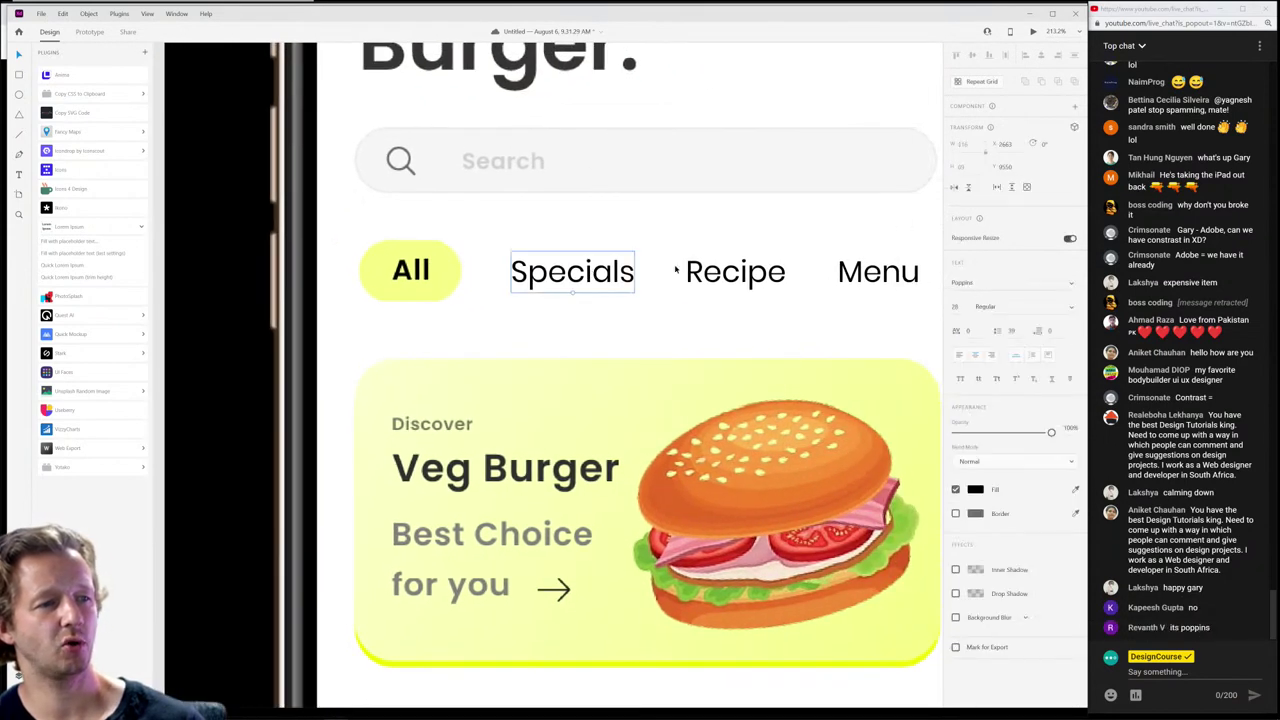
{"action": "left_click_drag", "start_coordinate": [958, 307], "coordinate": [927, 306]}
{"action": "left_click", "coordinate": [714, 344]}
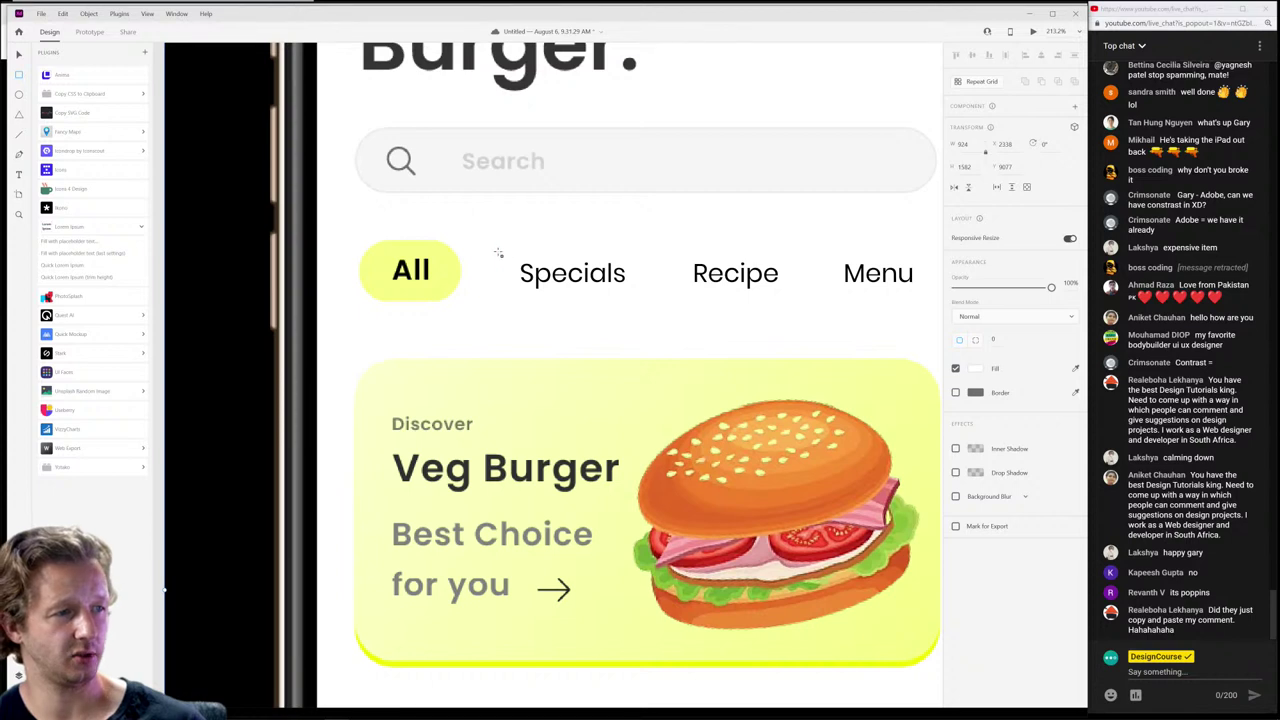
Step: Draw an unfilled, bordered rectangle about 150 by 61 around Specials, fully round its corners and center it on the label
{"action": "left_click_drag", "start_coordinate": [492, 242], "coordinate": [665, 309]}
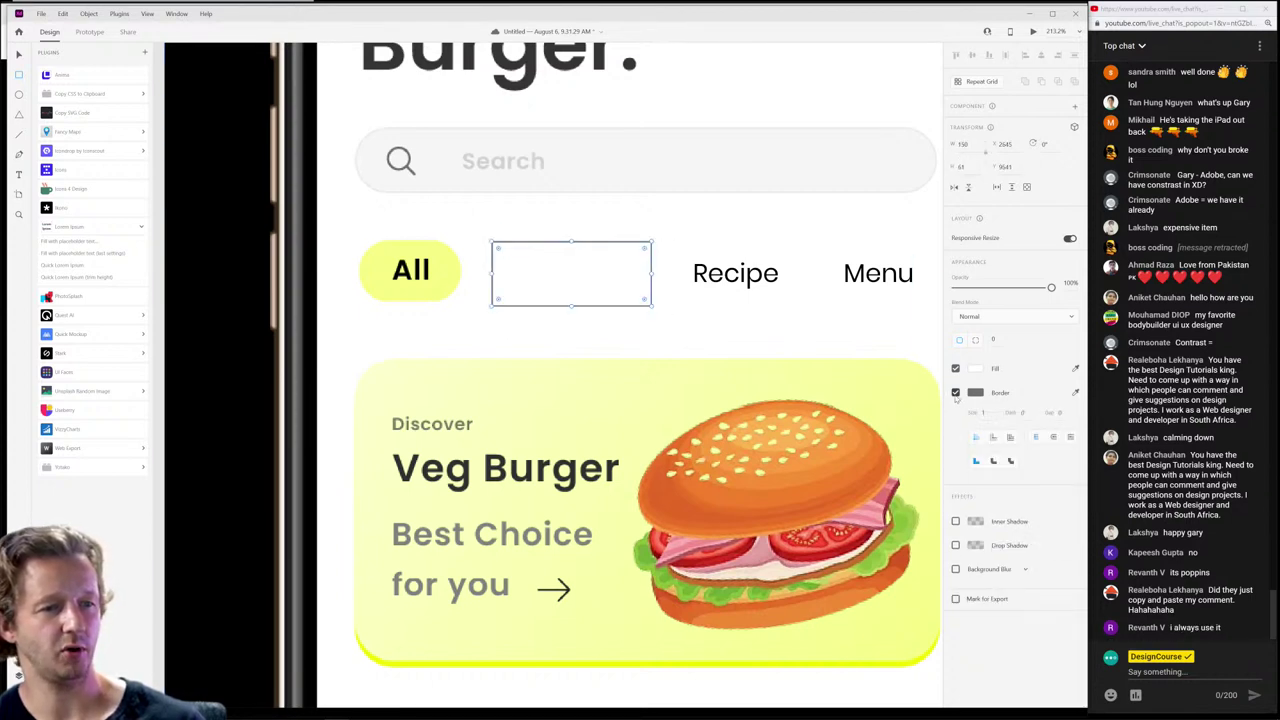
{"action": "left_click", "coordinate": [955, 368]}
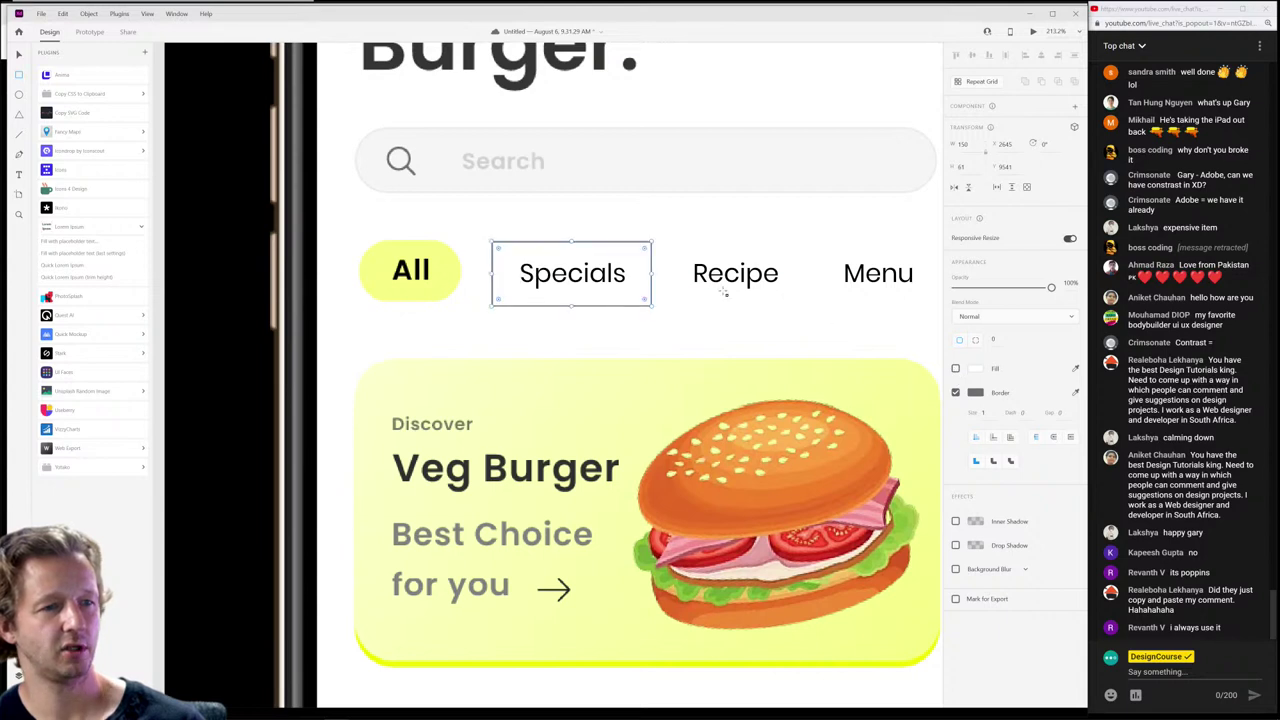
{"action": "left_click_drag", "start_coordinate": [645, 250], "coordinate": [622, 272]}
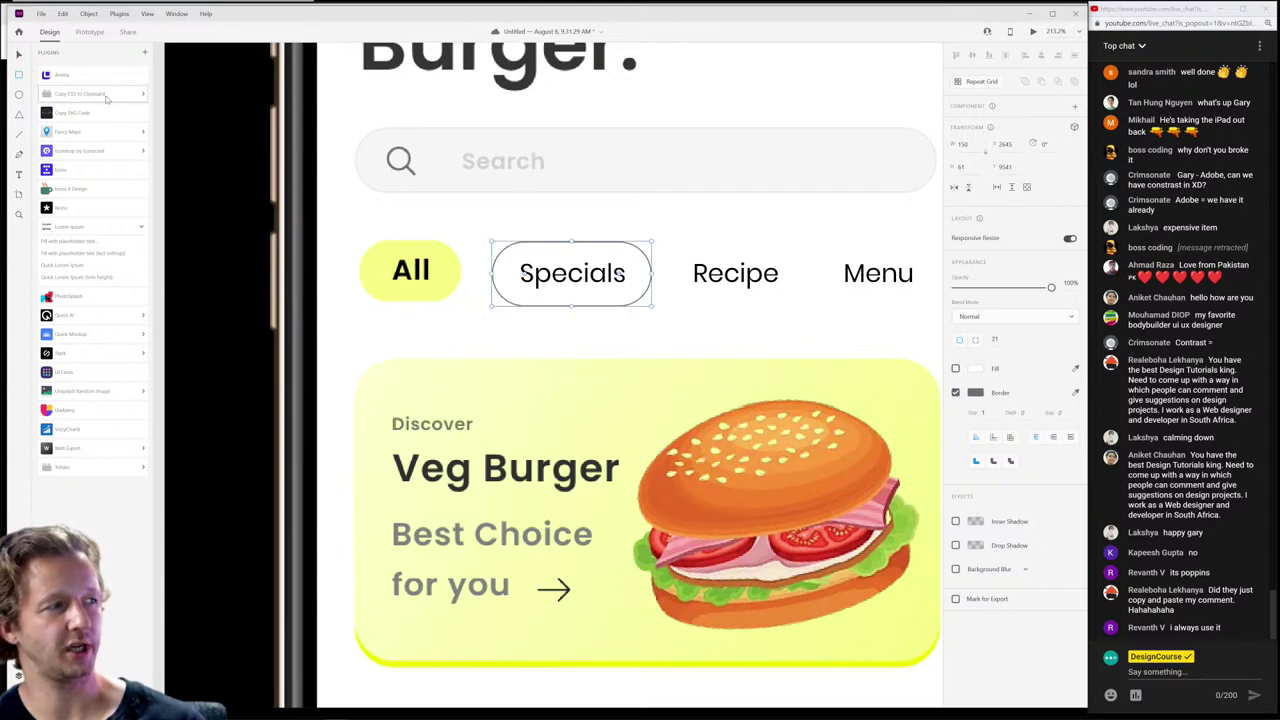
{"action": "key", "text": "Escape"}
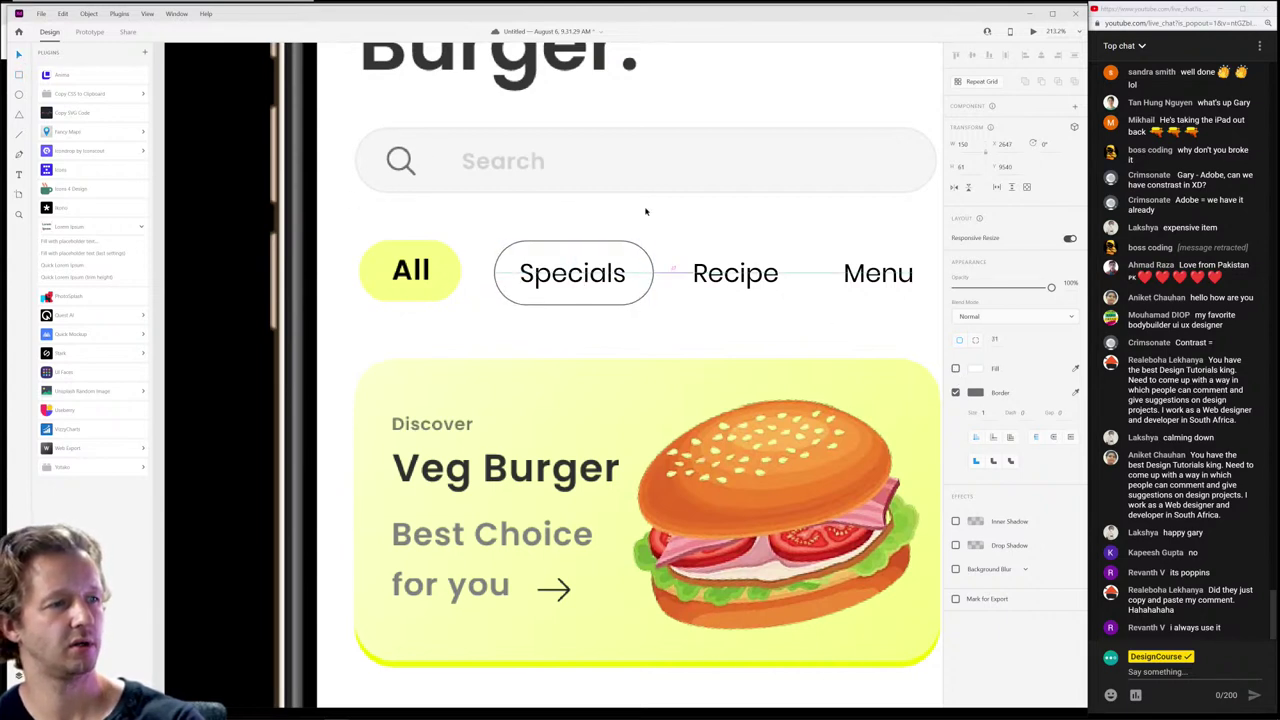
{"action": "left_click", "coordinate": [712, 228]}
Step: Set the Specials pill's border width to 2 and lighten its border color to a light gray
{"action": "scroll", "coordinate": [712, 228], "scroll_direction": "down", "scroll_amount": 5}
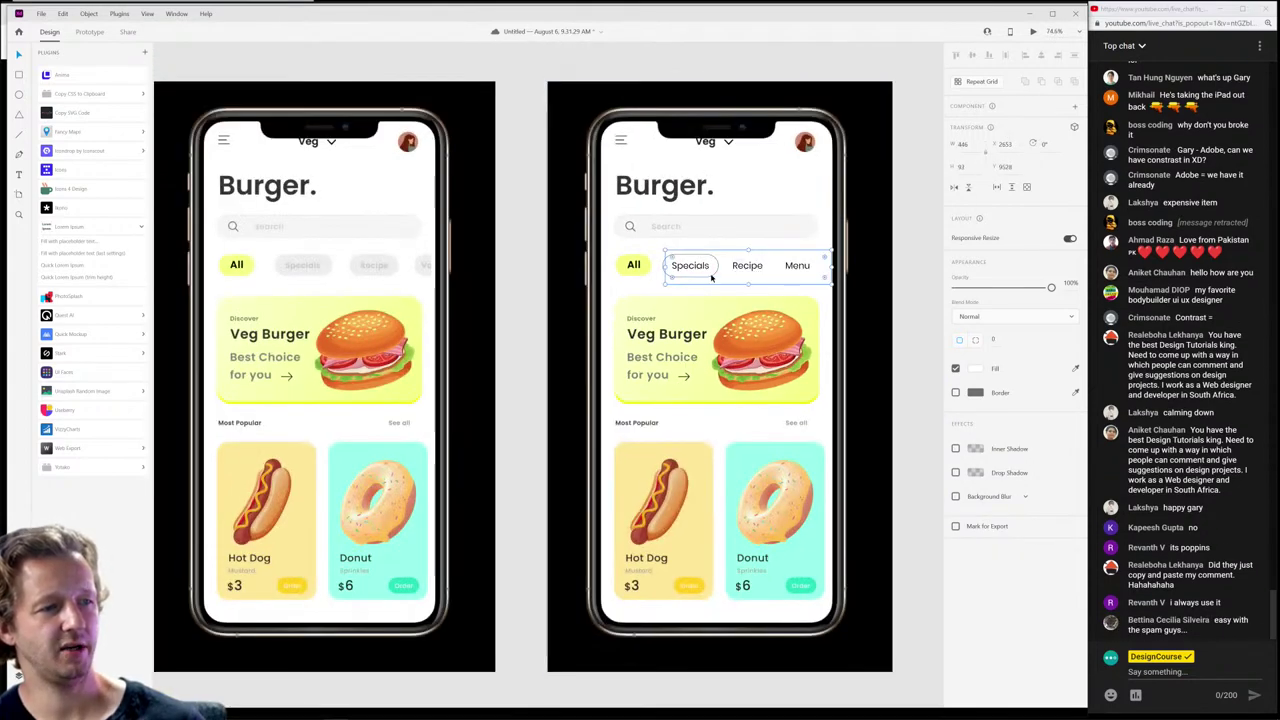
{"action": "left_click", "coordinate": [714, 276]}
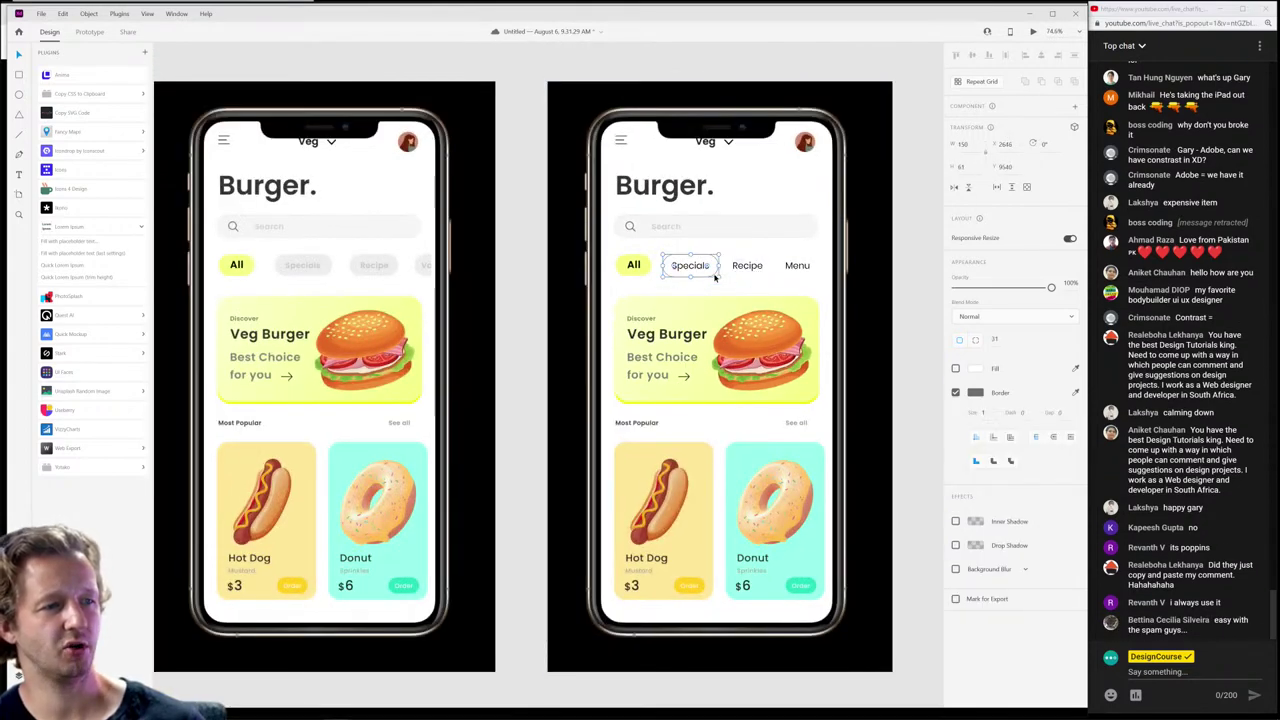
{"action": "left_click", "coordinate": [976, 393]}
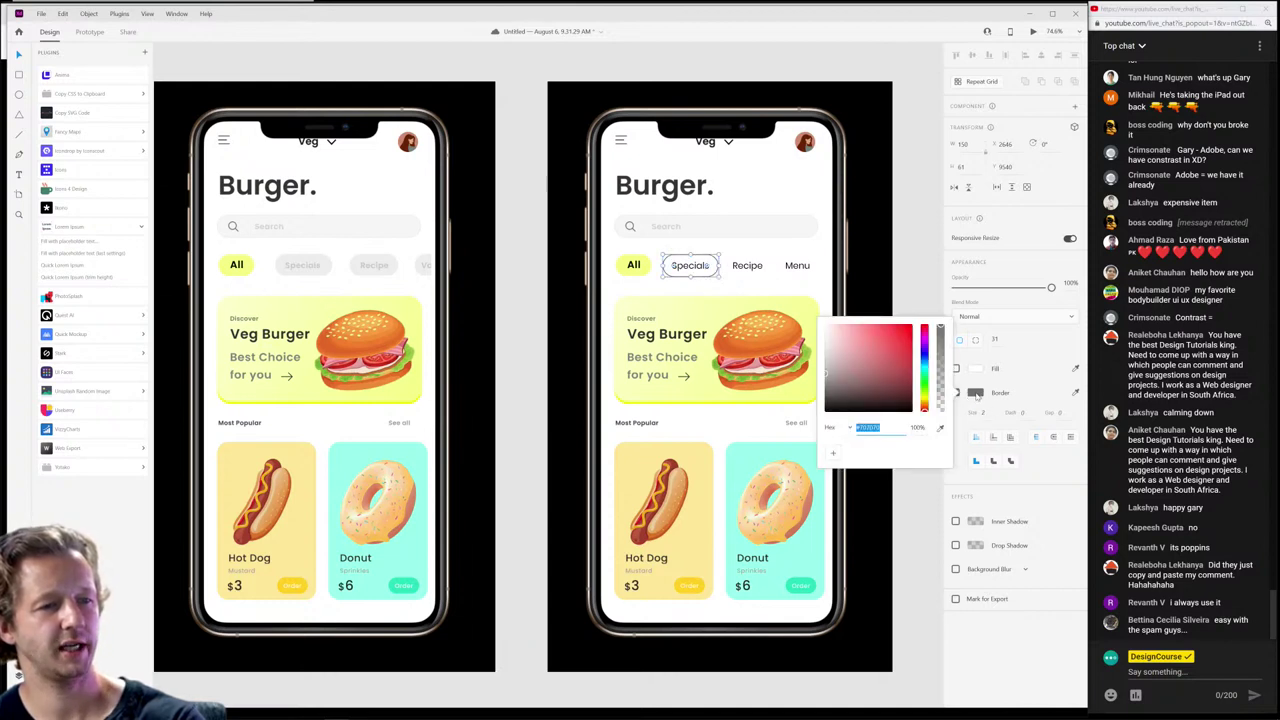
{"action": "left_click_drag", "start_coordinate": [862, 396], "coordinate": [747, 345]}
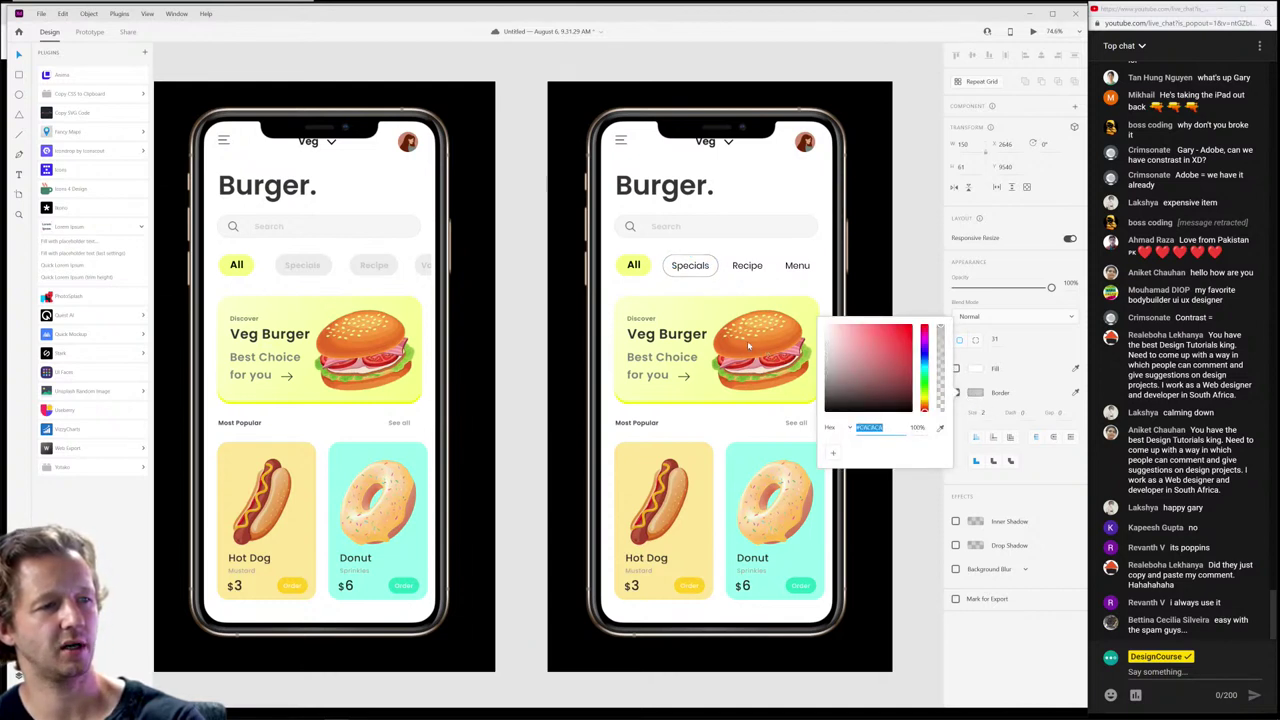
{"action": "left_click", "coordinate": [856, 253]}
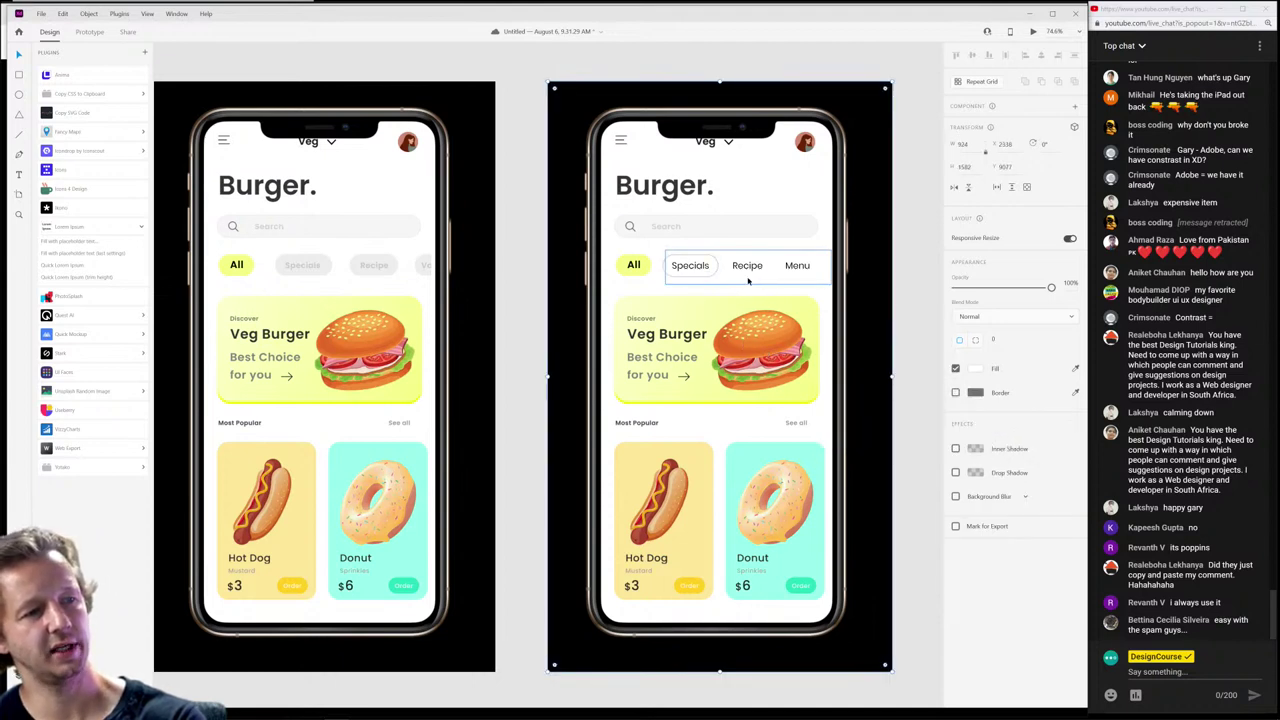
{"action": "left_click", "coordinate": [905, 287]}
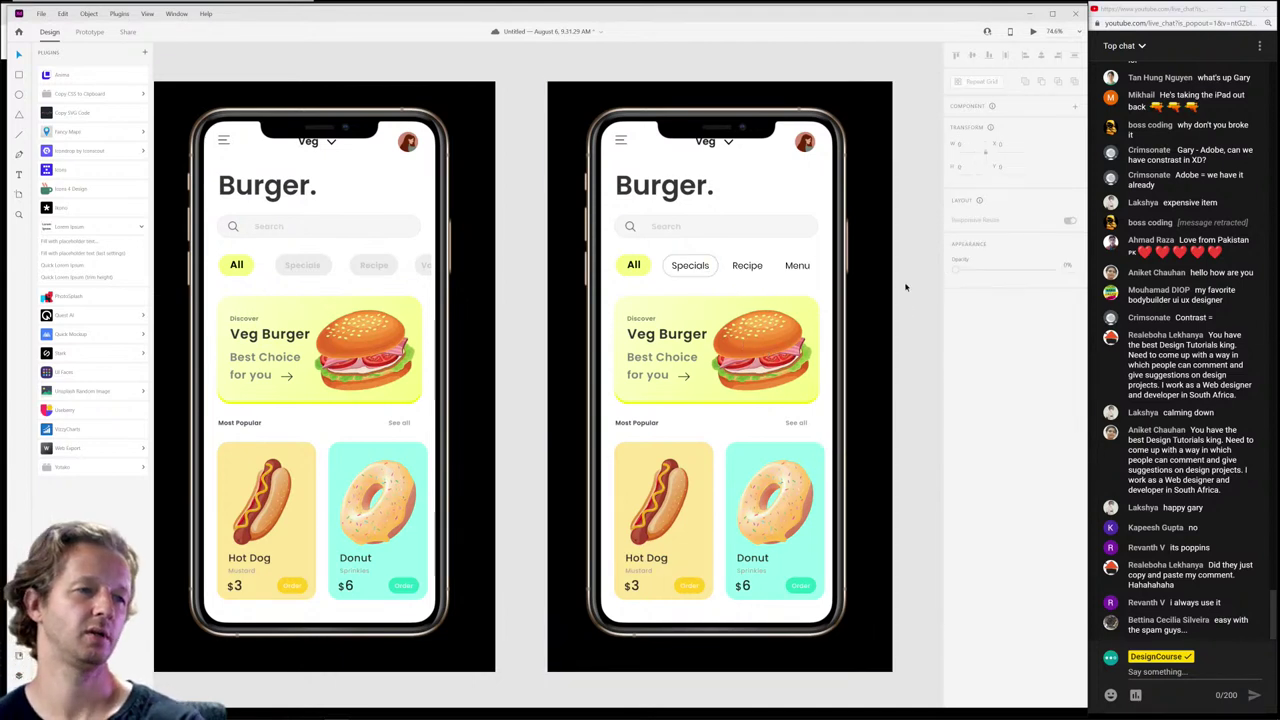
Step: Compare the category rows of the original and redesigned burger mockups up close
{"action": "scroll", "coordinate": [365, 269], "scroll_direction": "left", "scroll_amount": 3}
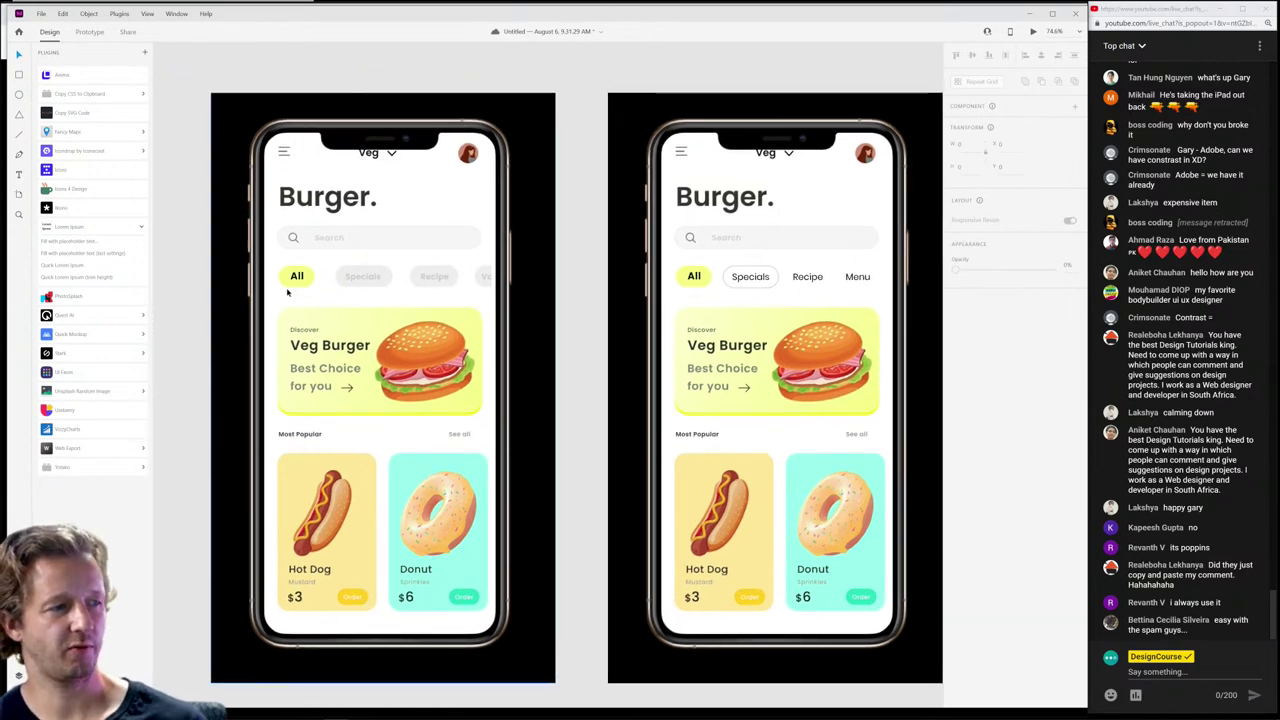
{"action": "scroll", "coordinate": [287, 292], "scroll_direction": "up", "scroll_amount": 4}
{"action": "scroll", "coordinate": [619, 288], "scroll_direction": "down", "scroll_amount": 4}
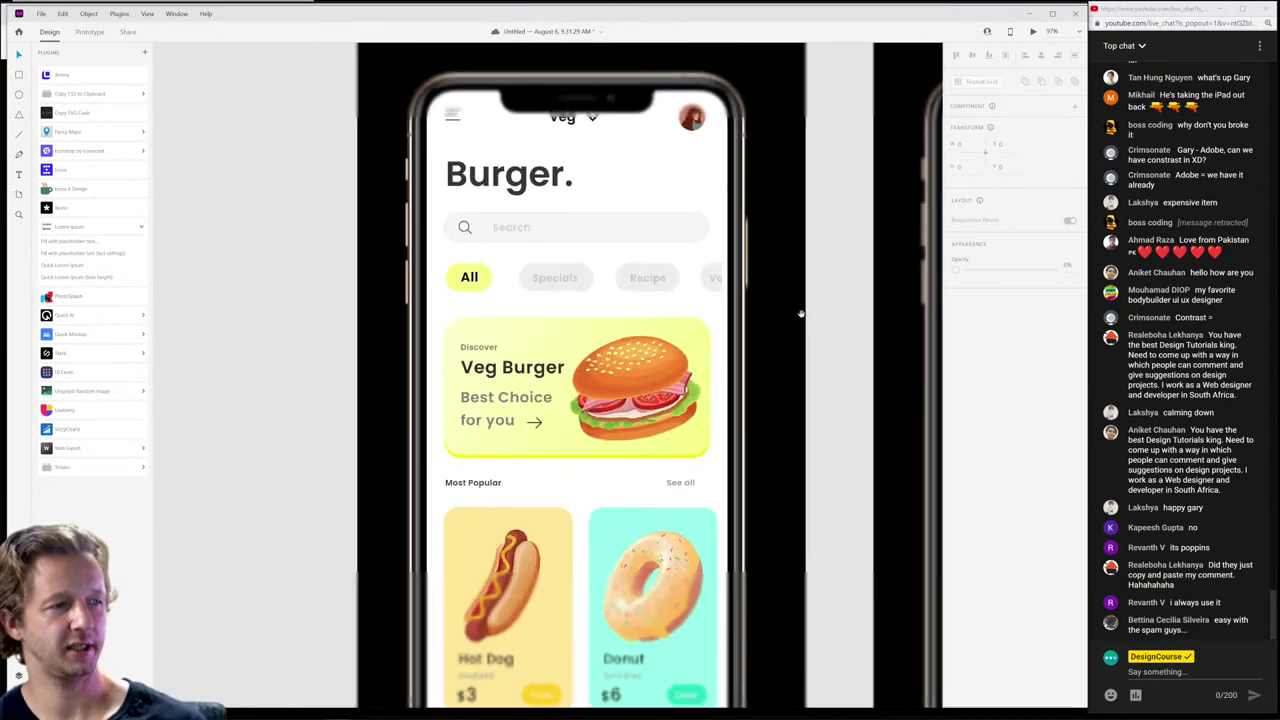
{"action": "scroll", "coordinate": [688, 320], "scroll_direction": "right", "scroll_amount": 2}
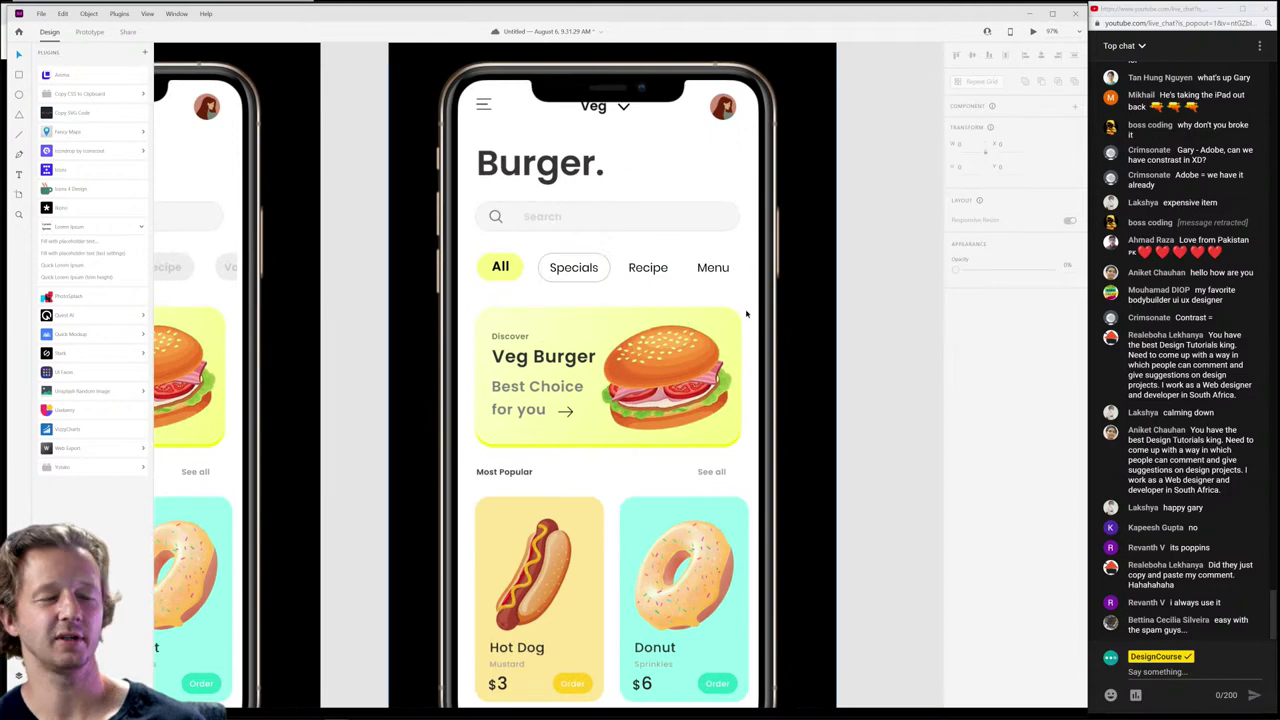
Step: Close the Food app UI/UX prototype and switch to Discord's negativespace-submissions channel to find the next submission
{"action": "left_click", "coordinate": [1030, 15]}
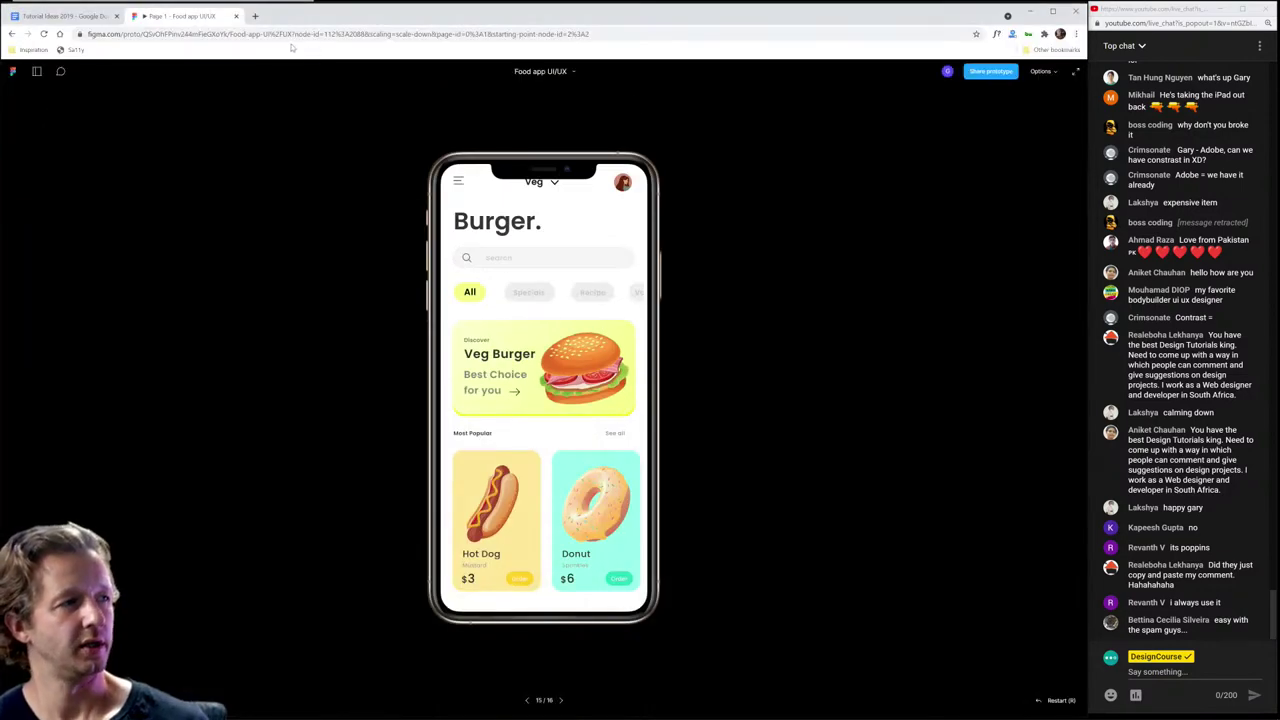
{"action": "left_click", "coordinate": [236, 16]}
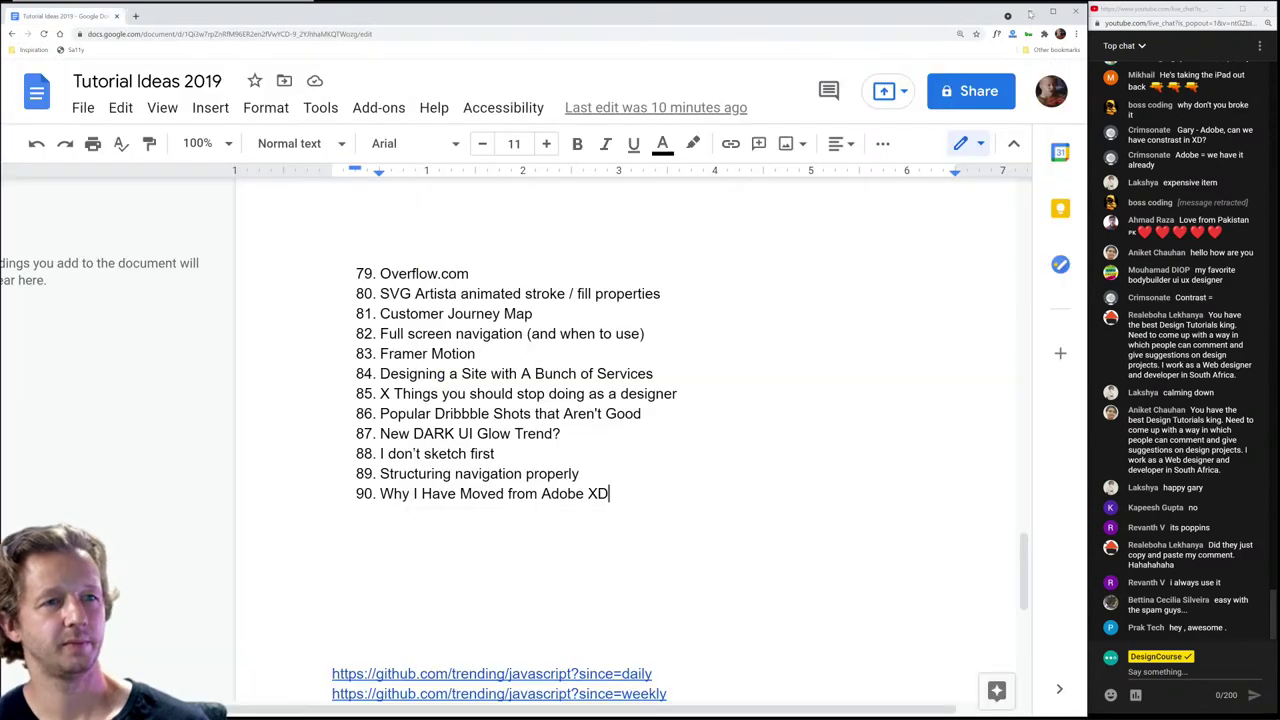
{"action": "left_click", "coordinate": [1030, 11]}
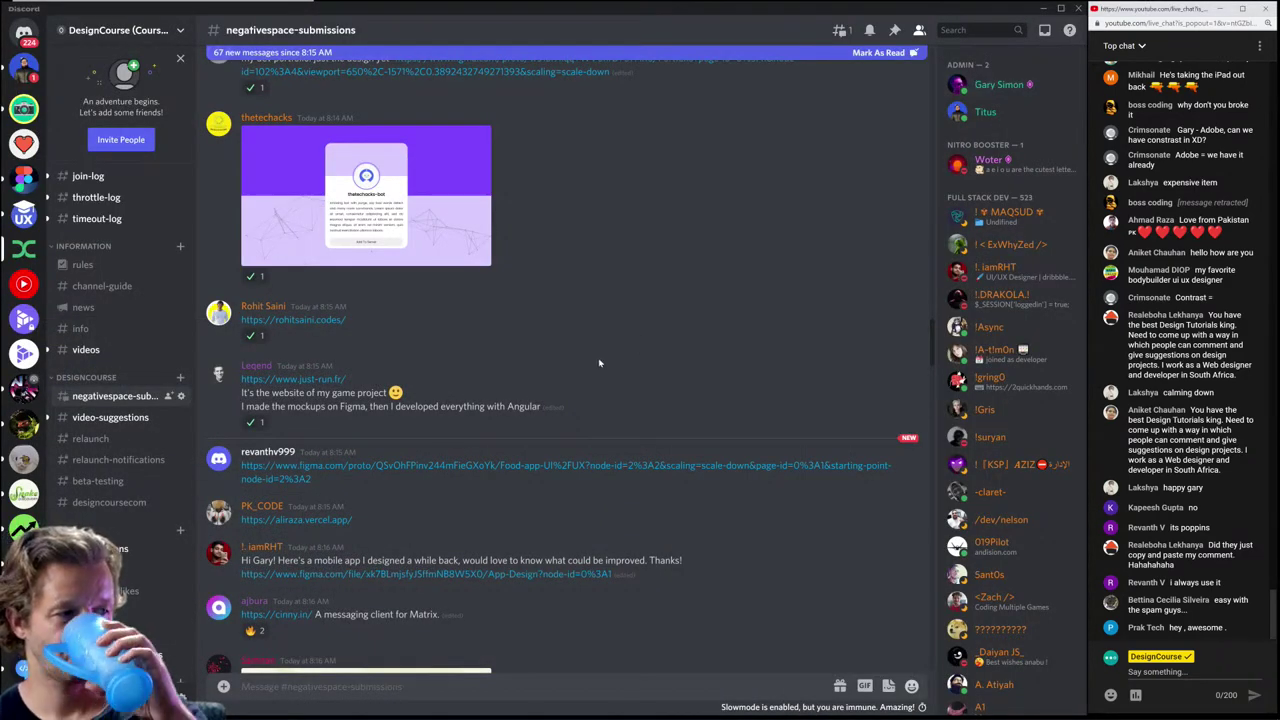
{"action": "scroll", "coordinate": [524, 377], "scroll_direction": "down", "scroll_amount": 3}
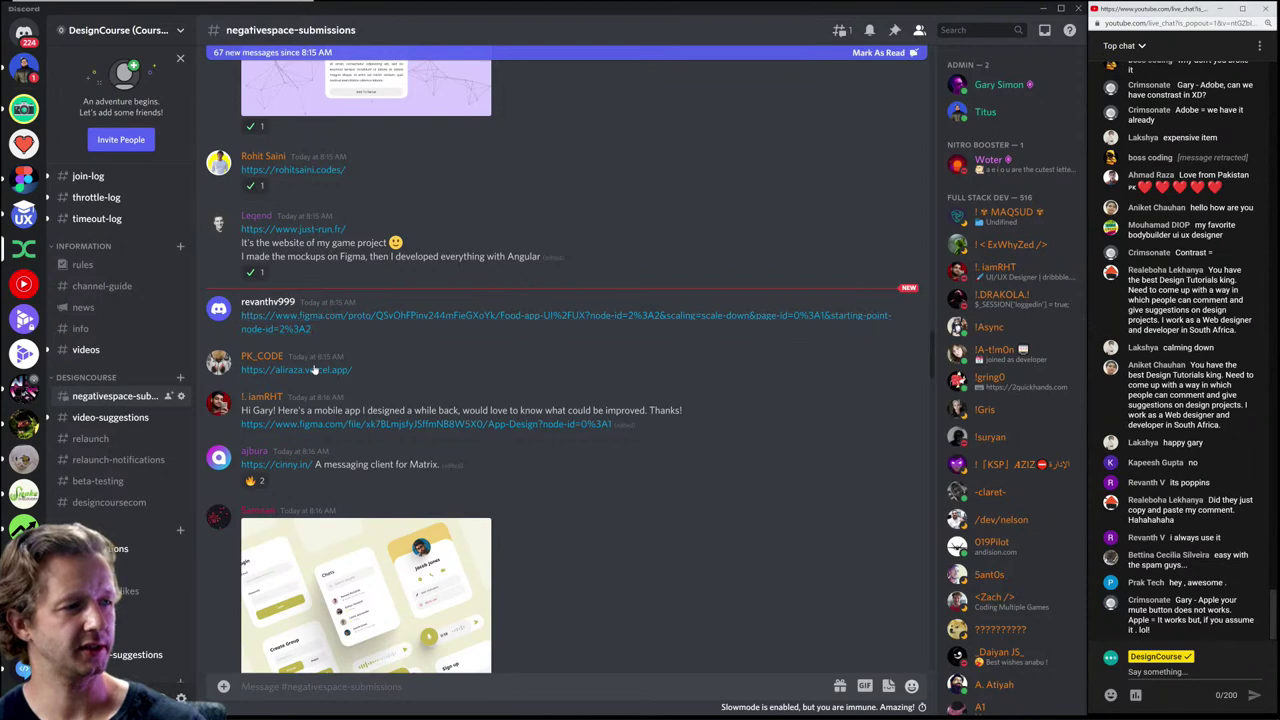
{"action": "left_click", "coordinate": [327, 318]}
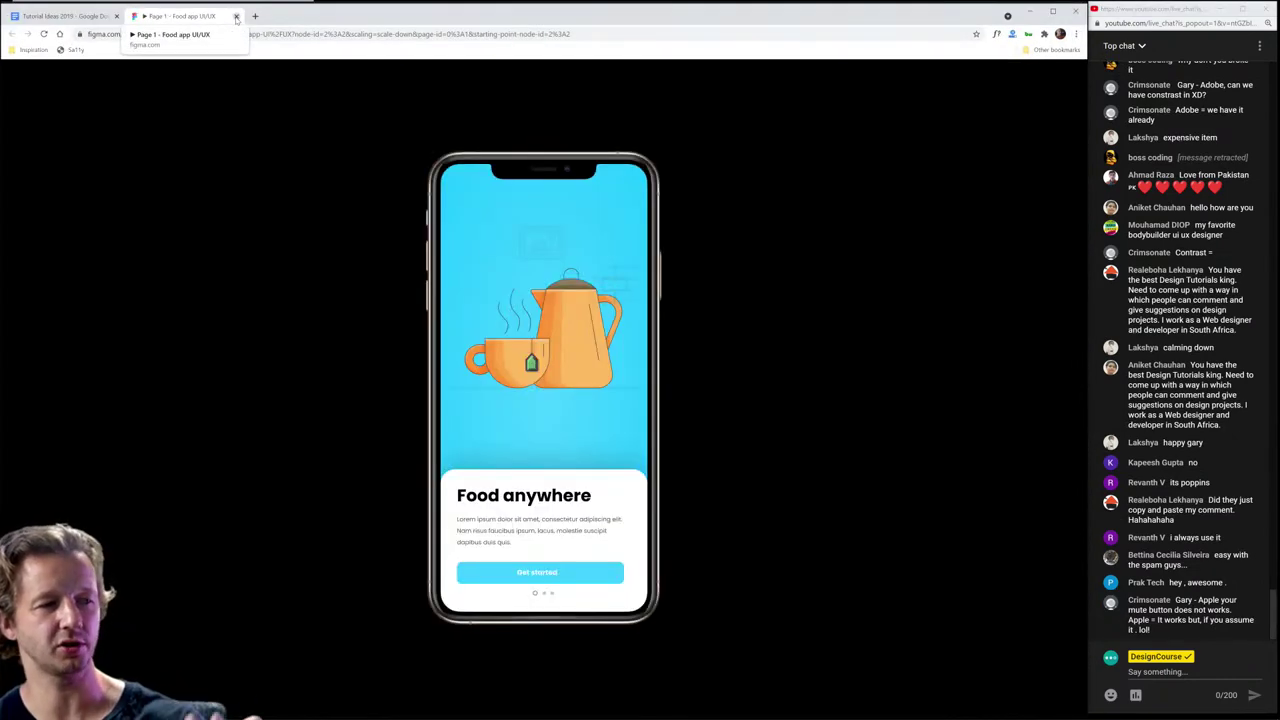
{"action": "left_click", "coordinate": [236, 17]}
{"action": "key", "text": "alt+Tab"}
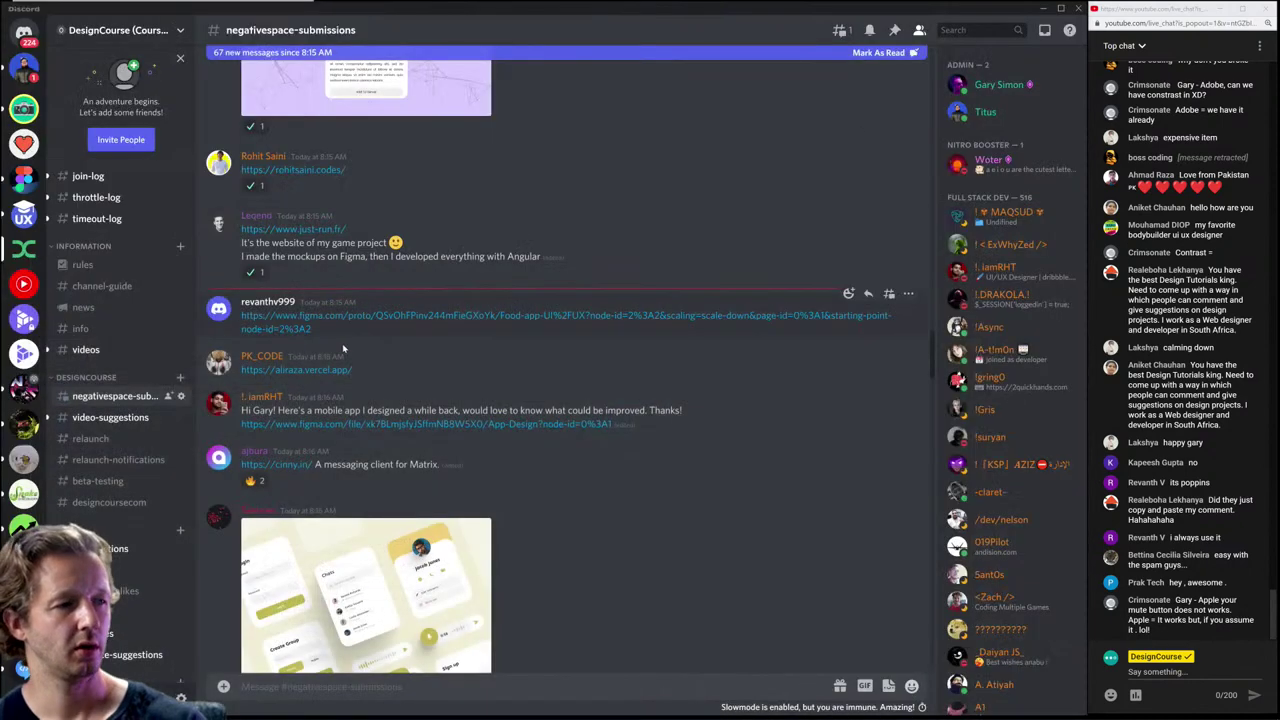
Step: Open the vercel.app portfolio link posted after the Figma food app submission and place the site in its own browser window
{"action": "left_click", "coordinate": [306, 369]}
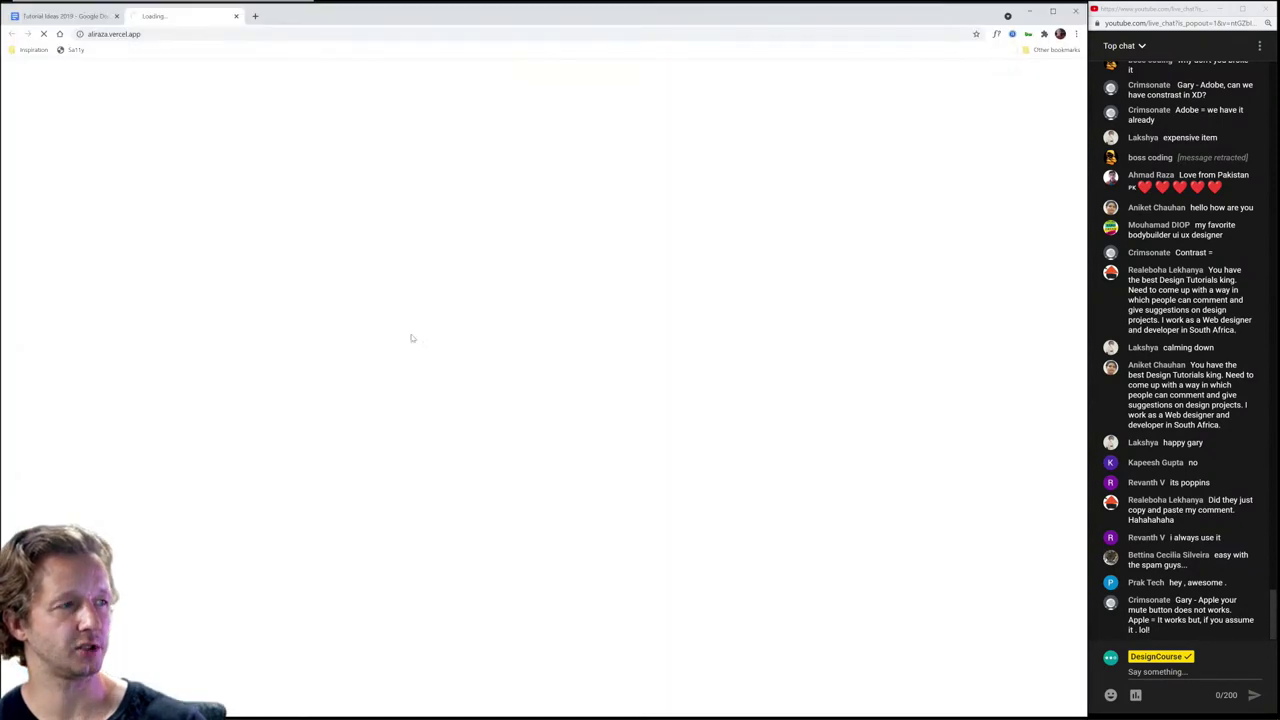
{"action": "left_click", "coordinate": [235, 16]}
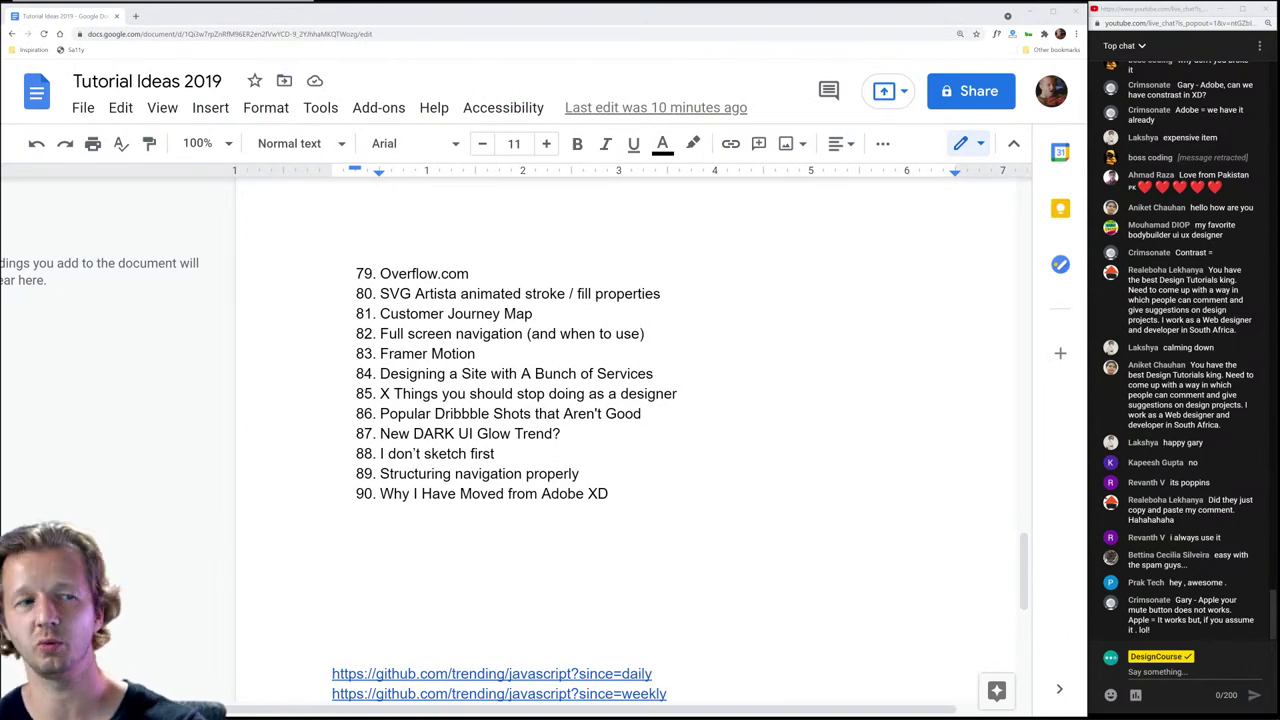
{"action": "key", "text": "alt+Tab"}
{"action": "left_click_drag", "start_coordinate": [475, 60], "coordinate": [276, 17]}
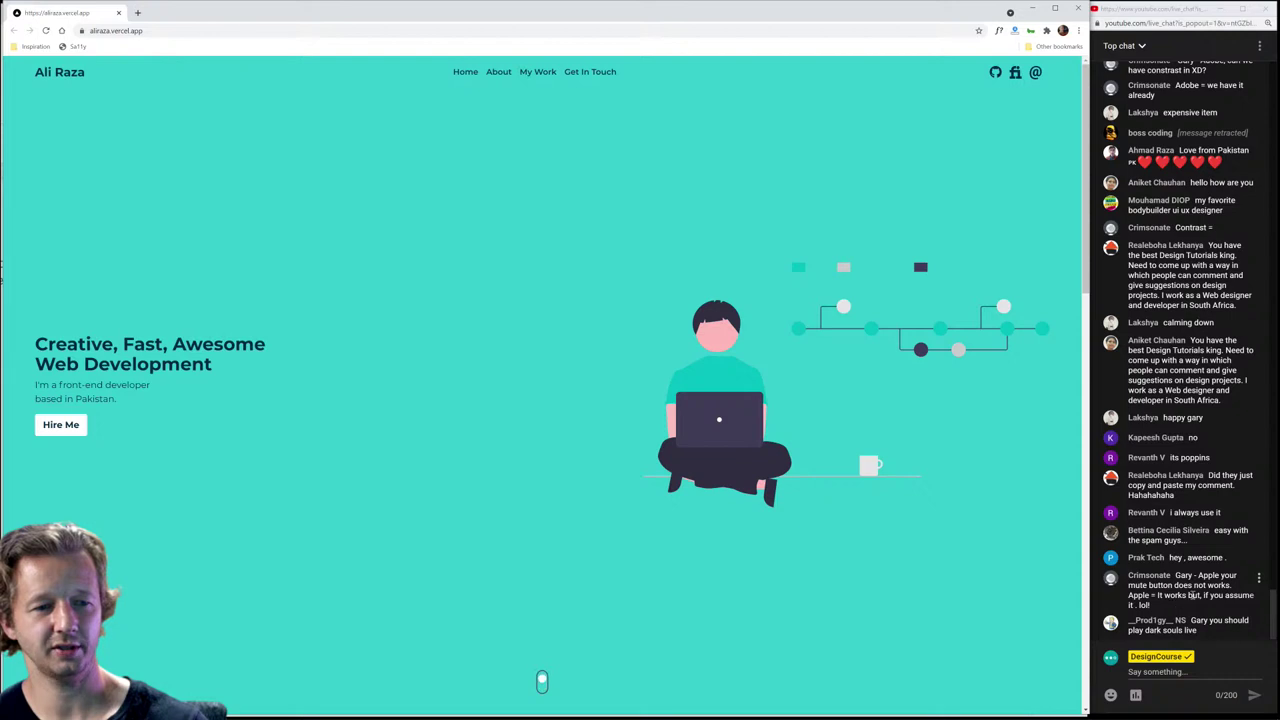
{"action": "left_click", "coordinate": [1173, 596]}
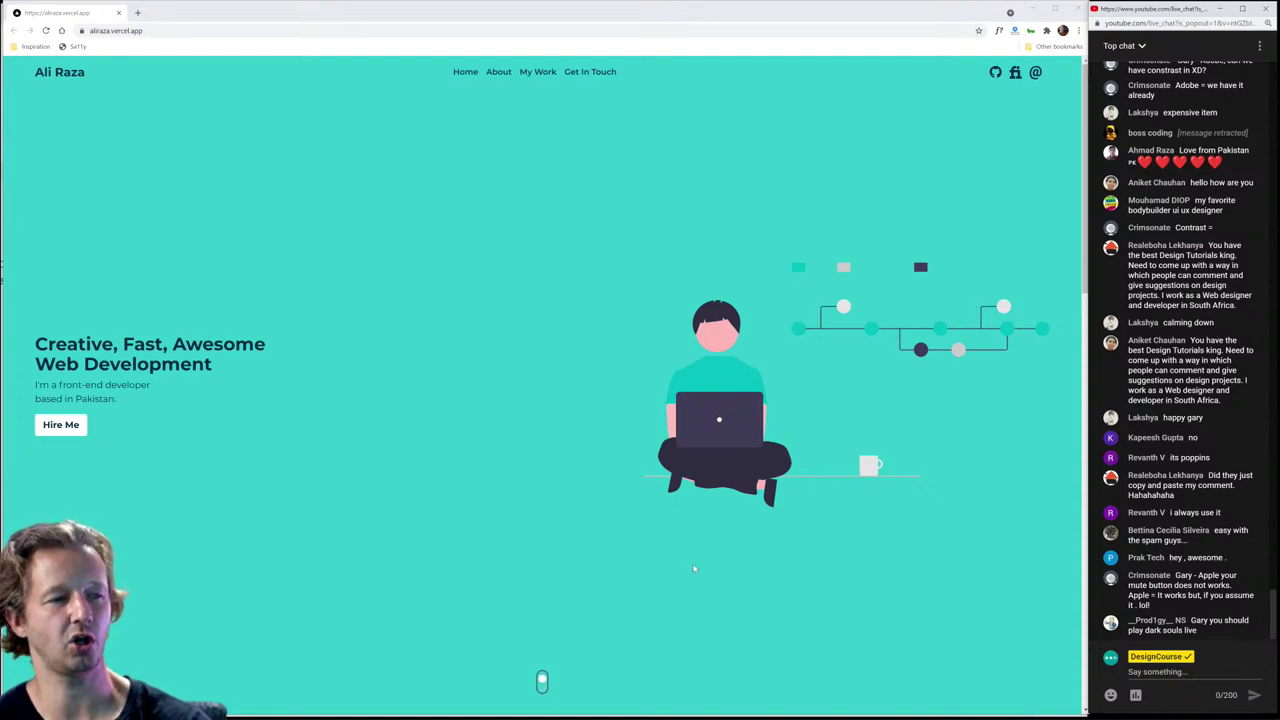
Step: Narrow the portfolio site's browser window to phone width and capture a screenshot of the mobile page area
{"action": "left_click", "coordinate": [523, 203]}
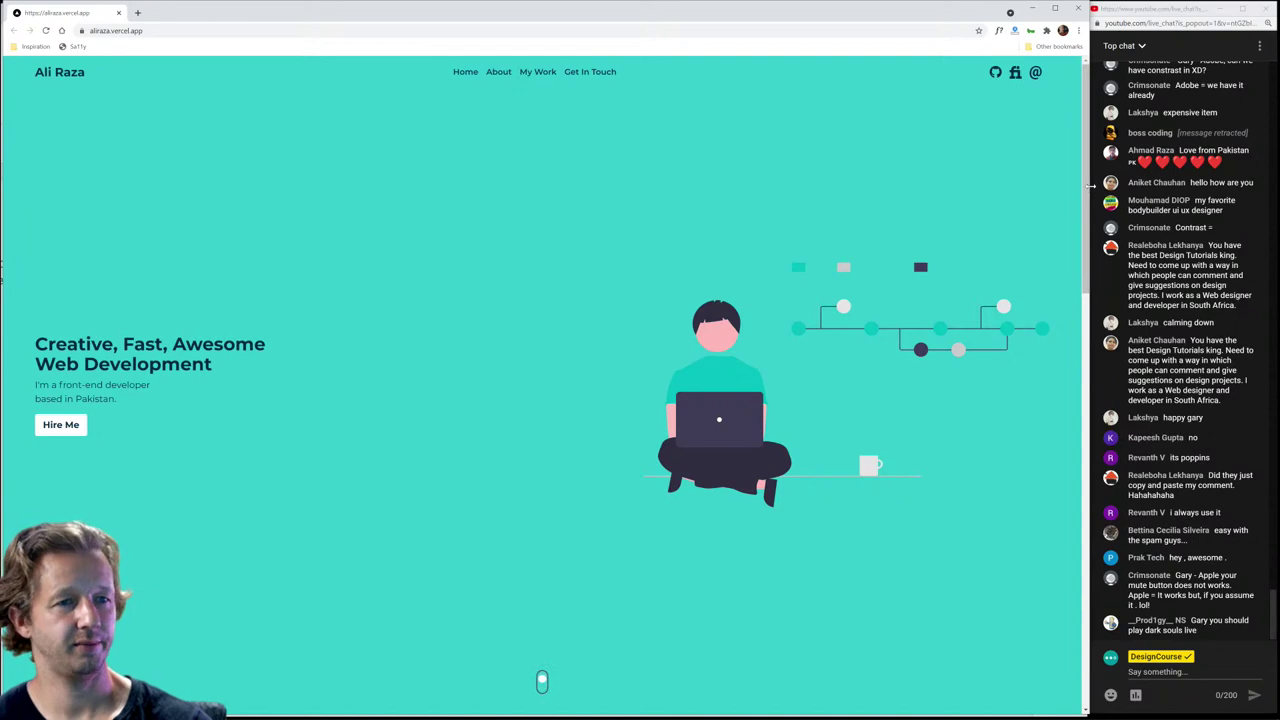
{"action": "left_click_drag", "start_coordinate": [1086, 200], "coordinate": [227, 260]}
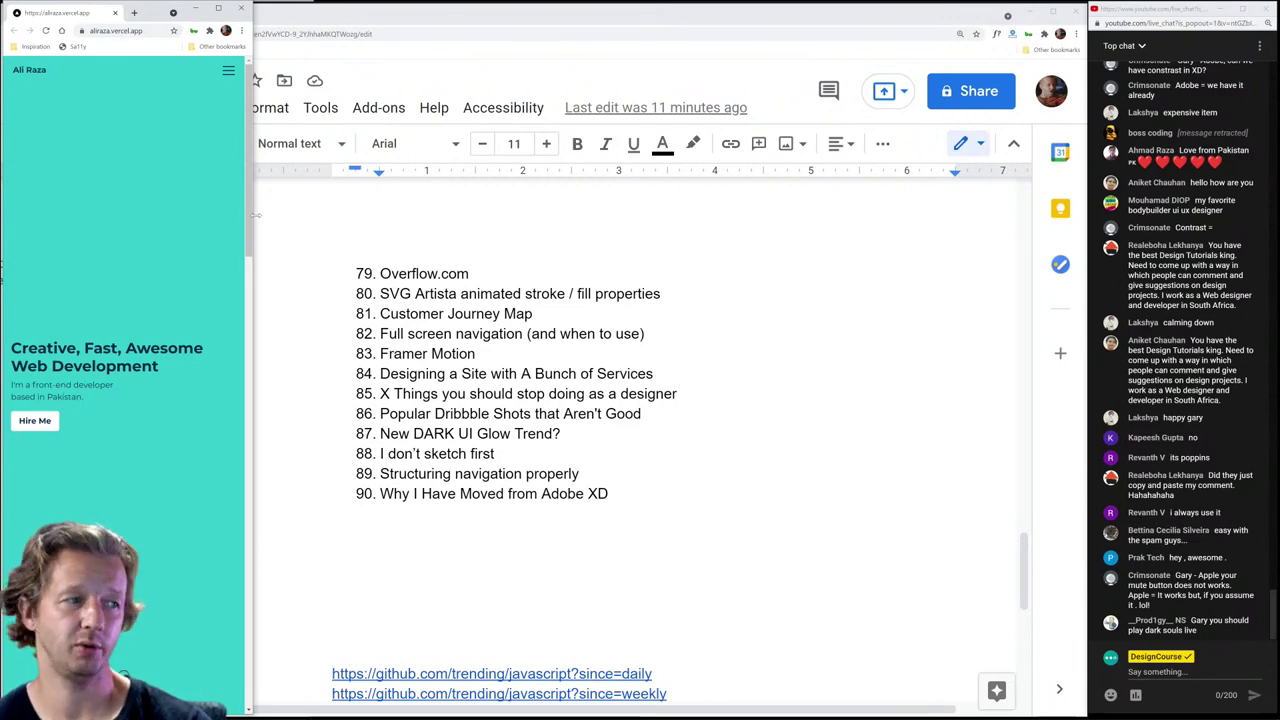
{"action": "left_click_drag", "start_coordinate": [255, 247], "coordinate": [297, 280]}
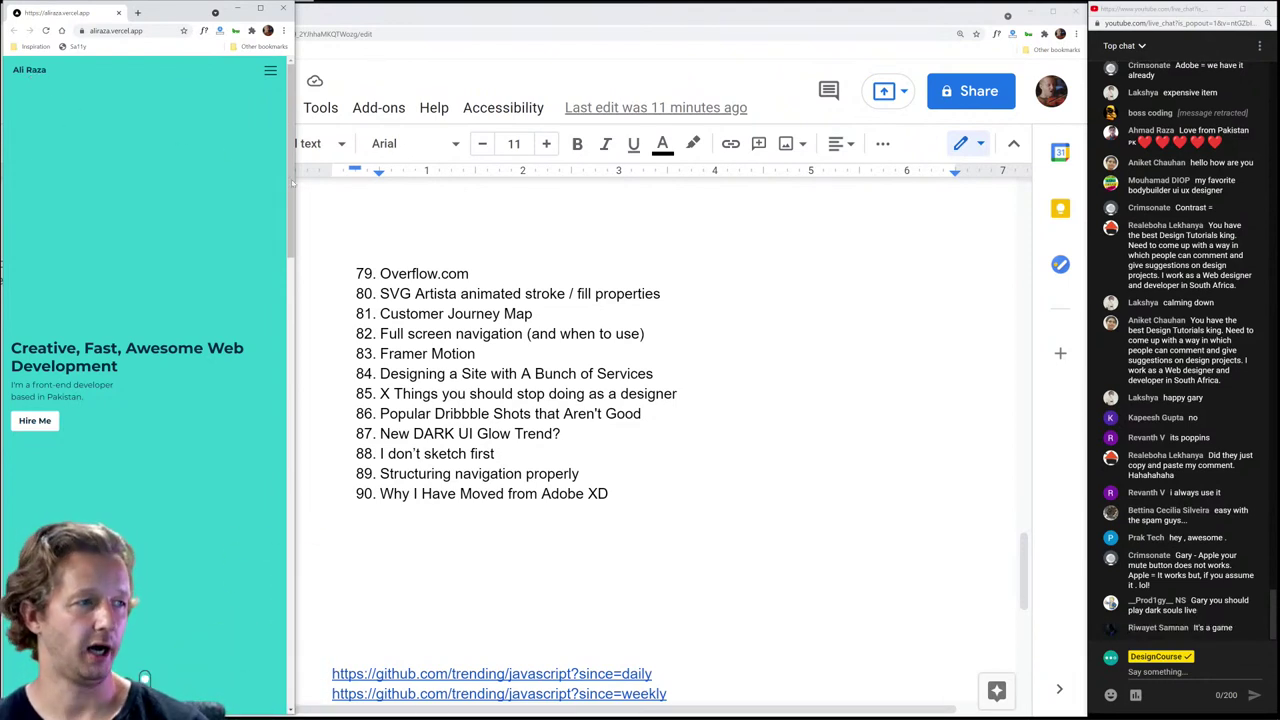
{"action": "left_click_drag", "start_coordinate": [293, 183], "coordinate": [275, 368]}
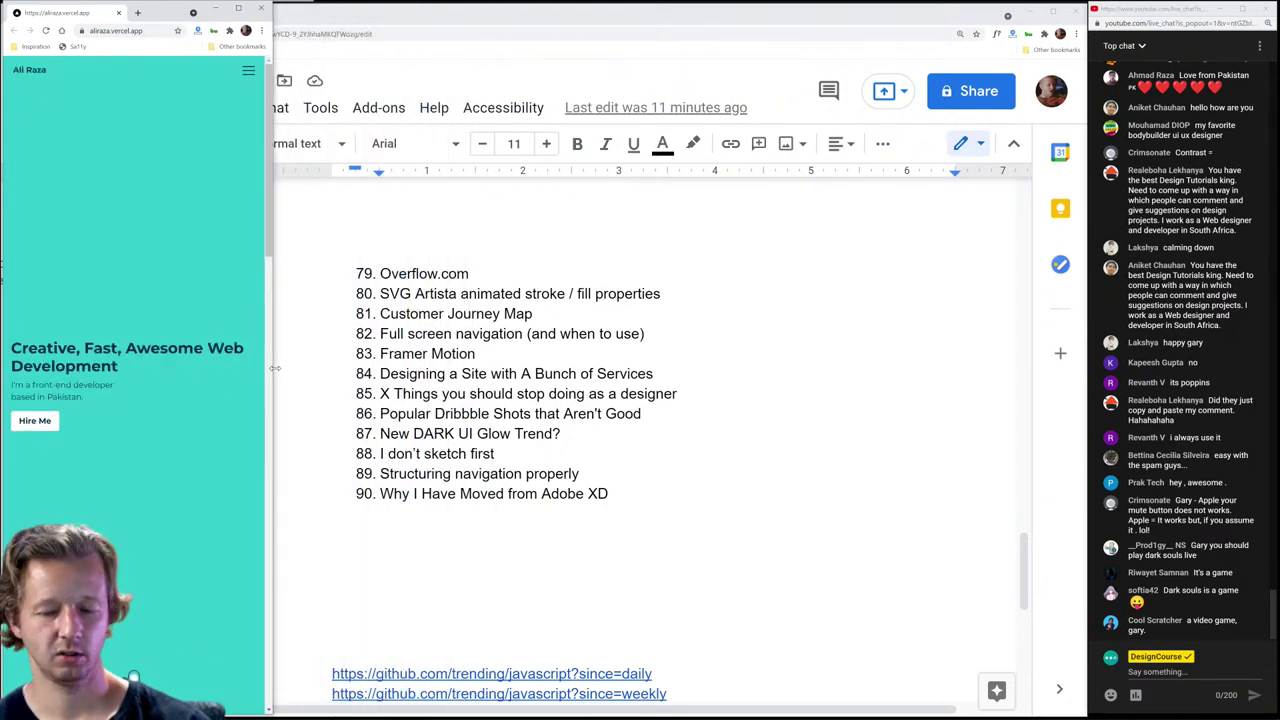
{"action": "key", "text": "Print"}
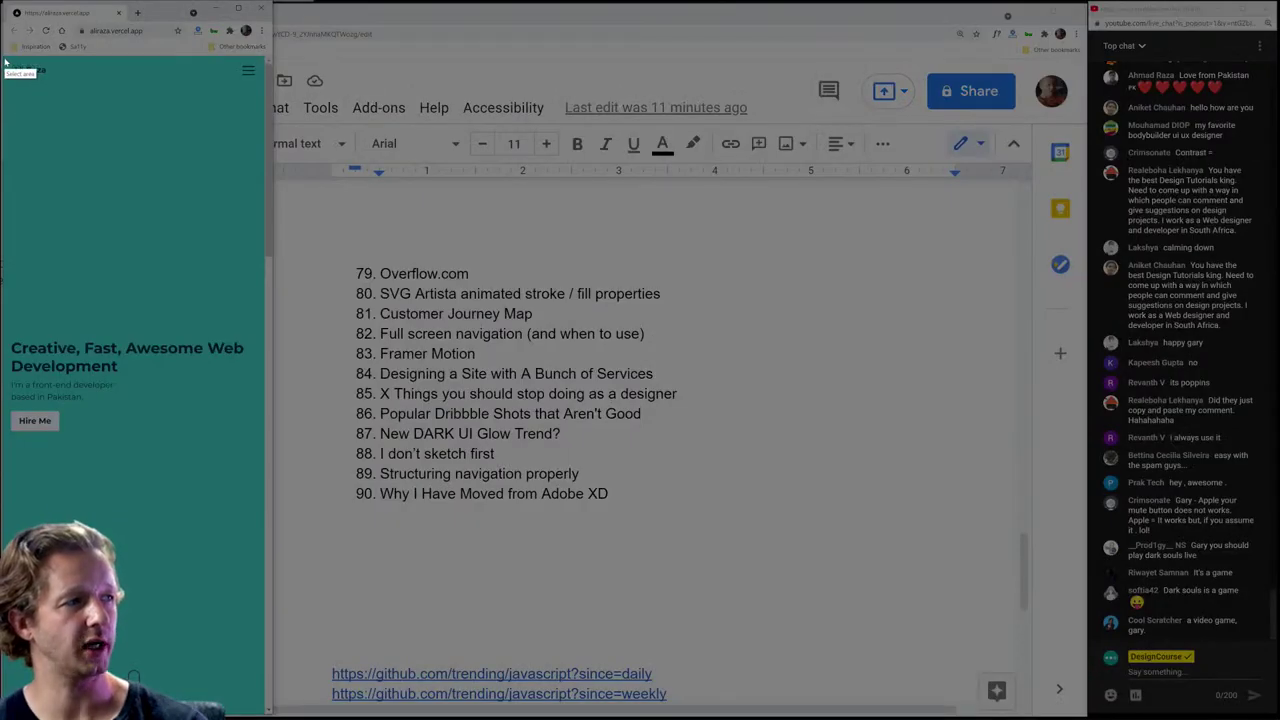
{"action": "left_click_drag", "start_coordinate": [5, 62], "coordinate": [268, 712]}
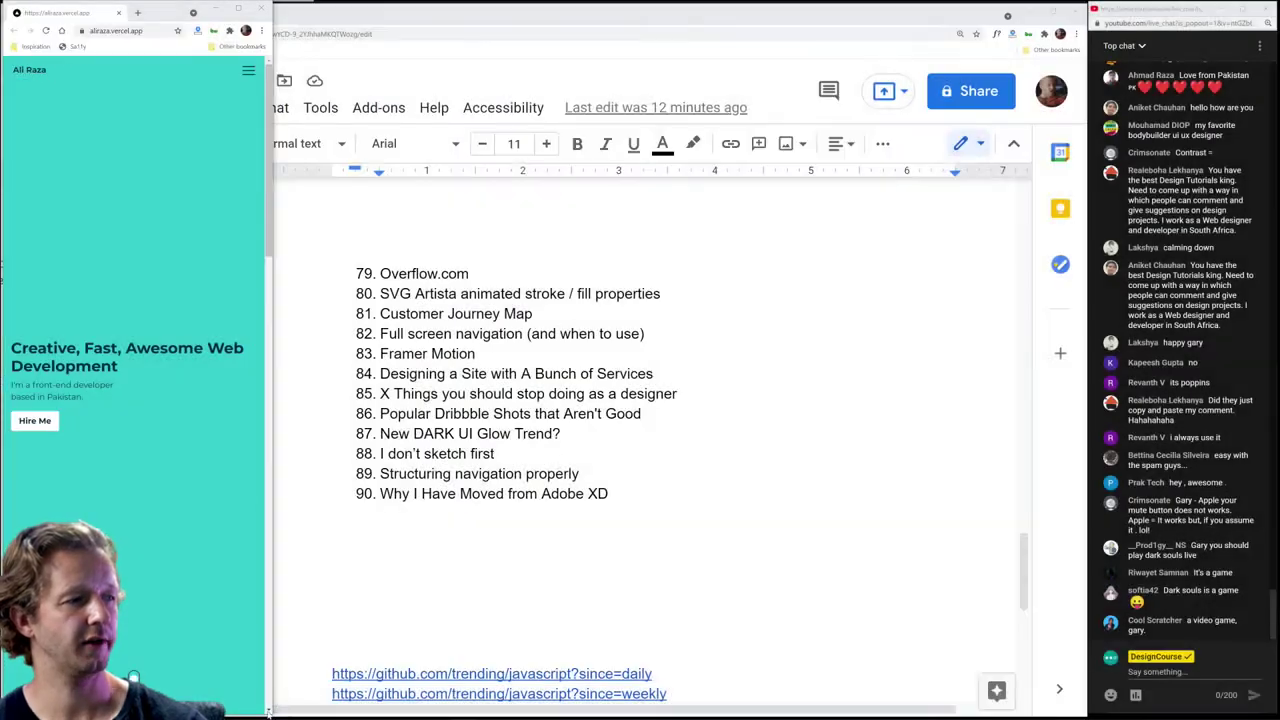
Step: Switch to the Adobe XD document with the burger mockups and paste the mobile screenshot below them, aligned under the first mockup
{"action": "mouse_move", "coordinate": [270, 715]}
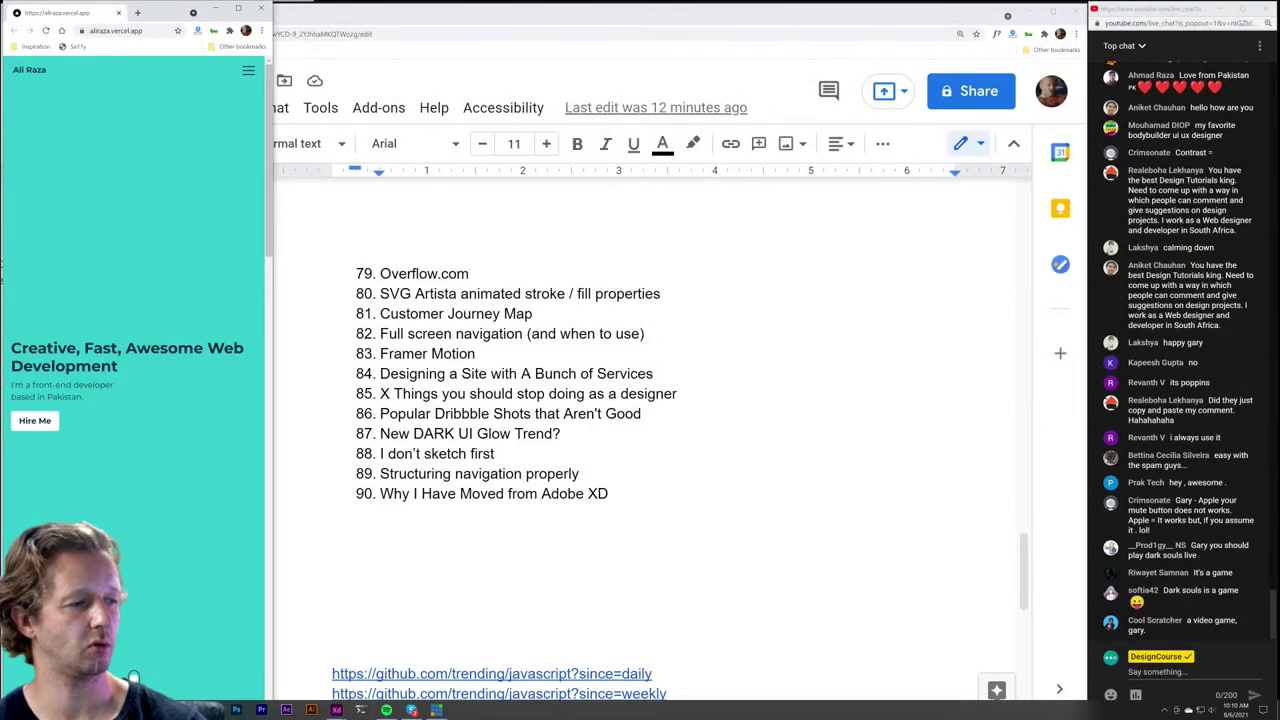
{"action": "left_click", "coordinate": [436, 710]}
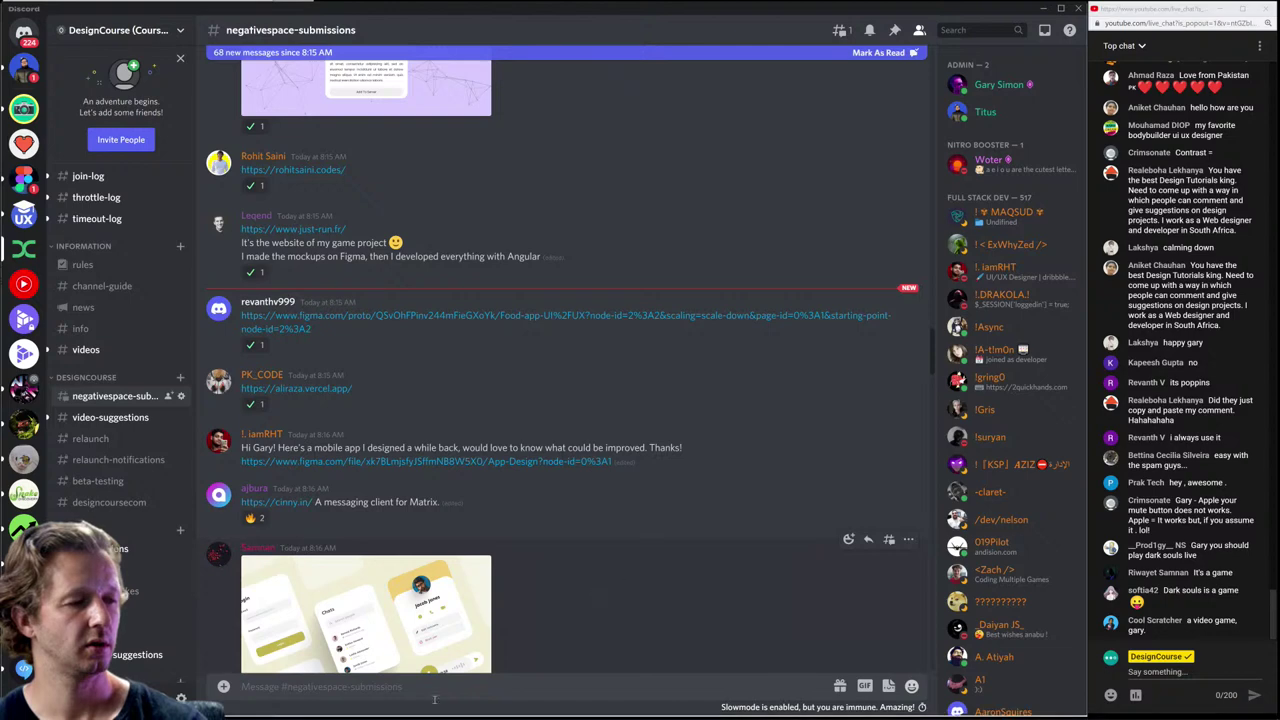
{"action": "mouse_move", "coordinate": [434, 716]}
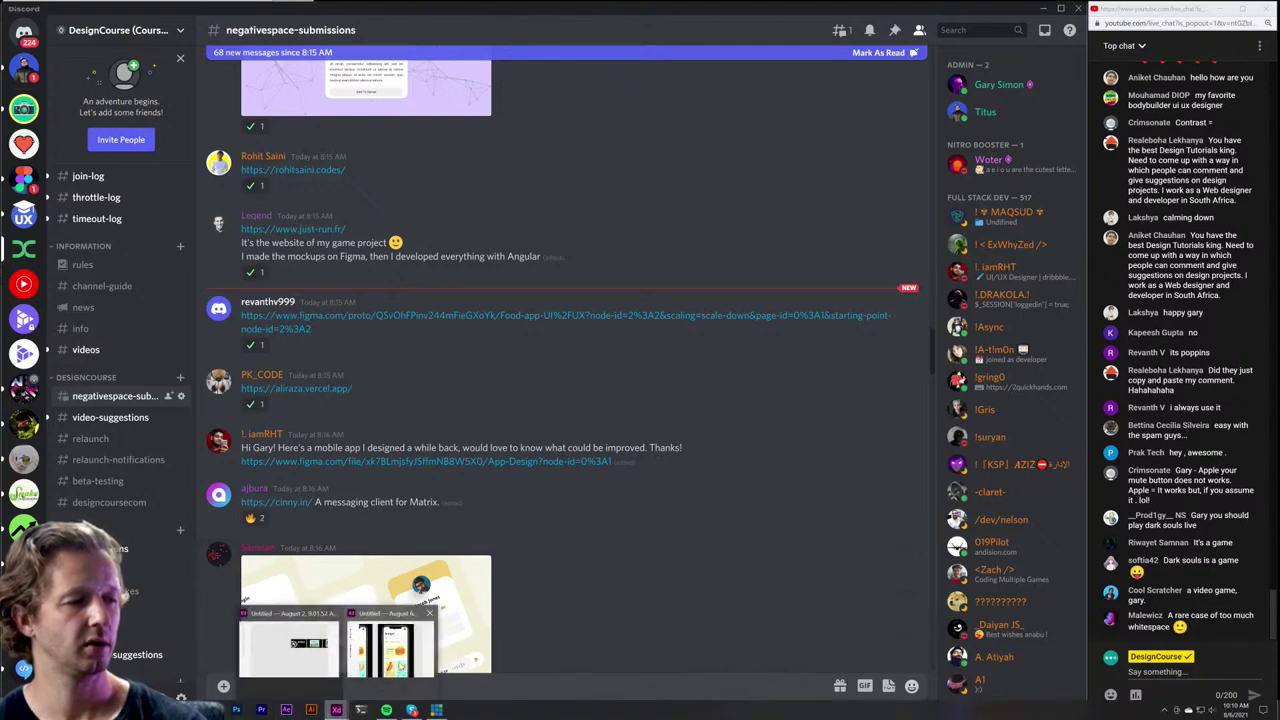
{"action": "left_click", "coordinate": [336, 710]}
{"action": "scroll", "coordinate": [571, 452], "scroll_direction": "down", "scroll_amount": 2}
{"action": "scroll", "coordinate": [531, 380], "scroll_direction": "down", "scroll_amount": 5}
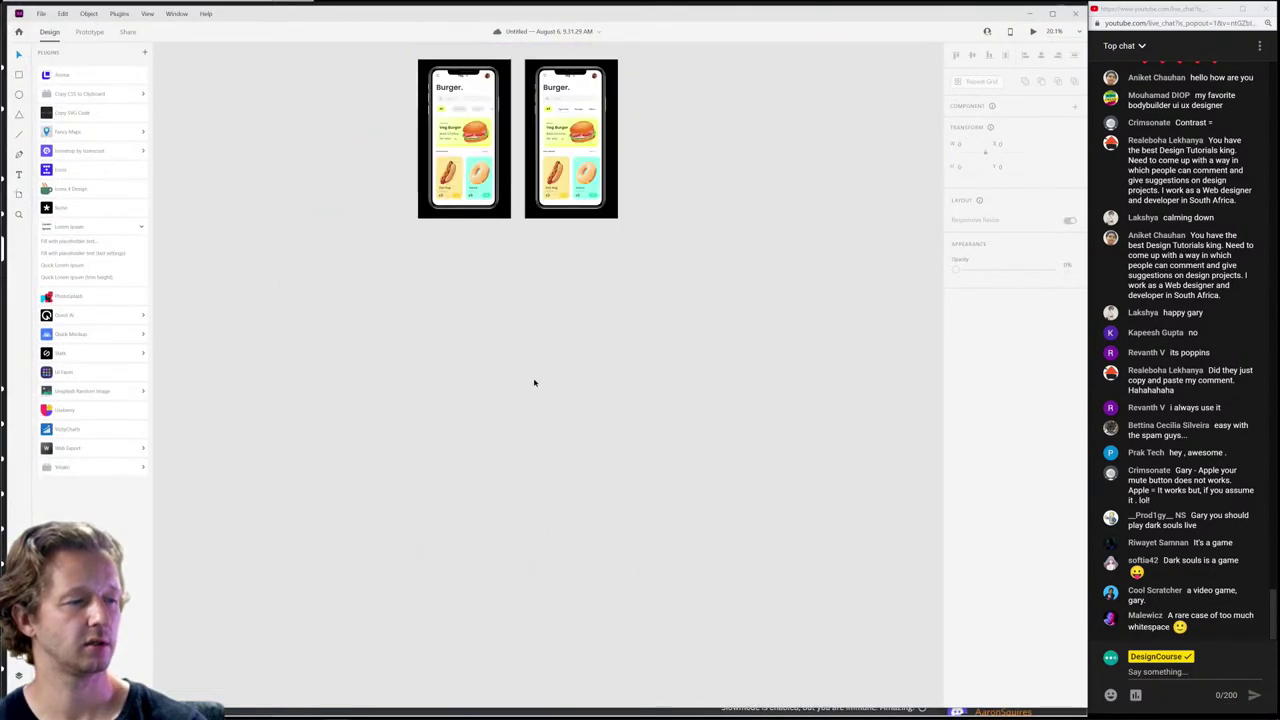
{"action": "key", "text": "ctrl+v"}
{"action": "left_click_drag", "start_coordinate": [528, 345], "coordinate": [458, 335]}
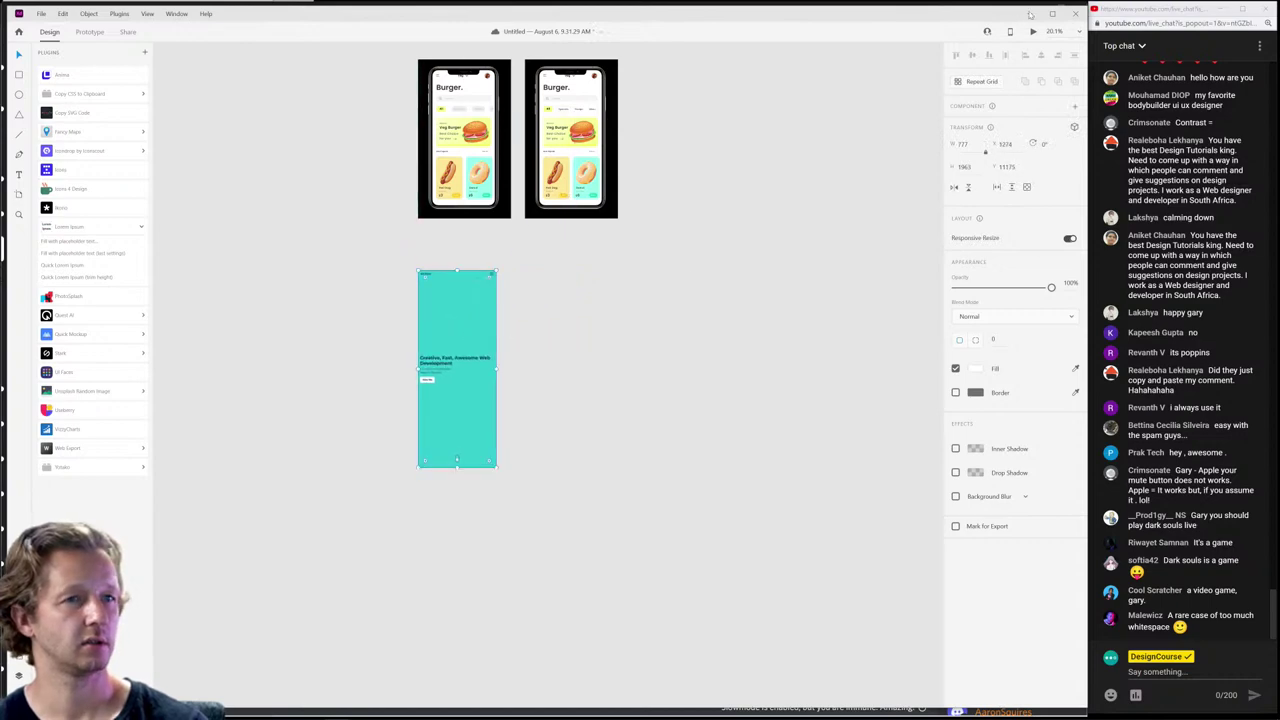
Step: Return to the portfolio site, widen its window until the hero illustration shows, and capture a screenshot of just the illustration
{"action": "left_click", "coordinate": [1031, 14]}
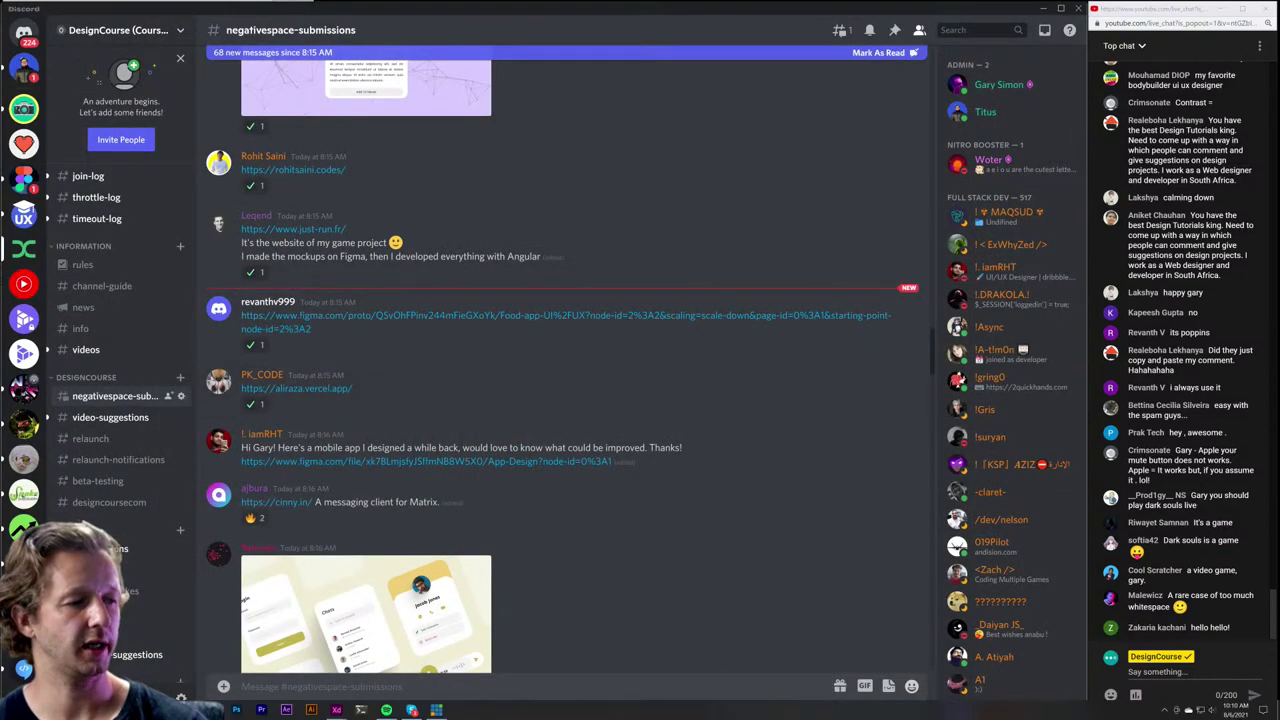
{"action": "mouse_move", "coordinate": [411, 709]}
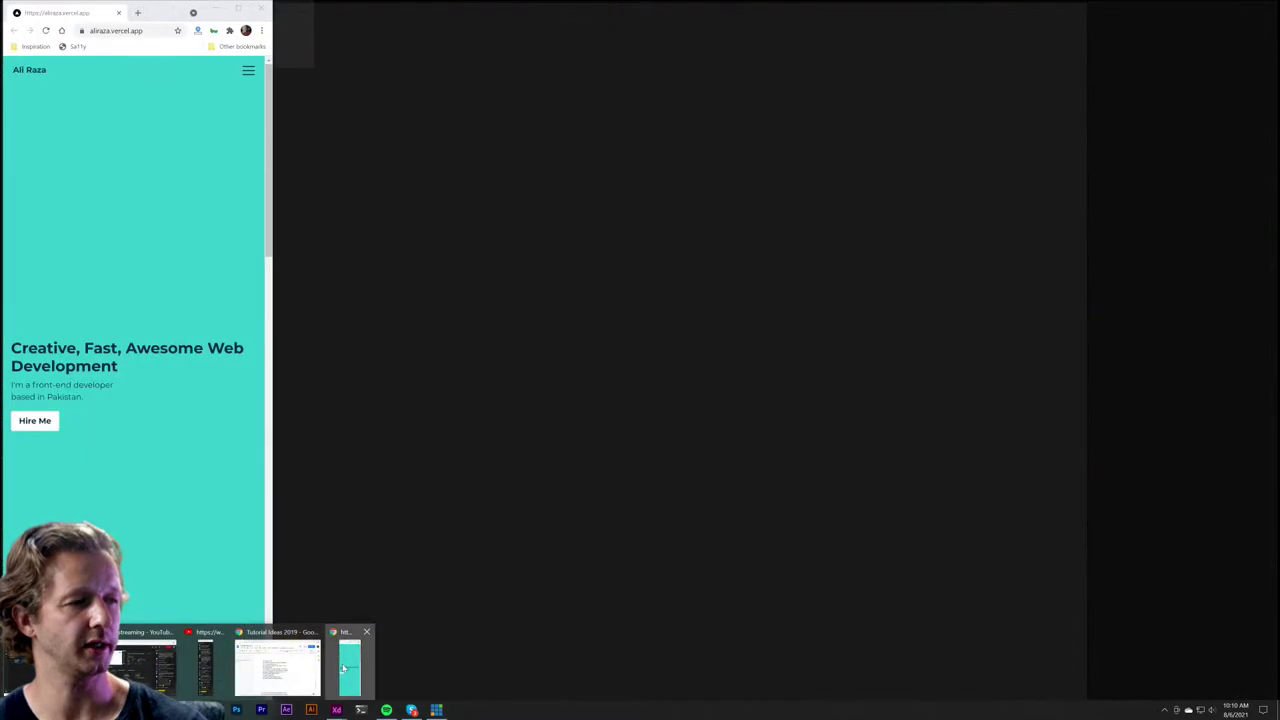
{"action": "left_click", "coordinate": [343, 668]}
{"action": "left_click_drag", "start_coordinate": [278, 400], "coordinate": [735, 400]}
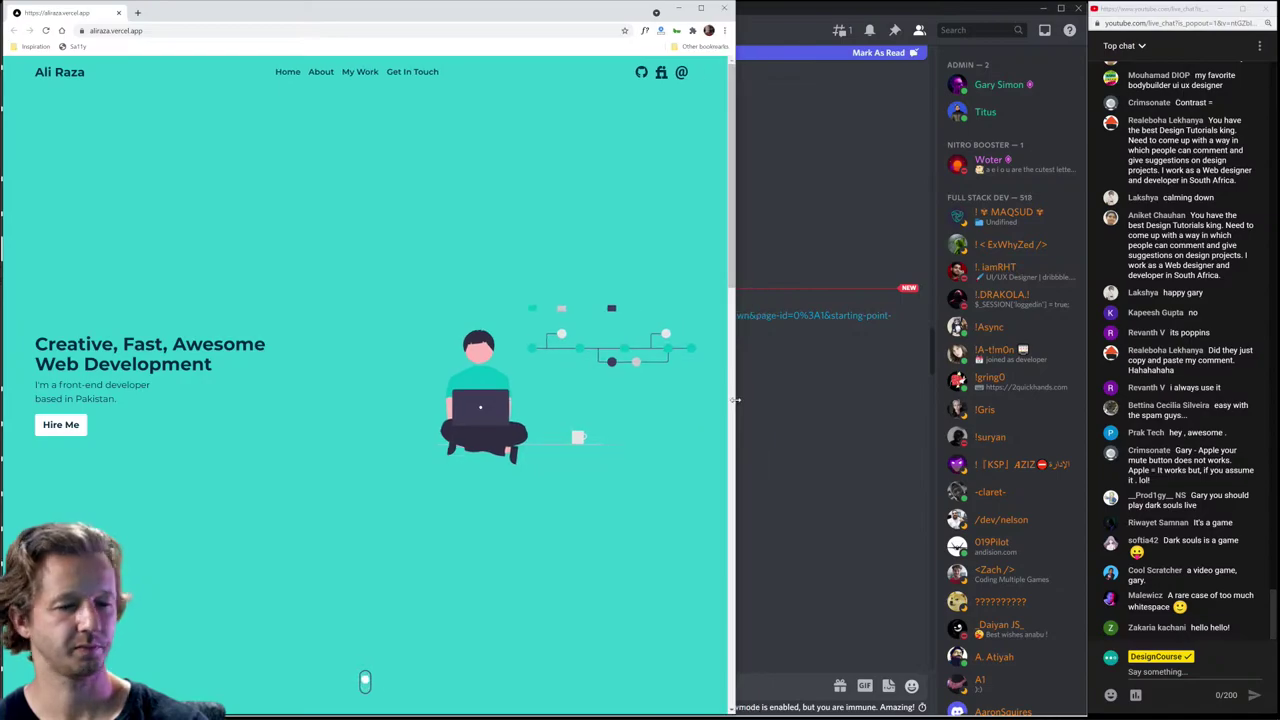
{"action": "key", "text": "Print"}
{"action": "left_click_drag", "start_coordinate": [414, 234], "coordinate": [708, 502]}
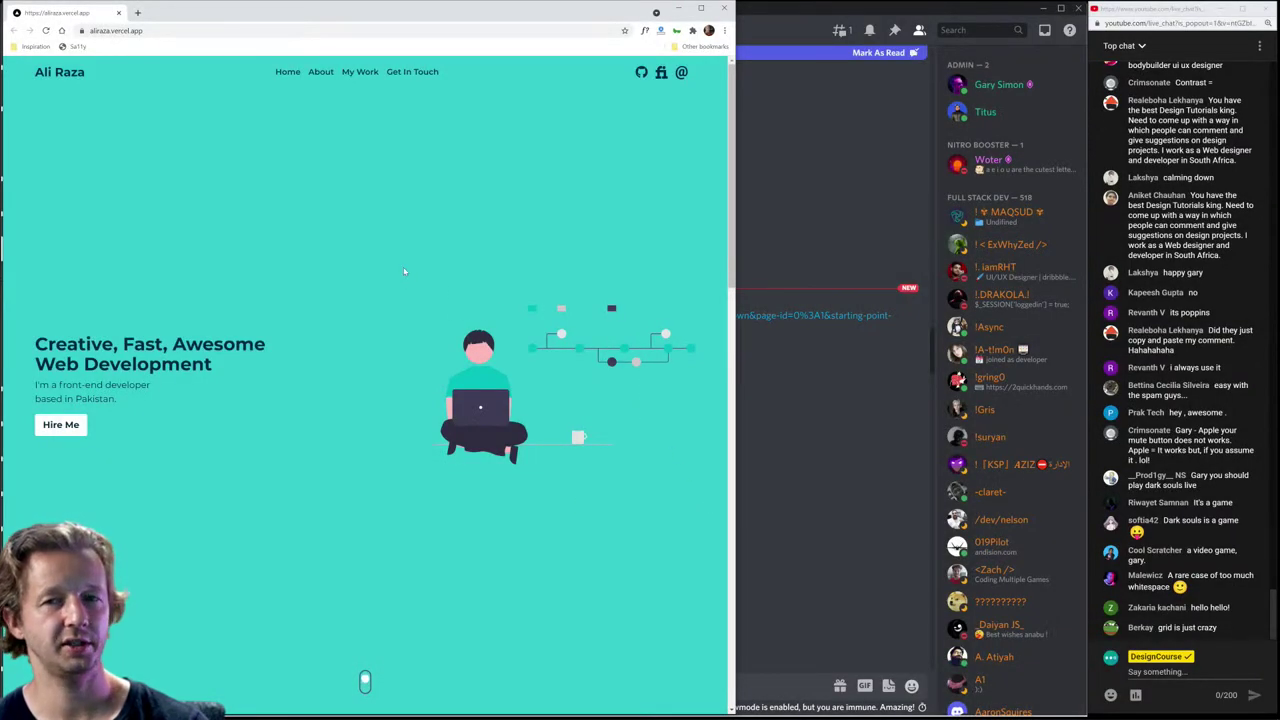
Step: Switch back to the Adobe XD document and duplicate the teal mobile screenshot to the right of the original
{"action": "mouse_move", "coordinate": [224, 707]}
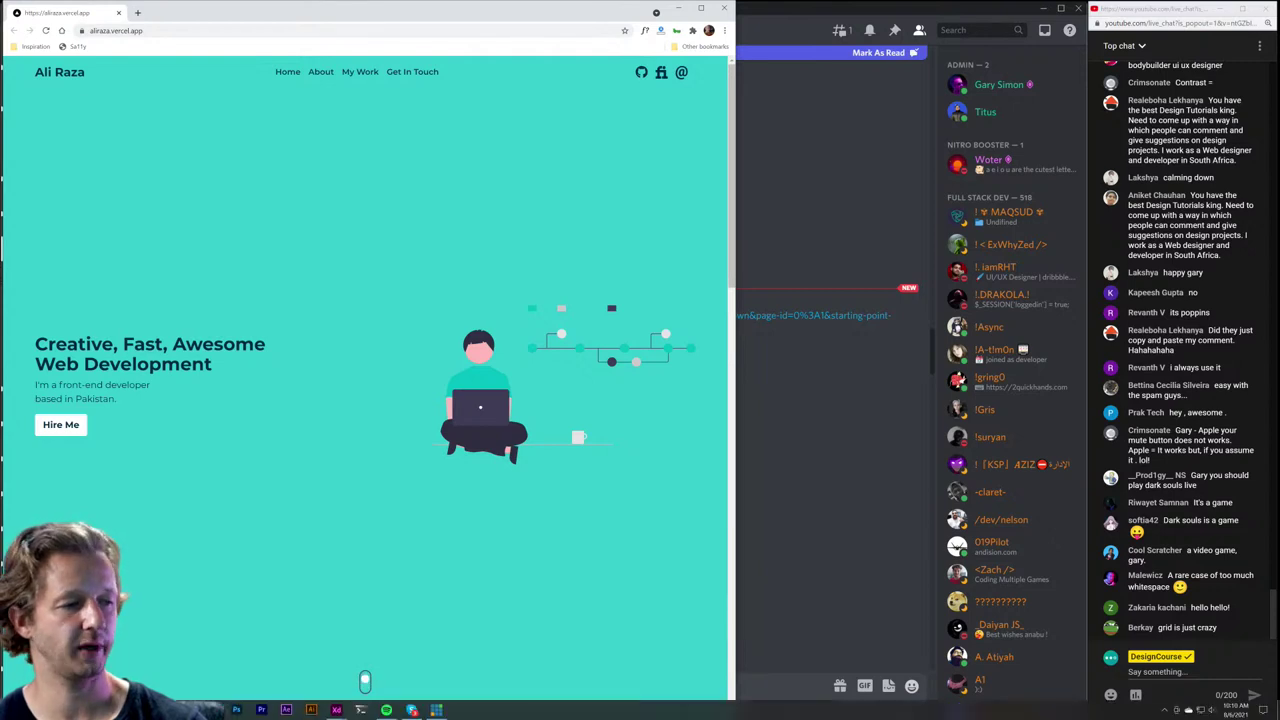
{"action": "key", "text": "alt+Tab"}
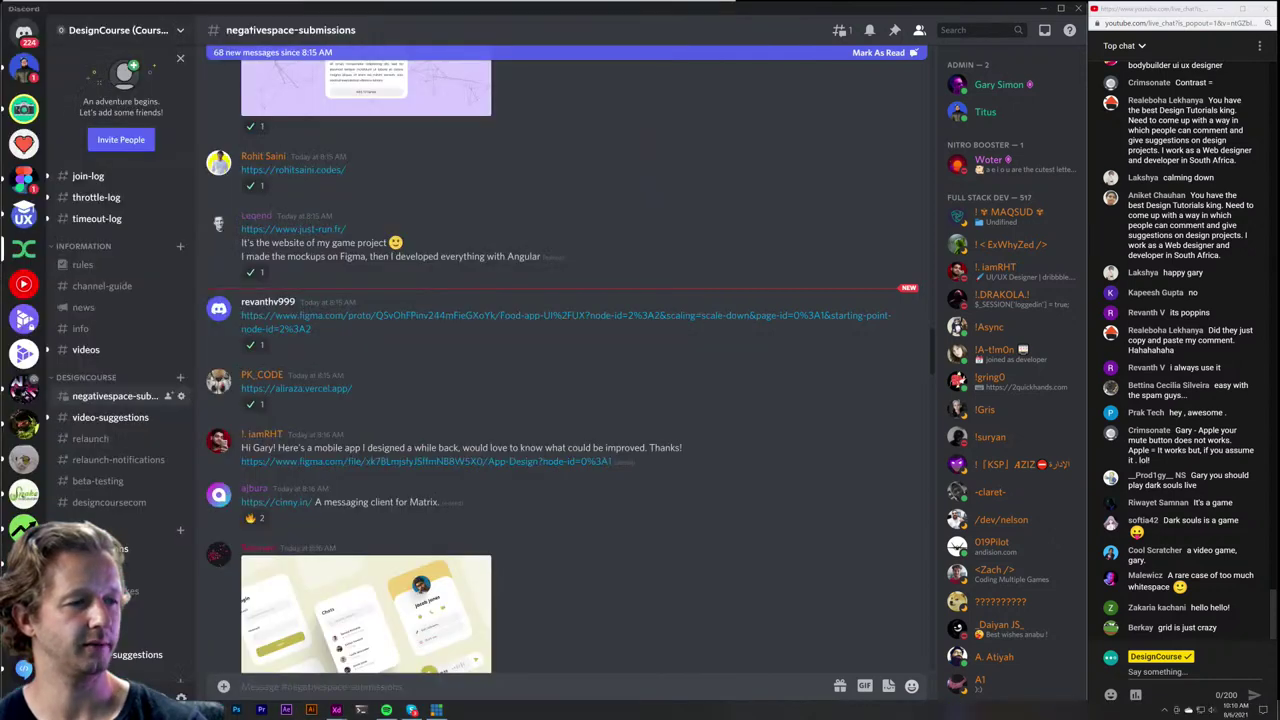
{"action": "mouse_move", "coordinate": [411, 710]}
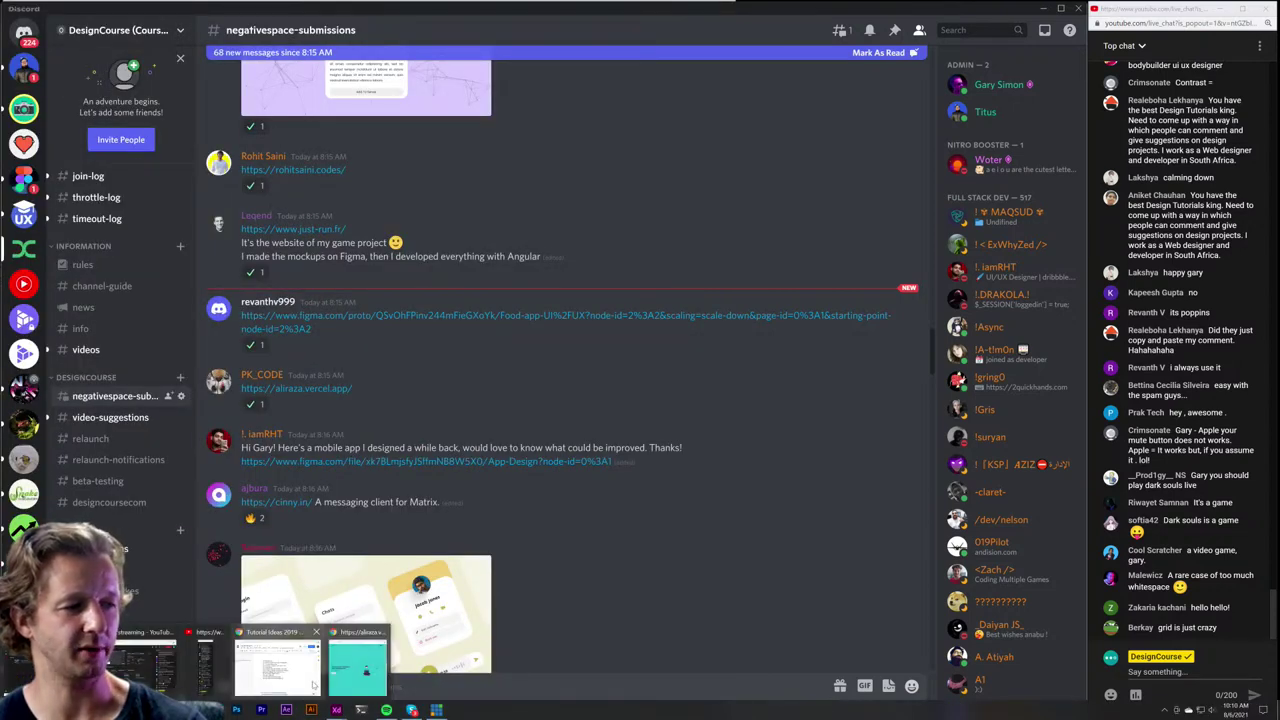
{"action": "left_click", "coordinate": [353, 661]}
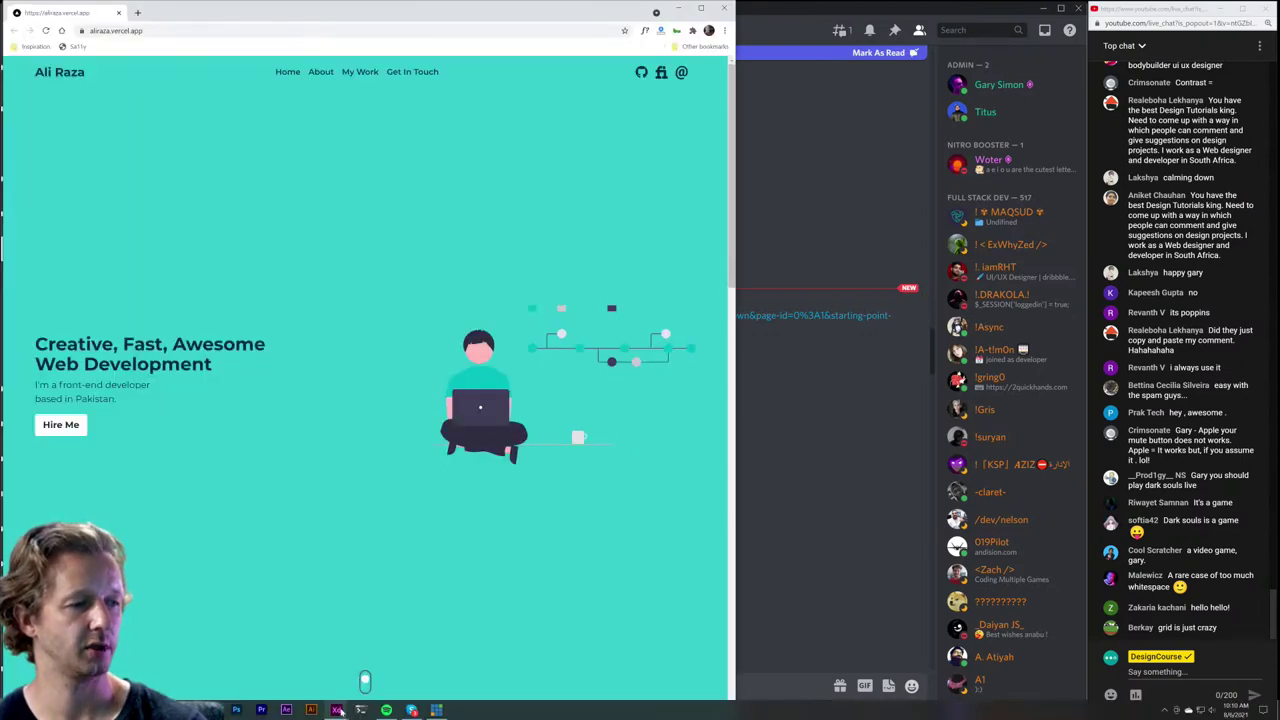
{"action": "mouse_move", "coordinate": [336, 710]}
{"action": "left_click", "coordinate": [392, 651]}
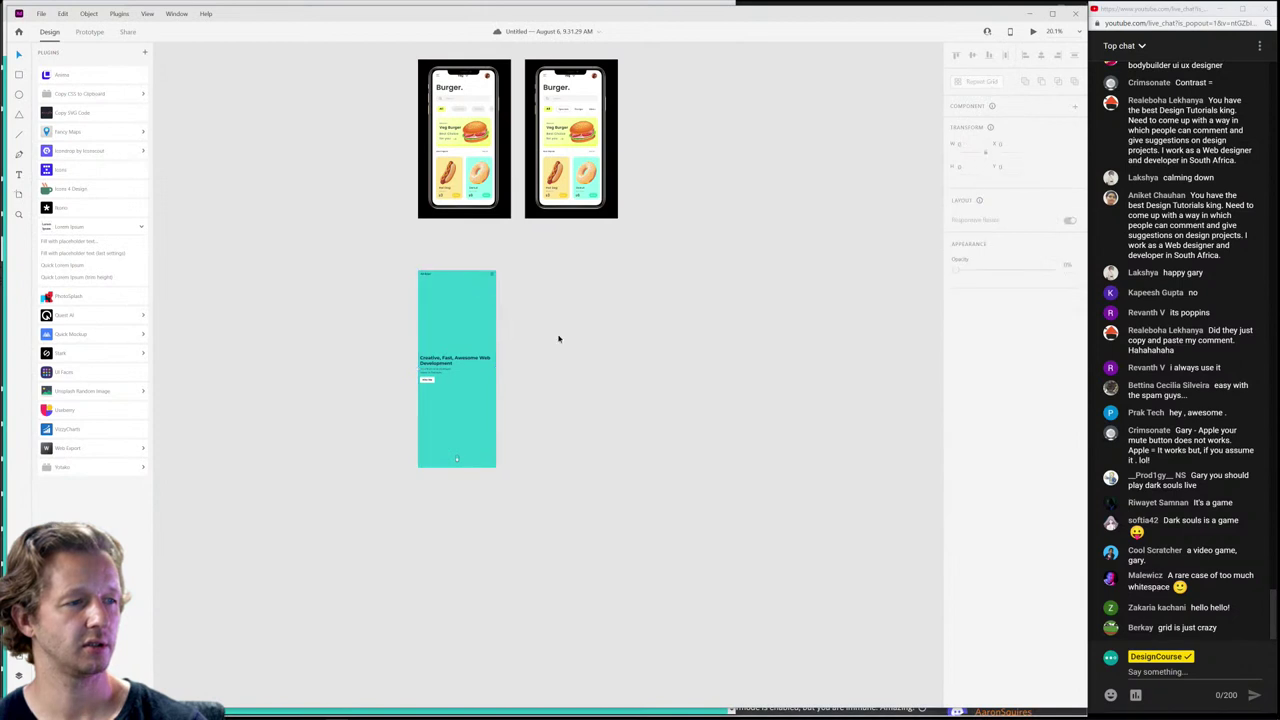
{"action": "left_click_drag", "start_coordinate": [465, 325], "coordinate": [607, 323]}
Step: Paste the captured illustration and place it on the empty canvas to the right of the duplicated screenshot
{"action": "key", "text": "ctrl+v"}
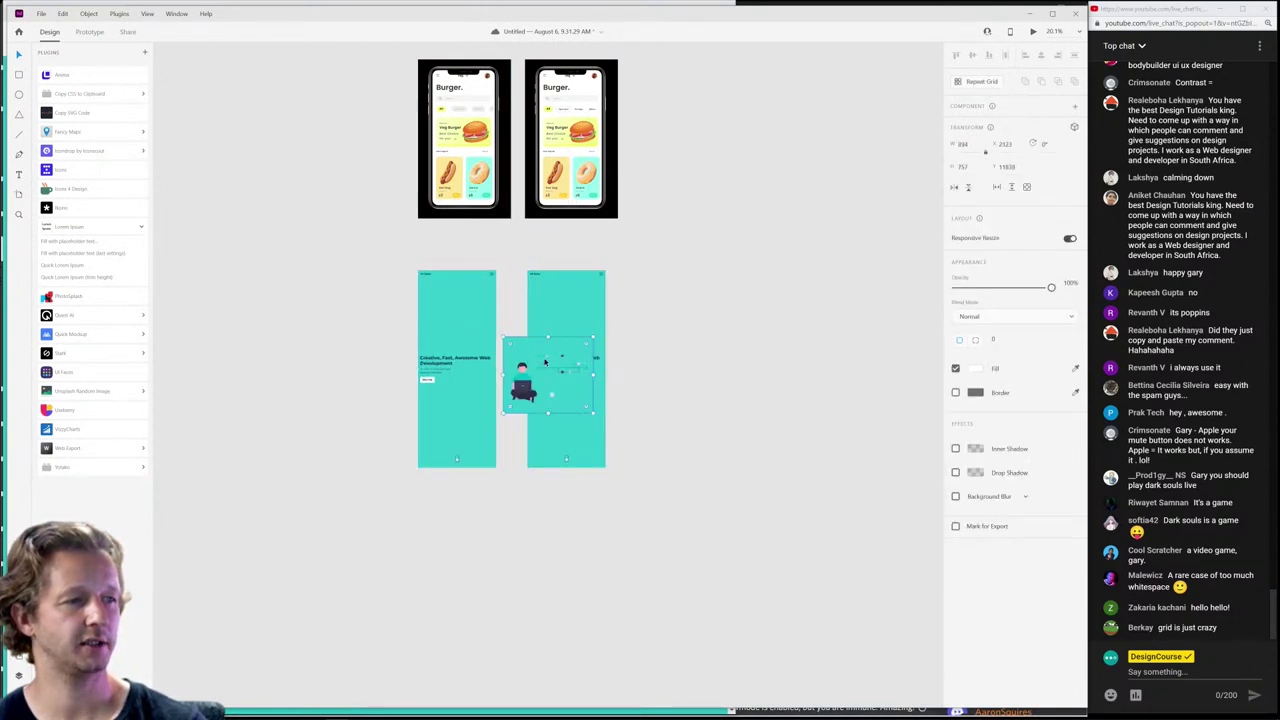
{"action": "left_click_drag", "start_coordinate": [560, 370], "coordinate": [691, 347]}
{"action": "scroll", "coordinate": [632, 364], "scroll_direction": "up", "scroll_amount": 2}
{"action": "scroll", "coordinate": [598, 371], "scroll_direction": "up", "scroll_amount": 5}
{"action": "scroll", "coordinate": [598, 371], "scroll_direction": "down", "scroll_amount": 3}
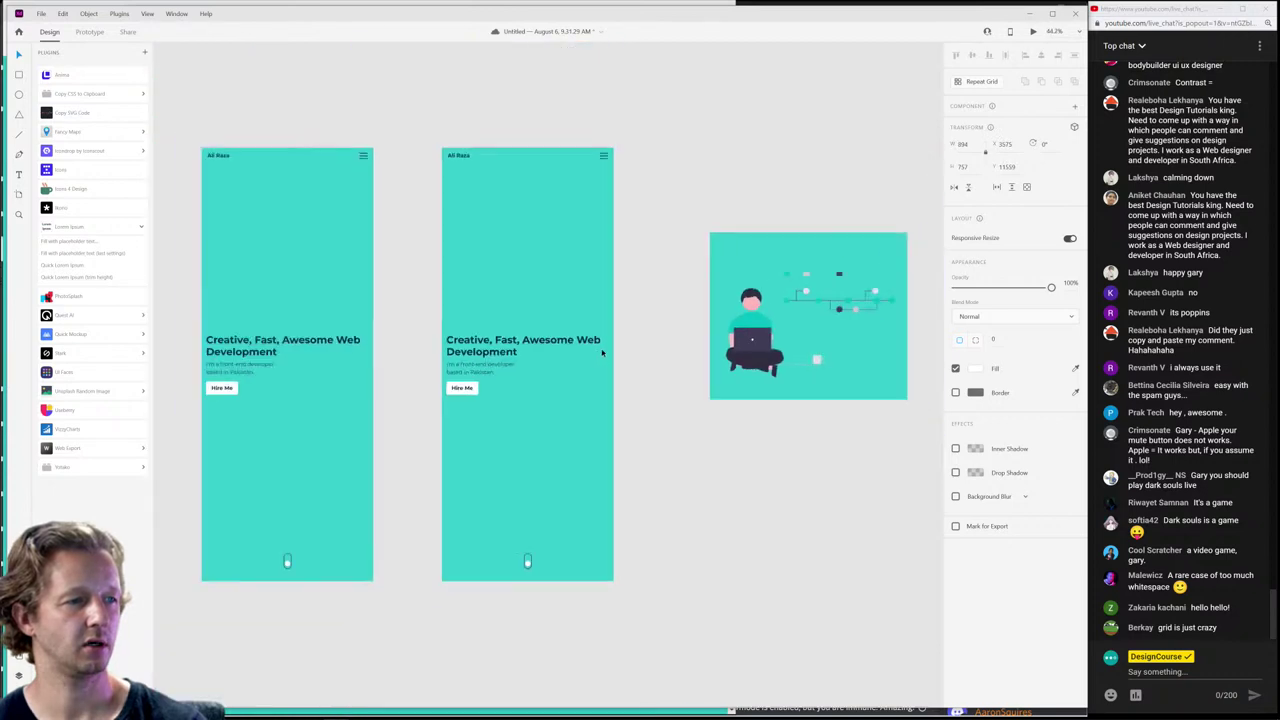
Step: Cover the duplicate's heading, intro text and Hire Me button with a borderless rectangle about 750 × 348, filled with the teal background color
{"action": "left_click", "coordinate": [488, 352]}
{"action": "scroll", "coordinate": [488, 352], "scroll_direction": "up", "scroll_amount": 3}
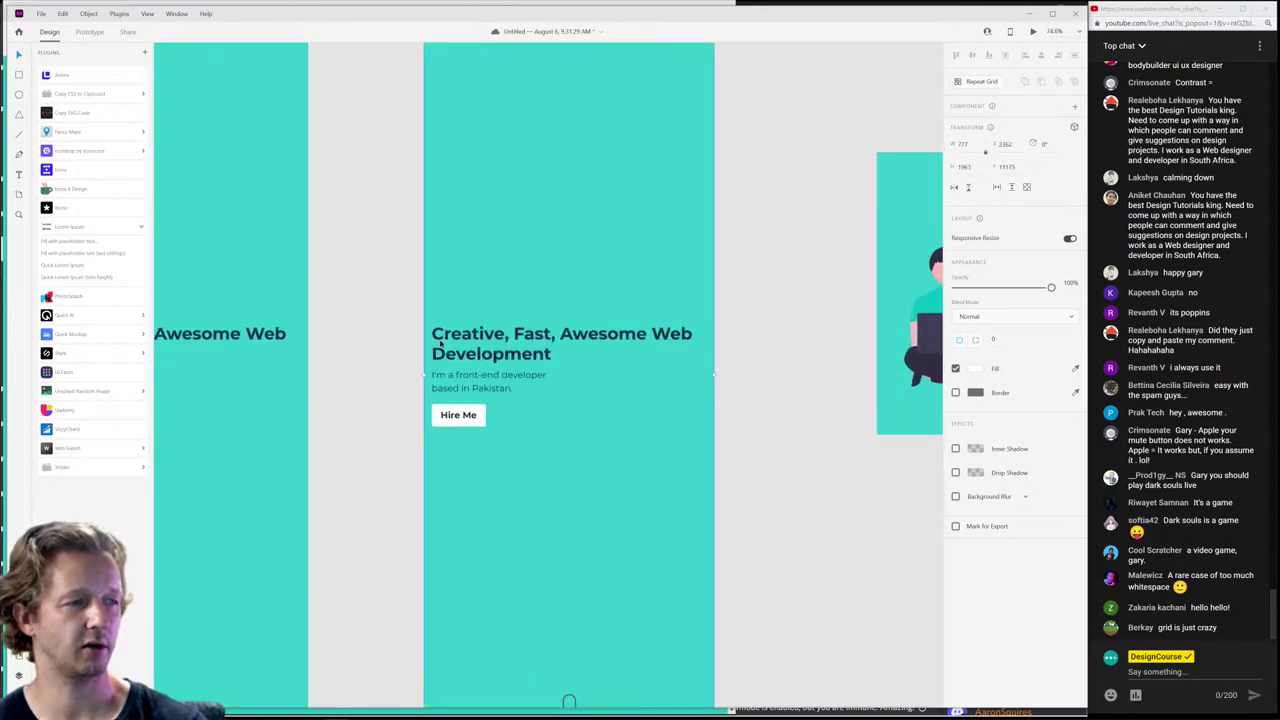
{"action": "left_click", "coordinate": [397, 324]}
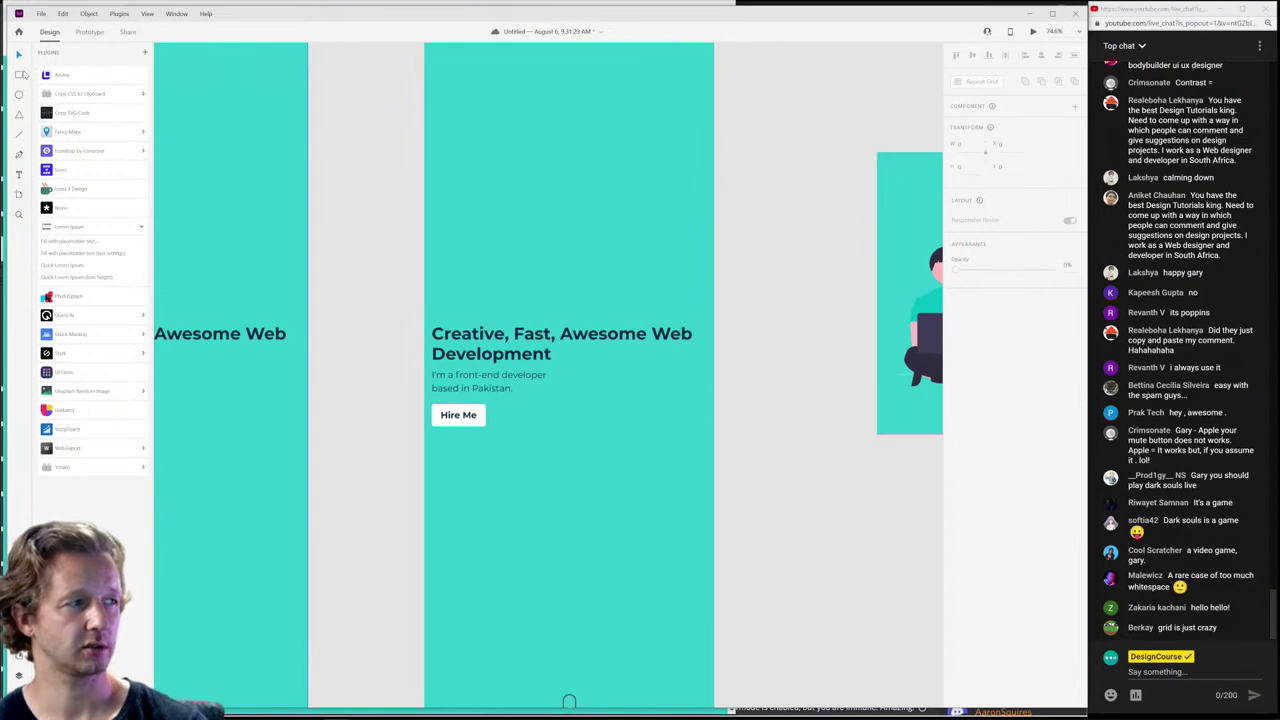
{"action": "mouse_move", "coordinate": [428, 318]}
{"action": "left_mouse_down"}
{"action": "mouse_move", "coordinate": [473, 341]}
{"action": "mouse_move", "coordinate": [709, 317]}
{"action": "left_mouse_up"}
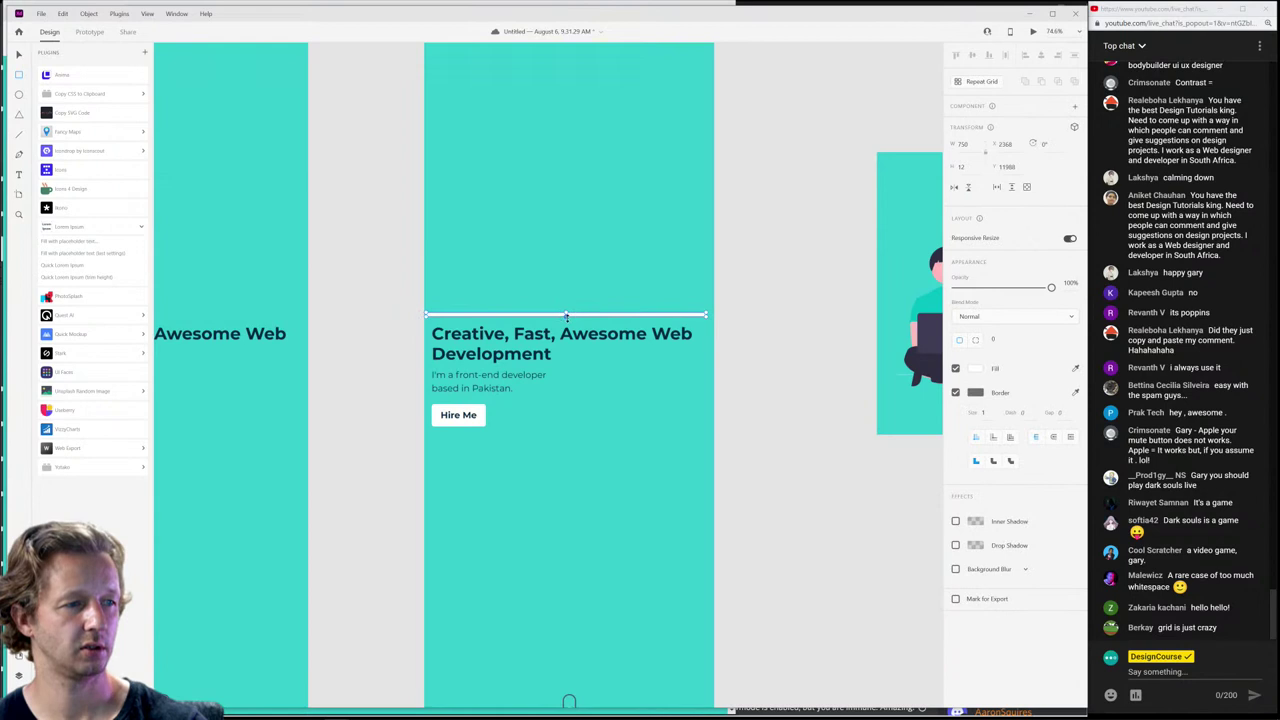
{"action": "left_click_drag", "start_coordinate": [566, 316], "coordinate": [568, 440]}
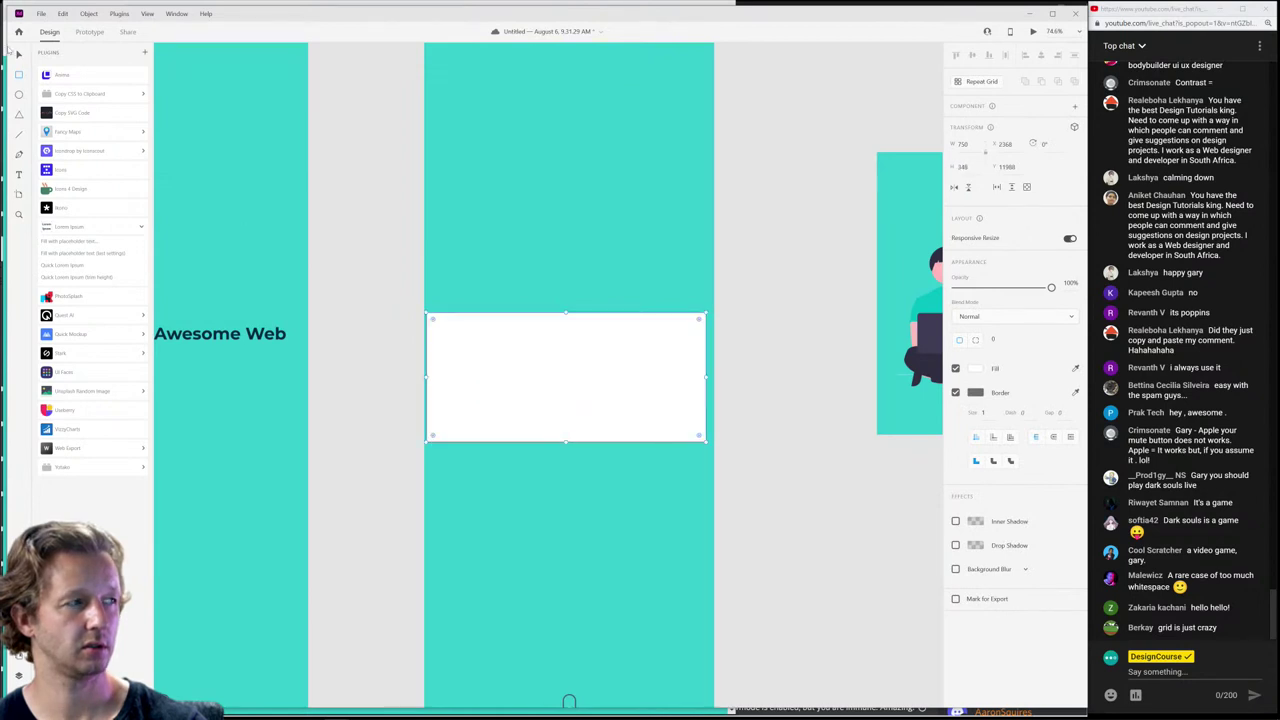
{"action": "left_click", "coordinate": [955, 392]}
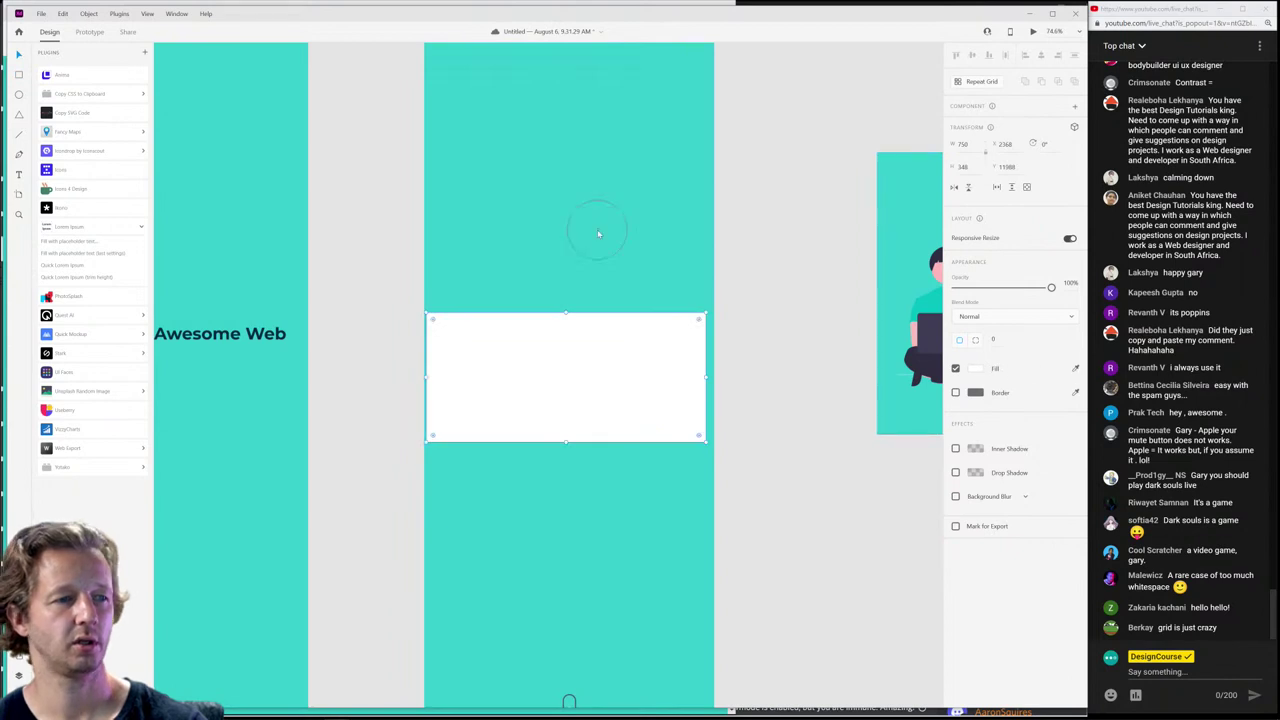
{"action": "key", "text": "Delete"}
Step: Move the illustration onto the upper part of the duplicated mobile screen and scale it down to about 658 × 557
{"action": "scroll", "coordinate": [614, 400], "scroll_direction": "down", "scroll_amount": 3}
{"action": "scroll", "coordinate": [729, 366], "scroll_direction": "right", "scroll_amount": 2}
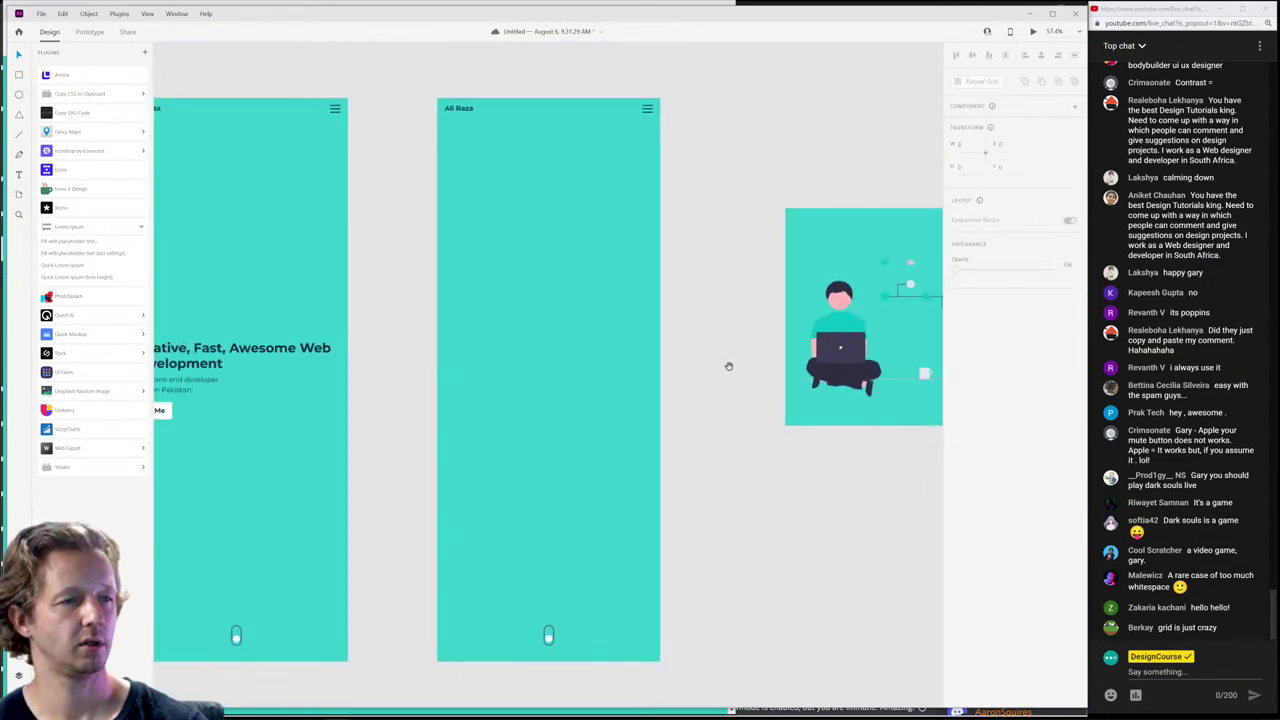
{"action": "left_click_drag", "start_coordinate": [795, 370], "coordinate": [465, 345]}
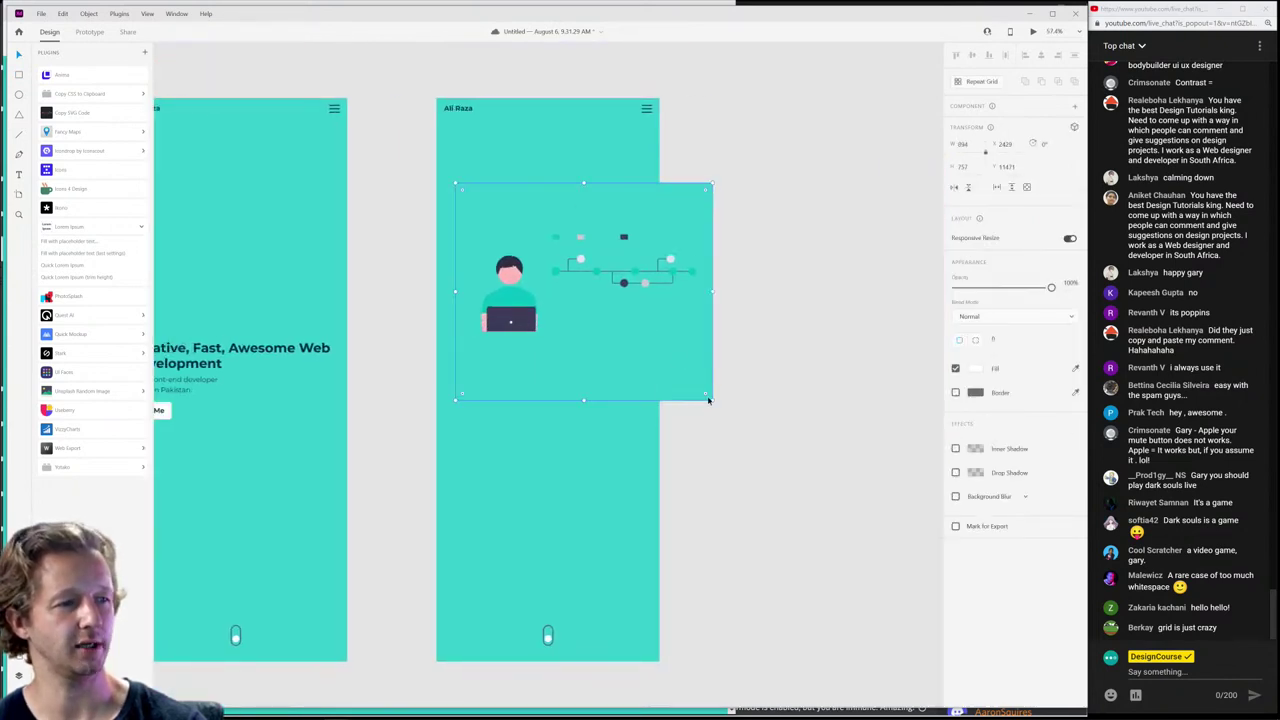
{"action": "left_click_drag", "start_coordinate": [712, 400], "coordinate": [645, 343]}
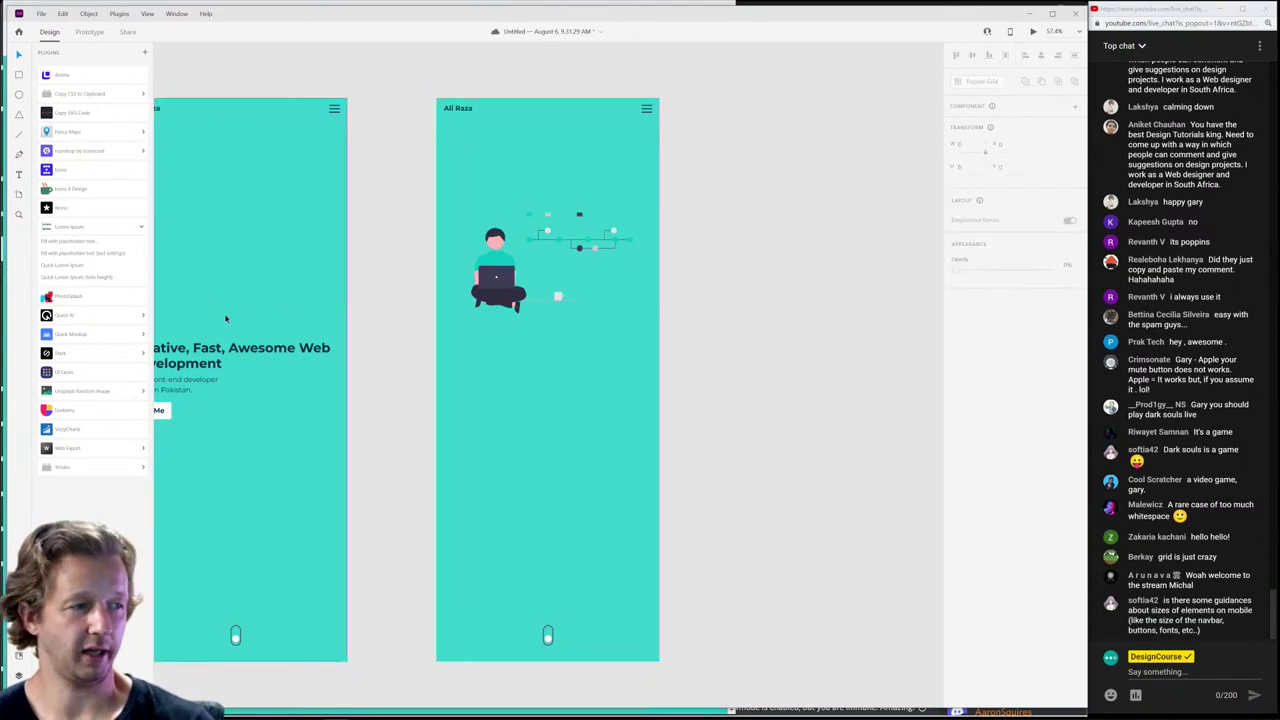
Step: Compare the original mobile screen with the reworked copy and examine the illustration's details and colors up close
{"action": "scroll", "coordinate": [490, 290], "scroll_direction": "left", "scroll_amount": 5}
{"action": "scroll", "coordinate": [490, 290], "scroll_direction": "left", "scroll_amount": 3}
{"action": "scroll", "coordinate": [854, 280], "scroll_direction": "right", "scroll_amount": 4}
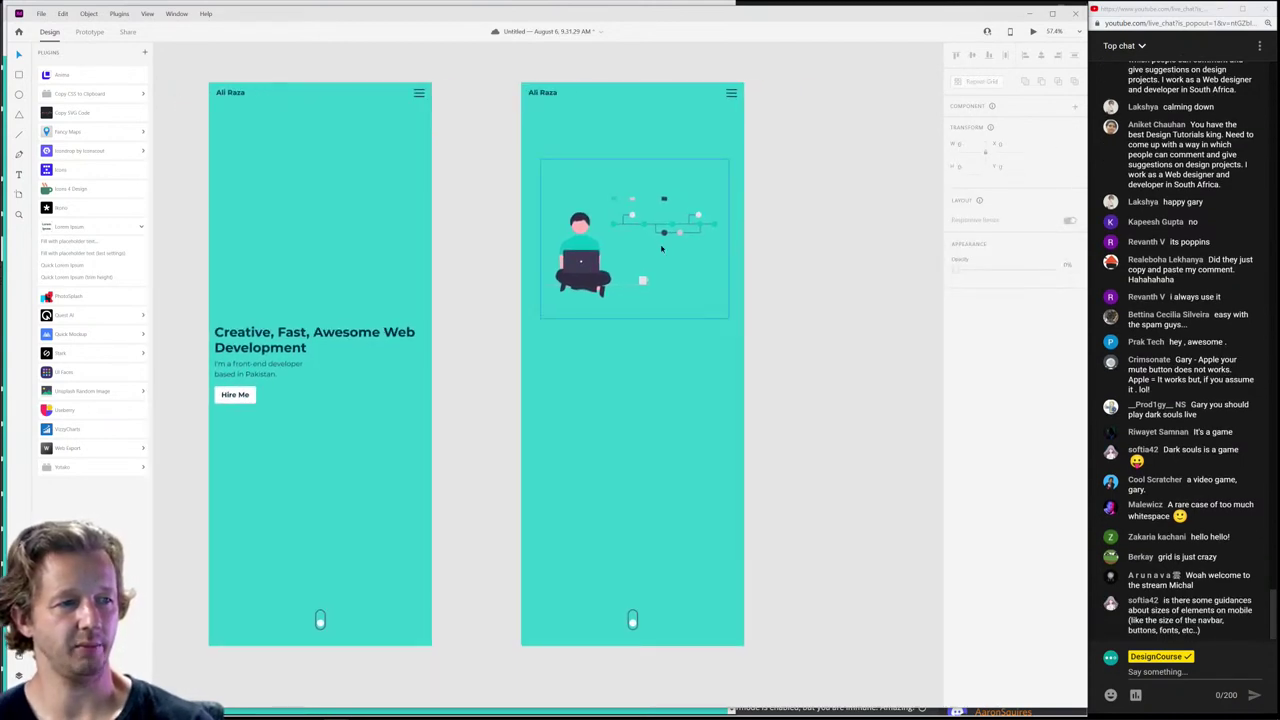
{"action": "scroll", "coordinate": [672, 240], "scroll_direction": "up", "scroll_amount": 5}
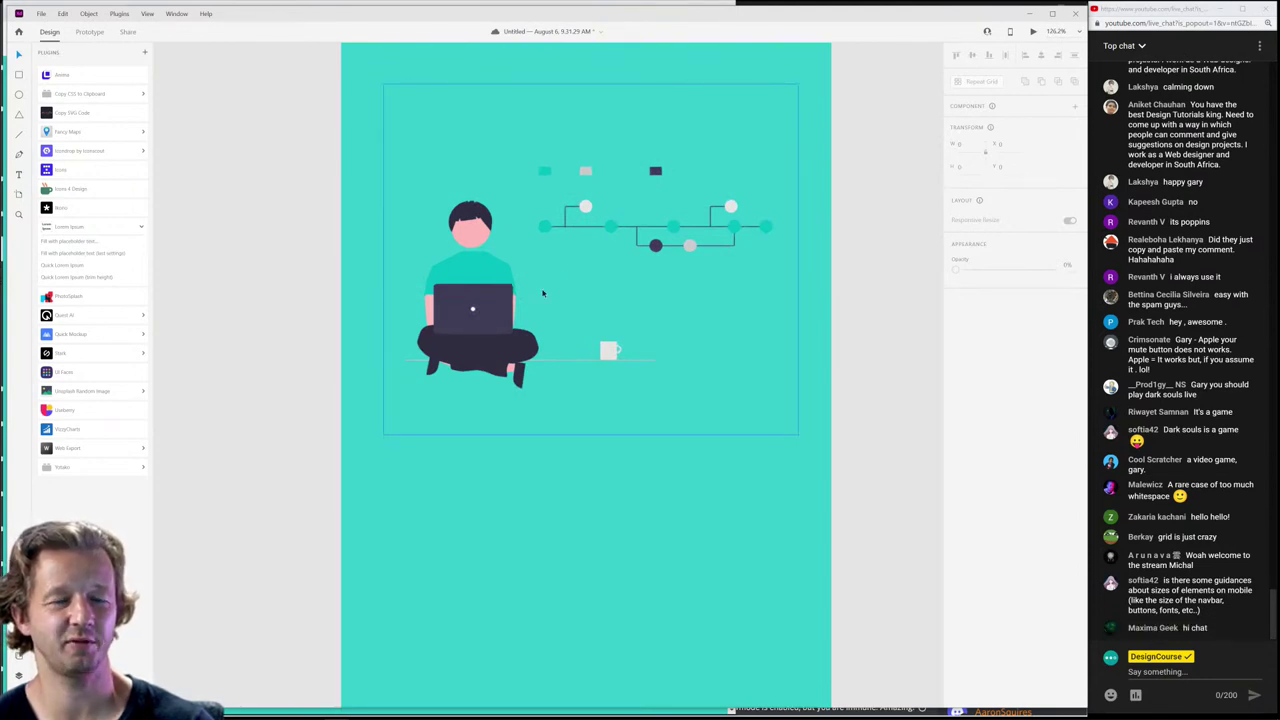
{"action": "left_click", "coordinate": [476, 270]}
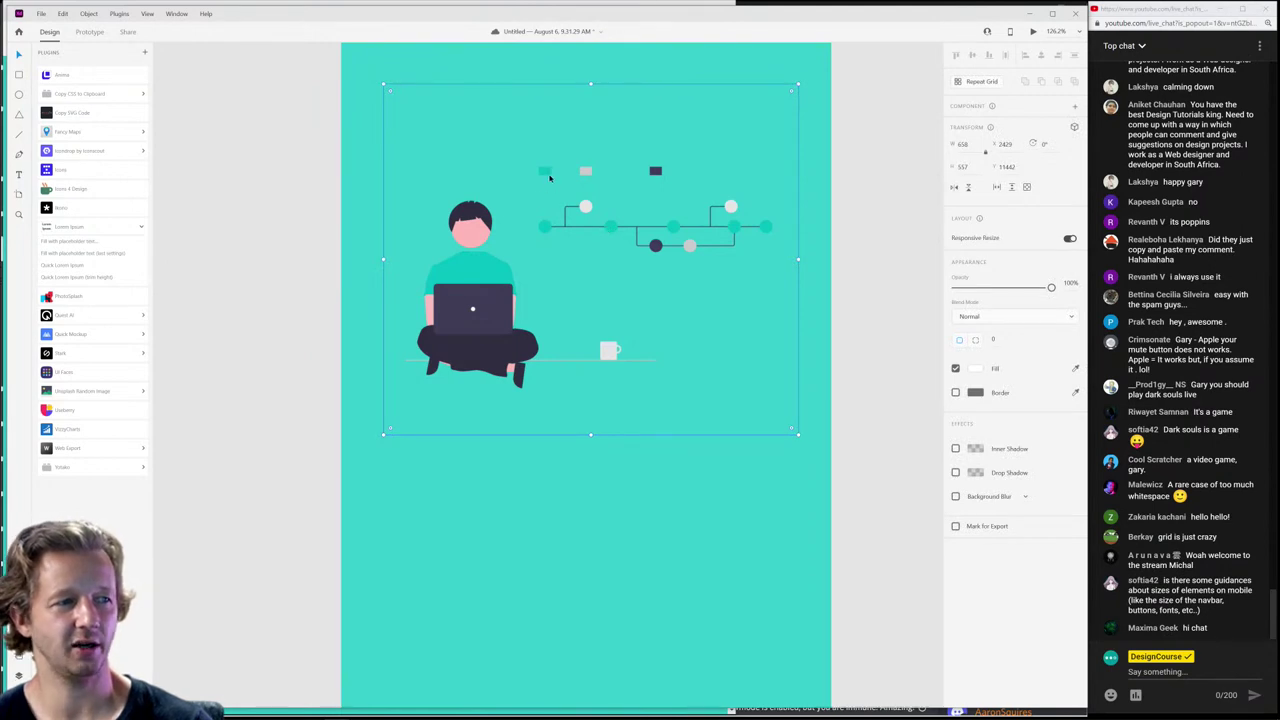
{"action": "left_click", "coordinate": [361, 147]}
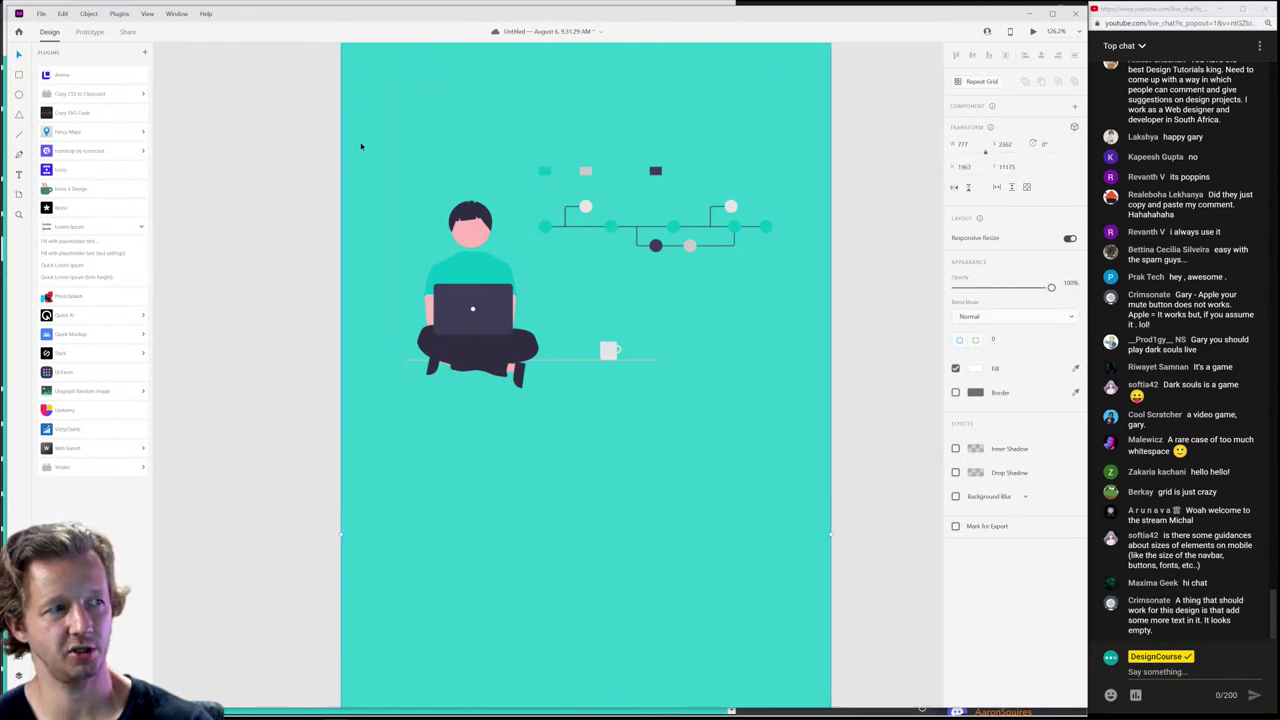
{"action": "scroll", "coordinate": [680, 400], "scroll_direction": "down", "scroll_amount": 5}
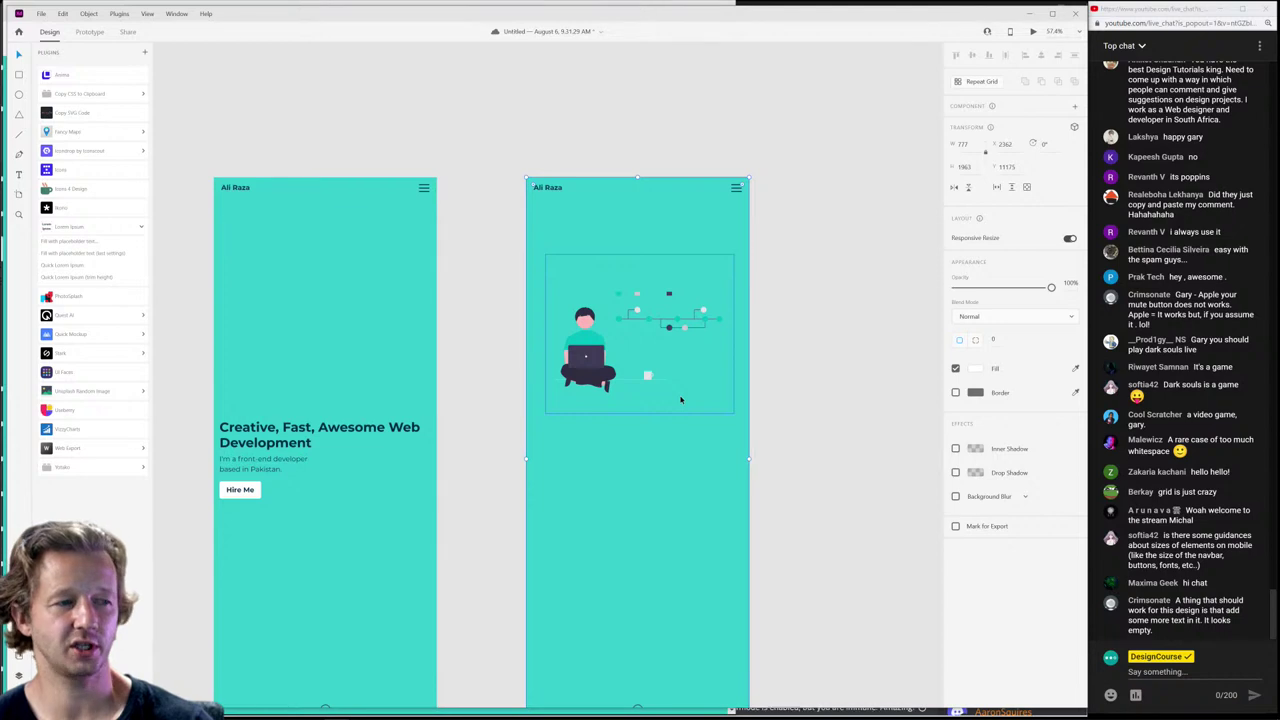
Step: Capture the heading, intro text and Hire Me button of the original mobile screen as an image
{"action": "scroll", "coordinate": [680, 400], "scroll_direction": "down", "scroll_amount": 2}
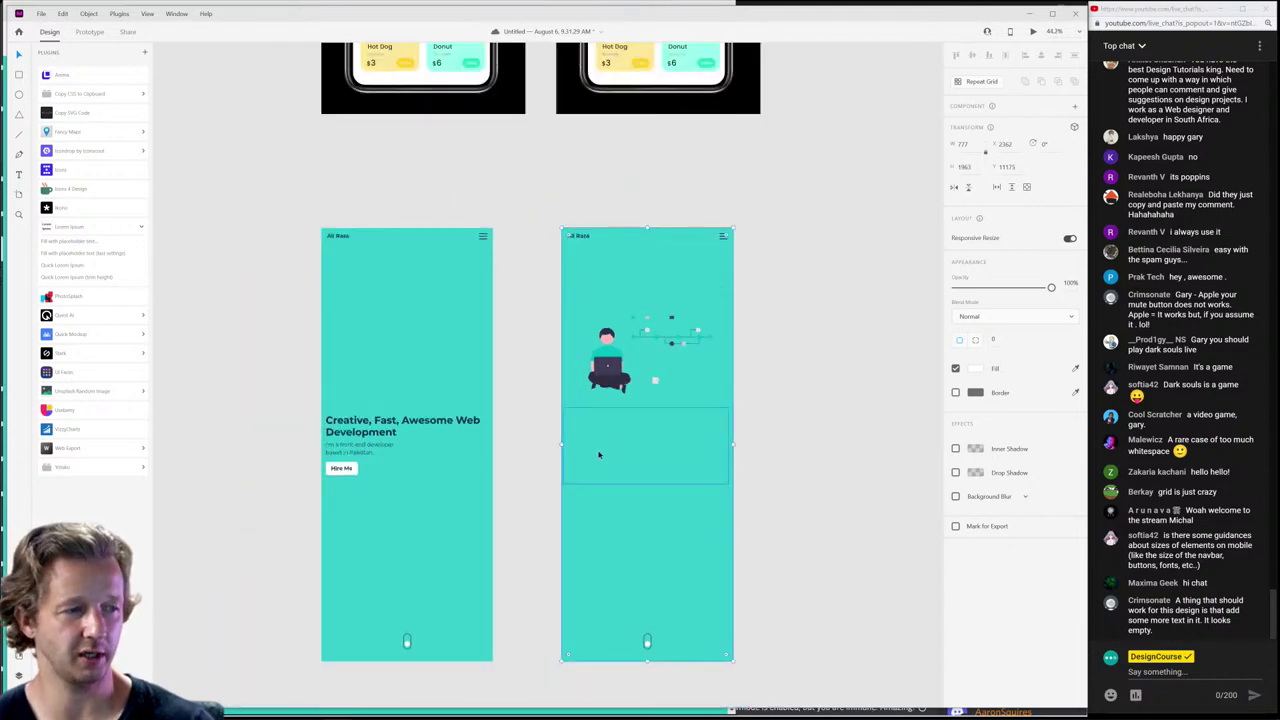
{"action": "scroll", "coordinate": [443, 463], "scroll_direction": "up", "scroll_amount": 3}
{"action": "left_click_drag", "start_coordinate": [473, 463], "coordinate": [440, 374]}
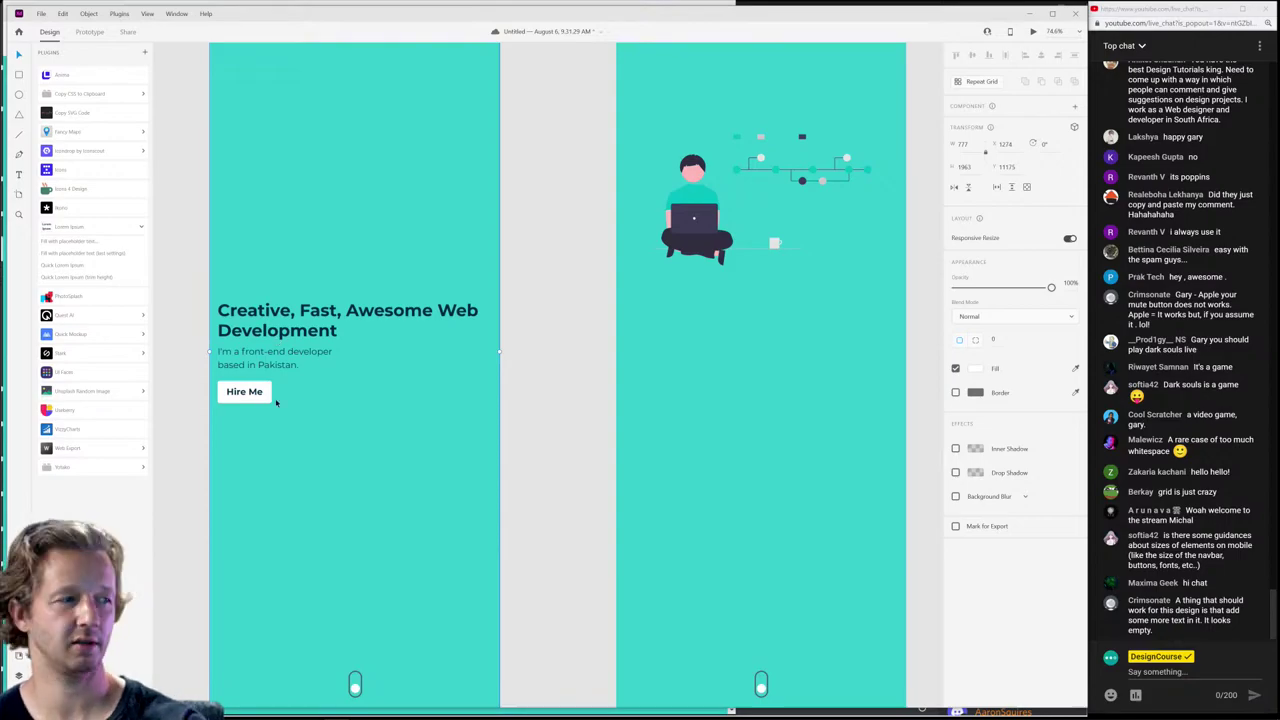
{"action": "key", "text": "Print"}
{"action": "left_click_drag", "start_coordinate": [215, 293], "coordinate": [488, 432]}
{"action": "key", "text": "ctrl+c"}
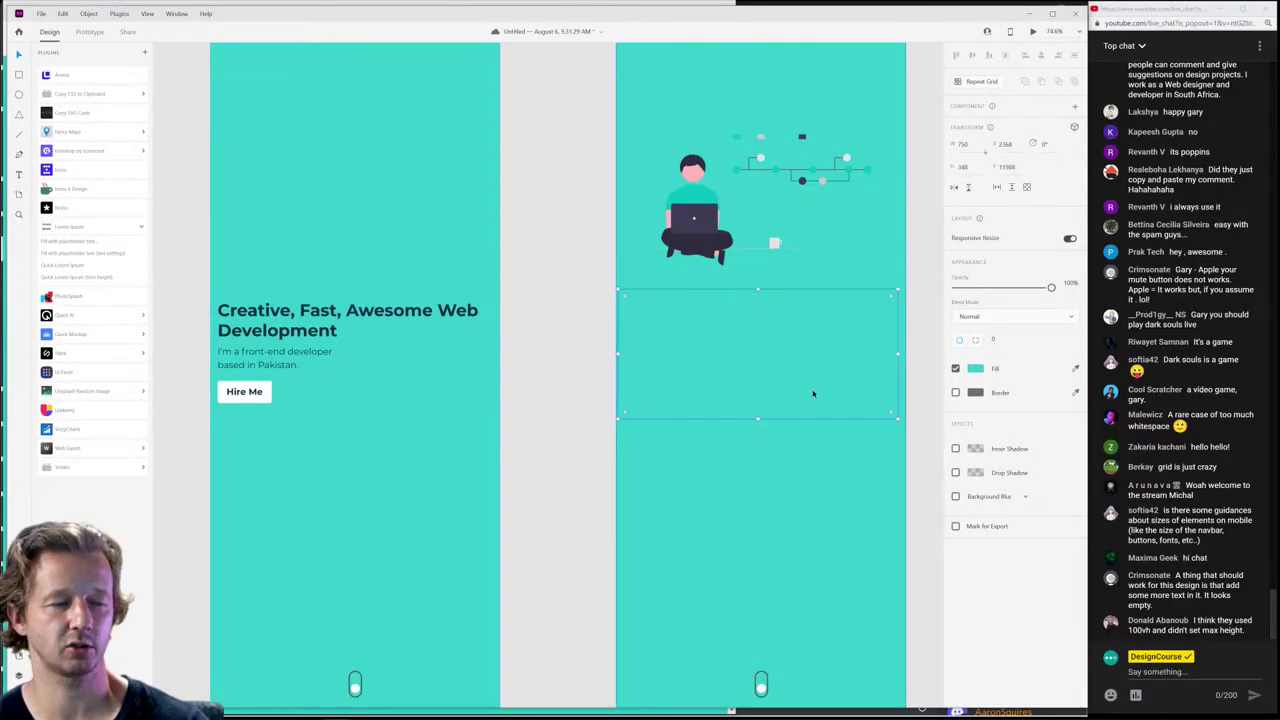
Step: Paste the captured text block below the illustration on the reworked screen and scale it down to about 616 × 315
{"action": "key", "text": "ctrl+v"}
{"action": "left_click_drag", "start_coordinate": [556, 369], "coordinate": [687, 361]}
{"action": "left_click", "coordinate": [687, 361]}
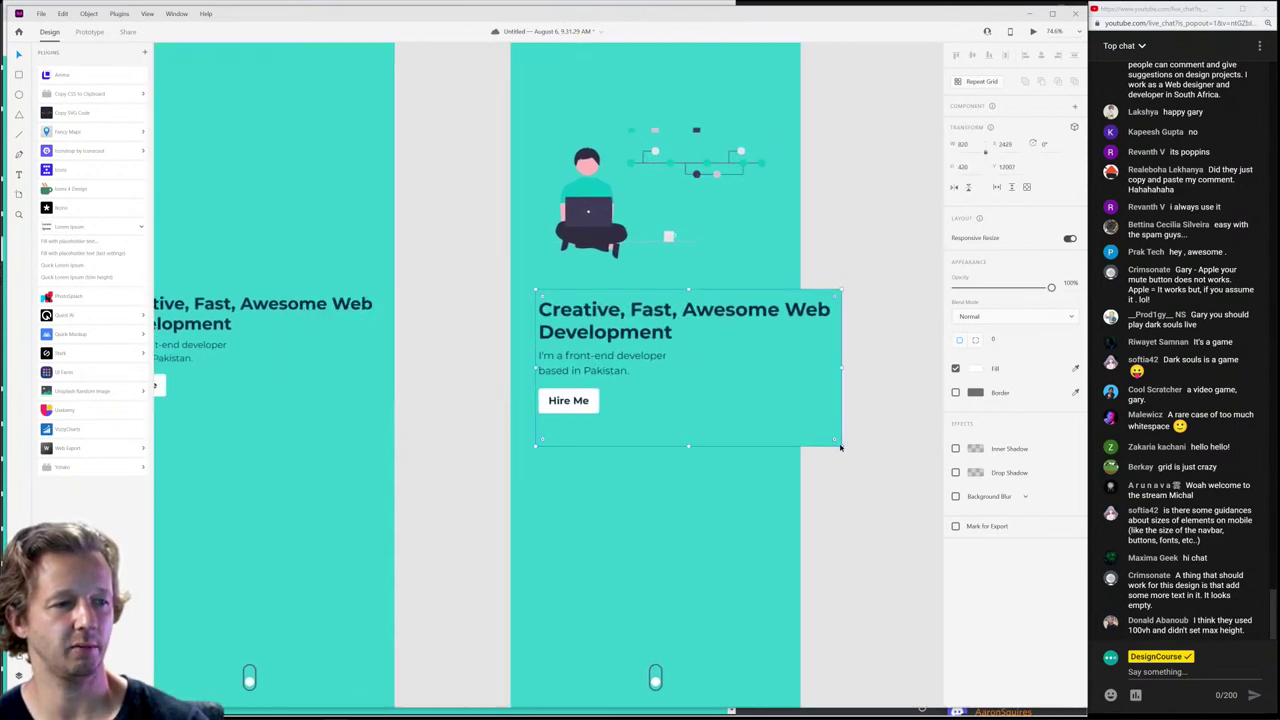
{"action": "left_click_drag", "start_coordinate": [842, 447], "coordinate": [765, 406]}
{"action": "left_click_drag", "start_coordinate": [586, 361], "coordinate": [591, 366]}
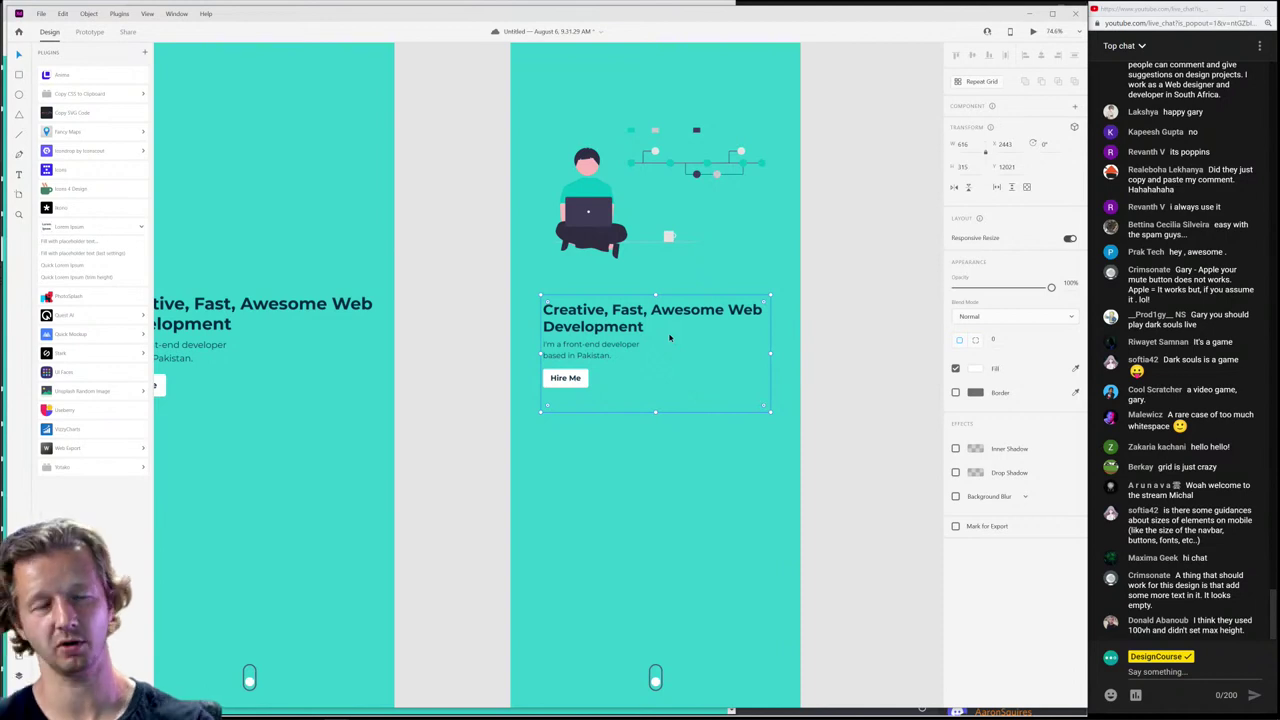
{"action": "scroll", "coordinate": [656, 455], "scroll_direction": "down", "scroll_amount": 5}
{"action": "left_click", "coordinate": [806, 457]}
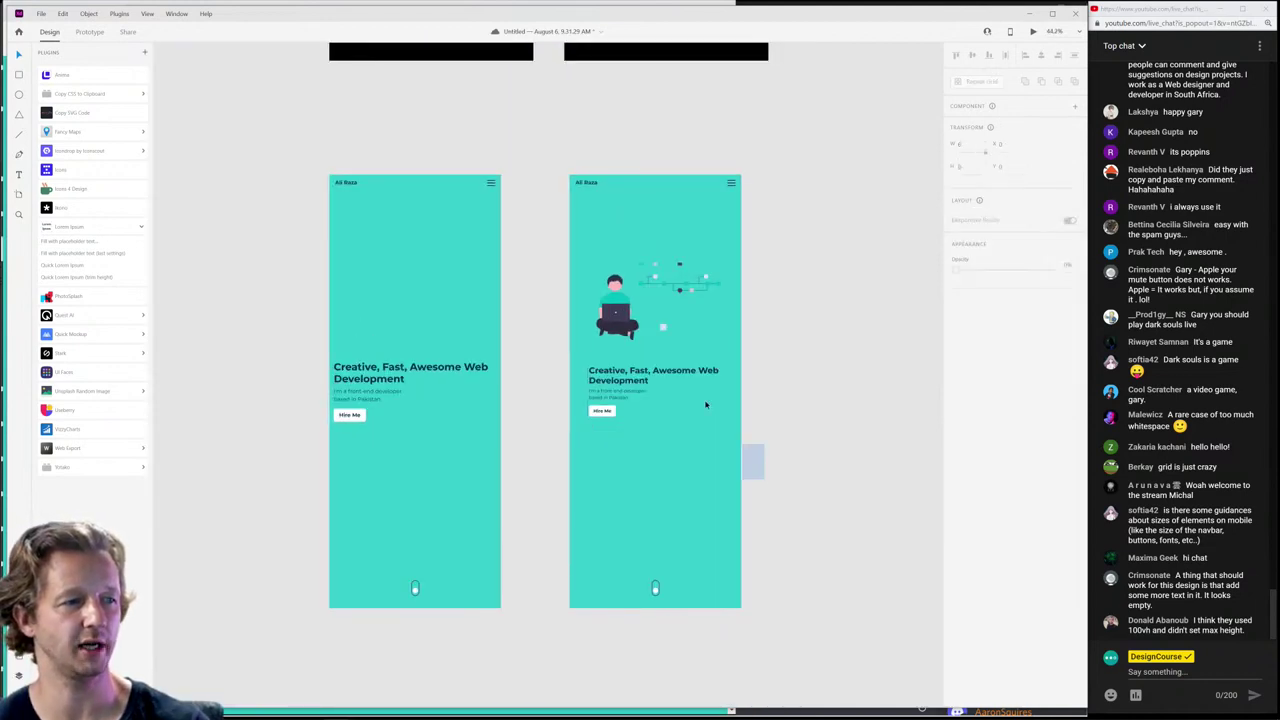
{"action": "left_click", "coordinate": [705, 404]}
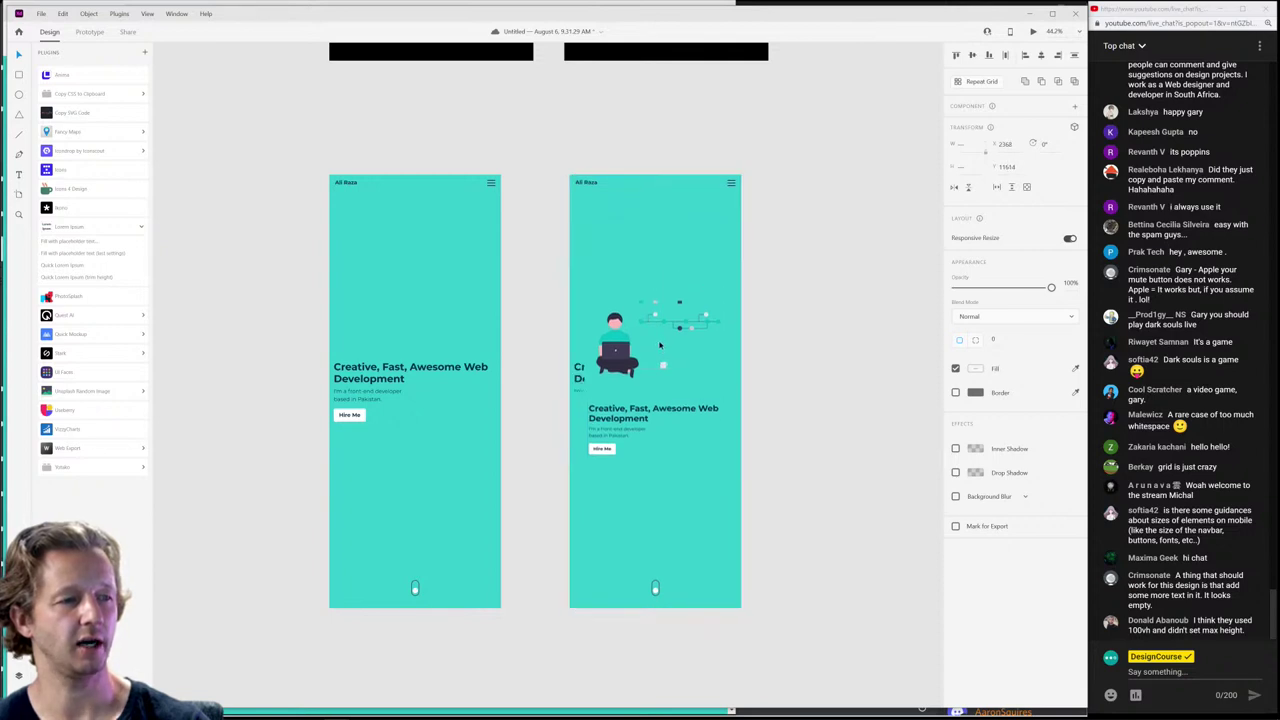
{"action": "left_click", "coordinate": [706, 369]}
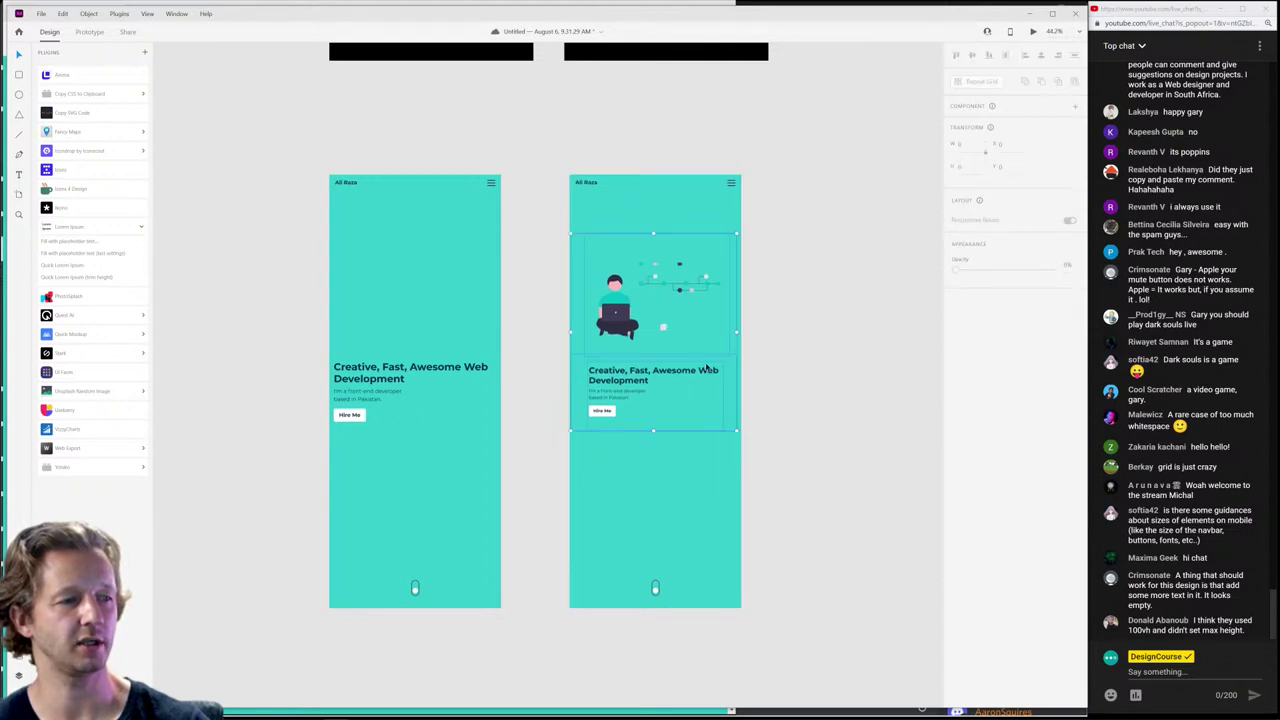
{"action": "left_click", "coordinate": [810, 368]}
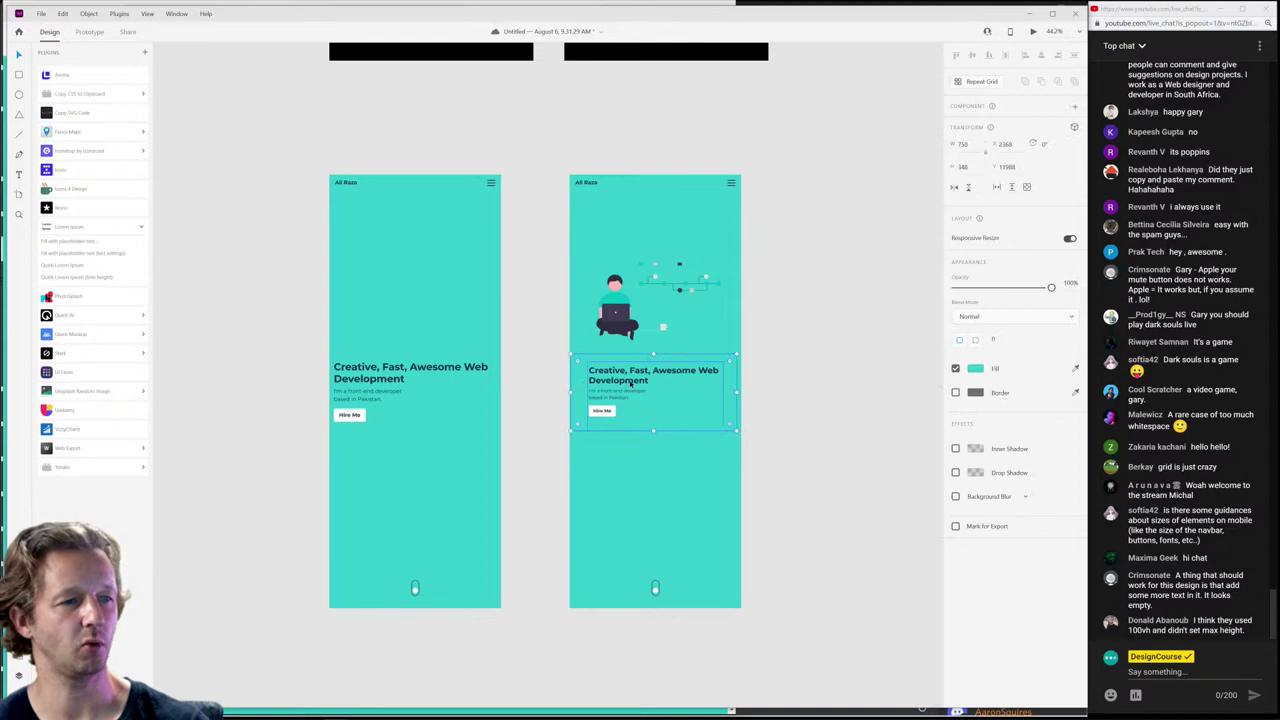
Step: Lock the teal cover rectangle and move the illustration and text block slightly lower on the reworked screen
{"action": "key", "text": "ctrl+y"}
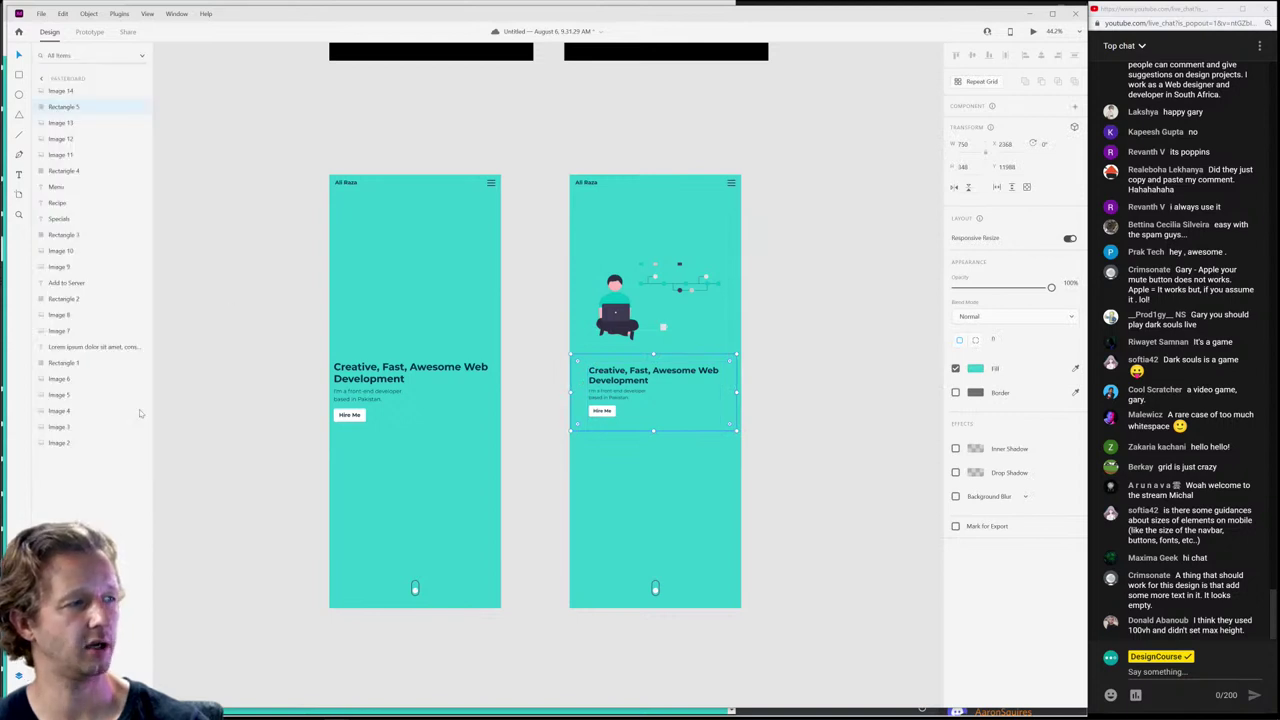
{"action": "left_click", "coordinate": [127, 107]}
{"action": "left_click_drag", "start_coordinate": [748, 272], "coordinate": [590, 474]}
{"action": "left_click_drag", "start_coordinate": [632, 314], "coordinate": [632, 337]}
{"action": "key", "text": "ctrl+z"}
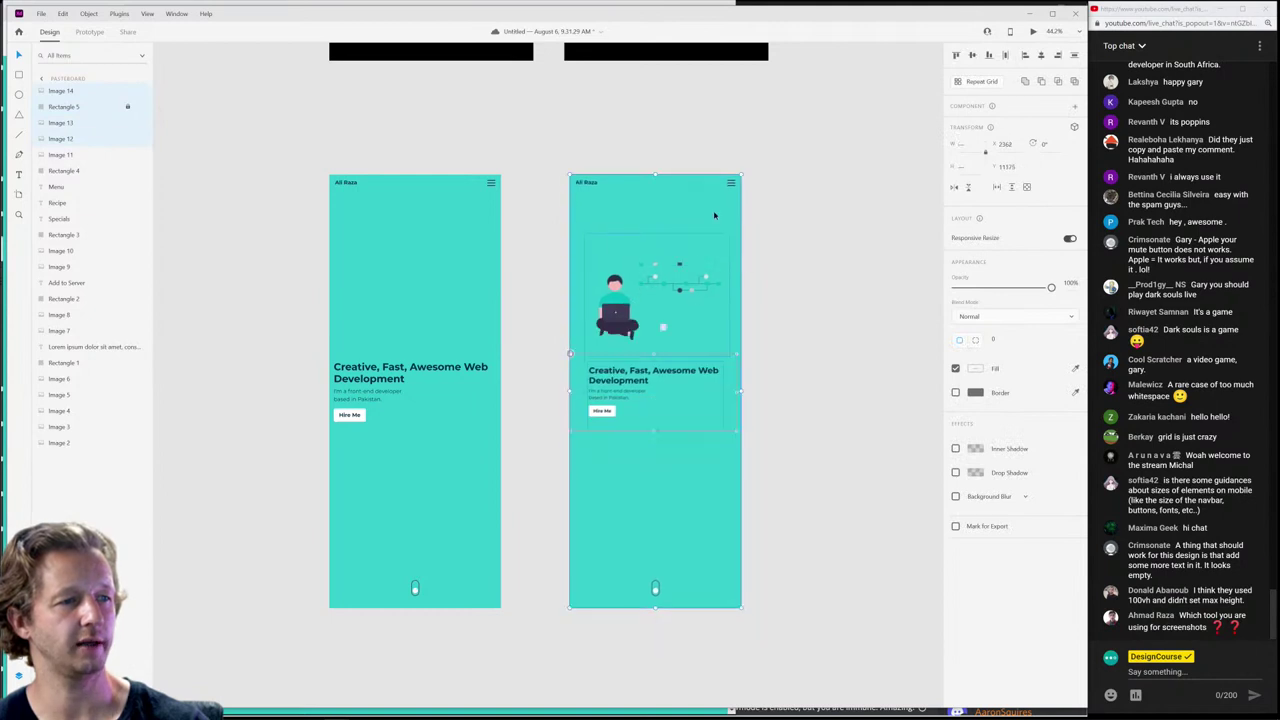
{"action": "left_click_drag", "start_coordinate": [655, 295], "coordinate": [652, 306]}
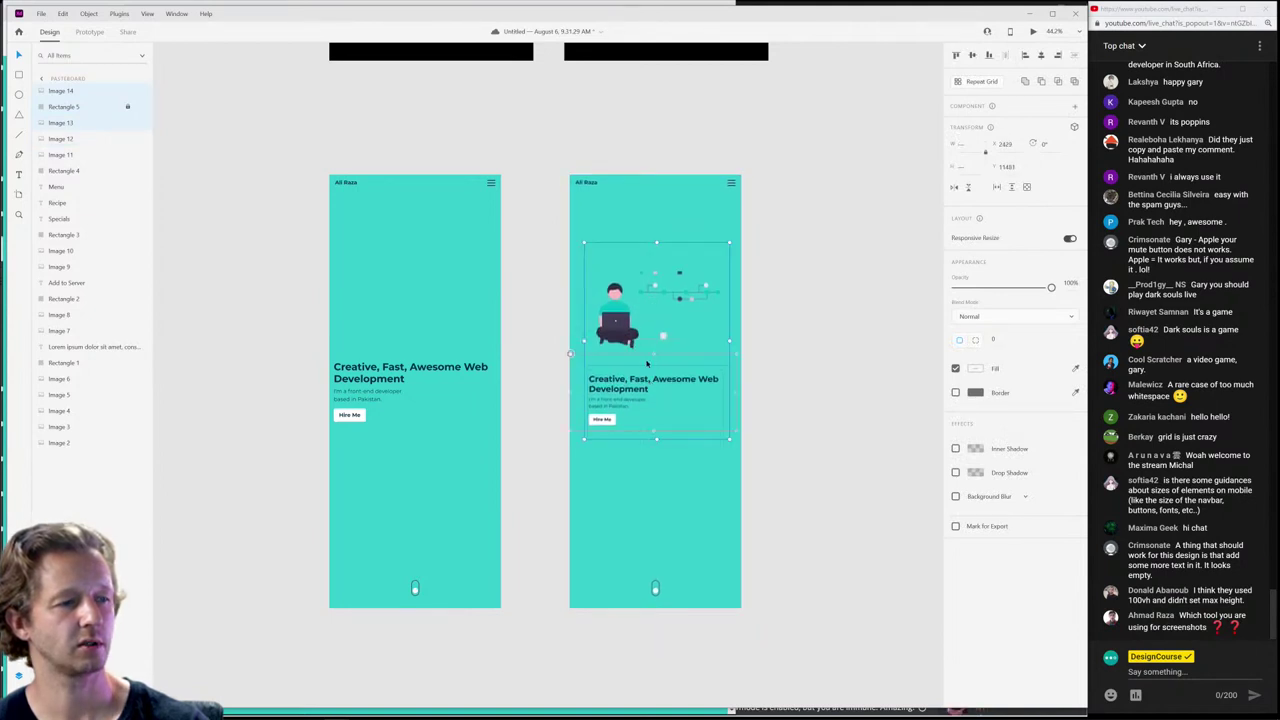
Step: Bring the illustration to the front and shift it and the text block further down, nearer the screen's vertical middle
{"action": "right_click", "coordinate": [634, 305]}
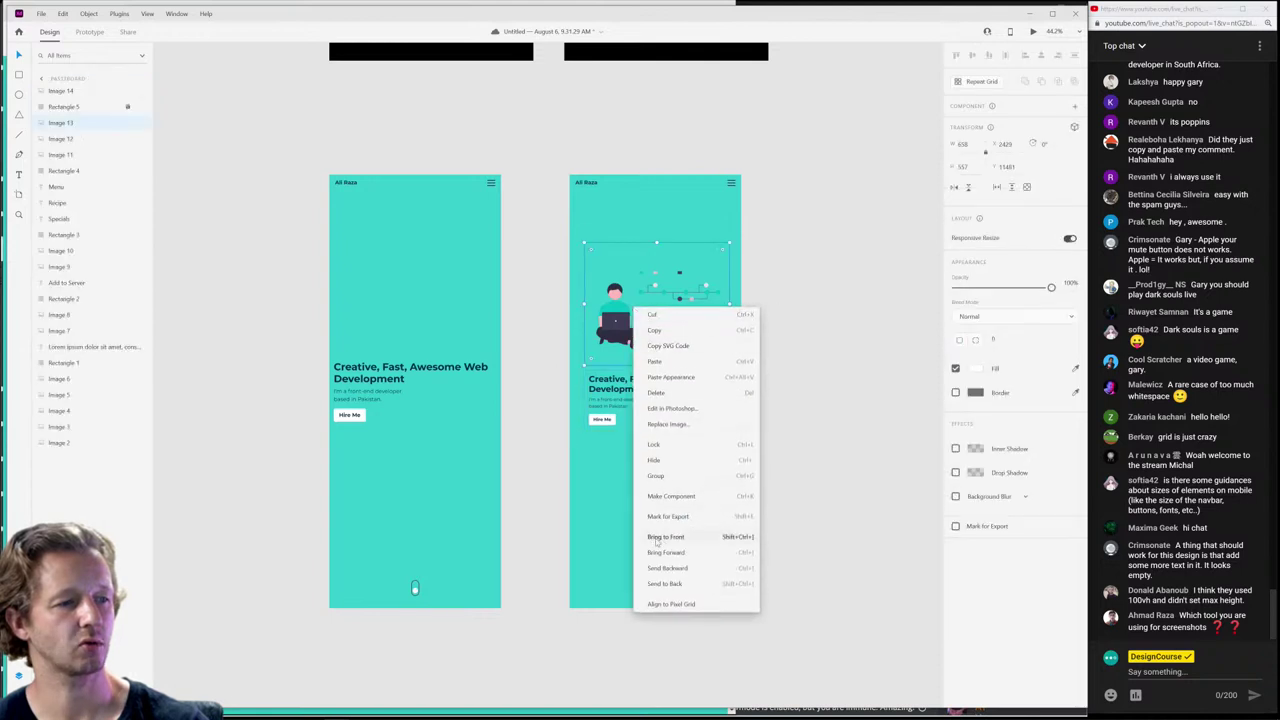
{"action": "left_click", "coordinate": [662, 540]}
{"action": "left_click", "coordinate": [780, 380]}
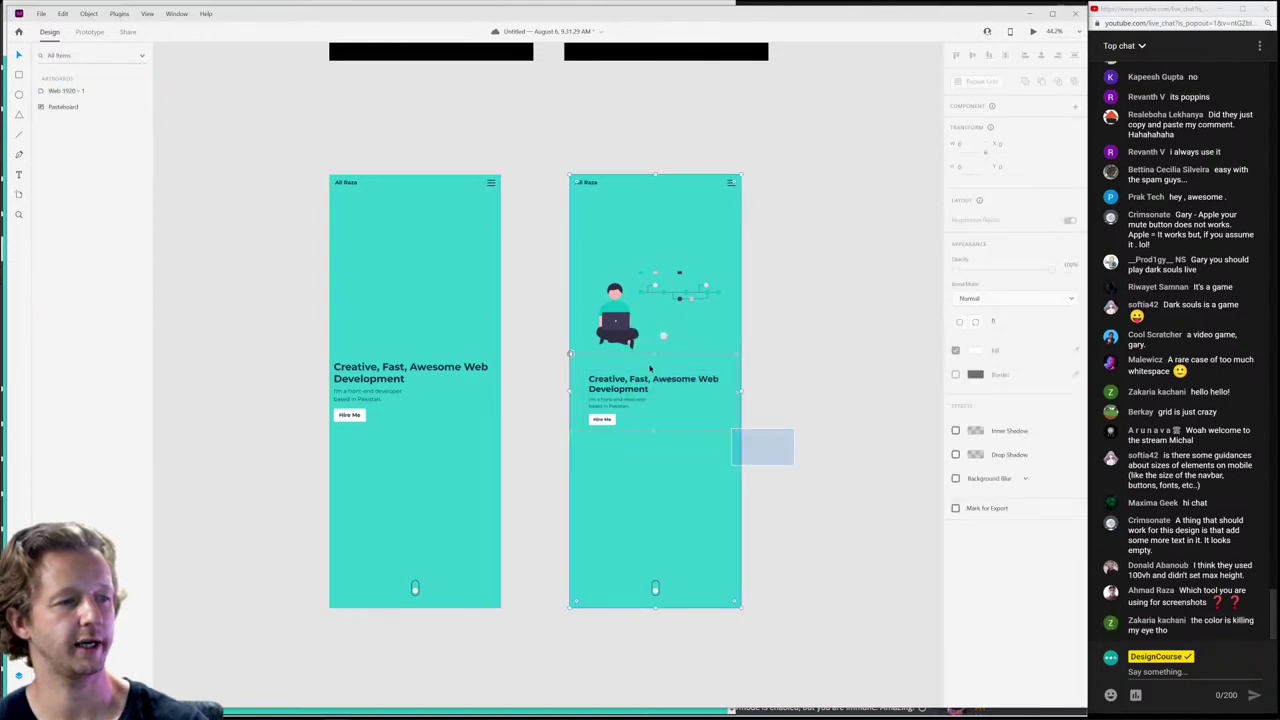
{"action": "left_click_drag", "start_coordinate": [650, 368], "coordinate": [602, 271]}
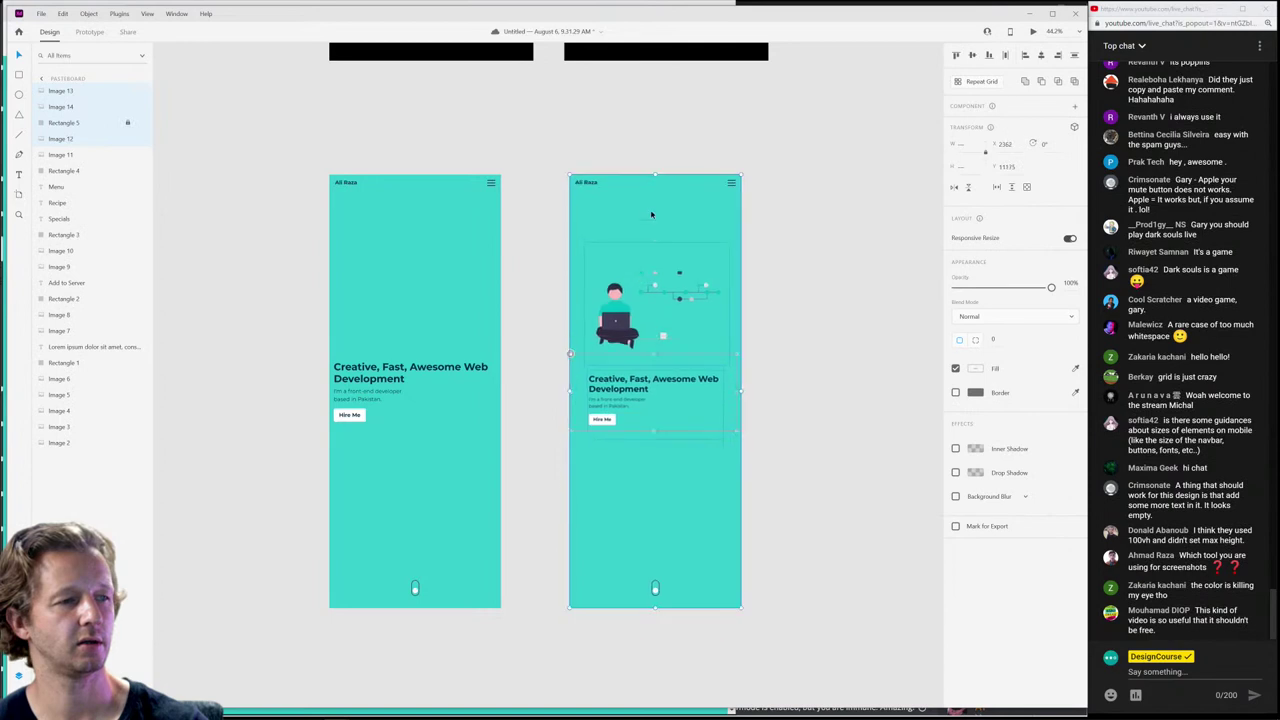
{"action": "left_click_drag", "start_coordinate": [656, 314], "coordinate": [656, 330]}
{"action": "left_click", "coordinate": [817, 340]}
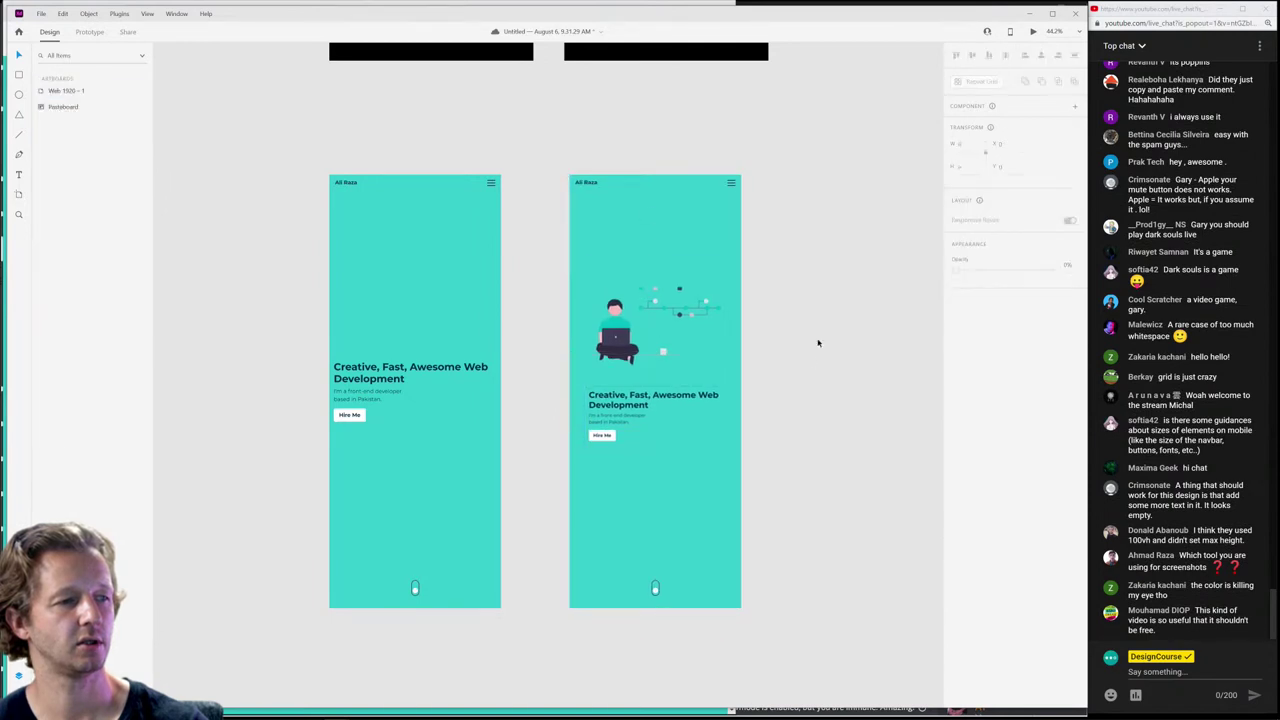
Step: Compare the original mobile hero with the reworked version, both up close and as full screens side by side
{"action": "scroll", "coordinate": [323, 366], "scroll_direction": "up", "scroll_amount": 5}
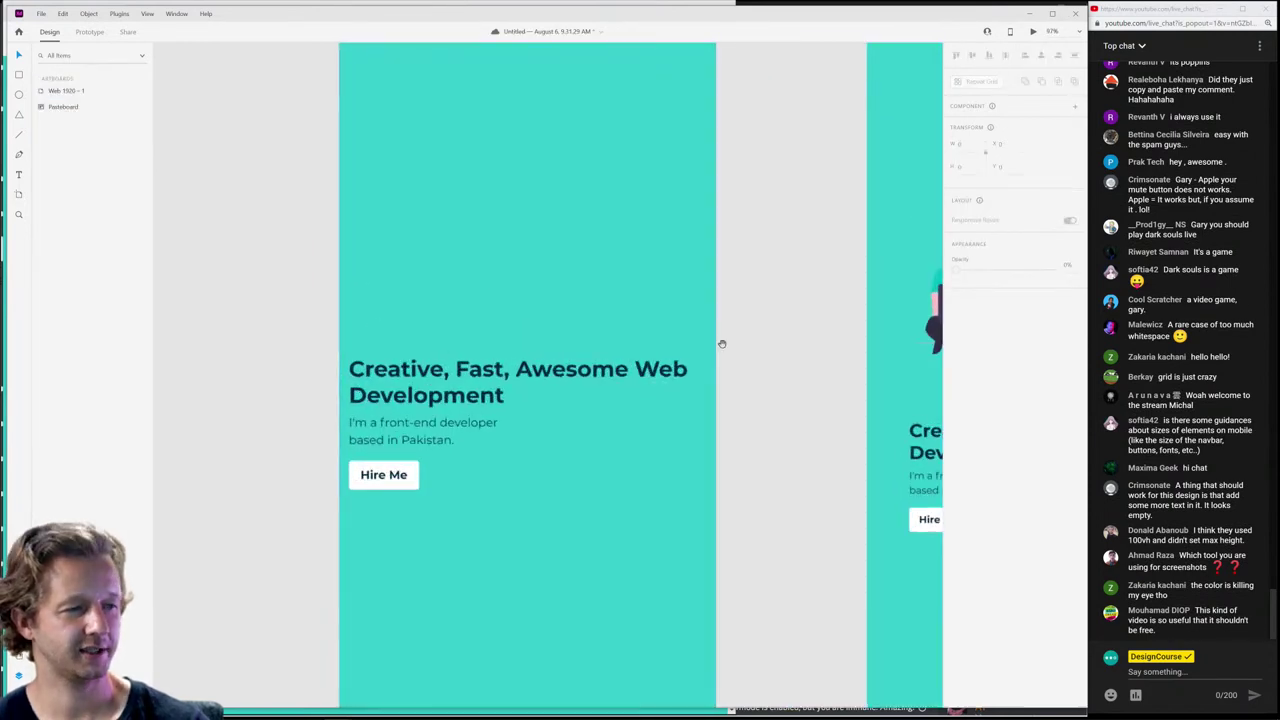
{"action": "scroll", "coordinate": [120, 366], "scroll_direction": "right", "scroll_amount": 3}
{"action": "scroll", "coordinate": [763, 370], "scroll_direction": "left", "scroll_amount": 3}
{"action": "scroll", "coordinate": [763, 370], "scroll_direction": "right", "scroll_amount": 5}
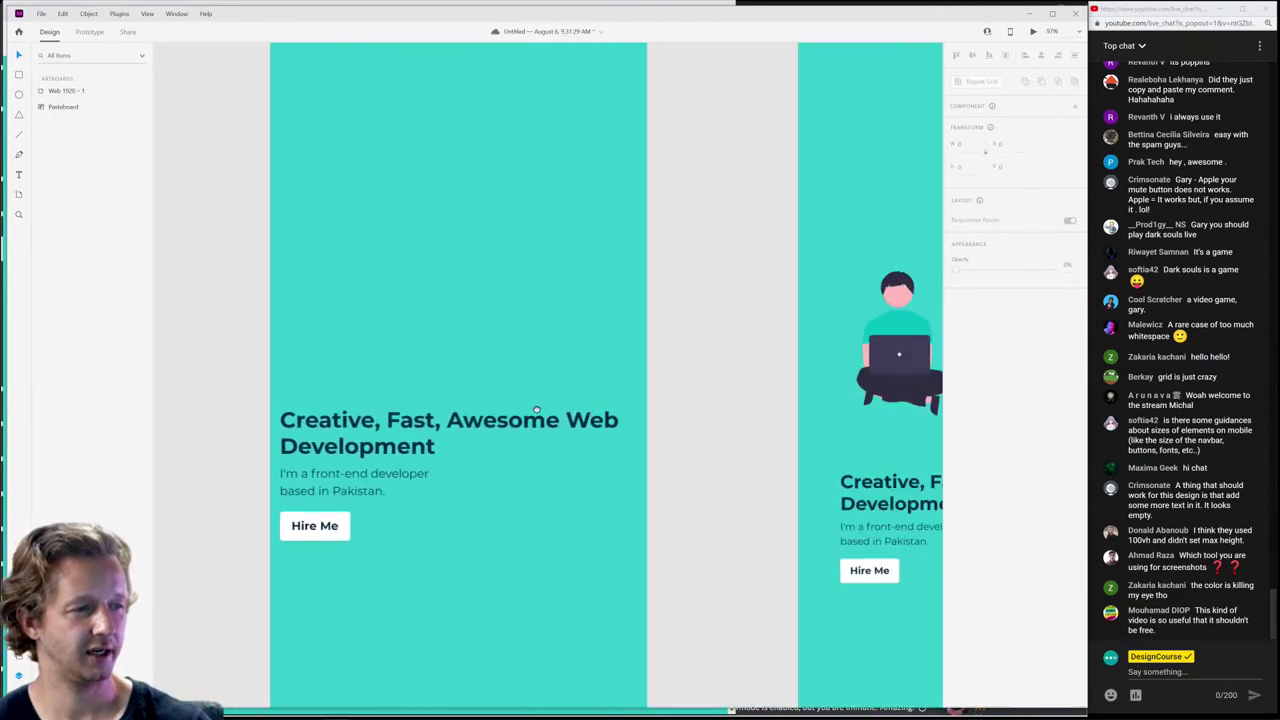
{"action": "scroll", "coordinate": [492, 390], "scroll_direction": "down", "scroll_amount": 5}
{"action": "scroll", "coordinate": [560, 380], "scroll_direction": "left", "scroll_amount": 4}
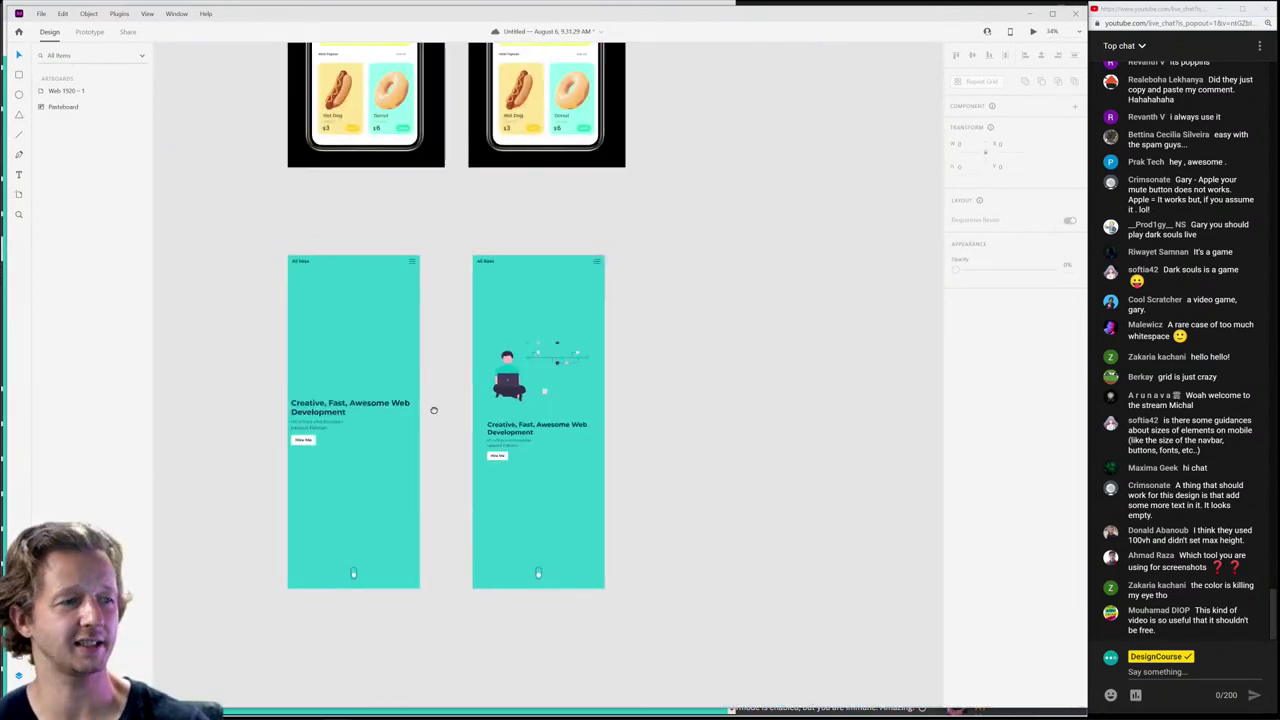
{"action": "scroll", "coordinate": [637, 331], "scroll_direction": "up", "scroll_amount": 3}
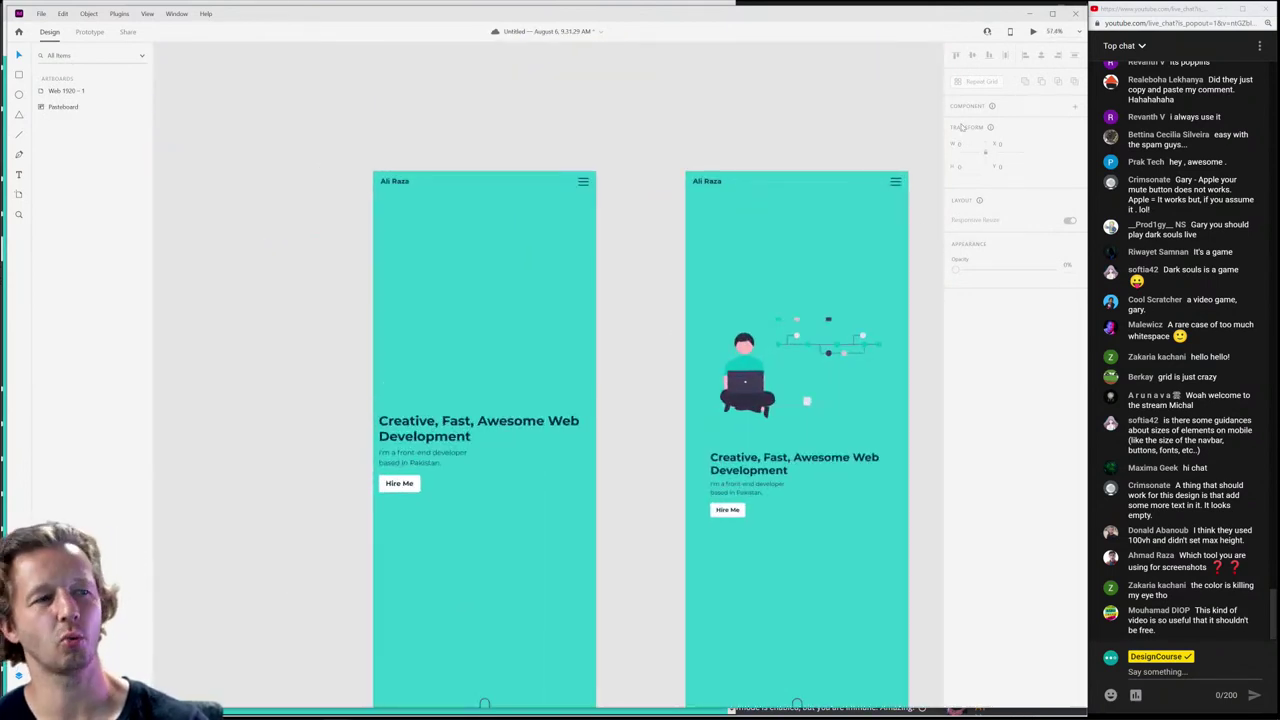
Step: Close the portfolio site and open the next submission's Figma App-Design link from the negativespace-submissions channel in Discord
{"action": "left_click", "coordinate": [1033, 14]}
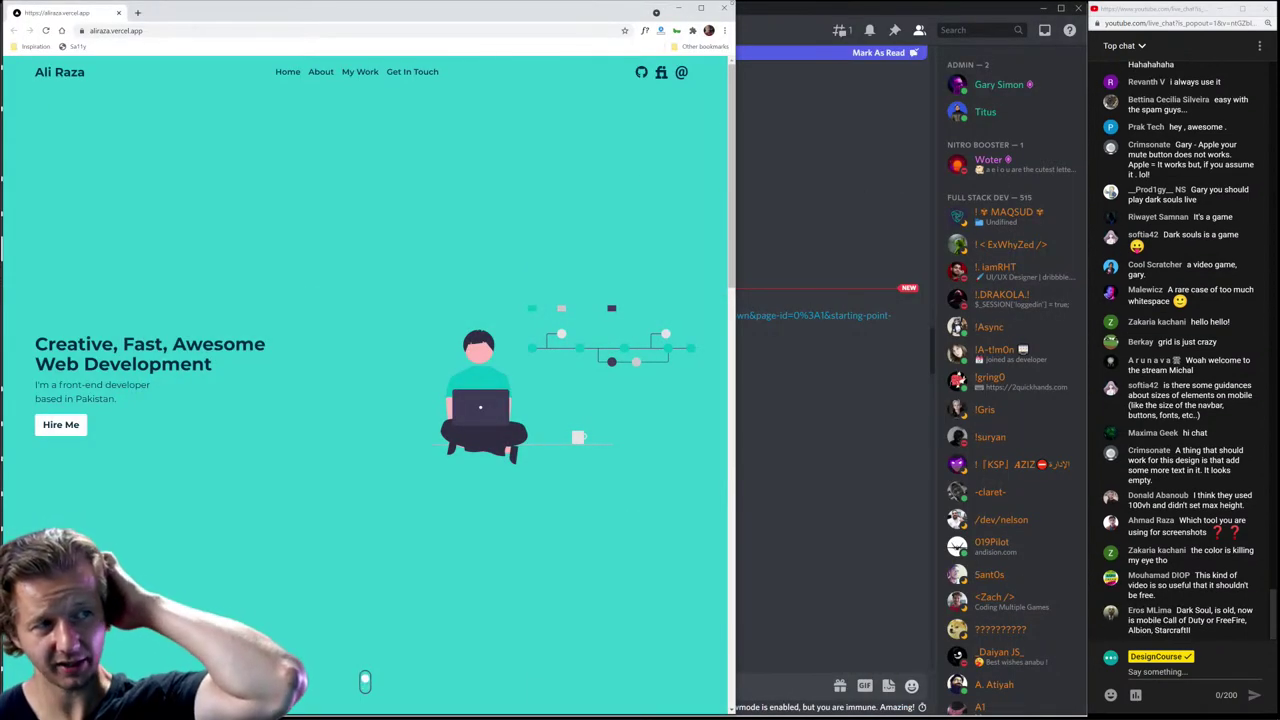
{"action": "left_click", "coordinate": [726, 9]}
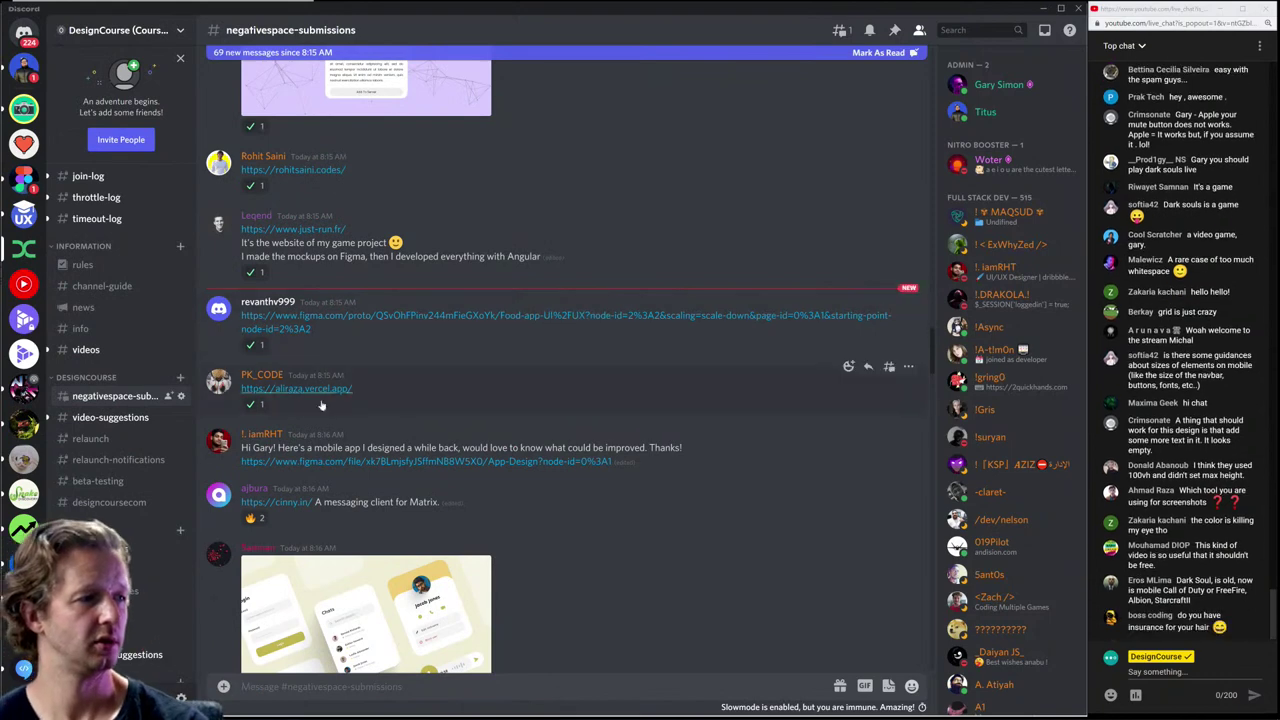
{"action": "scroll", "coordinate": [453, 400], "scroll_direction": "down", "scroll_amount": 2}
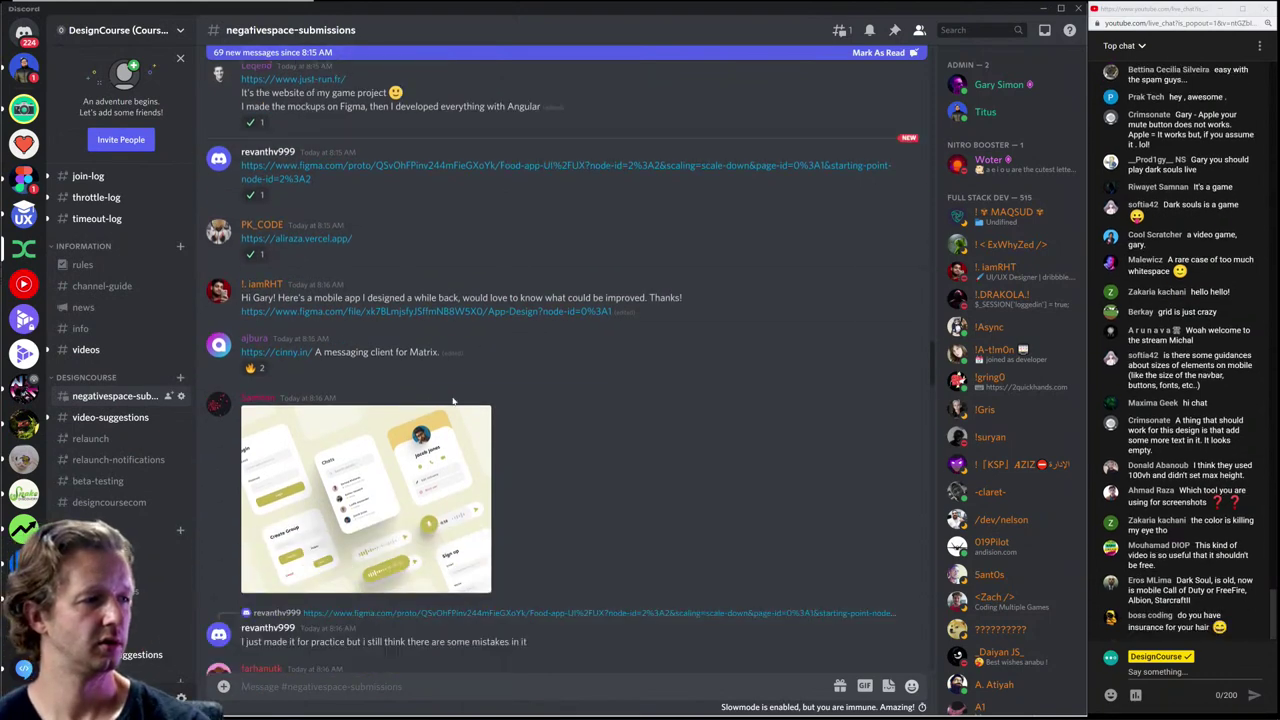
{"action": "left_click", "coordinate": [334, 311]}
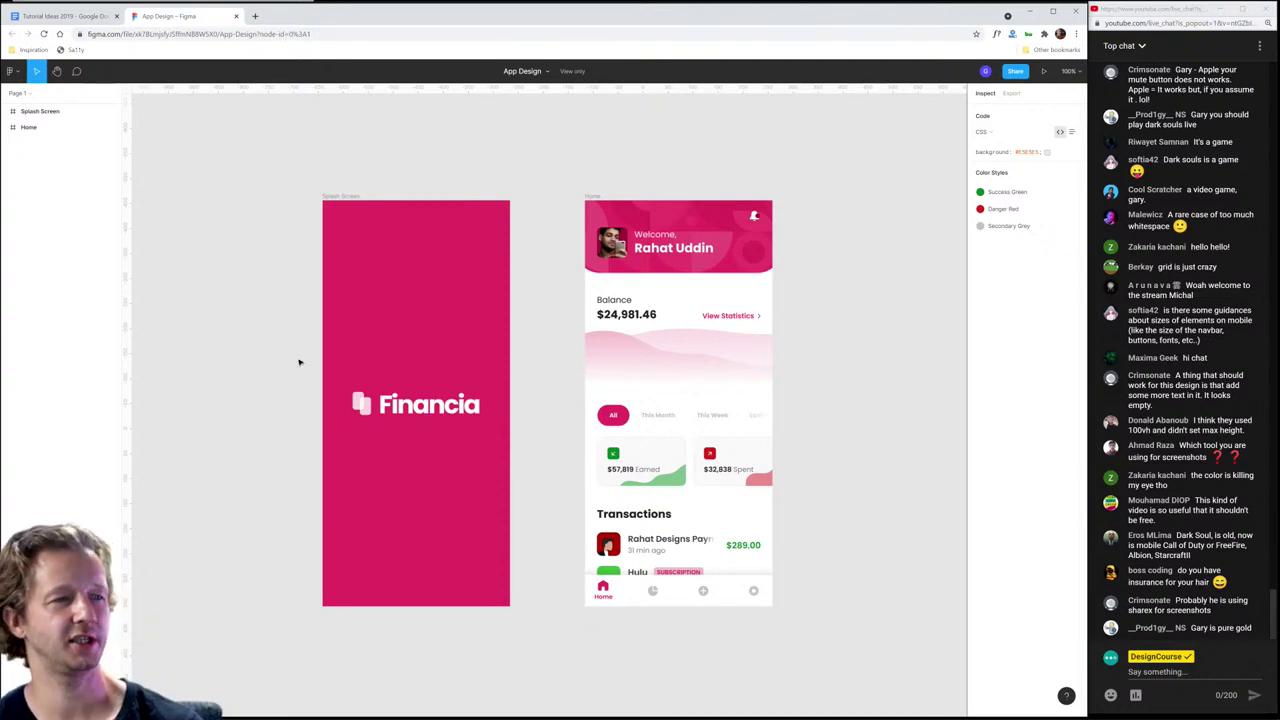
Step: Examine the Financia splash screen's logo and the Home screen's layout, spacing and details up close
{"action": "scroll", "coordinate": [298, 362], "scroll_direction": "up", "scroll_amount": 5}
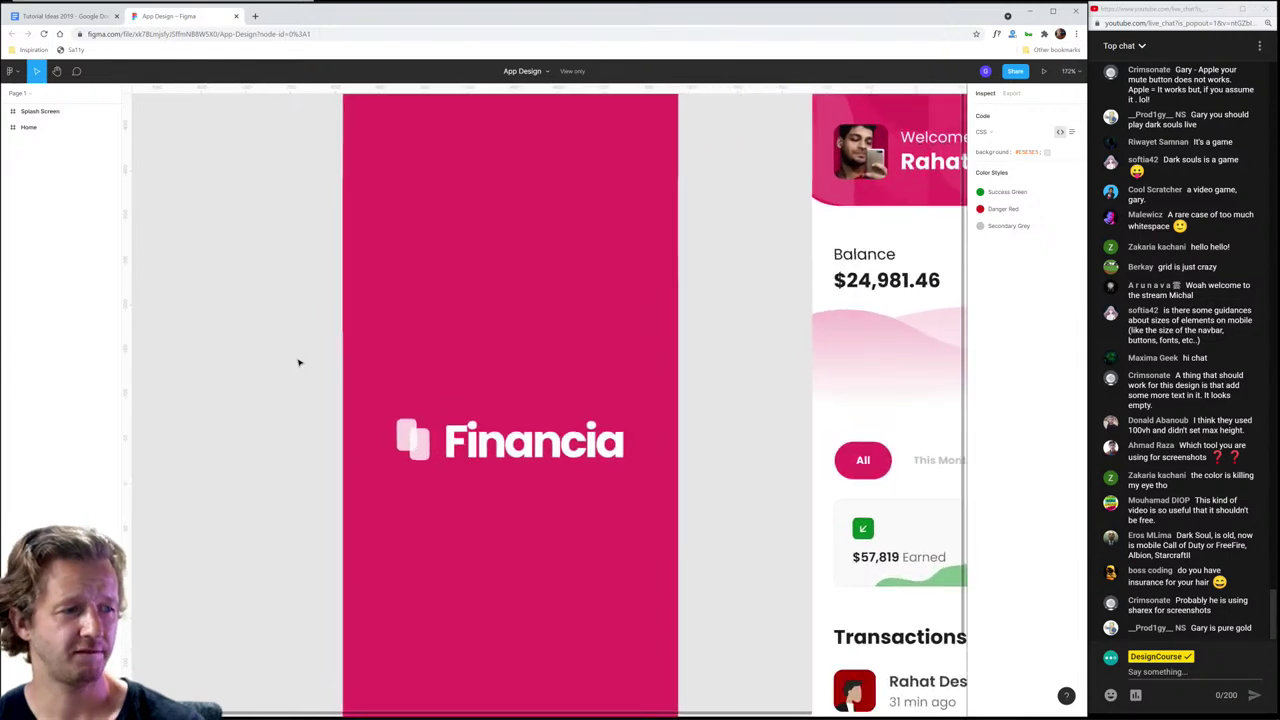
{"action": "scroll", "coordinate": [298, 362], "scroll_direction": "up", "scroll_amount": 3}
{"action": "scroll", "coordinate": [760, 390], "scroll_direction": "down", "scroll_amount": 8}
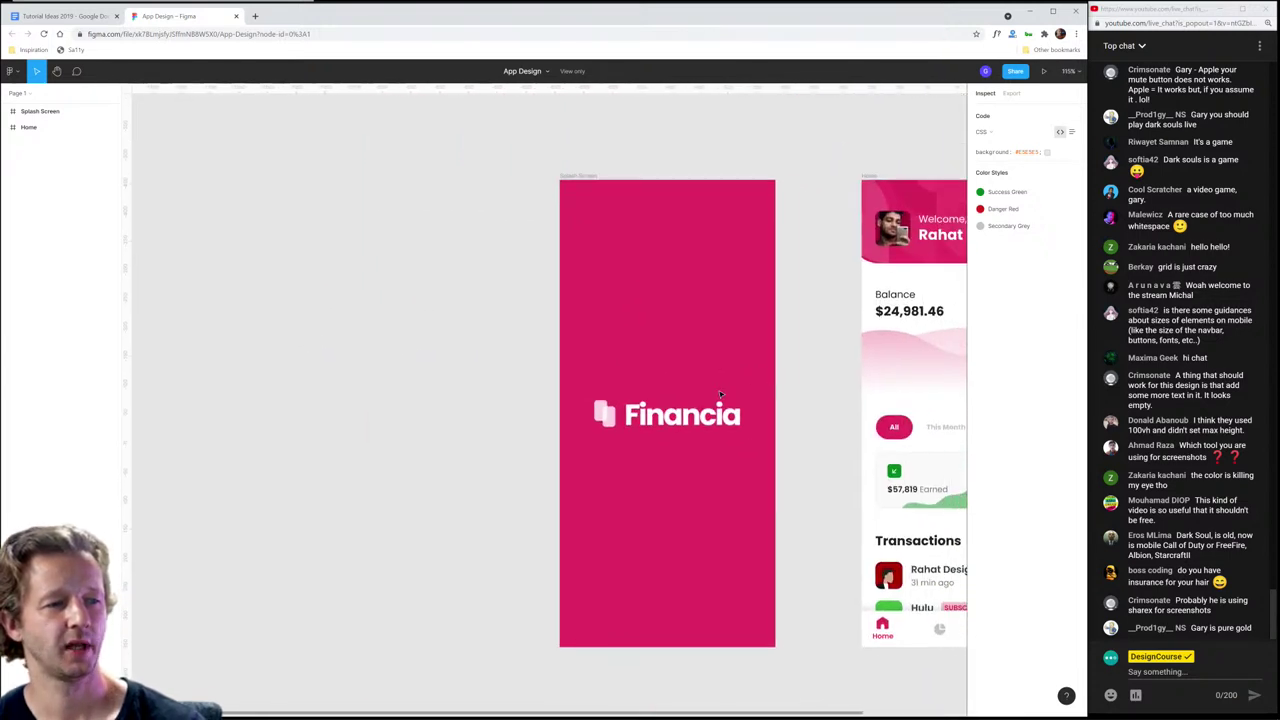
{"action": "scroll", "coordinate": [720, 393], "scroll_direction": "up", "scroll_amount": 4}
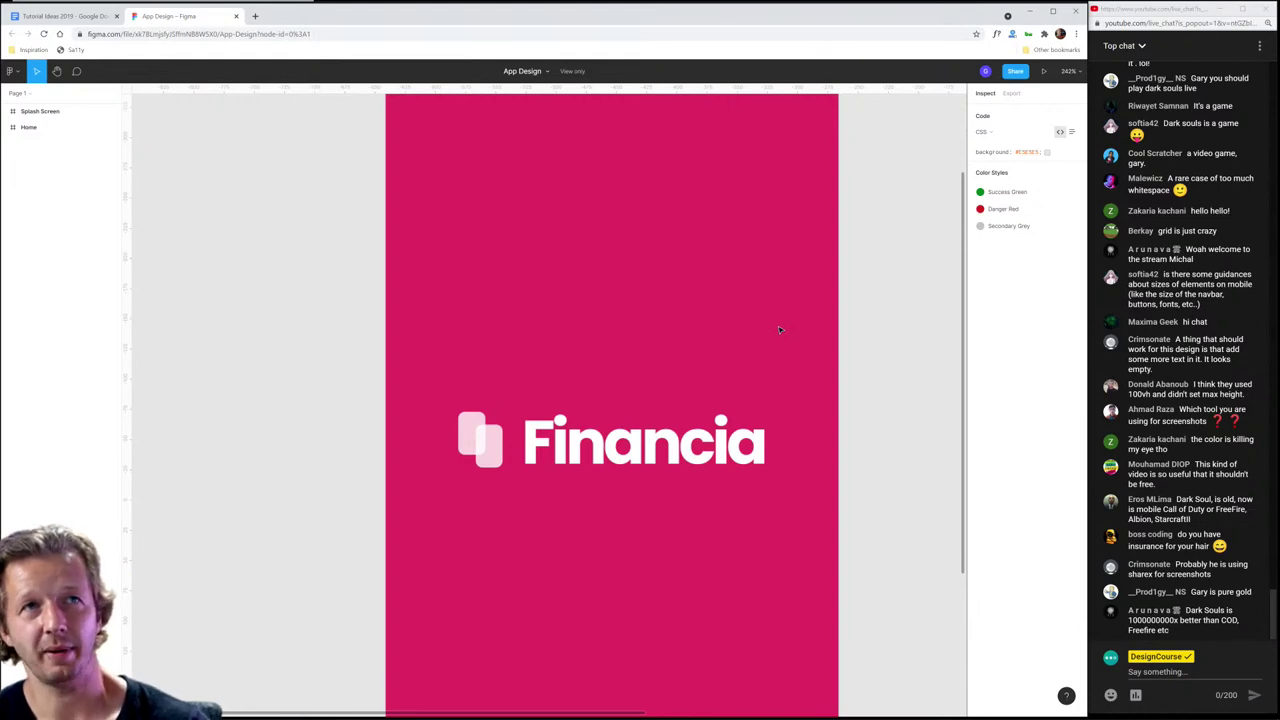
{"action": "scroll", "coordinate": [780, 330], "scroll_direction": "down", "scroll_amount": 2}
{"action": "scroll", "coordinate": [466, 394], "scroll_direction": "right", "scroll_amount": 5}
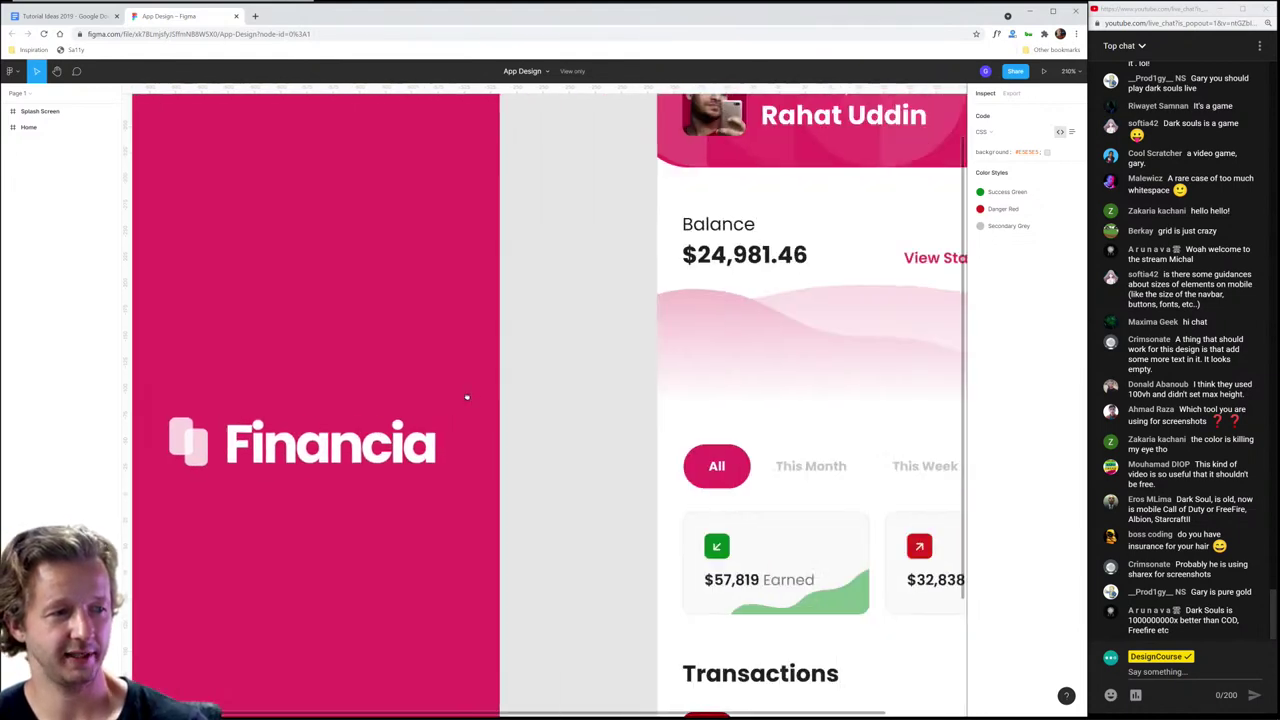
{"action": "scroll", "coordinate": [766, 391], "scroll_direction": "down", "scroll_amount": 3}
{"action": "scroll", "coordinate": [701, 354], "scroll_direction": "right", "scroll_amount": 4}
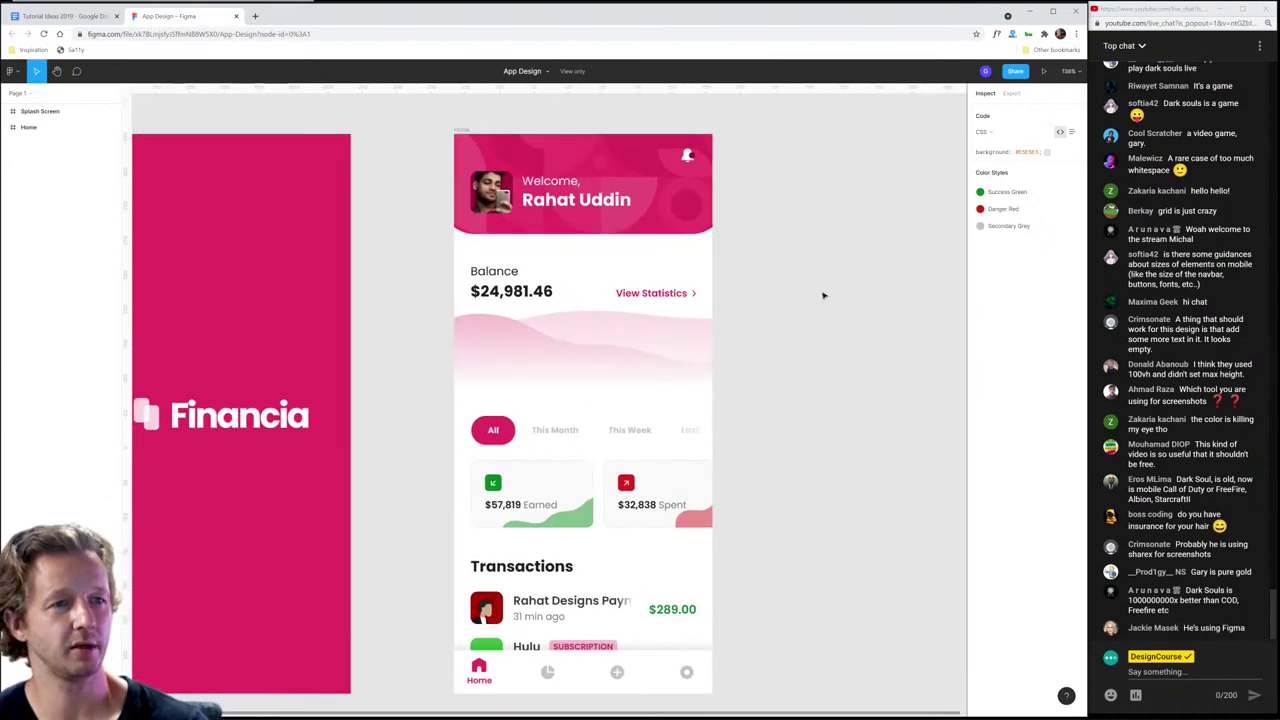
{"action": "scroll", "coordinate": [823, 295], "scroll_direction": "left", "scroll_amount": 3}
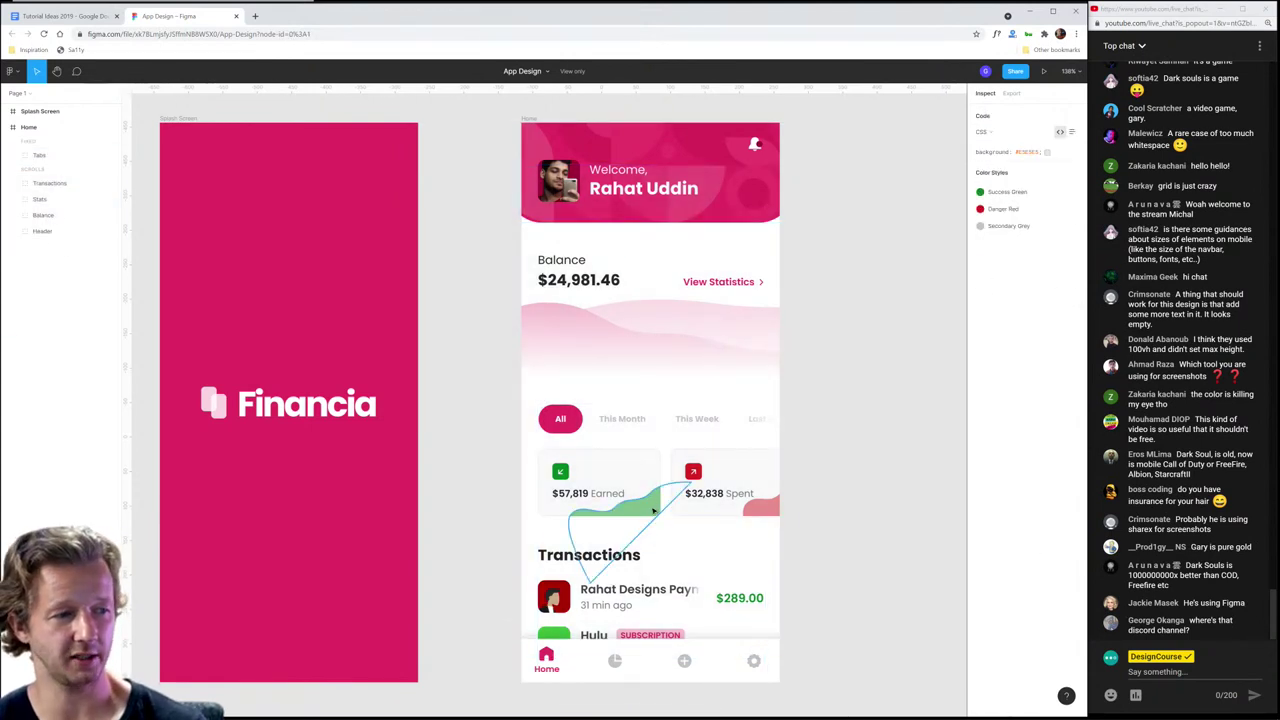
Step: Inspect the Home screen's green Earned chart, the Balance gradient overlay, and the Stats and Transactions sections
{"action": "left_click", "coordinate": [653, 511], "text": "ctrl"}
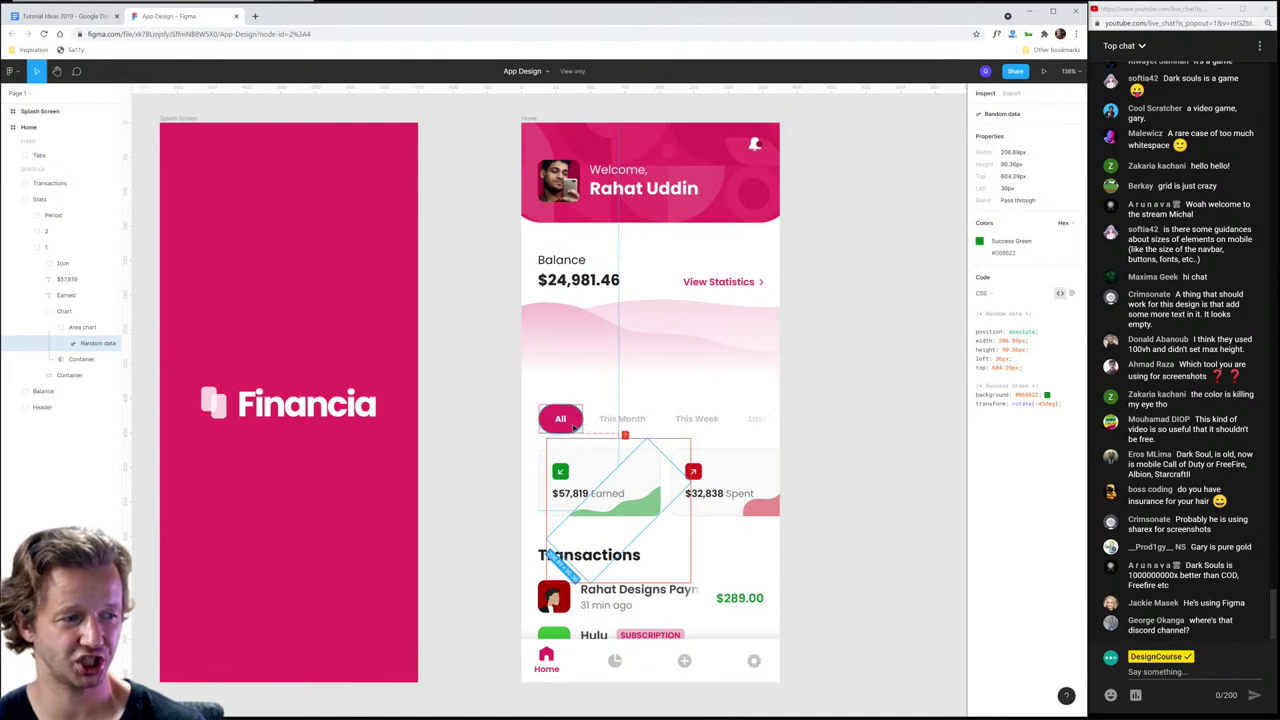
{"action": "left_click", "coordinate": [893, 527]}
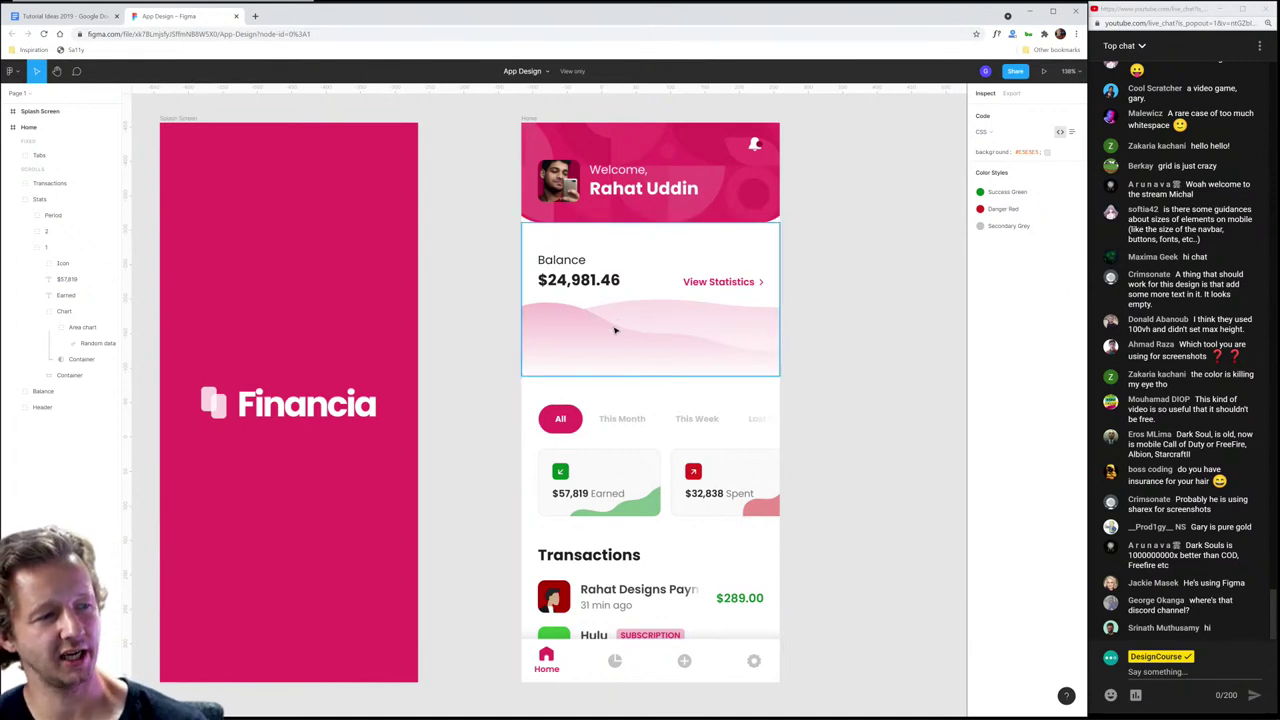
{"action": "left_click", "coordinate": [665, 345]}
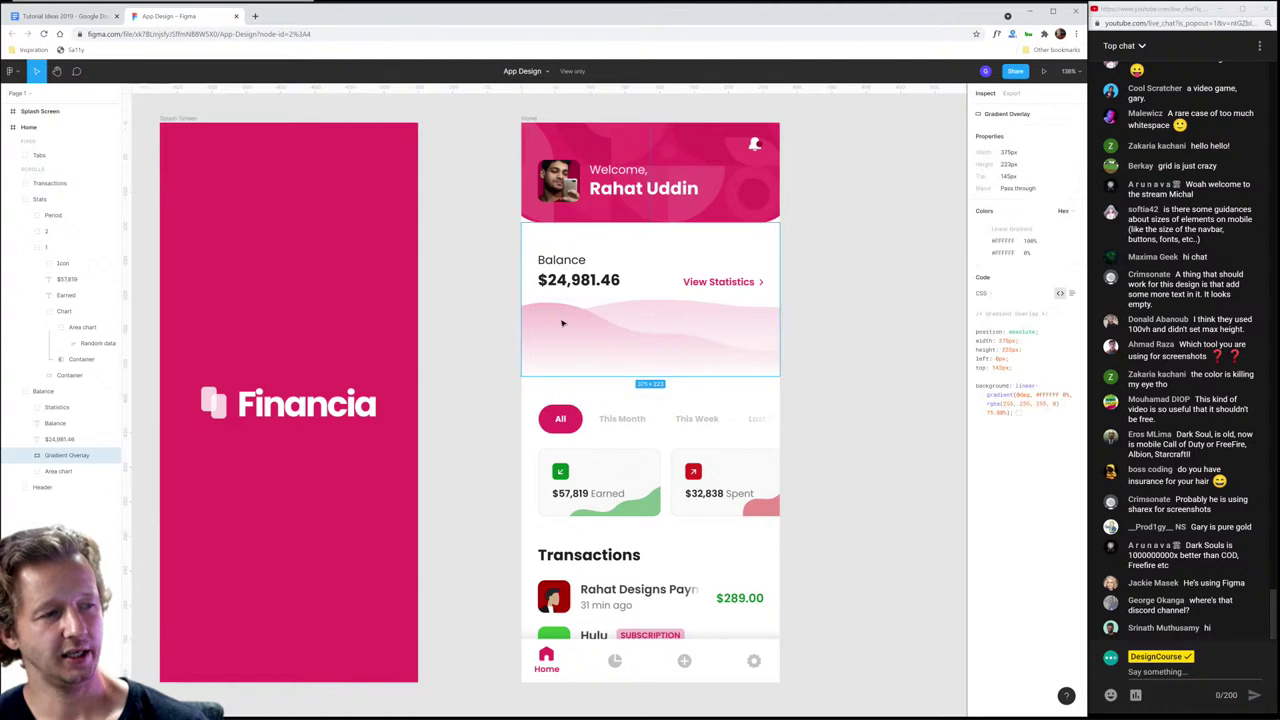
{"action": "left_click", "coordinate": [517, 314]}
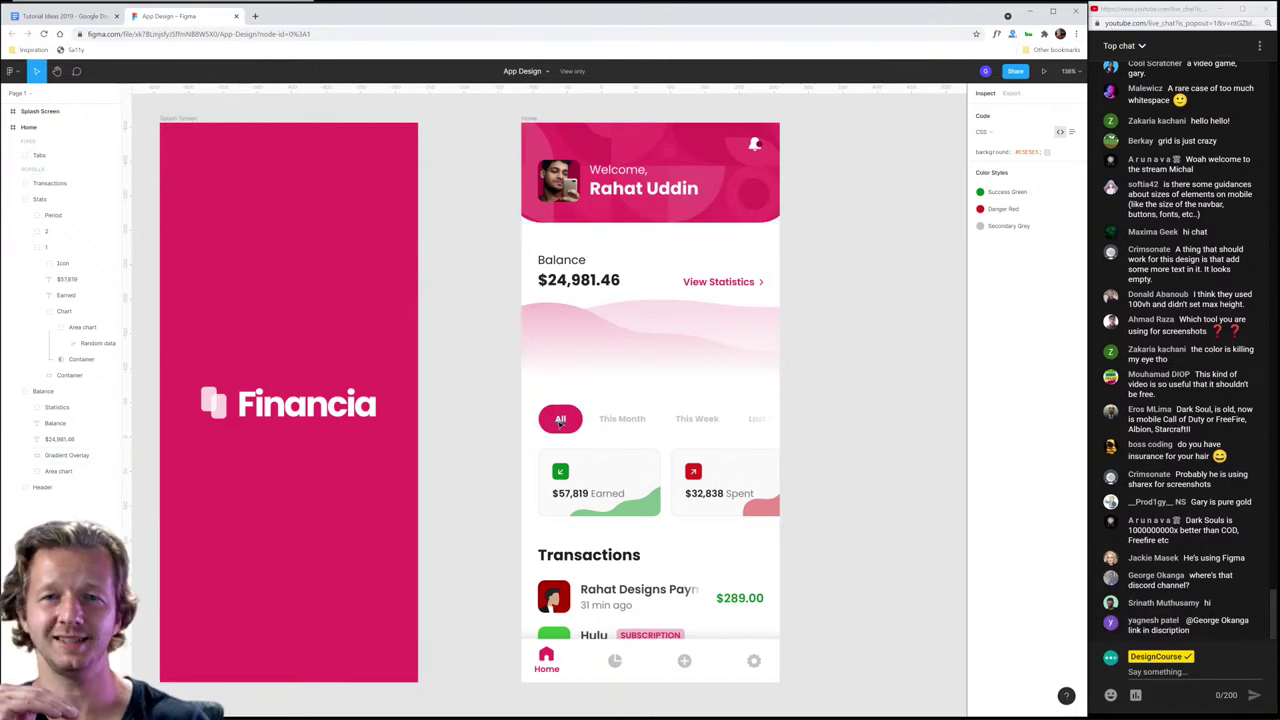
{"action": "left_click_drag", "start_coordinate": [482, 391], "coordinate": [831, 606]}
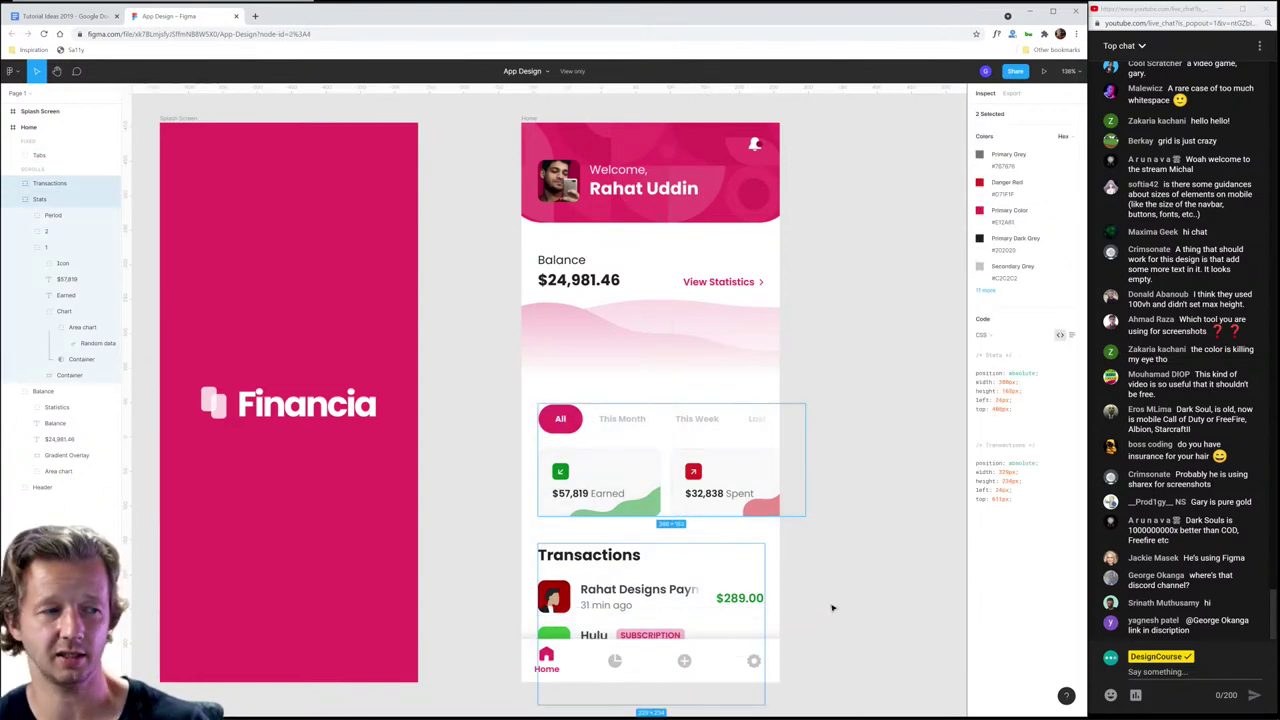
Step: Measure the spacing between the Balance section and the Stats and Transactions sections on the Home screen
{"action": "left_click_drag", "start_coordinate": [480, 413], "coordinate": [814, 603]}
{"action": "key", "text": "alt"}
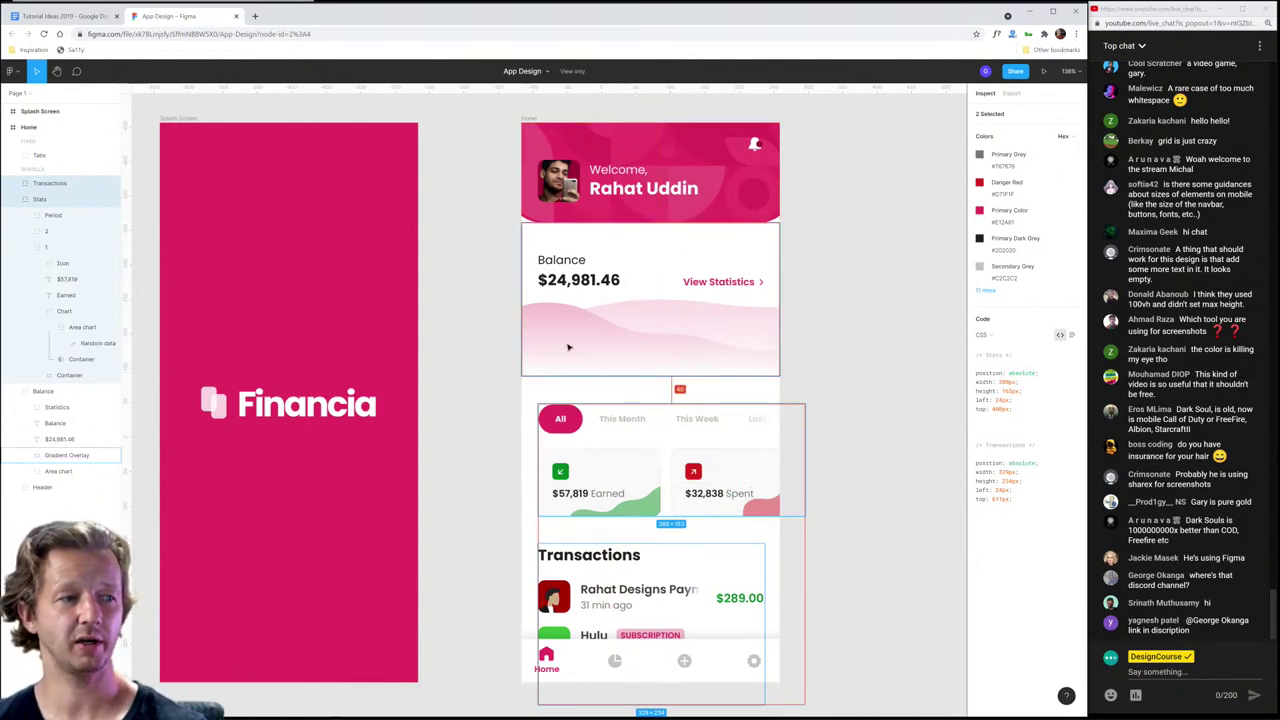
{"action": "key", "text": "Escape"}
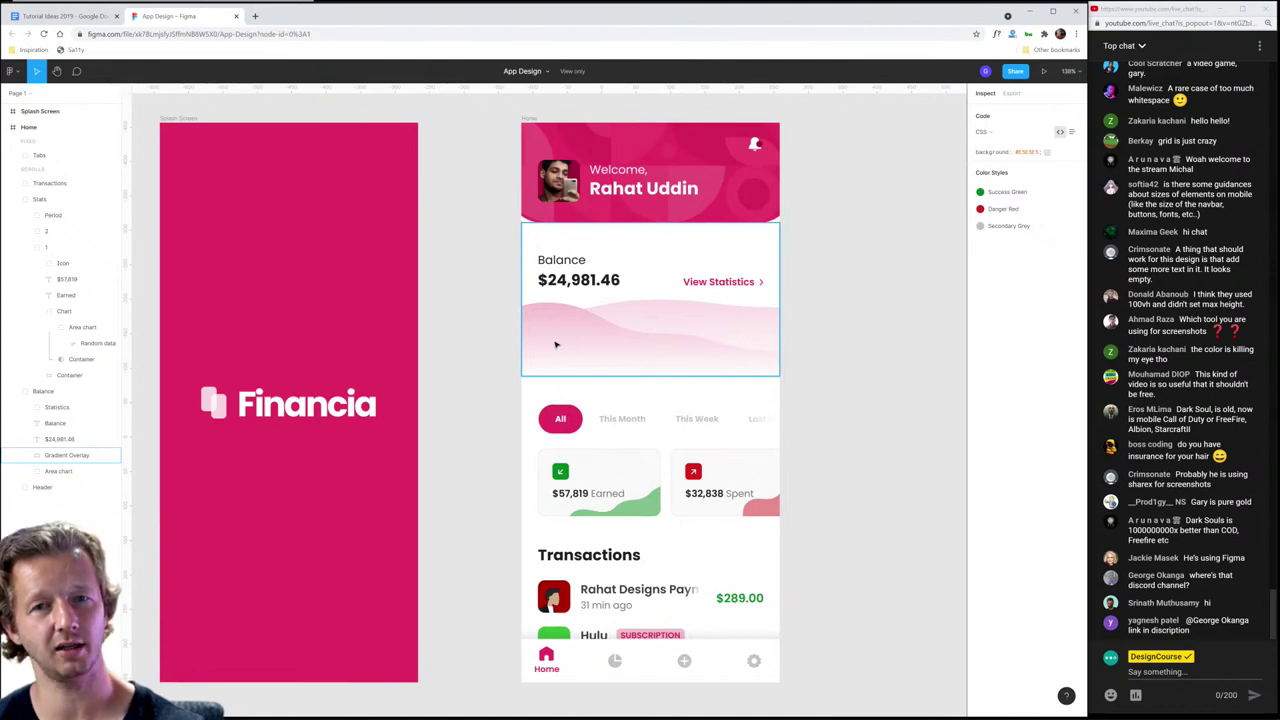
Step: Inspect the Stats section's period filters, including This Month, This Week and the gradient rectangle fading out the last option
{"action": "left_click", "coordinate": [570, 425]}
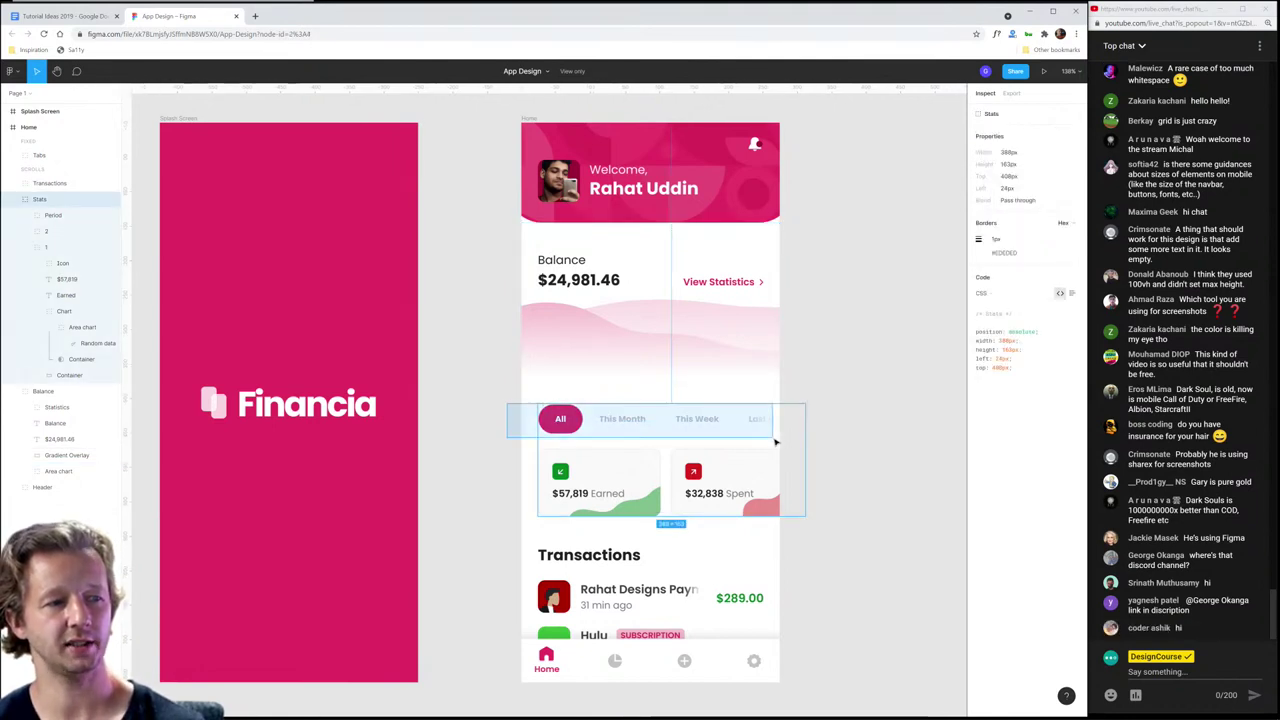
{"action": "left_click", "coordinate": [575, 425], "text": "ctrl"}
{"action": "left_click", "coordinate": [578, 385]}
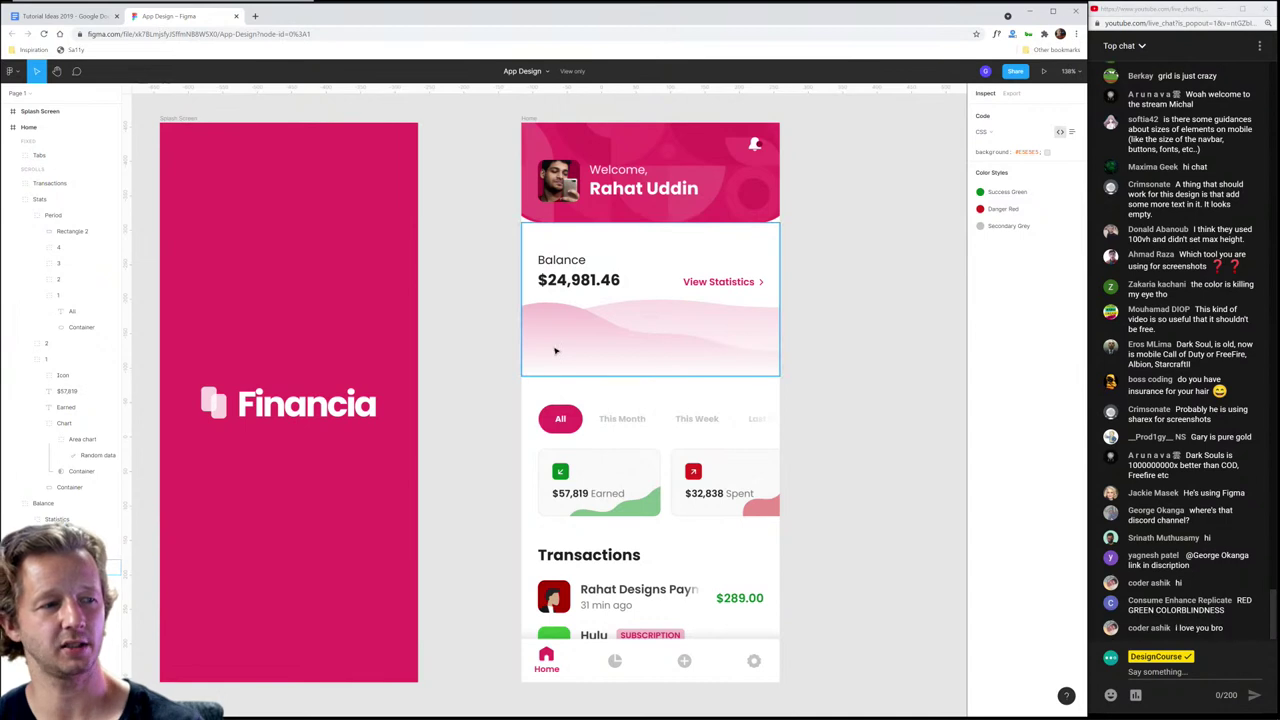
{"action": "left_click", "coordinate": [627, 423]}
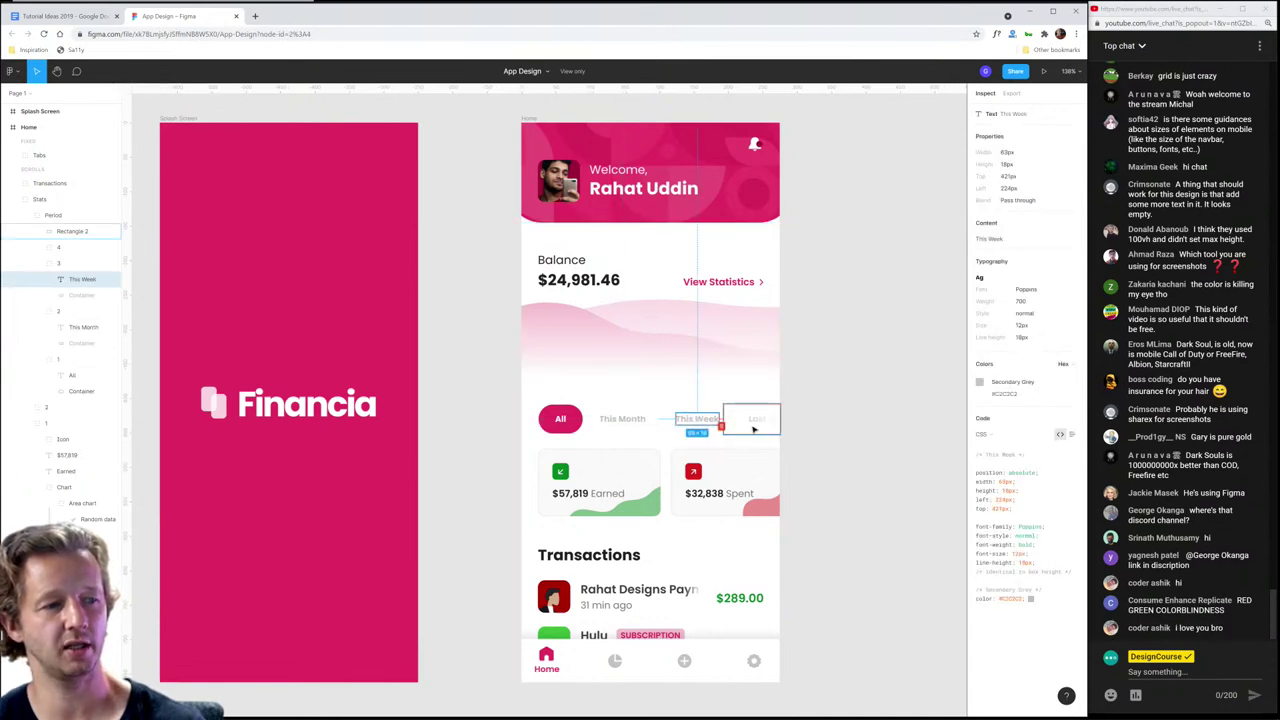
{"action": "left_click", "coordinate": [707, 421]}
{"action": "left_click", "coordinate": [757, 420]}
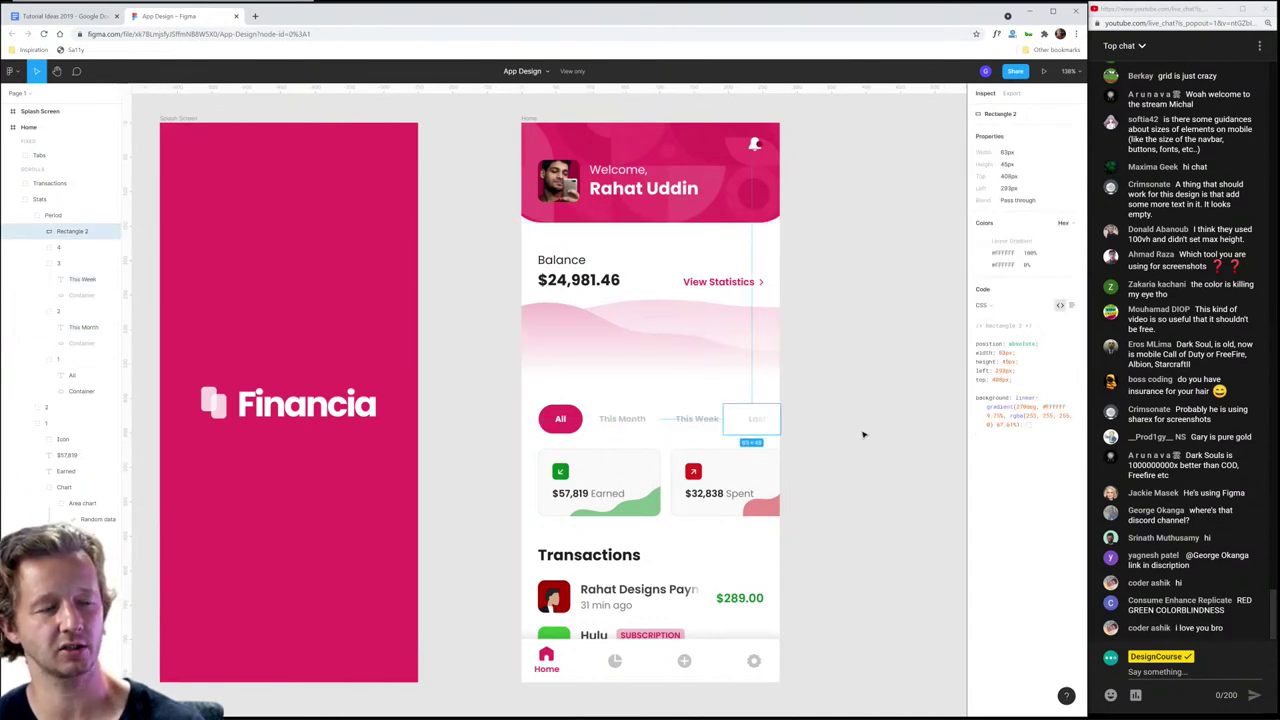
{"action": "left_click", "coordinate": [864, 434]}
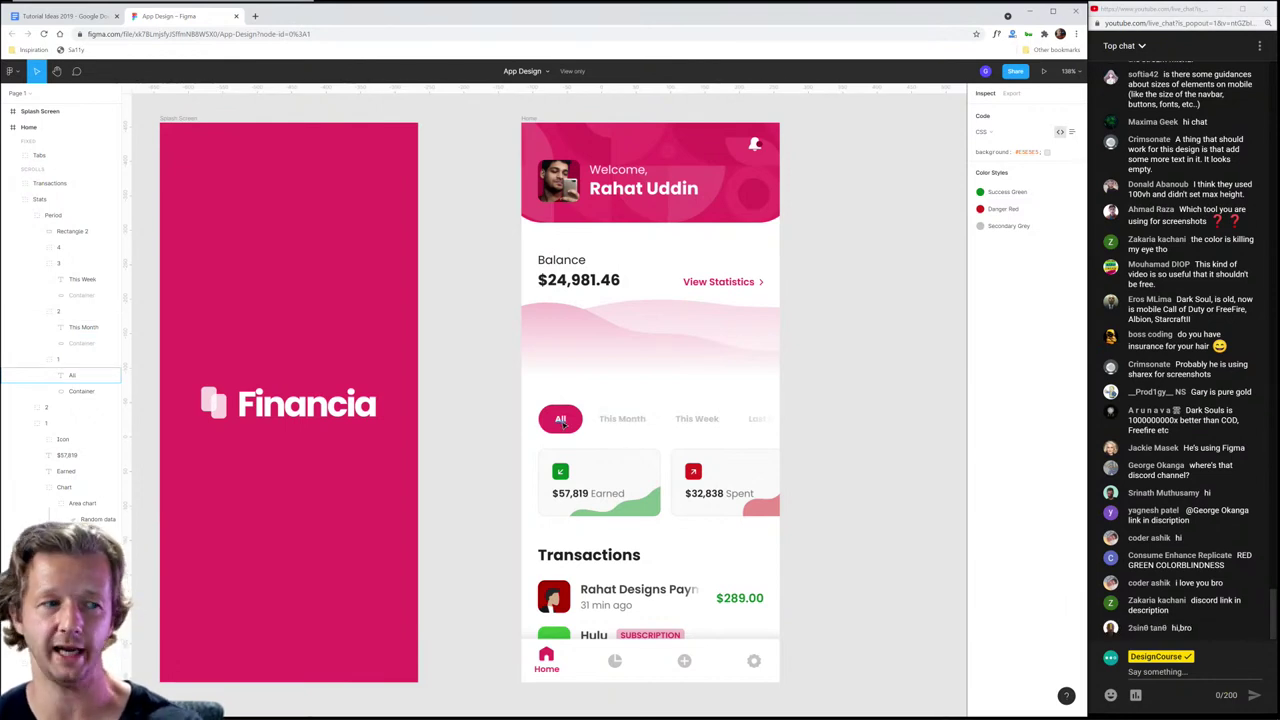
{"action": "left_click", "coordinate": [622, 419]}
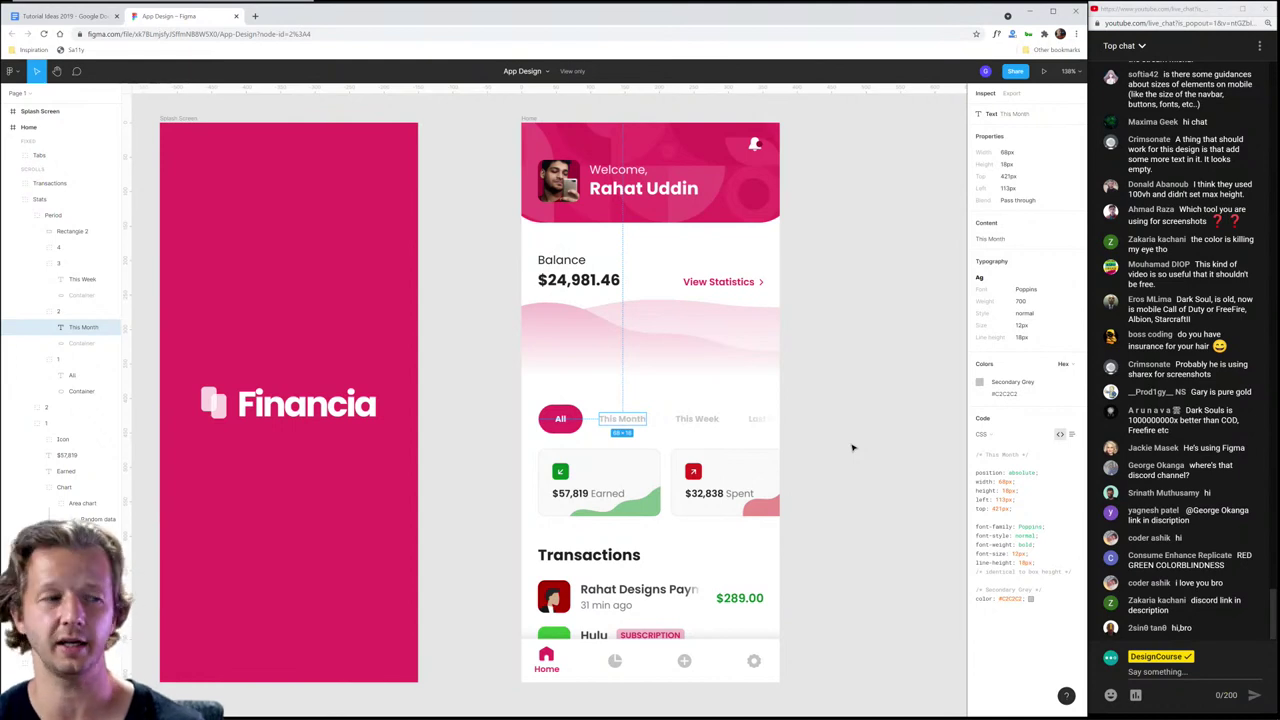
{"action": "left_click", "coordinate": [852, 448]}
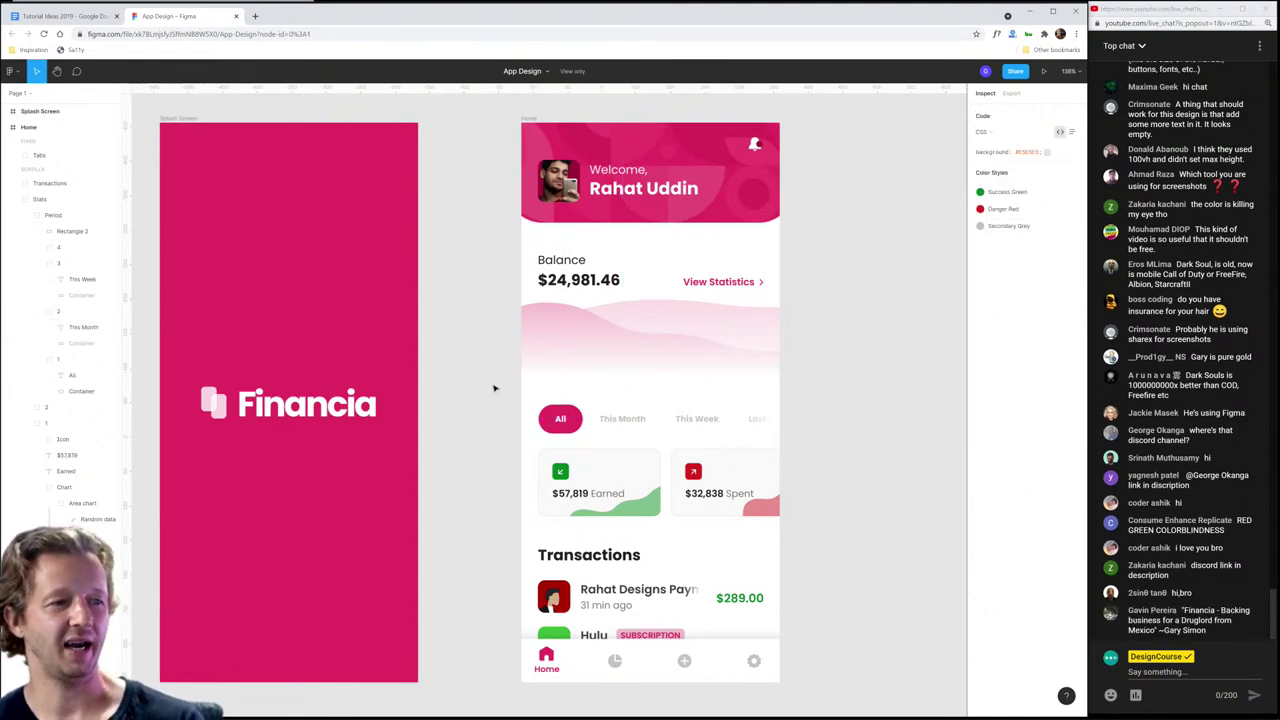
Step: Check the spacing of the Stats, Transactions and Tabs groups, and compare the splash and Home screens side by side
{"action": "left_click_drag", "start_coordinate": [491, 387], "coordinate": [842, 655]}
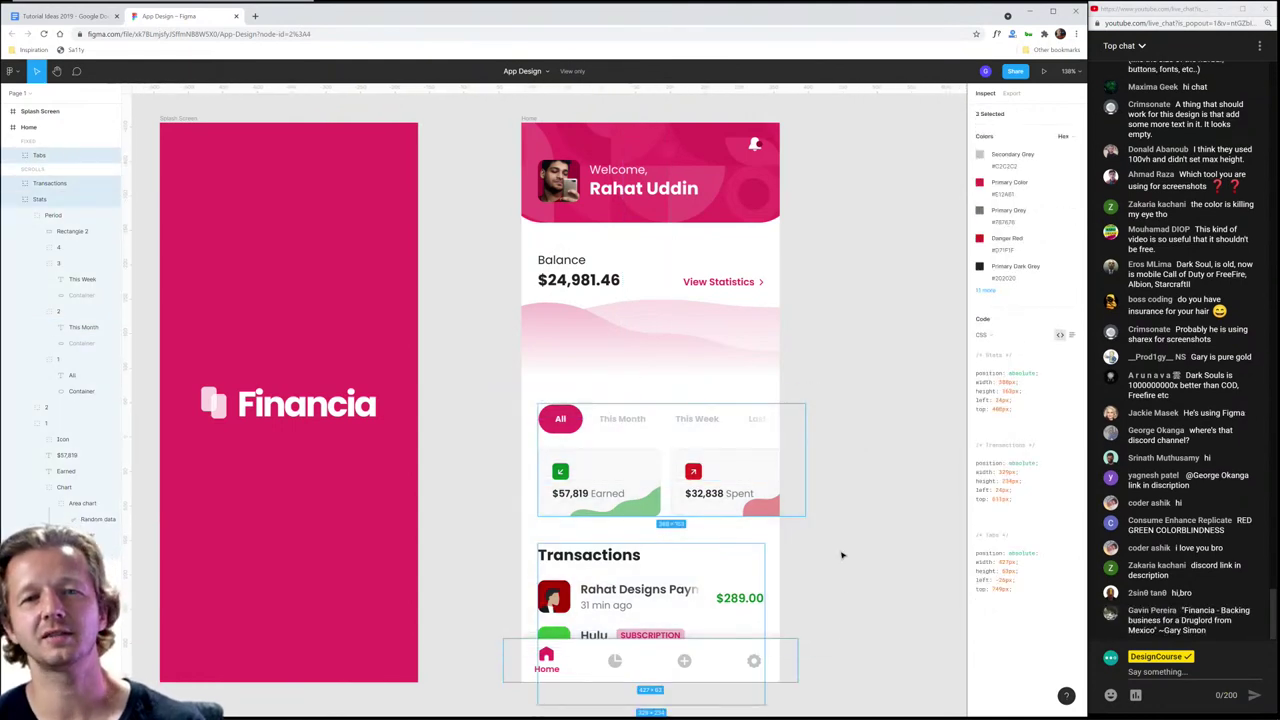
{"action": "key", "text": "alt"}
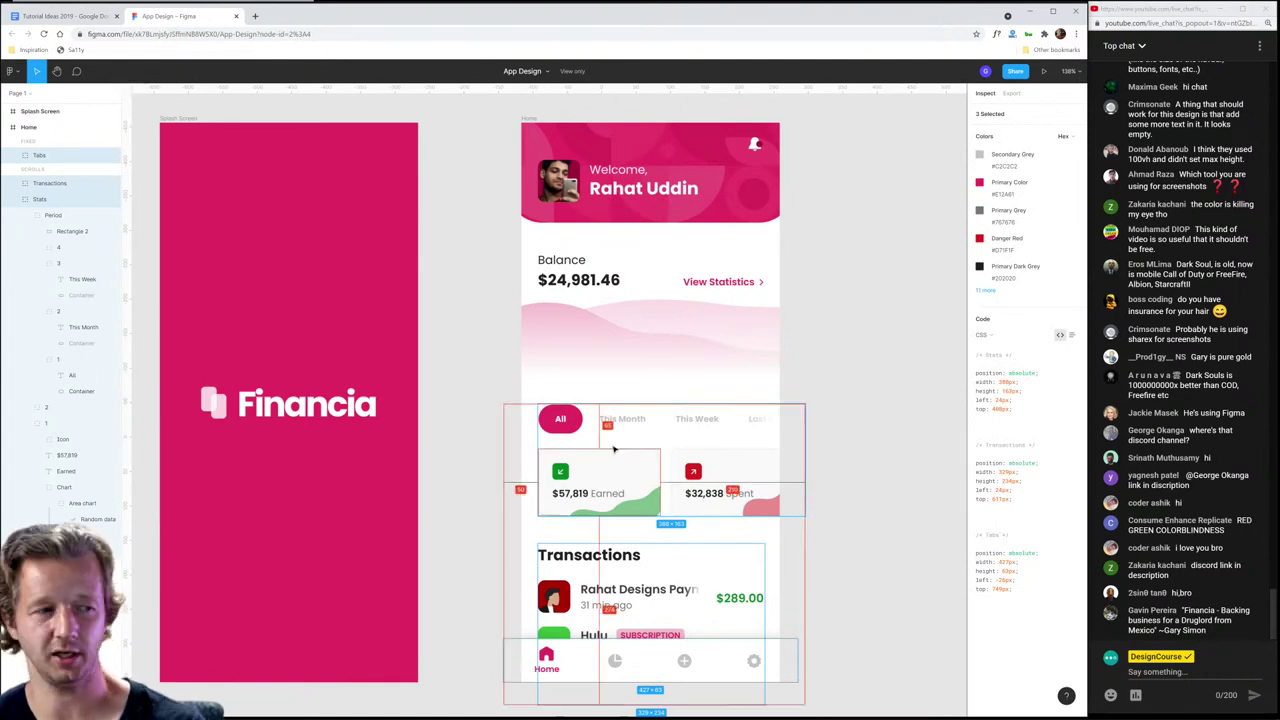
{"action": "left_click", "coordinate": [474, 306]}
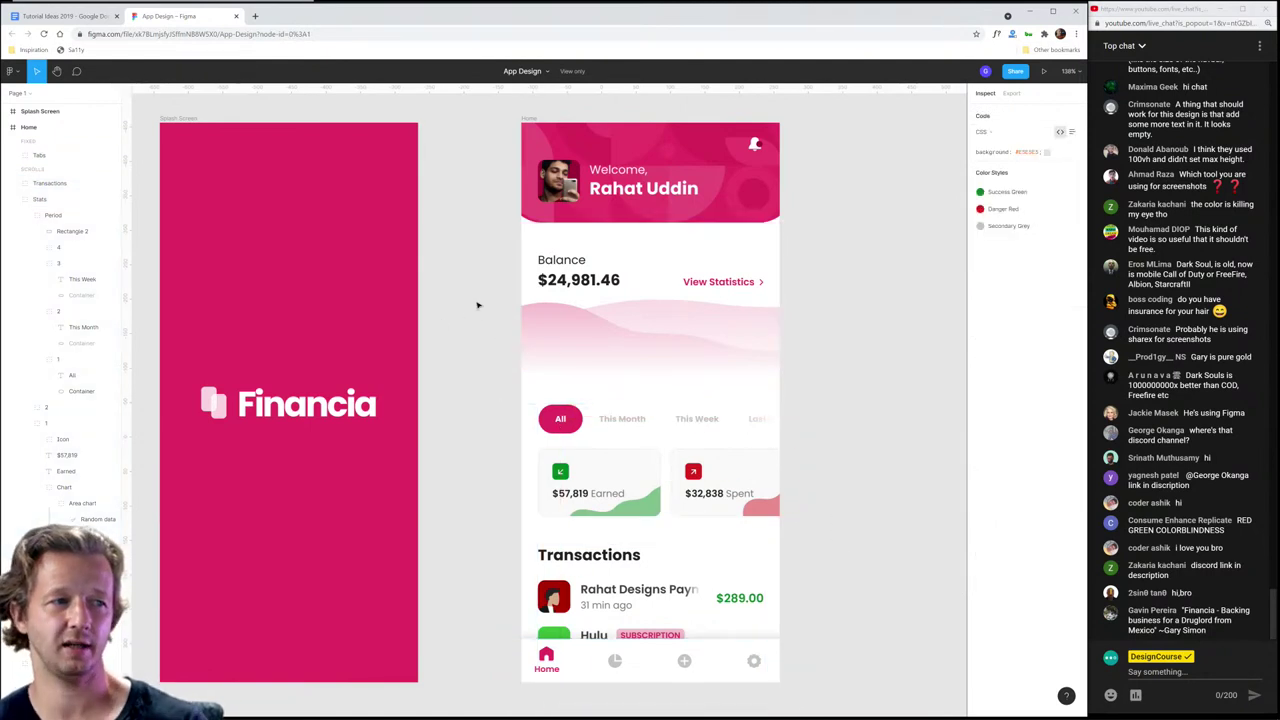
{"action": "scroll", "coordinate": [486, 301], "scroll_direction": "left", "scroll_amount": 5}
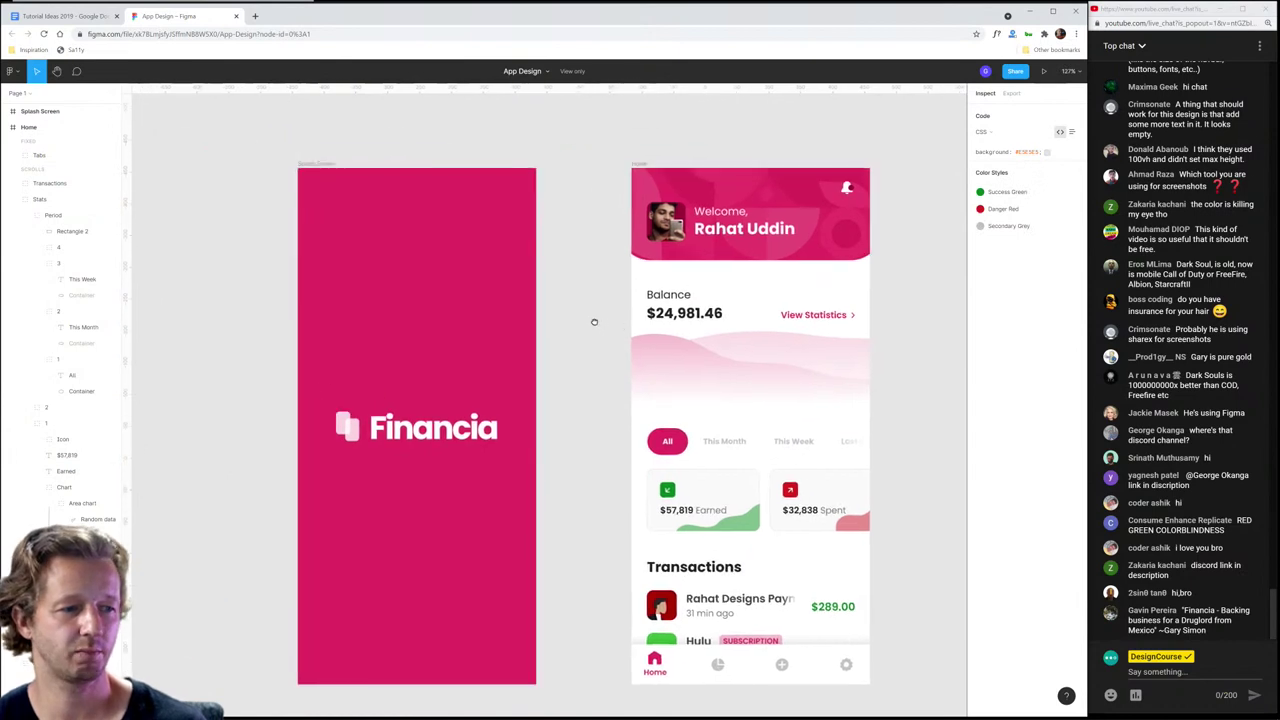
{"action": "scroll", "coordinate": [597, 286], "scroll_direction": "down", "scroll_amount": 2}
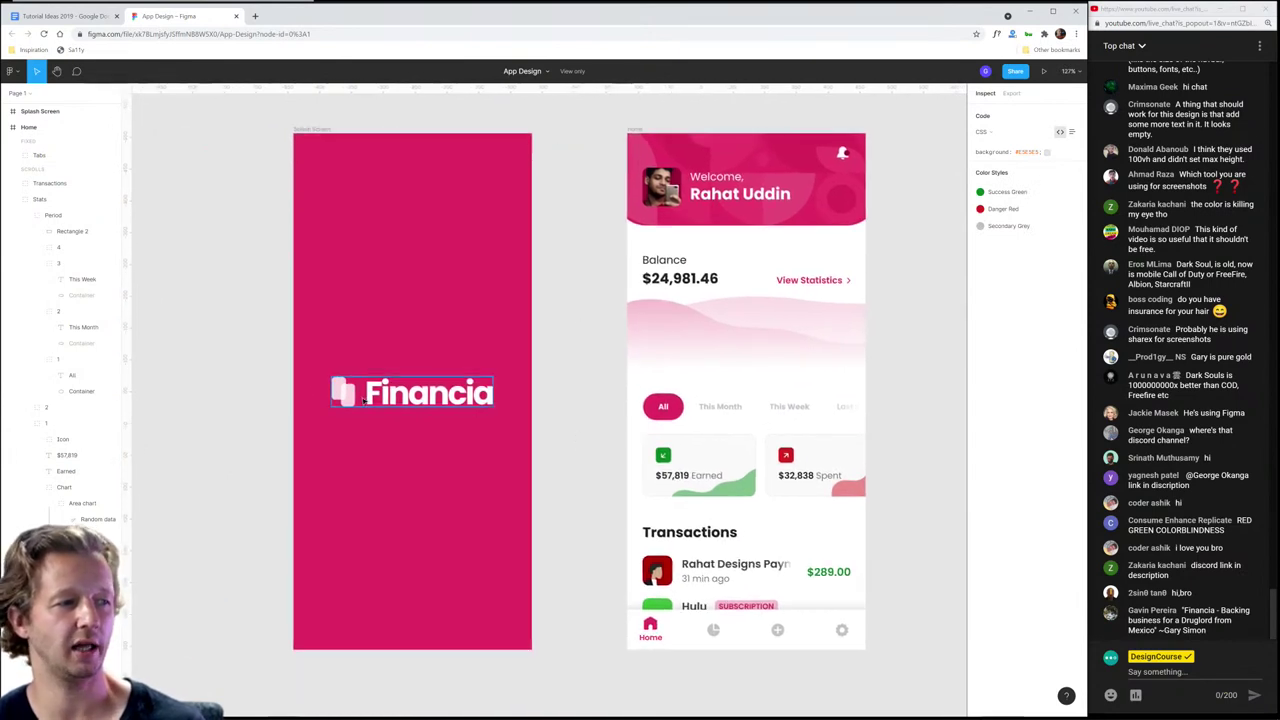
{"action": "left_click", "coordinate": [728, 486]}
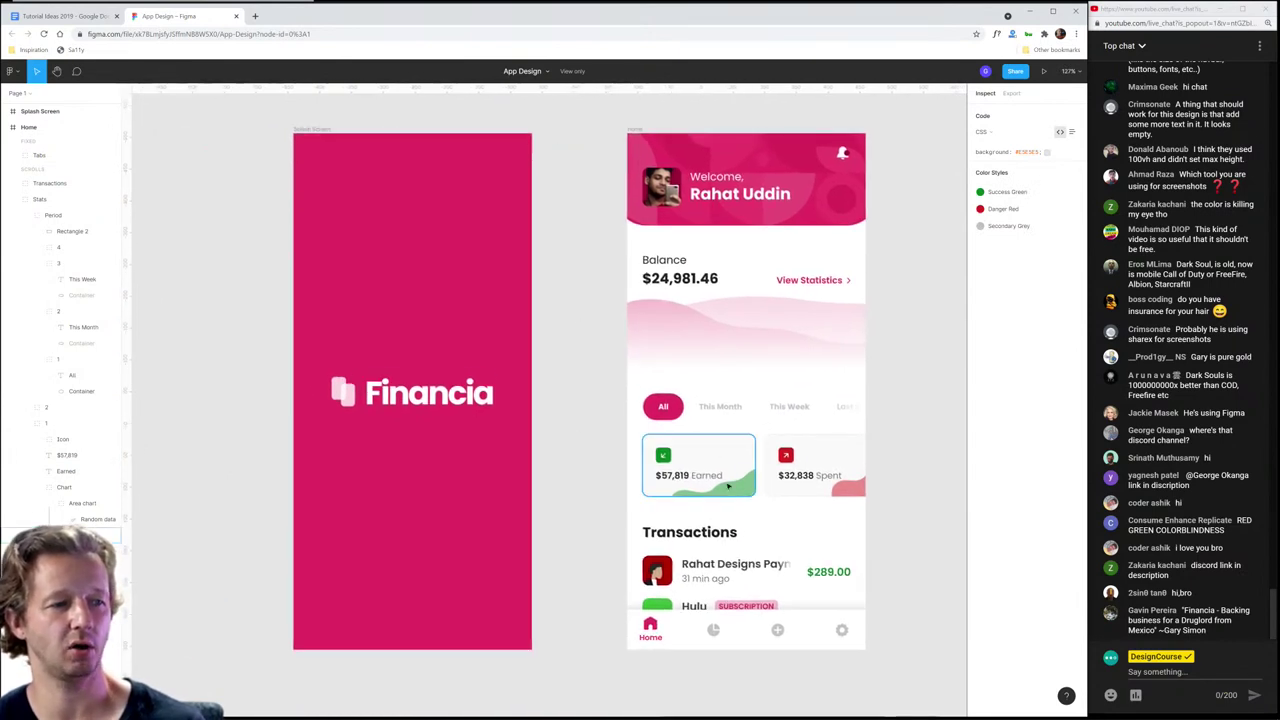
Step: Switch to Discord and open the next submission's cinny.in link from the negativespace-submissions channel
{"action": "left_click", "coordinate": [1031, 12]}
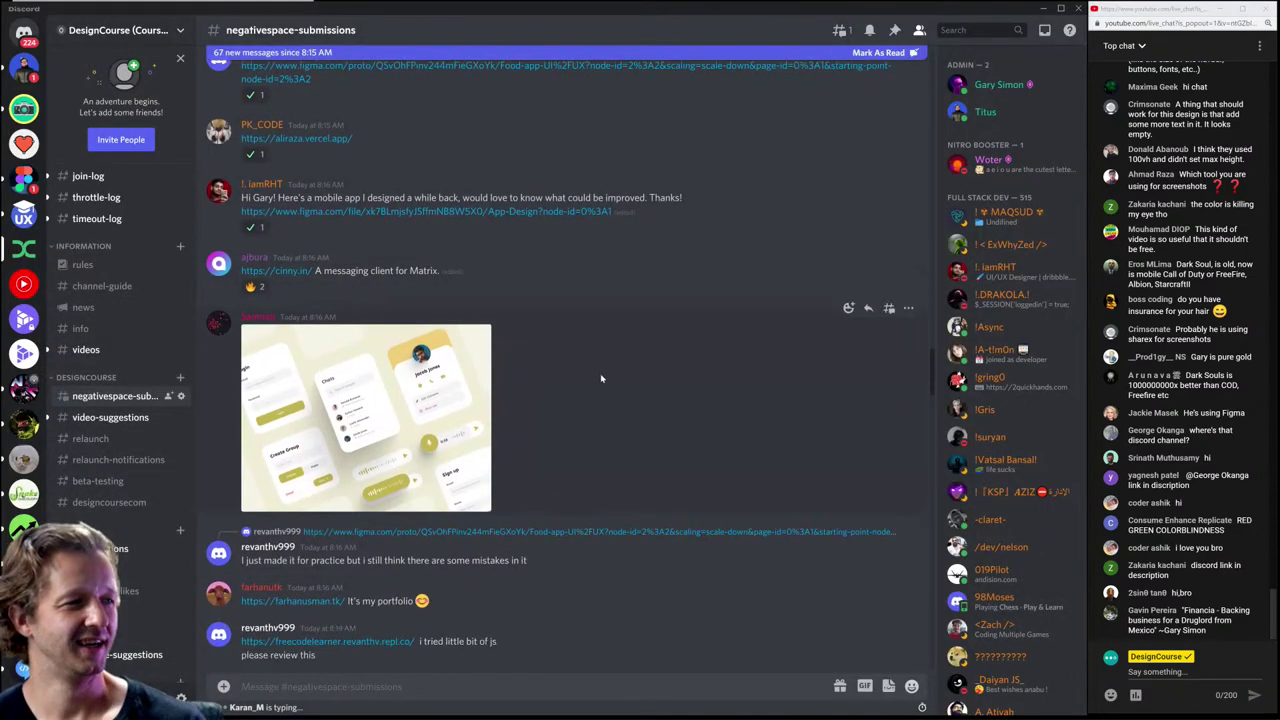
{"action": "left_click", "coordinate": [293, 272]}
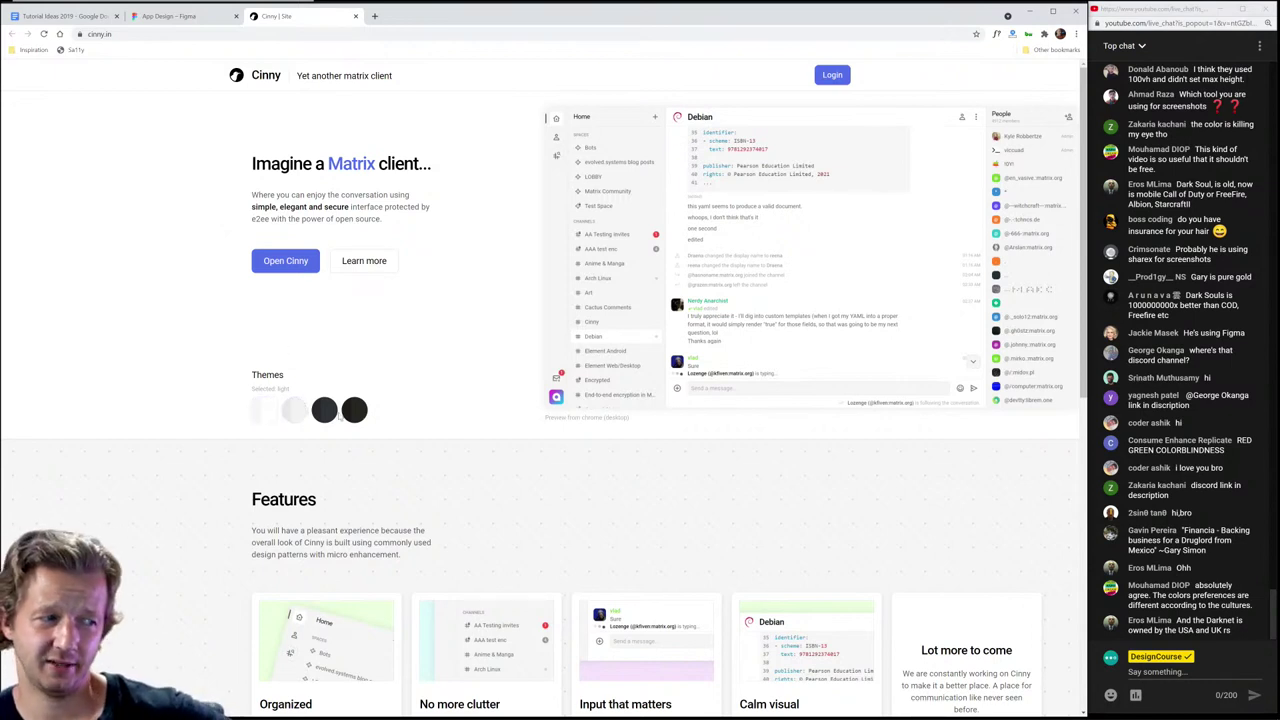
Step: Preview the Cinny landing page in its Dark, Butter, Light and Silver themes, ending on Silver
{"action": "left_click", "coordinate": [325, 411]}
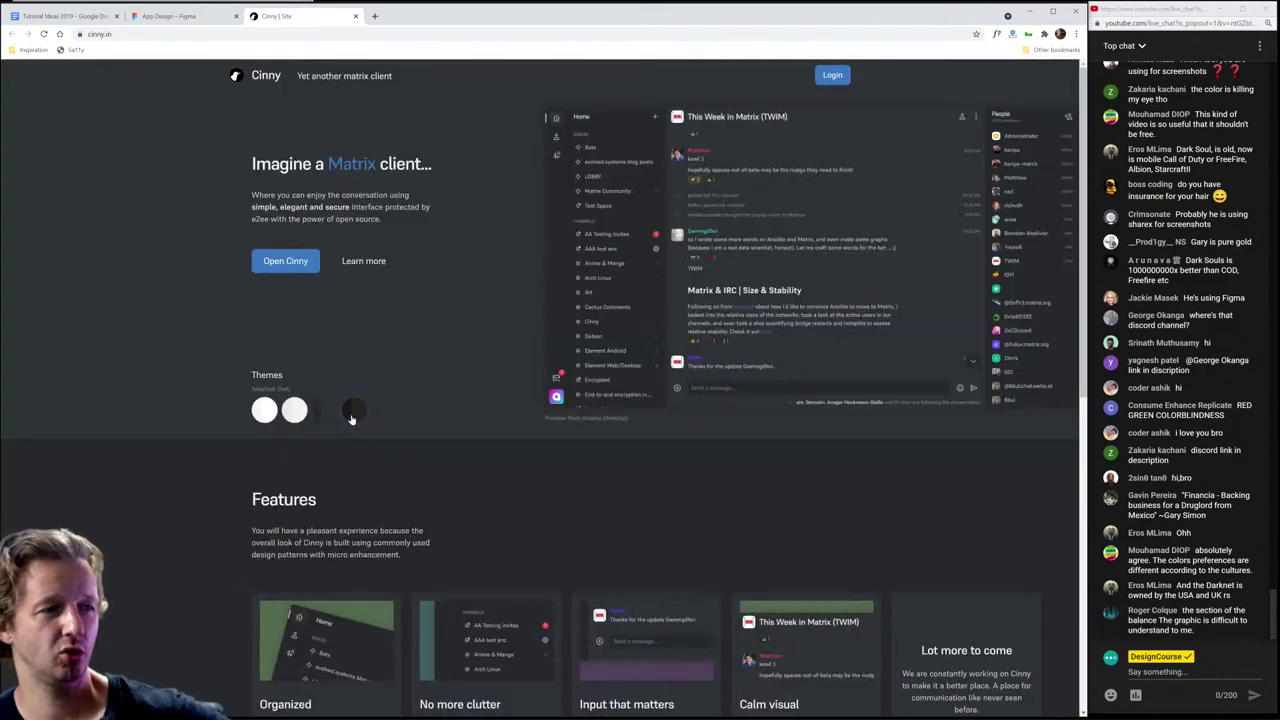
{"action": "left_click", "coordinate": [351, 418]}
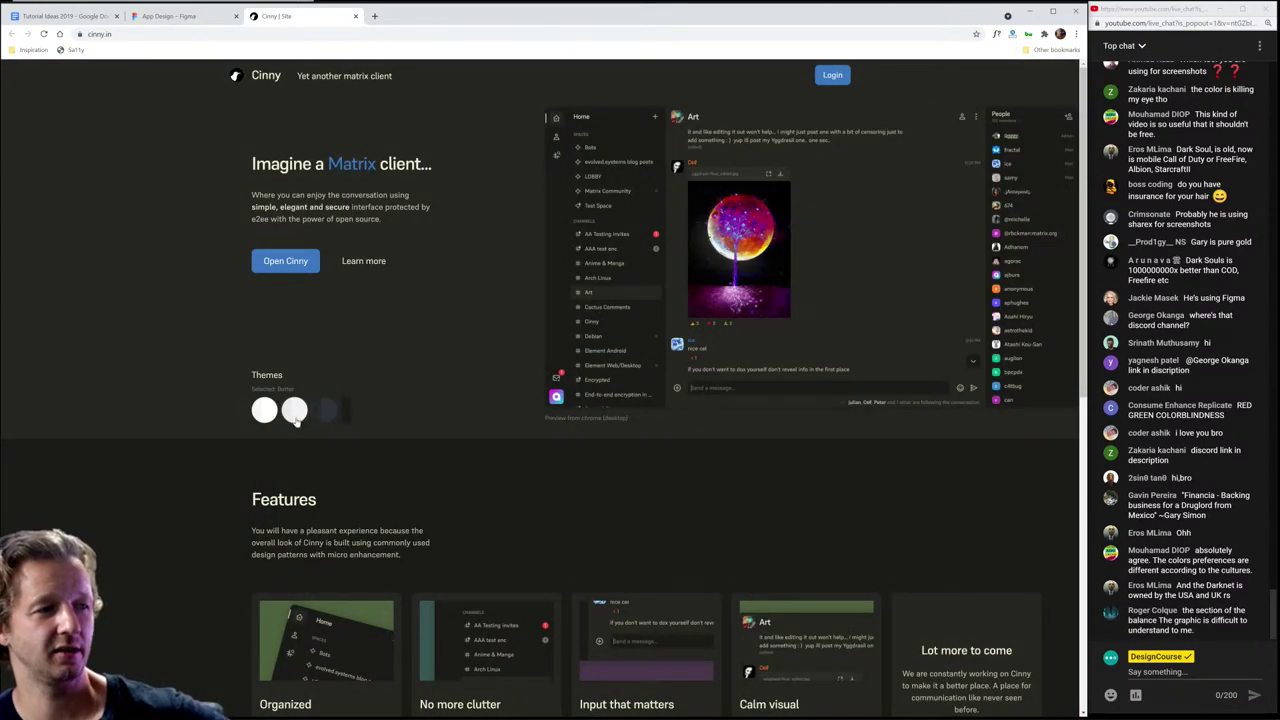
{"action": "left_click", "coordinate": [296, 420]}
{"action": "left_click", "coordinate": [266, 410]}
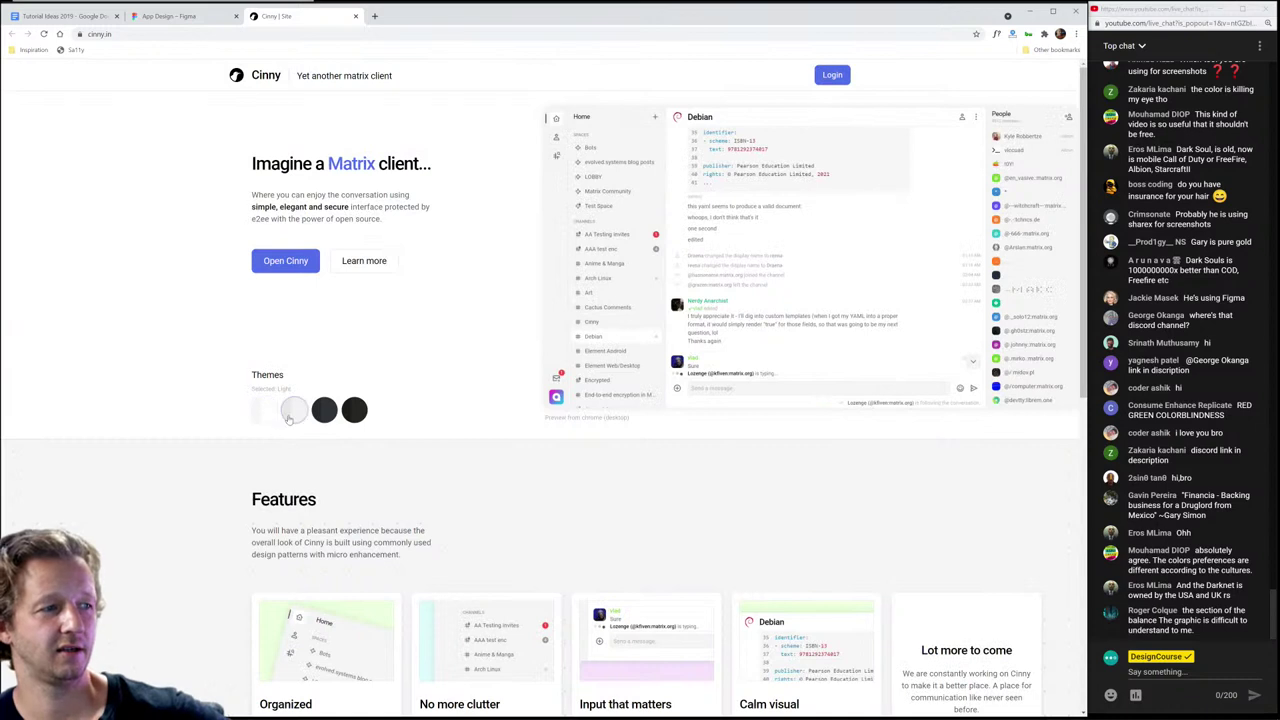
{"action": "left_click", "coordinate": [293, 418]}
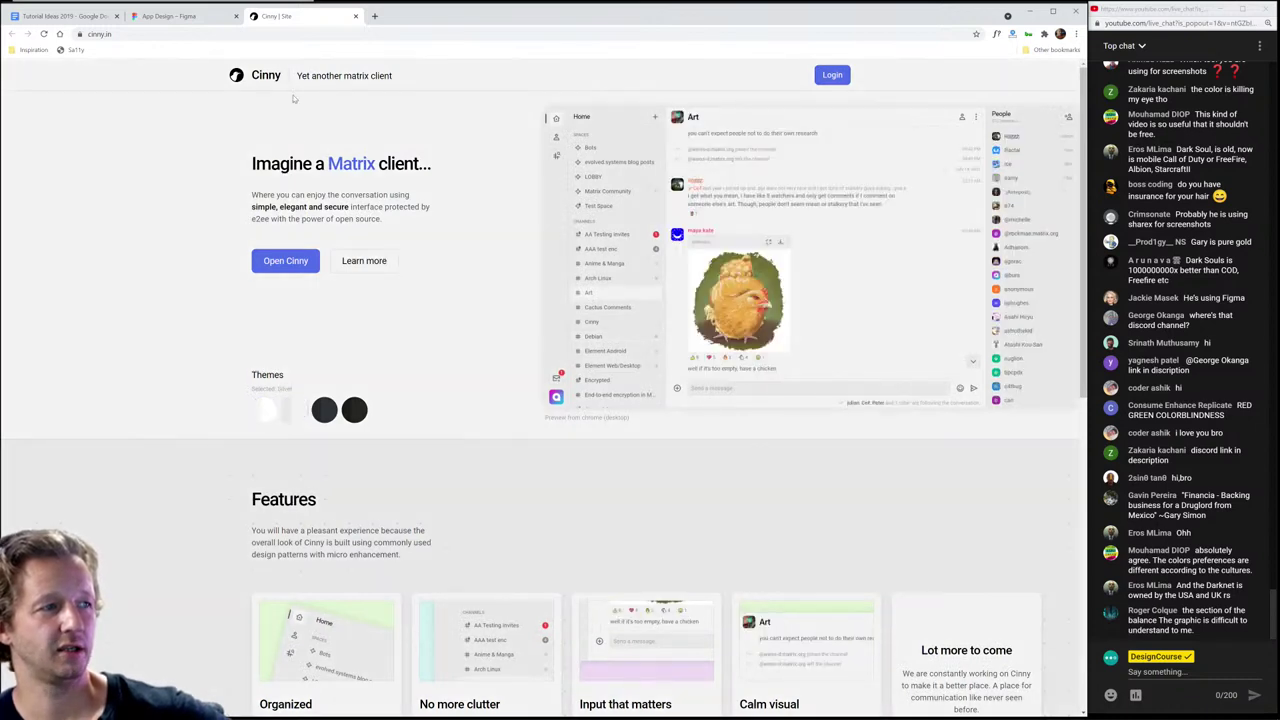
Step: Read the Cinny header and the headline of the Matrix site linked in the hero, and close the Matrix site
{"action": "left_click_drag", "start_coordinate": [306, 80], "coordinate": [248, 76]}
{"action": "left_click", "coordinate": [400, 80]}
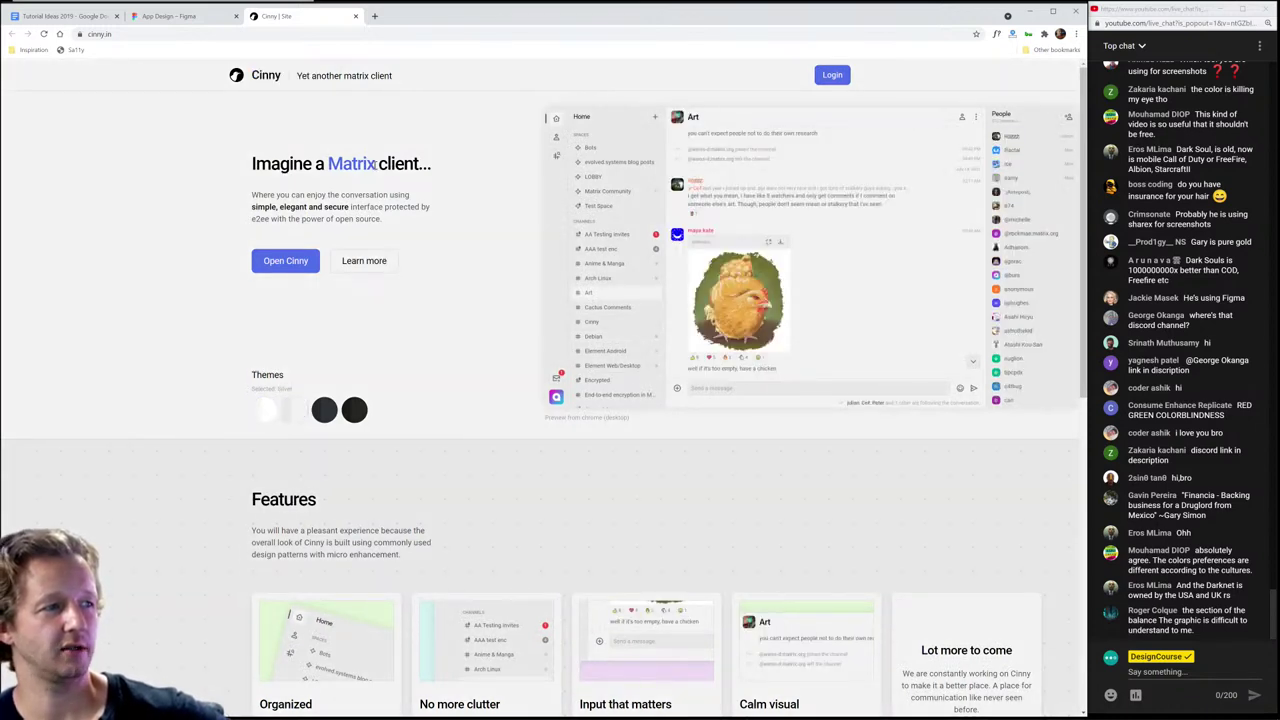
{"action": "left_click", "coordinate": [350, 170]}
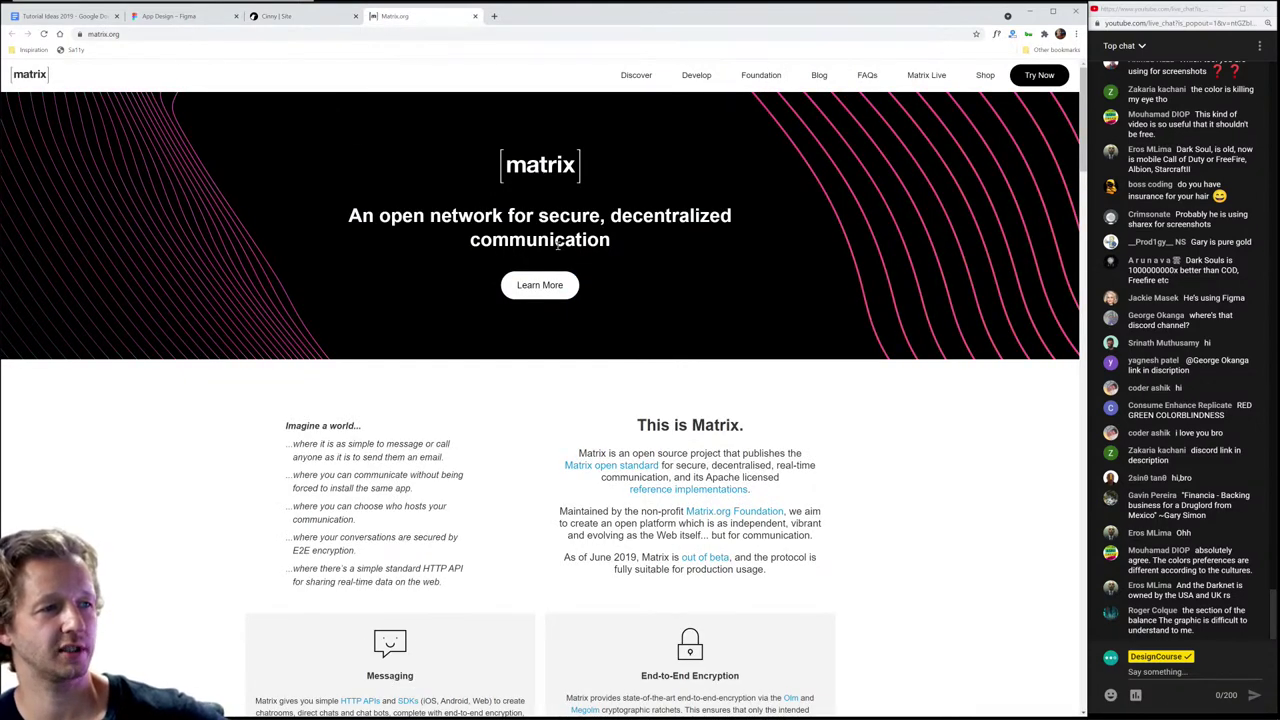
{"action": "left_click_drag", "start_coordinate": [561, 240], "coordinate": [341, 214]}
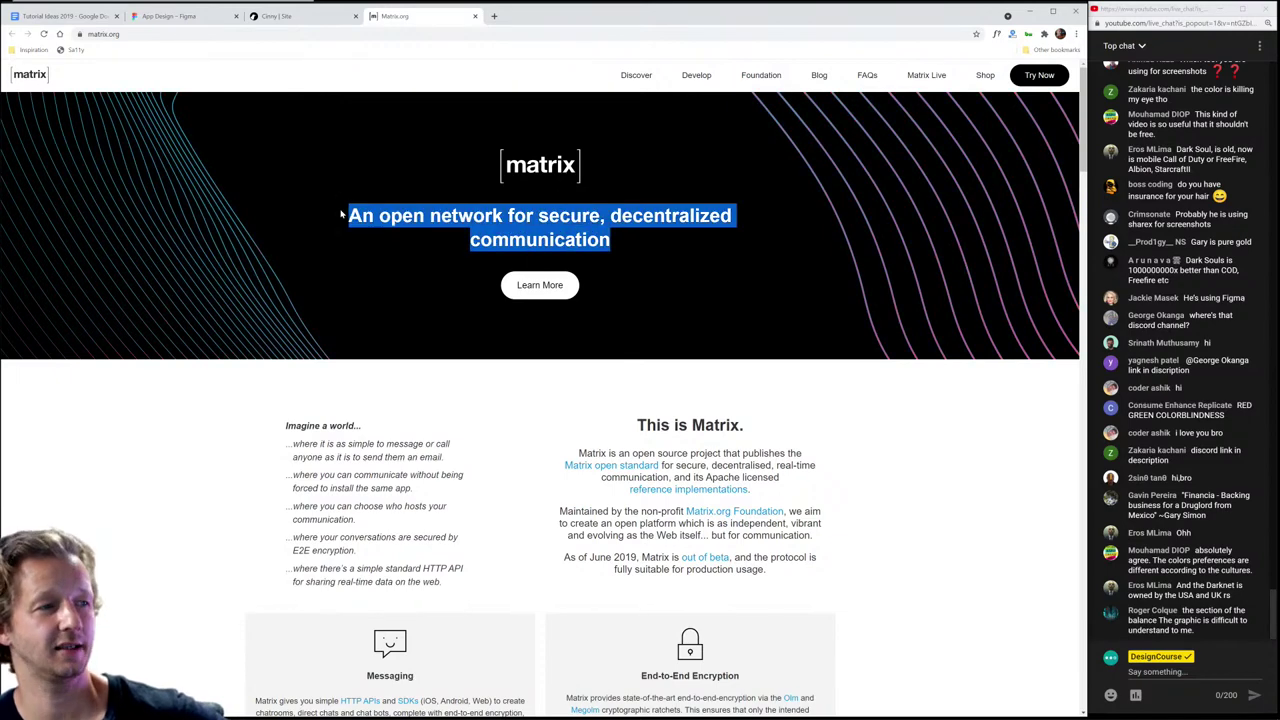
{"action": "left_click", "coordinate": [341, 214]}
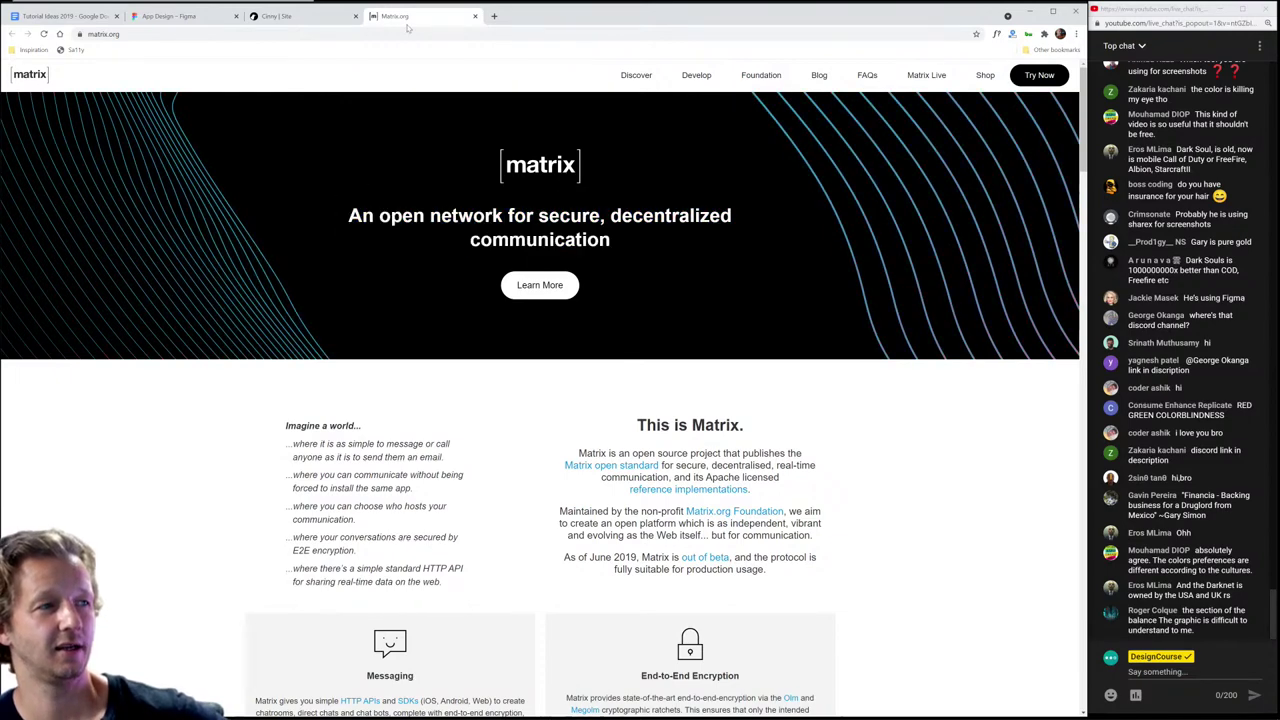
{"action": "left_click", "coordinate": [476, 16]}
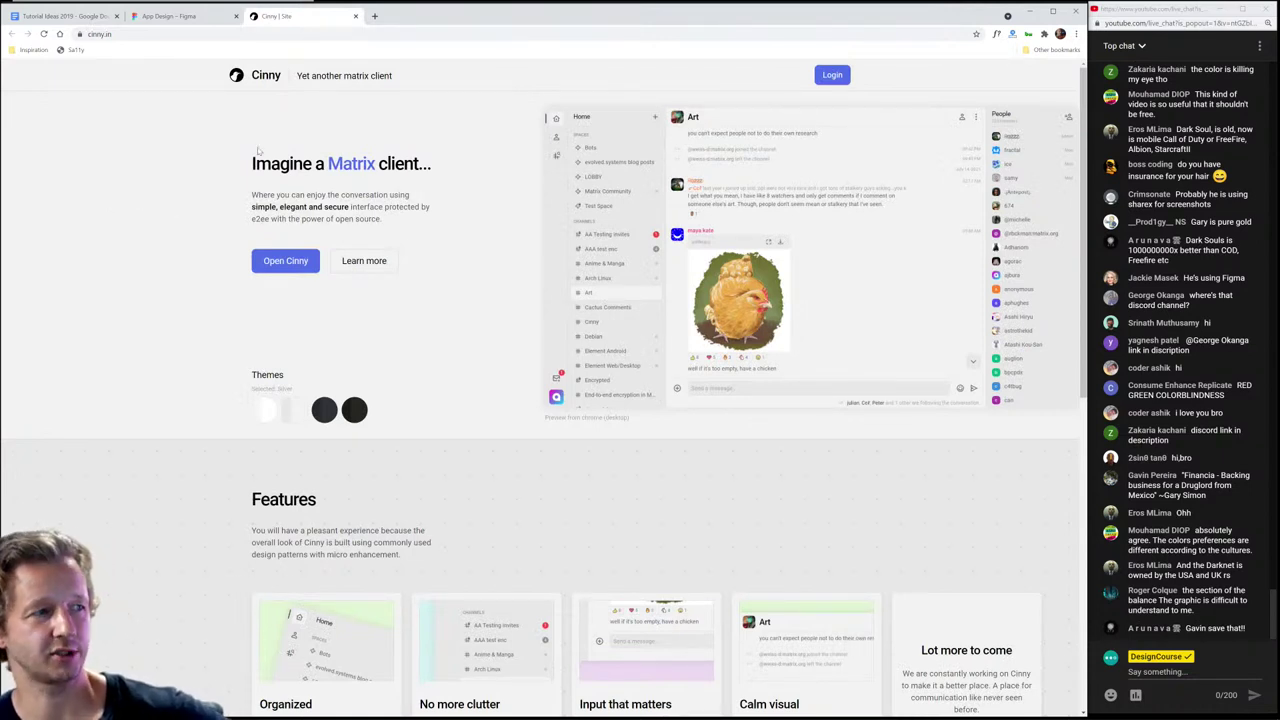
Step: Examine the Cinny name and tagline in the header and the layout of the hero and Features sections
{"action": "double_click", "coordinate": [302, 76]}
{"action": "double_click", "coordinate": [265, 76]}
{"action": "left_click", "coordinate": [404, 79]}
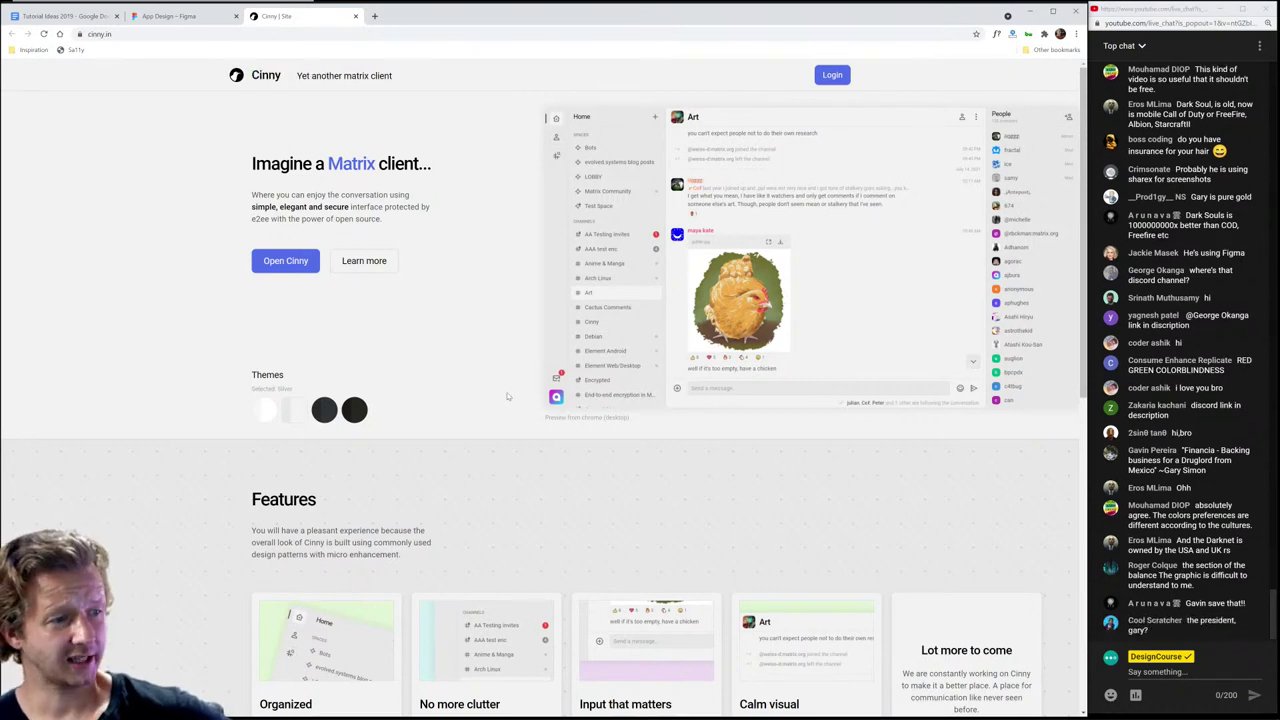
{"action": "scroll", "coordinate": [490, 345], "scroll_direction": "down", "scroll_amount": 2}
{"action": "scroll", "coordinate": [497, 390], "scroll_direction": "up", "scroll_amount": 2}
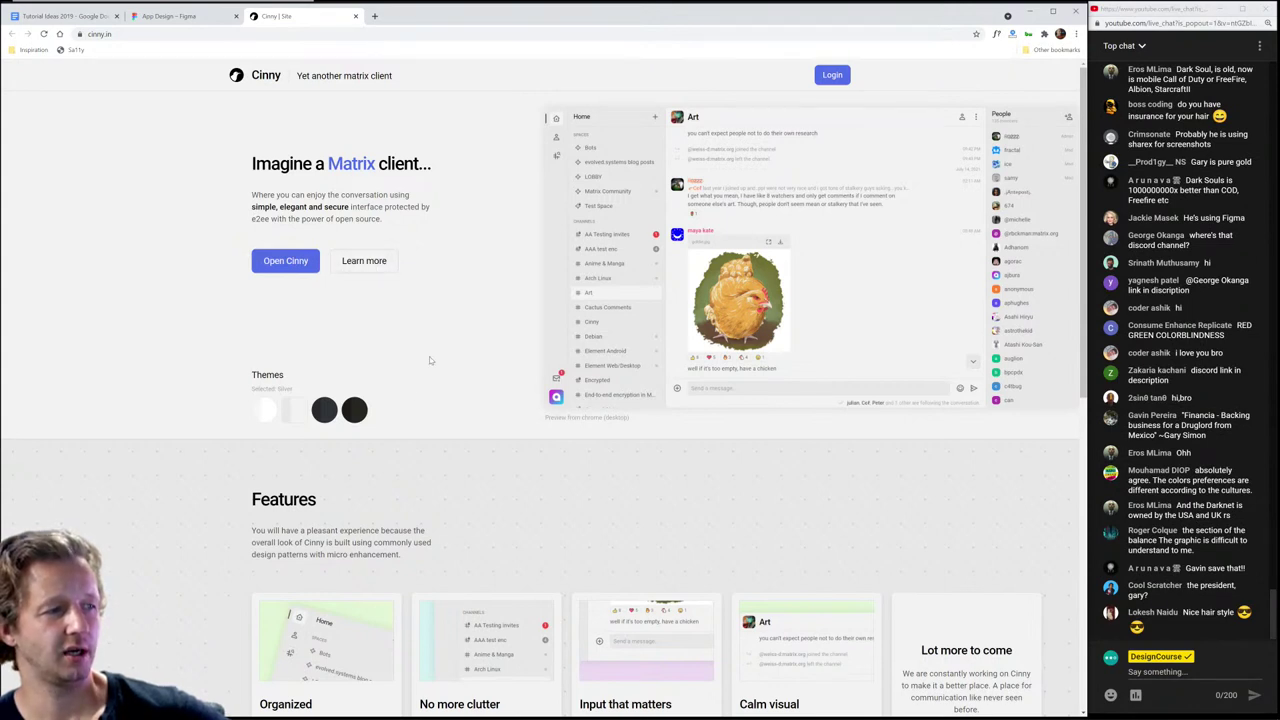
Step: Examine the hero's Themes swatches and preview the page in the Butter and Dark themes, ending on Dark
{"action": "left_click_drag", "start_coordinate": [251, 376], "coordinate": [417, 416]}
{"action": "left_click", "coordinate": [417, 416]}
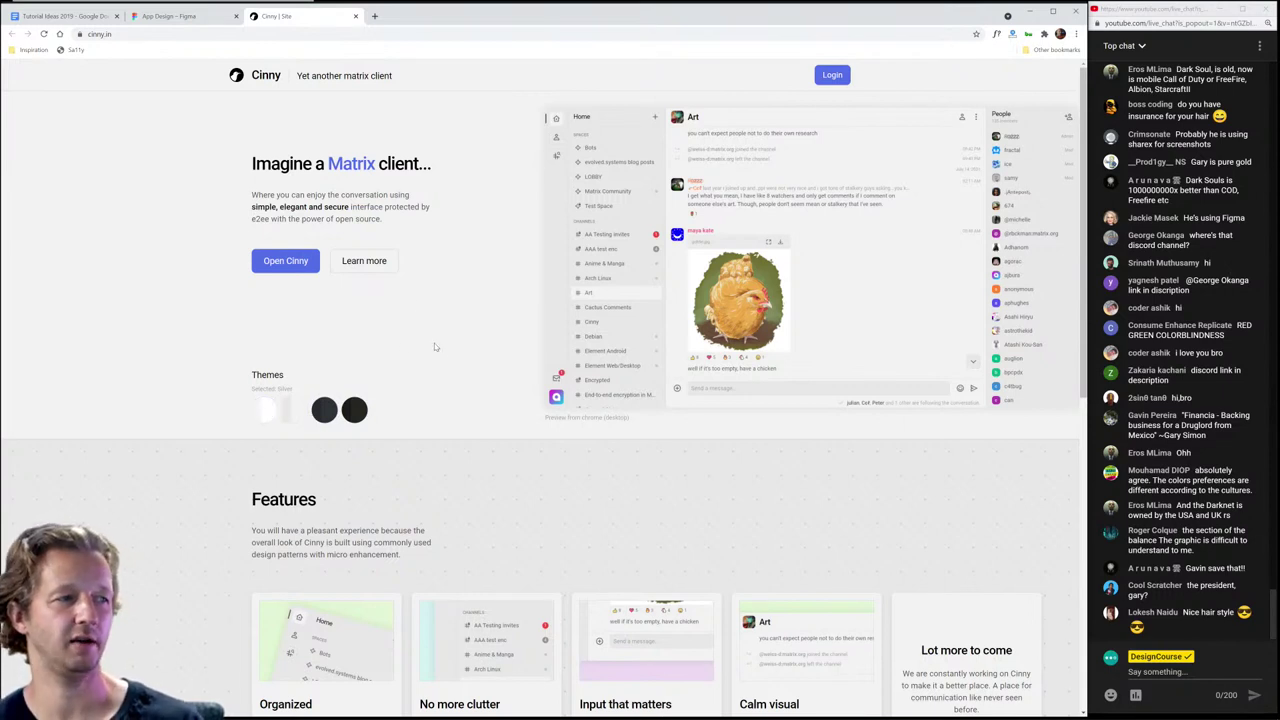
{"action": "left_click", "coordinate": [352, 413]}
{"action": "left_click", "coordinate": [328, 414]}
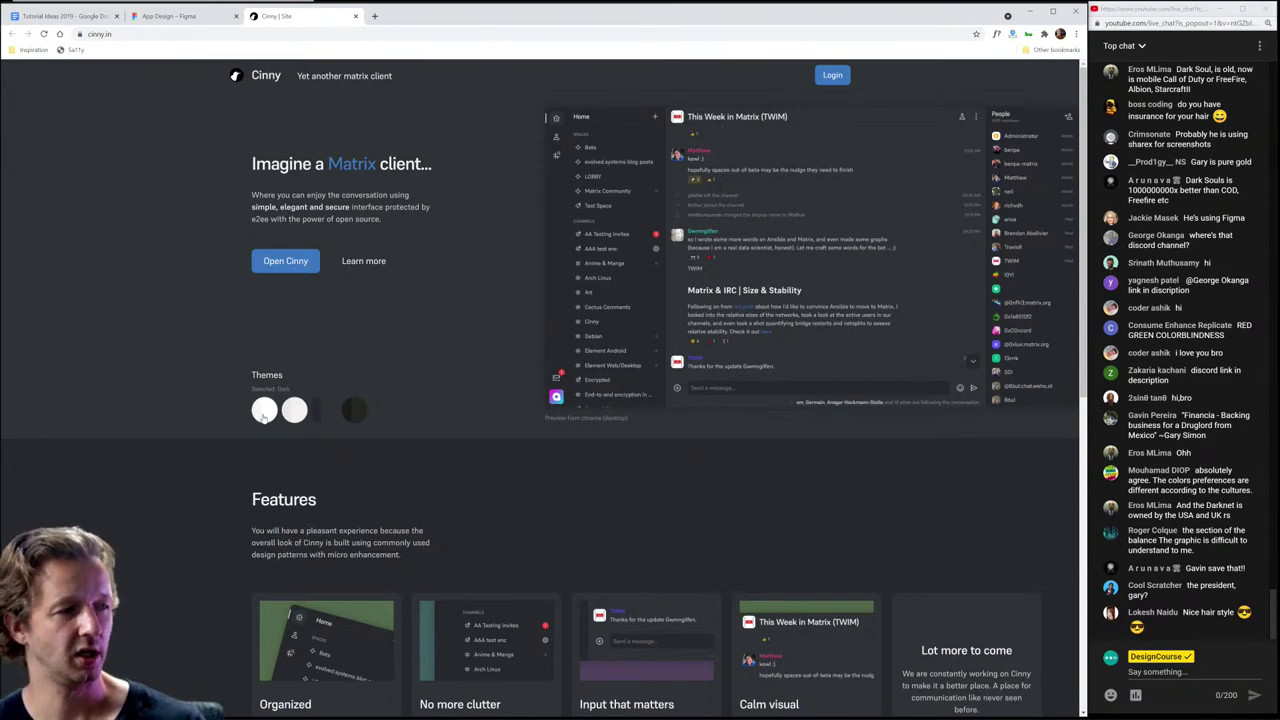
Step: Review the Features, open source and footer sections in the Dark theme, and switch the page to the Light theme
{"action": "scroll", "coordinate": [532, 465], "scroll_direction": "down", "scroll_amount": 3}
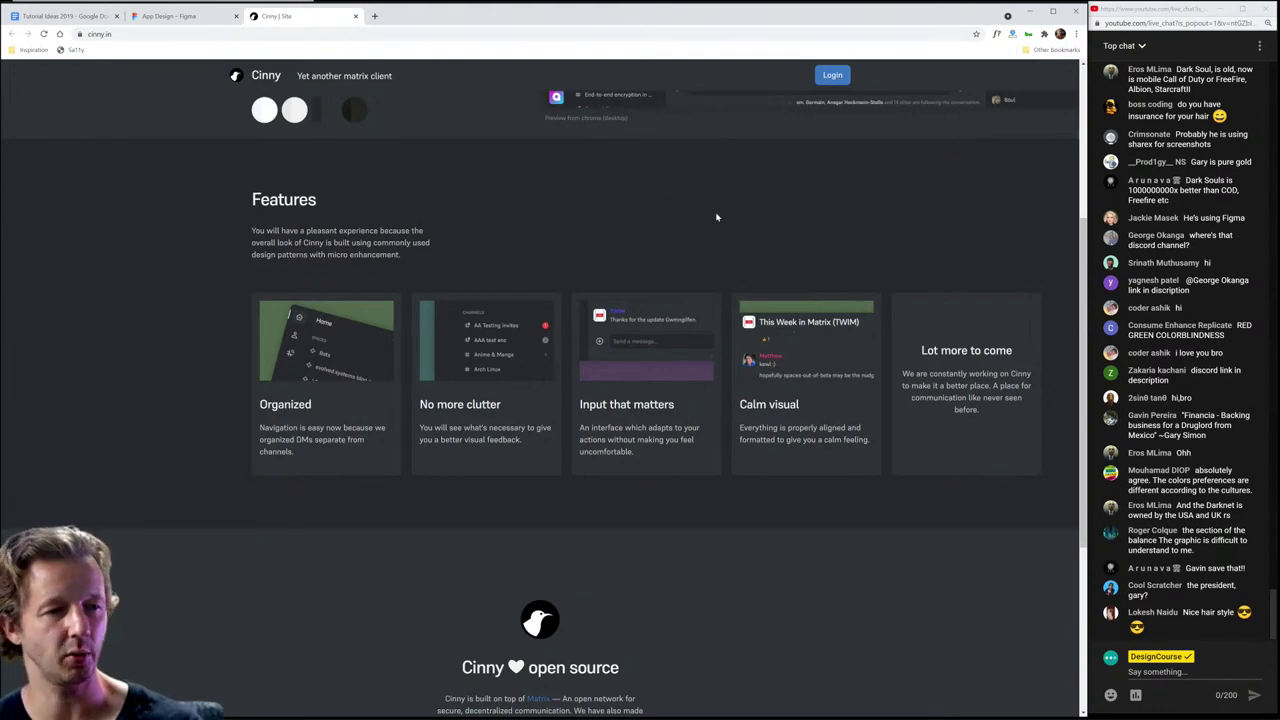
{"action": "scroll", "coordinate": [717, 214], "scroll_direction": "down", "scroll_amount": 1}
{"action": "scroll", "coordinate": [737, 291], "scroll_direction": "down", "scroll_amount": 2}
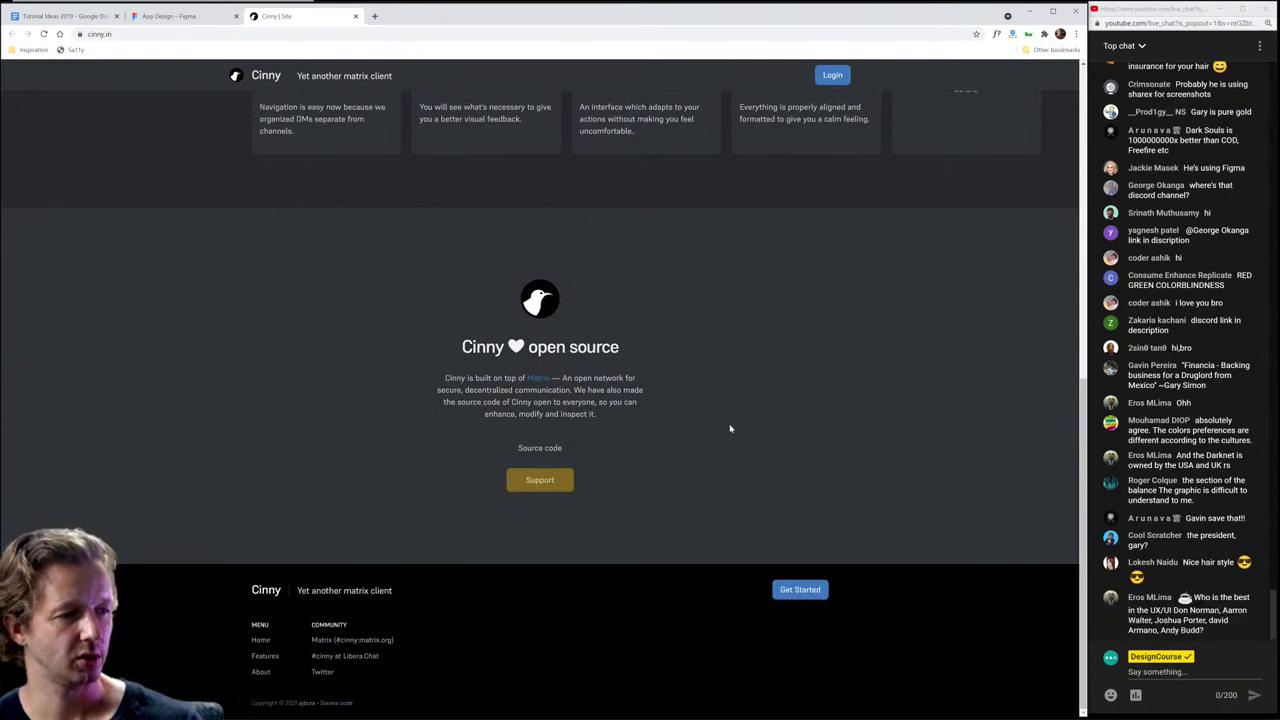
{"action": "scroll", "coordinate": [725, 432], "scroll_direction": "up", "scroll_amount": 1}
{"action": "scroll", "coordinate": [725, 432], "scroll_direction": "down", "scroll_amount": 1}
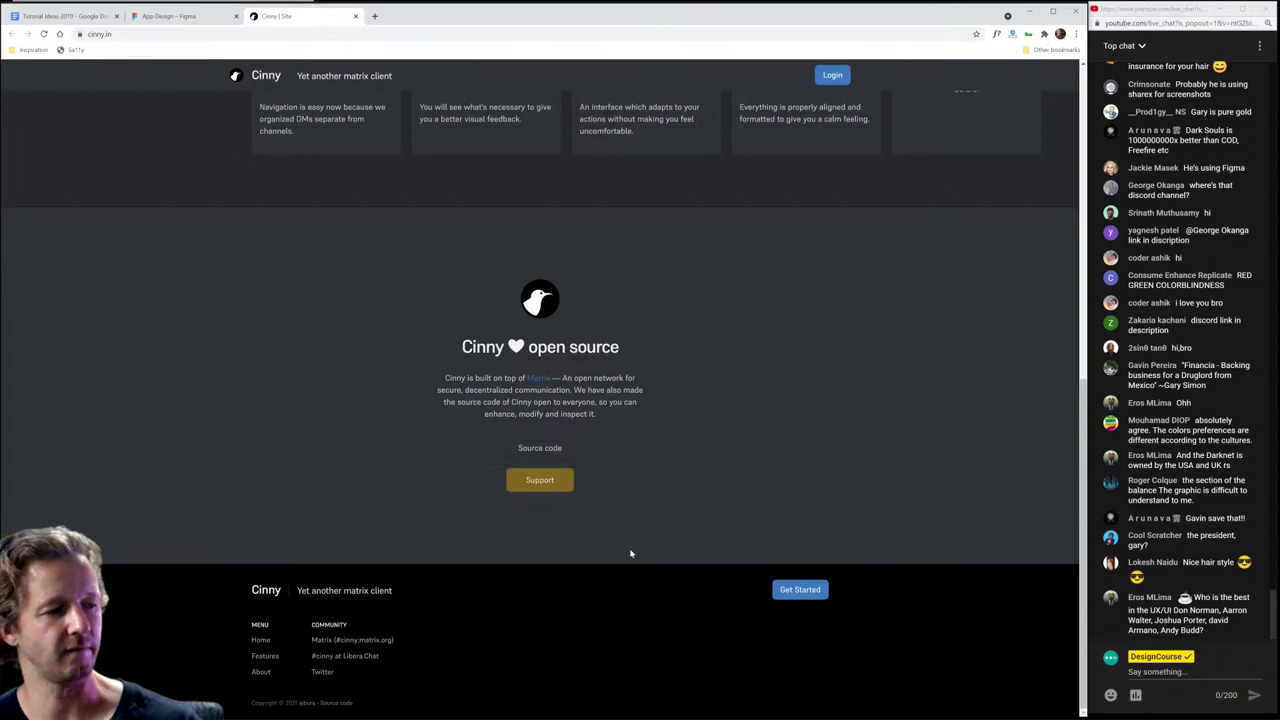
{"action": "scroll", "coordinate": [640, 545], "scroll_direction": "up", "scroll_amount": 10}
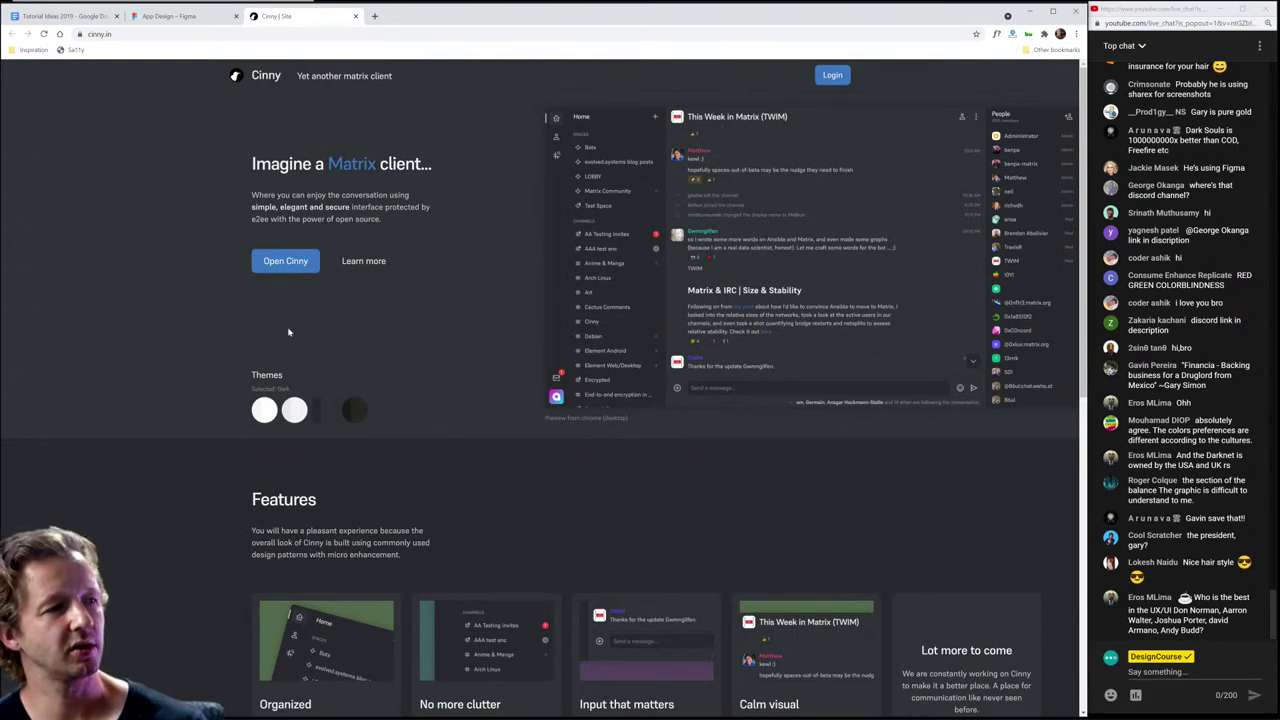
{"action": "left_click", "coordinate": [264, 409]}
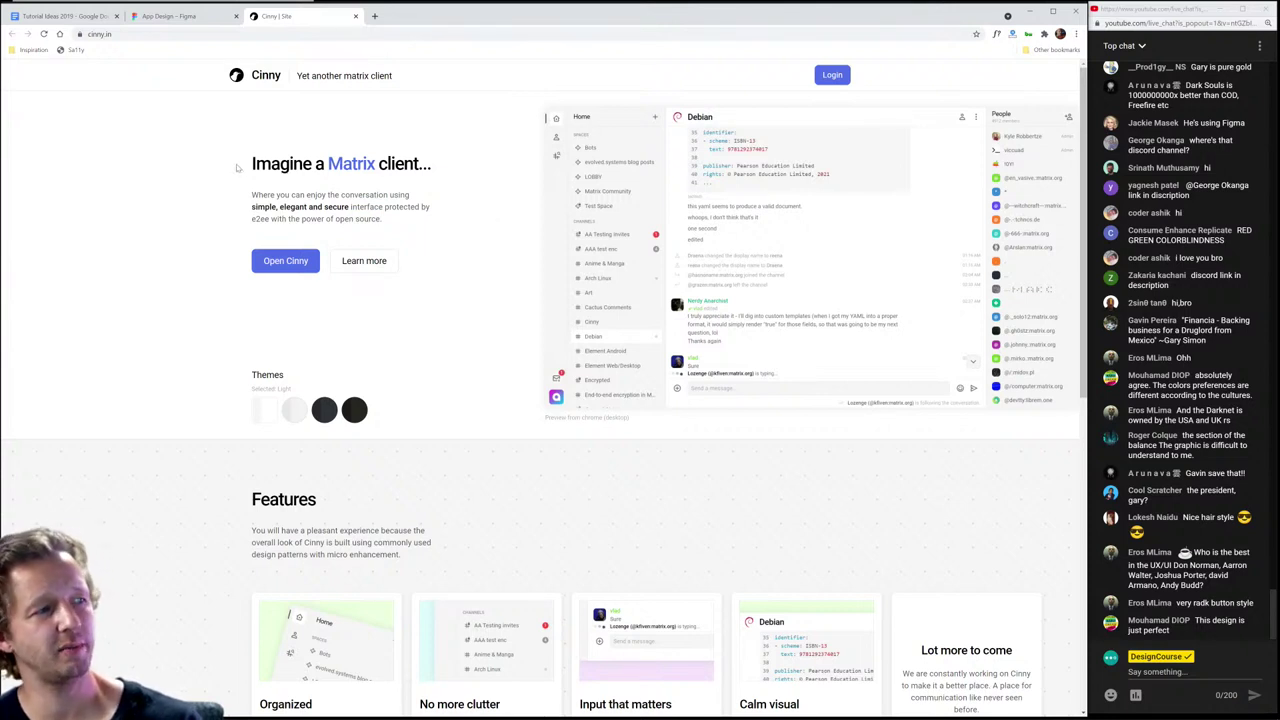
Step: Examine the Cinny hero headline and the supporting paragraph about the secure, open source interface
{"action": "left_click_drag", "start_coordinate": [240, 168], "coordinate": [395, 220]}
{"action": "left_click", "coordinate": [409, 225]}
{"action": "left_click", "coordinate": [249, 196]}
{"action": "left_click", "coordinate": [398, 222]}
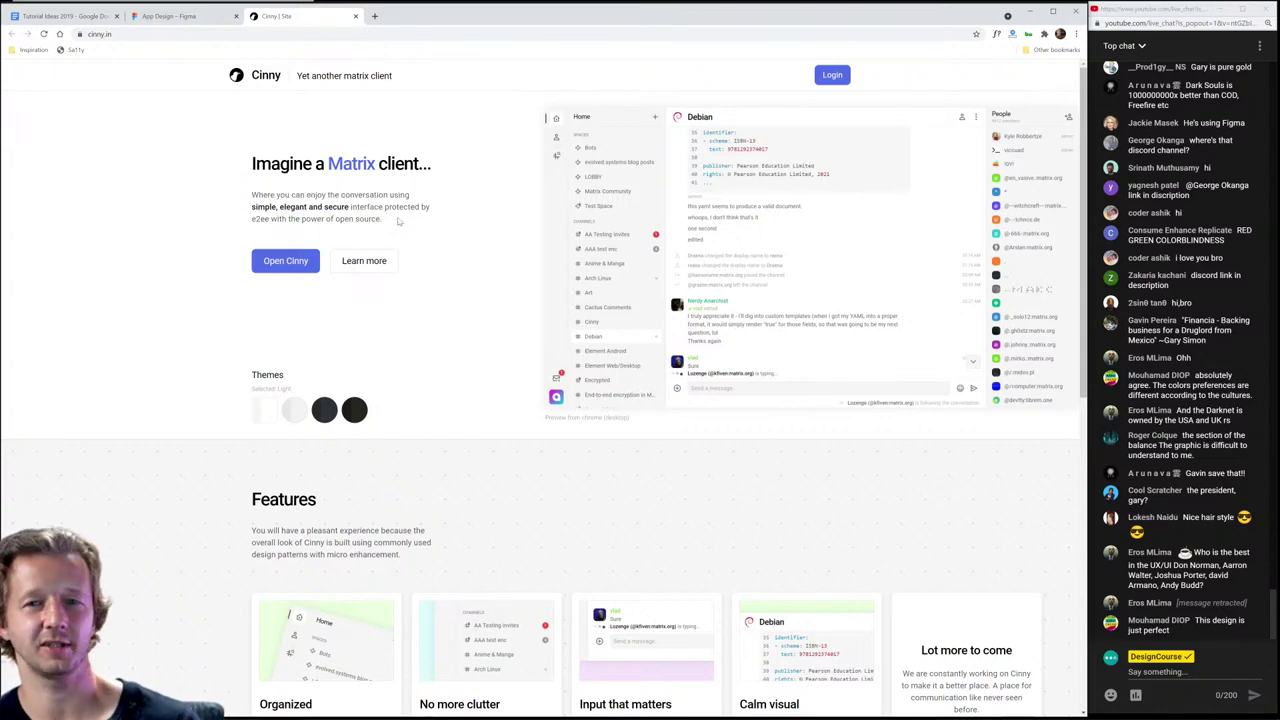
{"action": "left_click_drag", "start_coordinate": [398, 222], "coordinate": [240, 194]}
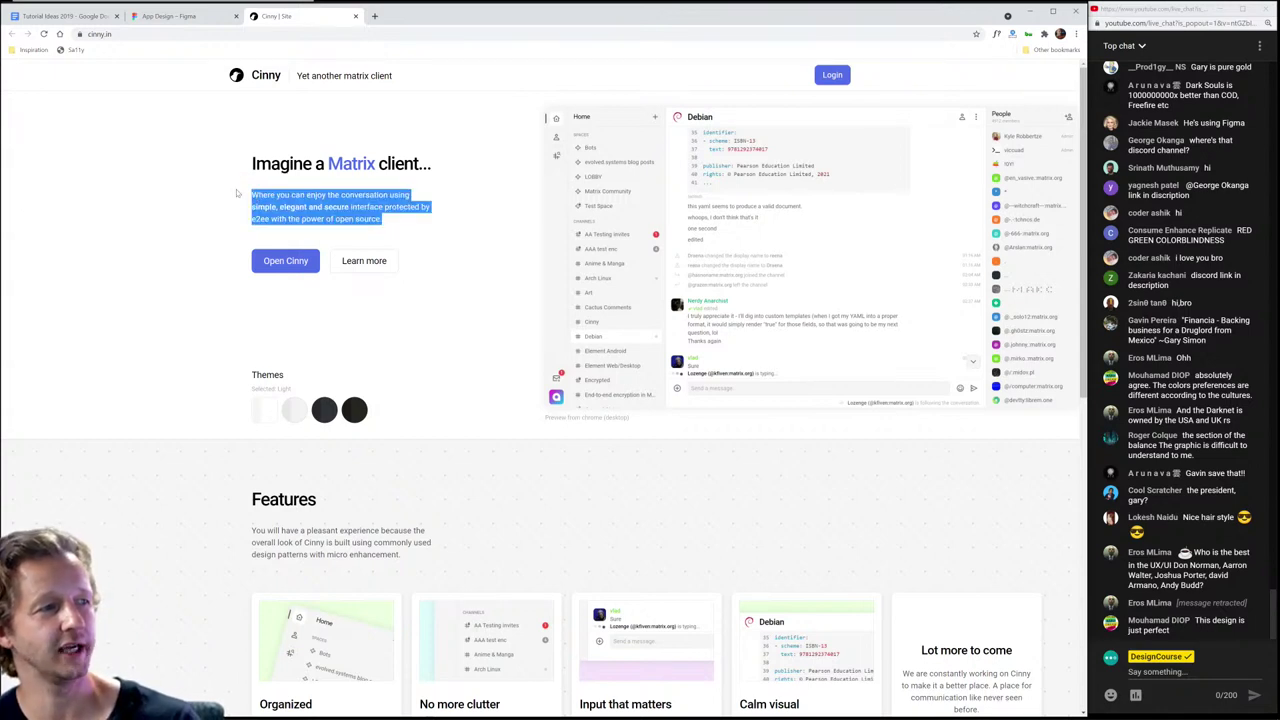
{"action": "left_click", "coordinate": [237, 193]}
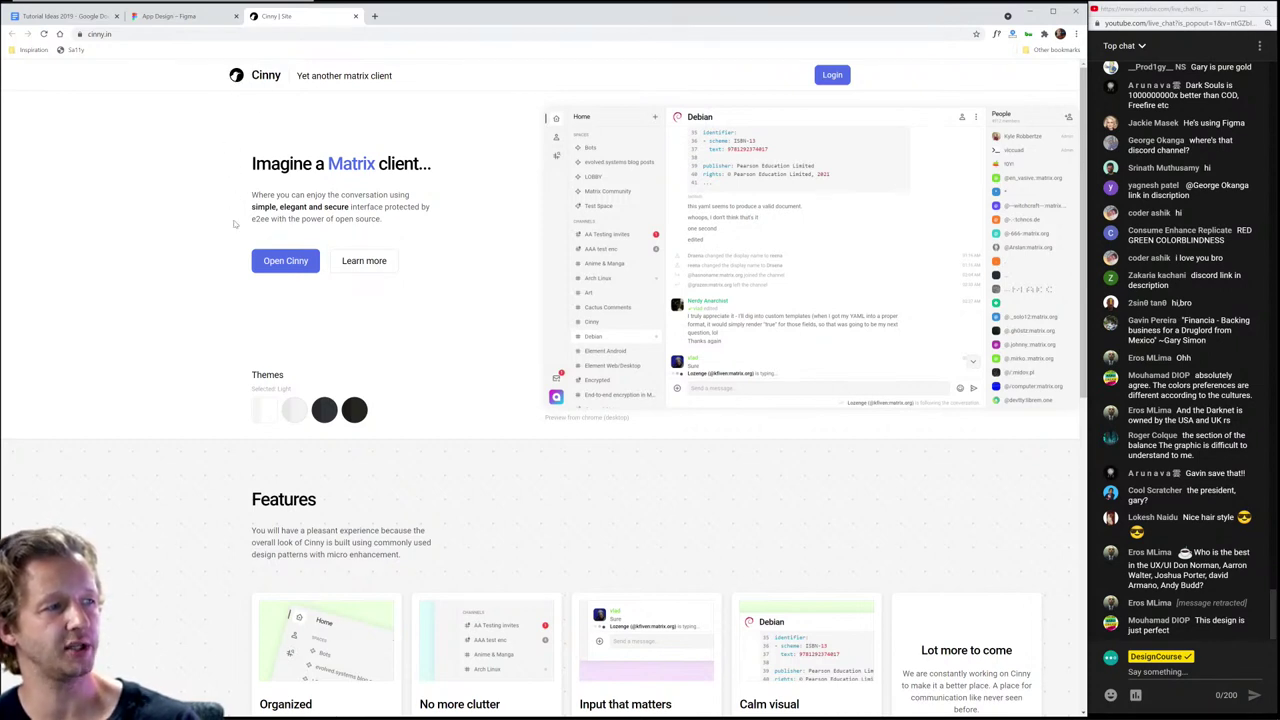
Step: Check the Cinny name and tagline in the header against the hero headline, and close the Cinny site
{"action": "triple_click", "coordinate": [259, 80]}
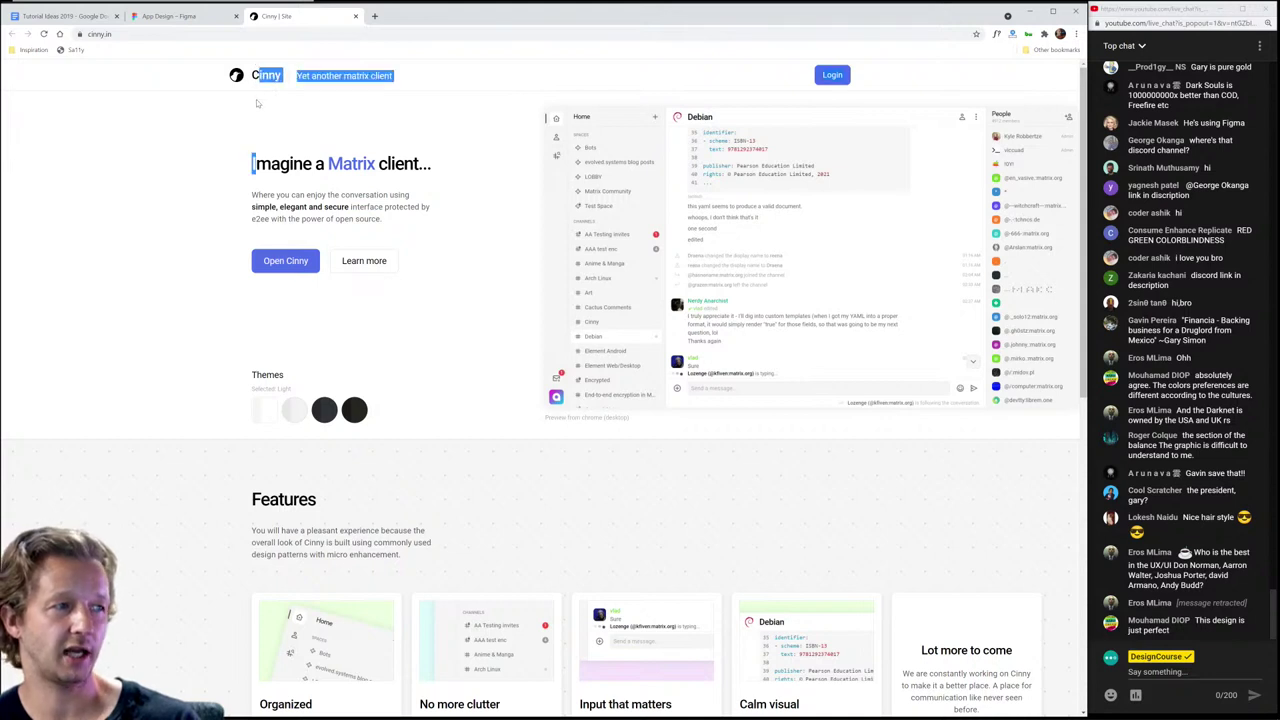
{"action": "left_click", "coordinate": [254, 72]}
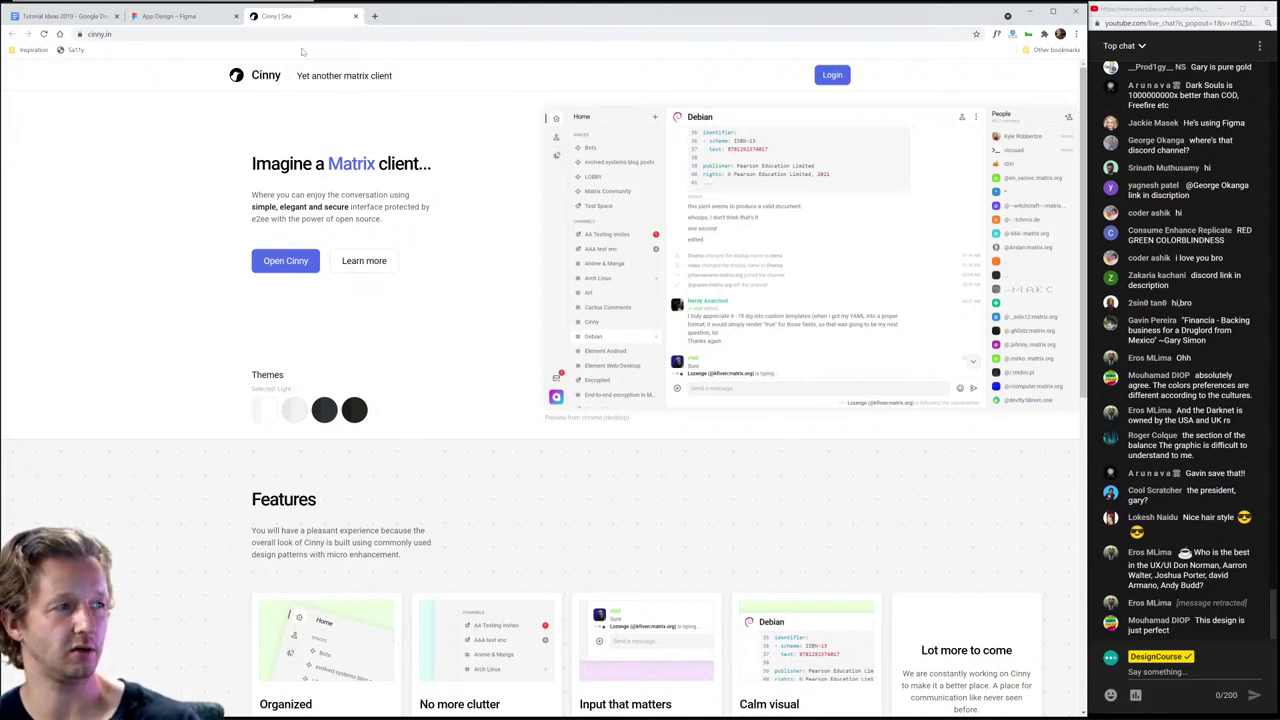
{"action": "left_click", "coordinate": [356, 16]}
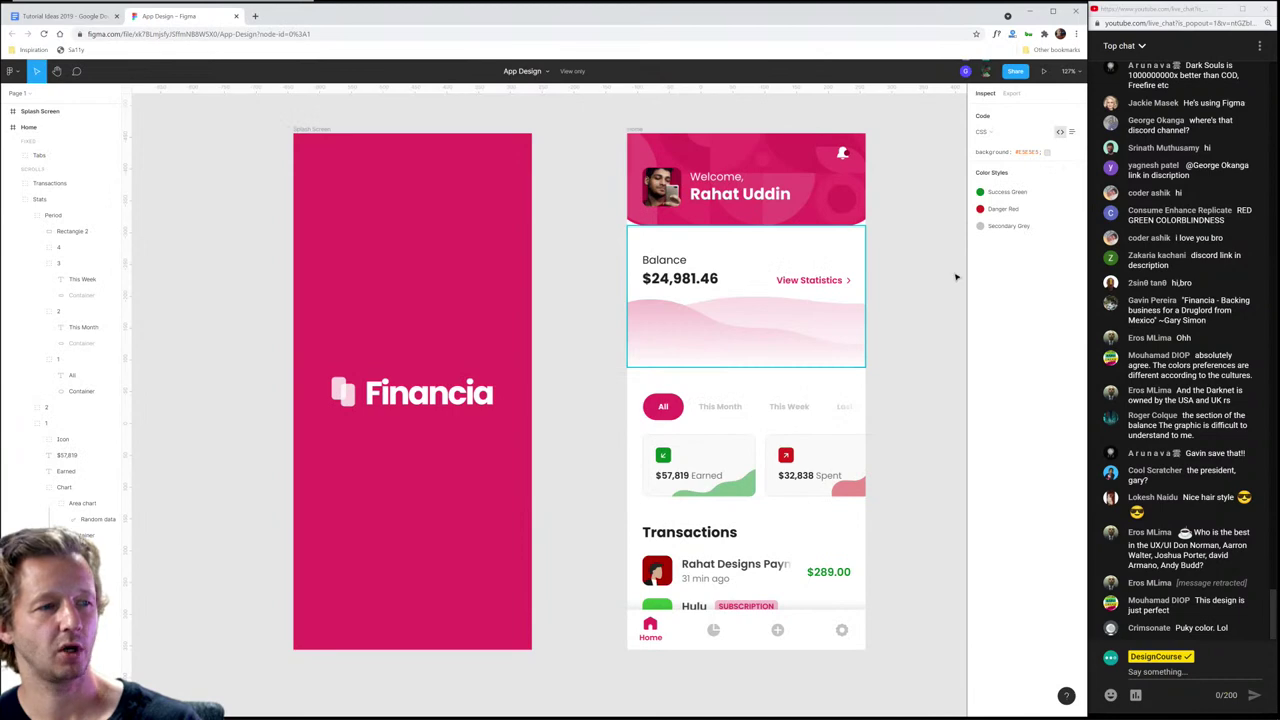
Step: Switch to Discord and examine the enlarged olive-green chat app mockup posted below the Cinny submission
{"action": "left_click", "coordinate": [1031, 11]}
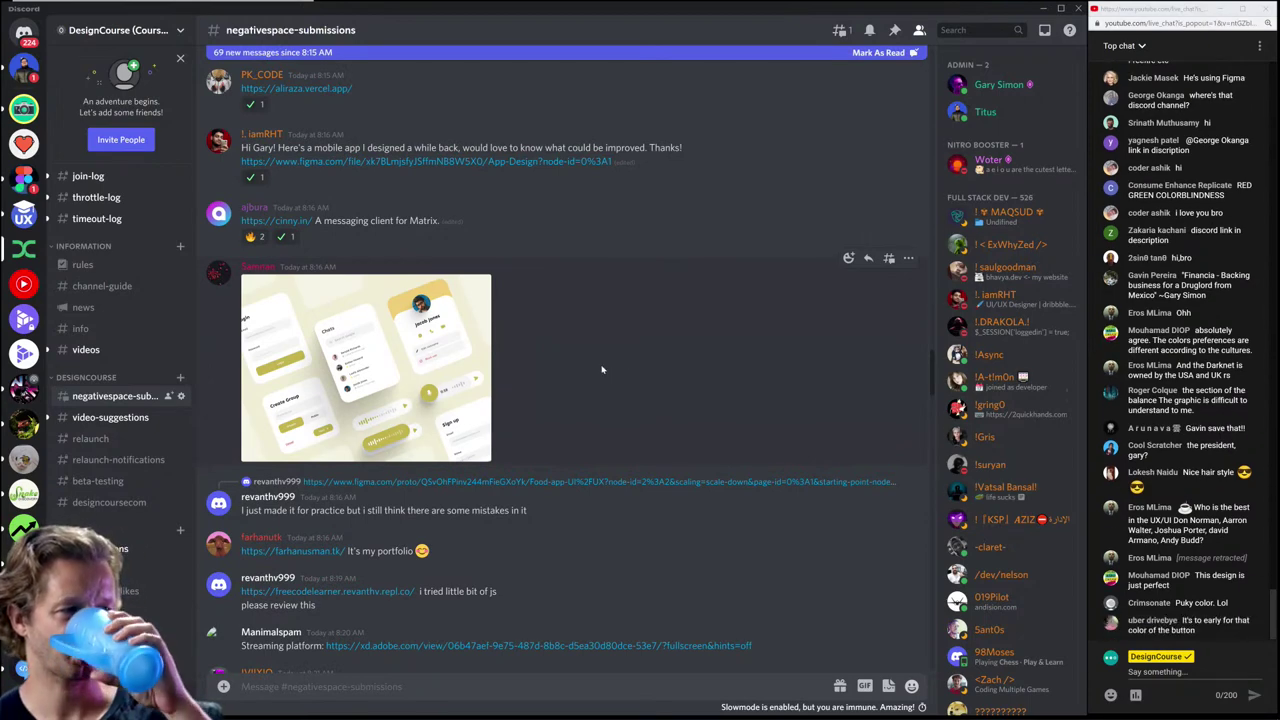
{"action": "left_click", "coordinate": [404, 380]}
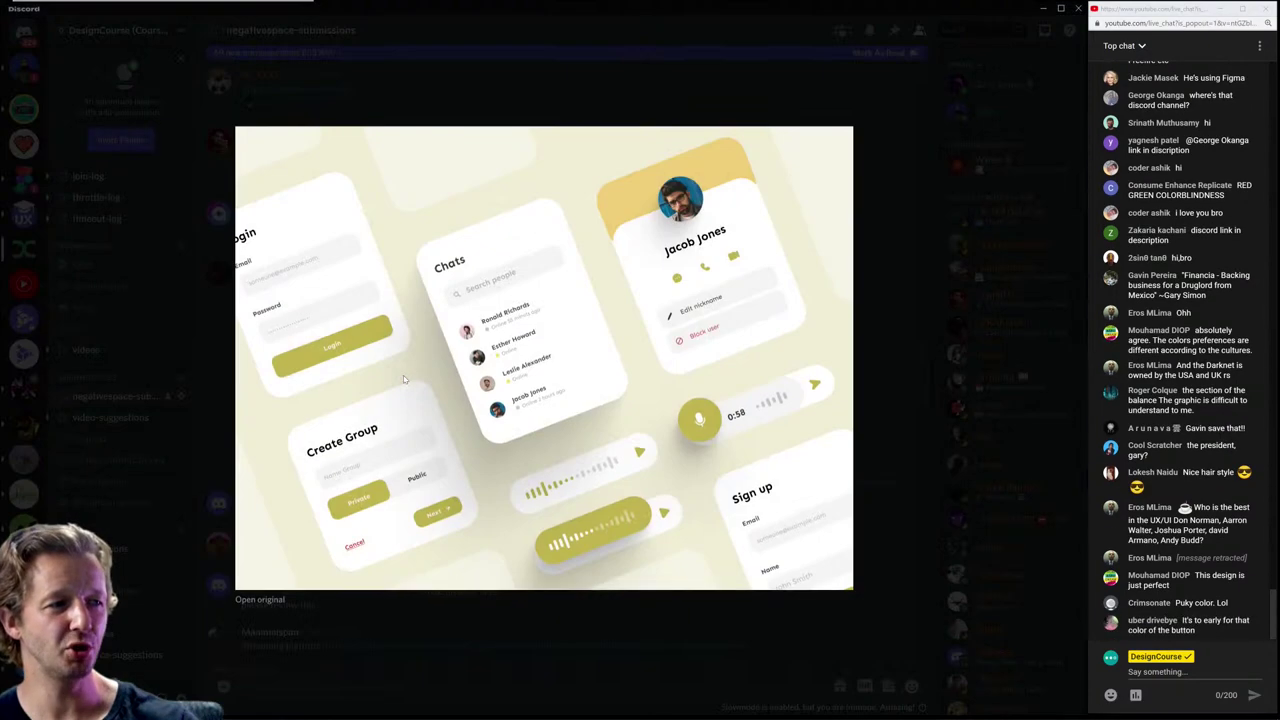
{"action": "left_click", "coordinate": [883, 366]}
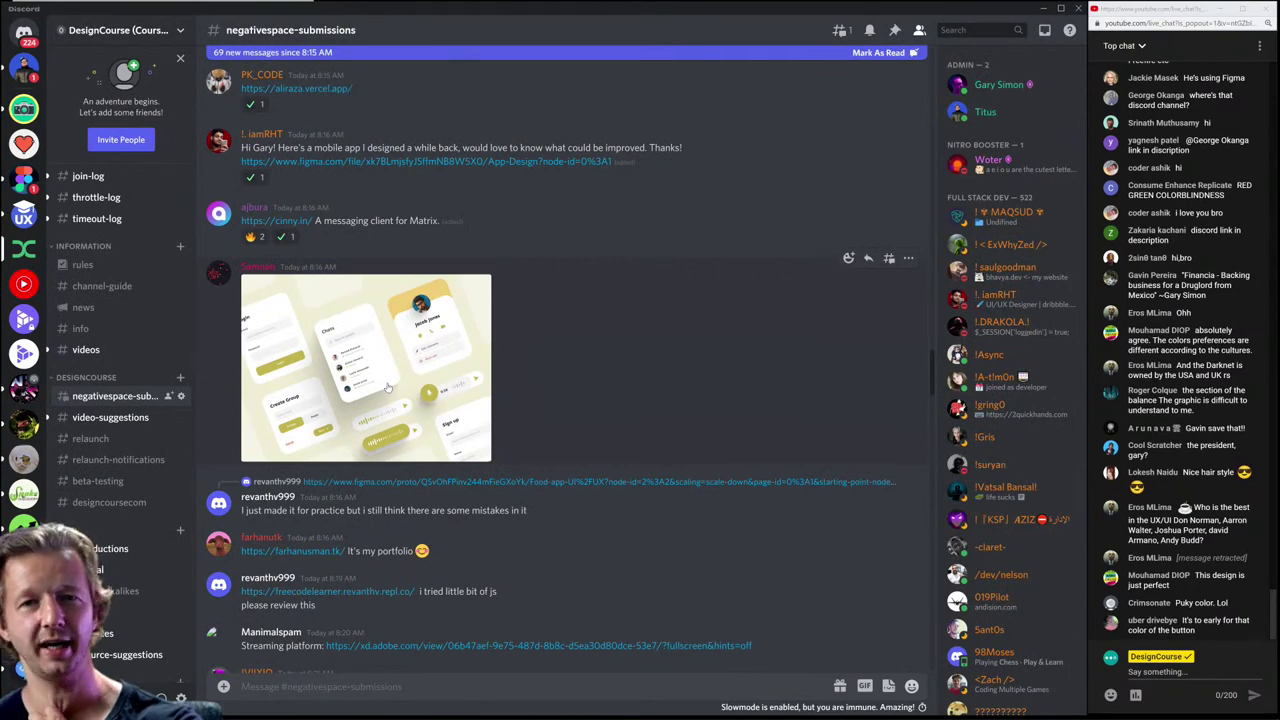
{"action": "left_click", "coordinate": [388, 388]}
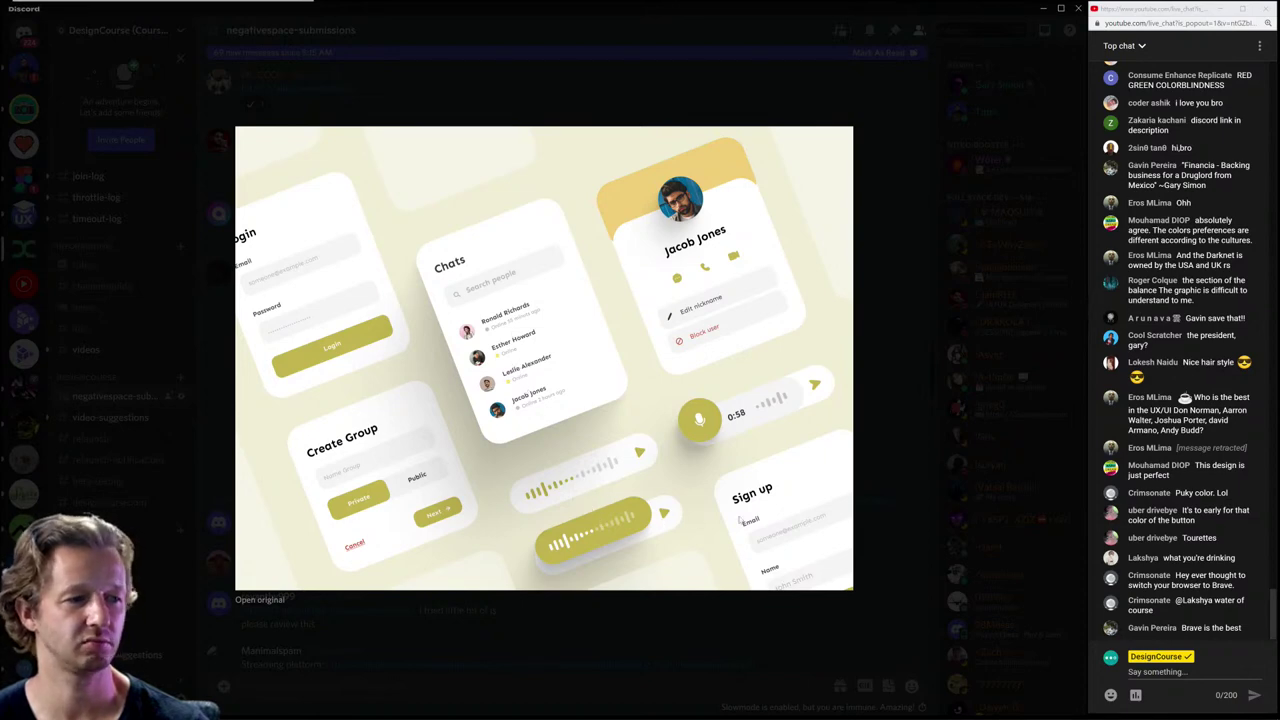
{"action": "left_click", "coordinate": [885, 250]}
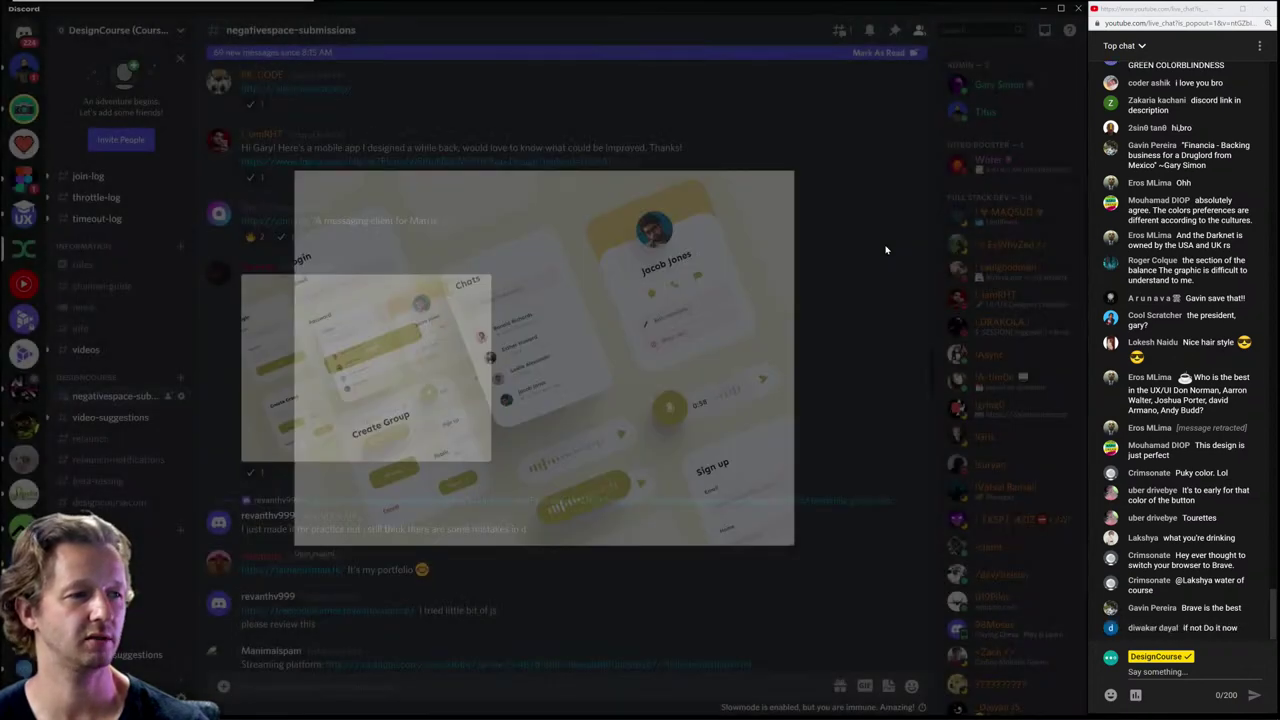
Step: Open the submitted Food app UI/UX Figma prototype, advance through its onboarding to the Choose language screen, and close it
{"action": "scroll", "coordinate": [658, 385], "scroll_direction": "down", "scroll_amount": 2}
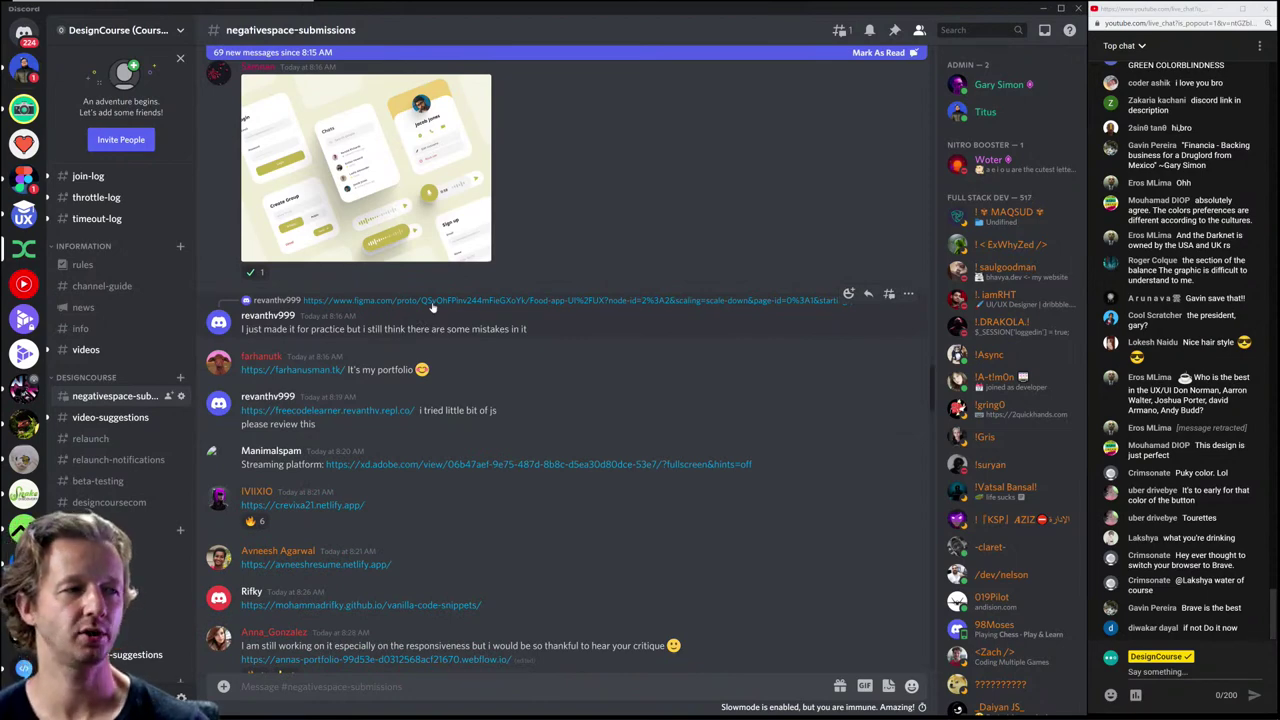
{"action": "scroll", "coordinate": [432, 307], "scroll_direction": "up", "scroll_amount": 5}
{"action": "left_click", "coordinate": [431, 367]}
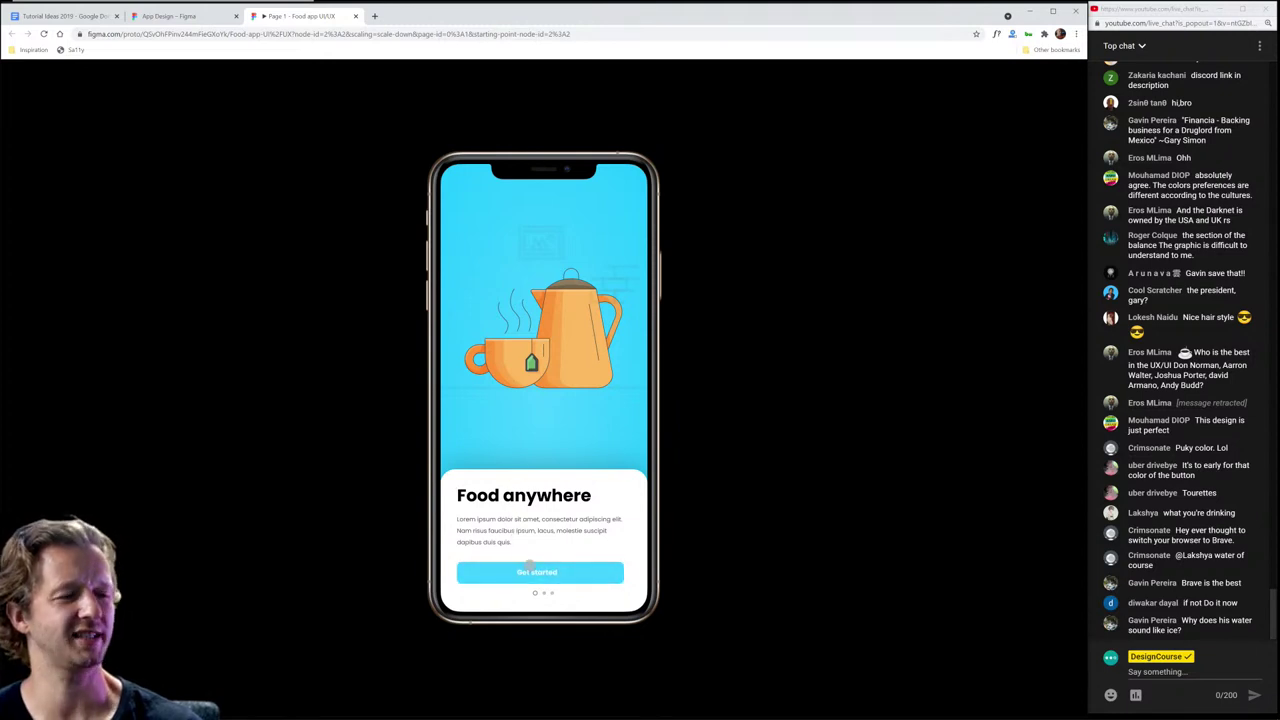
{"action": "left_click", "coordinate": [530, 569]}
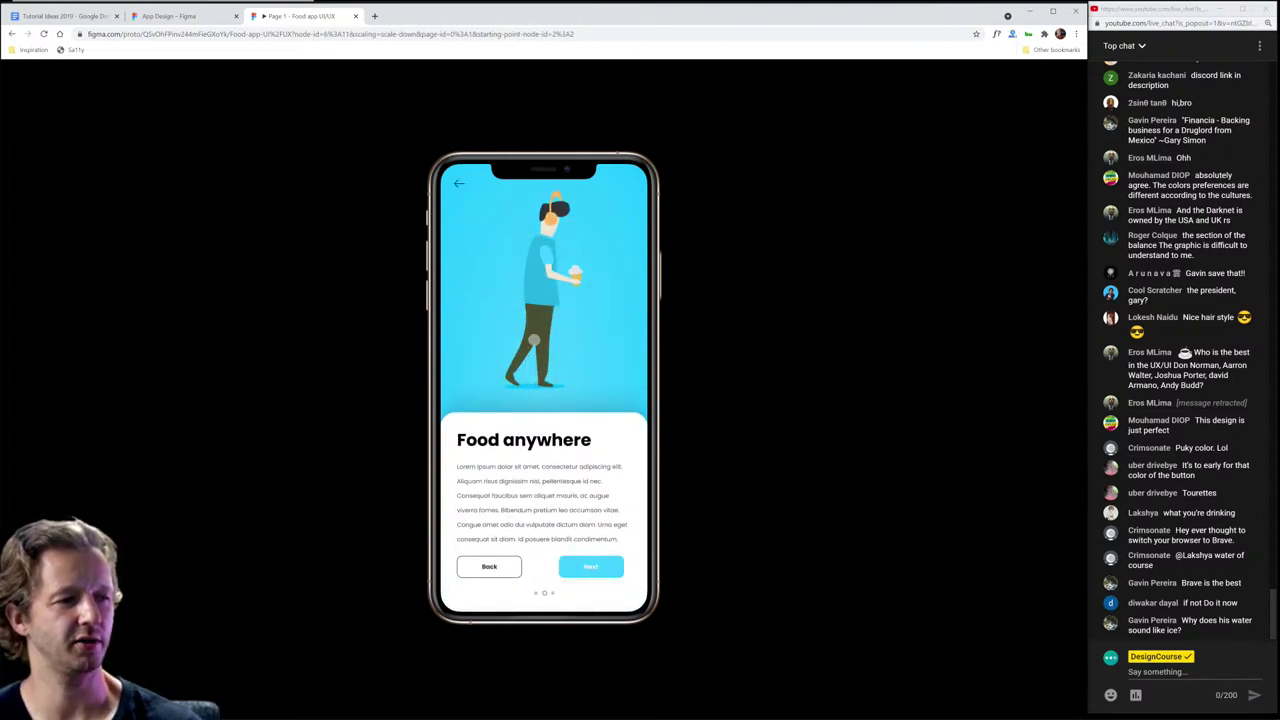
{"action": "left_click", "coordinate": [588, 562]}
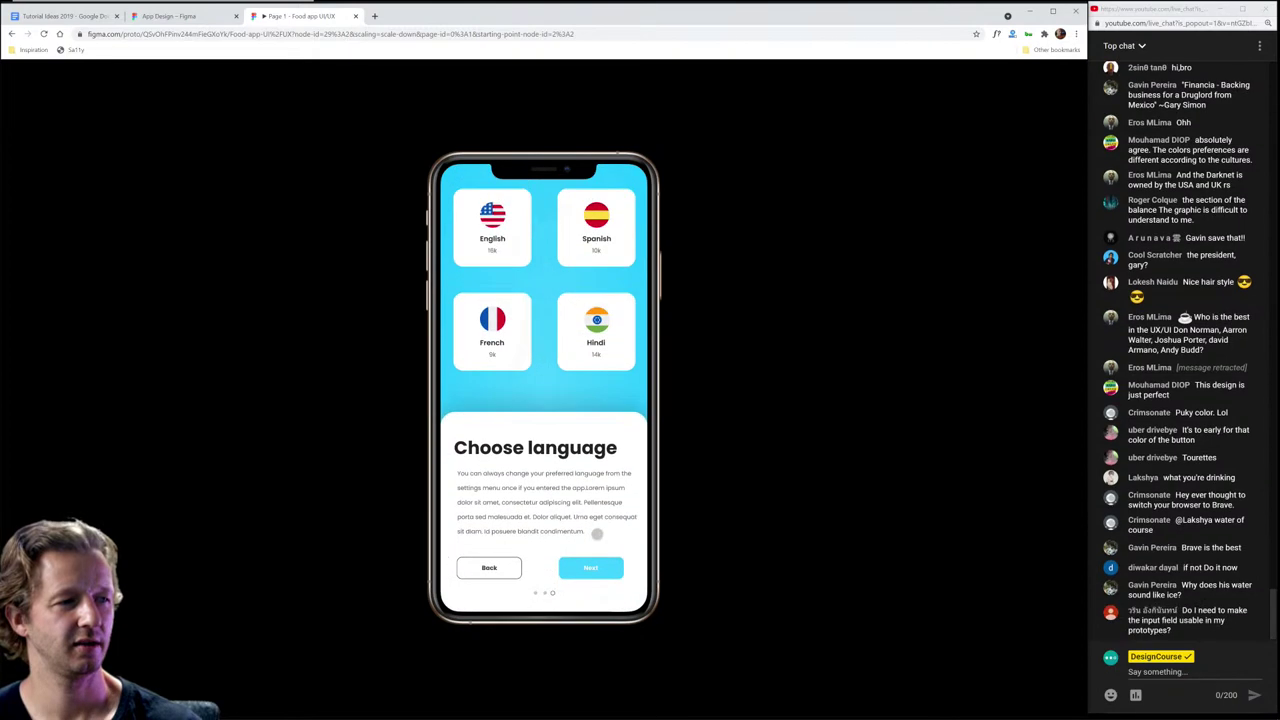
{"action": "left_click", "coordinate": [355, 16]}
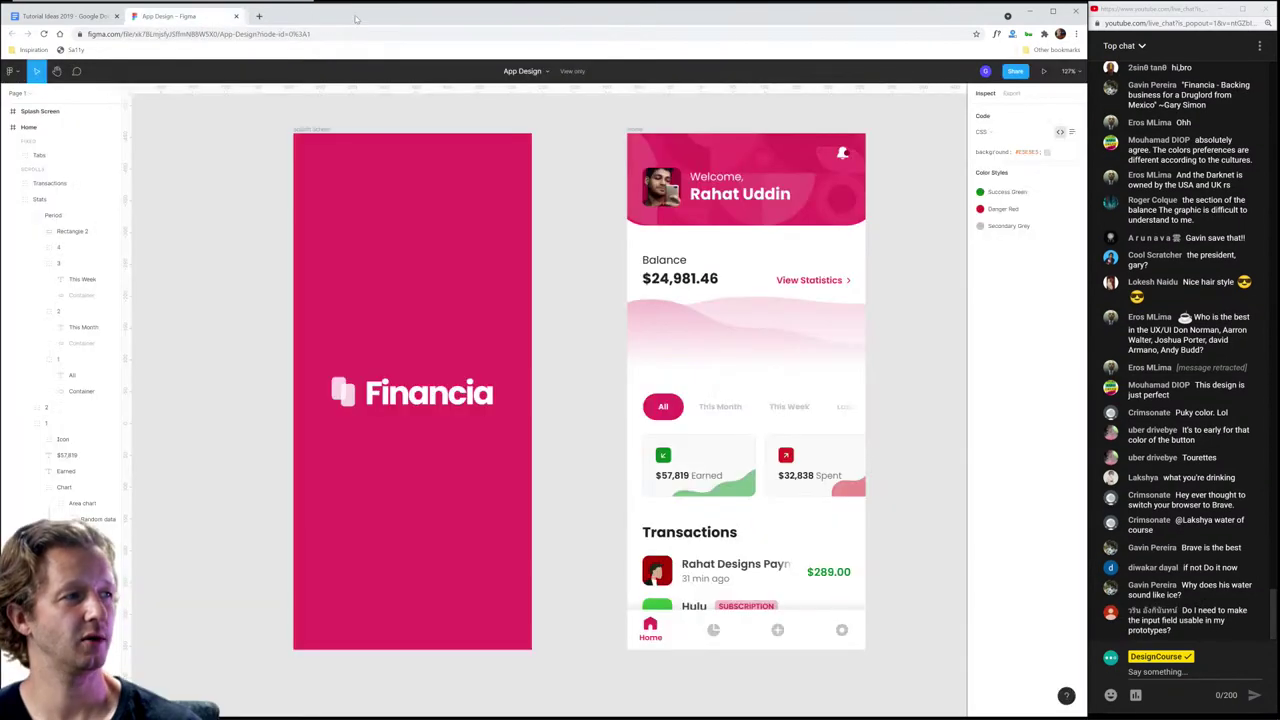
Step: Switch to Discord, open the link described as "It's my portfolio" in negativespace-submissions, and close its page
{"action": "double_click", "coordinate": [407, 20]}
{"action": "left_click", "coordinate": [381, 497]}
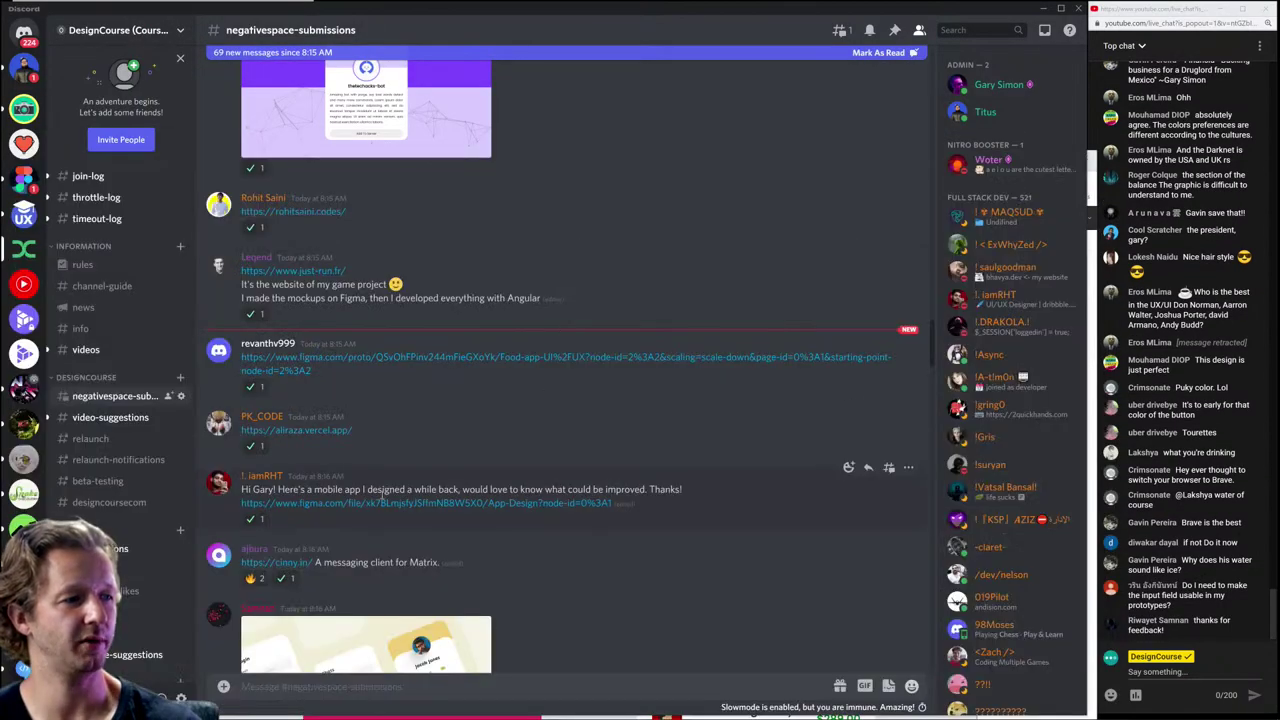
{"action": "scroll", "coordinate": [657, 544], "scroll_direction": "down", "scroll_amount": 1}
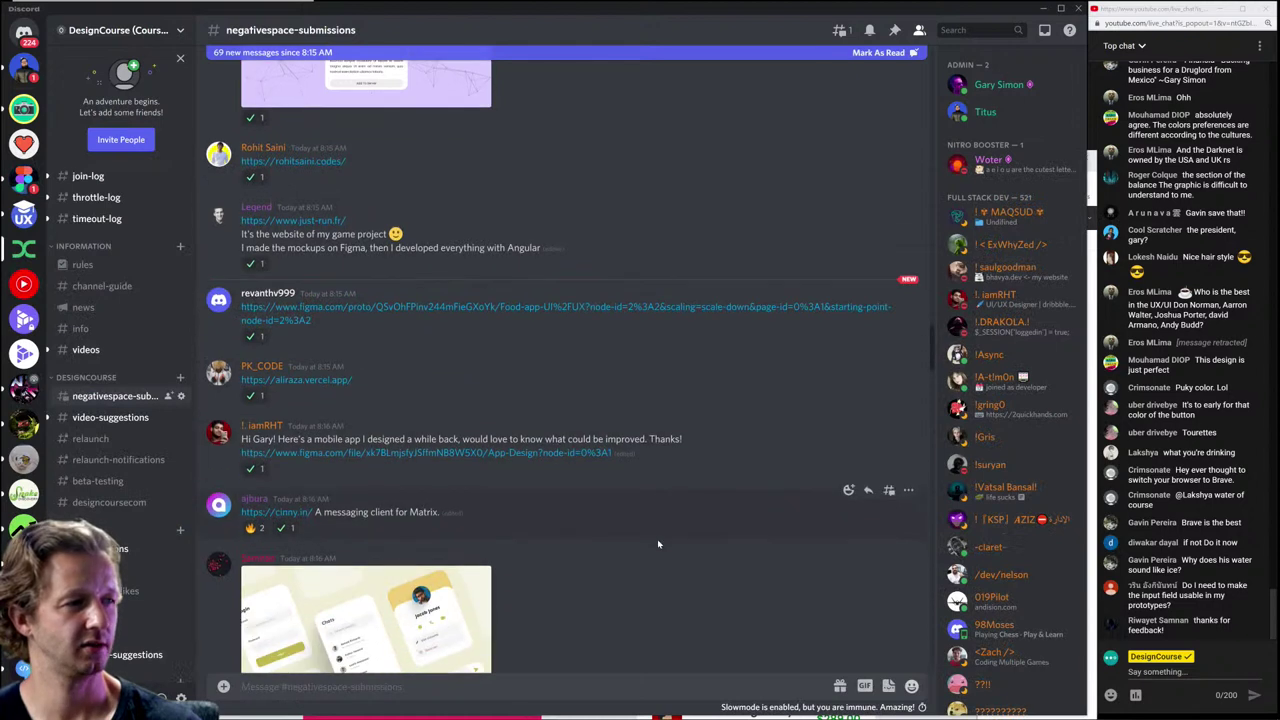
{"action": "scroll", "coordinate": [370, 343], "scroll_direction": "up", "scroll_amount": 3}
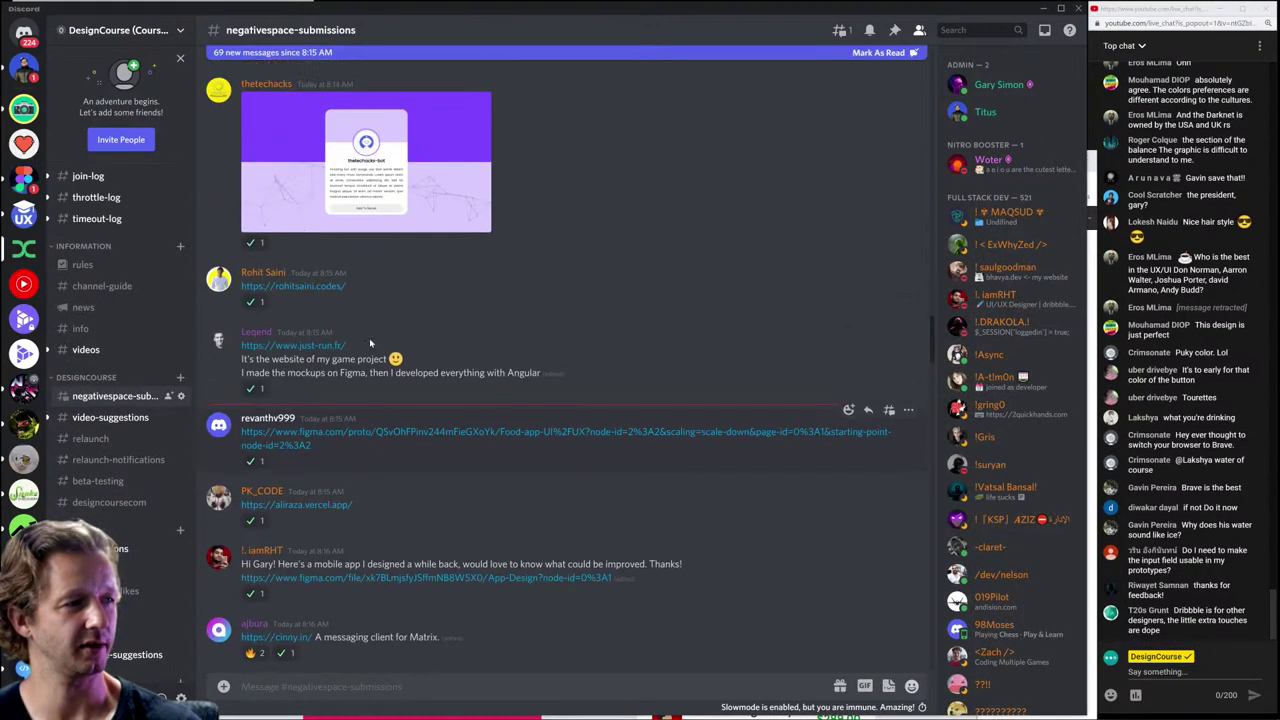
{"action": "scroll", "coordinate": [385, 355], "scroll_direction": "up", "scroll_amount": 3}
{"action": "scroll", "coordinate": [441, 433], "scroll_direction": "down", "scroll_amount": 2}
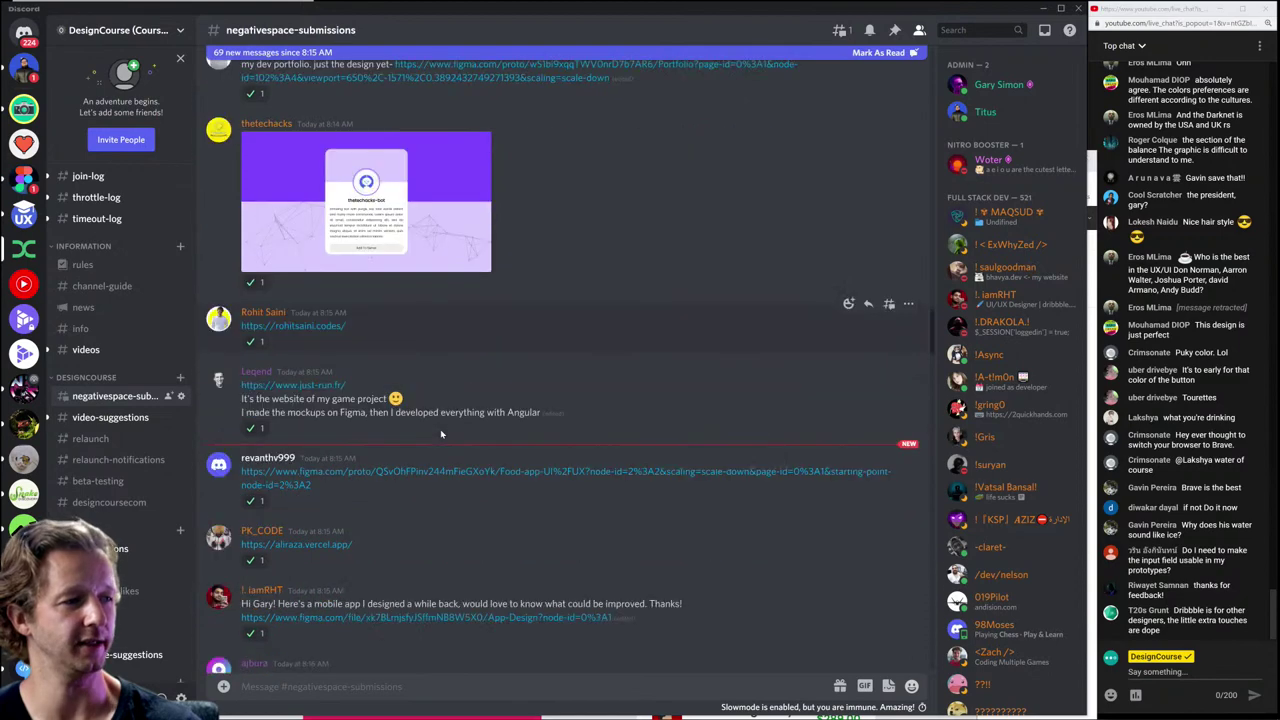
{"action": "scroll", "coordinate": [441, 433], "scroll_direction": "down", "scroll_amount": 10}
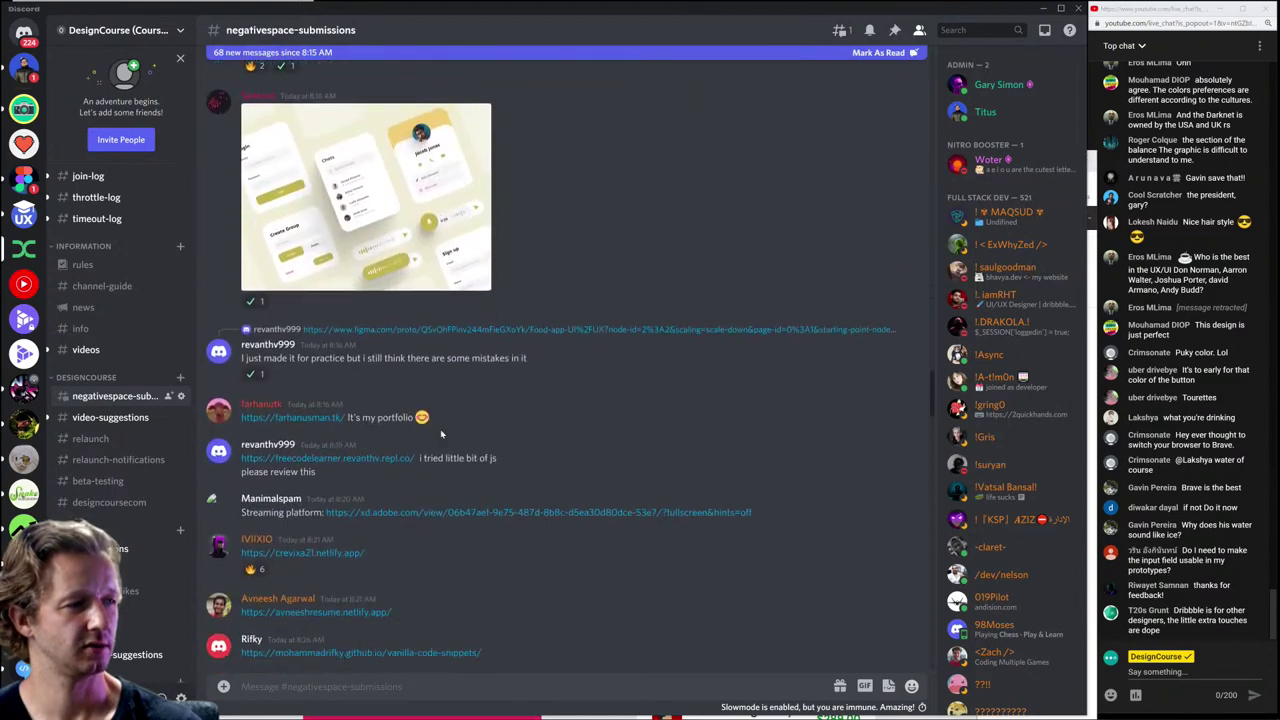
{"action": "scroll", "coordinate": [441, 433], "scroll_direction": "down", "scroll_amount": 3}
{"action": "left_click", "coordinate": [323, 280]}
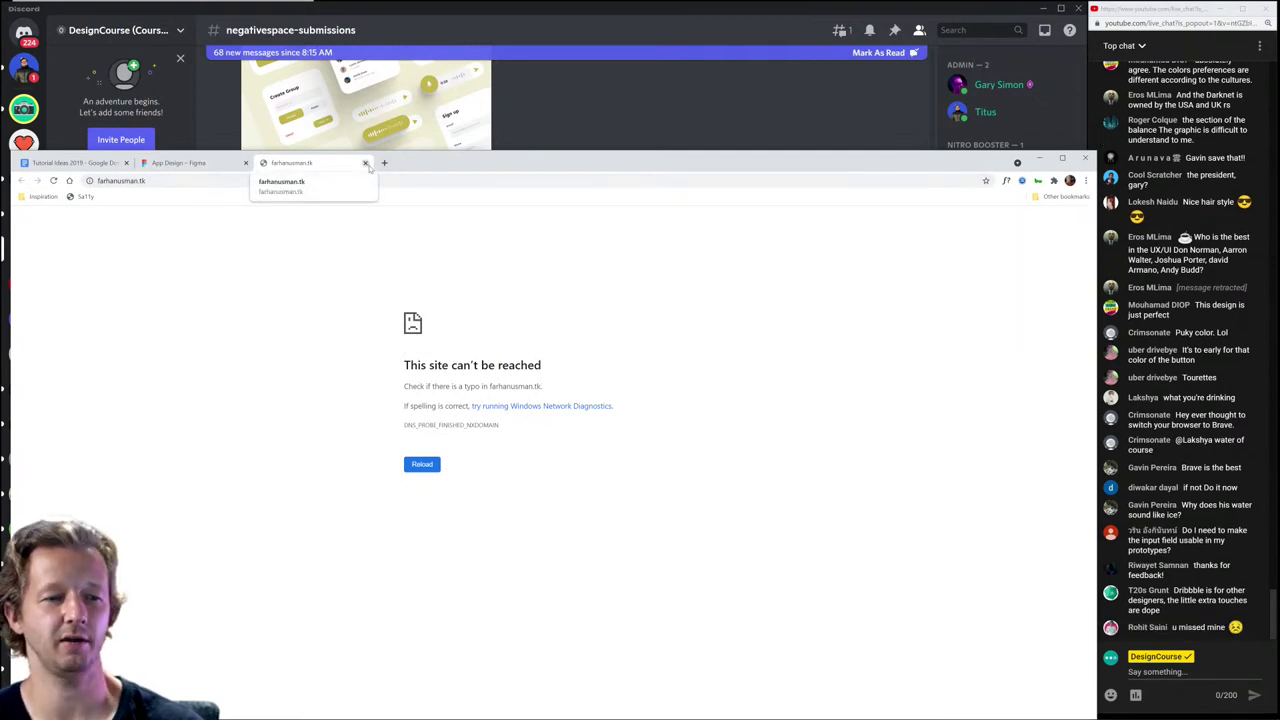
{"action": "left_click", "coordinate": [365, 163]}
{"action": "left_click", "coordinate": [610, 124]}
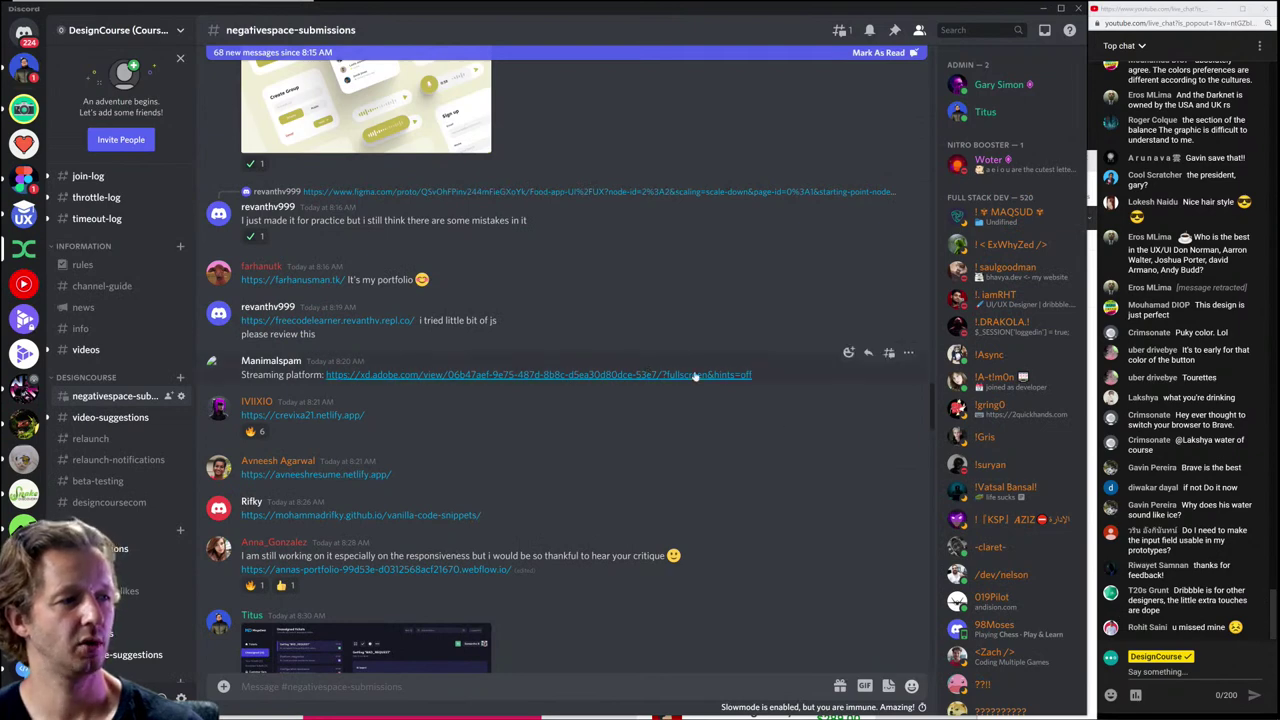
Step: Search negativespace-submissions for messages from the viewer who reports in the live chat that their submission was missed
{"action": "scroll", "coordinate": [755, 437], "scroll_direction": "up", "scroll_amount": 3}
{"action": "scroll", "coordinate": [755, 437], "scroll_direction": "up", "scroll_amount": 5}
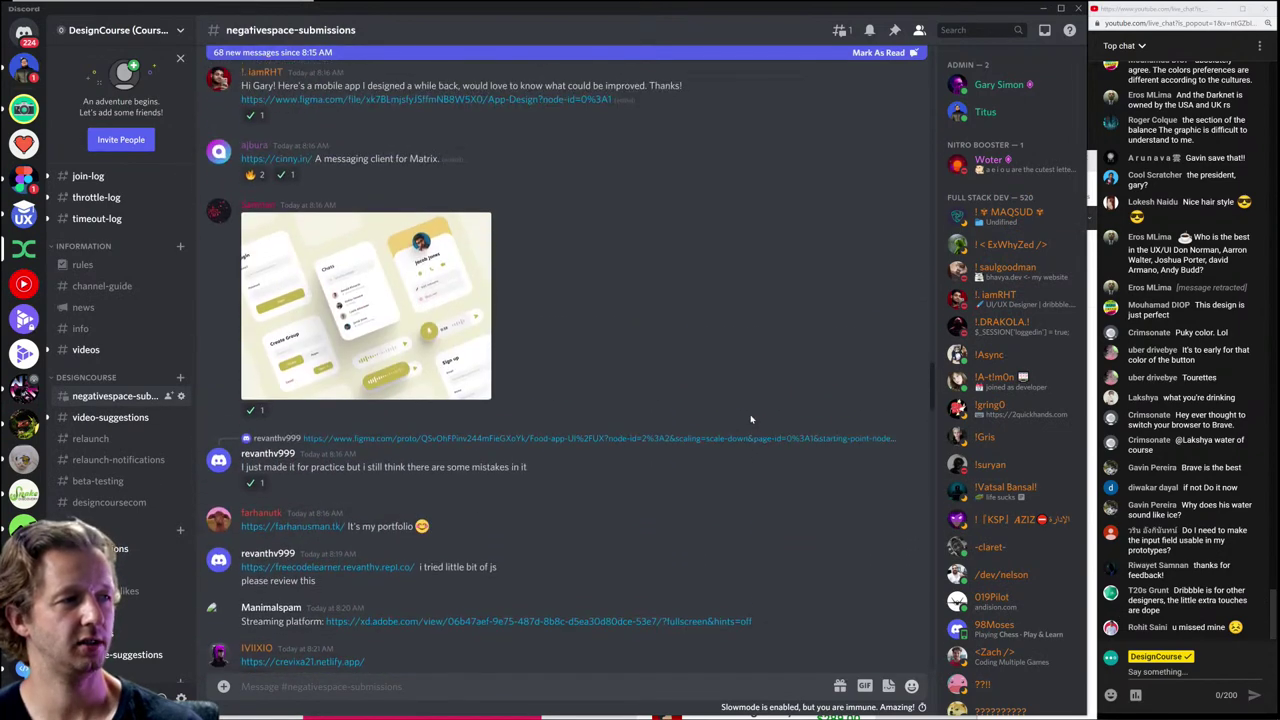
{"action": "scroll", "coordinate": [751, 419], "scroll_direction": "down", "scroll_amount": 1}
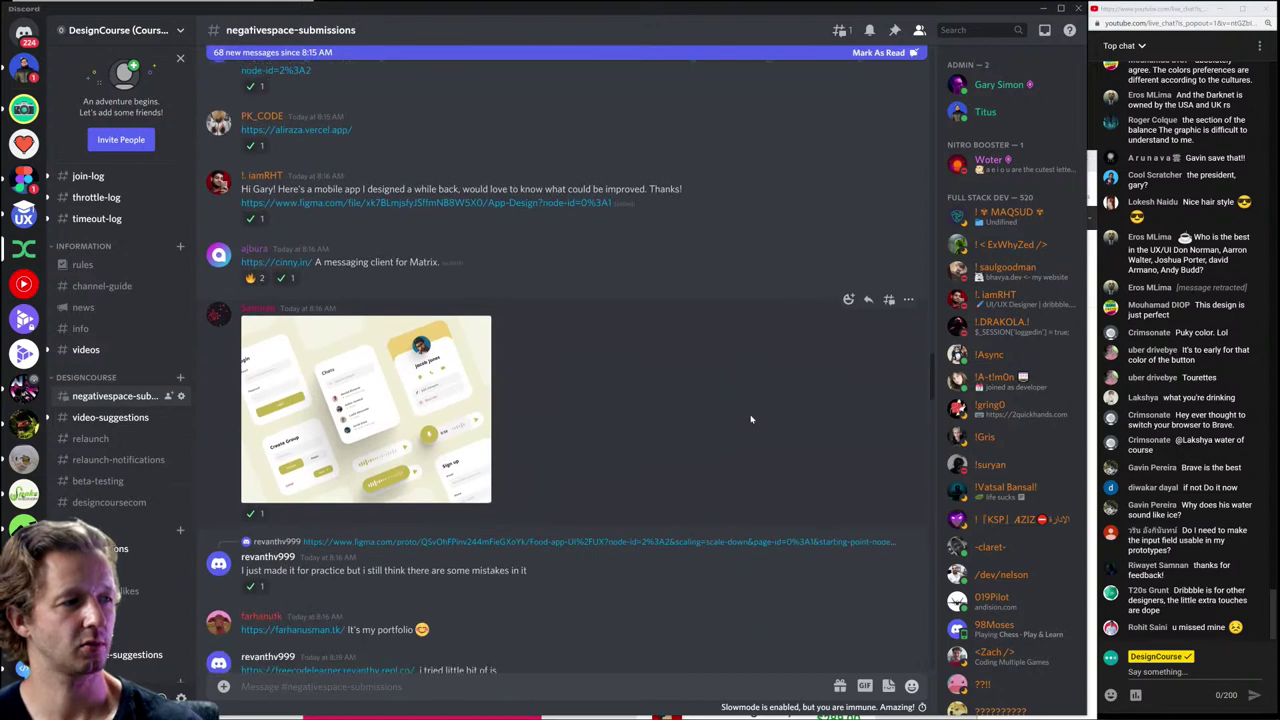
{"action": "key", "text": "ctrl+f"}
{"action": "type", "text": "rohit"}
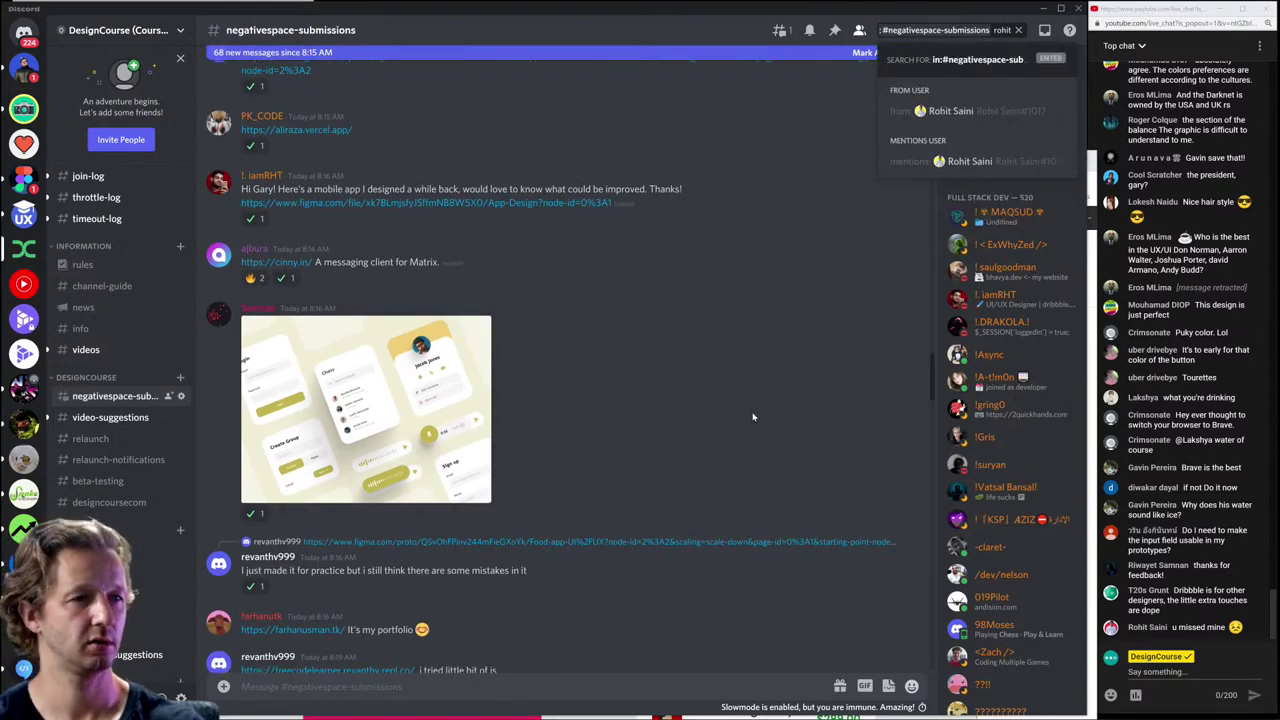
{"action": "left_click", "coordinate": [946, 116]}
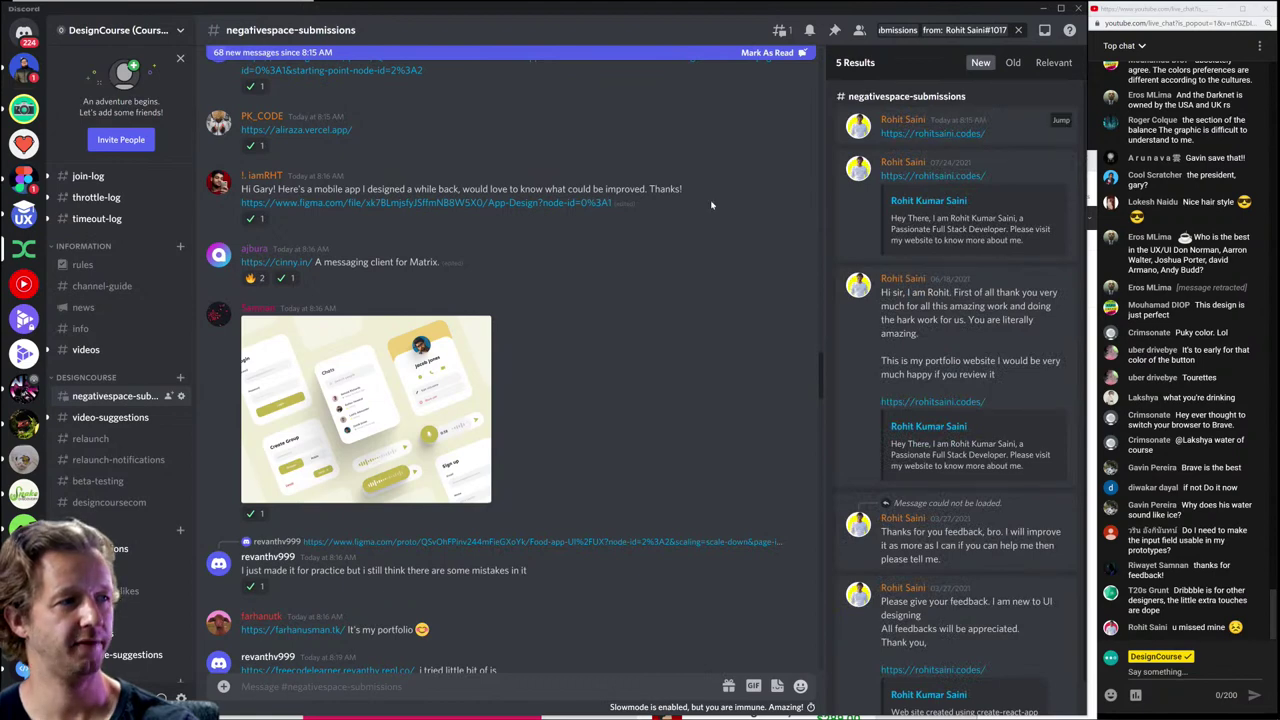
Step: Open the portfolio site from that viewer's newest submission and move the browser window up to cover Discord
{"action": "scroll", "coordinate": [382, 240], "scroll_direction": "up", "scroll_amount": 3}
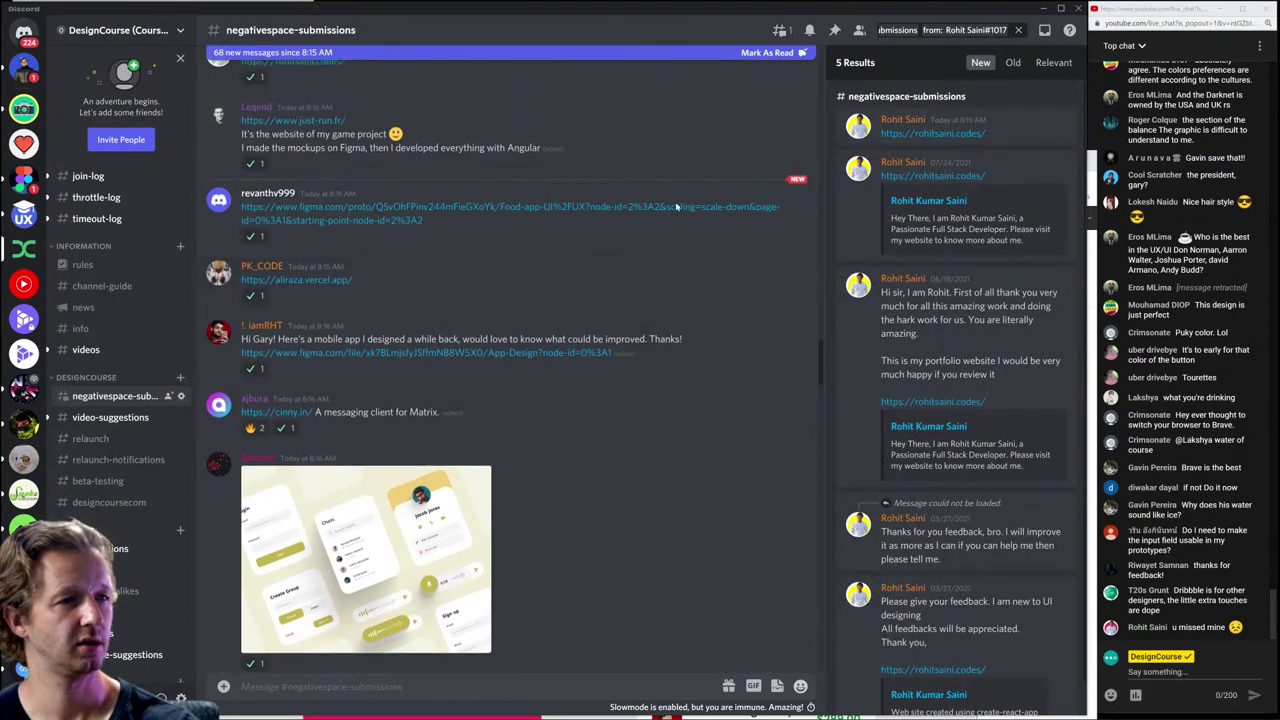
{"action": "left_click", "coordinate": [920, 135]}
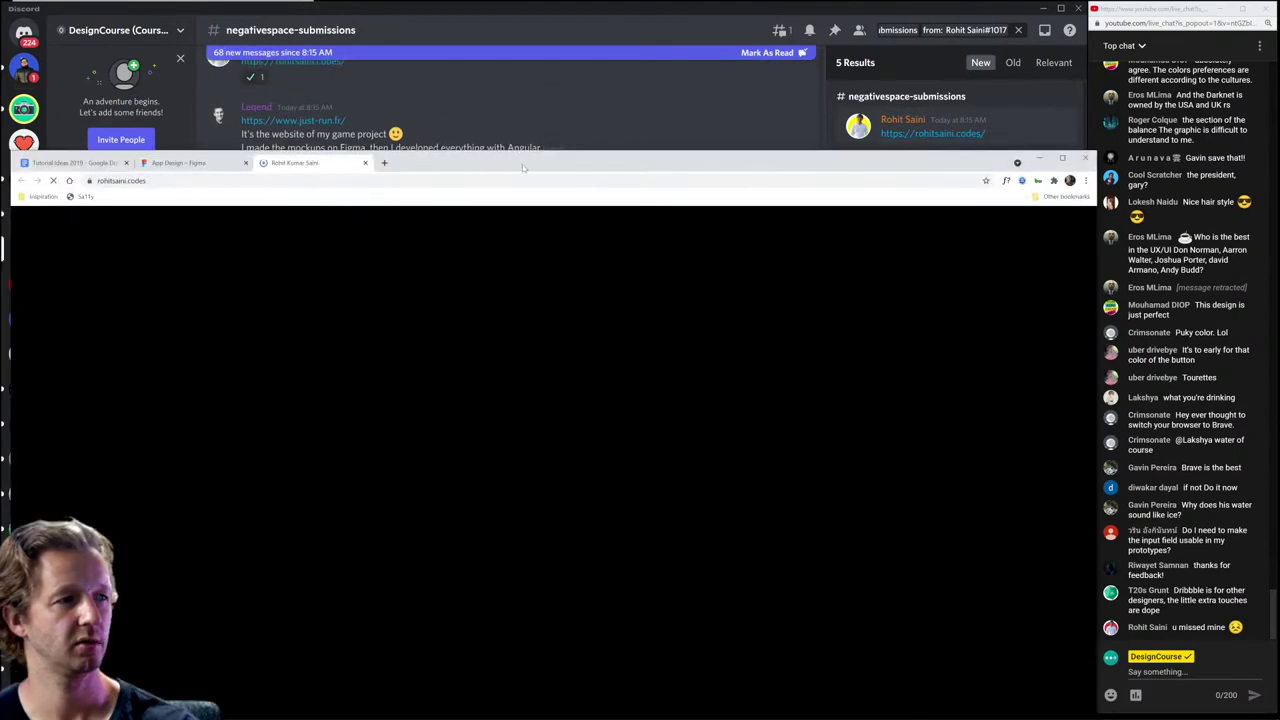
{"action": "left_click_drag", "start_coordinate": [461, 170], "coordinate": [450, 20]}
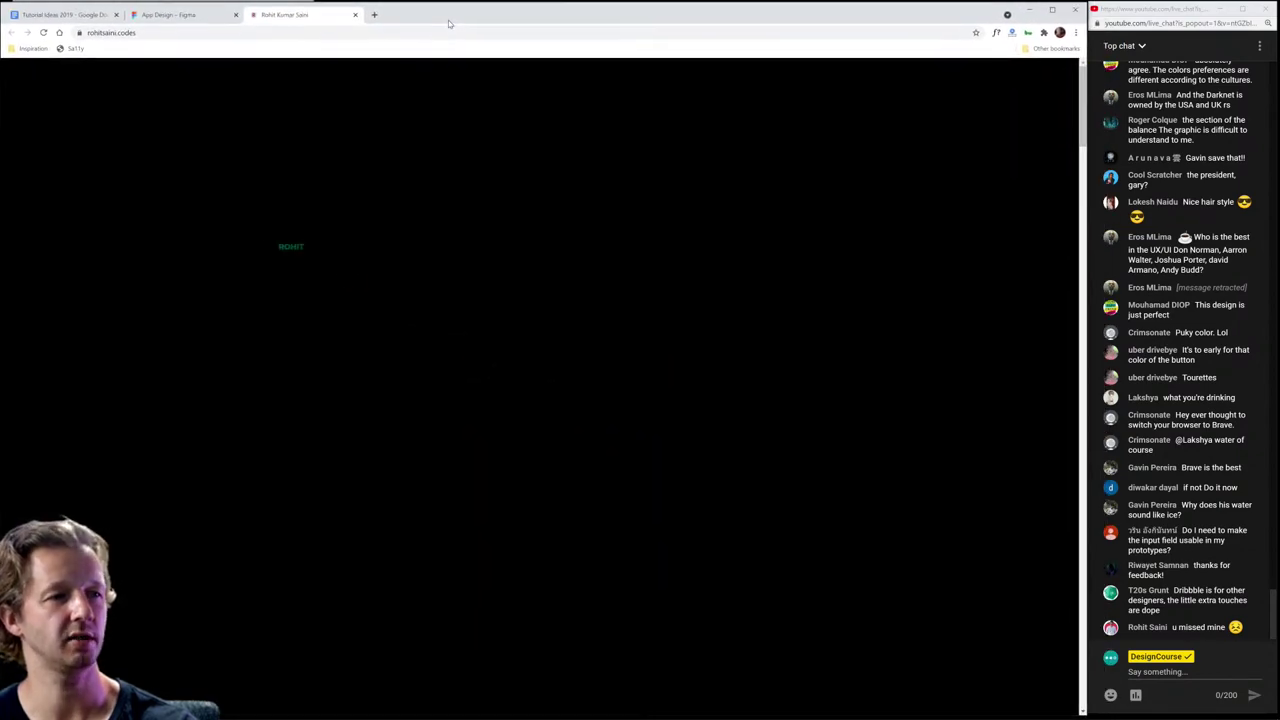
{"action": "mouse_move", "coordinate": [450, 20]}
{"action": "left_mouse_down"}
{"action": "mouse_move", "coordinate": [452, 292]}
{"action": "mouse_move", "coordinate": [451, 22]}
{"action": "left_mouse_up"}
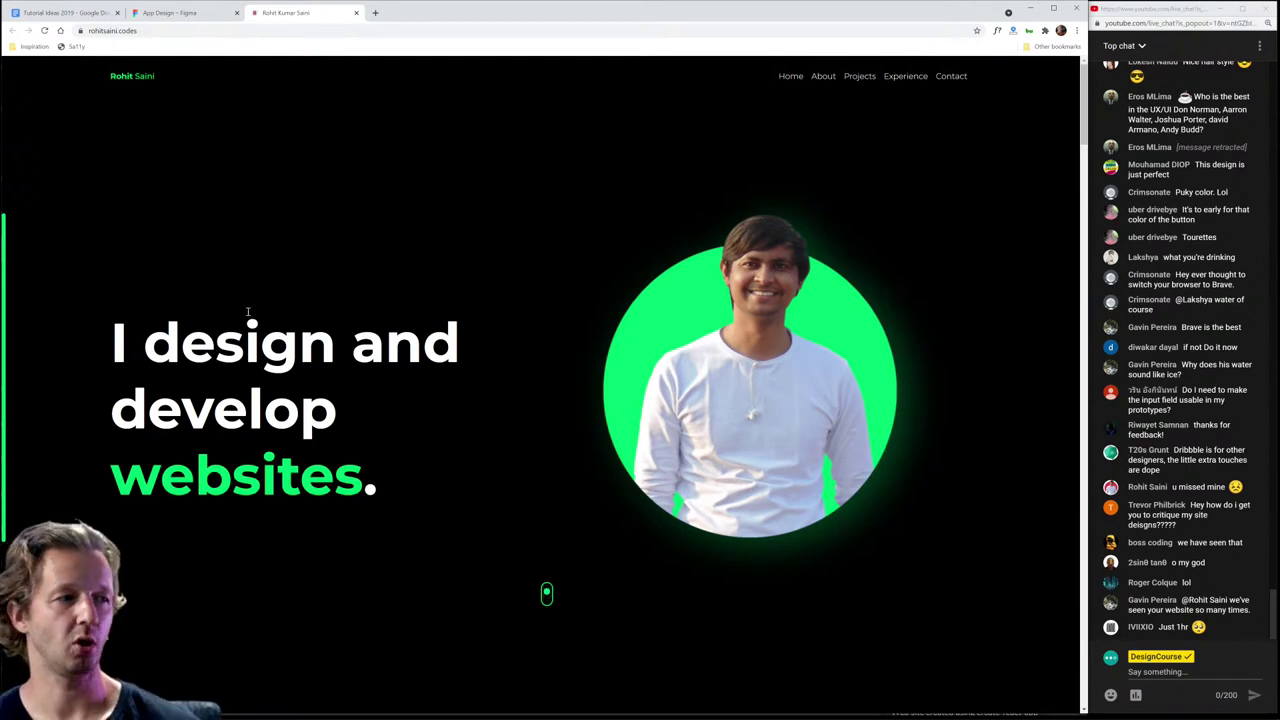
Step: Examine the portfolio's hero headline "I design and develop websites." and its placement beside the portrait
{"action": "mouse_move", "coordinate": [115, 320]}
{"action": "left_mouse_down"}
{"action": "mouse_move", "coordinate": [389, 444]}
{"action": "mouse_move", "coordinate": [407, 470]}
{"action": "mouse_move", "coordinate": [329, 472]}
{"action": "mouse_move", "coordinate": [214, 345]}
{"action": "mouse_move", "coordinate": [116, 340]}
{"action": "left_mouse_up"}
{"action": "left_click", "coordinate": [117, 340]}
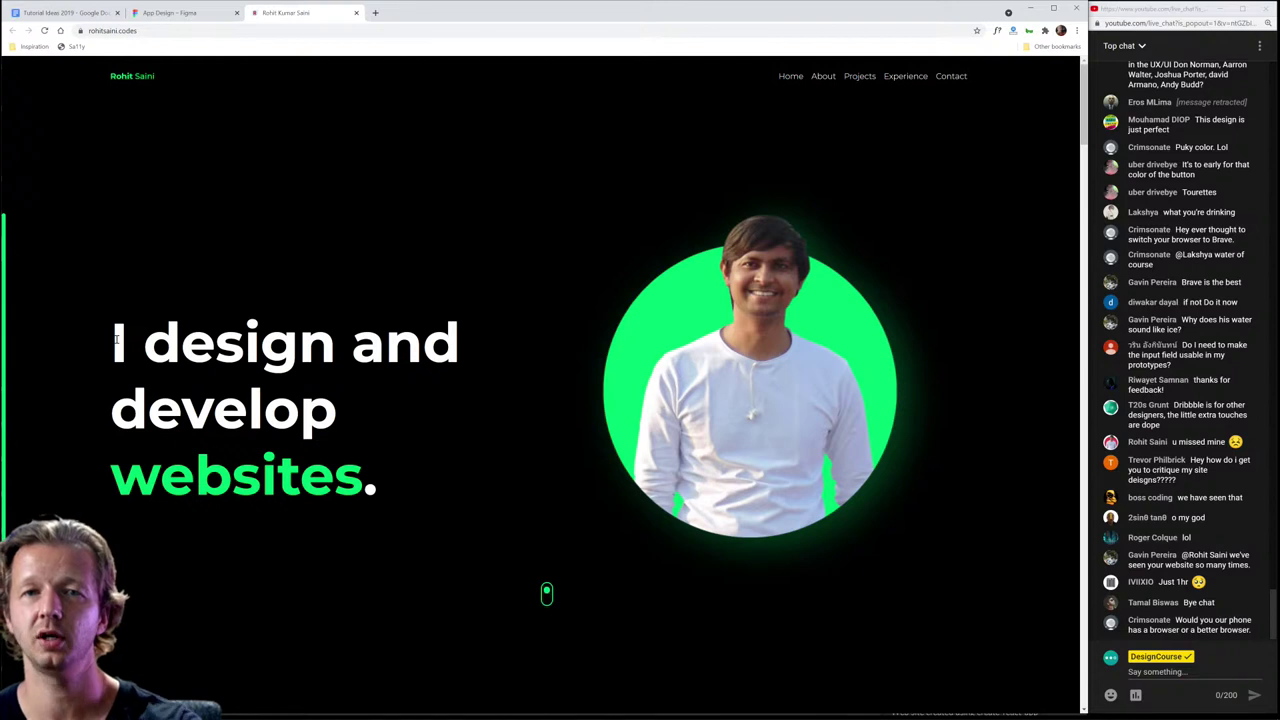
{"action": "mouse_move", "coordinate": [117, 340]}
{"action": "left_mouse_down"}
{"action": "mouse_move", "coordinate": [394, 449]}
{"action": "mouse_move", "coordinate": [443, 491]}
{"action": "mouse_move", "coordinate": [80, 347]}
{"action": "mouse_move", "coordinate": [375, 447]}
{"action": "mouse_move", "coordinate": [394, 474]}
{"action": "mouse_move", "coordinate": [275, 410]}
{"action": "mouse_move", "coordinate": [107, 348]}
{"action": "left_mouse_up"}
{"action": "left_click", "coordinate": [75, 344]}
{"action": "left_click", "coordinate": [407, 494]}
{"action": "left_click", "coordinate": [107, 348]}
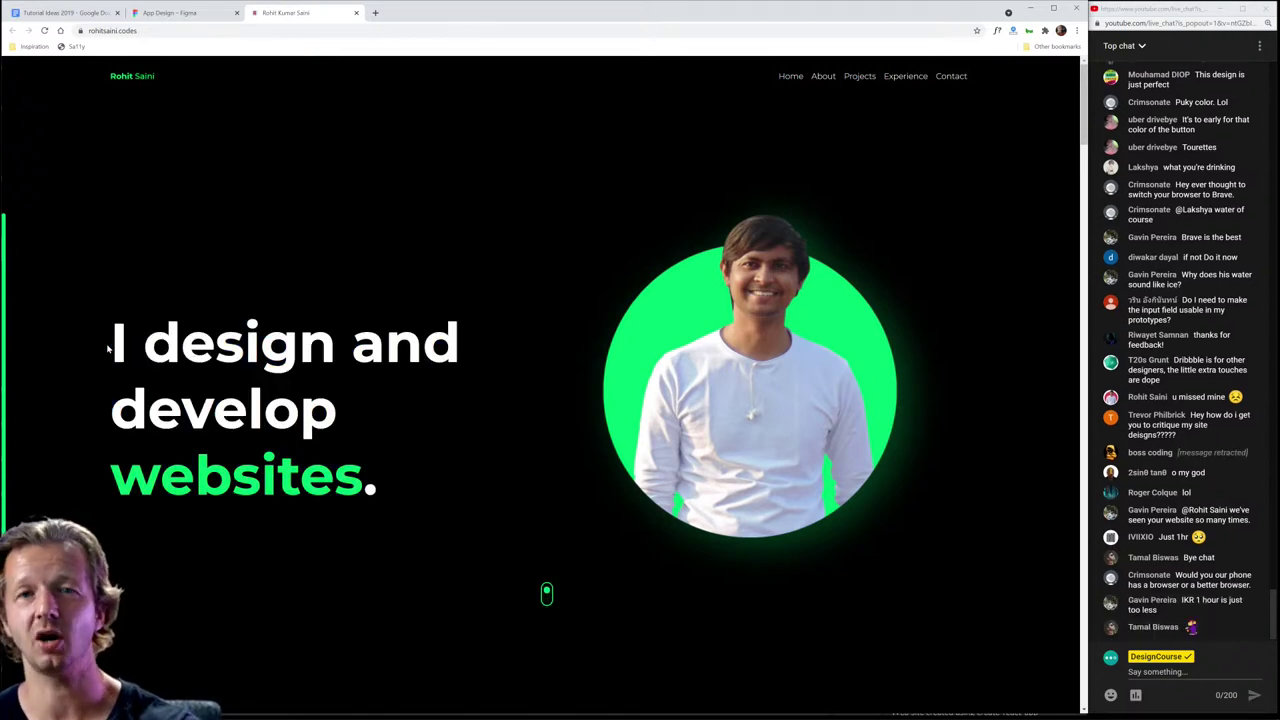
{"action": "left_click_drag", "start_coordinate": [107, 348], "coordinate": [435, 485]}
{"action": "left_click", "coordinate": [435, 485]}
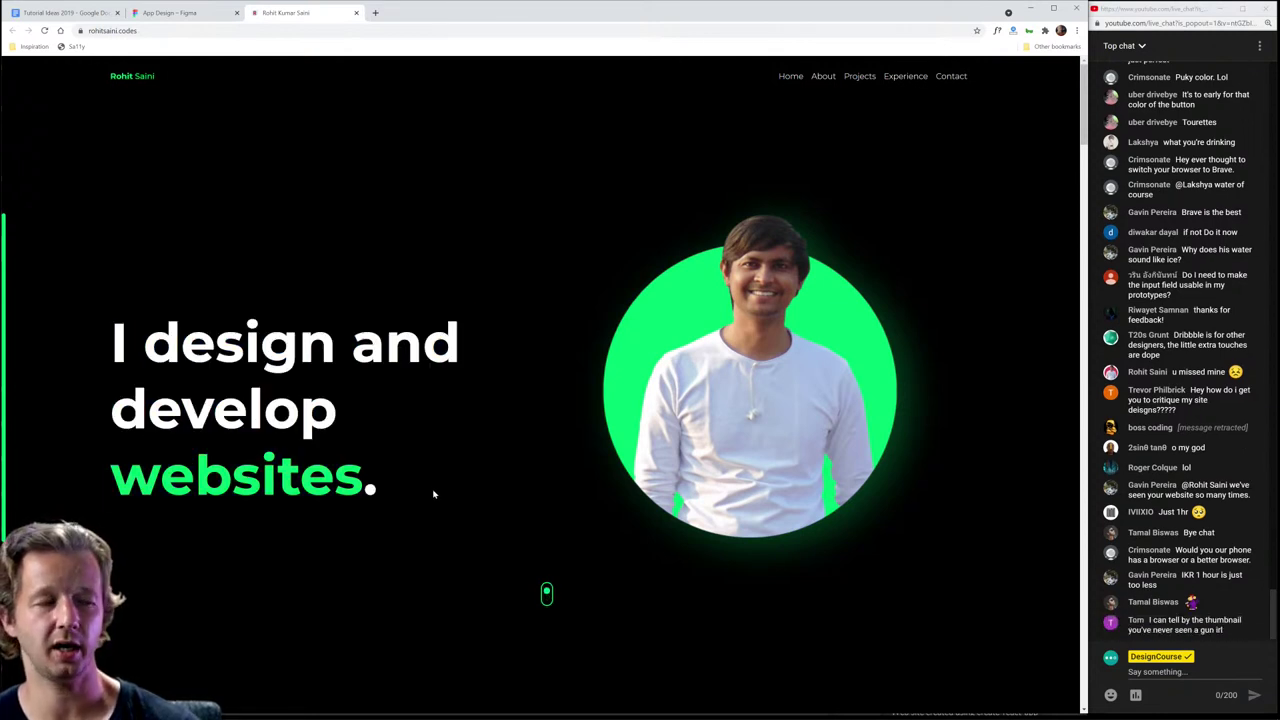
{"action": "left_click_drag", "start_coordinate": [433, 493], "coordinate": [106, 343]}
{"action": "left_click", "coordinate": [106, 343]}
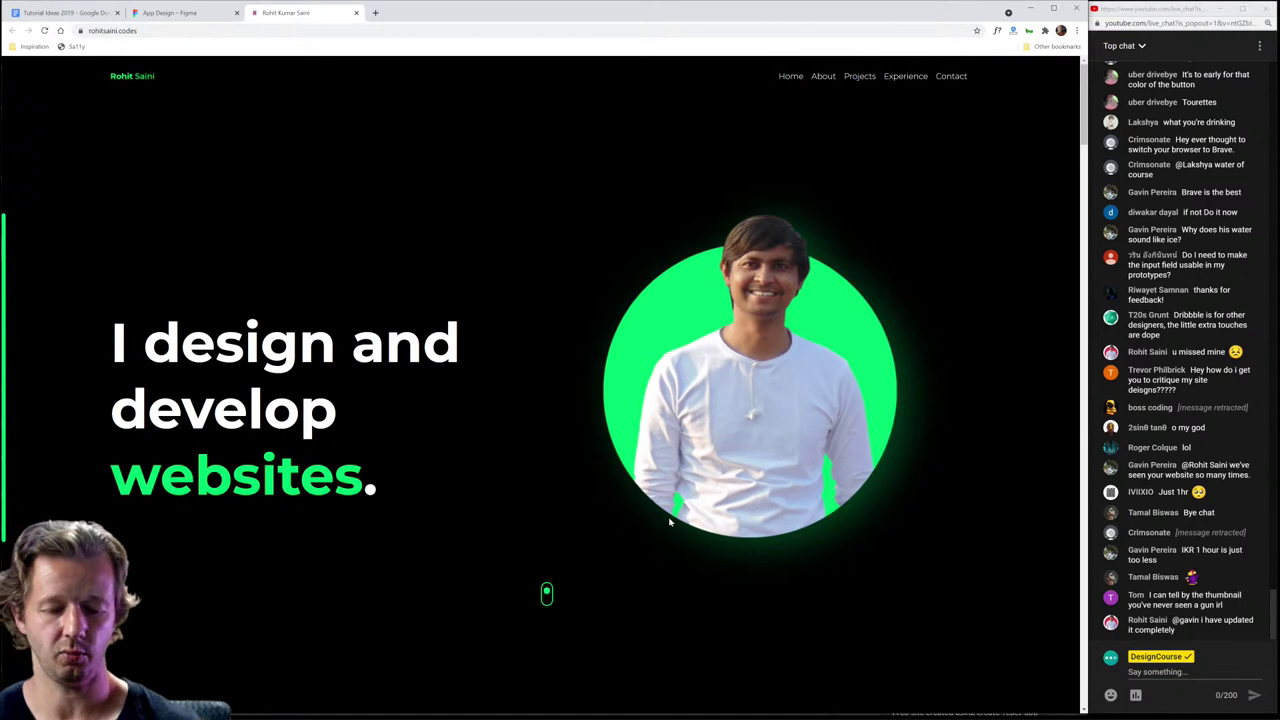
Step: Search Google in a new tab for "ghostbusters logo" and show the image results
{"action": "key", "text": "ctrl+t"}
{"action": "type", "text": "host"}
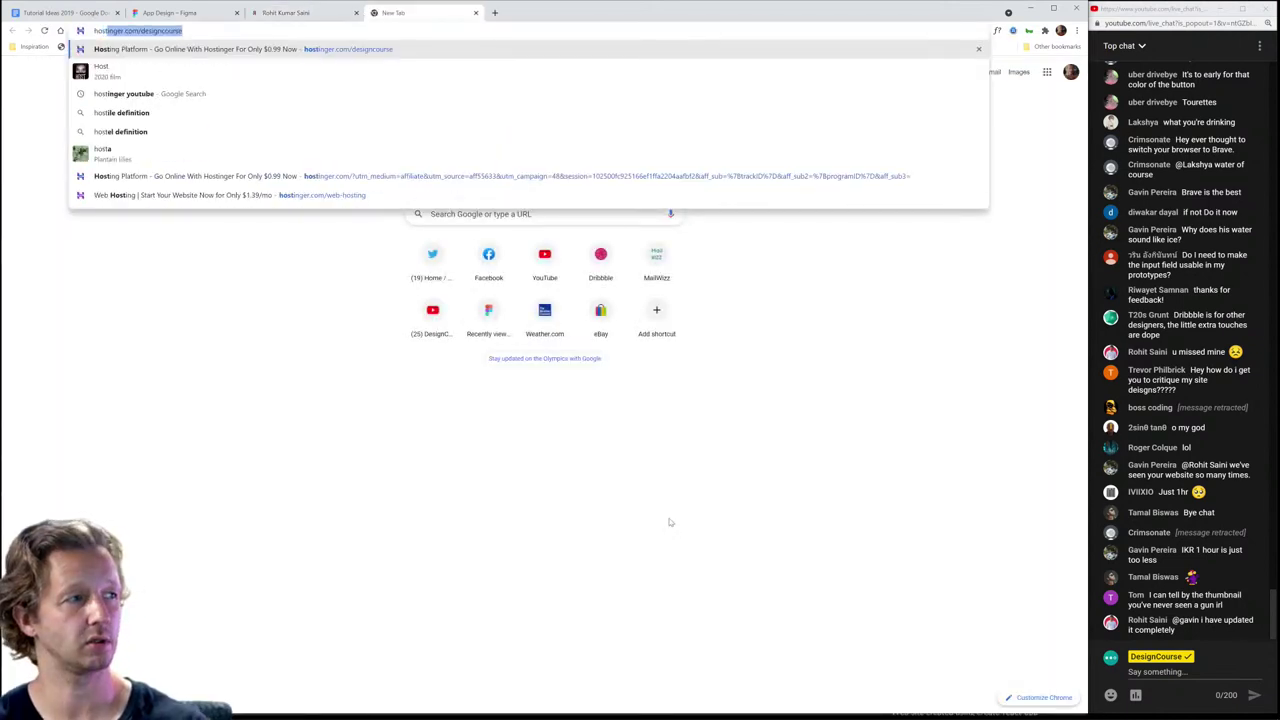
{"action": "key", "text": "BackSpace"}
{"action": "key", "text": "BackSpace"}
{"action": "key", "text": "BackSpace"}
{"action": "key", "text": "BackSpace"}
{"action": "key", "text": "BackSpace"}
{"action": "type", "text": "ghostbu"}
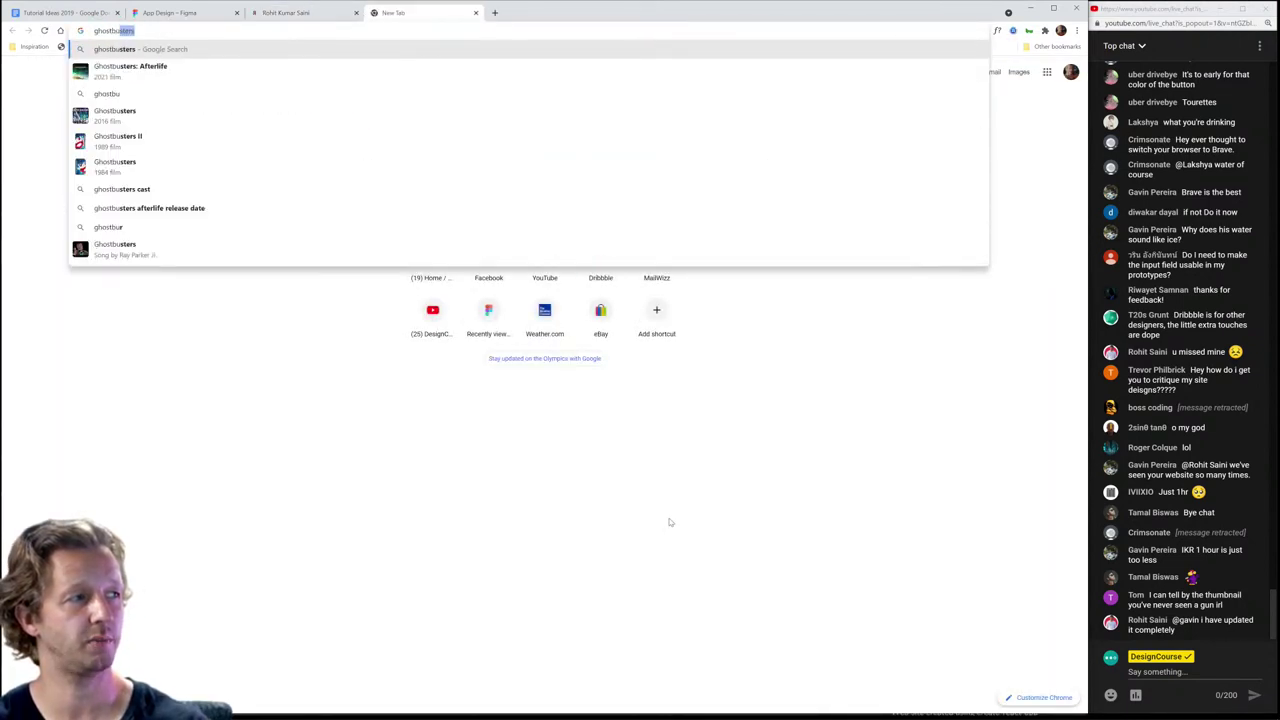
{"action": "type", "text": "sters logo"}
{"action": "key", "text": "Return"}
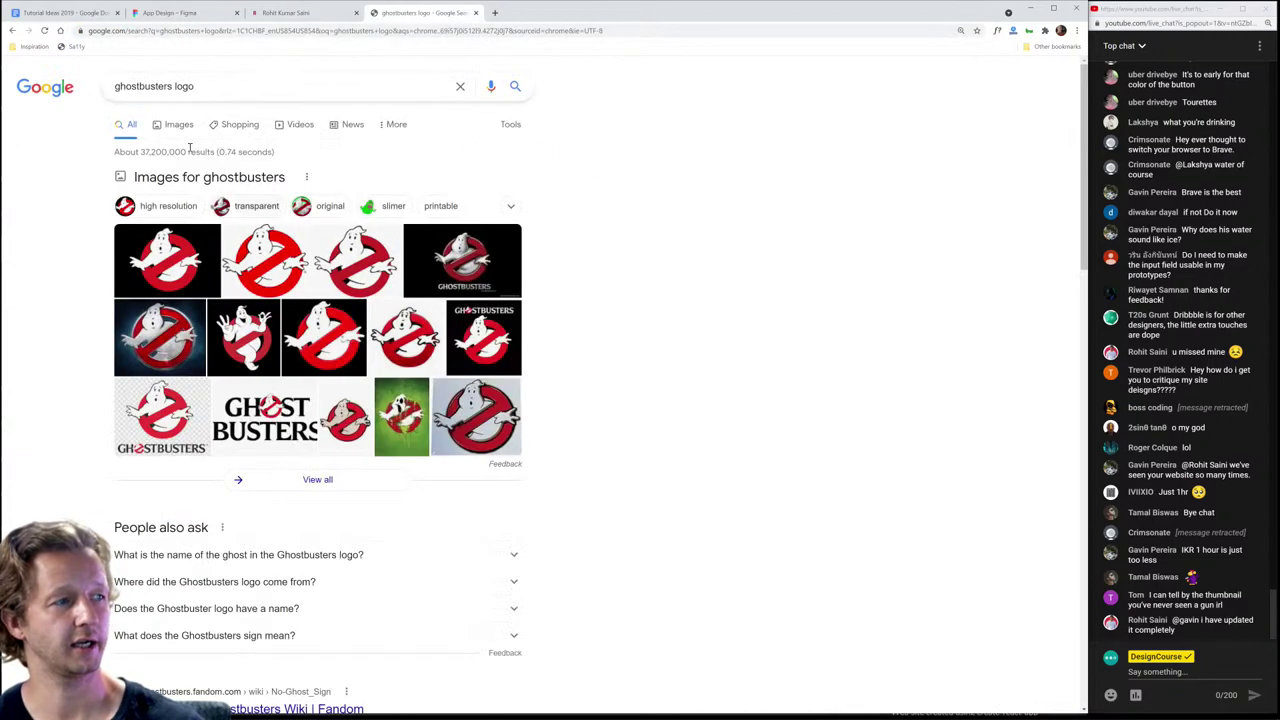
{"action": "left_click", "coordinate": [162, 126]}
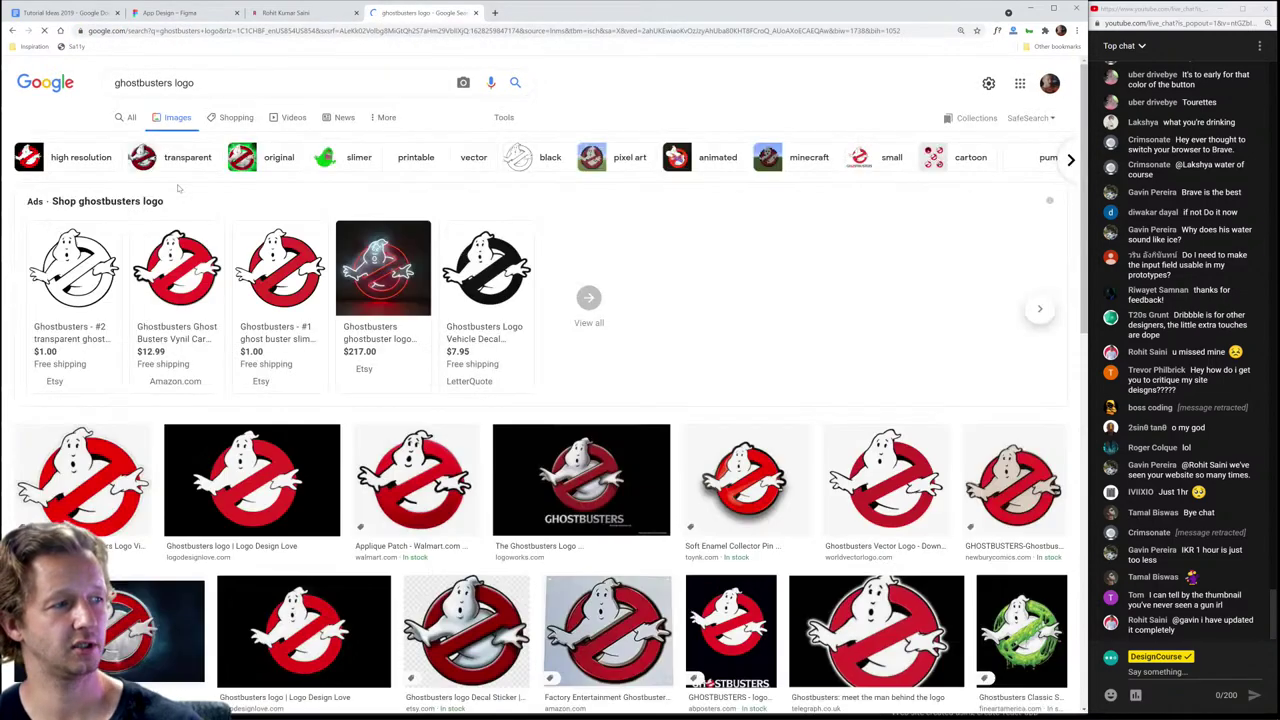
Step: Open the Screen Rant article behind the dark-background Ghostbusters logo image and enlarge its page to show the logo
{"action": "left_click", "coordinate": [164, 621]}
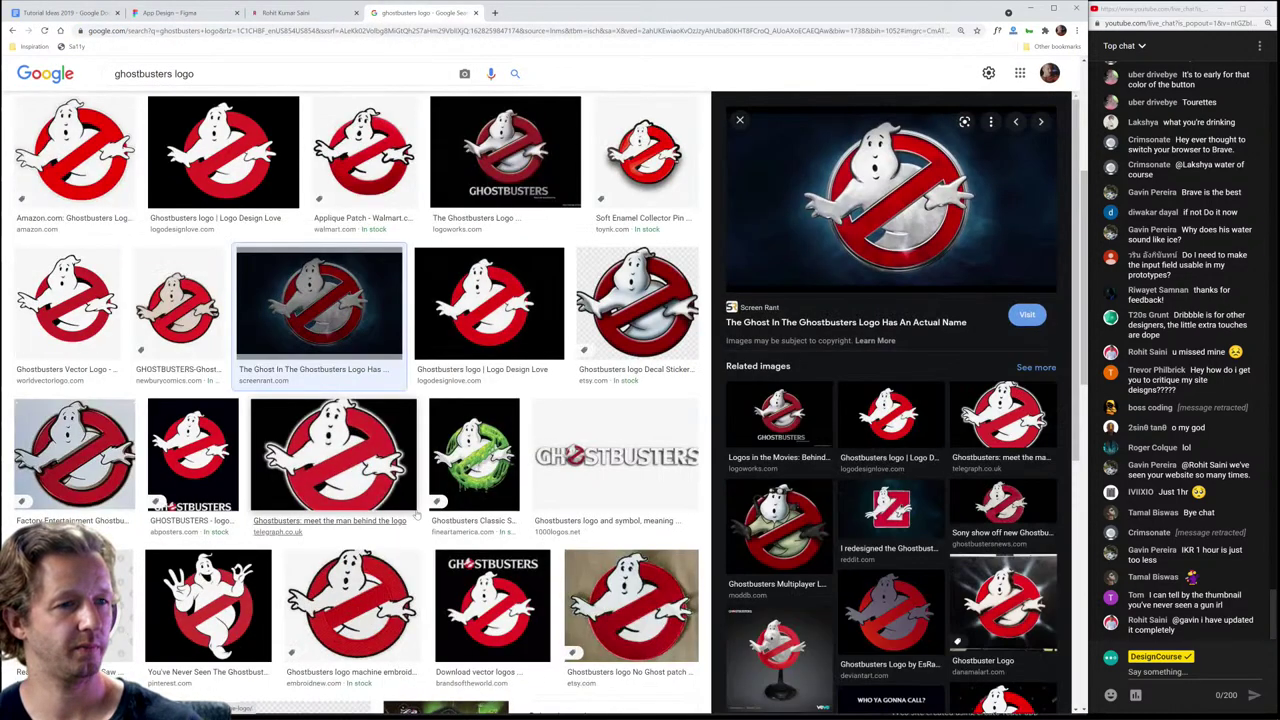
{"action": "left_click", "coordinate": [910, 197]}
{"action": "key", "text": "ctrl+plus"}
{"action": "key", "text": "ctrl+plus"}
{"action": "key", "text": "ctrl+plus"}
{"action": "key", "text": "ctrl+plus"}
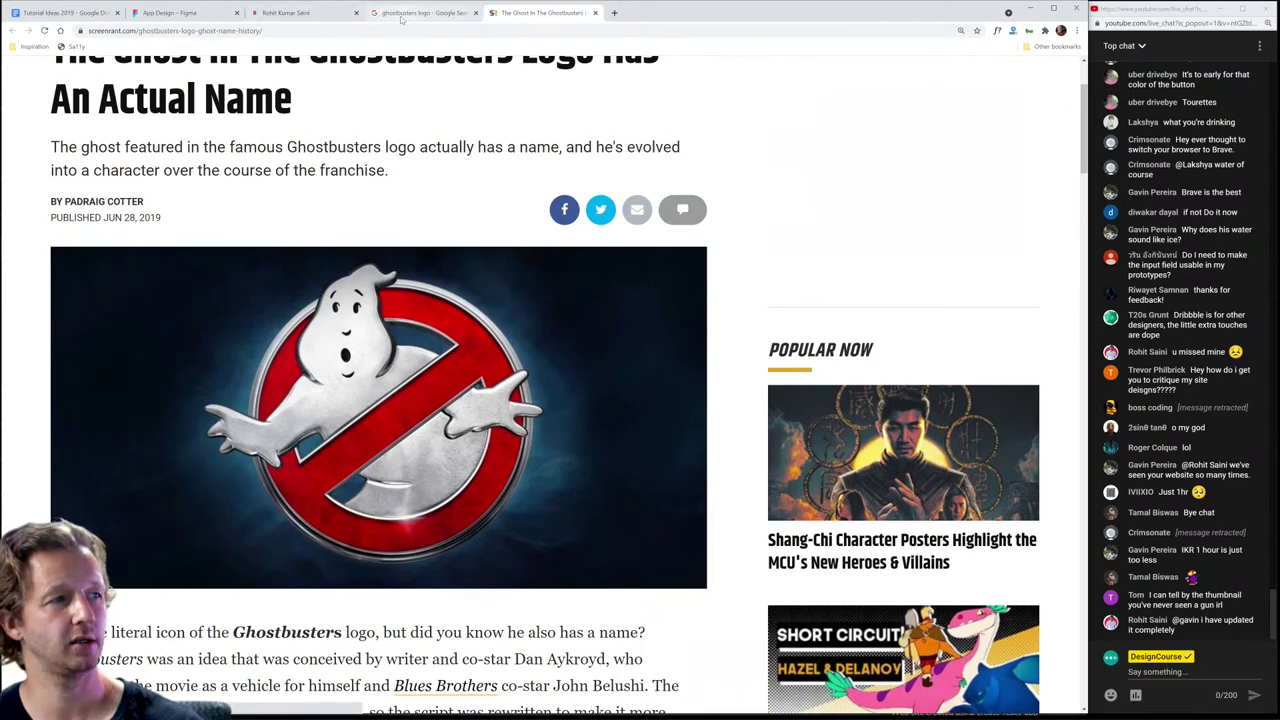
Step: Return to the portfolio and compare its circular hero portrait with the Ghostbusters logo
{"action": "left_click", "coordinate": [298, 13]}
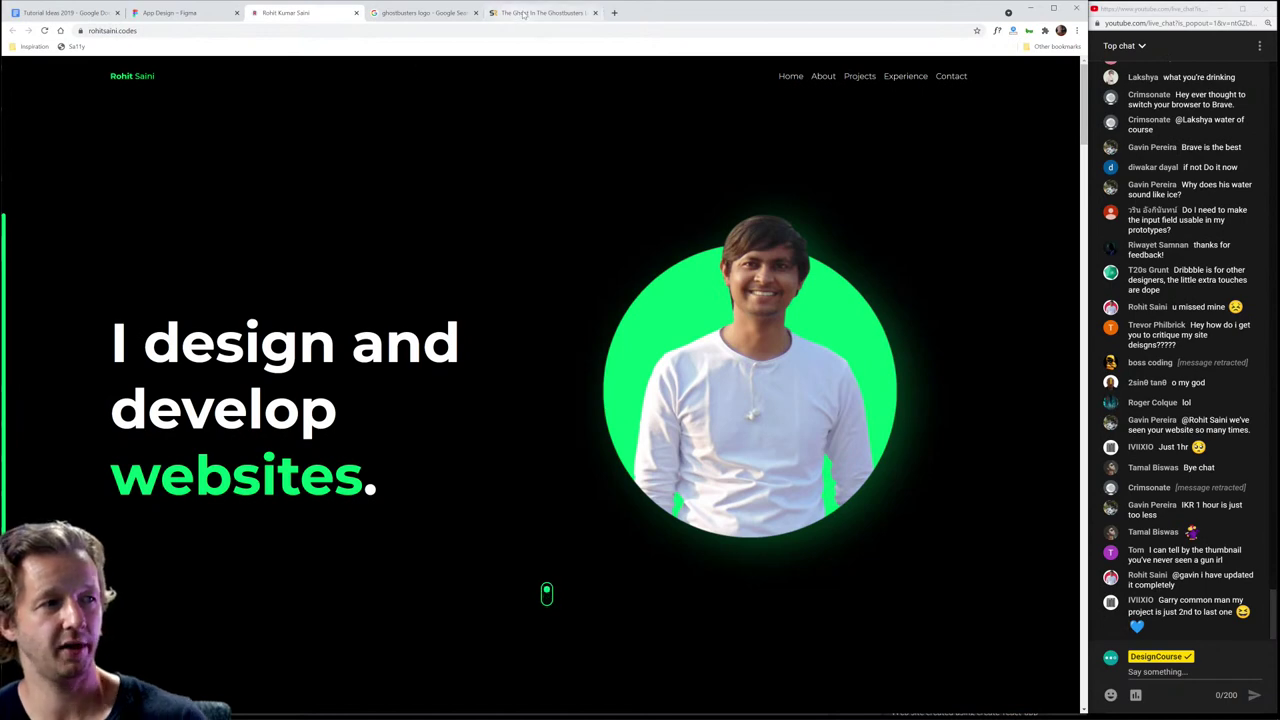
{"action": "left_click", "coordinate": [428, 13]}
{"action": "left_click", "coordinate": [283, 13]}
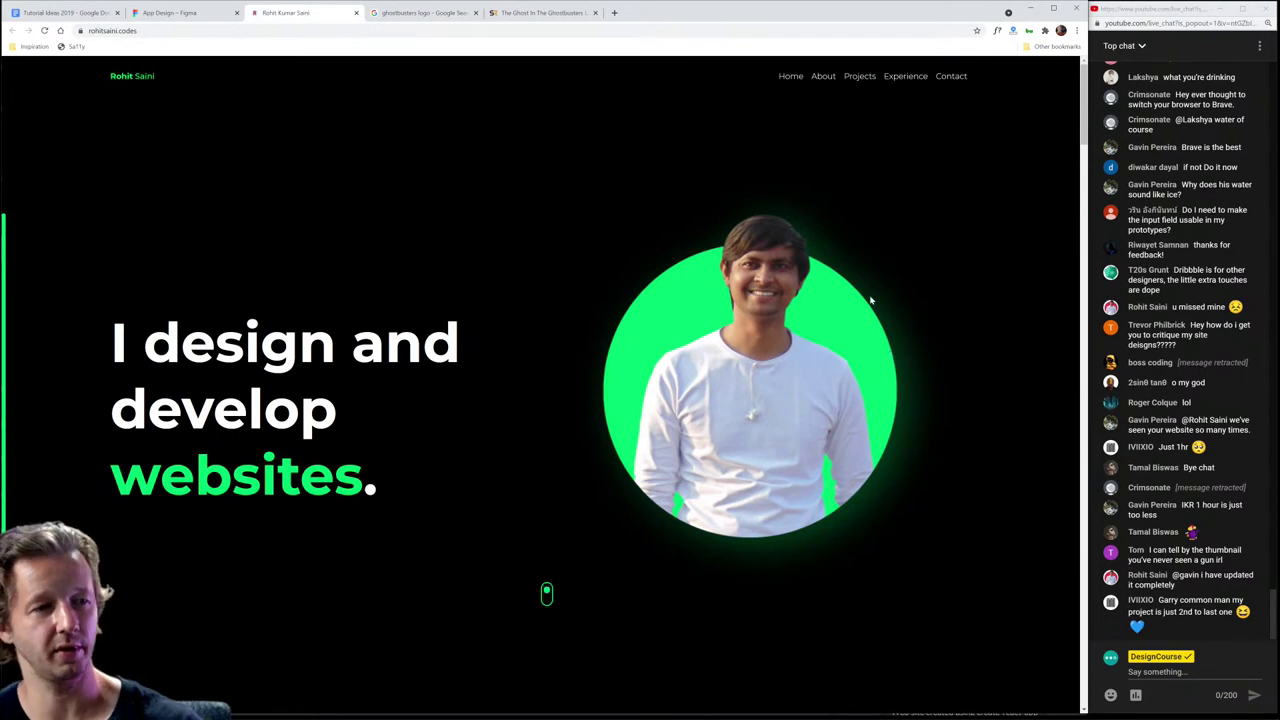
{"action": "scroll", "coordinate": [831, 349], "scroll_direction": "down", "scroll_amount": 2}
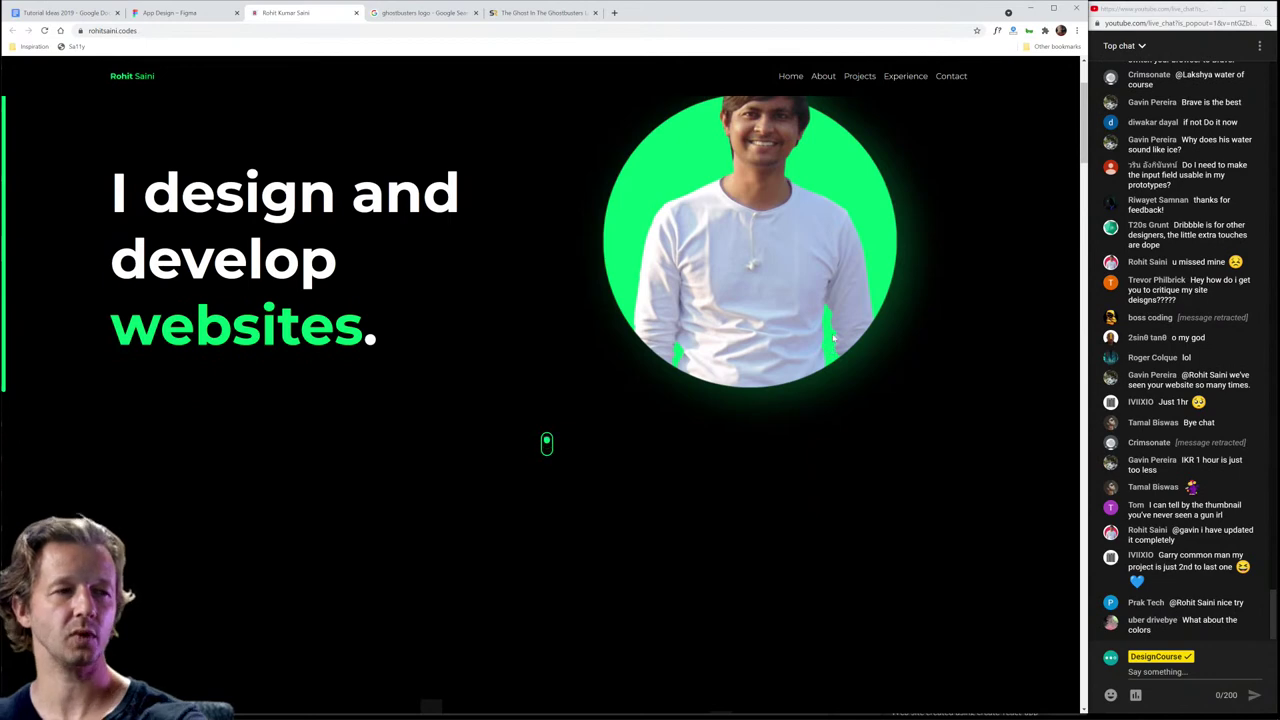
{"action": "scroll", "coordinate": [923, 279], "scroll_direction": "up", "scroll_amount": 2}
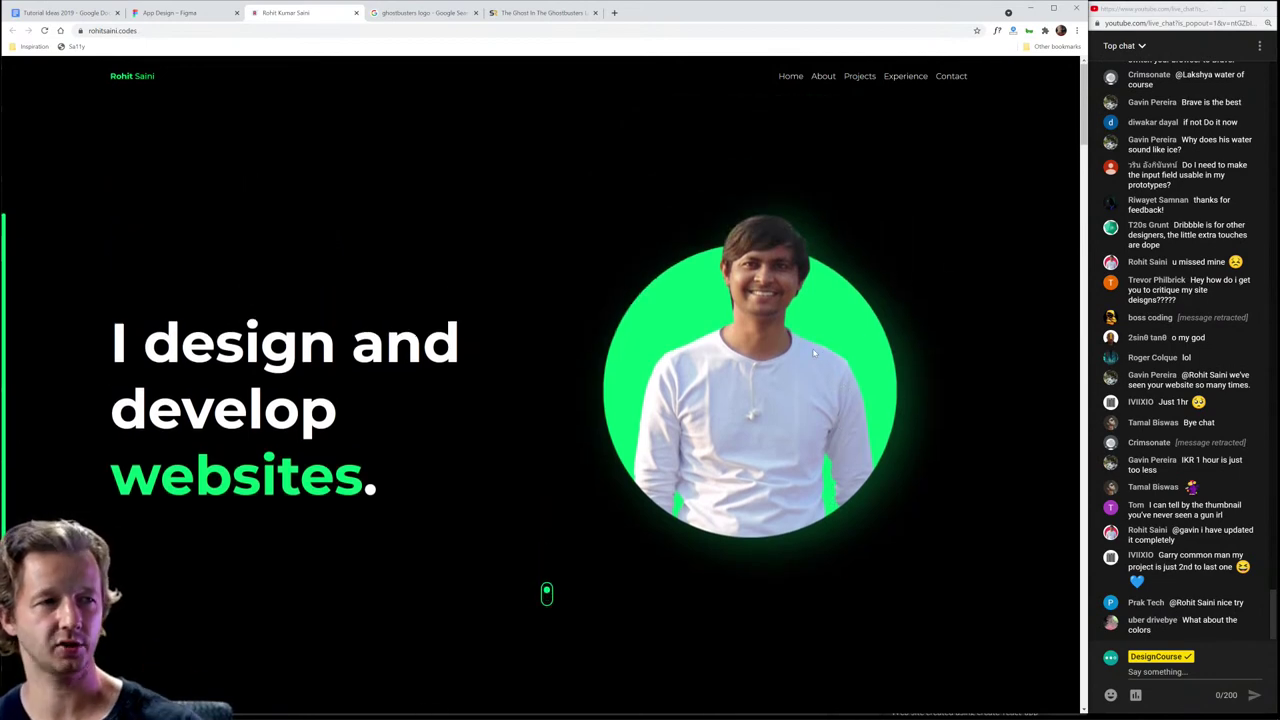
Step: Look through the portfolio's About, quote and Projects sections down to the Password Manager project
{"action": "scroll", "coordinate": [814, 352], "scroll_direction": "down", "scroll_amount": 10}
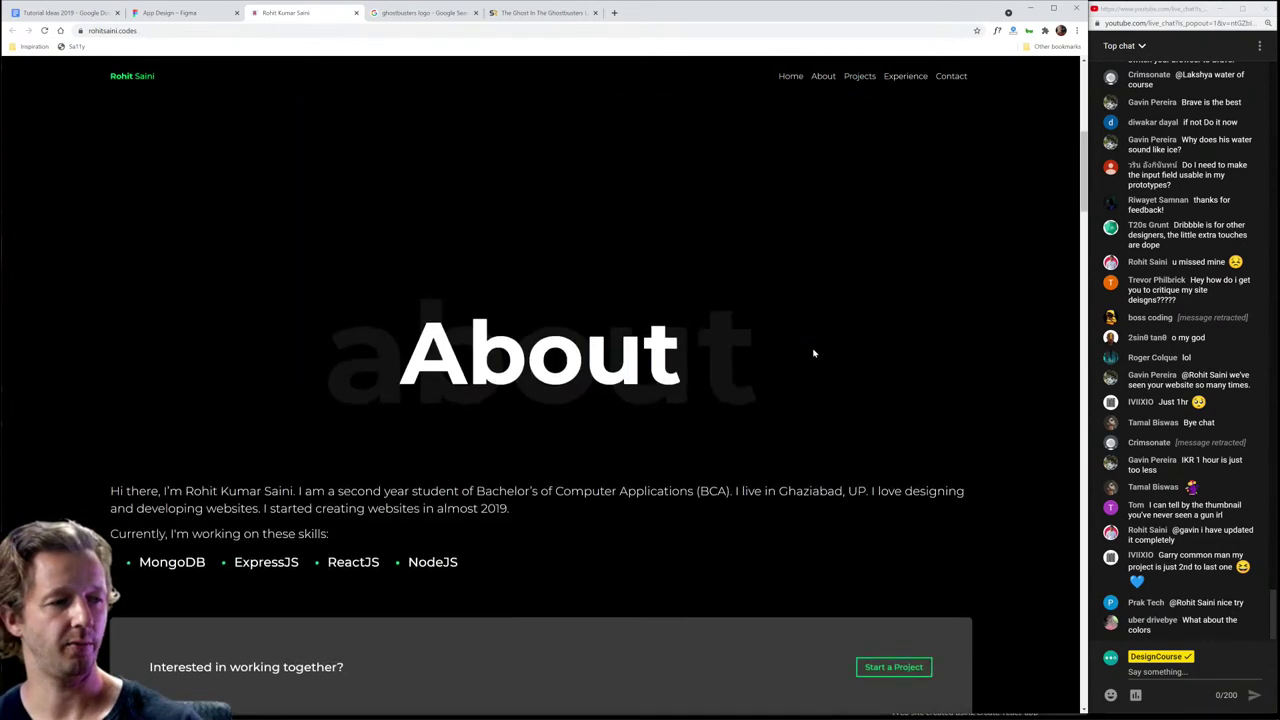
{"action": "scroll", "coordinate": [814, 352], "scroll_direction": "down", "scroll_amount": 5}
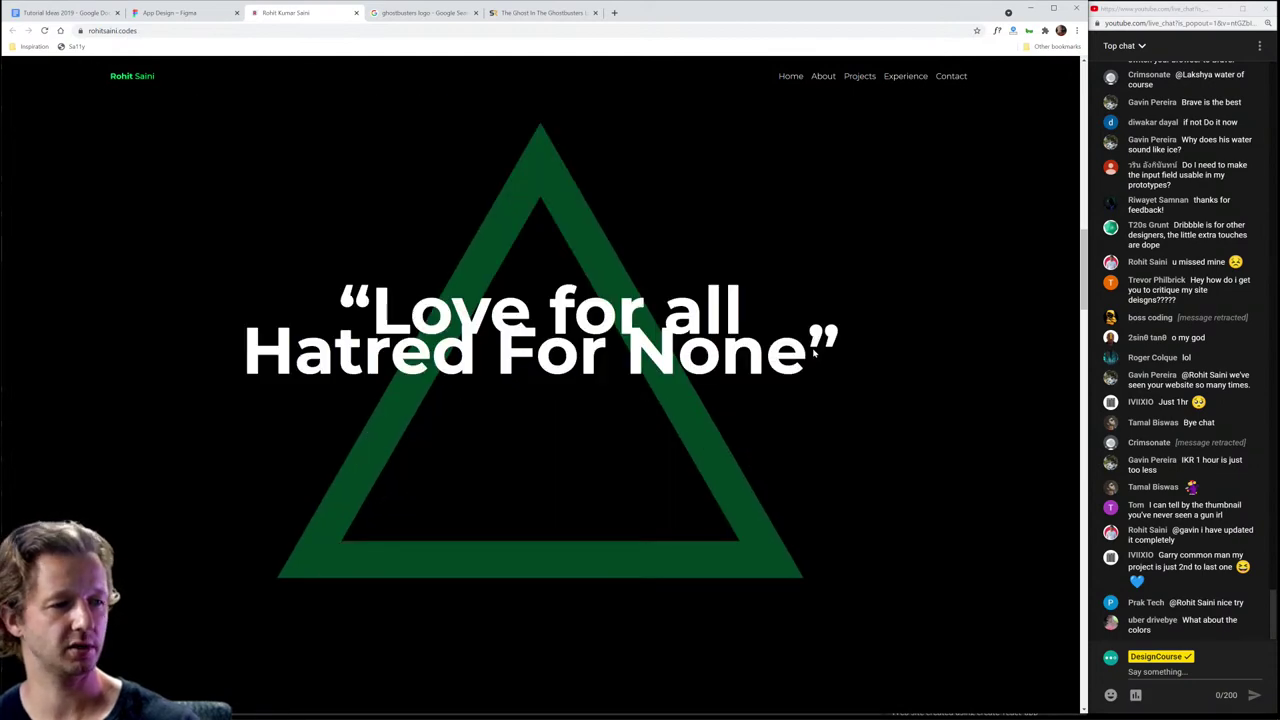
{"action": "scroll", "coordinate": [814, 352], "scroll_direction": "down", "scroll_amount": 8}
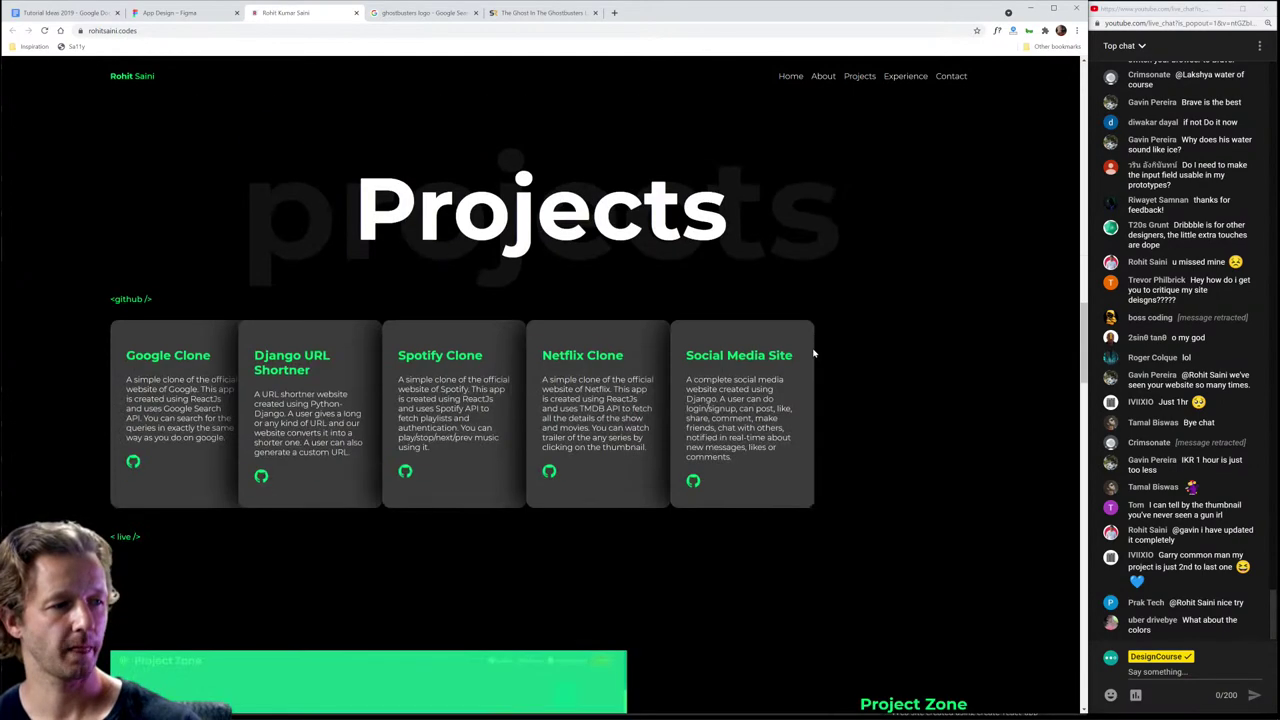
{"action": "scroll", "coordinate": [814, 352], "scroll_direction": "down", "scroll_amount": 8}
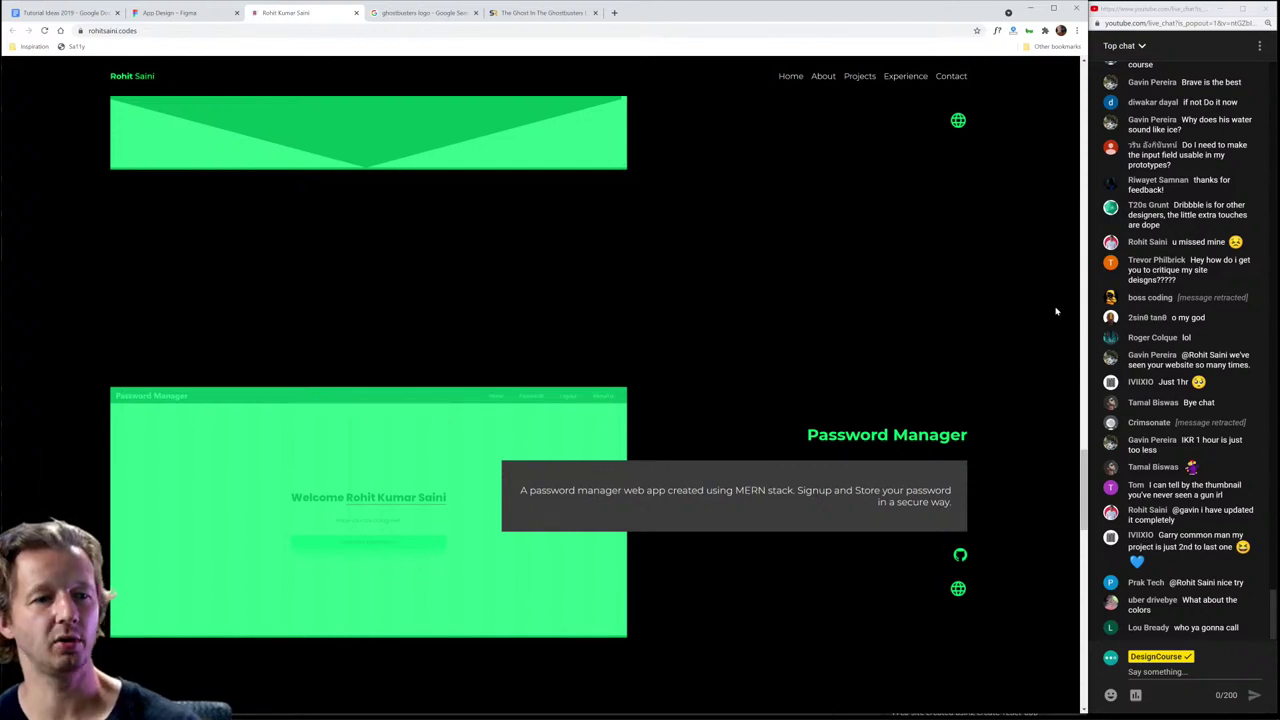
Step: Lower the browser window, bring up the Notepad note, widen it and copy the Discord username it mentions
{"action": "left_click_drag", "start_coordinate": [875, 14], "coordinate": [877, 47]}
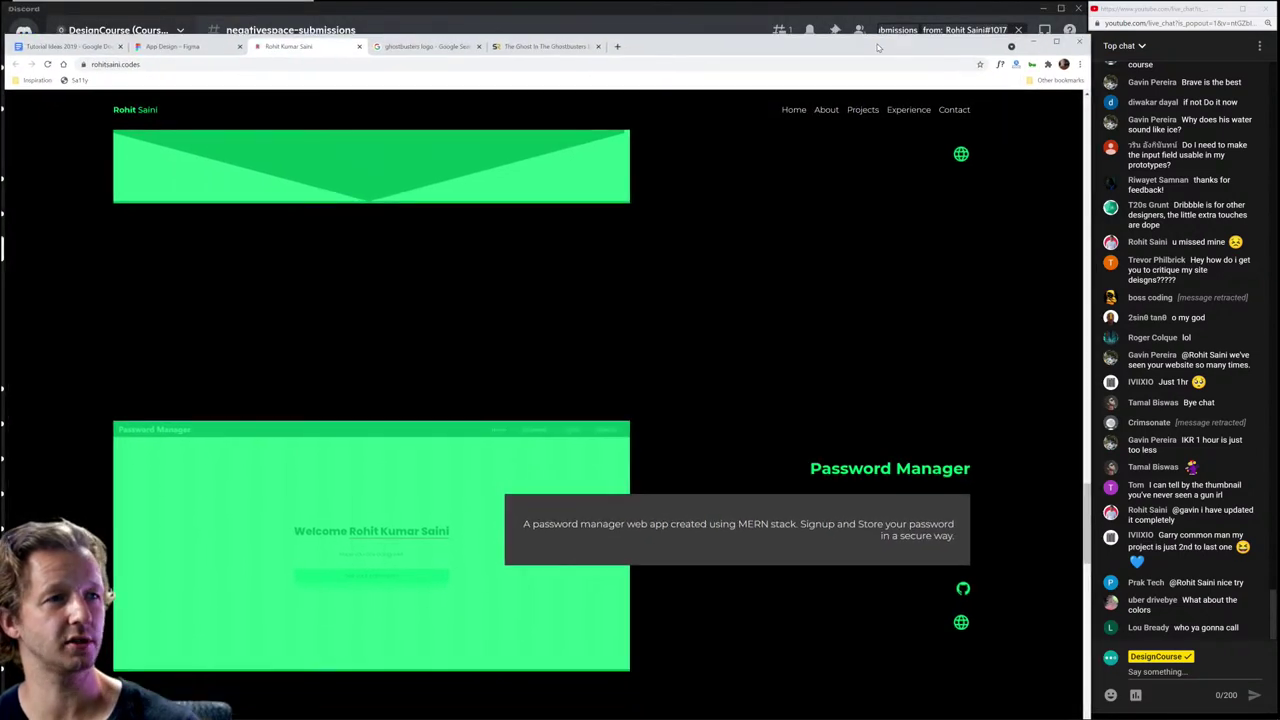
{"action": "key", "text": "alt+Tab"}
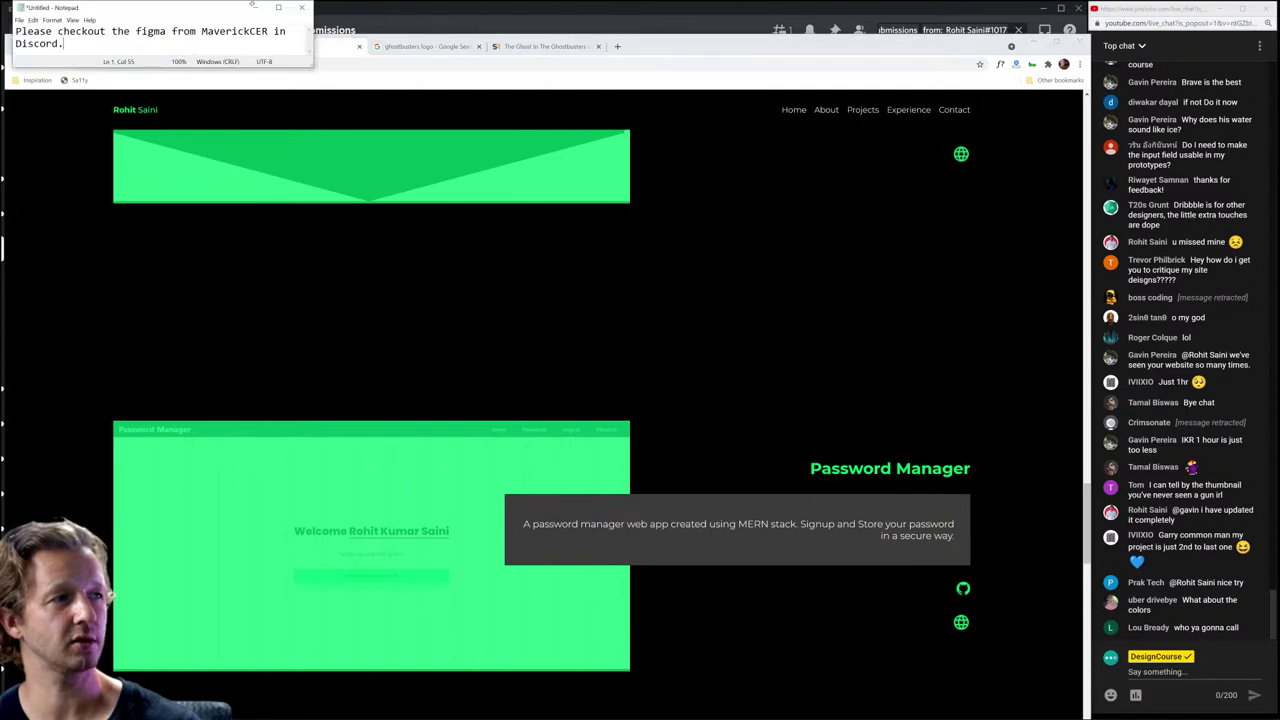
{"action": "left_click_drag", "start_coordinate": [352, 90], "coordinate": [392, 111]}
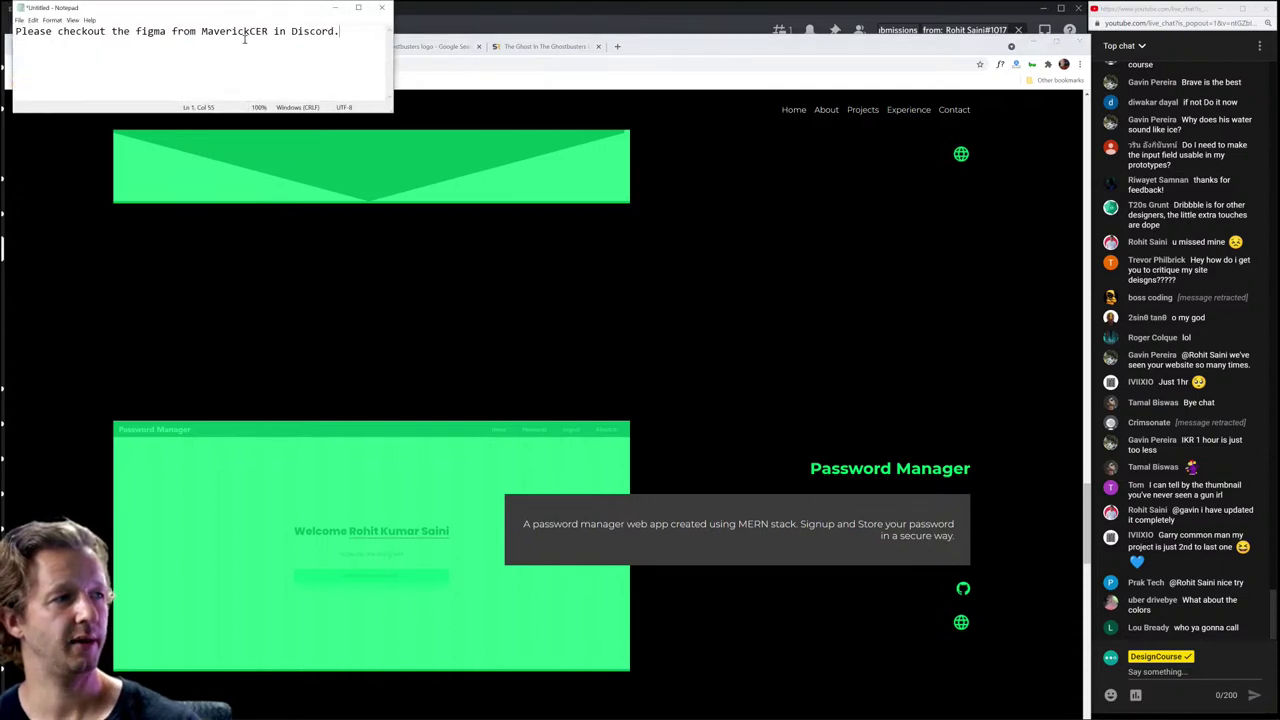
{"action": "double_click", "coordinate": [237, 31]}
{"action": "key", "text": "ctrl+c"}
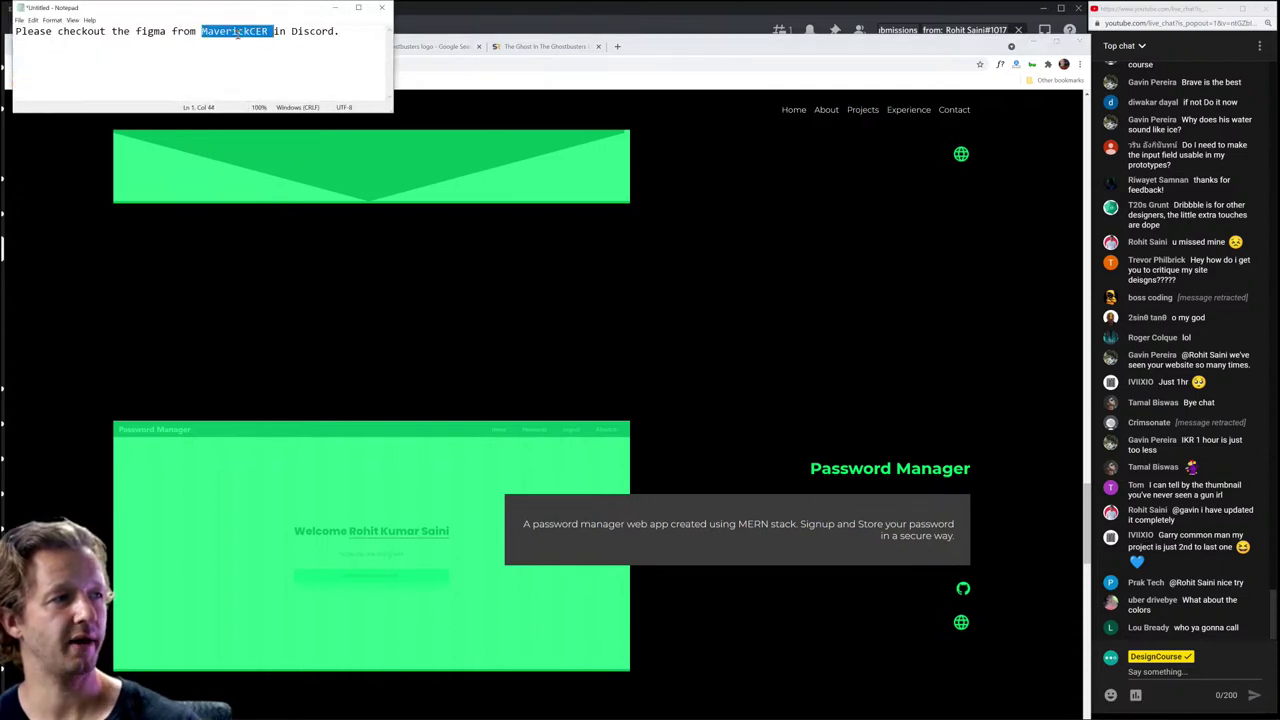
Step: Minimize the note, switch to Discord and search the server for messages from the copied username
{"action": "left_click", "coordinate": [335, 7]}
{"action": "key", "text": "alt+Tab"}
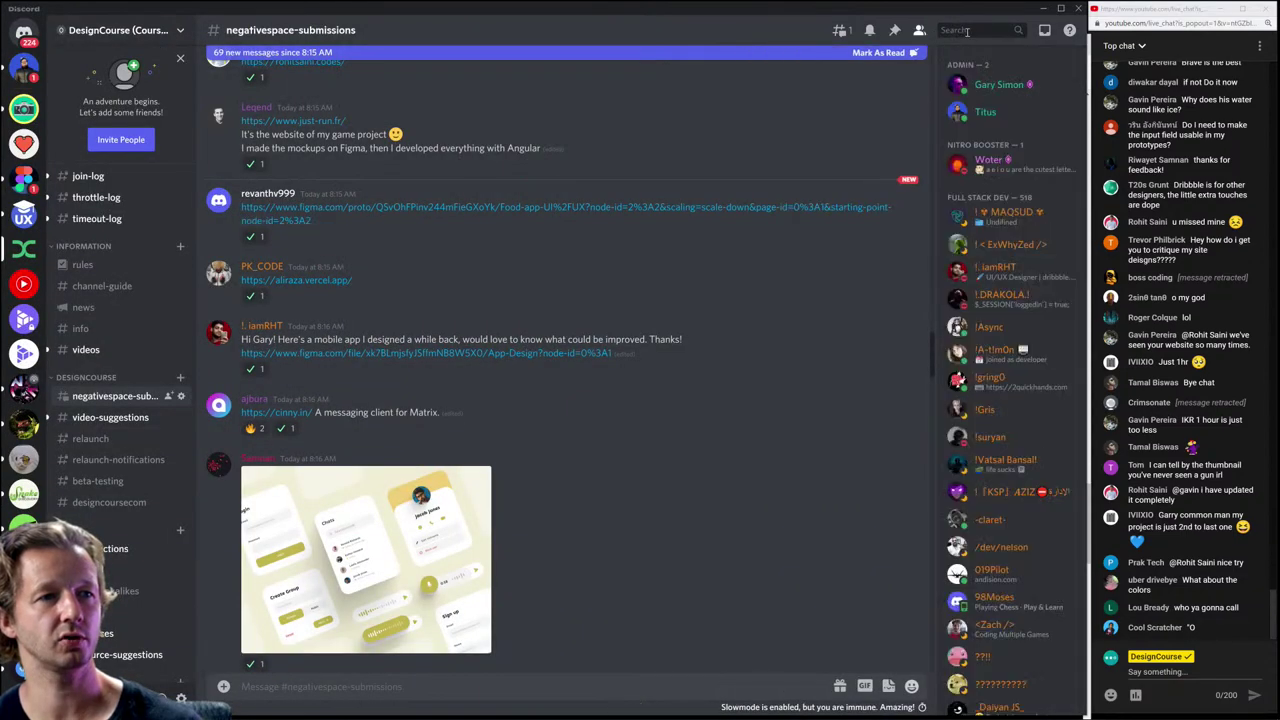
{"action": "left_click", "coordinate": [966, 31]}
{"action": "key", "text": "ctrl+v"}
{"action": "left_click", "coordinate": [963, 112]}
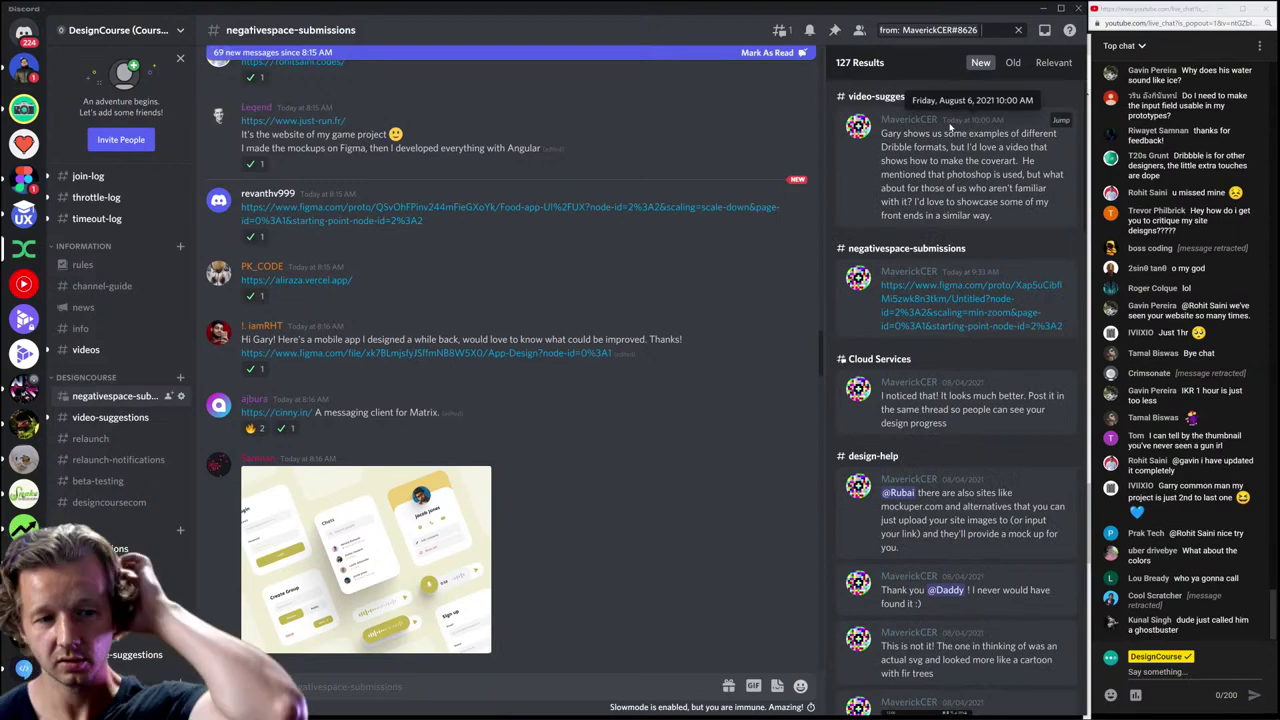
Step: Open the viewer's newest message in video-suggestions and read the request for a video on making Dribbble cover art
{"action": "left_click", "coordinate": [946, 176]}
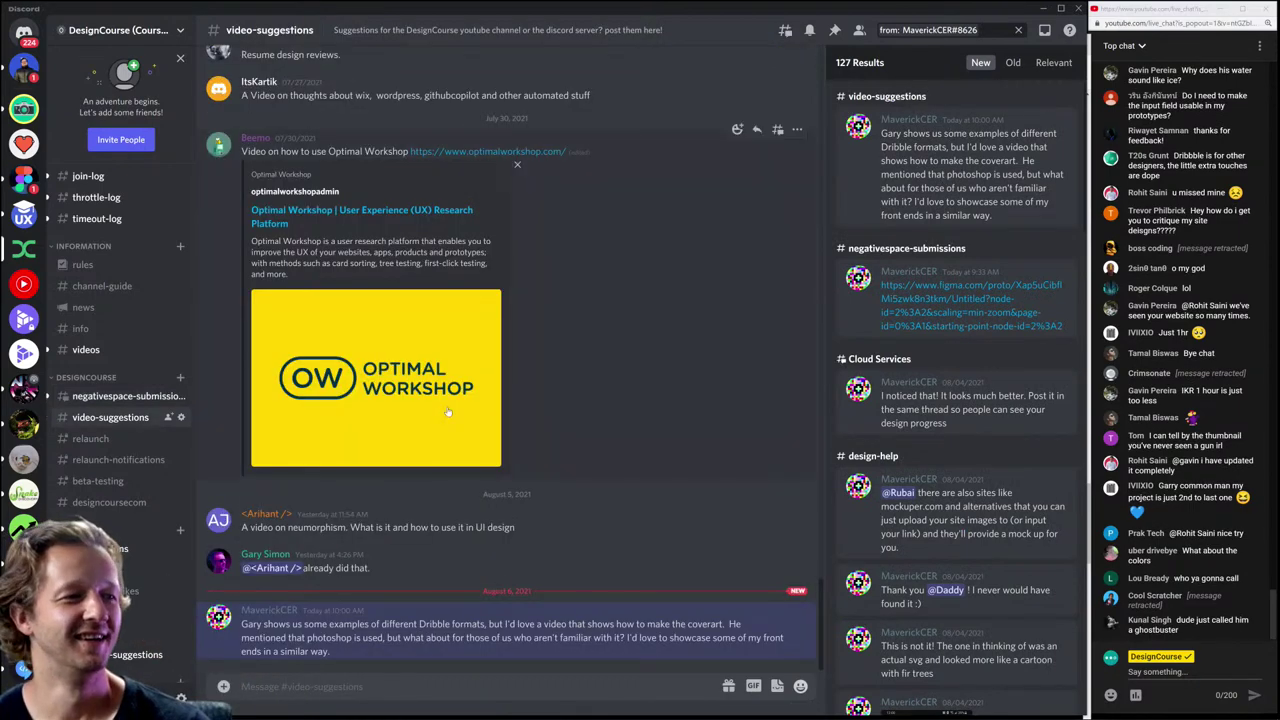
{"action": "triple_click", "coordinate": [329, 642]}
{"action": "left_click", "coordinate": [329, 625]}
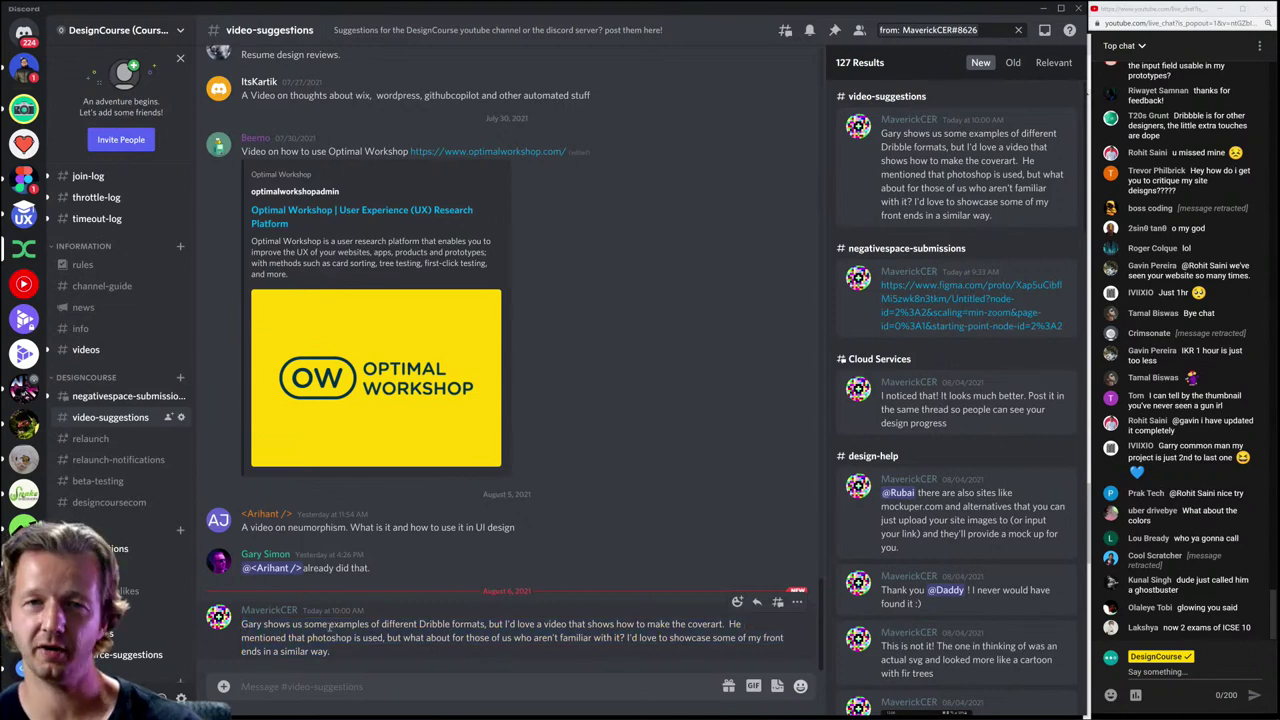
{"action": "left_click_drag", "start_coordinate": [345, 647], "coordinate": [262, 628]}
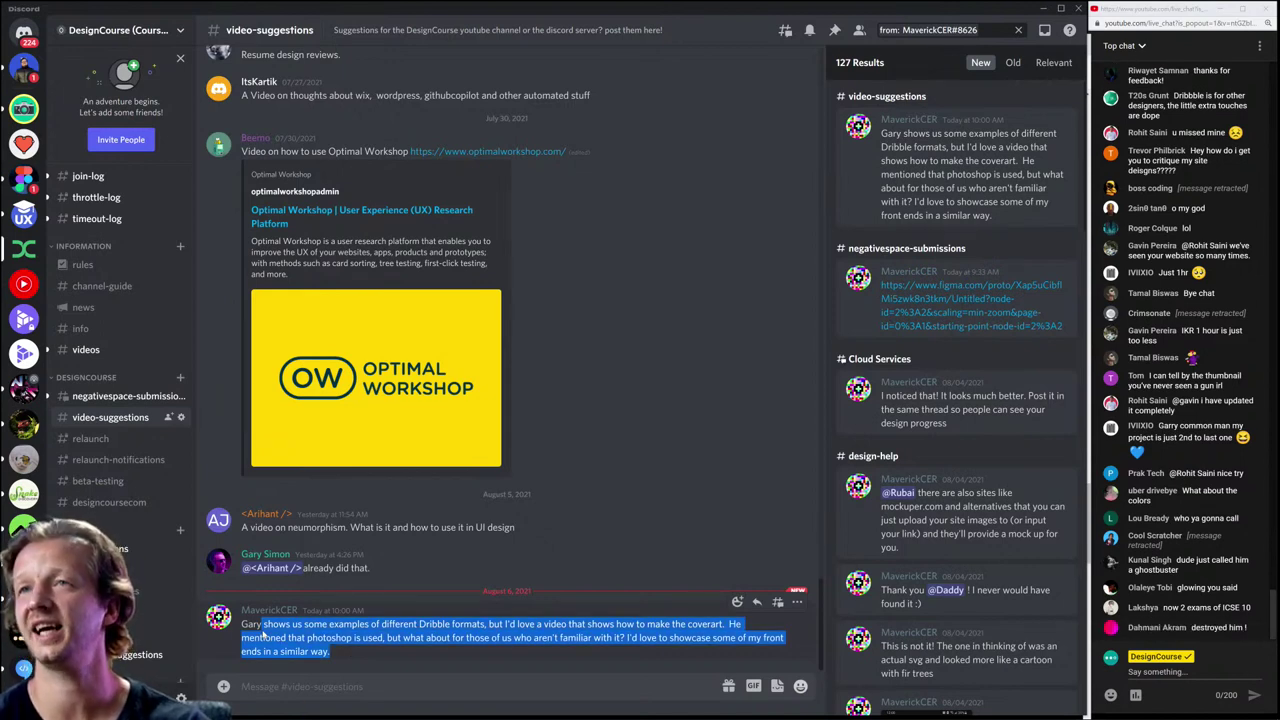
{"action": "left_click", "coordinate": [262, 630]}
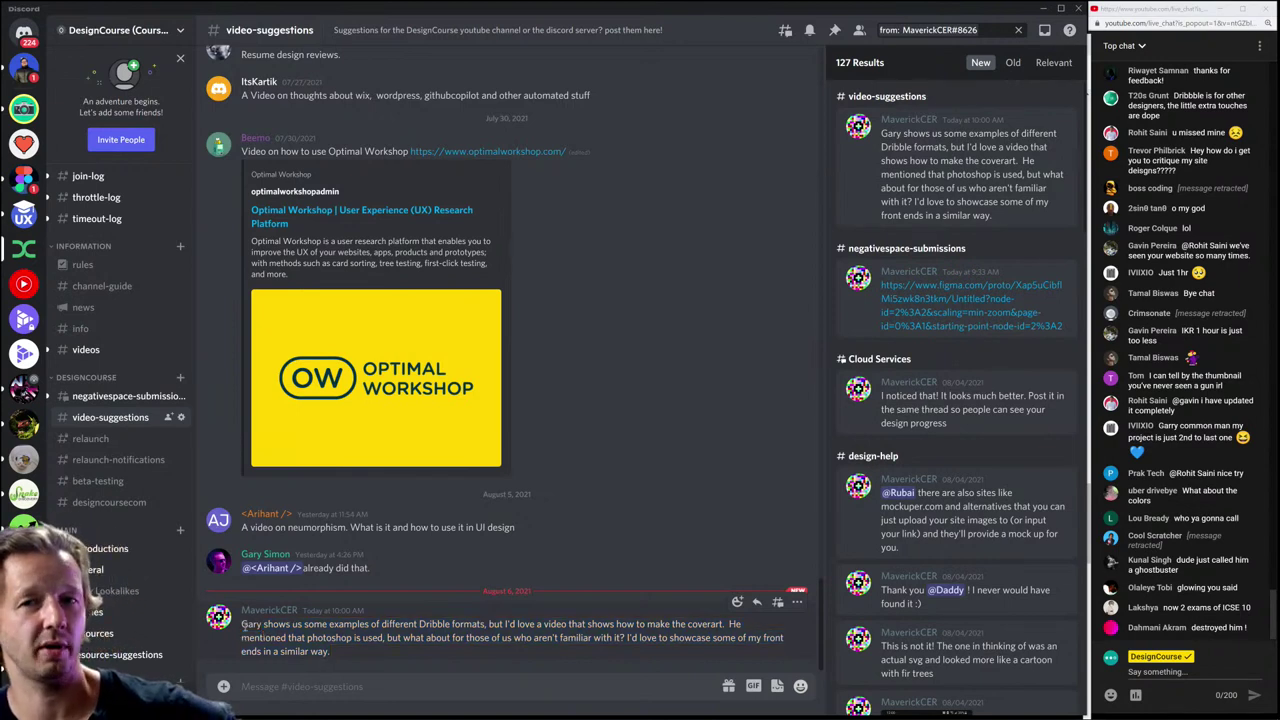
{"action": "left_click_drag", "start_coordinate": [243, 625], "coordinate": [330, 652]}
{"action": "left_click", "coordinate": [300, 636]}
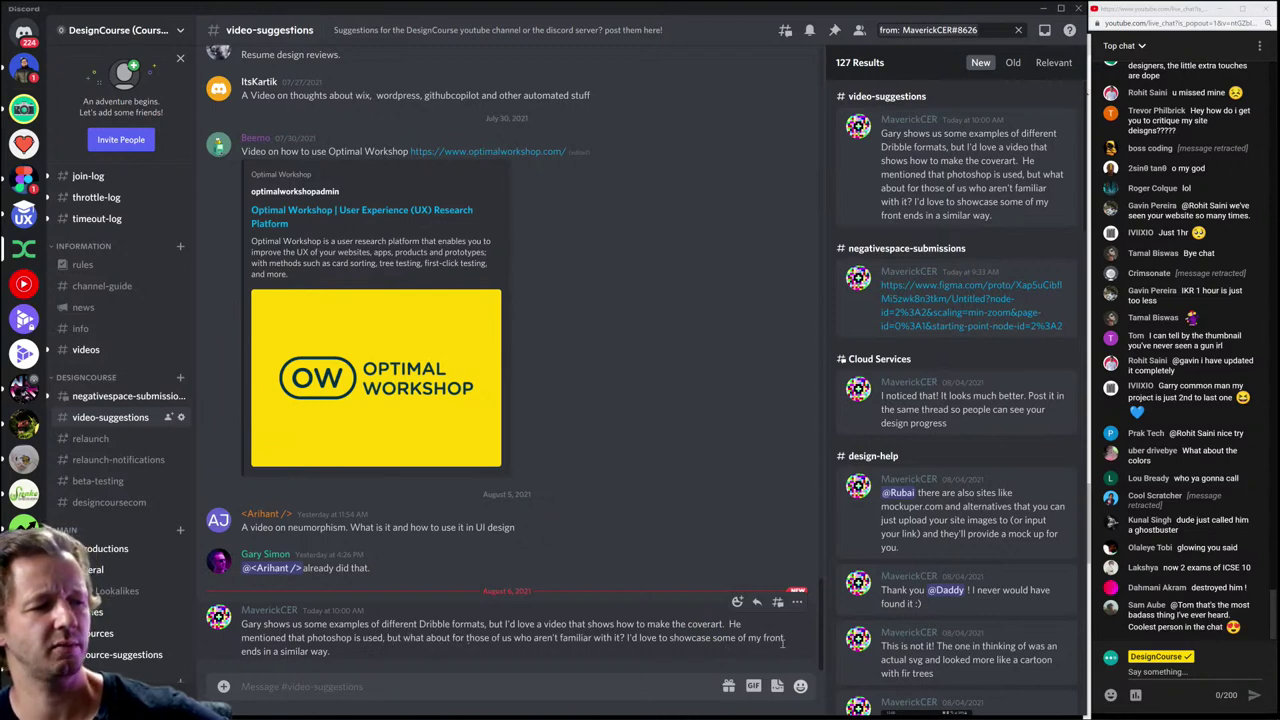
{"action": "triple_click", "coordinate": [343, 656]}
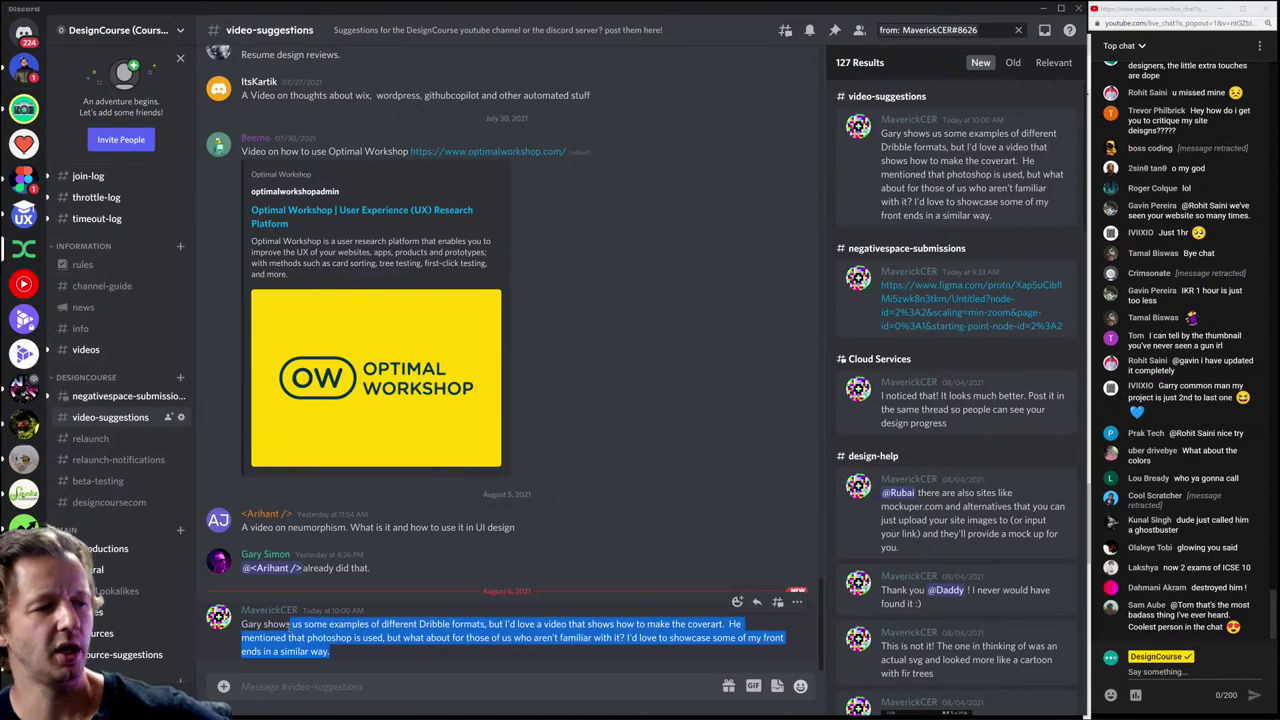
{"action": "left_click", "coordinate": [343, 656]}
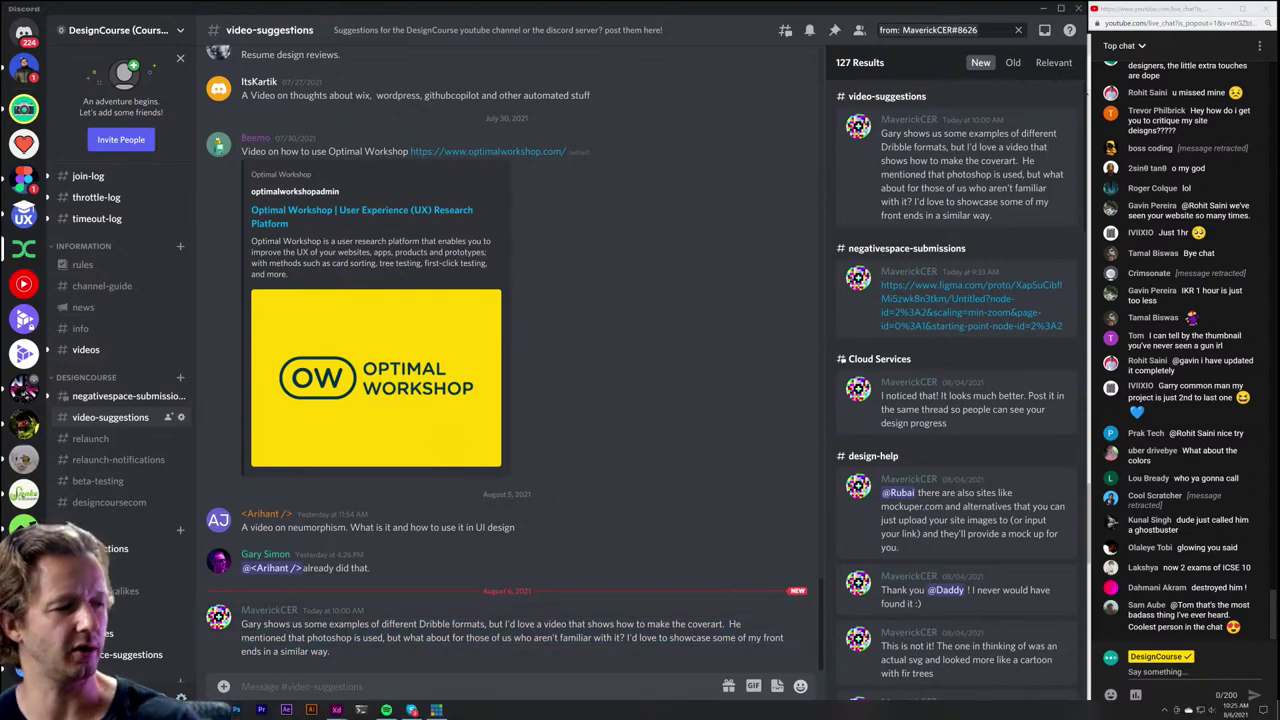
Step: Switch back to Chrome, load dribbble.com in the portfolio's tab and show the Web Design shots
{"action": "left_click", "coordinate": [411, 710]}
{"action": "left_click", "coordinate": [613, 66]}
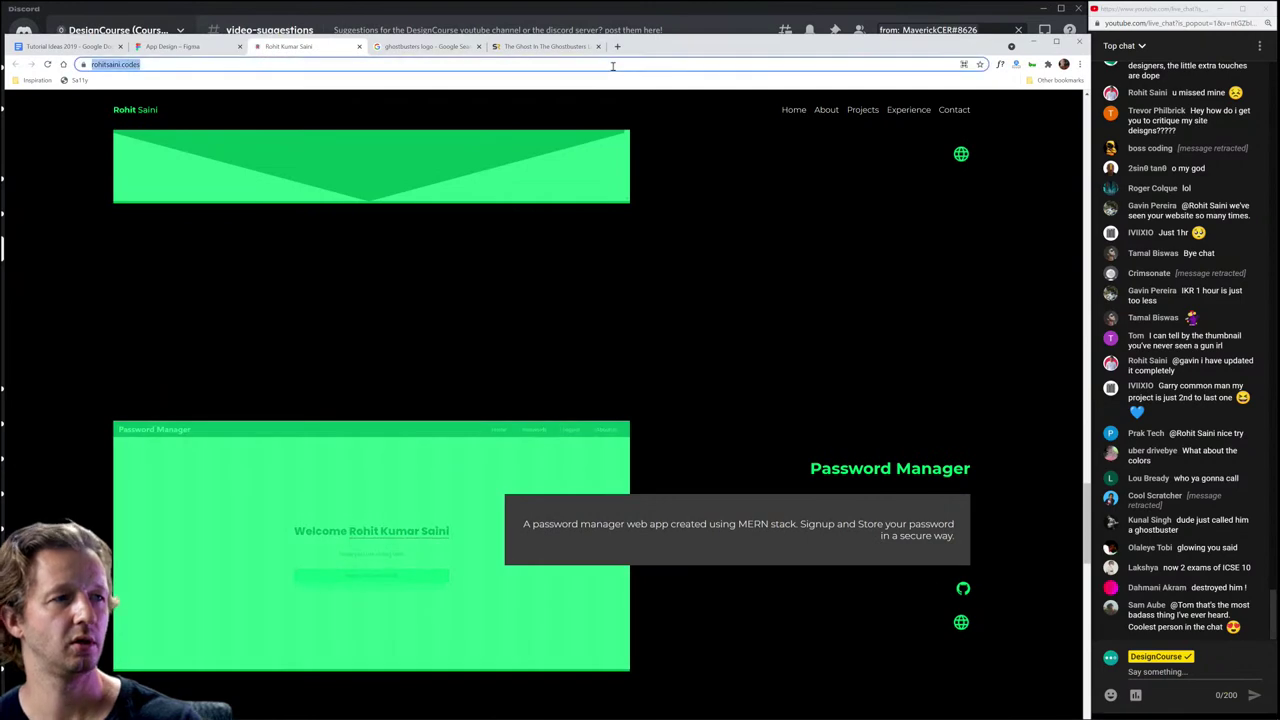
{"action": "type", "text": "dribbble.com"}
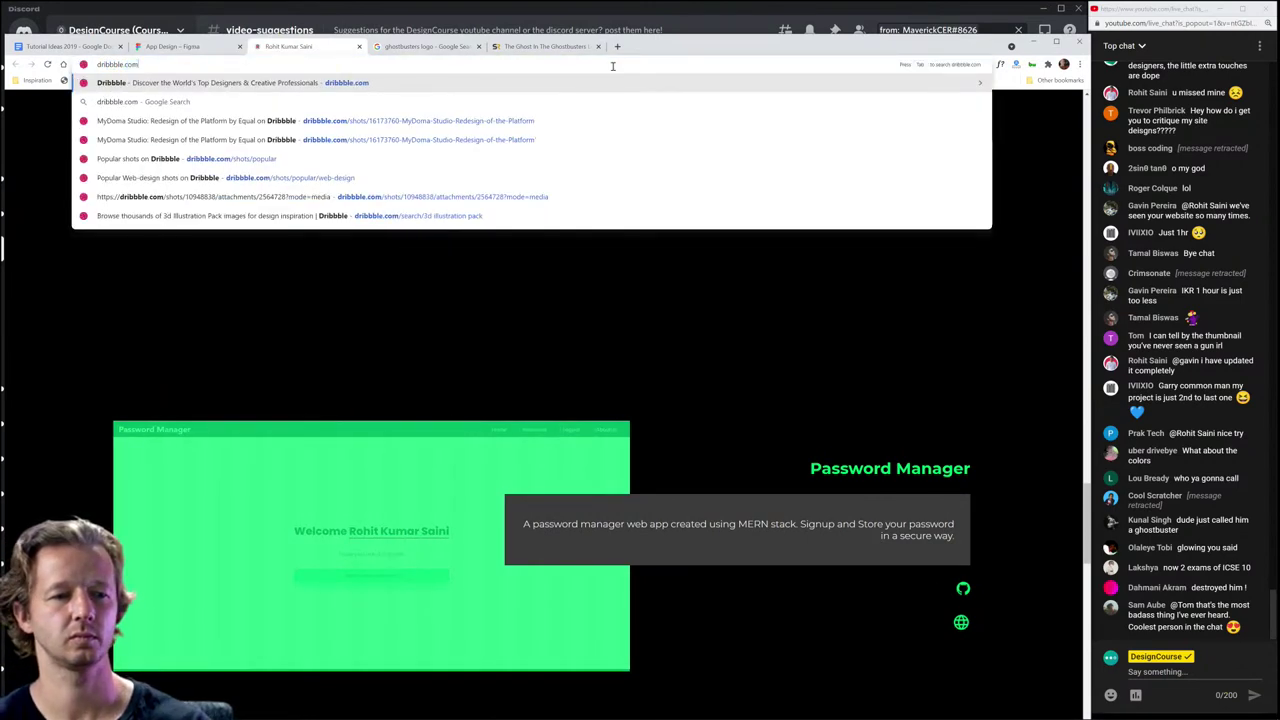
{"action": "key", "text": "Return"}
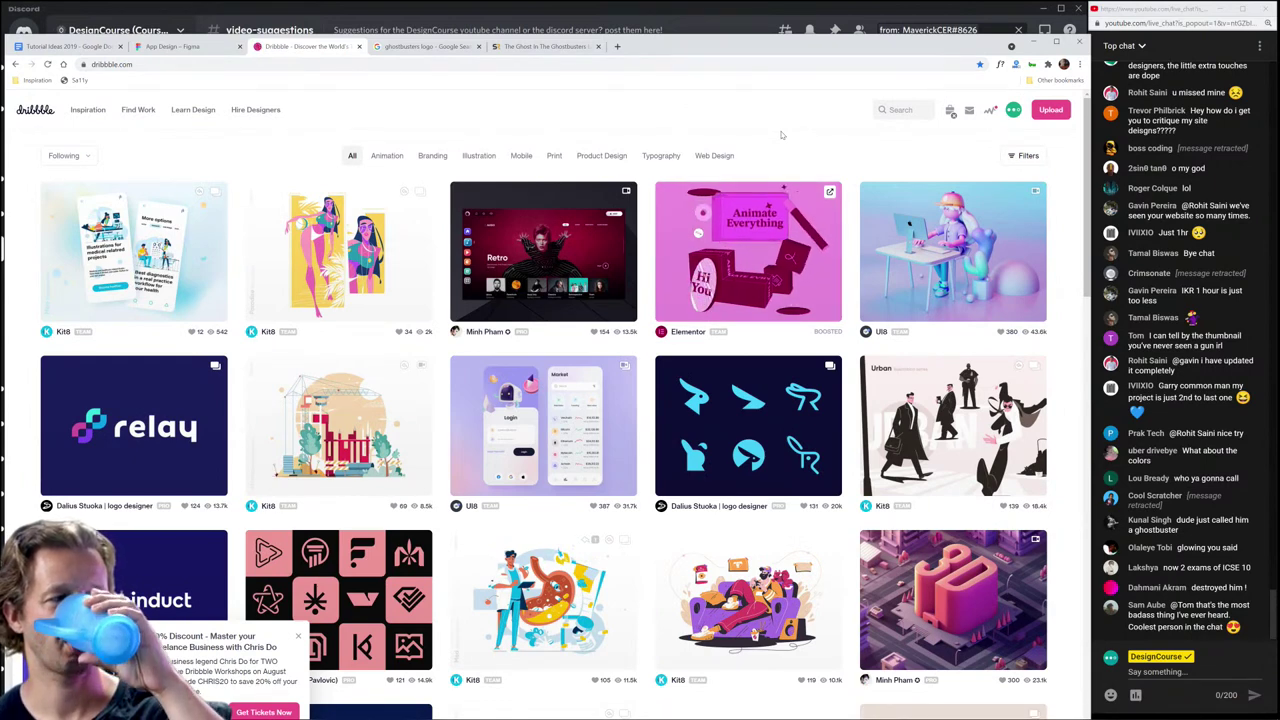
{"action": "left_click", "coordinate": [714, 155]}
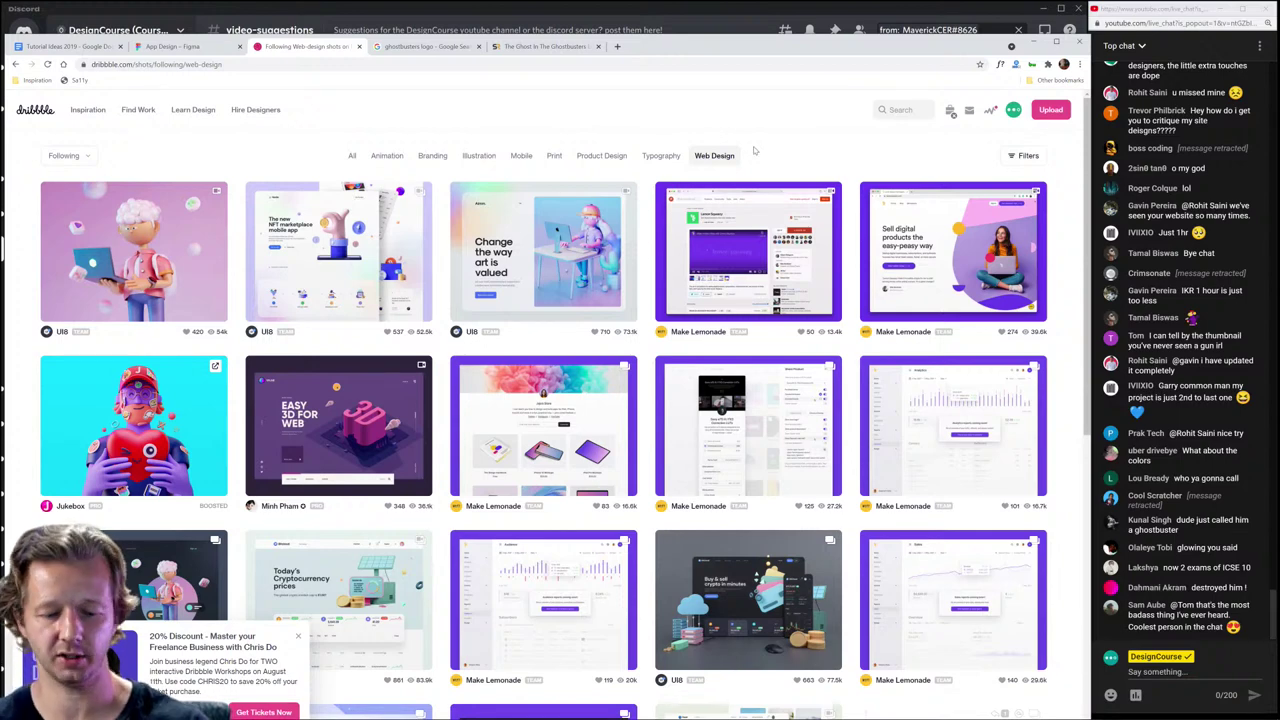
Step: Open the DesignCourse YouTube channel in a new tab, open "6 Ways to Stylize your Projects on Dribbble (GET NOTICED!)" and pause the video
{"action": "key", "text": "ctrl+t"}
{"action": "type", "text": "youtube.com/user/design"}
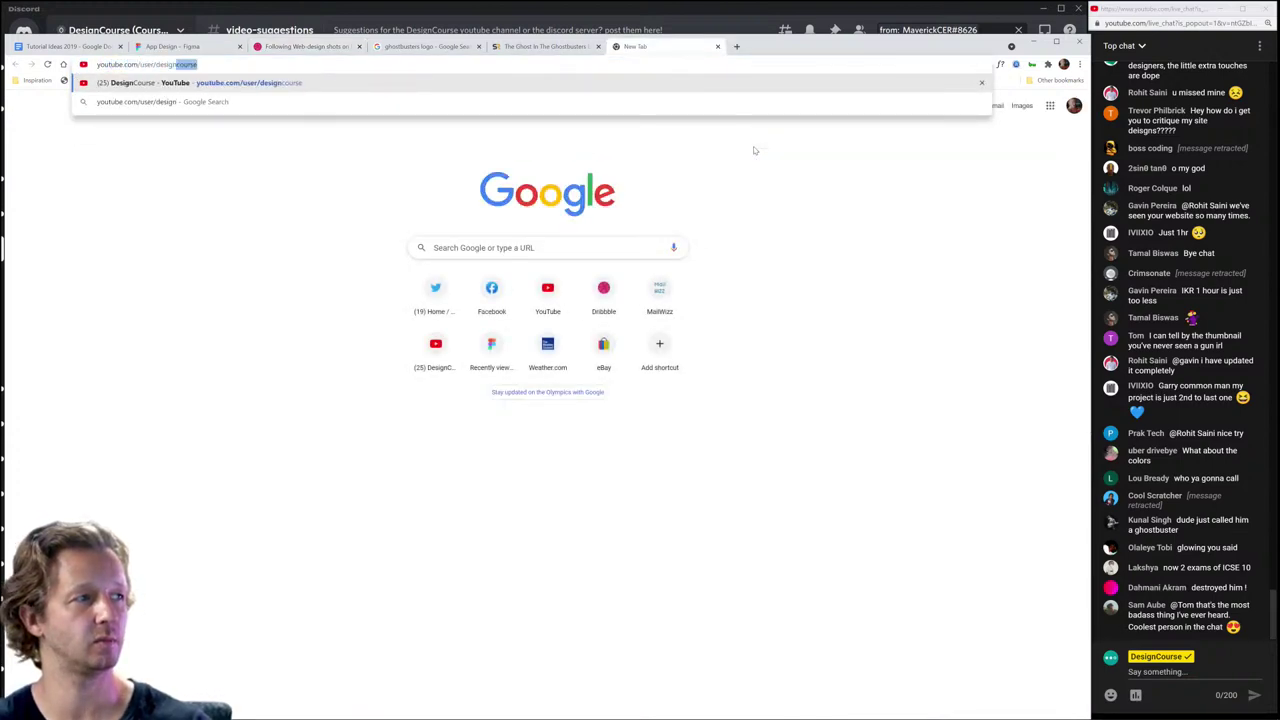
{"action": "key", "text": "Return"}
{"action": "scroll", "coordinate": [530, 335], "scroll_direction": "down", "scroll_amount": 3}
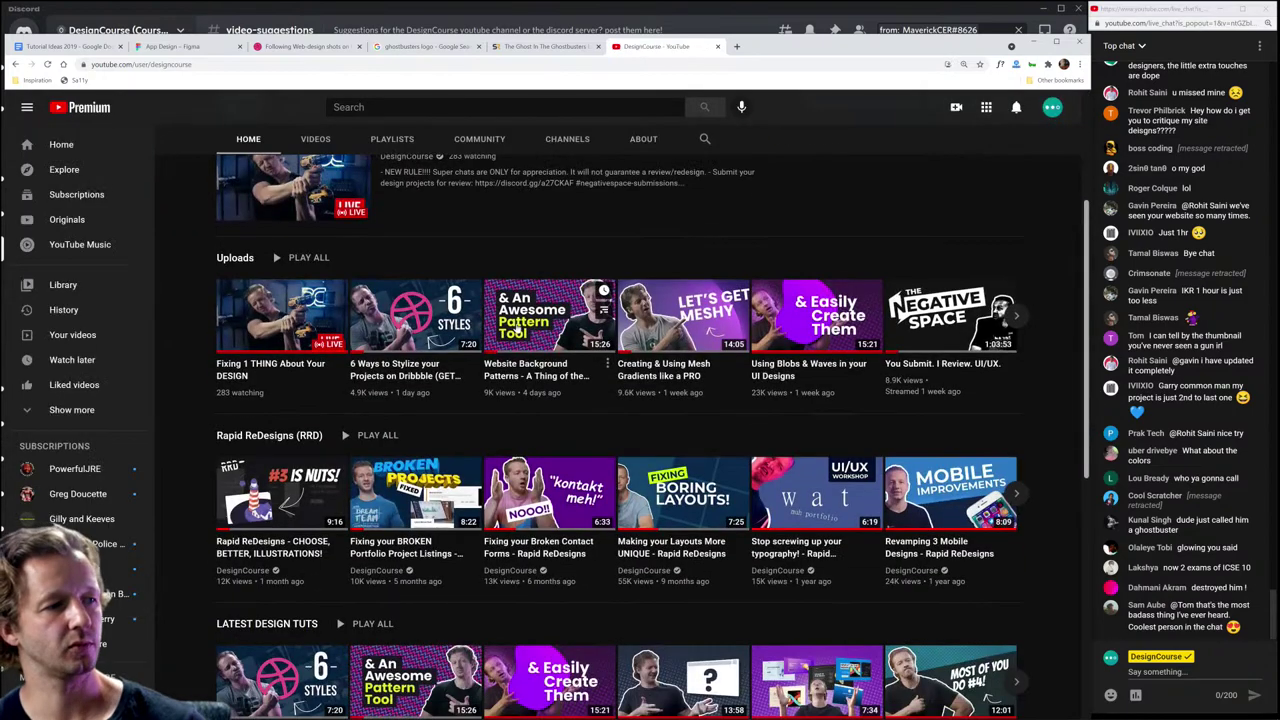
{"action": "left_click", "coordinate": [404, 340]}
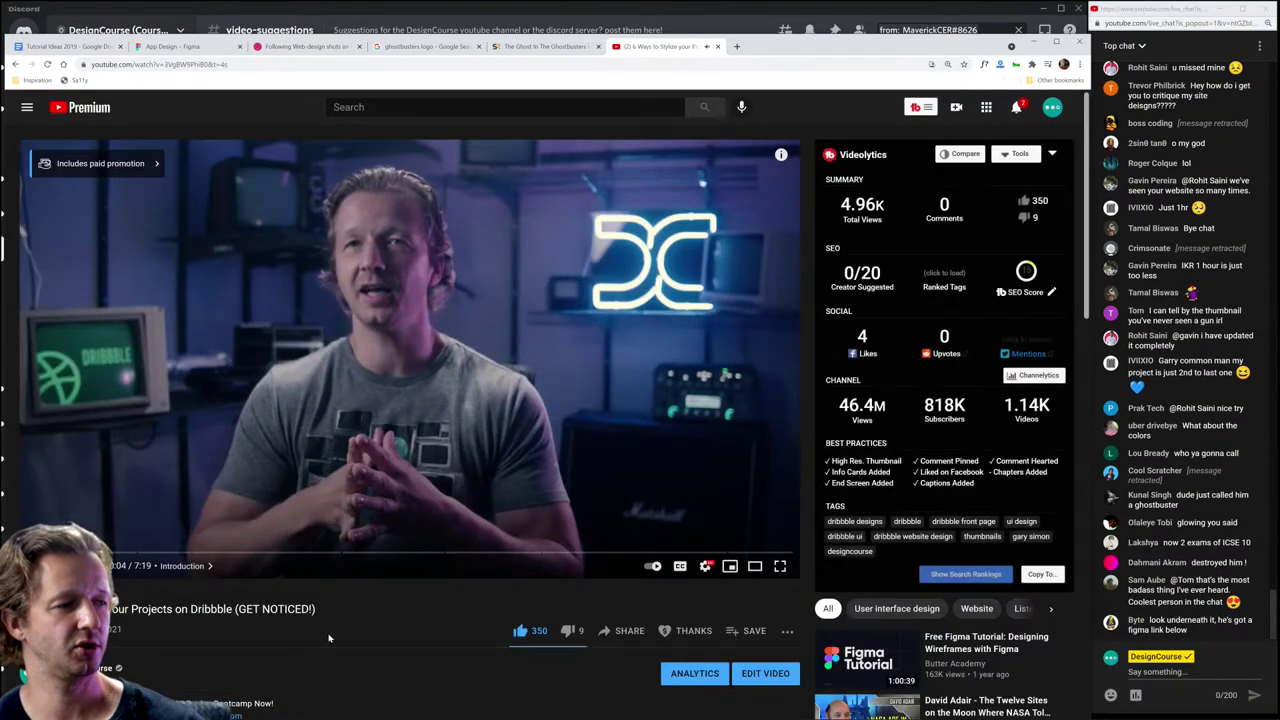
{"action": "scroll", "coordinate": [329, 637], "scroll_direction": "down", "scroll_amount": 1}
{"action": "key", "text": "k"}
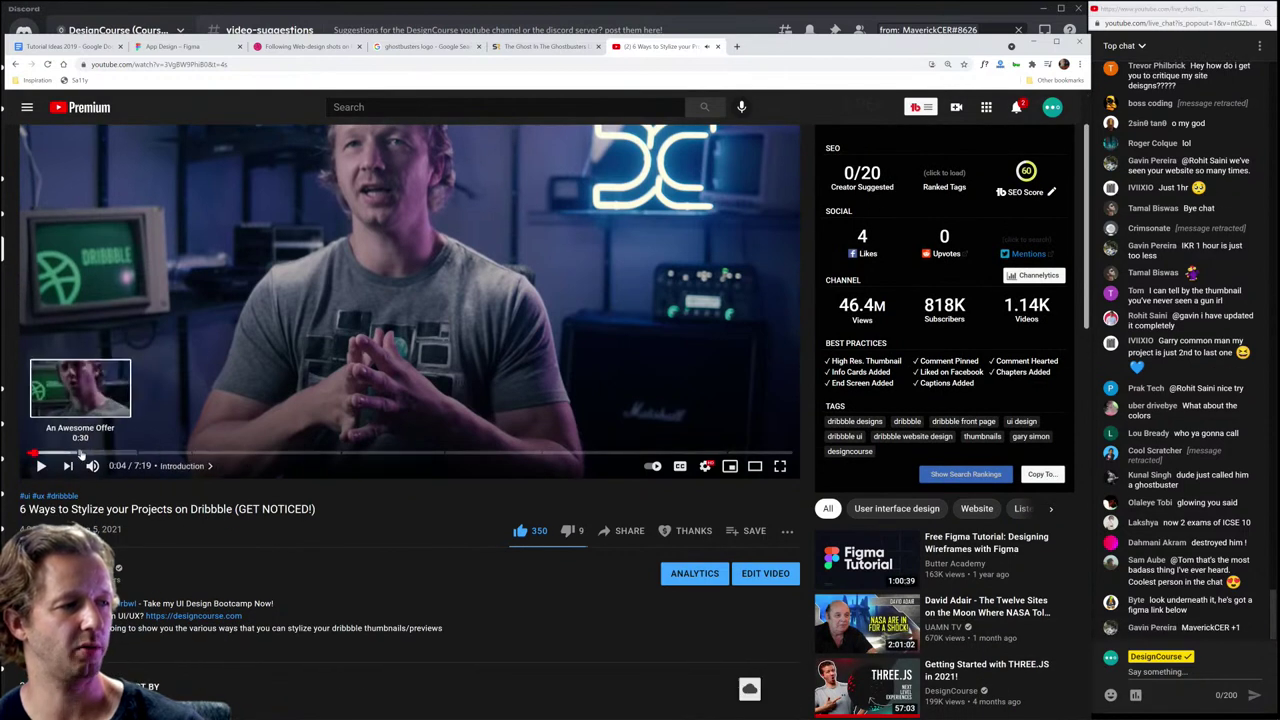
Step: Skip the video to The Plain Jane chapter at about 1:20 and view it full screen
{"action": "left_click", "coordinate": [170, 454]}
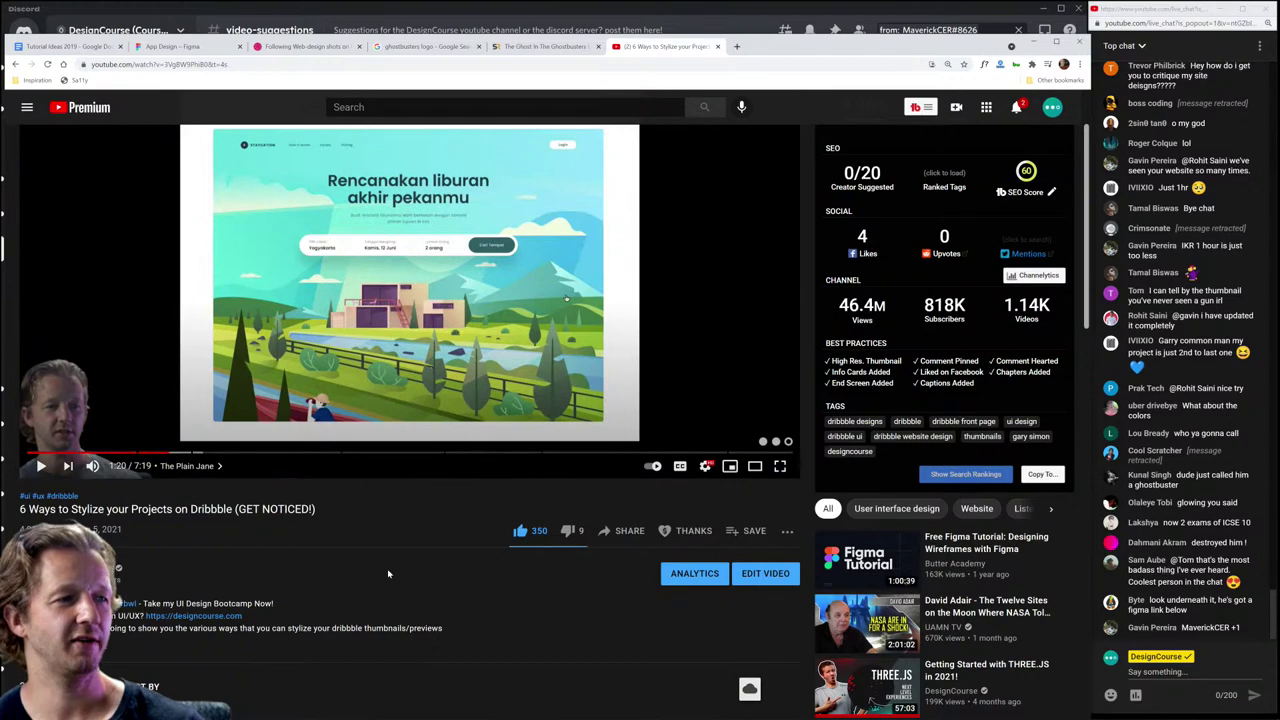
{"action": "scroll", "coordinate": [389, 574], "scroll_direction": "up", "scroll_amount": 1}
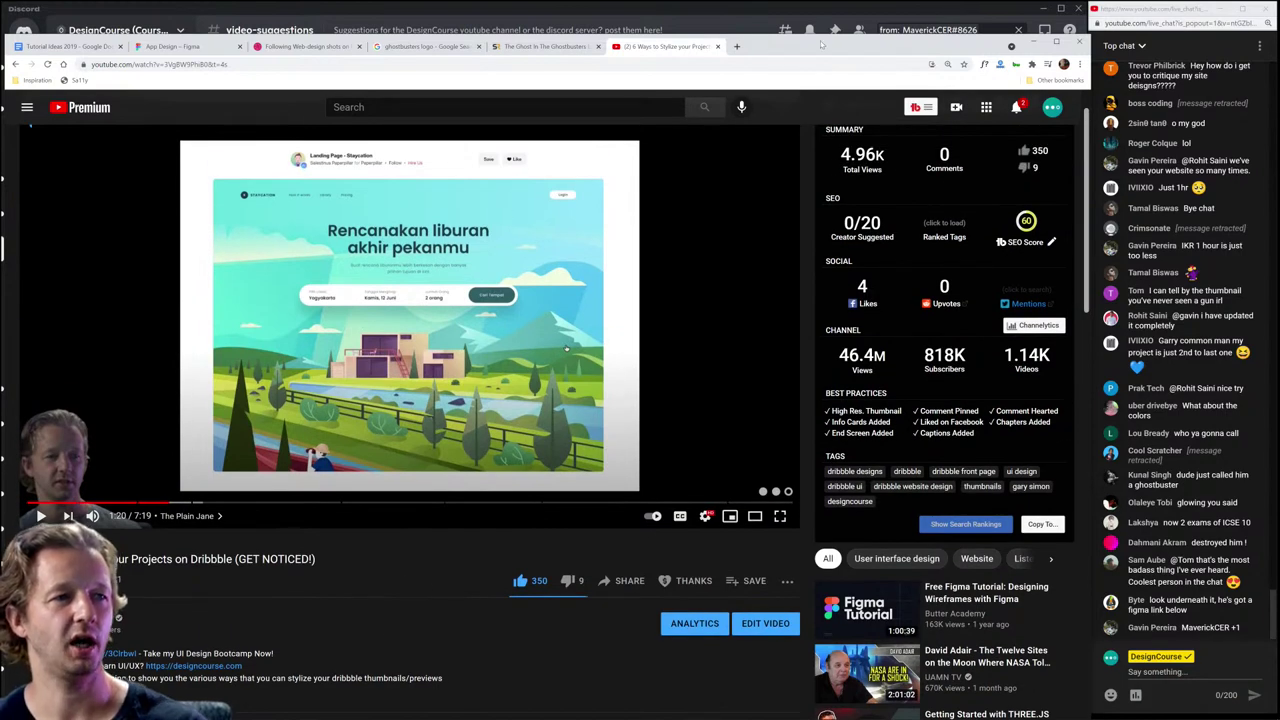
{"action": "left_click", "coordinate": [780, 515]}
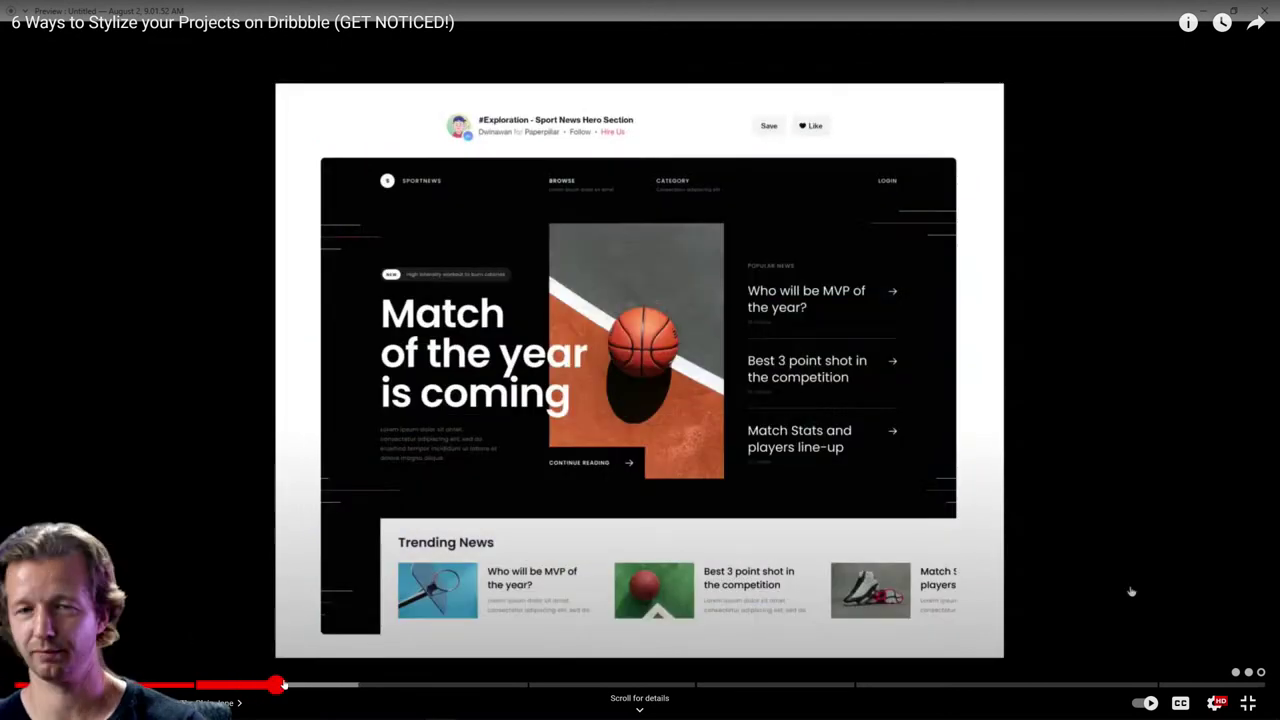
Step: Skip ahead to The White Space chapter and move among its examples, from the recruiting software page to the Grownow website project
{"action": "left_click", "coordinate": [288, 685]}
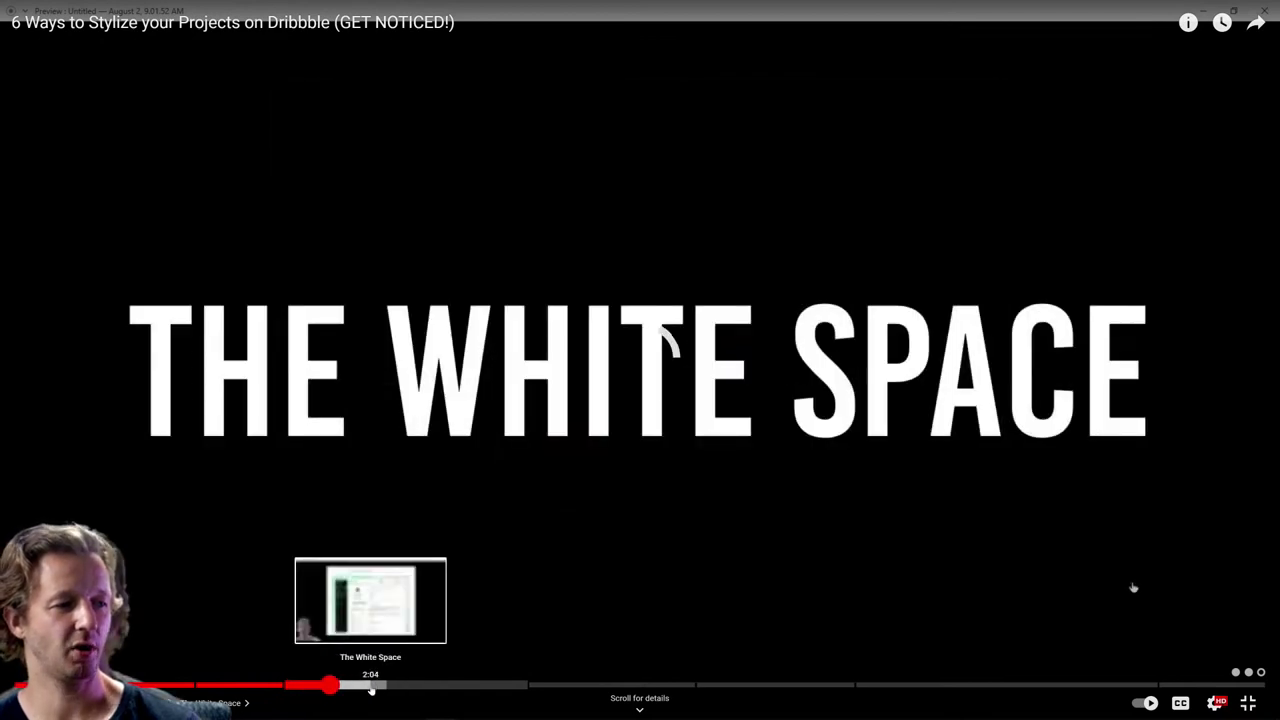
{"action": "left_click", "coordinate": [372, 685]}
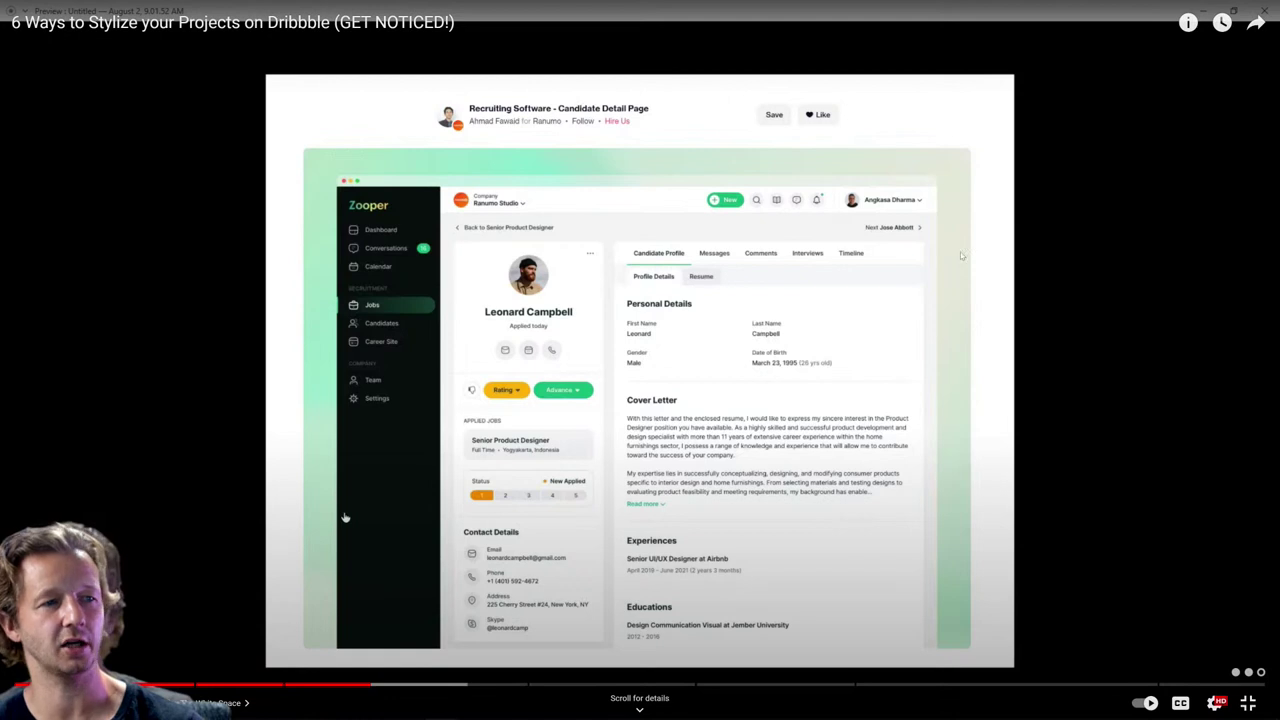
{"action": "left_click", "coordinate": [398, 685]}
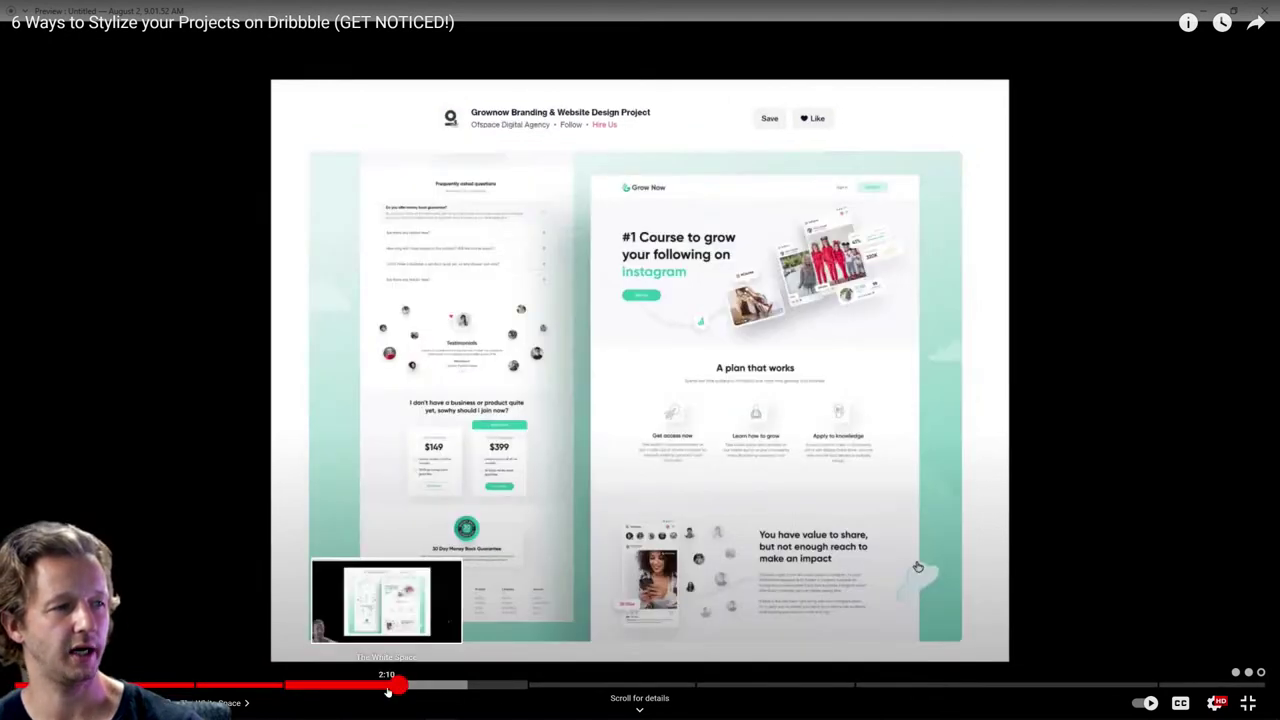
{"action": "left_click", "coordinate": [383, 686]}
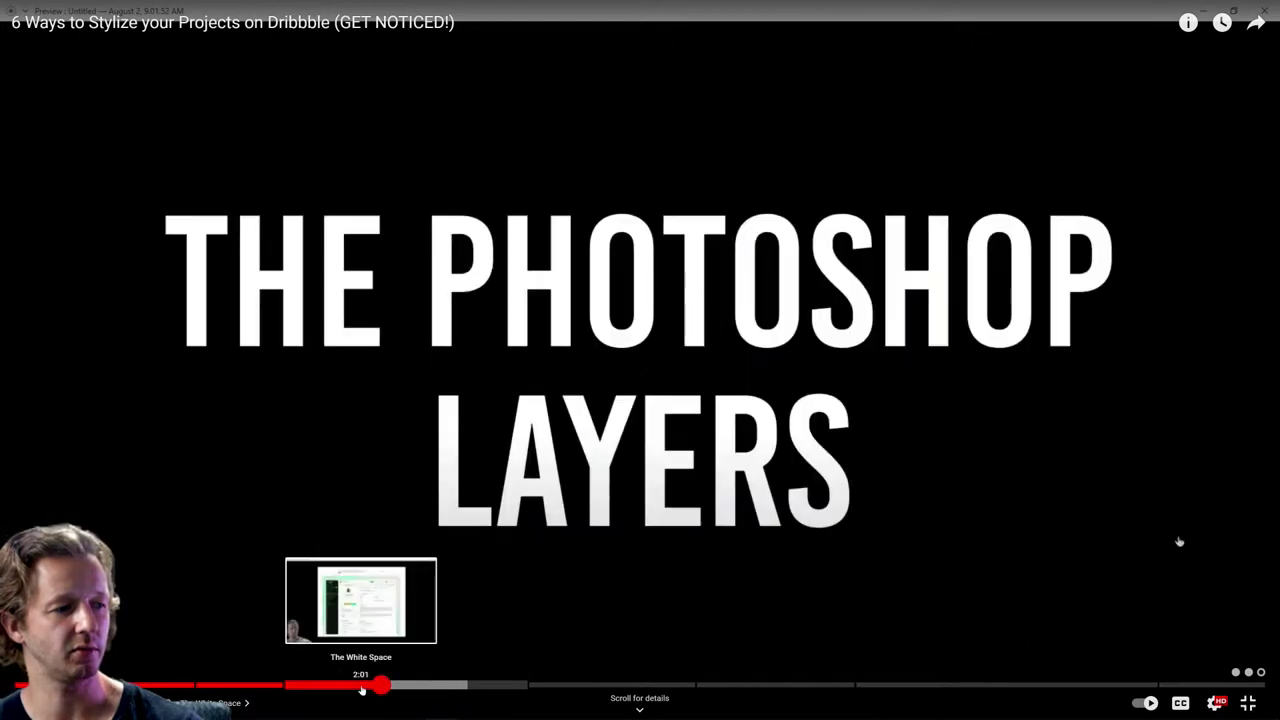
{"action": "left_click", "coordinate": [414, 686]}
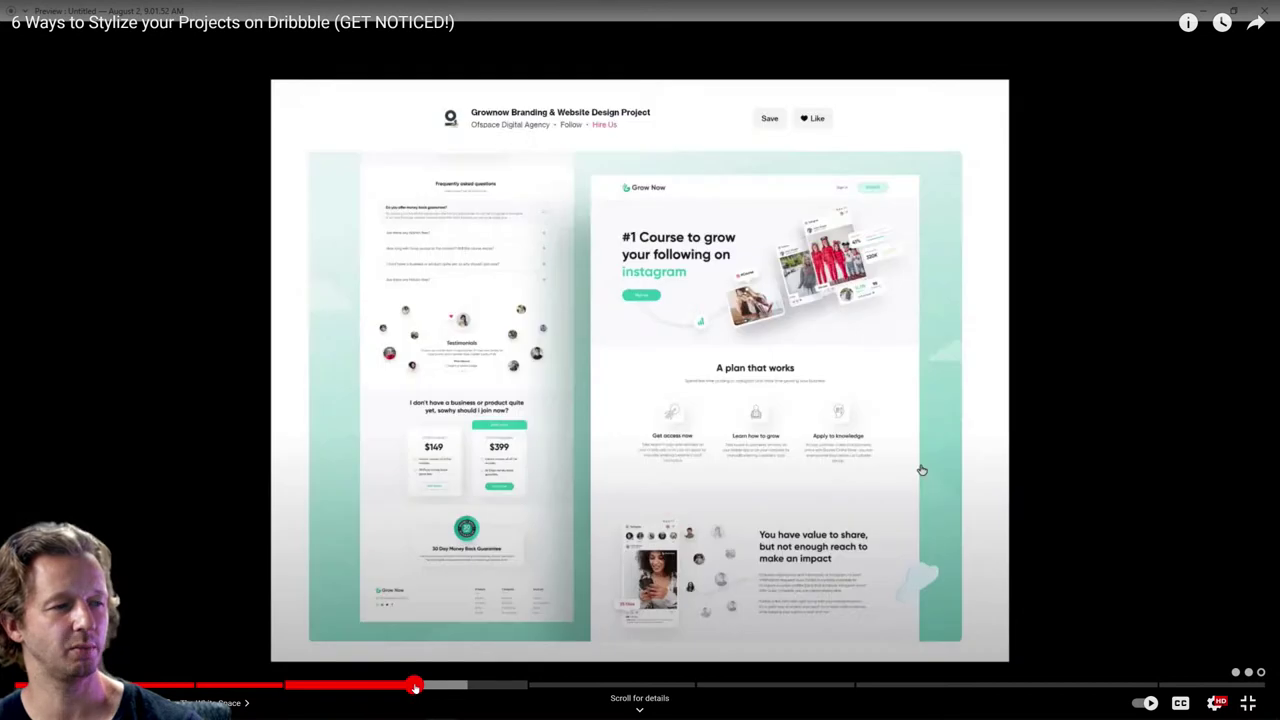
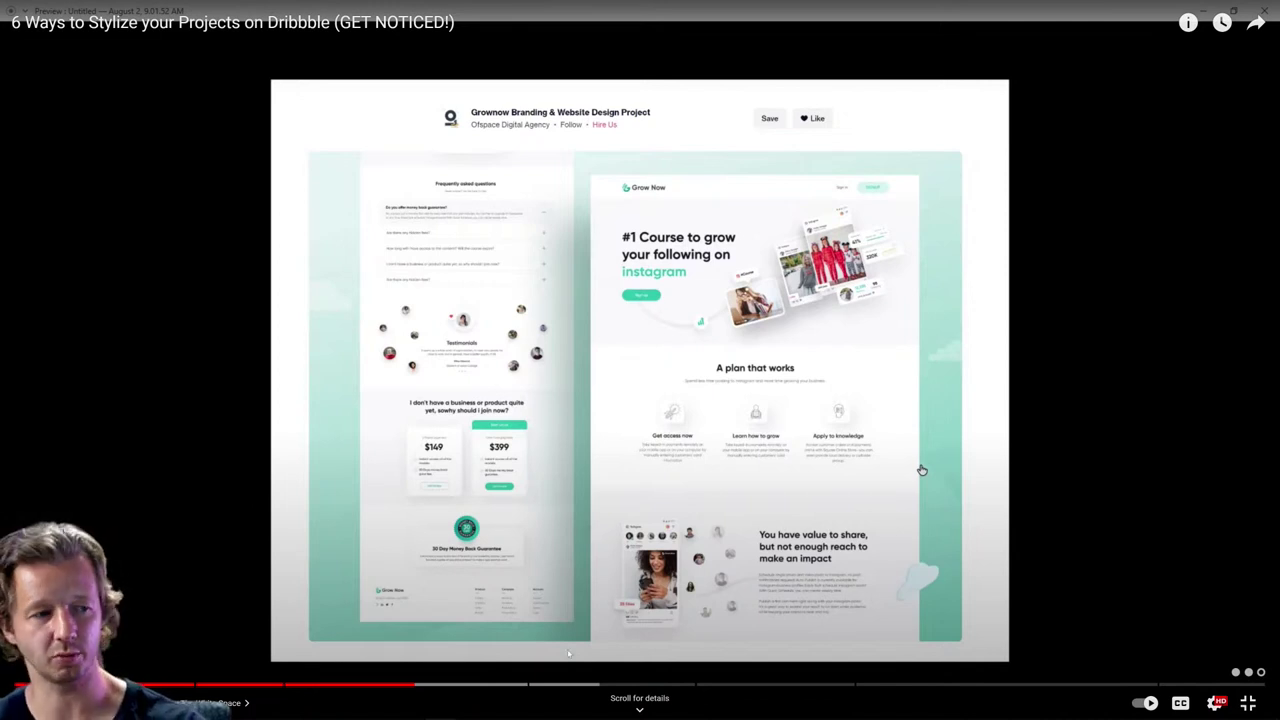
{"action": "left_click", "coordinate": [448, 686]}
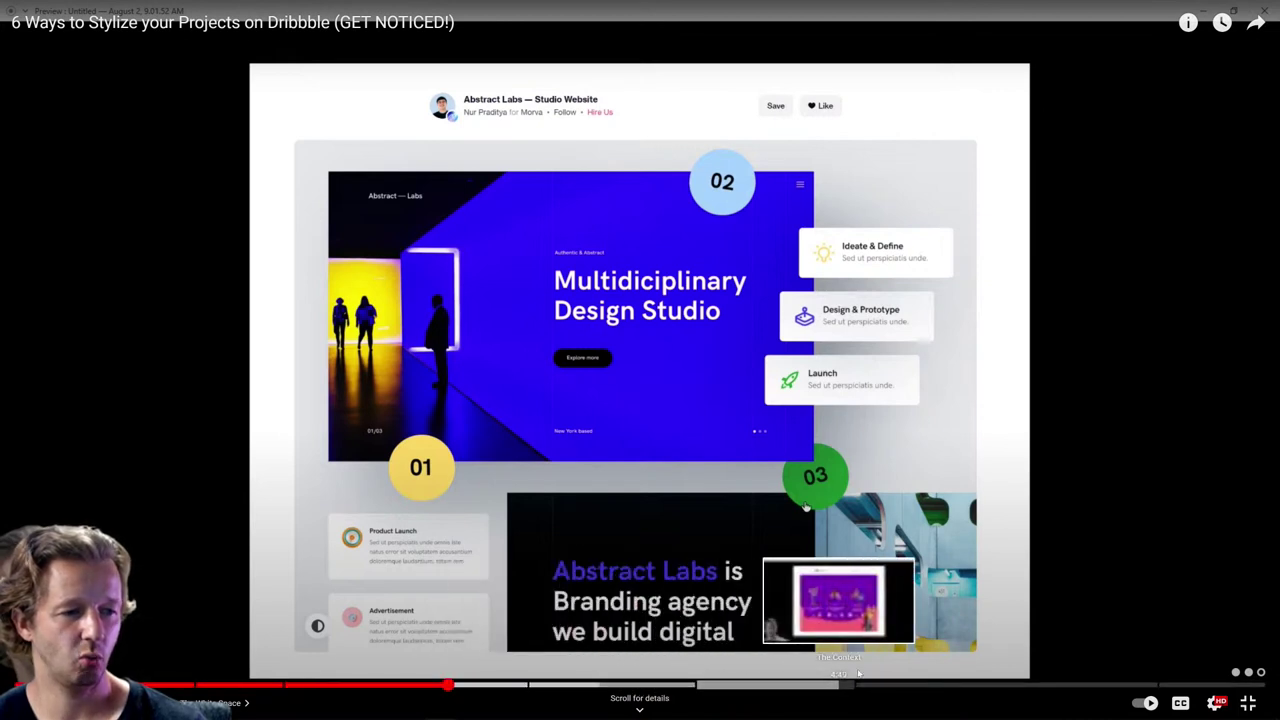
Step: Skip to The Tilt Shift chapter and show its Finnia, Yoine and MyDoma Studio examples
{"action": "left_click", "coordinate": [589, 676]}
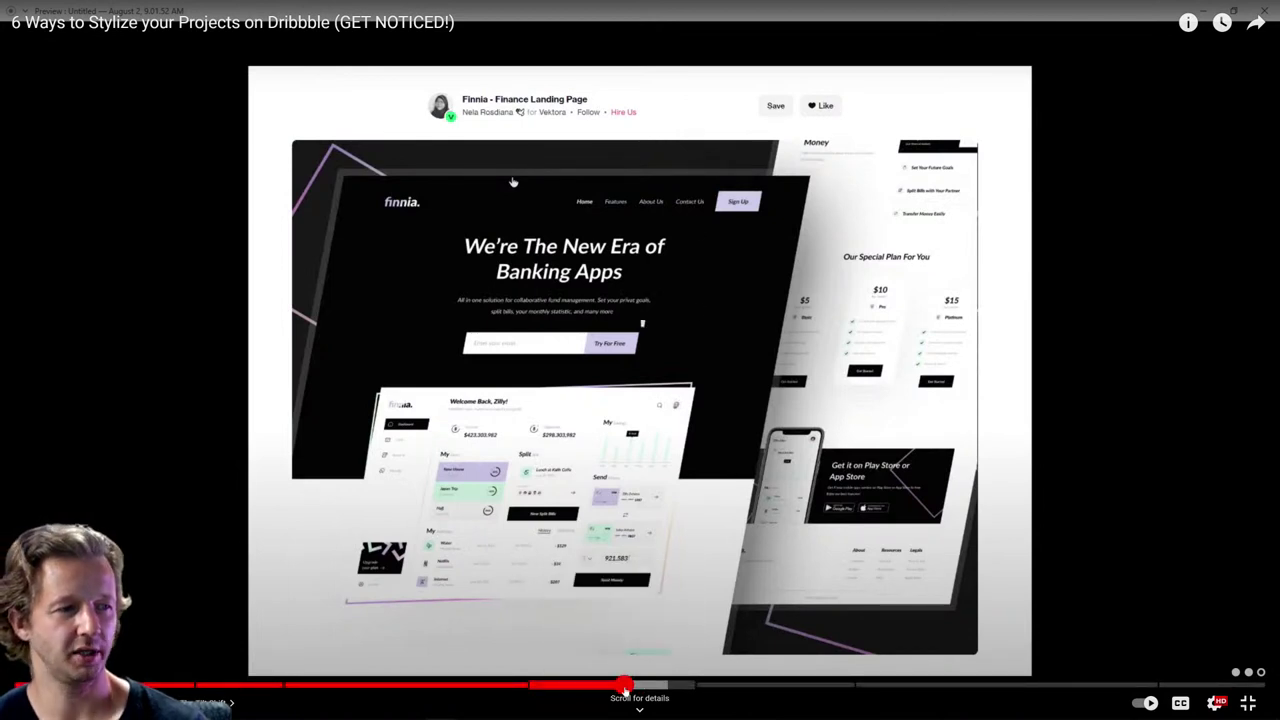
{"action": "left_click", "coordinate": [614, 688]}
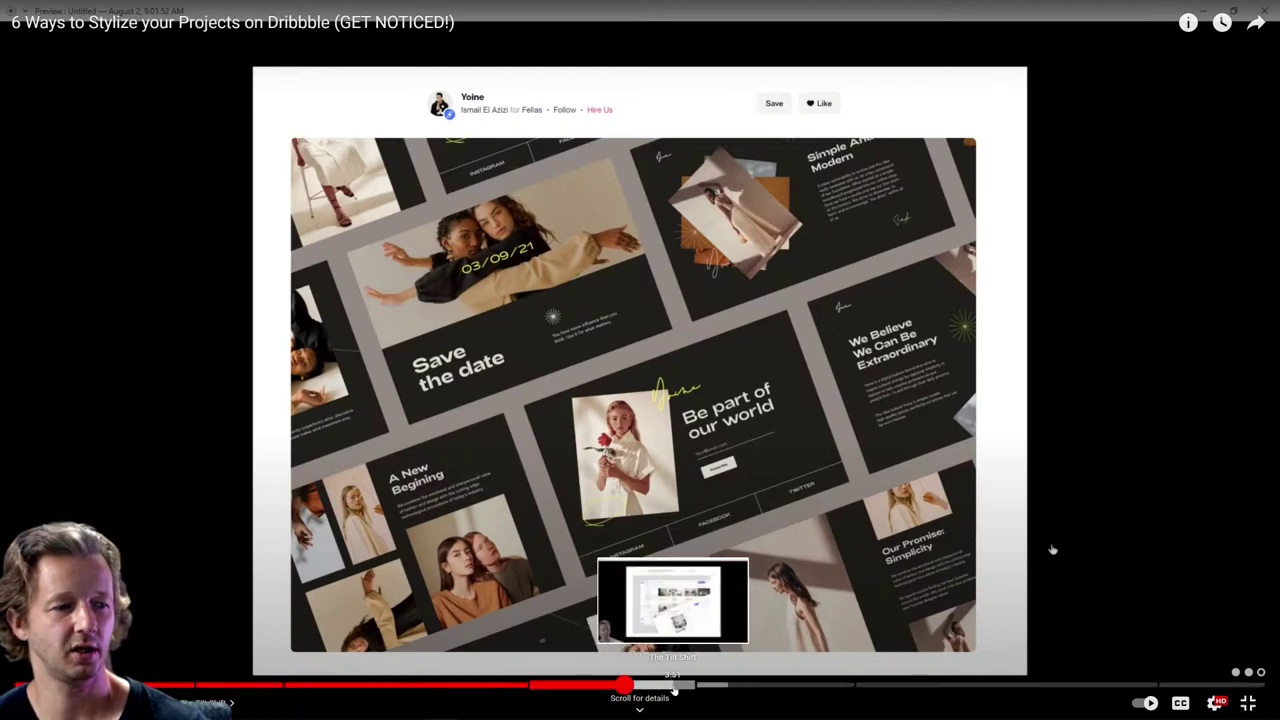
{"action": "left_click", "coordinate": [674, 687]}
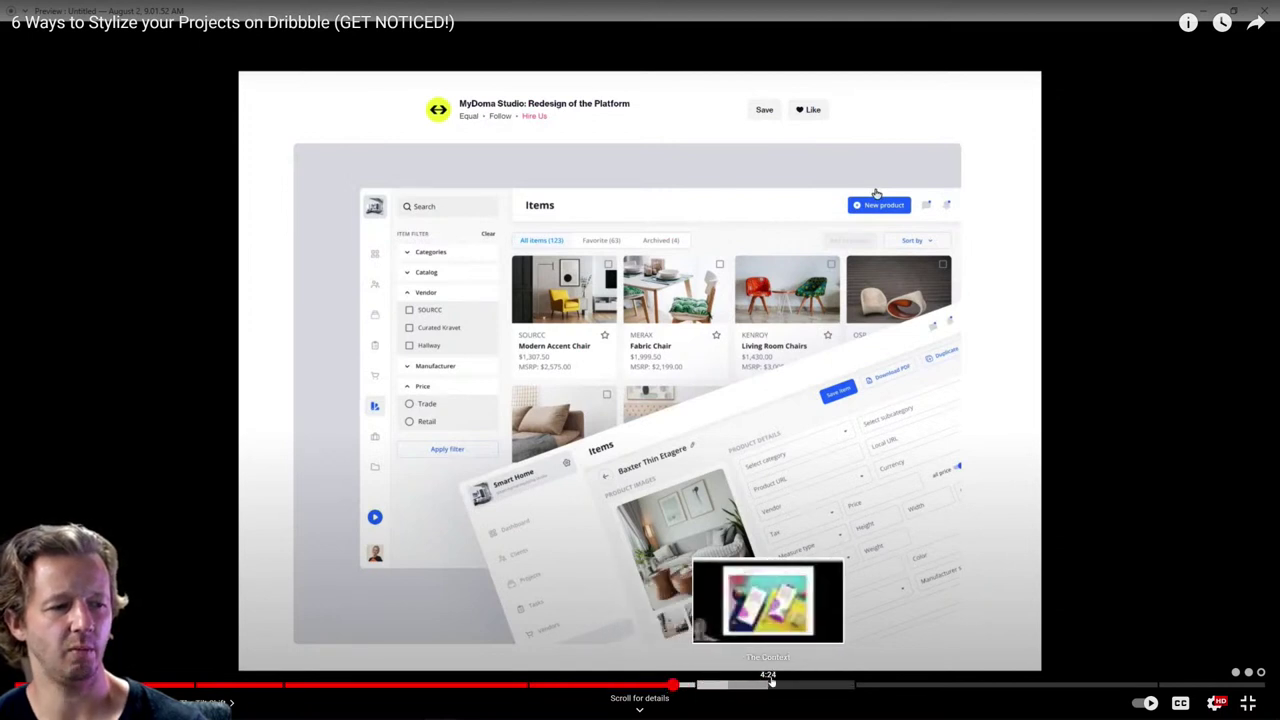
Step: Show examples from The Context and The Chaos chapters, including Booking Abus, Classi Mobile App and Jack Eichel NFT
{"action": "left_click", "coordinate": [806, 686]}
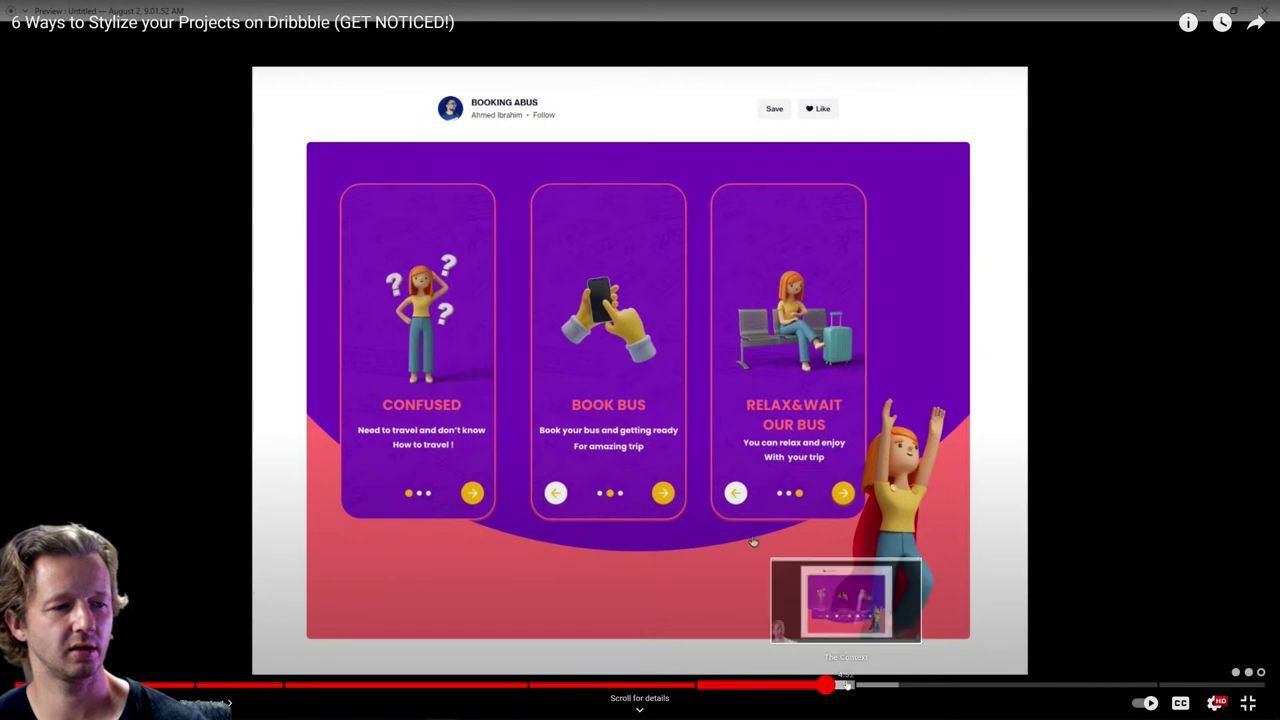
{"action": "left_click", "coordinate": [876, 685]}
{"action": "left_click_drag", "start_coordinate": [924, 681], "coordinate": [1008, 686]}
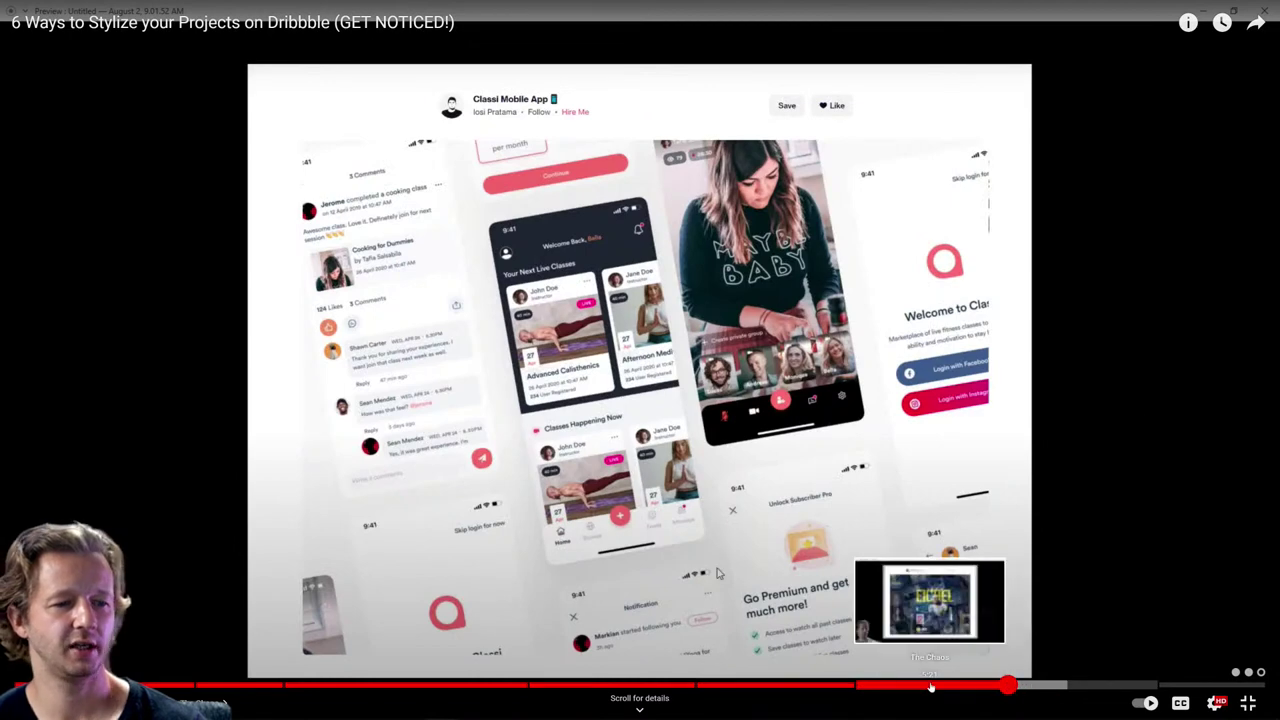
{"action": "left_click", "coordinate": [930, 687]}
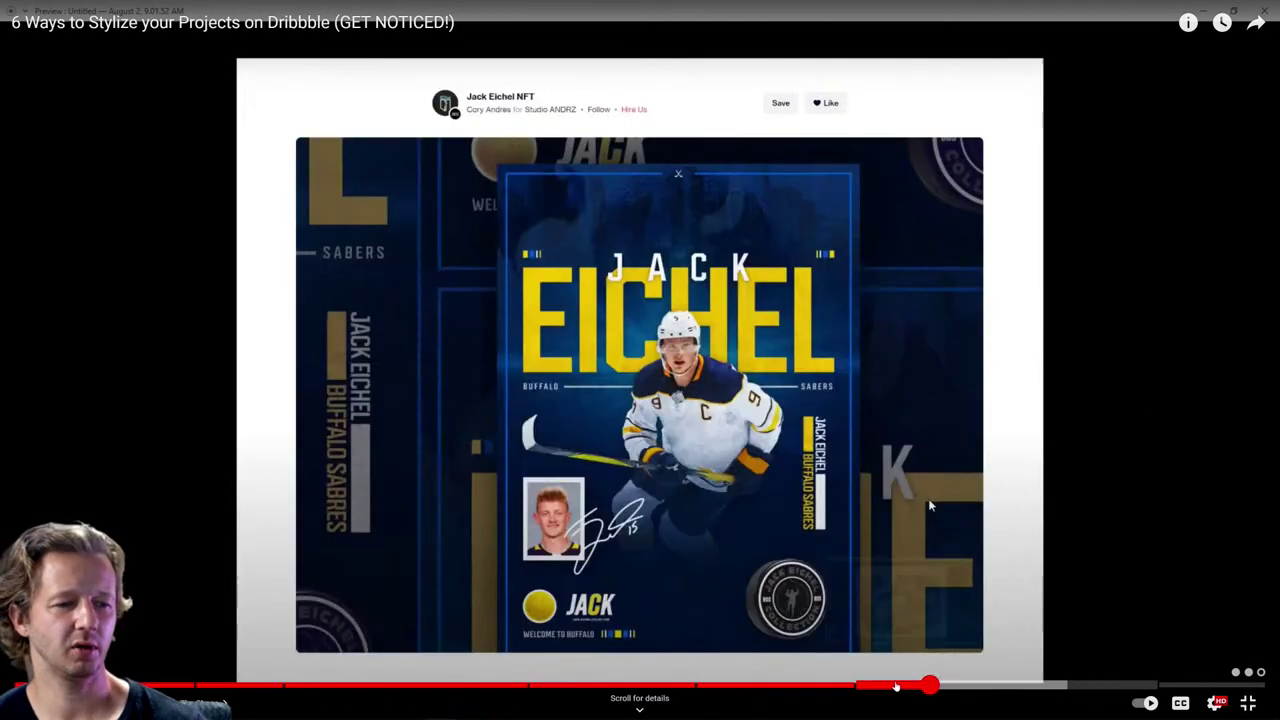
Step: Go back through The Tilt Shift chapter to the liquid coin example in The White Space, and leave full screen
{"action": "left_click", "coordinate": [817, 686]}
{"action": "left_click_drag", "start_coordinate": [747, 687], "coordinate": [565, 688]}
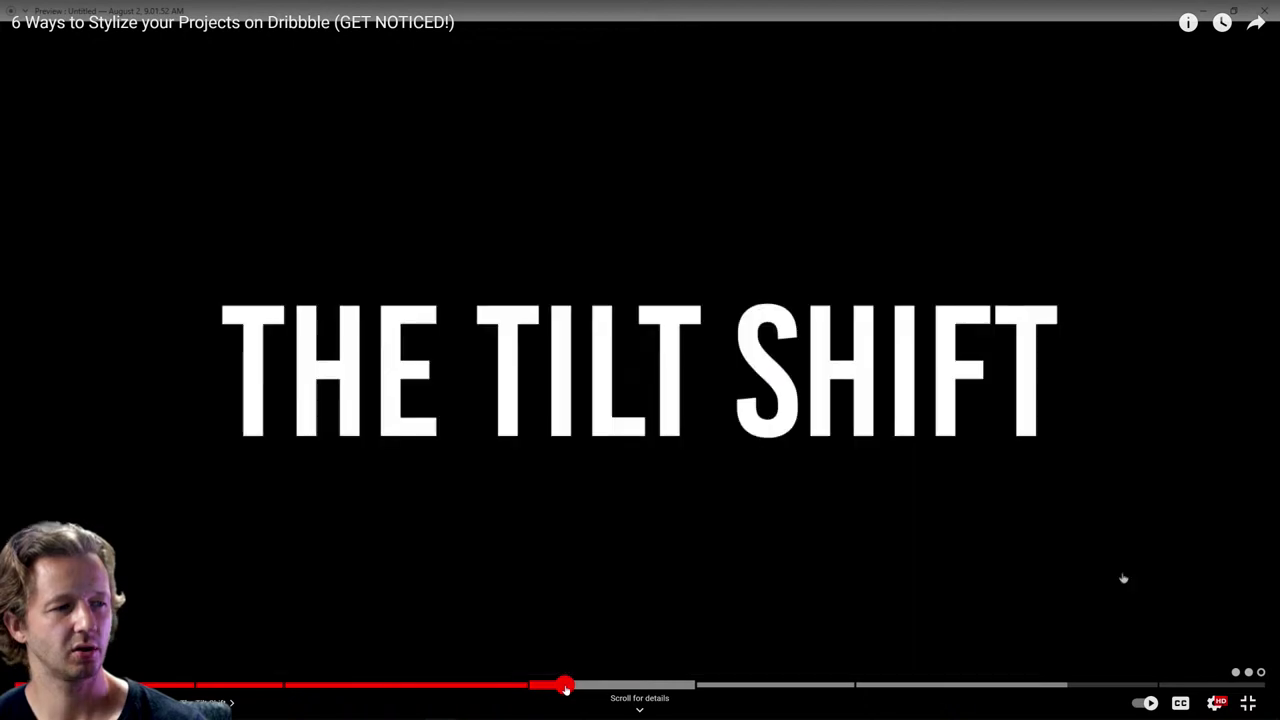
{"action": "left_click", "coordinate": [484, 687]}
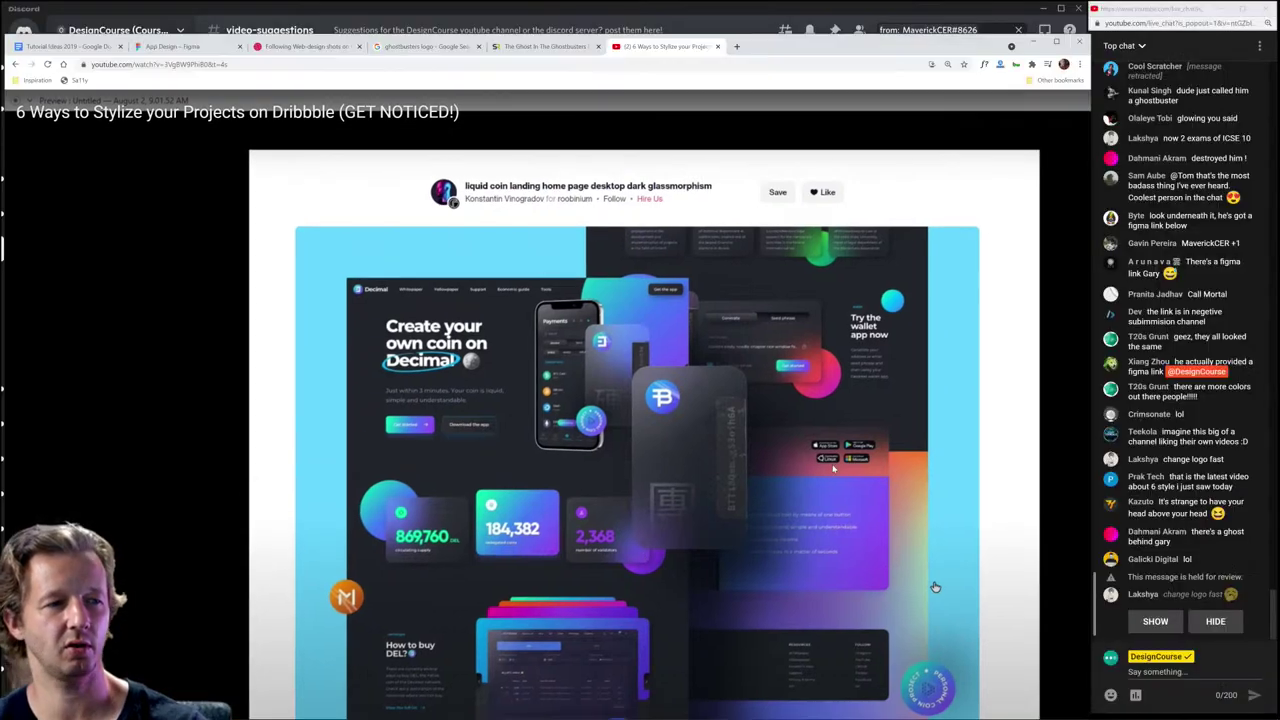
{"action": "left_click", "coordinate": [640, 16]}
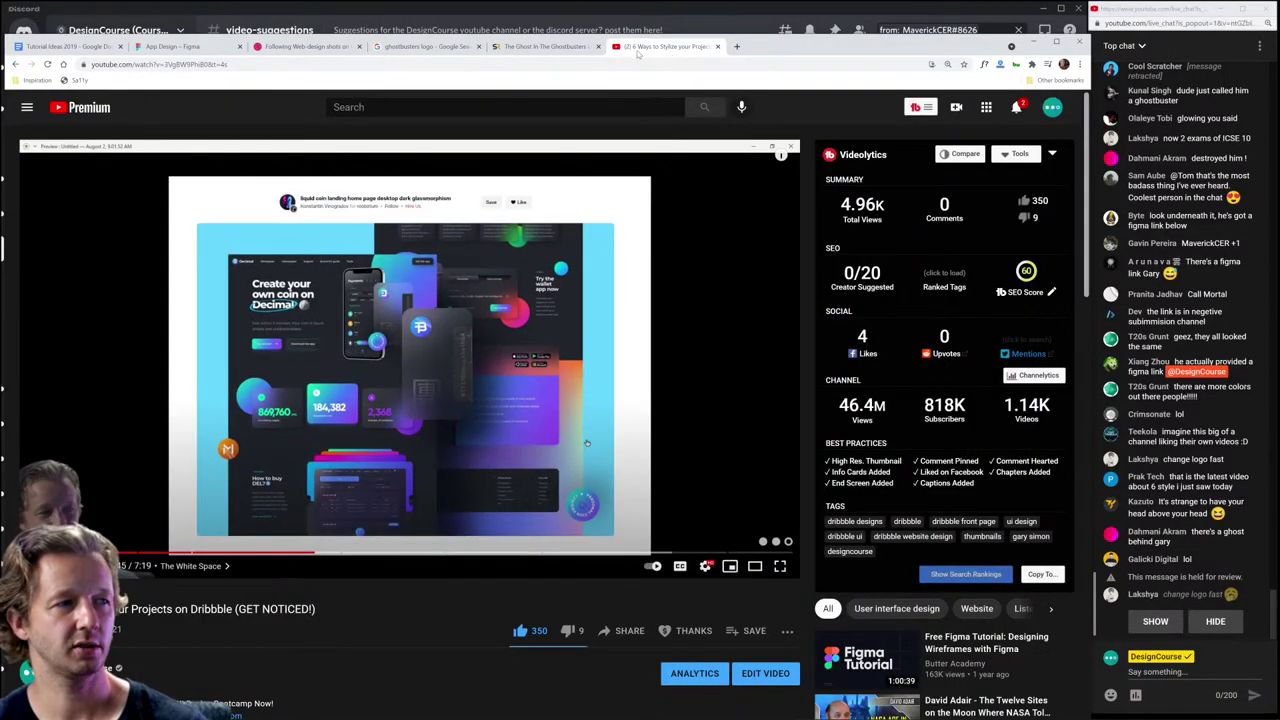
Step: Switch to Discord and read through the video-suggestions channel, from the July posts down to the cover art request
{"action": "left_click", "coordinate": [178, 47]}
{"action": "left_click", "coordinate": [600, 30]}
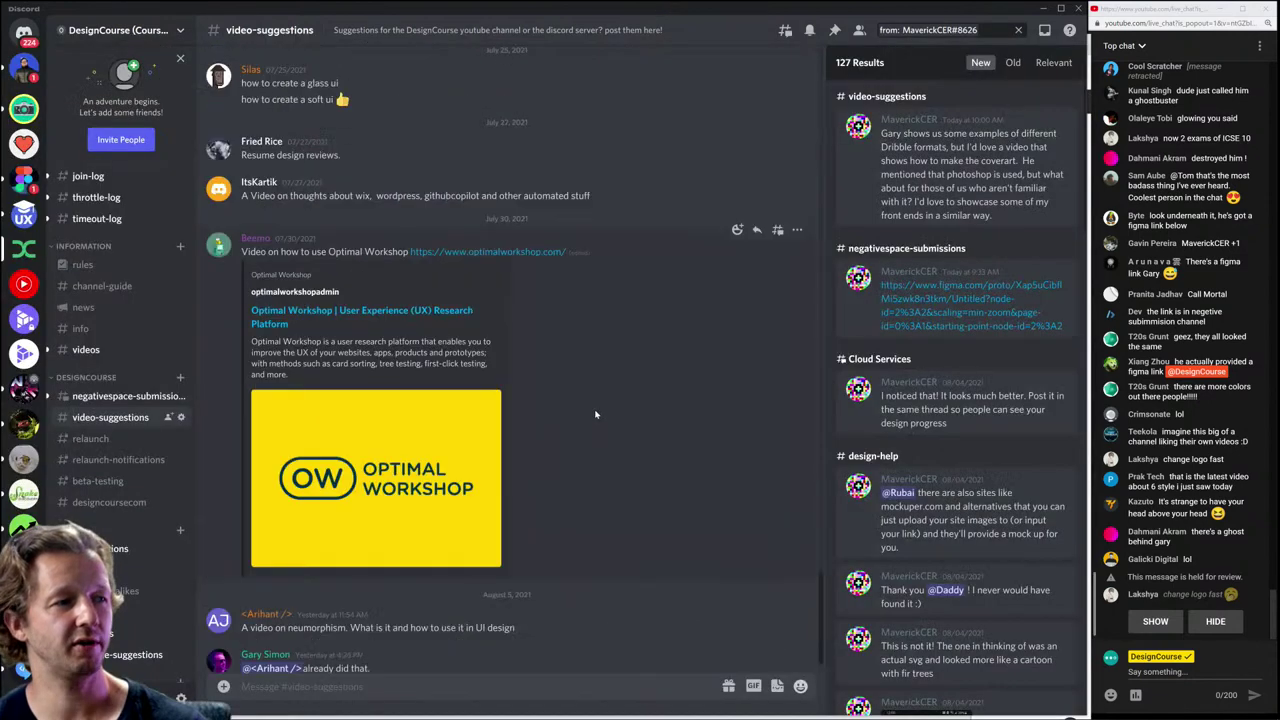
{"action": "scroll", "coordinate": [595, 414], "scroll_direction": "up", "scroll_amount": 7}
{"action": "scroll", "coordinate": [596, 414], "scroll_direction": "down", "scroll_amount": 2}
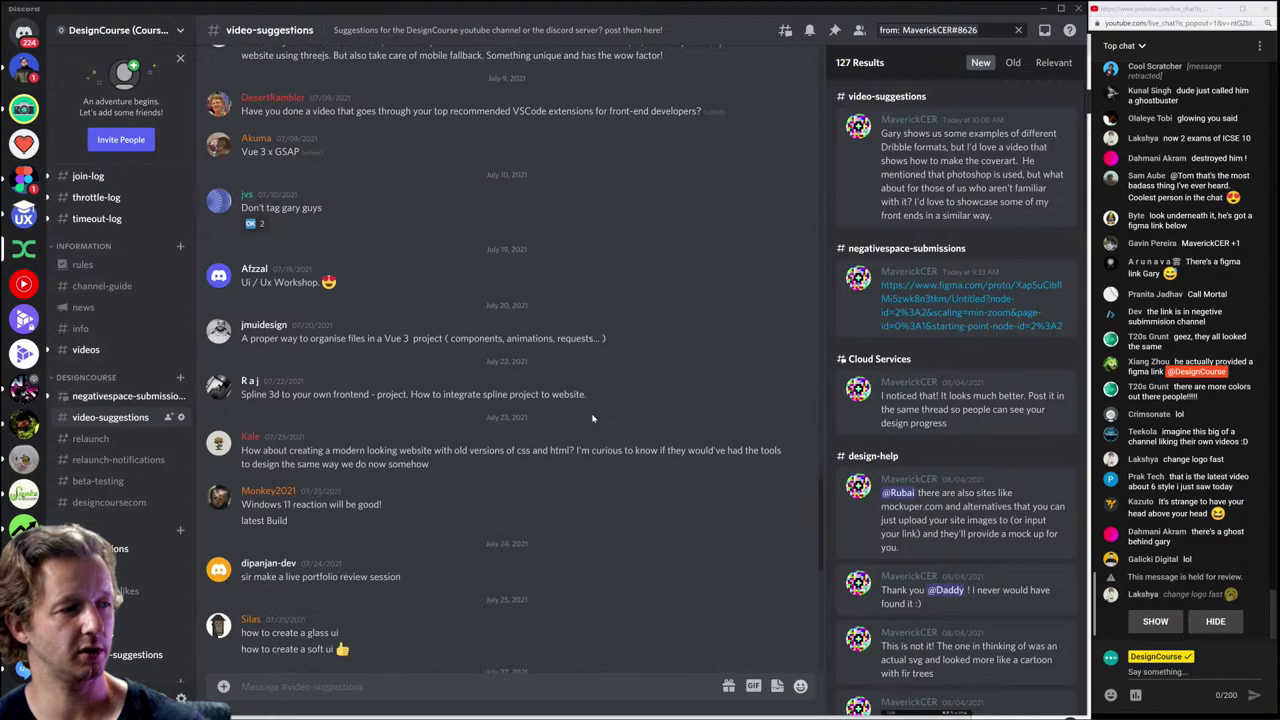
{"action": "scroll", "coordinate": [592, 418], "scroll_direction": "up", "scroll_amount": 2}
{"action": "scroll", "coordinate": [526, 450], "scroll_direction": "down", "scroll_amount": 6}
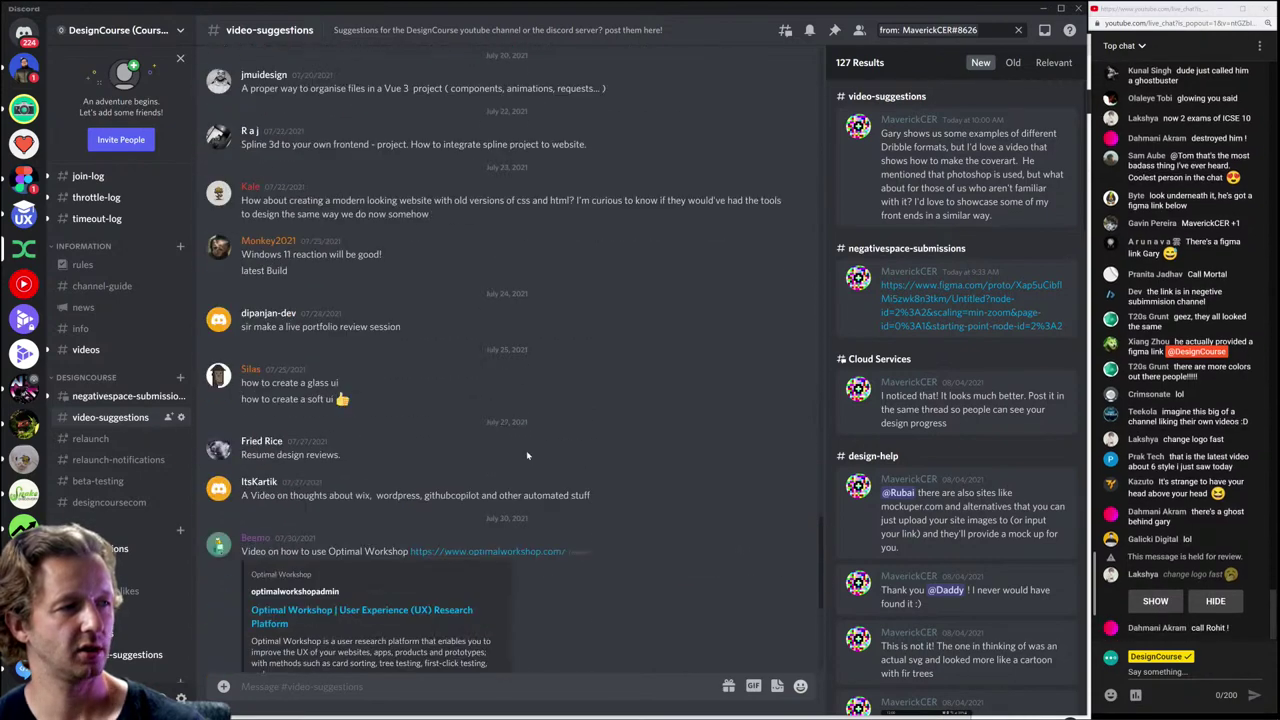
{"action": "scroll", "coordinate": [526, 455], "scroll_direction": "down", "scroll_amount": 2}
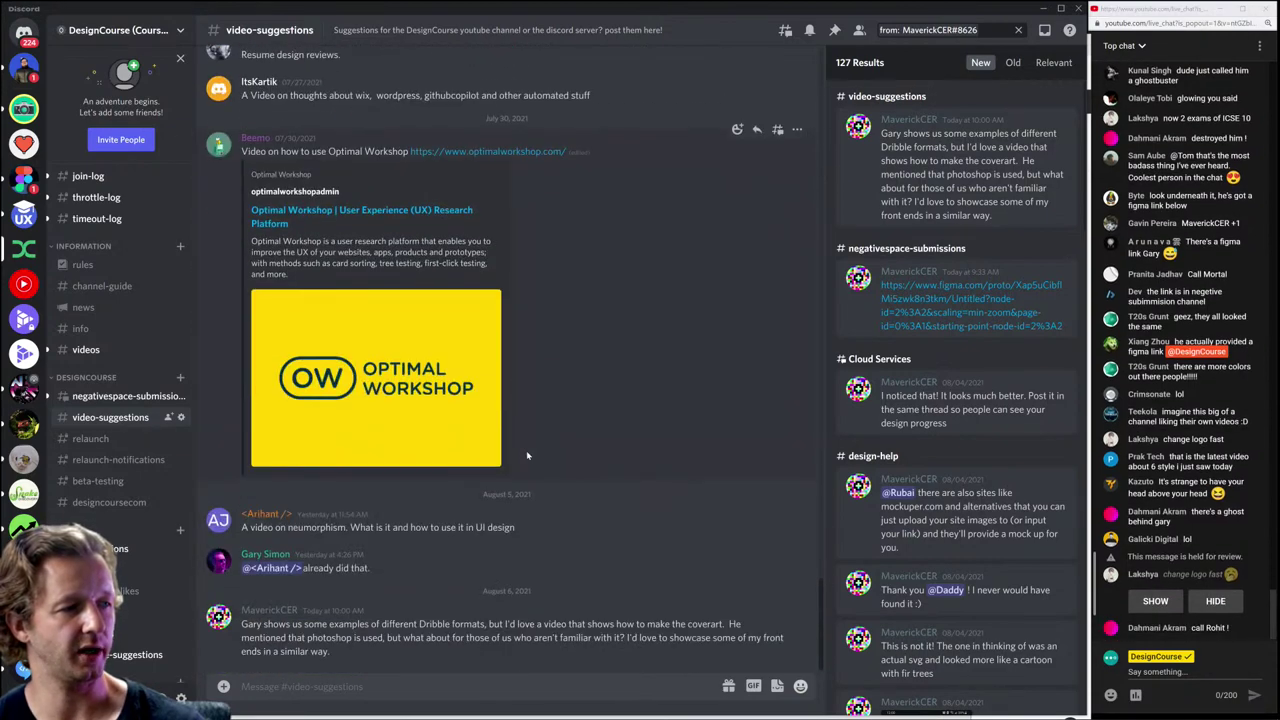
Step: In negativespace-submissions, find the first submission below the SUBMIT BELOW message and open its skrypt.nl link
{"action": "left_click", "coordinate": [106, 400]}
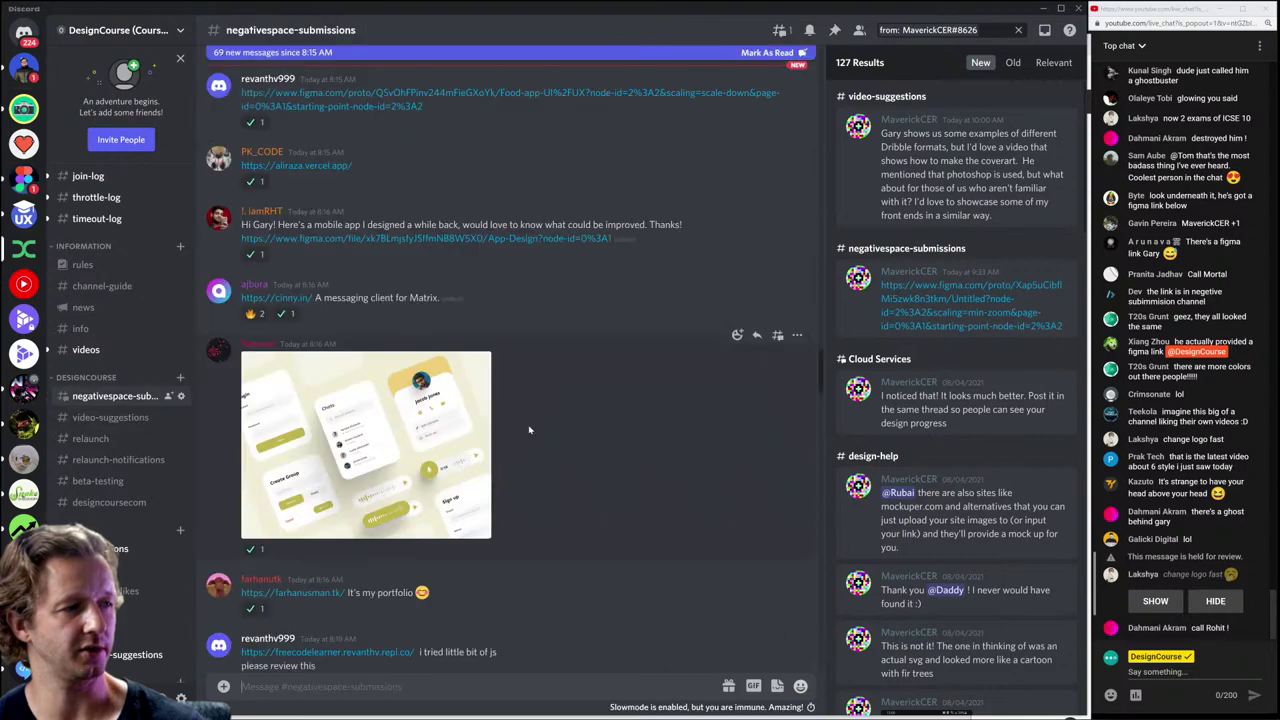
{"action": "scroll", "coordinate": [590, 481], "scroll_direction": "up", "scroll_amount": 10}
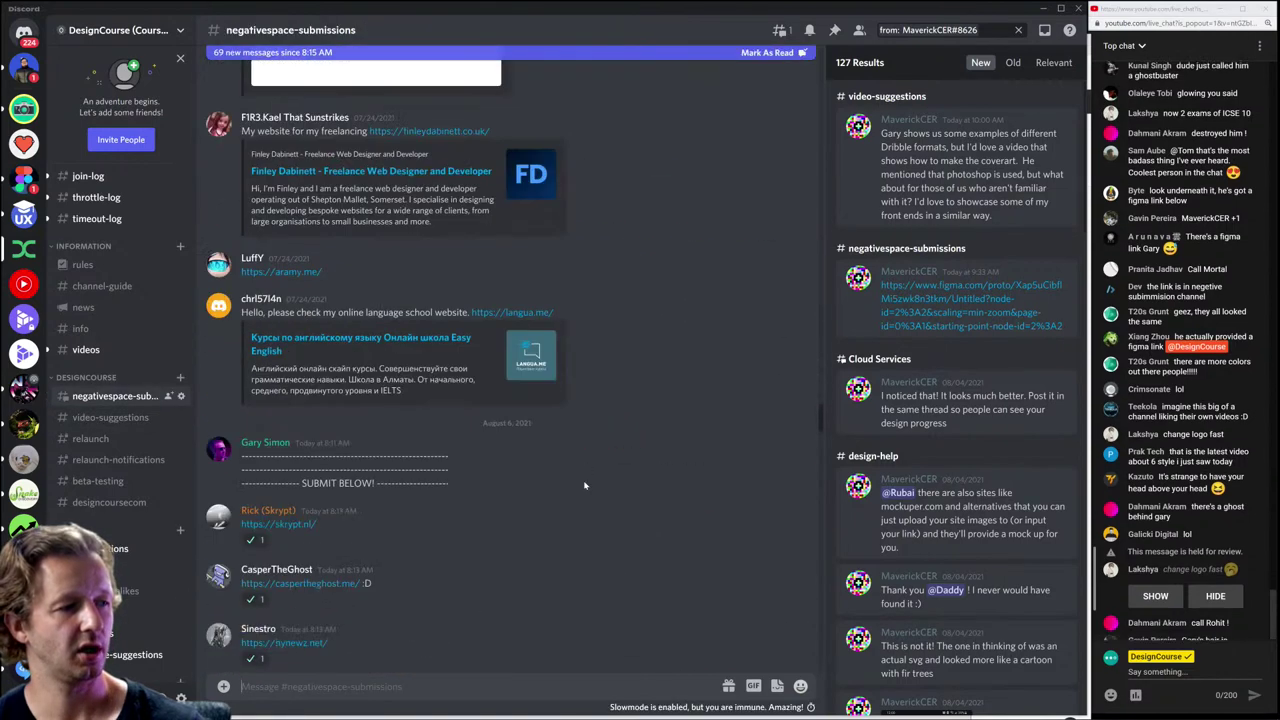
{"action": "left_click", "coordinate": [296, 481]}
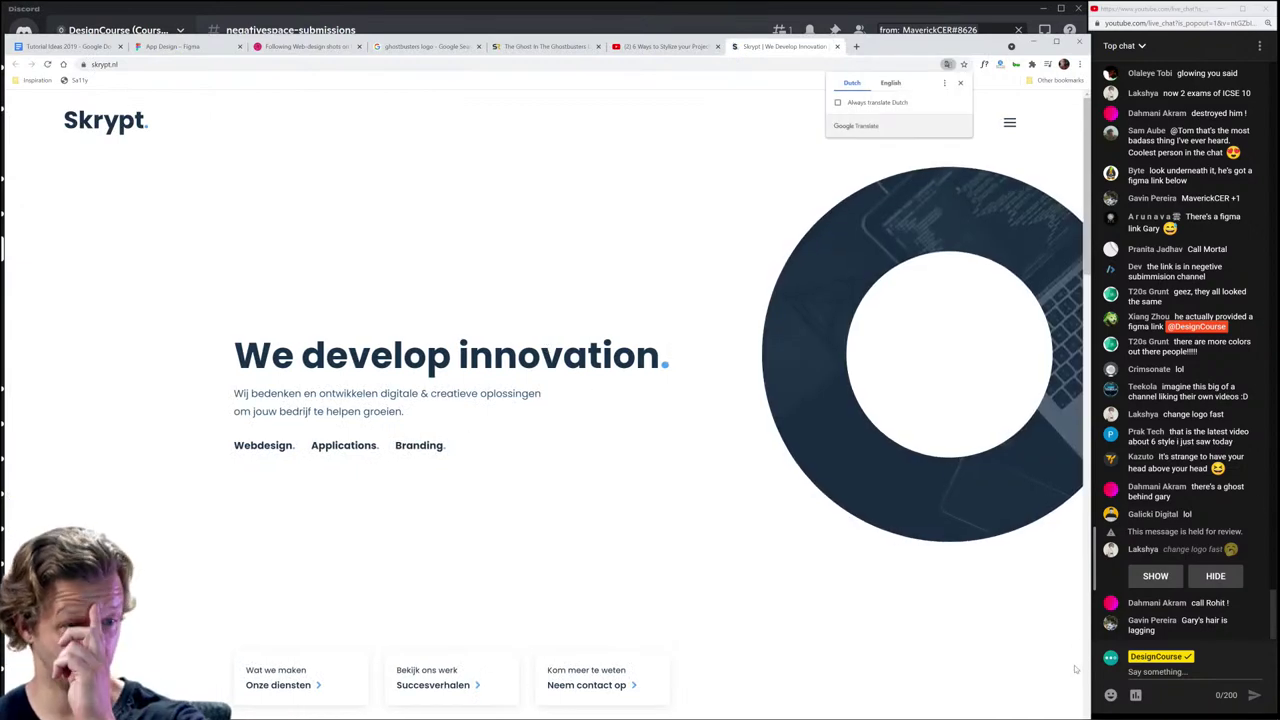
Step: Look over the Skrypt homepage from the hero to the Cases section and return to the hero
{"action": "scroll", "coordinate": [928, 560], "scroll_direction": "down", "scroll_amount": 5}
{"action": "scroll", "coordinate": [928, 560], "scroll_direction": "down", "scroll_amount": 5}
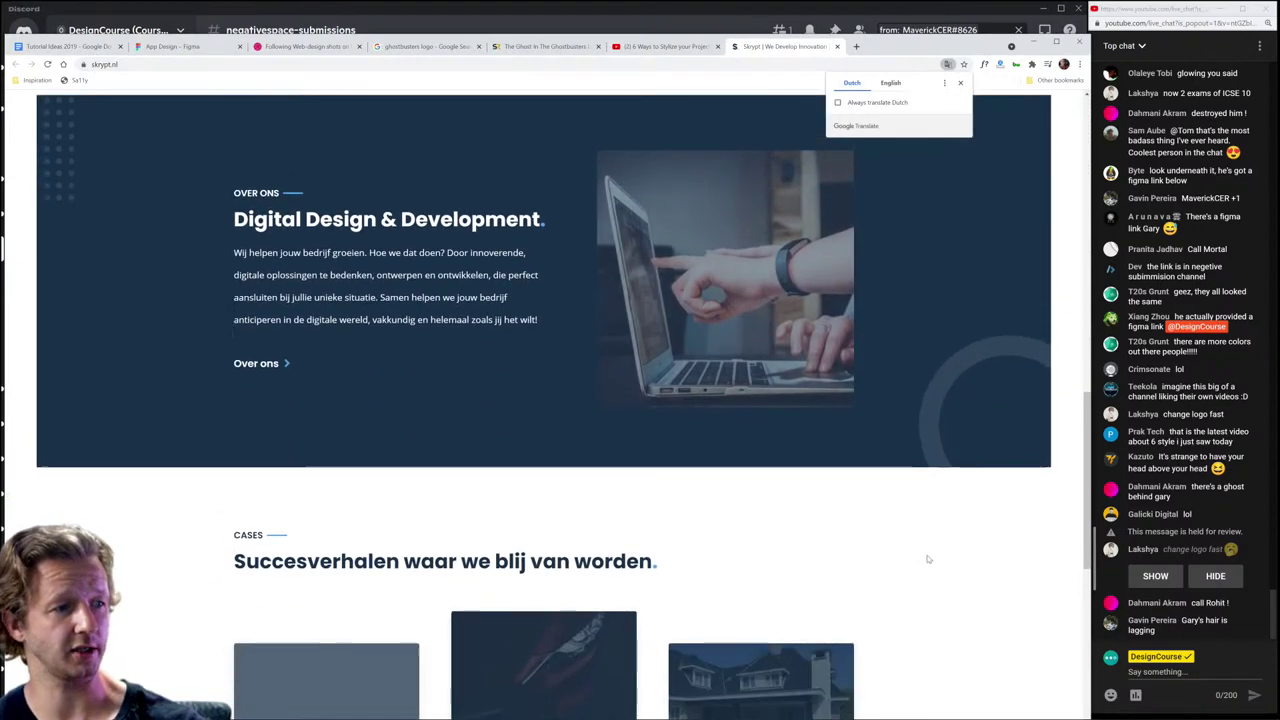
{"action": "scroll", "coordinate": [928, 560], "scroll_direction": "up", "scroll_amount": 7}
{"action": "scroll", "coordinate": [928, 560], "scroll_direction": "up", "scroll_amount": 5}
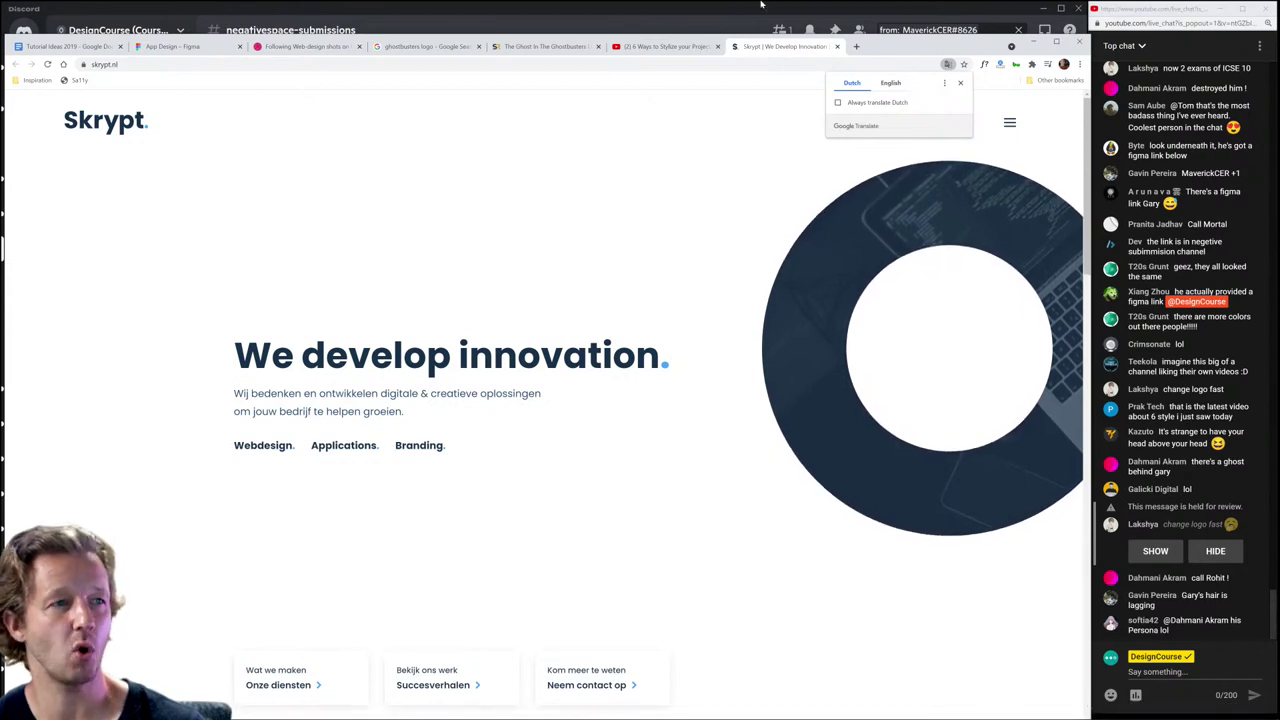
Step: Dismiss the translation offer, shrink the browser window and take a screenshot of the Skrypt hero area
{"action": "left_click", "coordinate": [893, 33]}
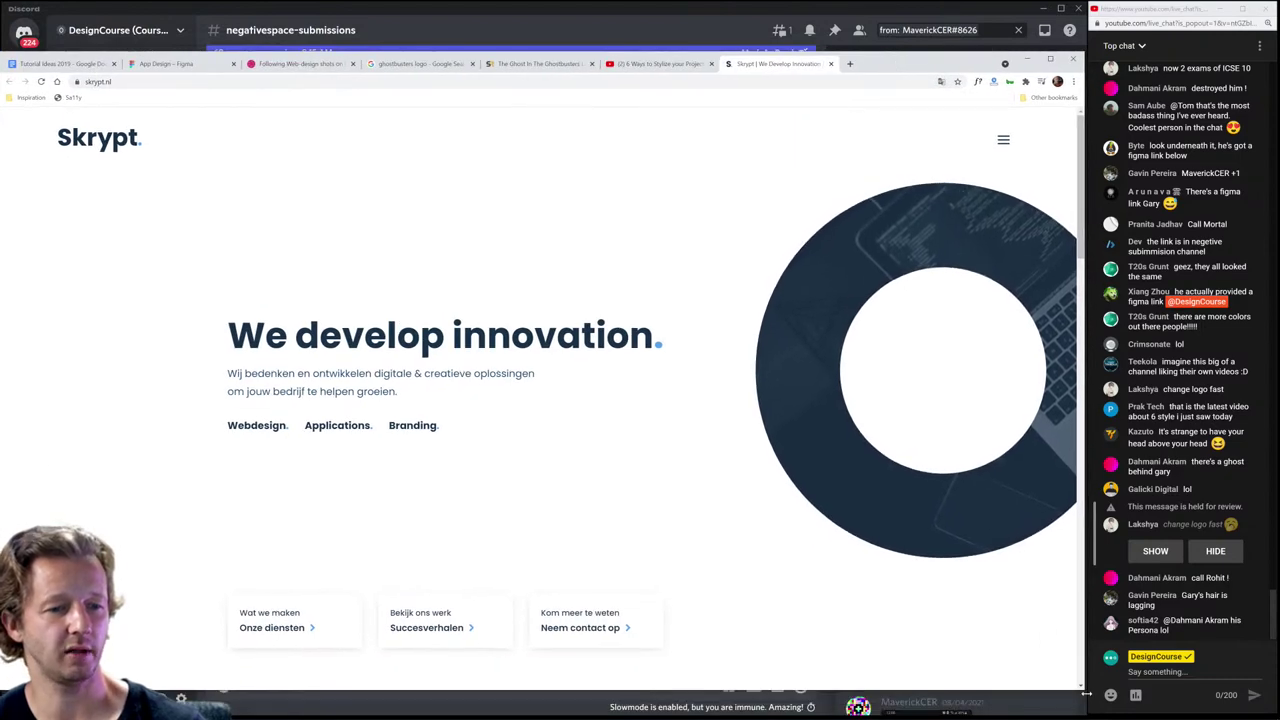
{"action": "left_click_drag", "start_coordinate": [1084, 699], "coordinate": [750, 617]}
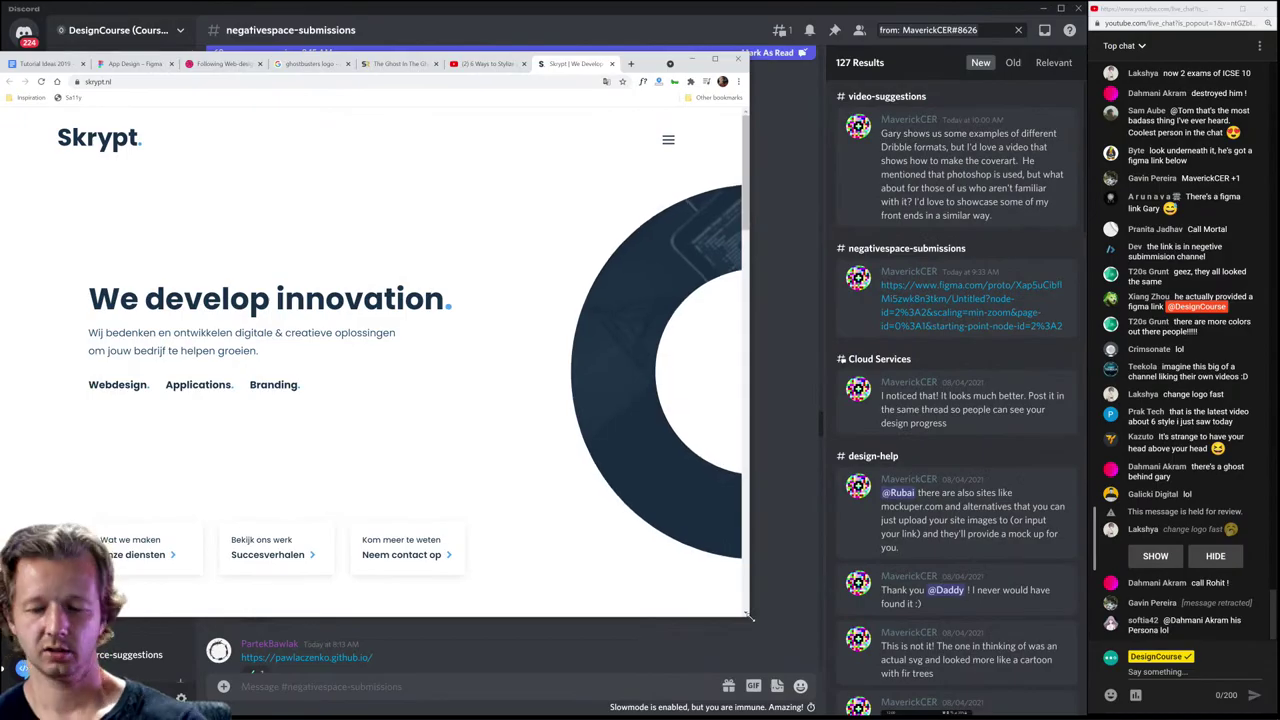
{"action": "key", "text": "Print"}
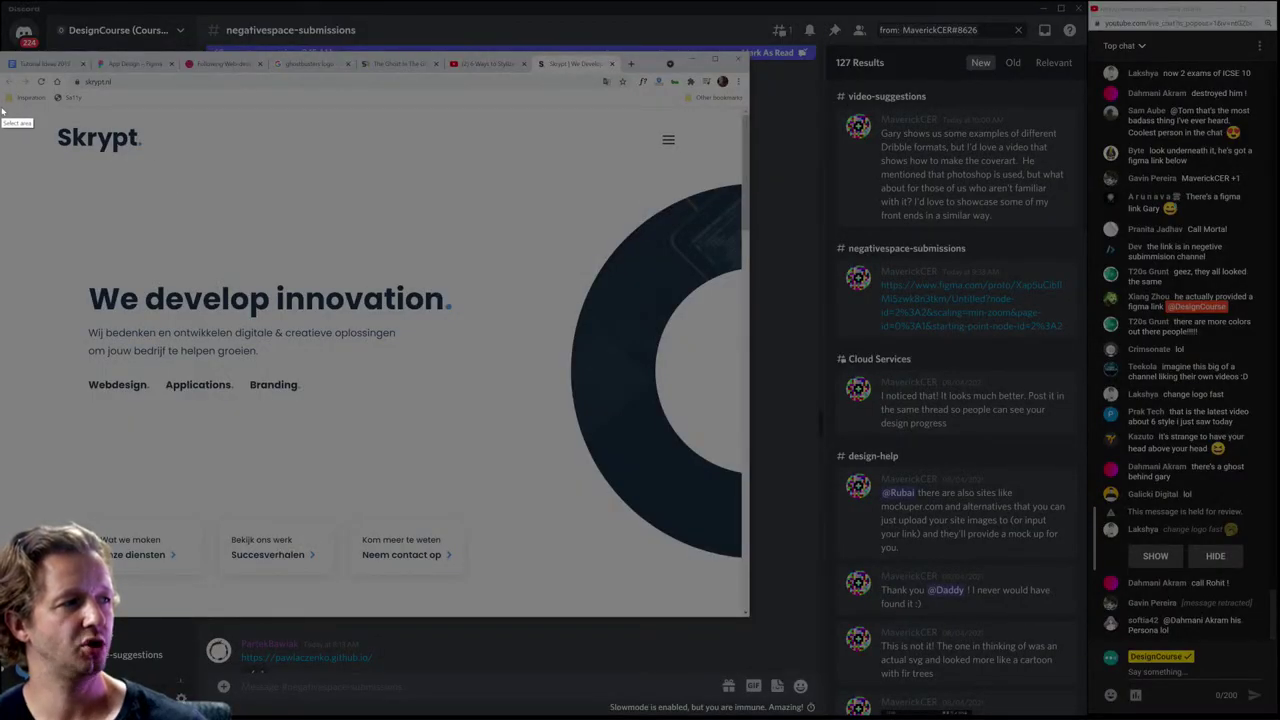
{"action": "left_click_drag", "start_coordinate": [2, 108], "coordinate": [744, 616]}
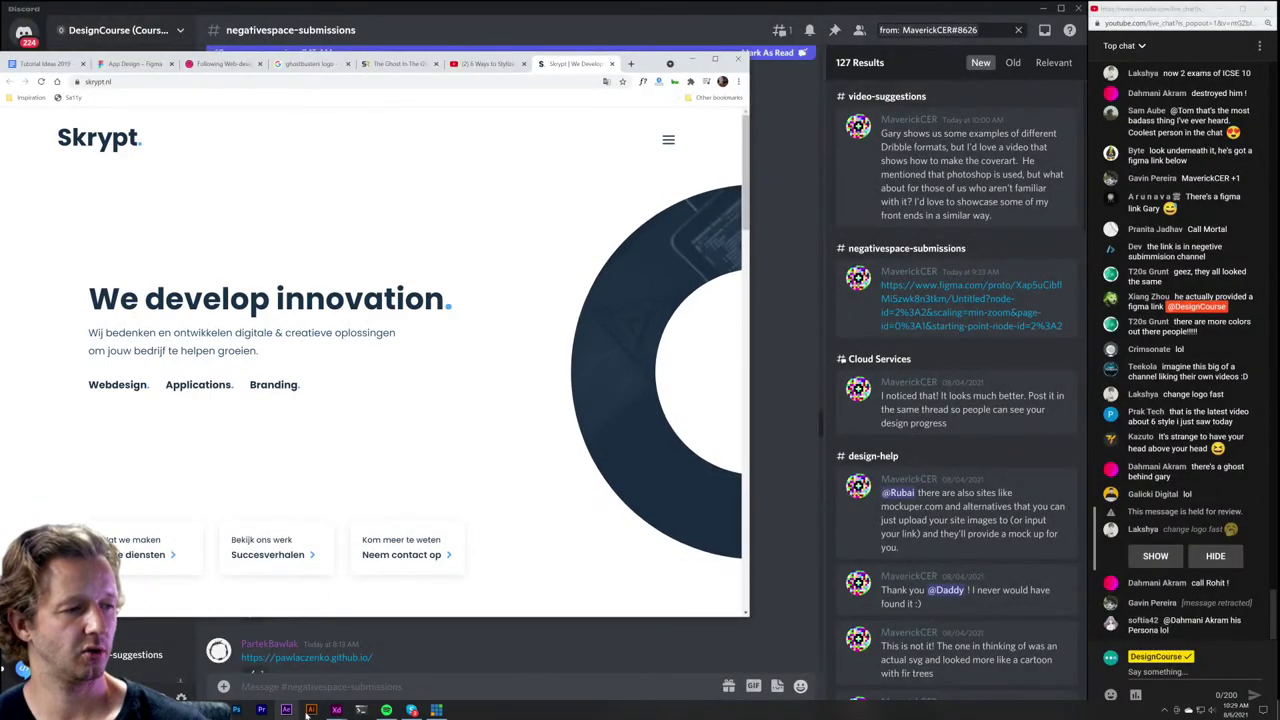
Step: Switch to Adobe XD and paste the Skrypt hero screenshot on the empty pasteboard below the earlier redesigns
{"action": "mouse_move", "coordinate": [336, 710]}
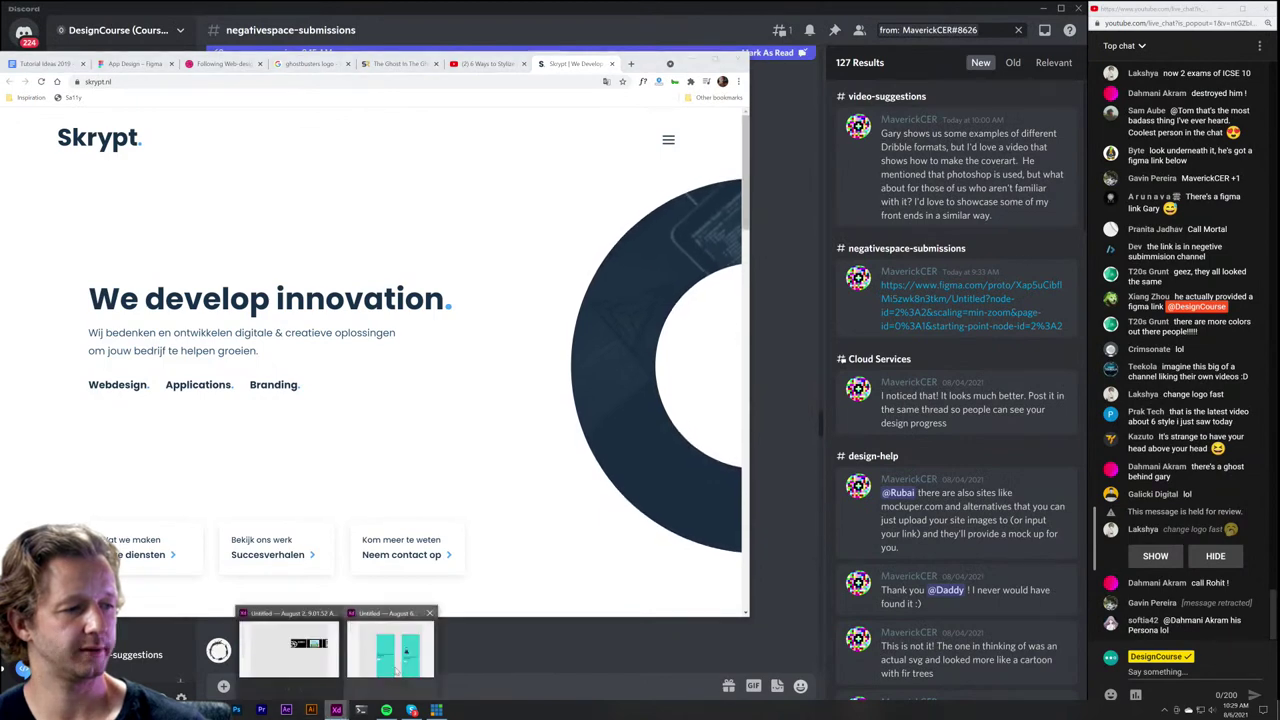
{"action": "left_click", "coordinate": [410, 655]}
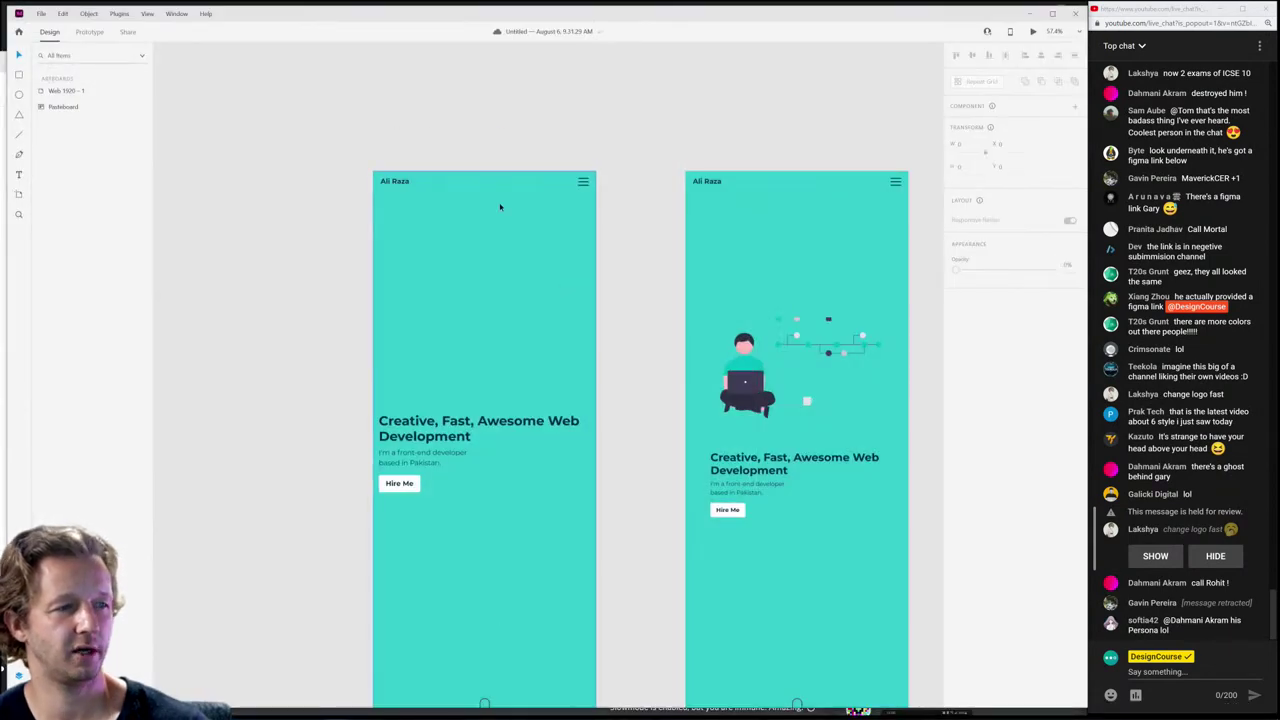
{"action": "scroll", "coordinate": [510, 240], "scroll_direction": "down", "scroll_amount": 5}
{"action": "scroll", "coordinate": [688, 368], "scroll_direction": "up", "scroll_amount": 3}
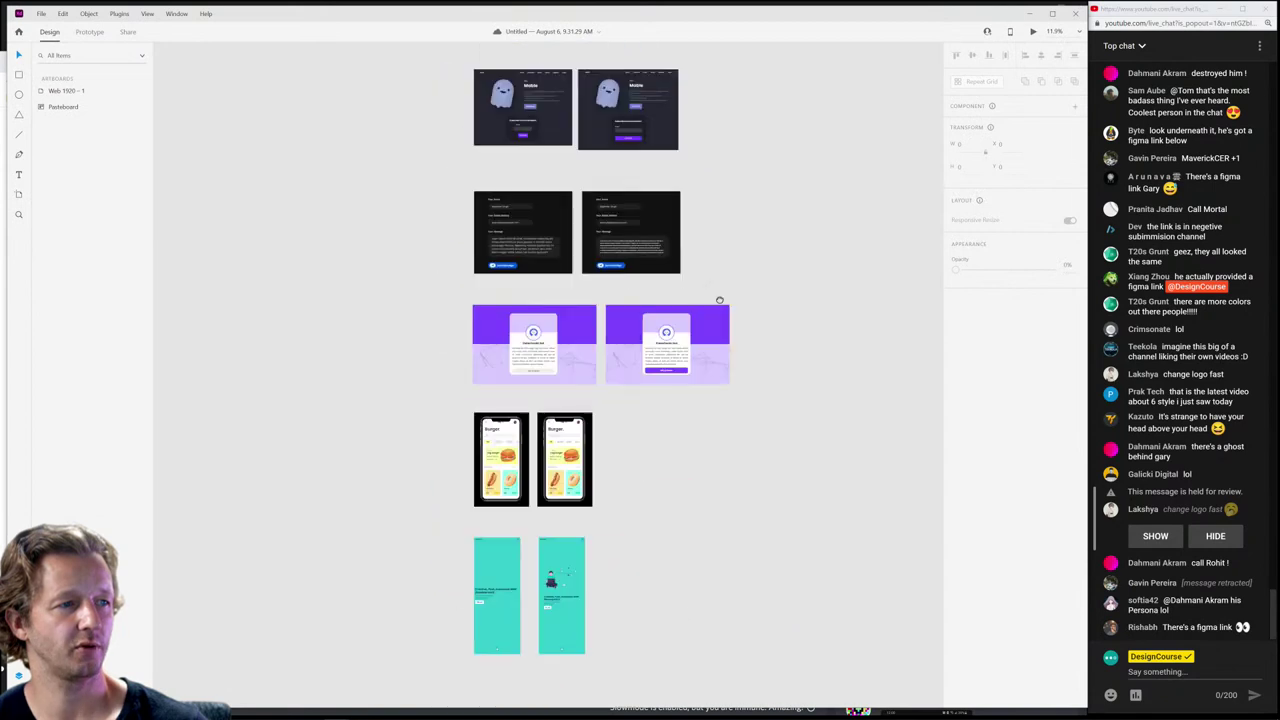
{"action": "scroll", "coordinate": [733, 329], "scroll_direction": "down", "scroll_amount": 3}
{"action": "scroll", "coordinate": [589, 369], "scroll_direction": "down", "scroll_amount": 10}
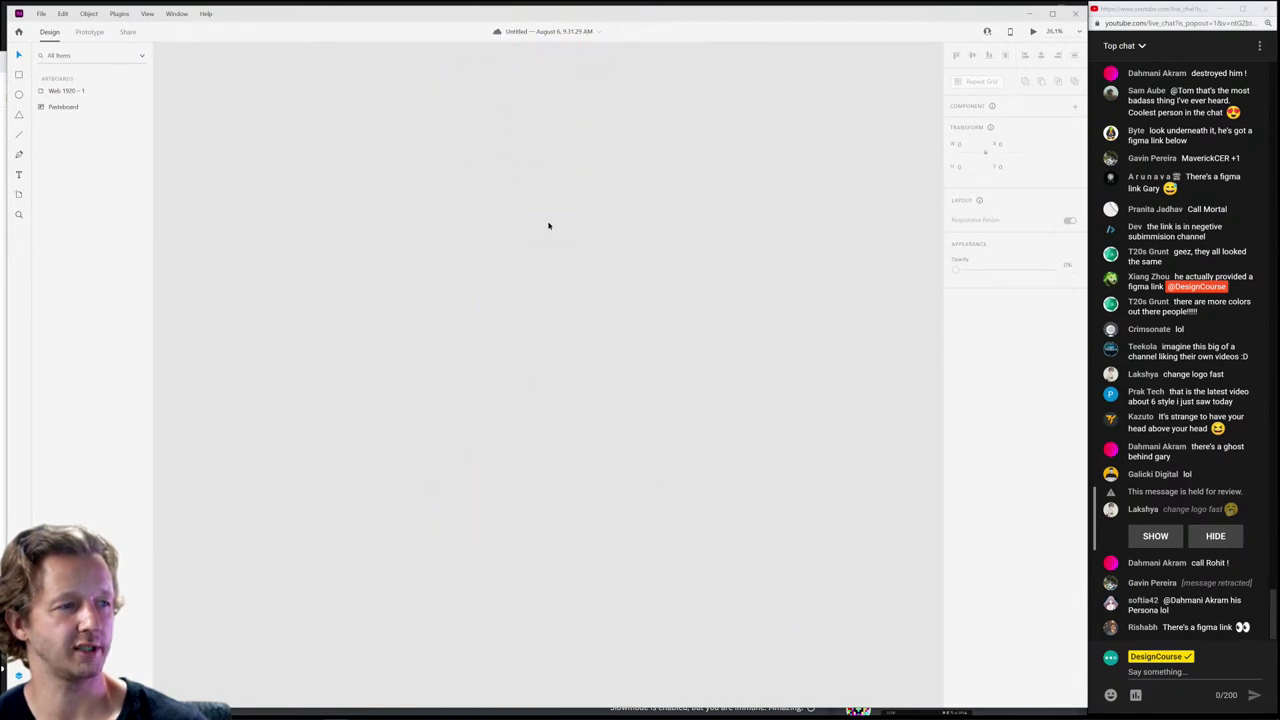
{"action": "scroll", "coordinate": [550, 304], "scroll_direction": "up", "scroll_amount": 3}
{"action": "left_click", "coordinate": [550, 304]}
{"action": "scroll", "coordinate": [505, 404], "scroll_direction": "down", "scroll_amount": 3}
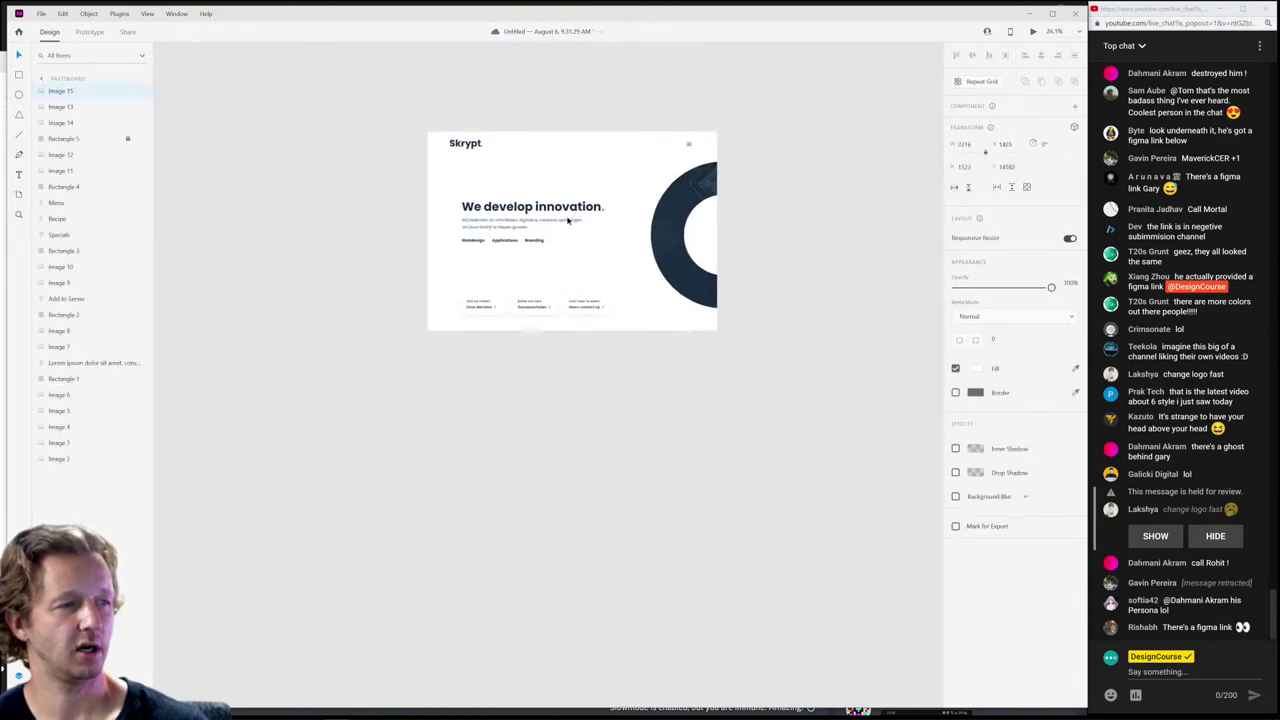
{"action": "scroll", "coordinate": [565, 207], "scroll_direction": "up", "scroll_amount": 3}
{"action": "scroll", "coordinate": [565, 207], "scroll_direction": "up", "scroll_amount": 2}
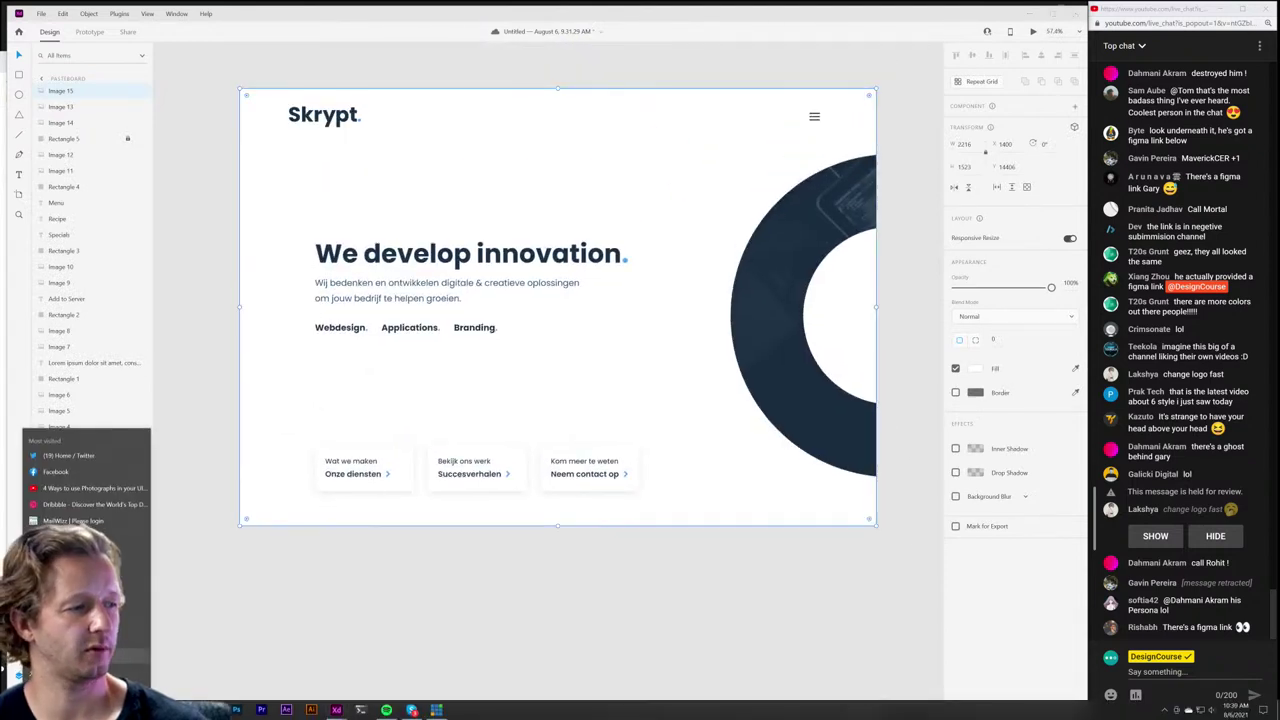
Step: Open a new Chrome browser window over the XD document and go to dribbble.com
{"action": "left_click", "coordinate": [85, 468]}
{"action": "left_click_drag", "start_coordinate": [546, 66], "coordinate": [726, 77]}
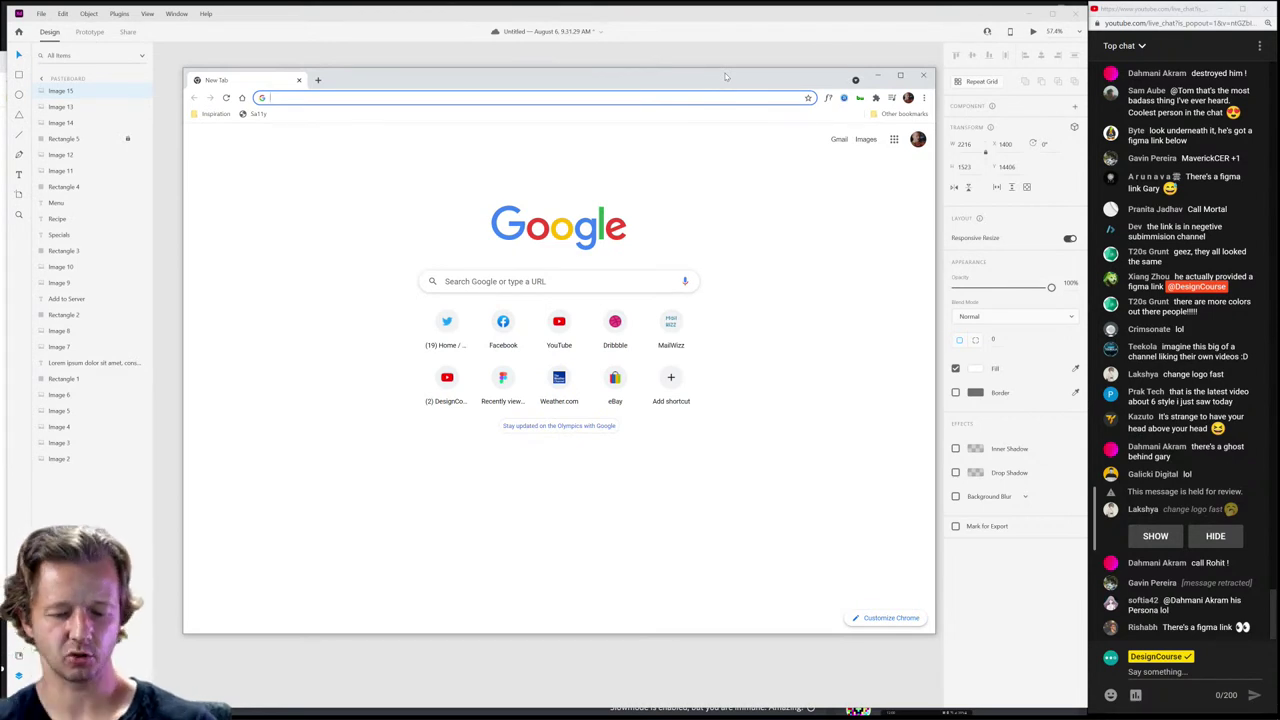
{"action": "type", "text": "dribbble.com"}
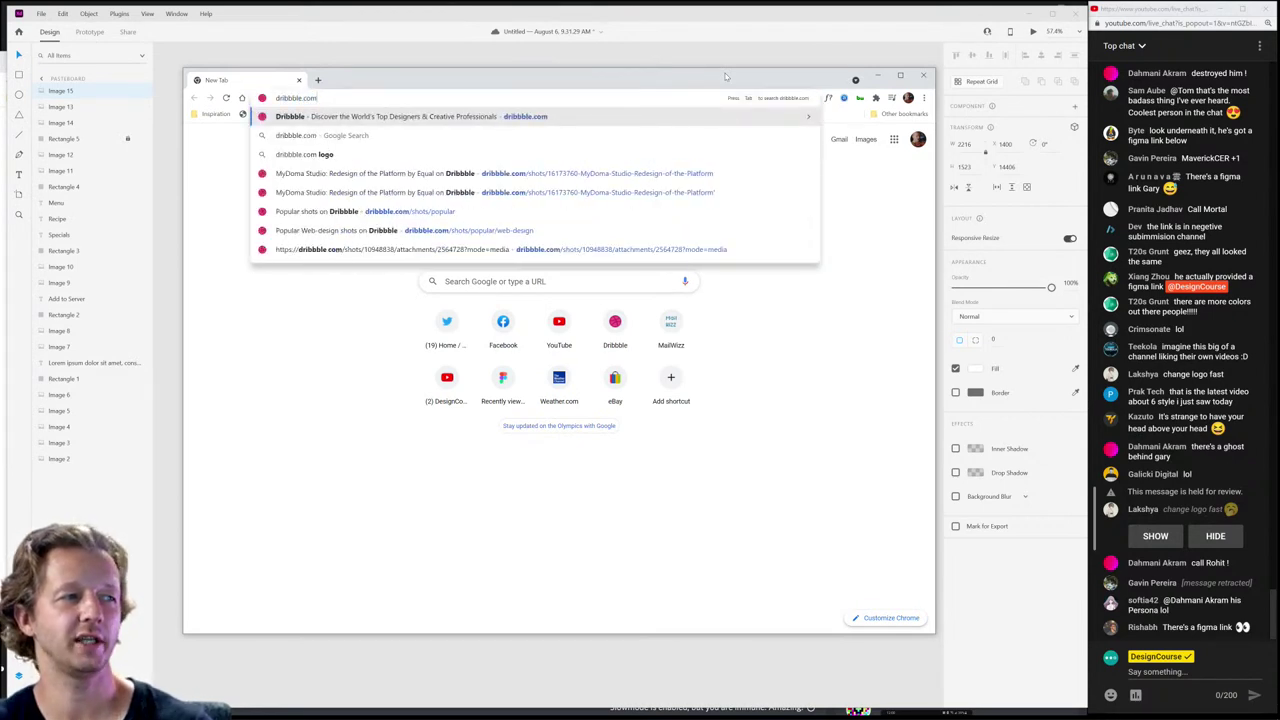
{"action": "key", "text": "Return"}
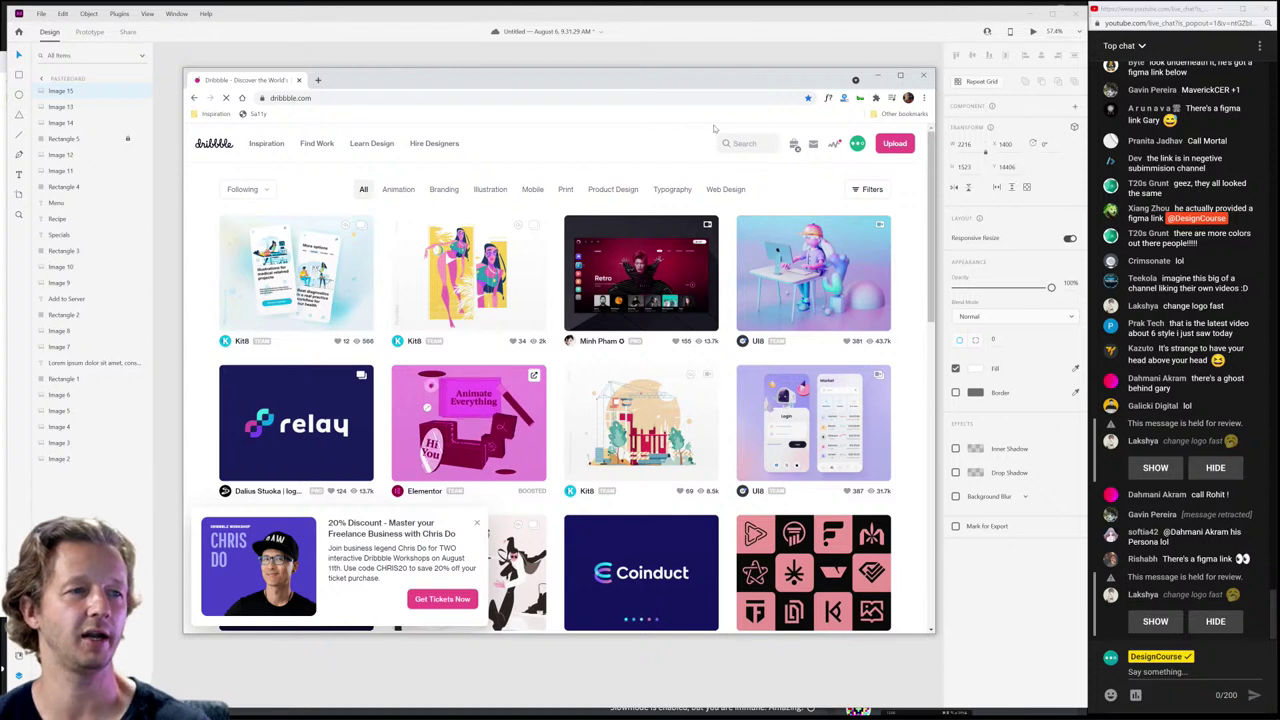
Step: Search Google for "dribbble cover art dimensions" in a new tab, keeping the Dribbble page open
{"action": "left_click", "coordinate": [430, 98]}
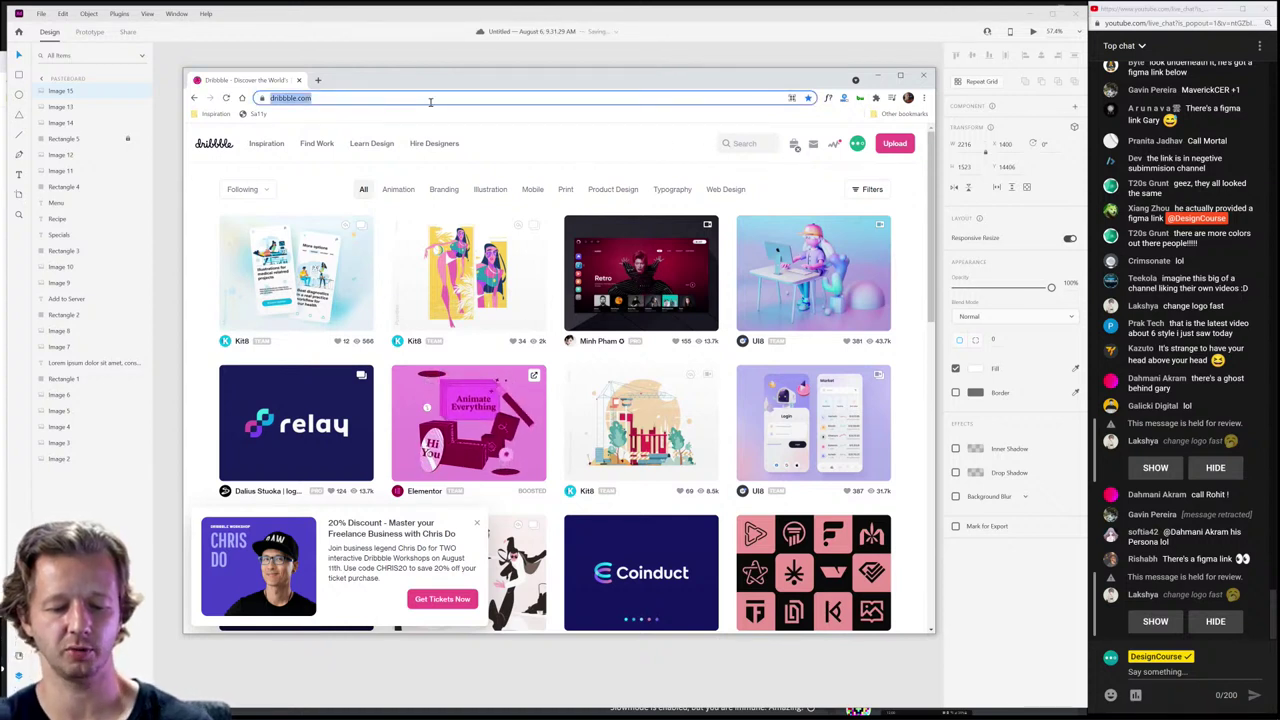
{"action": "key", "text": "ctrl+t"}
{"action": "type", "text": "dribbble "}
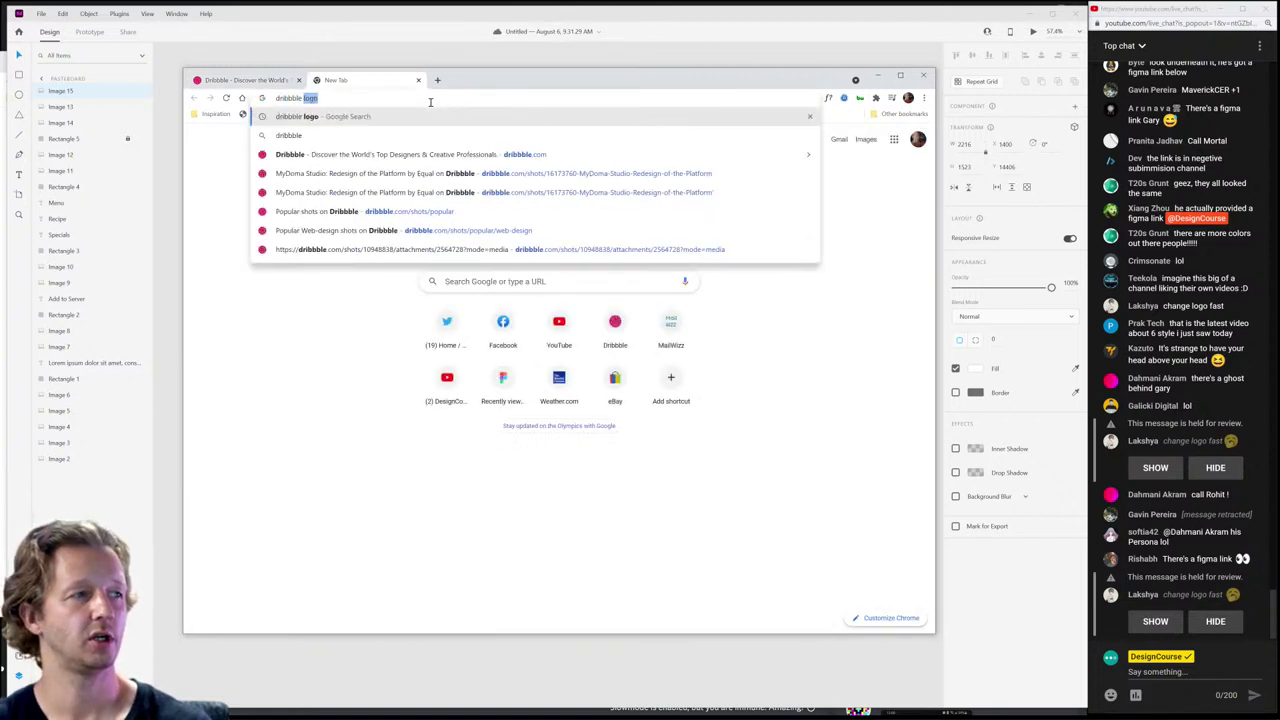
{"action": "type", "text": "cover art"}
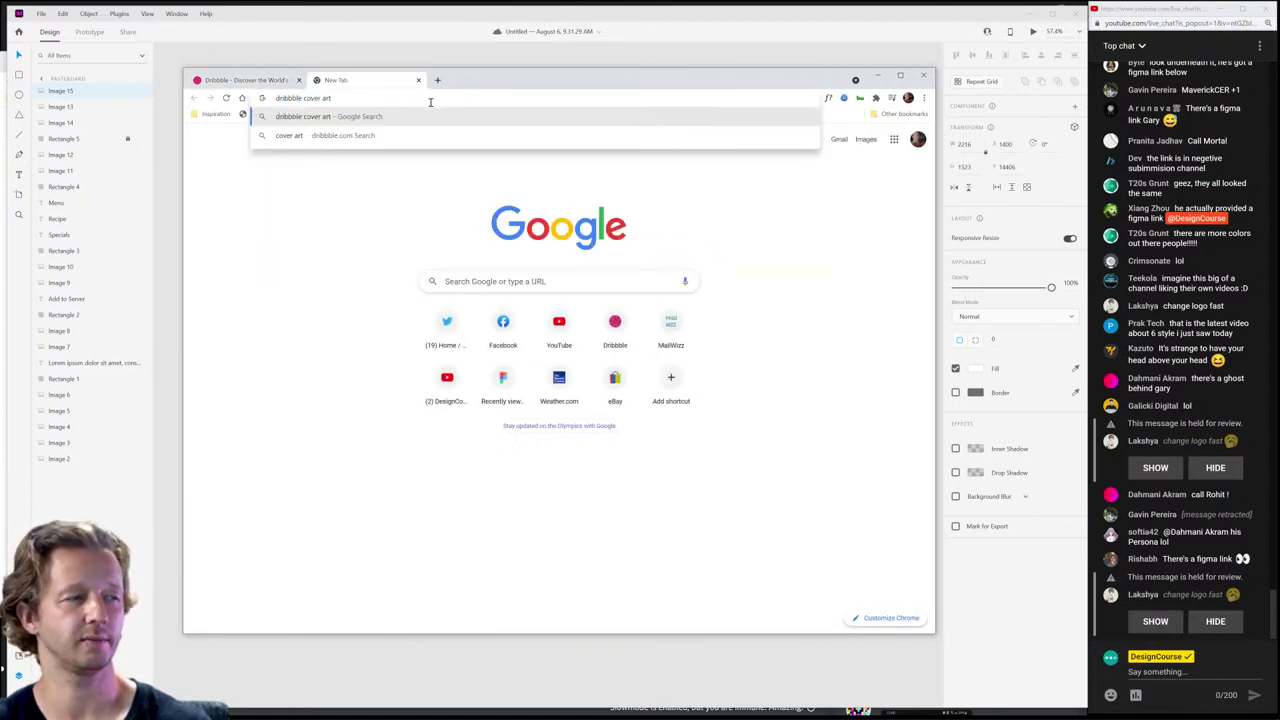
{"action": "type", "text": " dimensions"}
{"action": "key", "text": "Return"}
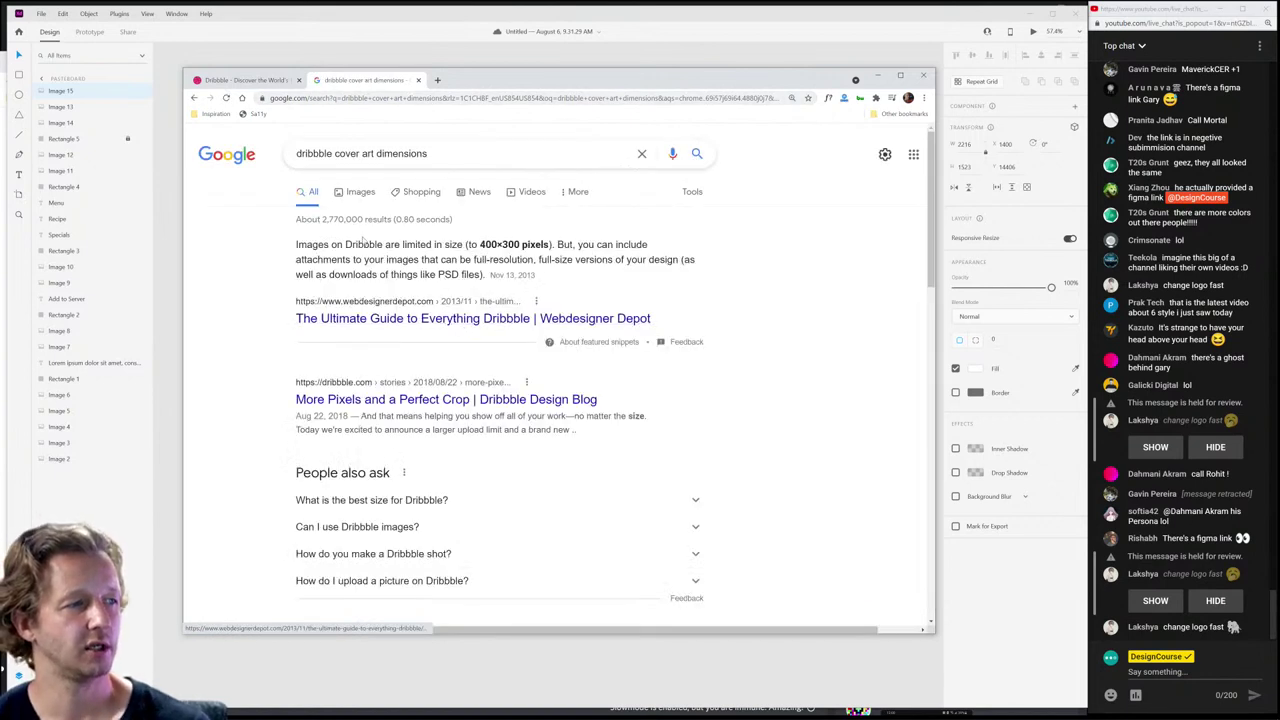
Step: Read the featured snippet and the search results below it for the current Dribbble image size
{"action": "left_click_drag", "start_coordinate": [318, 244], "coordinate": [446, 243]}
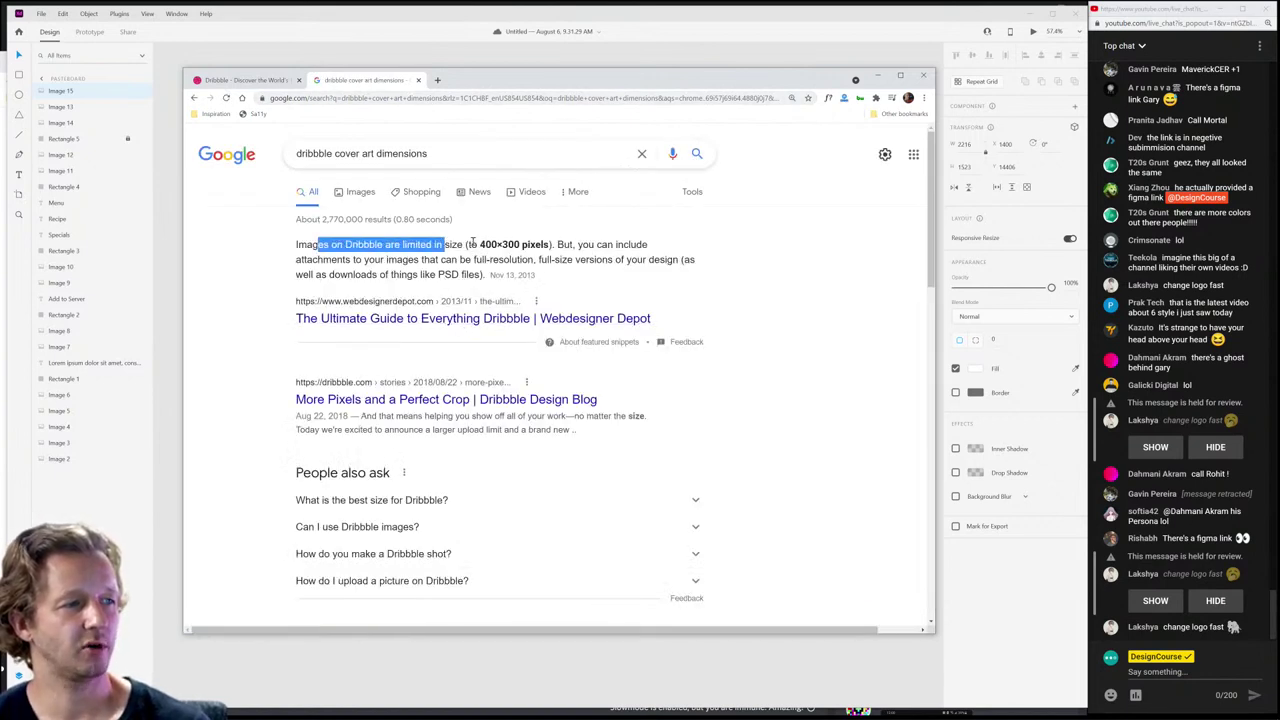
{"action": "left_click", "coordinate": [473, 243]}
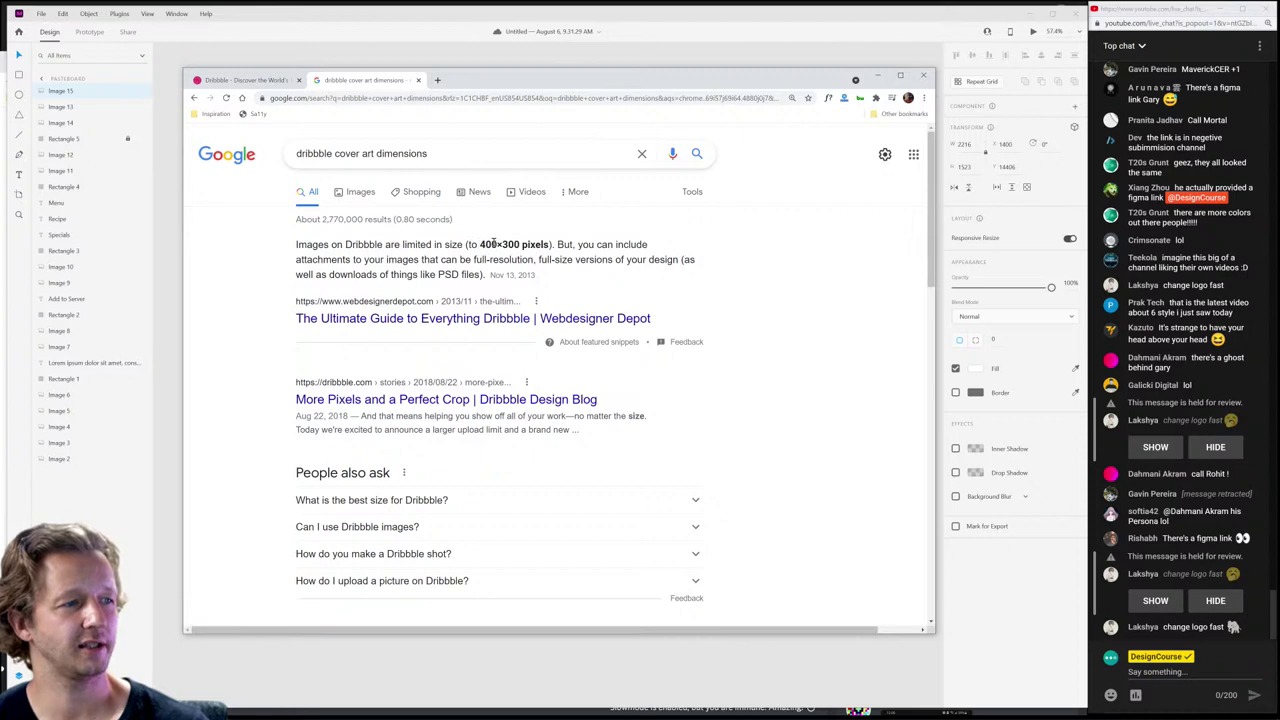
{"action": "left_click_drag", "start_coordinate": [490, 274], "coordinate": [560, 278]}
{"action": "left_click", "coordinate": [560, 278]}
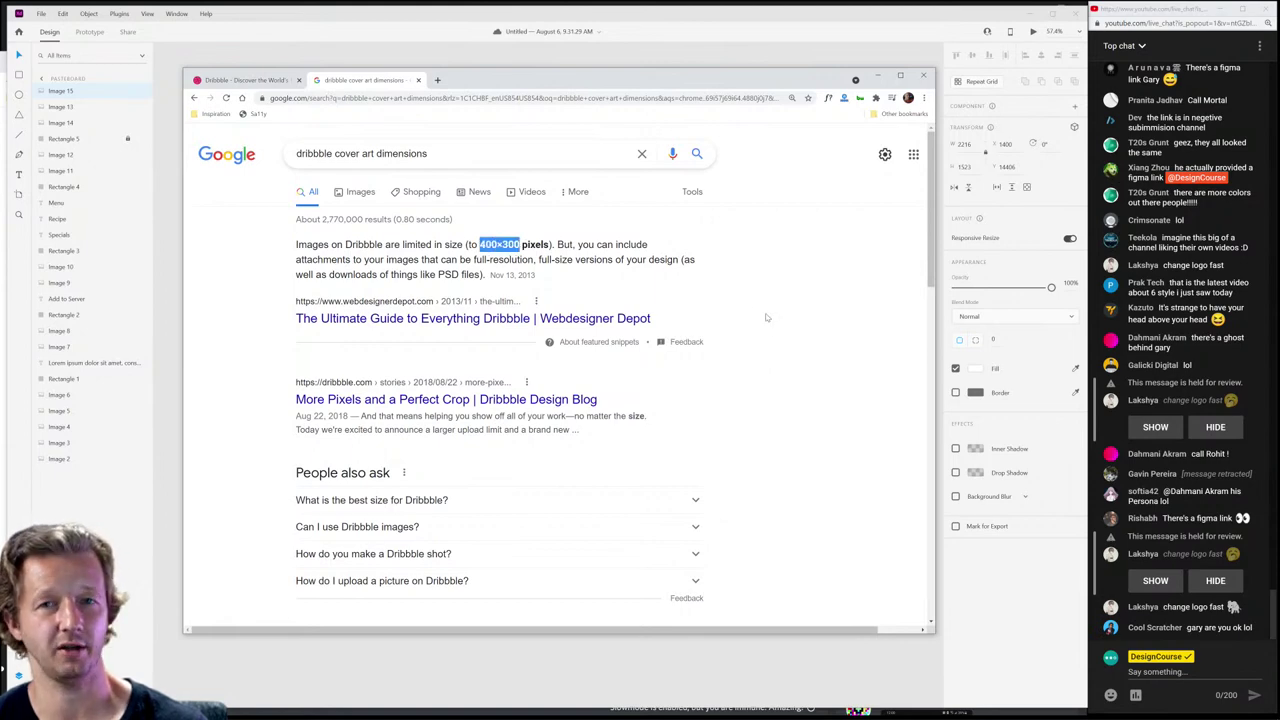
{"action": "scroll", "coordinate": [791, 311], "scroll_direction": "down", "scroll_amount": 3}
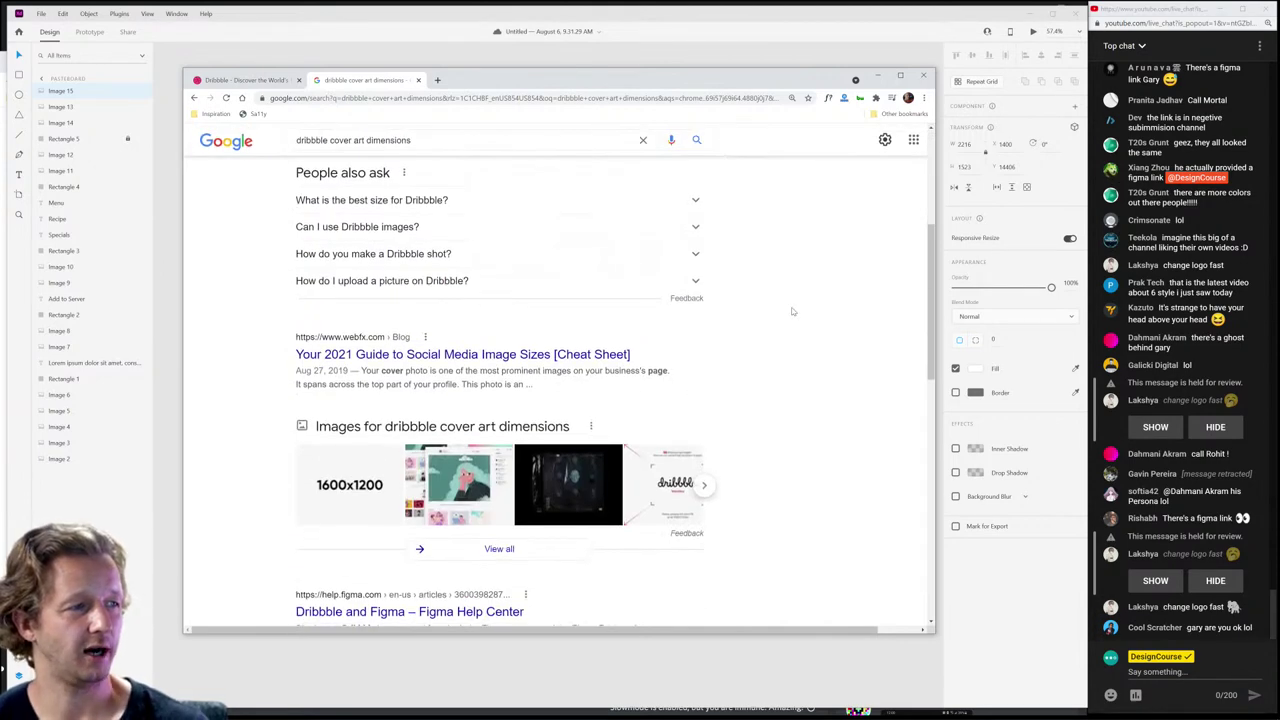
{"action": "scroll", "coordinate": [791, 311], "scroll_direction": "down", "scroll_amount": 2}
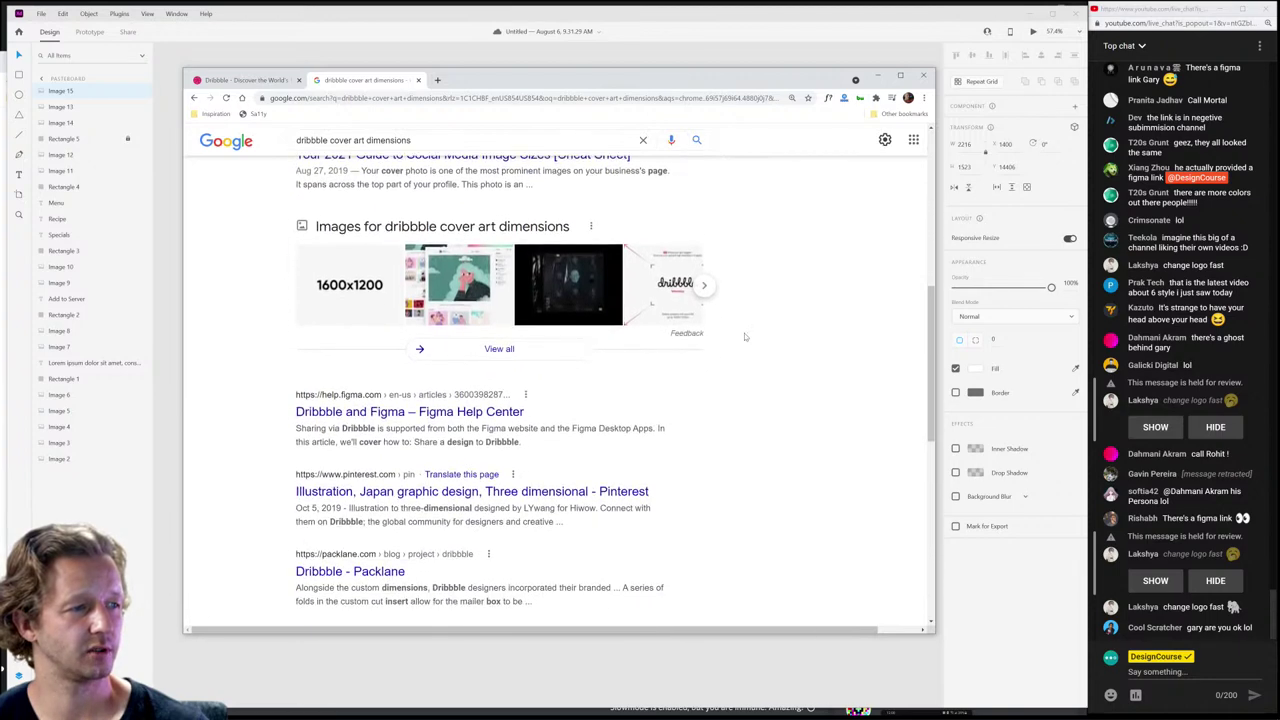
{"action": "scroll", "coordinate": [744, 337], "scroll_direction": "down", "scroll_amount": 2}
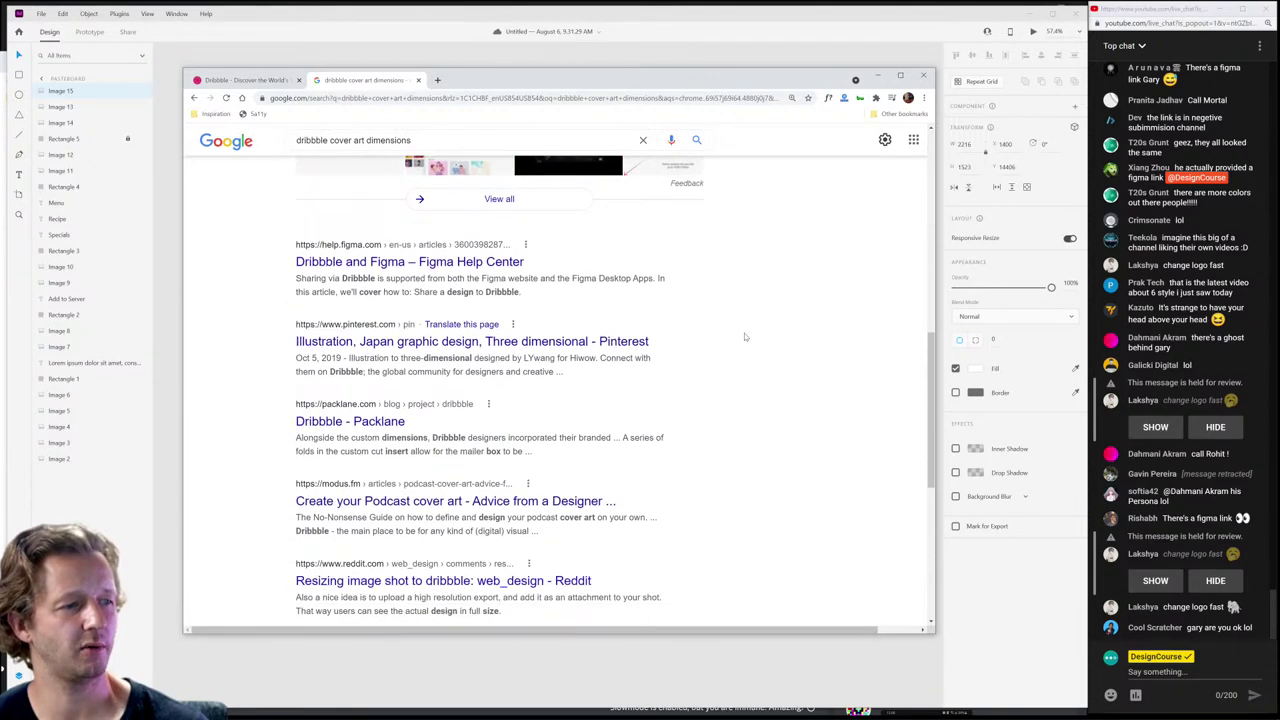
{"action": "scroll", "coordinate": [744, 337], "scroll_direction": "down", "scroll_amount": 1}
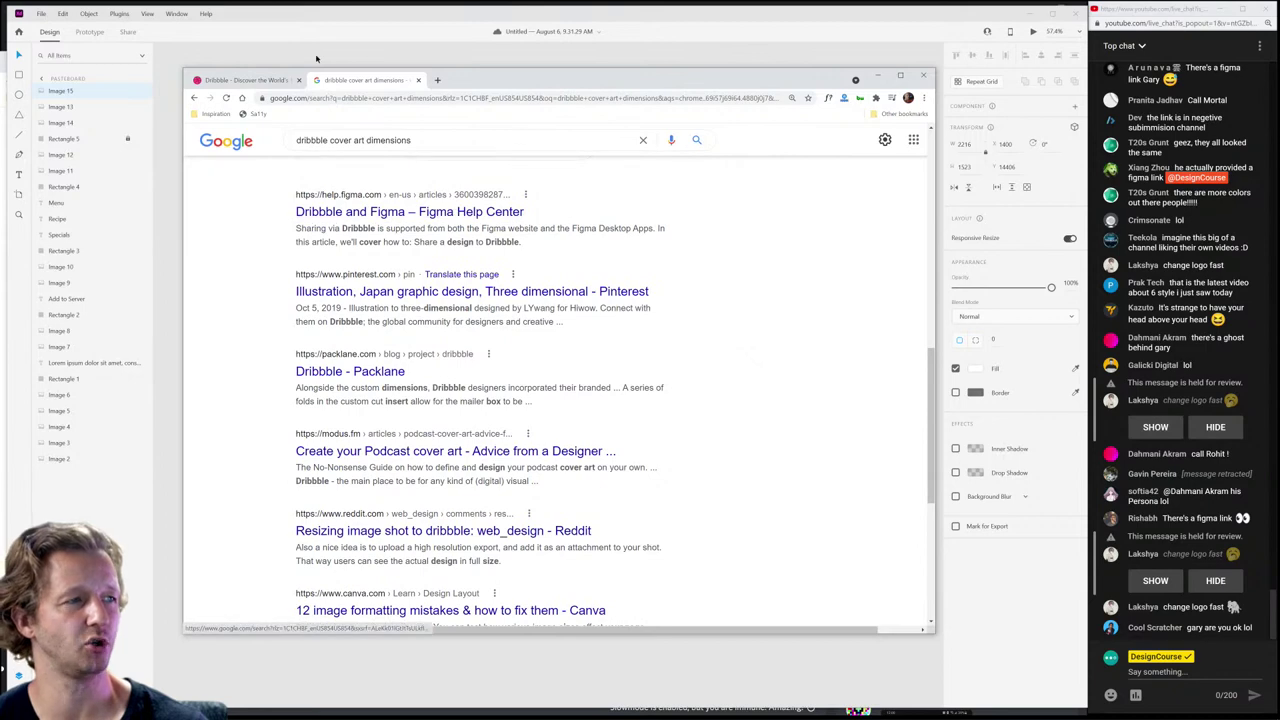
Step: Open Dribbble's upload page to check the recommended image size, and return to the Adobe XD document
{"action": "left_click", "coordinate": [245, 80]}
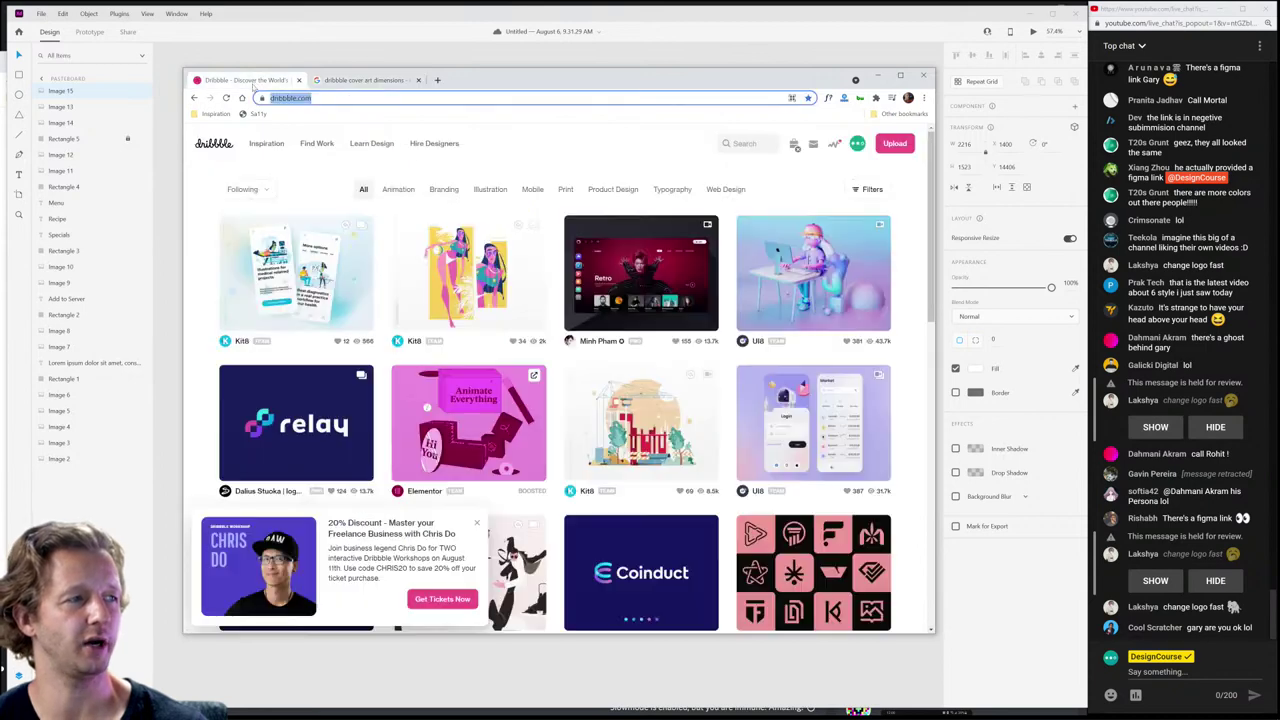
{"action": "left_click", "coordinate": [894, 143]}
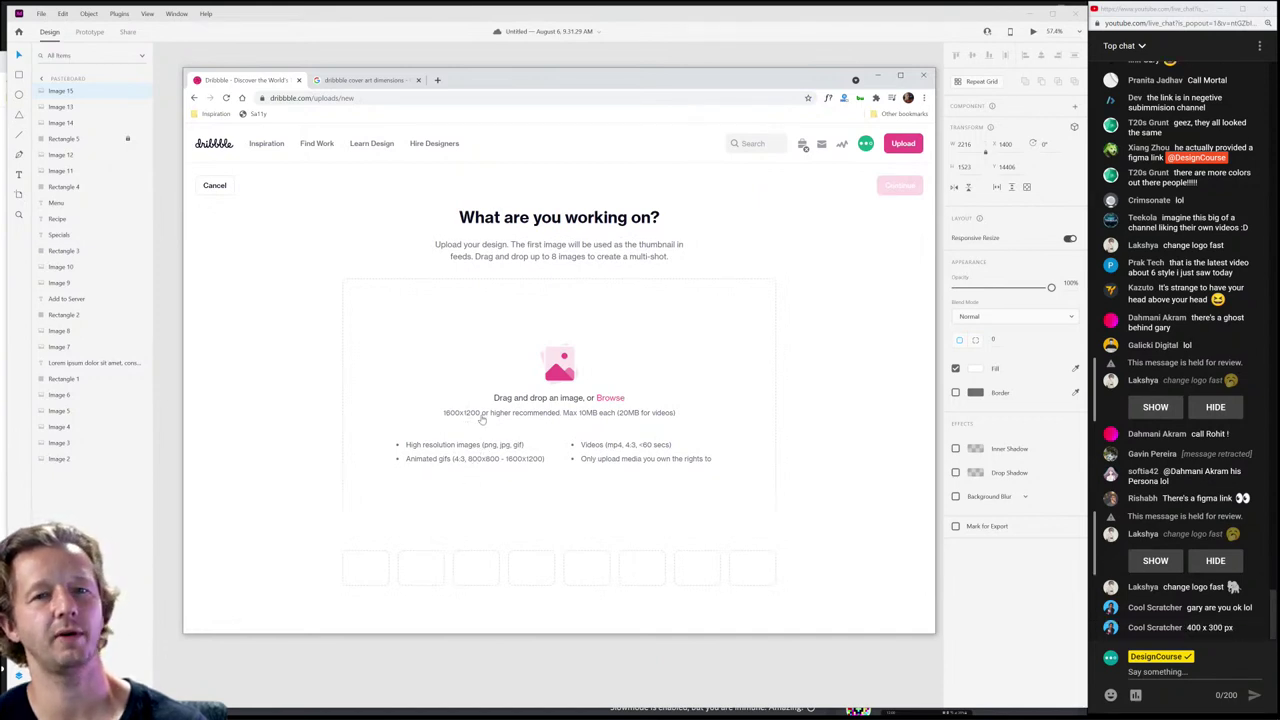
{"action": "left_click", "coordinate": [604, 16]}
{"action": "scroll", "coordinate": [552, 229], "scroll_direction": "down", "scroll_amount": 5}
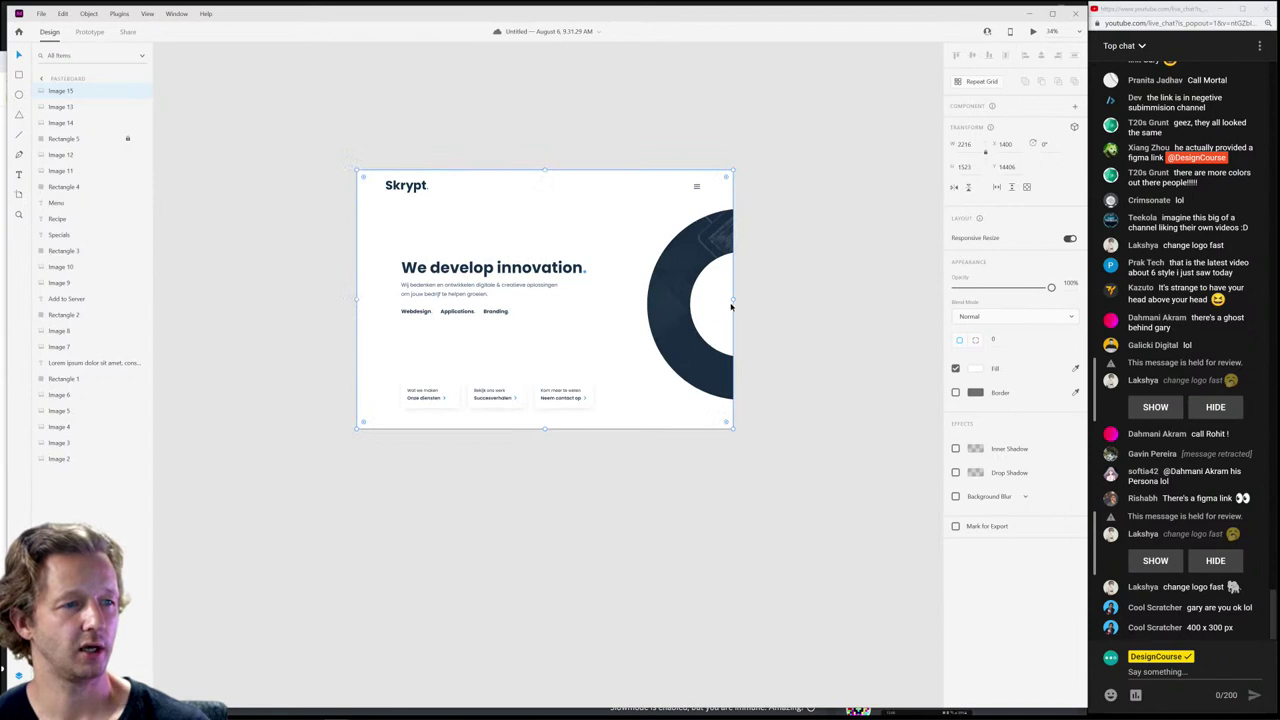
{"action": "left_click", "coordinate": [963, 145]}
{"action": "key", "text": "ctrl+z"}
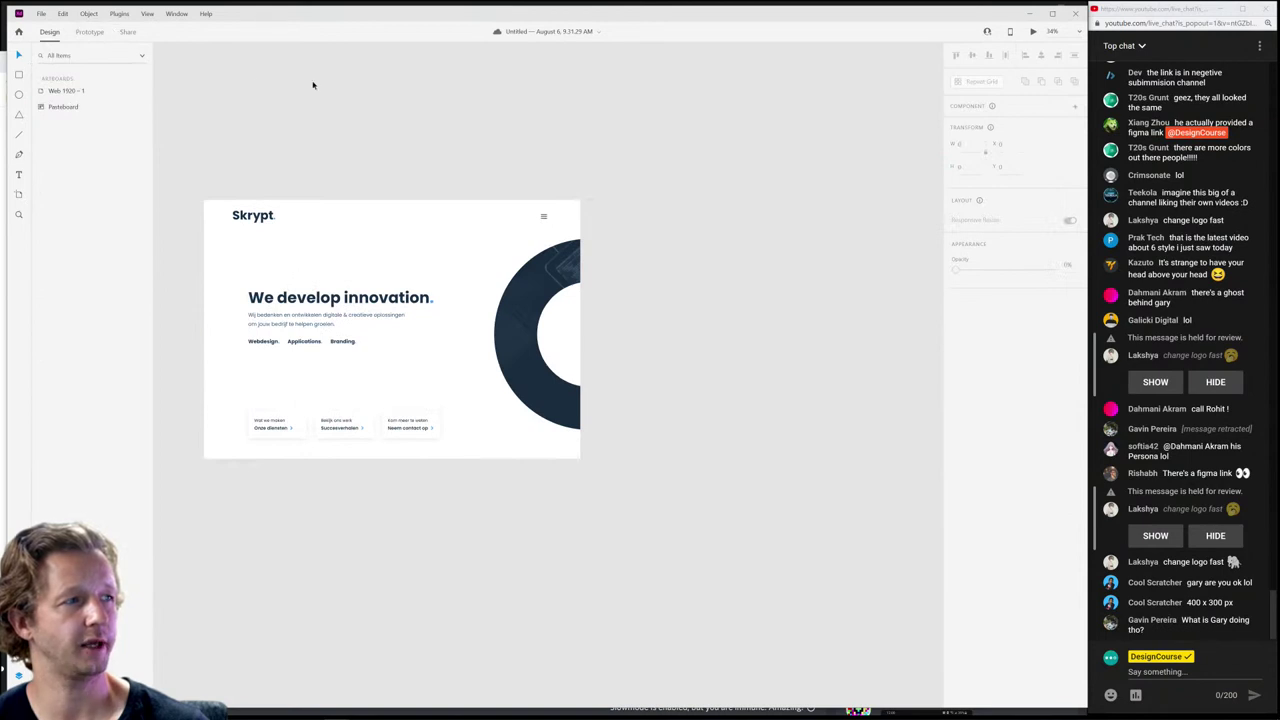
Step: Add a Web 1920 artboard and move the overlapping Skrypt screenshot off it, up onto the pasteboard
{"action": "left_click", "coordinate": [18, 196]}
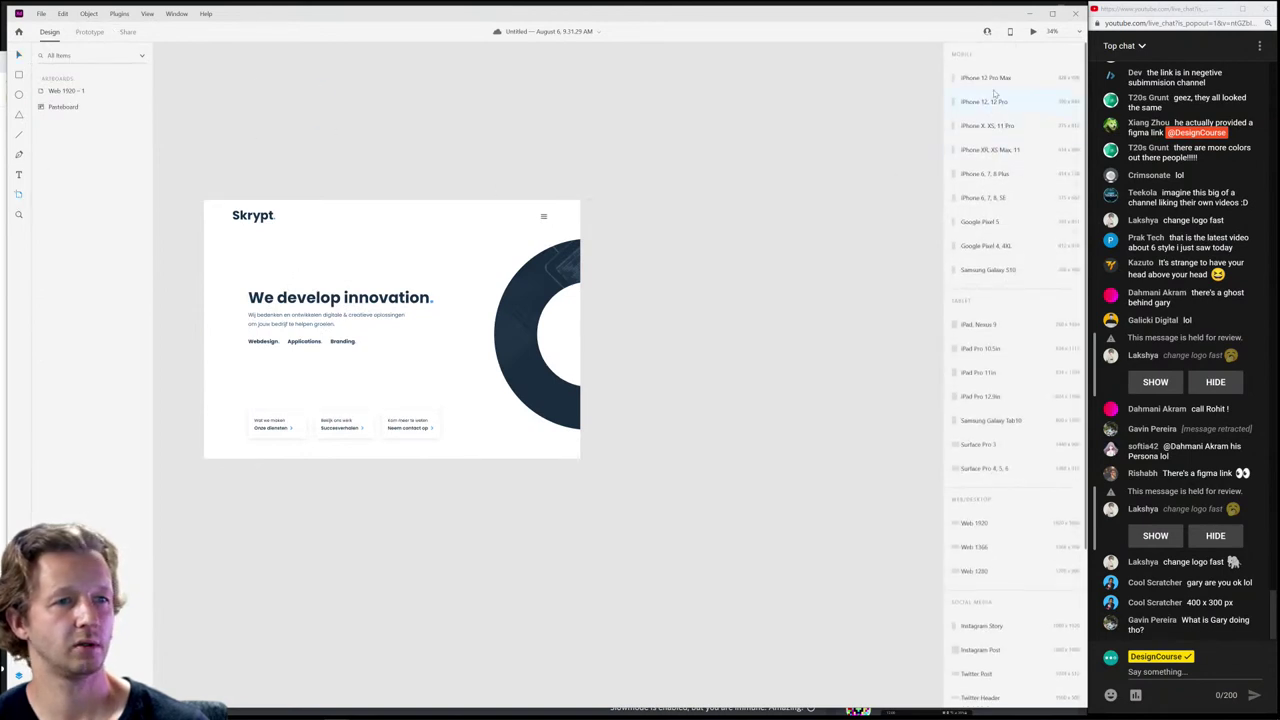
{"action": "left_click", "coordinate": [997, 530]}
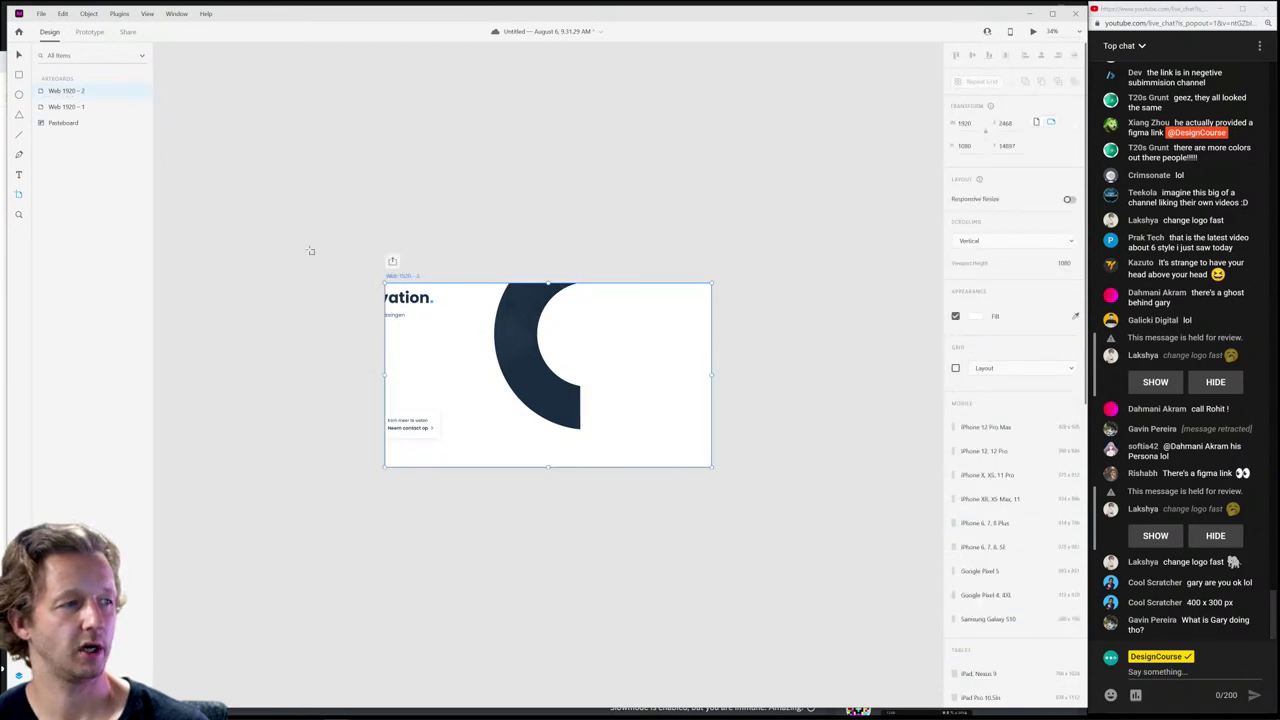
{"action": "left_click", "coordinate": [18, 55]}
{"action": "left_click", "coordinate": [446, 334]}
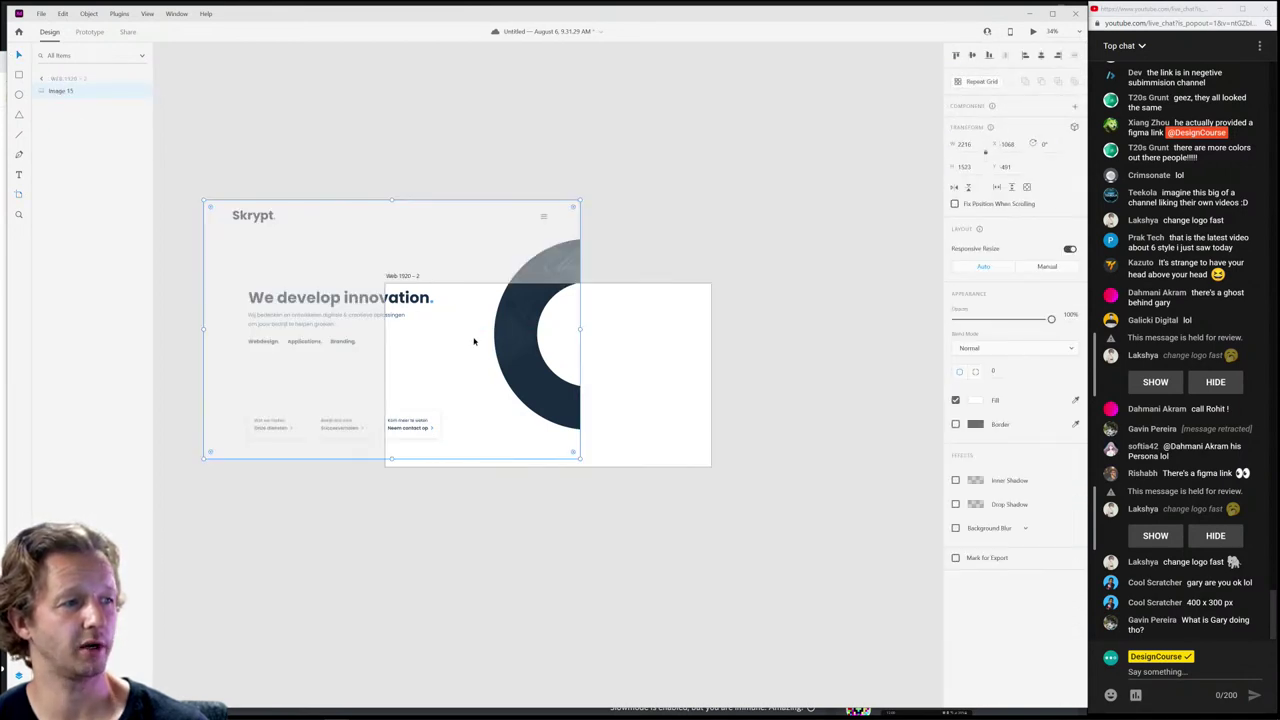
{"action": "left_click_drag", "start_coordinate": [471, 340], "coordinate": [370, 191]}
Step: Resize the new empty artboard to 1600 by 1200 and extend its viewport marker past the bottom edge
{"action": "left_click", "coordinate": [408, 277]}
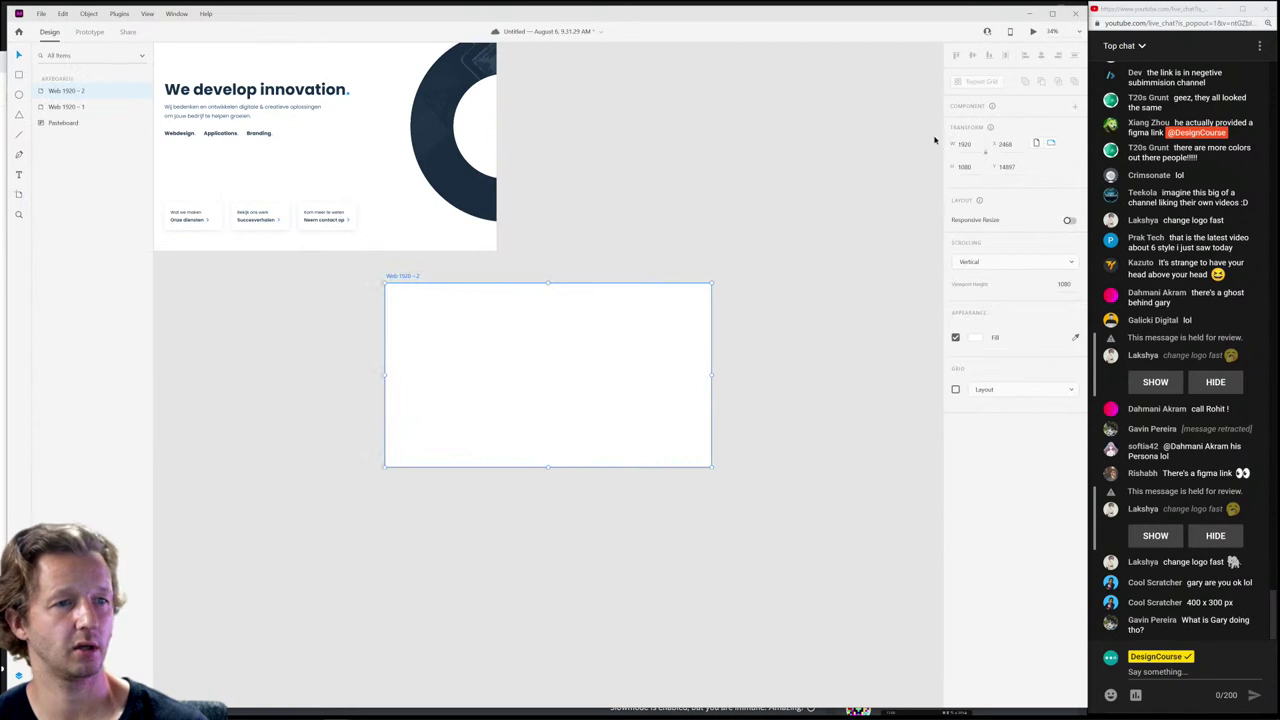
{"action": "type", "text": "1600"}
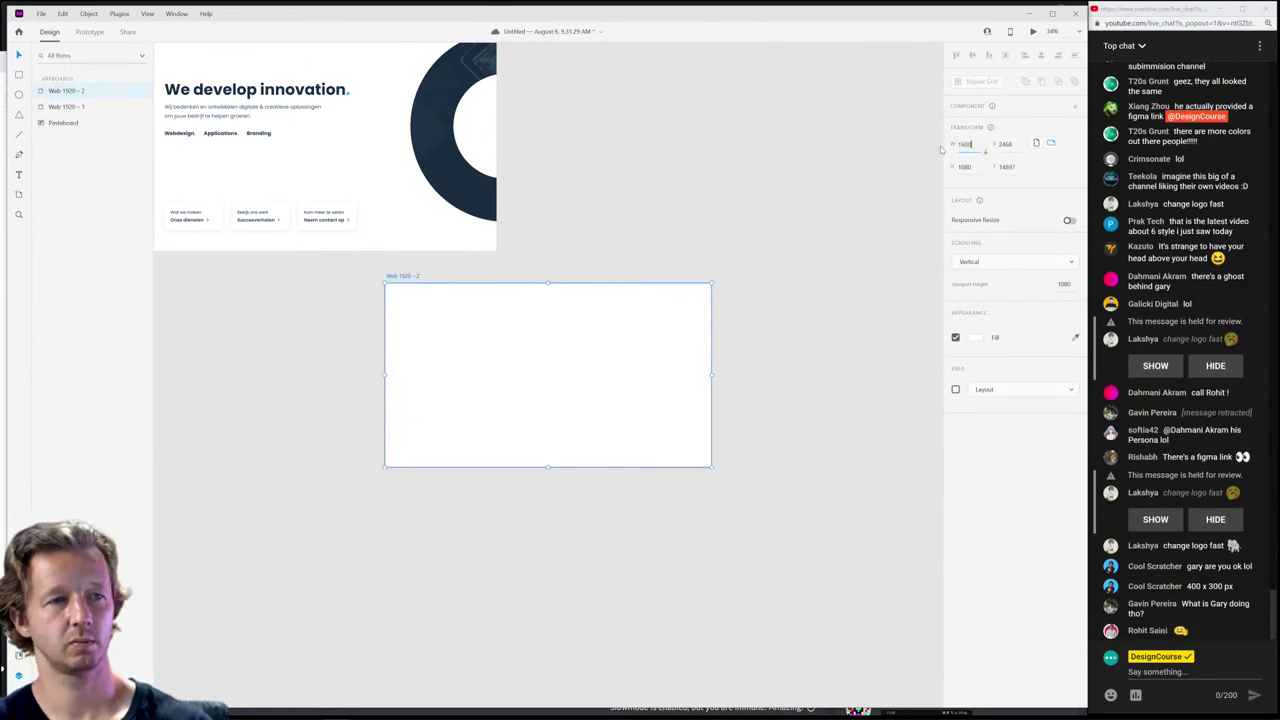
{"action": "key", "text": "Return"}
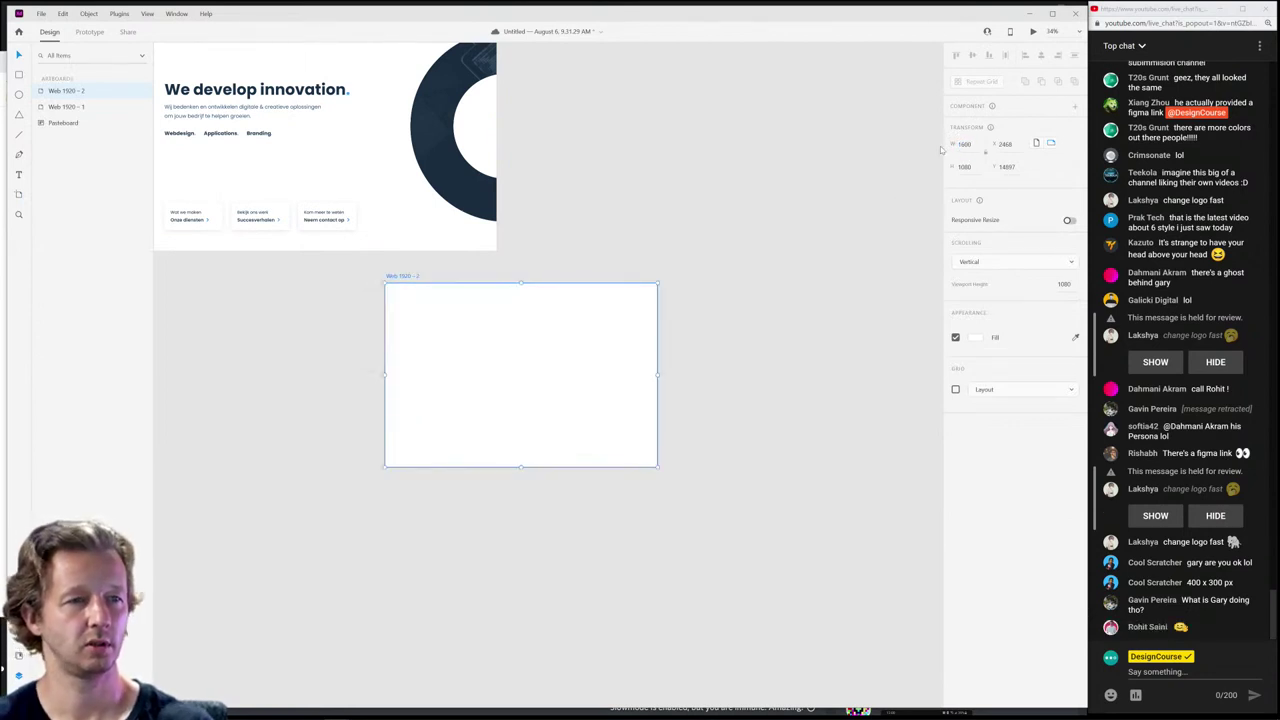
{"action": "left_click", "coordinate": [966, 169]}
{"action": "type", "text": "1200"}
{"action": "key", "text": "Return"}
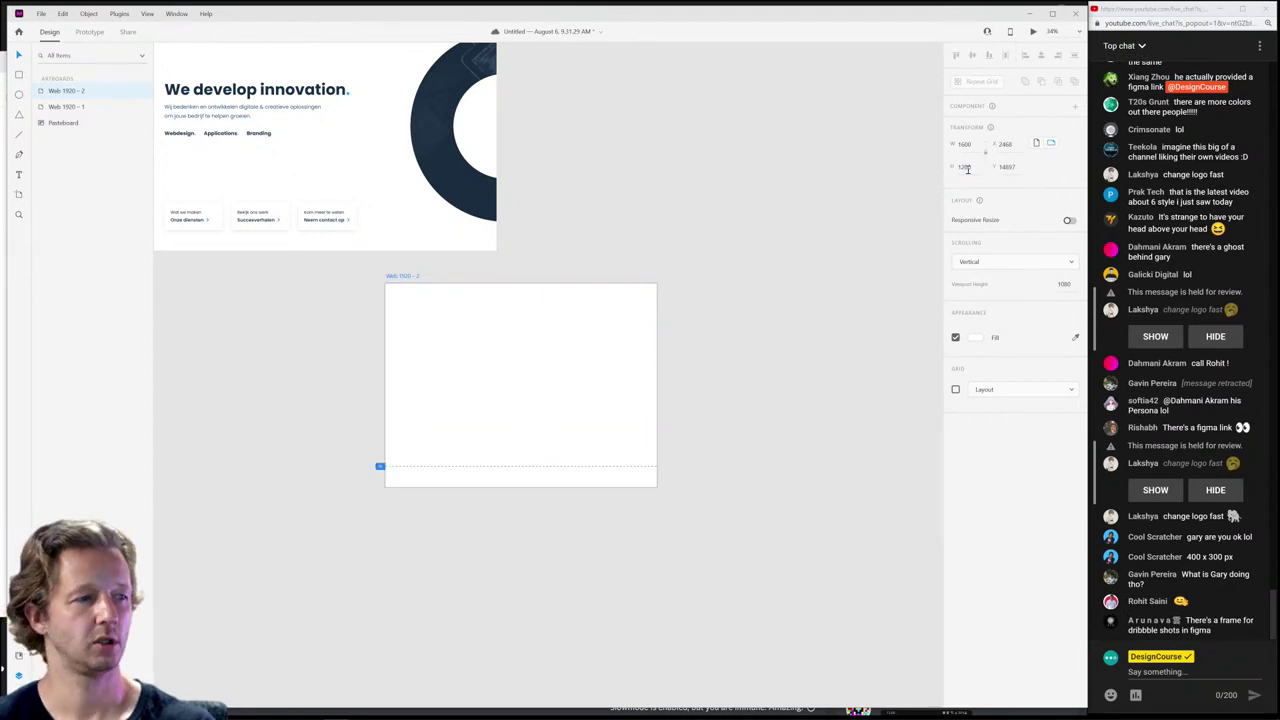
{"action": "left_click_drag", "start_coordinate": [380, 466], "coordinate": [378, 500]}
{"action": "left_click", "coordinate": [400, 490]}
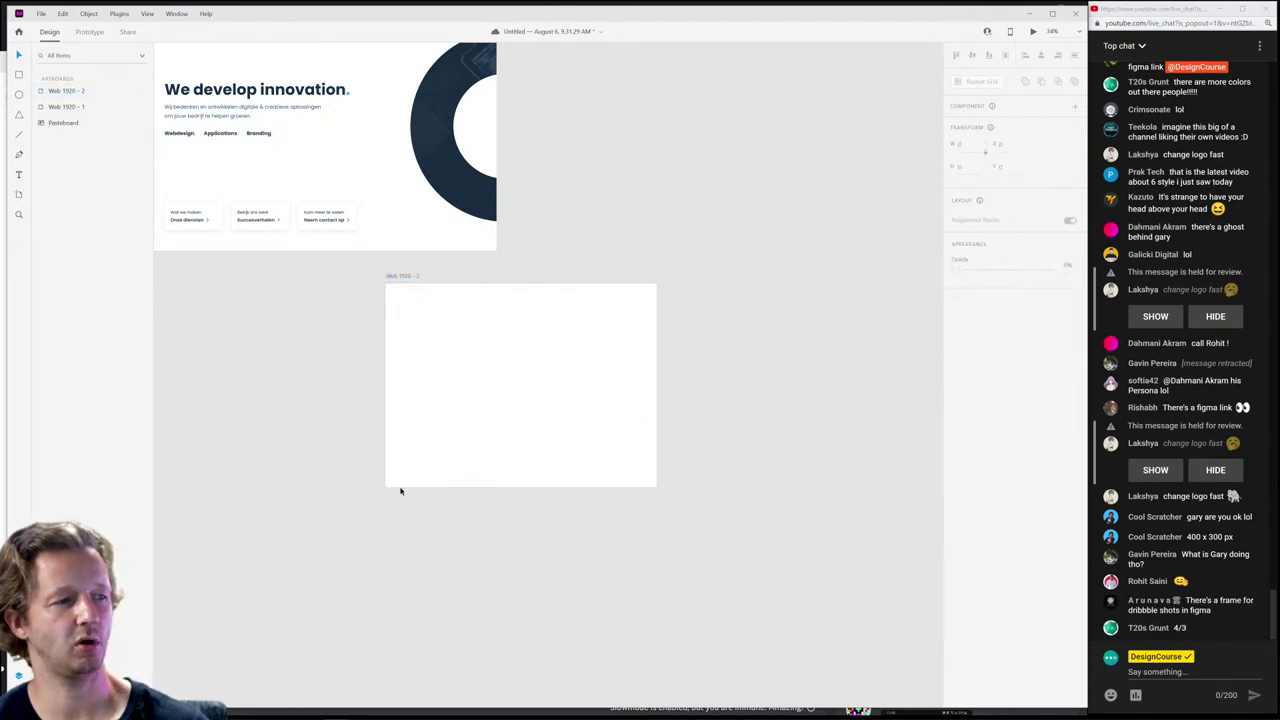
Step: Move the Skrypt screenshot to the artboard's top-left corner and scale it proportionally to 1600 wide, matching the artboard width
{"action": "scroll", "coordinate": [400, 490], "scroll_direction": "up", "scroll_amount": 3}
{"action": "scroll", "coordinate": [400, 490], "scroll_direction": "left", "scroll_amount": 5}
{"action": "left_click_drag", "start_coordinate": [501, 161], "coordinate": [794, 443]}
{"action": "scroll", "coordinate": [731, 445], "scroll_direction": "up", "scroll_amount": 5}
{"action": "scroll", "coordinate": [750, 435], "scroll_direction": "down", "scroll_amount": 5}
{"action": "scroll", "coordinate": [766, 421], "scroll_direction": "down", "scroll_amount": 3}
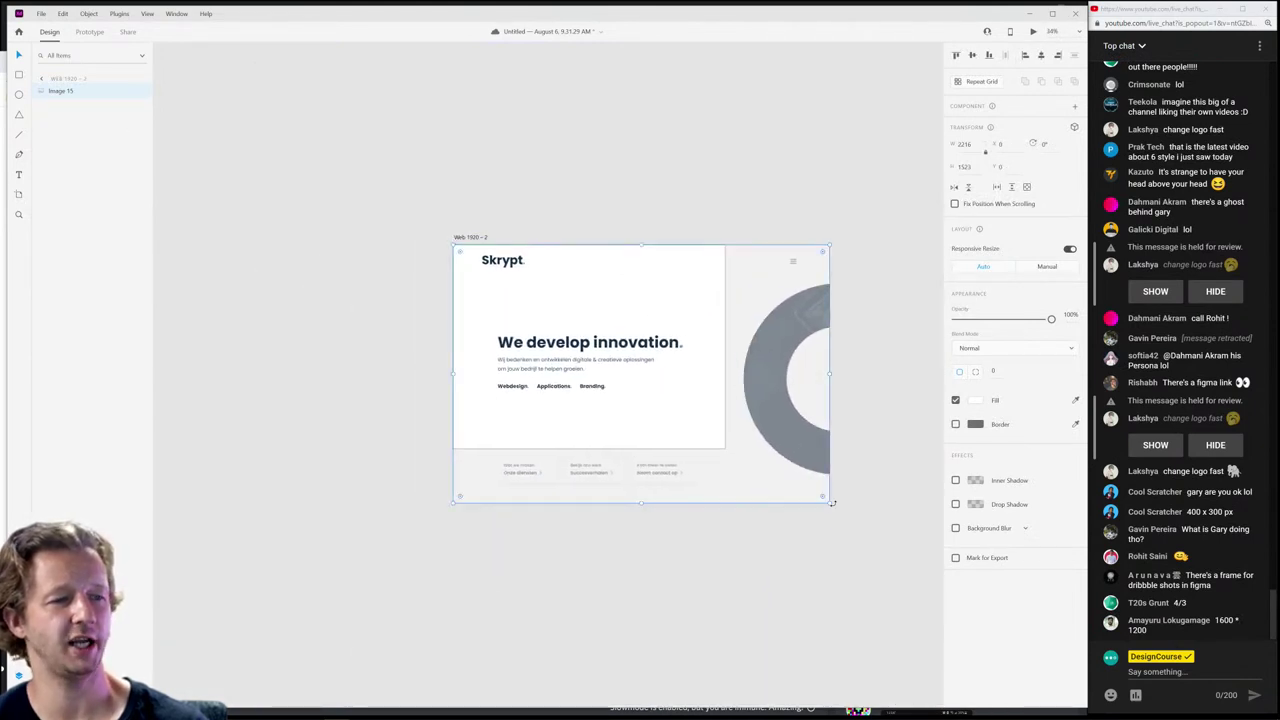
{"action": "left_click_drag", "start_coordinate": [830, 503], "coordinate": [694, 441]}
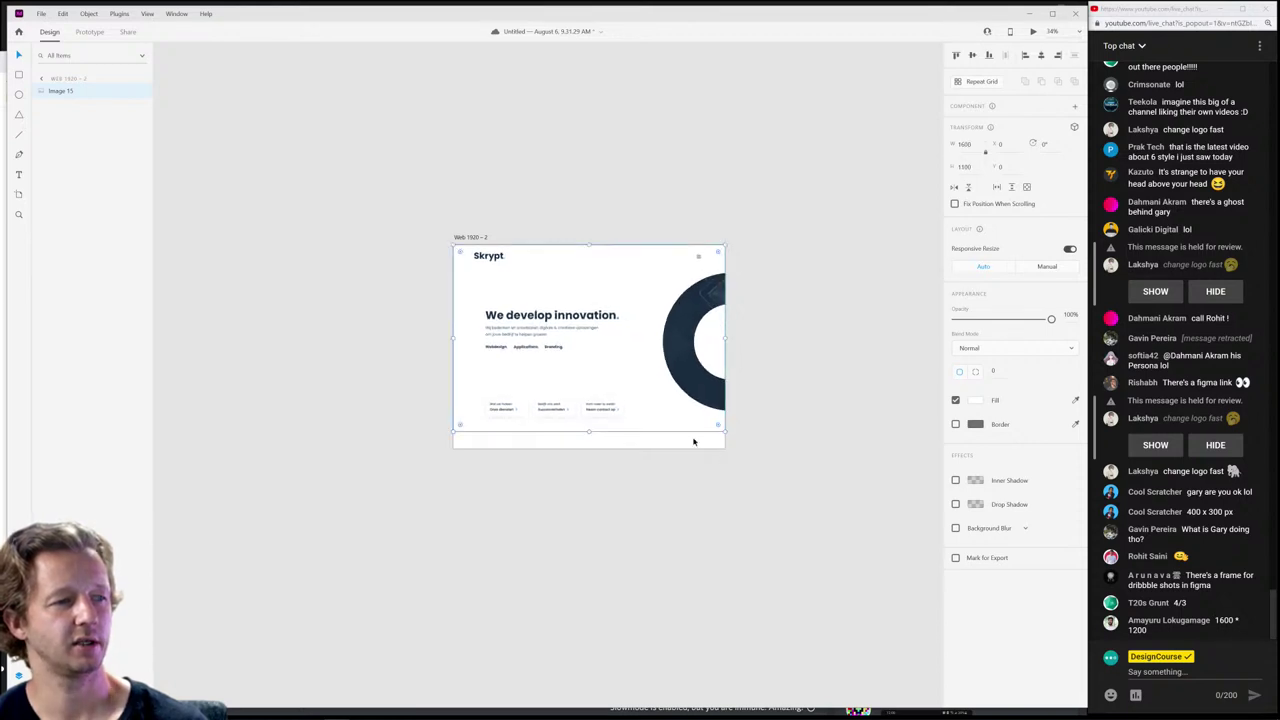
{"action": "left_click", "coordinate": [794, 371]}
{"action": "scroll", "coordinate": [770, 300], "scroll_direction": "up", "scroll_amount": 5}
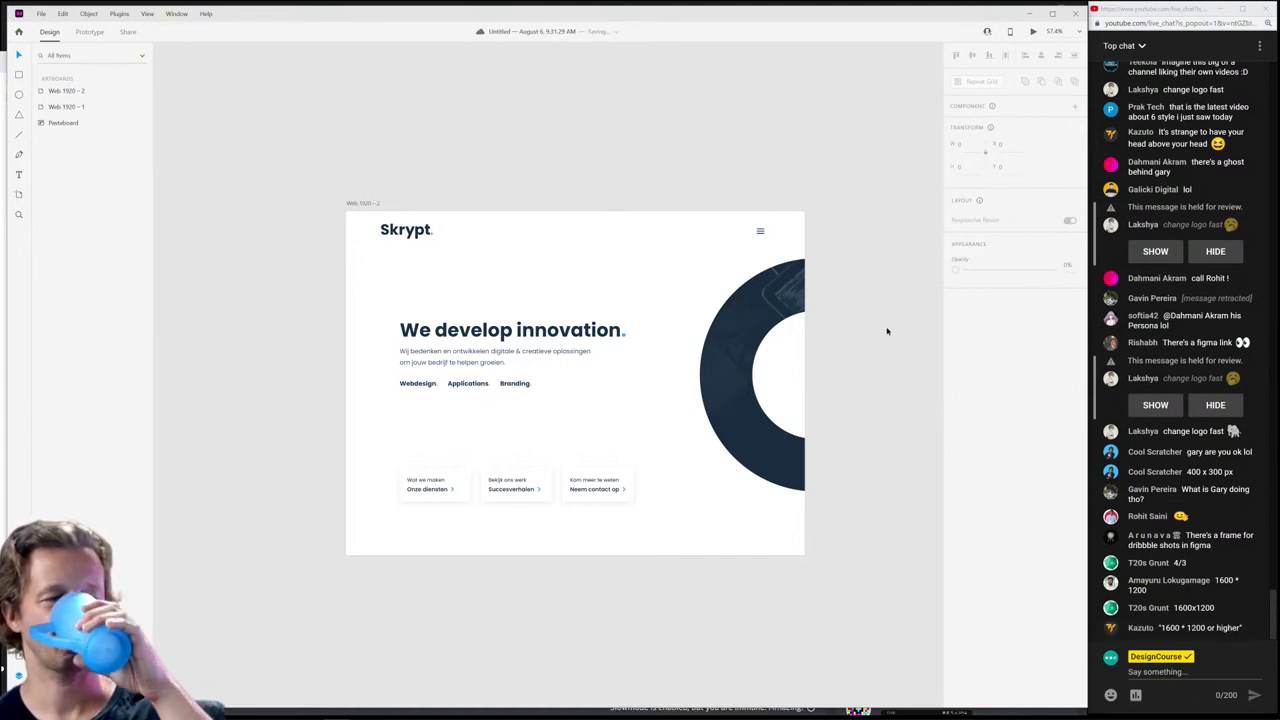
Step: Duplicate the 1600 by 1200 artboard and scale the copy's Skrypt screenshot down to about 1412 wide, with a margin all around
{"action": "left_click", "coordinate": [715, 328]}
{"action": "left_click", "coordinate": [366, 203]}
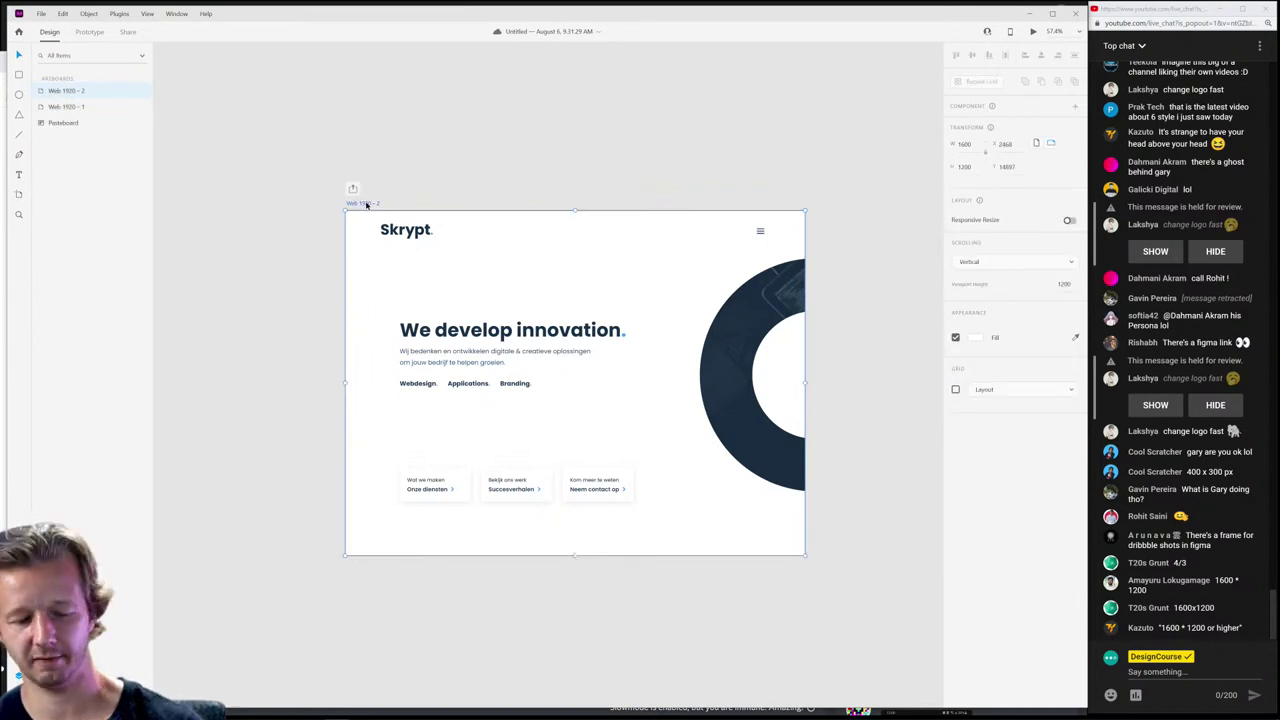
{"action": "key", "text": "ctrl+d"}
{"action": "scroll", "coordinate": [578, 168], "scroll_direction": "right", "scroll_amount": 5}
{"action": "left_click", "coordinate": [443, 297]}
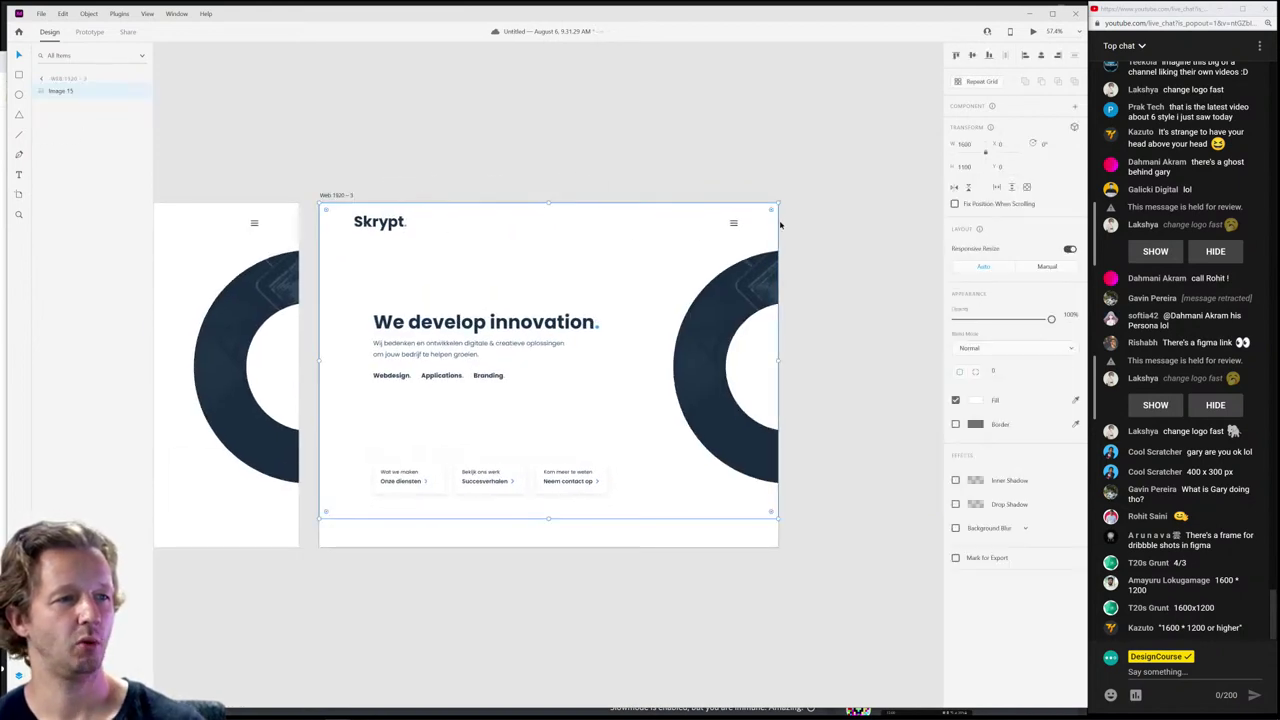
{"action": "left_click_drag", "start_coordinate": [772, 205], "coordinate": [751, 236]}
{"action": "left_click_drag", "start_coordinate": [682, 329], "coordinate": [682, 332]}
Step: Fill the duplicated artboard with the dark navy sampled from the screenshot's ring, and centre the screenshot on the artboard
{"action": "left_click", "coordinate": [345, 197]}
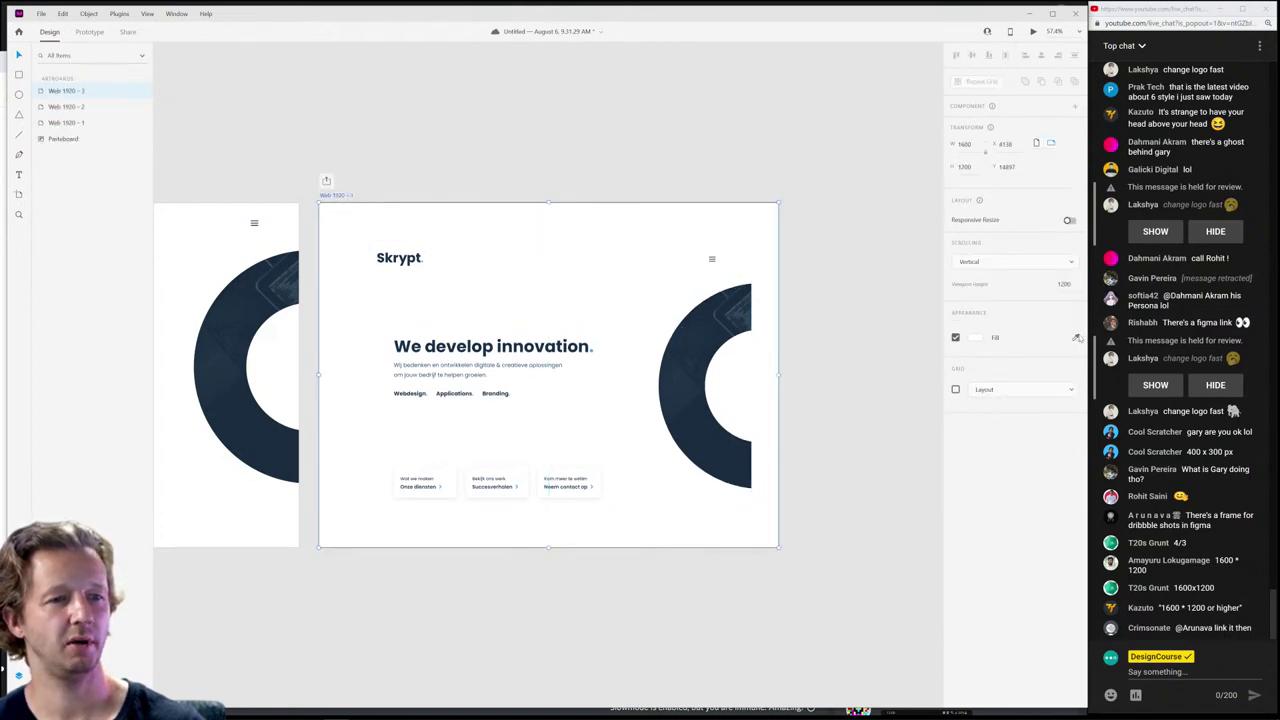
{"action": "left_click", "coordinate": [1077, 338]}
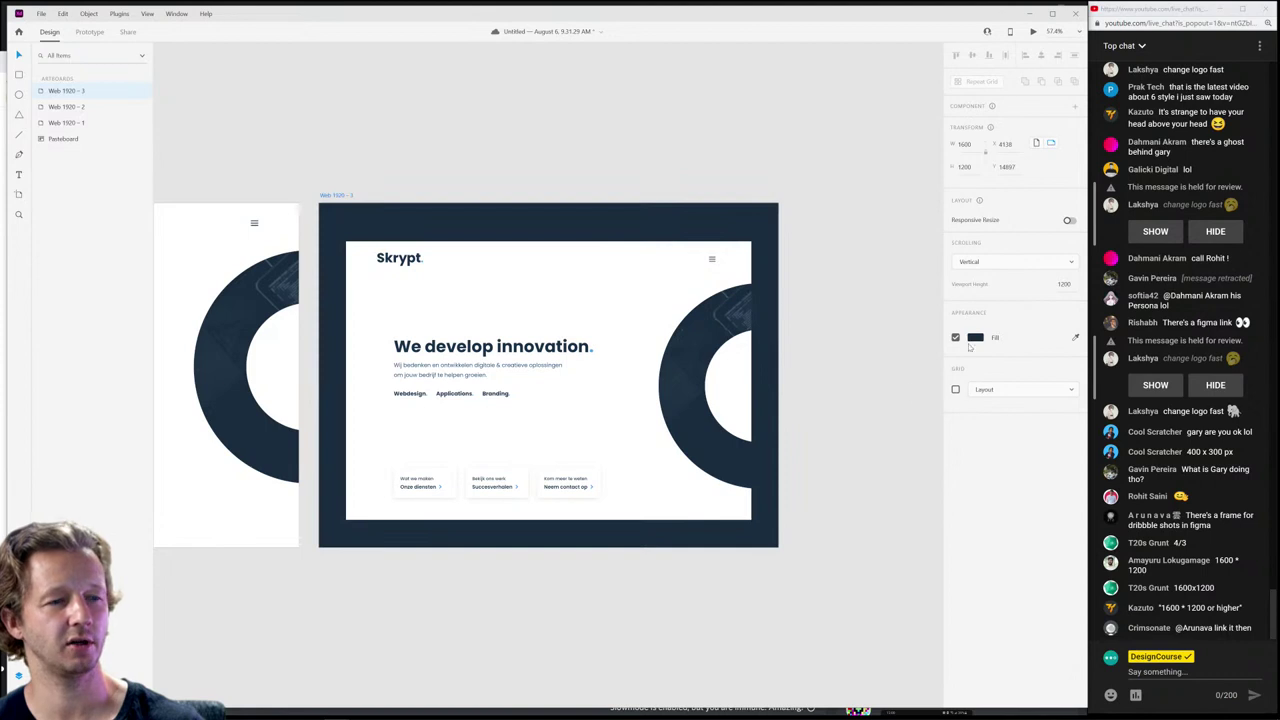
{"action": "left_click", "coordinate": [563, 311]}
{"action": "left_click_drag", "start_coordinate": [563, 311], "coordinate": [566, 305]}
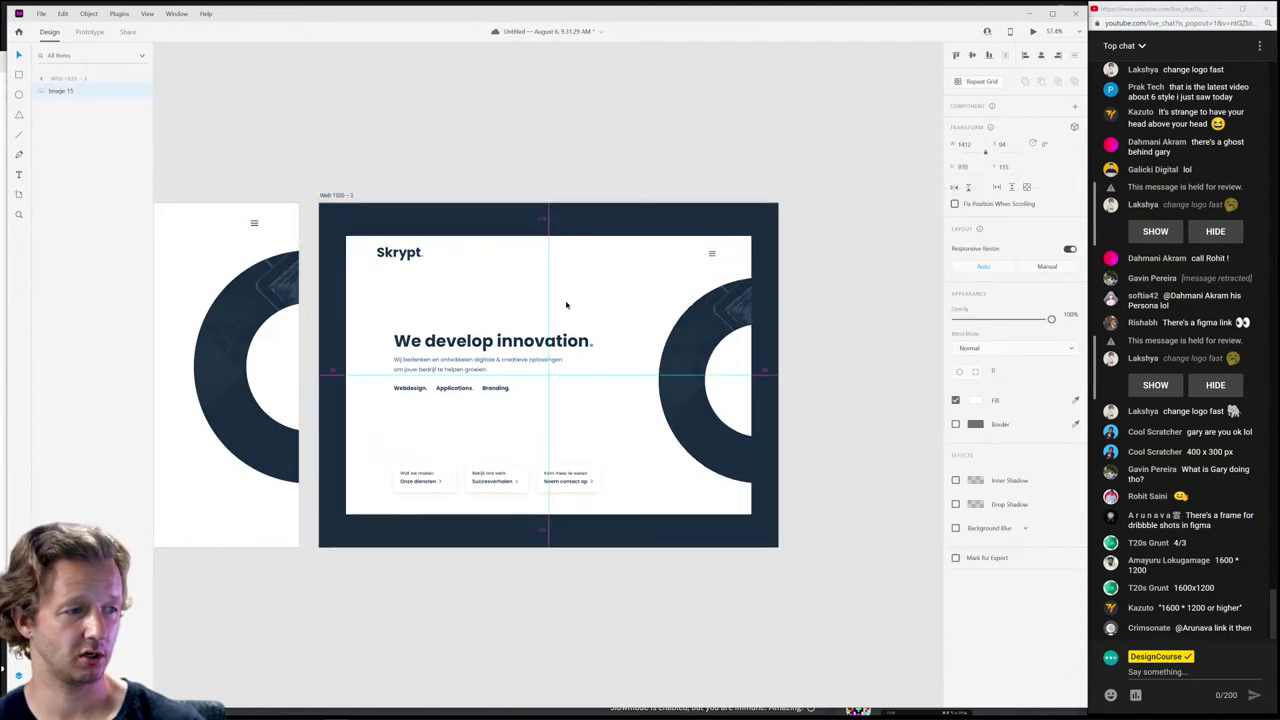
{"action": "left_click", "coordinate": [860, 311]}
{"action": "scroll", "coordinate": [506, 297], "scroll_direction": "up", "scroll_amount": 5}
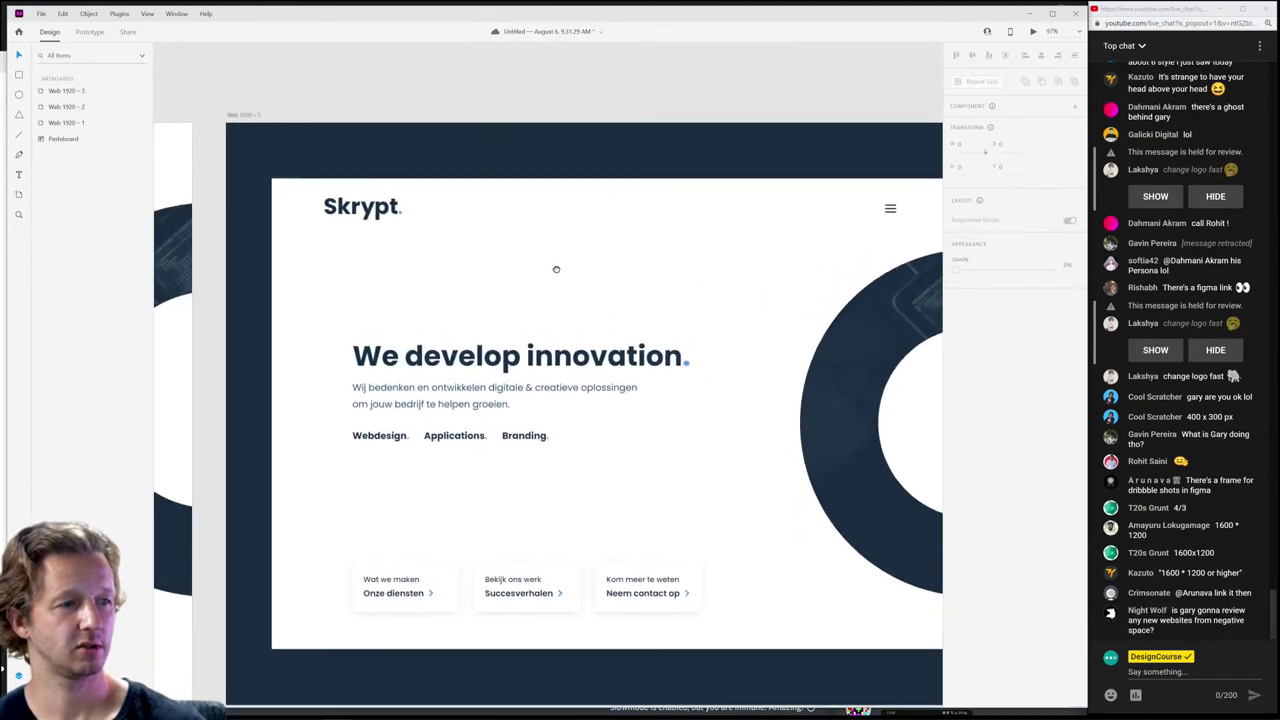
{"action": "scroll", "coordinate": [556, 269], "scroll_direction": "down", "scroll_amount": 3}
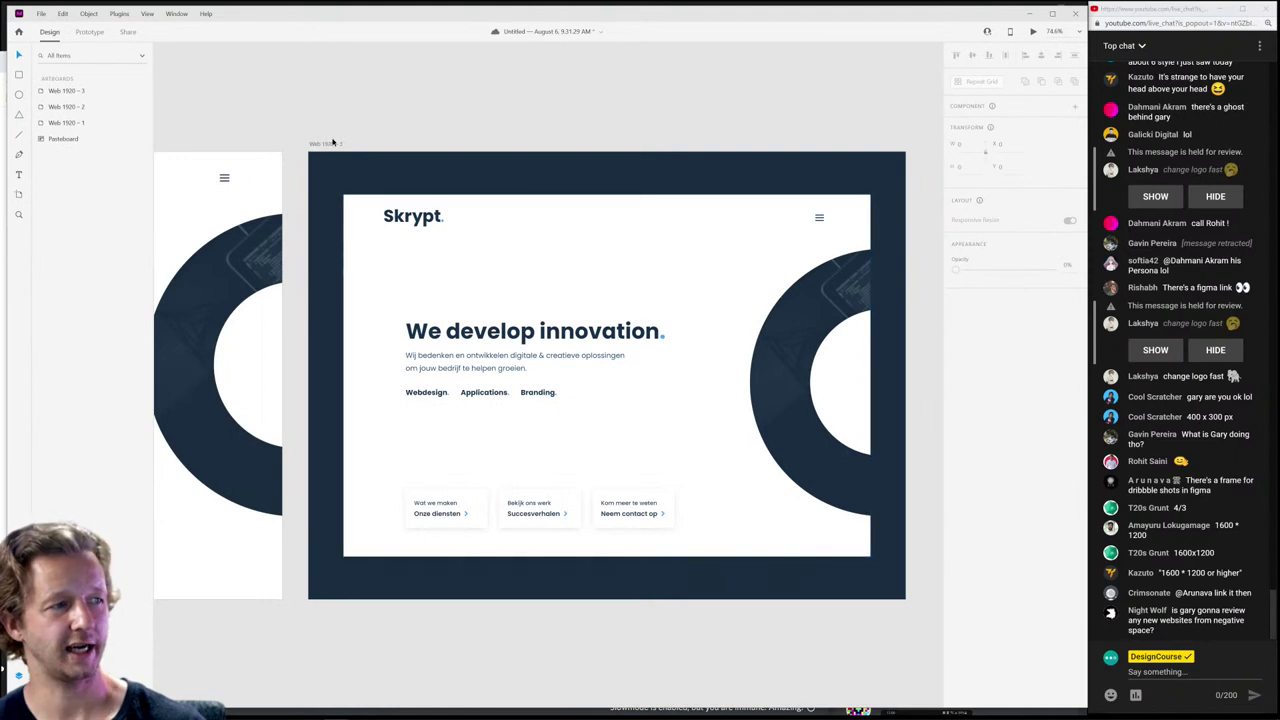
Step: Change the framed artboard's background fill to a pale blue-grey
{"action": "left_click", "coordinate": [326, 146]}
{"action": "left_click", "coordinate": [328, 228]}
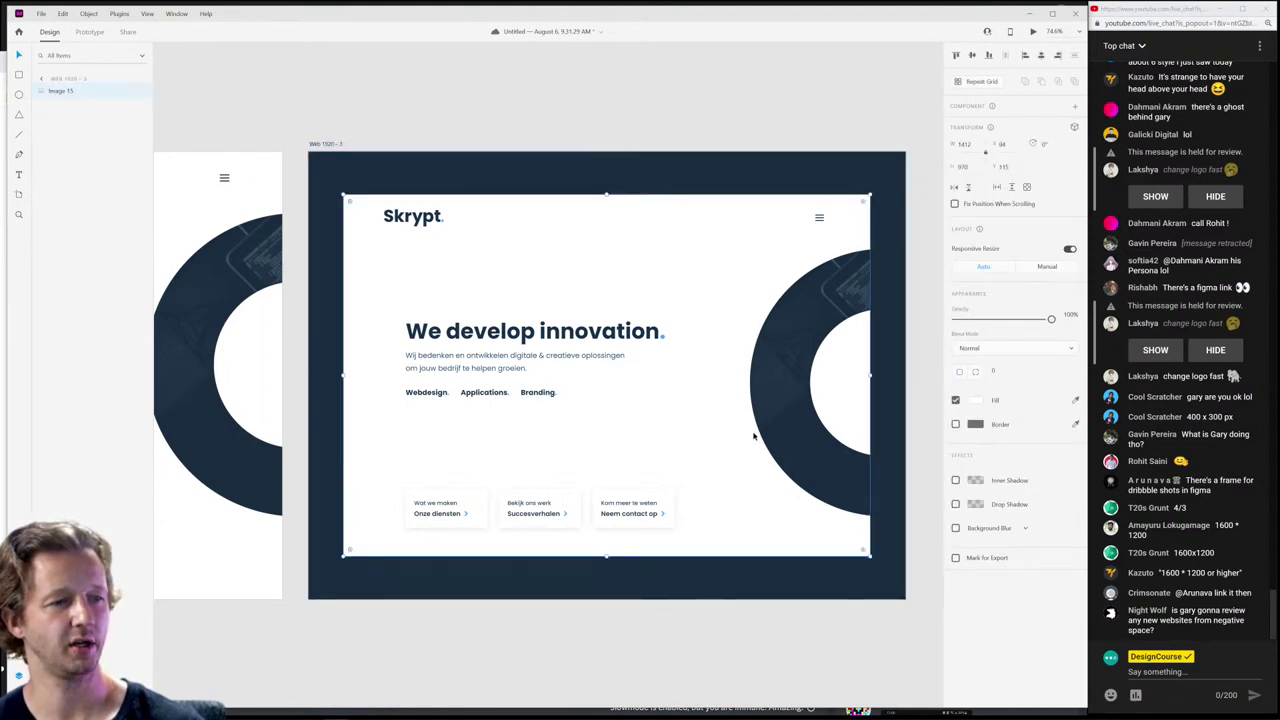
{"action": "left_click", "coordinate": [316, 143]}
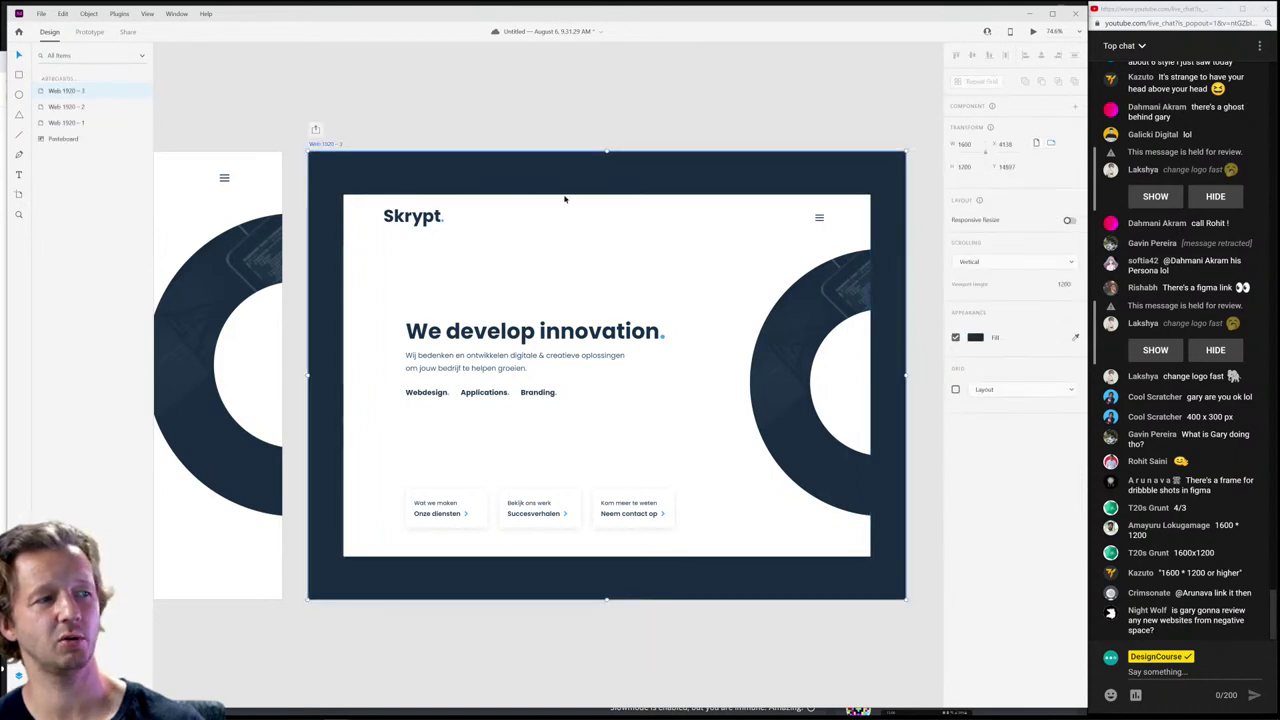
{"action": "left_click", "coordinate": [976, 338]}
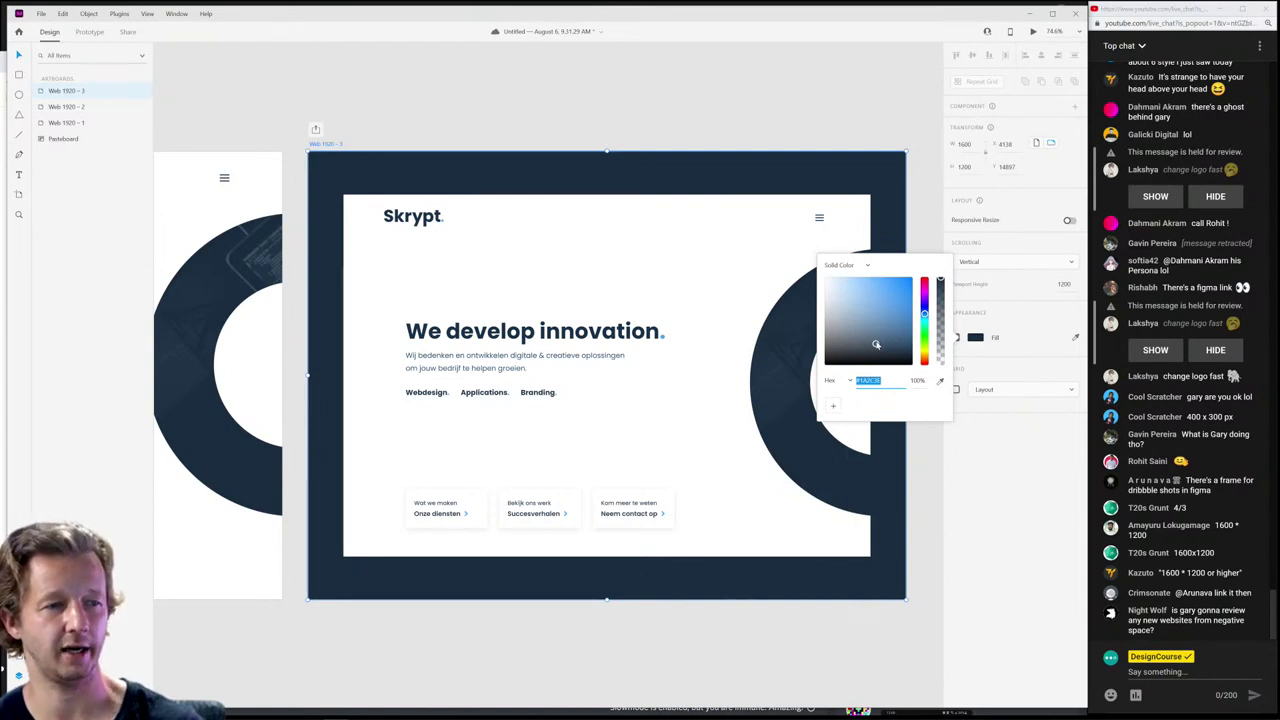
{"action": "left_click_drag", "start_coordinate": [847, 288], "coordinate": [835, 292]}
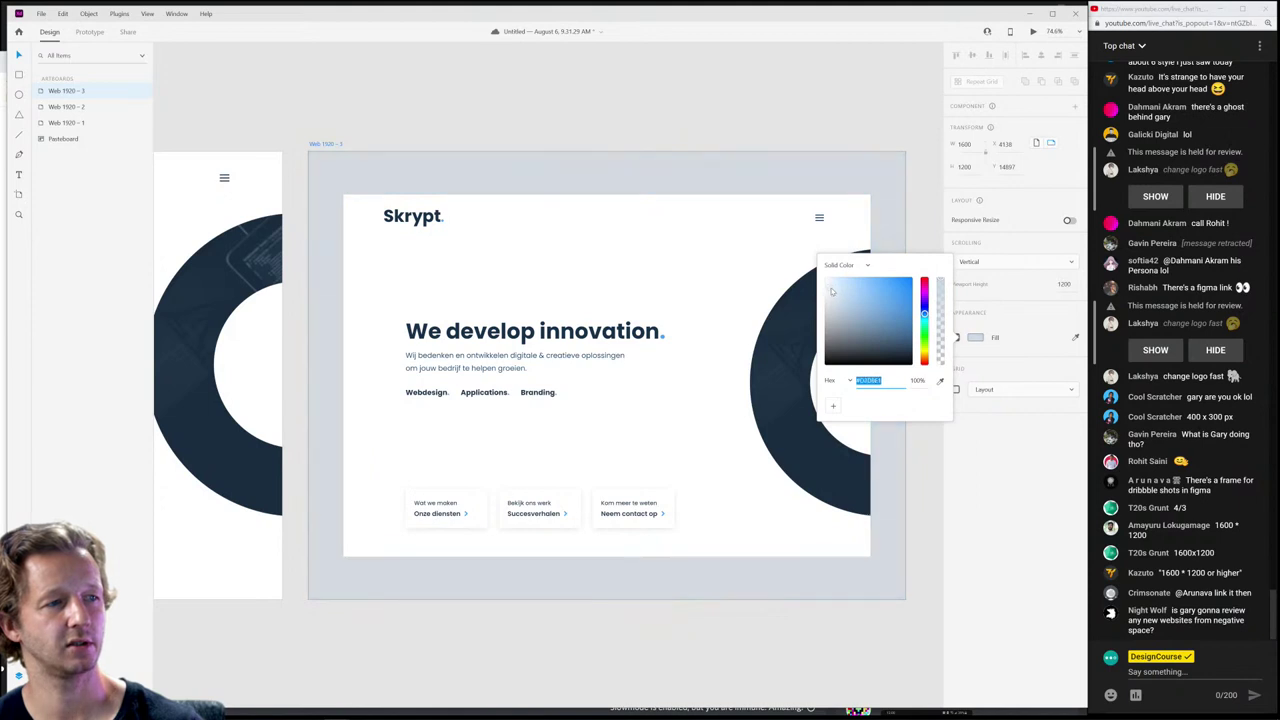
{"action": "left_click", "coordinate": [603, 148]}
Step: Duplicate the pale blue-grey artboard and refill the original with the dark navy sampled from the screenshot
{"action": "scroll", "coordinate": [577, 167], "scroll_direction": "down", "scroll_amount": 5}
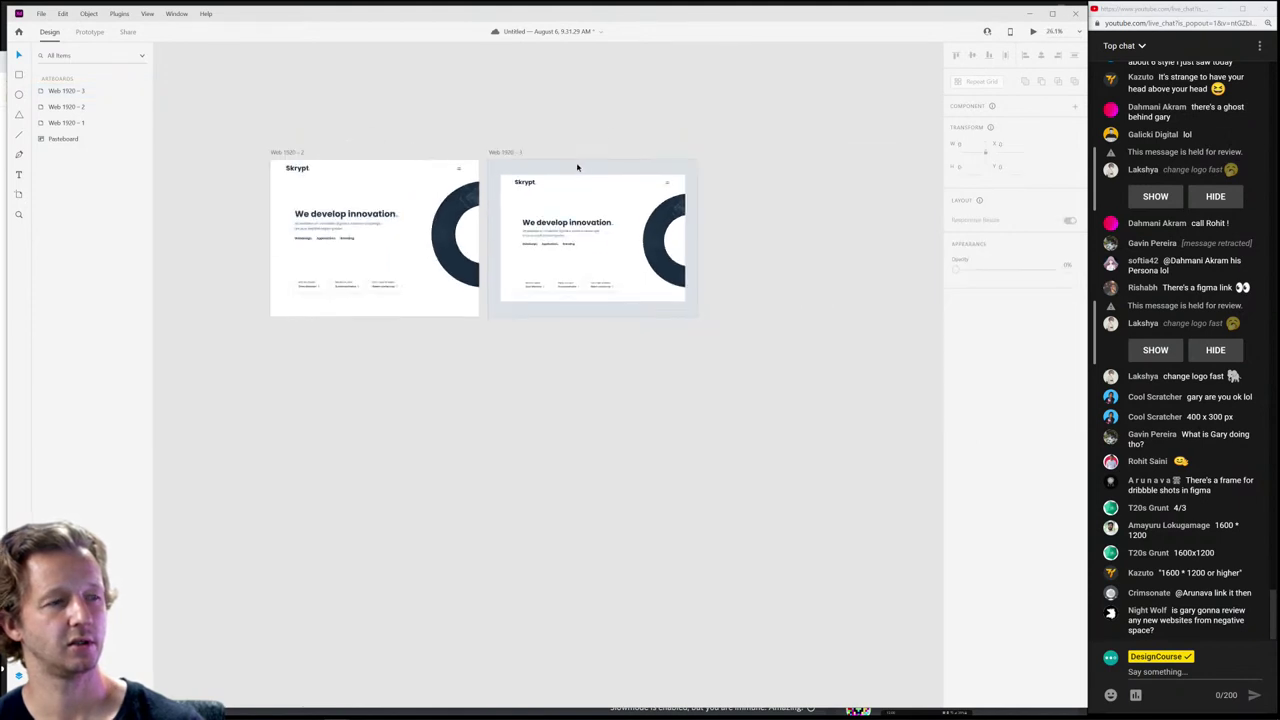
{"action": "left_click", "coordinate": [520, 152]}
{"action": "key", "text": "ctrl+d"}
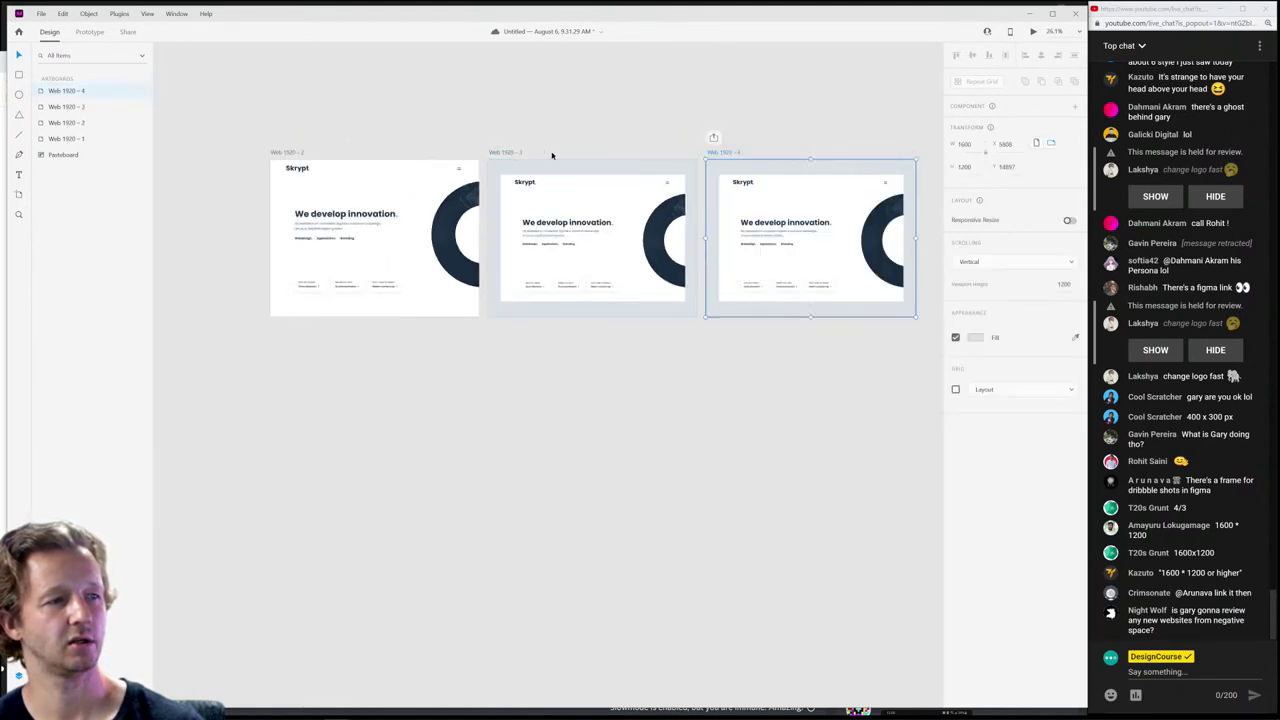
{"action": "left_click", "coordinate": [505, 152]}
{"action": "left_click", "coordinate": [976, 338]}
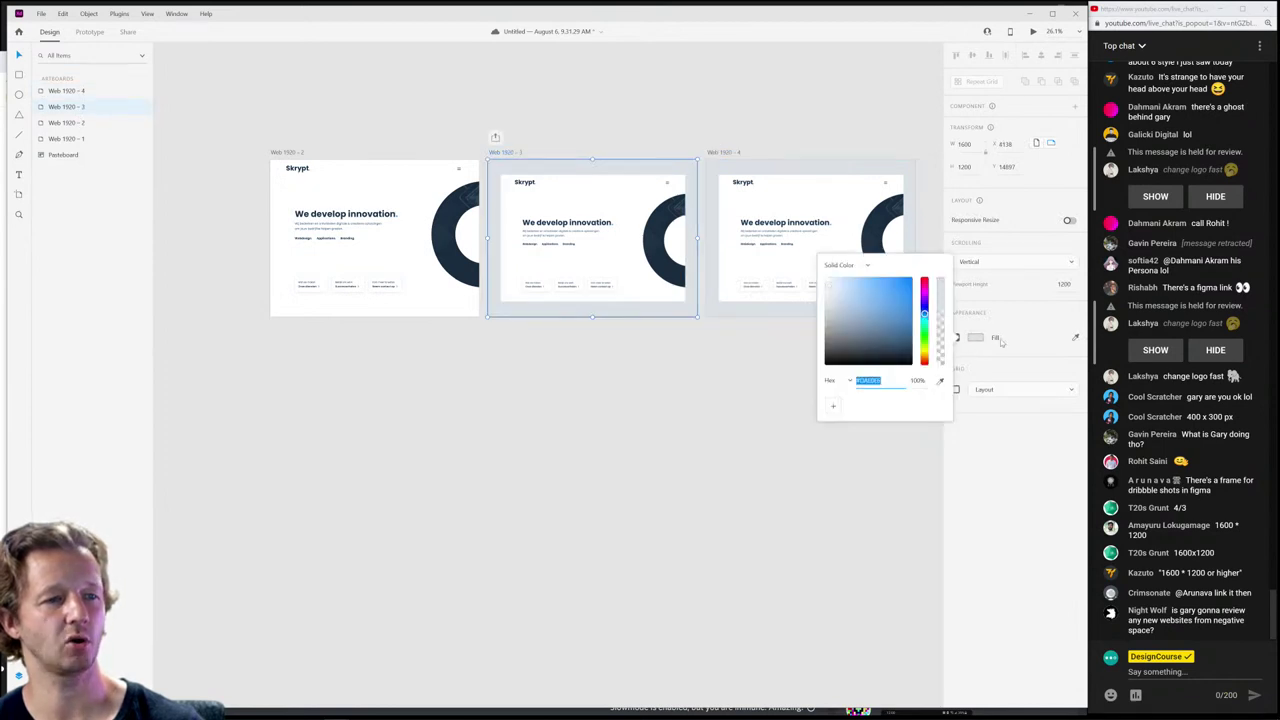
{"action": "left_click", "coordinate": [1075, 337]}
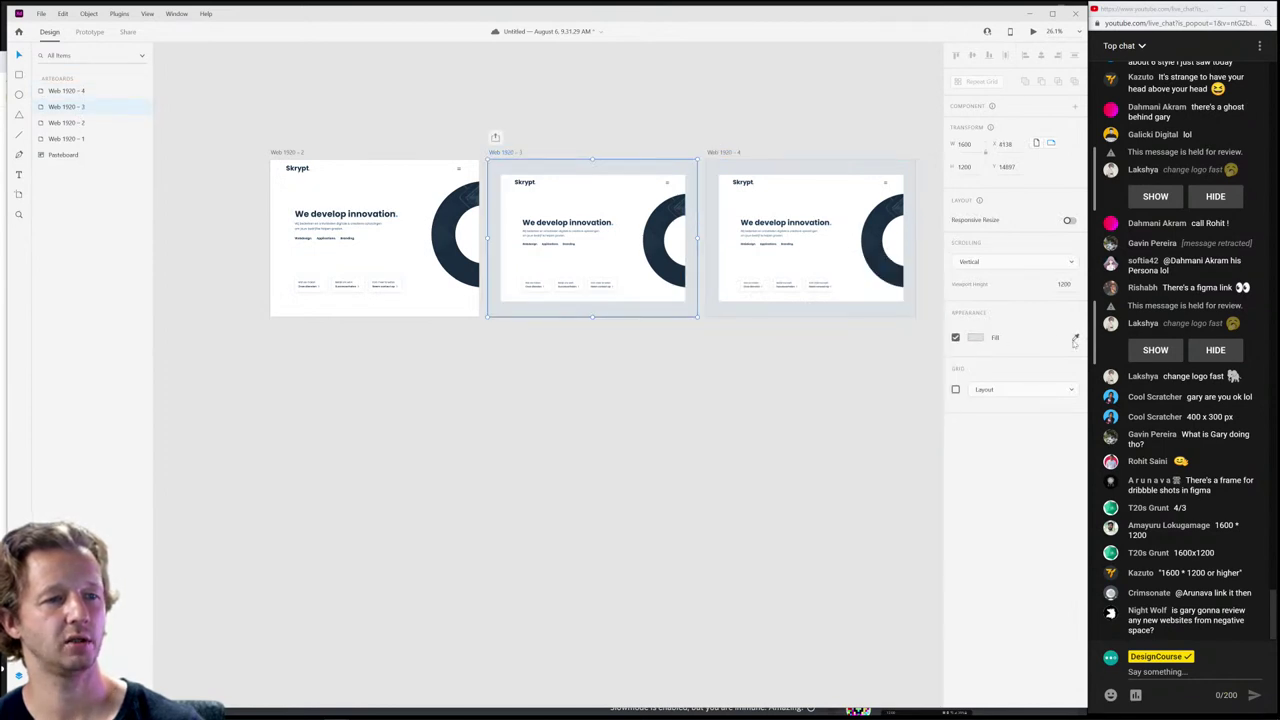
{"action": "left_click", "coordinate": [655, 228]}
Step: Duplicate the remaining pale blue-grey artboard once more and select the Skrypt screenshot in the new copy
{"action": "scroll", "coordinate": [697, 409], "scroll_direction": "up", "scroll_amount": 5}
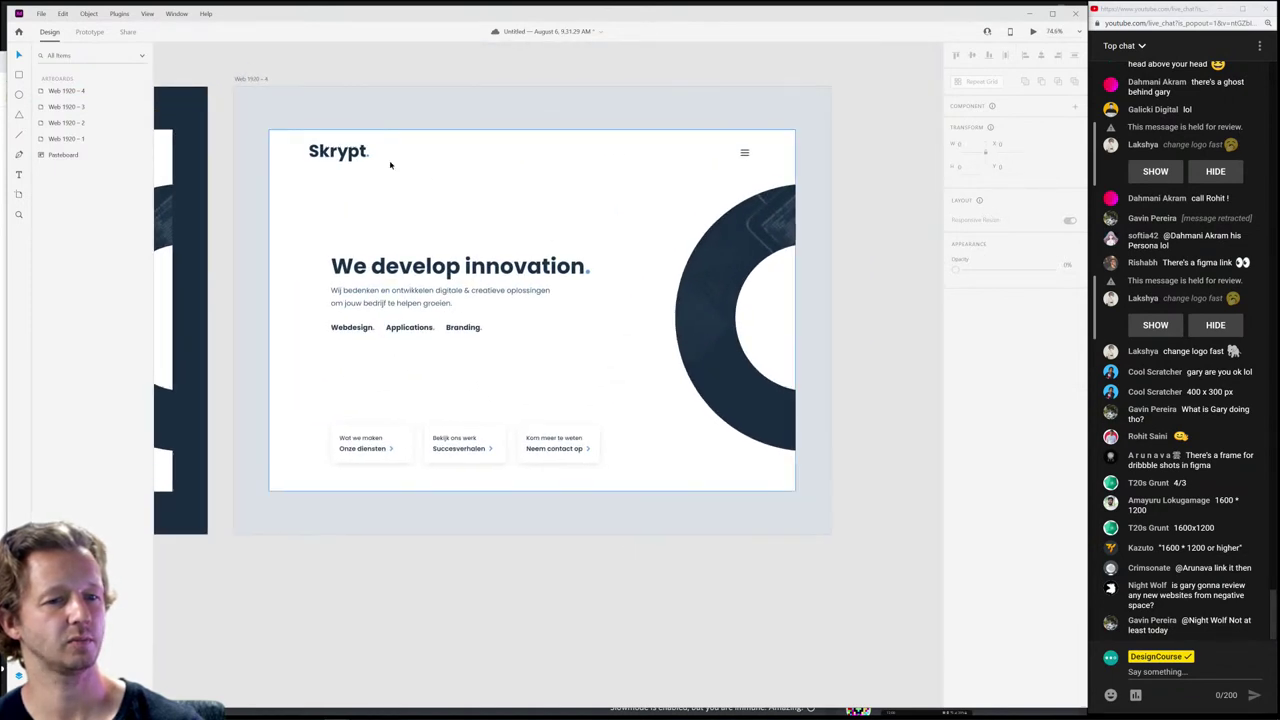
{"action": "left_click", "coordinate": [251, 77]}
{"action": "key", "text": "ctrl+d"}
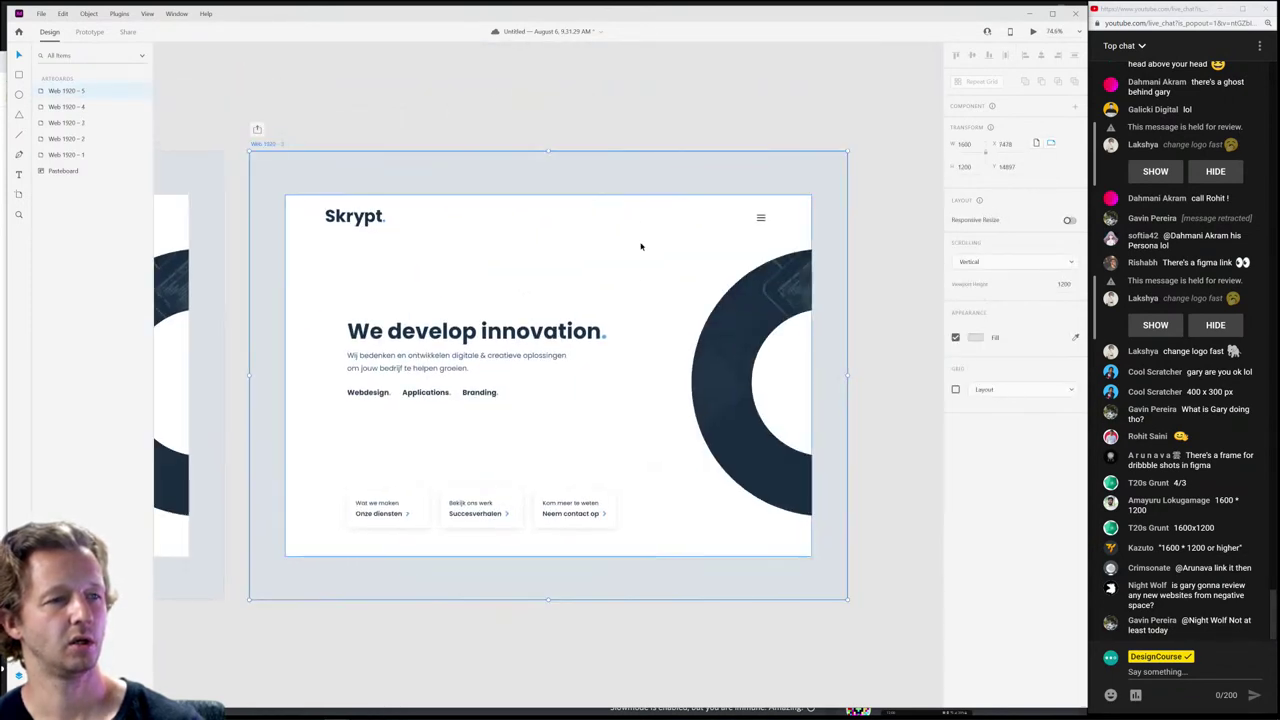
{"action": "left_click", "coordinate": [593, 331]}
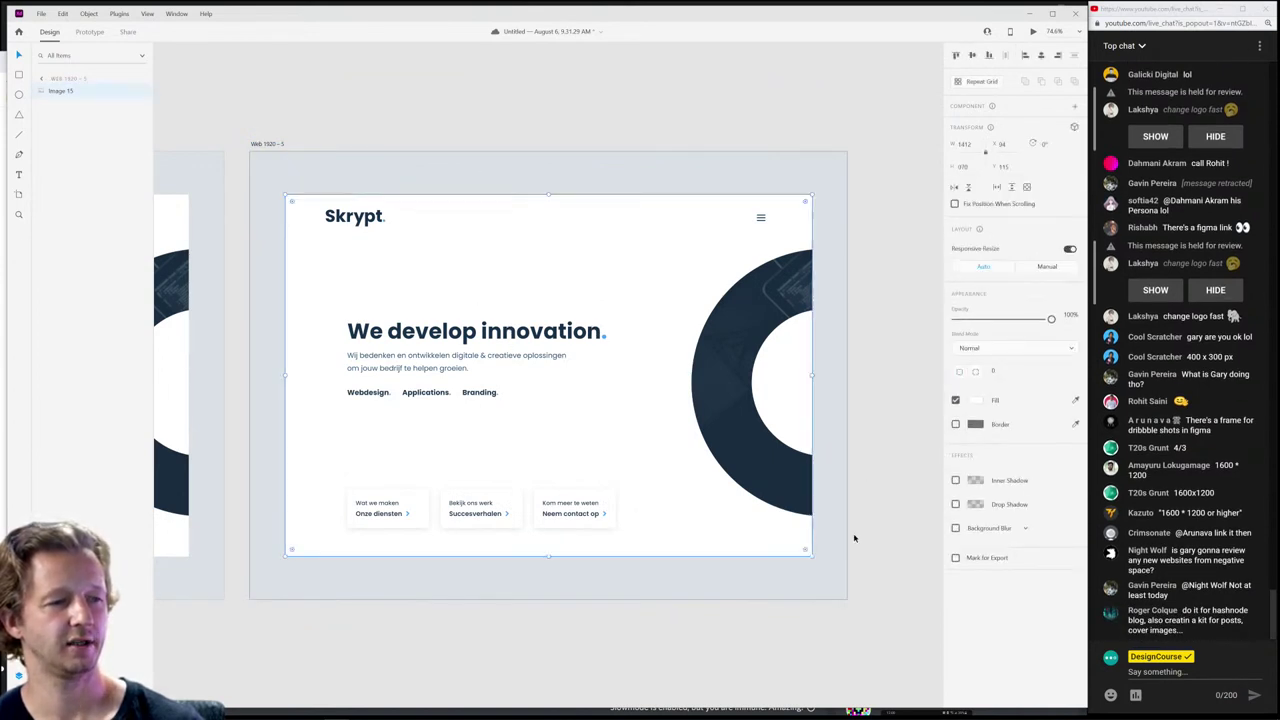
{"action": "scroll", "coordinate": [590, 438], "scroll_direction": "down", "scroll_amount": 5}
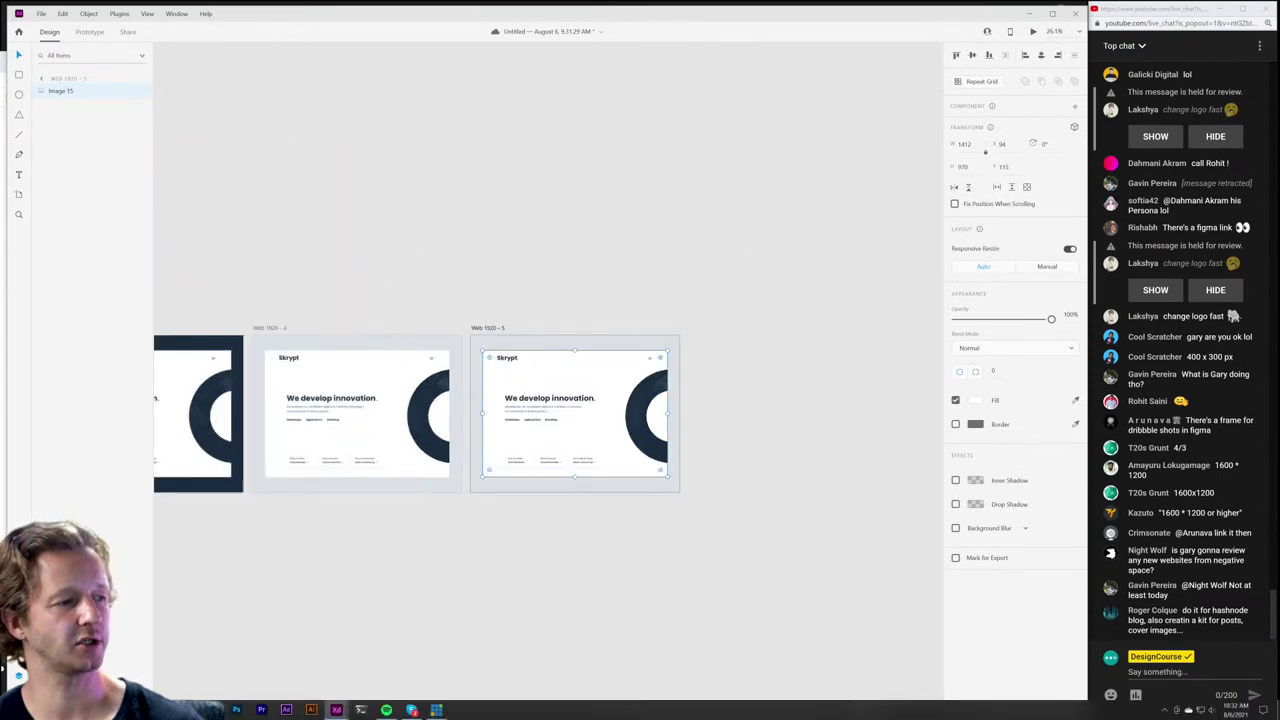
Step: Switch to the browser with skrypt.nl and capture the Diensten section, from its heading down to the Branding block
{"action": "mouse_move", "coordinate": [152, 686]}
{"action": "left_click", "coordinate": [276, 668]}
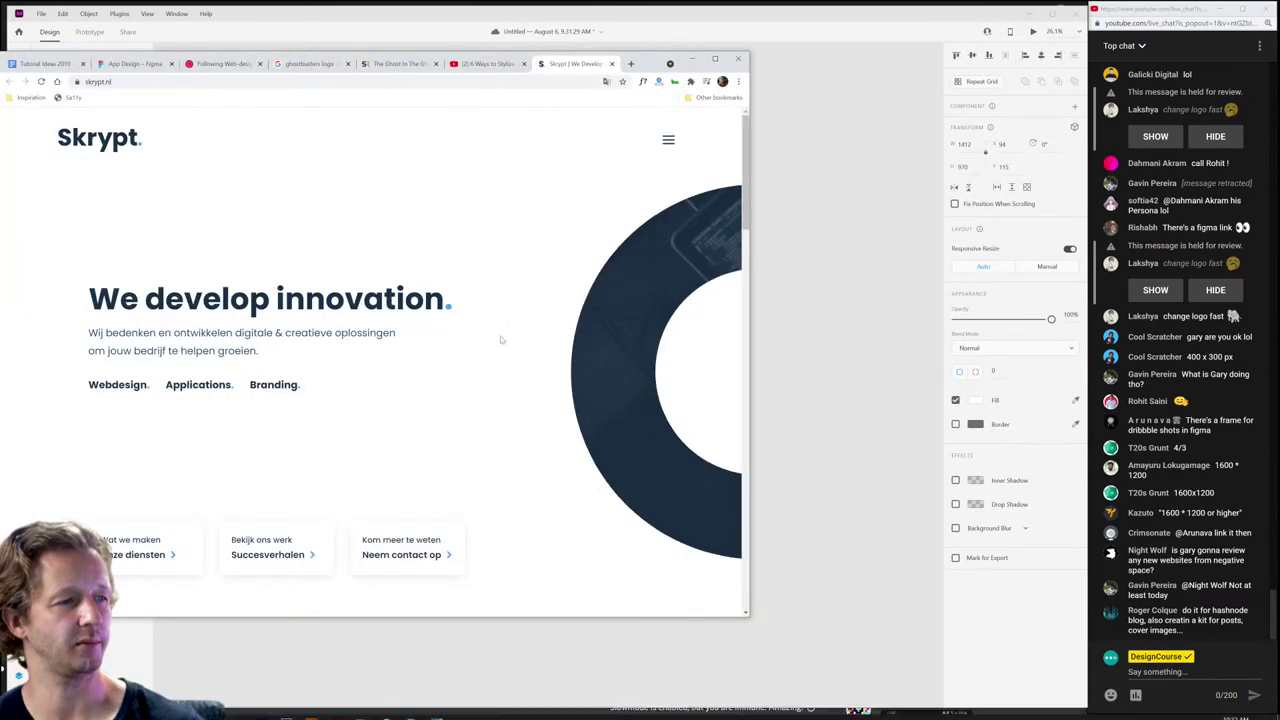
{"action": "scroll", "coordinate": [597, 190], "scroll_direction": "down", "scroll_amount": 6}
{"action": "scroll", "coordinate": [597, 190], "scroll_direction": "down", "scroll_amount": 2}
{"action": "left_click_drag", "start_coordinate": [656, 65], "coordinate": [858, 76]}
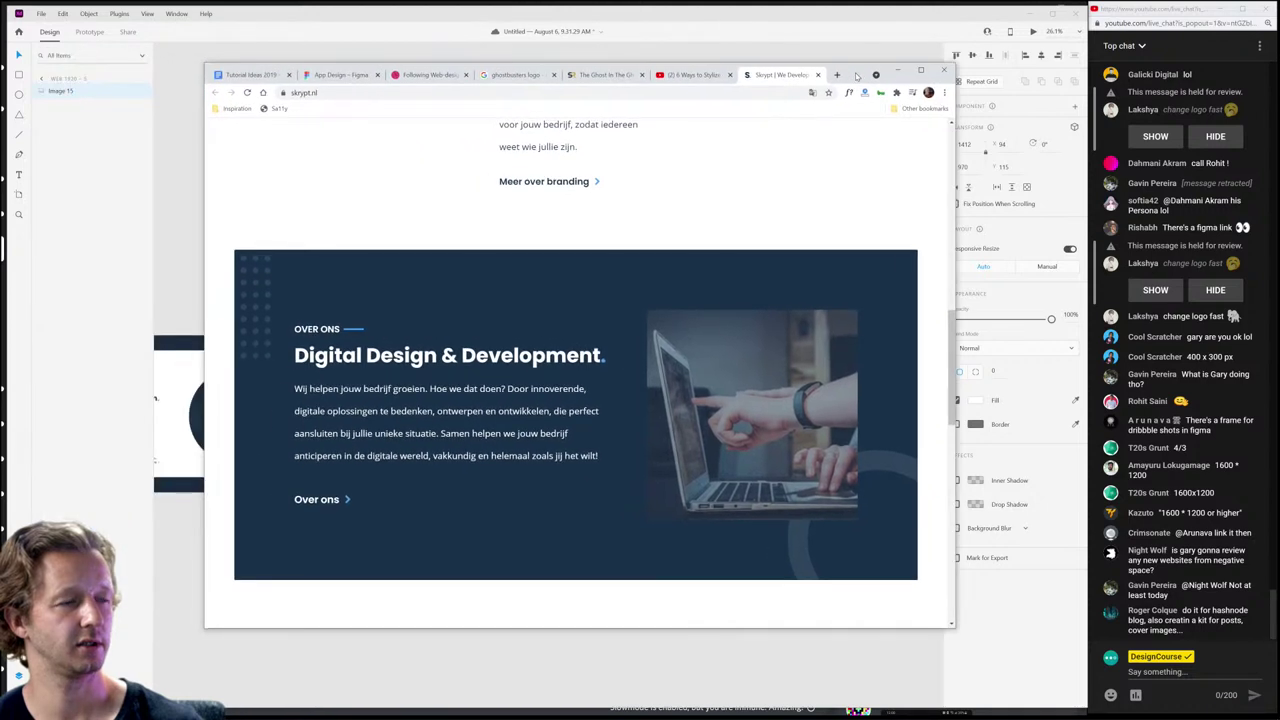
{"action": "scroll", "coordinate": [762, 279], "scroll_direction": "up", "scroll_amount": 2}
{"action": "scroll", "coordinate": [762, 279], "scroll_direction": "up", "scroll_amount": 3}
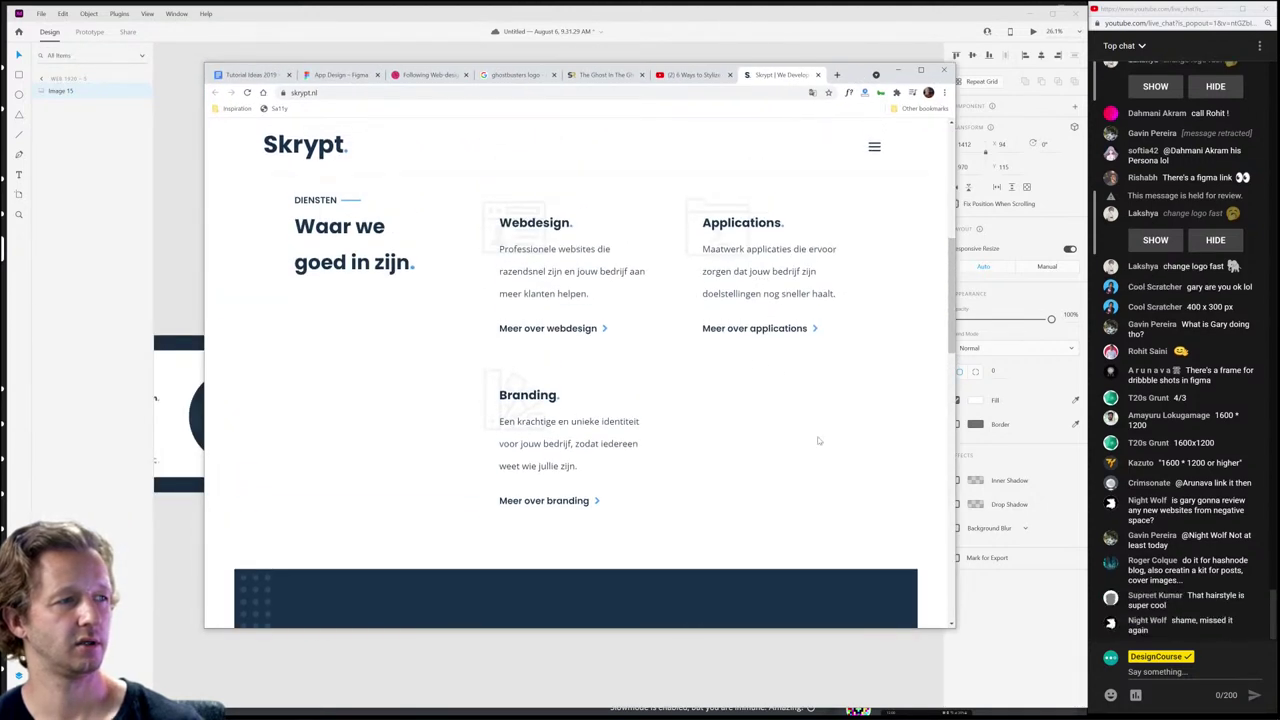
{"action": "scroll", "coordinate": [820, 451], "scroll_direction": "up", "scroll_amount": 1}
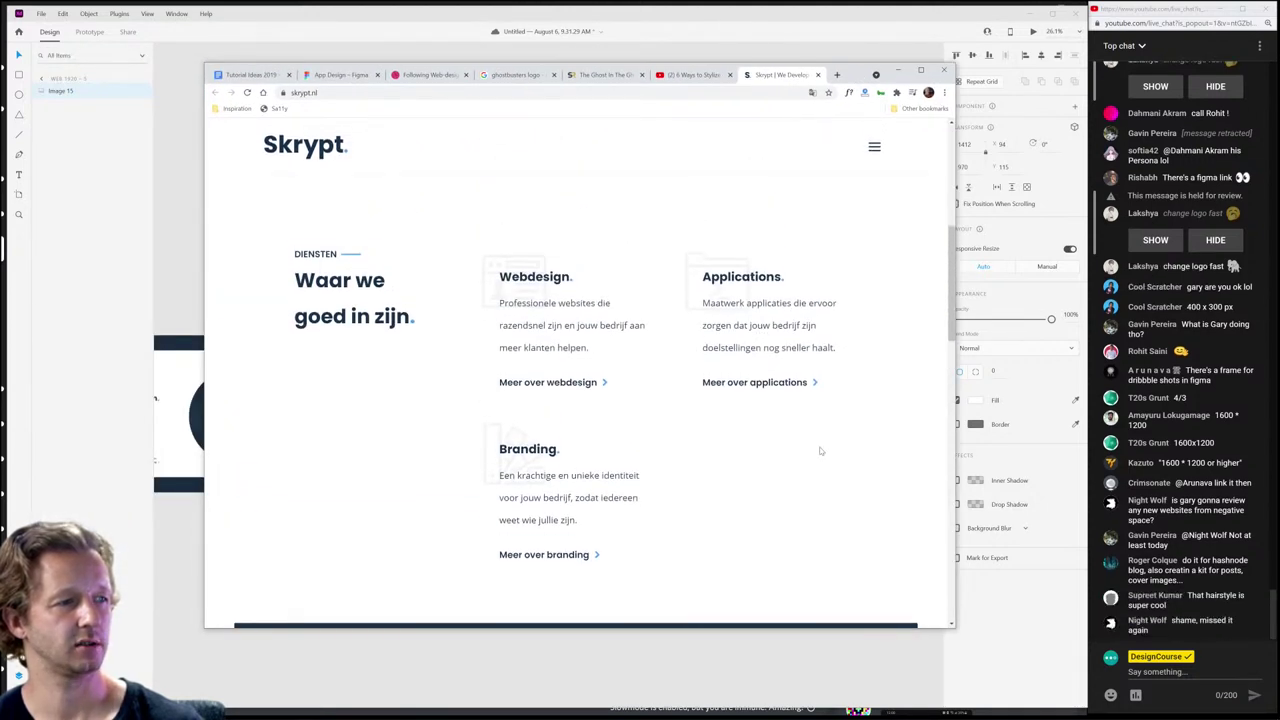
{"action": "key", "text": "Print"}
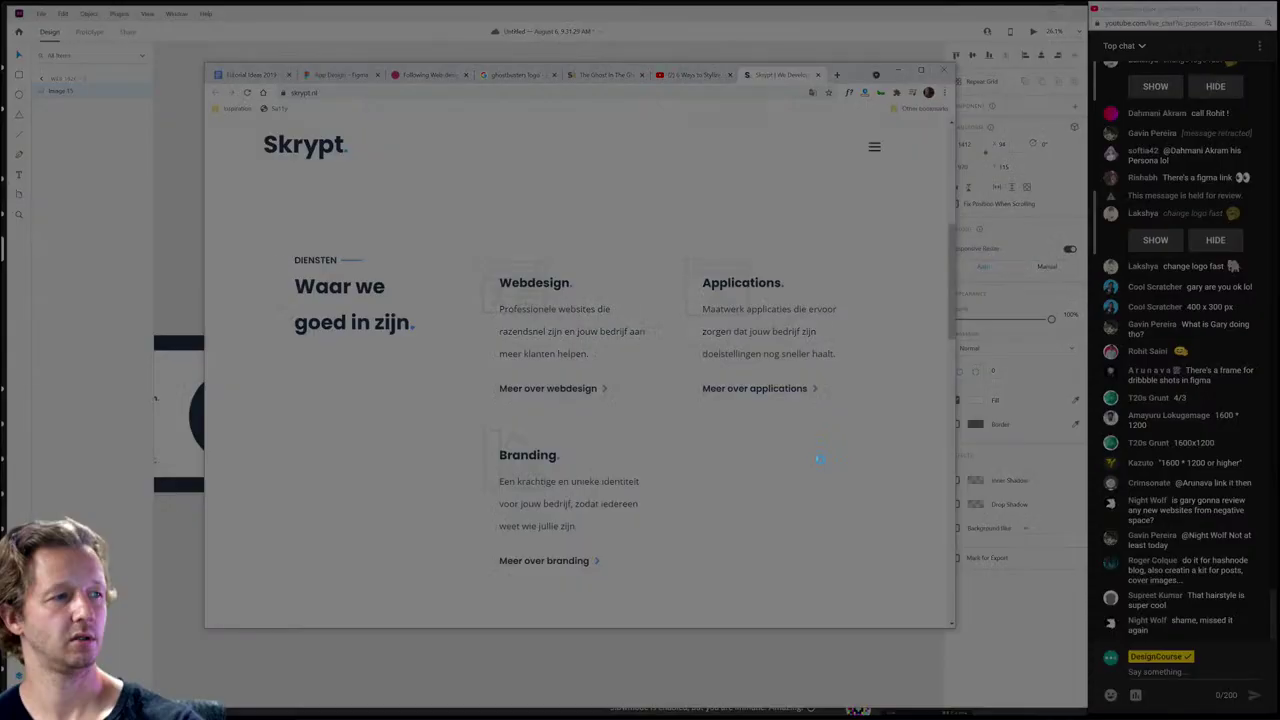
{"action": "left_click_drag", "start_coordinate": [221, 186], "coordinate": [888, 605]}
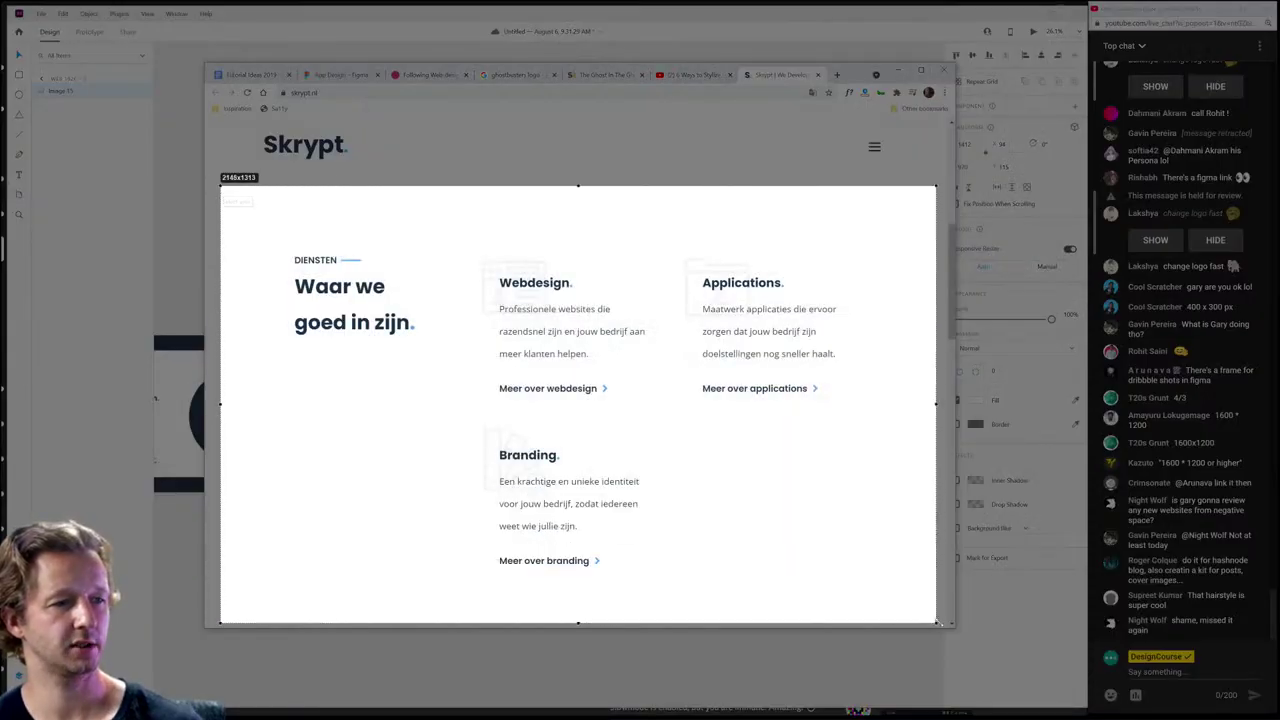
Step: Paste the Diensten capture onto the newest artboard in Adobe XD, scale it to about 1297 wide and place it in the bottom-left corner
{"action": "key", "text": "alt+Tab"}
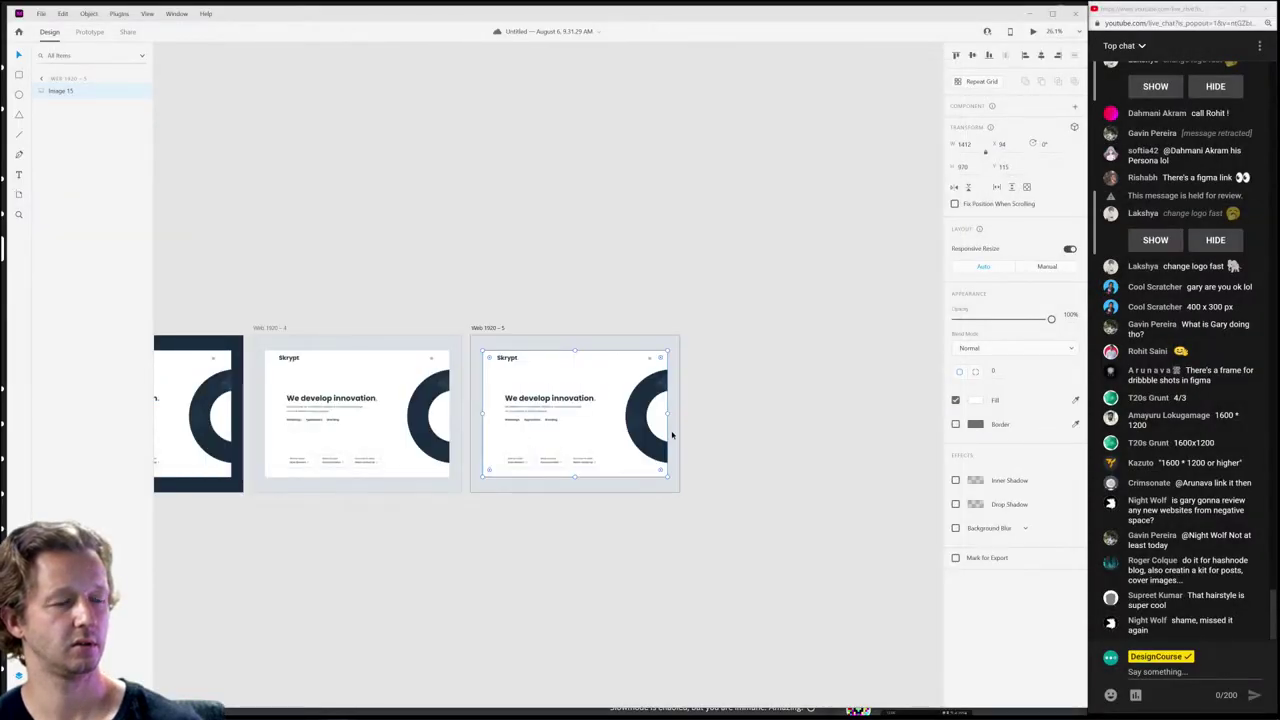
{"action": "scroll", "coordinate": [510, 484], "scroll_direction": "up", "scroll_amount": 5}
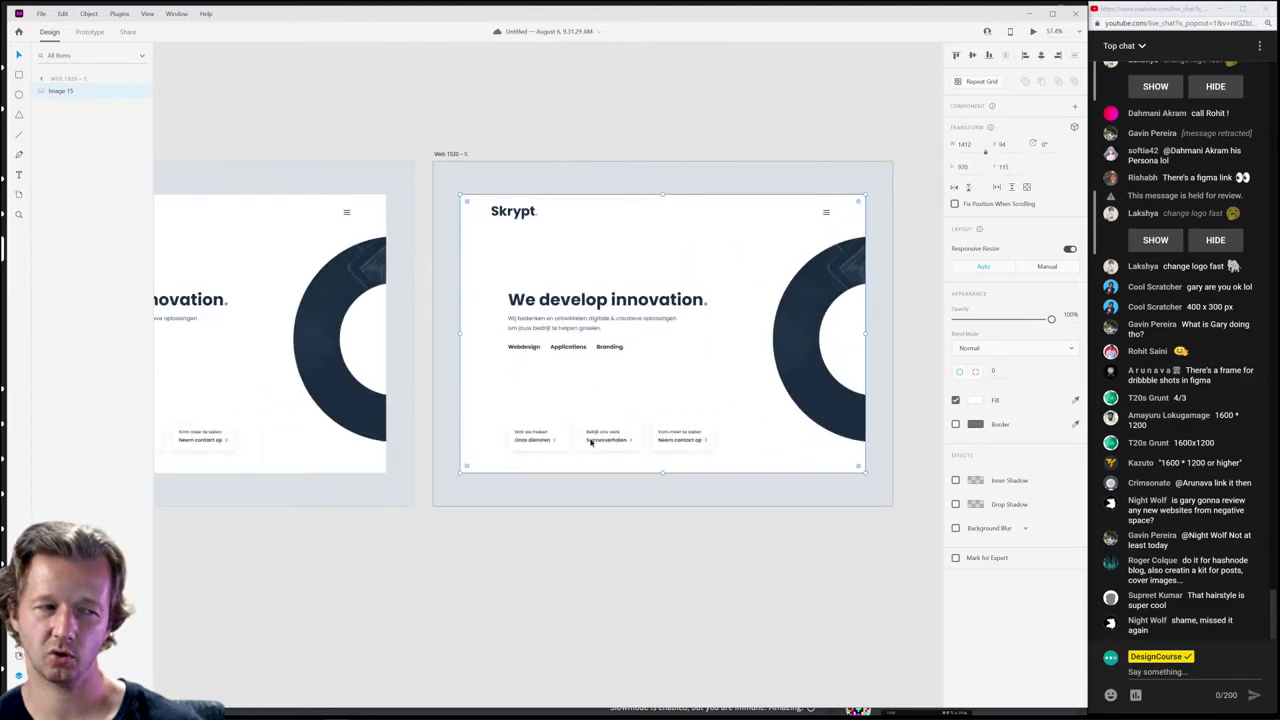
{"action": "key", "text": "ctrl+v"}
{"action": "left_click_drag", "start_coordinate": [621, 365], "coordinate": [737, 514]}
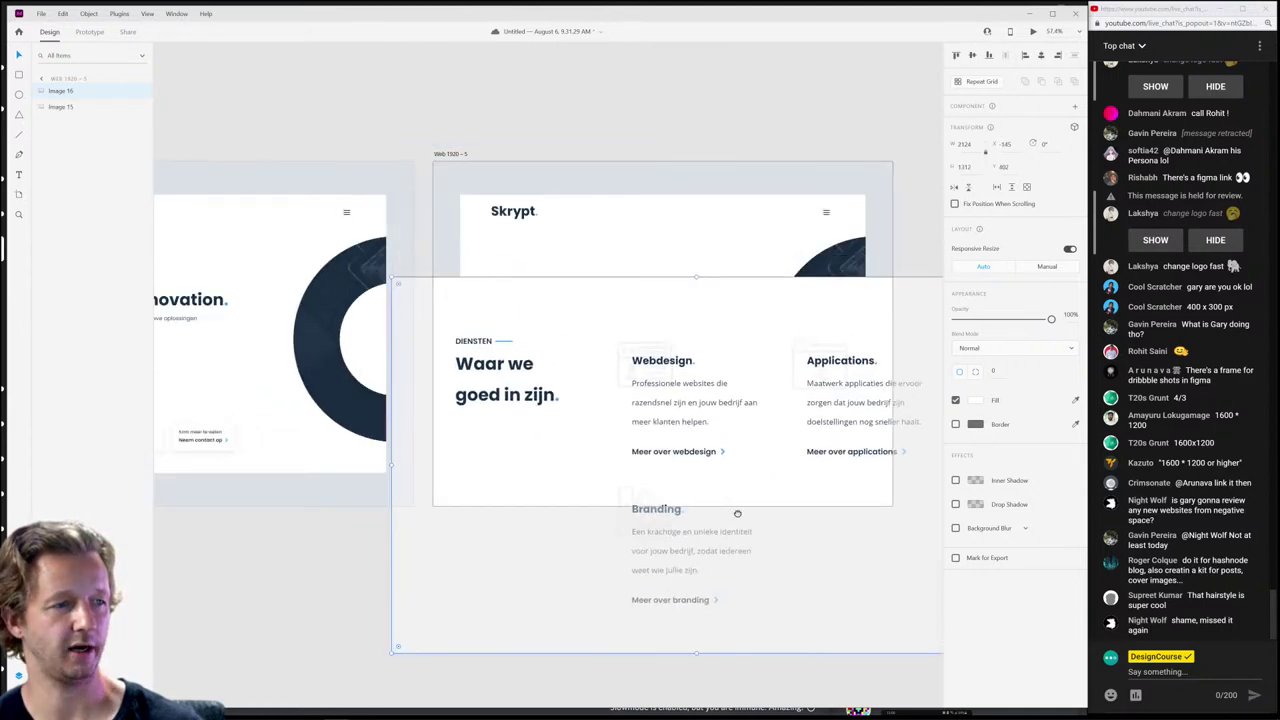
{"action": "scroll", "coordinate": [737, 514], "scroll_direction": "right", "scroll_amount": 2}
{"action": "scroll", "coordinate": [737, 514], "scroll_direction": "down", "scroll_amount": 1}
{"action": "left_click_drag", "start_coordinate": [901, 231], "coordinate": [670, 375]}
{"action": "left_click_drag", "start_coordinate": [603, 497], "coordinate": [712, 361]}
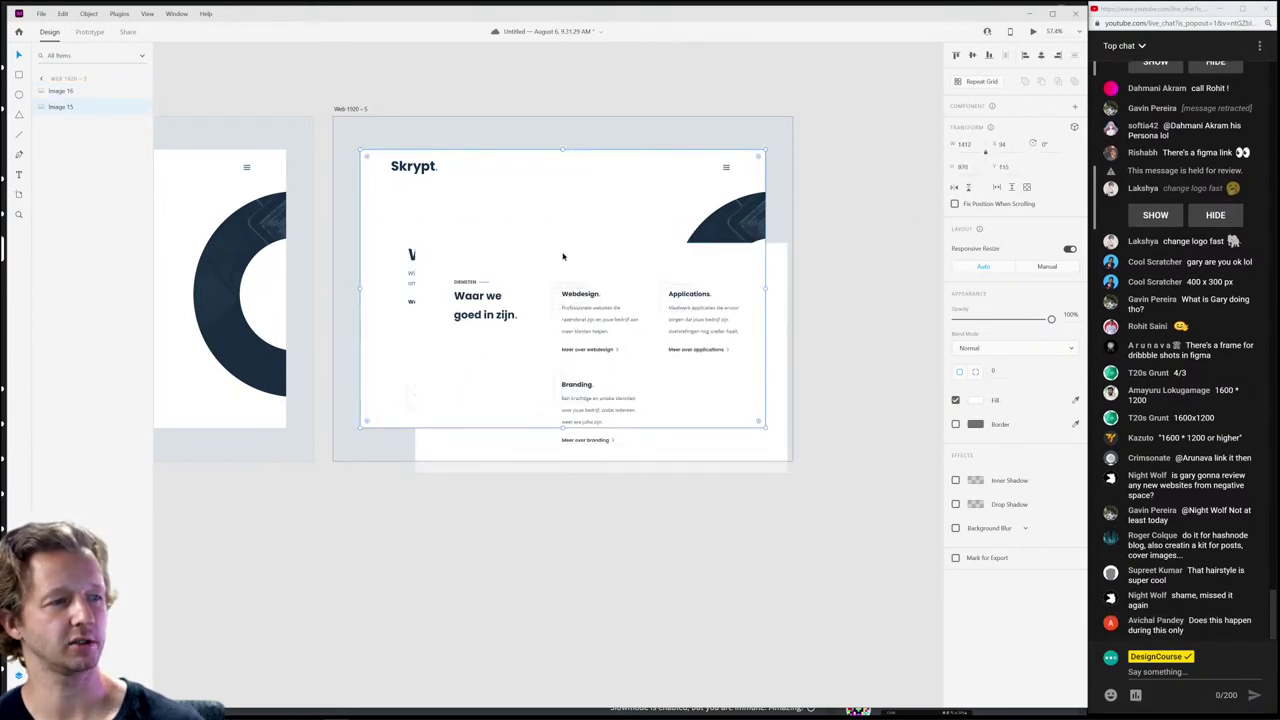
{"action": "left_click_drag", "start_coordinate": [560, 449], "coordinate": [430, 436]}
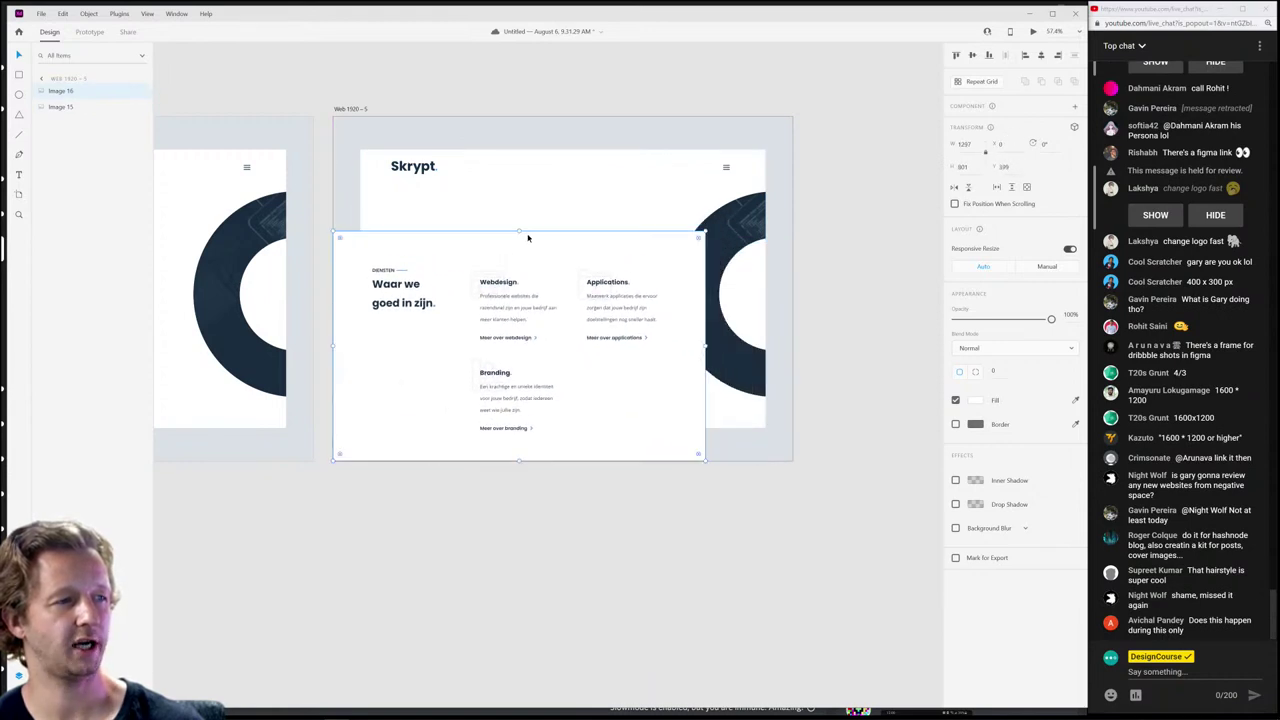
Step: Move the homepage screenshot toward the artboard's upper right and bring it in front of the Diensten capture
{"action": "left_click", "coordinate": [557, 180]}
{"action": "right_click", "coordinate": [558, 192]}
{"action": "left_click", "coordinate": [514, 188]}
{"action": "left_click_drag", "start_coordinate": [514, 191], "coordinate": [565, 174]}
{"action": "right_click", "coordinate": [578, 180]}
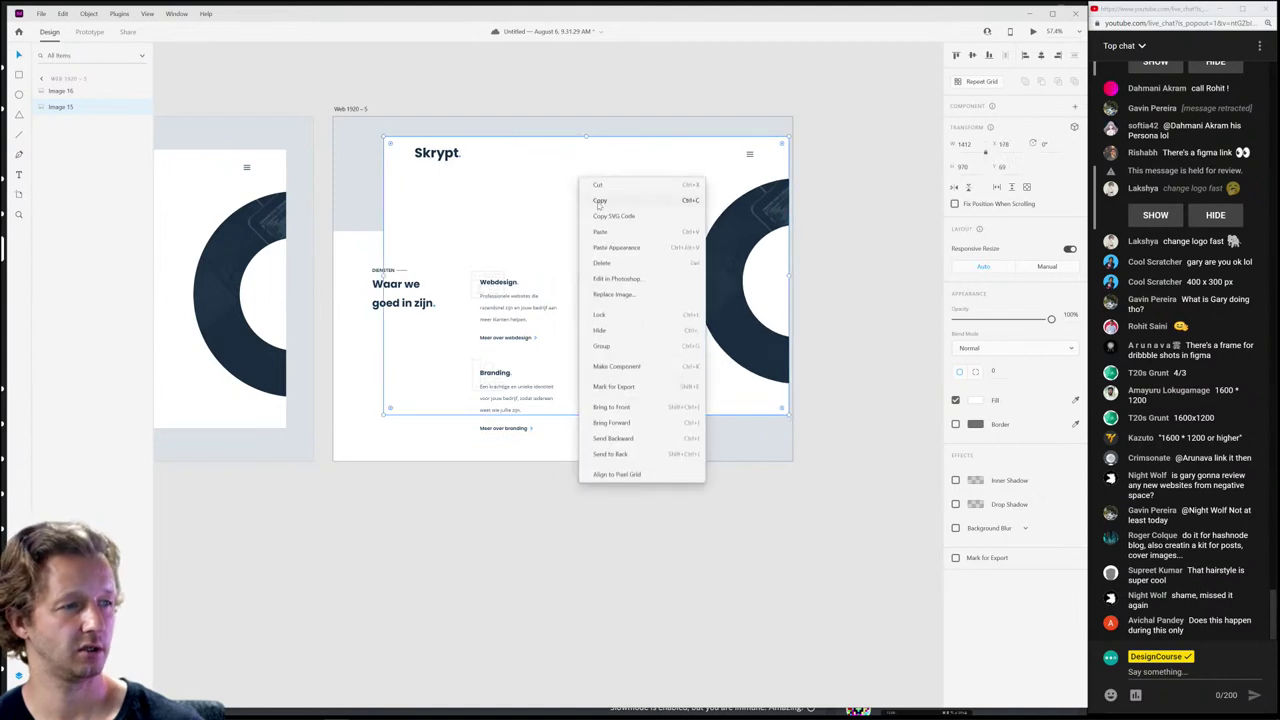
{"action": "left_click", "coordinate": [610, 412]}
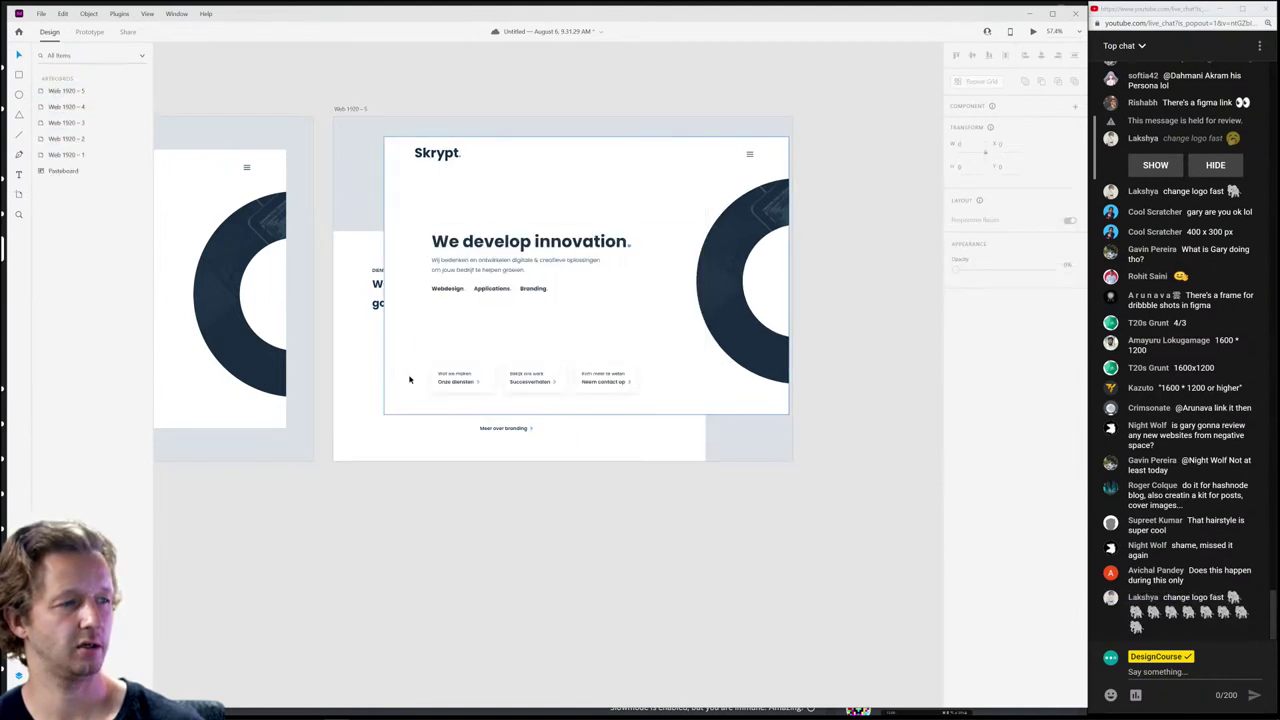
Step: Scale the homepage screenshot proportionally to about 1178 wide and place it in the artboard's top-right corner
{"action": "left_click", "coordinate": [382, 415]}
{"action": "left_click_drag", "start_coordinate": [382, 415], "coordinate": [454, 370]}
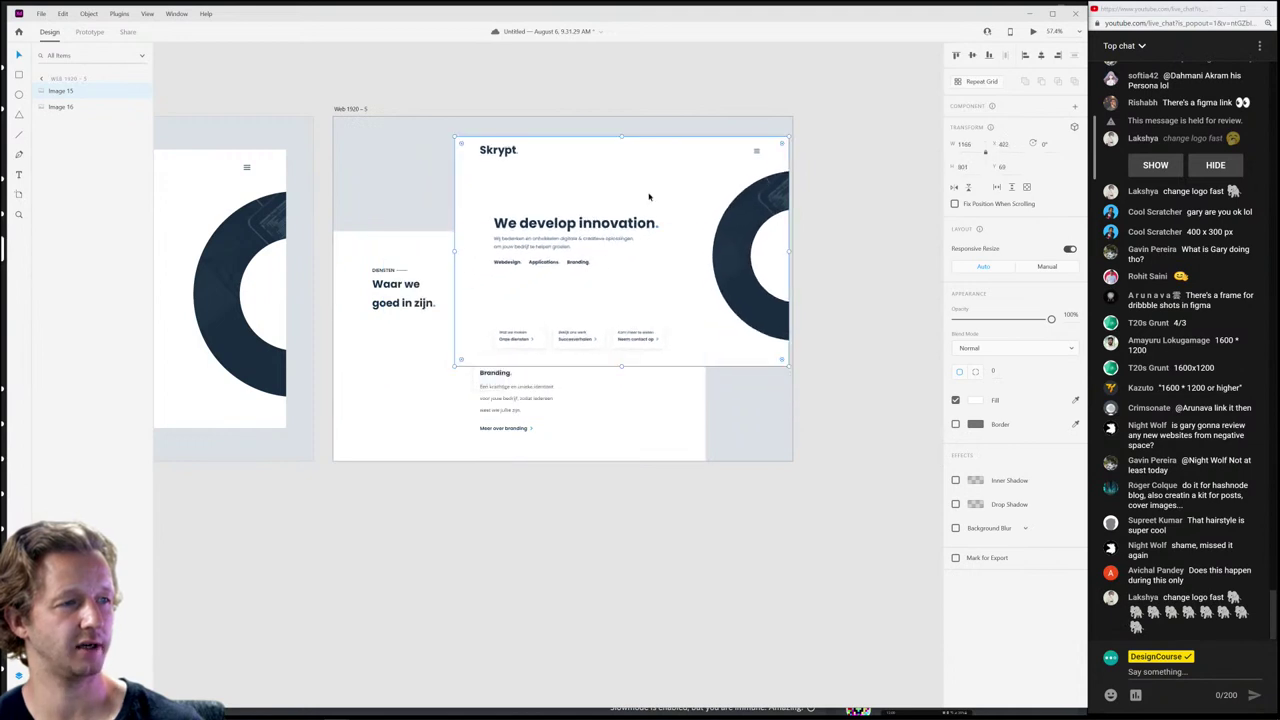
{"action": "left_click_drag", "start_coordinate": [649, 197], "coordinate": [653, 174]}
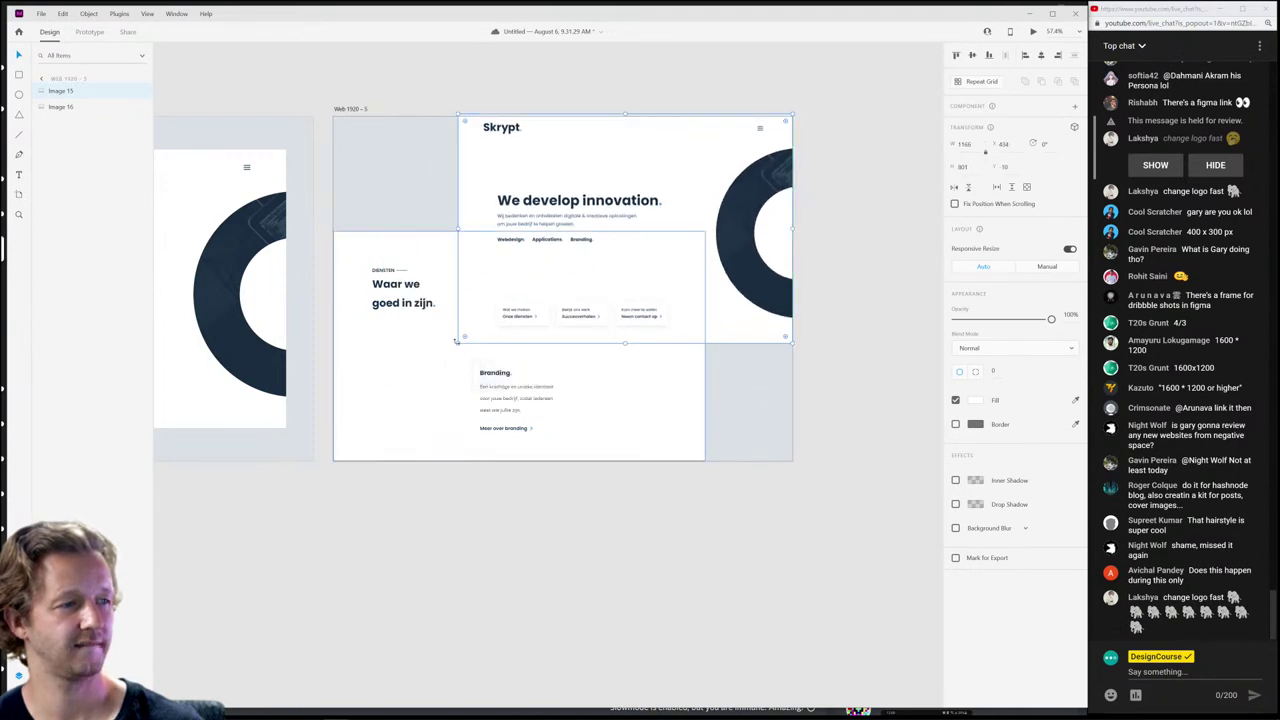
{"action": "mouse_move", "coordinate": [457, 341]}
{"action": "left_mouse_down"}
{"action": "mouse_move", "coordinate": [437, 360]}
{"action": "mouse_move", "coordinate": [503, 343]}
{"action": "mouse_move", "coordinate": [455, 373]}
{"action": "mouse_move", "coordinate": [460, 345]}
{"action": "left_mouse_up"}
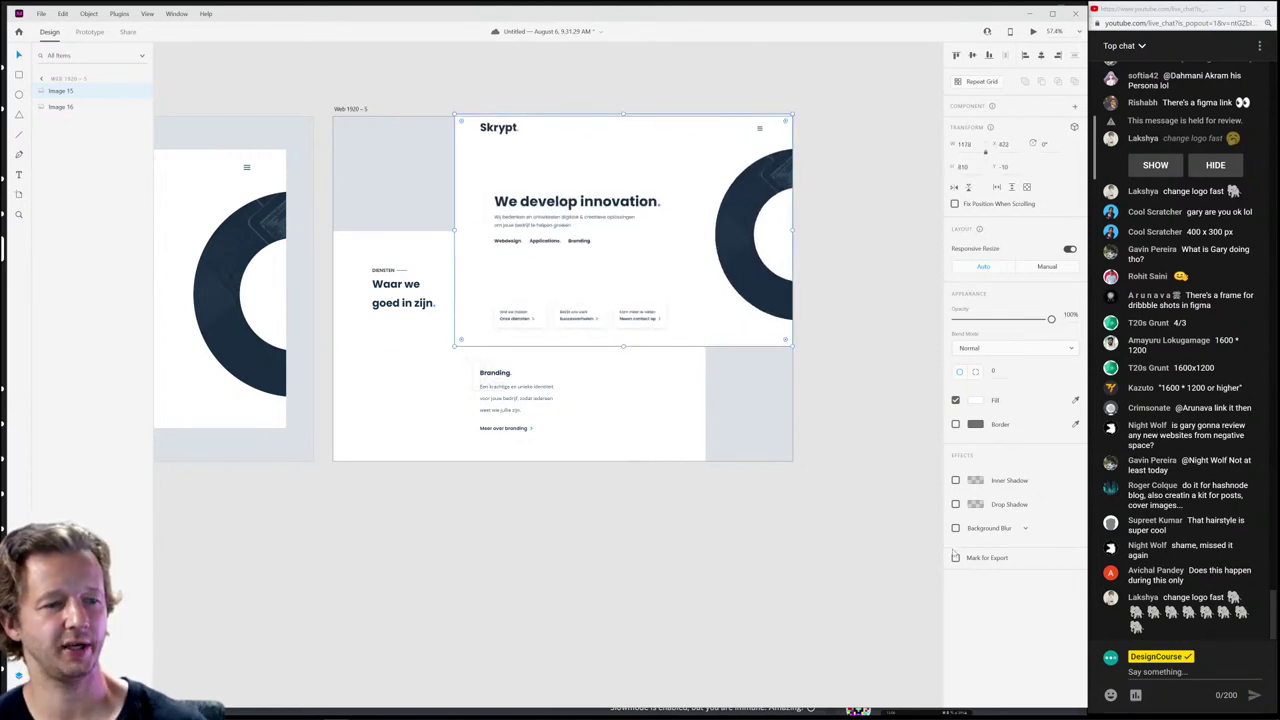
Step: Add a drop shadow to the homepage screenshot with X and Y offsets of -23
{"action": "left_click", "coordinate": [955, 505]}
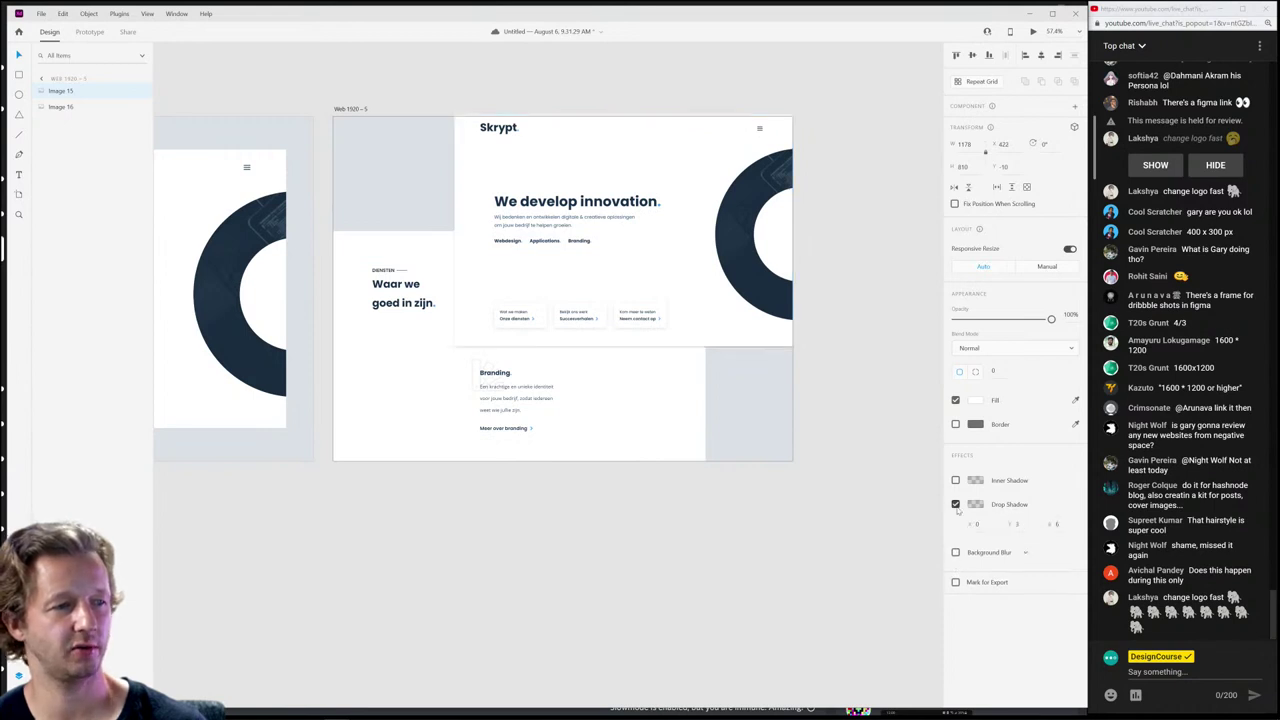
{"action": "left_click", "coordinate": [1024, 510]}
{"action": "left_click", "coordinate": [990, 523]}
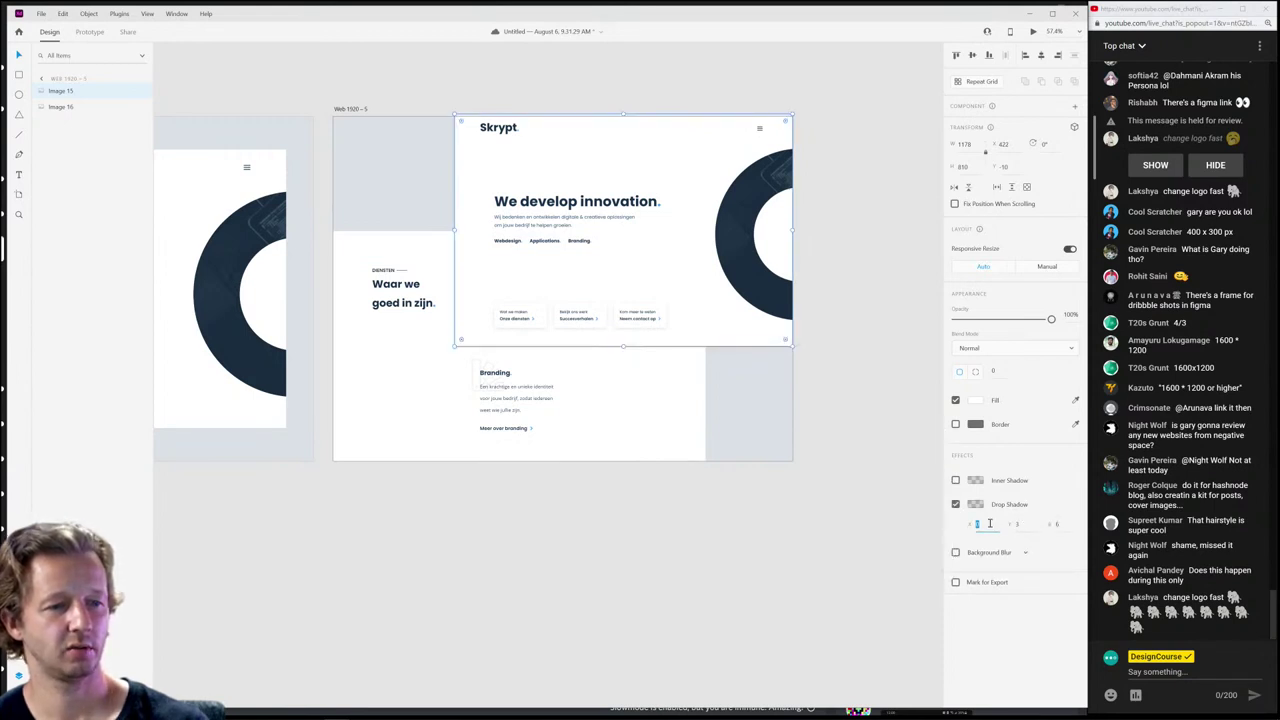
{"action": "type", "text": "10"}
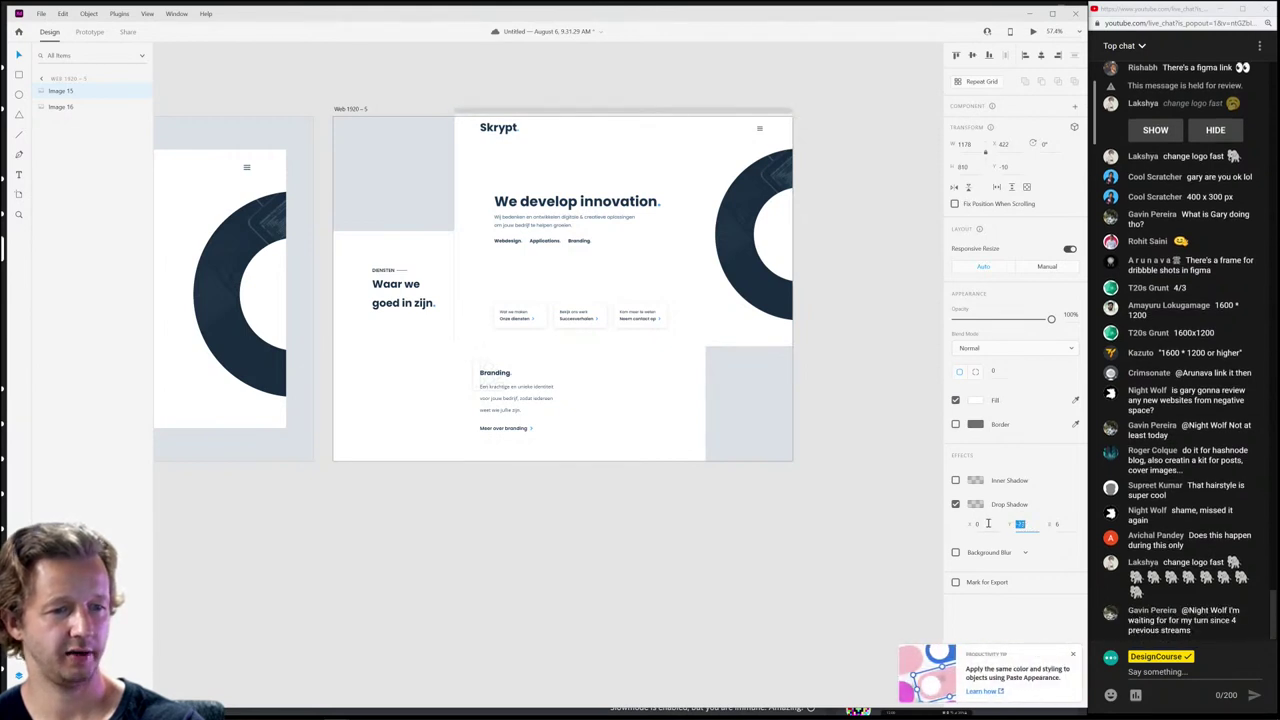
{"action": "left_click", "coordinate": [990, 523]}
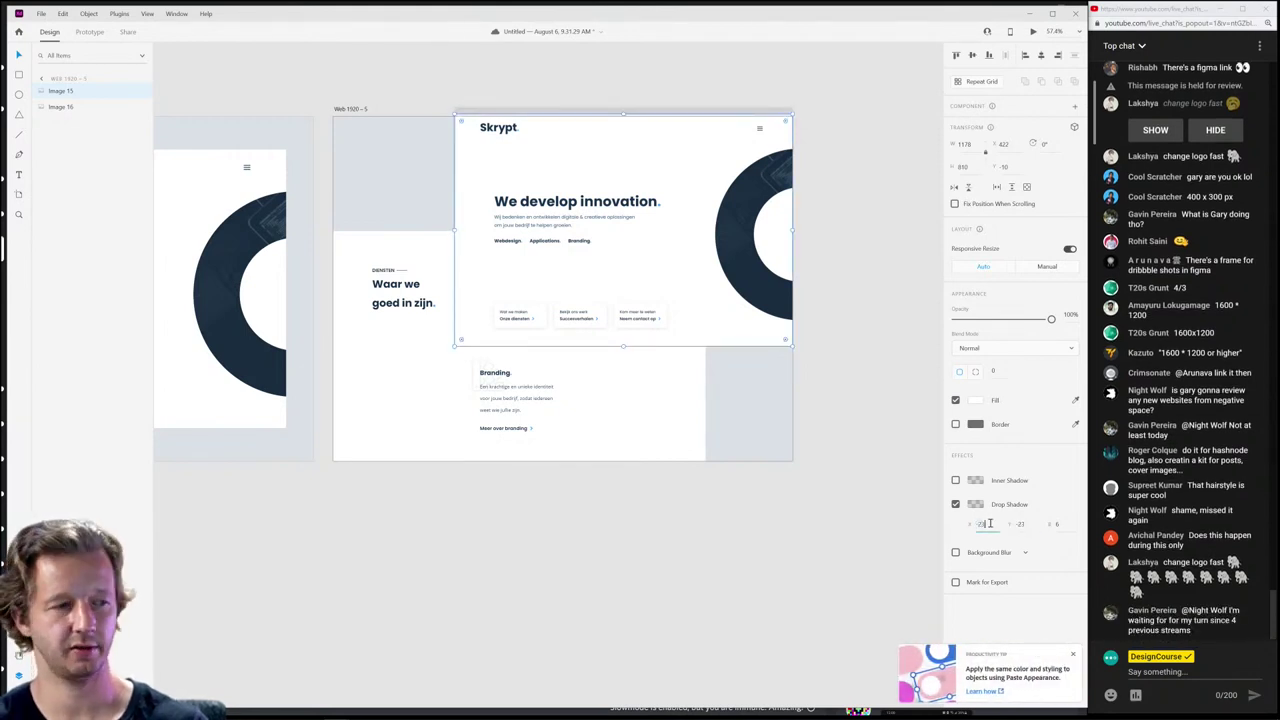
{"action": "type", "text": "-23"}
{"action": "key", "text": "Return"}
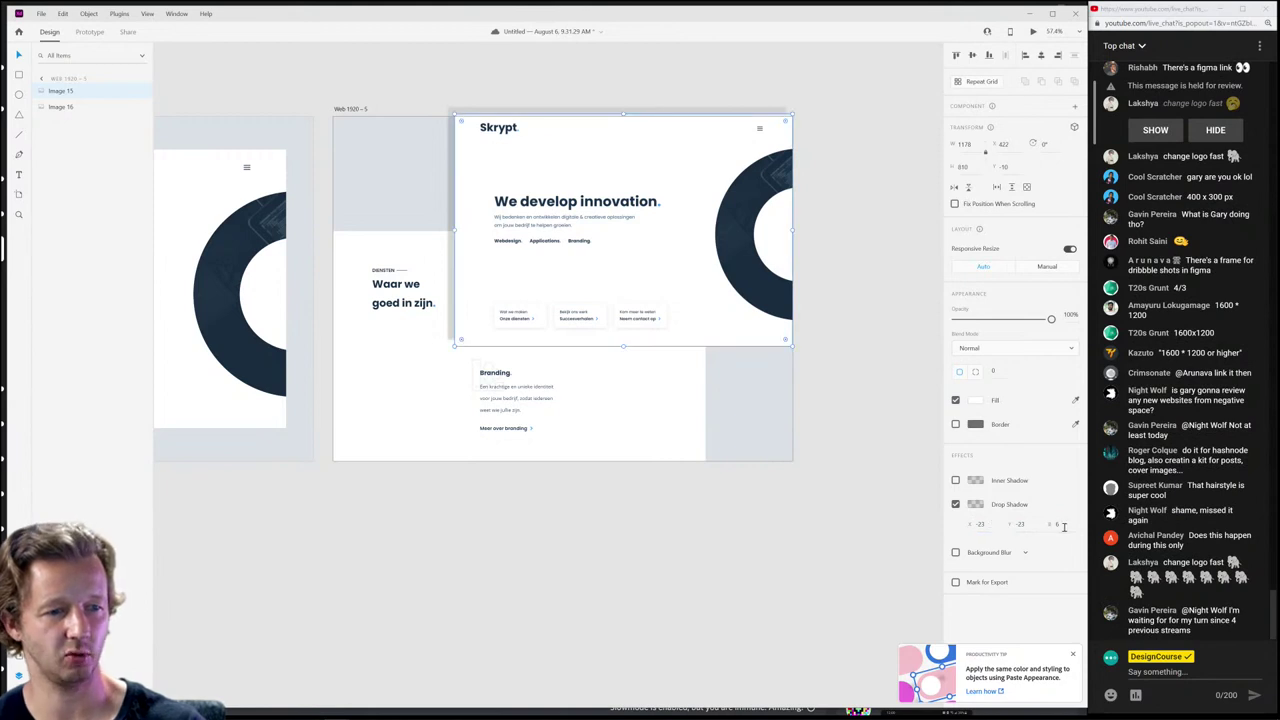
Step: Soften the homepage screenshot's drop shadow with a blur of 58 and set its Y offset to 37
{"action": "key", "text": "Up"}
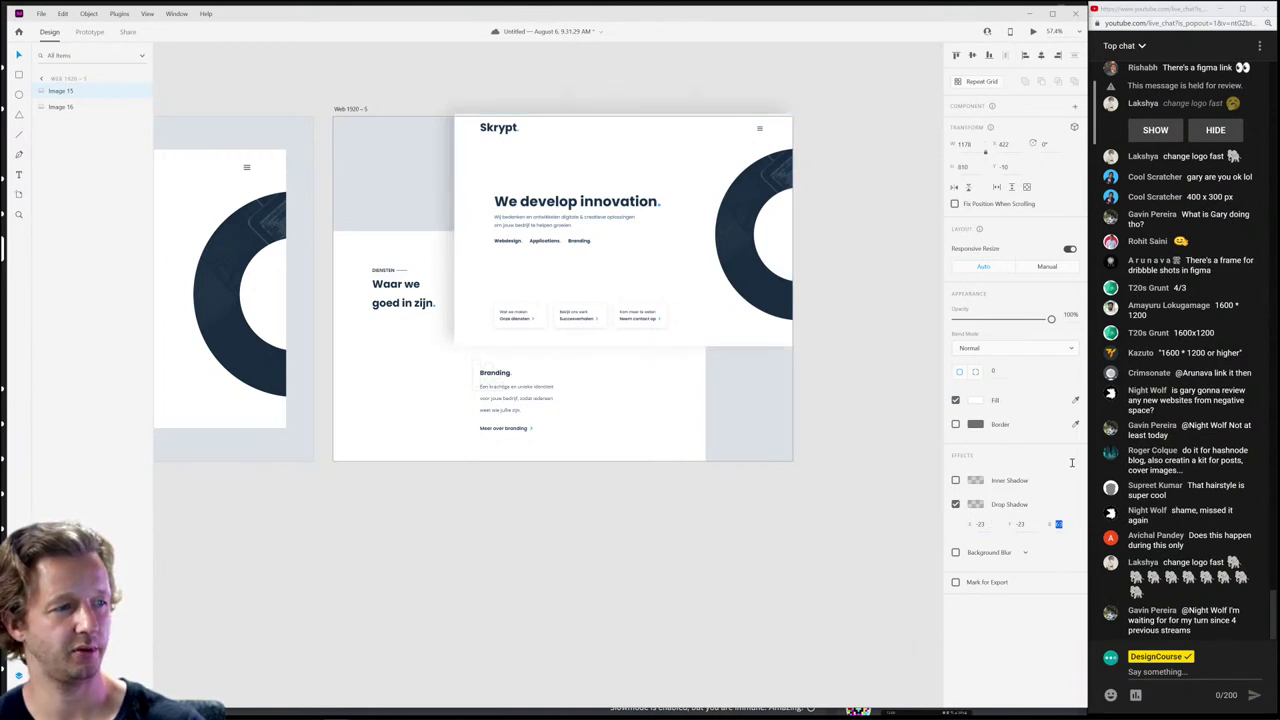
{"action": "key", "text": "shift+Tab"}
{"action": "key", "text": "shift+Up"}
{"action": "key", "text": "shift+Up"}
{"action": "key", "text": "shift+Up"}
{"action": "key", "text": "shift+Up"}
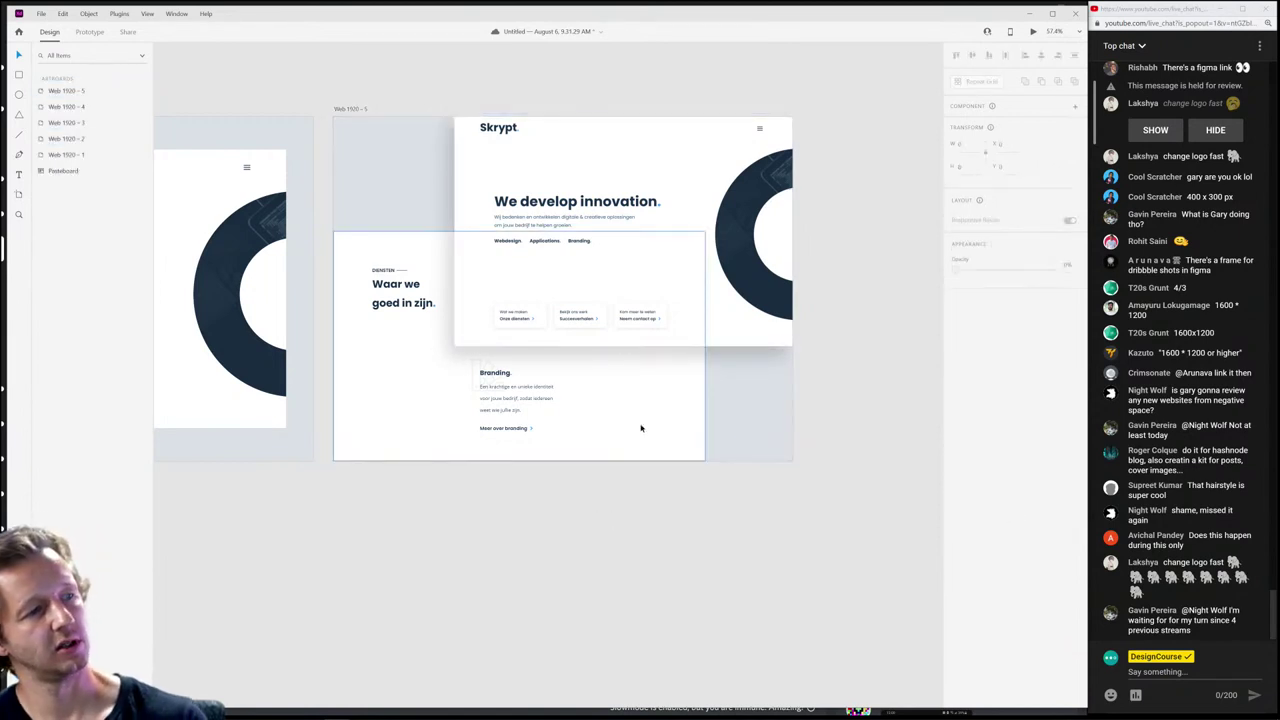
Step: Scale the Diensten capture proportionally to about 1461 wide, keeping it anchored in the artboard's bottom-left corner
{"action": "left_click", "coordinate": [481, 390]}
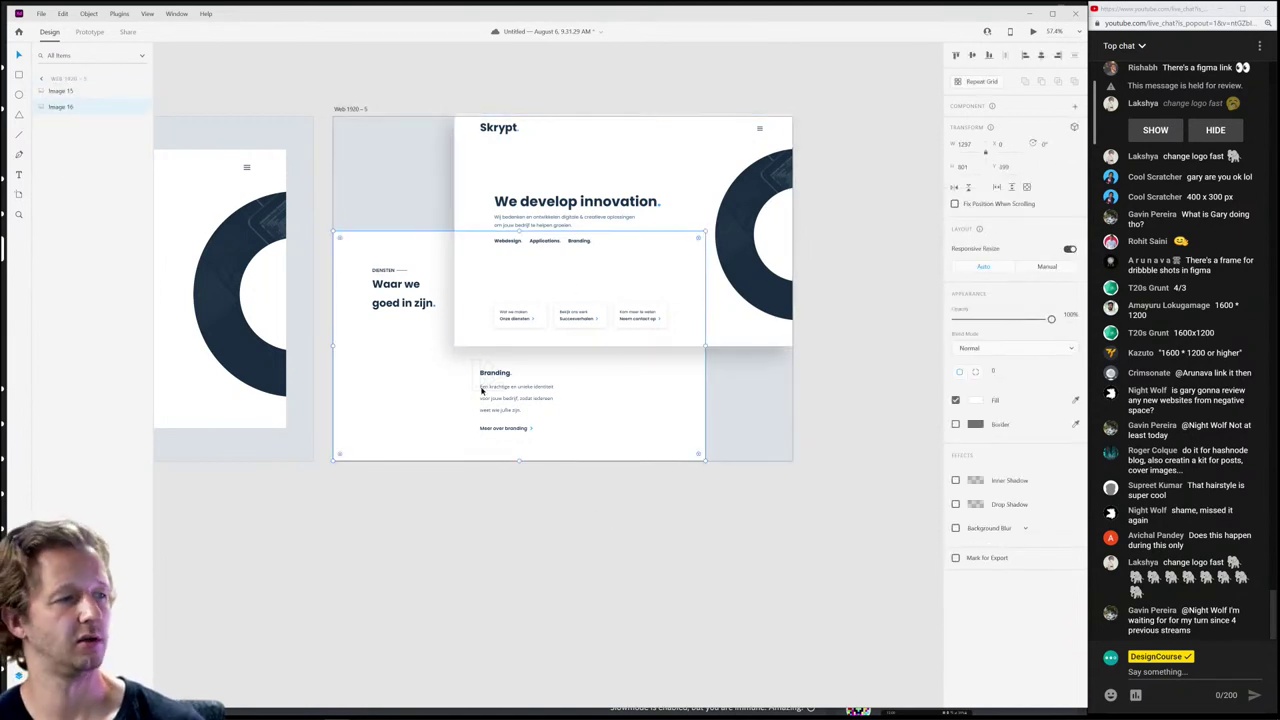
{"action": "left_click", "coordinate": [400, 193]}
{"action": "scroll", "coordinate": [400, 191], "scroll_direction": "up", "scroll_amount": 4}
{"action": "scroll", "coordinate": [401, 190], "scroll_direction": "down", "scroll_amount": 3}
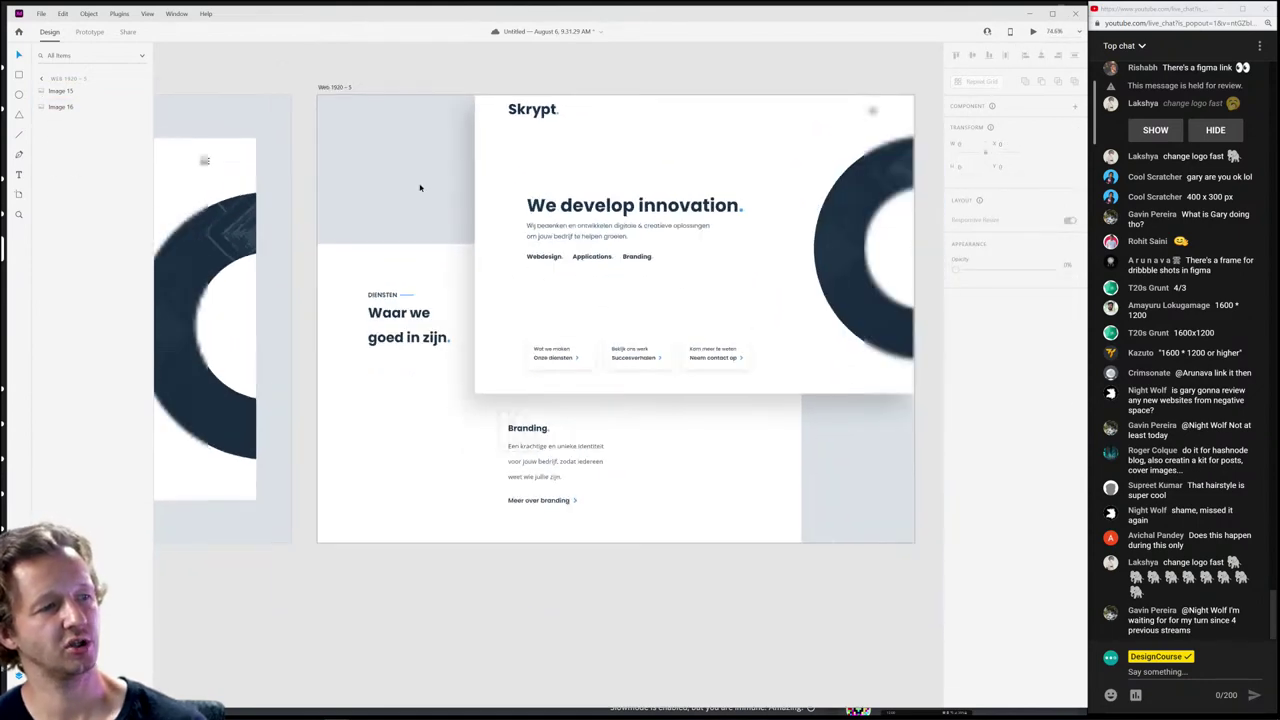
{"action": "left_click", "coordinate": [313, 254]}
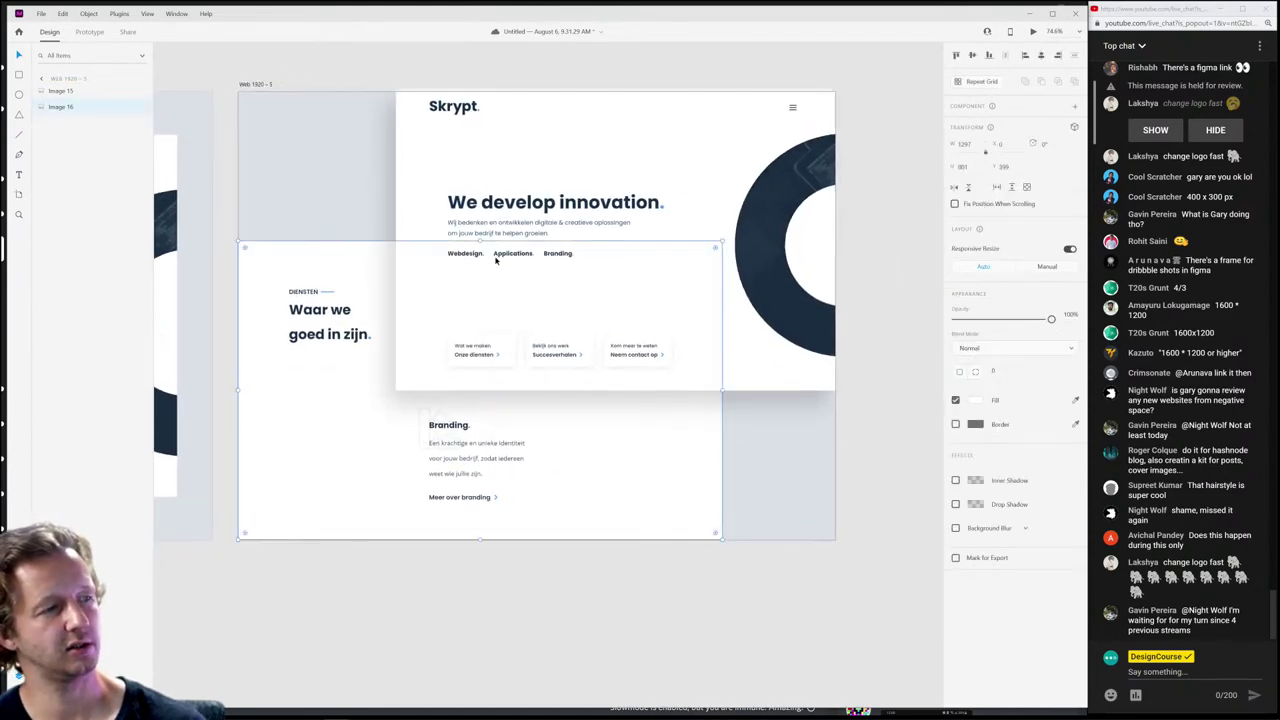
{"action": "left_click_drag", "start_coordinate": [721, 241], "coordinate": [769, 209]}
{"action": "key", "text": "ctrl+z"}
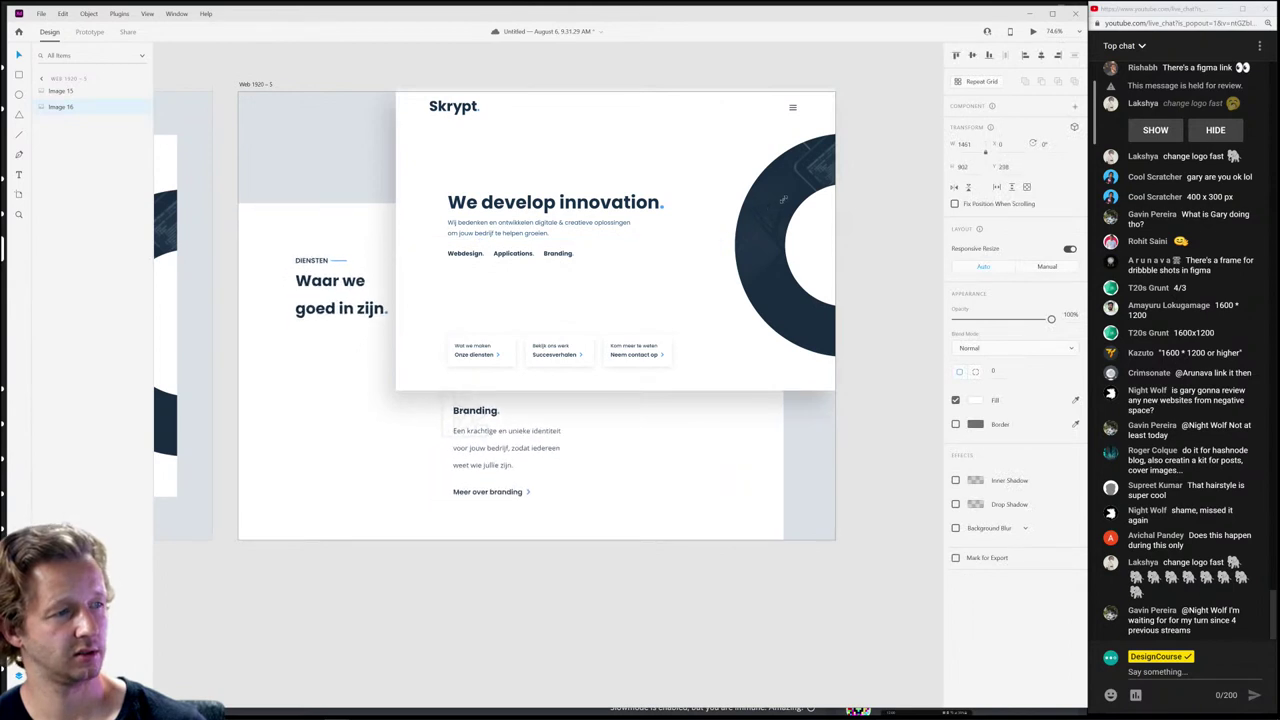
Step: Scale the homepage screenshot to about 1245 wide and shift the Diensten capture to about X -71, Y 512 so its headings show beside it
{"action": "left_click", "coordinate": [529, 270]}
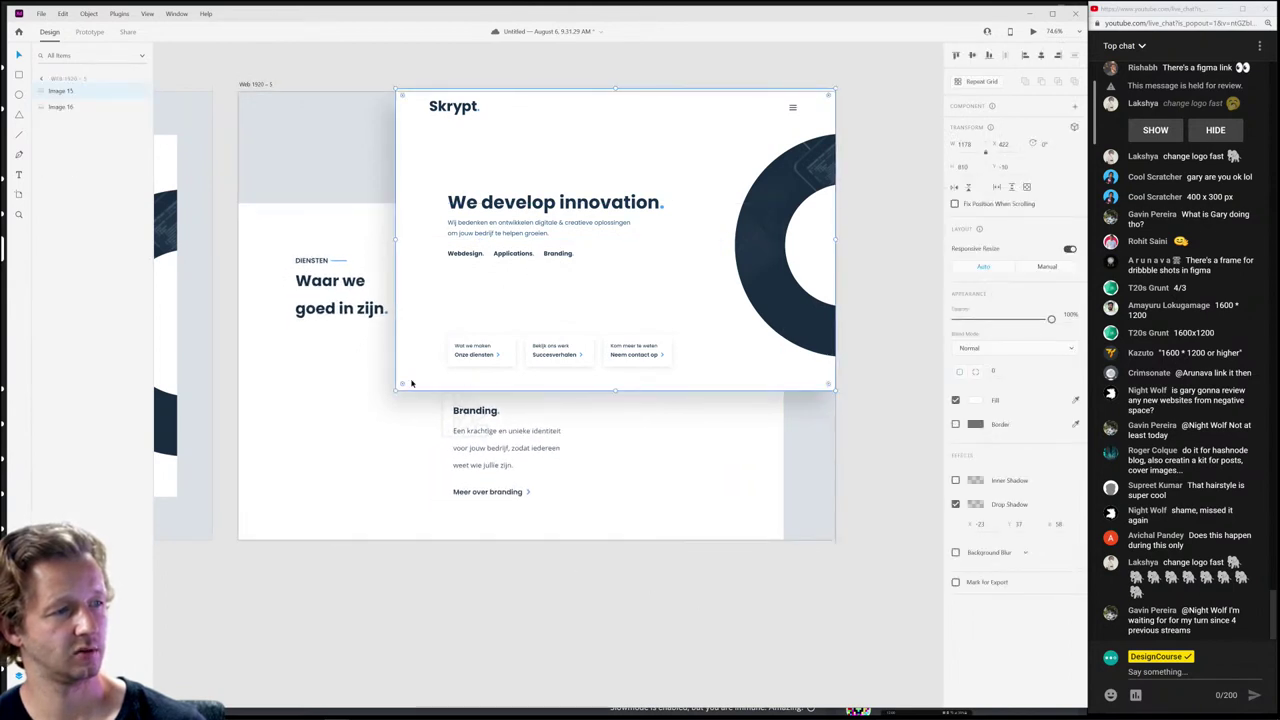
{"action": "left_click_drag", "start_coordinate": [395, 392], "coordinate": [369, 408]}
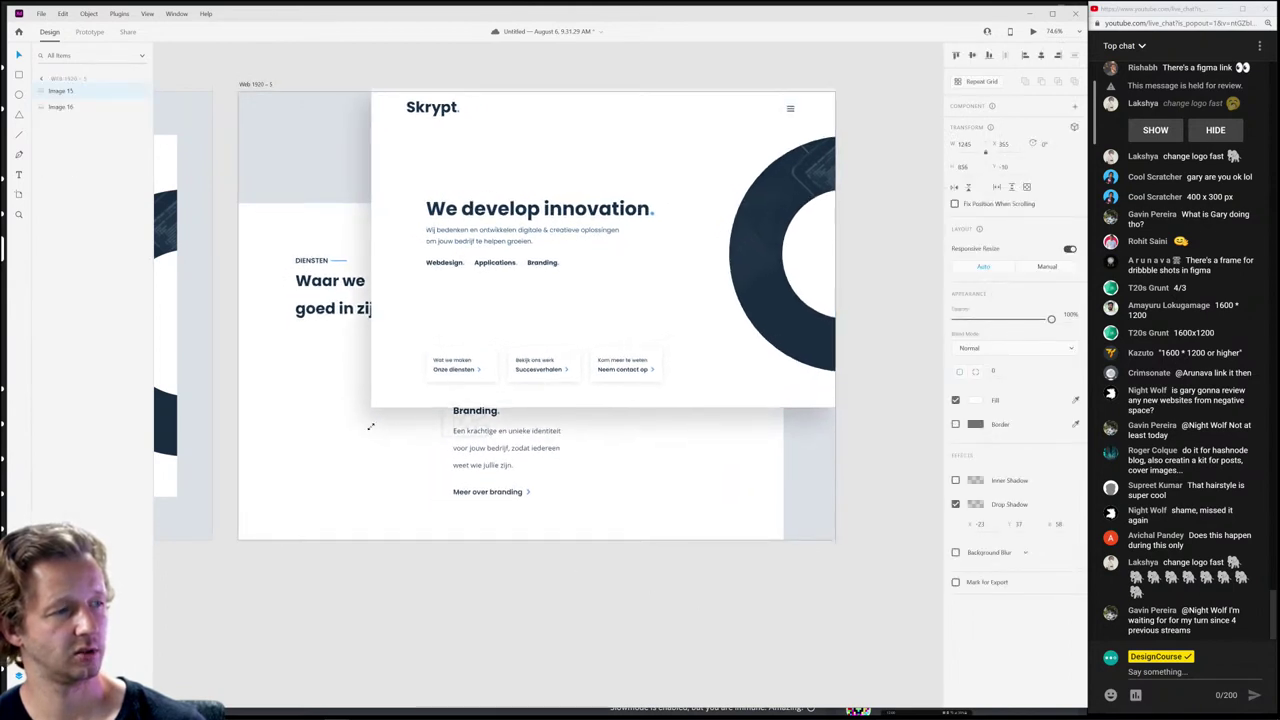
{"action": "left_click", "coordinate": [615, 482]}
{"action": "left_click", "coordinate": [626, 632]}
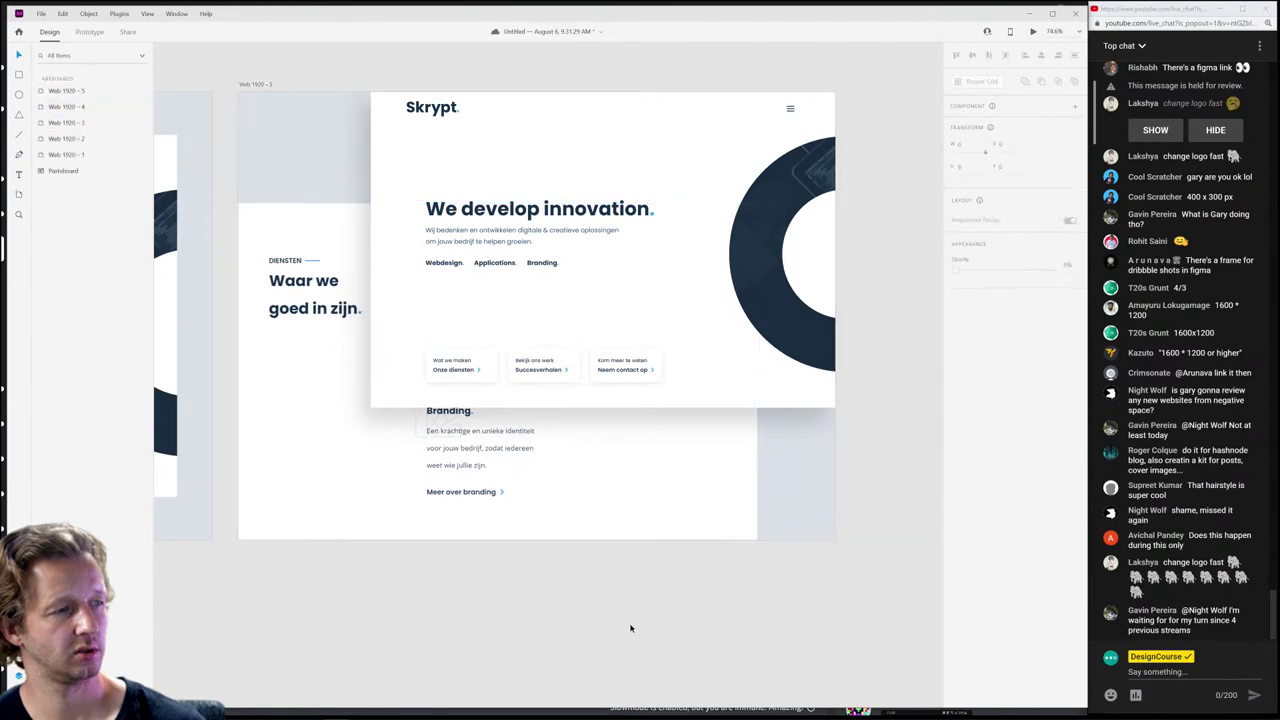
{"action": "left_click_drag", "start_coordinate": [646, 469], "coordinate": [583, 543]}
{"action": "left_click", "coordinate": [853, 544]}
{"action": "scroll", "coordinate": [853, 544], "scroll_direction": "down", "scroll_amount": 1, "text": "ctrl"}
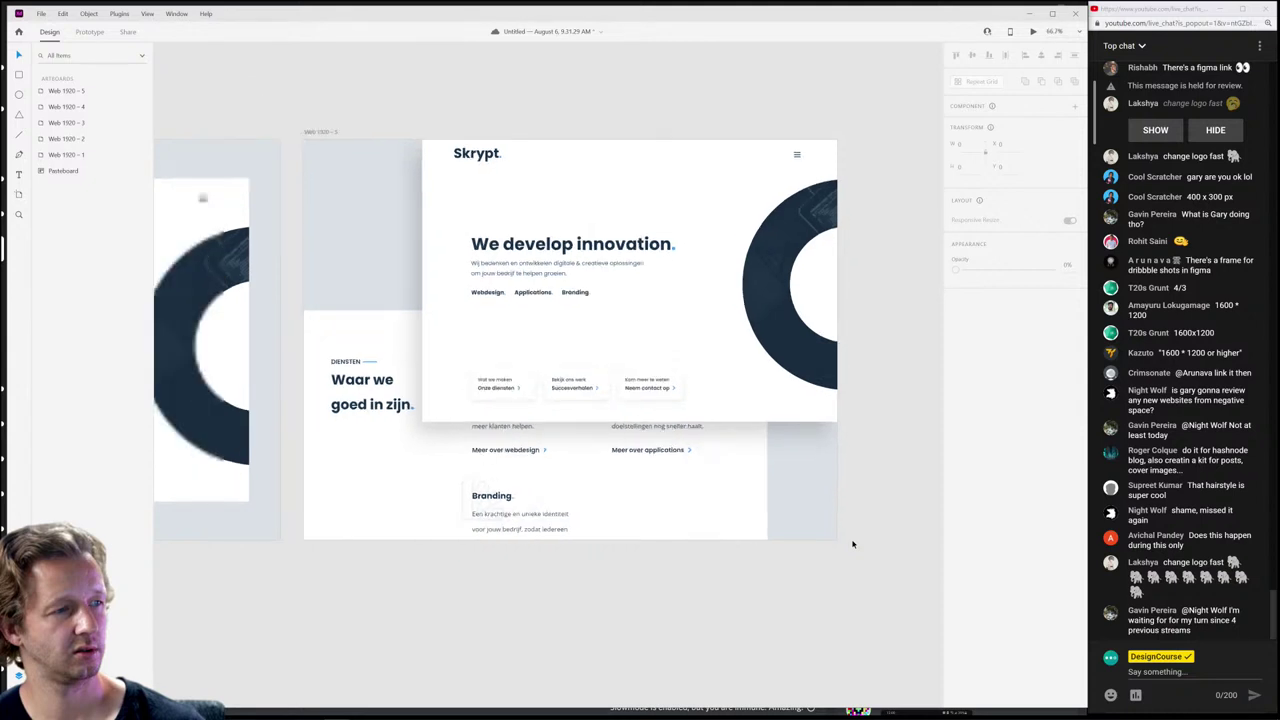
Step: Duplicate the Web 1920 – 5 artboard and space the copy slightly farther to the right of the original
{"action": "scroll", "coordinate": [853, 544], "scroll_direction": "down", "scroll_amount": 3}
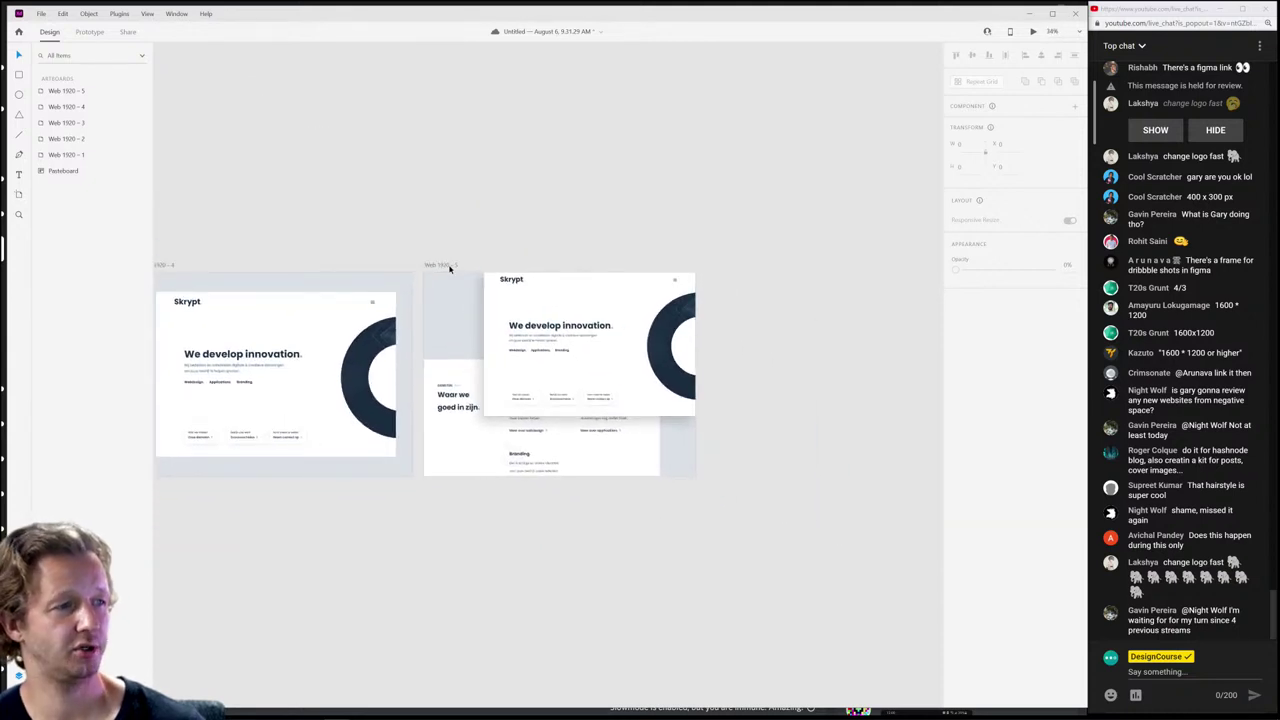
{"action": "left_click", "coordinate": [449, 268]}
{"action": "key", "text": "ctrl+d"}
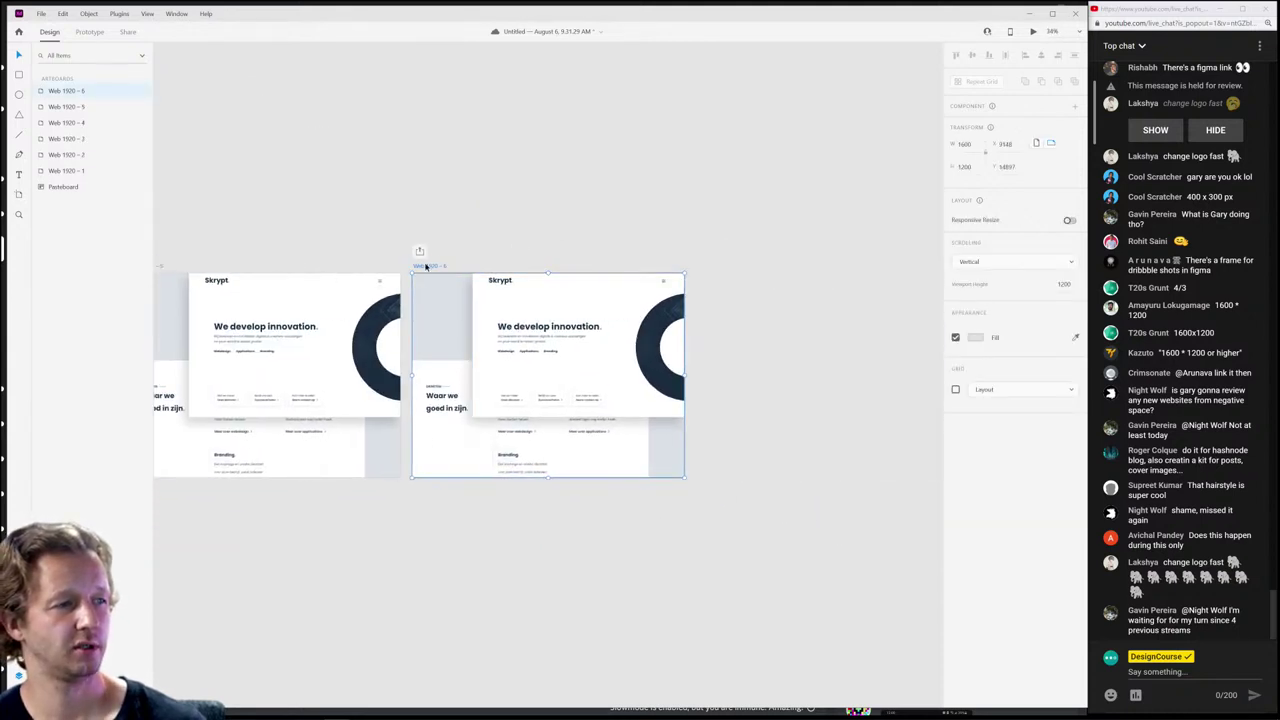
{"action": "left_click_drag", "start_coordinate": [425, 266], "coordinate": [440, 266]}
Step: Try tilting both screenshots together counterclockwise on the duplicated artboard, and undo the rotation
{"action": "left_click", "coordinate": [466, 405]}
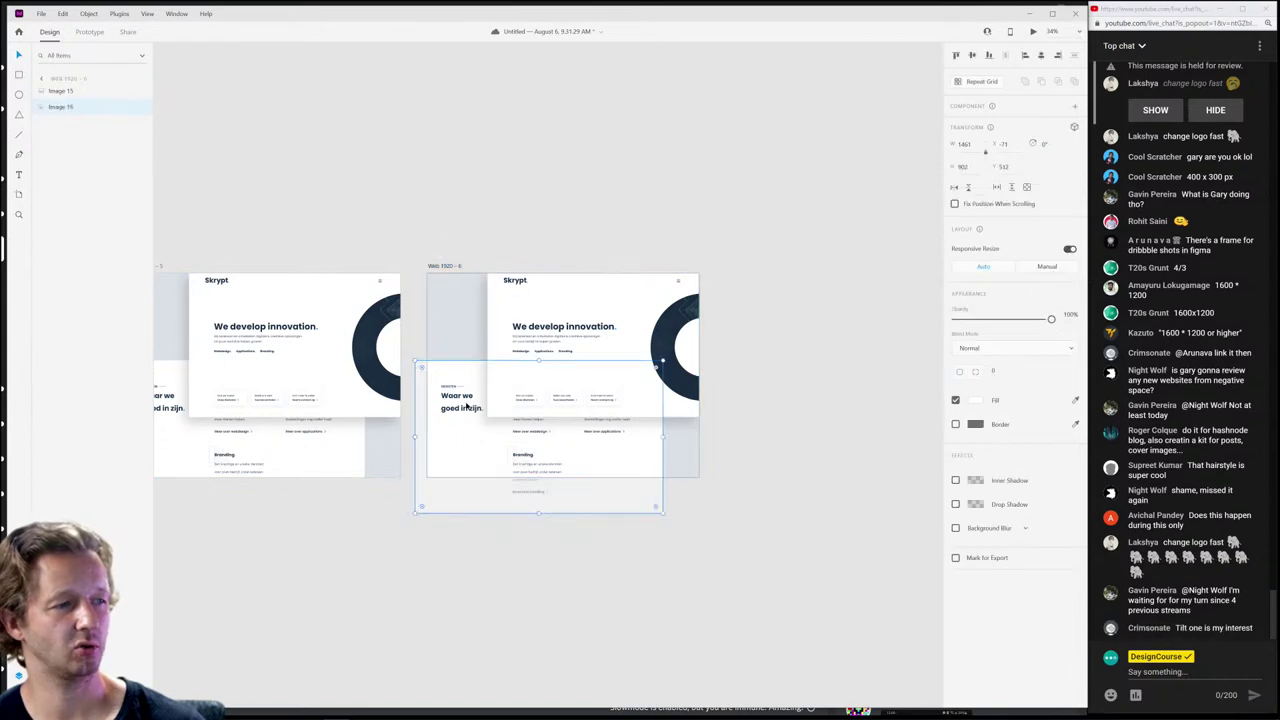
{"action": "left_click", "coordinate": [657, 403], "text": "shift"}
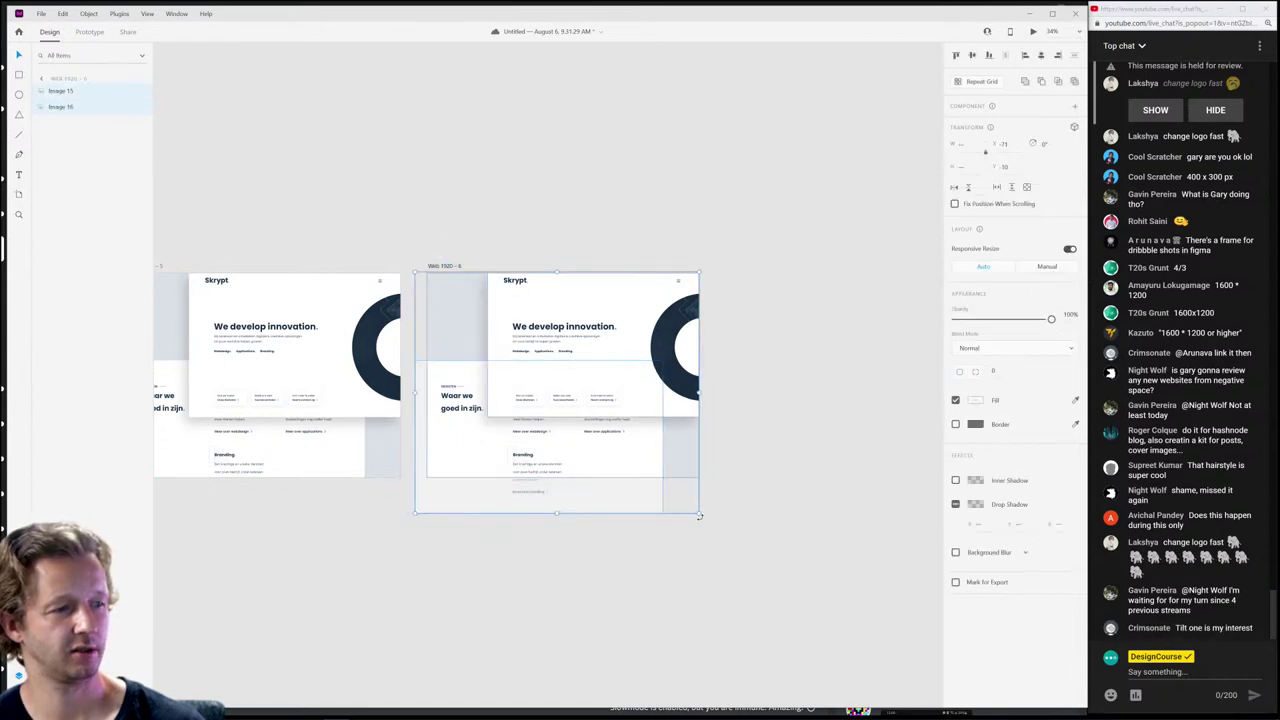
{"action": "left_click_drag", "start_coordinate": [705, 515], "coordinate": [770, 449]}
{"action": "left_click", "coordinate": [743, 509]}
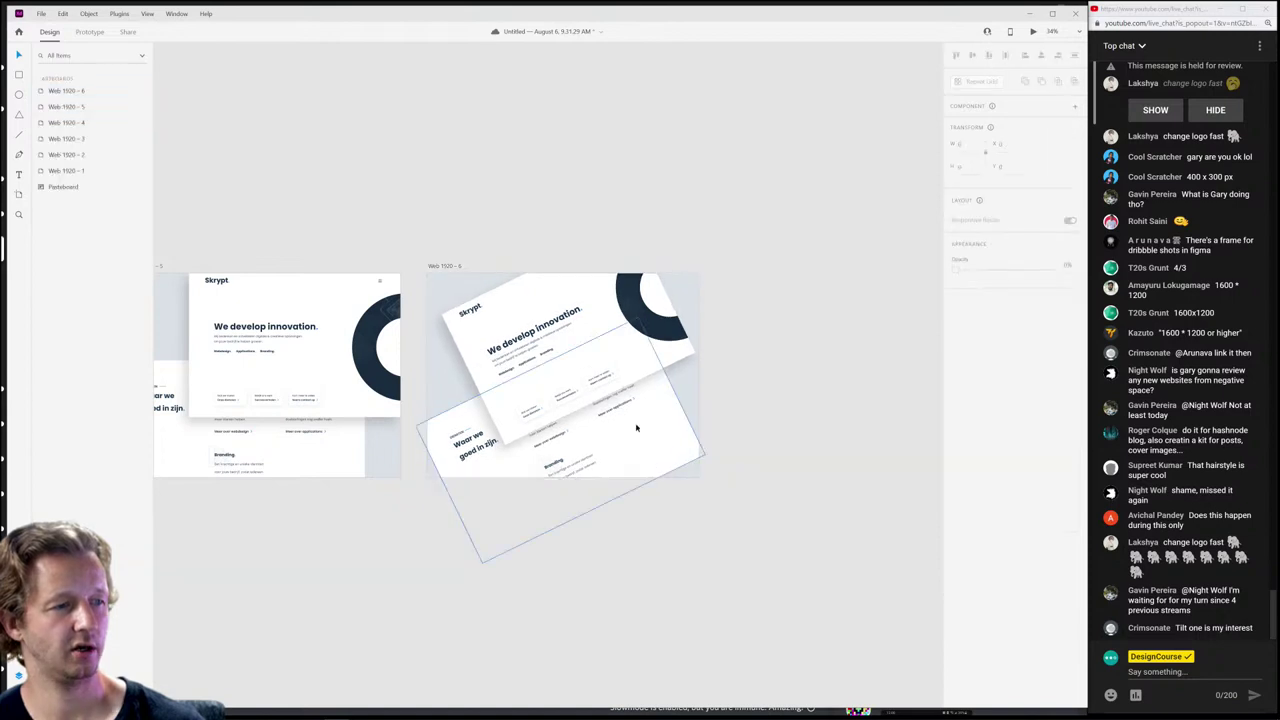
{"action": "key", "text": "ctrl+z"}
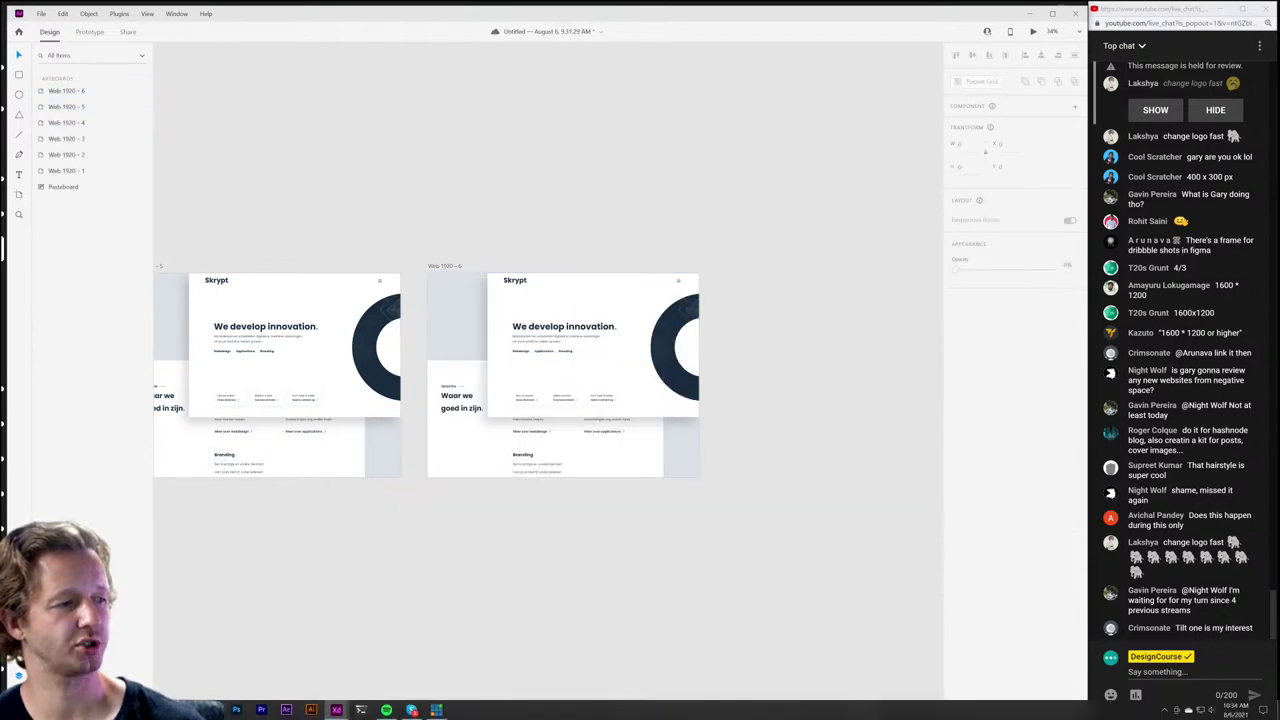
Step: Switch to the browser with skrypt.nl, bring up the Over Ons section and move the window to the top of the screen
{"action": "mouse_move", "coordinate": [411, 710]}
{"action": "left_click", "coordinate": [352, 662]}
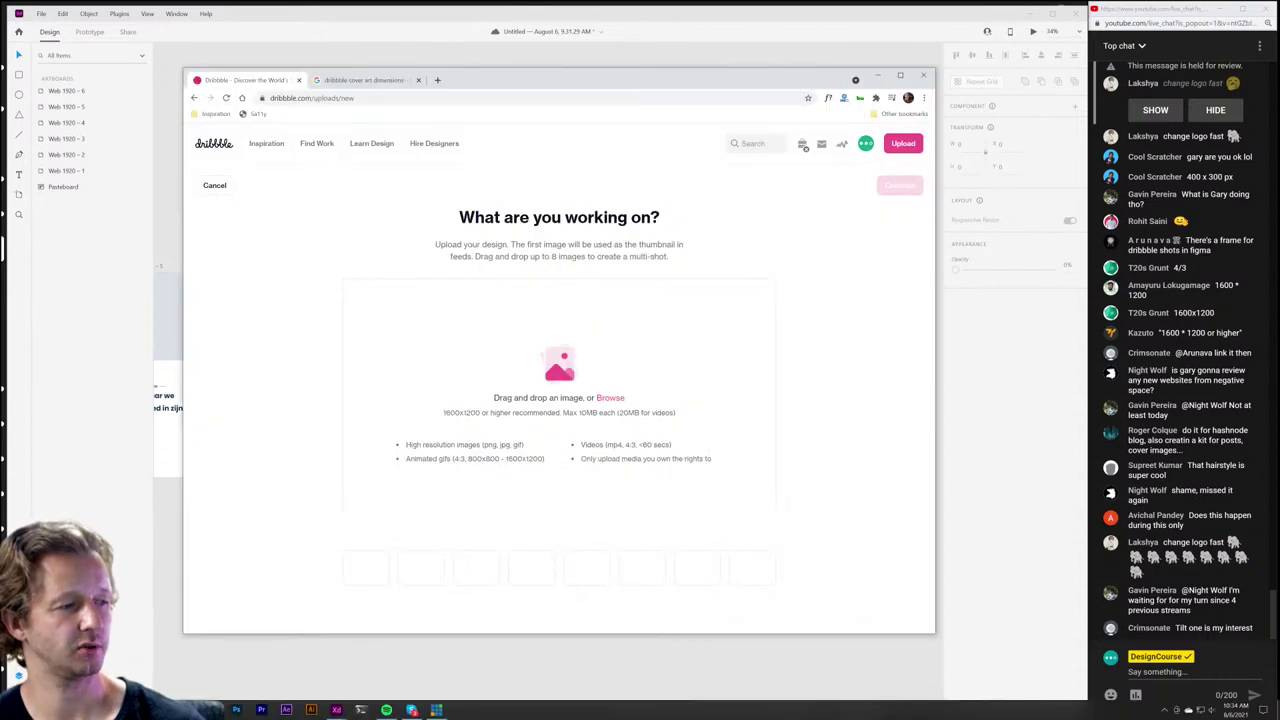
{"action": "mouse_move", "coordinate": [411, 710]}
{"action": "left_click", "coordinate": [283, 668]}
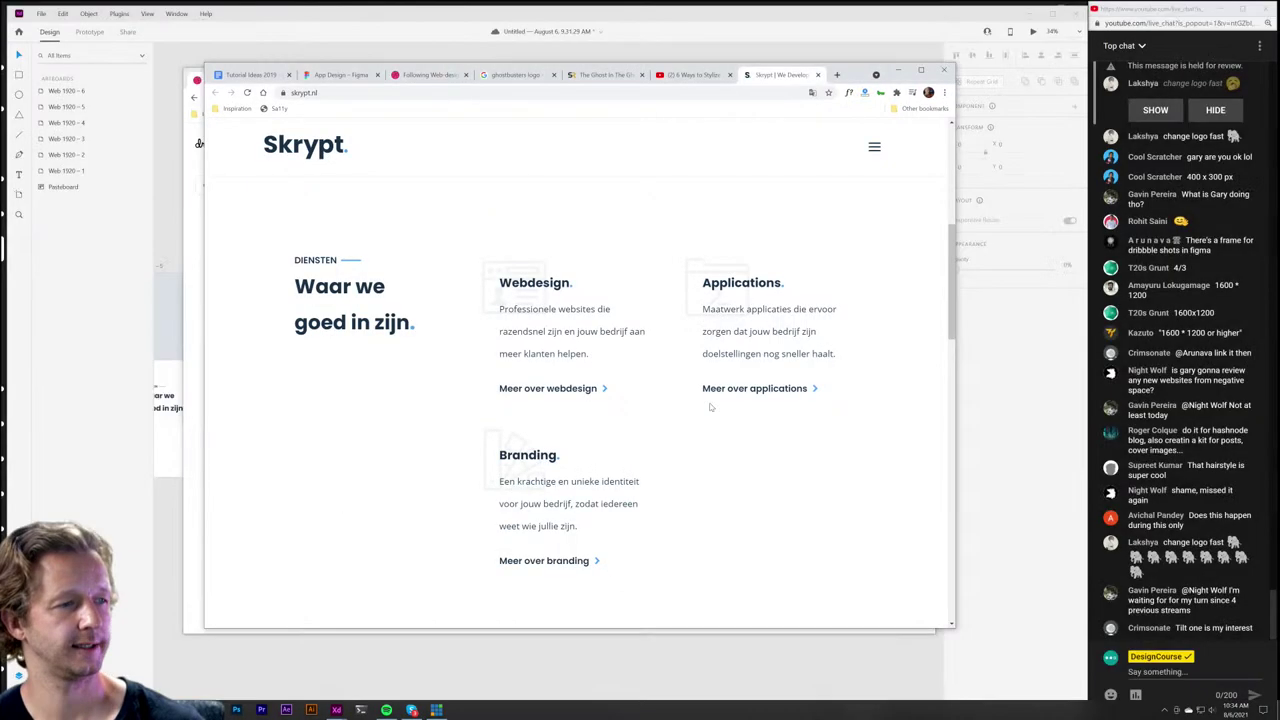
{"action": "scroll", "coordinate": [709, 403], "scroll_direction": "down", "scroll_amount": 6}
{"action": "scroll", "coordinate": [858, 437], "scroll_direction": "up", "scroll_amount": 2}
{"action": "mouse_move", "coordinate": [952, 410]}
{"action": "left_mouse_down"}
{"action": "mouse_move", "coordinate": [952, 369]}
{"action": "mouse_move", "coordinate": [952, 432]}
{"action": "mouse_move", "coordinate": [949, 417]}
{"action": "left_mouse_up"}
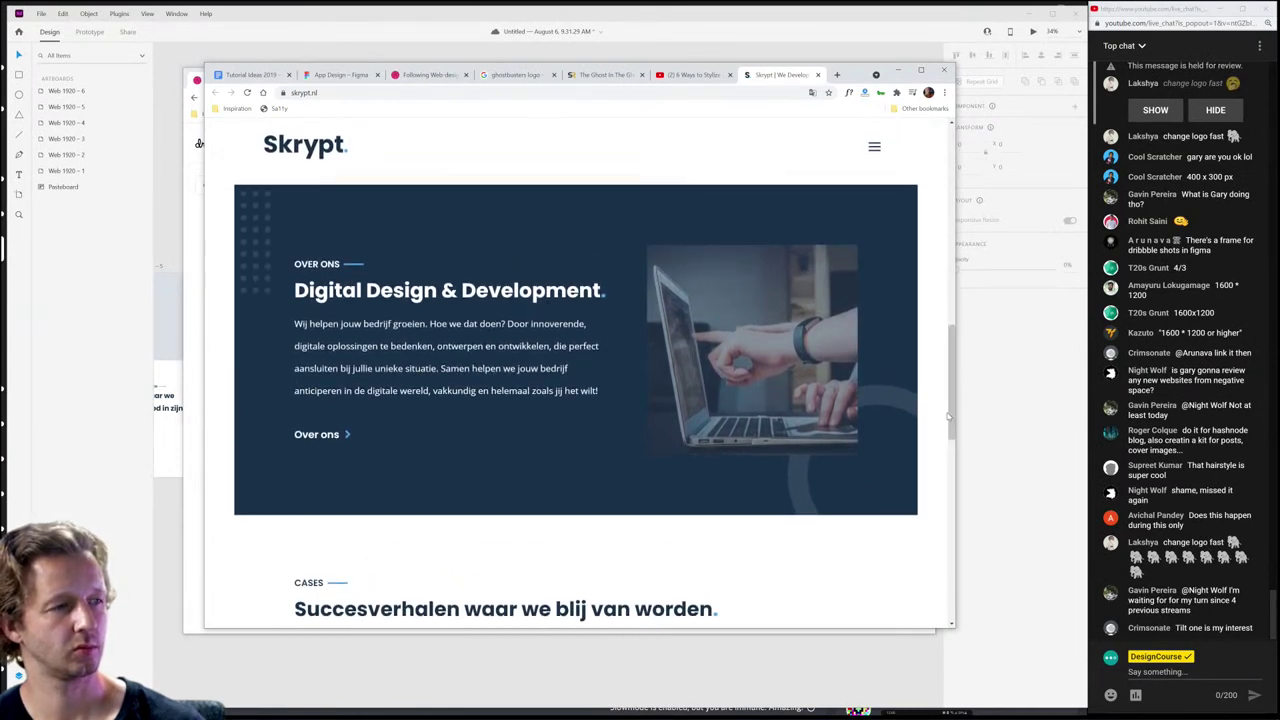
{"action": "left_click_drag", "start_coordinate": [851, 64], "coordinate": [843, 4]}
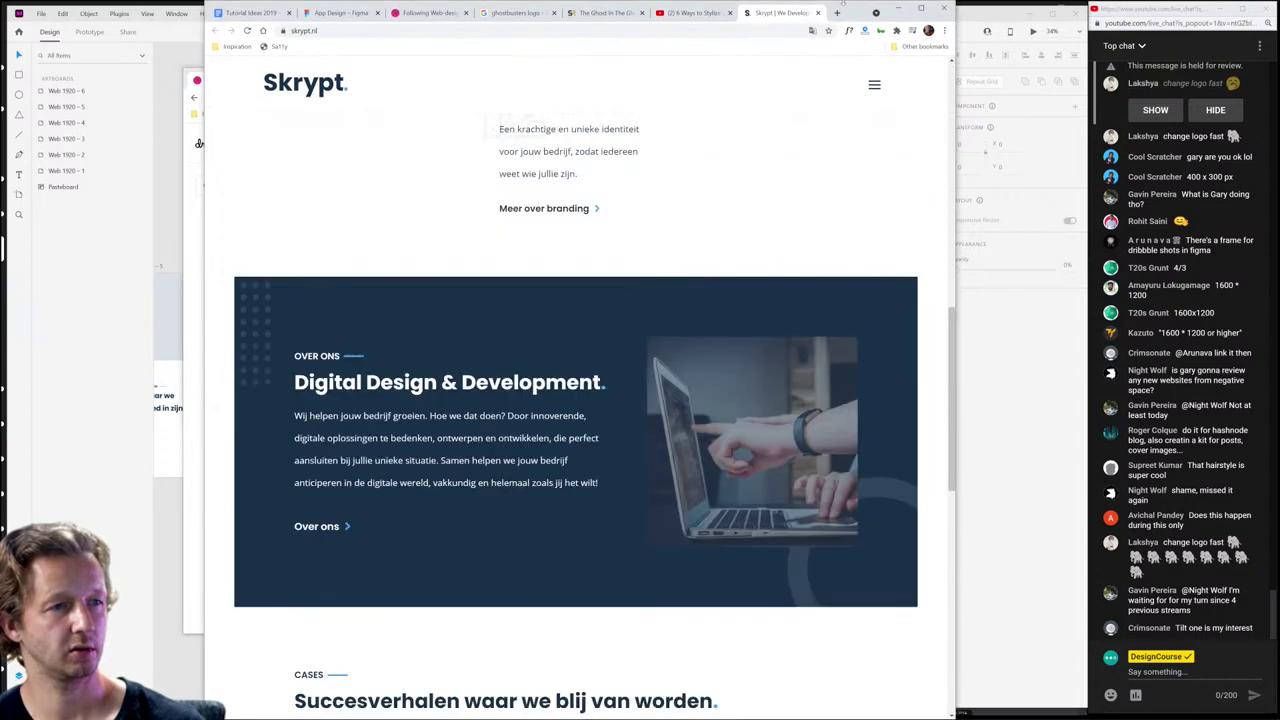
Step: Capture the page area from the dark Over Ons section down to the Cases cards and copy it
{"action": "scroll", "coordinate": [895, 188], "scroll_direction": "down", "scroll_amount": 2}
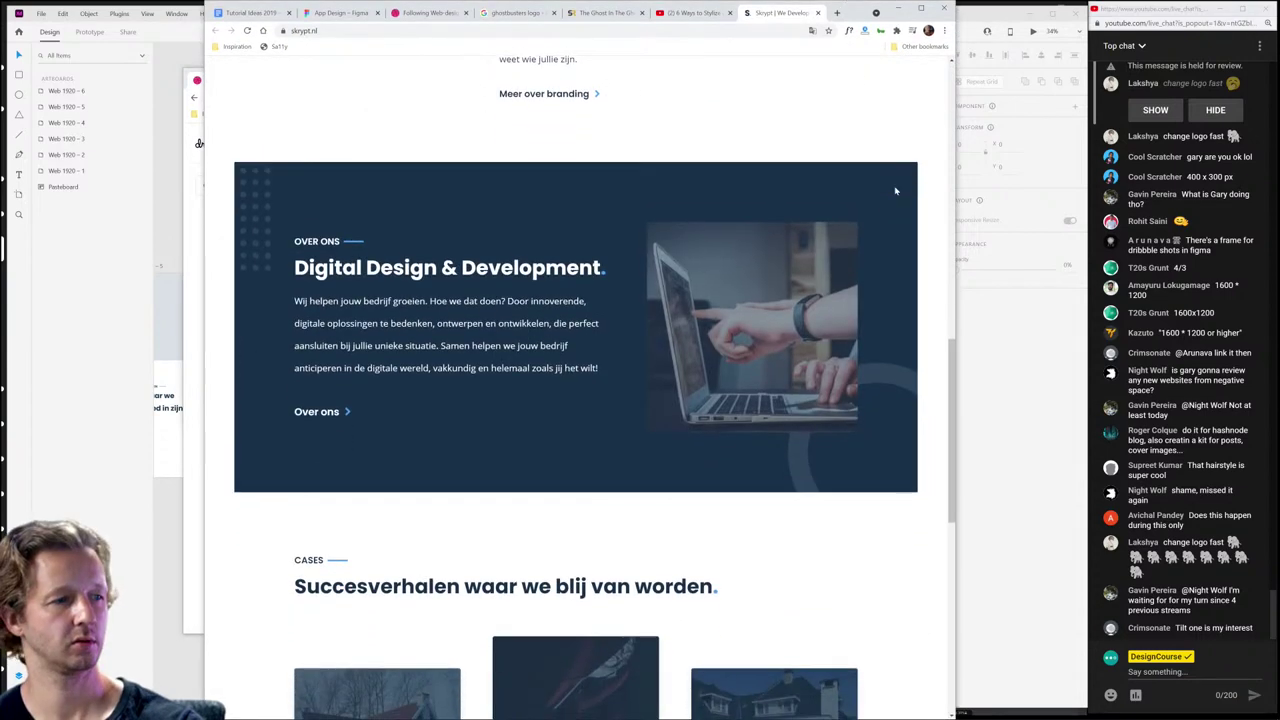
{"action": "key", "text": "Print"}
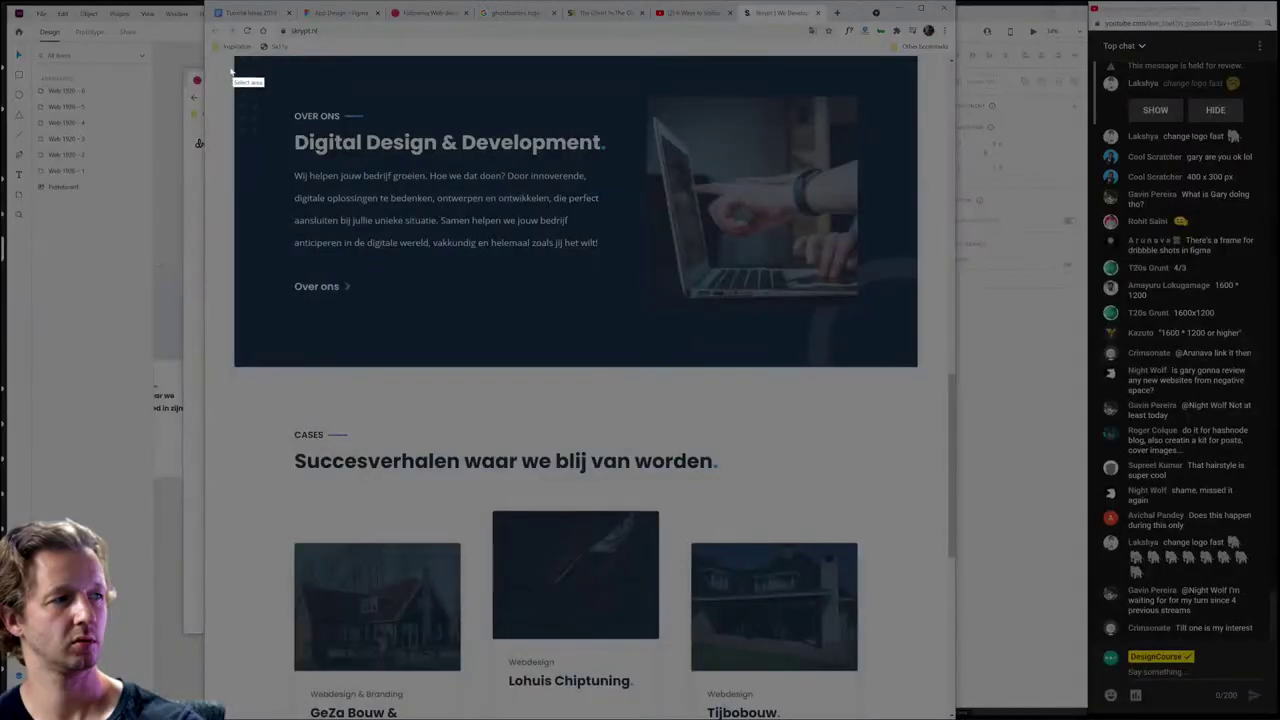
{"action": "left_click_drag", "start_coordinate": [214, 62], "coordinate": [936, 716]}
{"action": "key", "text": "ctrl+c"}
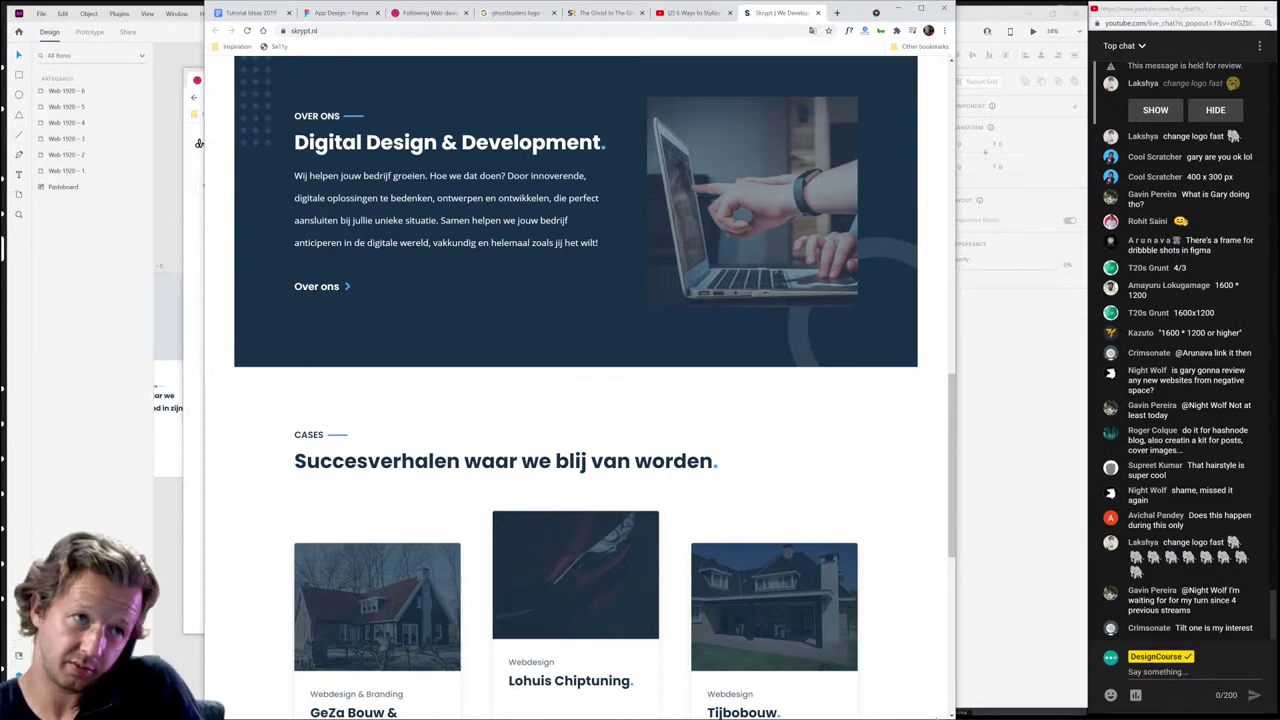
Step: Return to Adobe XD, paste the Over Ons capture onto the duplicated artboard, scale it to about 961 wide and place it overlapping the lower right edge
{"action": "left_click", "coordinate": [899, 10]}
{"action": "left_click", "coordinate": [668, 35]}
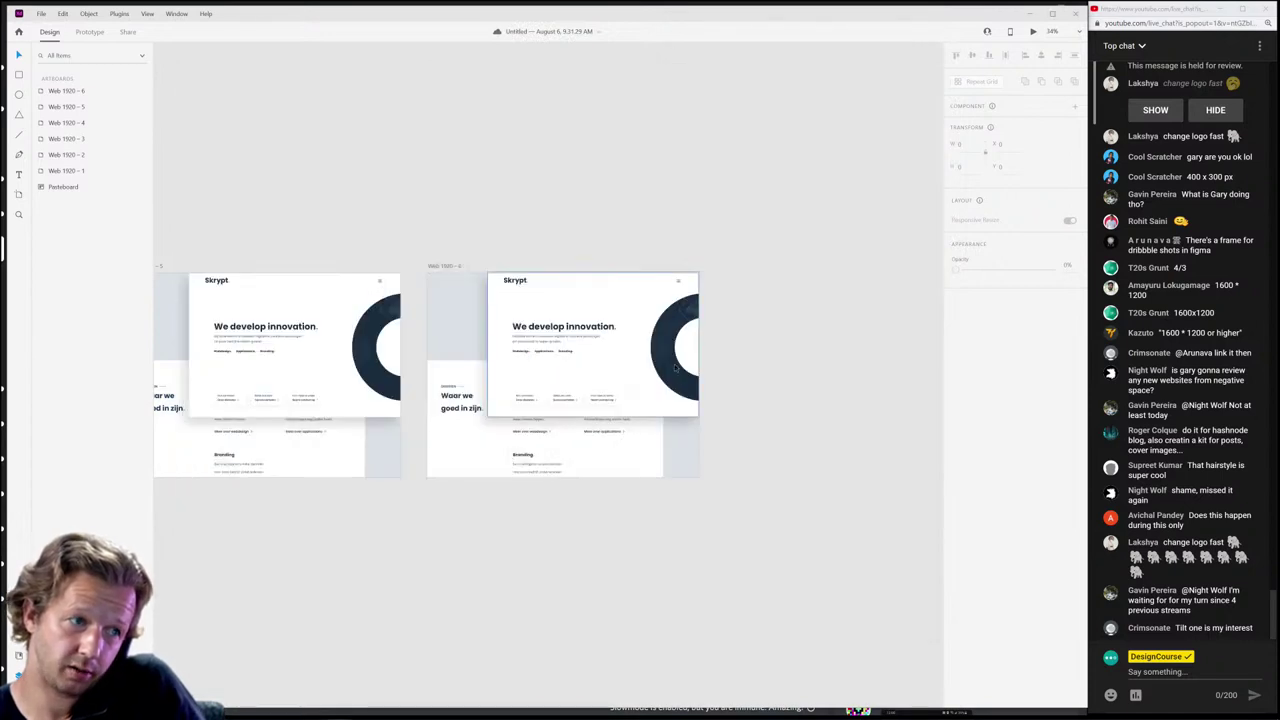
{"action": "left_click", "coordinate": [528, 420]}
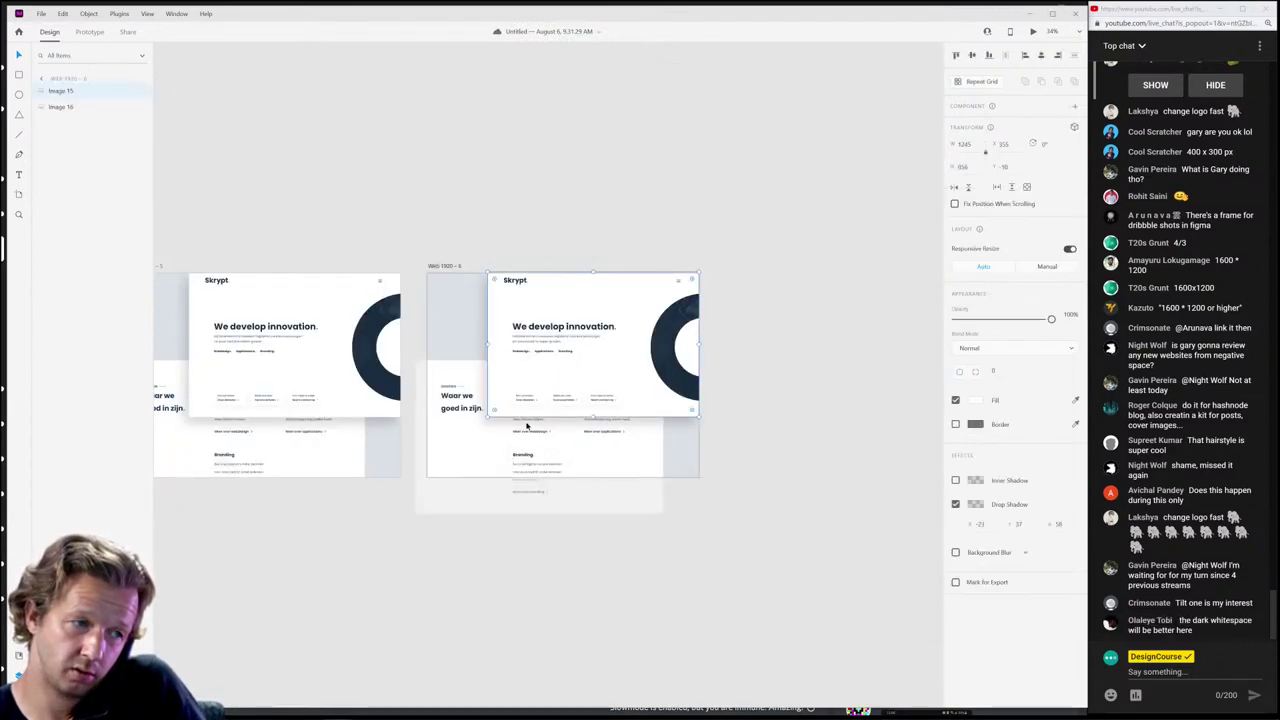
{"action": "key", "text": "ctrl+v"}
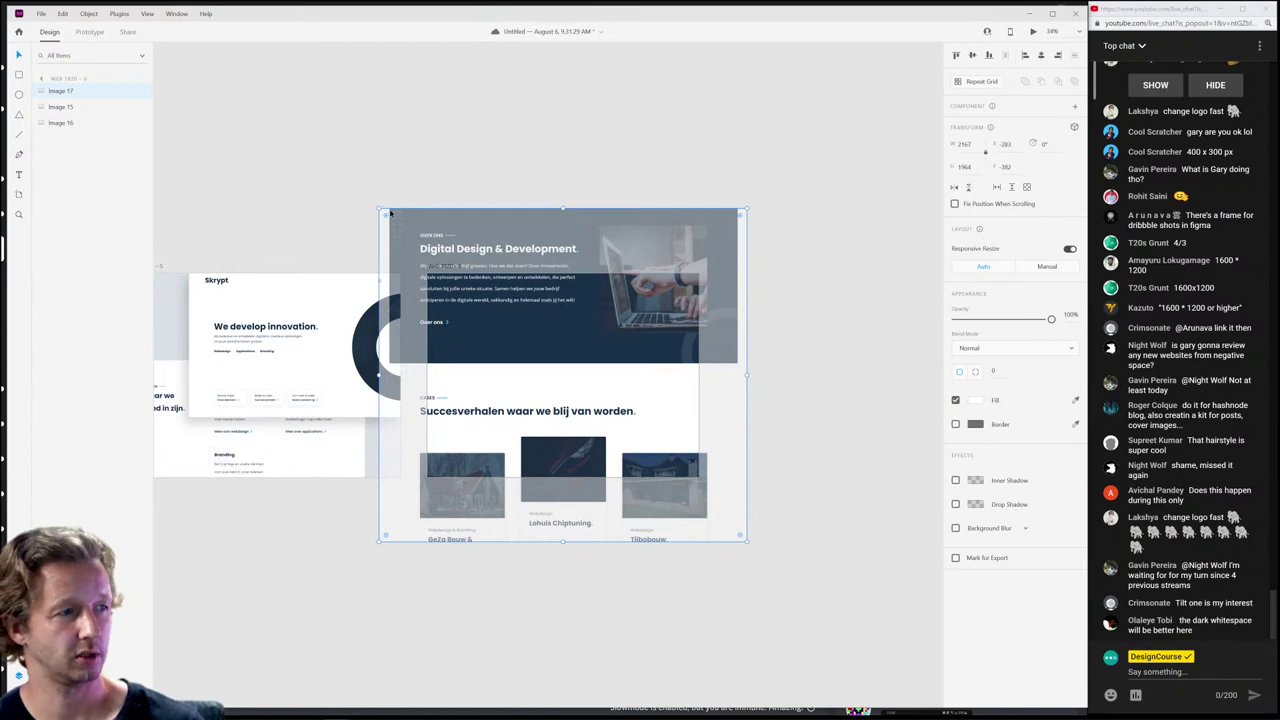
{"action": "left_click_drag", "start_coordinate": [378, 208], "coordinate": [465, 300]}
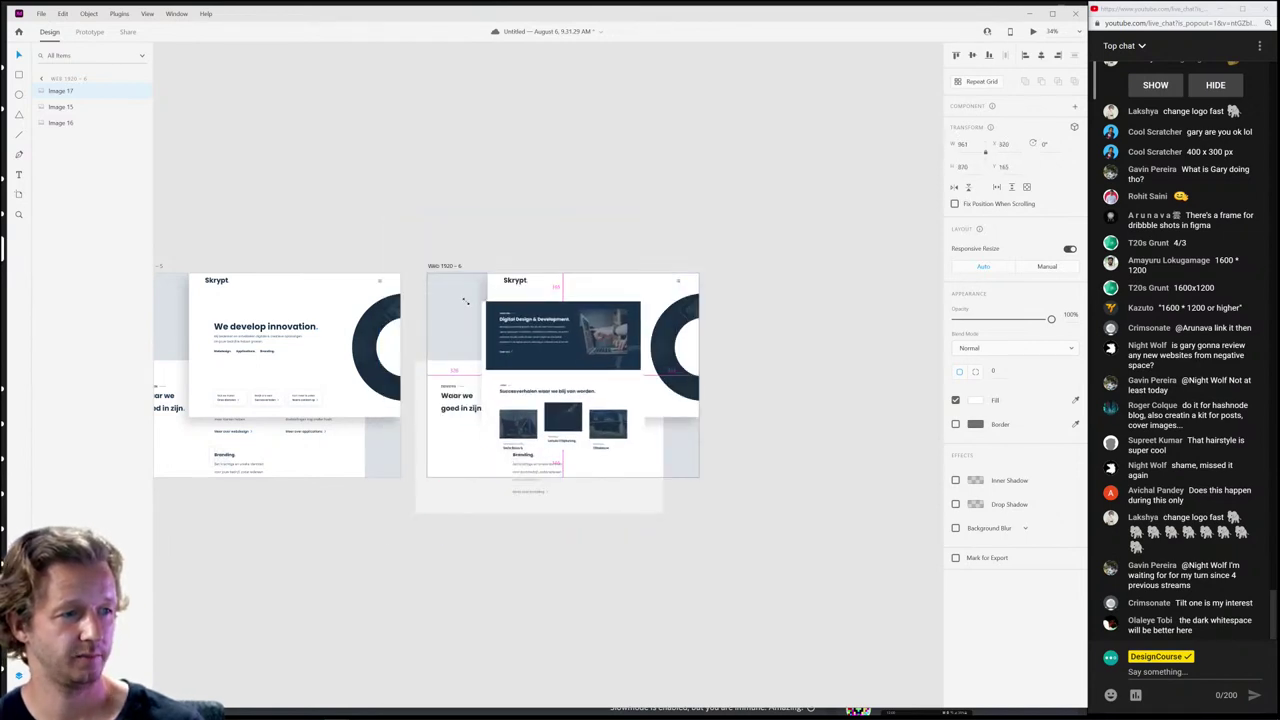
{"action": "left_click_drag", "start_coordinate": [547, 360], "coordinate": [746, 432]}
{"action": "left_click", "coordinate": [748, 595]}
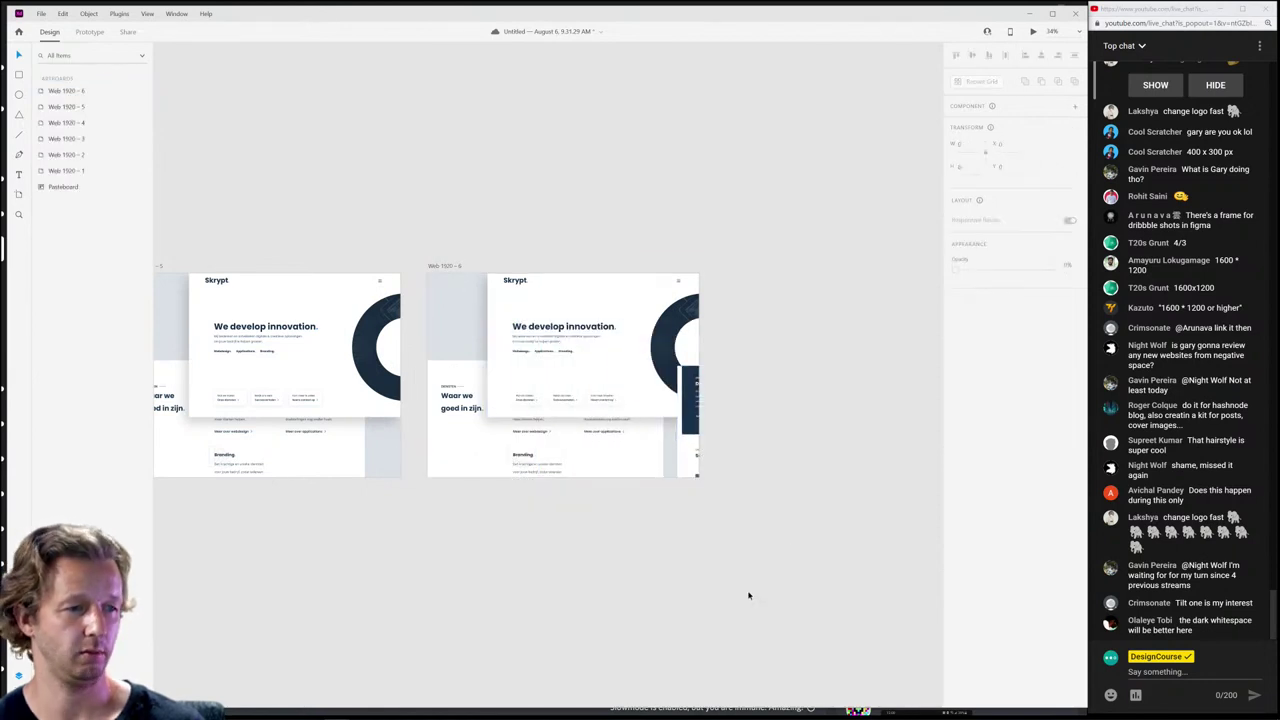
Step: Tilt all three screenshots together counterclockwise on the duplicated artboard and shift them toward its upper left to fill the frame
{"action": "left_click_drag", "start_coordinate": [808, 588], "coordinate": [662, 411]}
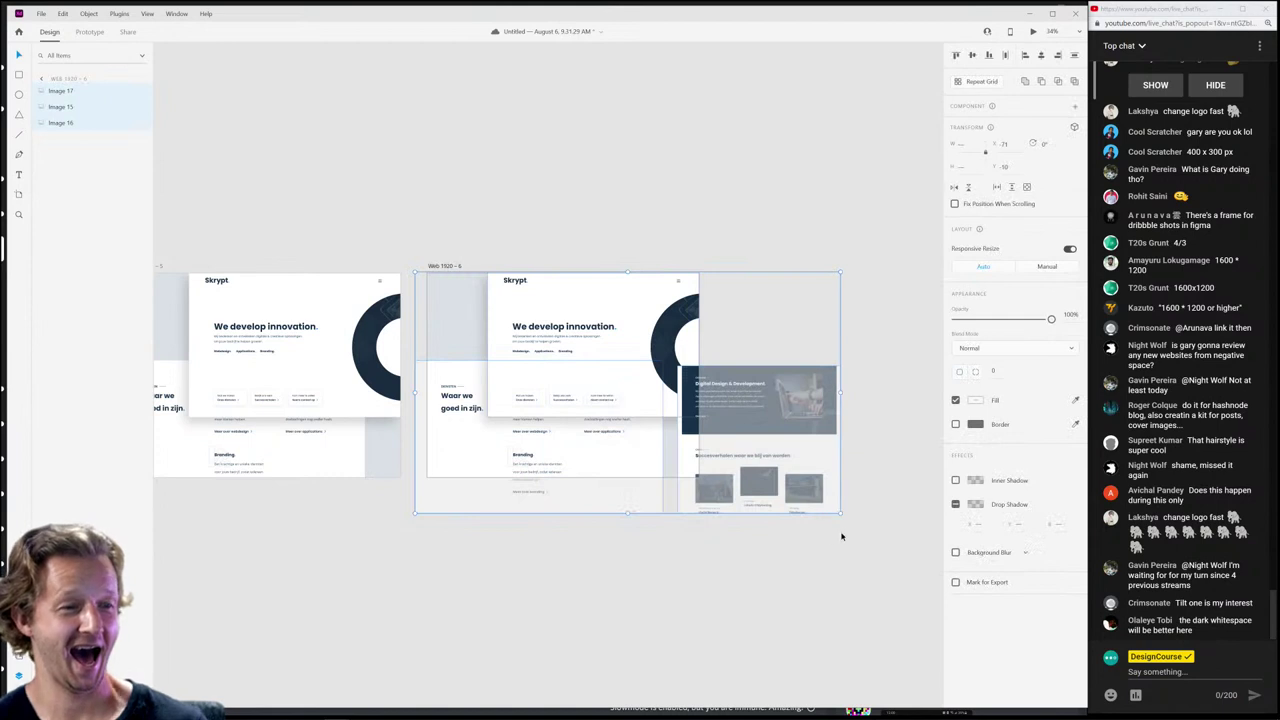
{"action": "left_click_drag", "start_coordinate": [840, 515], "coordinate": [872, 410]}
{"action": "left_click_drag", "start_coordinate": [570, 314], "coordinate": [524, 290]}
{"action": "left_click", "coordinate": [733, 638]}
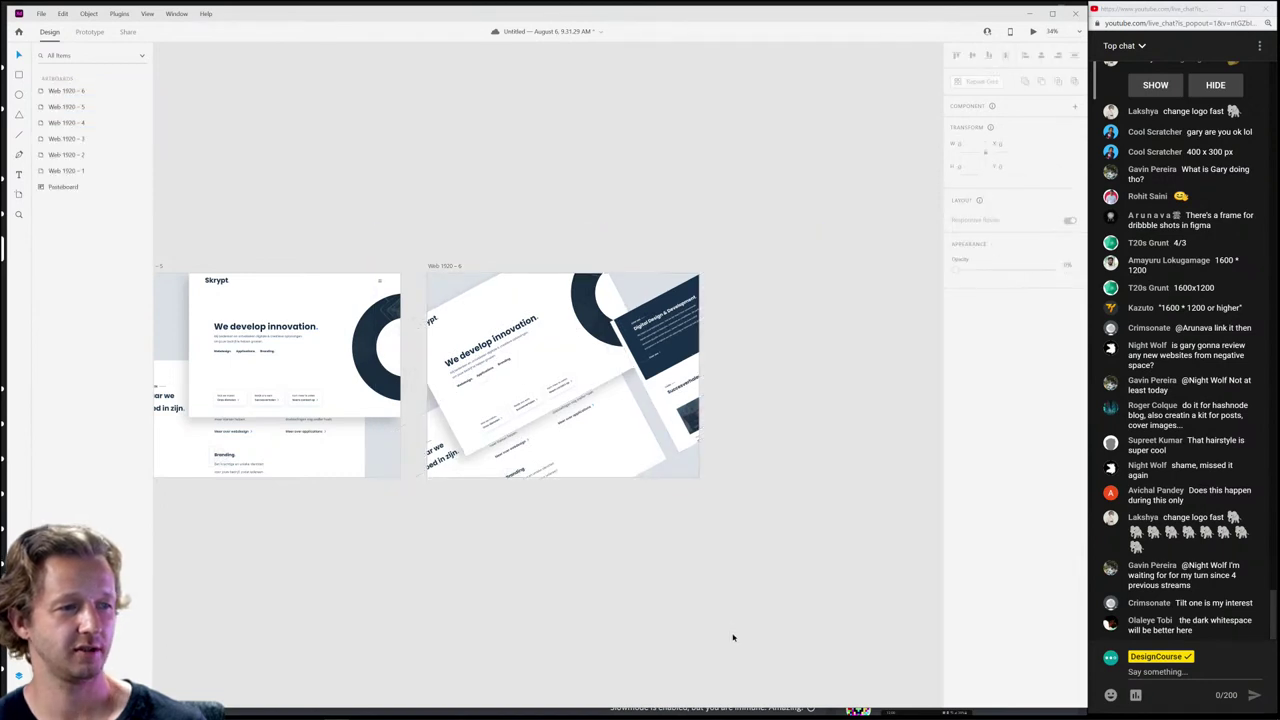
Step: Examine the tilted three-screenshot cover on the last artboard and compare it with the neighbouring framed and layered covers
{"action": "scroll", "coordinate": [483, 515], "scroll_direction": "up", "scroll_amount": 2}
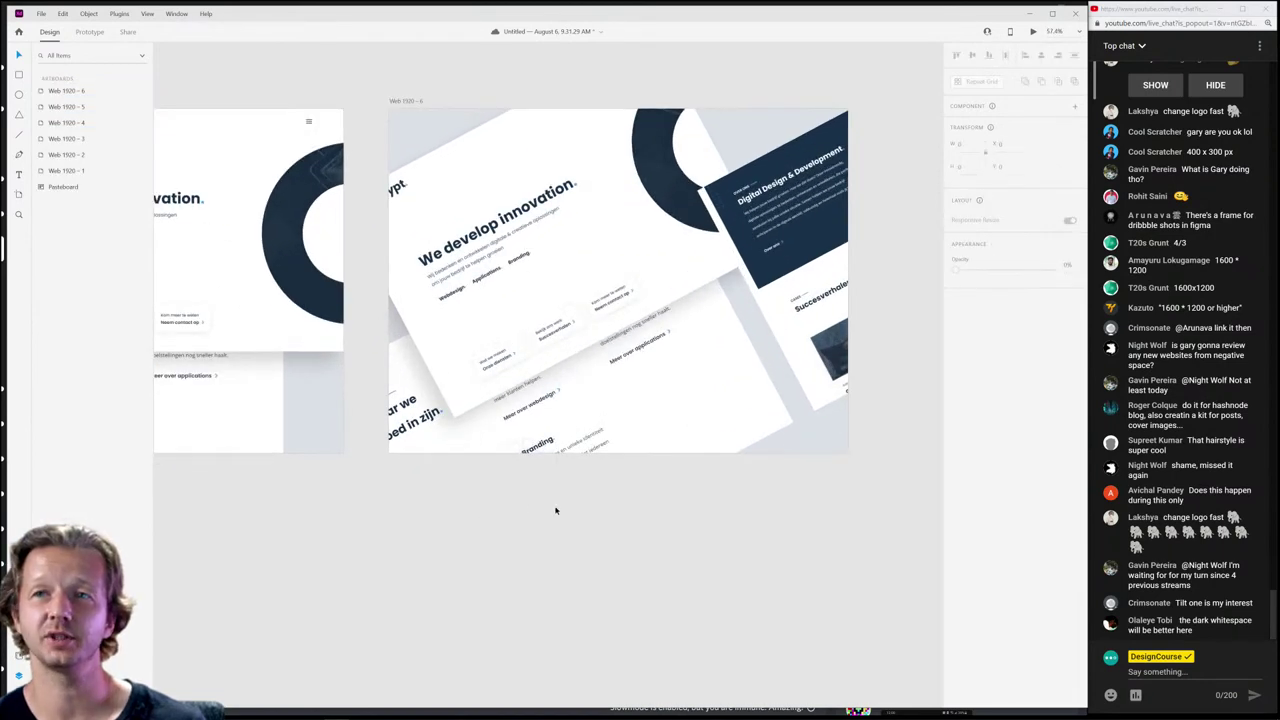
{"action": "scroll", "coordinate": [588, 545], "scroll_direction": "up", "scroll_amount": 2}
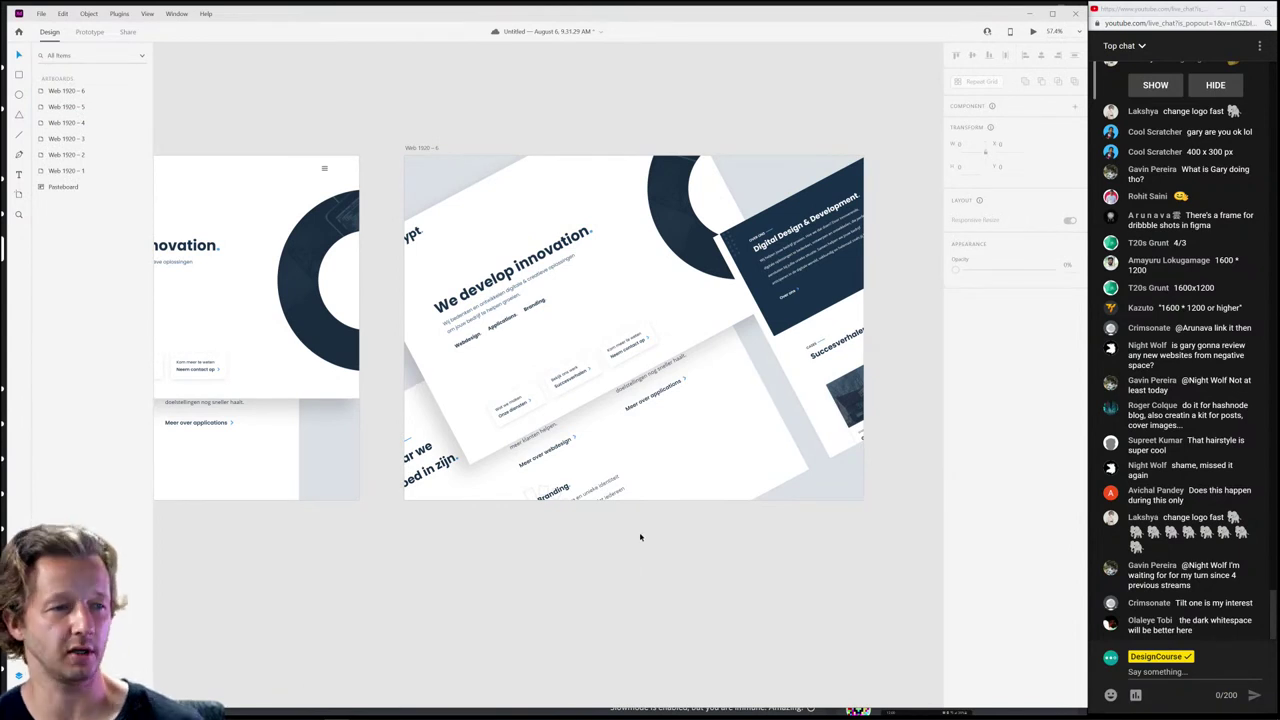
{"action": "left_click", "coordinate": [803, 286]}
{"action": "left_click", "coordinate": [663, 580]}
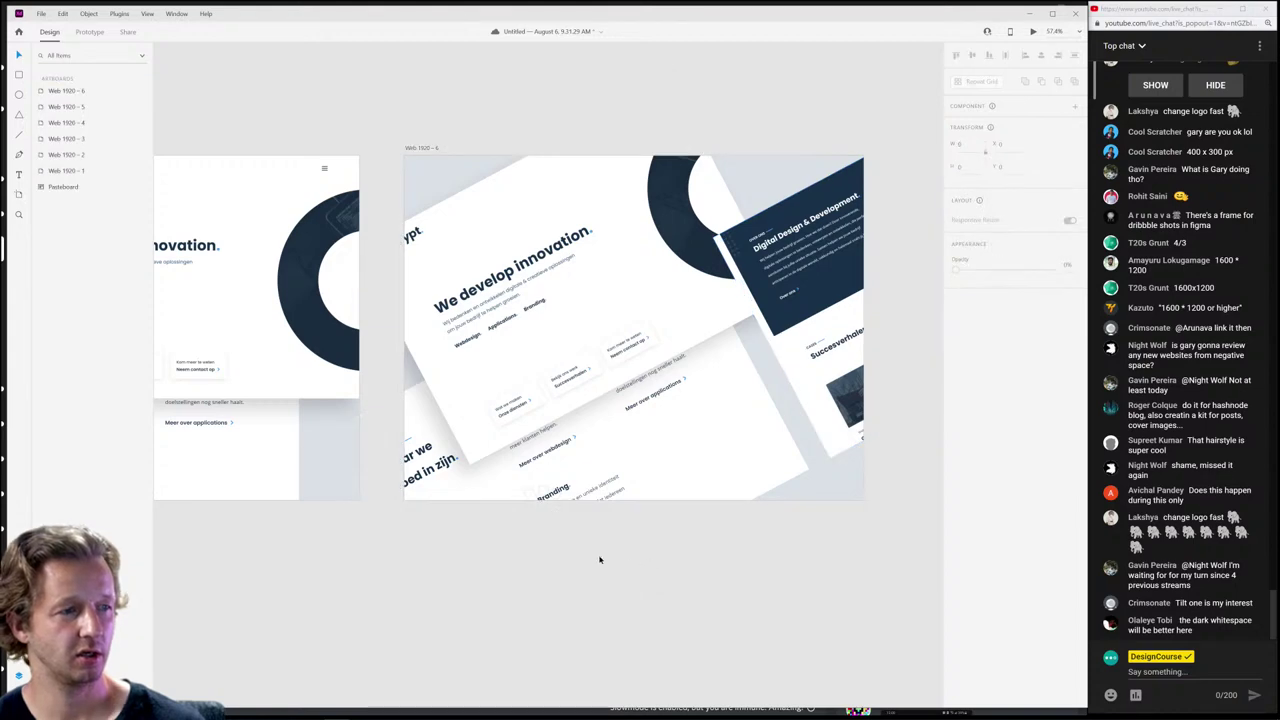
{"action": "scroll", "coordinate": [600, 557], "scroll_direction": "down", "scroll_amount": 3}
{"action": "scroll", "coordinate": [780, 526], "scroll_direction": "right", "scroll_amount": 5}
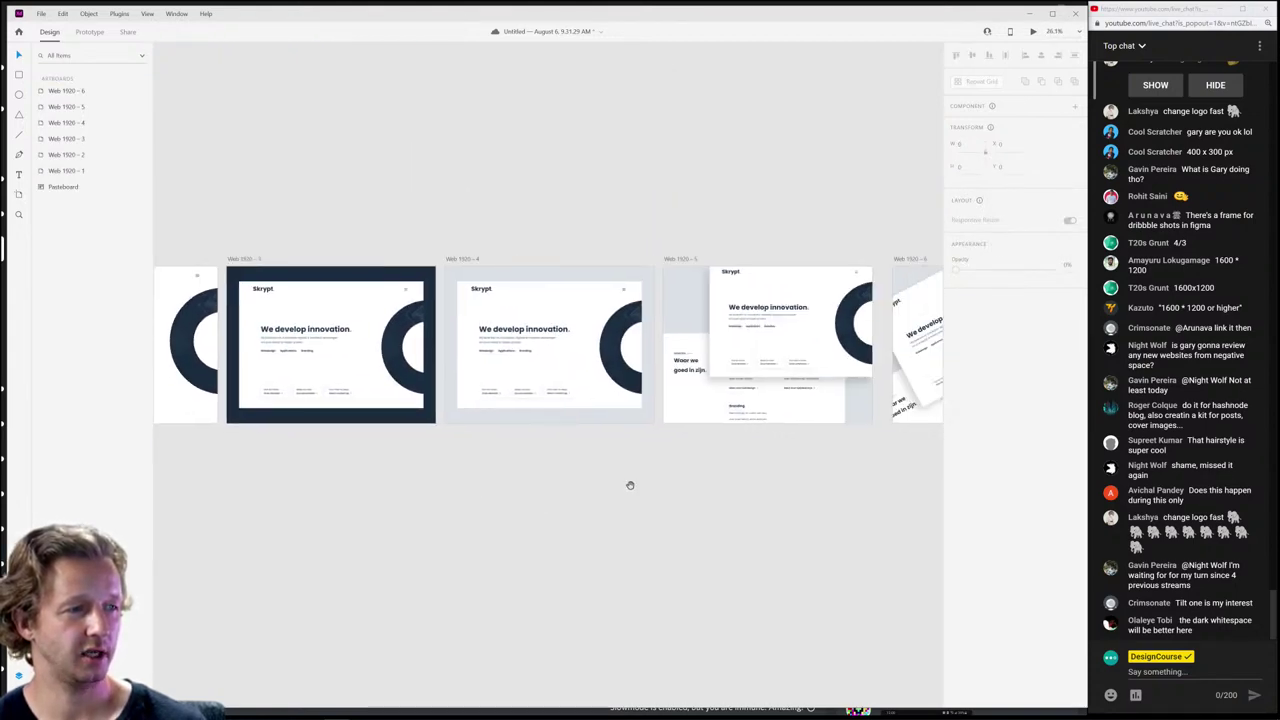
{"action": "scroll", "coordinate": [674, 506], "scroll_direction": "left", "scroll_amount": 2}
{"action": "scroll", "coordinate": [666, 449], "scroll_direction": "up", "scroll_amount": 5}
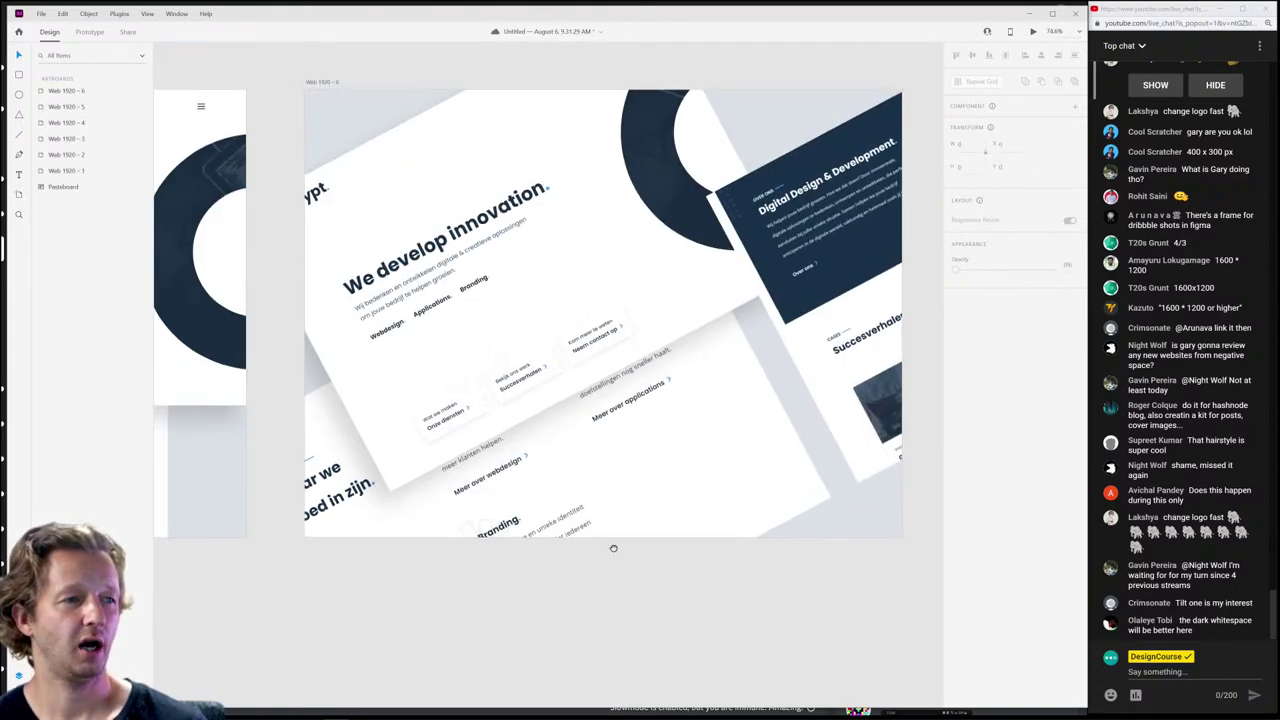
{"action": "left_click", "coordinate": [277, 102]}
{"action": "left_click", "coordinate": [41, 13]}
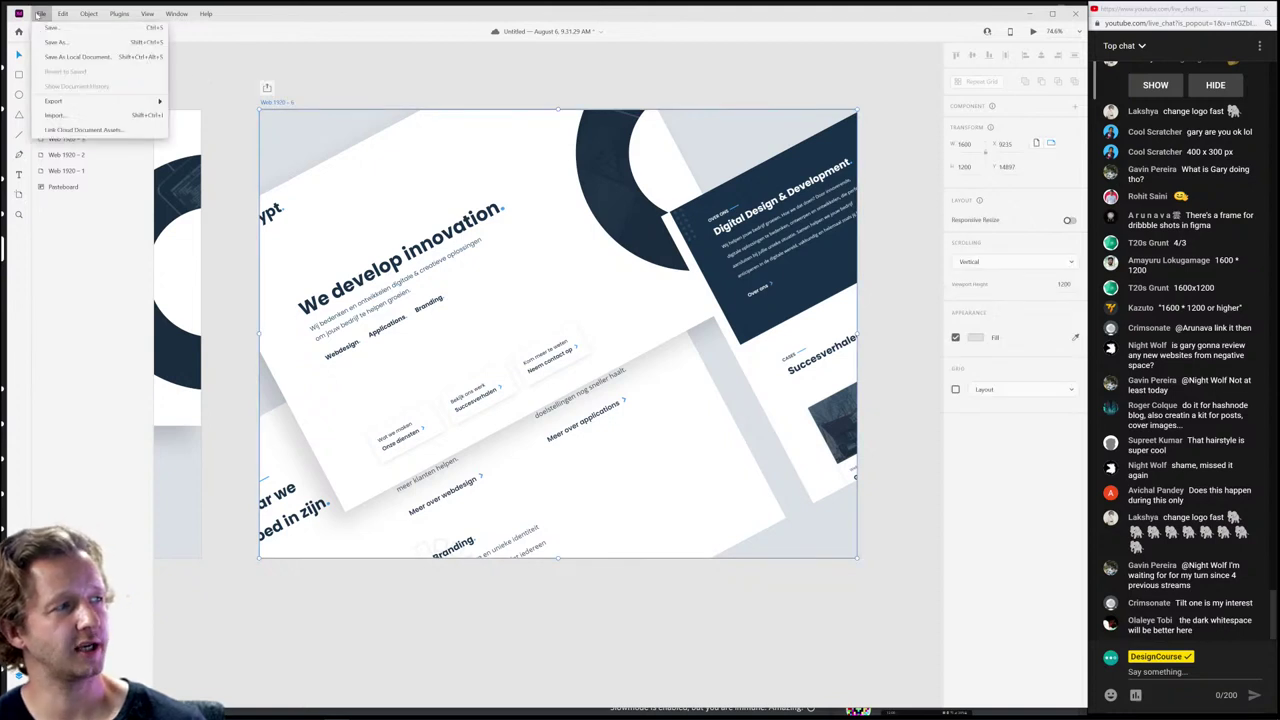
{"action": "mouse_move", "coordinate": [110, 218]}
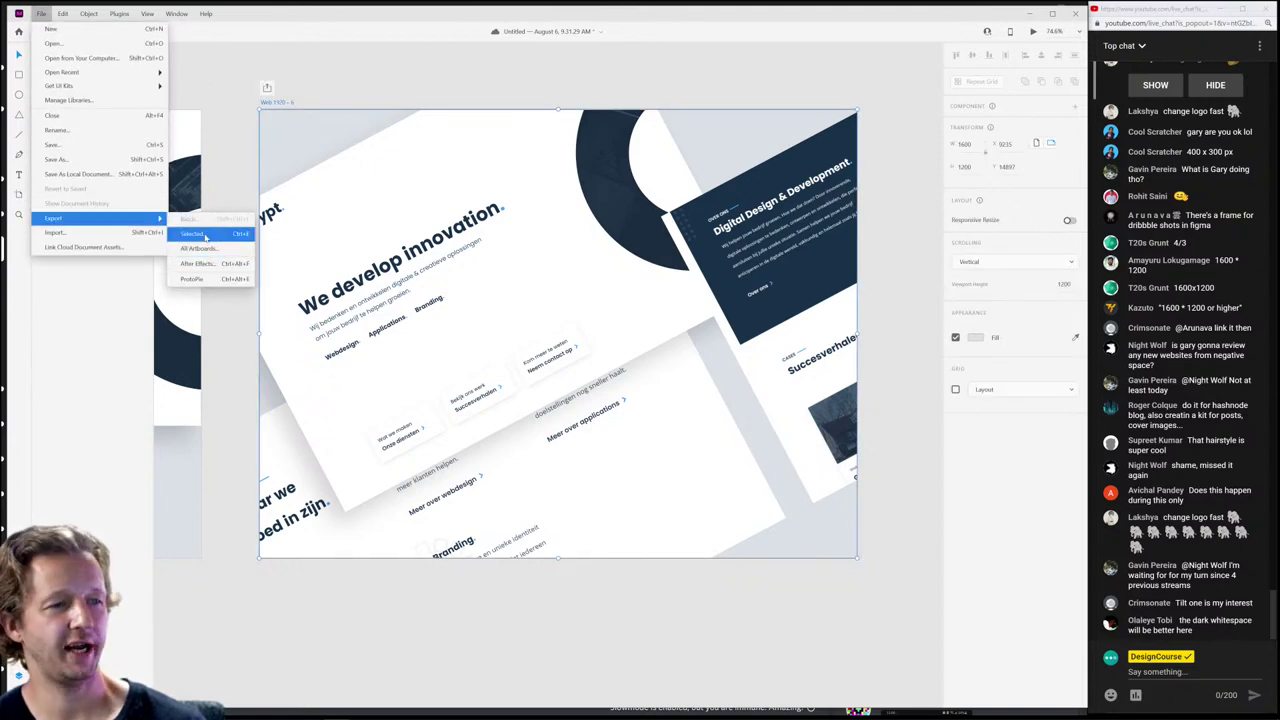
{"action": "key", "text": "Escape"}
{"action": "key", "text": "ctrl+y"}
Step: Capture the tilted cover artboard as a screen region of about 1796 by 1334 and copy it
{"action": "left_click", "coordinate": [703, 640]}
{"action": "key", "text": "Print"}
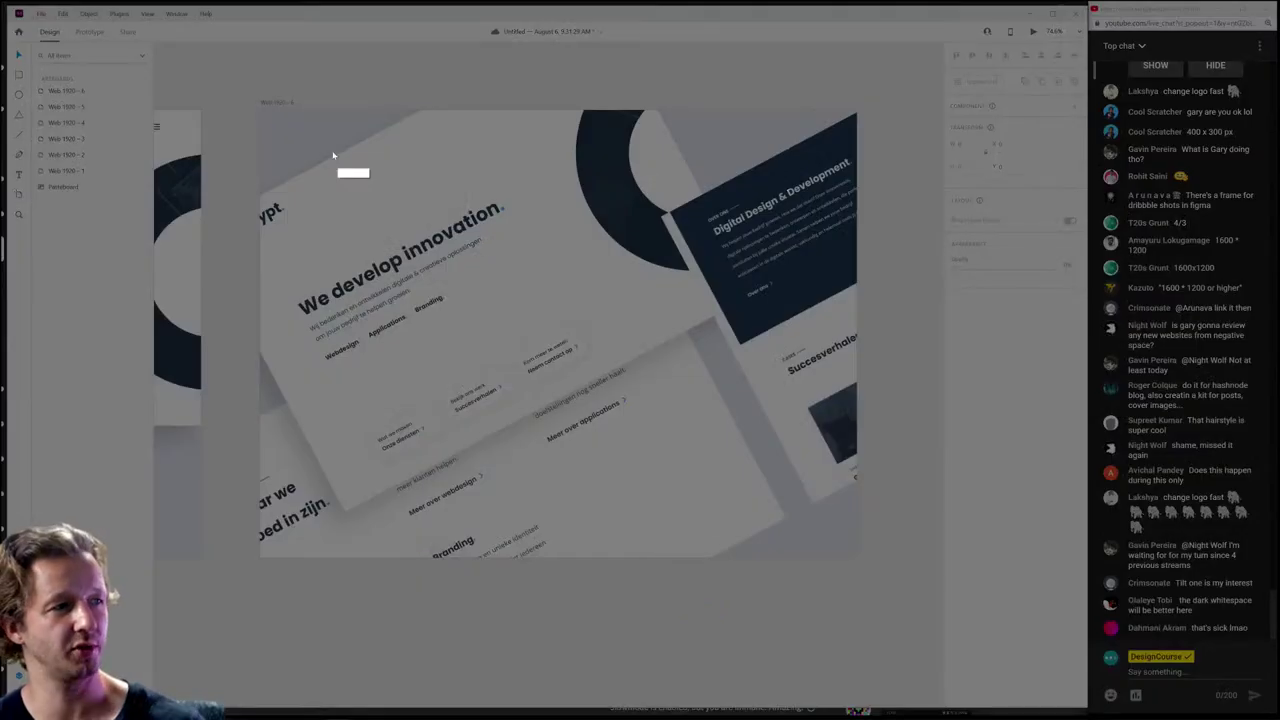
{"action": "left_click_drag", "start_coordinate": [260, 110], "coordinate": [859, 552]}
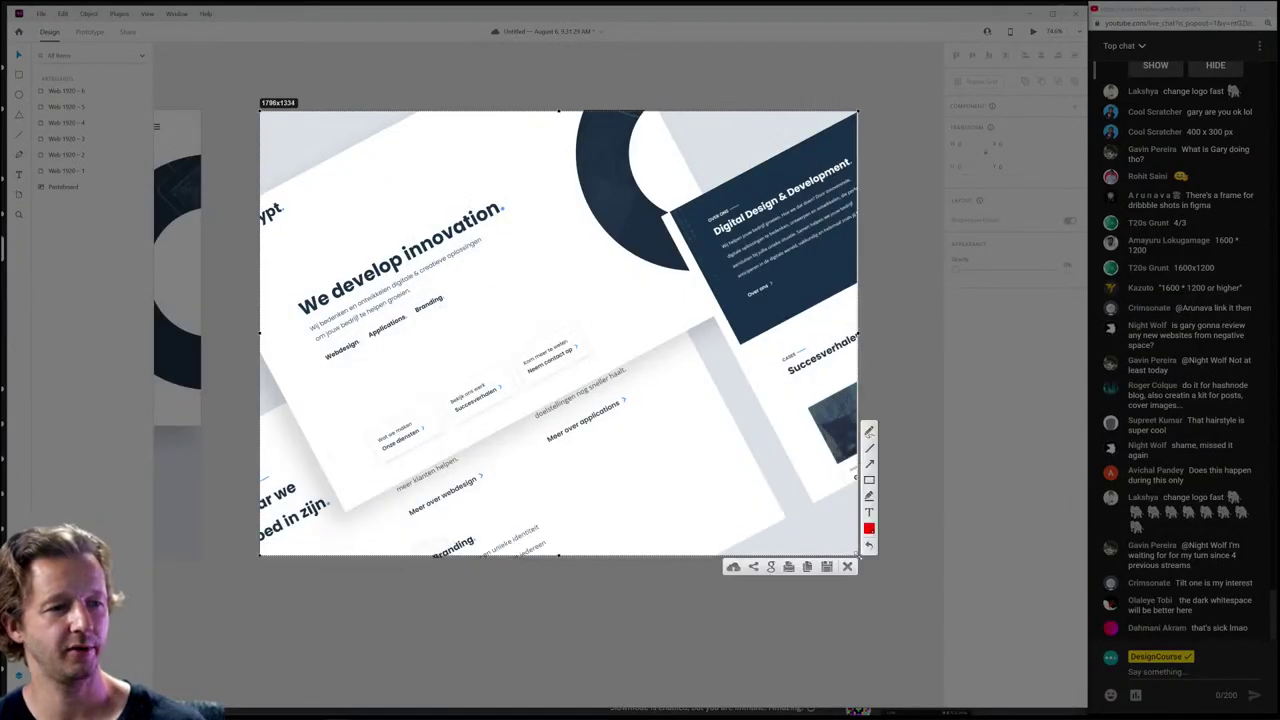
{"action": "key", "text": "ctrl+c"}
Step: Review the Skrypt cover variants from the plain screenshot through the framed and layered ones to the tilted one, including the whole row together
{"action": "scroll", "coordinate": [745, 562], "scroll_direction": "down", "scroll_amount": 5}
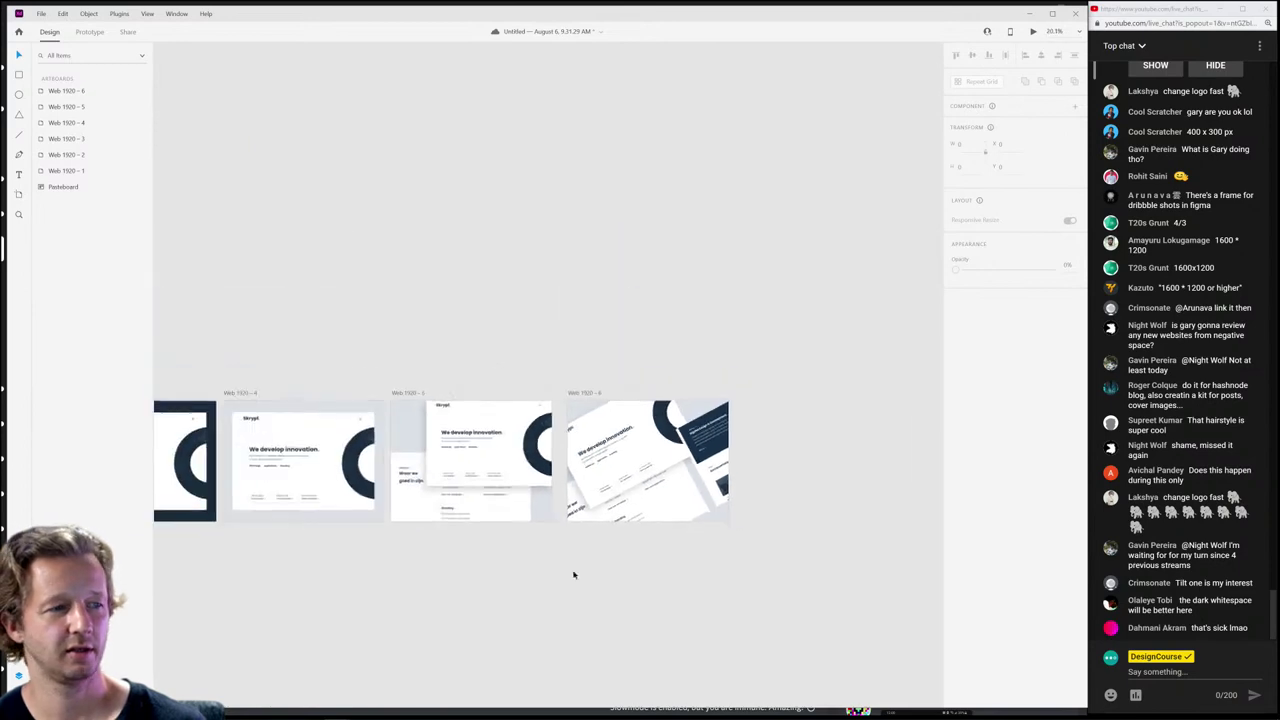
{"action": "scroll", "coordinate": [800, 480], "scroll_direction": "left", "scroll_amount": 5}
{"action": "scroll", "coordinate": [754, 506], "scroll_direction": "up", "scroll_amount": 8}
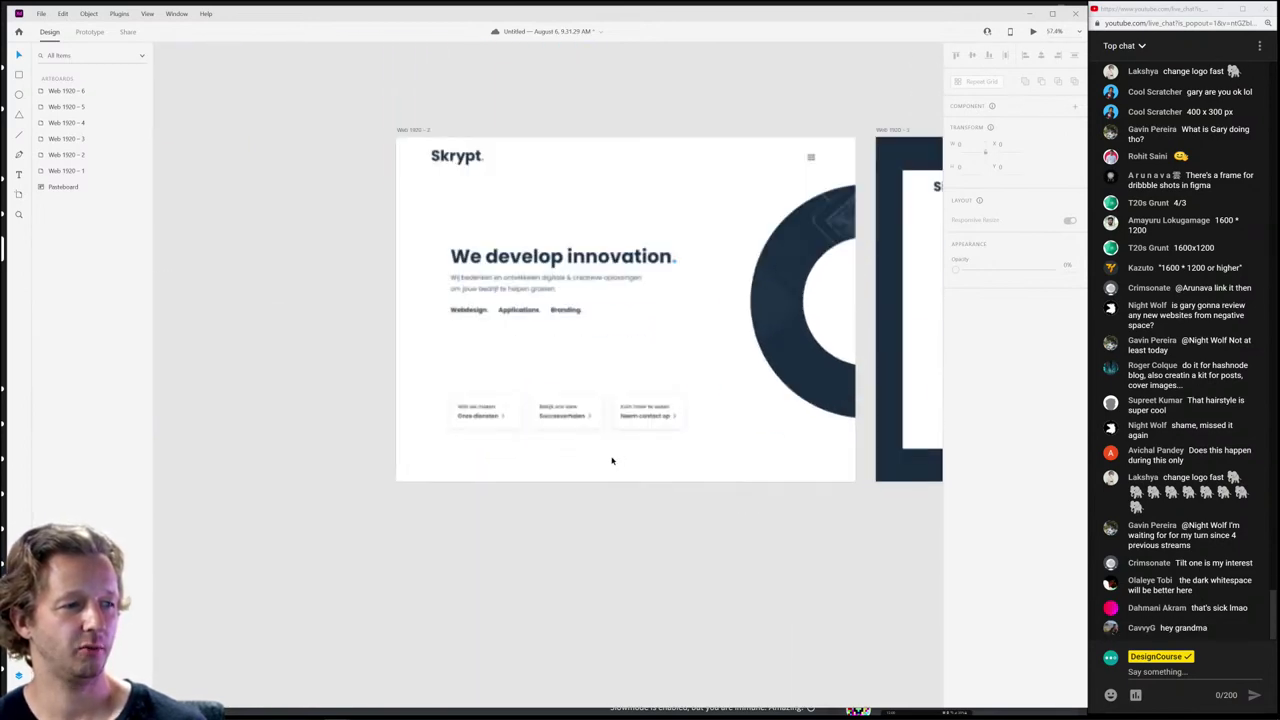
{"action": "scroll", "coordinate": [582, 663], "scroll_direction": "down", "scroll_amount": 3}
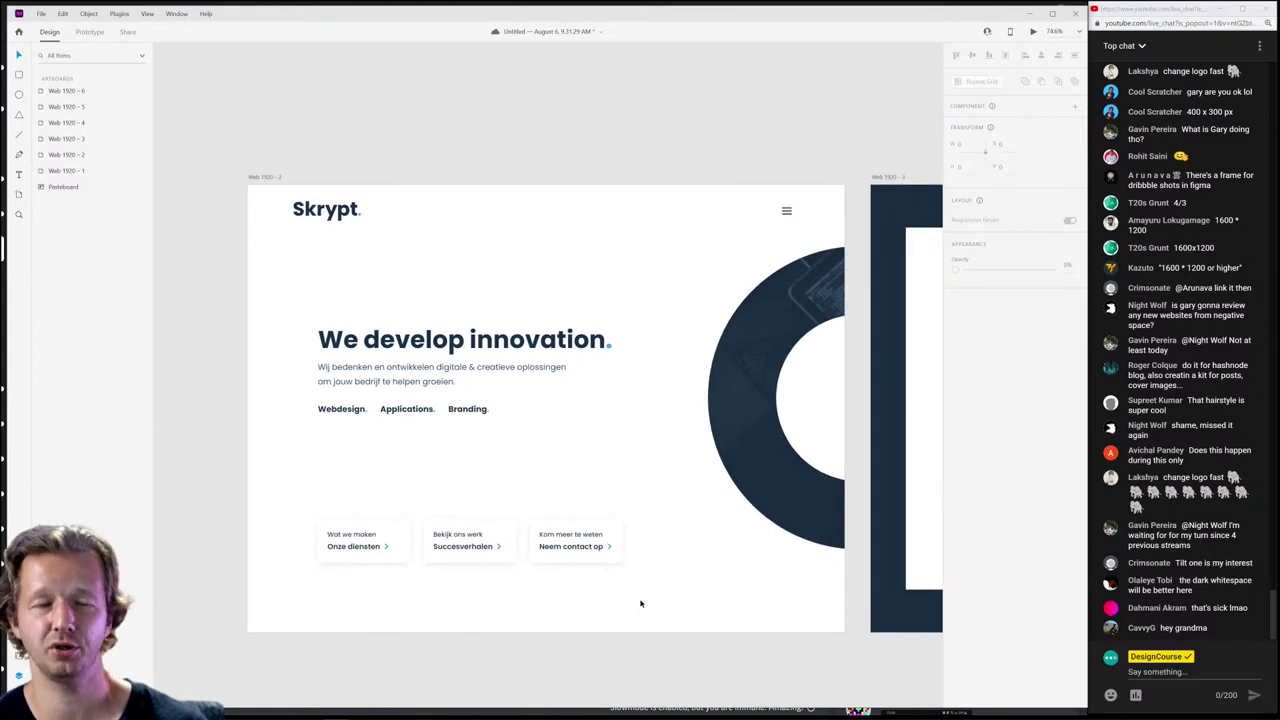
{"action": "scroll", "coordinate": [641, 603], "scroll_direction": "right", "scroll_amount": 10}
{"action": "scroll", "coordinate": [757, 534], "scroll_direction": "right", "scroll_amount": 4}
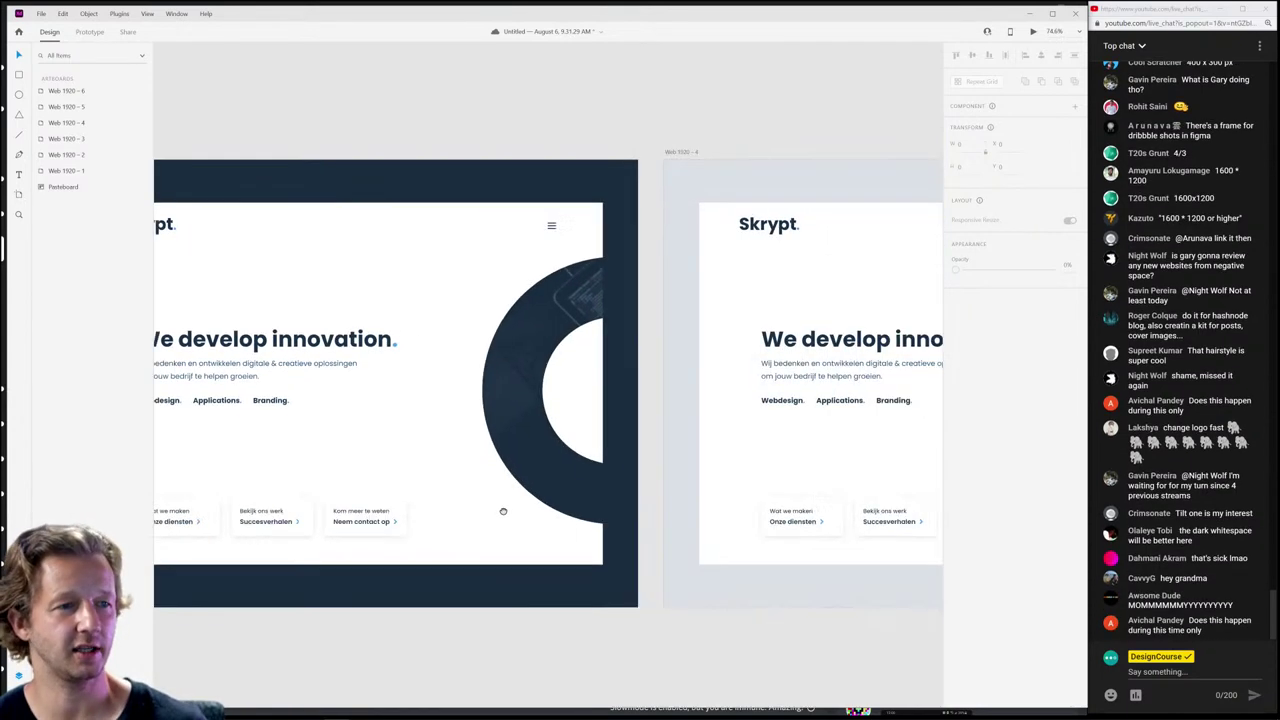
{"action": "scroll", "coordinate": [503, 511], "scroll_direction": "right", "scroll_amount": 10}
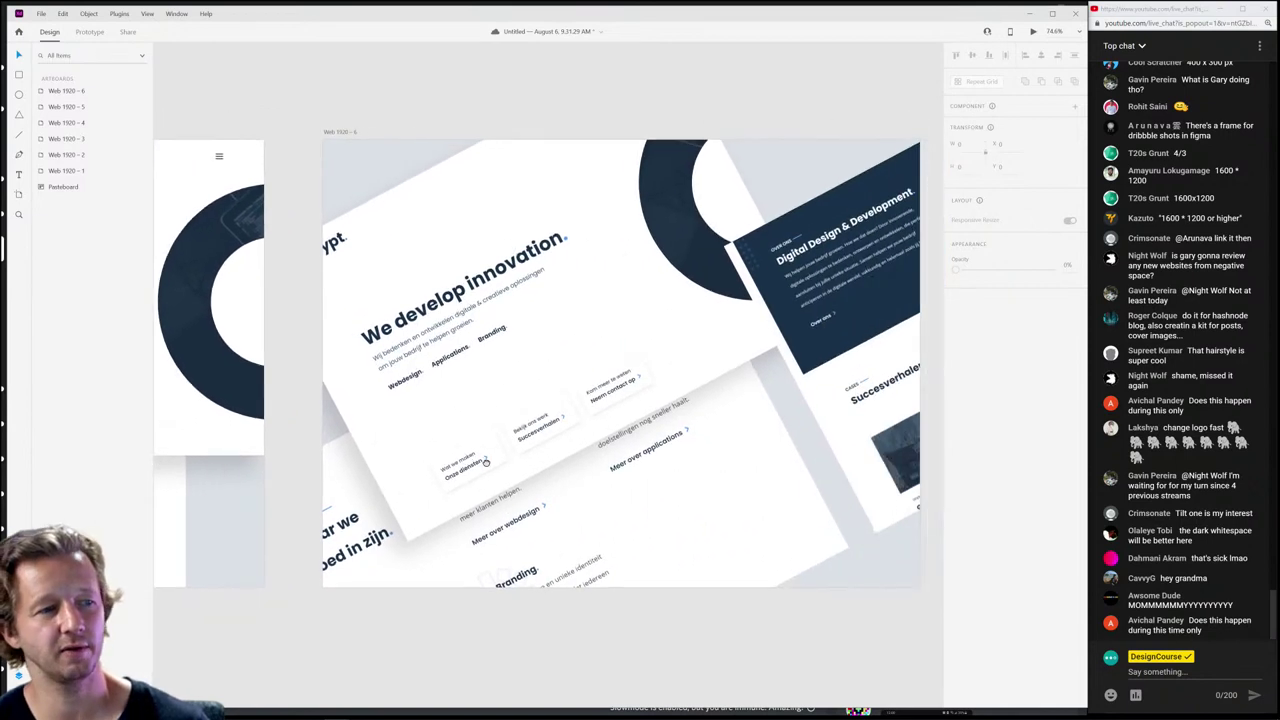
{"action": "scroll", "coordinate": [483, 461], "scroll_direction": "right", "scroll_amount": 1}
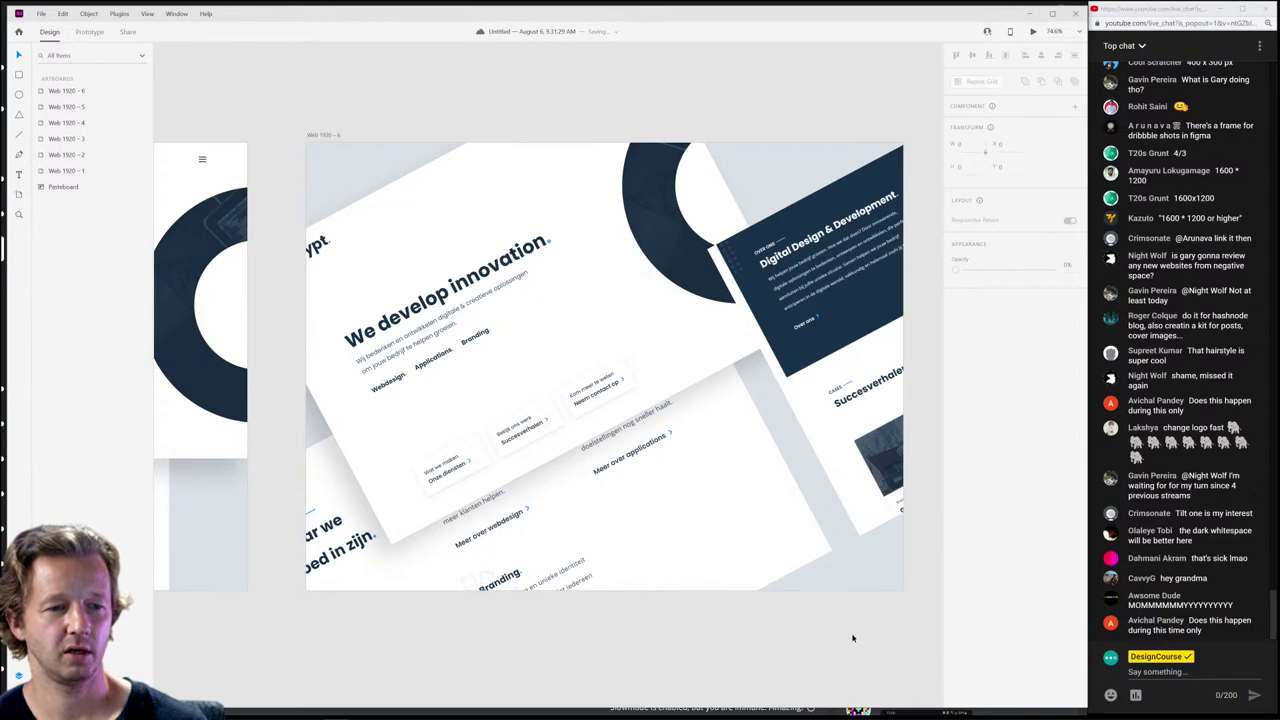
{"action": "scroll", "coordinate": [618, 598], "scroll_direction": "down", "scroll_amount": 10}
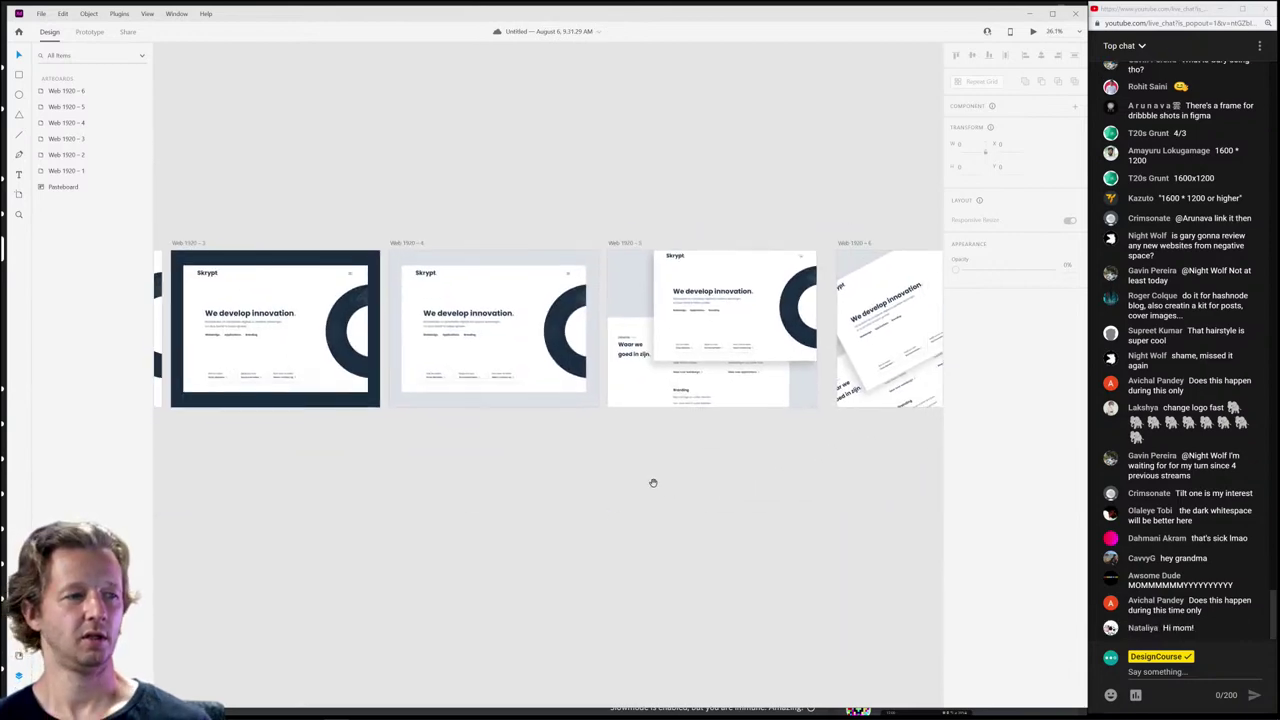
{"action": "scroll", "coordinate": [675, 481], "scroll_direction": "down", "scroll_amount": 2}
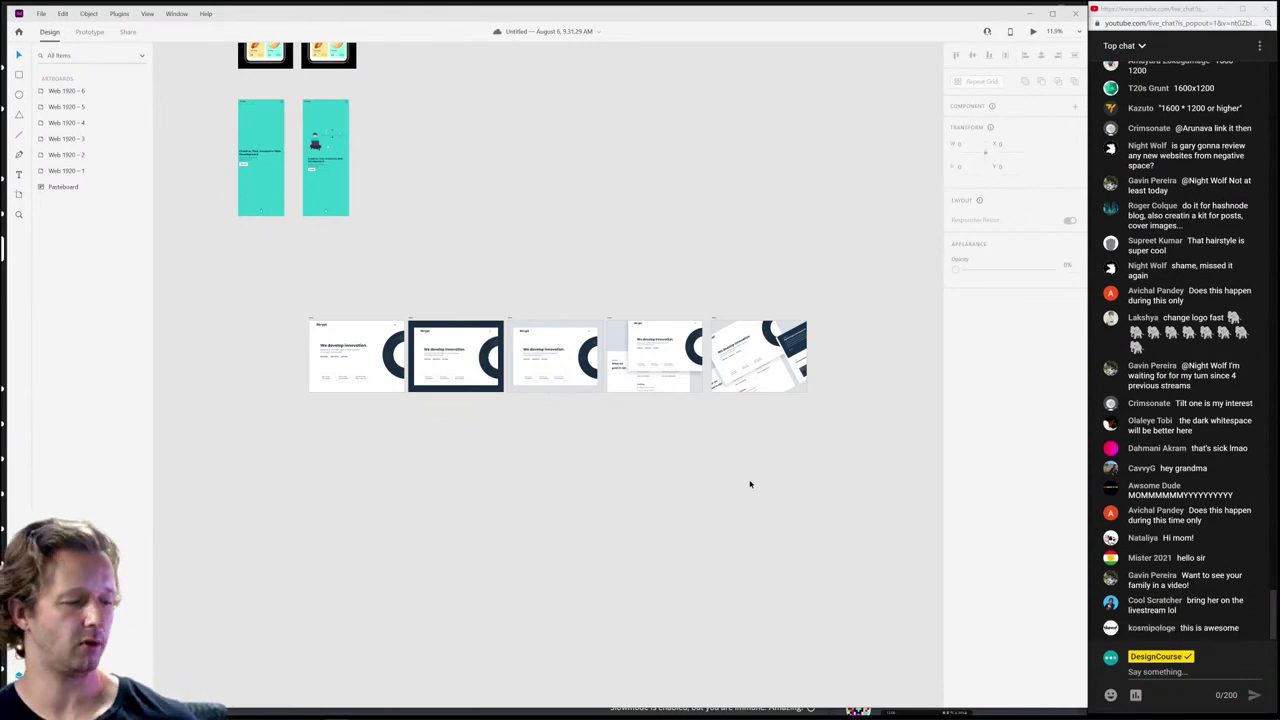
{"action": "left_click_drag", "start_coordinate": [776, 447], "coordinate": [812, 486]}
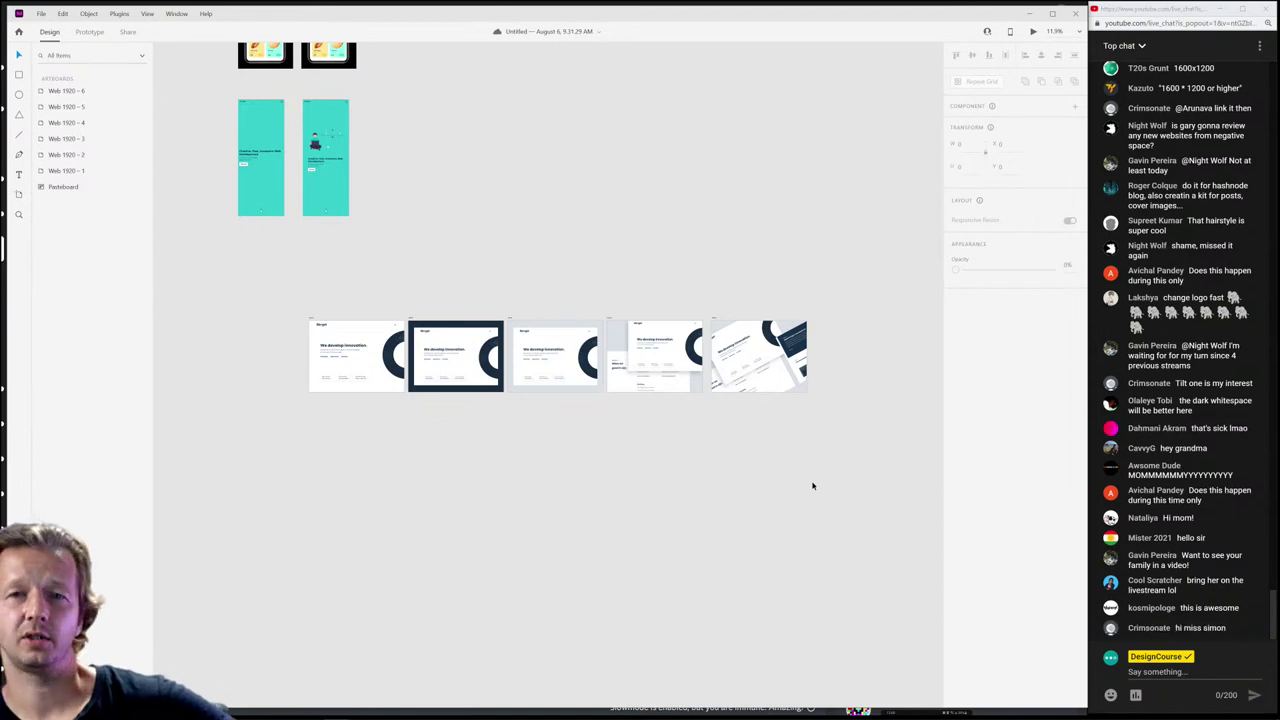
Step: Switch to the browser with the Dribbble upload page and enlarge its window to fill the area beside the live chat
{"action": "left_click", "coordinate": [1033, 15]}
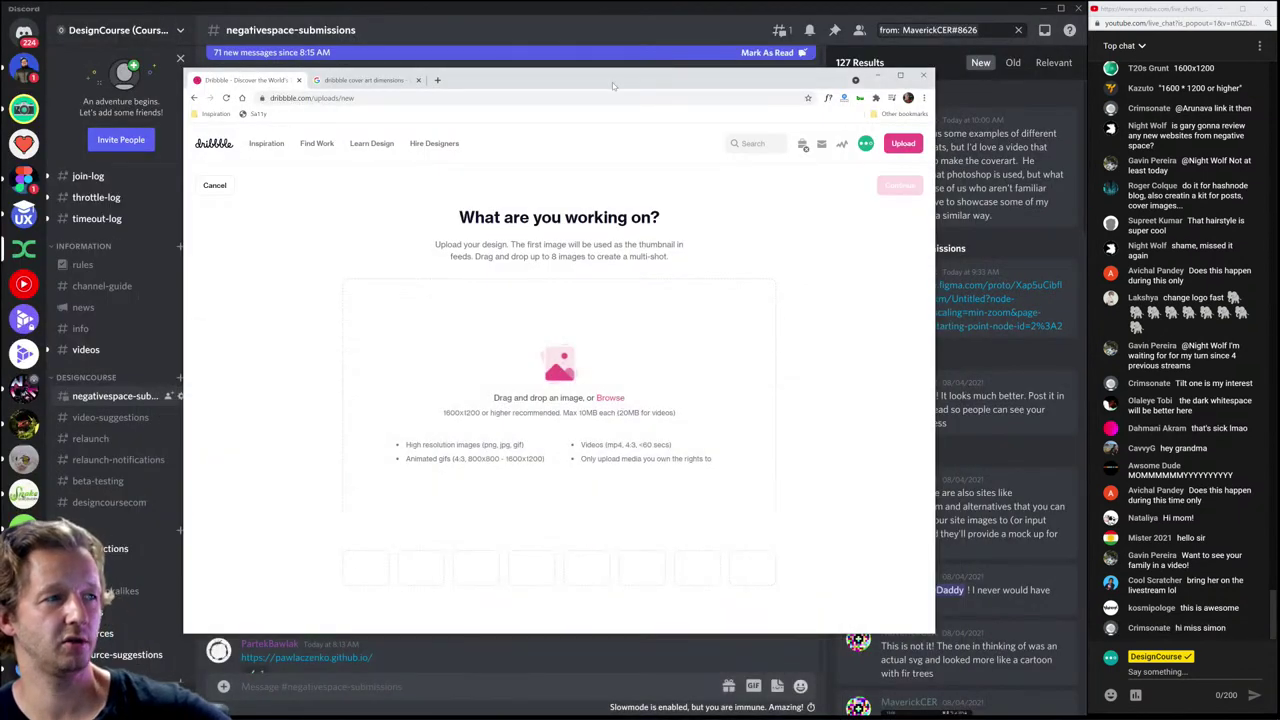
{"action": "left_click_drag", "start_coordinate": [612, 82], "coordinate": [429, 14]}
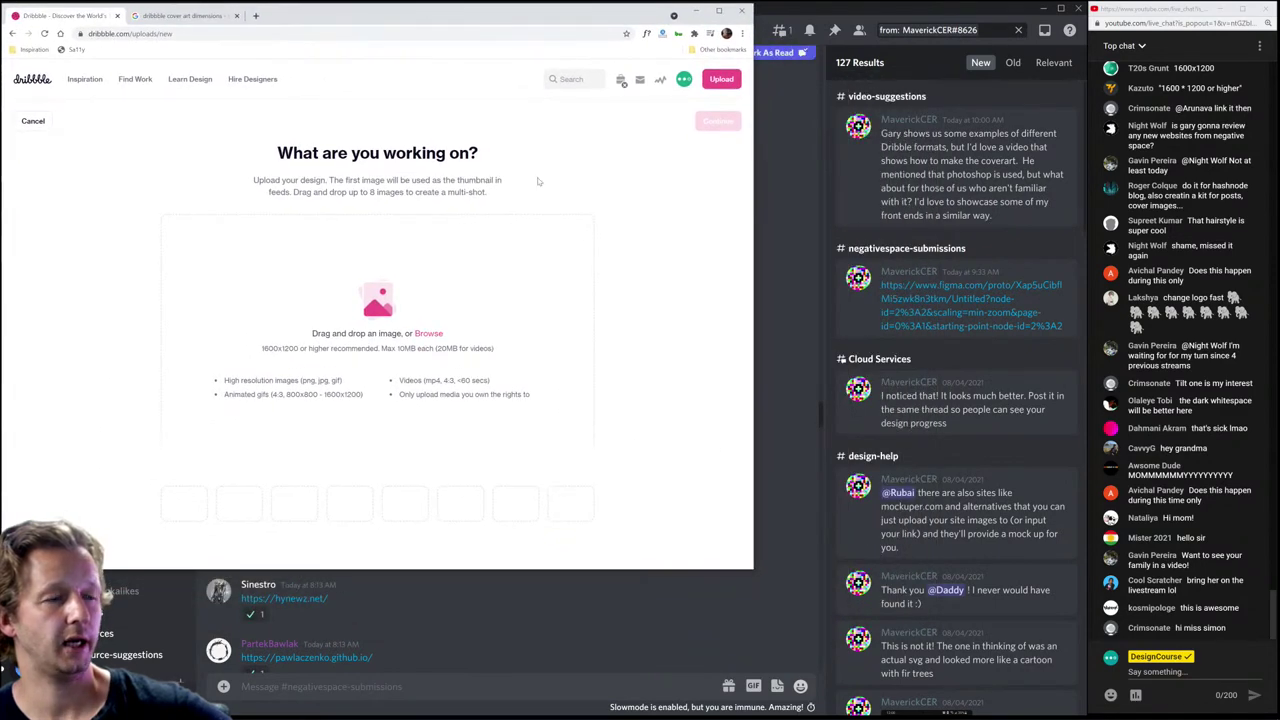
{"action": "left_click_drag", "start_coordinate": [750, 570], "coordinate": [1087, 714]}
Step: Open designcourse.com in place of the Dribbble upload page and look at its Master UI/UX heading
{"action": "left_click", "coordinate": [684, 32]}
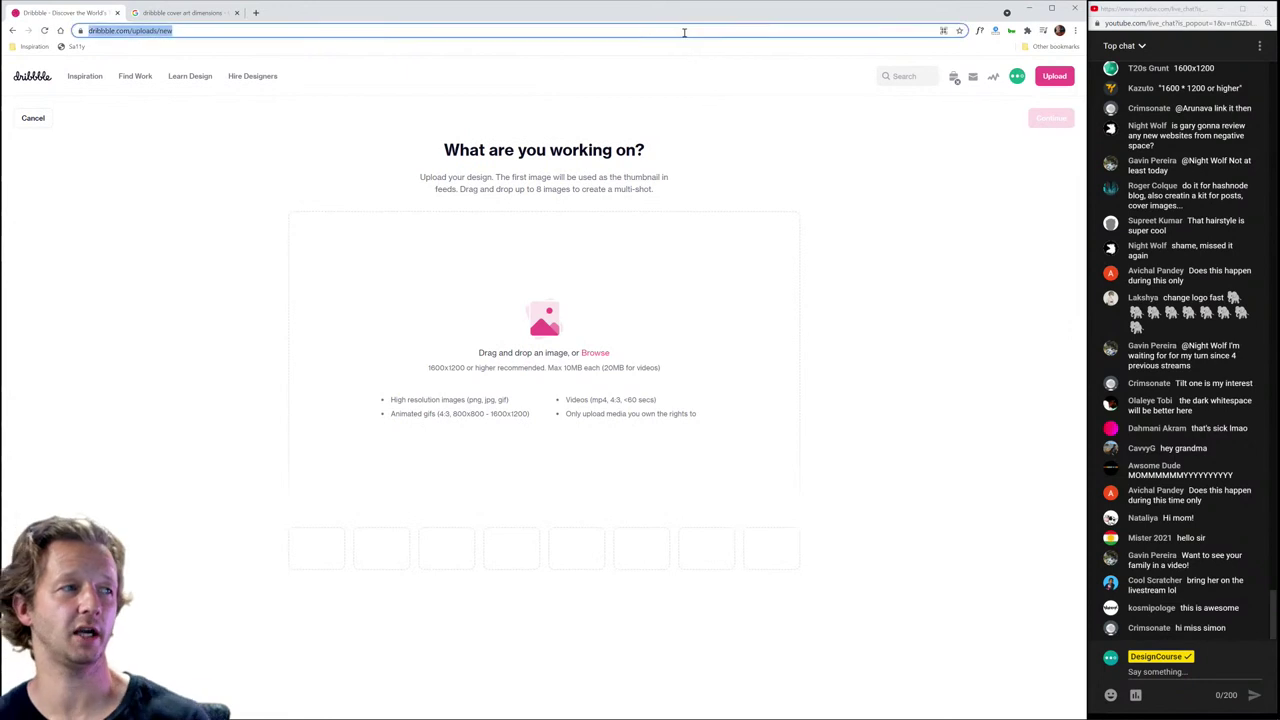
{"action": "type", "text": "designcourse.com/"}
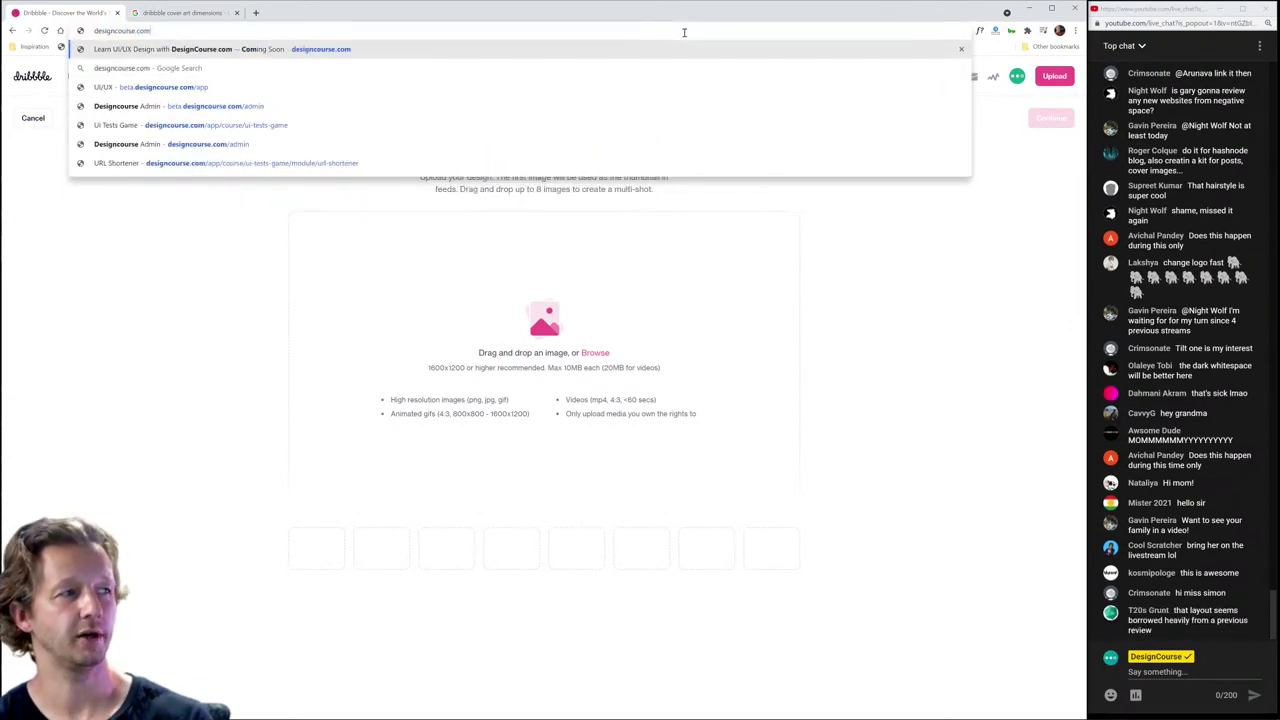
{"action": "key", "text": "Return"}
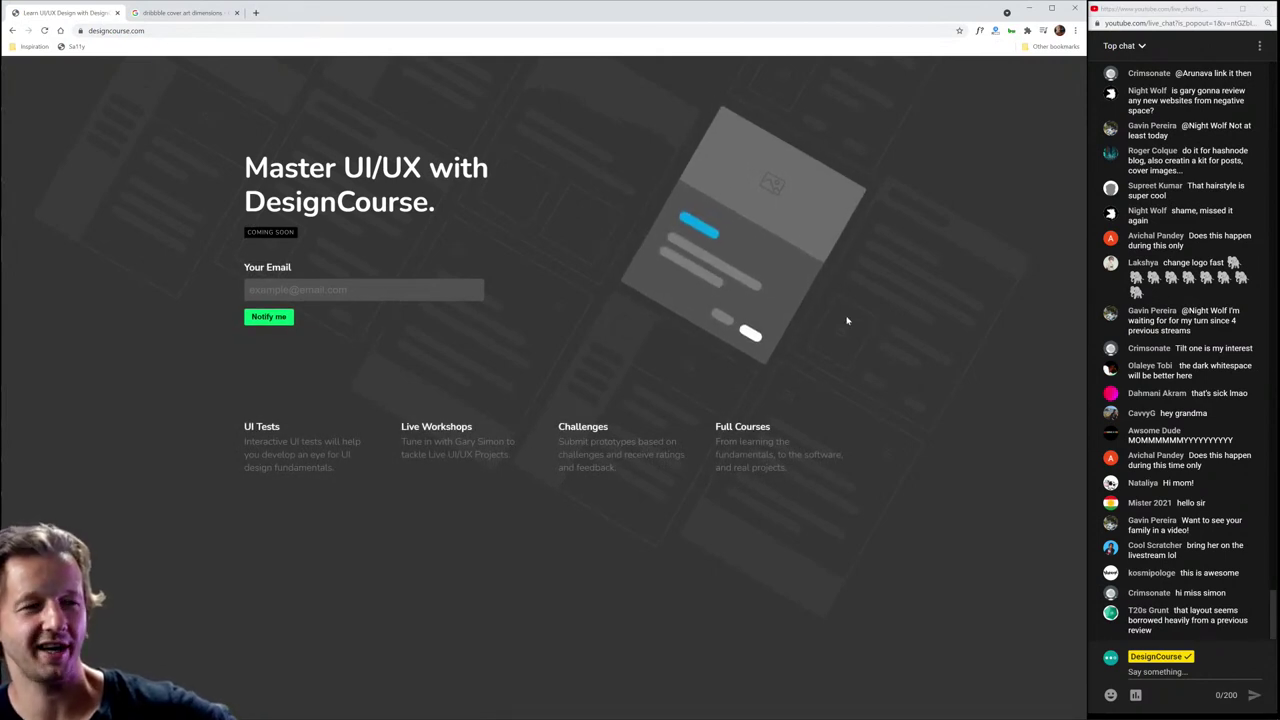
{"action": "left_click_drag", "start_coordinate": [245, 168], "coordinate": [580, 182]}
{"action": "left_click", "coordinate": [580, 182]}
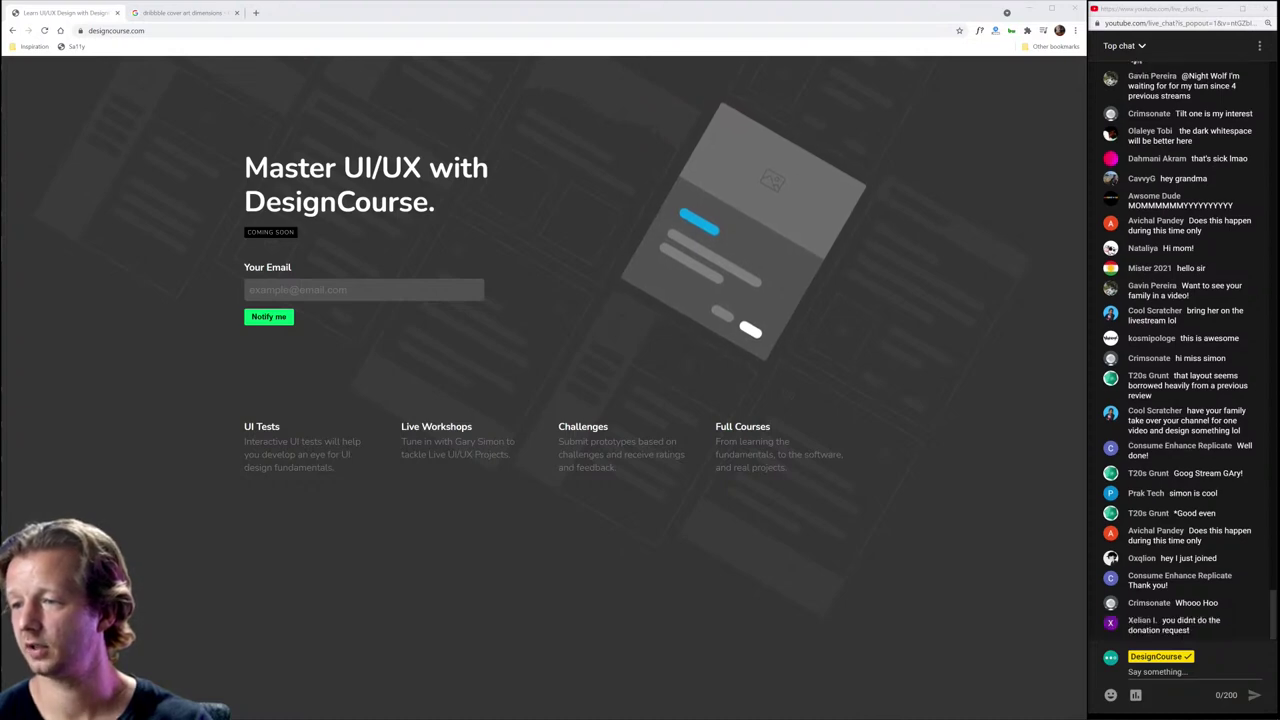
Step: Switch to the MailWizz browser window and check the subscriber count of the designcourse-rebrand list
{"action": "key", "text": "alt+Tab"}
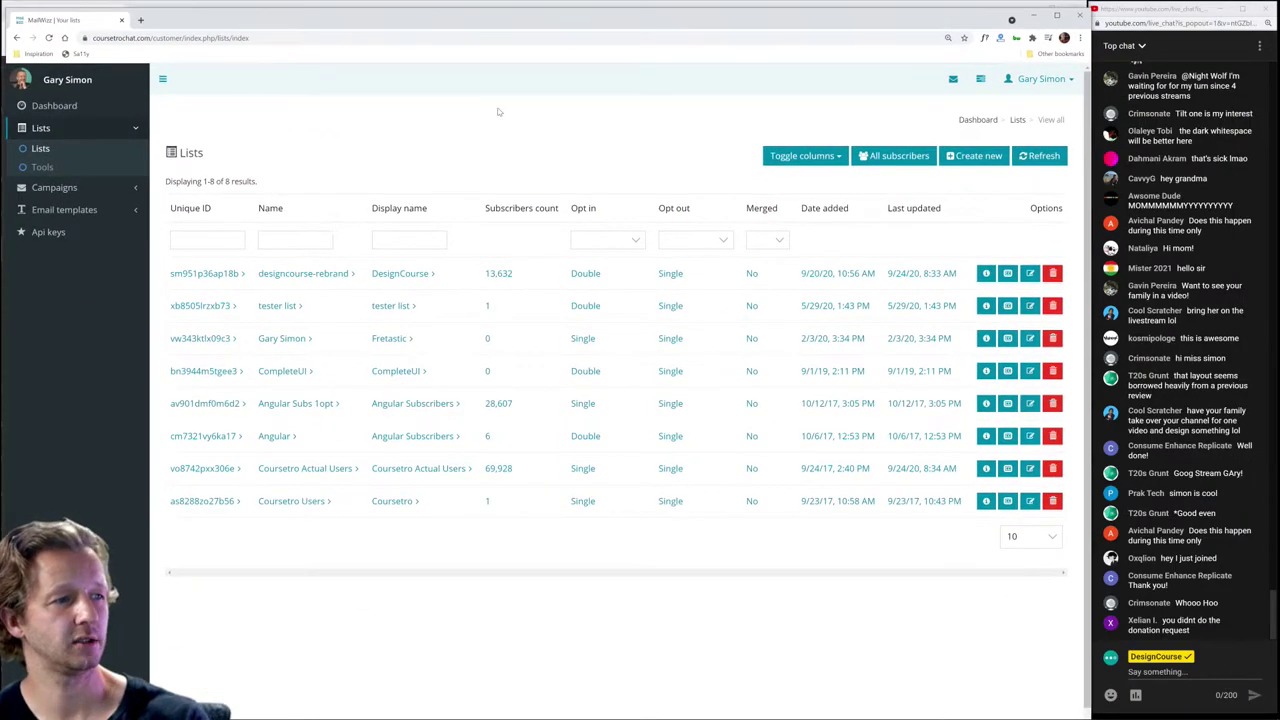
{"action": "mouse_move", "coordinate": [512, 273]}
{"action": "left_mouse_down"}
{"action": "mouse_move", "coordinate": [486, 270]}
{"action": "mouse_move", "coordinate": [514, 274]}
{"action": "left_mouse_up"}
{"action": "left_click", "coordinate": [486, 270]}
{"action": "left_click", "coordinate": [520, 280]}
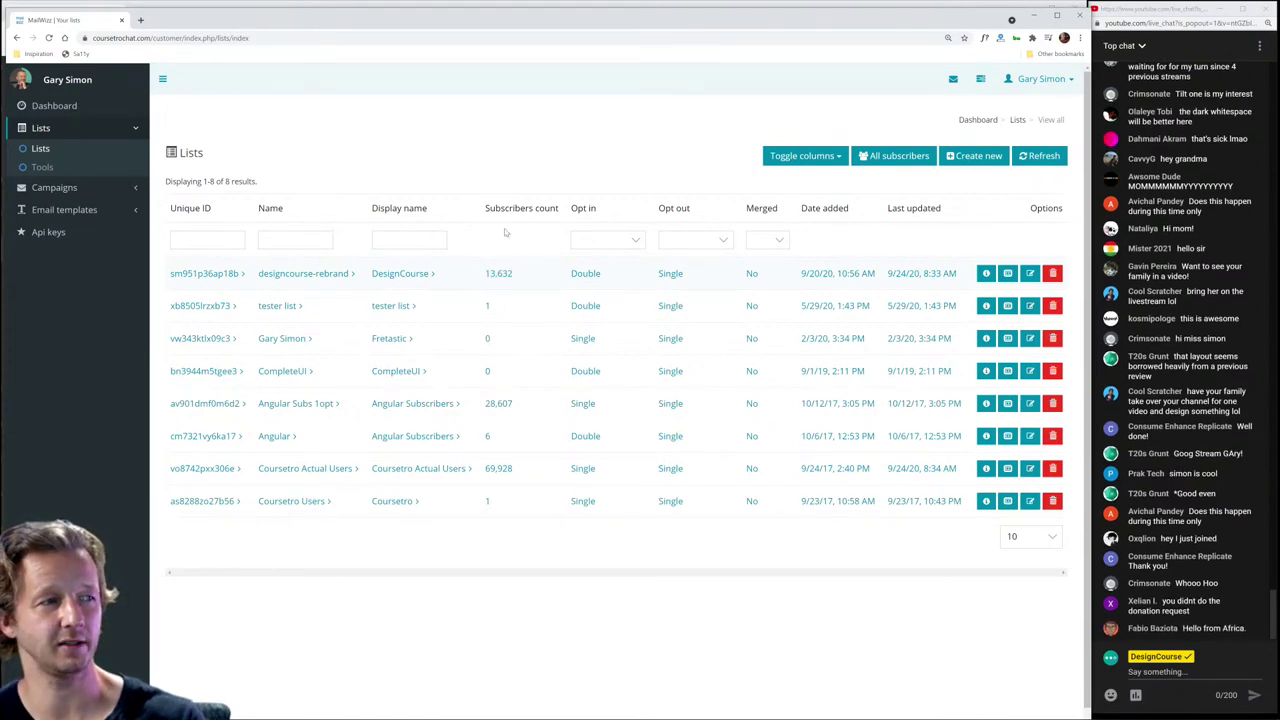
Step: Open the UI Tests Game course page at designcourse.com/app/course/ui-tests-game in place of the mailing lists
{"action": "left_click", "coordinate": [508, 38]}
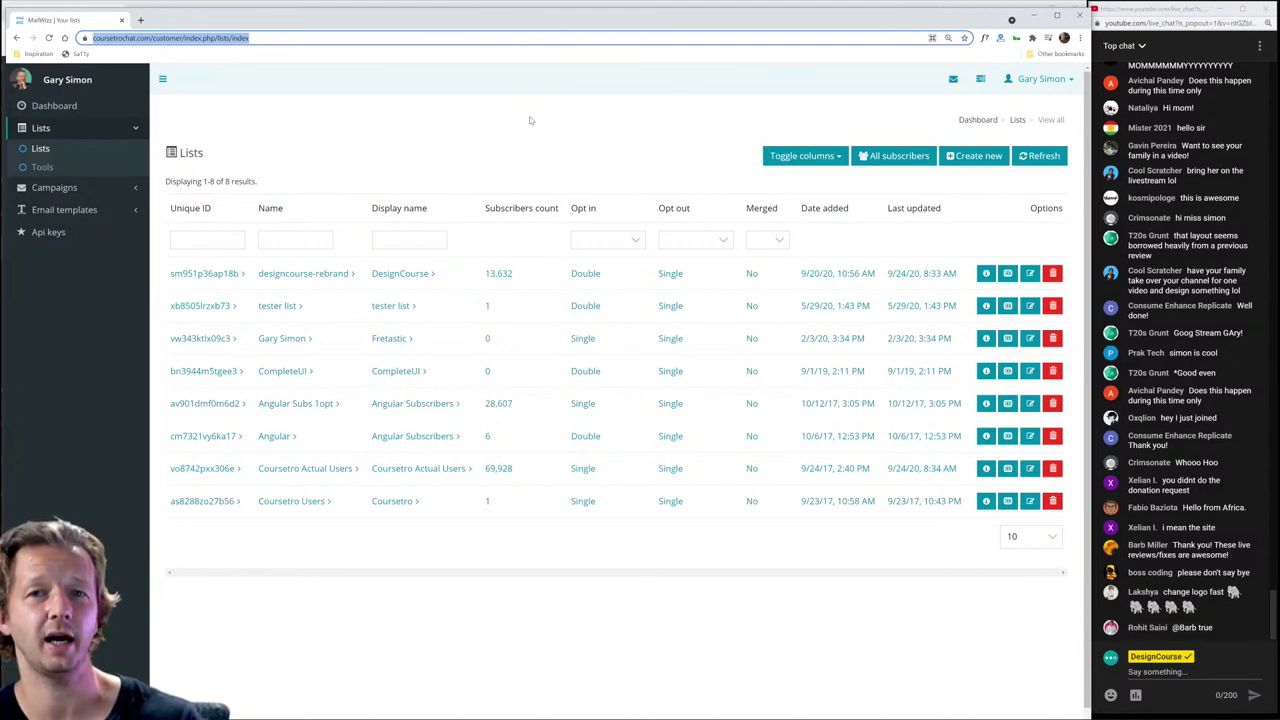
{"action": "type", "text": "beta.des"}
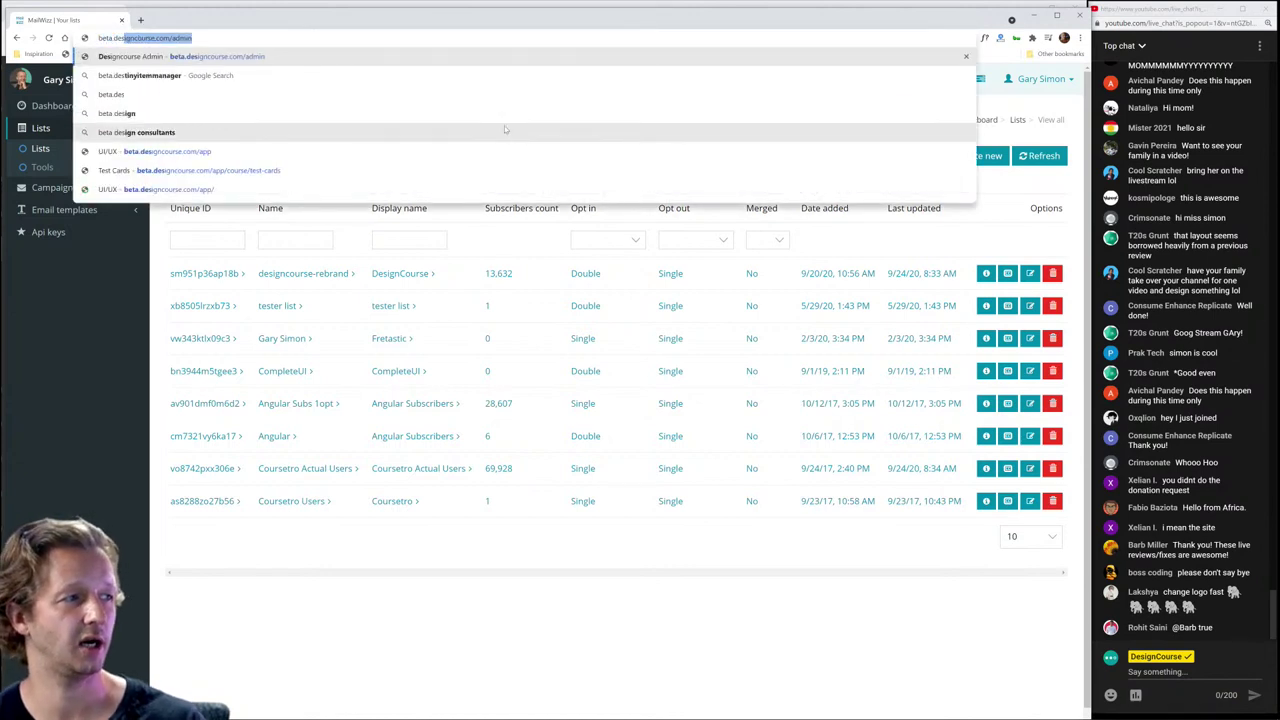
{"action": "key", "text": "ctrl+a"}
{"action": "type", "text": "designcourse"}
{"action": "key", "text": "Return"}
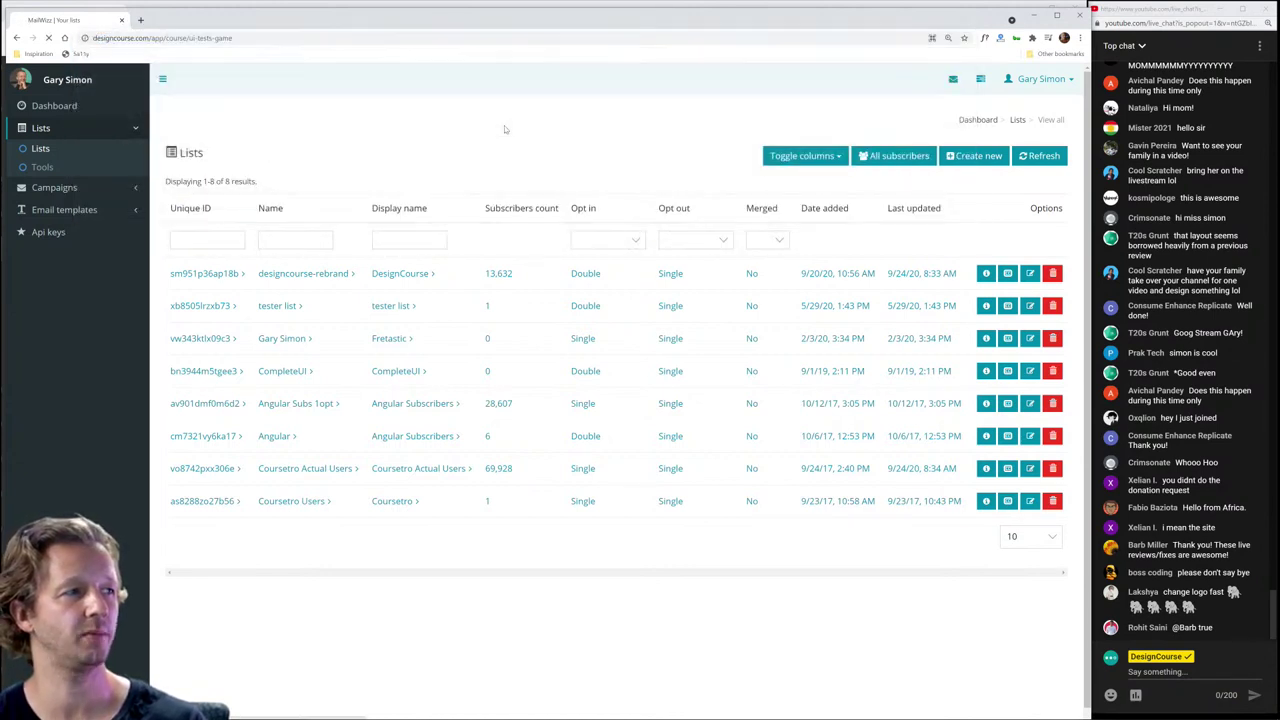
Step: Copy the UI Tests Game page's address and post it as a message in the YouTube live chat
{"action": "key", "text": "ctrl+c"}
{"action": "left_click", "coordinate": [1195, 672]}
{"action": "key", "text": "ctrl+v"}
{"action": "key", "text": "Return"}
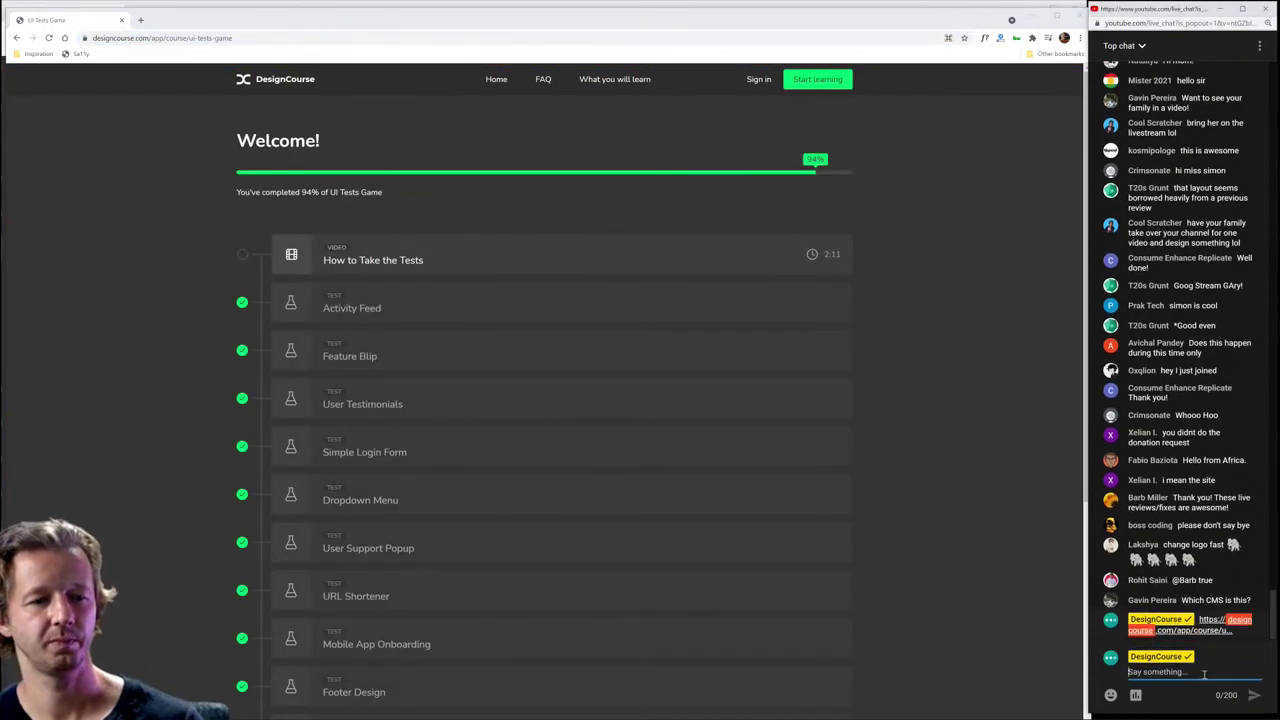
Step: Look through the list of tests on the UI Tests Game page, from How to Take the Tests down to Toggle Settings
{"action": "left_click", "coordinate": [952, 408]}
{"action": "scroll", "coordinate": [952, 408], "scroll_direction": "down", "scroll_amount": 1}
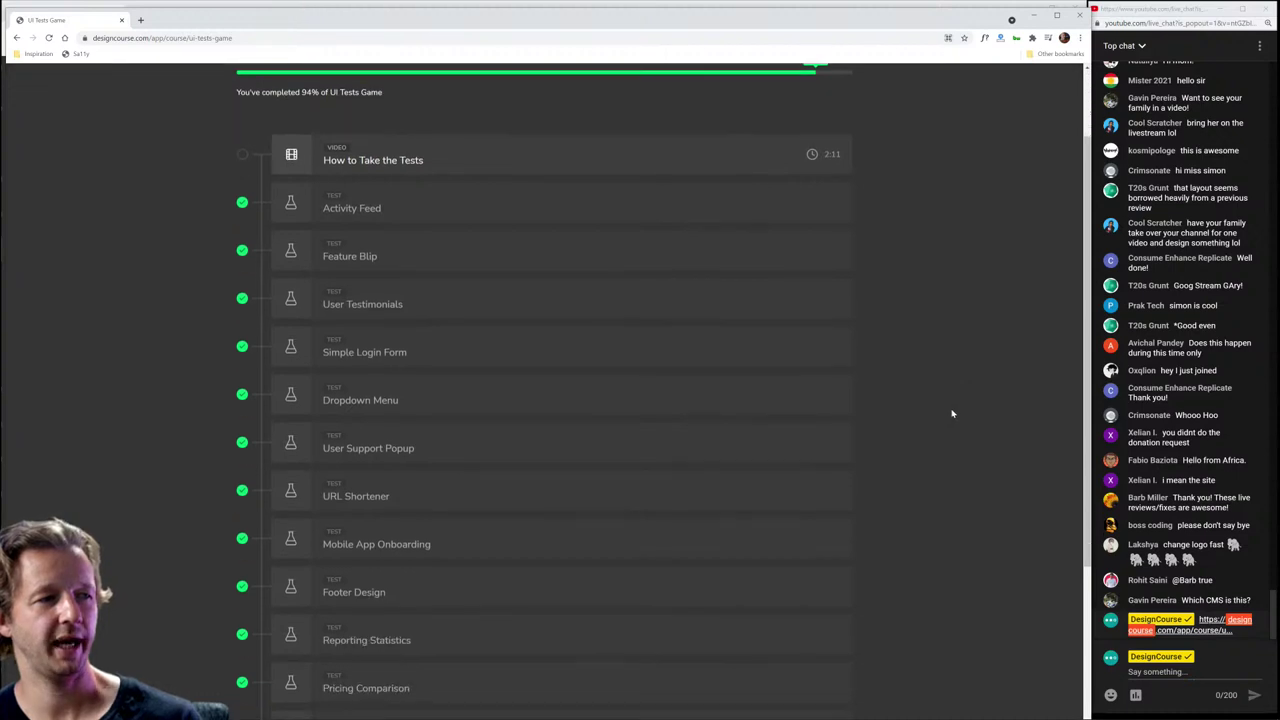
{"action": "scroll", "coordinate": [900, 457], "scroll_direction": "down", "scroll_amount": 2}
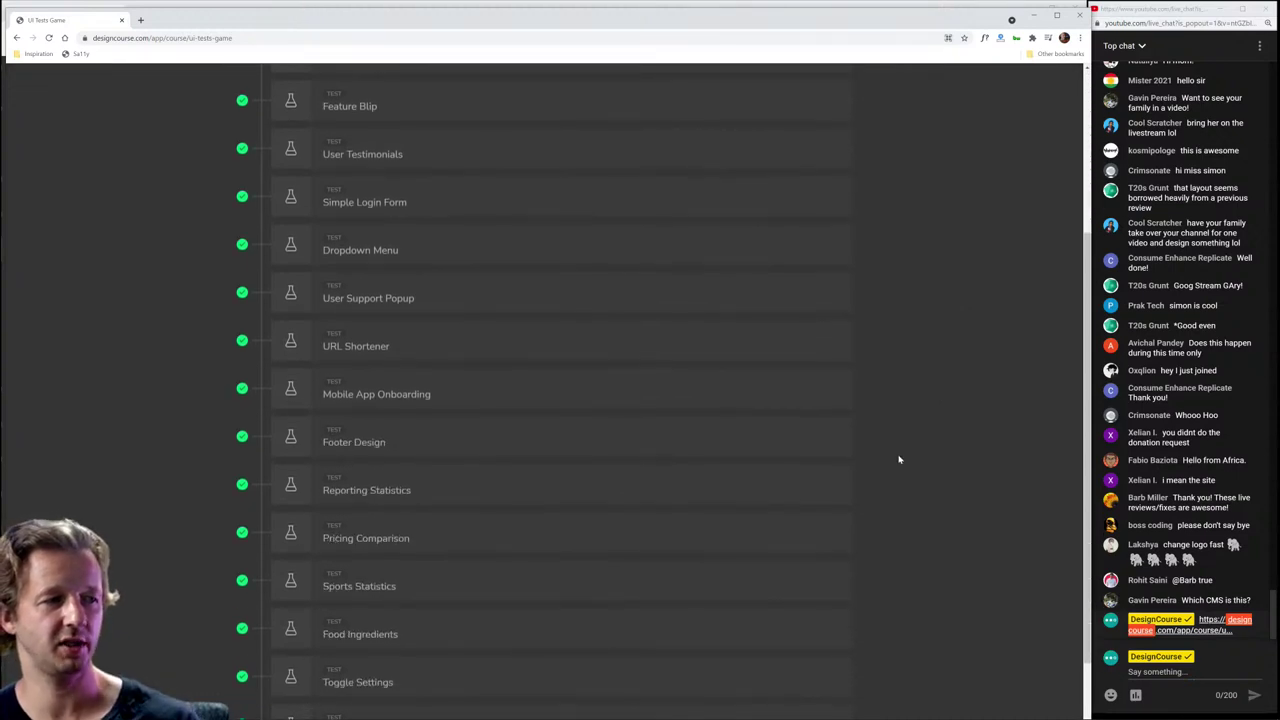
{"action": "scroll", "coordinate": [491, 323], "scroll_direction": "up", "scroll_amount": 4}
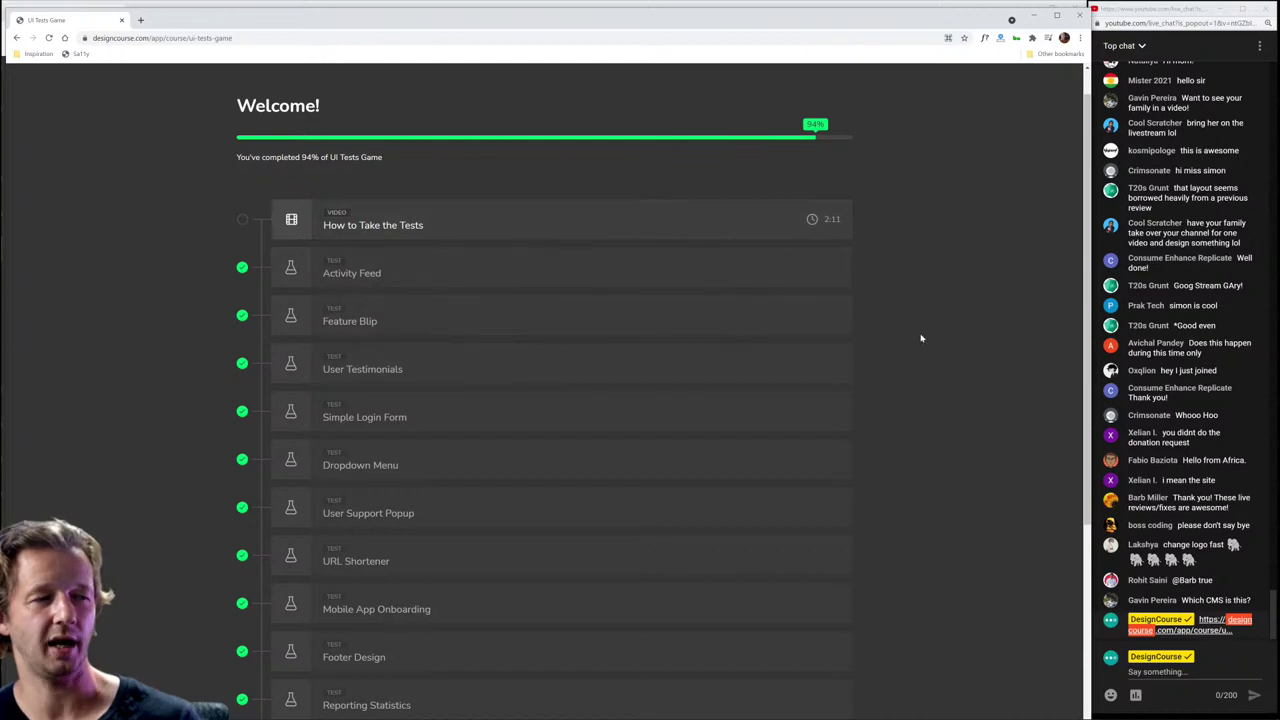
{"action": "scroll", "coordinate": [949, 389], "scroll_direction": "up", "scroll_amount": 1}
{"action": "scroll", "coordinate": [949, 389], "scroll_direction": "down", "scroll_amount": 2}
{"action": "scroll", "coordinate": [949, 389], "scroll_direction": "up", "scroll_amount": 3}
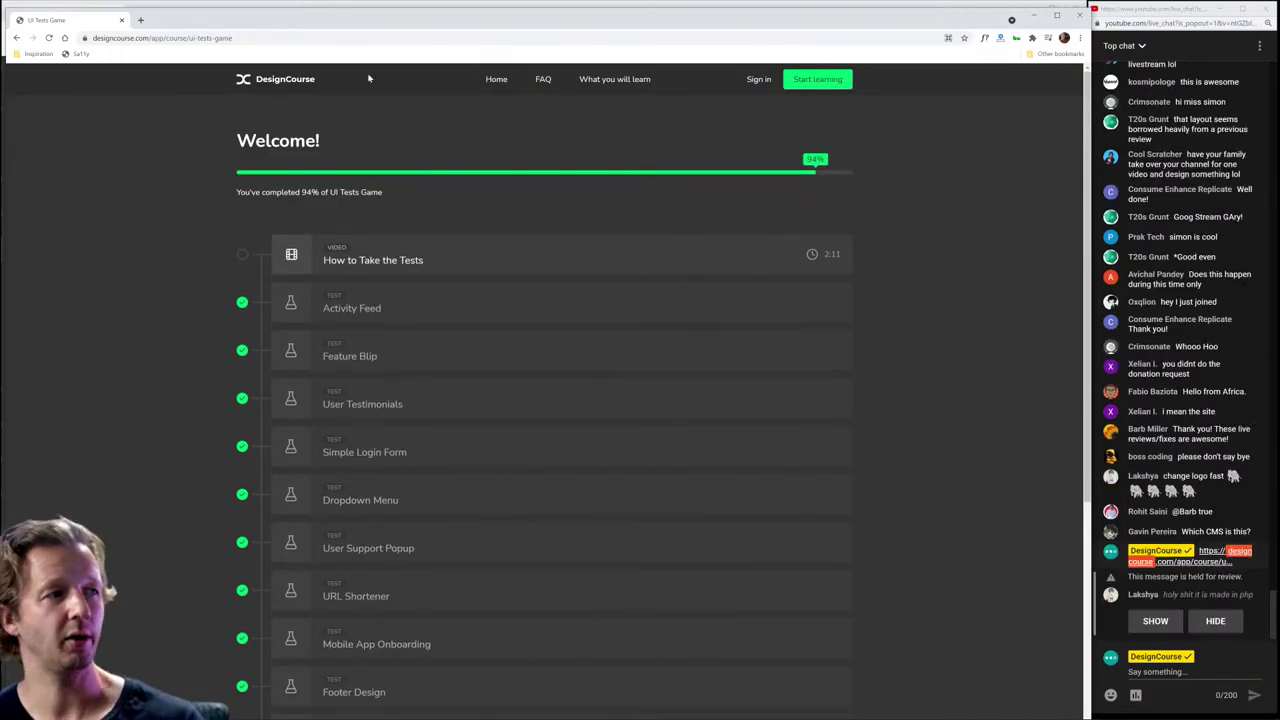
Step: Go to youtube.com in place of the UI Tests Game page and switch back to the designcourse.com browser window
{"action": "left_click", "coordinate": [354, 38]}
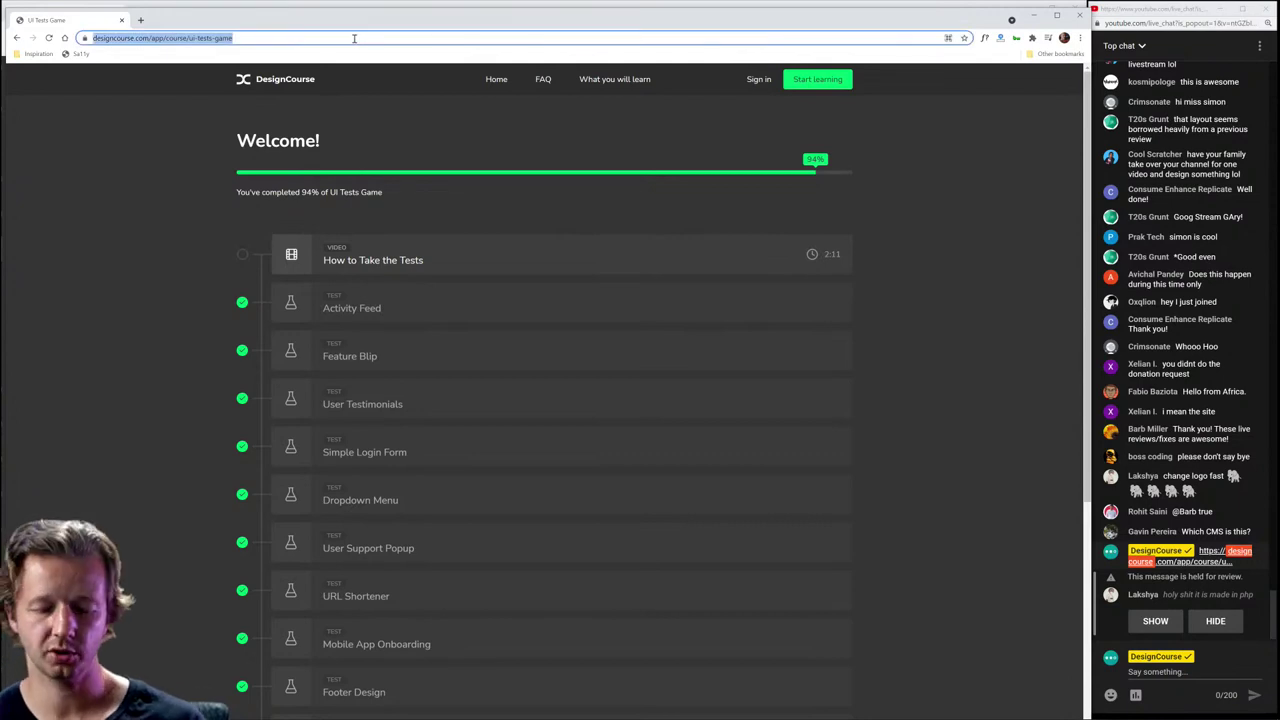
{"action": "type", "text": "youtube.com"}
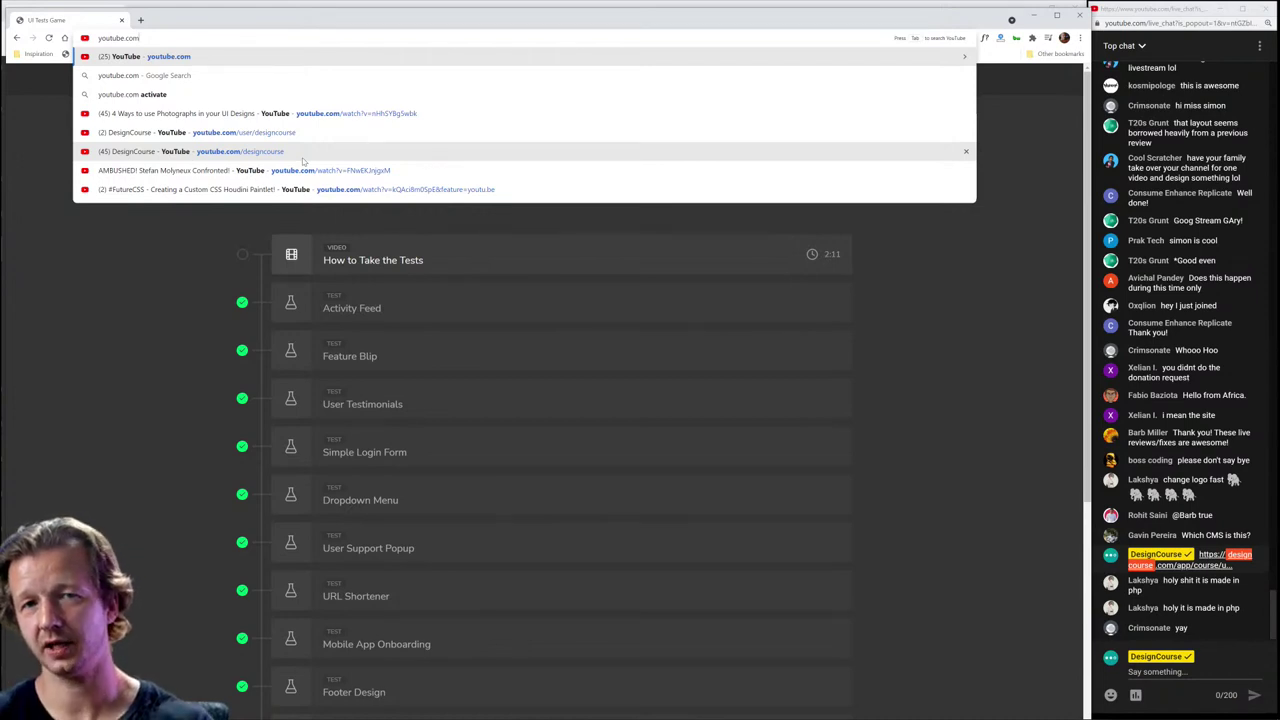
{"action": "left_click", "coordinate": [191, 254]}
{"action": "left_click", "coordinate": [170, 38]}
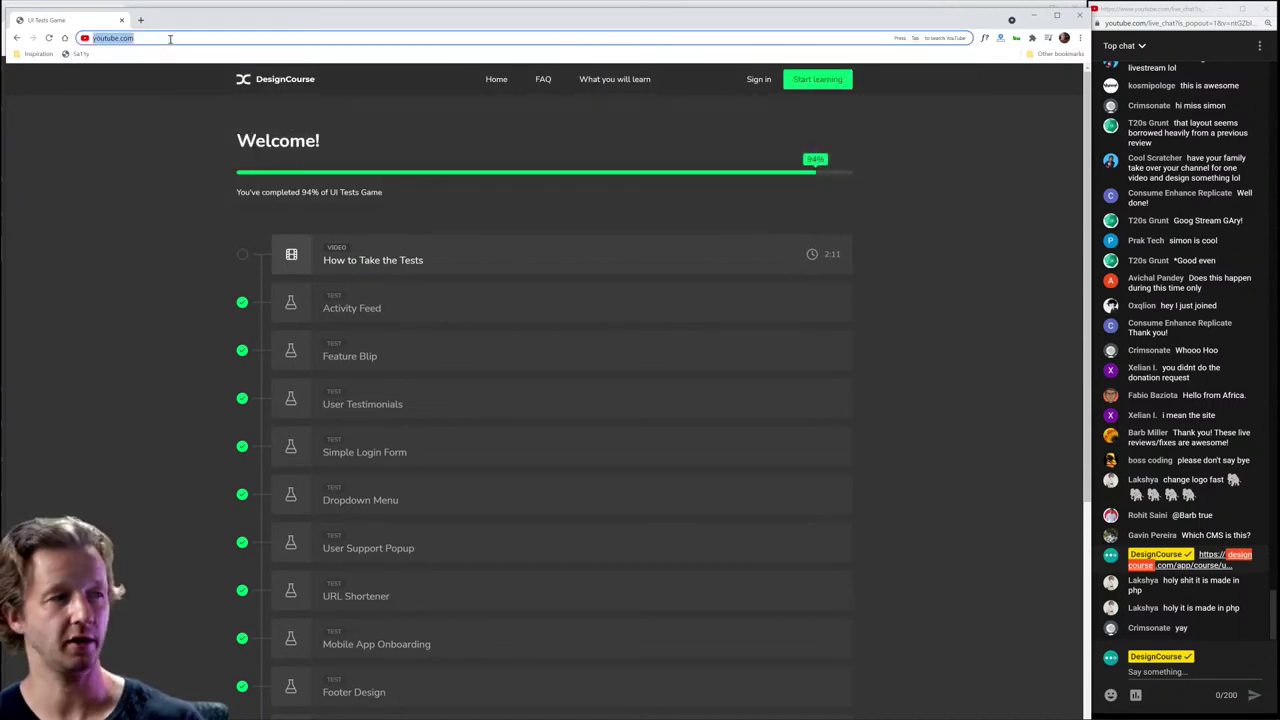
{"action": "key", "text": "Return"}
{"action": "key", "text": "alt+Tab"}
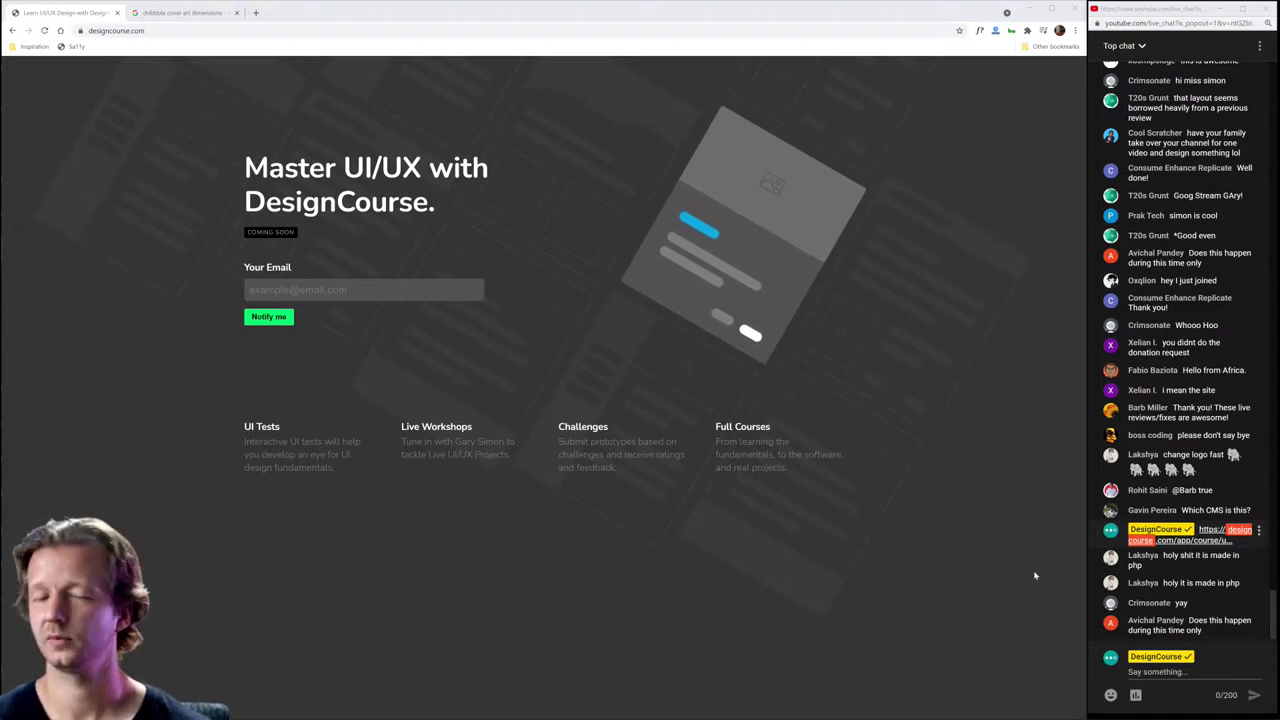
Step: Post the copied link to the THE BOJA [test footage] video as a message in the YouTube live chat
{"action": "left_click", "coordinate": [1177, 673]}
{"action": "key", "text": "ctrl+v"}
{"action": "key", "text": "Return"}
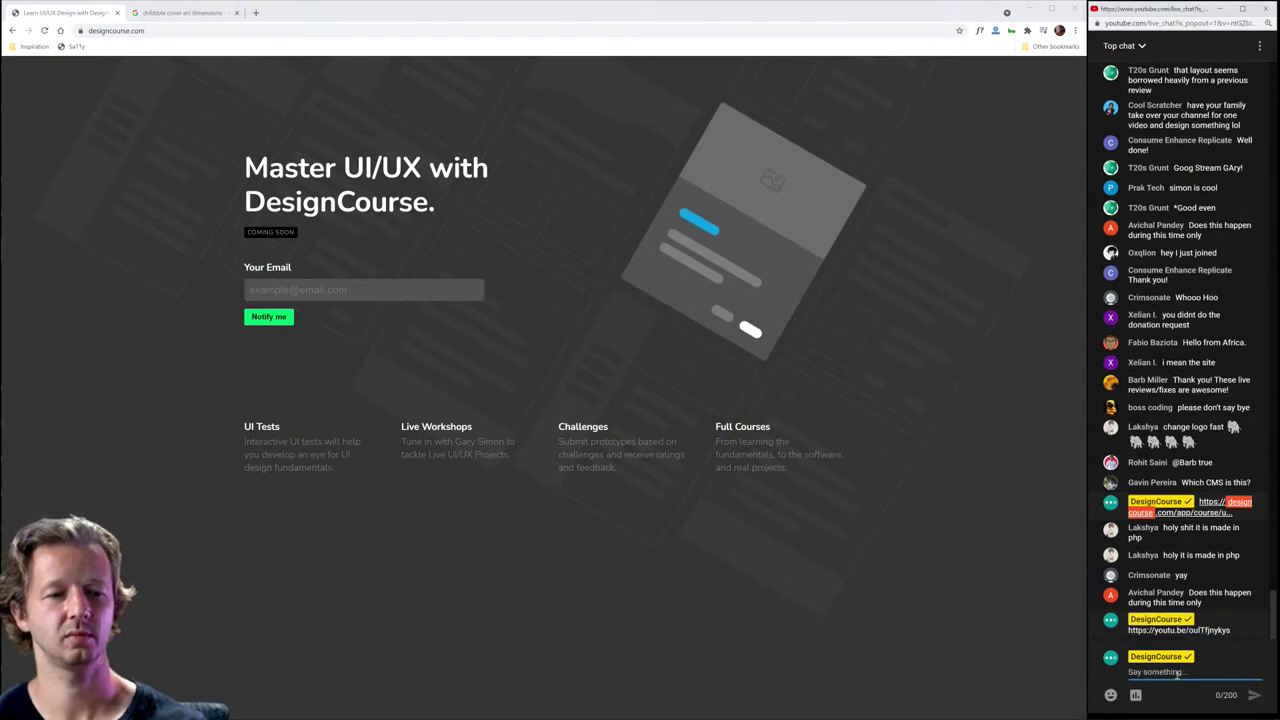
Step: Open the posted video link in the chat window and go back to the live chat
{"action": "left_click", "coordinate": [1220, 622]}
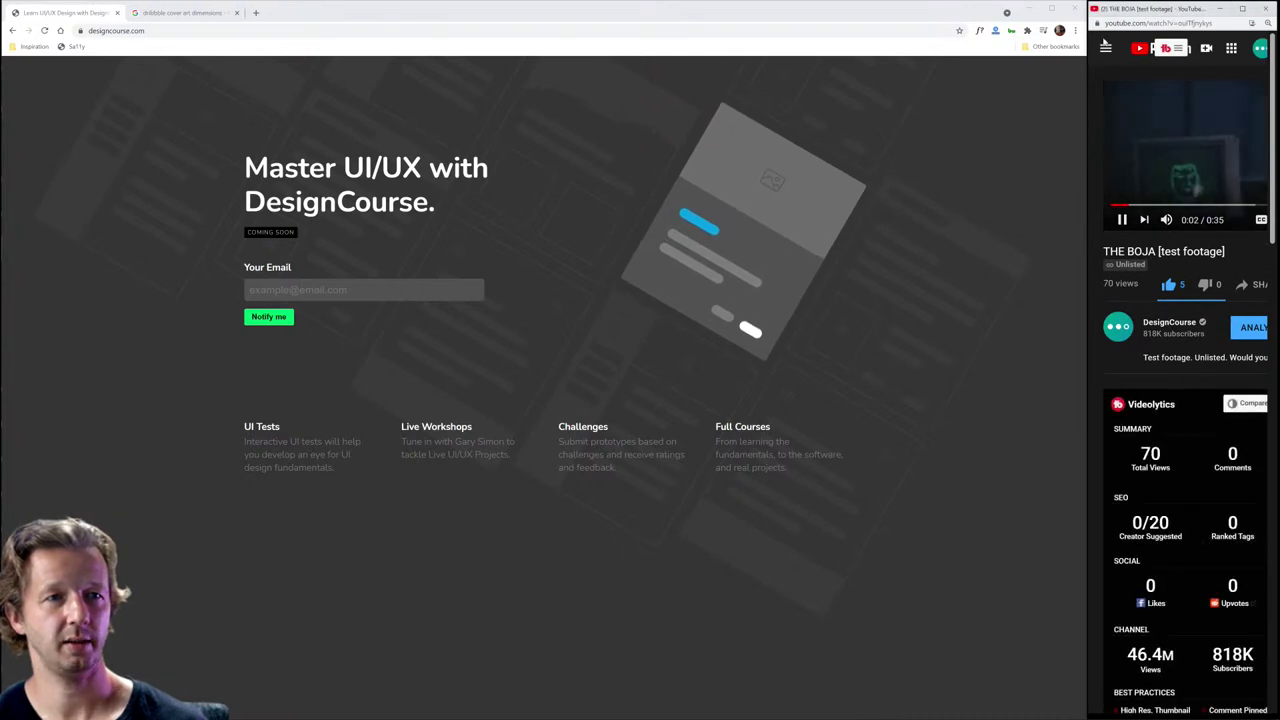
{"action": "right_click", "coordinate": [1092, 50]}
{"action": "left_click", "coordinate": [1120, 58]}
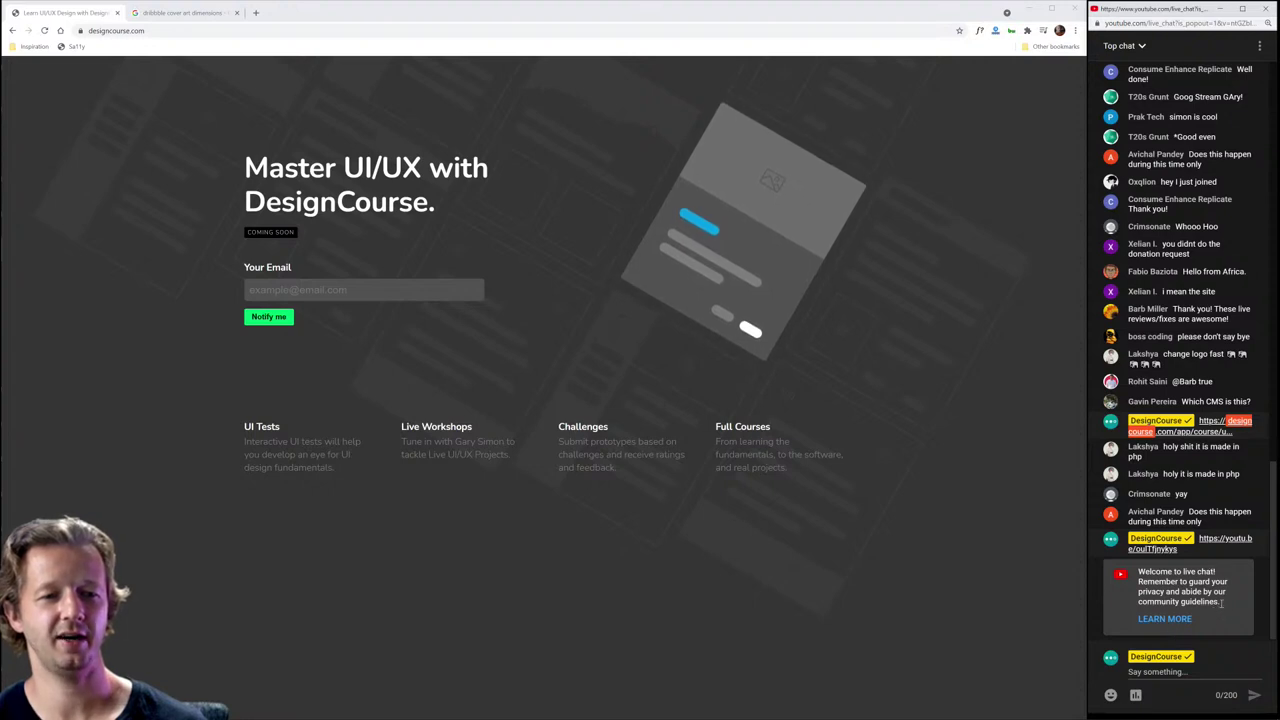
{"action": "mouse_move", "coordinate": [1222, 604]}
{"action": "left_mouse_down"}
{"action": "mouse_move", "coordinate": [1138, 571]}
{"action": "mouse_move", "coordinate": [1222, 604]}
{"action": "left_mouse_up"}
{"action": "left_click", "coordinate": [1139, 574]}
{"action": "left_click", "coordinate": [1221, 604]}
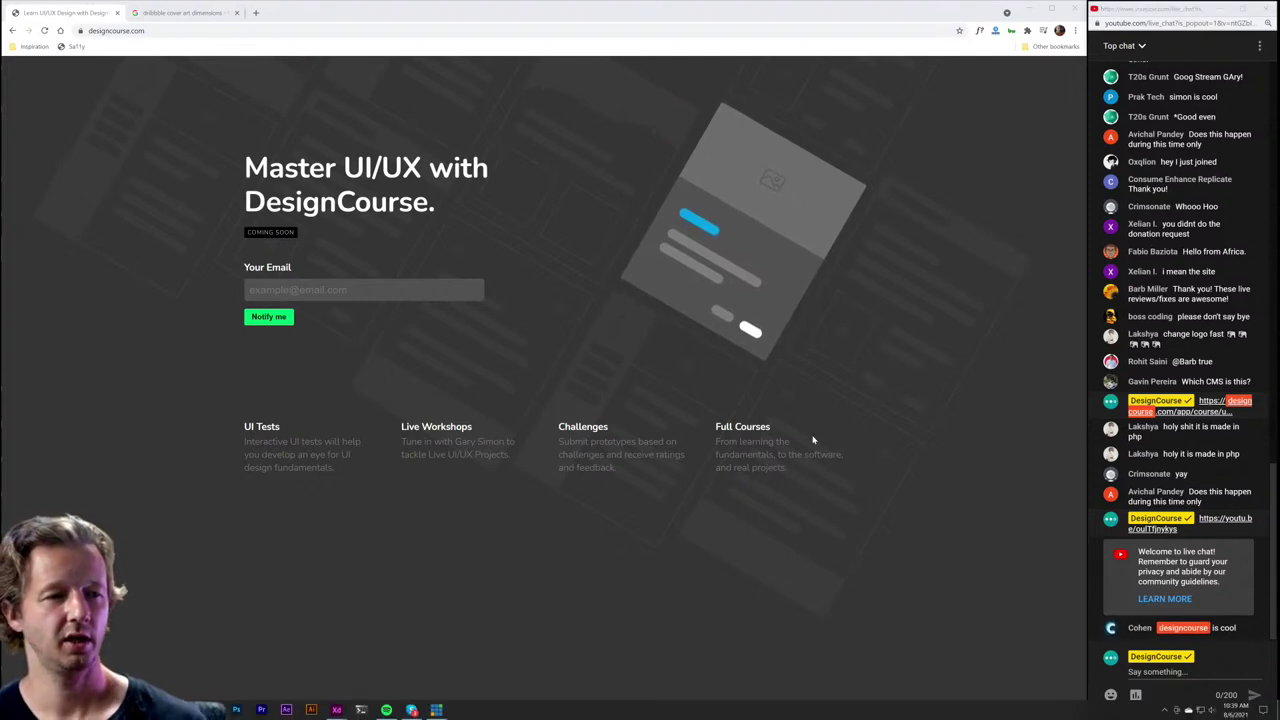
{"action": "left_click", "coordinate": [211, 709]}
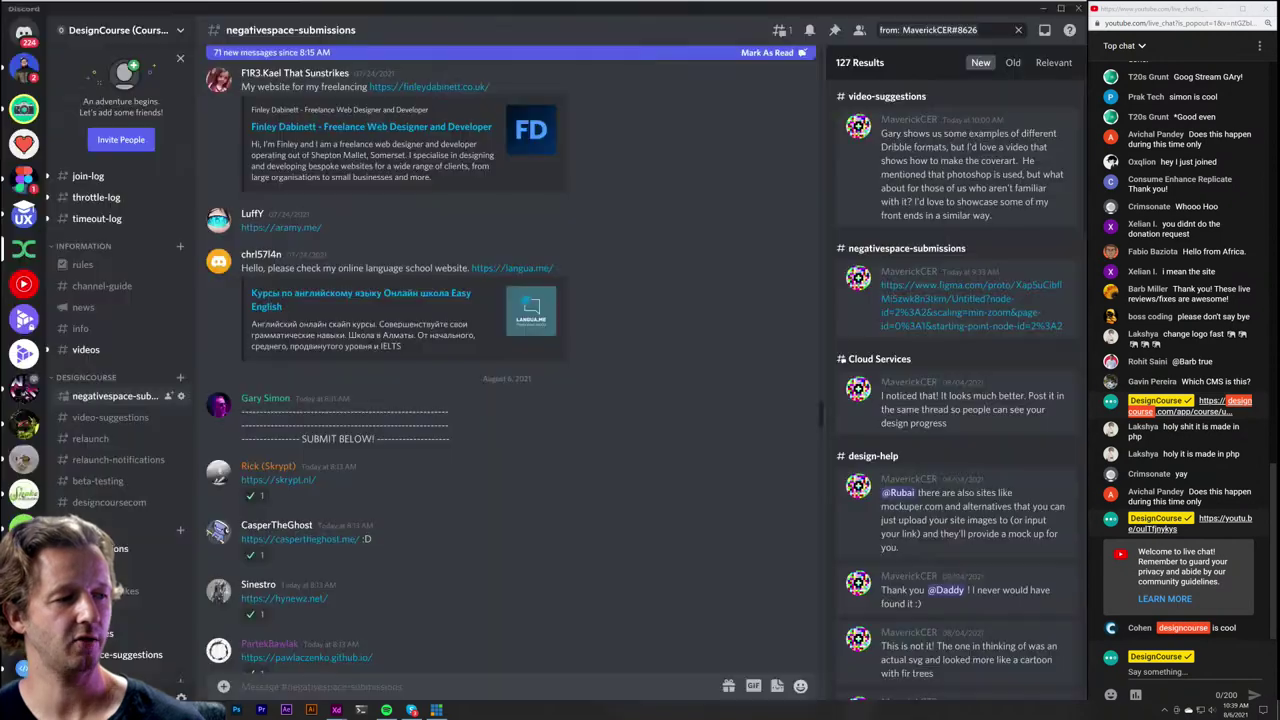
{"action": "left_click", "coordinate": [411, 709]}
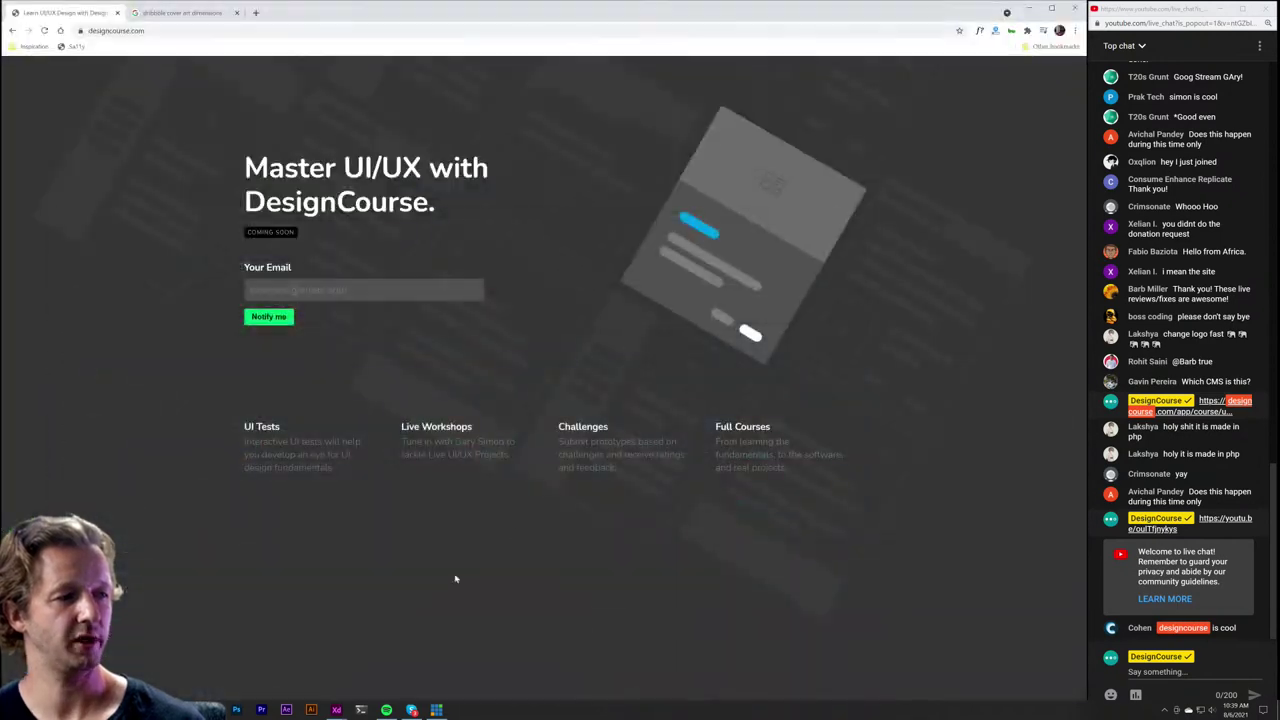
{"action": "left_click", "coordinate": [1213, 672]}
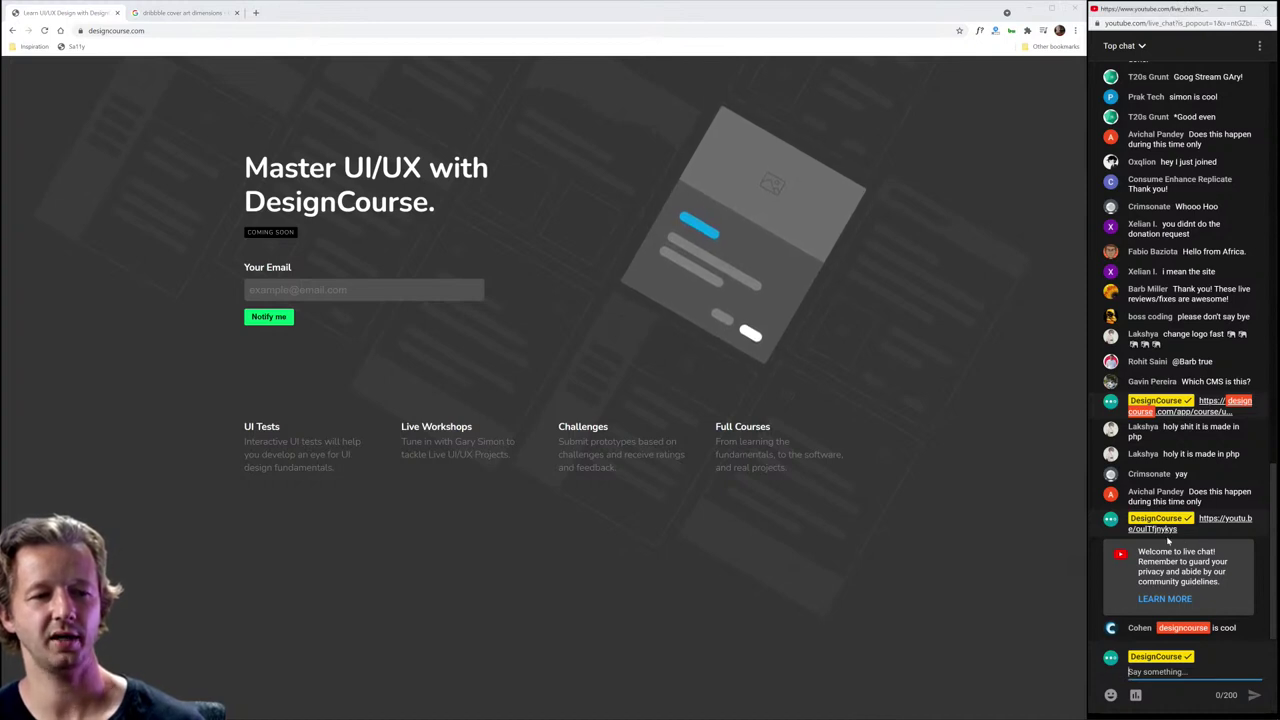
{"action": "left_click", "coordinate": [1014, 357]}
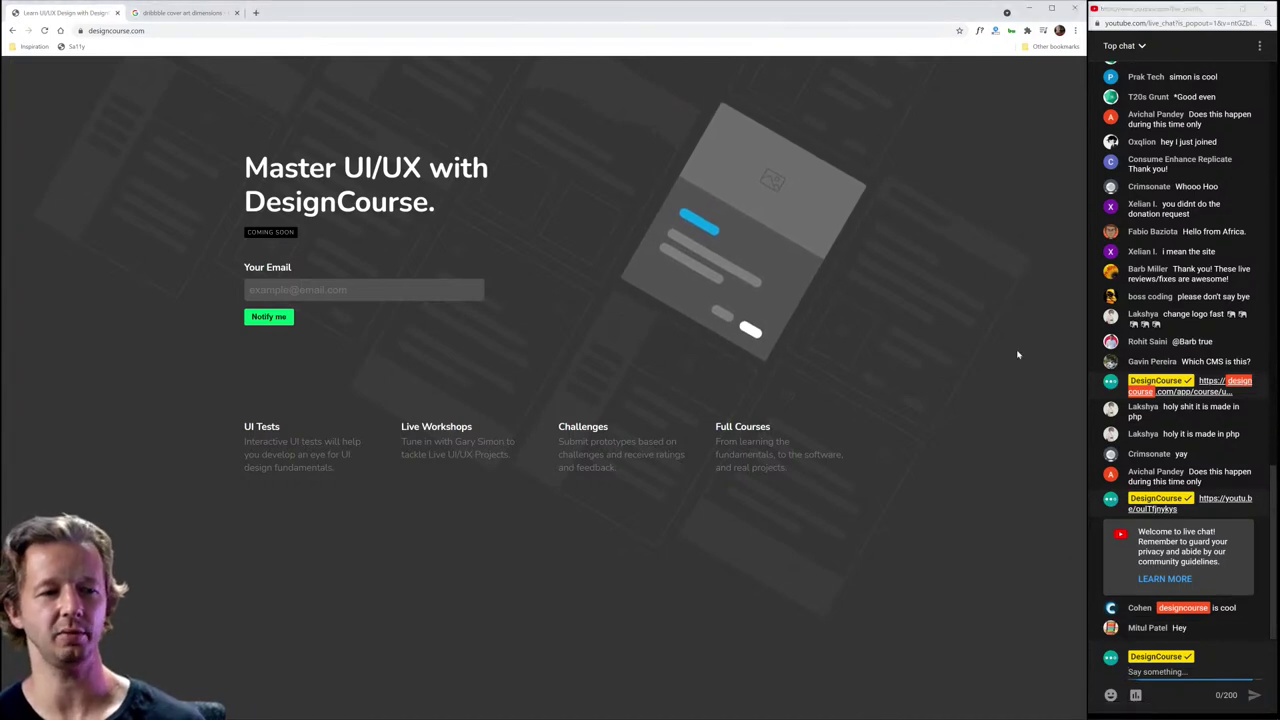